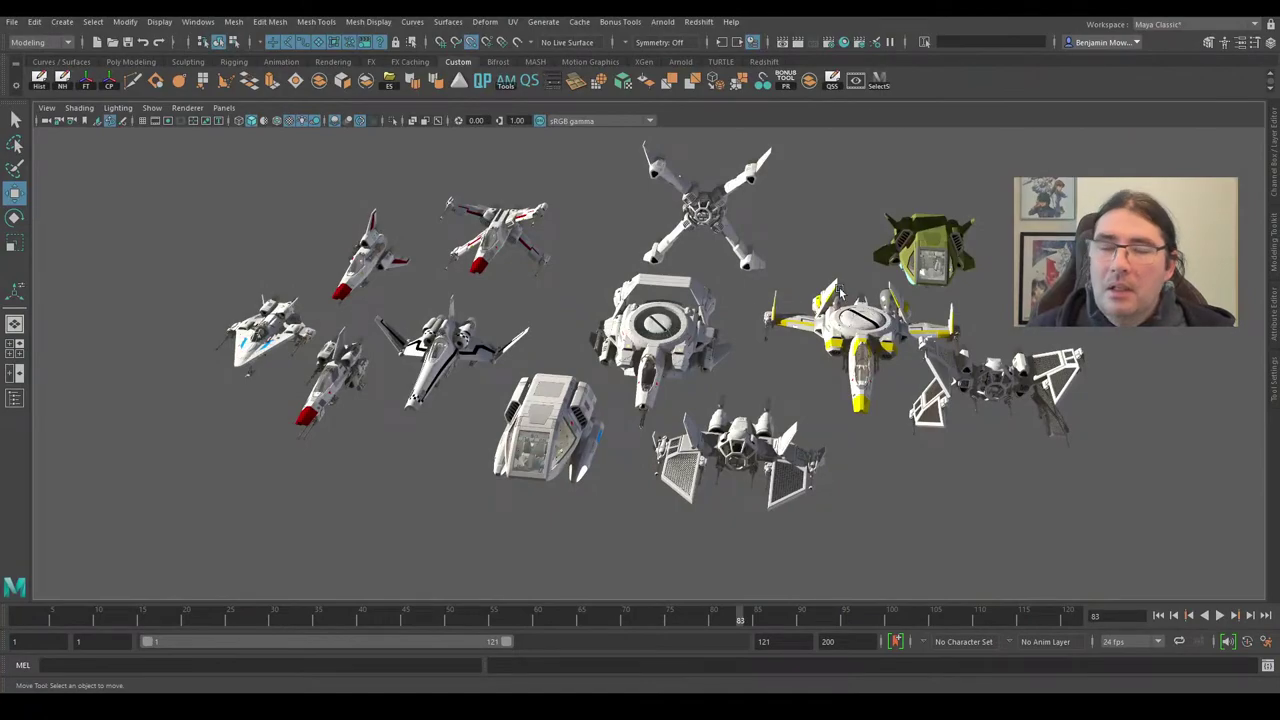
Isolate the green shuttle from the rest of the ship fleet and frame it in the viewport.
left_click_drag(733, 444, 731, 417, "alt")
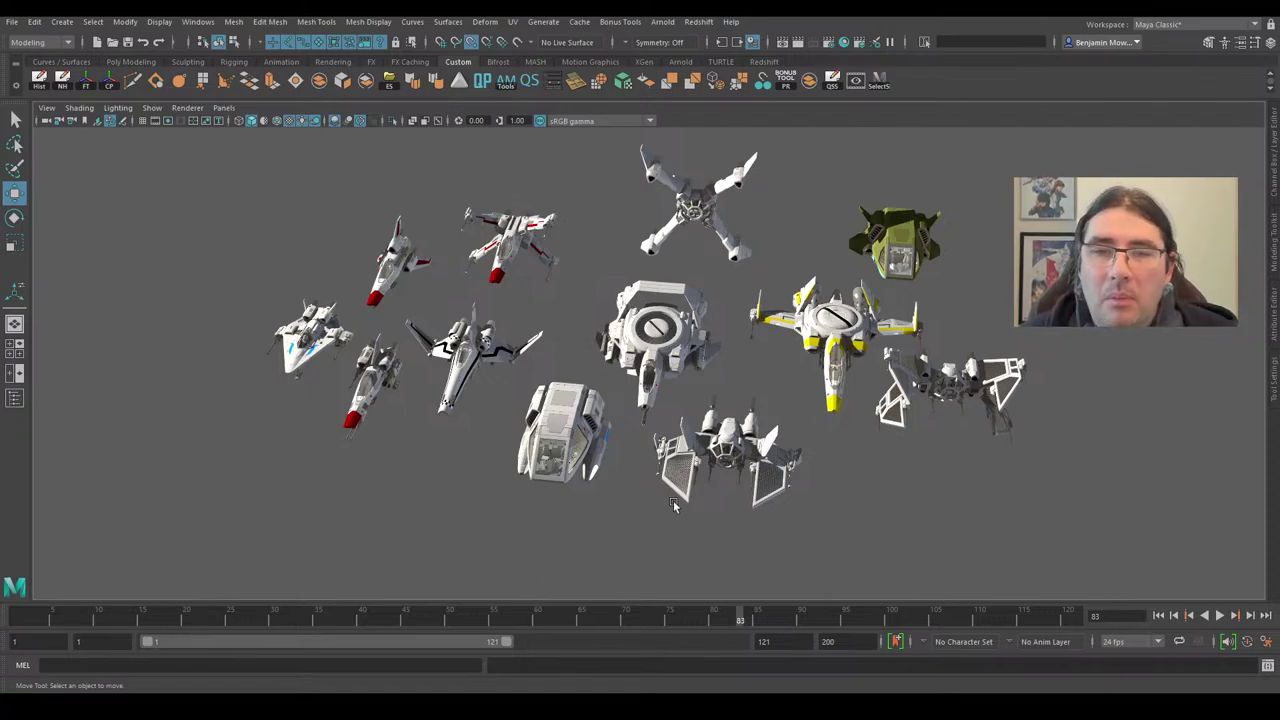
left_click_drag(673, 505, 728, 510, "alt")
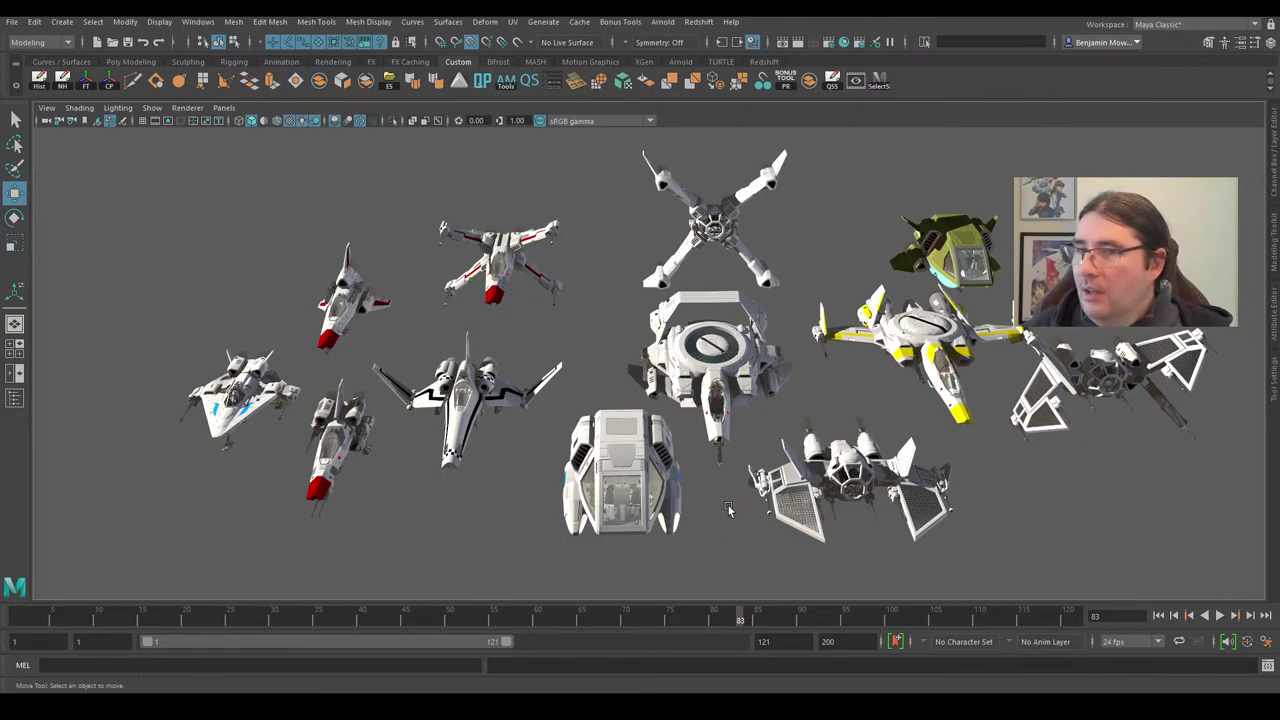
left_click_drag(882, 190, 1012, 272)
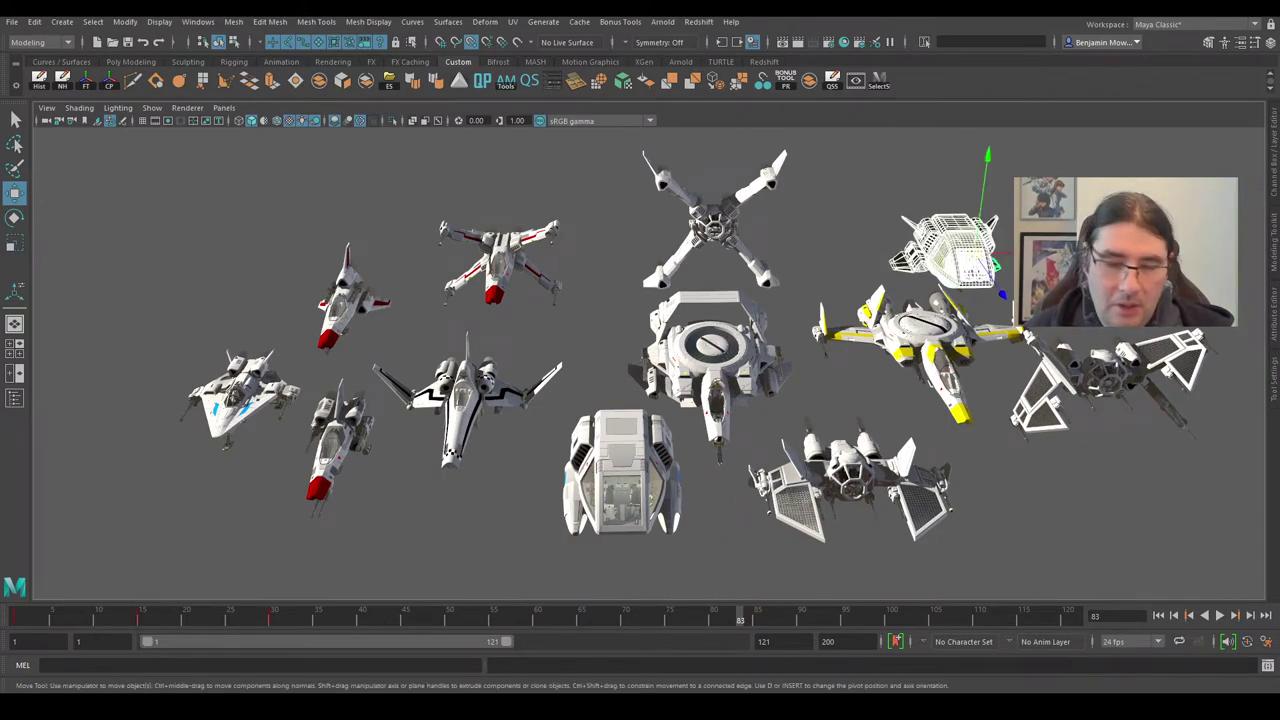
key("f")
left_click(884, 473)
key("ctrl+1")
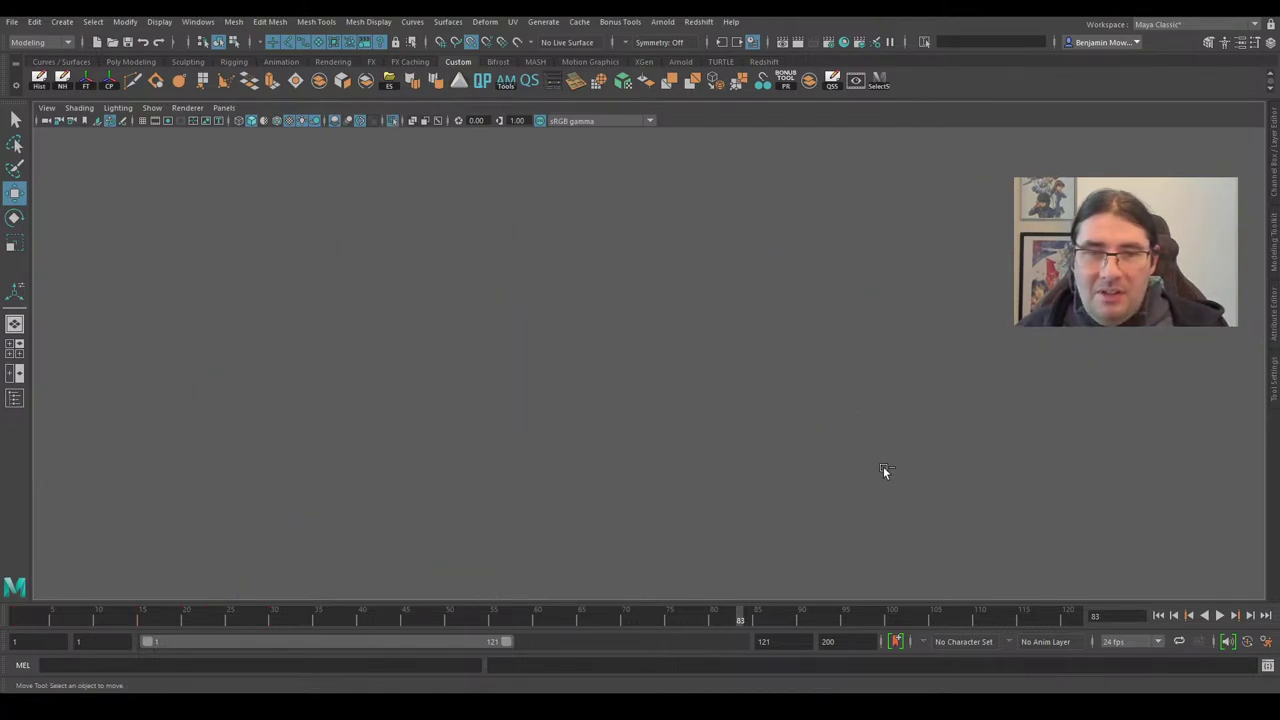
key("ctrl+z")
left_click_drag(383, 192, 948, 369)
left_click(919, 498)
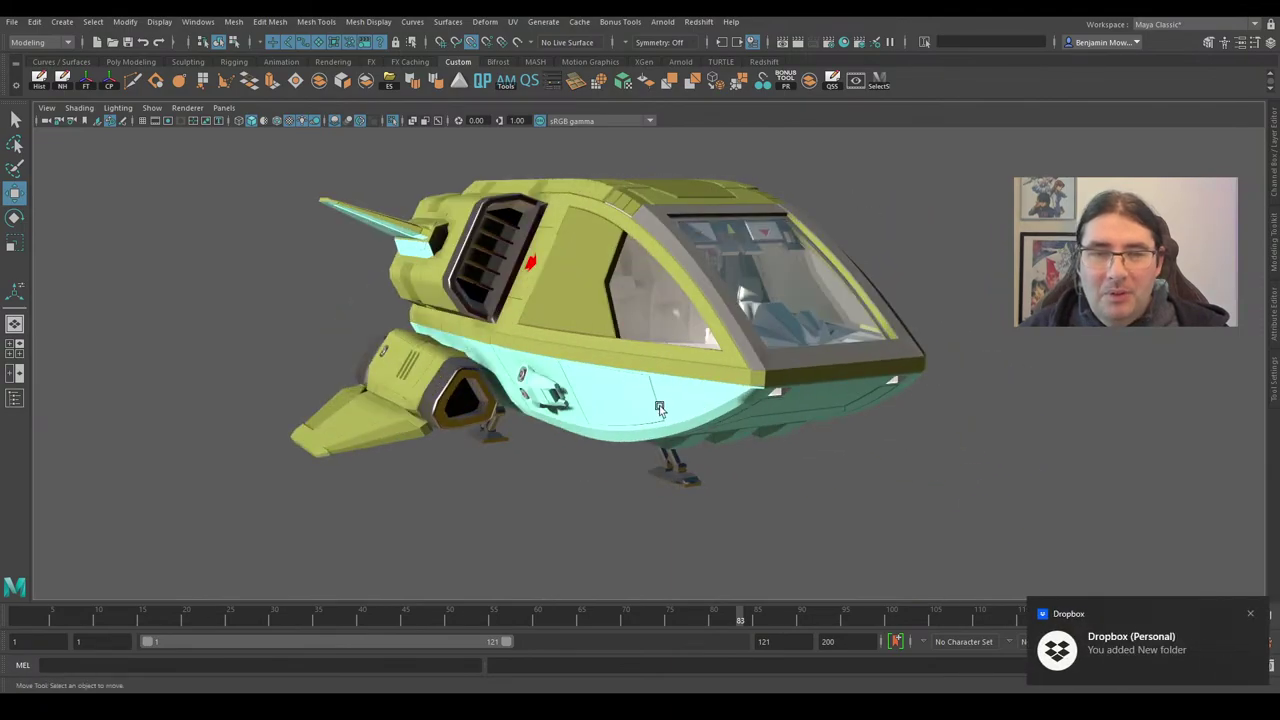
Snooze the Dropbox notifications until the end of the day and return to the Maya scene.
left_click(1249, 613)
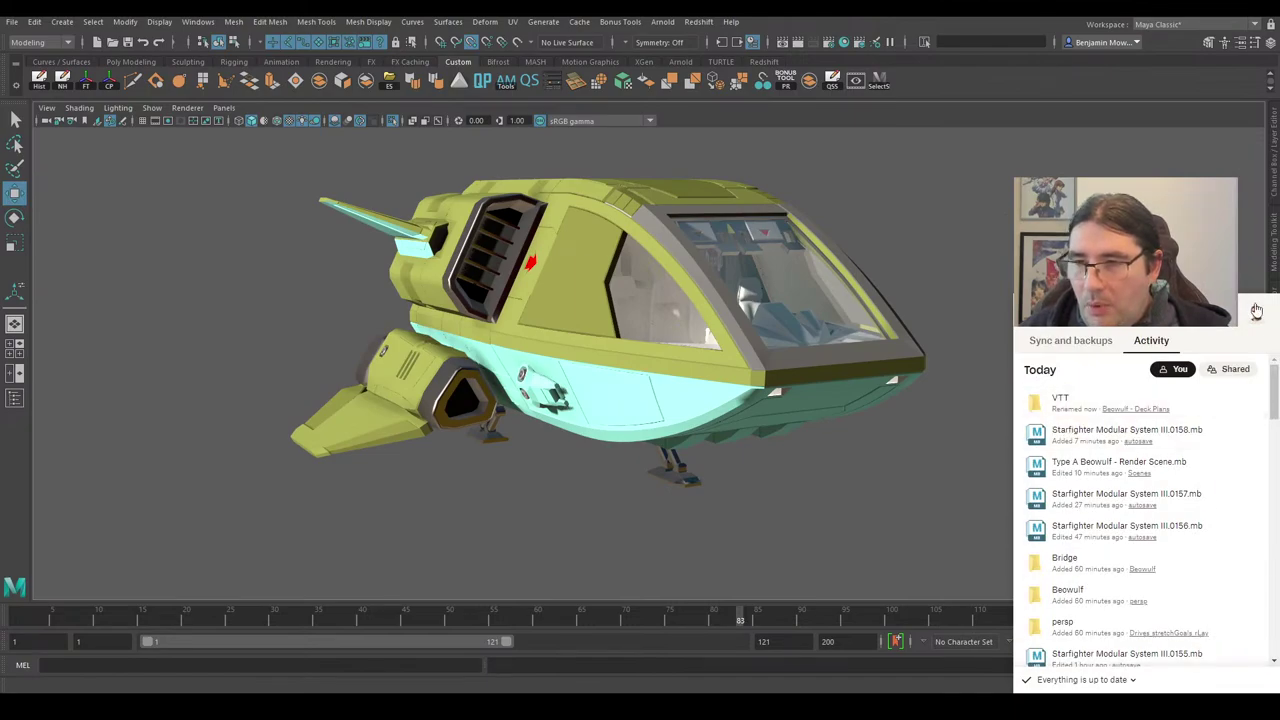
left_click(1256, 313)
mouse_move(1151, 469)
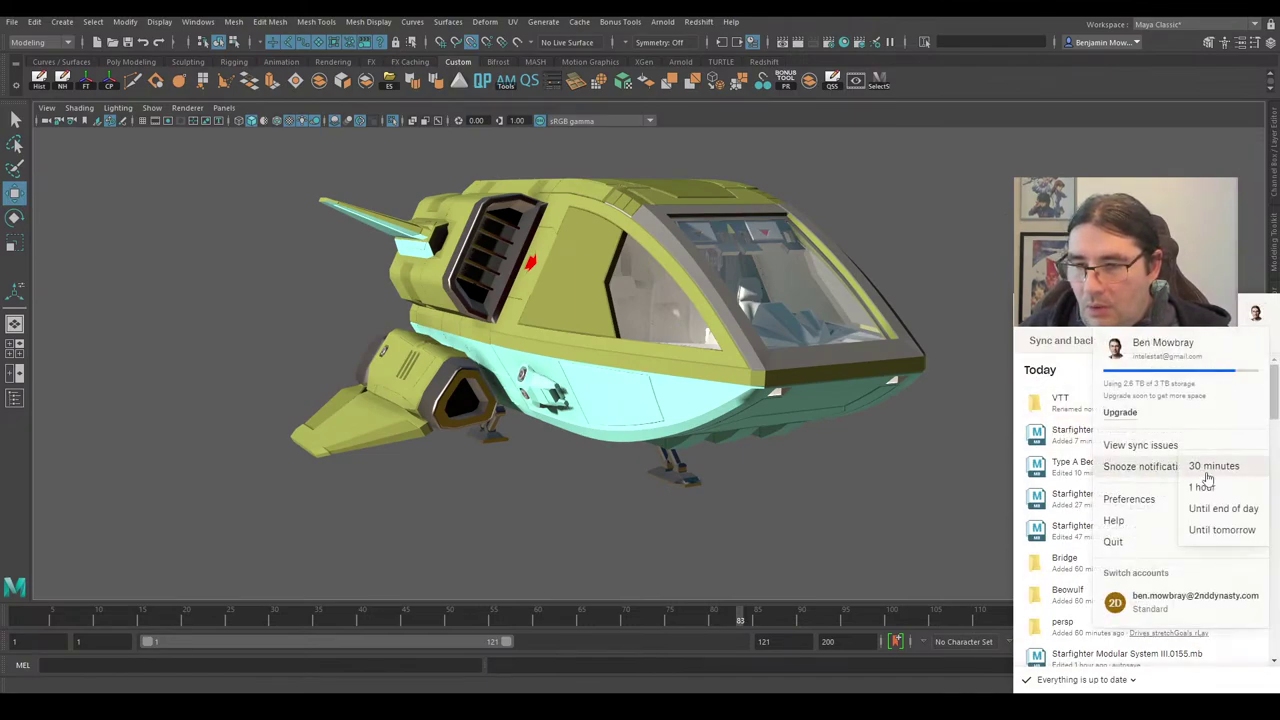
left_click(1218, 510)
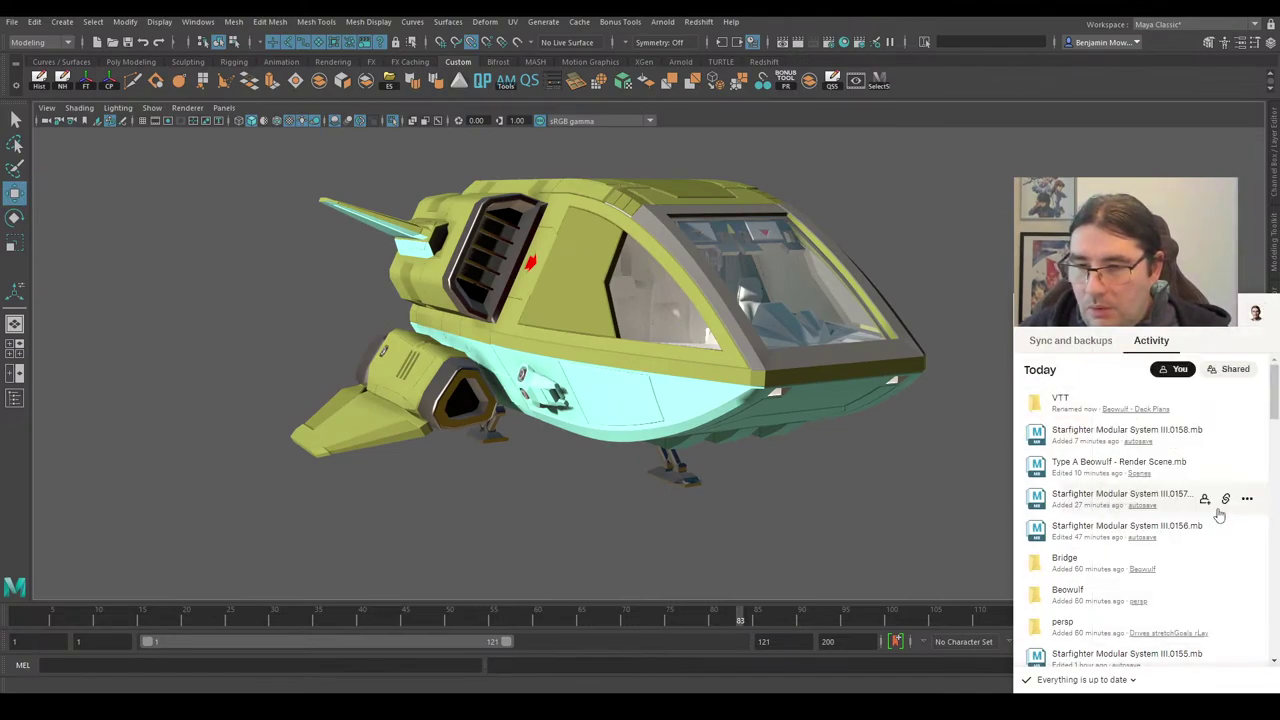
left_click(924, 472)
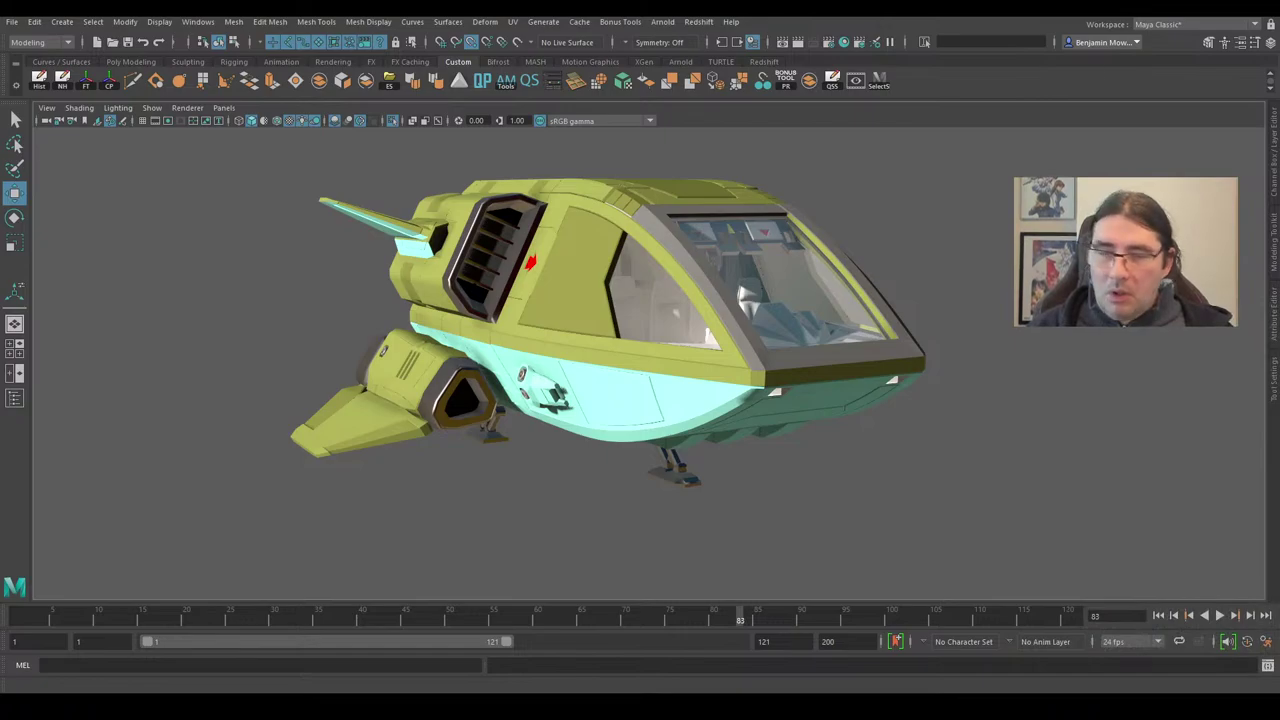
Examine the isolated green shuttle from its sides, top, underside and front.
left_click_drag(340, 490, 917, 546, "alt")
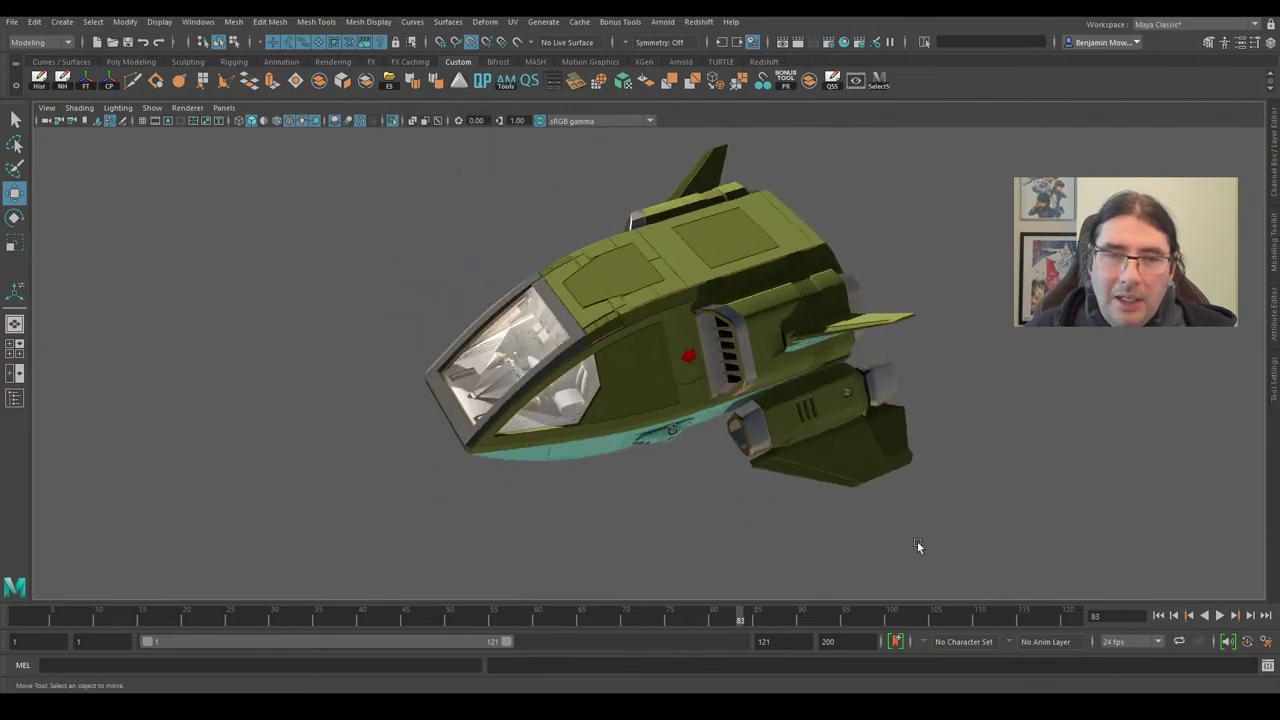
left_click_drag(988, 509, 548, 538, "alt")
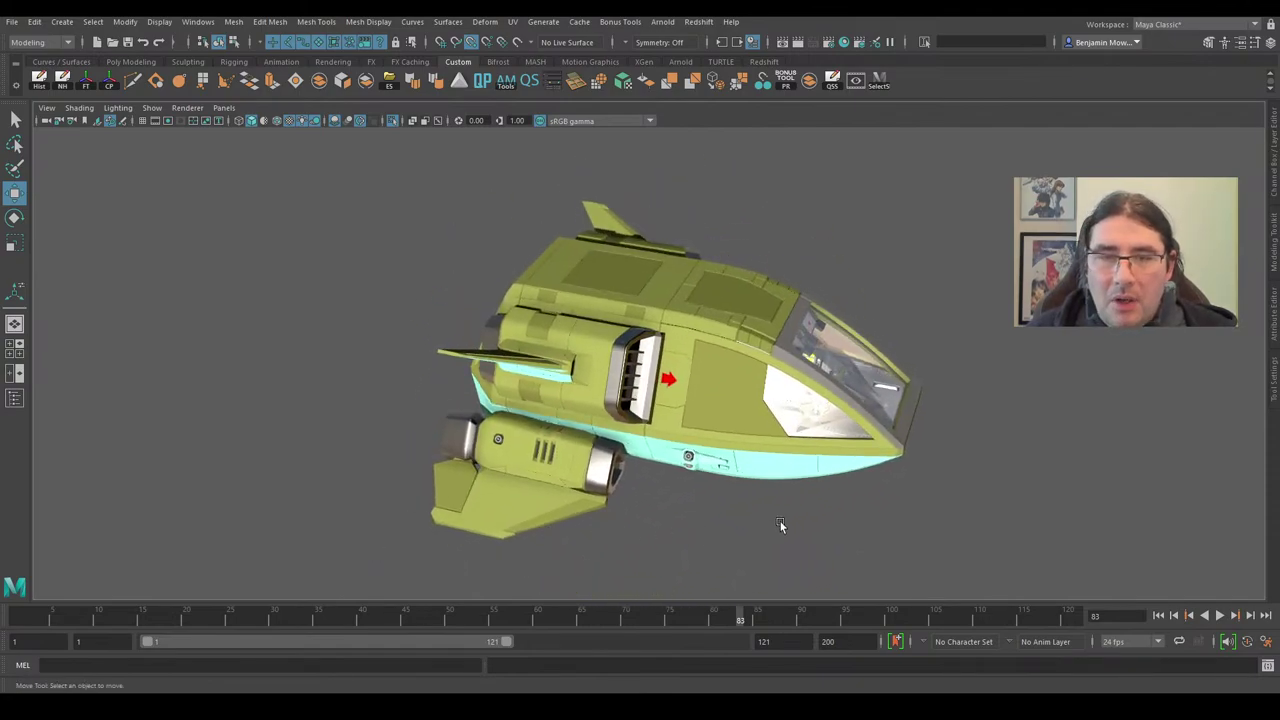
left_click_drag(780, 524, 727, 384, "alt")
right_click_drag(727, 384, 631, 415, "alt")
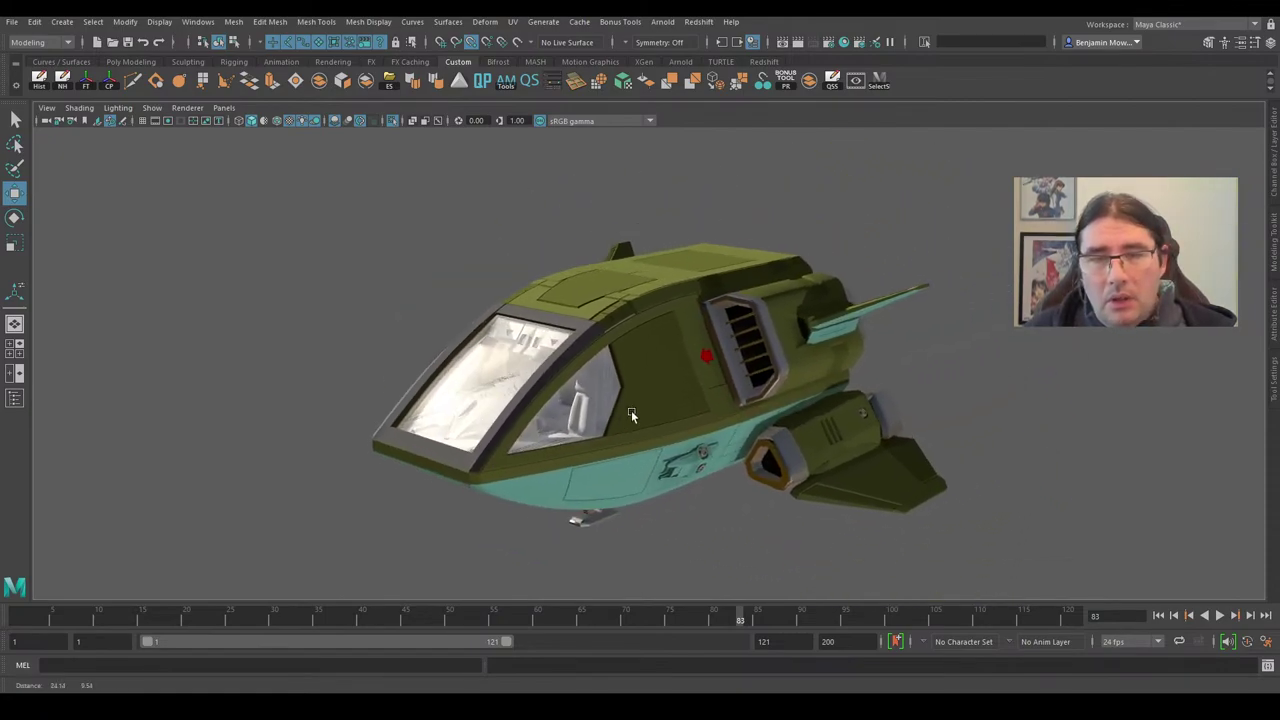
left_click_drag(631, 415, 647, 447, "alt")
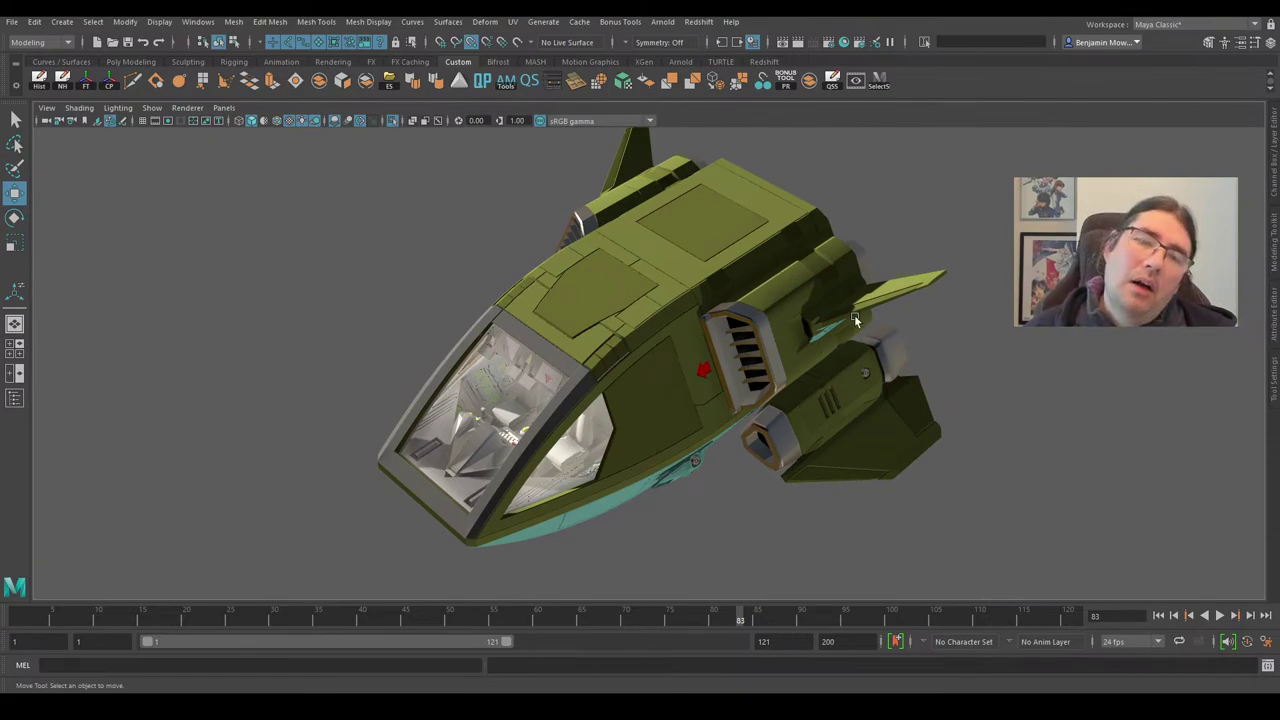
right_click_drag(988, 491, 848, 464, "alt")
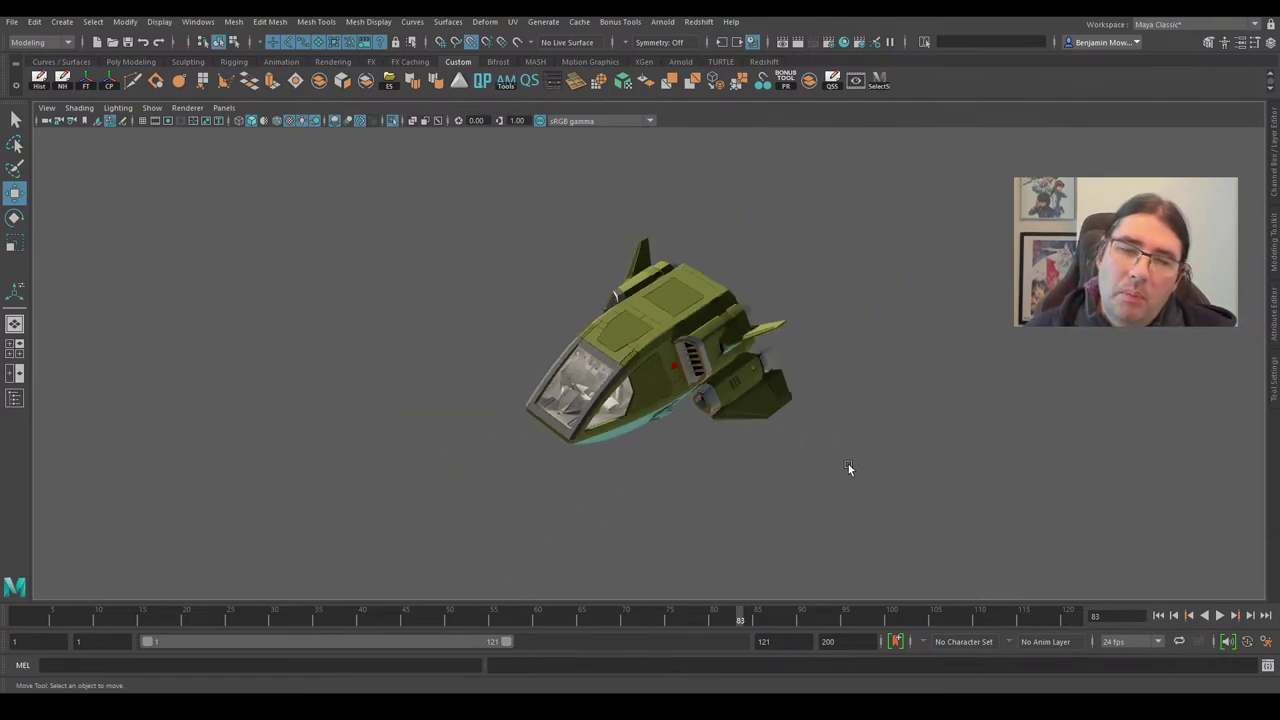
left_click_drag(848, 464, 615, 427, "alt")
right_click_drag(615, 427, 759, 419, "alt")
left_click_drag(759, 419, 586, 447, "alt")
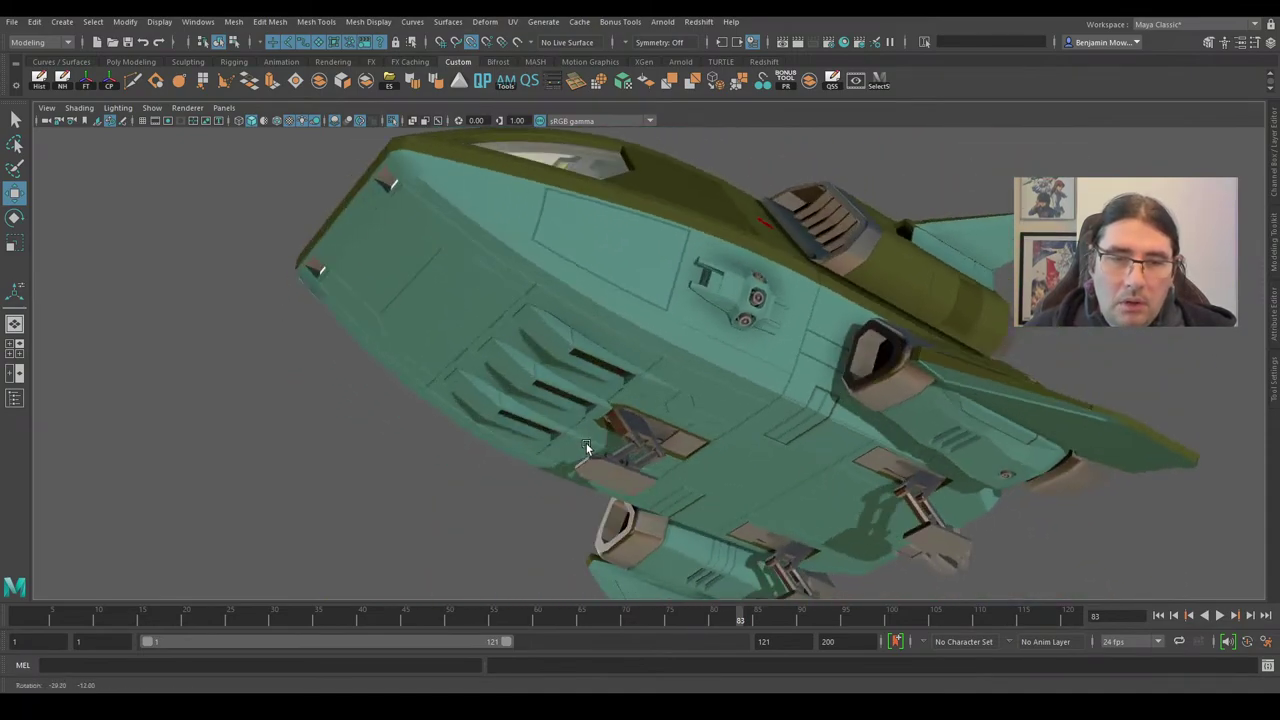
left_click_drag(657, 430, 580, 410, "alt")
left_click_drag(691, 426, 738, 357, "alt")
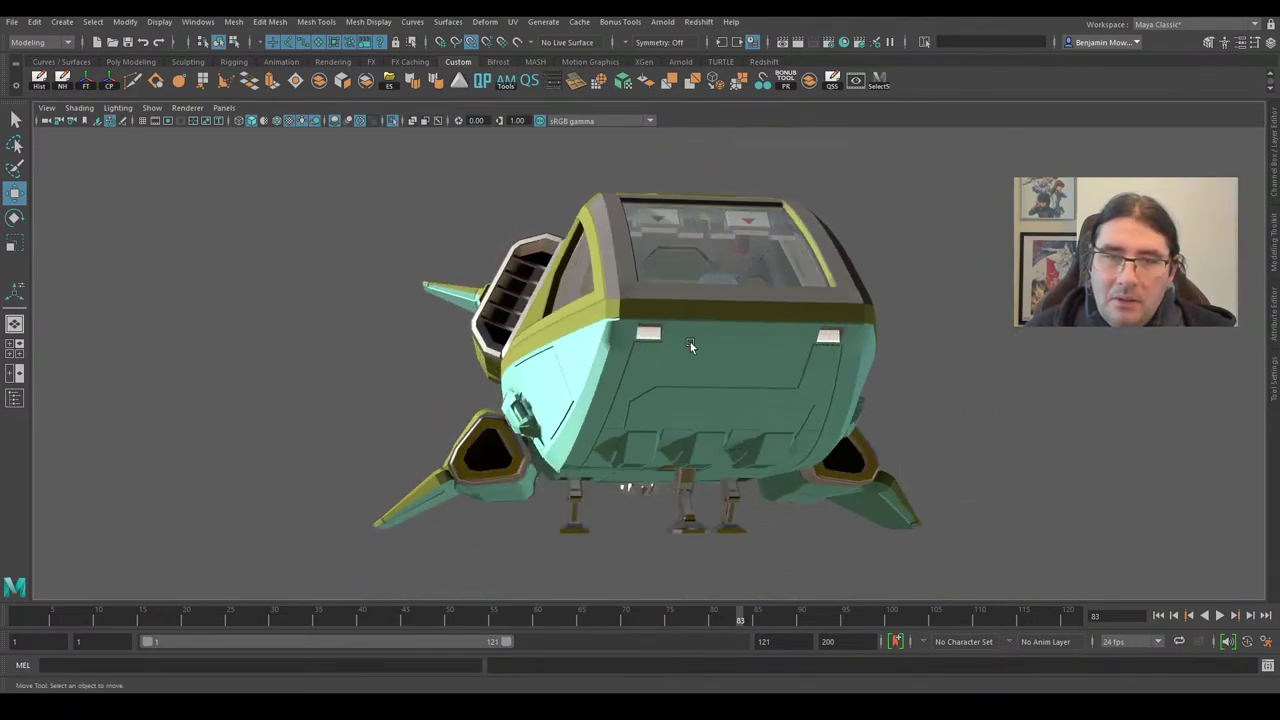
Apply the soften/harden edge operation to the corner edge loops on both sides of the shuttle's lower front hull.
left_click_drag(631, 369, 578, 396, "alt")
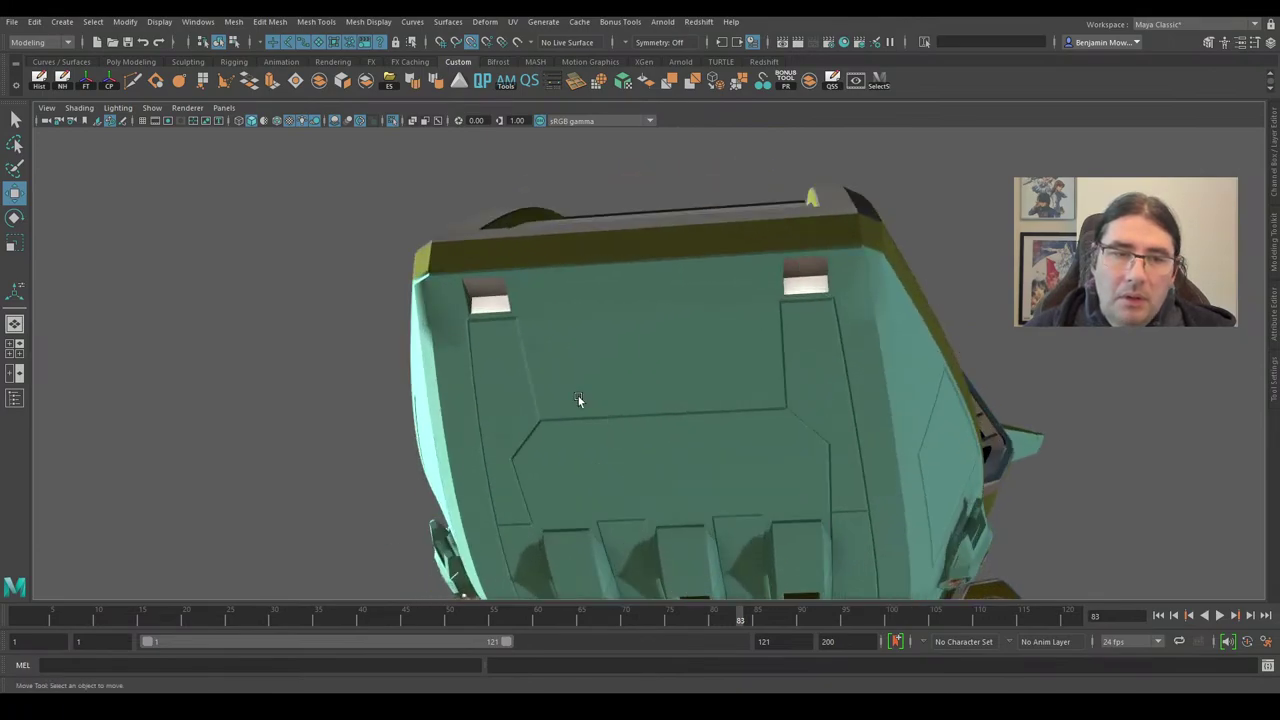
left_click(444, 324)
right_click_drag(444, 321, 438, 271)
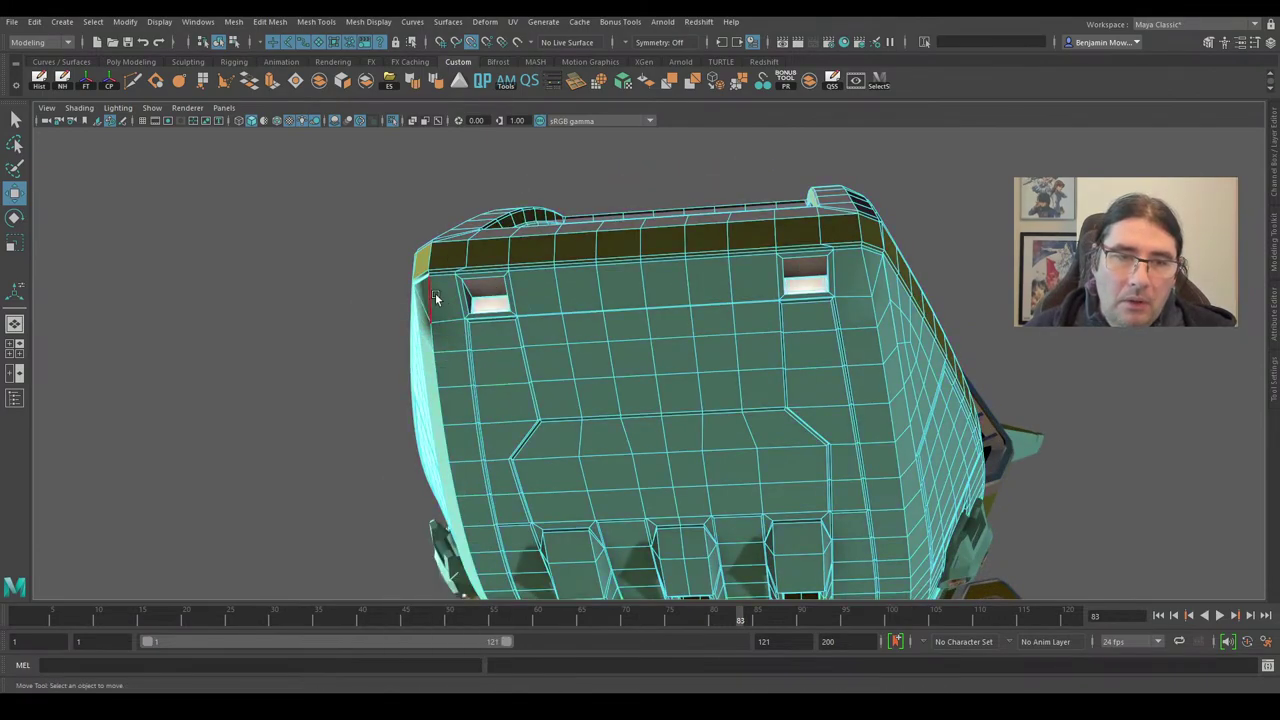
left_click(434, 298)
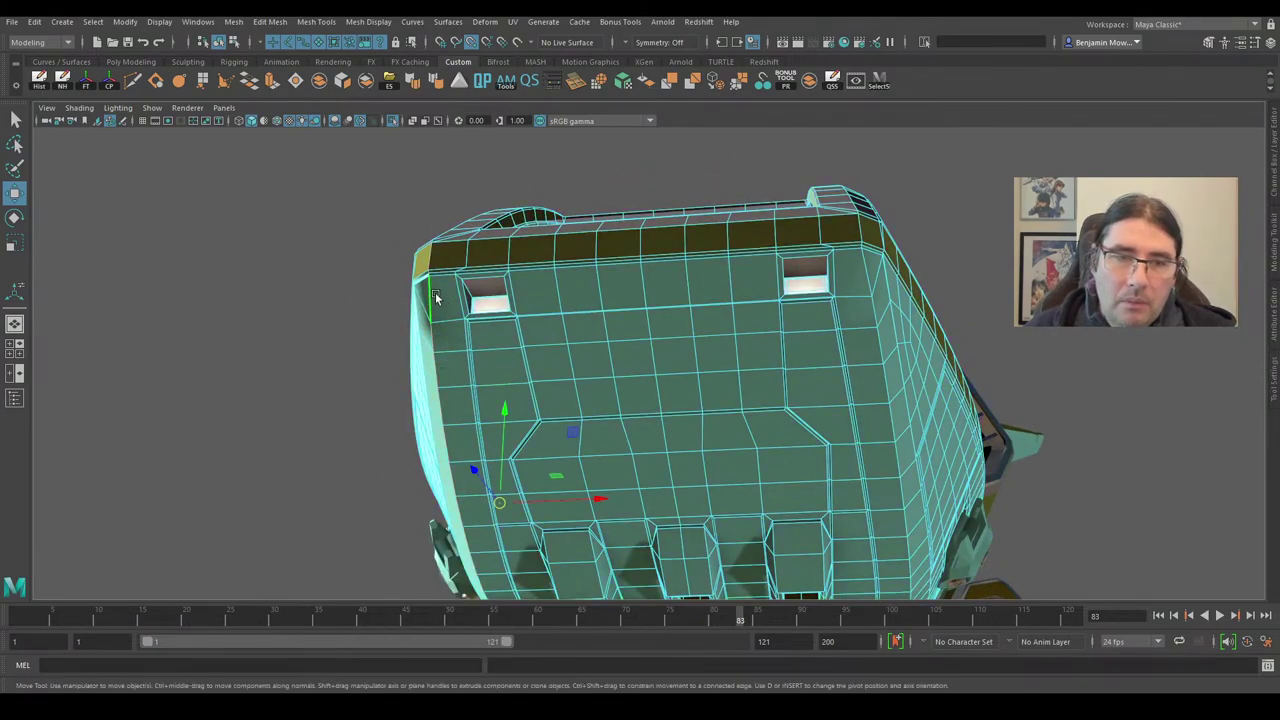
left_click(857, 267, "shift")
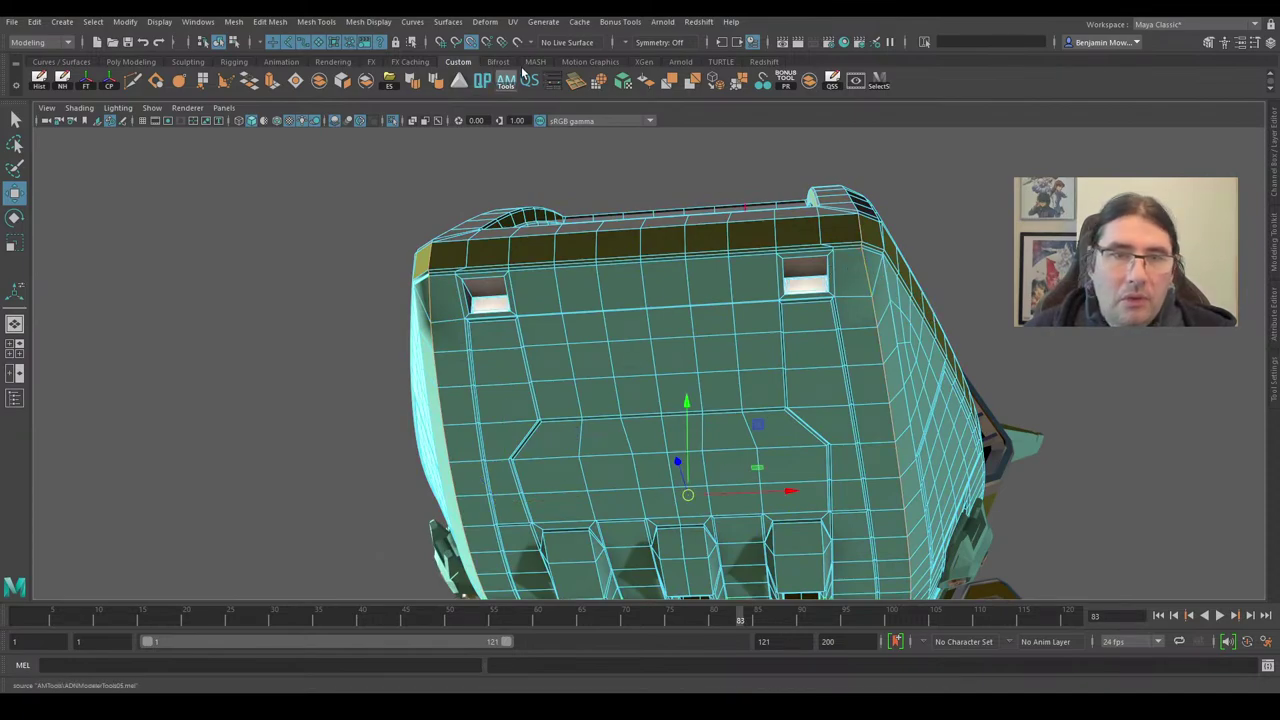
left_click(416, 84)
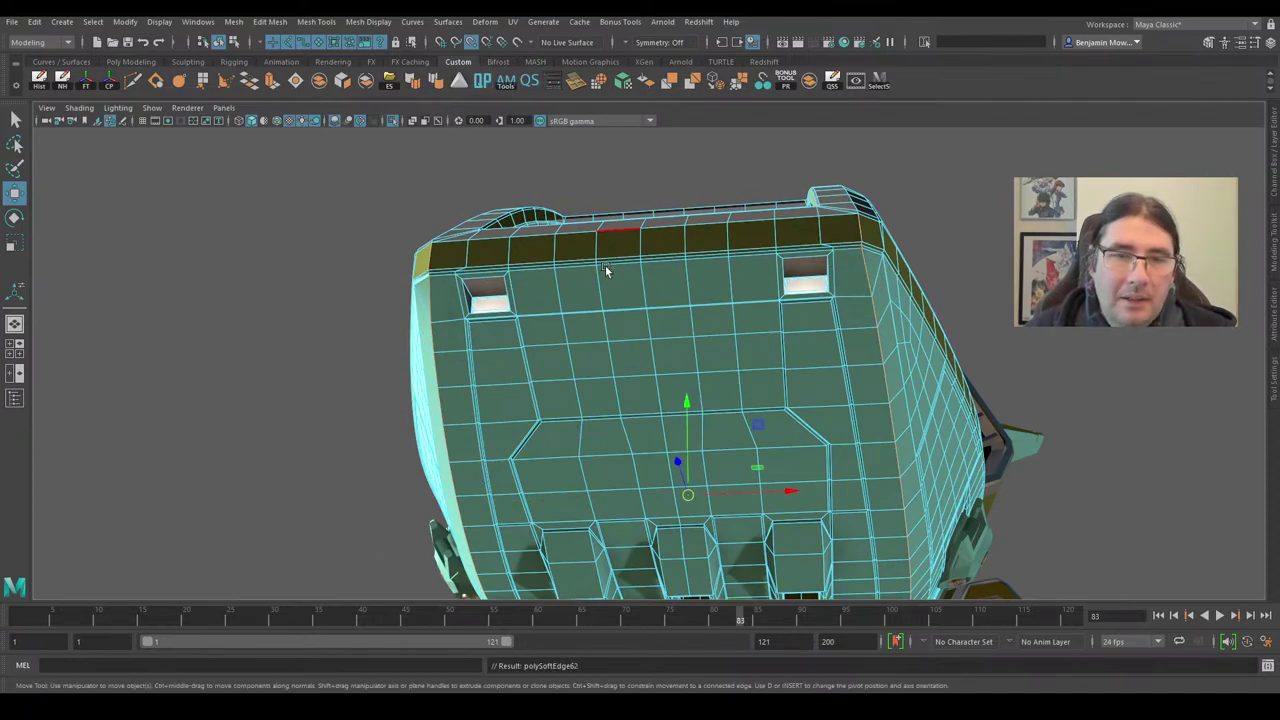
right_click_drag(633, 291, 698, 271)
Select the unit below the shuttle's rear hatch and scrub the timeline from frame 1 to about 35 to preview its animation.
left_click_drag(977, 247, 902, 438, "alt")
right_click_drag(902, 438, 871, 441, "alt")
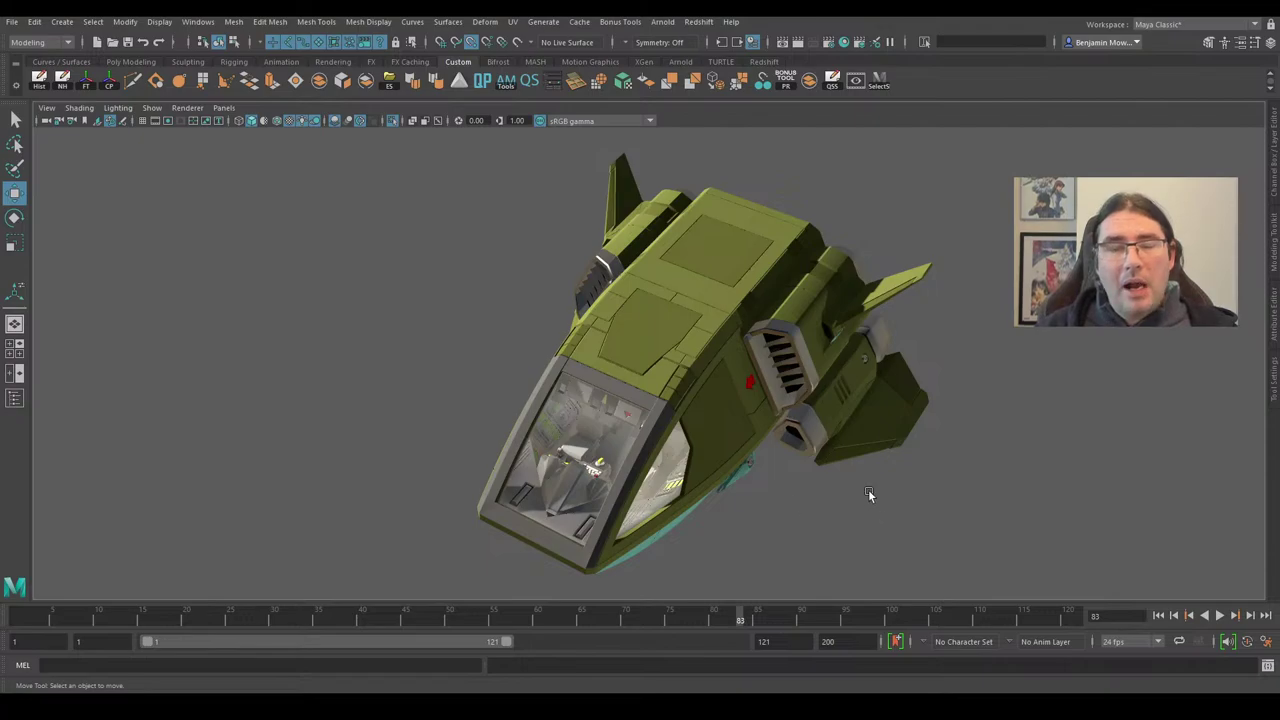
left_click_drag(868, 489, 809, 347, "alt")
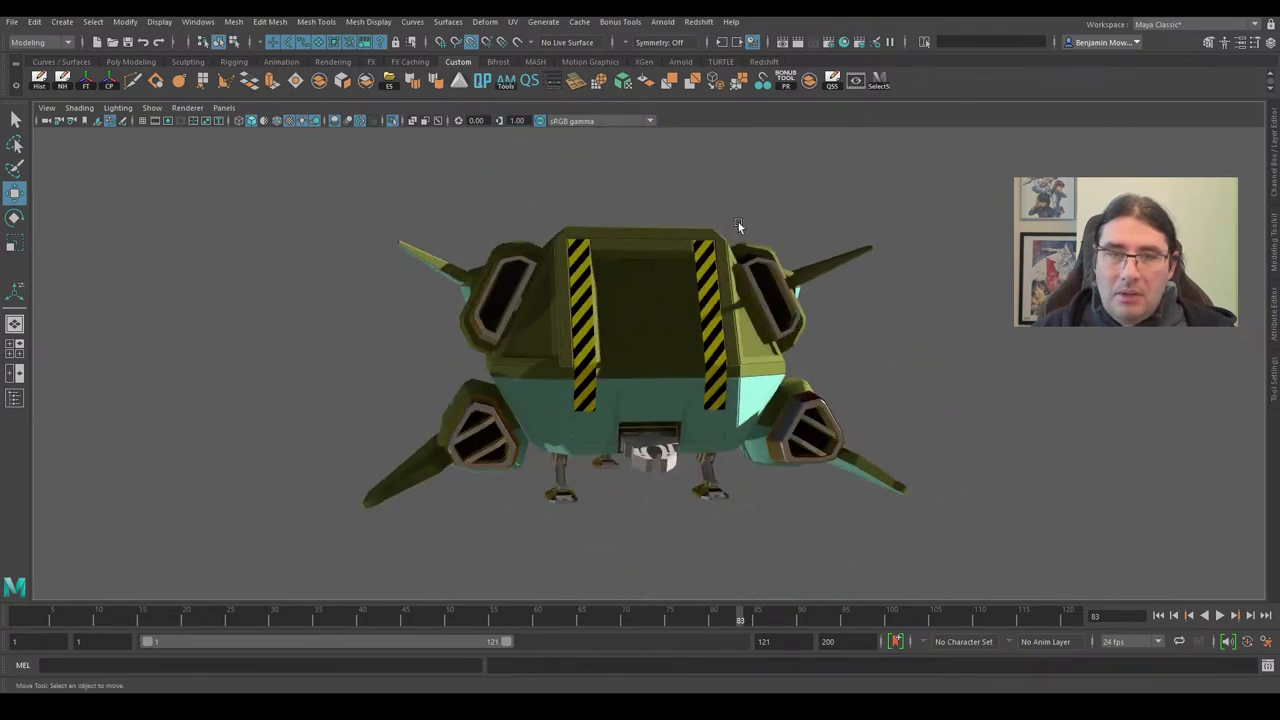
left_click_drag(738, 226, 555, 340, "alt")
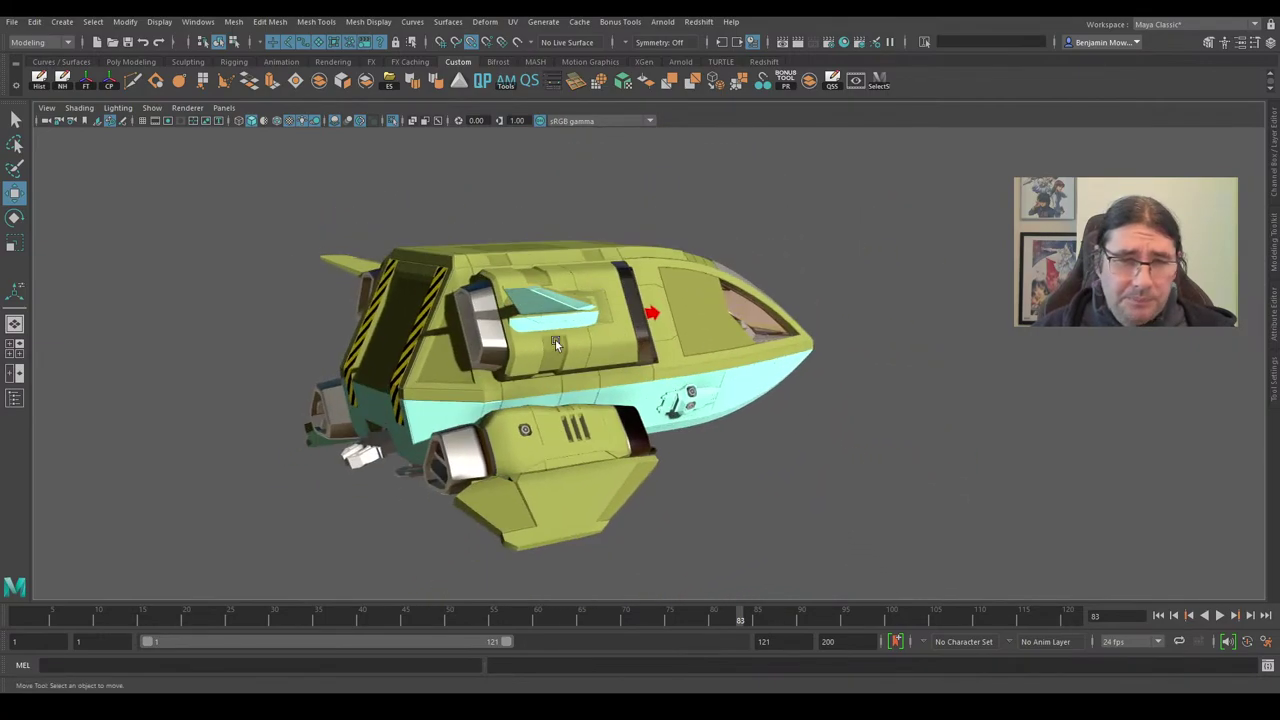
middle_click_drag(555, 340, 825, 252, "alt")
scroll(825, 252, "up", 5)
left_click(650, 347)
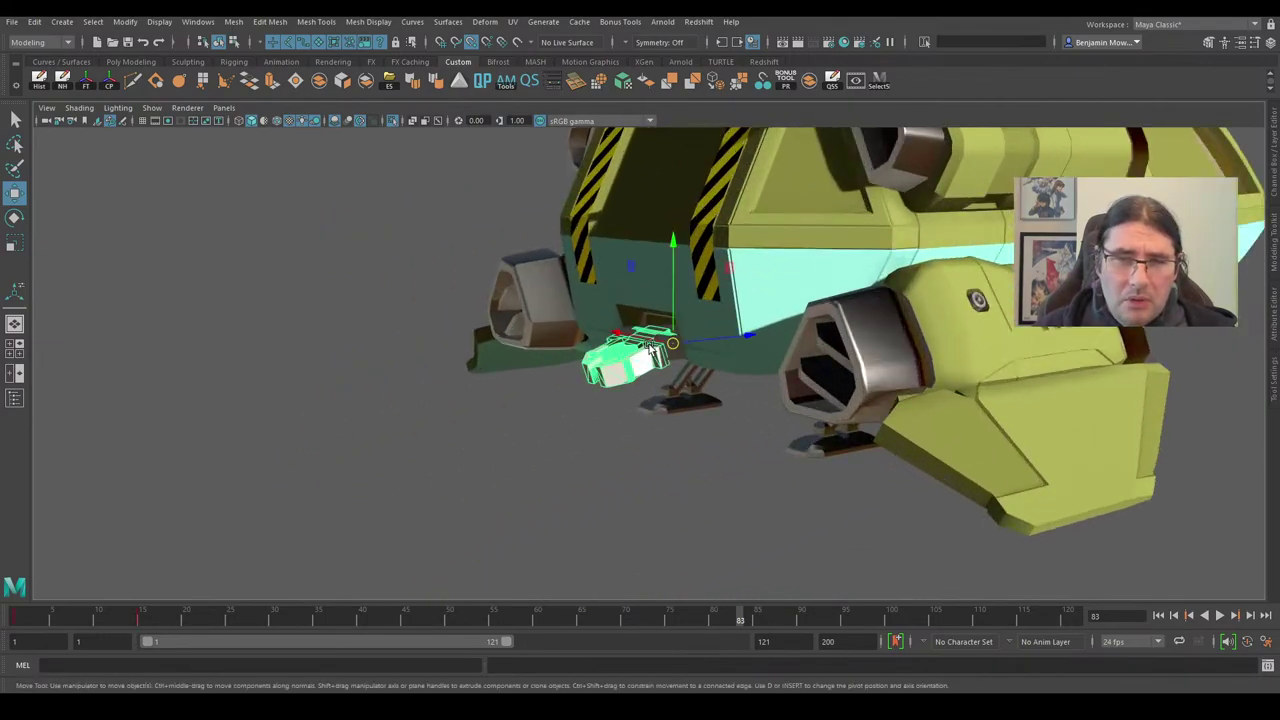
left_click(17, 620)
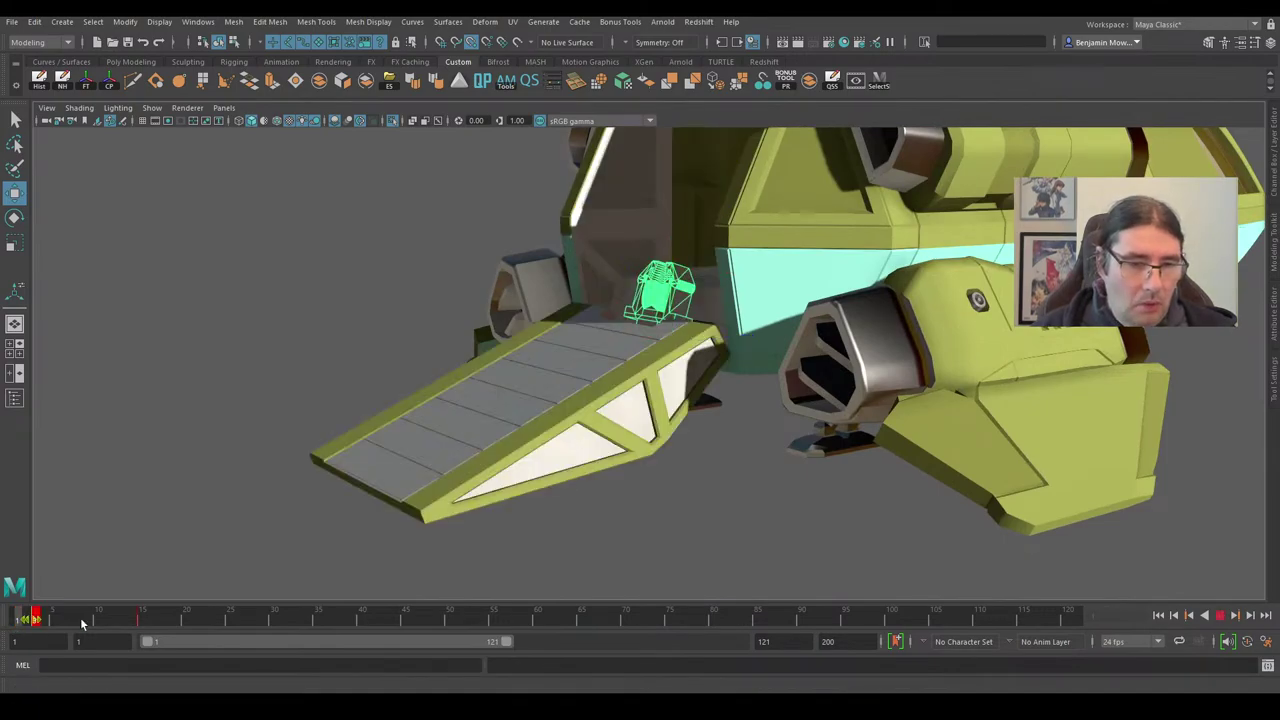
left_click_drag(83, 622, 283, 638)
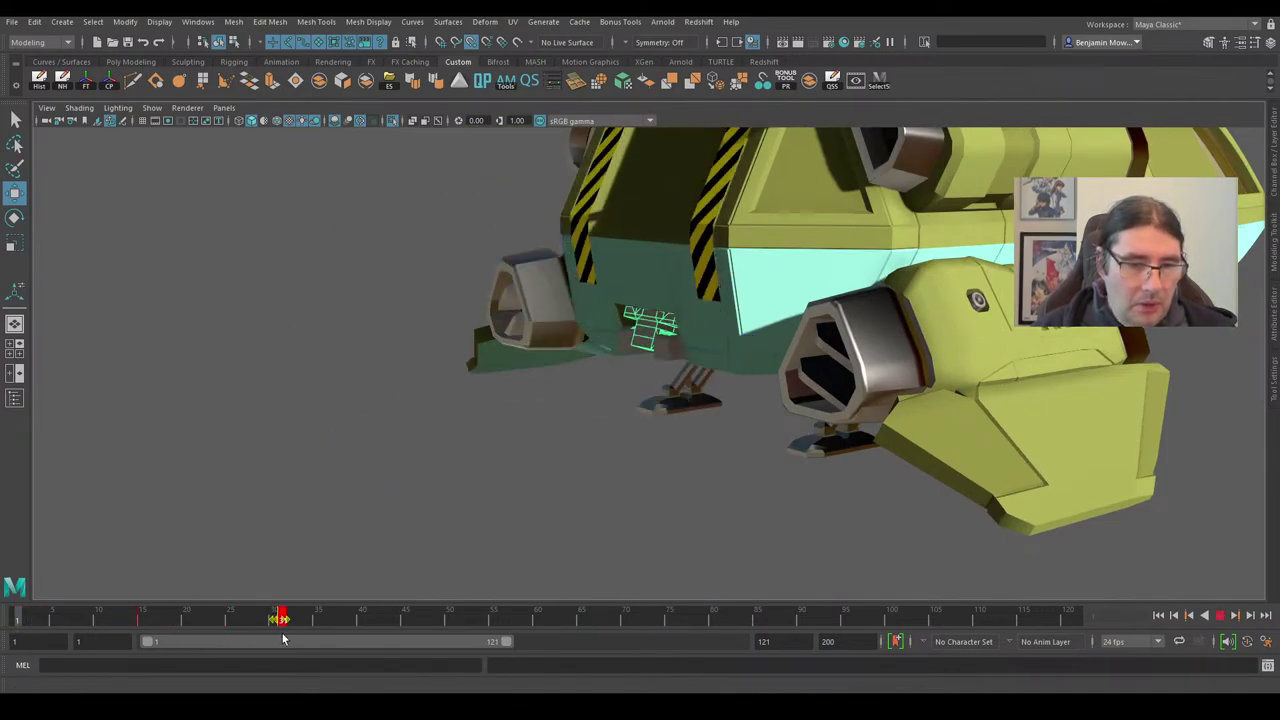
left_click(17, 621)
left_click_drag(163, 629, 319, 624)
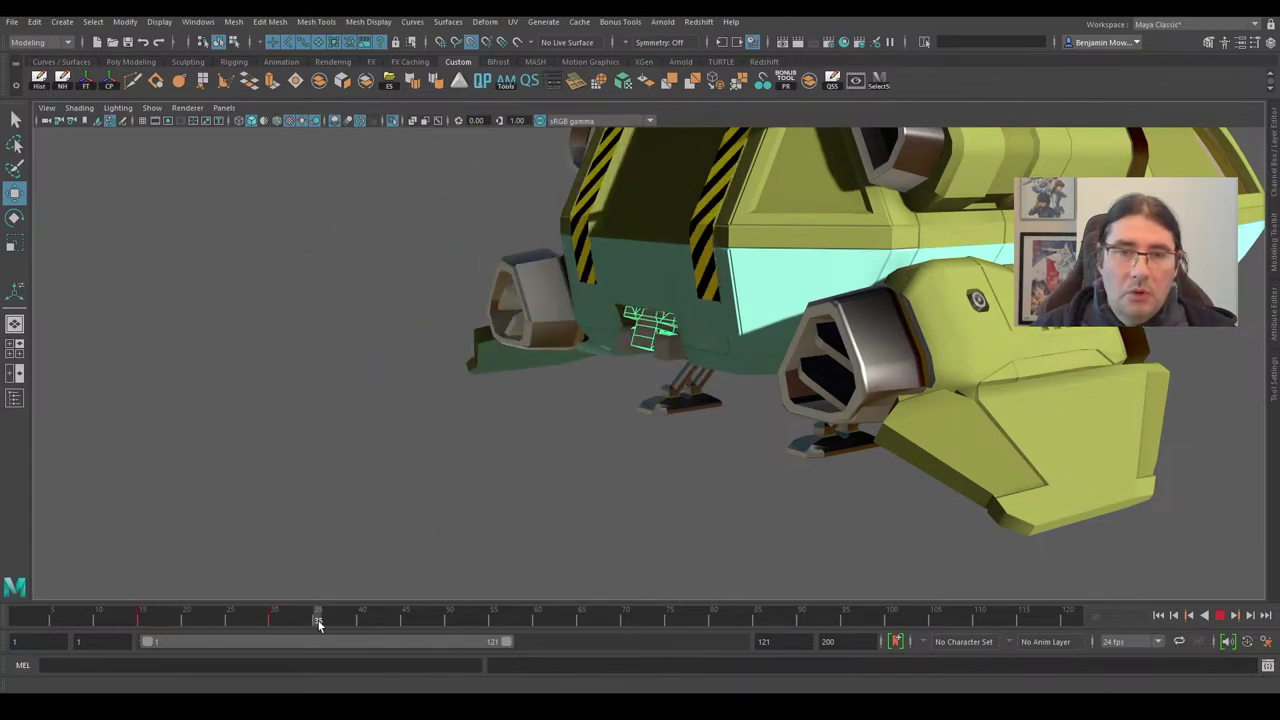
left_click(811, 471)
Turn off the green shuttle's isolation so that the whole ship fleet is displayed.
right_click_drag(811, 471, 741, 487, "alt")
left_click_drag(741, 487, 327, 535, "alt")
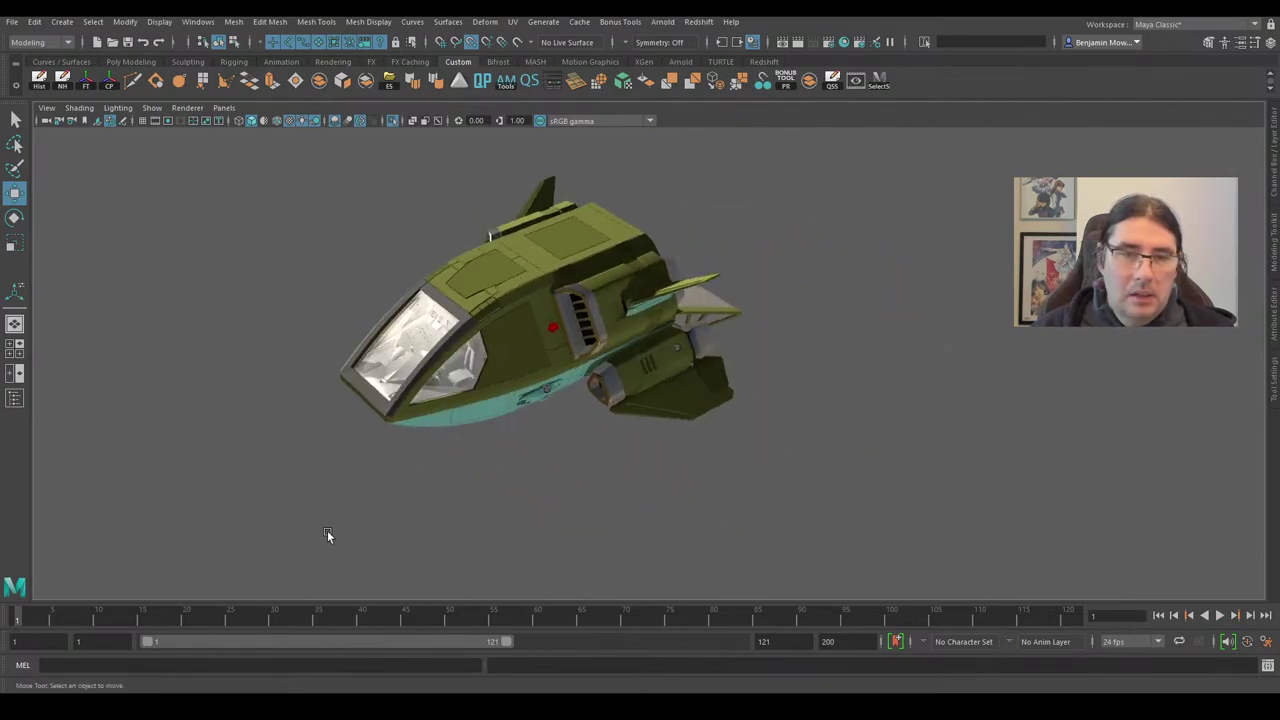
scroll(506, 378, "down", 5)
middle_click_drag(506, 378, 783, 416, "alt")
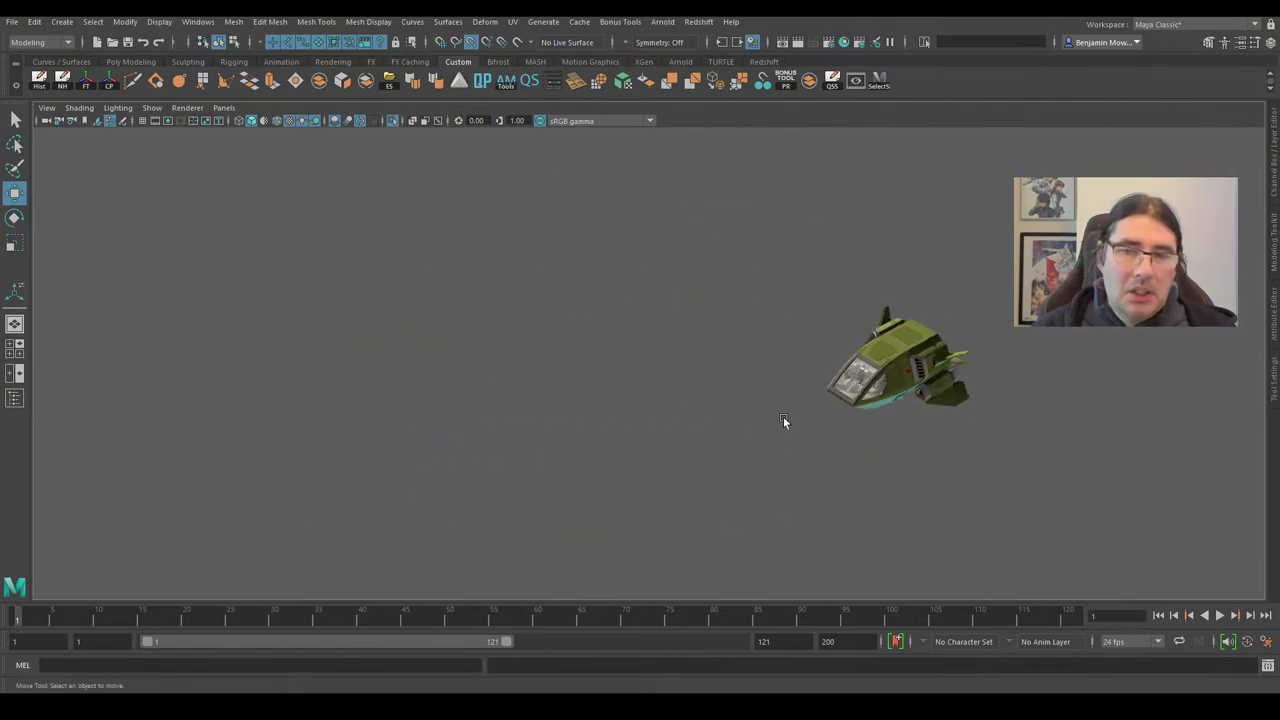
scroll(783, 418, "up", 2)
key("ctrl")
key("ctrl")
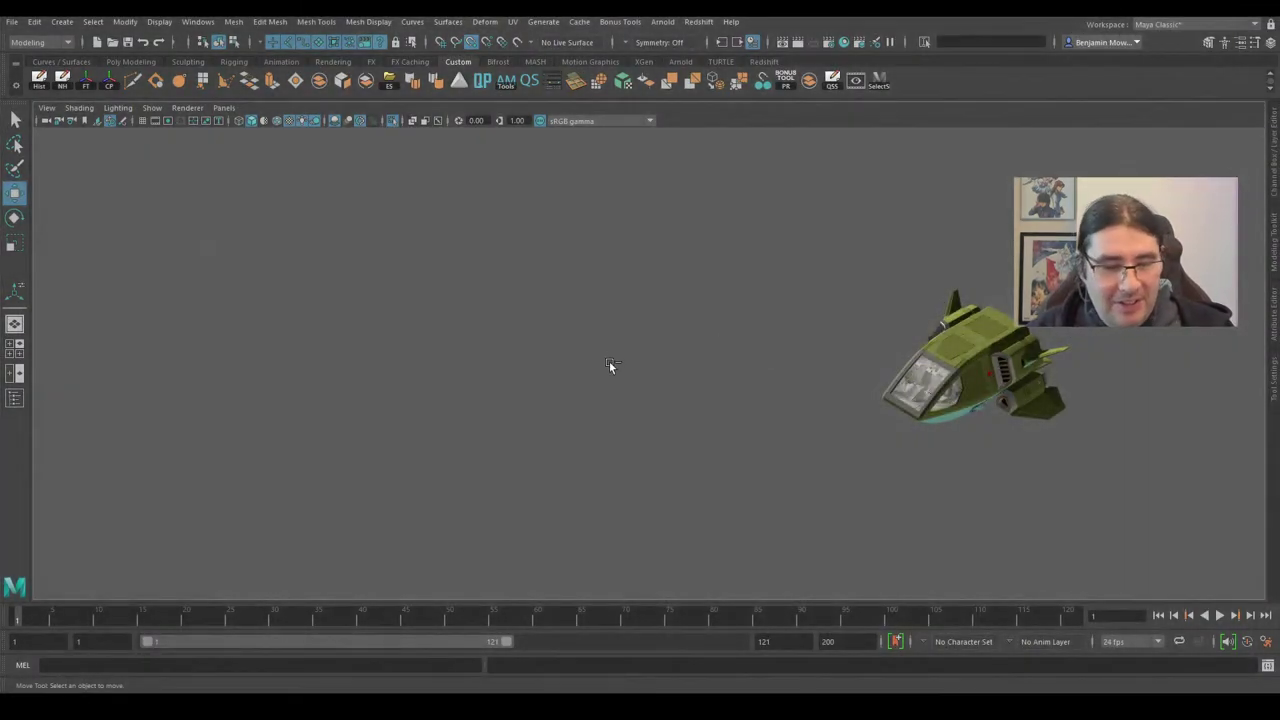
key("ctrl+1")
Examine the fleet up close, especially the white shuttle with the blue-striped side pods, from several angles.
left_click_drag(543, 408, 620, 412, "alt")
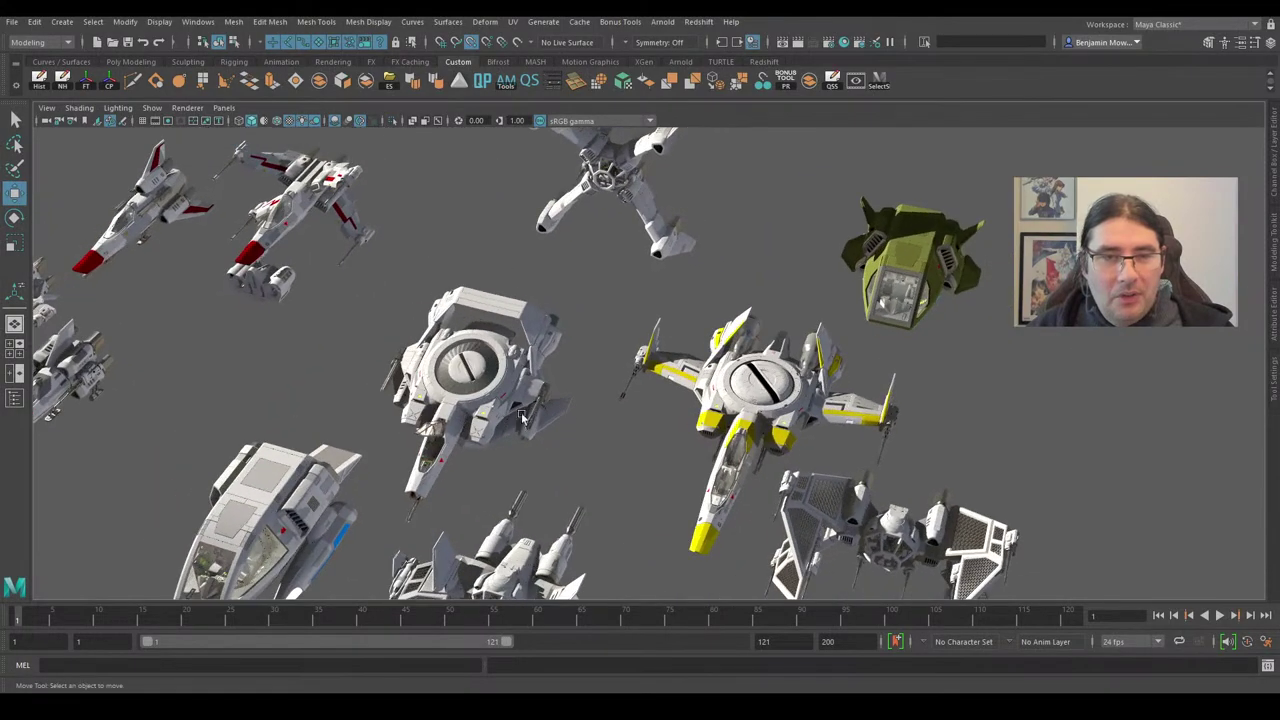
middle_click_drag(521, 414, 793, 343, "alt")
left_click_drag(667, 416, 623, 425, "alt")
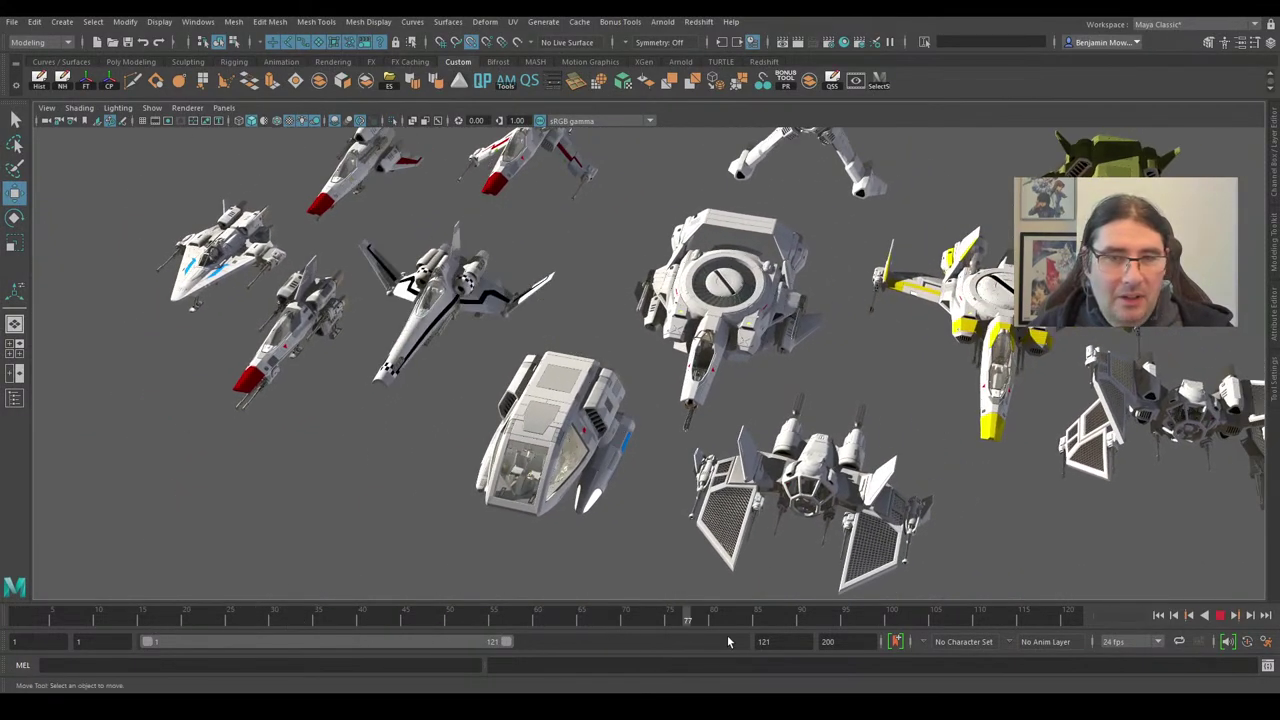
middle_click_drag(600, 530, 640, 437, "alt")
scroll(640, 437, "up", 3)
left_click_drag(640, 437, 577, 443, "alt")
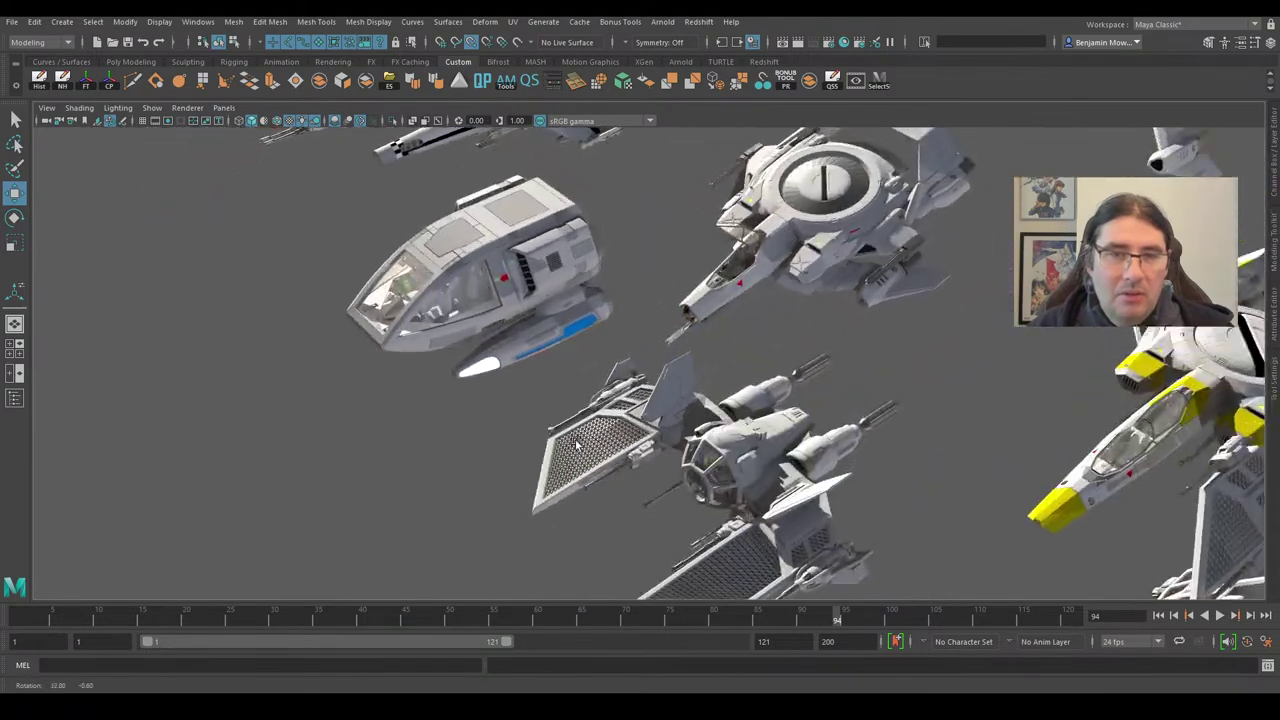
middle_click_drag(456, 398, 494, 485, "alt")
right_click_drag(494, 484, 580, 445, "alt")
left_click_drag(681, 321, 772, 385, "alt")
right_click_drag(772, 385, 800, 445, "alt")
middle_click_drag(799, 443, 709, 484, "alt")
left_click_drag(709, 484, 727, 451, "alt")
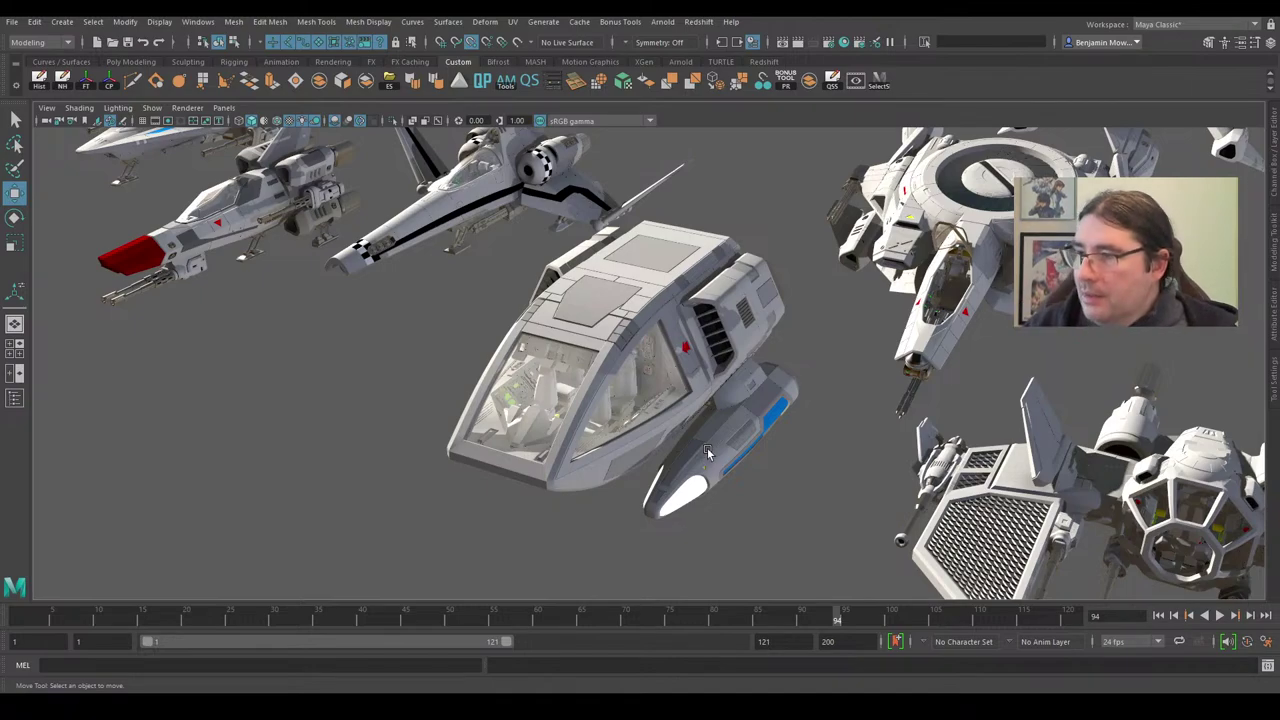
Examine the white shuttle's hull, cockpit glazing and blue-striped side pods from the front, side and above.
left_click_drag(707, 447, 718, 353, "alt")
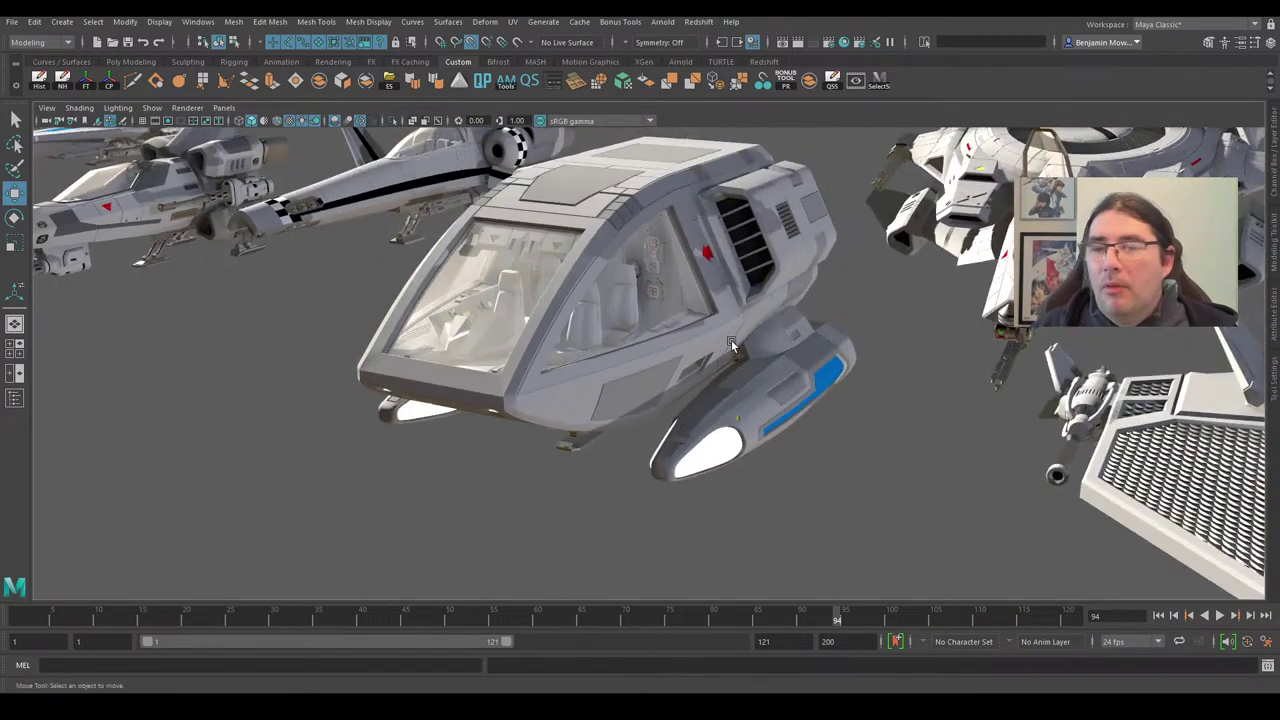
left_click_drag(718, 328, 742, 428, "alt")
scroll(624, 466, "up", 2)
scroll(742, 428, "up", 2)
left_click_drag(795, 381, 646, 464, "alt")
scroll(762, 450, "up", 3)
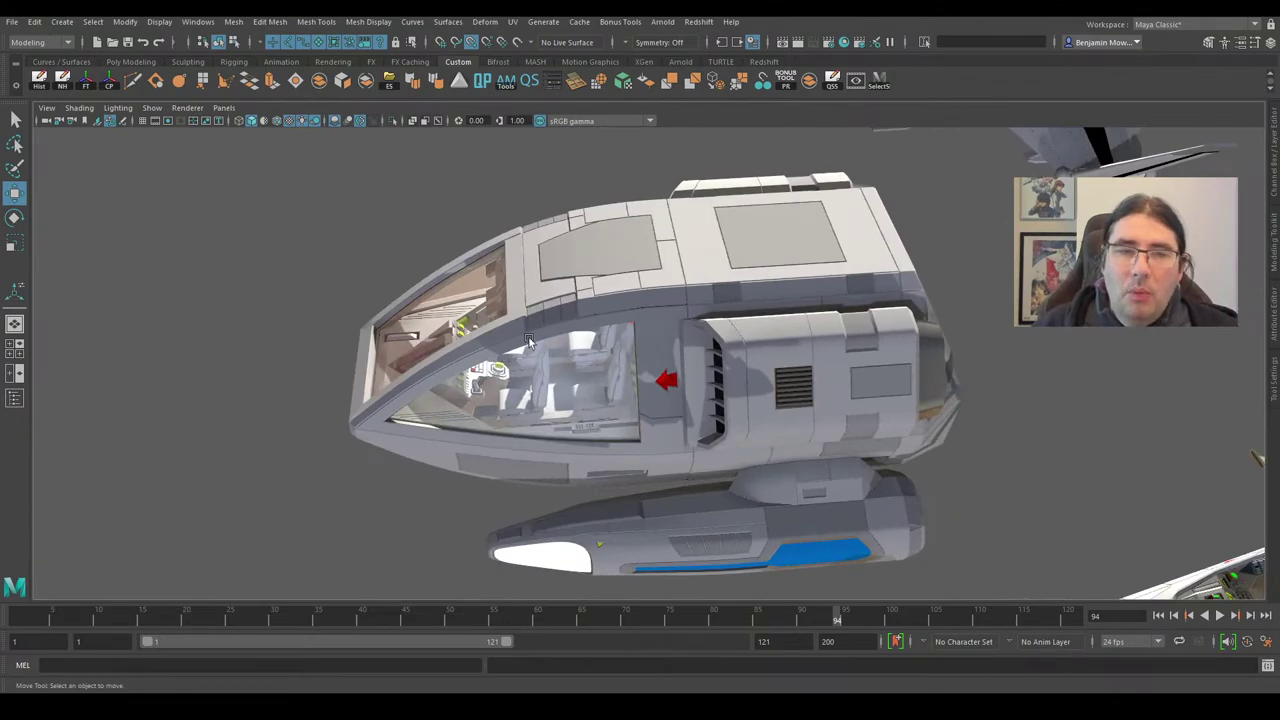
left_click_drag(698, 461, 778, 469, "alt")
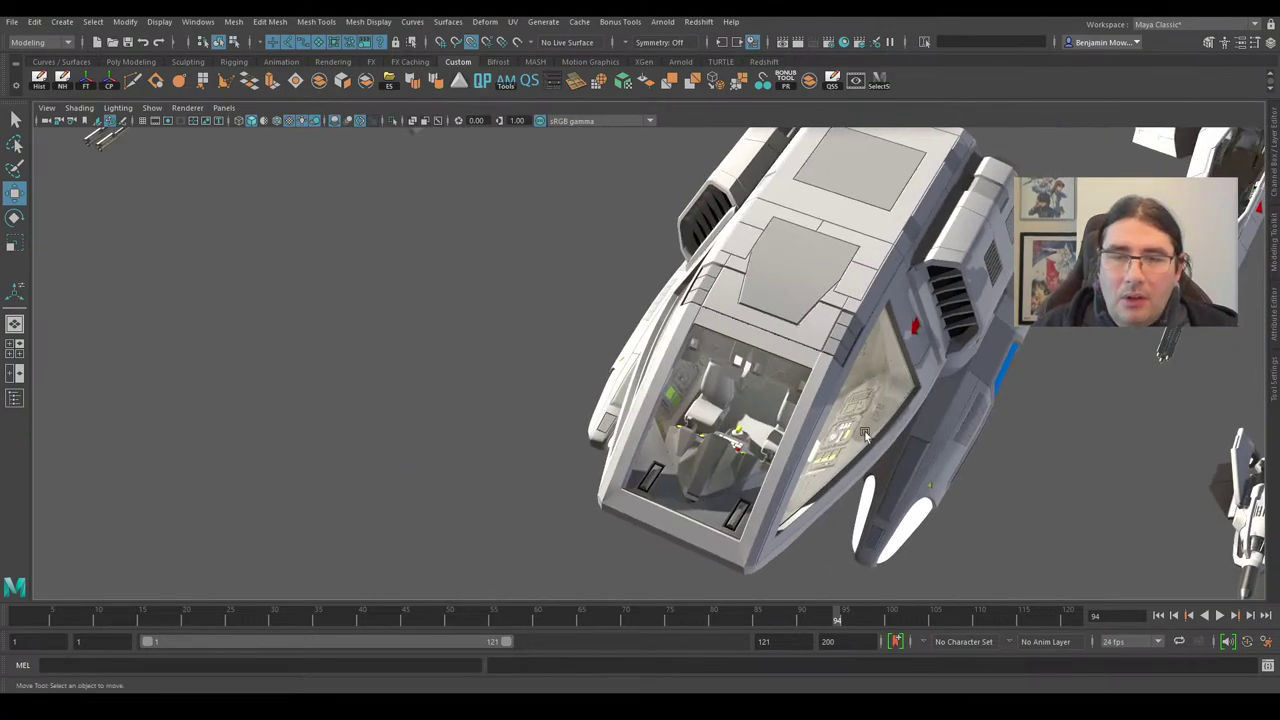
left_click_drag(865, 435, 669, 332, "alt")
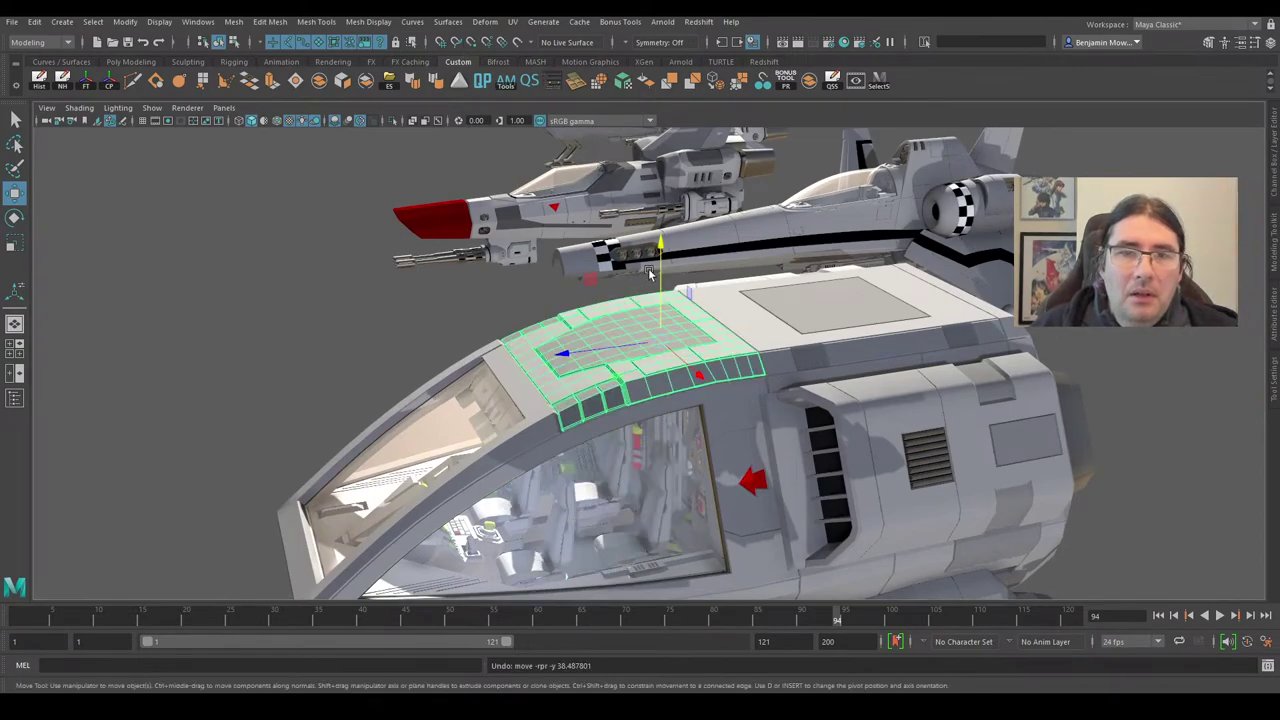
Raise the white shuttle's front roof panel straight up, well clear of the hull, to open the cabin.
left_click_drag(663, 242, 660, 75)
left_click_drag(658, 453, 673, 258, "alt")
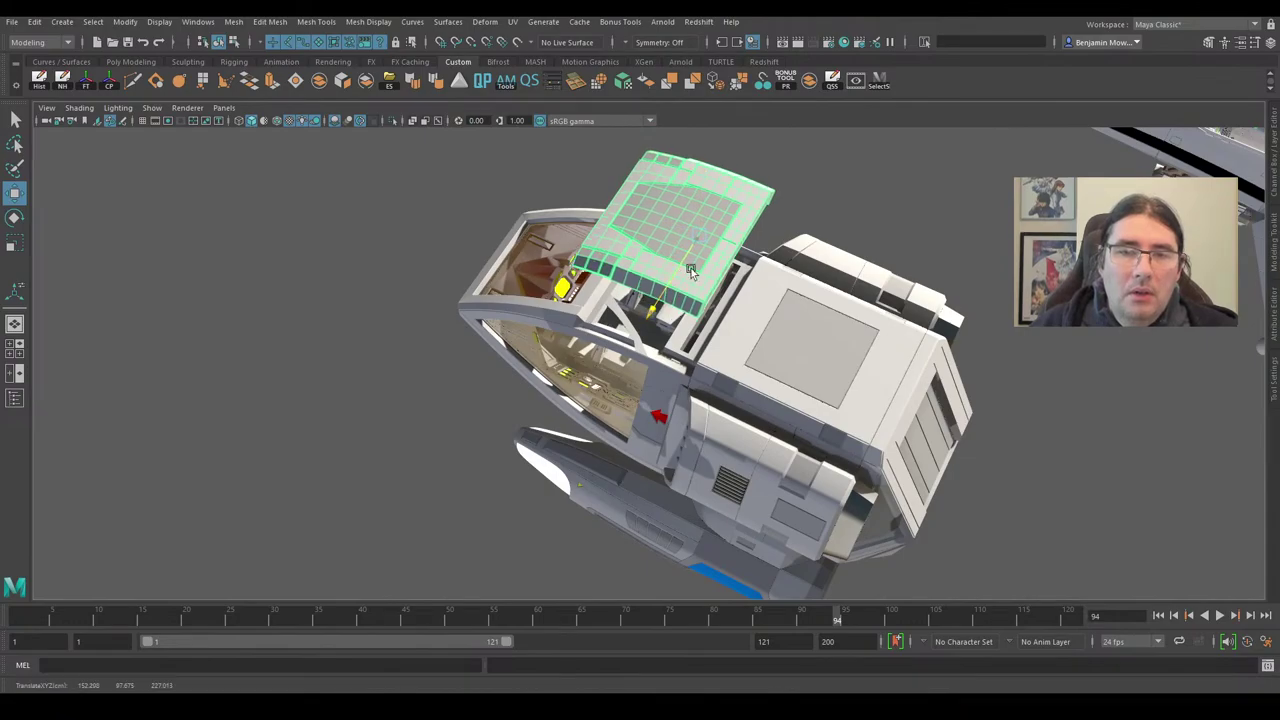
right_click_drag(752, 212, 826, 215, "alt")
left_click_drag(826, 215, 488, 361, "alt")
Inspect the white shuttle's cockpit consoles and seats through the open roof, including the side window glass.
scroll(620, 403, "up", 6)
left_click_drag(620, 399, 445, 398, "alt")
scroll(527, 370, "down", 6)
left_click_drag(527, 370, 435, 400, "alt")
left_click(692, 330)
scroll(827, 342, "up", 5)
left_click(826, 341)
right_click_drag(706, 253, 646, 294, "alt")
middle_click_drag(646, 294, 510, 328, "alt")
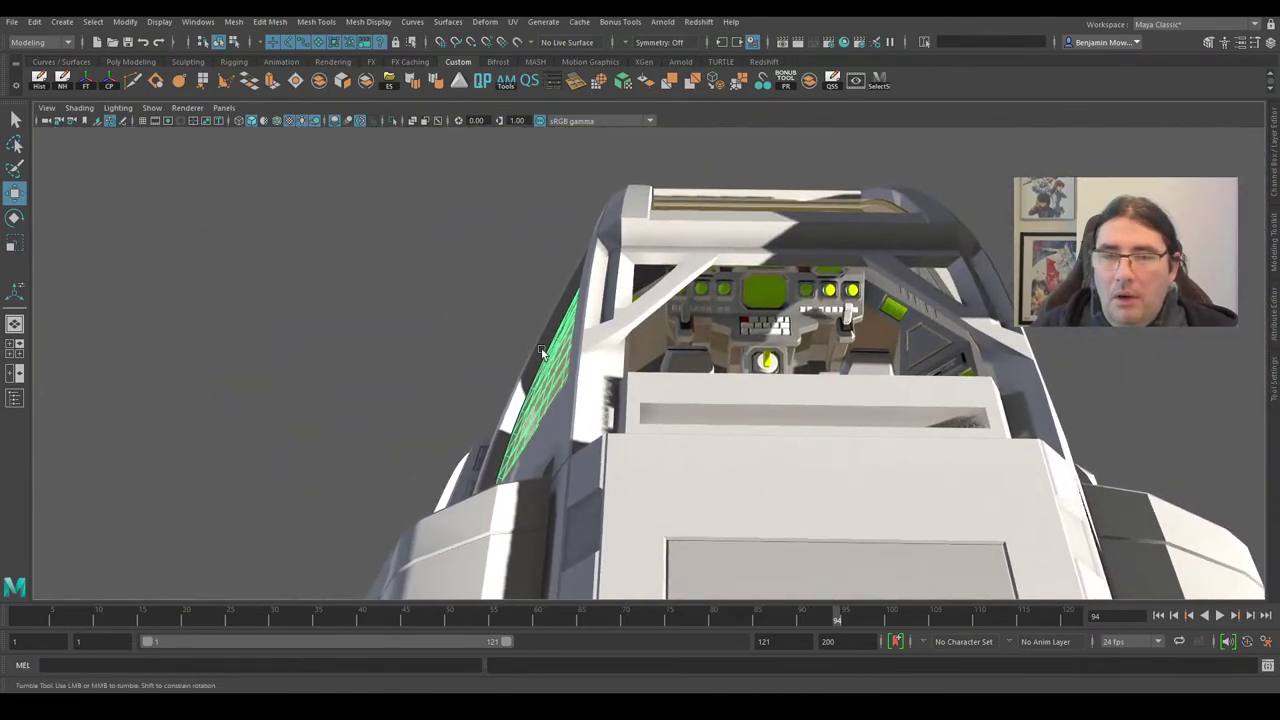
left_click_drag(541, 352, 172, 540, "alt")
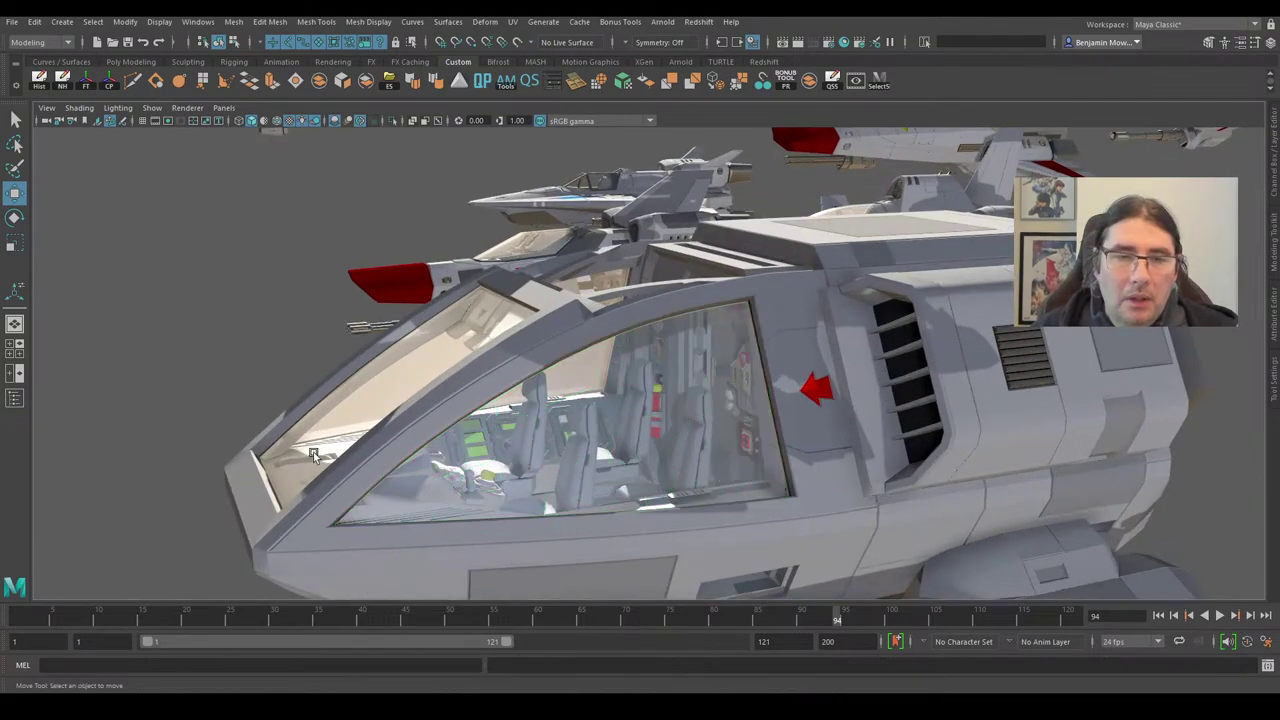
Examine the white shuttle's cabin through its windshield and side window with the roof panel detached.
scroll(738, 348, "down", 5)
left_click_drag(738, 348, 724, 382, "alt")
scroll(718, 382, "up", 5)
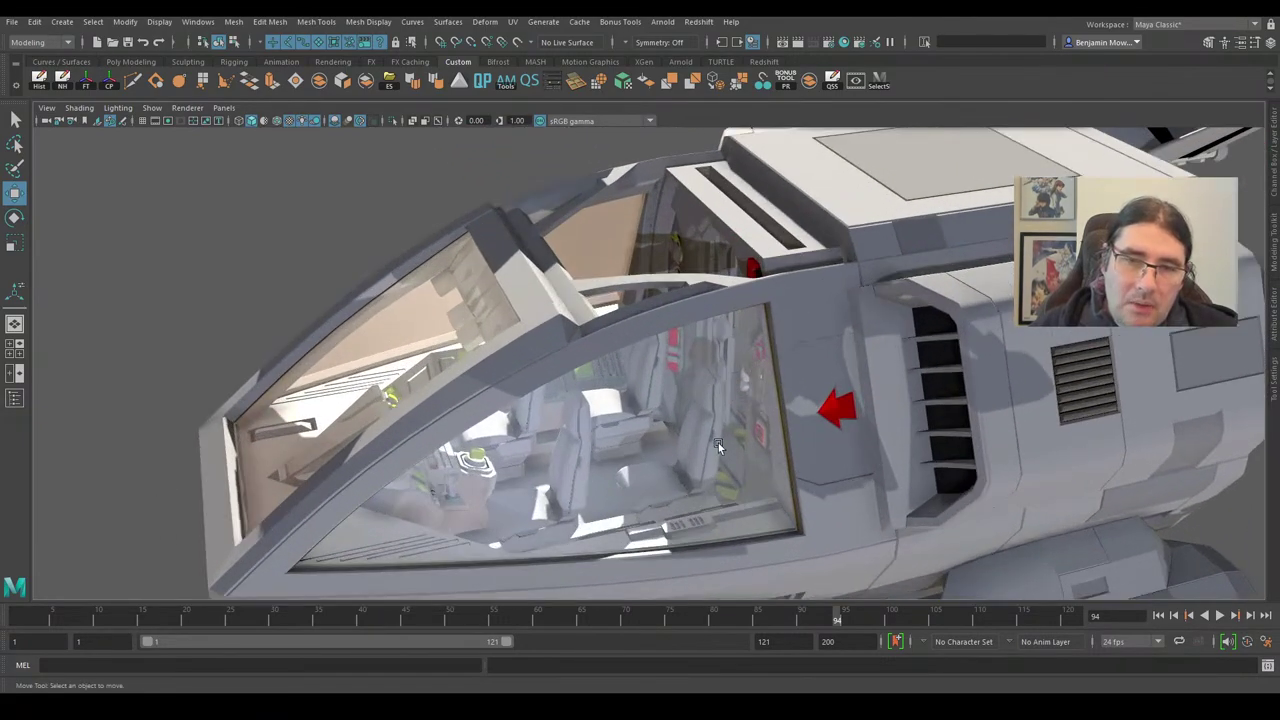
mouse_move(718, 446)
left_mouse_down("alt")
mouse_move(764, 377)
mouse_move(790, 379)
mouse_move(642, 447)
mouse_move(785, 423)
mouse_move(768, 444)
mouse_move(725, 455)
left_mouse_up("alt")
scroll(719, 440, "down", 6)
middle_click_drag(730, 445, 714, 461, "alt")
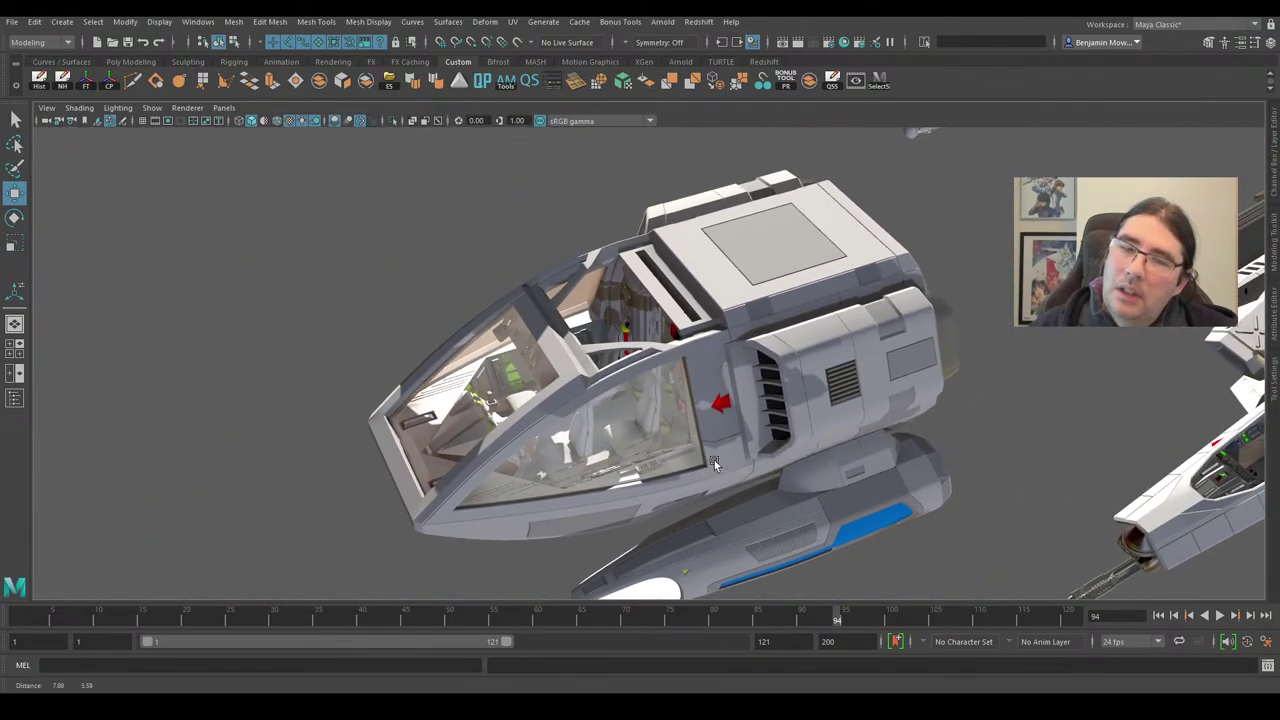
scroll(714, 461, "up", 4)
scroll(713, 464, "down", 5)
left_click_drag(712, 464, 739, 466, "alt")
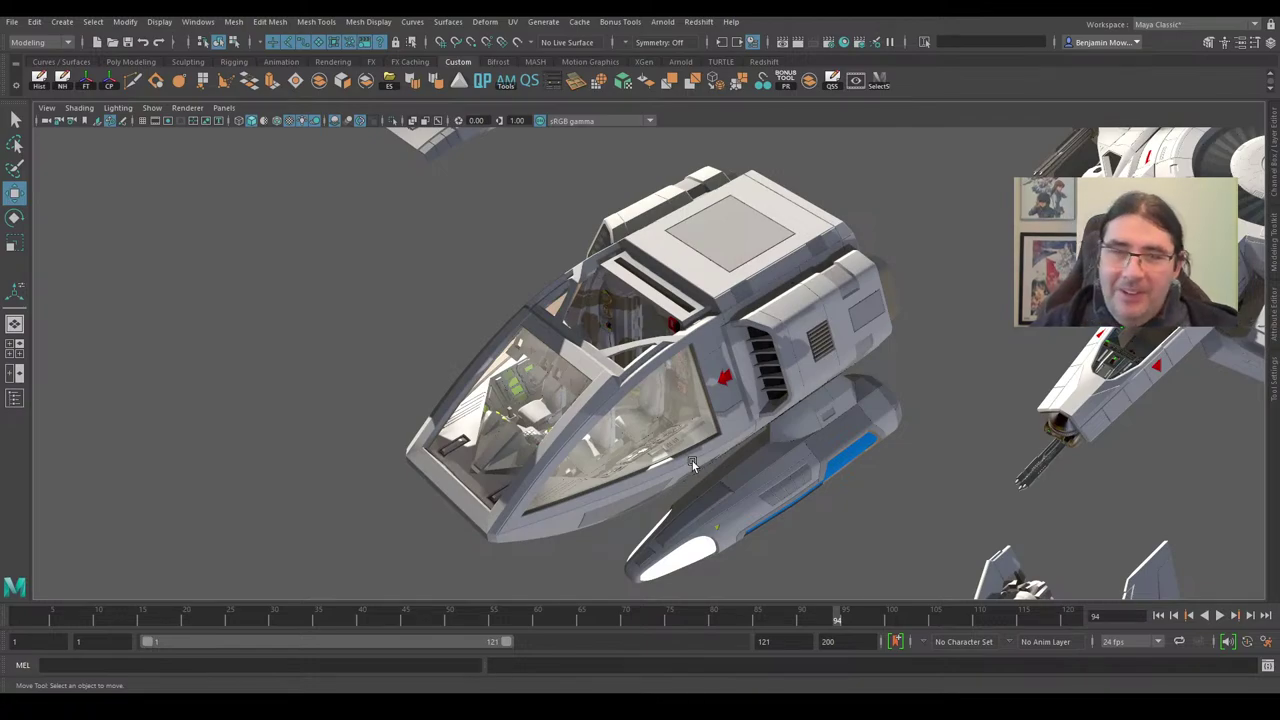
Survey the whole ship fleet around the opened shuttle from the front and from raised angles.
scroll(758, 215, "down", 5)
middle_click_drag(754, 246, 776, 431, "alt")
scroll(776, 431, "up", 2)
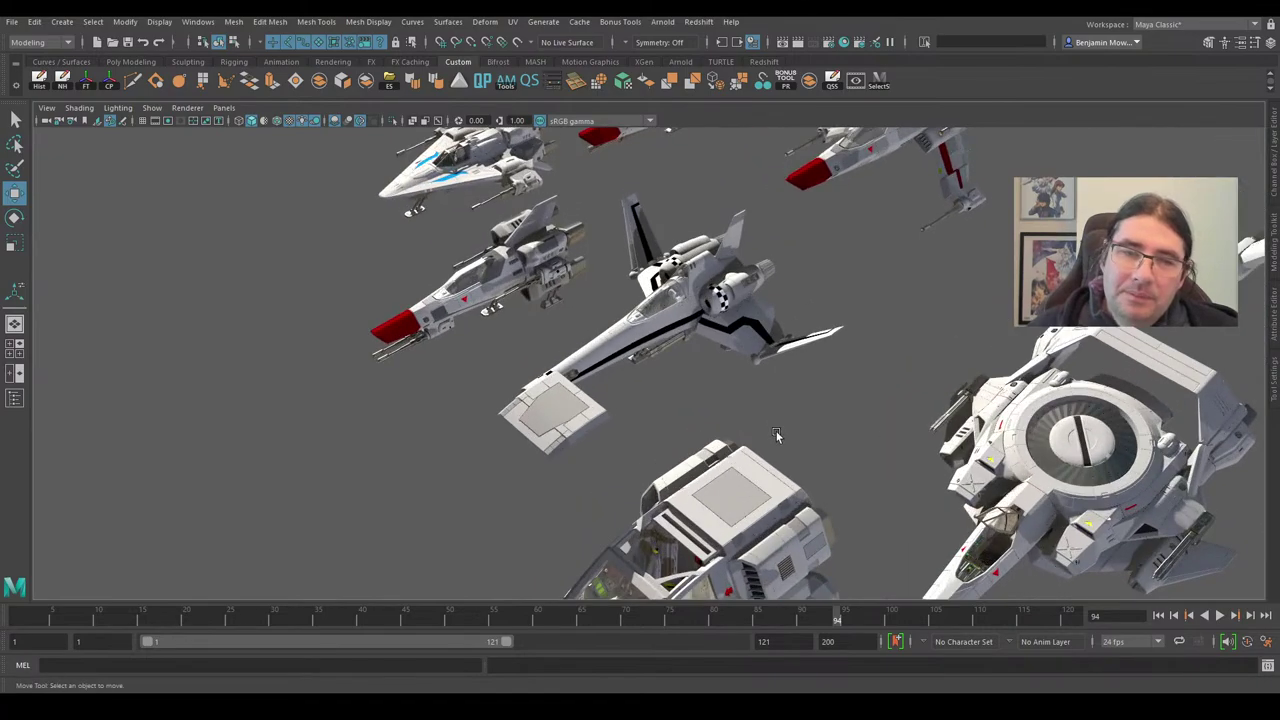
left_click_drag(760, 420, 797, 398, "alt")
scroll(770, 401, "down", 3)
middle_click_drag(770, 401, 642, 382, "alt")
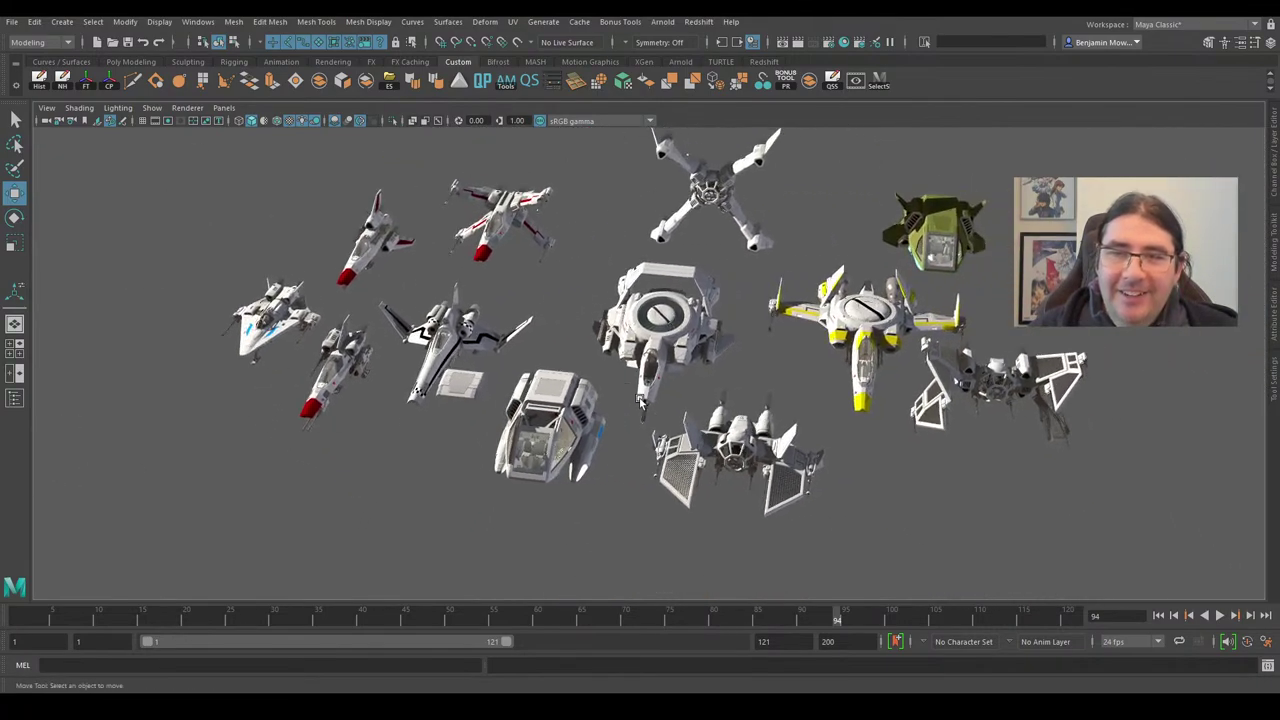
left_click_drag(642, 382, 800, 425, "alt")
middle_click_drag(800, 425, 862, 364, "alt")
scroll(880, 400, "up", 3)
left_click_drag(957, 471, 886, 491, "alt")
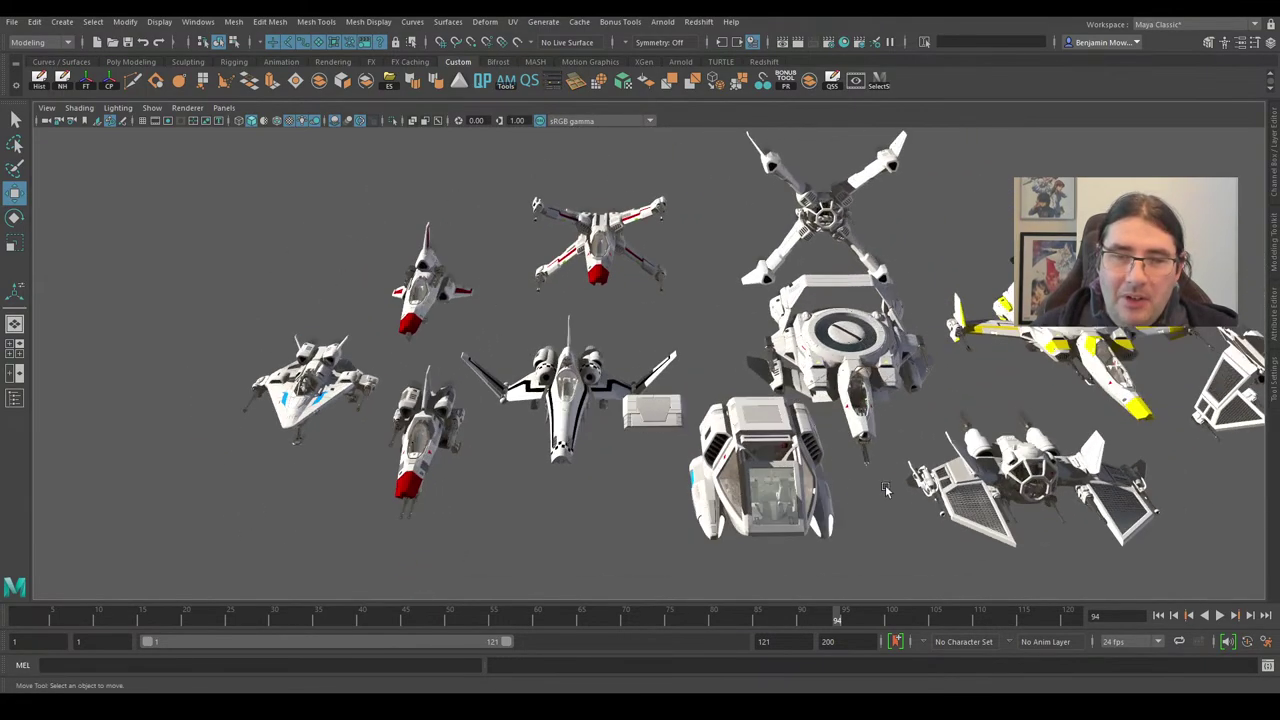
middle_click_drag(960, 458, 898, 407, "alt")
left_click_drag(898, 407, 707, 351, "alt")
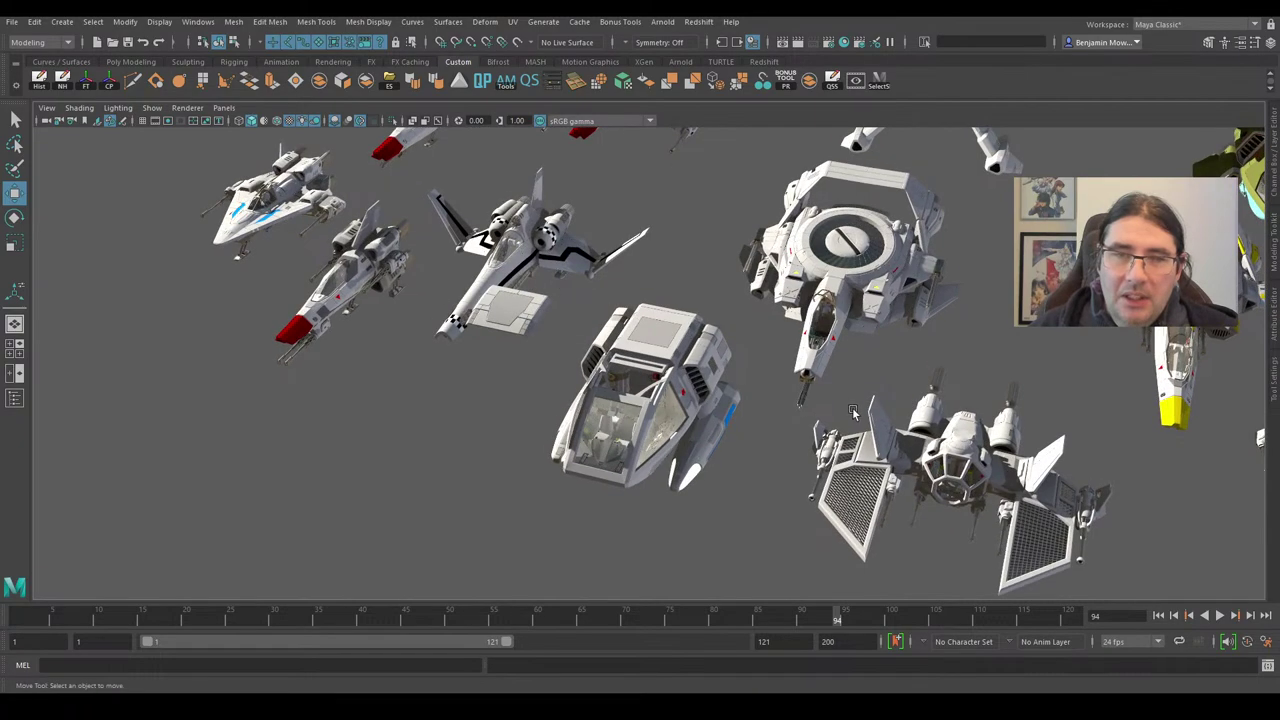
middle_click_drag(707, 355, 687, 451, "alt")
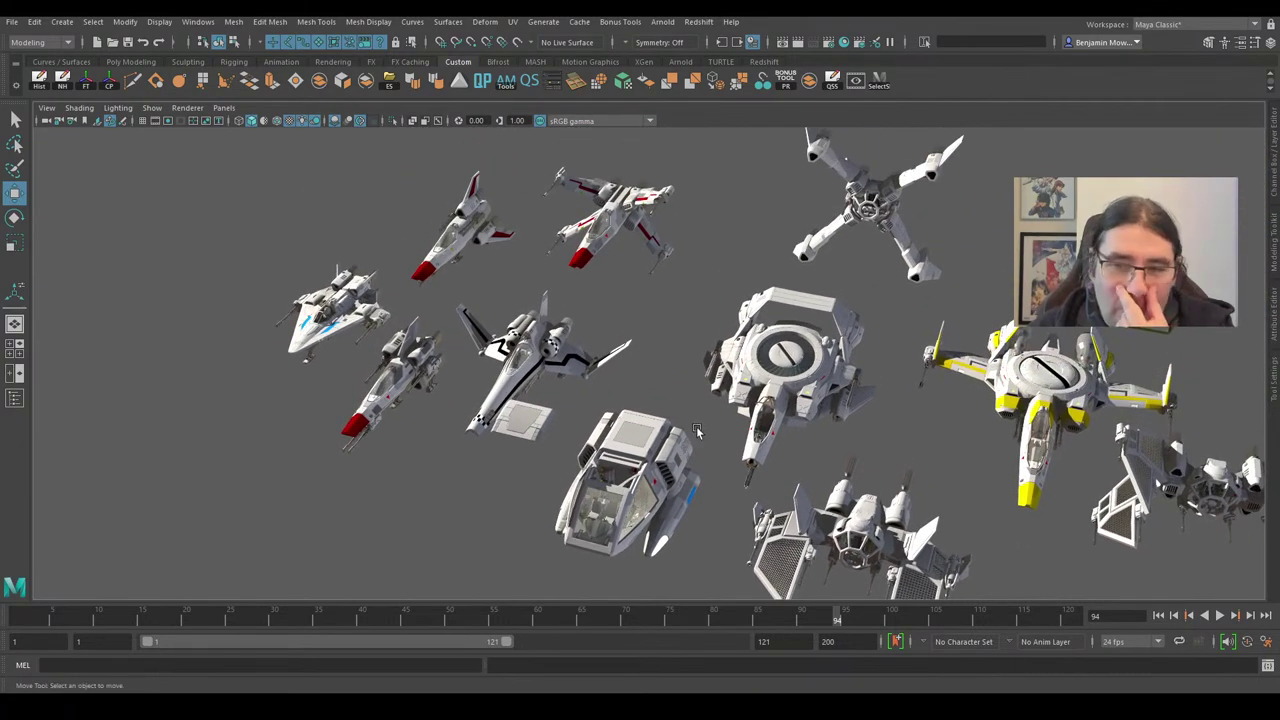
Compare the disc-topped white ship and the mesh-winged fighter with their neighbours from a steep overhead view.
scroll(757, 305, "down", 2)
middle_click_drag(780, 338, 643, 266, "alt")
left_click_drag(740, 319, 869, 316, "alt")
middle_click_drag(869, 370, 906, 404, "alt")
scroll(906, 404, "up", 3)
left_click_drag(906, 404, 923, 451, "alt")
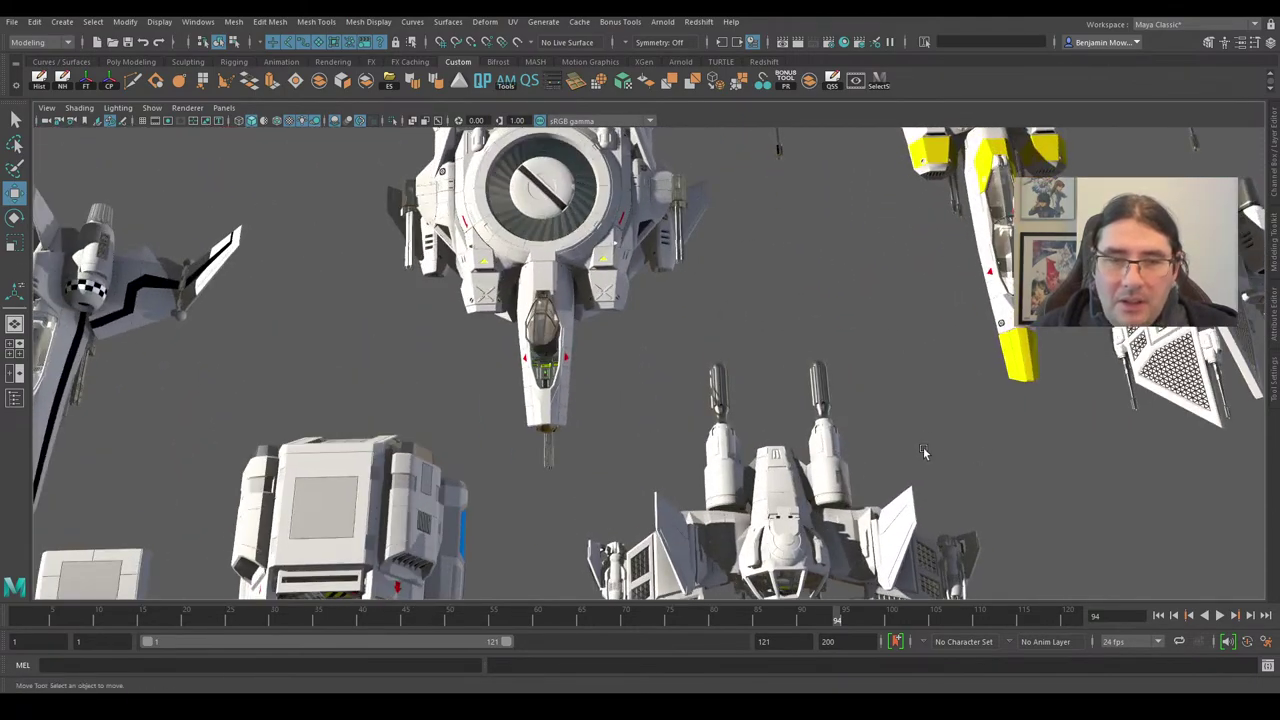
middle_click_drag(923, 451, 751, 300, "alt")
scroll(571, 282, "down", 5)
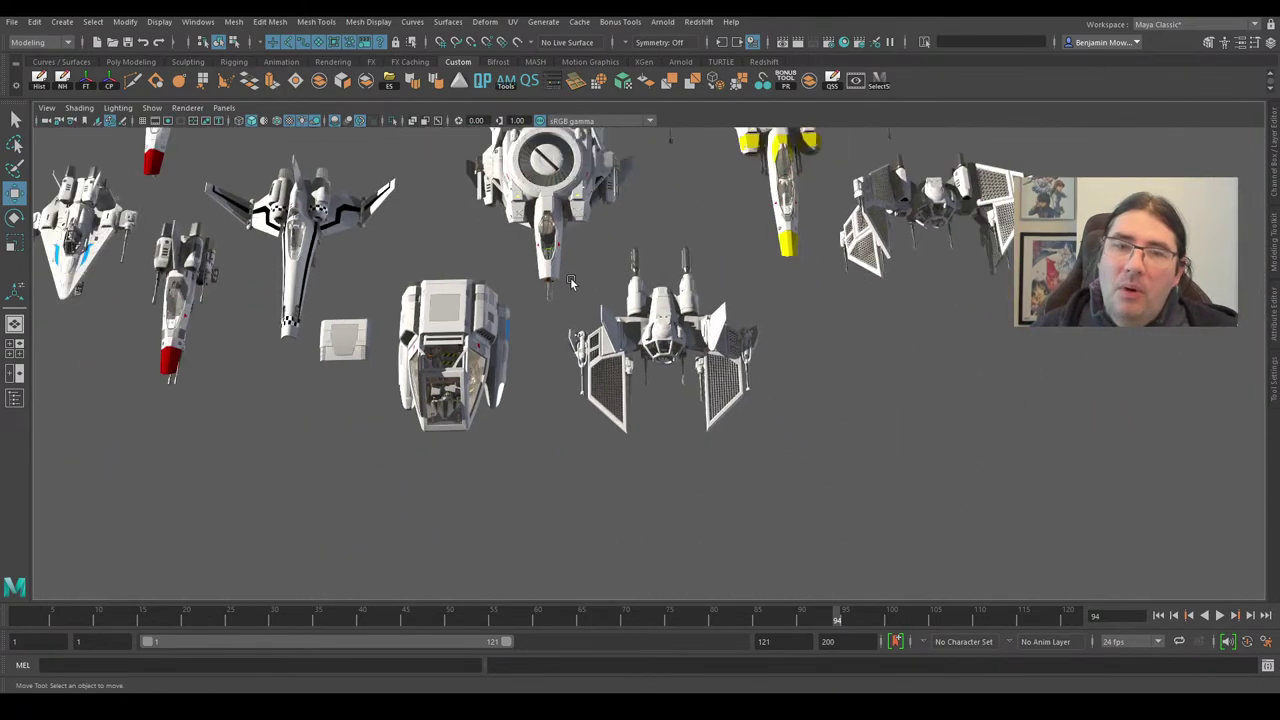
middle_click_drag(600, 263, 672, 416, "alt")
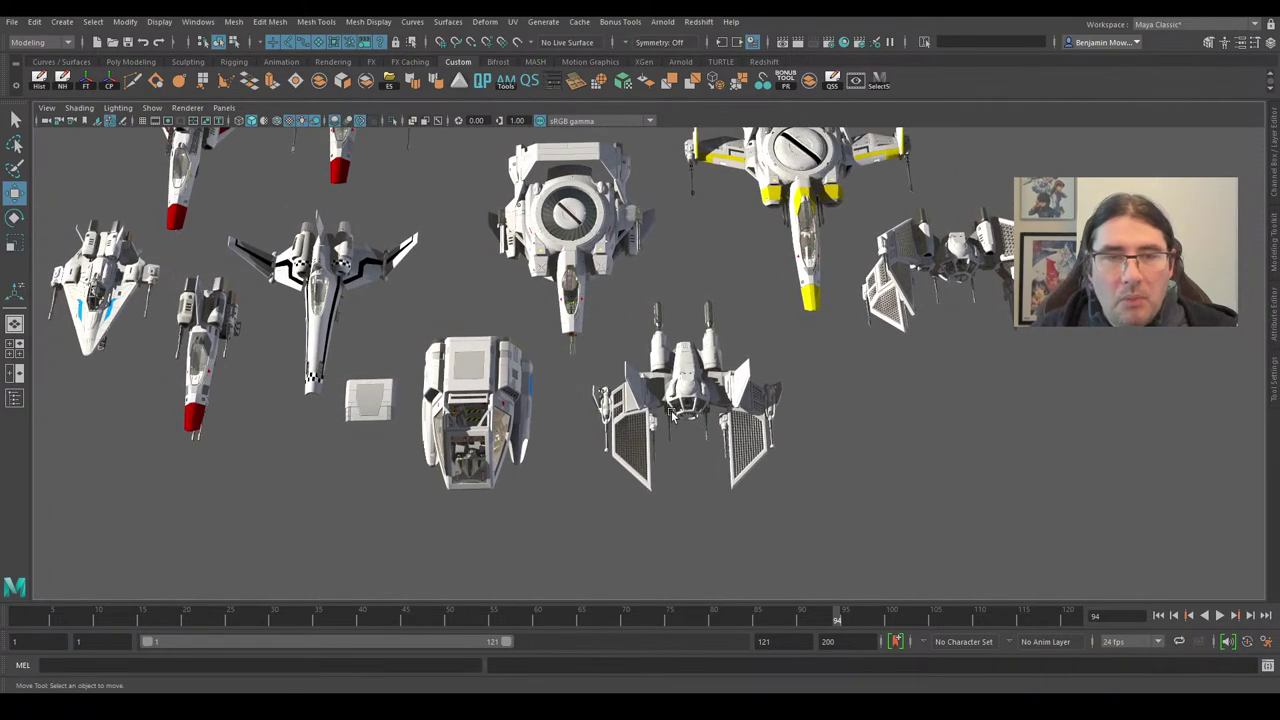
left_click_drag(855, 358, 937, 390, "alt")
scroll(808, 313, "up", 5)
scroll(524, 434, "down", 5)
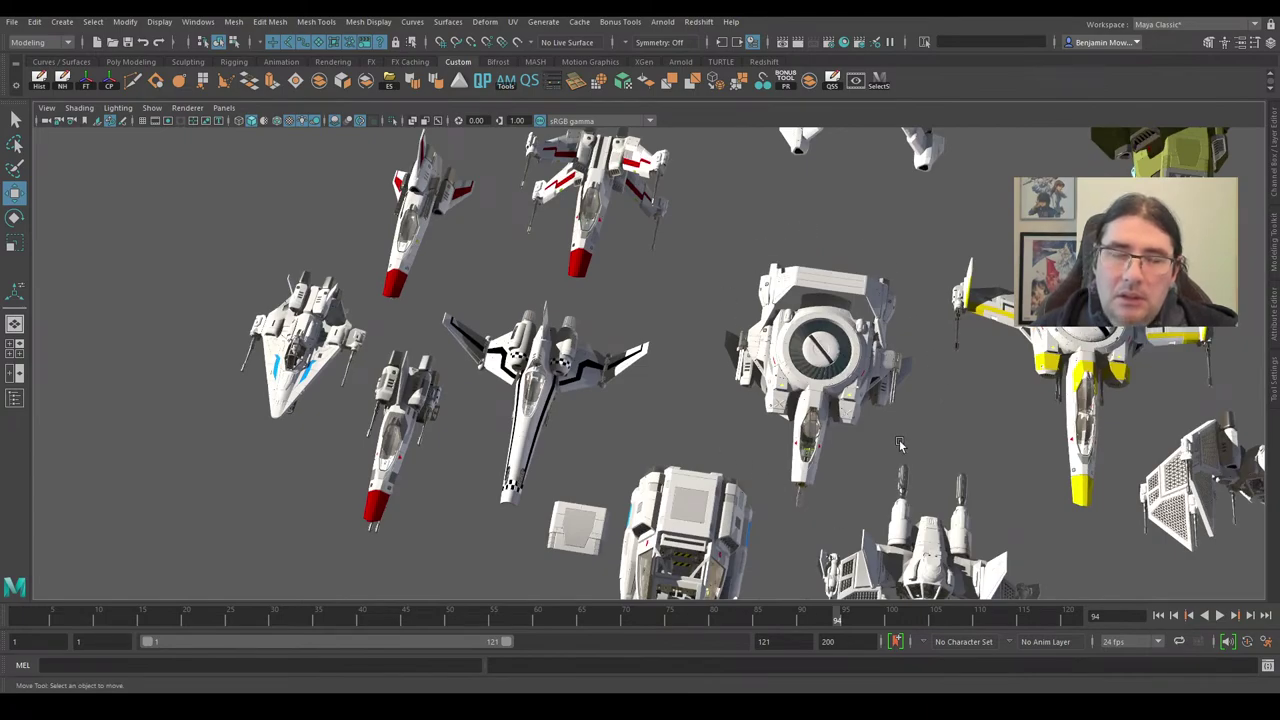
Examine the disc-topped white ship from the side and front, comparing it with the shuttle and the red-nosed fighters.
left_click_drag(900, 444, 751, 397, "alt")
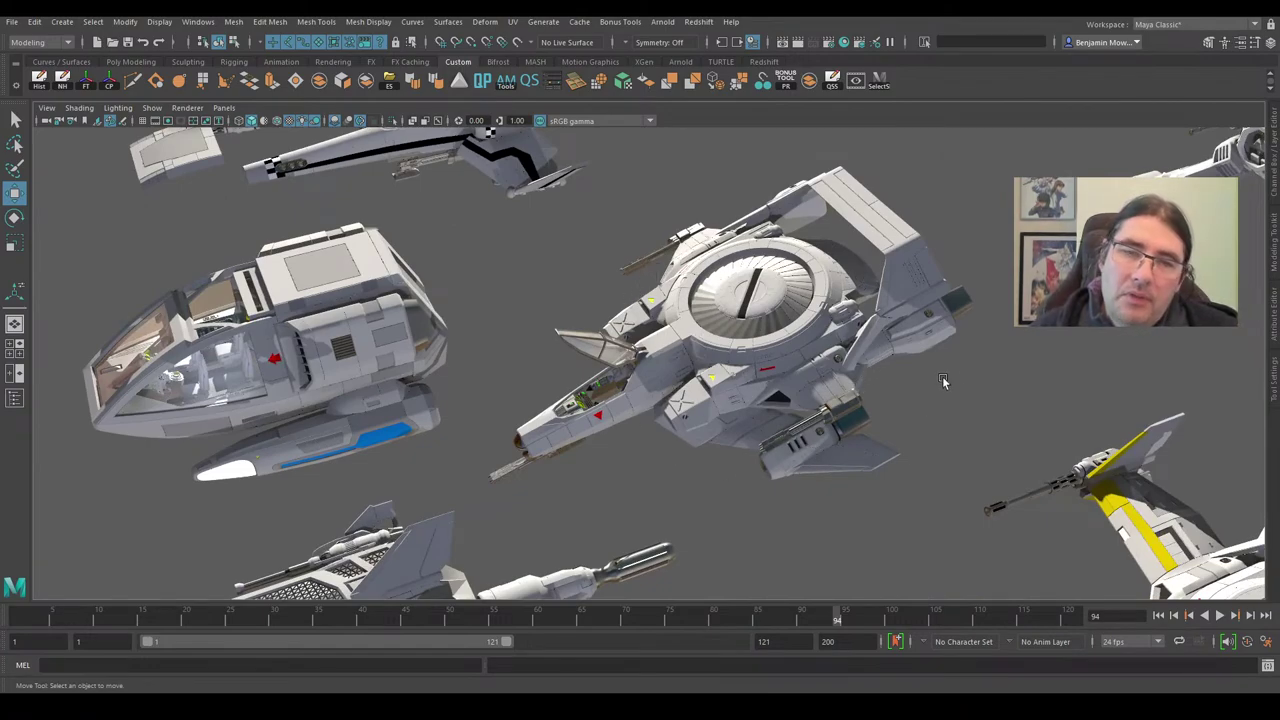
left_click_drag(719, 457, 884, 421, "alt")
scroll(815, 306, "down", 4)
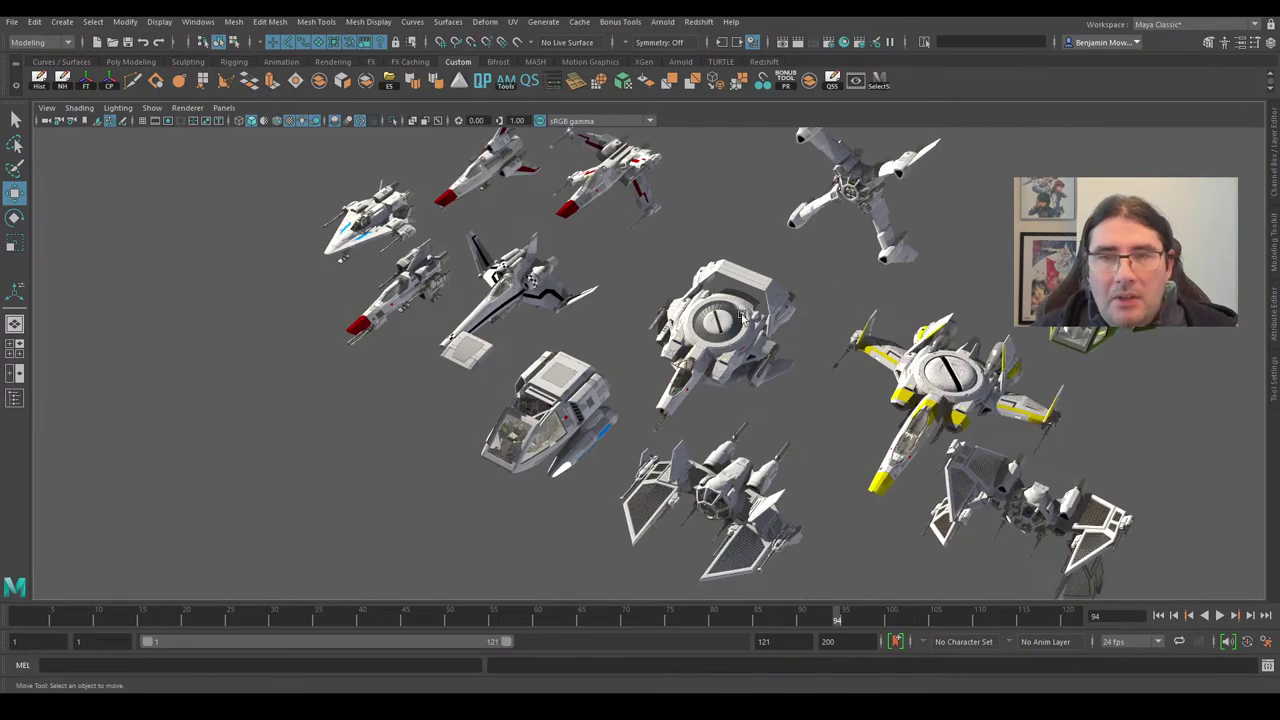
left_click_drag(748, 307, 796, 324, "alt")
right_click_drag(796, 324, 799, 411, "alt")
left_click_drag(799, 411, 696, 433, "alt")
right_click_drag(696, 433, 932, 412, "alt")
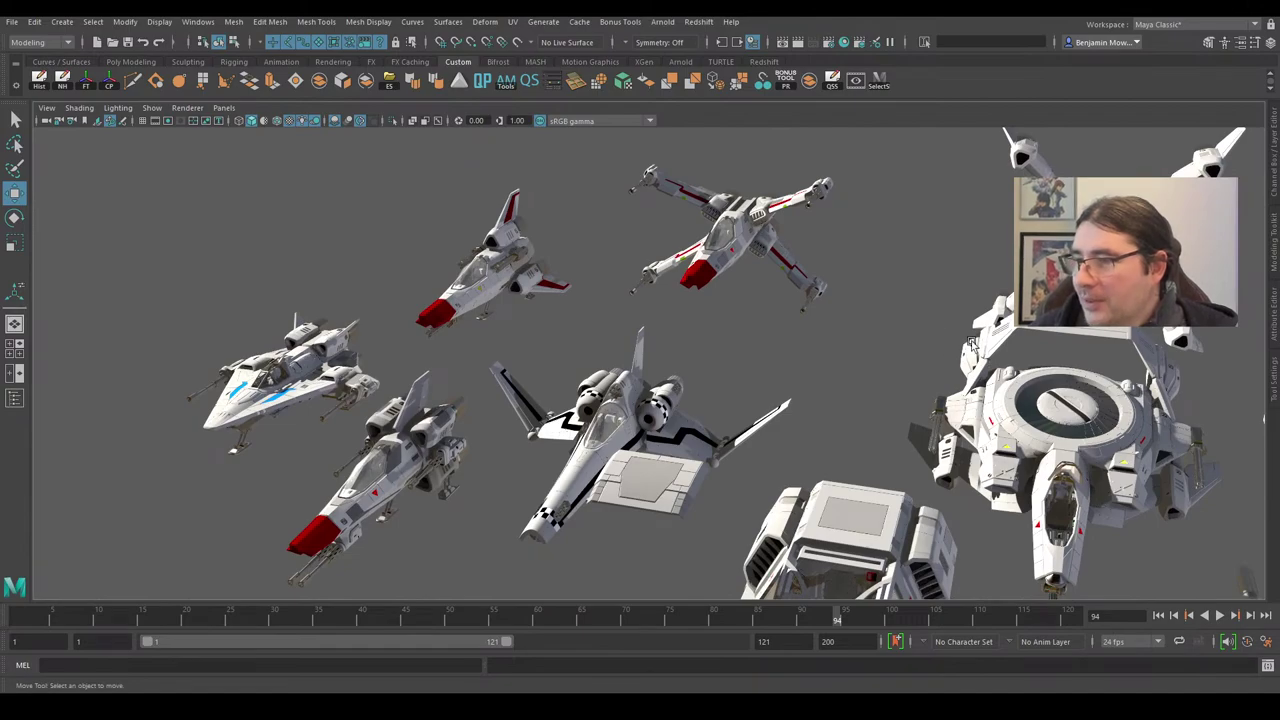
left_click_drag(938, 341, 860, 356, "alt")
left_click_drag(776, 330, 781, 393, "alt")
middle_click_drag(781, 393, 764, 432, "alt")
right_click_drag(764, 432, 802, 437, "alt")
left_click_drag(802, 437, 749, 443, "alt")
right_click_drag(749, 443, 748, 416, "alt")
middle_click_drag(748, 416, 770, 239, "alt")
middle_click_drag(729, 397, 600, 275, "alt")
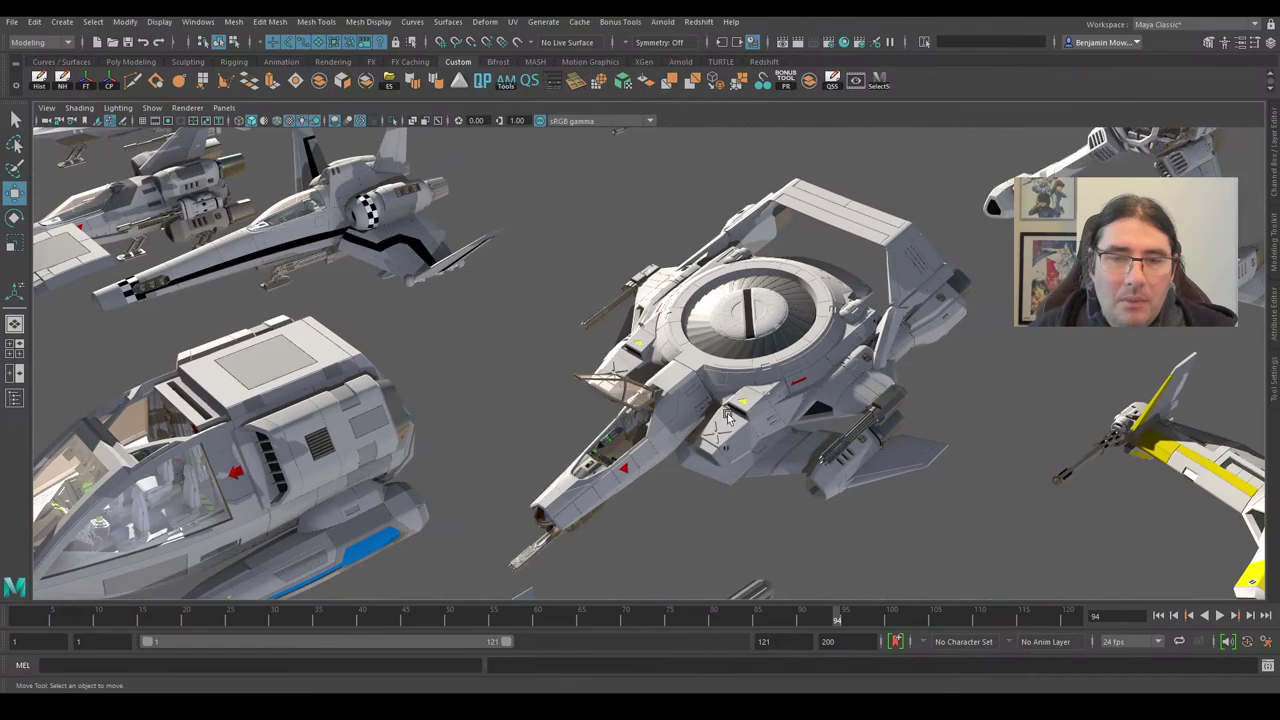
left_click_drag(728, 415, 773, 360, "alt")
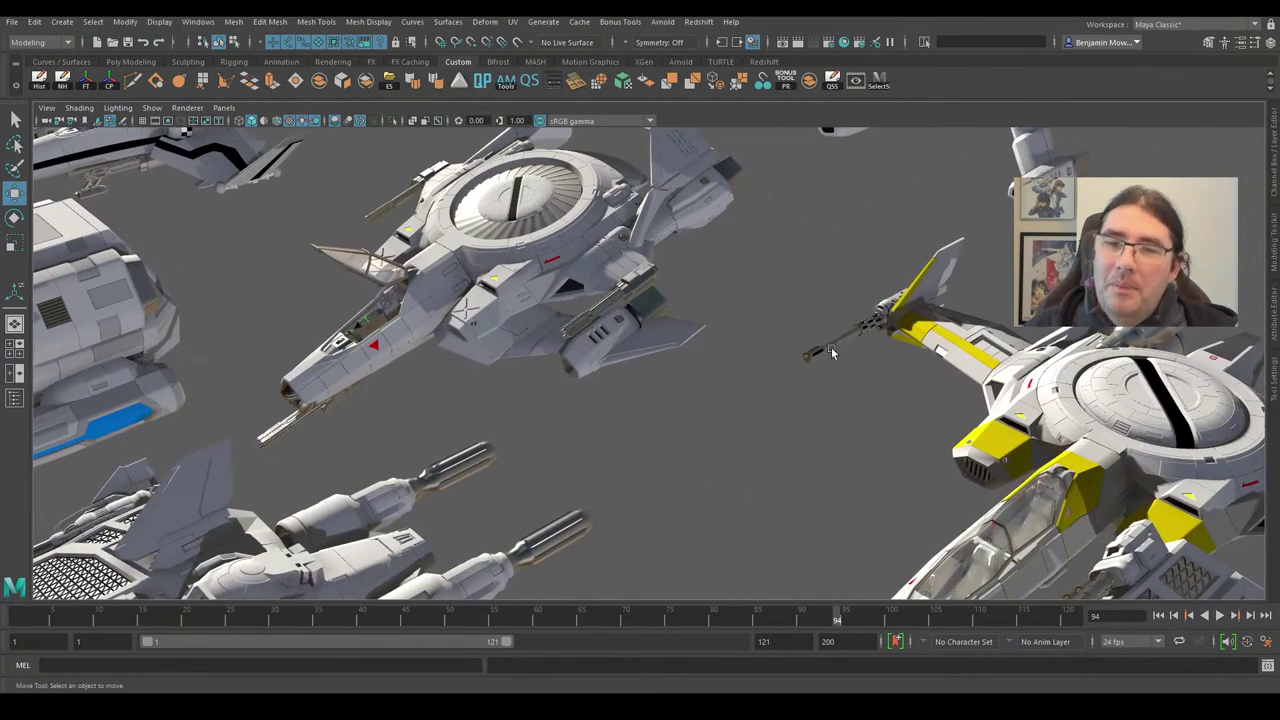
Inspect the yellow-trimmed ship and its wingtip cannon up close, including the barrel and housing details.
scroll(909, 308, "down", 3)
middle_click_drag(904, 452, 780, 275, "alt")
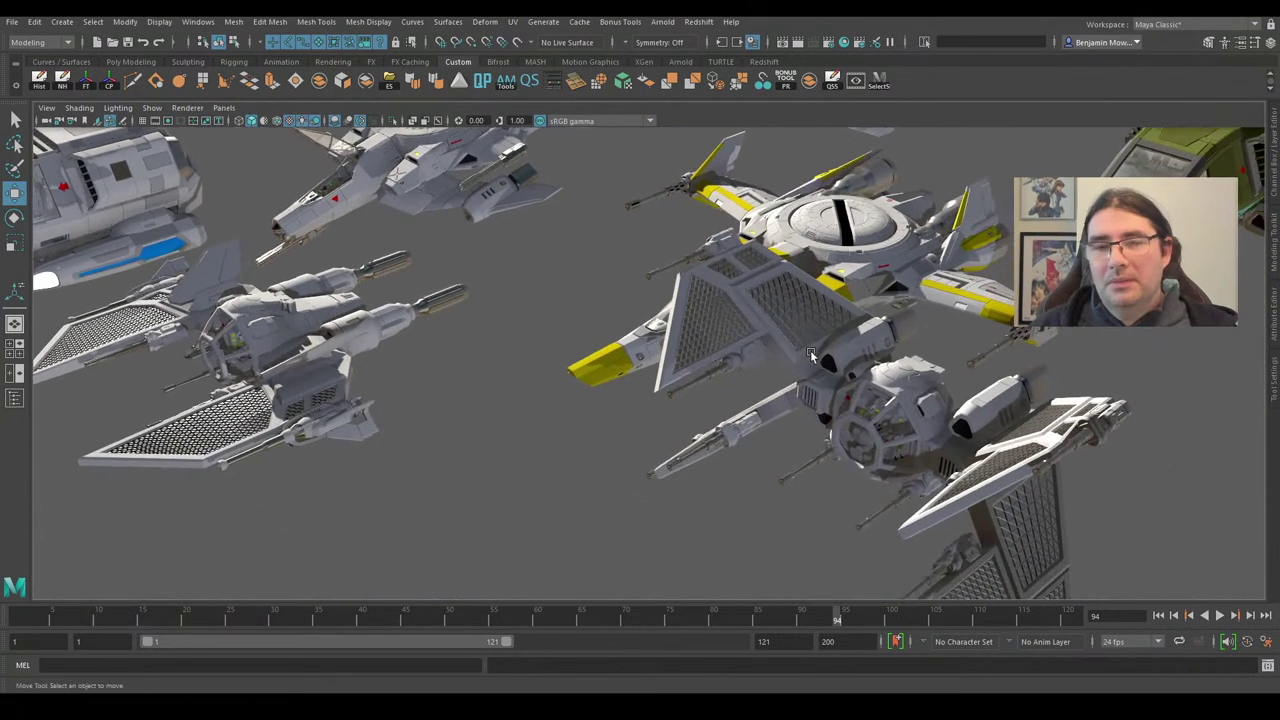
left_click_drag(865, 345, 720, 360, "alt")
scroll(628, 413, "up", 4)
middle_click_drag(628, 413, 712, 382, "alt")
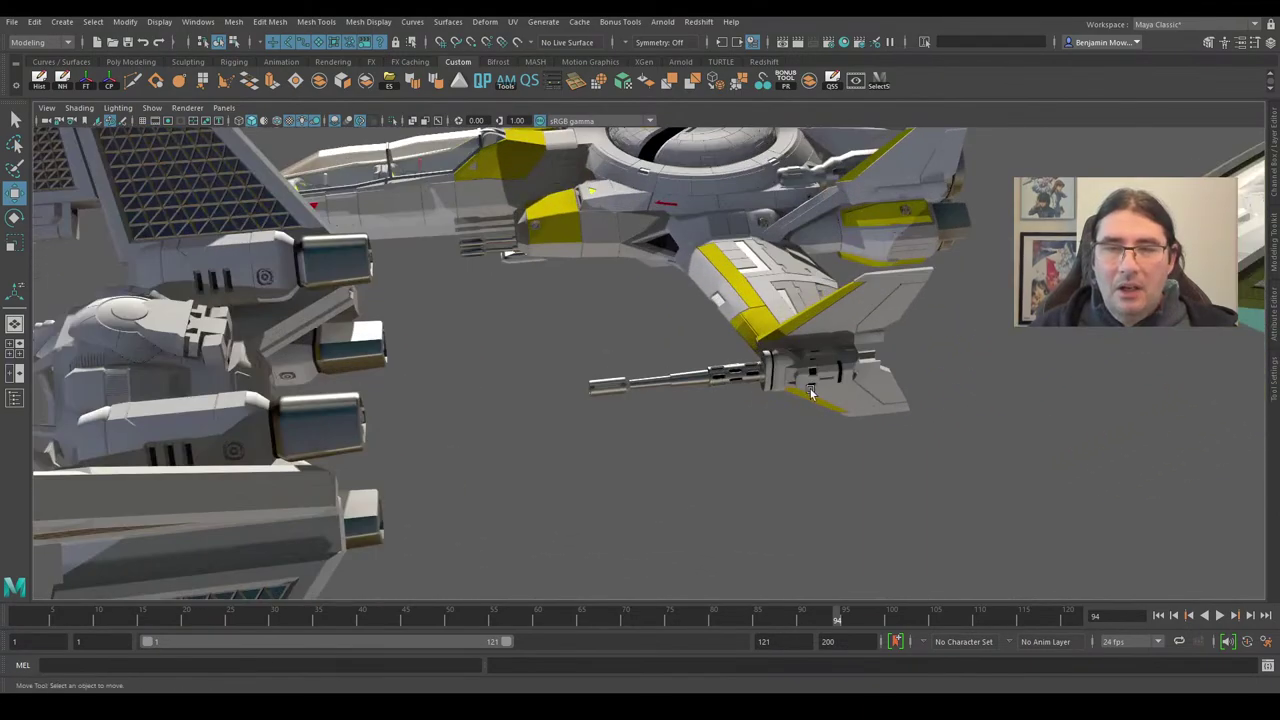
middle_click_drag(811, 391, 671, 401, "alt")
scroll(671, 401, "up", 8)
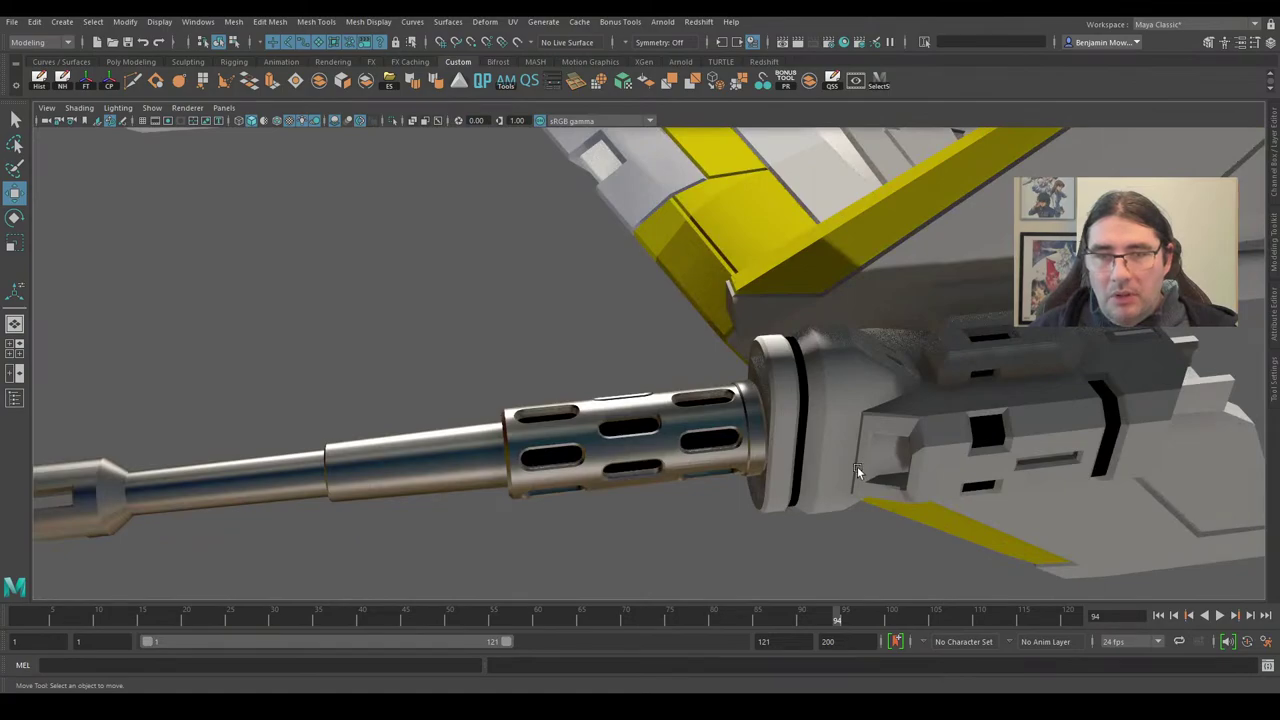
right_click_drag(857, 466, 559, 448, "alt")
left_click_drag(718, 407, 840, 423, "alt")
scroll(747, 445, "down", 5)
middle_click_drag(840, 423, 831, 463, "alt")
left_click_drag(830, 463, 880, 444, "alt")
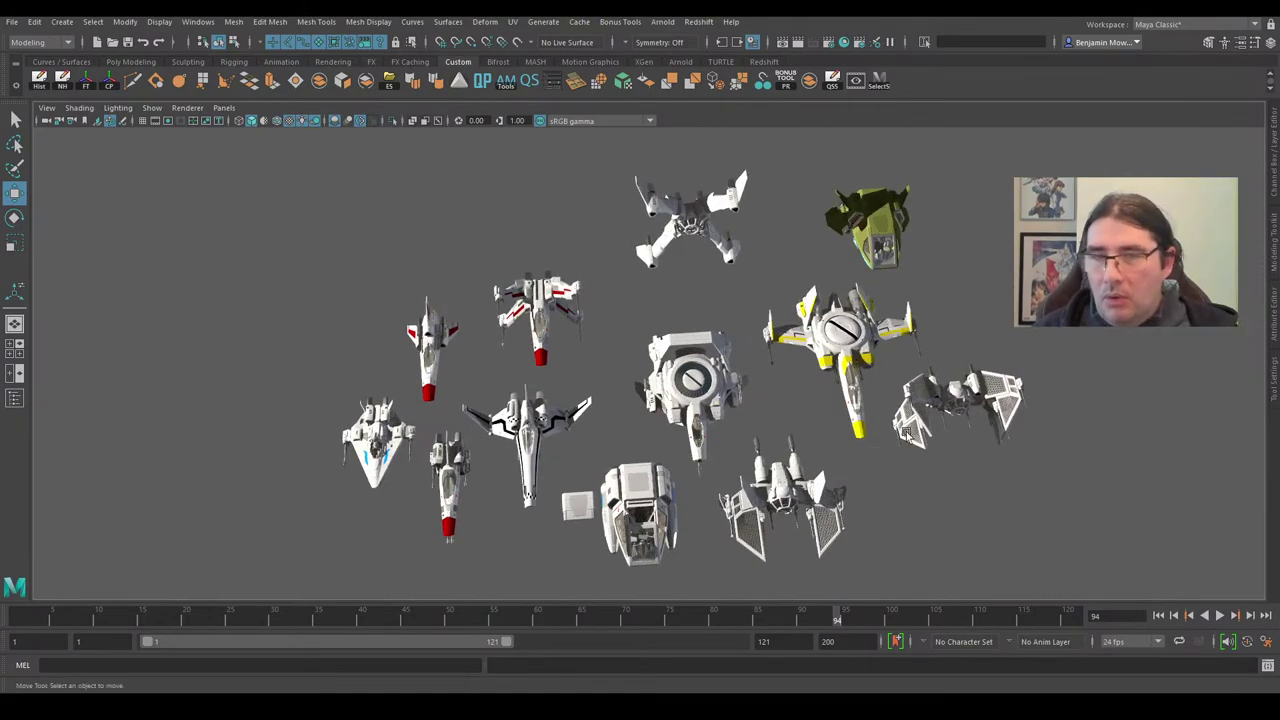
Review the complete fleet from a distance, from low side angles to a raised three-quarter view.
left_click_drag(859, 468, 830, 506, "alt")
scroll(674, 342, "down", 5)
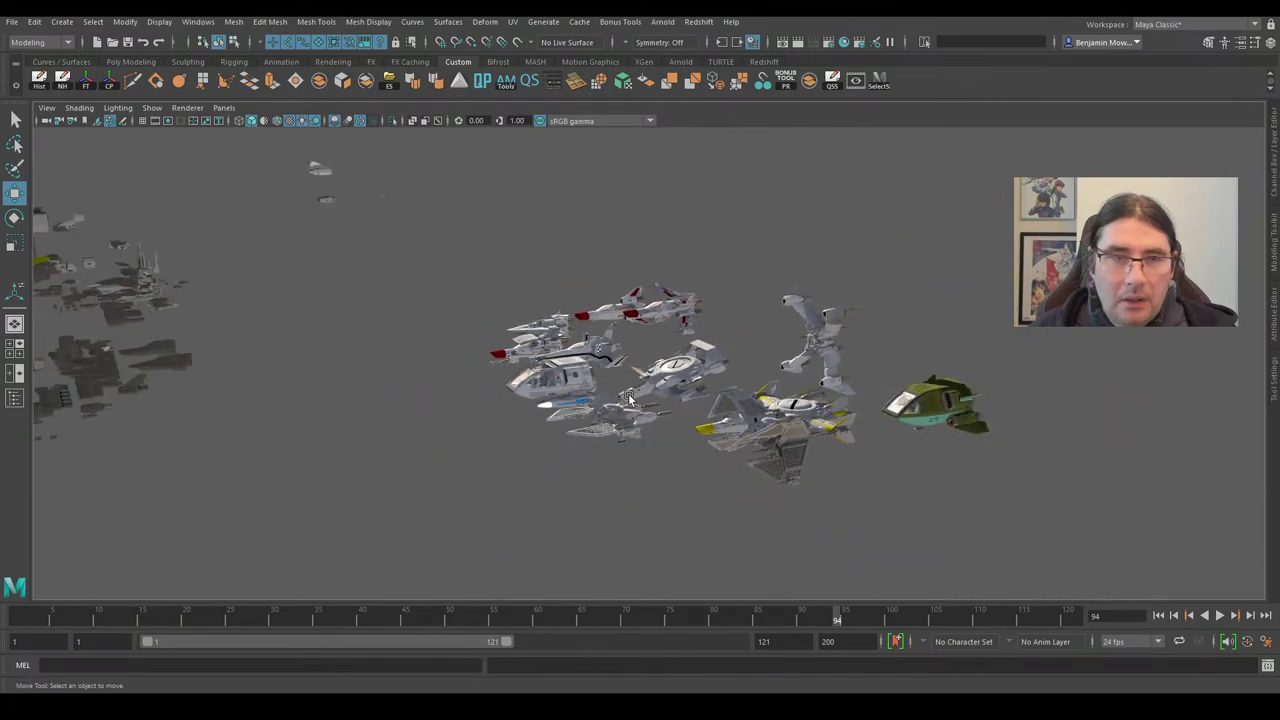
left_click_drag(630, 396, 667, 417, "alt")
middle_click_drag(668, 417, 627, 325, "alt")
scroll(627, 325, "up", 5)
left_click_drag(627, 325, 618, 452, "alt")
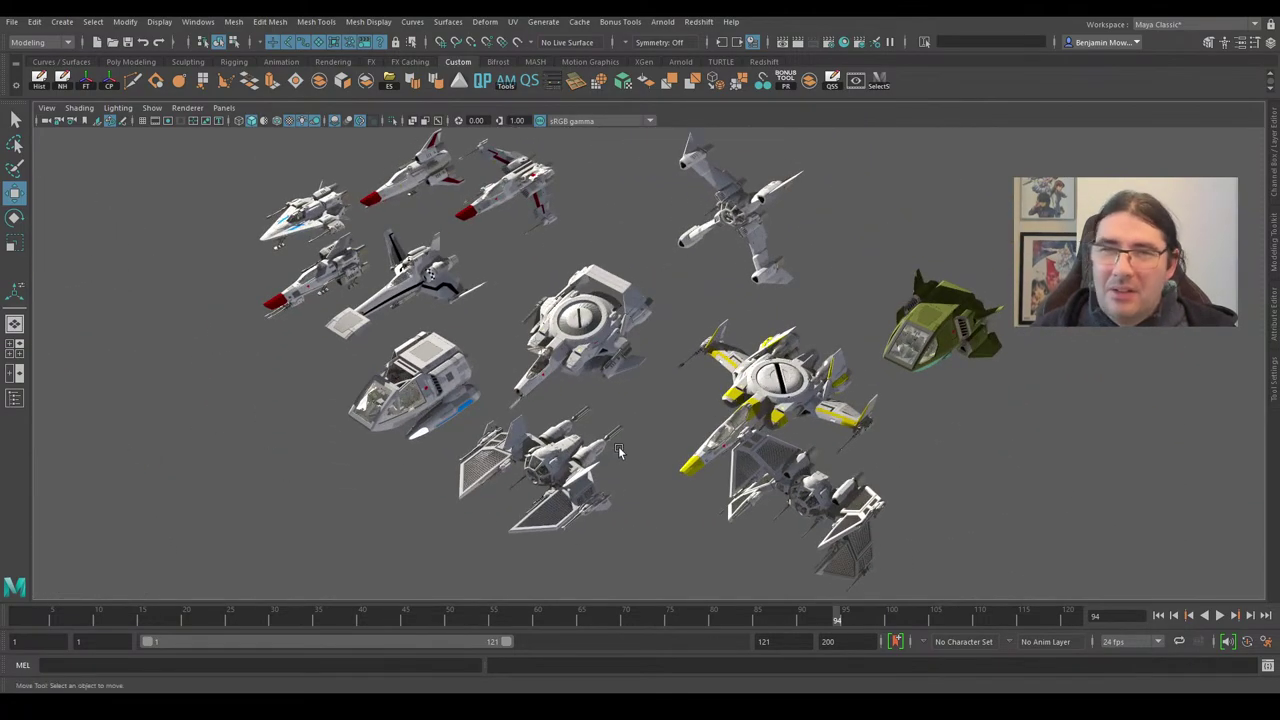
left_click_drag(624, 401, 664, 441, "alt")
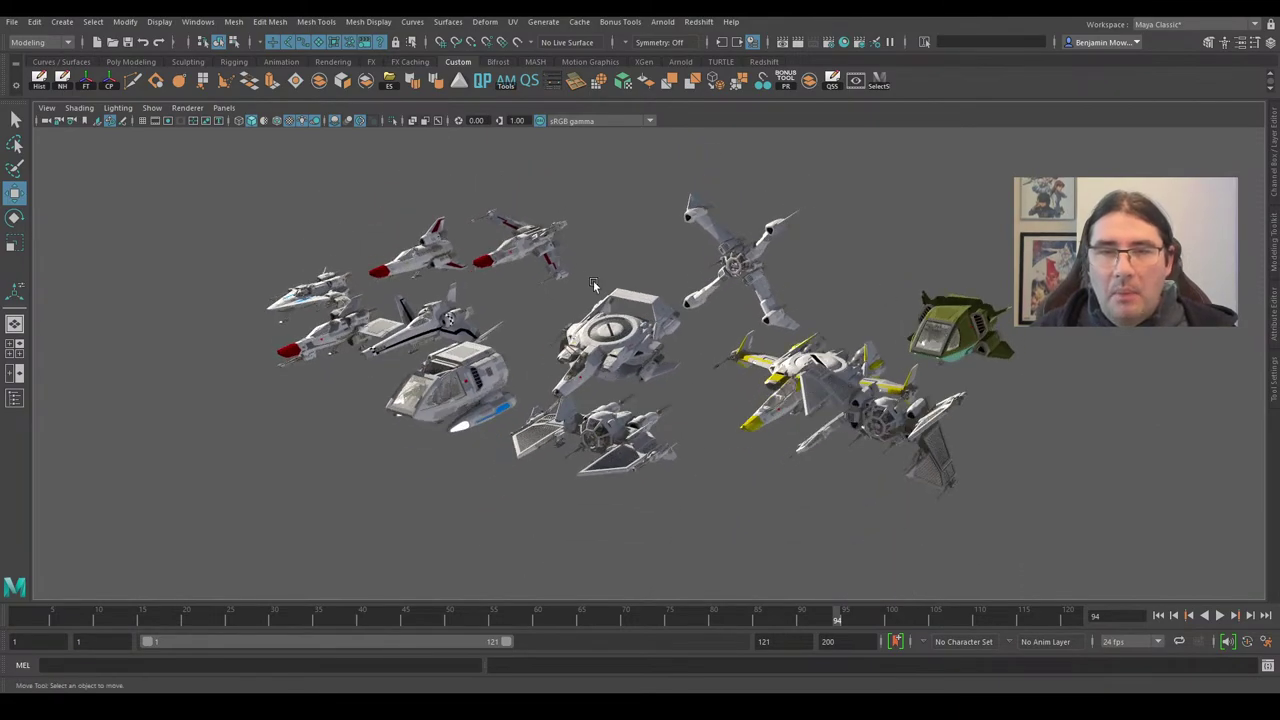
Examine the black-striped fighter and the red-nosed fighters near the detached roof panel from several angles.
middle_click_drag(602, 431, 745, 445, "alt")
scroll(741, 396, "up", 12)
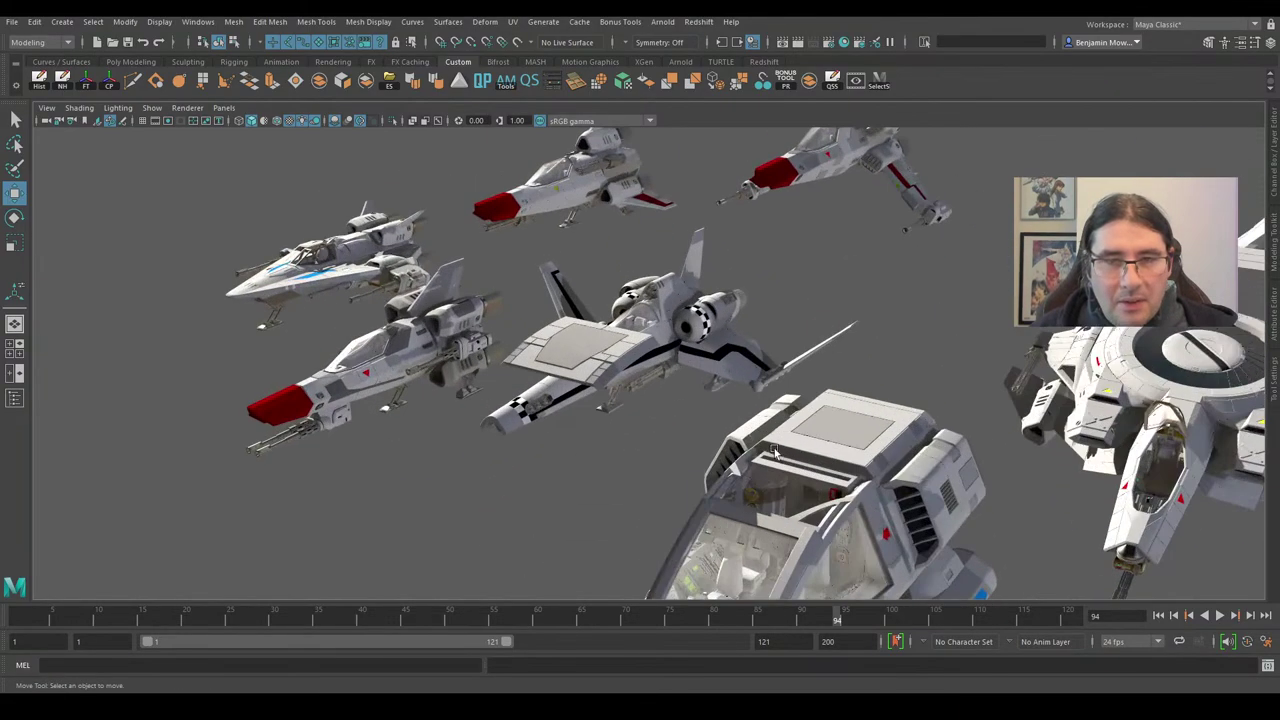
left_click_drag(751, 371, 711, 462, "alt")
scroll(709, 458, "down", 10)
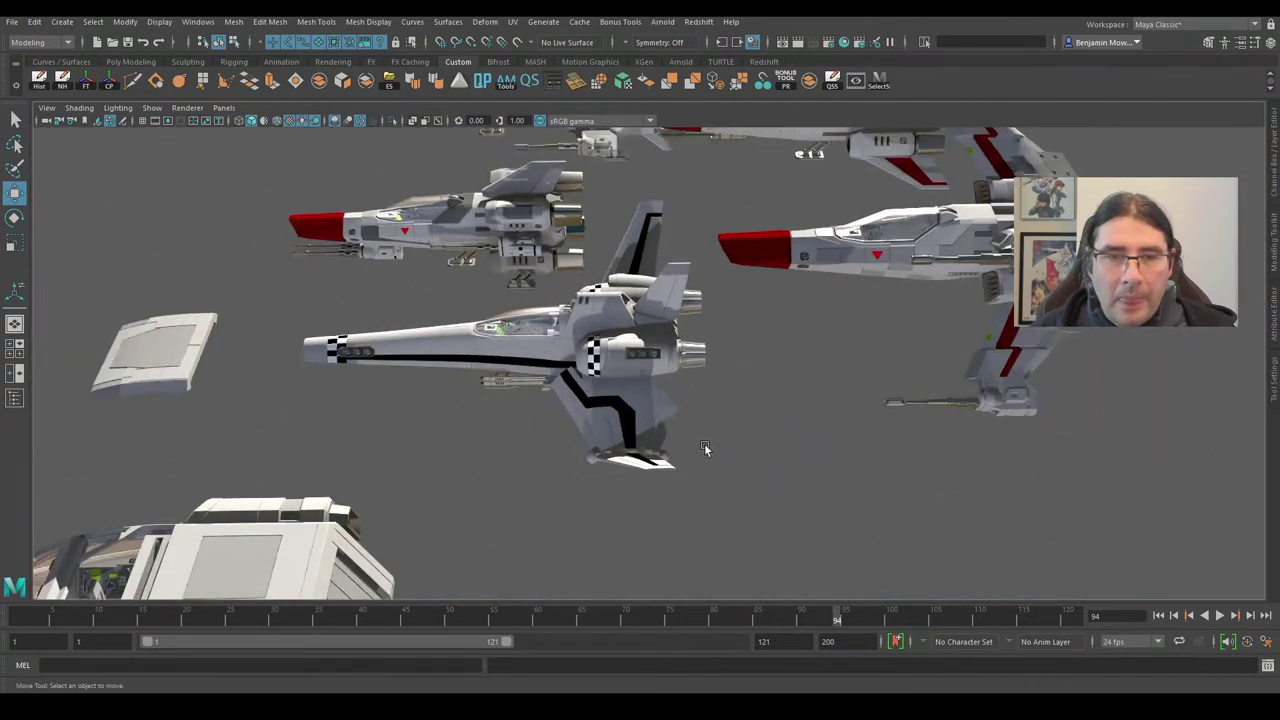
middle_click_drag(705, 446, 799, 452, "alt")
left_click_drag(799, 452, 828, 466, "alt")
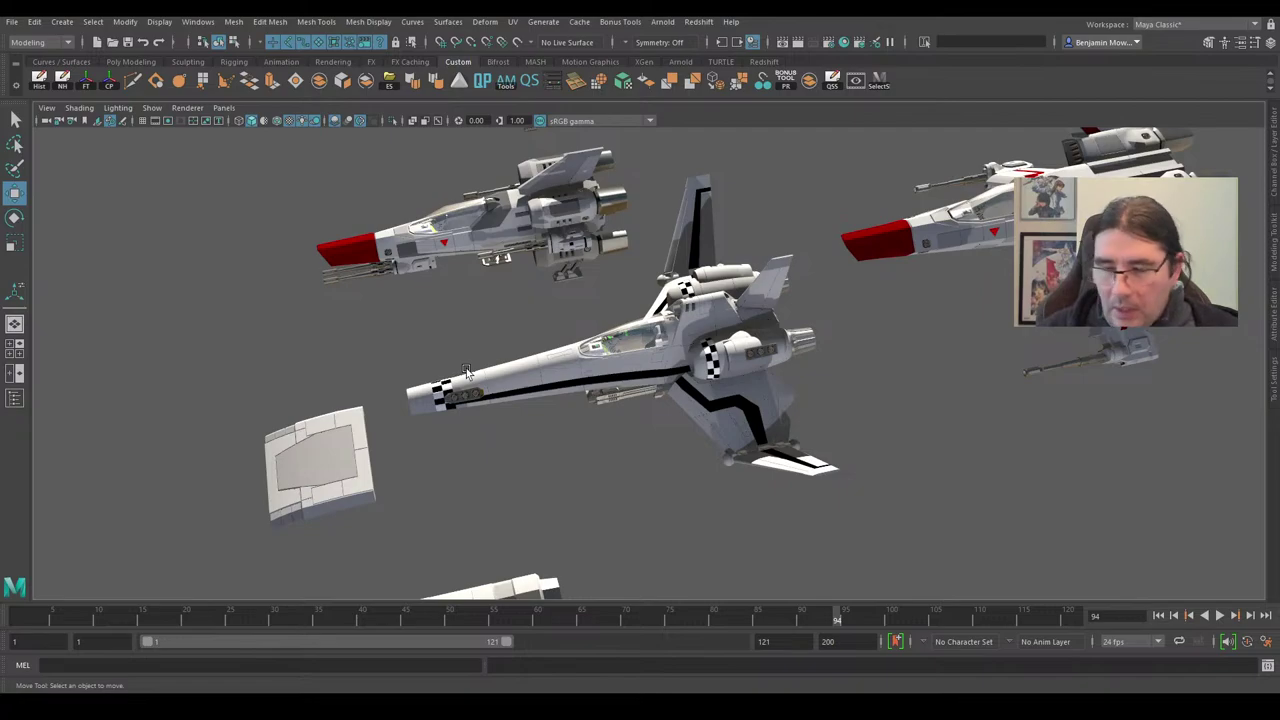
scroll(618, 387, "down", 5)
middle_click_drag(621, 387, 580, 334, "alt")
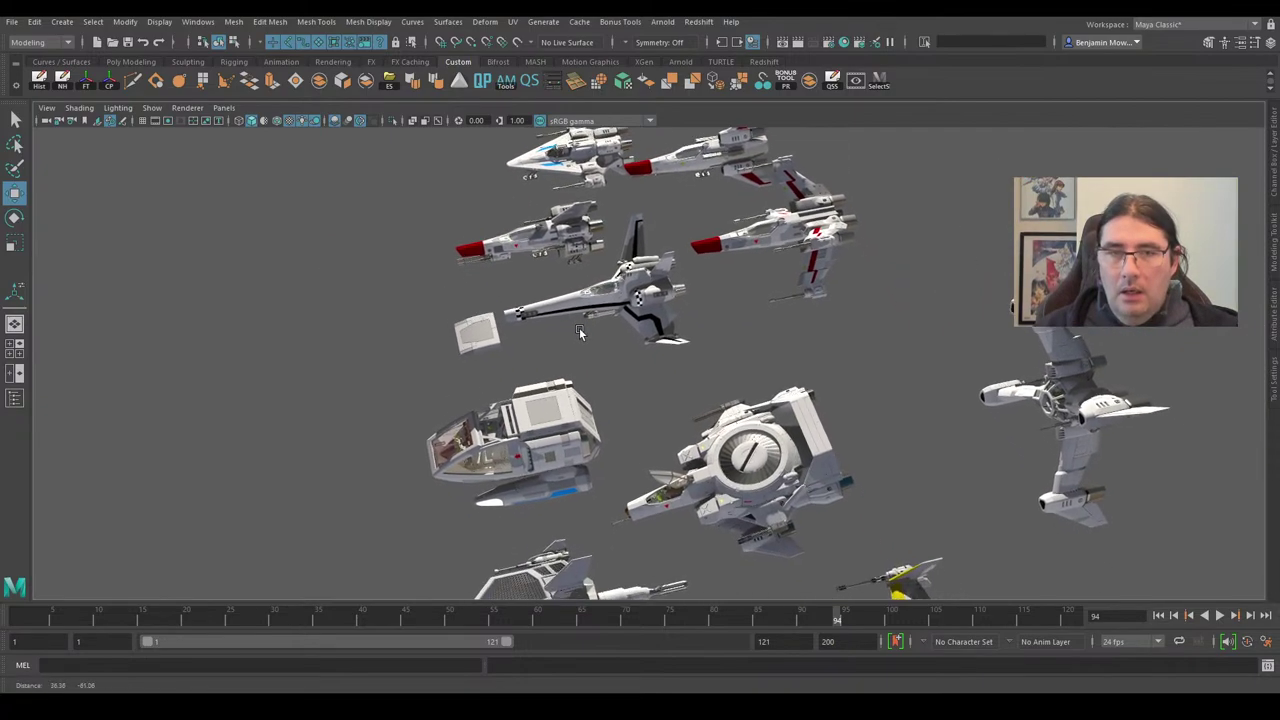
Survey the whole fleet from the front and from raised three-quarter angles.
left_click_drag(580, 316, 727, 326, "alt")
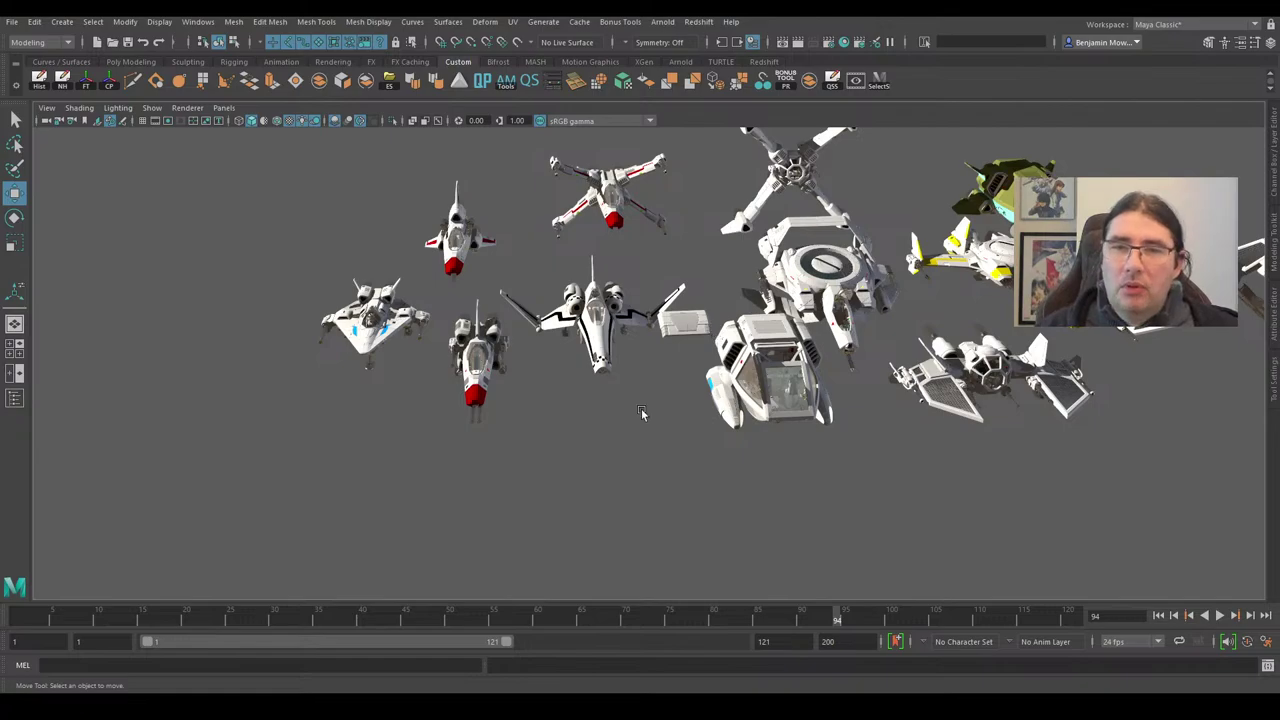
scroll(641, 412, "down", 3)
left_click_drag(806, 402, 706, 426, "alt")
middle_click_drag(690, 416, 626, 318, "alt")
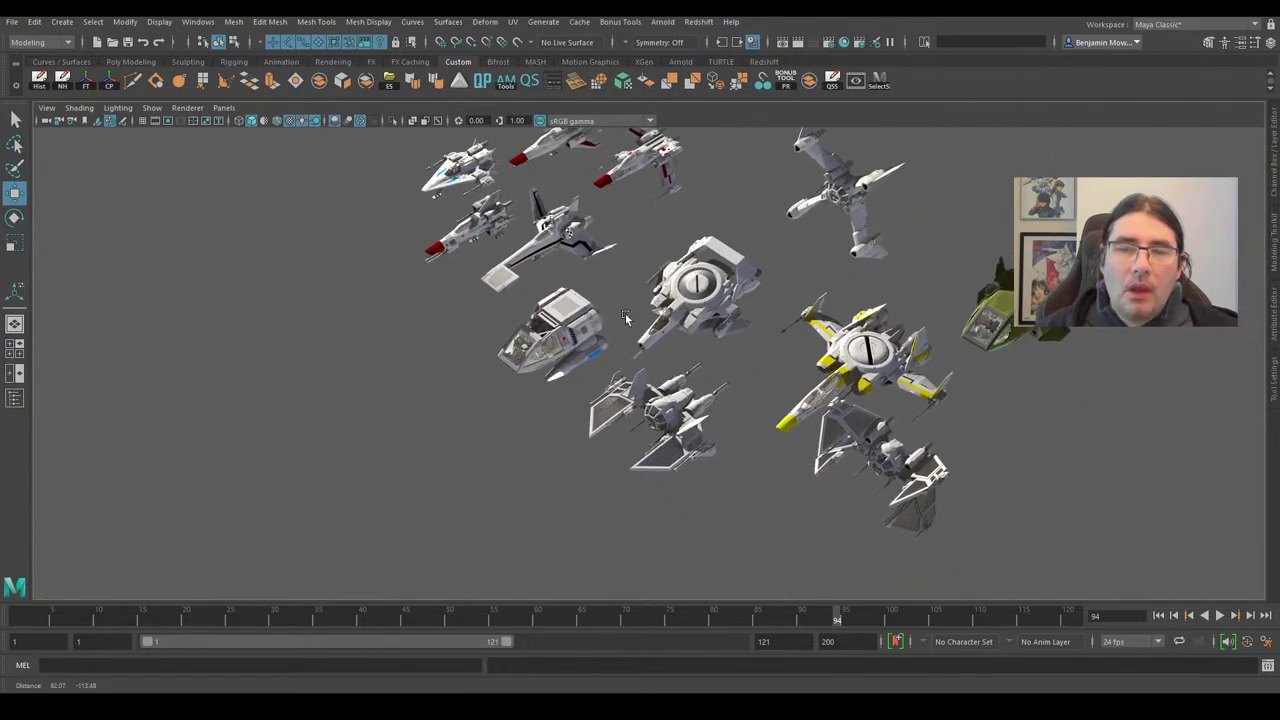
left_click_drag(624, 316, 703, 289, "alt")
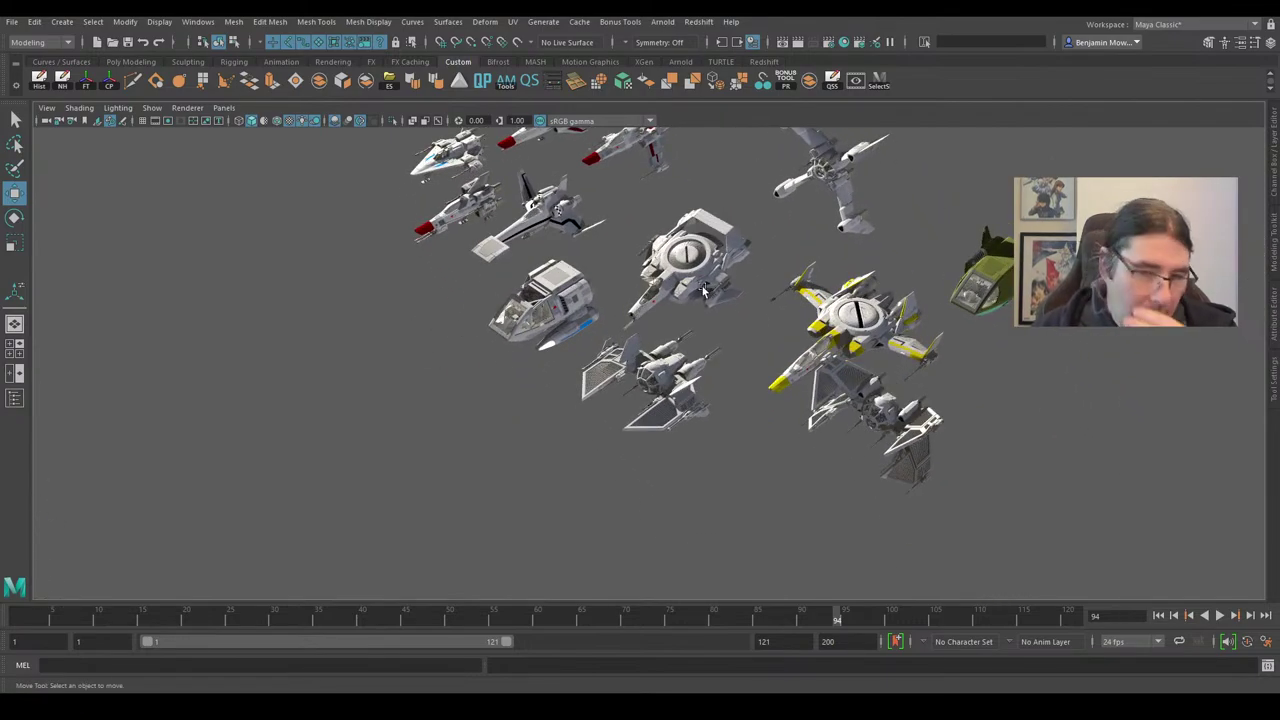
scroll(650, 390, "down", 3)
middle_click_drag(527, 471, 558, 499, "alt")
left_click_drag(557, 500, 516, 514, "alt")
scroll(522, 506, "up", 3)
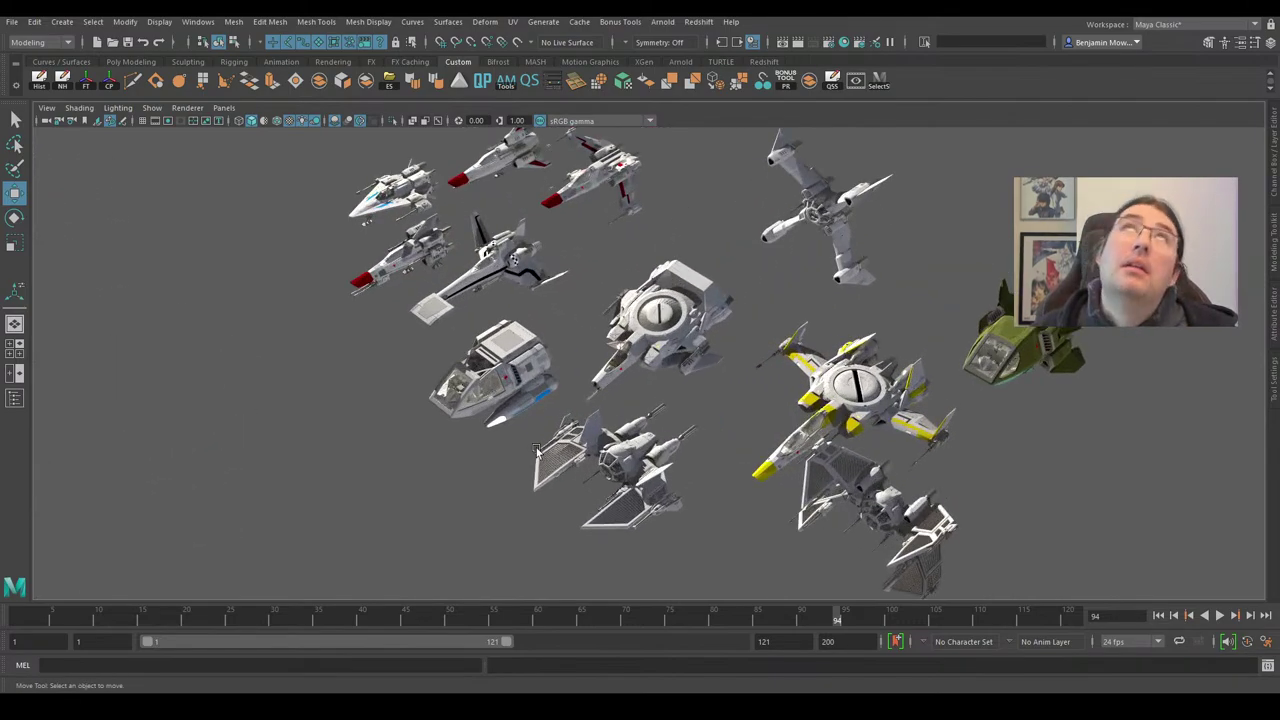
Compare the yellow-trimmed ship, the green shuttle and the surrounding ships from a raised side angle and from the front.
left_click_drag(546, 434, 620, 490, "alt")
middle_click_drag(620, 490, 400, 450, "alt")
scroll(480, 455, "up", 4)
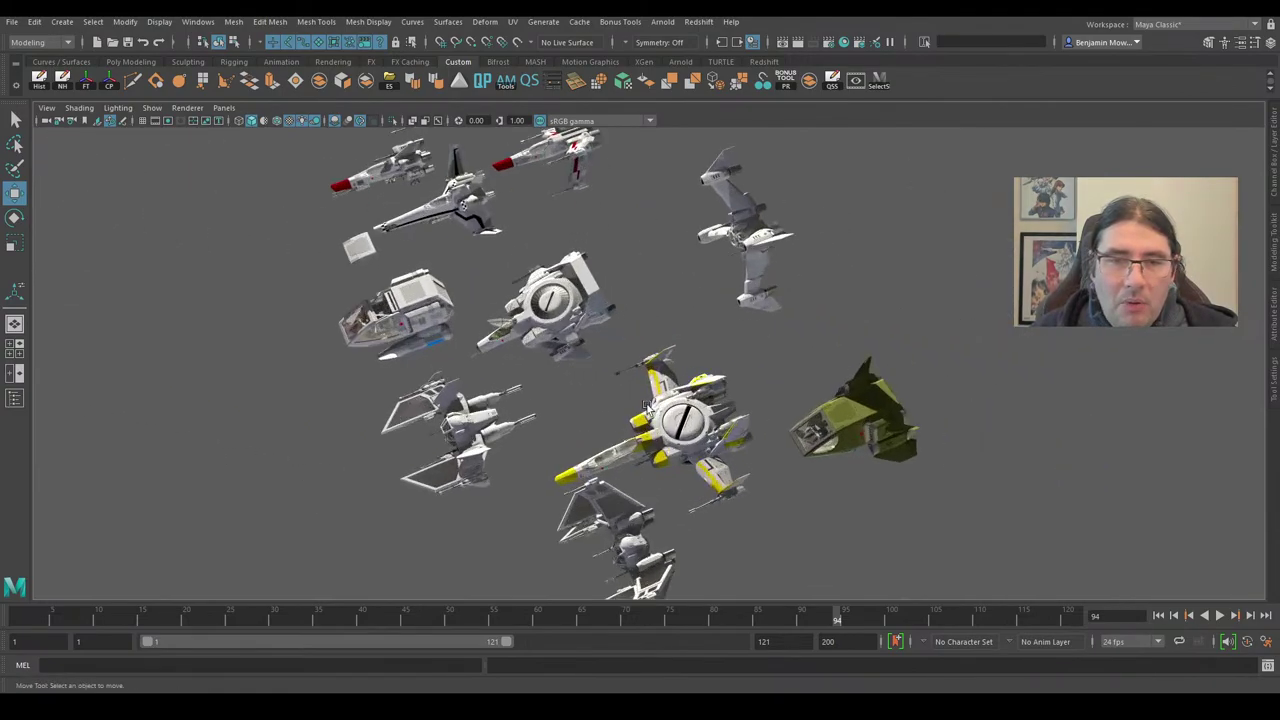
left_click_drag(600, 480, 722, 437, "alt")
middle_click_drag(722, 437, 736, 468, "alt")
left_click_drag(738, 469, 730, 455, "alt")
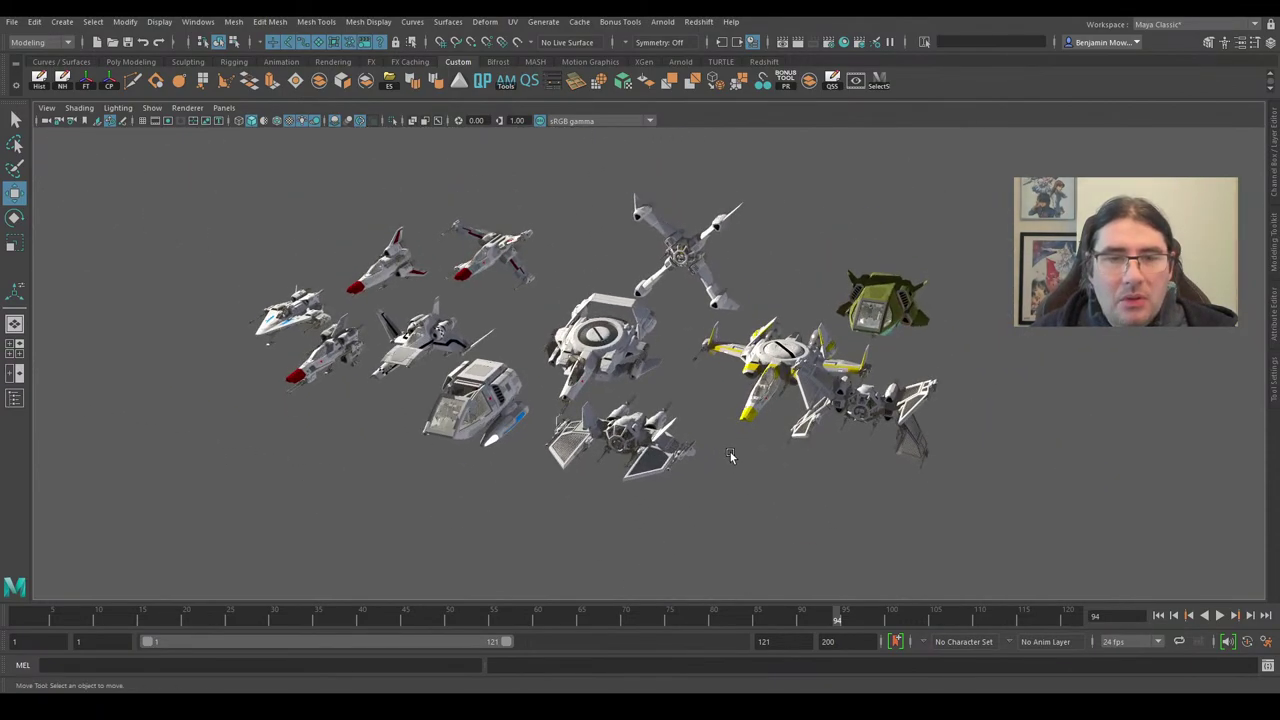
scroll(728, 454, "up", 3)
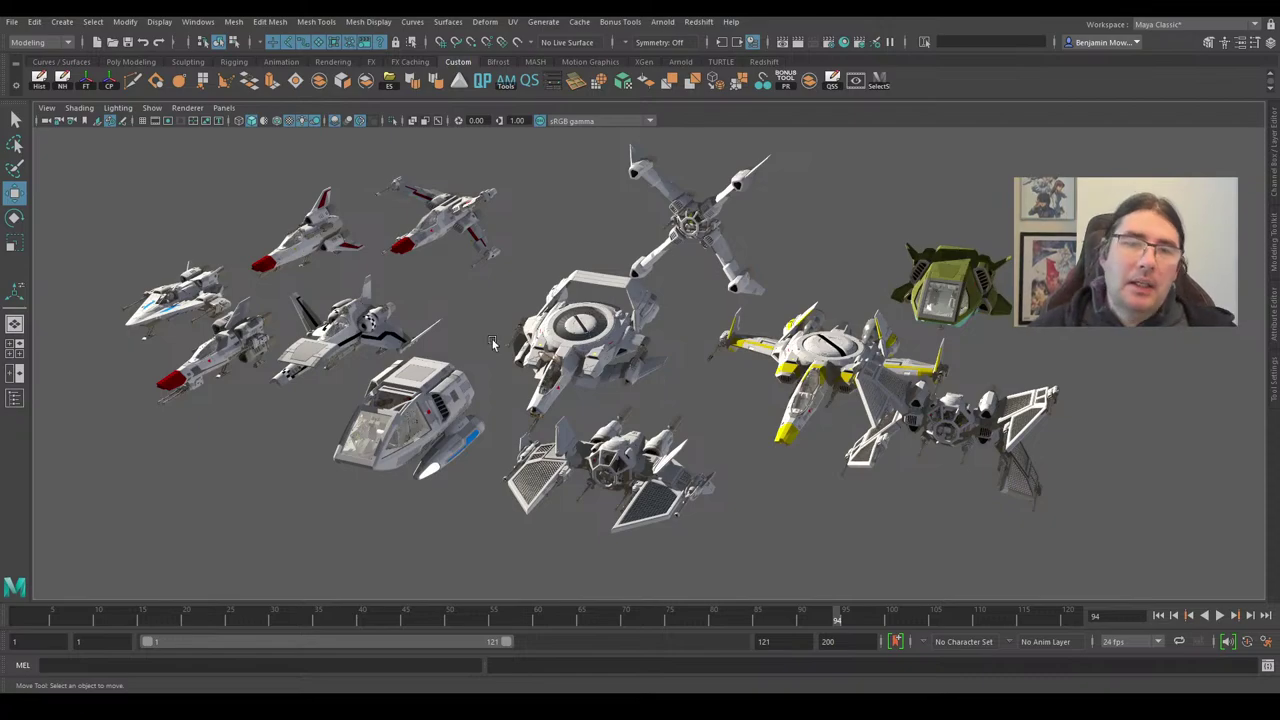
Inspect the black-striped, blue-striped and red-nosed fighters from overhead and front angles.
mouse_move(650, 420)
left_mouse_down("alt")
mouse_move(708, 350)
mouse_move(663, 399)
mouse_move(667, 425)
left_mouse_up("alt")
scroll(663, 399, "down", 4)
middle_click_drag(671, 452, 771, 415, "alt")
scroll(771, 415, "up", 5)
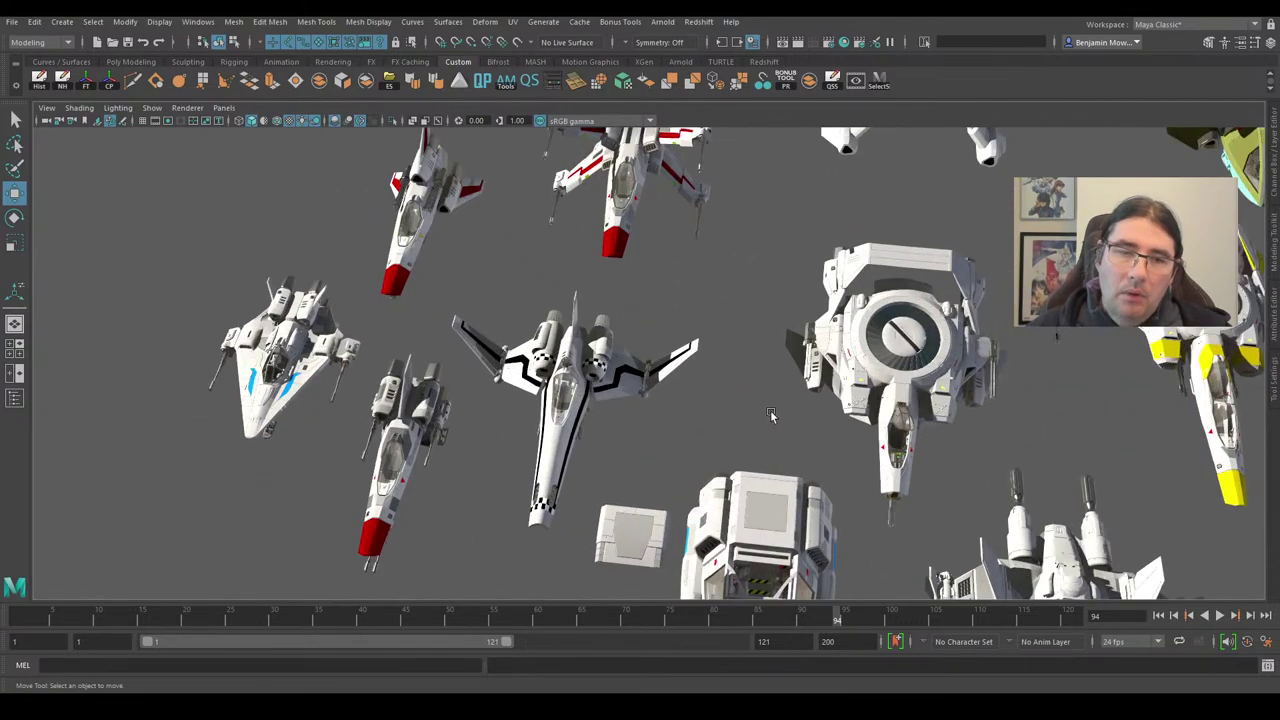
left_click_drag(771, 415, 677, 311, "alt")
scroll(727, 413, "down", 3)
scroll(727, 413, "up", 3)
left_click_drag(727, 413, 660, 352, "alt")
scroll(688, 424, "up", 3)
left_click_drag(688, 424, 756, 406, "alt")
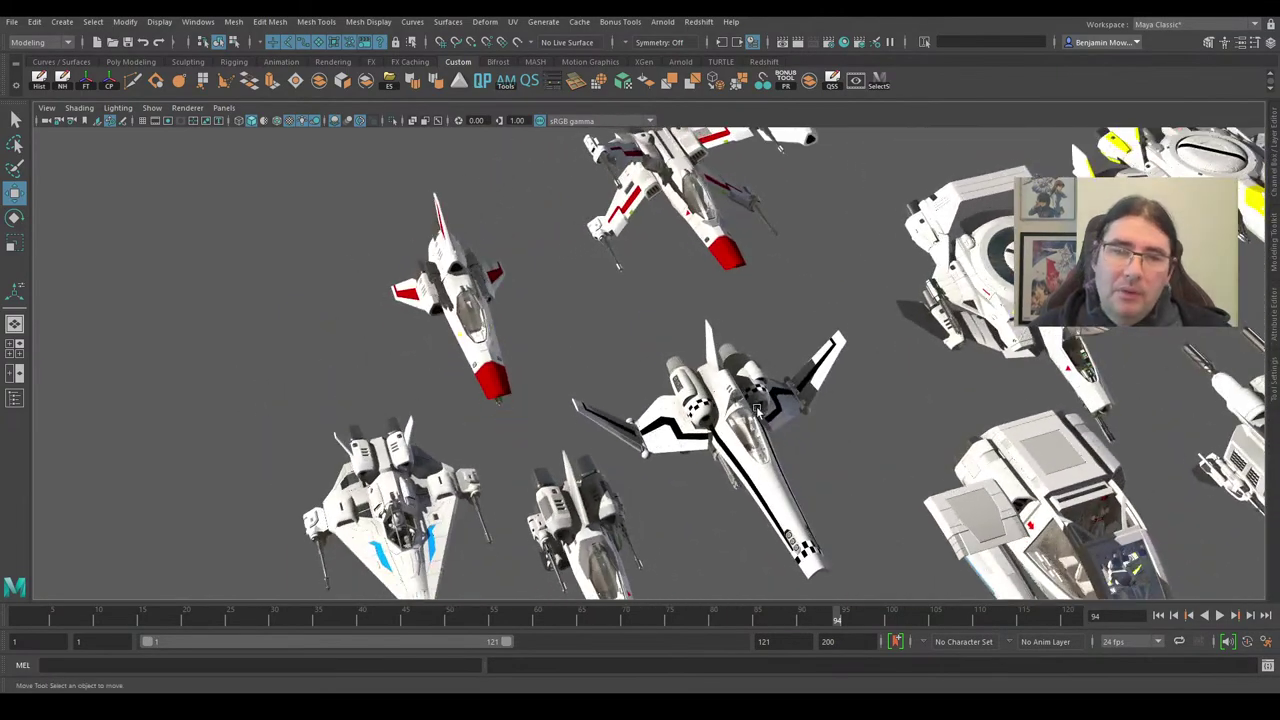
Examine the twin cannon mounted beneath the red-nosed fighter's nose from a low angle near the muzzles.
scroll(756, 406, "down", 5)
middle_click_drag(748, 398, 660, 432, "alt")
left_click_drag(677, 452, 586, 434, "alt")
middle_click_drag(586, 434, 780, 383, "alt")
scroll(780, 383, "up", 6)
left_click_drag(780, 383, 809, 507, "alt")
scroll(707, 378, "up", 6)
right_click_drag(809, 507, 712, 482, "alt")
left_click_drag(712, 482, 820, 497, "alt")
middle_click_drag(761, 432, 801, 439, "alt")
Frame the single-barrel cannon beneath the neighbouring fighter and examine its muzzle and housing up close.
left_click(678, 221)
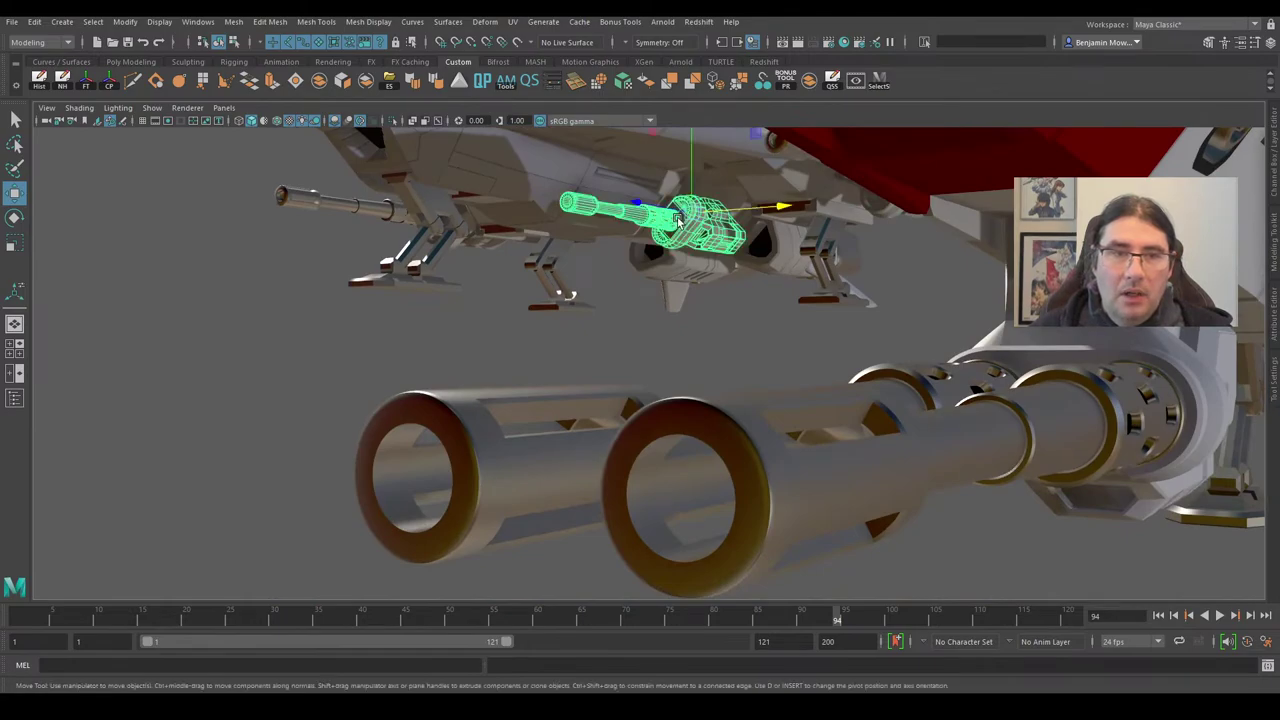
left_click(378, 213)
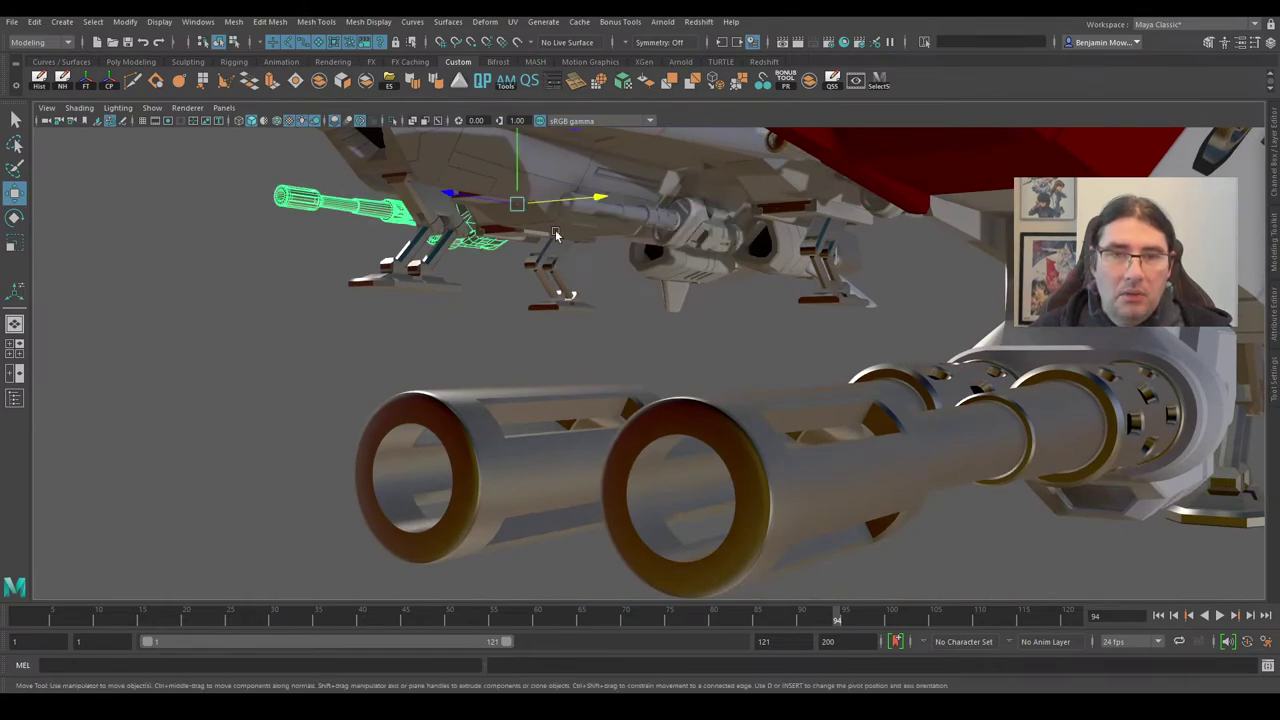
left_click(700, 230)
key("f")
left_click(776, 499)
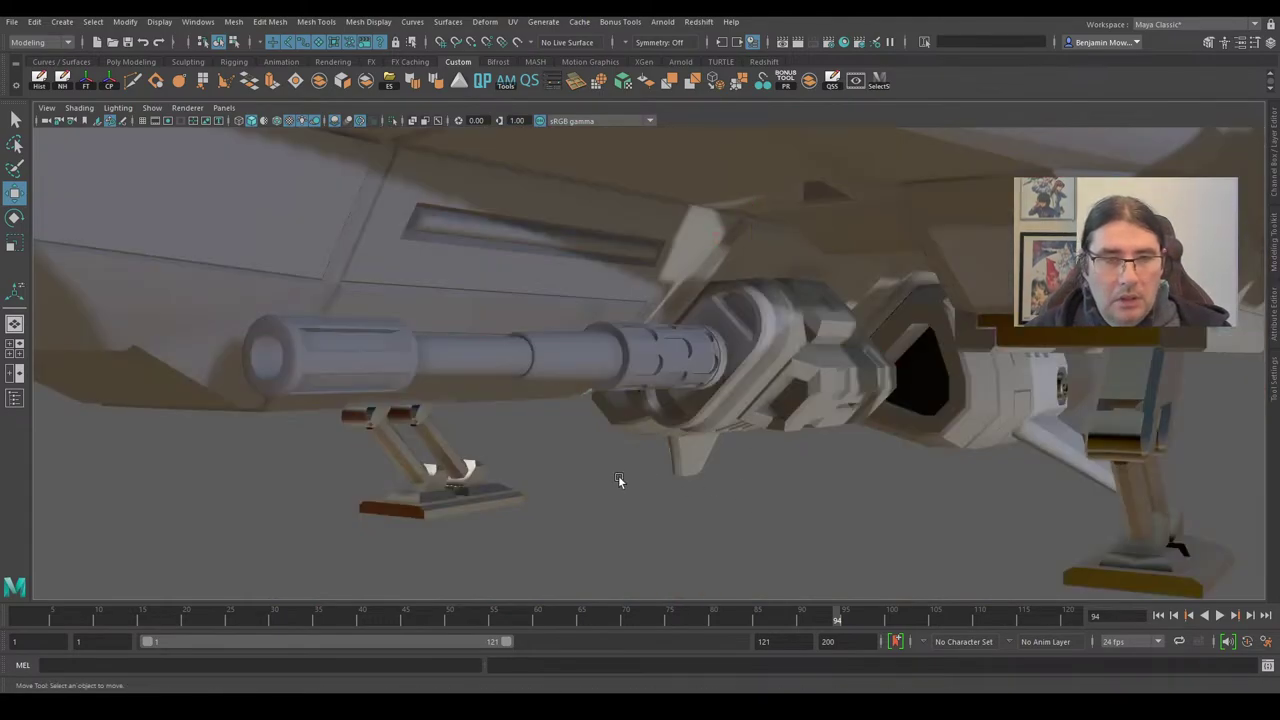
scroll(620, 462, "up", 5)
left_click_drag(621, 449, 680, 455, "alt")
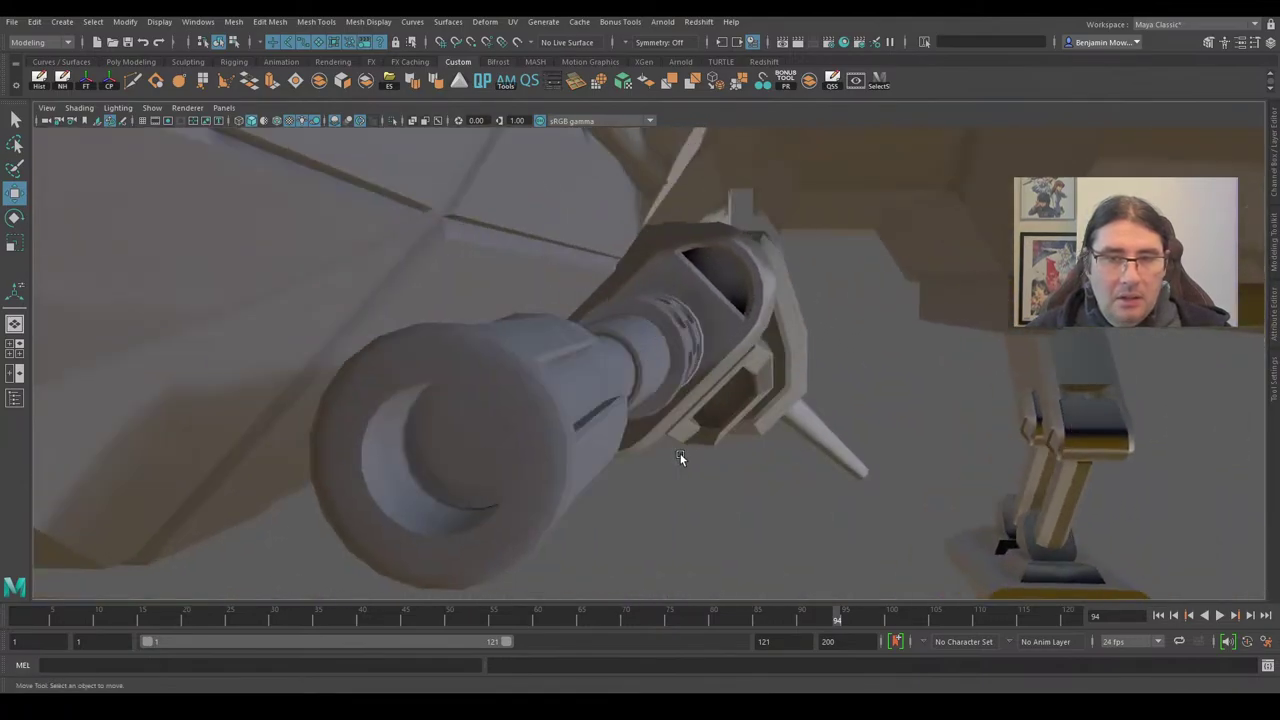
Check the single-barrel cannon from below and return to the red-nosed fighter's twin cannon.
left_click(631, 390)
left_click_drag(854, 430, 847, 331, "alt")
scroll(840, 340, "down", 8)
left_click_drag(808, 375, 748, 377, "alt")
scroll(748, 377, "up", 8)
middle_click_drag(748, 377, 830, 308, "alt")
scroll(780, 342, "up", 5)
Select the twin cannon and inspect the wireframe of its slotted barrel sleeve and rounded housing joint.
left_click(691, 385)
left_click_drag(818, 397, 846, 394, "alt")
scroll(846, 394, "up", 5)
middle_click_drag(846, 394, 874, 380, "alt")
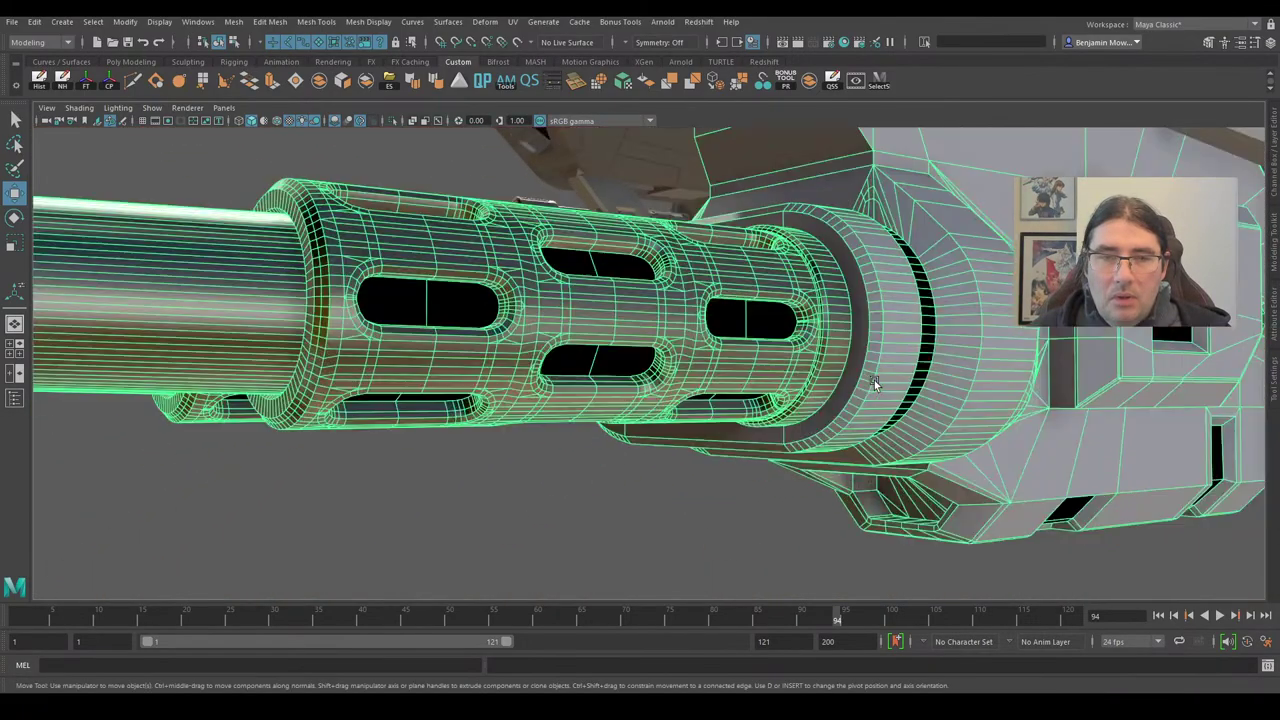
left_click_drag(901, 289, 650, 360, "alt")
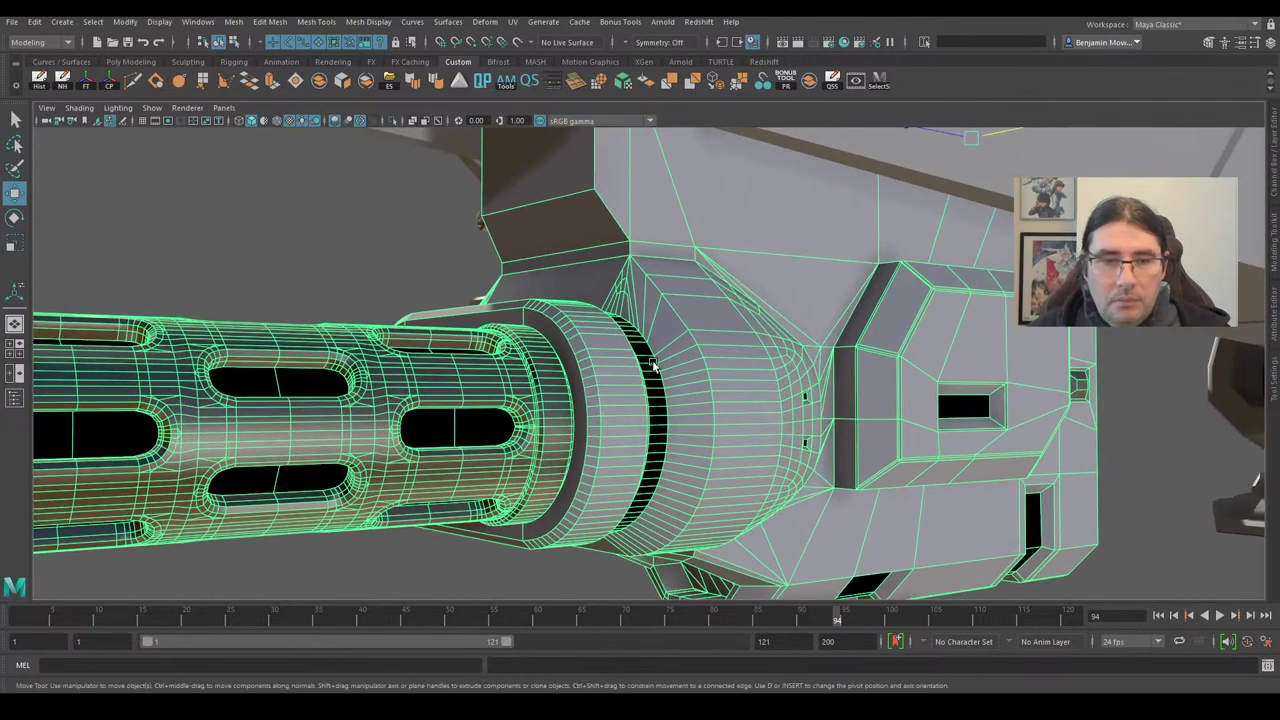
scroll(709, 366, "up", 2)
mouse_move(717, 399)
left_mouse_down("alt")
mouse_move(699, 398)
mouse_move(717, 399)
left_mouse_up("alt")
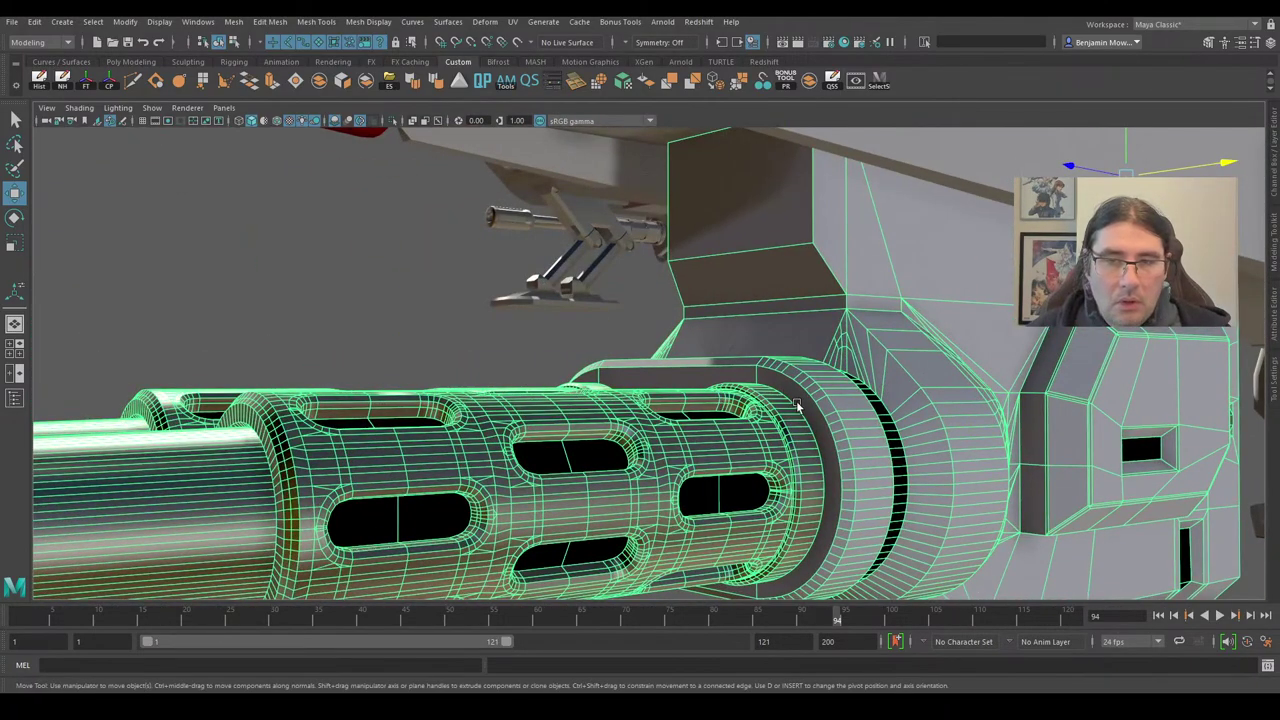
Frame the nose-mounted twin cannon and review its full length, with and without wireframe, from the side and front.
key("bracketleft")
key("f")
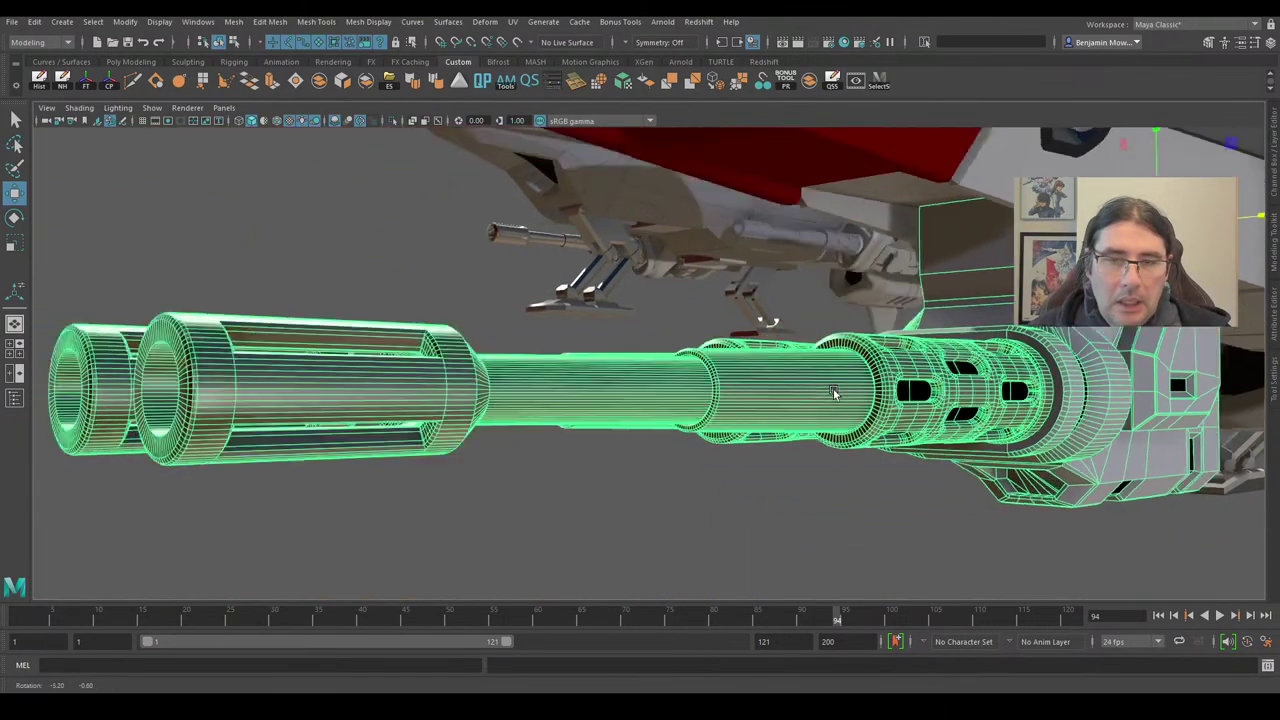
middle_click_drag(975, 447, 685, 462, "alt")
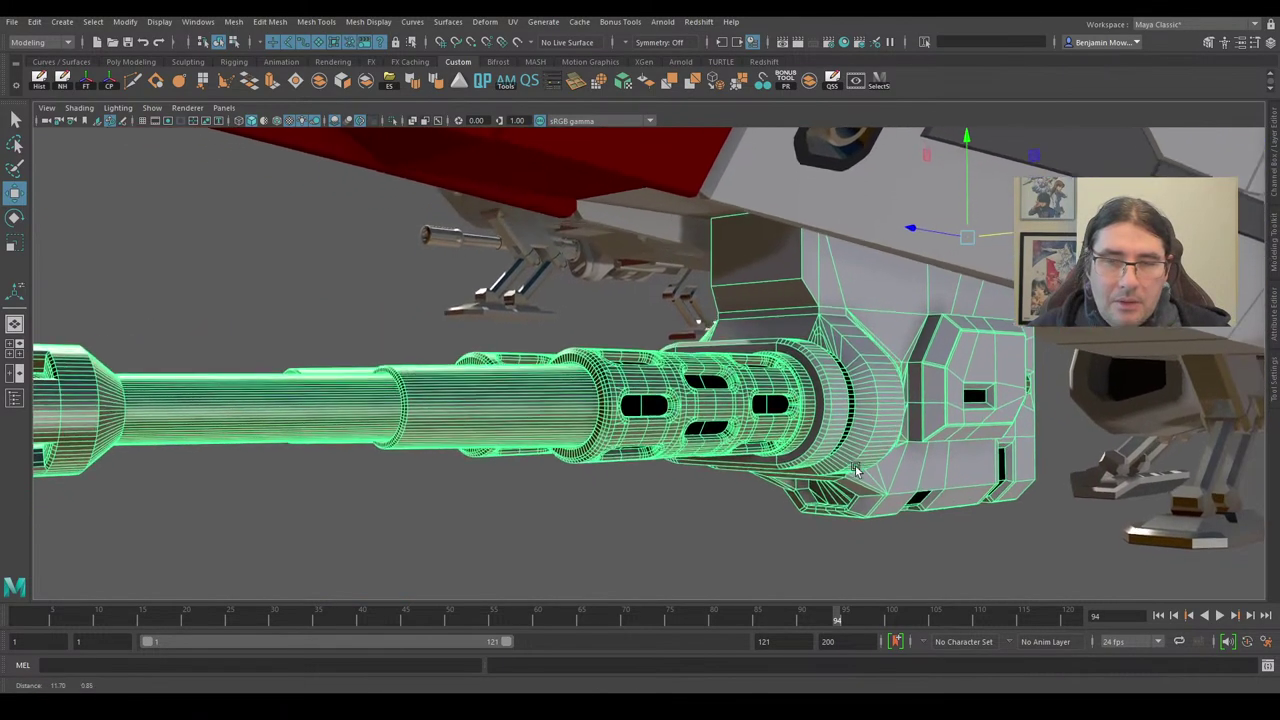
left_click_drag(685, 462, 797, 472, "alt")
right_click_drag(797, 472, 823, 405, "alt")
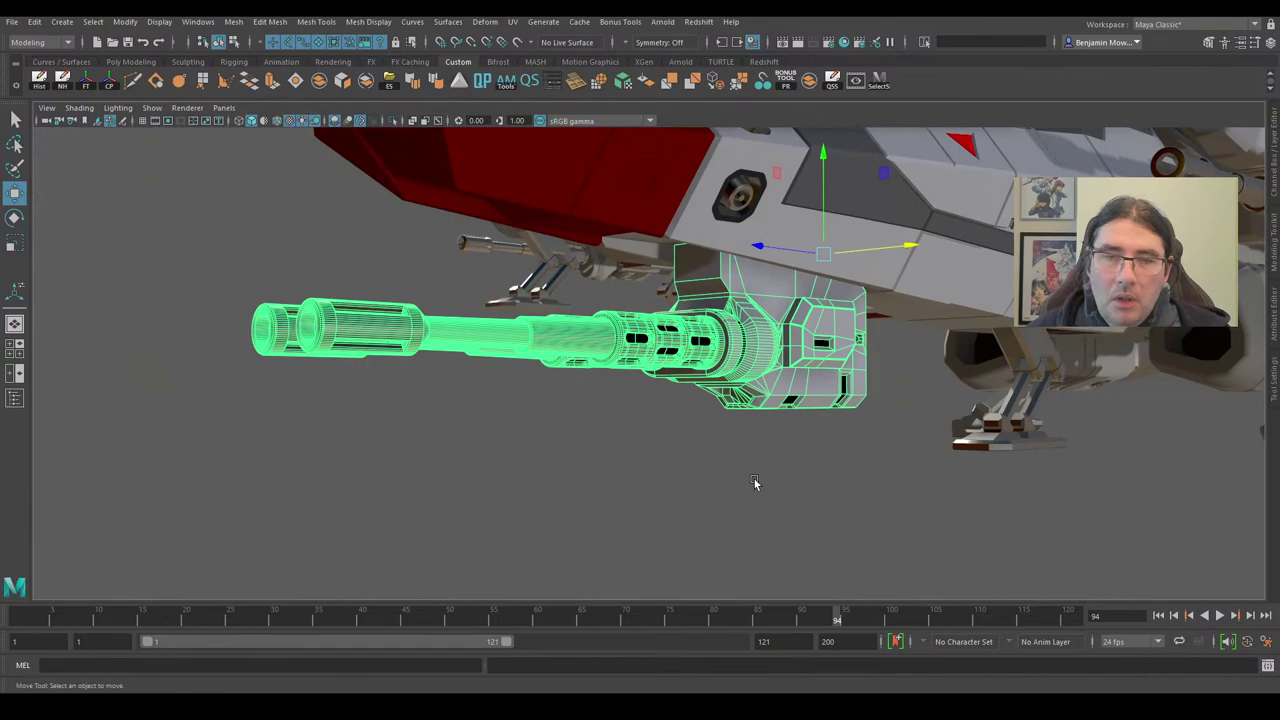
left_click(754, 486)
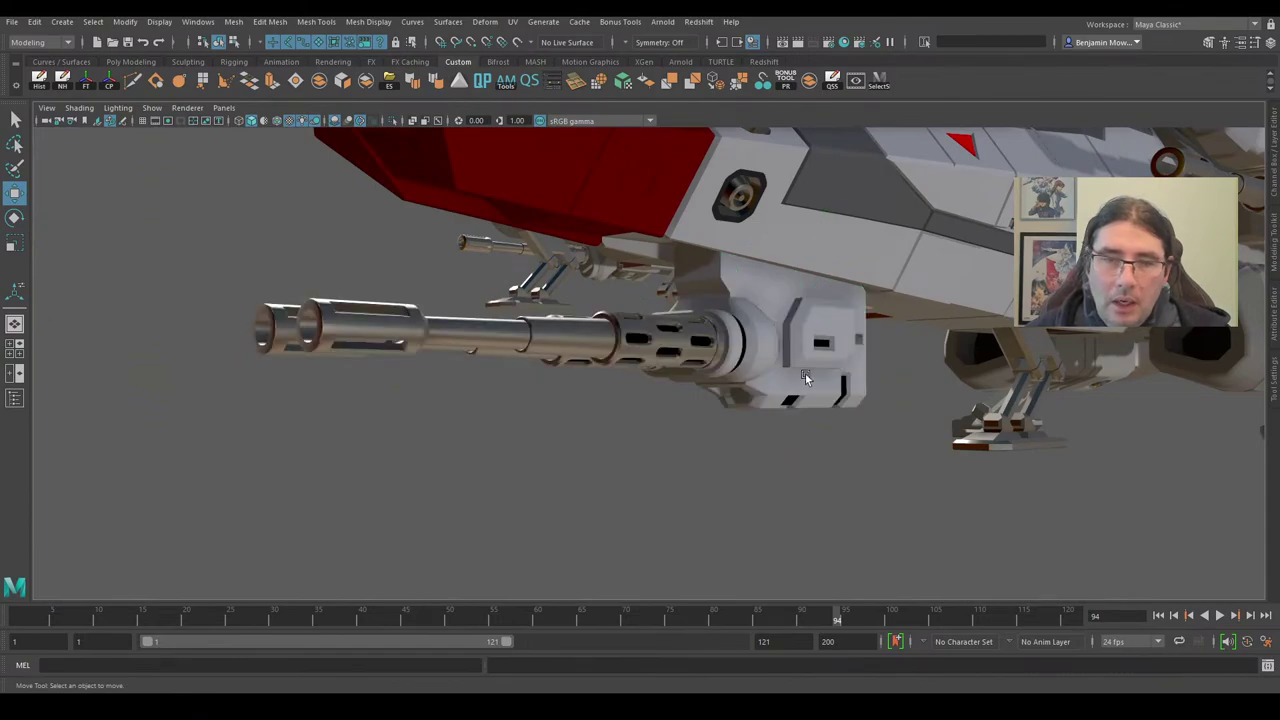
left_click(805, 374)
key("f")
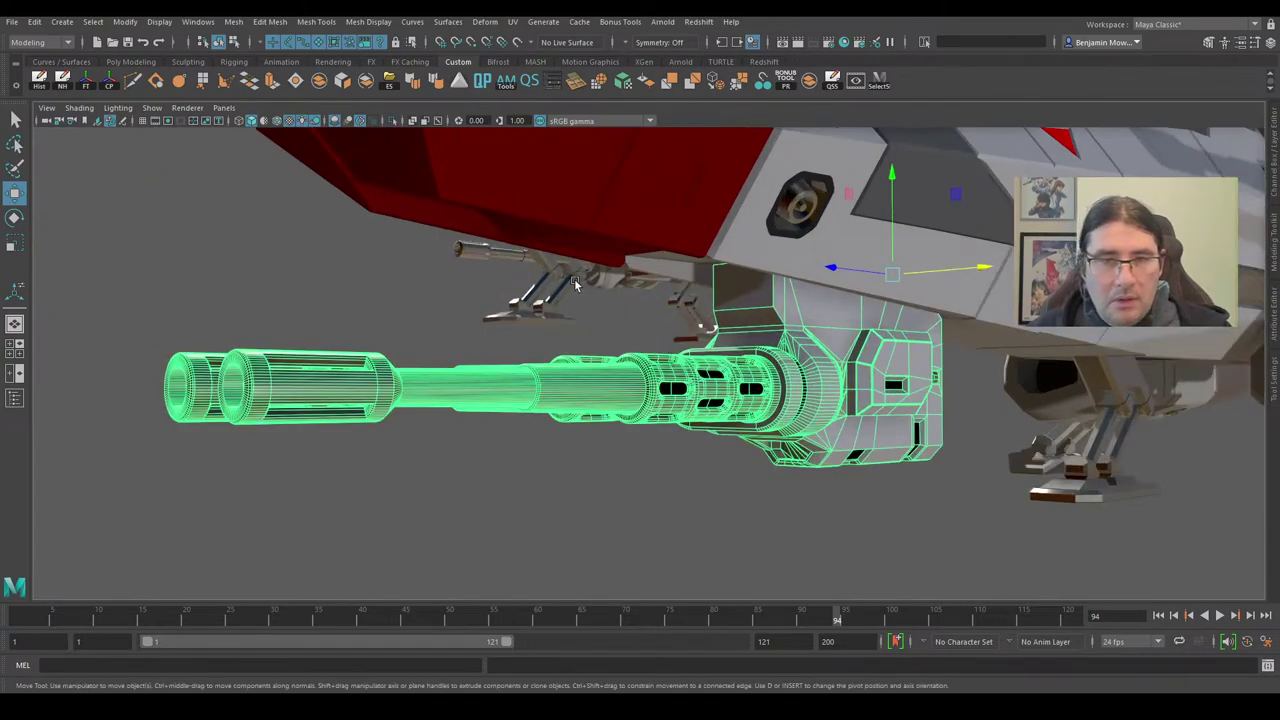
left_click_drag(657, 318, 550, 274, "alt")
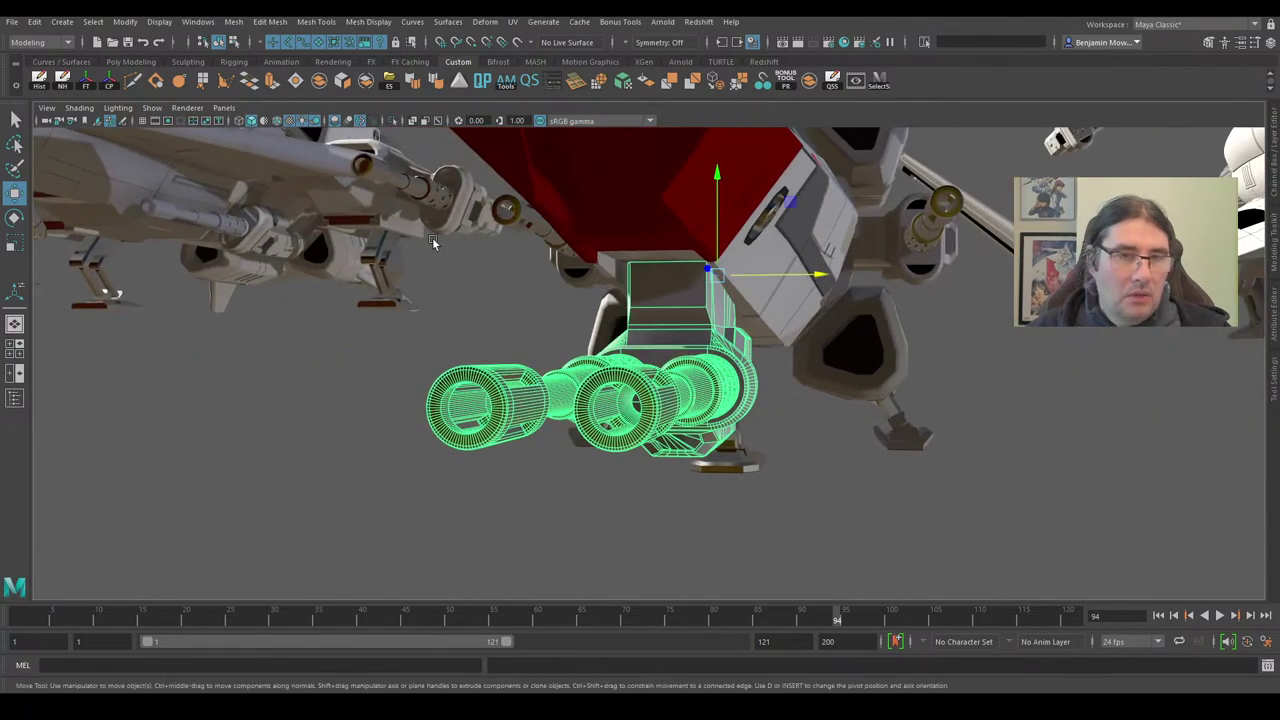
Isolate the side-mounted cannon and examine the rear and side faces of its housing.
left_click(463, 200)
key("f")
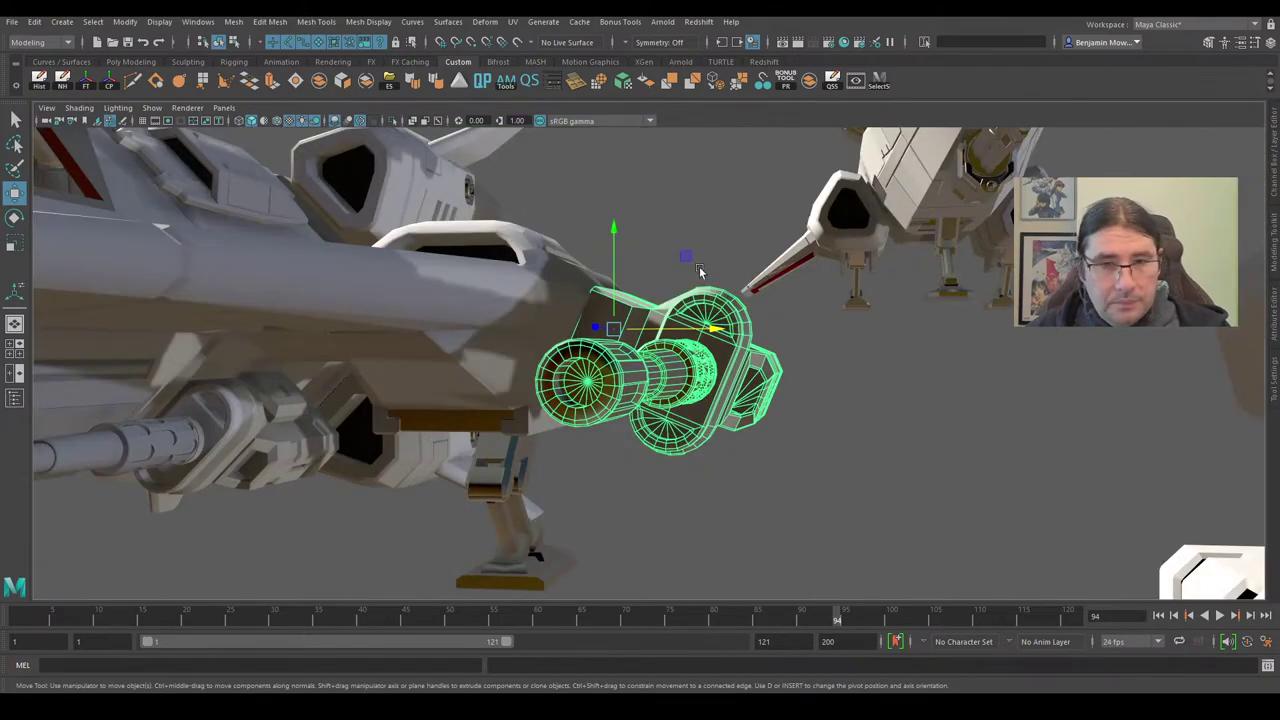
left_click_drag(700, 271, 535, 273, "alt")
key("ctrl+1")
left_click_drag(771, 373, 805, 396, "alt")
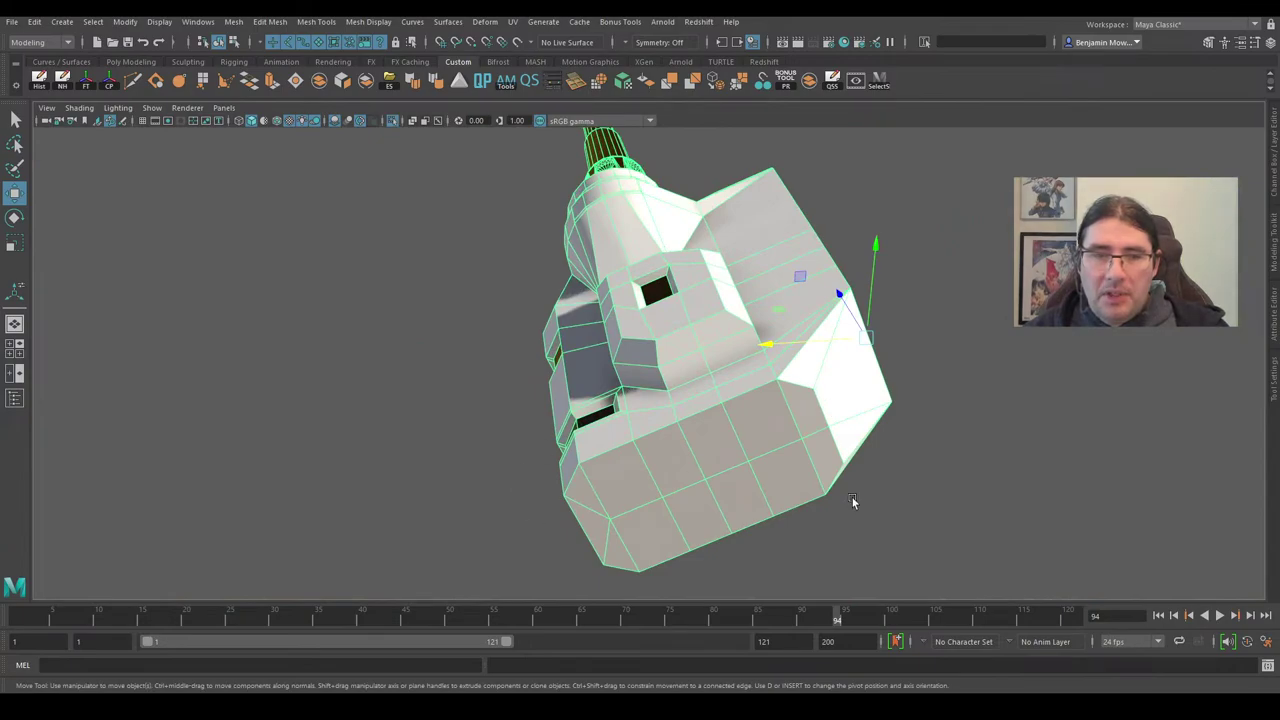
left_click(903, 423)
left_click_drag(903, 423, 813, 305, "alt")
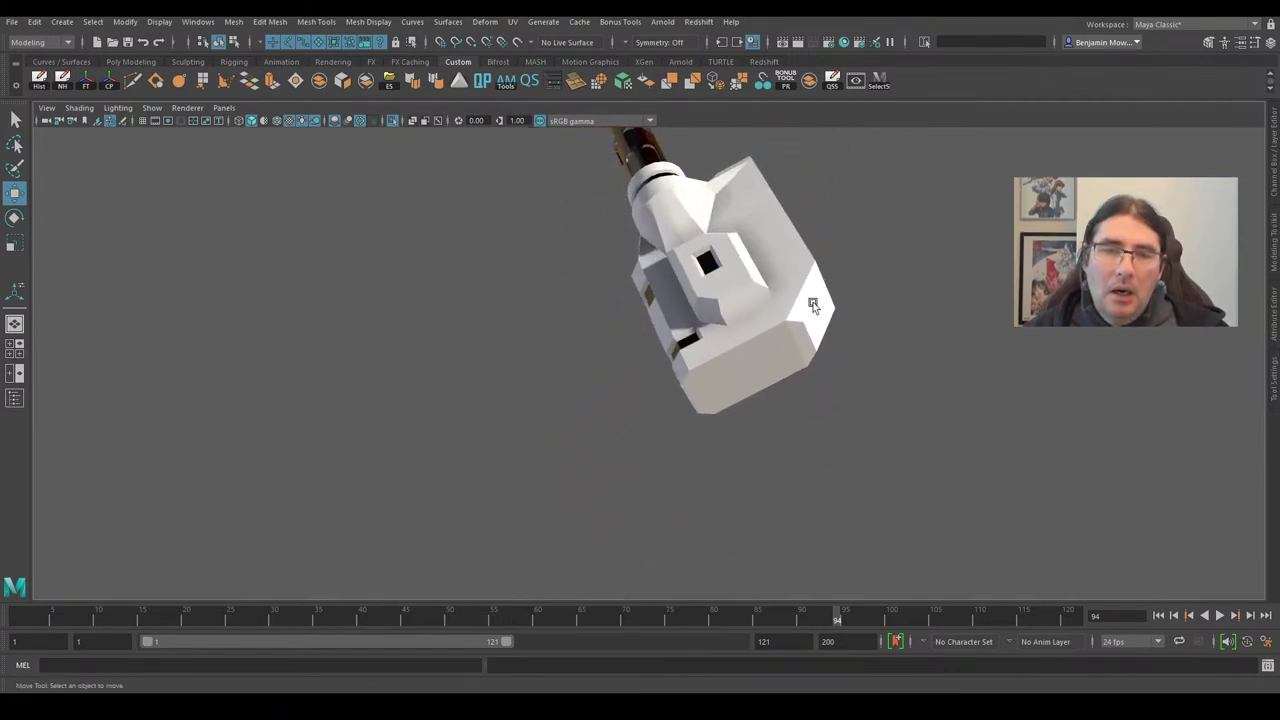
Compare the isolated cannon's slatted housing with the cannons mounted beside the fighters' engines.
left_click_drag(858, 357, 736, 336, "alt")
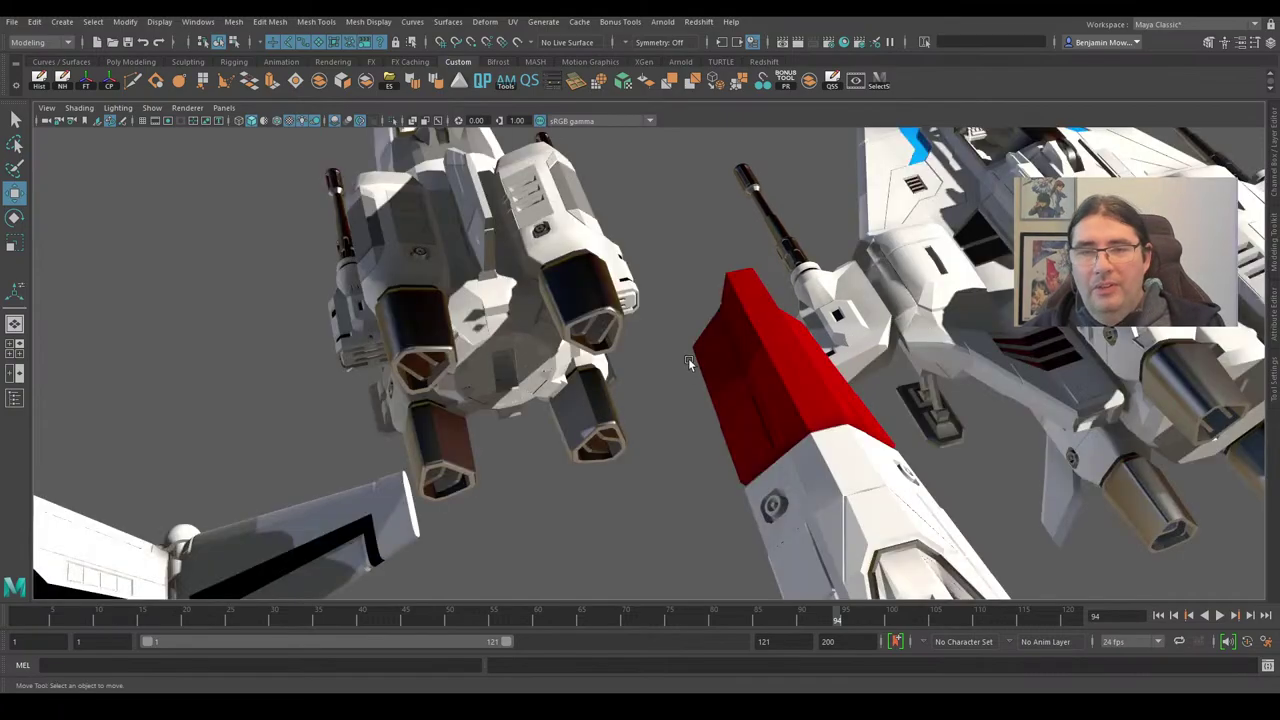
left_click_drag(688, 358, 588, 297, "alt")
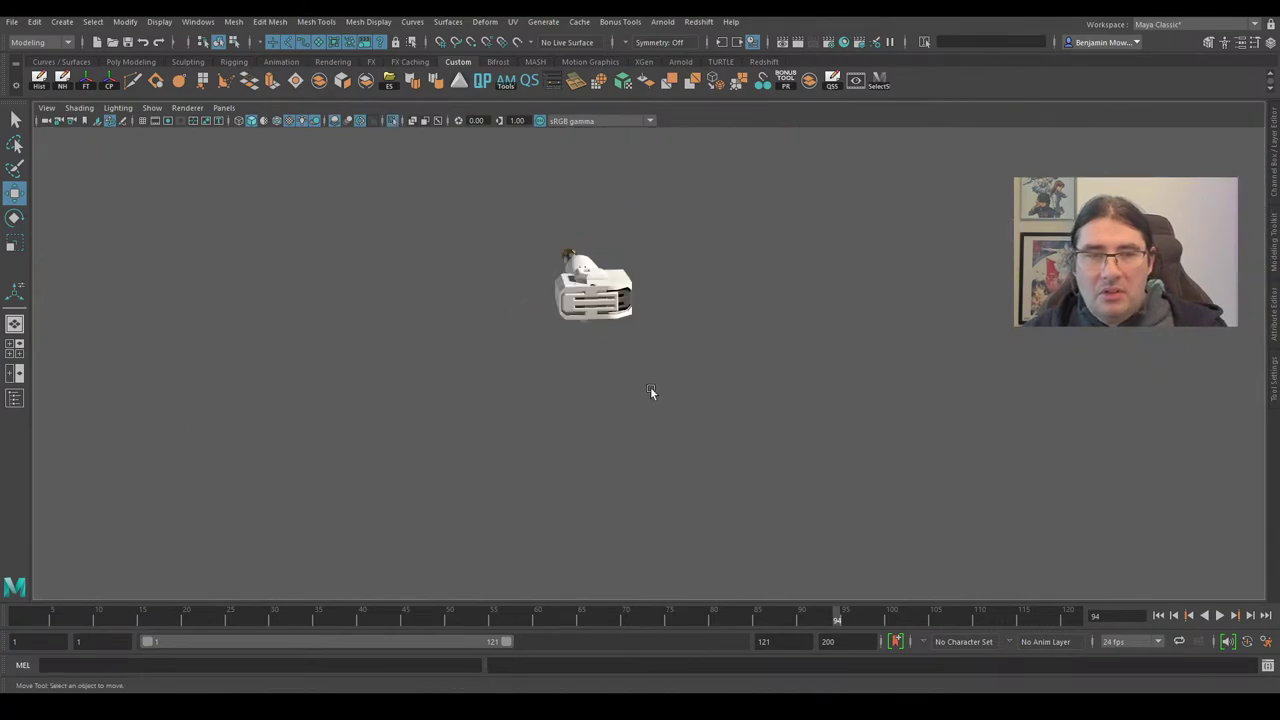
left_click_drag(651, 391, 616, 392, "alt")
key("ctrl+1")
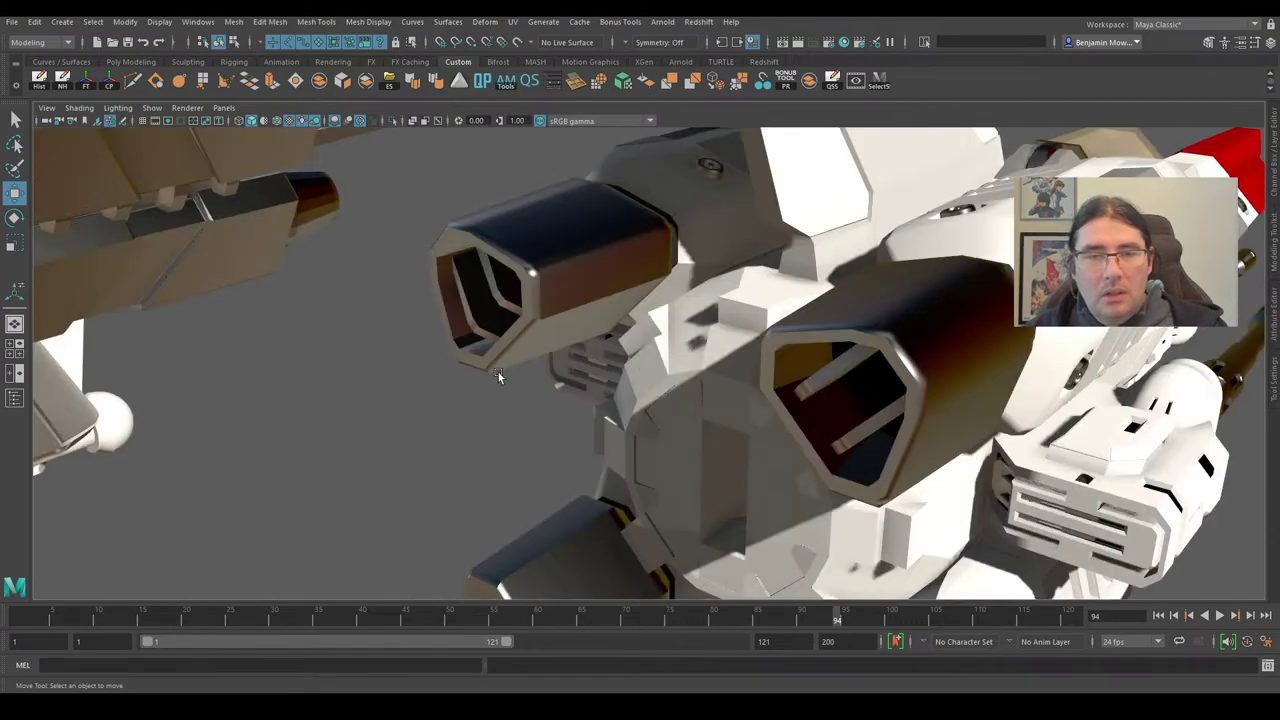
Examine the red-nosed fighter's cannons, engine pods and landing gear from above, the front and below.
left_click_drag(499, 376, 803, 370, "alt")
right_click_drag(803, 370, 782, 350, "alt")
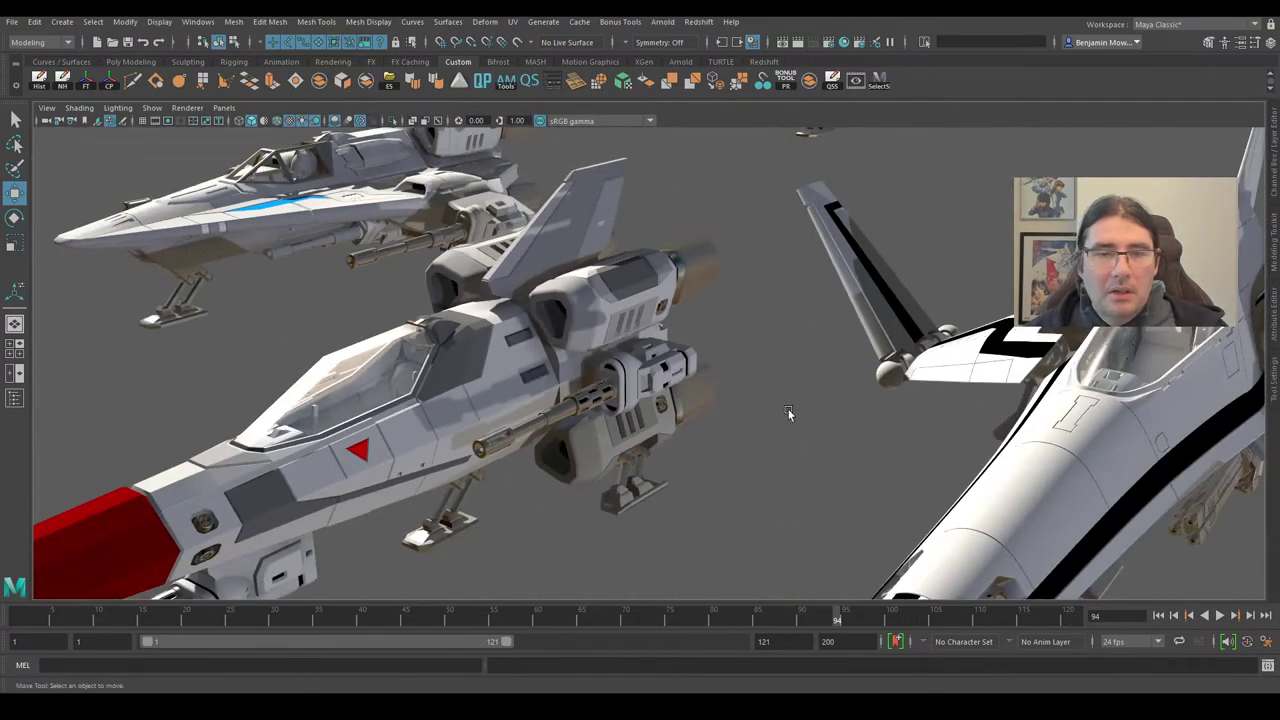
left_click_drag(788, 413, 830, 263, "alt")
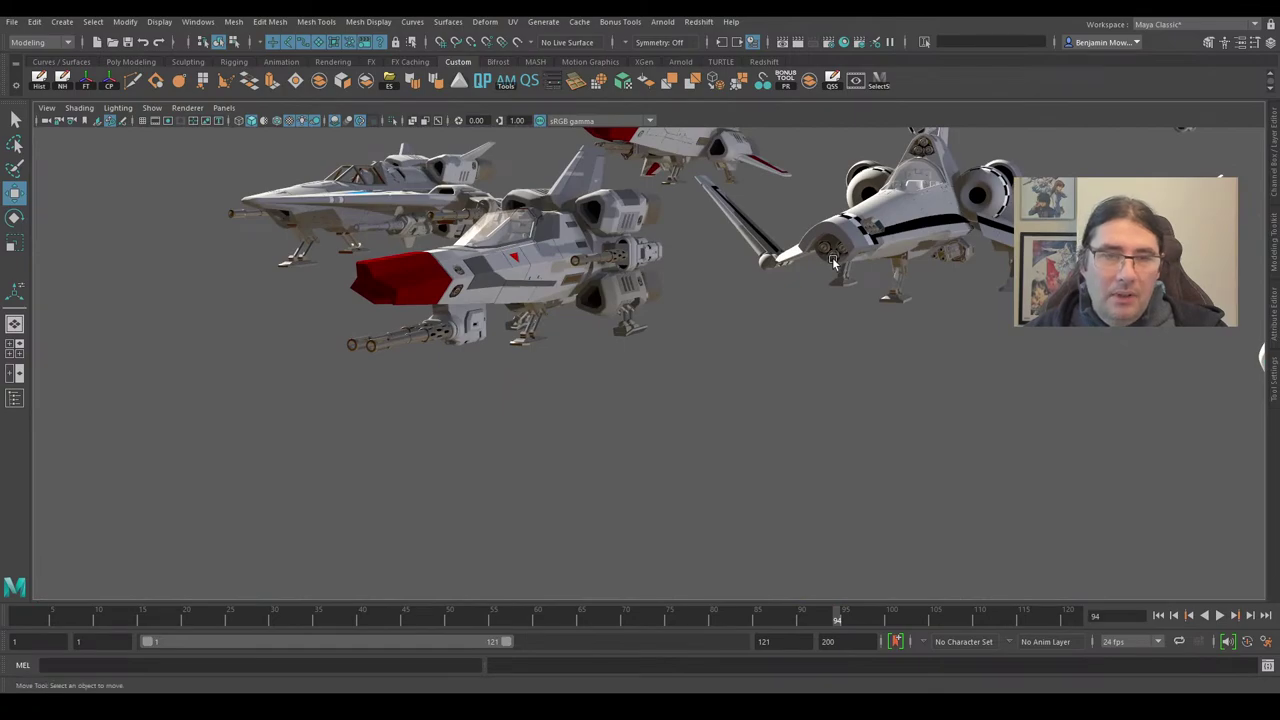
scroll(674, 308, "up", 5)
middle_click_drag(528, 287, 740, 437, "alt")
scroll(751, 427, "up", 3)
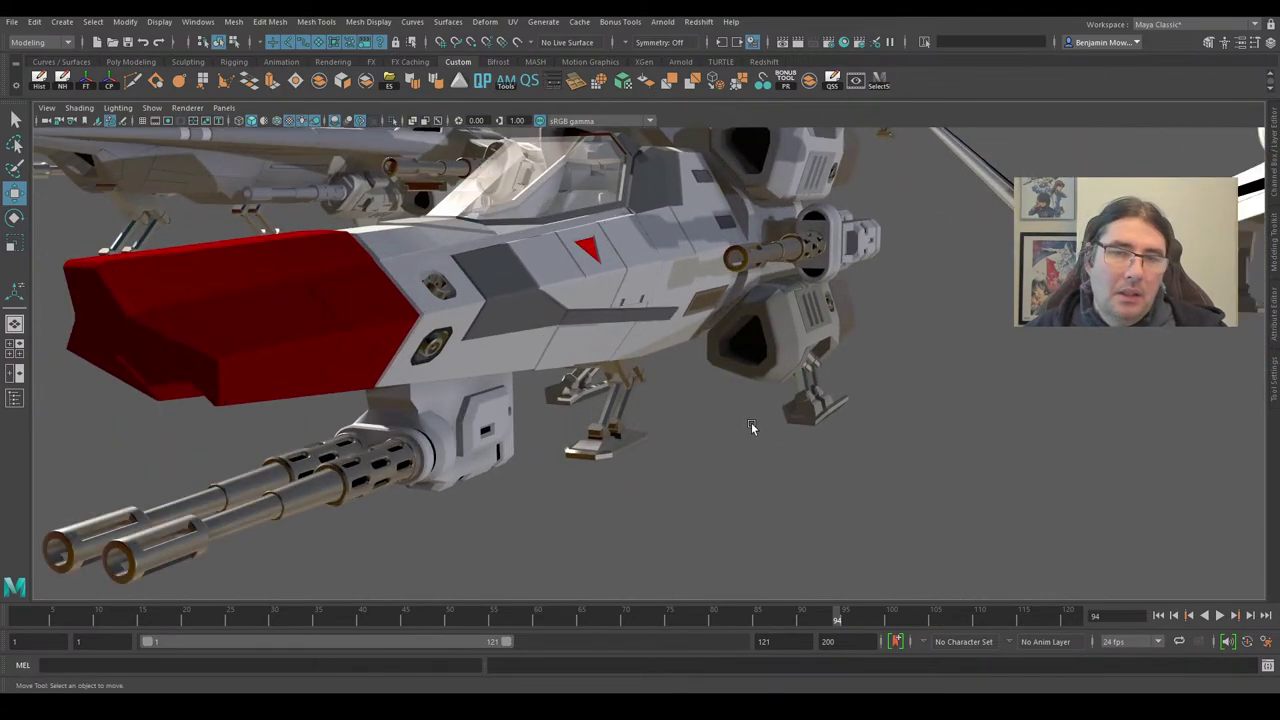
mouse_move(751, 396)
left_mouse_down("alt")
mouse_move(669, 369)
mouse_move(688, 384)
mouse_move(748, 378)
left_mouse_up("alt")
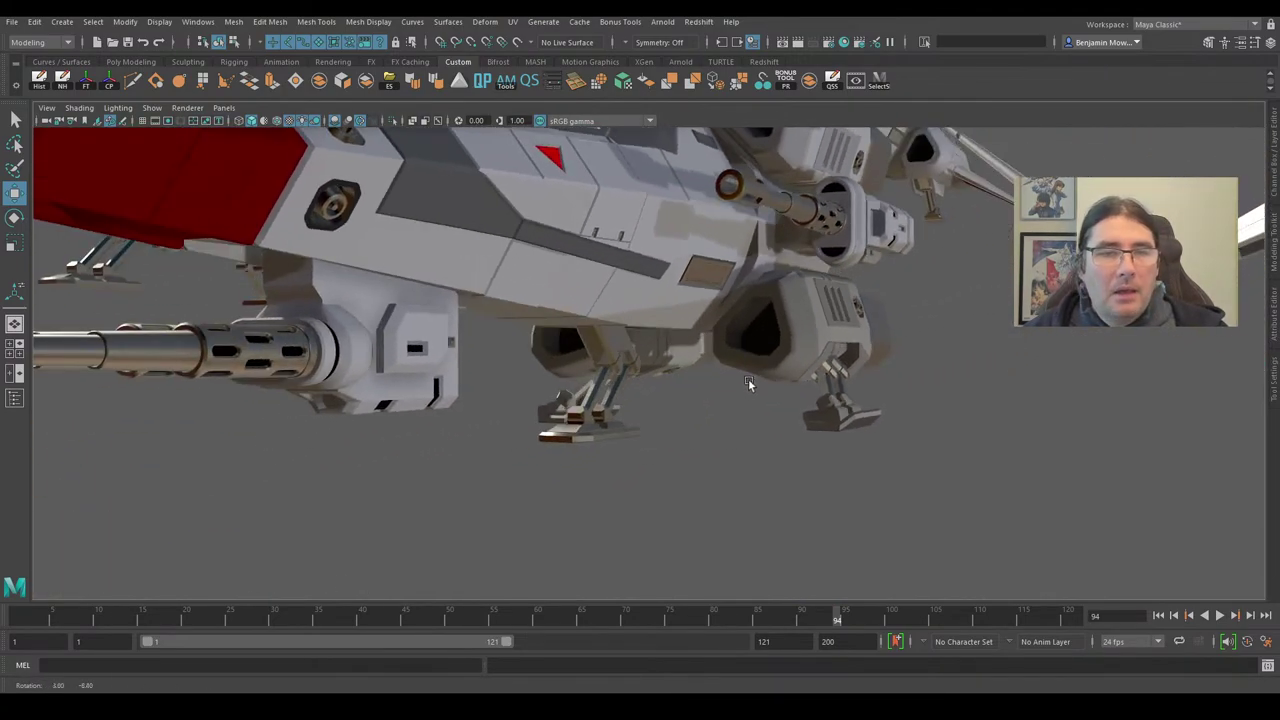
right_click_drag(748, 378, 723, 355, "alt")
left_click_drag(723, 355, 754, 403, "alt")
Locate the row of loose cannon parts in the spare-parts area and frame it for viewing.
scroll(520, 450, "down", 12)
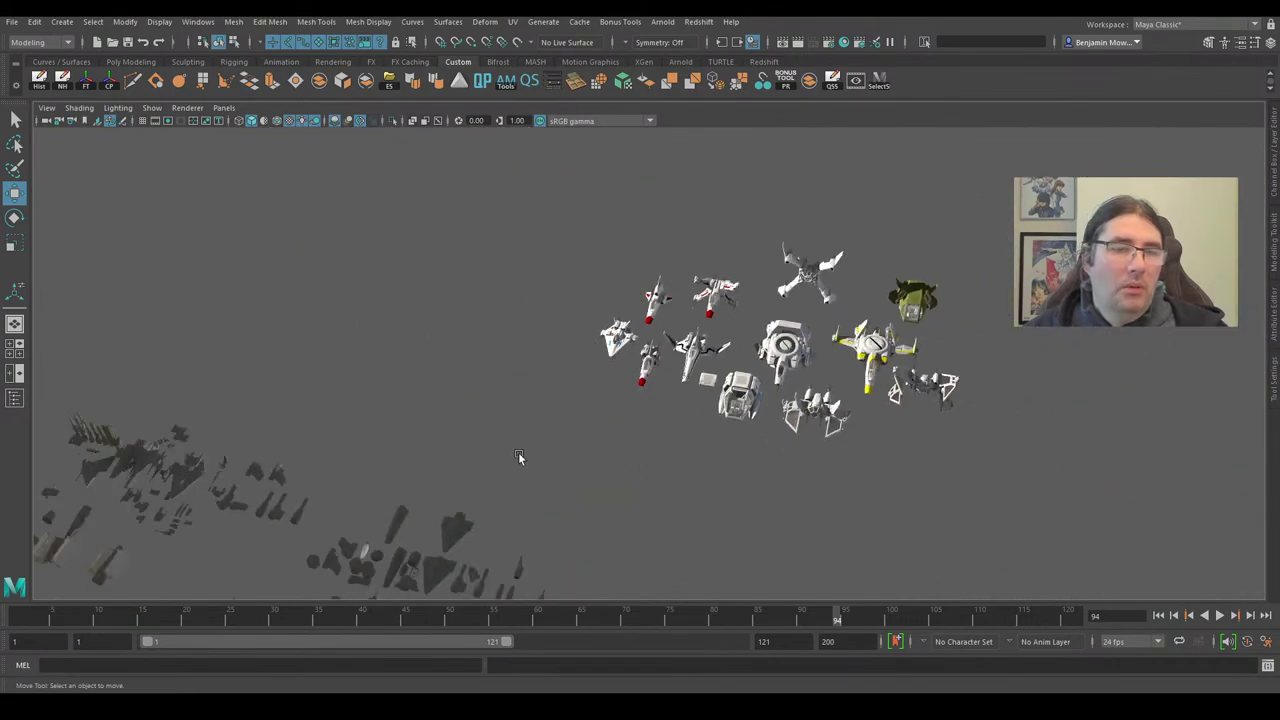
middle_click_drag(520, 457, 950, 361, "alt")
right_click_drag(950, 362, 475, 280, "alt")
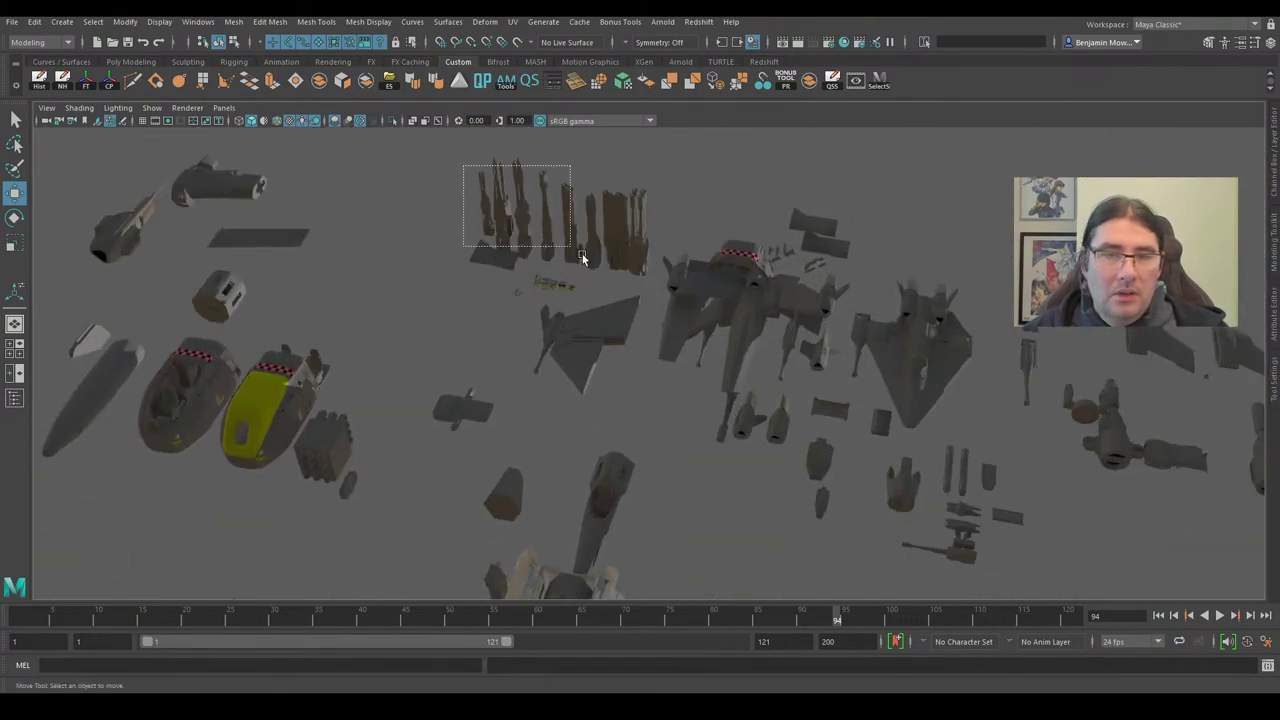
left_click_drag(583, 258, 649, 263)
key("f")
left_click(788, 286)
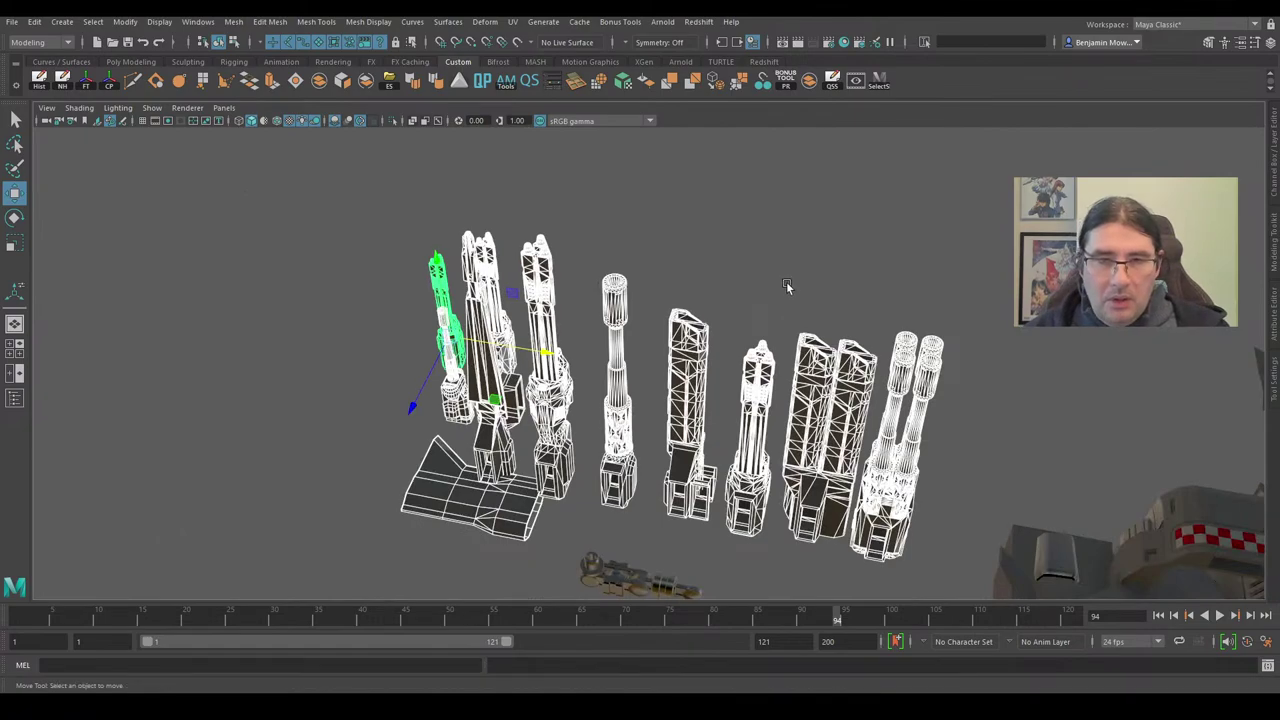
Survey the wider parts library and frame the far end of the row of loose cannons.
right_click_drag(788, 286, 915, 312, "alt")
left_click_drag(915, 312, 700, 254, "alt")
scroll(700, 254, "down", 10)
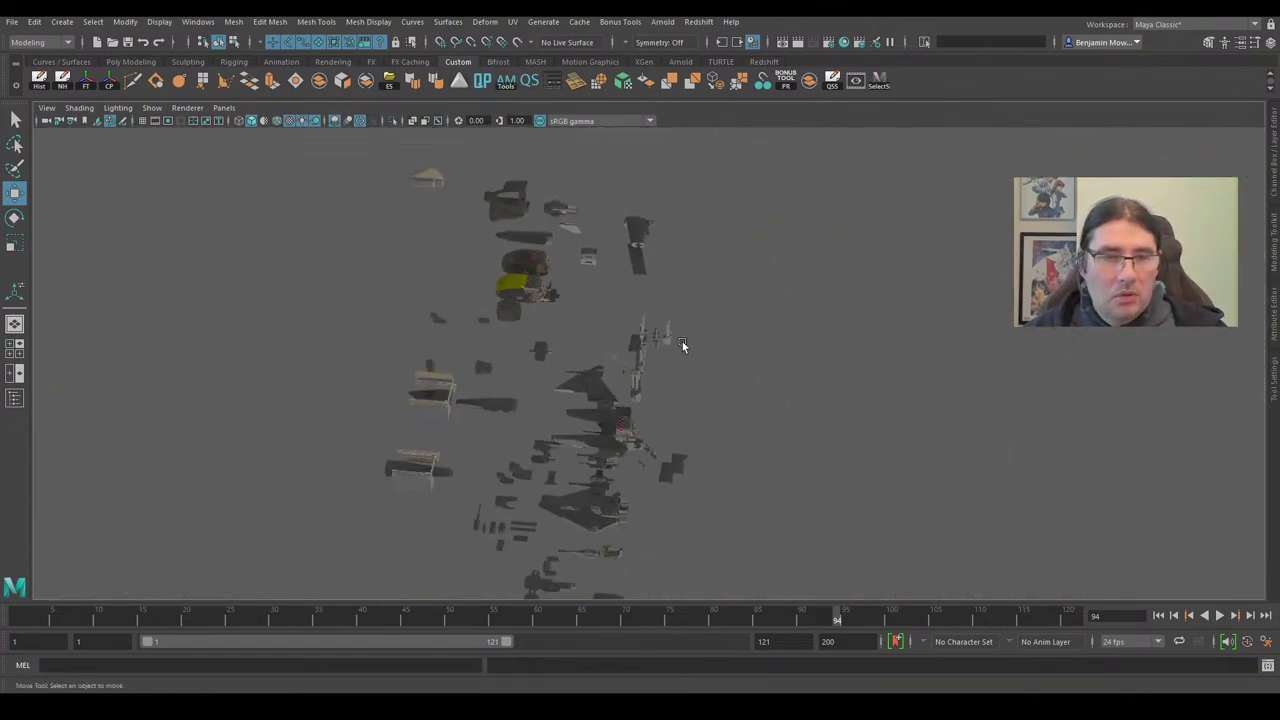
left_click_drag(682, 345, 816, 338, "alt")
middle_click_drag(816, 338, 420, 208, "alt")
scroll(770, 302, "up", 5)
middle_click_drag(963, 400, 786, 363, "alt")
scroll(790, 364, "up", 4)
Frame the last loose cannon in the row, clear the selection, and examine it beside the neighbouring cannons and engine pods.
left_click(905, 322)
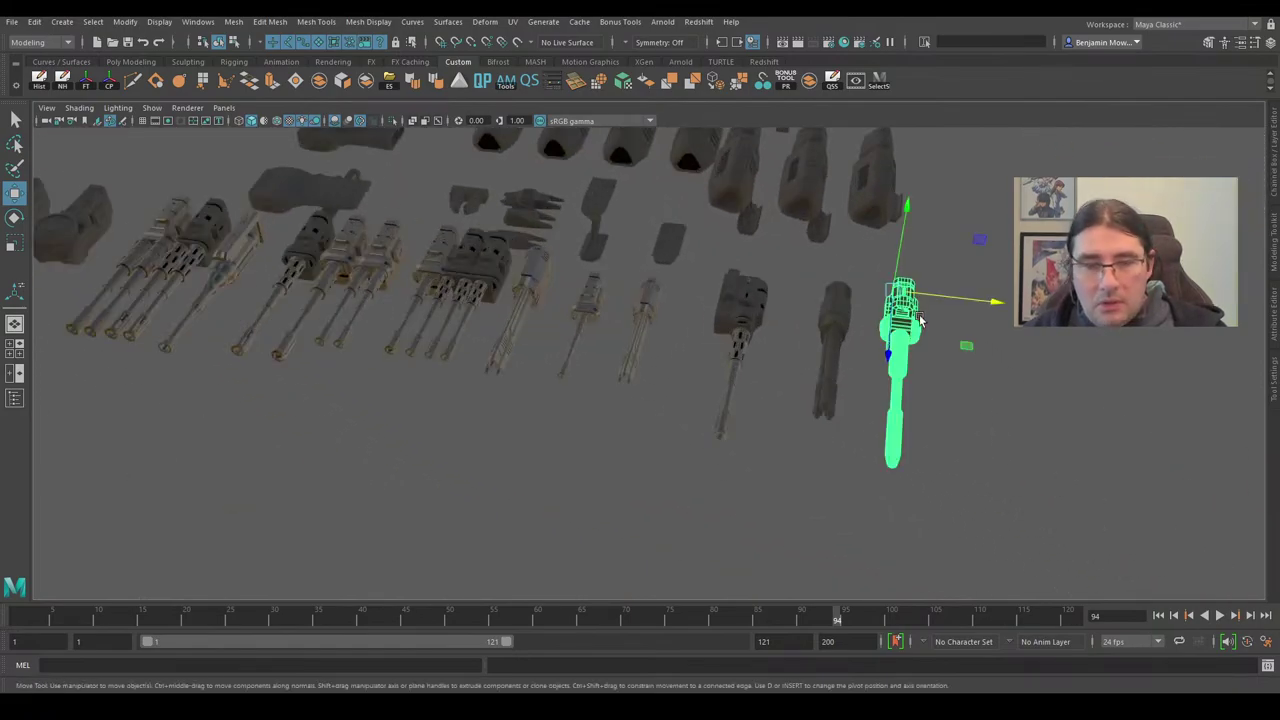
key("f")
left_click(729, 402)
left_click_drag(729, 402, 613, 336, "alt")
left_click_drag(840, 418, 762, 350, "alt")
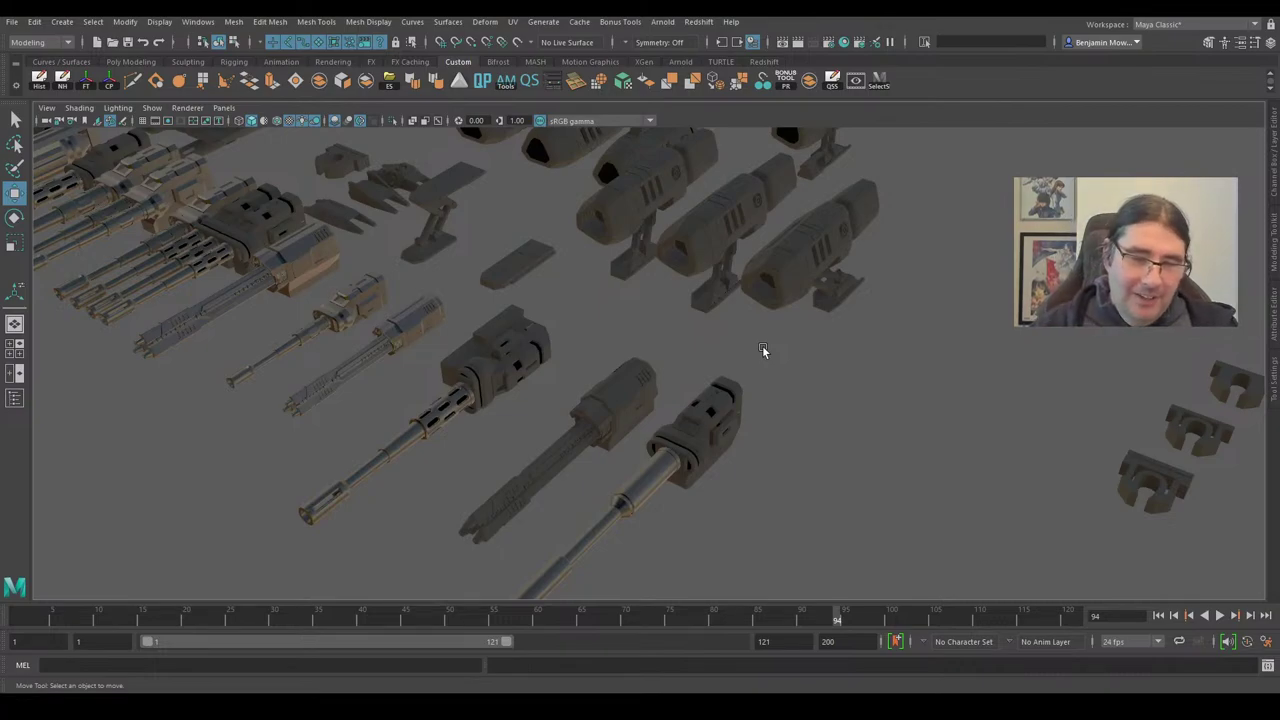
Survey the parts library from several angles, covering the loose hulls, wings, engine pods and cannon rows.
right_click_drag(794, 346, 600, 309, "alt")
left_click_drag(450, 315, 511, 374, "alt")
middle_click_drag(511, 374, 907, 233, "alt")
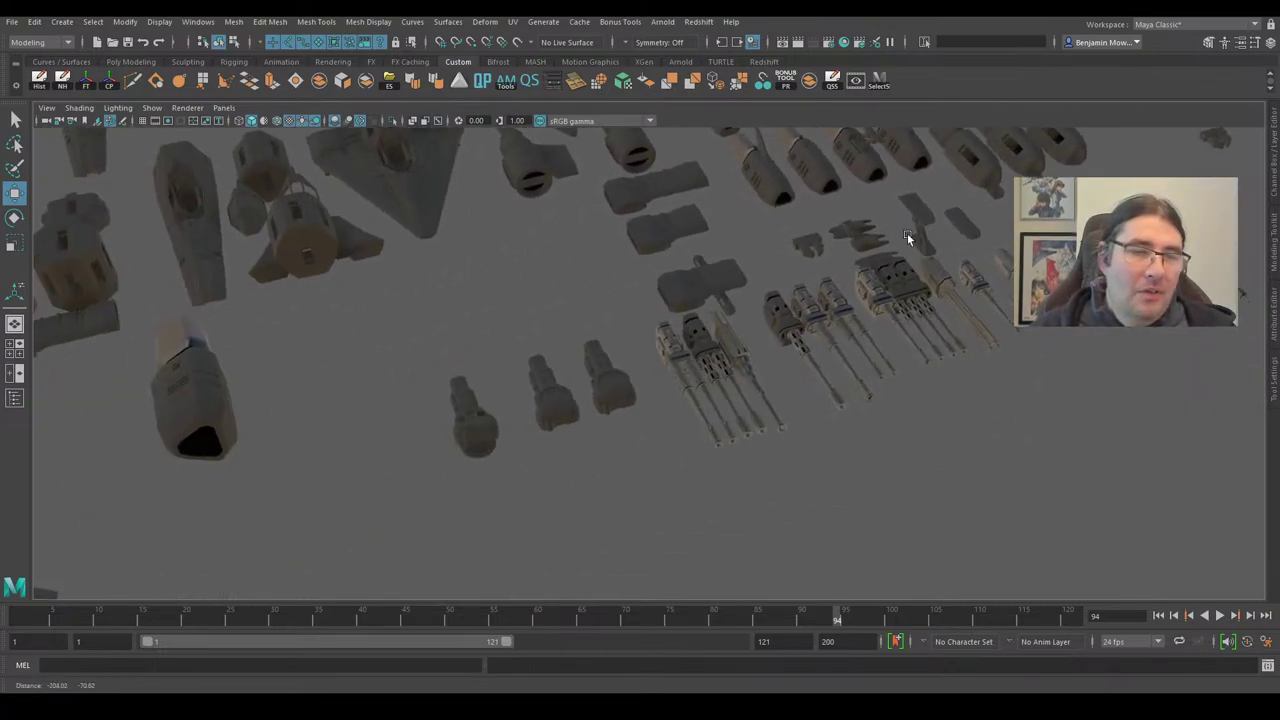
right_click_drag(560, 350, 680, 370, "alt")
middle_click_drag(680, 370, 905, 279, "alt")
left_click_drag(905, 279, 811, 263, "alt")
middle_click_drag(697, 300, 814, 349, "alt")
right_click_drag(680, 340, 772, 360, "alt")
left_click_drag(772, 360, 742, 371, "alt")
right_click_drag(840, 400, 662, 424, "alt")
mouse_move(673, 421)
left_mouse_down("alt")
mouse_move(737, 331)
mouse_move(751, 394)
mouse_move(749, 377)
mouse_move(682, 412)
left_mouse_up("alt")
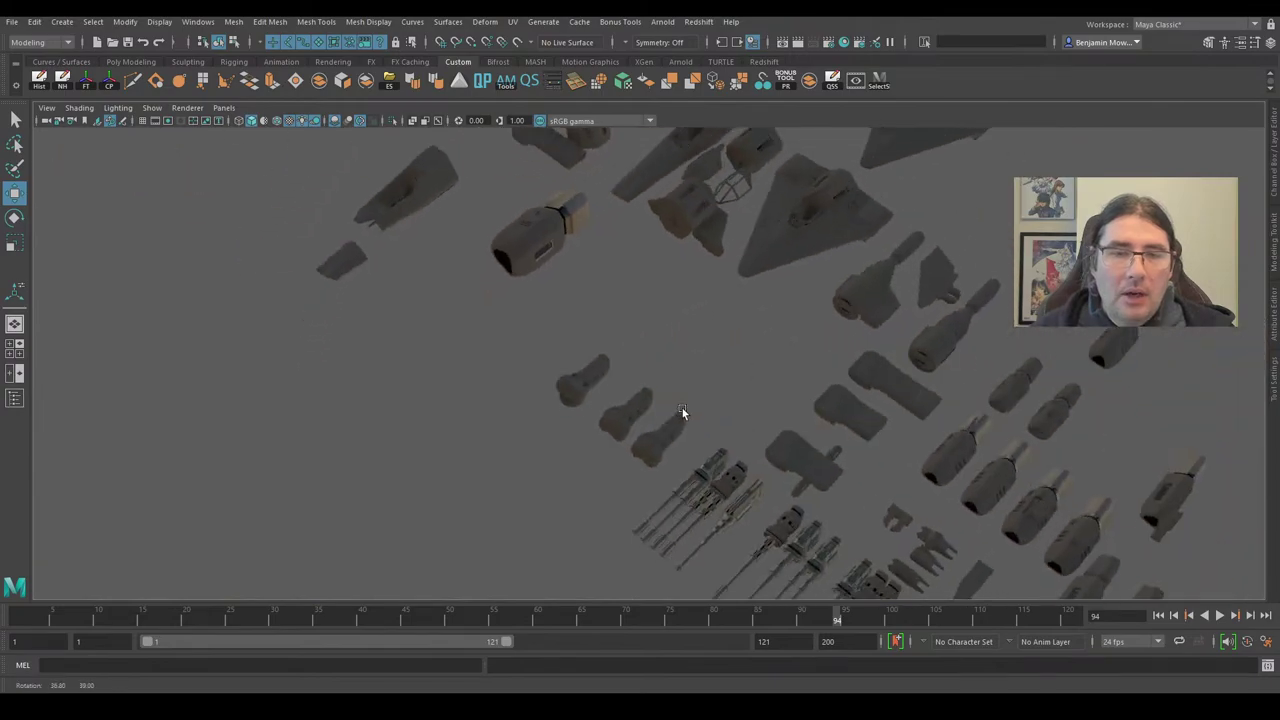
right_click_drag(1110, 338, 989, 347, "alt")
middle_click_drag(930, 378, 735, 450, "alt")
left_click_drag(746, 376, 780, 343, "alt")
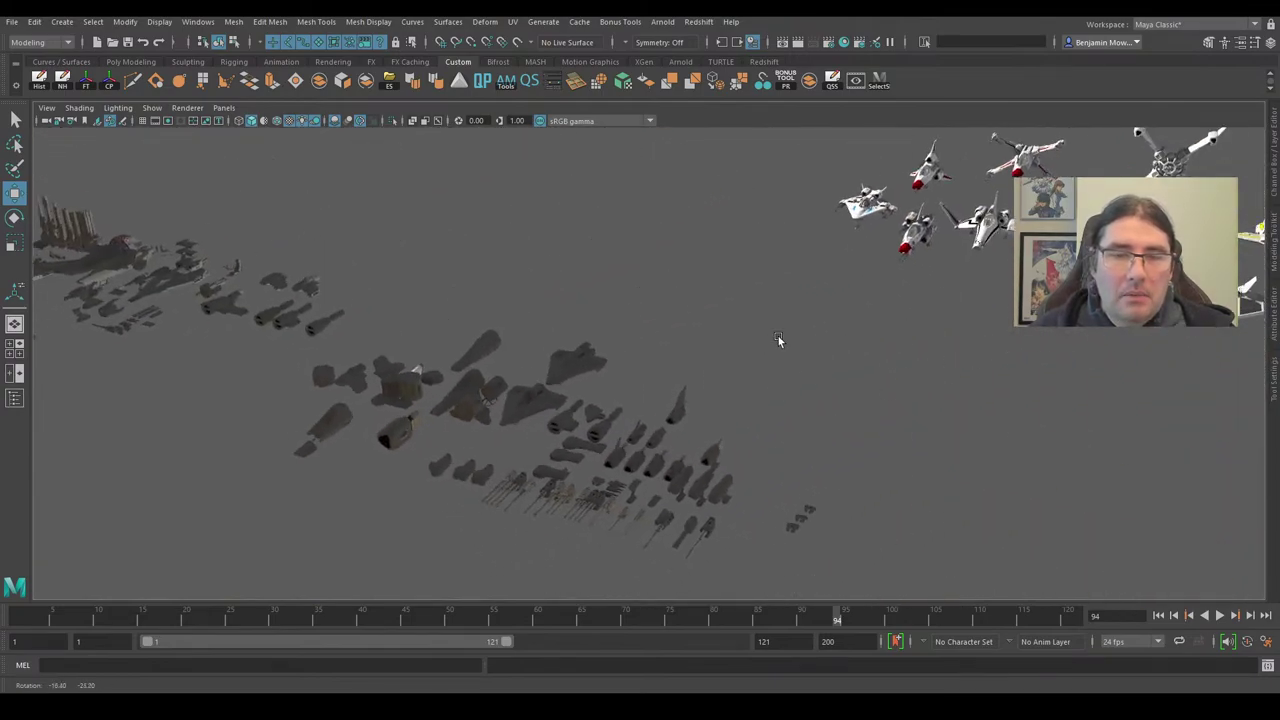
Turn off the scene lighting to examine the loose cannons and engine pods, and restore the lighting.
left_click(306, 120)
middle_click_drag(600, 556, 628, 420, "alt")
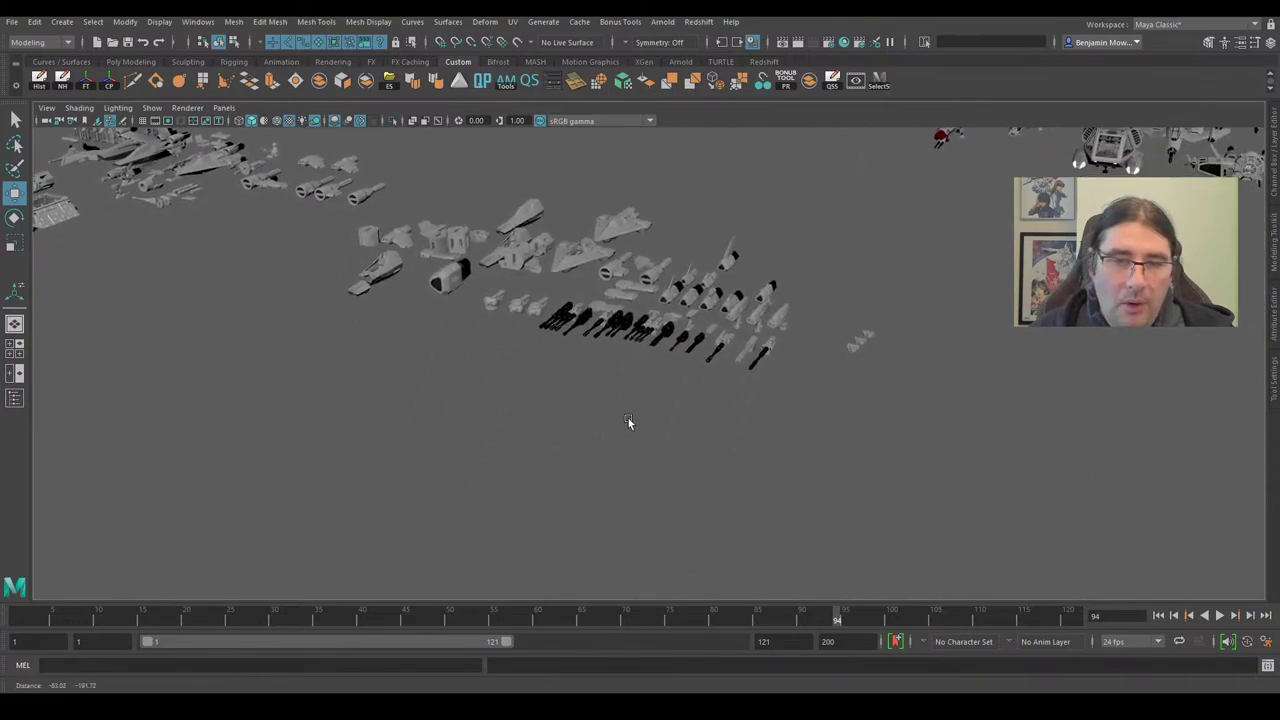
right_click_drag(510, 396, 595, 377, "alt")
middle_click_drag(595, 377, 570, 450, "alt")
mouse_move(570, 420)
left_mouse_down("alt")
mouse_move(504, 400)
mouse_move(571, 406)
left_mouse_up("alt")
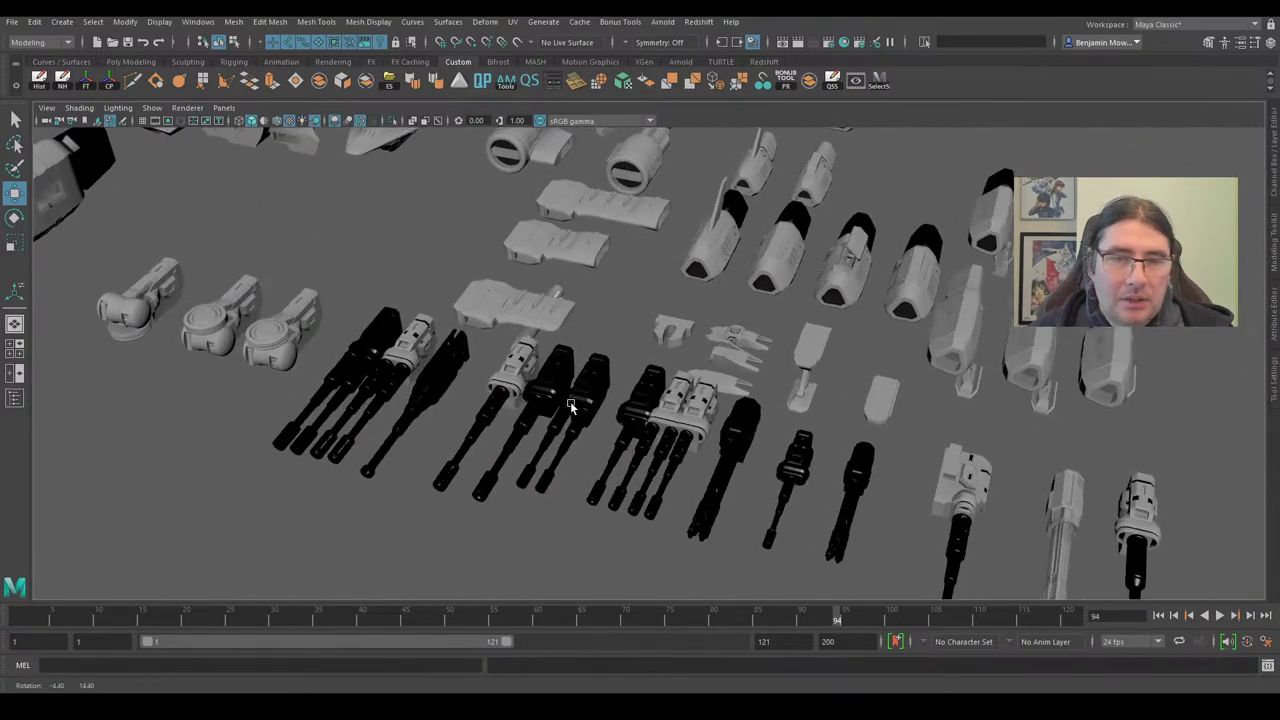
right_click_drag(557, 370, 537, 162, "alt")
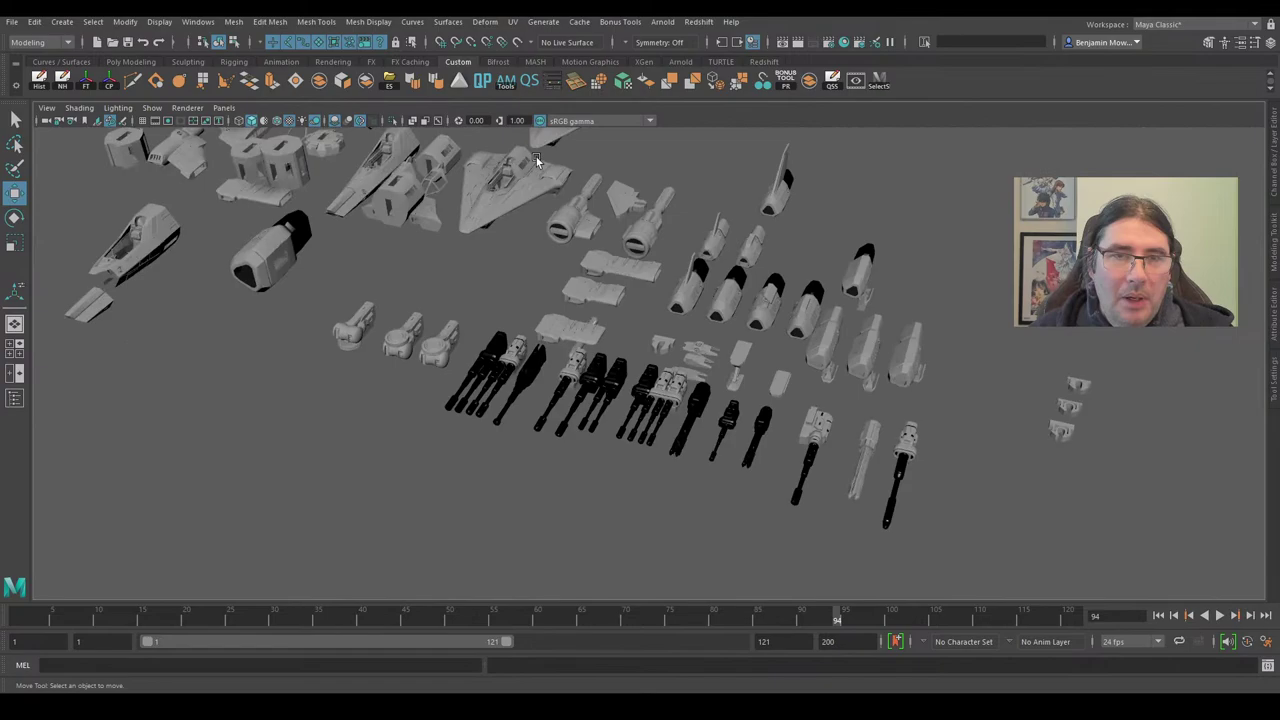
left_click(303, 121)
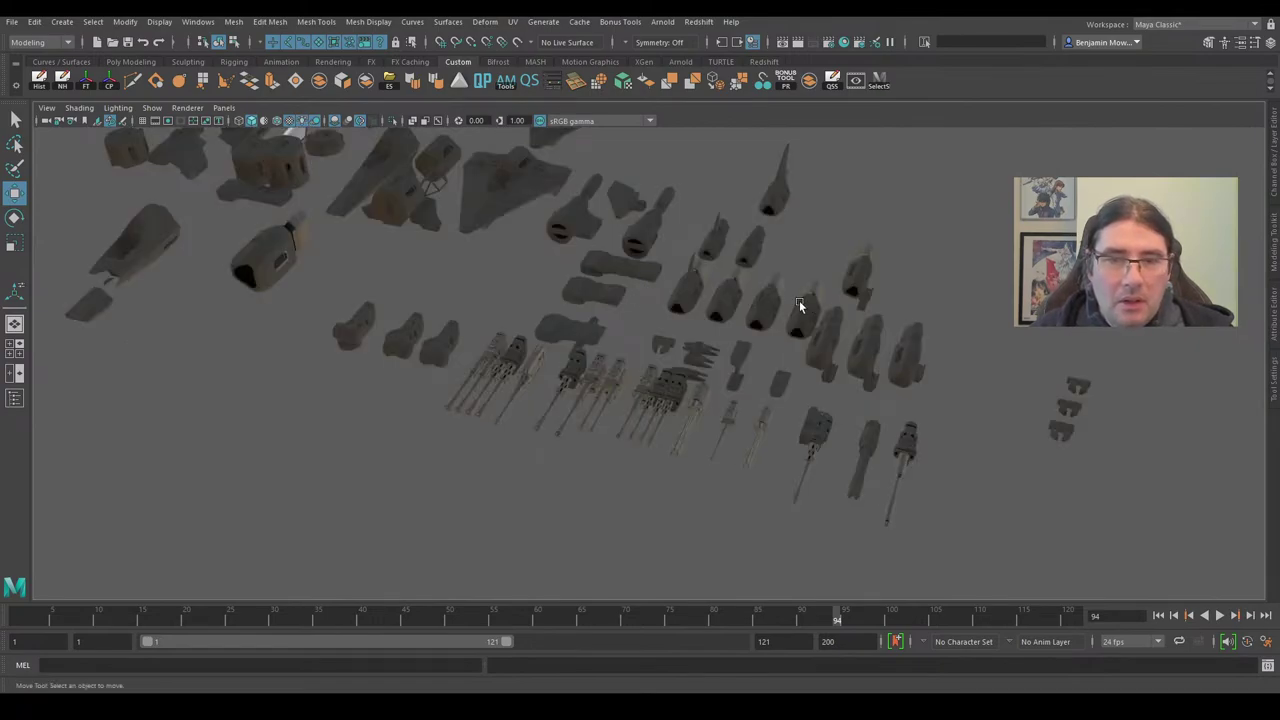
Examine the engine pods and the three small clamp parts beyond the end of the cannon row.
scroll(799, 300, "down", 4)
middle_click_drag(942, 334, 844, 262, "alt")
scroll(844, 262, "up", 6)
left_click_drag(823, 285, 764, 333, "alt")
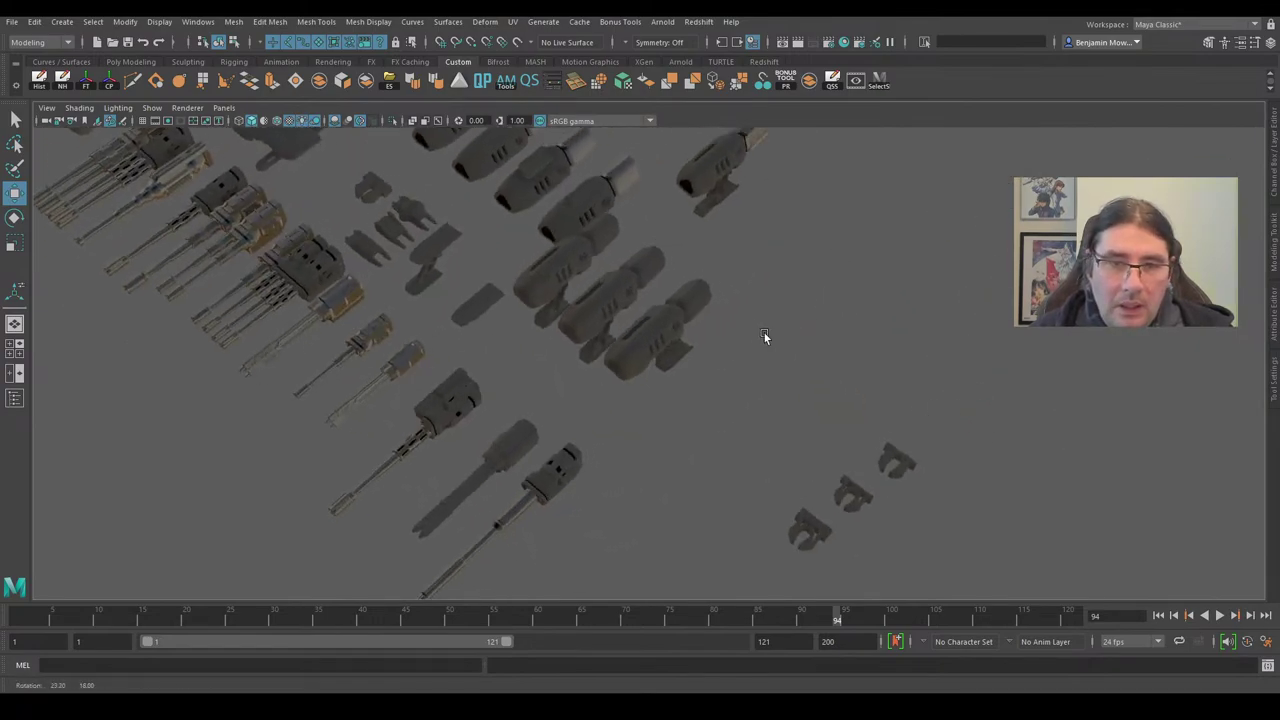
Return from the parts library to the assembled fleet and frame the fighters and shuttles from the front and above.
scroll(550, 518, "down", 8)
middle_click_drag(978, 208, 361, 412, "alt")
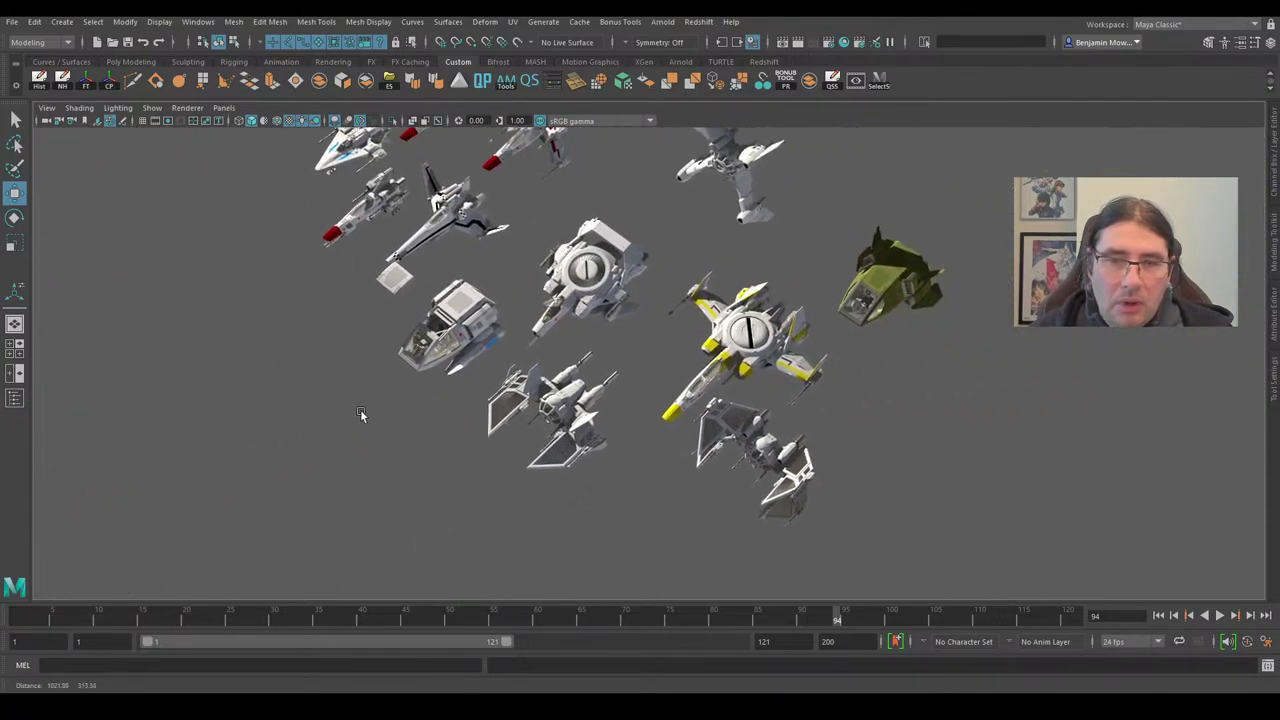
scroll(428, 396, "up", 2)
left_click_drag(428, 396, 470, 336, "alt")
mouse_move(603, 332)
left_mouse_down("alt")
mouse_move(584, 335)
mouse_move(648, 344)
mouse_move(610, 354)
left_mouse_up("alt")
middle_click_drag(532, 348, 760, 440, "alt")
right_click_drag(762, 443, 770, 428, "alt")
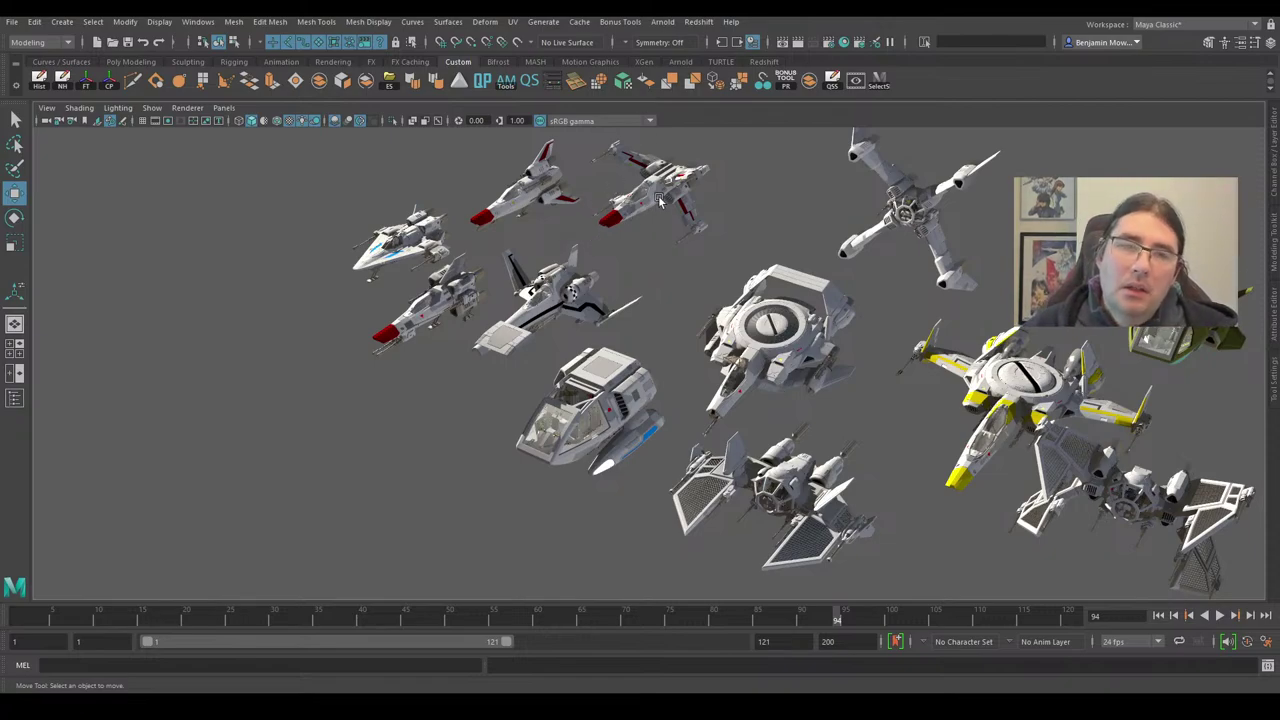
Examine the black-striped fighter's nose, belly-mounted cannons and landing gear from the front and below.
left_click_drag(851, 505, 868, 425, "alt")
middle_click_drag(868, 425, 925, 396, "alt")
right_click_drag(800, 395, 912, 355, "alt")
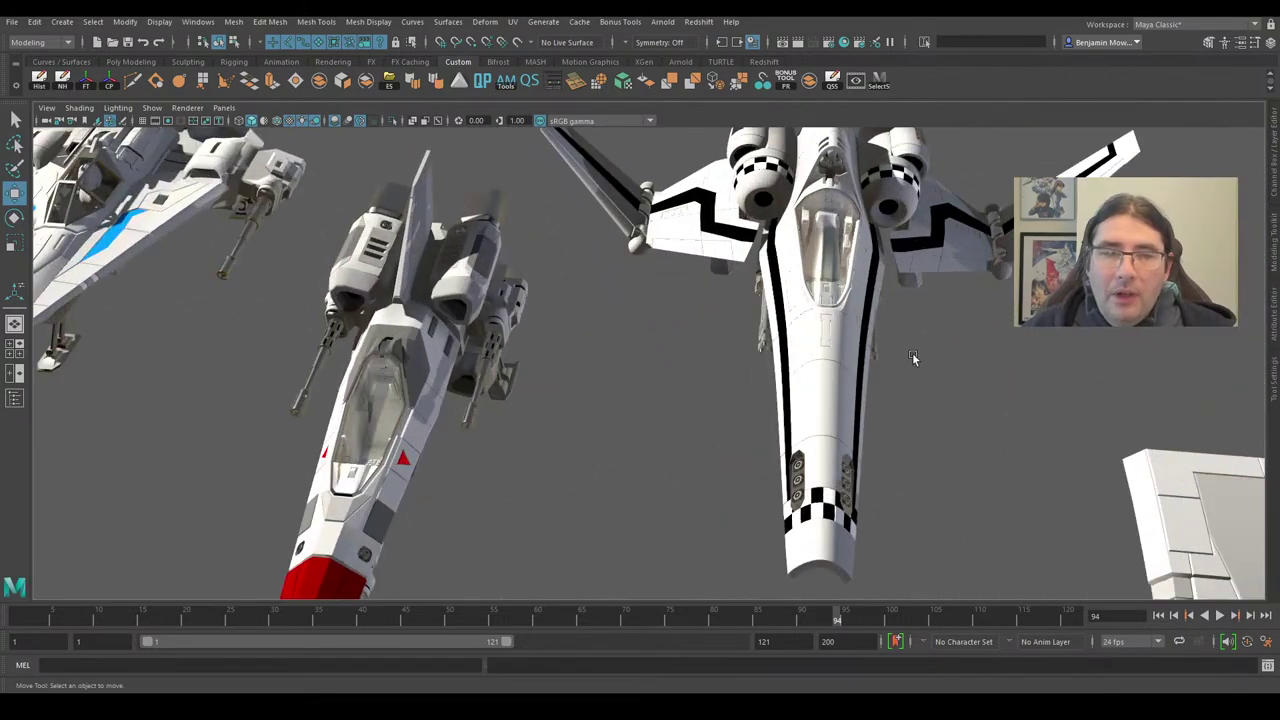
left_click_drag(912, 355, 838, 264, "alt")
middle_click_drag(1010, 311, 840, 337, "alt")
right_click_drag(840, 337, 841, 306, "alt")
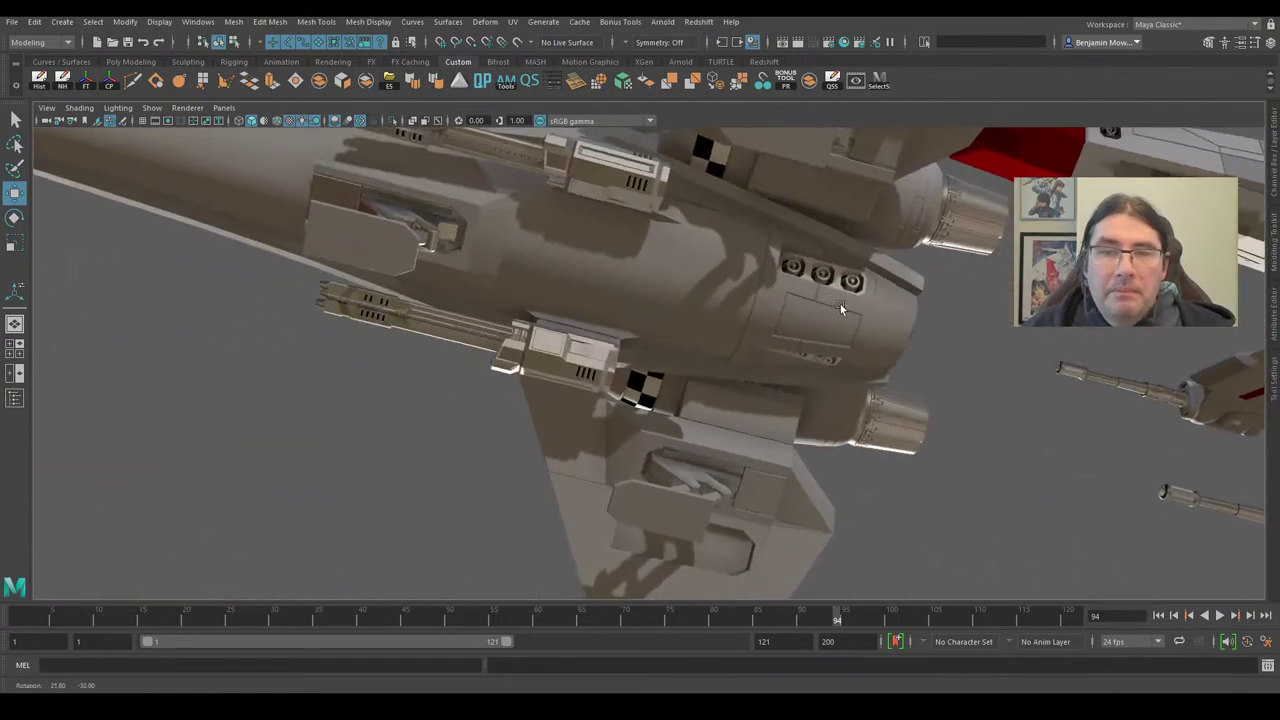
left_click_drag(841, 306, 683, 417, "alt")
middle_click_drag(683, 417, 665, 480, "alt")
right_click_drag(665, 480, 721, 447, "alt")
left_click_drag(721, 443, 690, 390, "alt")
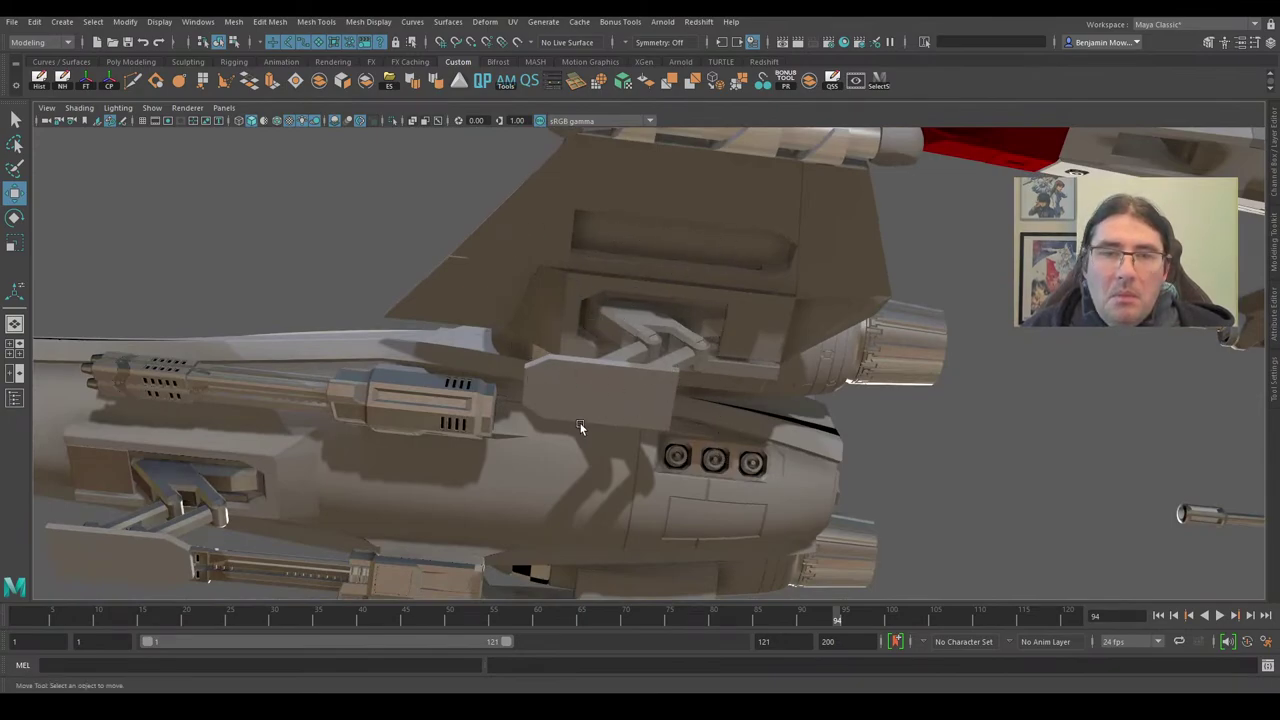
Leave the striped fighter's underside and frame the whole fleet from above.
mouse_move(661, 403)
left_mouse_down("alt")
mouse_move(694, 388)
mouse_move(623, 409)
mouse_move(895, 434)
mouse_move(616, 432)
mouse_move(759, 417)
mouse_move(838, 355)
mouse_move(757, 349)
mouse_move(738, 362)
mouse_move(780, 378)
mouse_move(732, 362)
mouse_move(637, 411)
mouse_move(684, 395)
mouse_move(650, 385)
left_mouse_up("alt")
middle_click_drag(900, 402, 702, 357, "alt")
left_click_drag(702, 357, 752, 339, "alt")
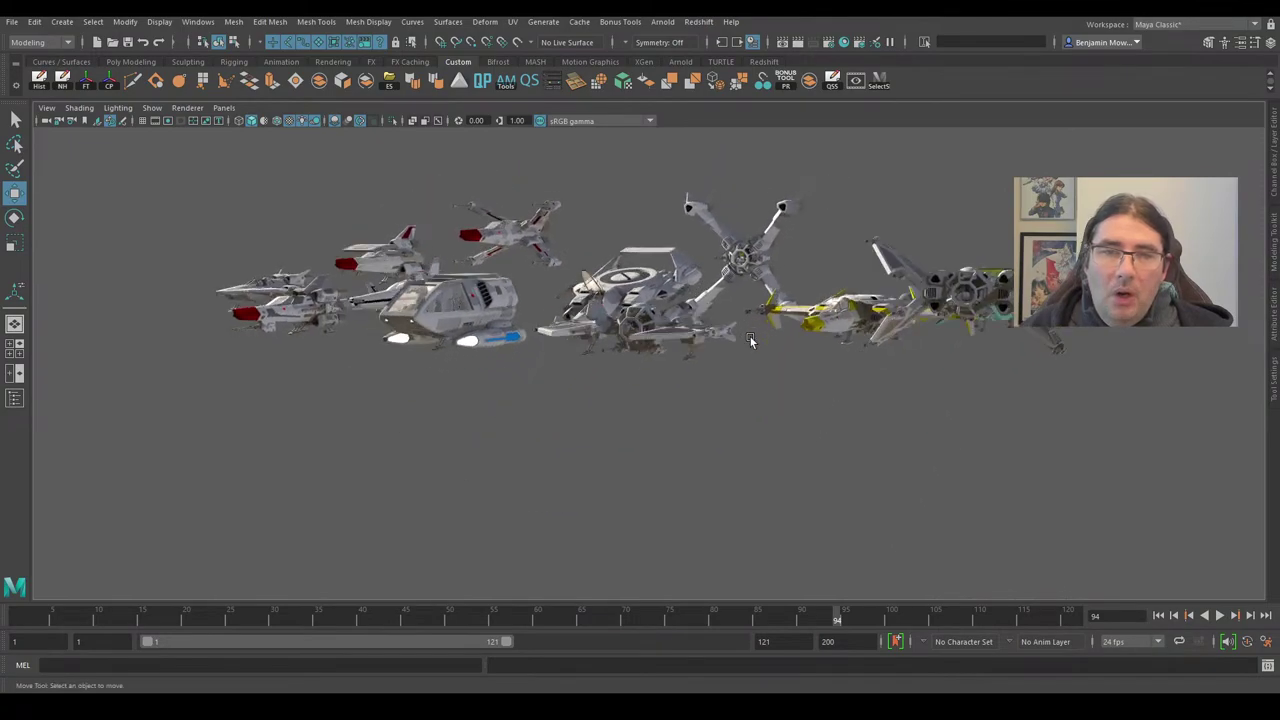
middle_click_drag(752, 339, 774, 402, "alt")
mouse_move(774, 402)
left_mouse_down("alt")
mouse_move(806, 426)
mouse_move(755, 403)
left_mouse_up("alt")
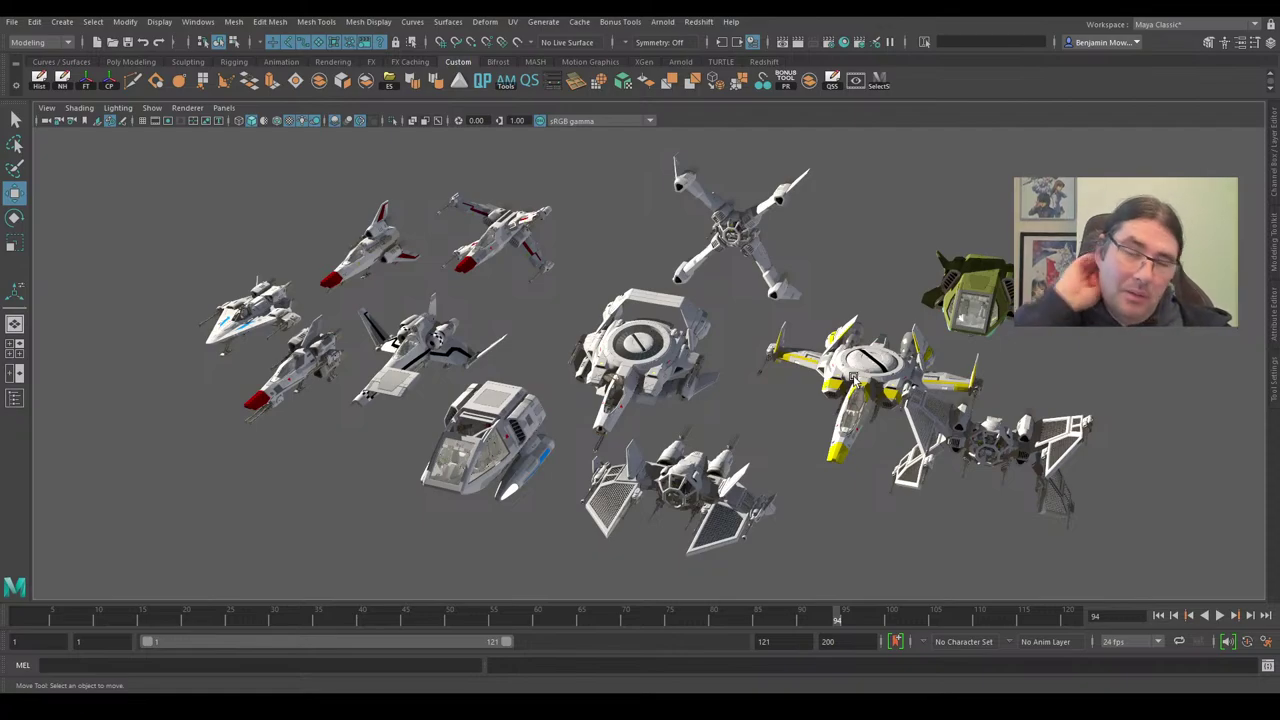
Examine the X-shaped four-winged fighter's engines from behind and select one of its wing modules.
left_click_drag(797, 283, 622, 268, "alt")
middle_click_drag(897, 282, 697, 286, "alt")
scroll(648, 320, "up", 5)
left_click_drag(646, 324, 466, 268, "alt")
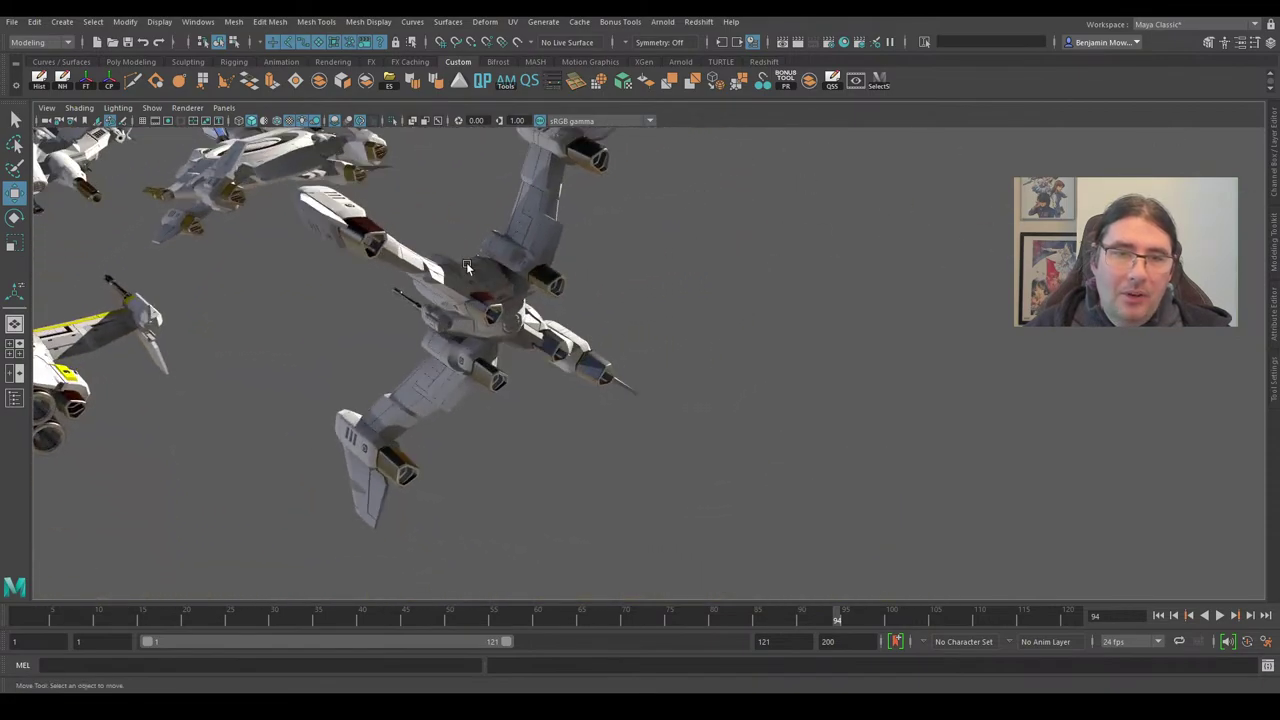
left_click(466, 268)
left_click_drag(660, 329, 635, 341, "alt")
scroll(556, 330, "up", 5)
key("q")
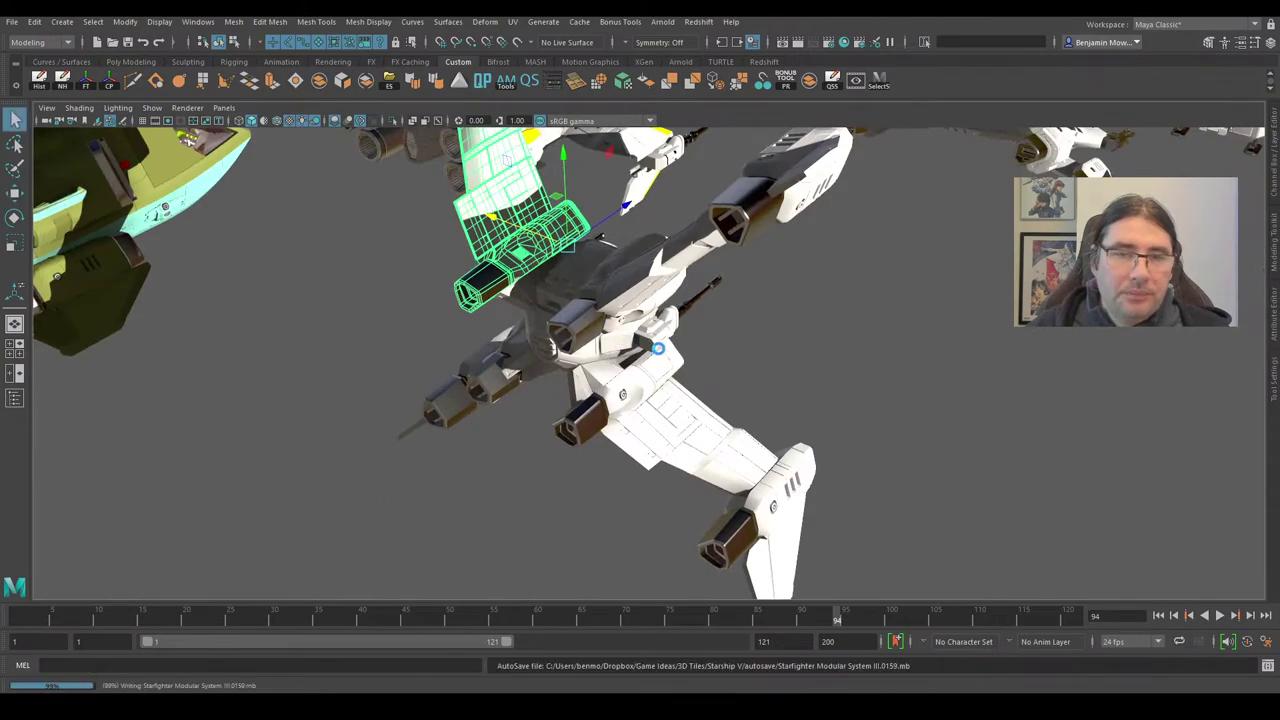
key("w")
scroll(660, 362, "up", 2)
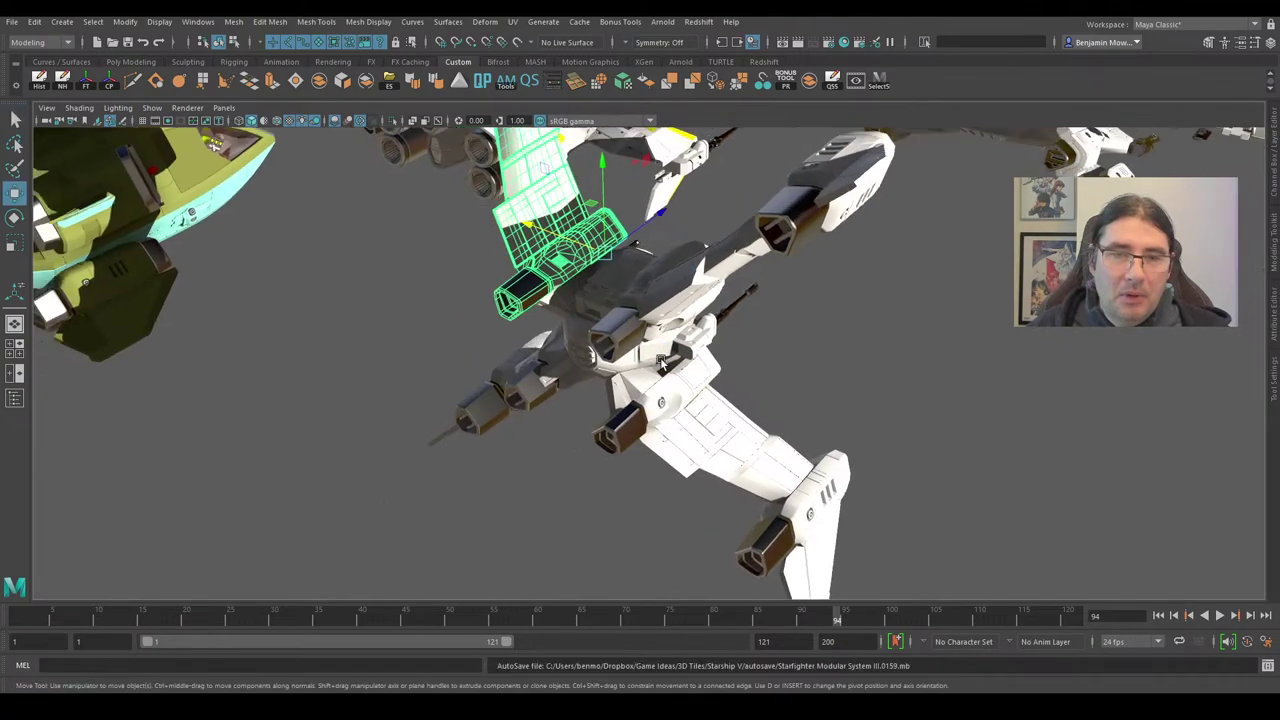
View the X-shaped fighter's wings from above and clear the wing selection.
left_click_drag(660, 362, 729, 340, "alt")
scroll(592, 386, "down", 4)
middle_click_drag(687, 321, 629, 498, "alt")
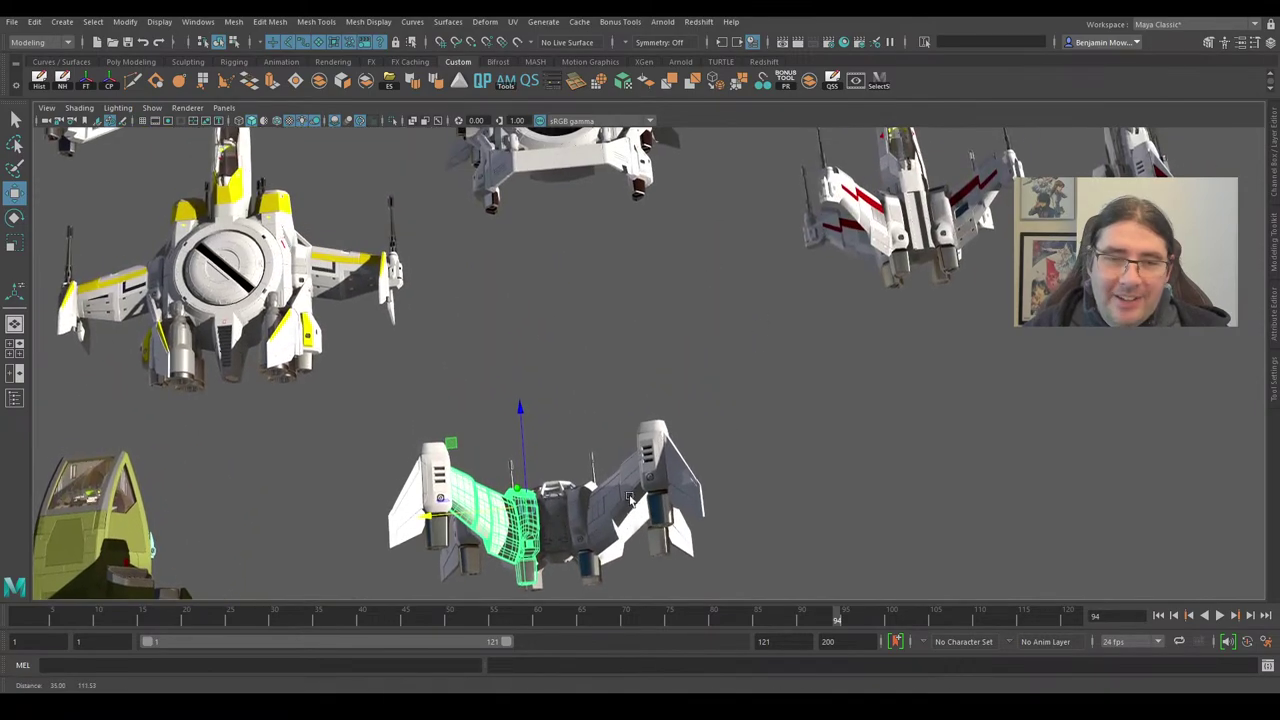
left_click(580, 305)
Examine the X-shaped fighter's cockpit, slatted intakes and side cannons from the front and side.
left_click_drag(657, 404, 685, 343, "alt")
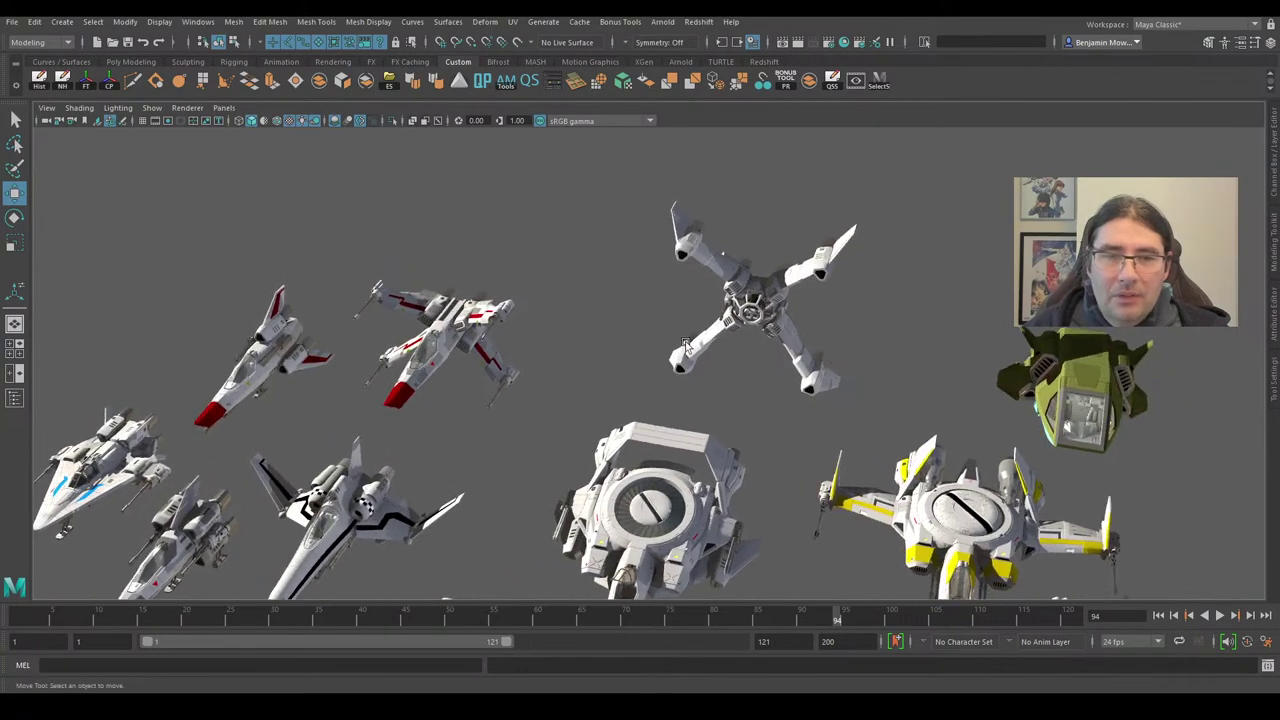
scroll(950, 298, "up", 5)
middle_click_drag(788, 353, 658, 415, "alt")
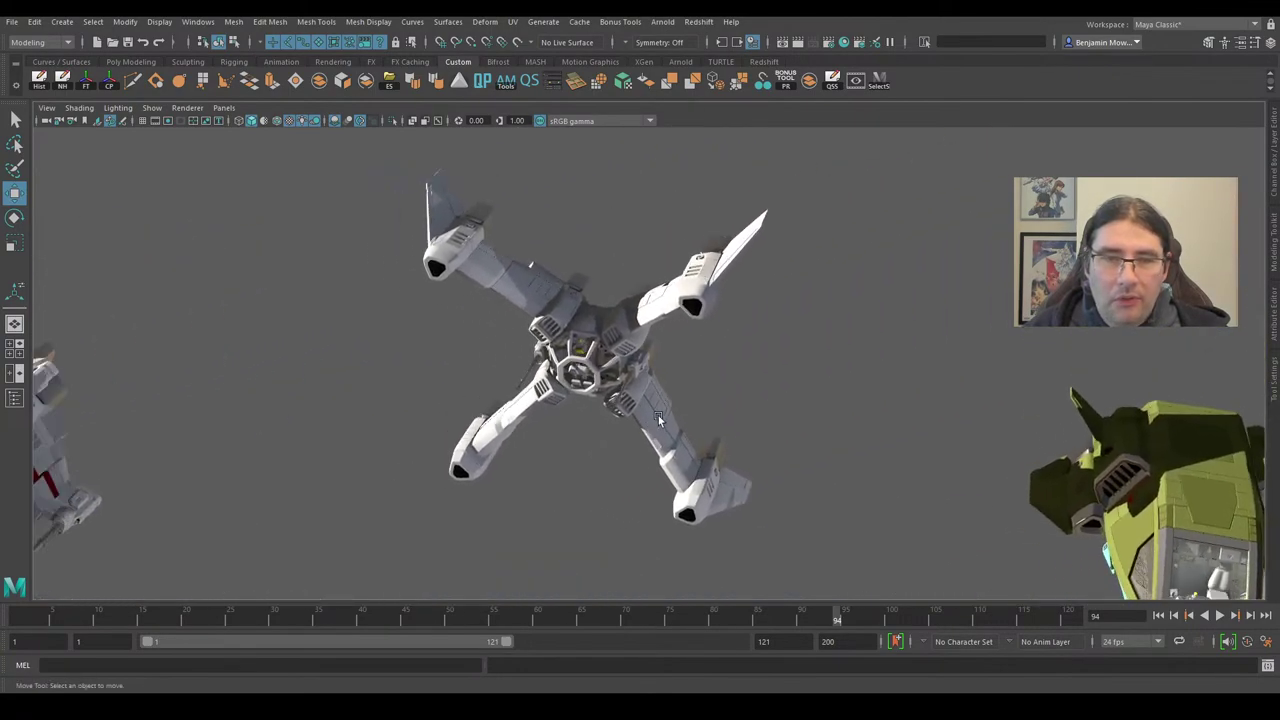
left_click_drag(658, 415, 648, 265, "alt")
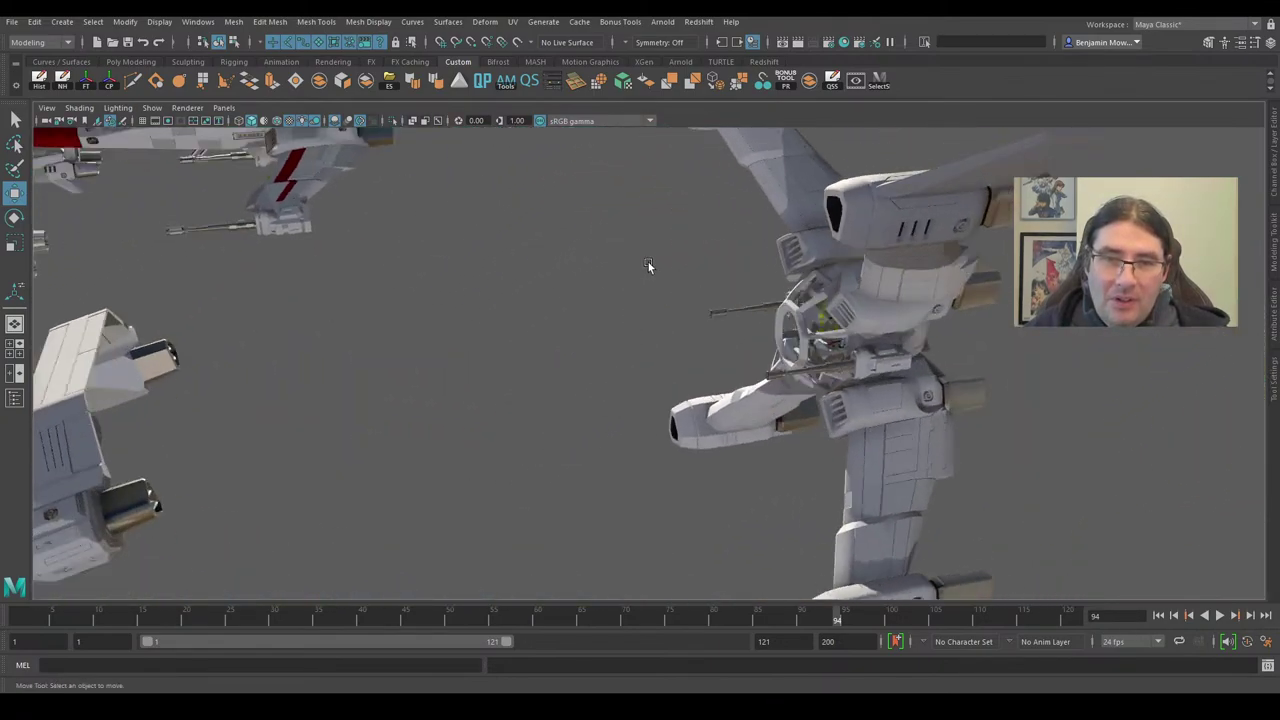
left_click_drag(985, 372, 349, 337, "alt")
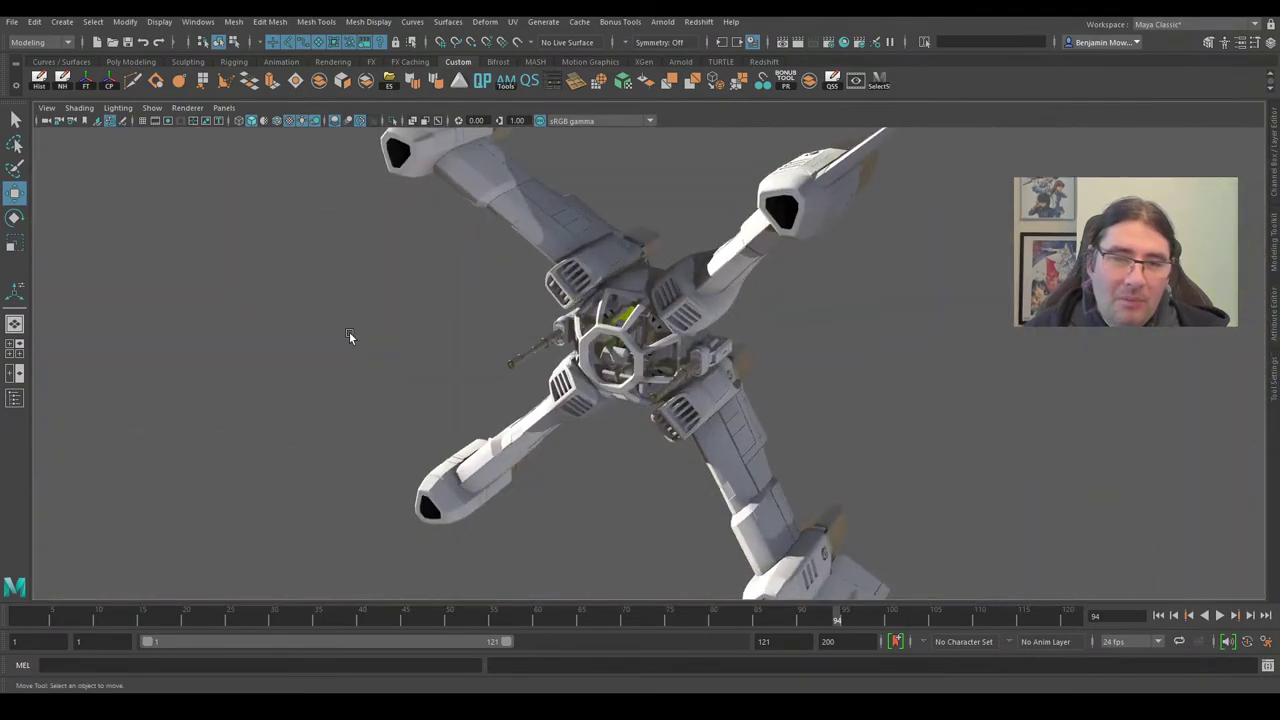
scroll(672, 268, "up", 5)
left_click_drag(830, 309, 795, 317, "alt")
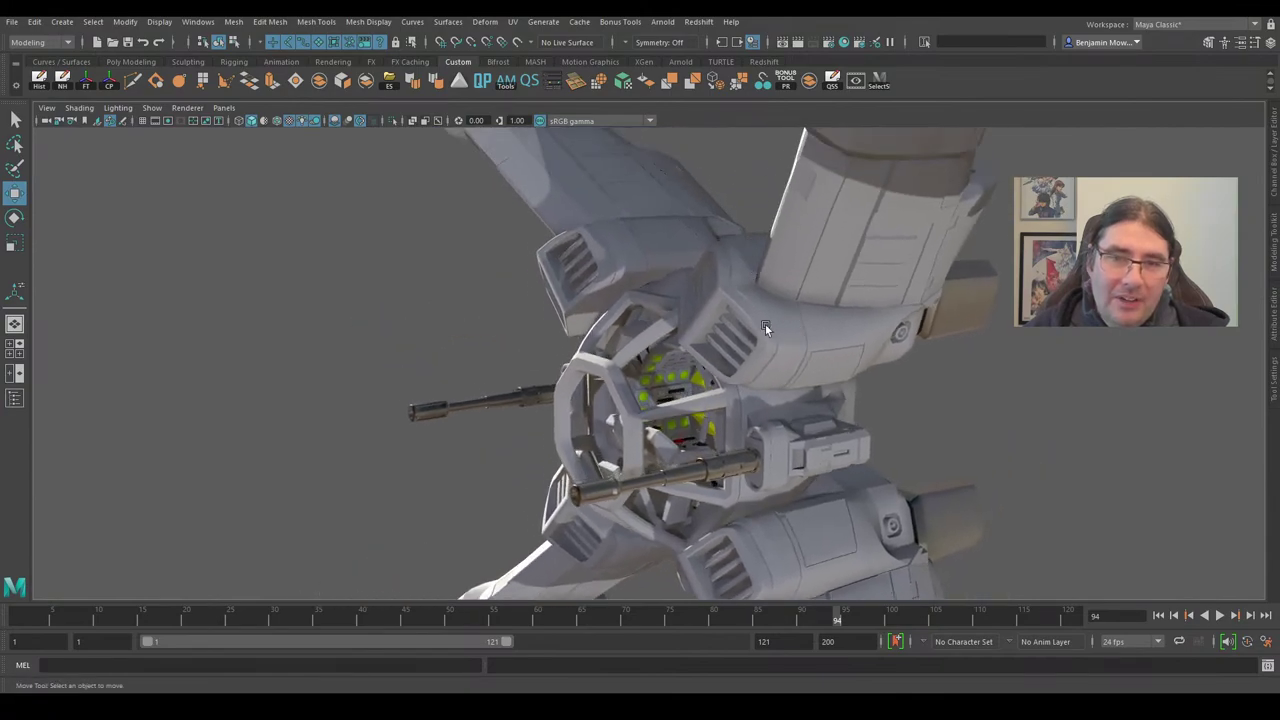
Pull back from the X-shaped fighter and center the complete fleet in an overview.
scroll(775, 369, "down", 5)
left_click_drag(832, 436, 930, 318, "alt")
scroll(931, 320, "down", 5)
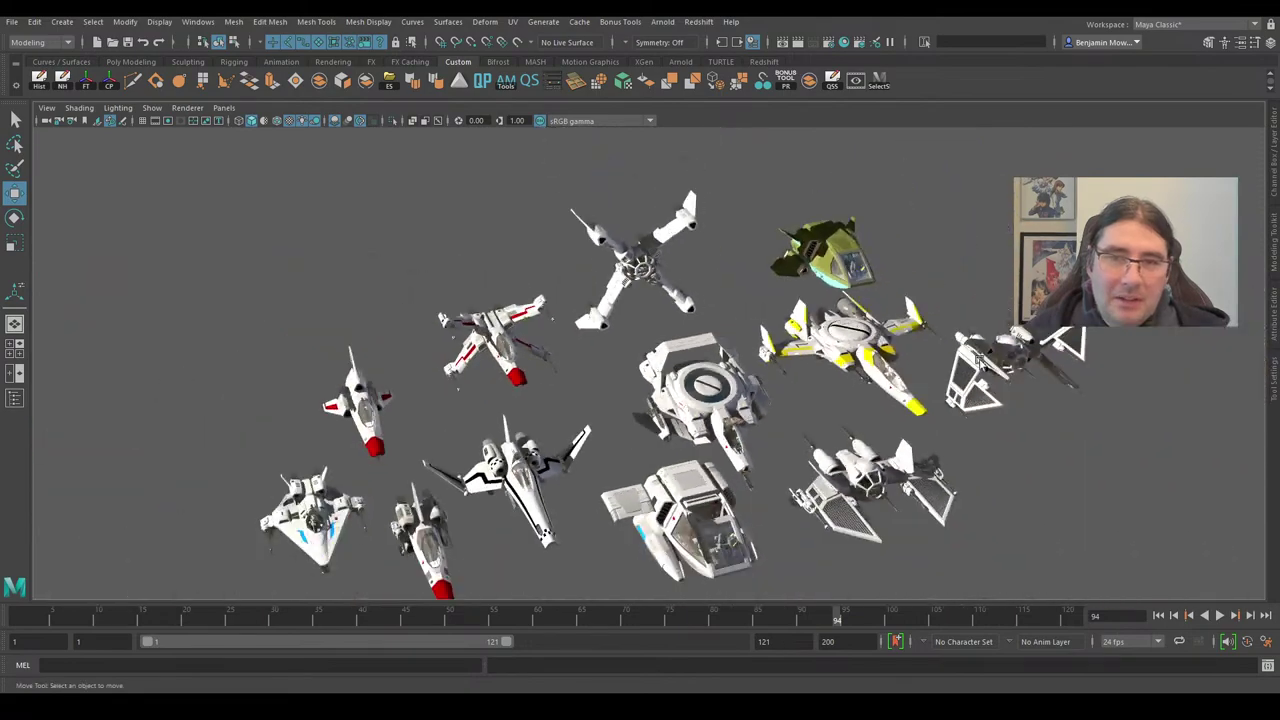
middle_click_drag(940, 500, 892, 368, "alt")
left_click_drag(920, 400, 851, 422, "alt")
middle_click_drag(851, 422, 869, 512, "alt")
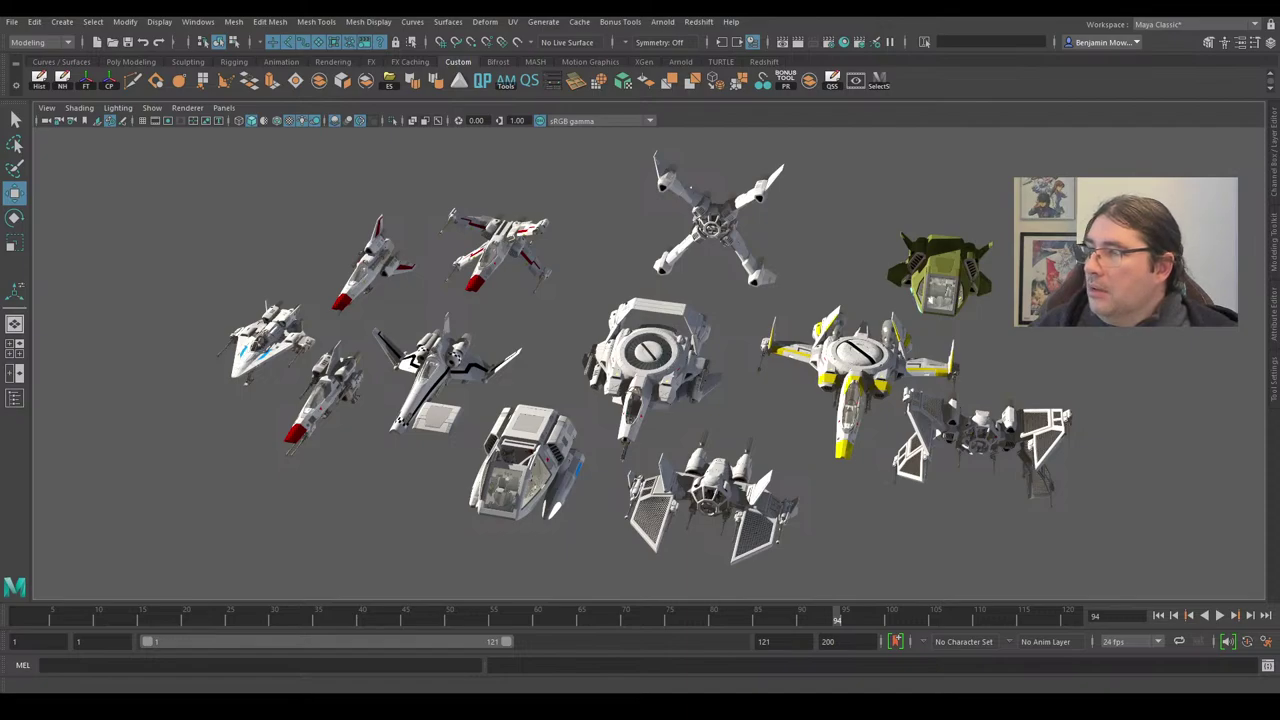
Switch to the browser showing 2nd Dynasty's MyMiniFactory Tribe page and review its description, welcome pack and monthly releases.
left_click_drag(1279, 112, 608, 34)
double_click(607, 33)
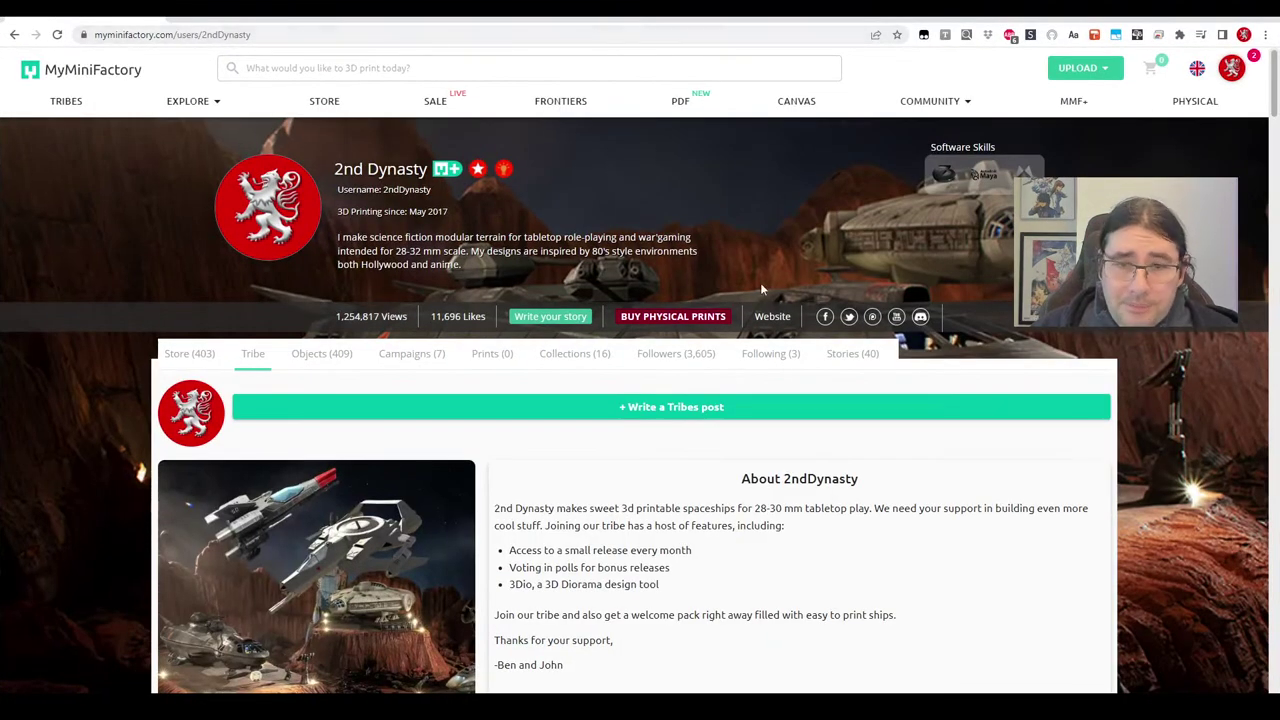
scroll(608, 318, "down", 3)
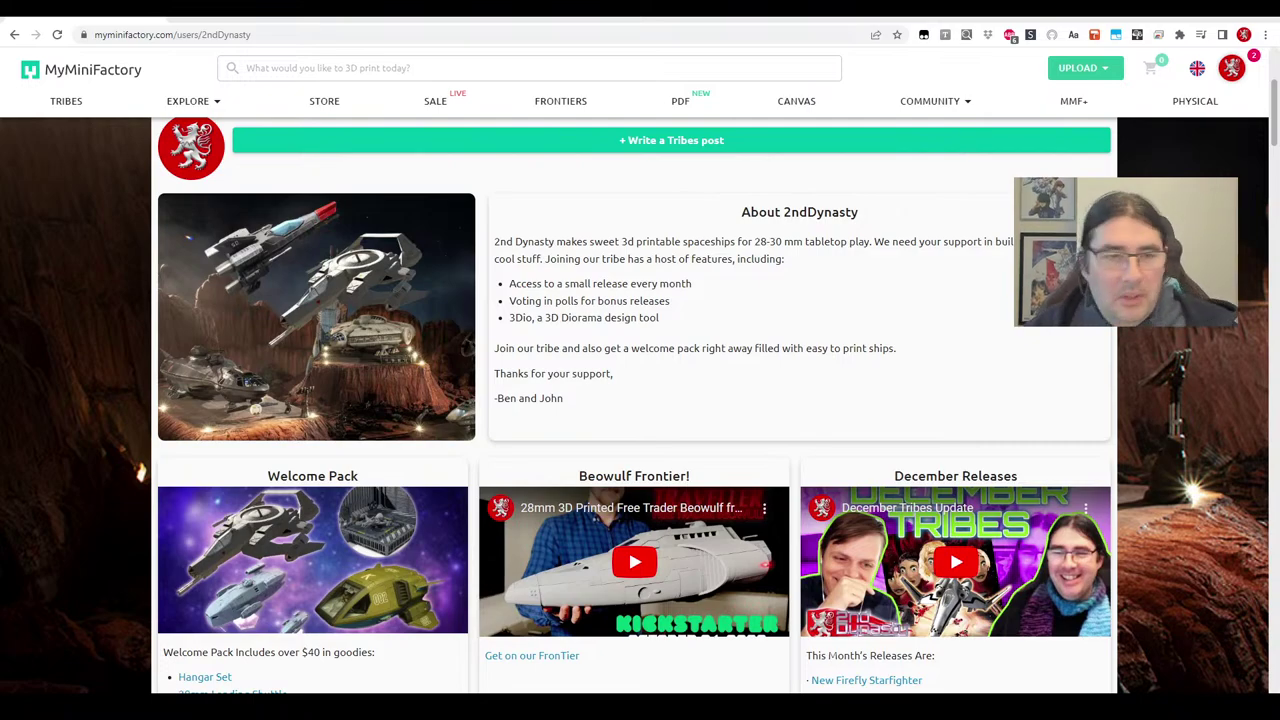
scroll(595, 374, "down", 3)
scroll(695, 395, "down", 2)
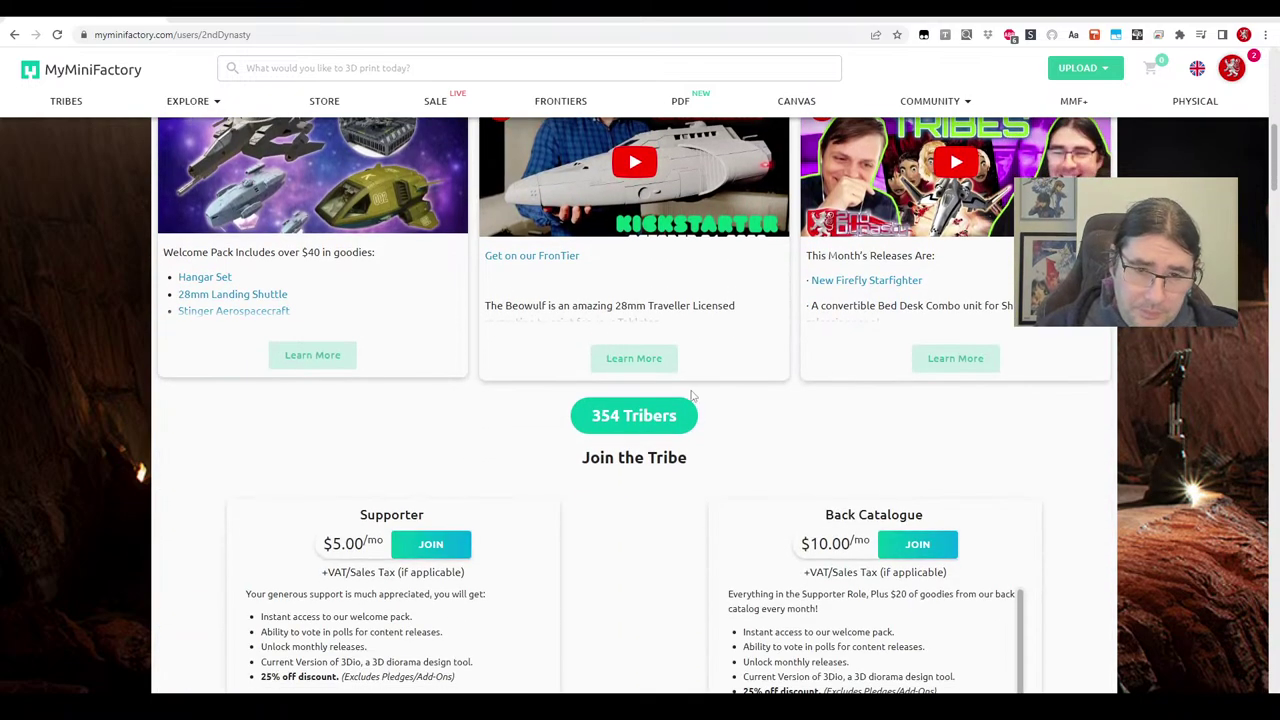
Review the Supporter and Back Catalogue membership tiers and return to the start of the Tribe page.
scroll(695, 395, "up", 5)
scroll(672, 396, "down", 3)
scroll(672, 397, "down", 1)
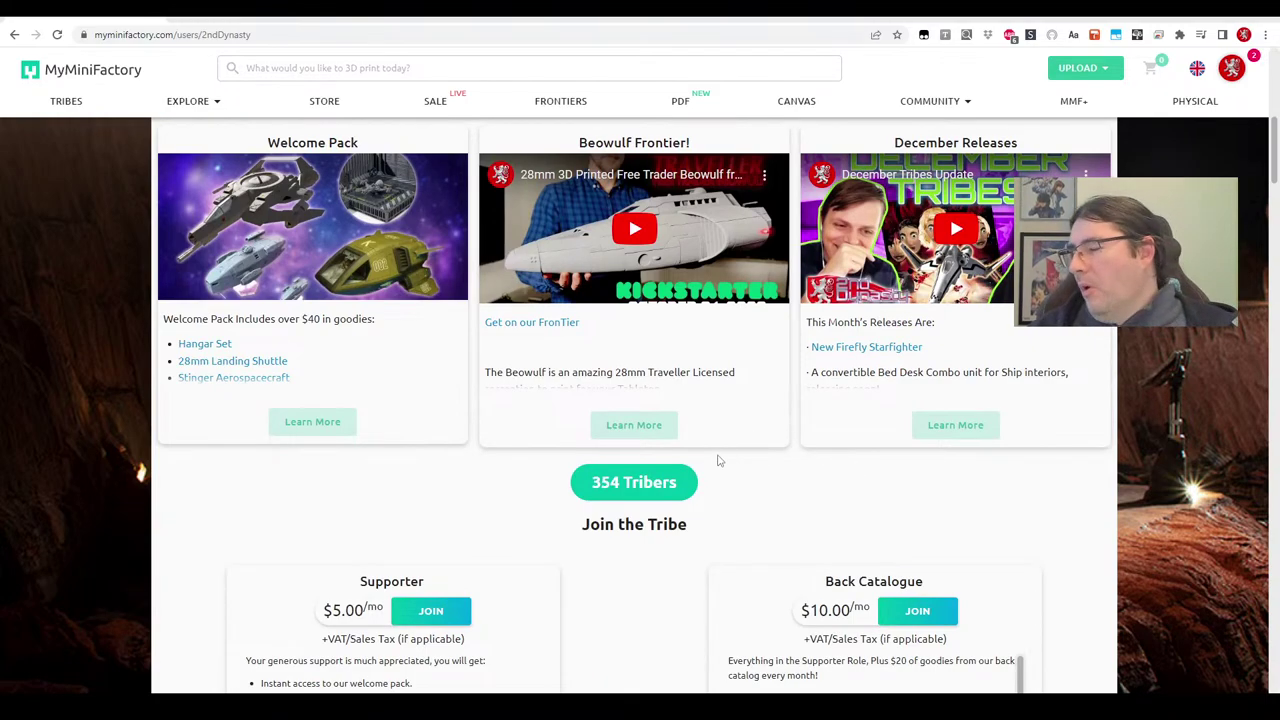
scroll(640, 468, "down", 2)
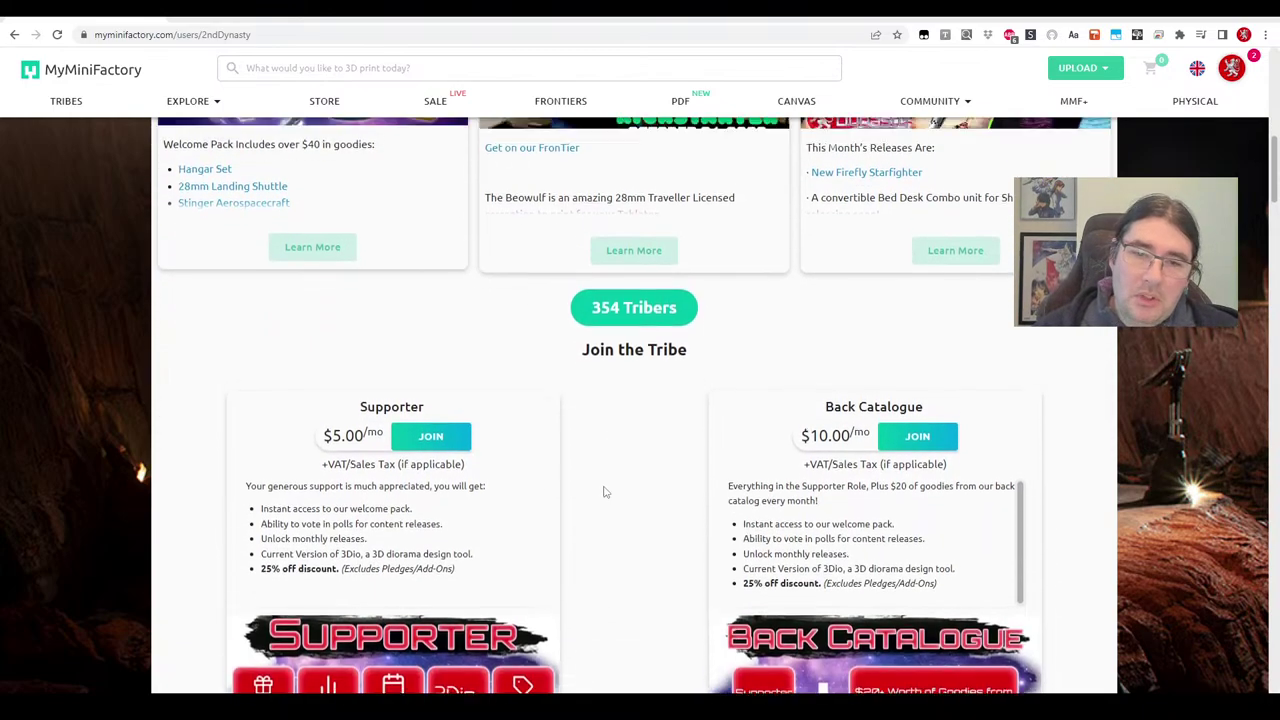
scroll(604, 495, "up", 6)
scroll(600, 509, "up", 2)
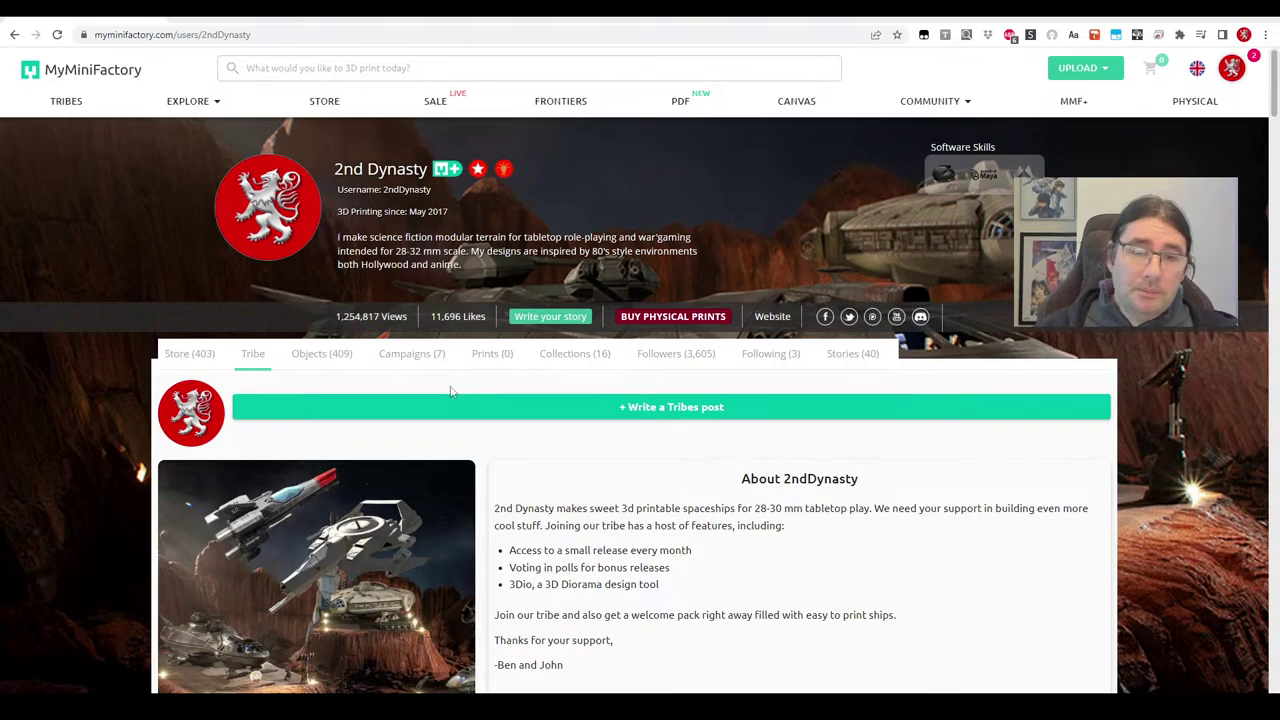
Browse down the Tribe page past the December update and open the January Starfighter Poll post.
scroll(840, 431, "down", 9)
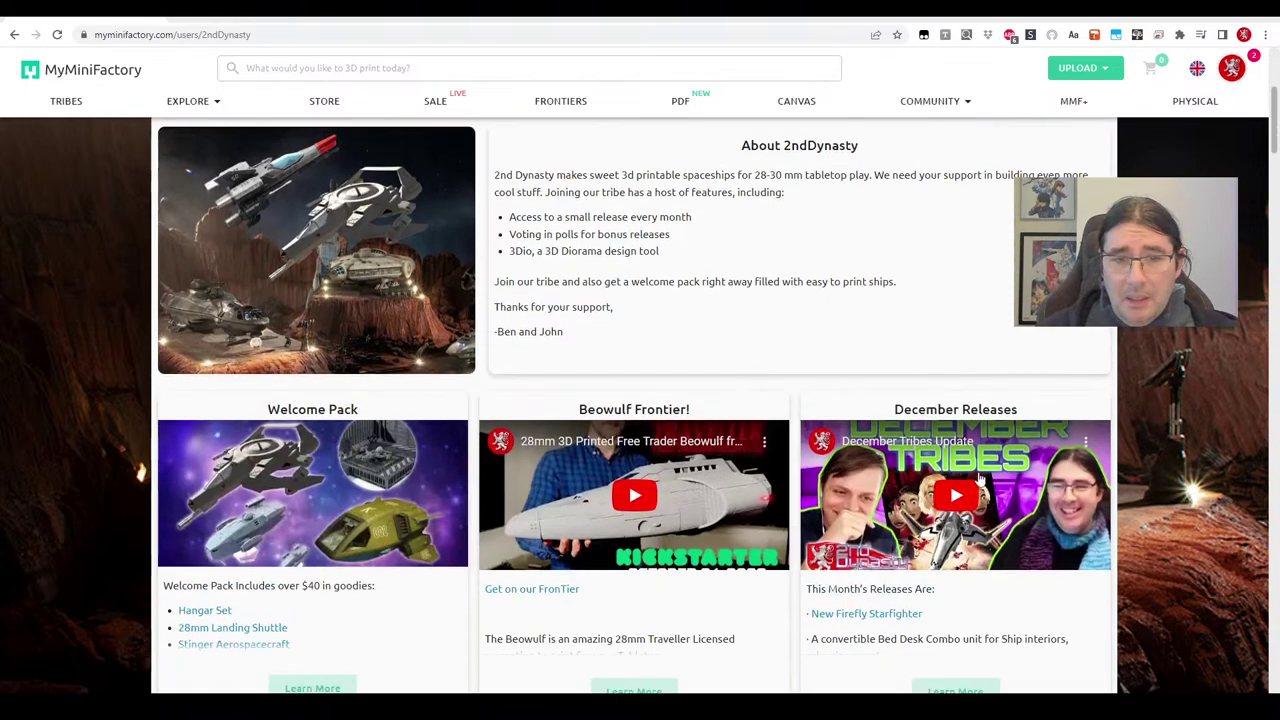
scroll(713, 453, "down", 5)
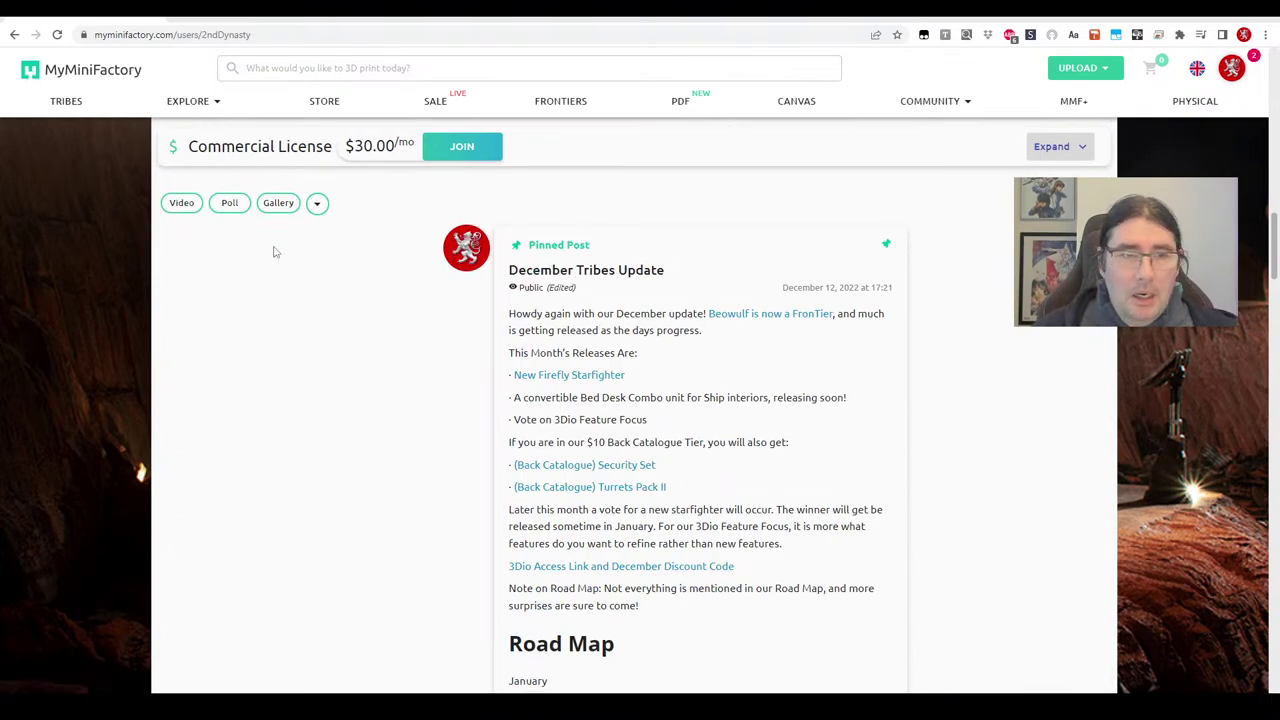
scroll(306, 355, "down", 1)
scroll(306, 355, "down", 12)
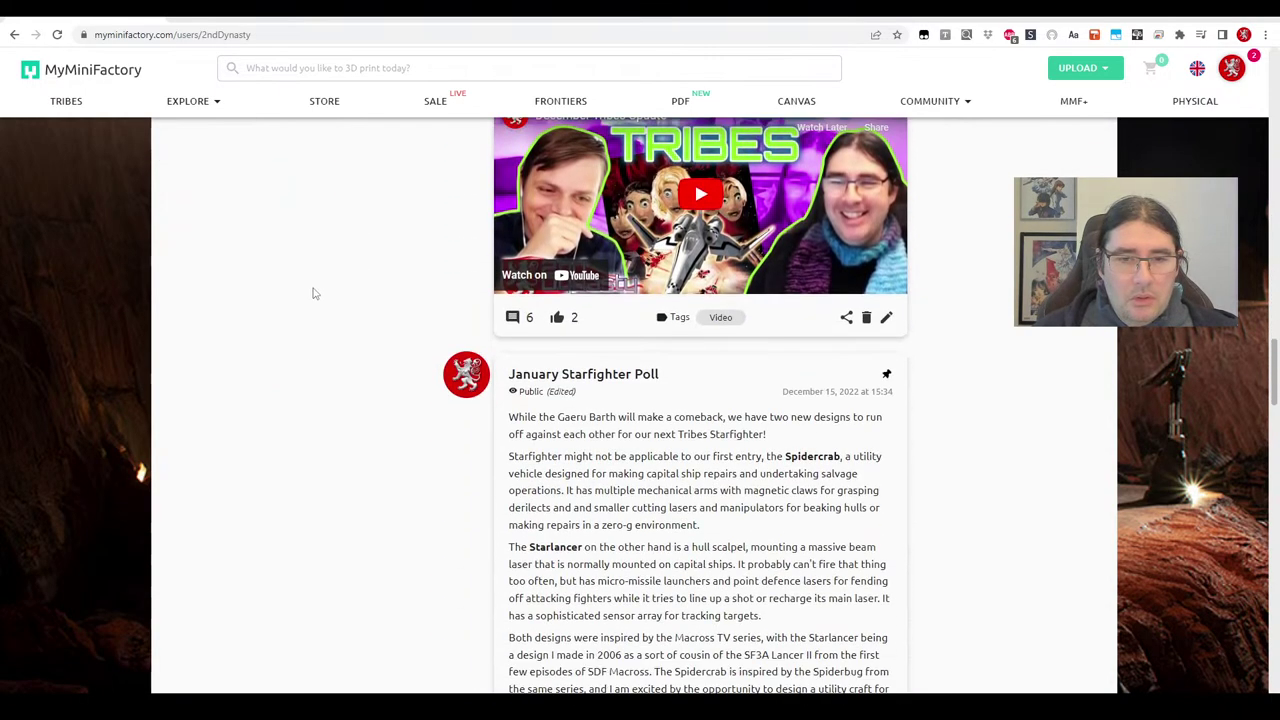
left_click(639, 243)
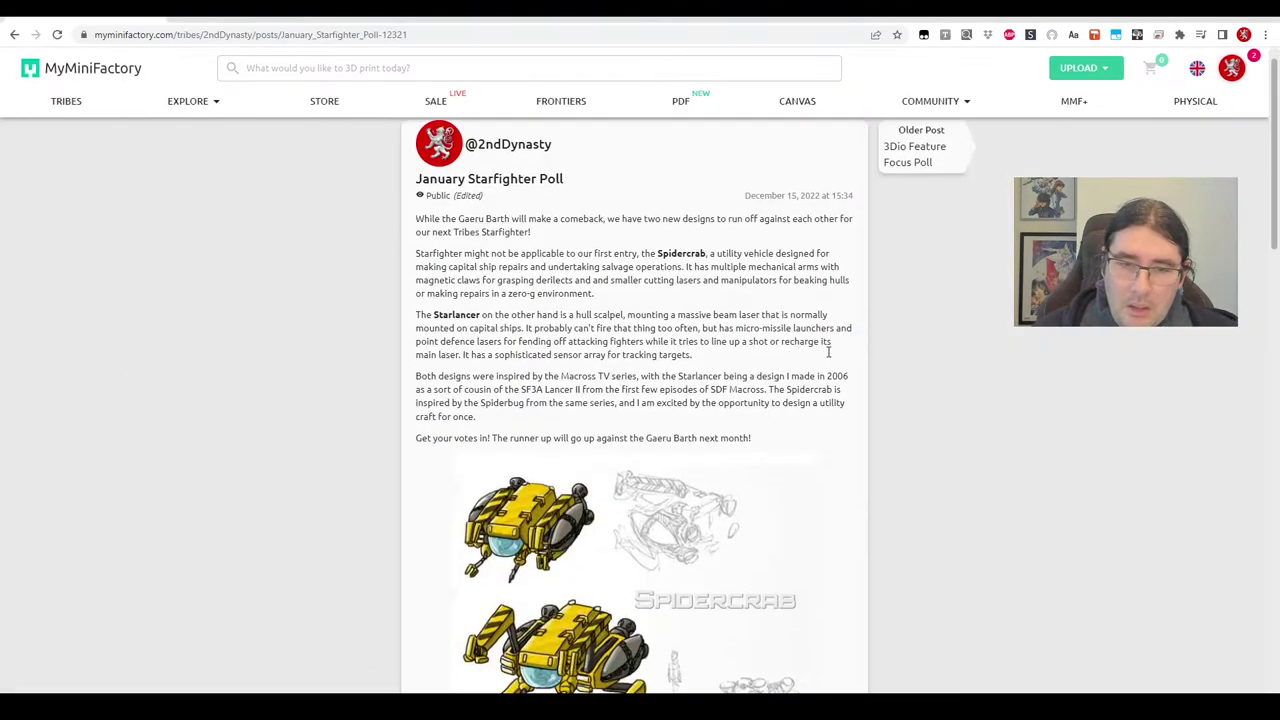
Review the January Starfighter Poll's description, Spidercrab concept art and voting options for the next project.
scroll(963, 316, "down", 2)
scroll(963, 316, "down", 1)
scroll(840, 420, "down", 2)
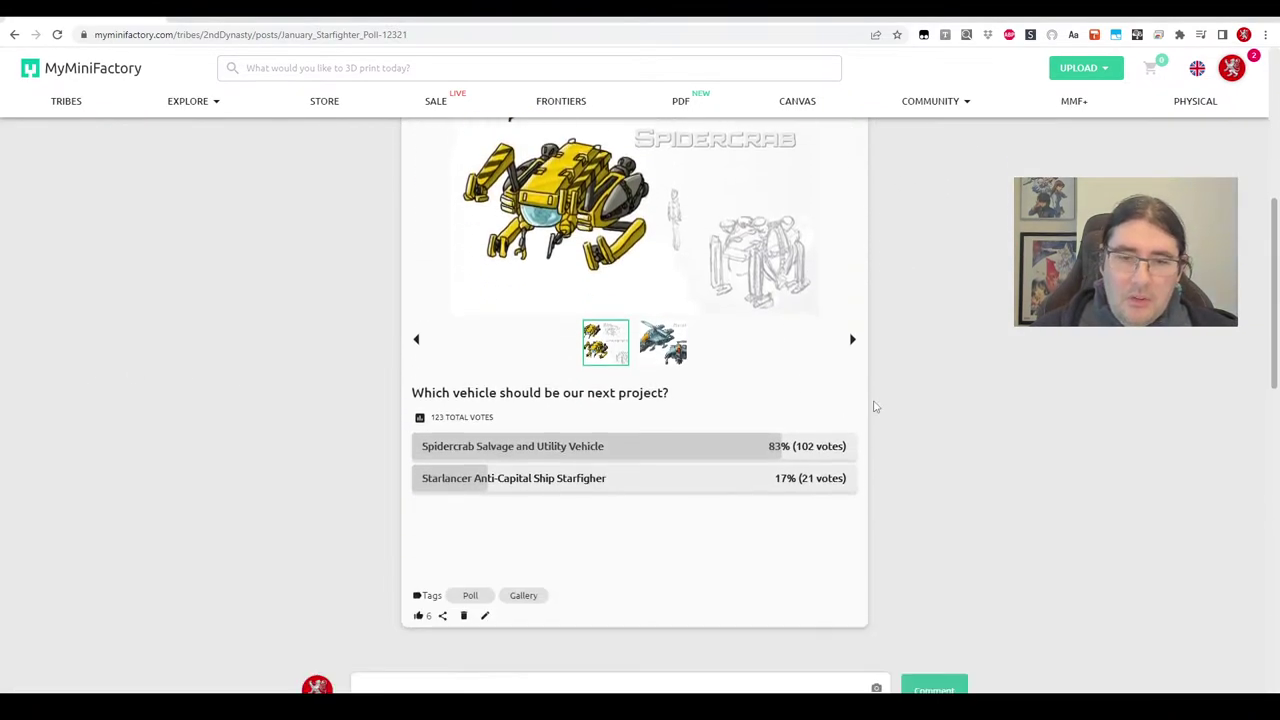
scroll(849, 380, "up", 2)
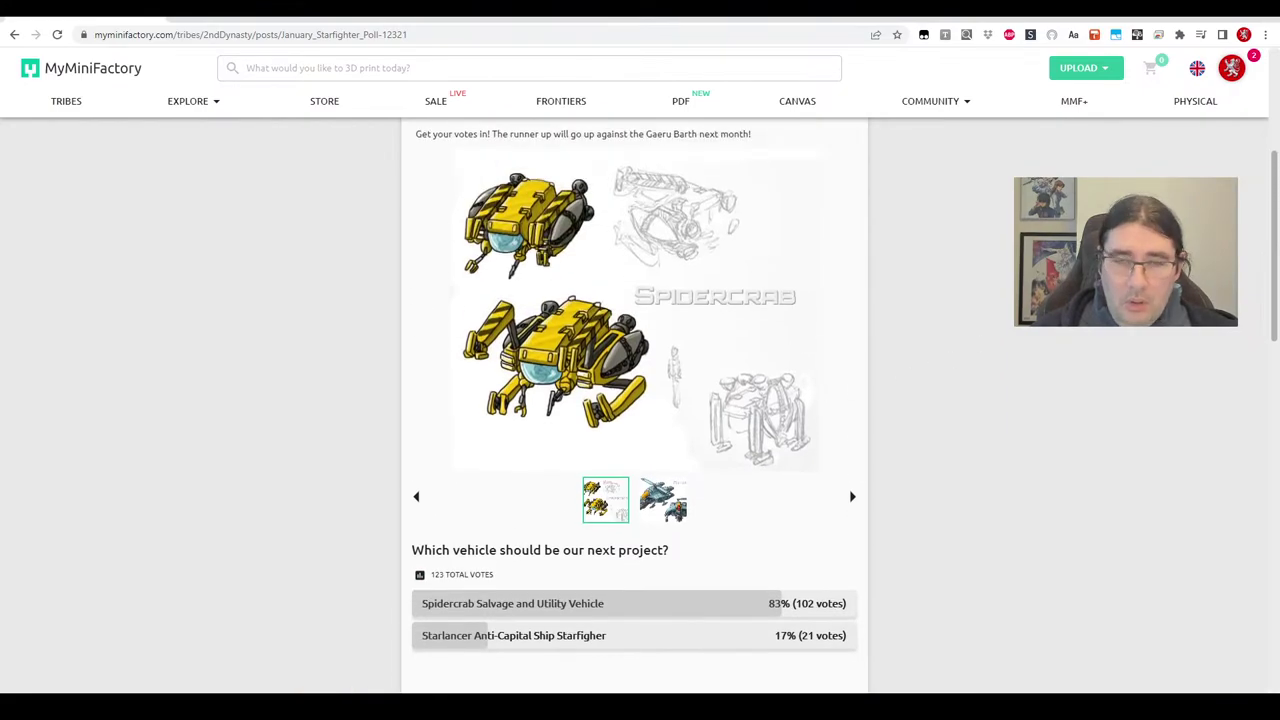
left_click(451, 33)
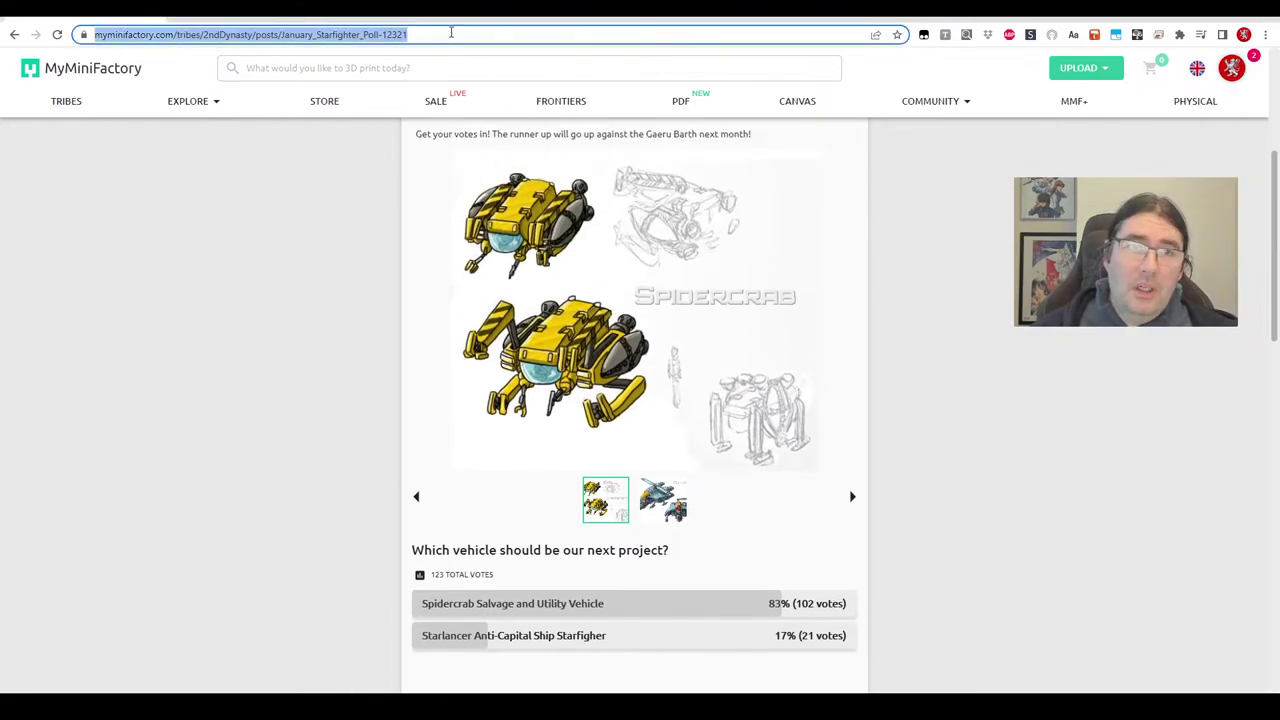
key("alt+Tab")
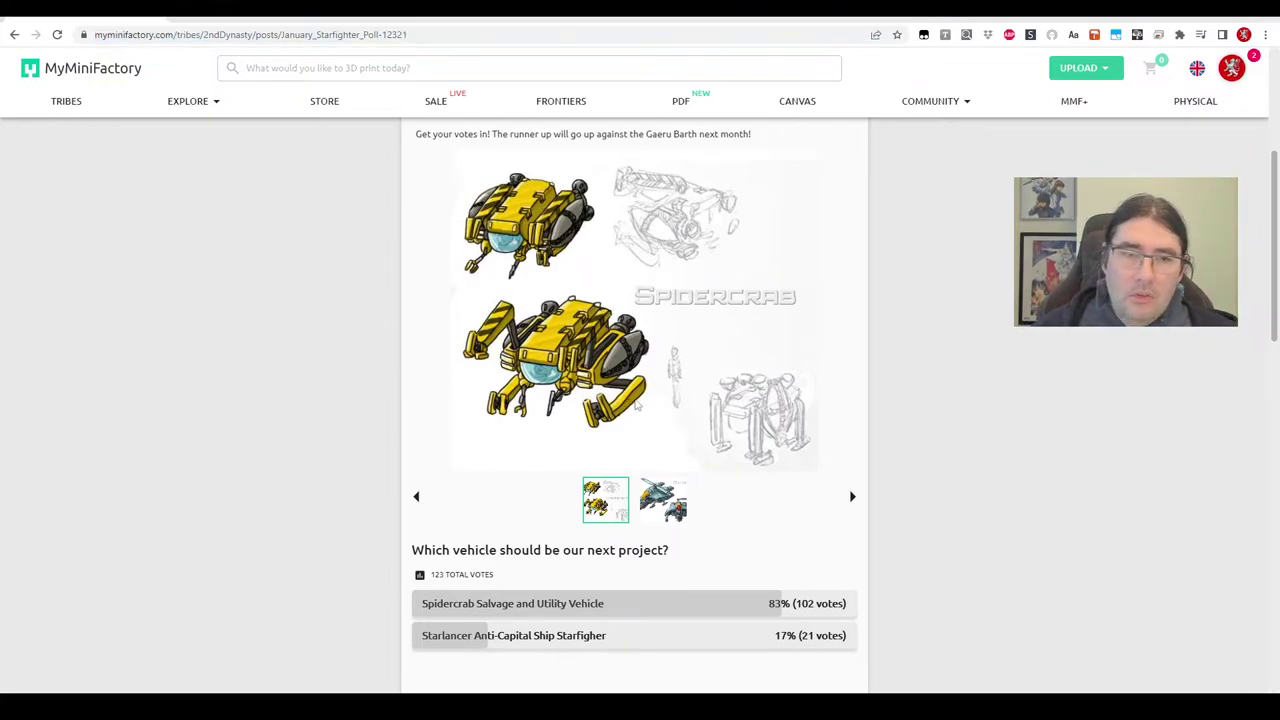
scroll(780, 410, "up", 2)
scroll(733, 422, "down", 1)
scroll(733, 422, "down", 1)
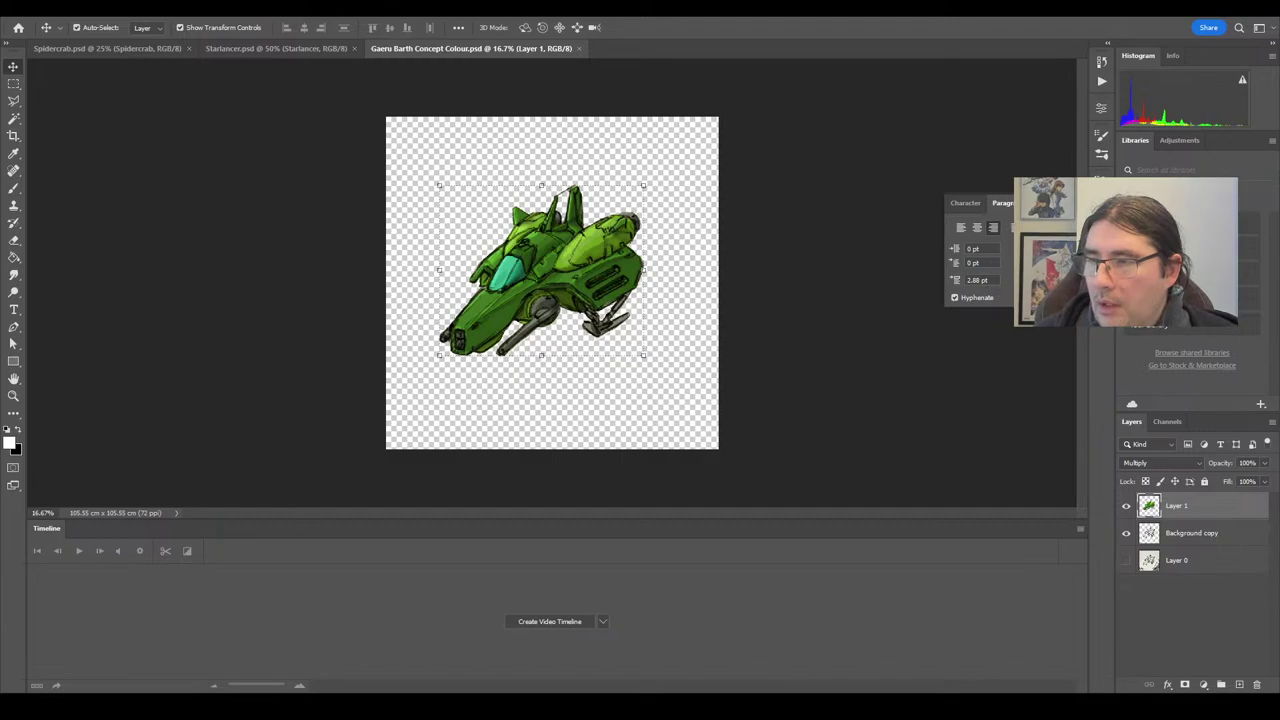
Switch to the Maya fleet scene, isolate the white fighter with black stripes and inspect it from its side.
left_click_drag(480, 20, 690, 62)
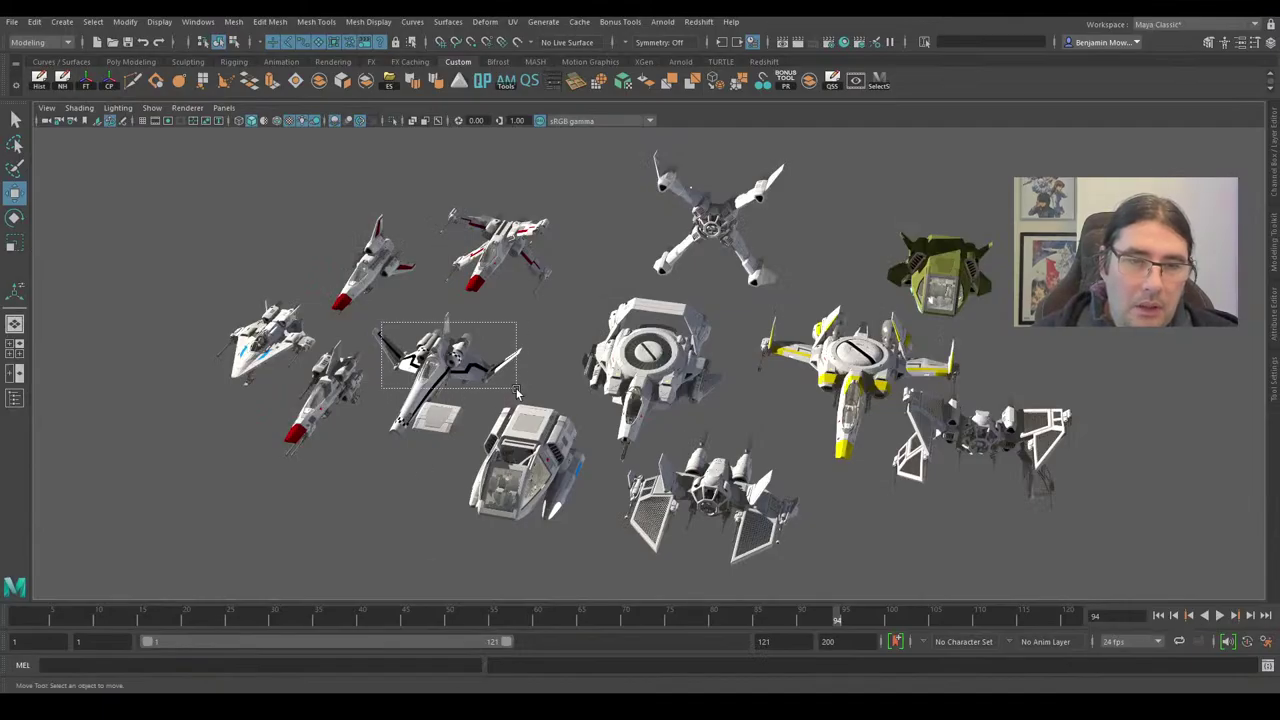
left_click(522, 385)
key("ctrl+1")
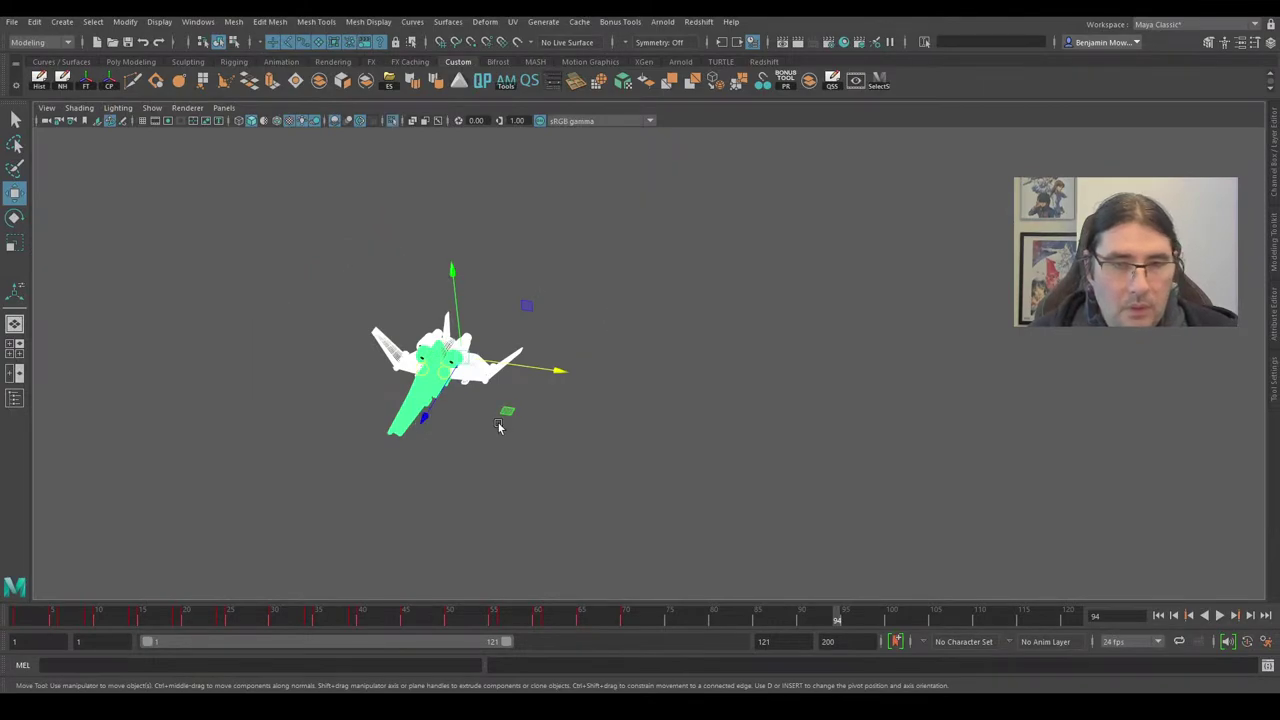
left_click(489, 441)
scroll(488, 438, "up", 6)
middle_click_drag(472, 418, 843, 391, "alt")
left_click_drag(843, 391, 806, 405, "alt")
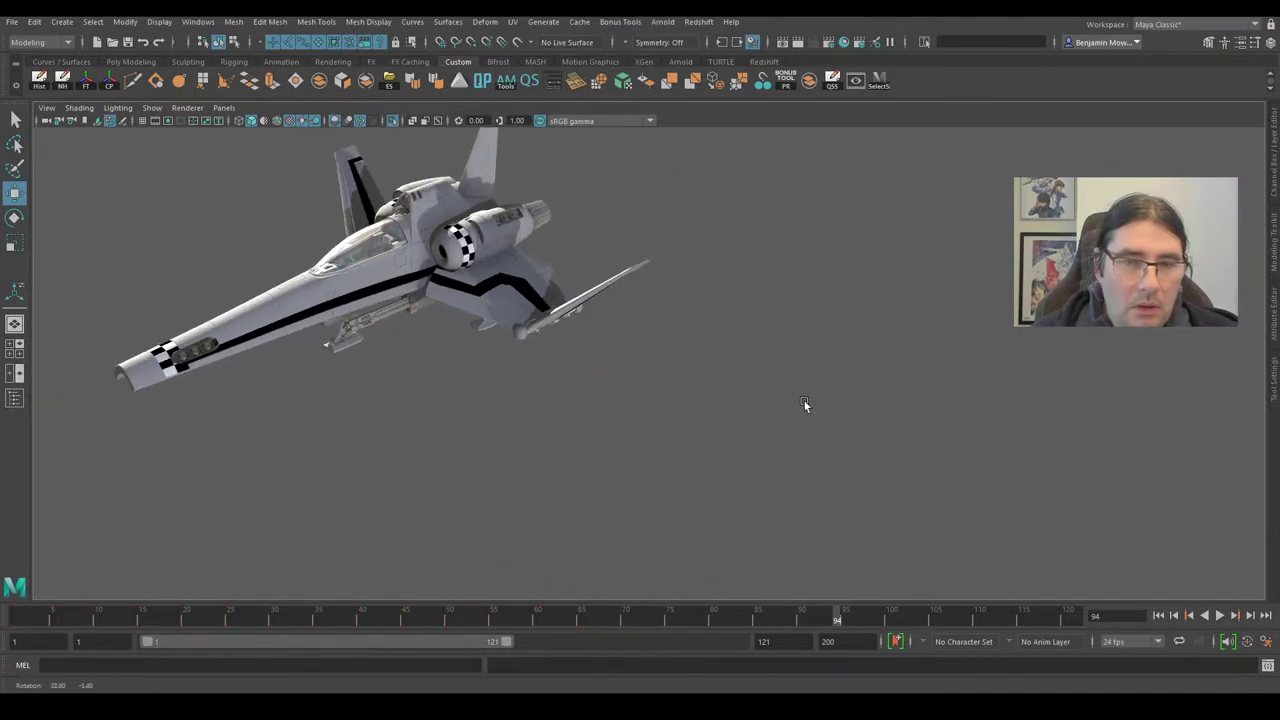
middle_click_drag(780, 406, 938, 477, "alt")
left_click_drag(937, 479, 882, 474, "alt")
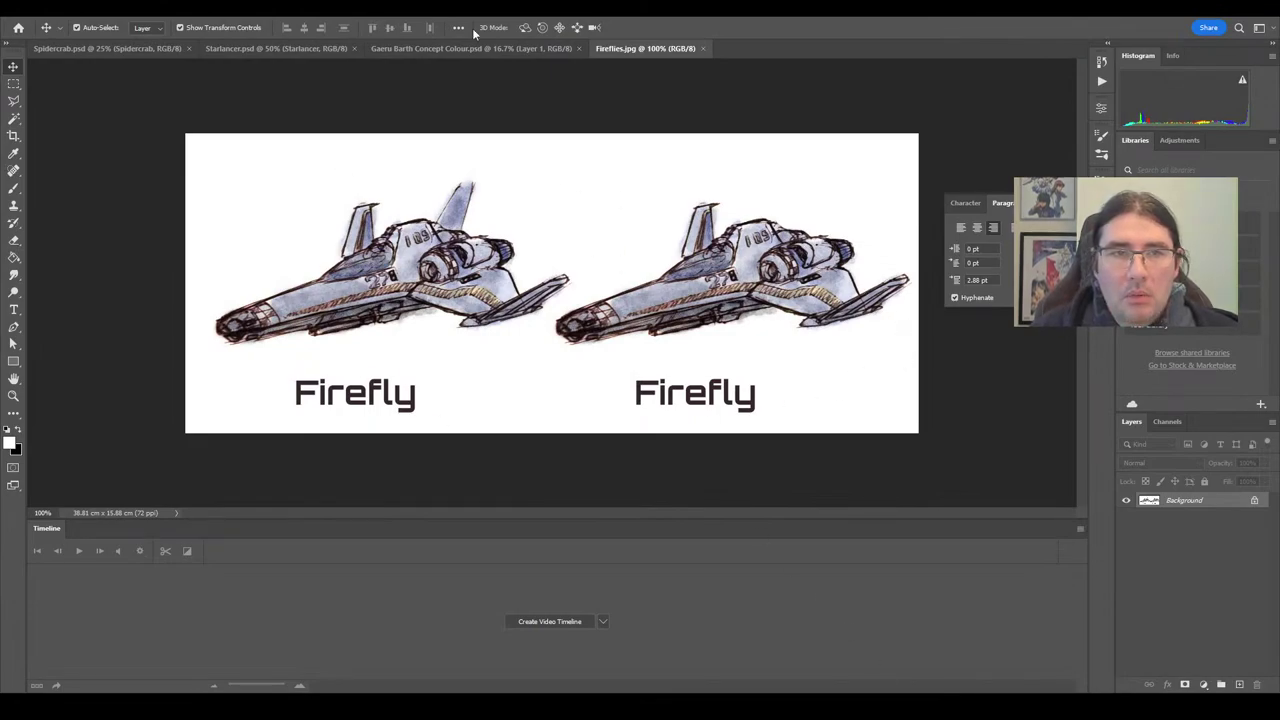
Show the Gaeru Barth concept drawing in Photoshop and enlarge the green fighter to 33.3%.
left_click(437, 46)
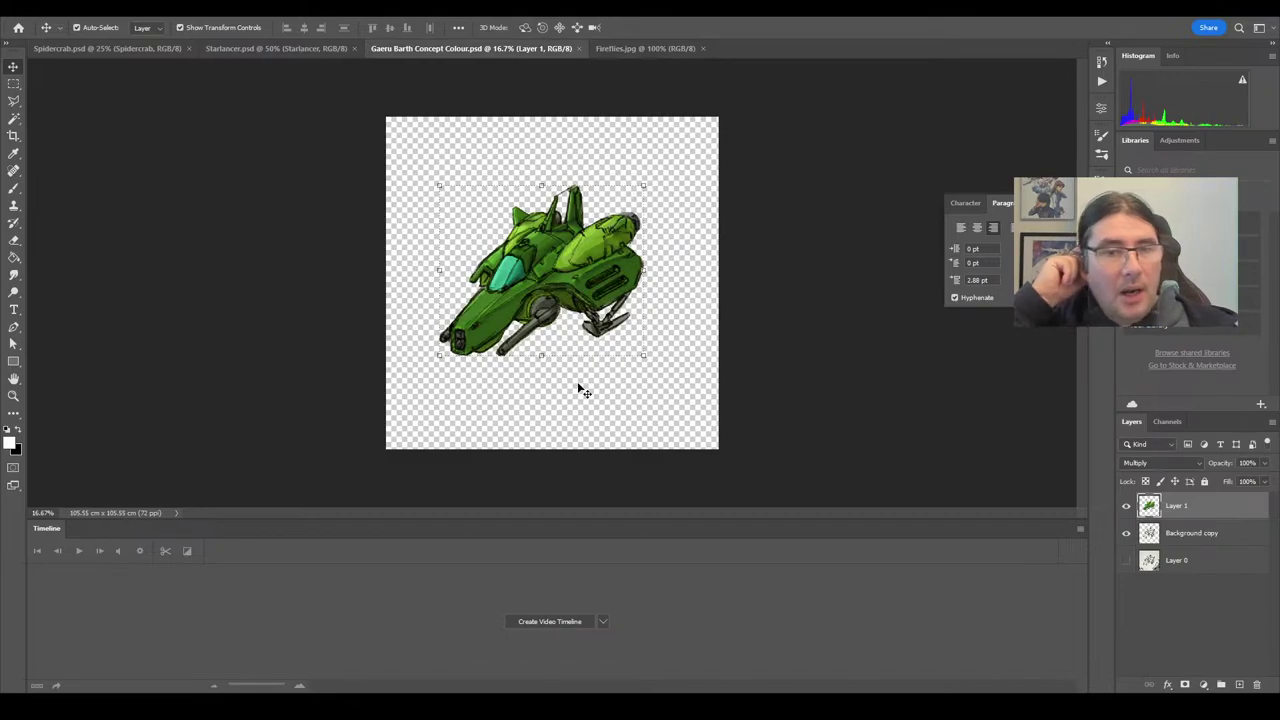
left_click(13, 396)
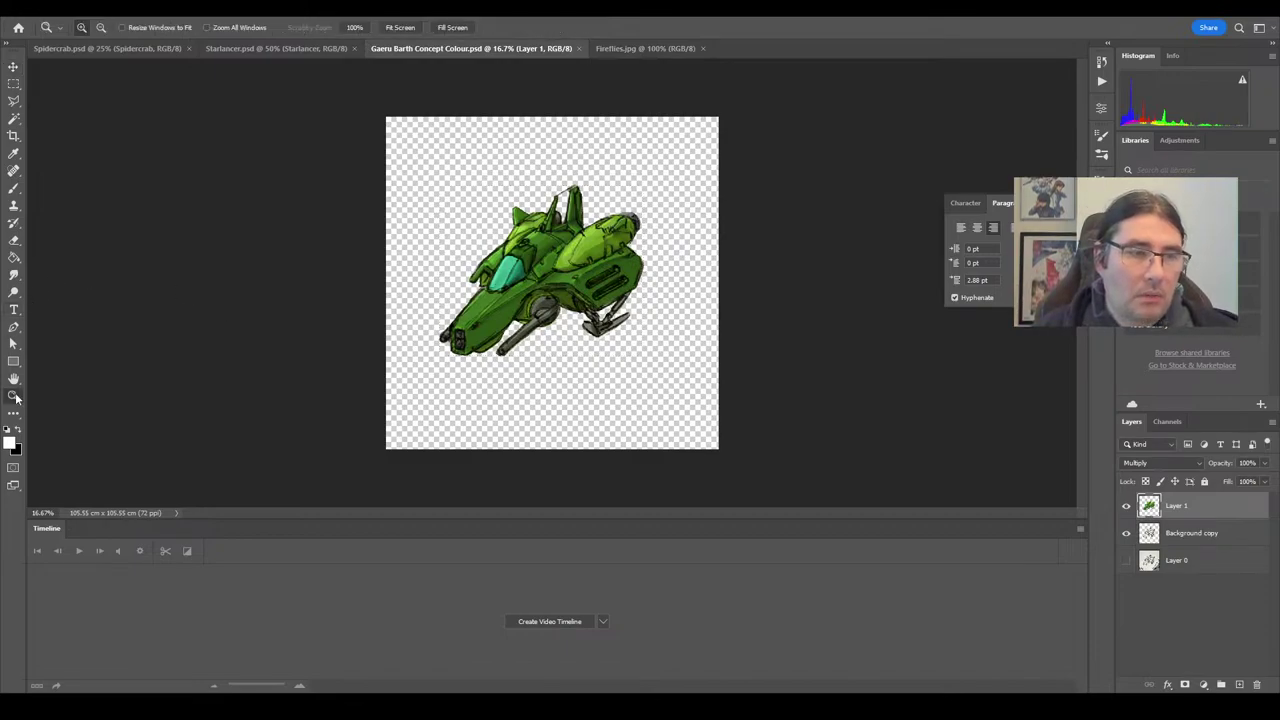
double_click(13, 396)
left_click(390, 28)
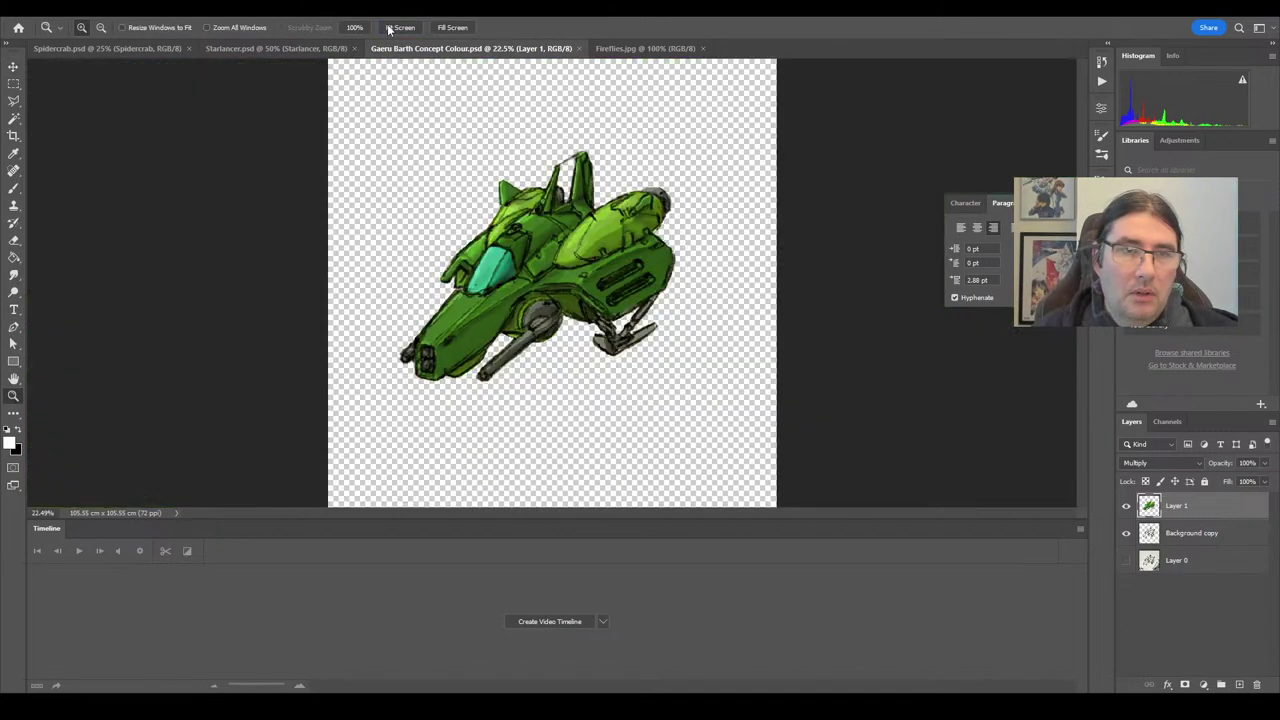
left_click(557, 262)
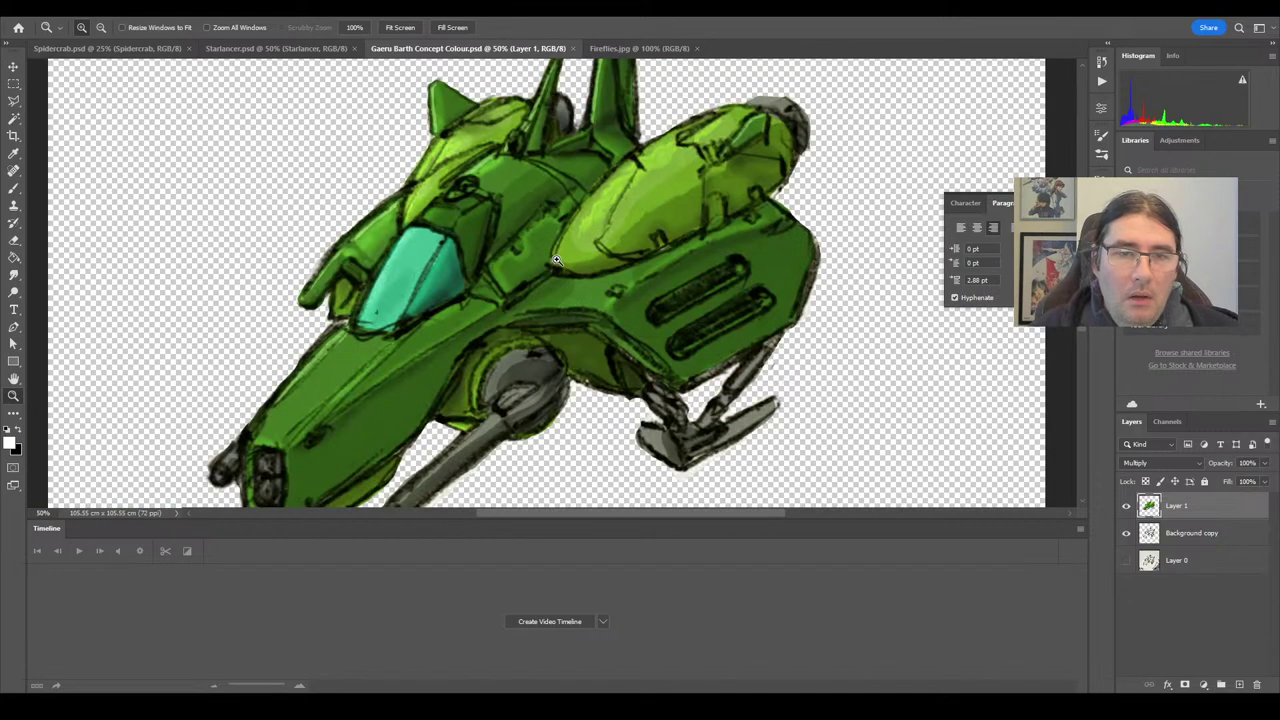
right_click(545, 206)
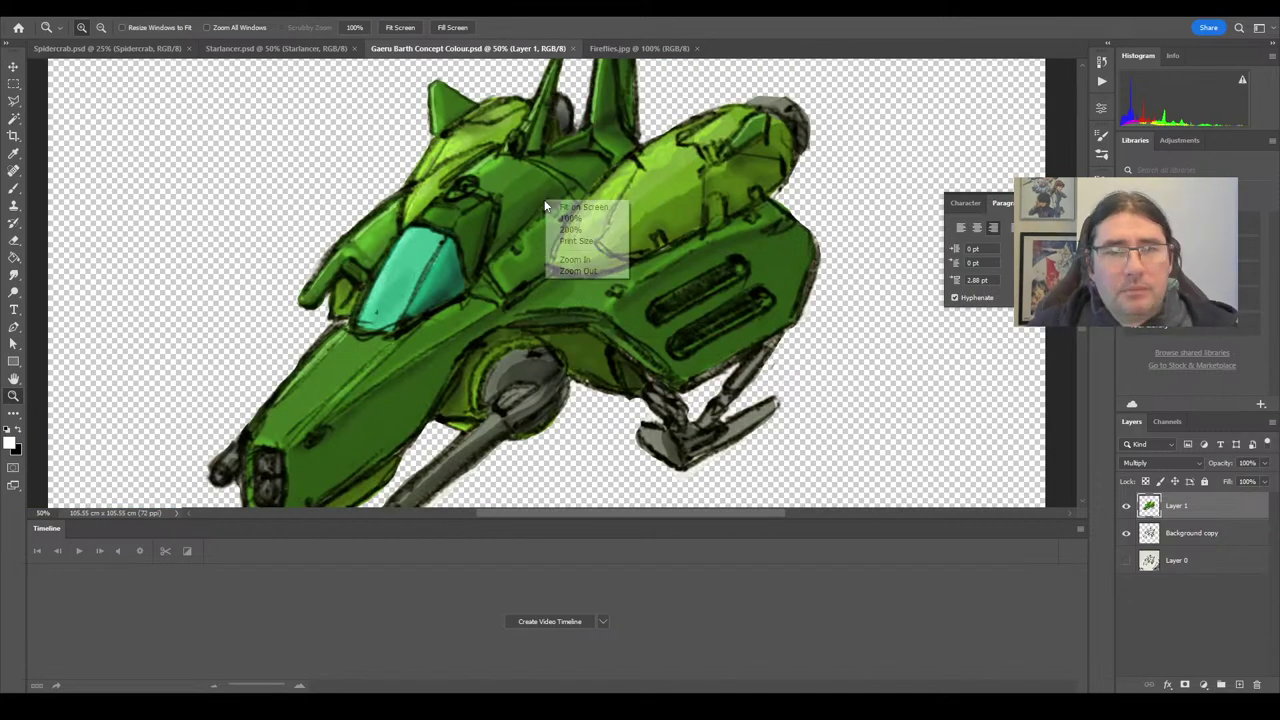
left_click(568, 272)
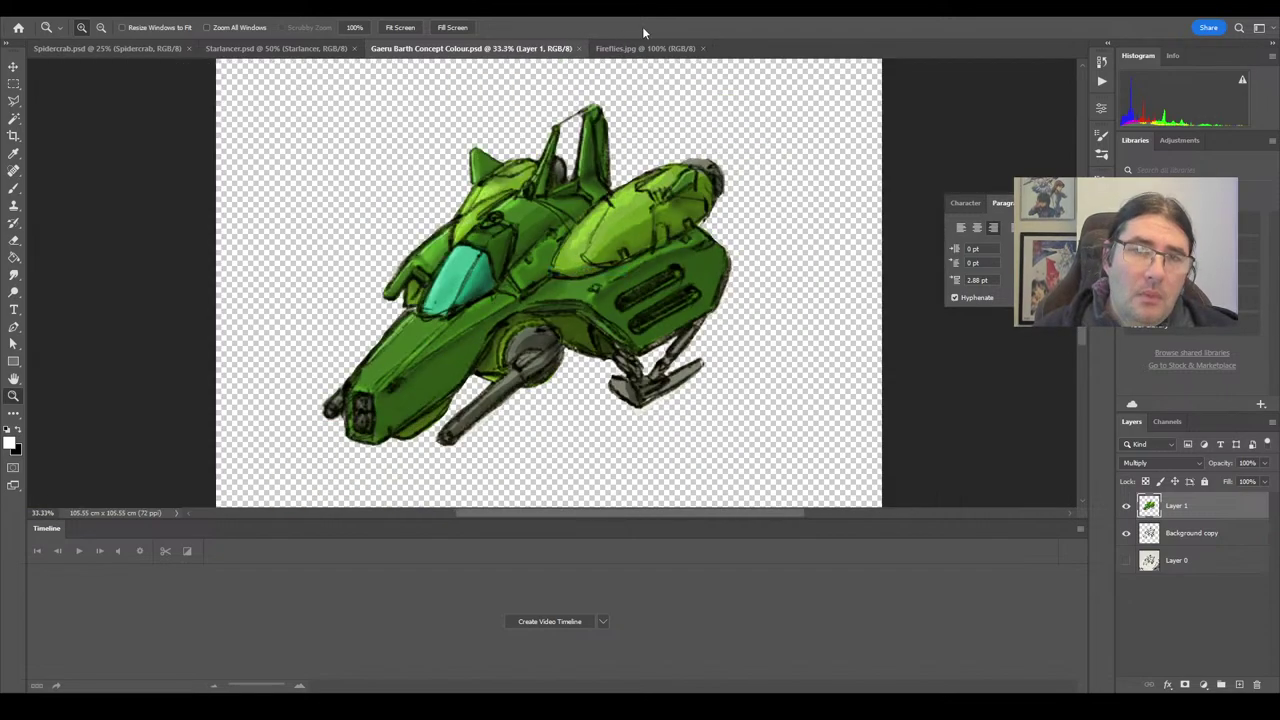
View the Starlancer concept and bring up the Spidercrab drawing enlarged to 33.3%.
left_click(270, 48)
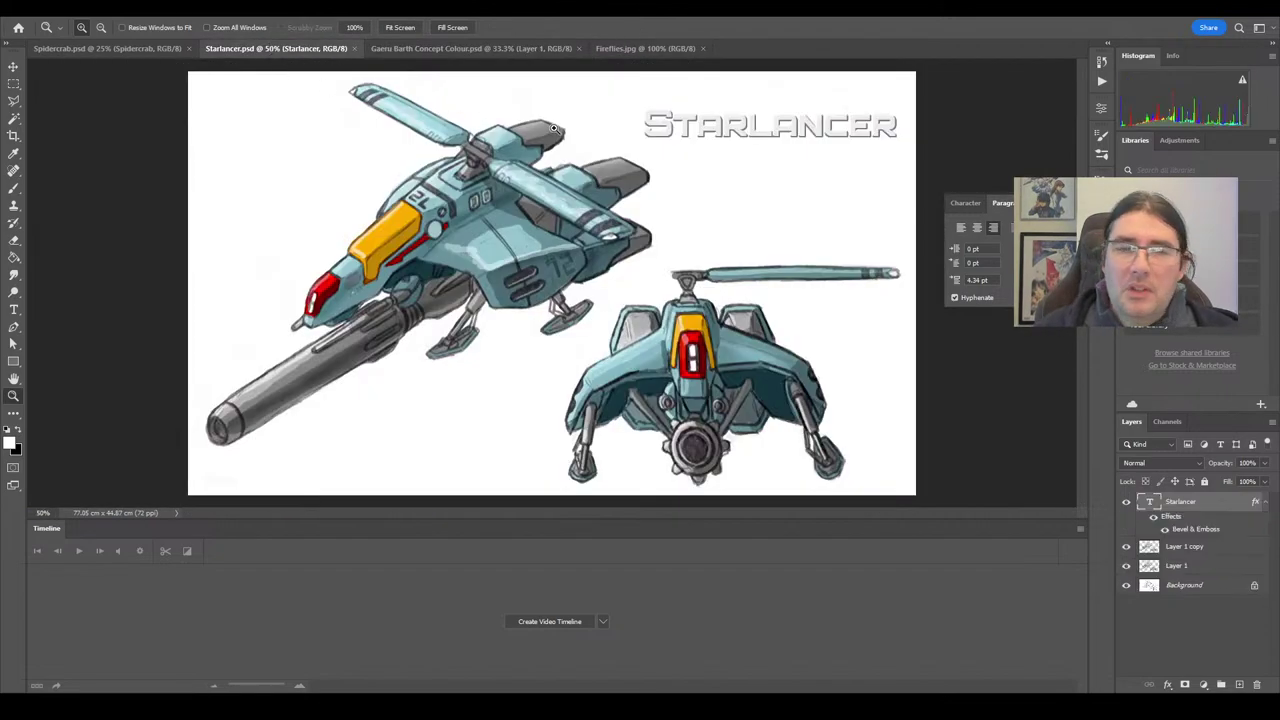
left_click(138, 50)
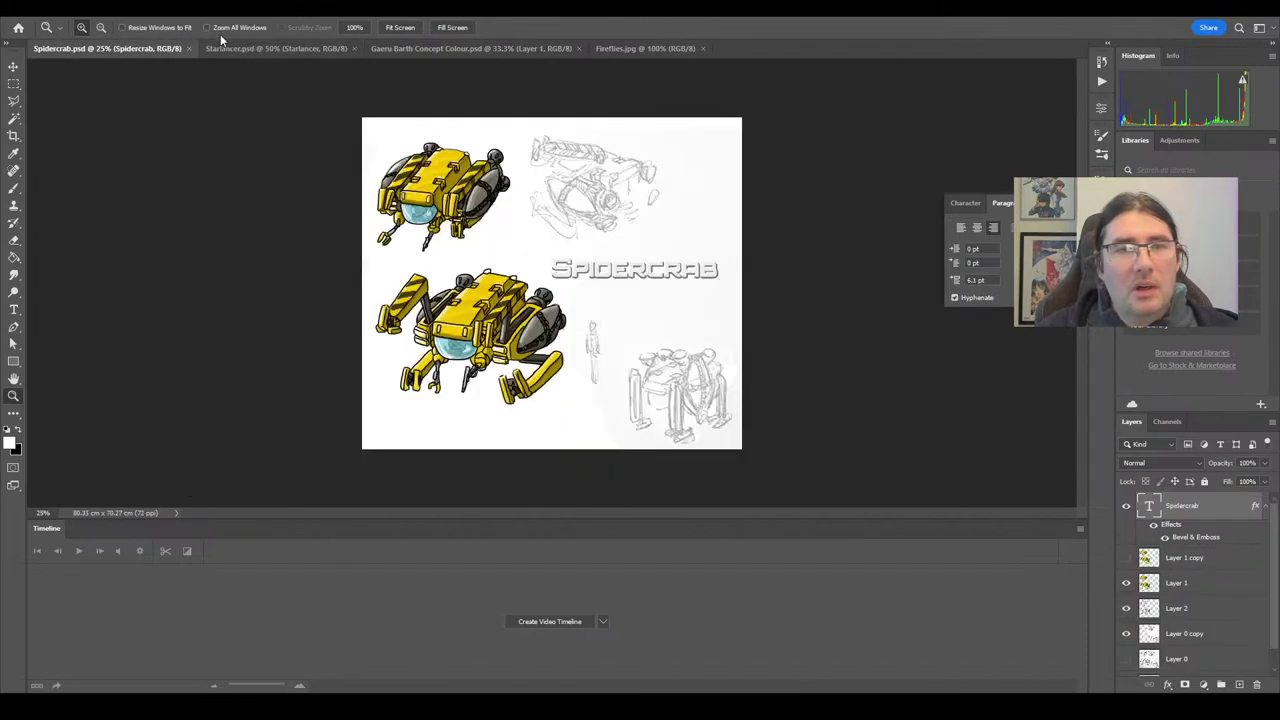
left_click(473, 264)
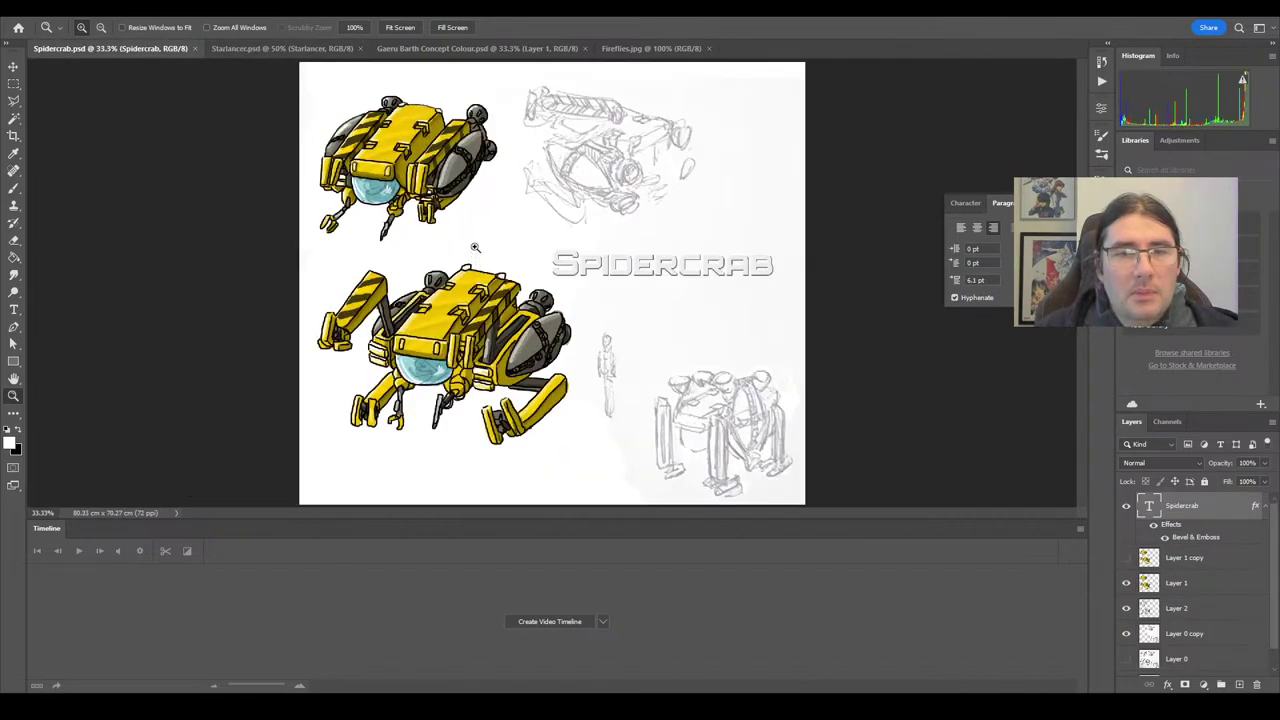
Examine the Starlancer's fuselage up close at 100%, and fit its whole drawing to the screen.
left_click(278, 48)
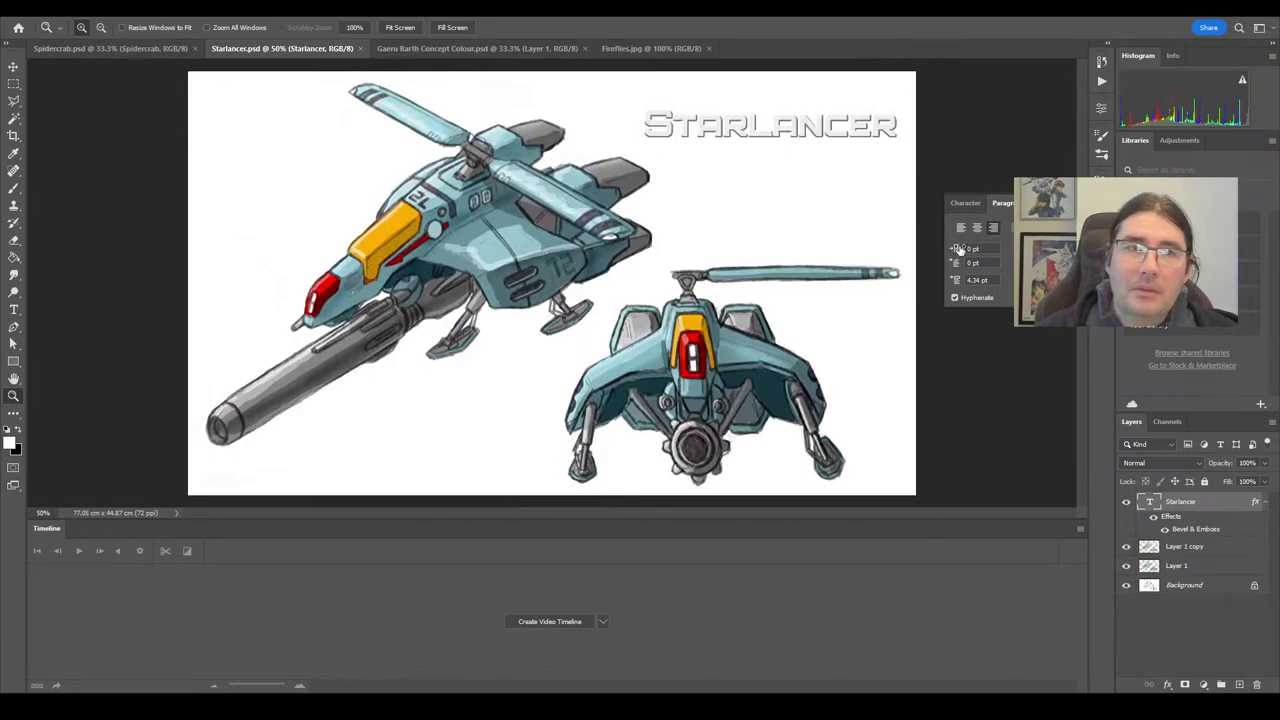
left_click(463, 229)
left_click(463, 229)
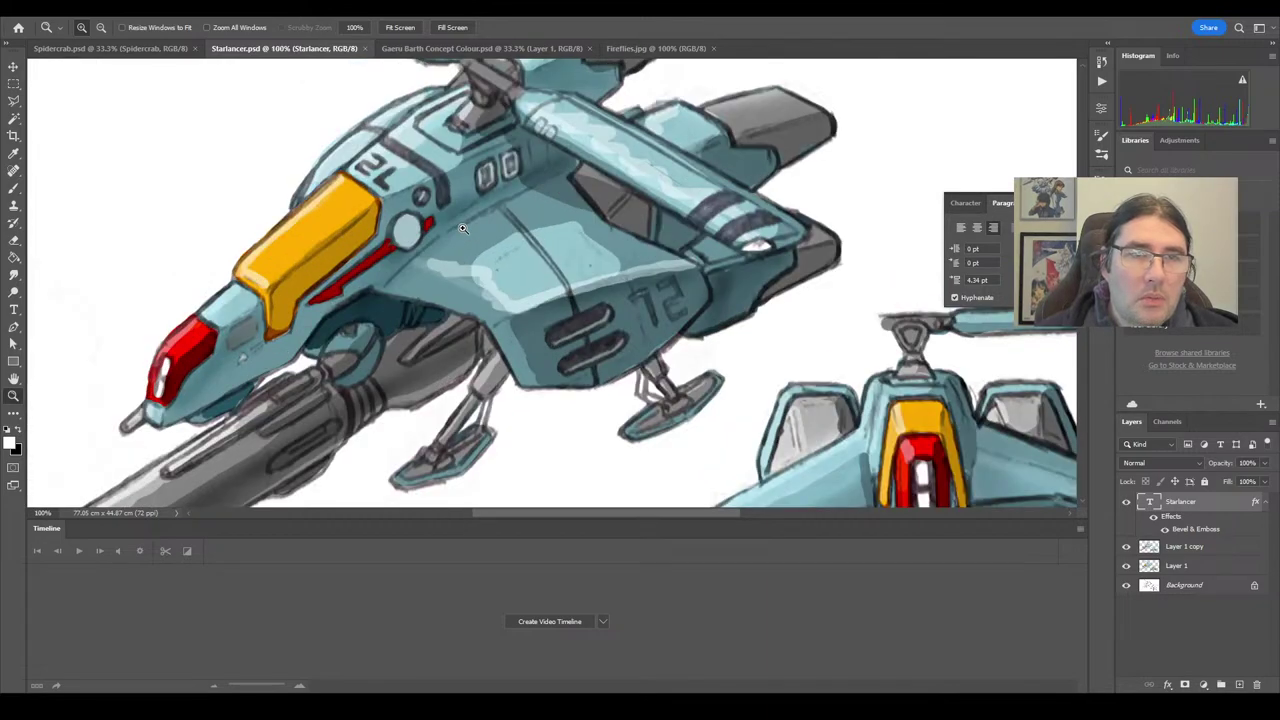
left_click(404, 32)
Fit the Spidercrab drawing to the screen and compare it with the Starlancer and Gaeru Barth concepts.
left_click(110, 47)
left_click(409, 31)
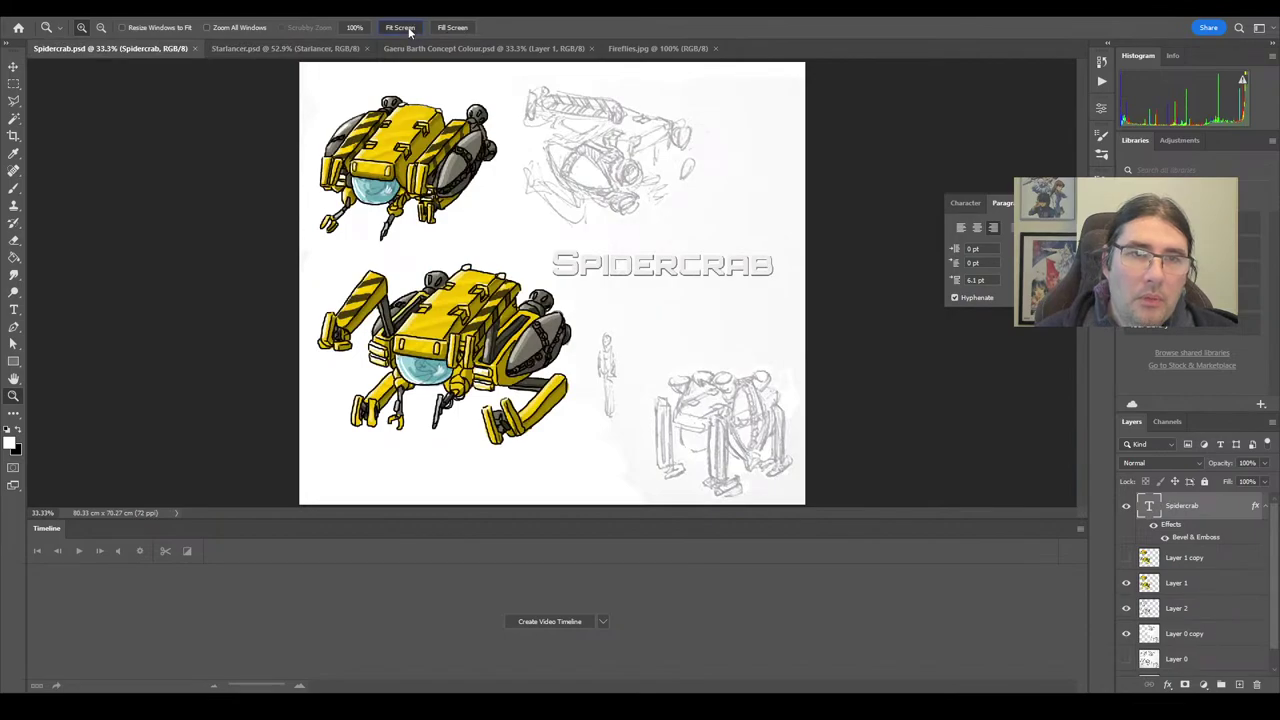
left_click(405, 30)
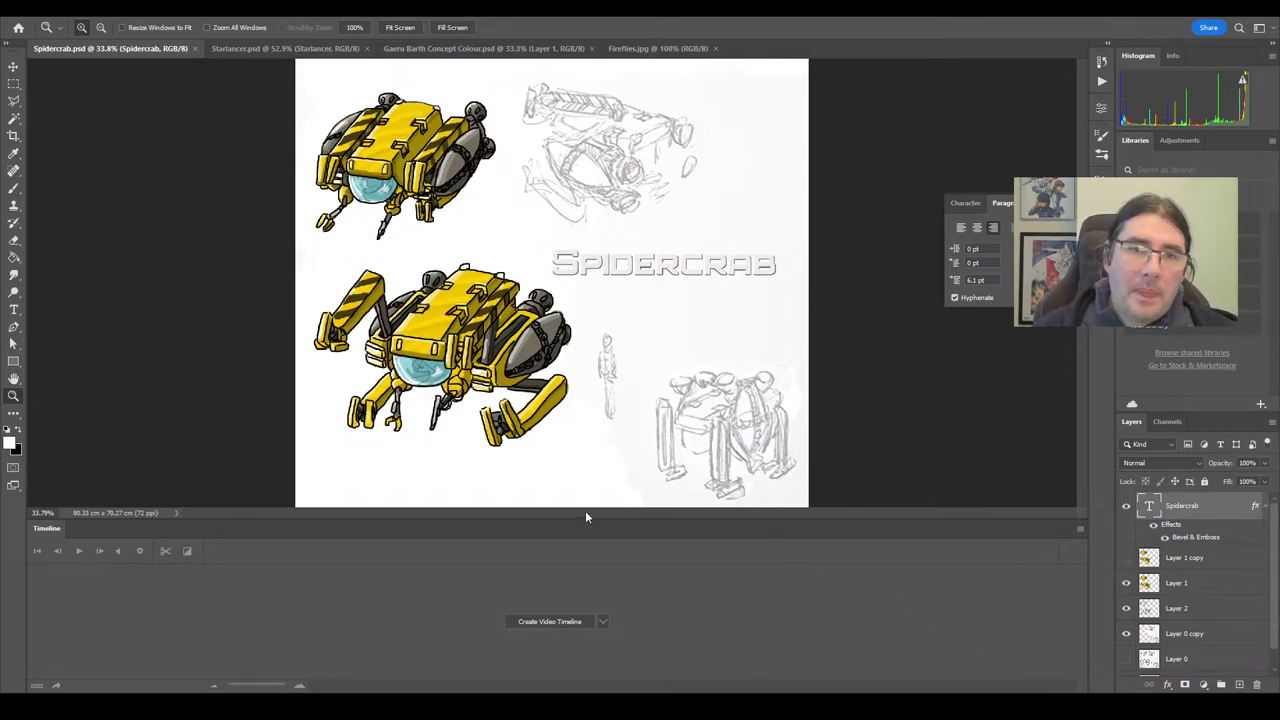
left_click(250, 48)
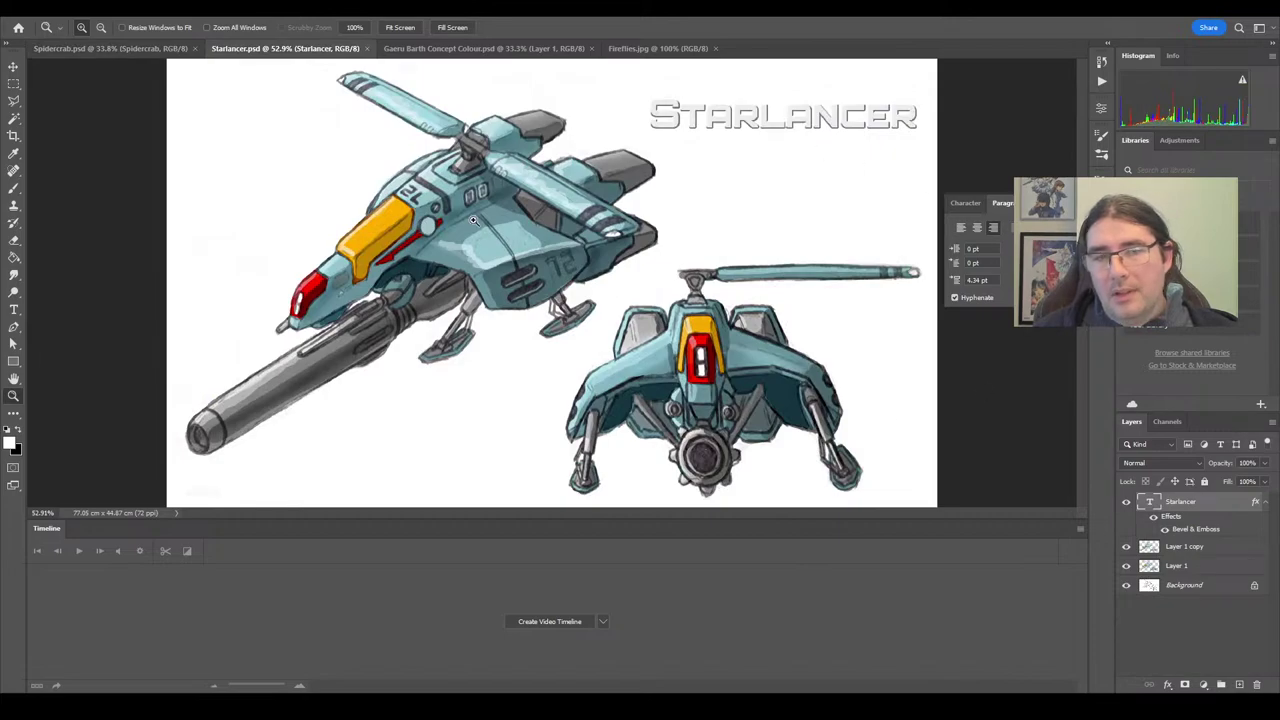
left_click(460, 48)
left_click(284, 49)
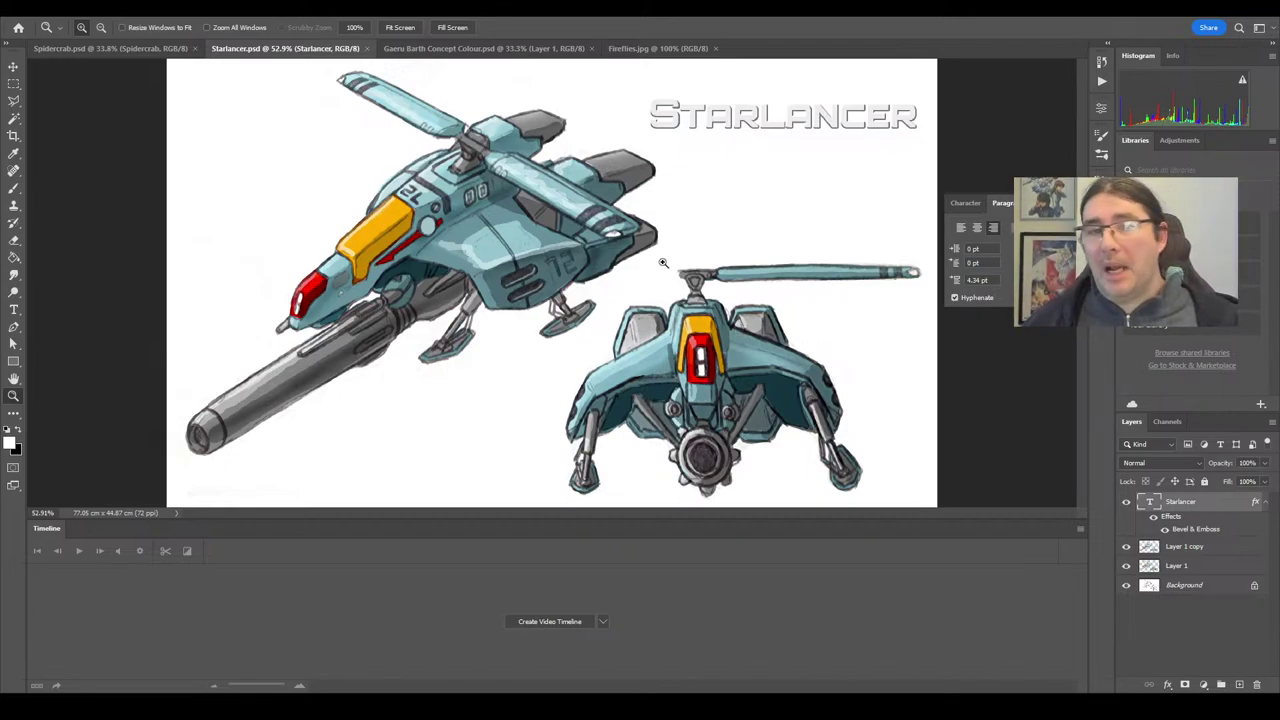
left_click(120, 48)
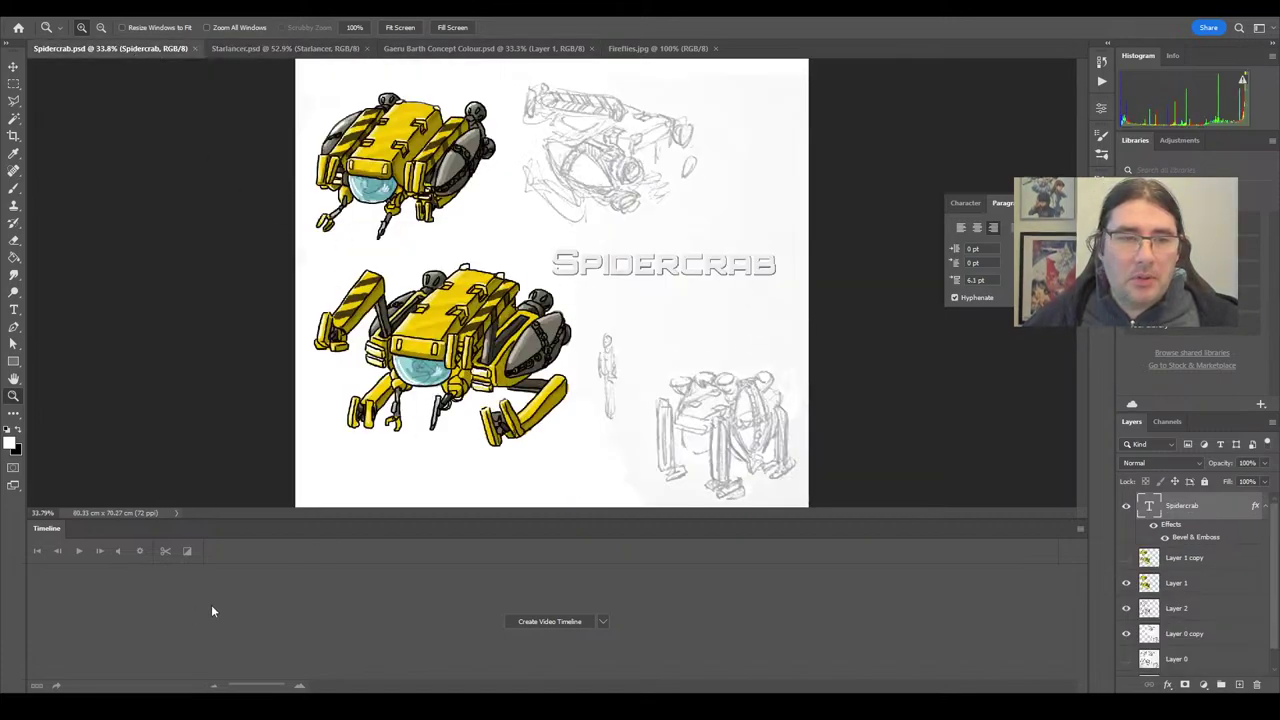
Change the workspace to Essentials (Default) and fit the Spidercrab drawing to the enlarged canvas area.
left_click(292, 8)
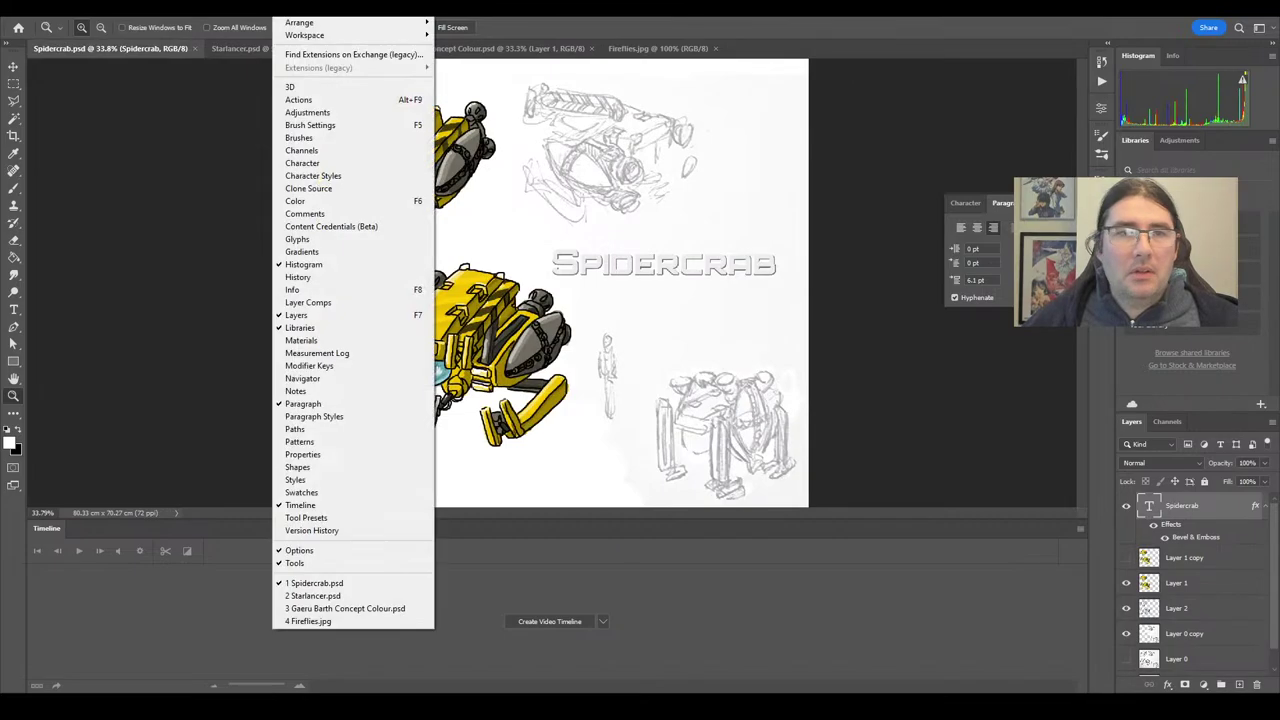
mouse_move(335, 37)
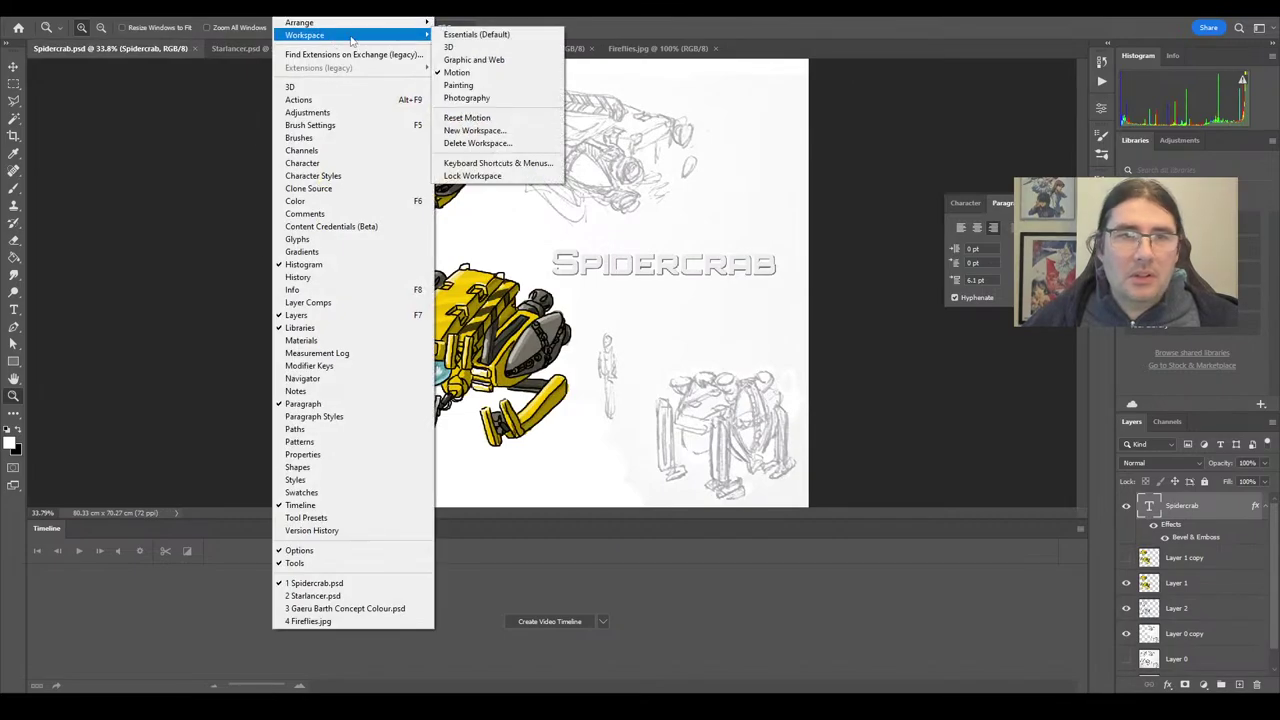
left_click(519, 37)
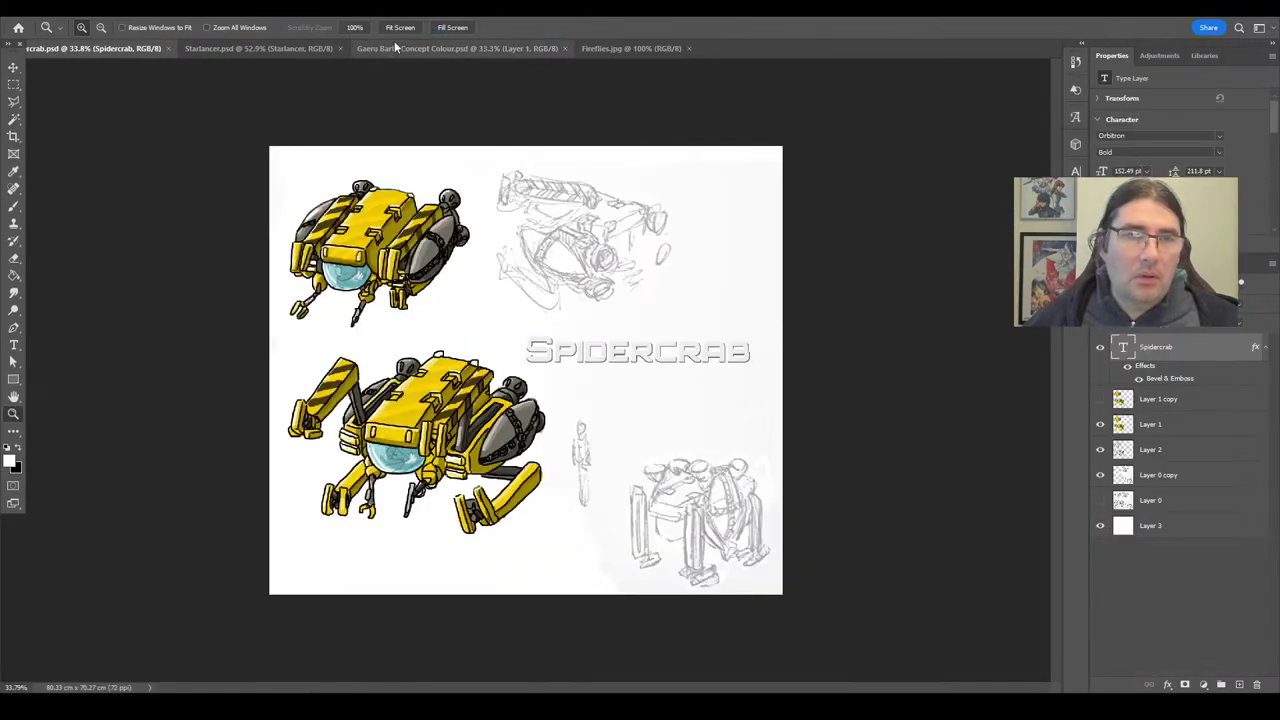
left_click(400, 27)
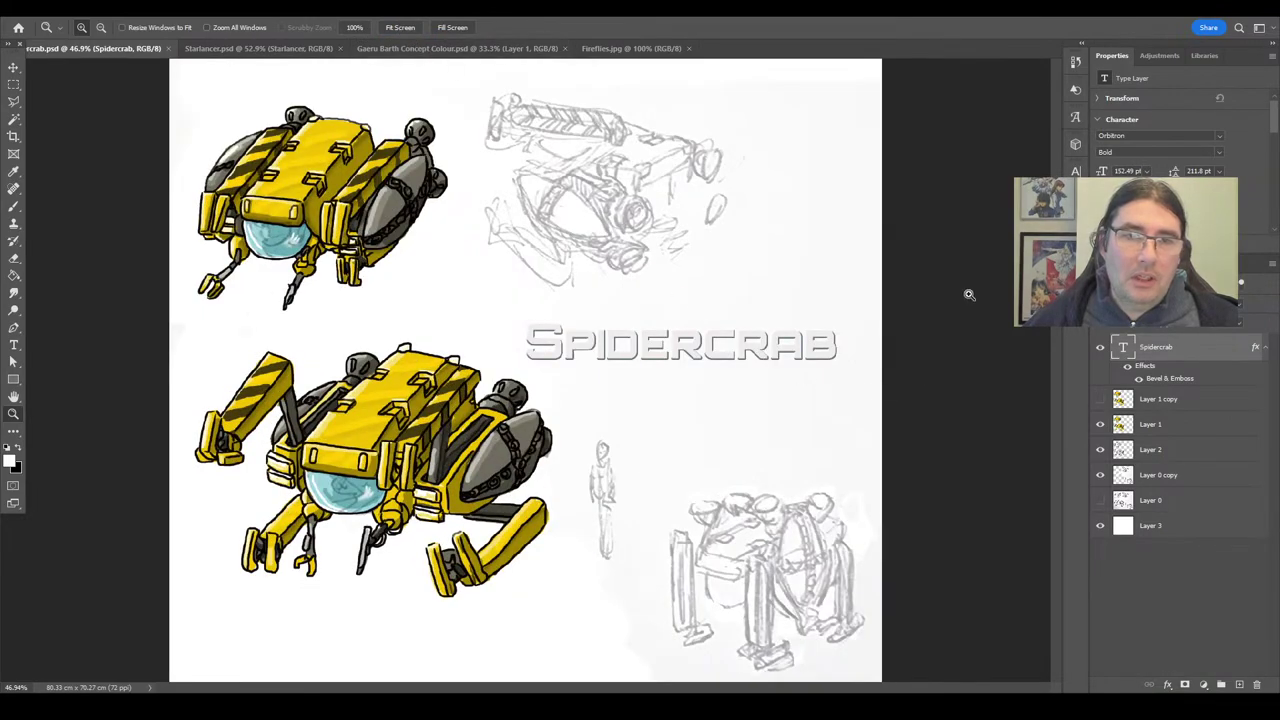
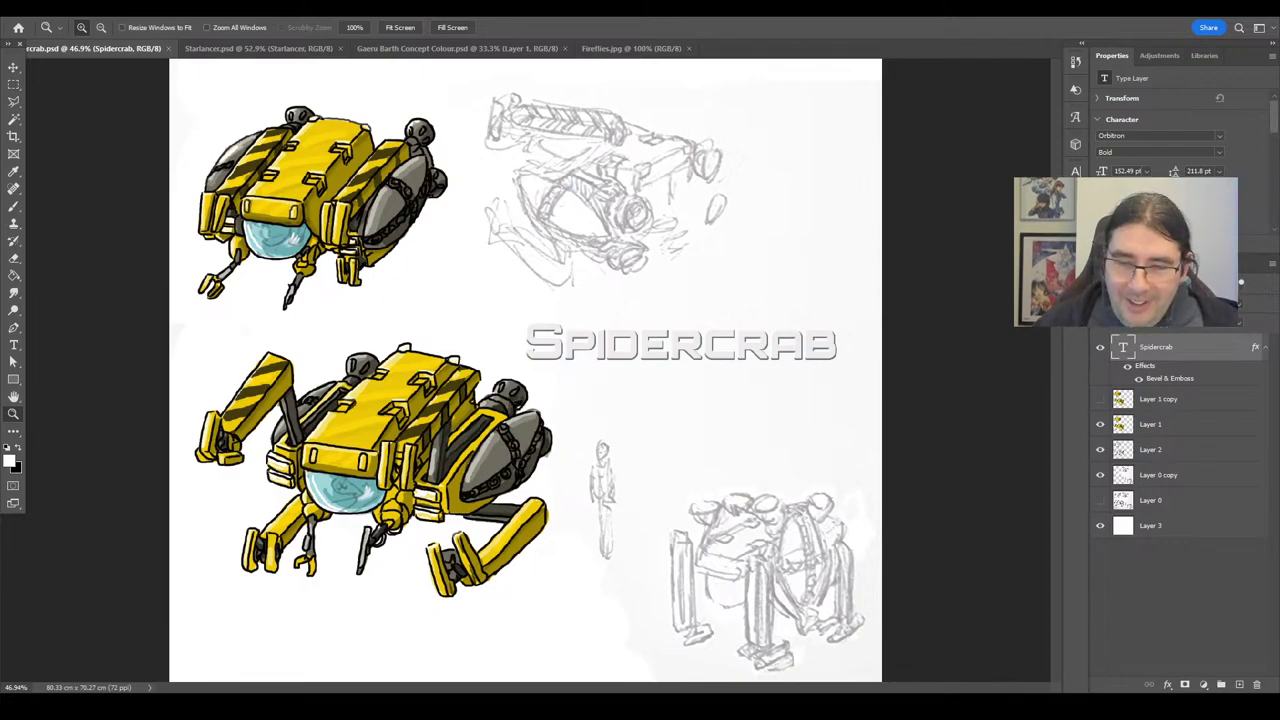
Switch back to the browser showing the January Starfighter Poll post.
key("alt+Tab")
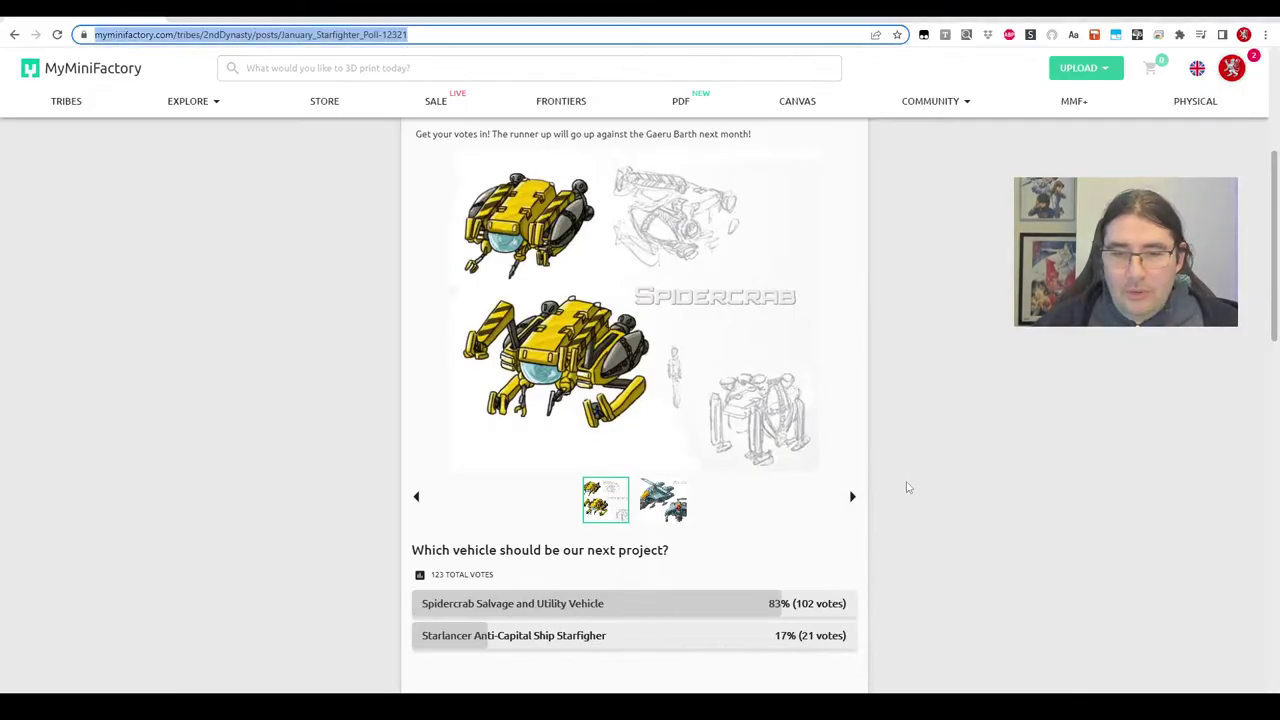
Reload the January Starfighter Poll post and view its Starlancer and Spidercrab images.
left_click(57, 34)
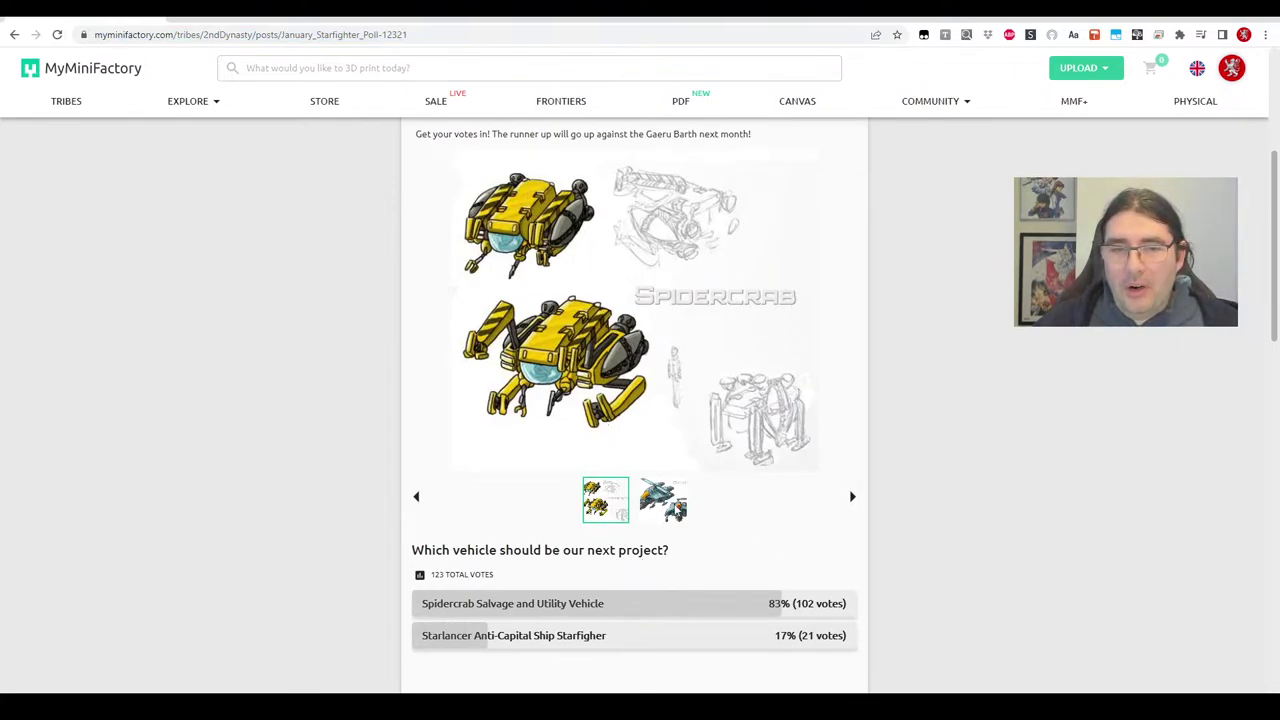
left_click(666, 503)
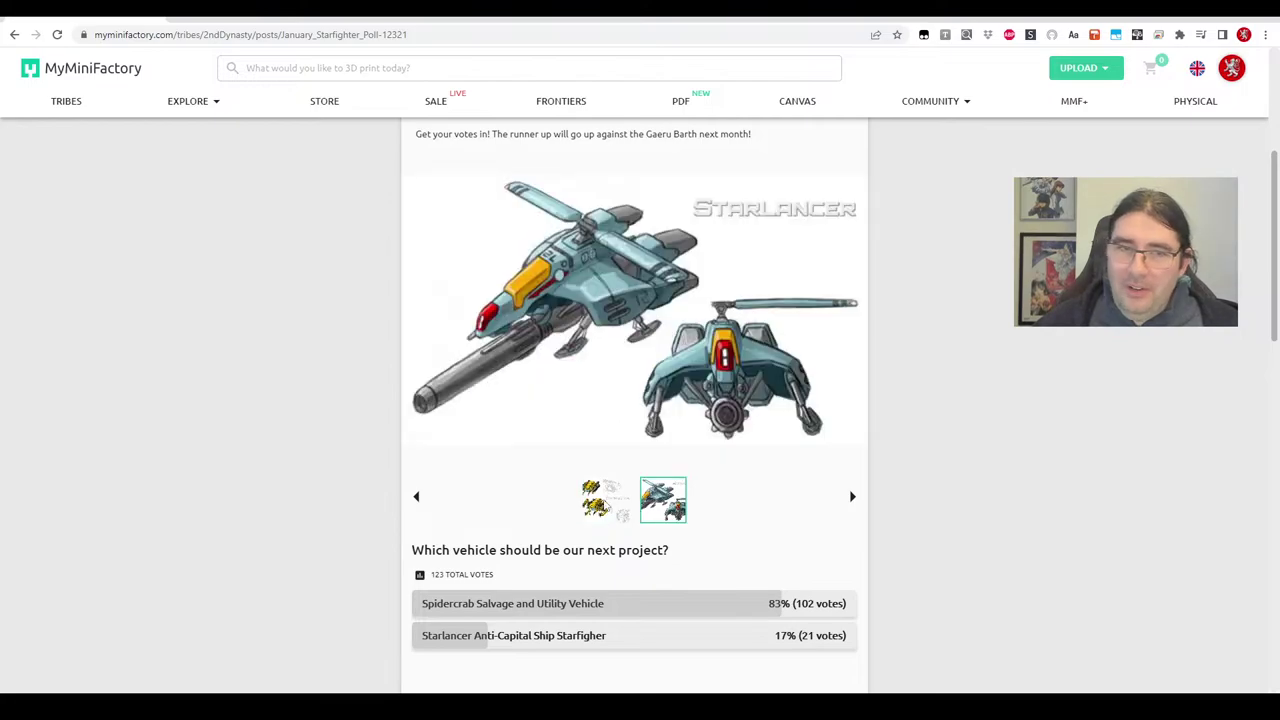
left_click(604, 506)
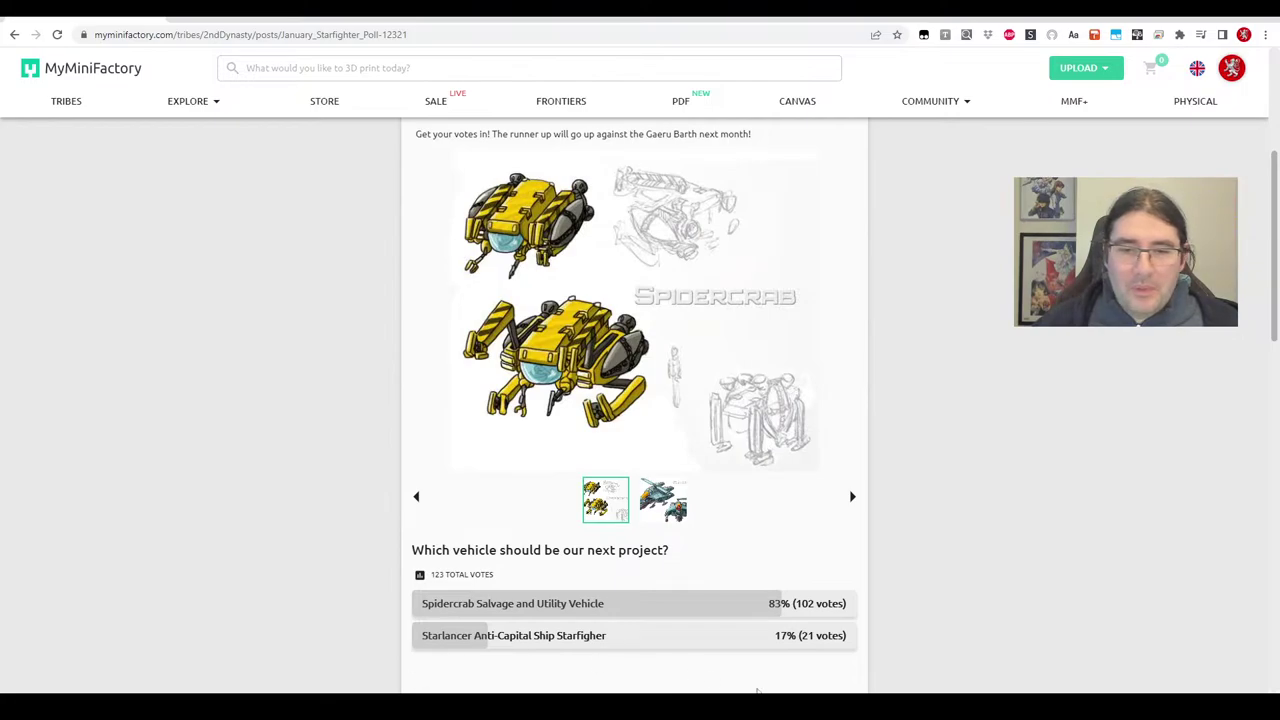
Switch to Photoshop and review the Starlancer and Spidercrab concept drawings.
left_click(860, 706)
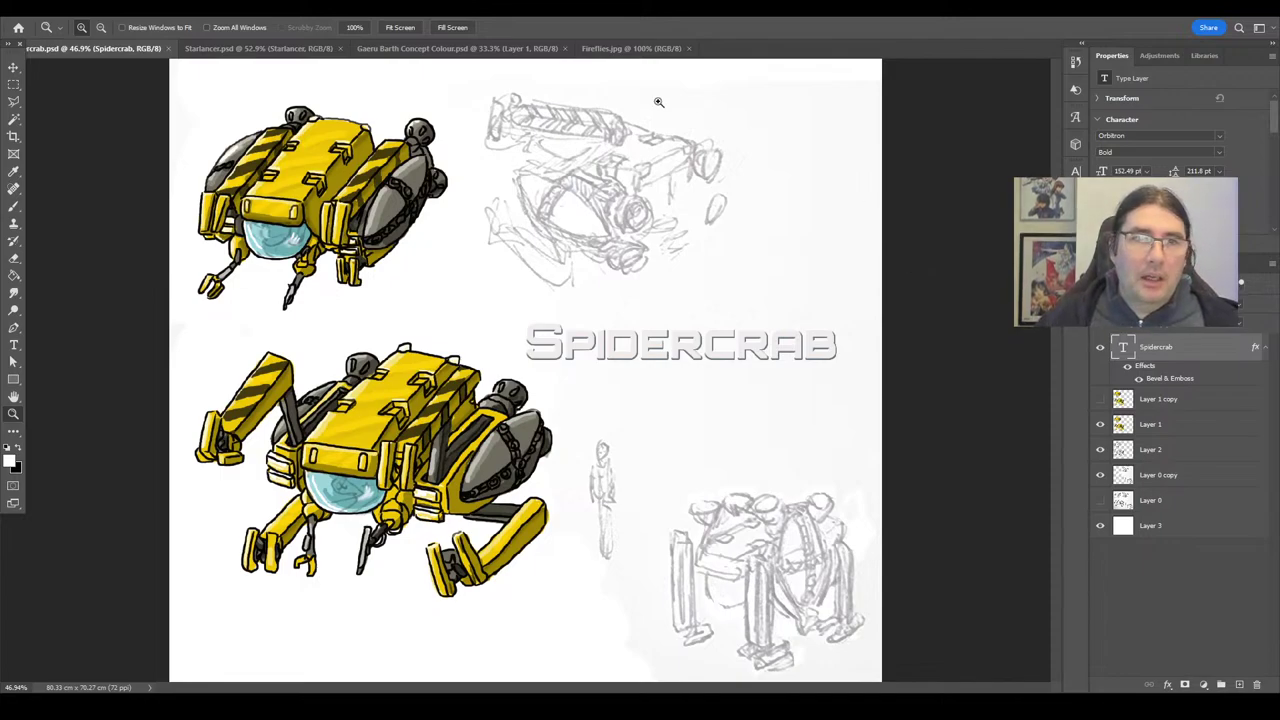
left_click(262, 49)
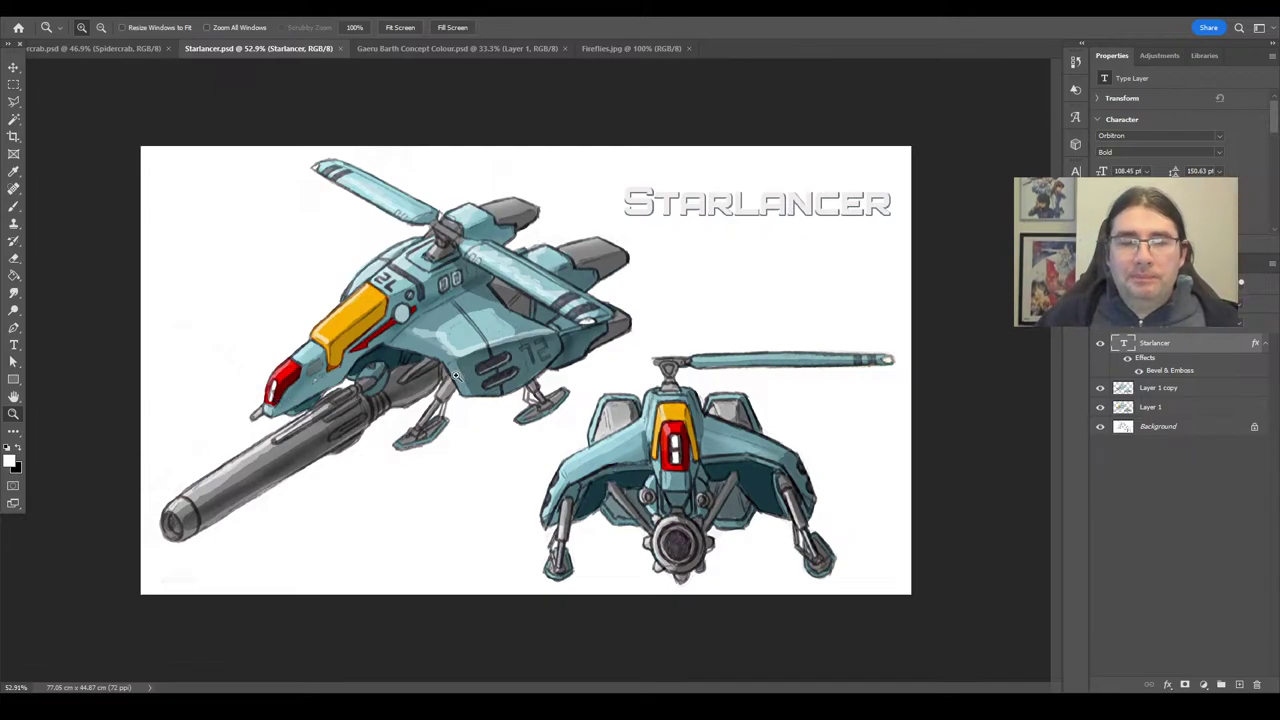
left_click(124, 49)
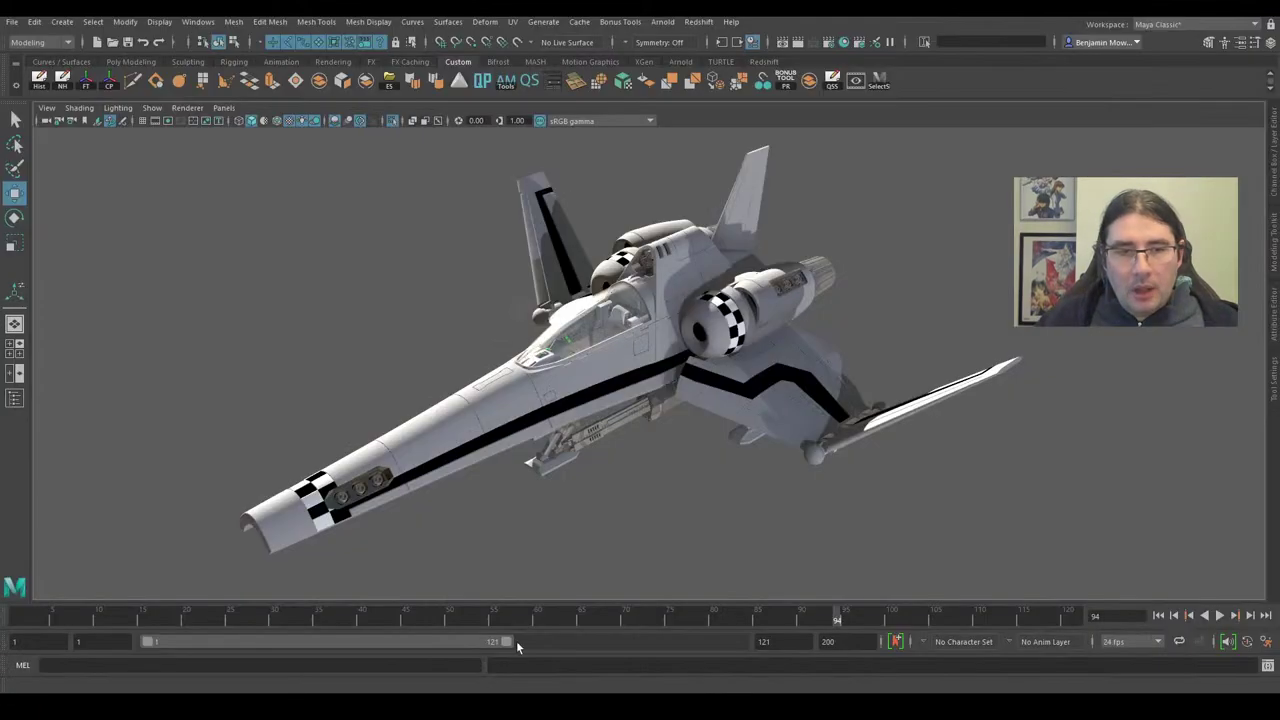
Survey the starfighter fleet in Maya, from the checkered black-striped fighter out to the neighbouring ships, from above and at a lower angle.
scroll(754, 359, "down", 3)
left_click_drag(714, 411, 699, 467, "alt")
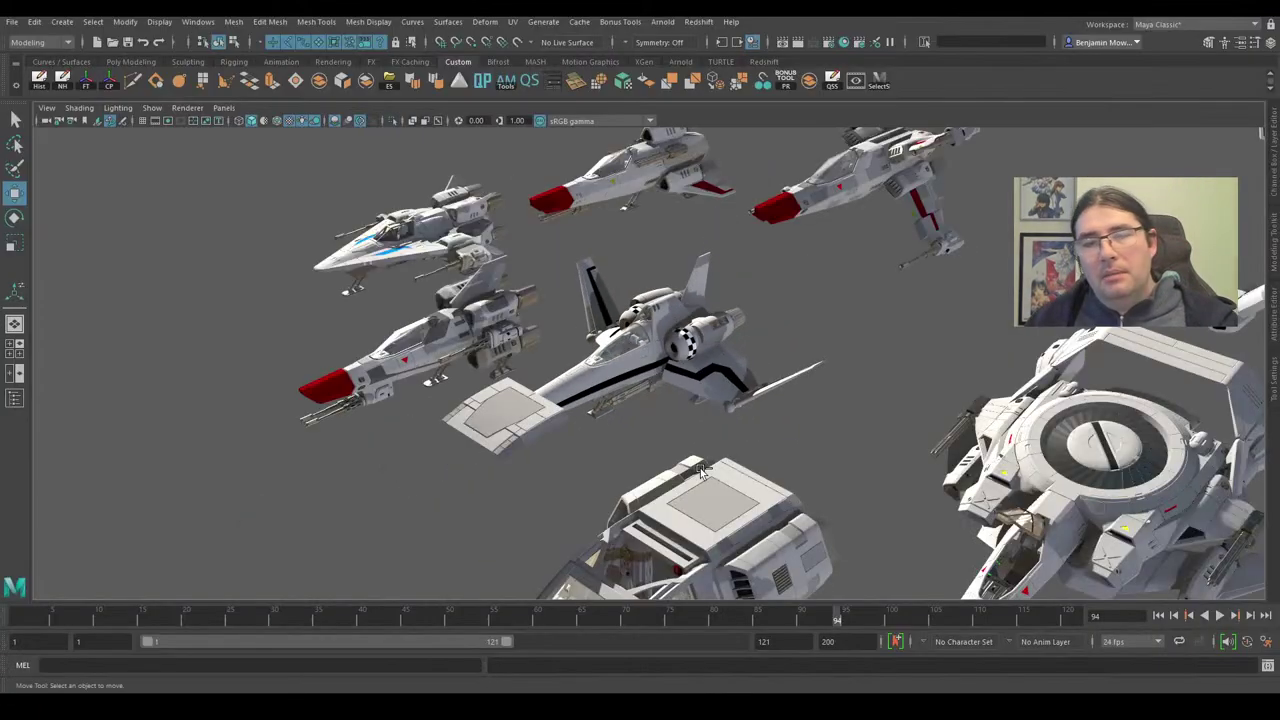
scroll(699, 470, "down", 3)
left_click_drag(699, 470, 830, 398, "alt")
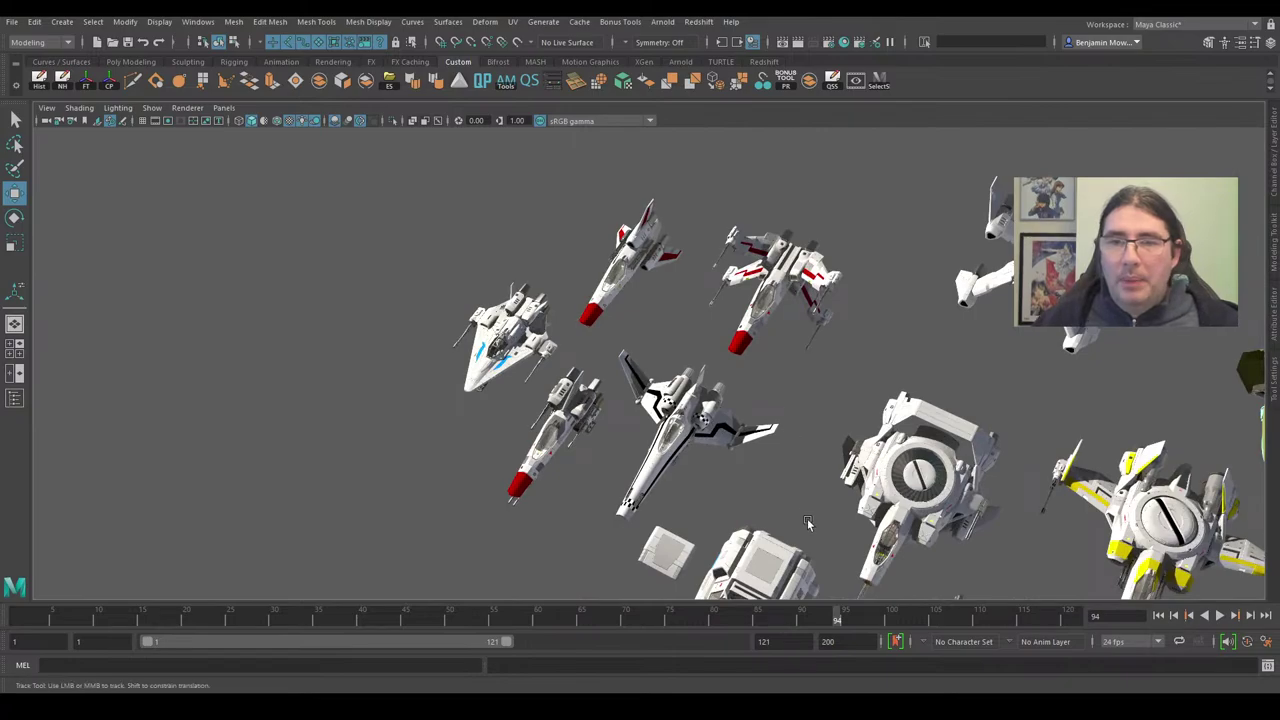
middle_click_drag(808, 500, 682, 420, "alt")
left_click_drag(683, 419, 657, 394, "alt")
middle_click_drag(648, 363, 796, 430, "alt")
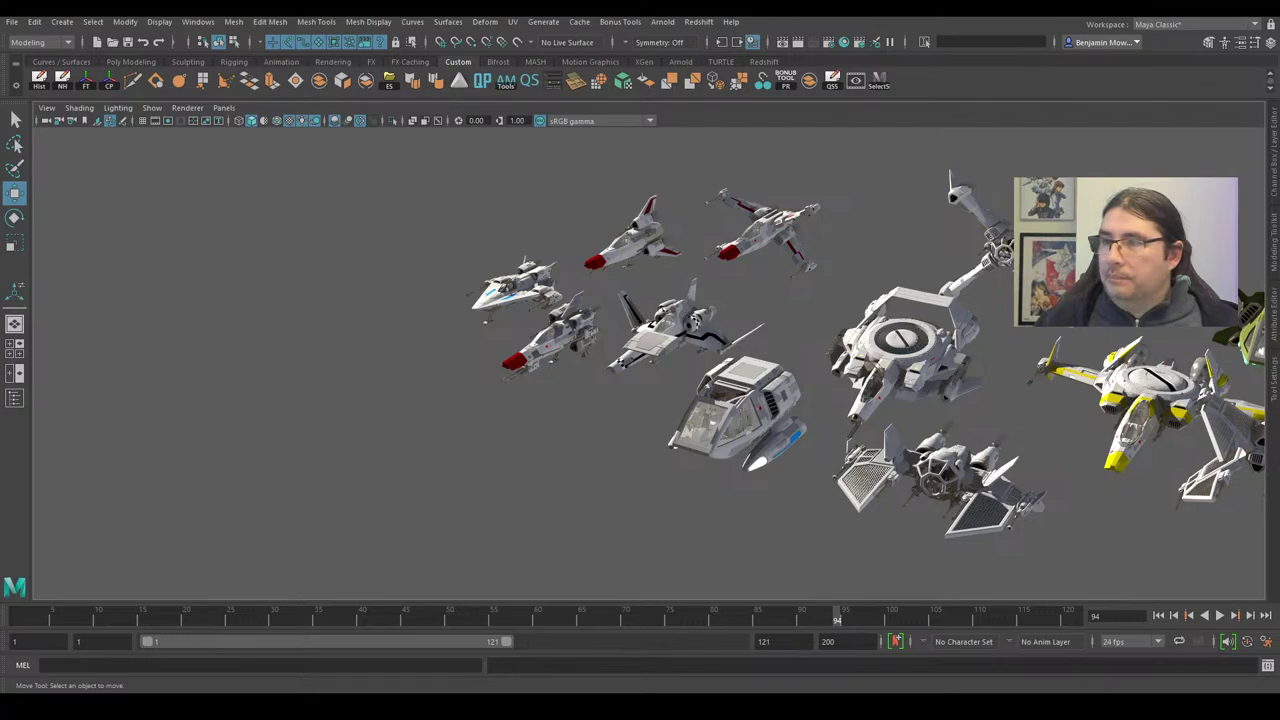
Bring up the Type A Free Trader Beowulf assembly guide PDF at full screen size and set its page display to Two Page View.
left_click_drag(1279, 172, 621, 112)
double_click(621, 112)
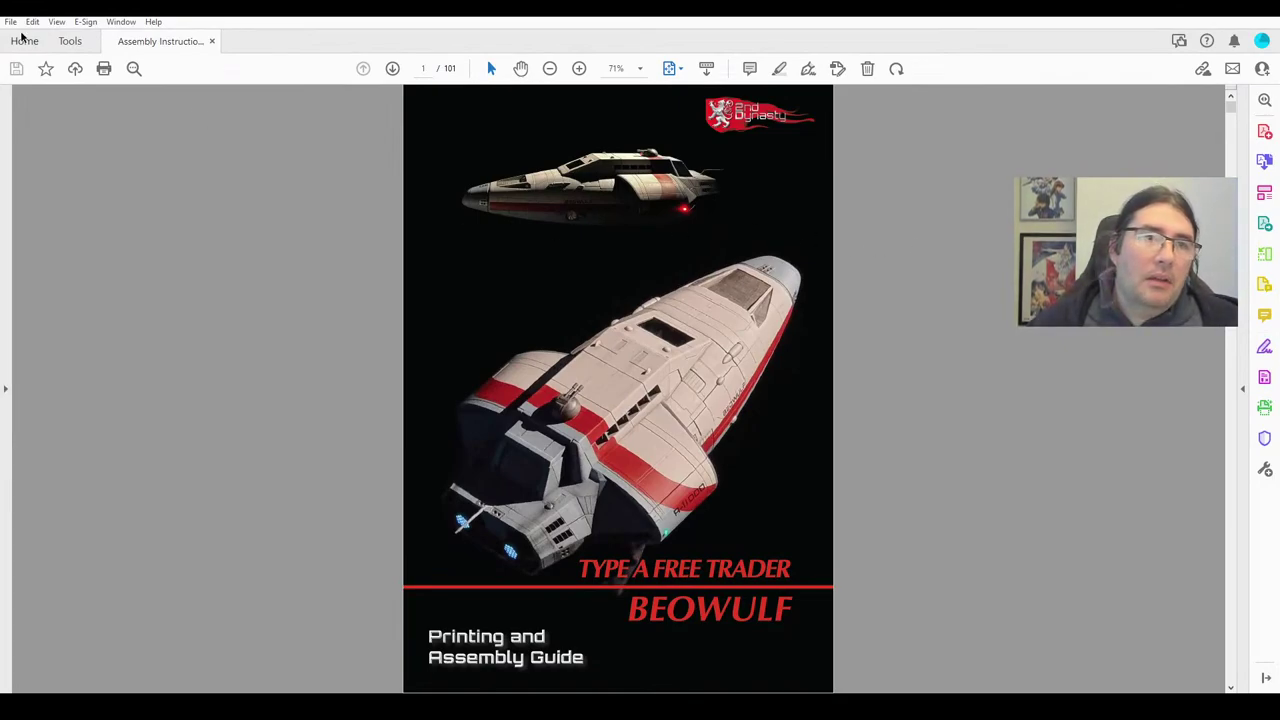
left_click(57, 22)
mouse_move(128, 88)
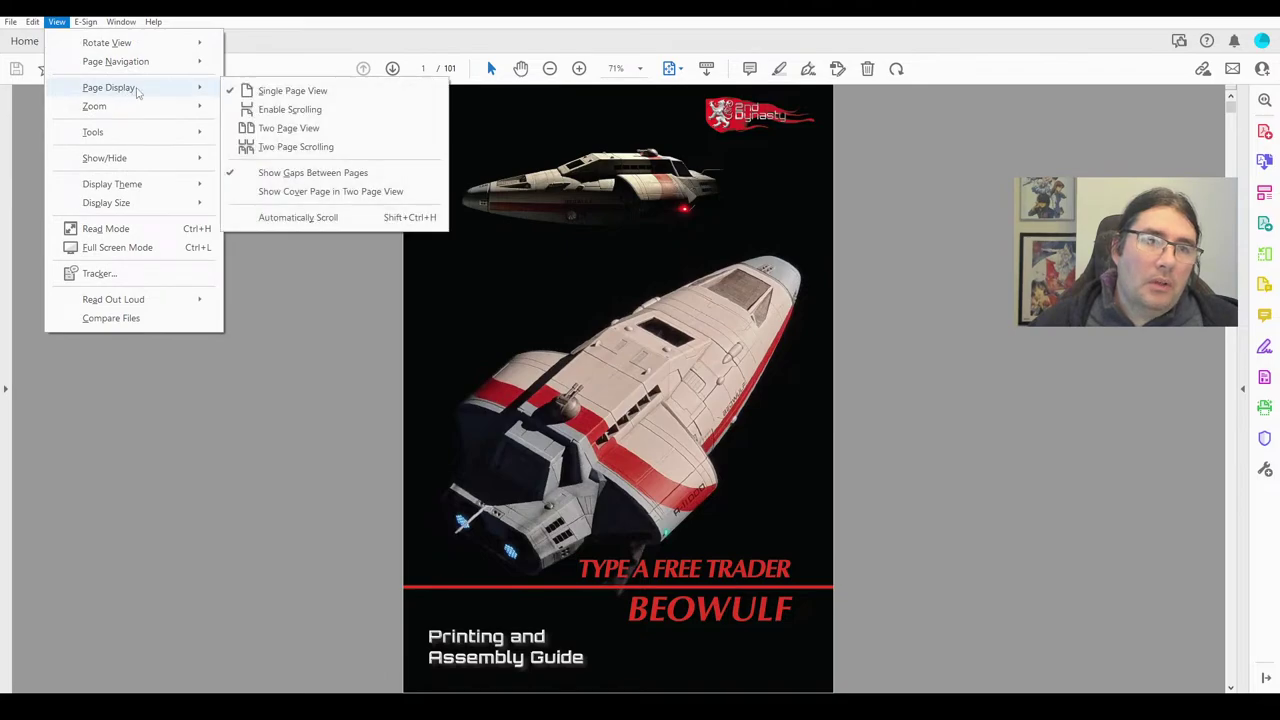
left_click(289, 128)
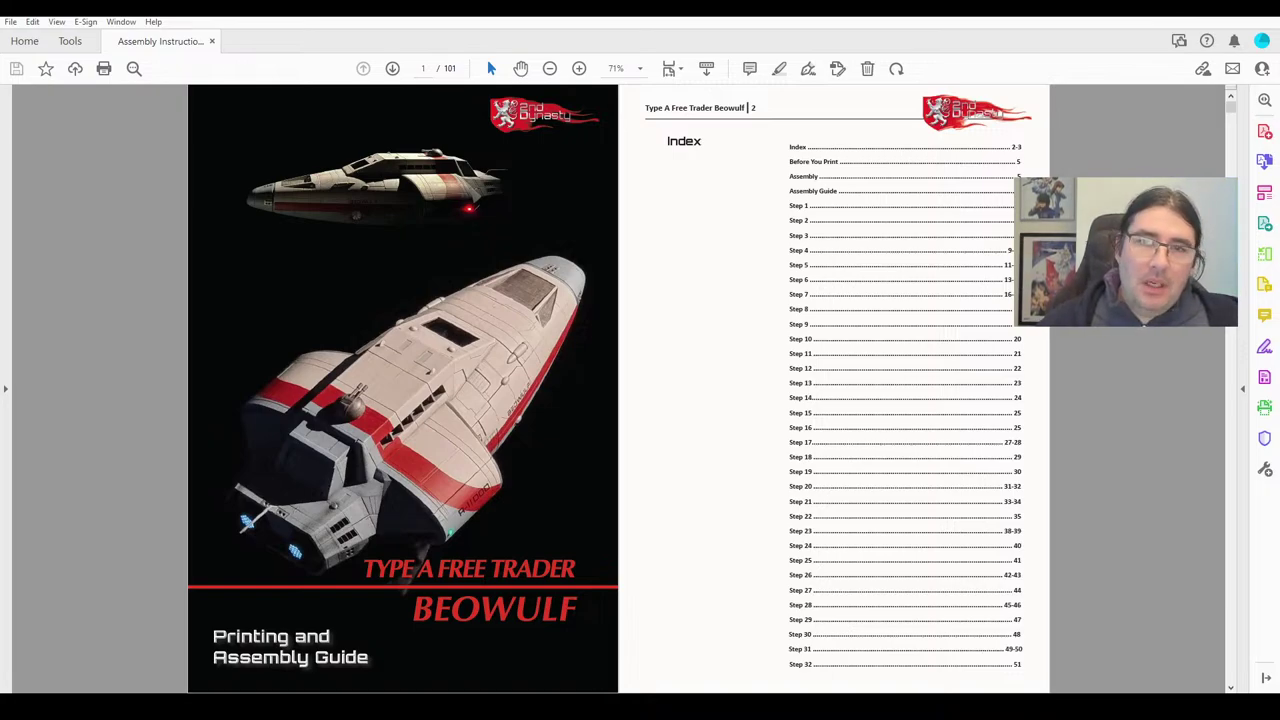
Examine the Beowulf guide's index, labelled ship views, recommended print settings and assembly instructions through Step 22.
scroll(998, 278, "down", 1)
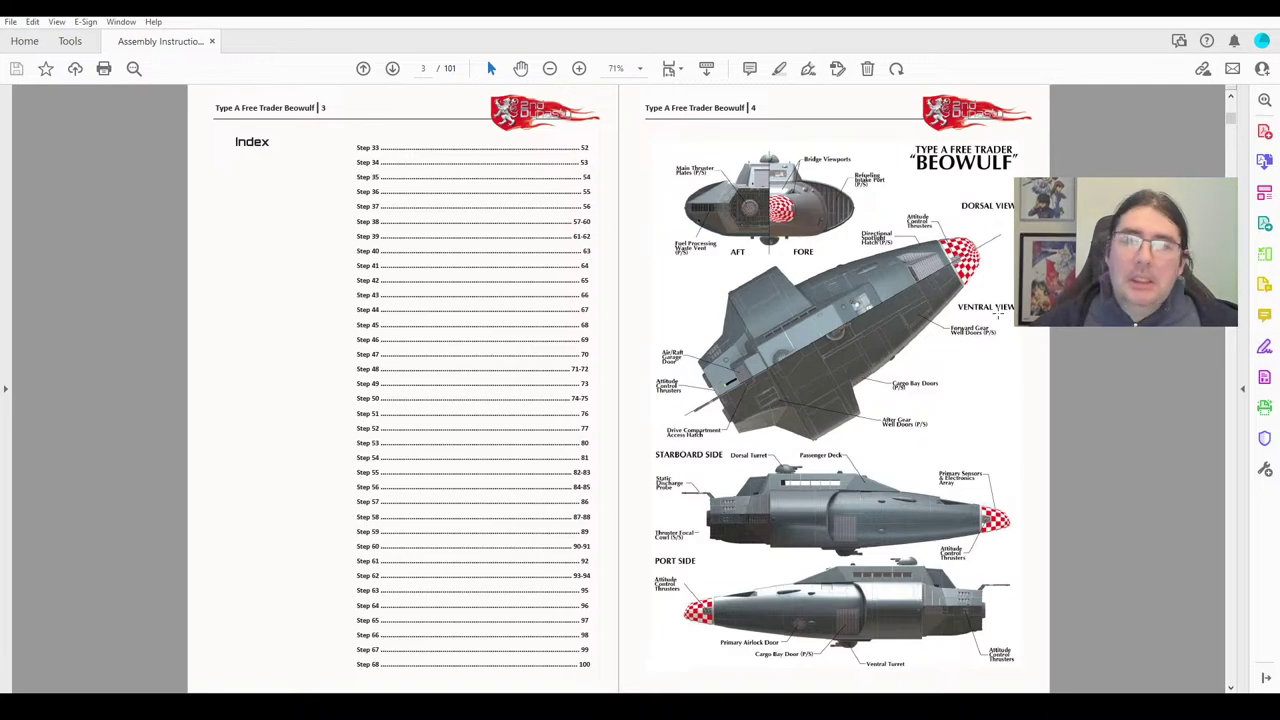
scroll(998, 313, "down", 2)
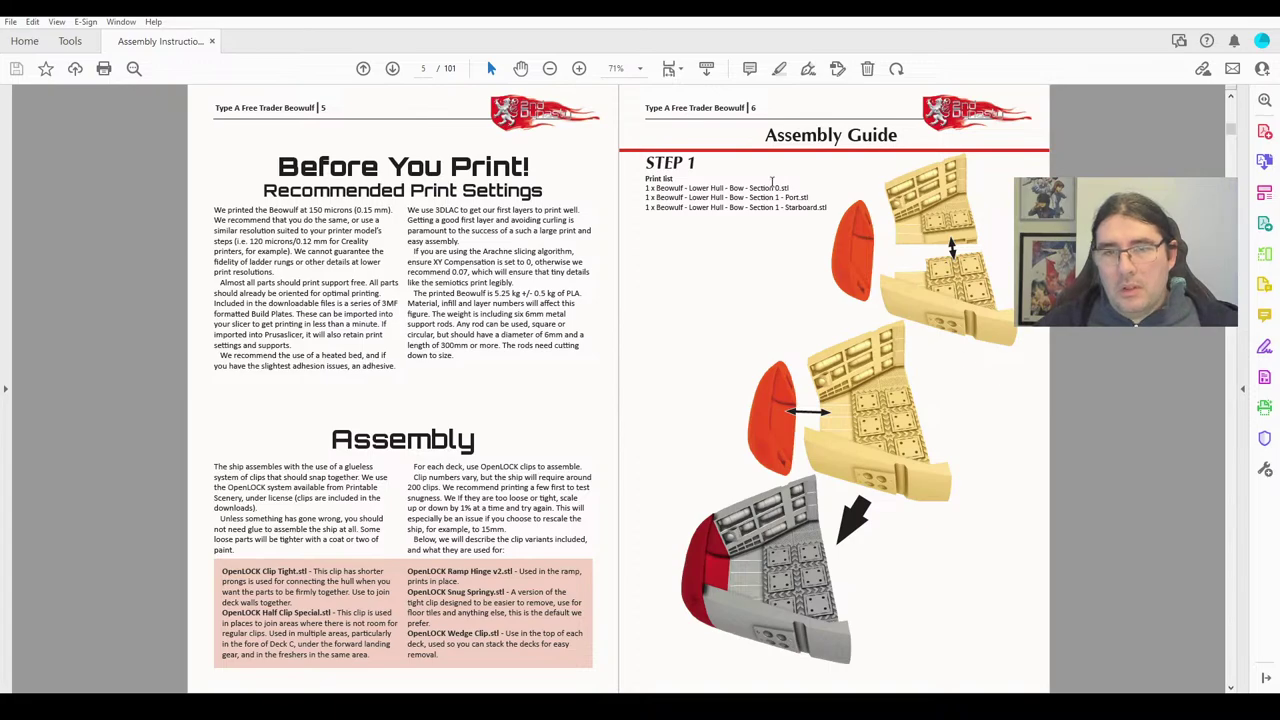
scroll(806, 277, "down", 2)
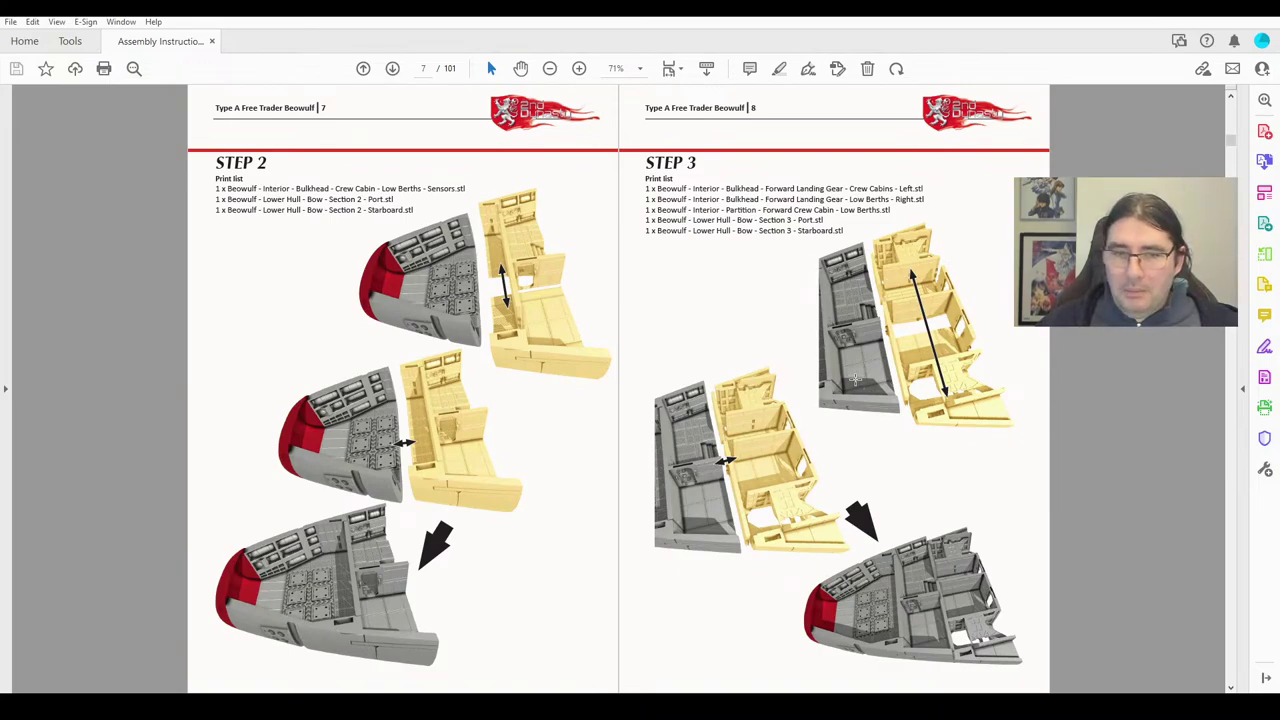
scroll(855, 370, "down", 4)
scroll(855, 370, "down", 8)
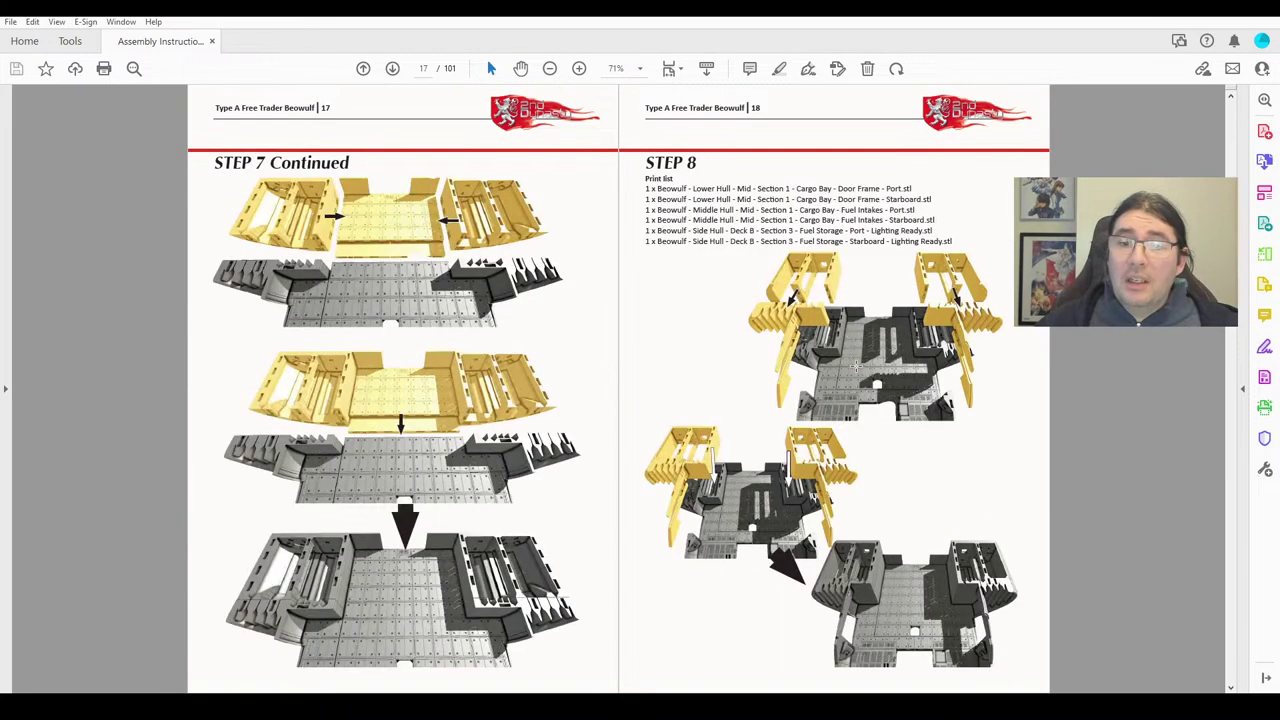
scroll(858, 359, "down", 8)
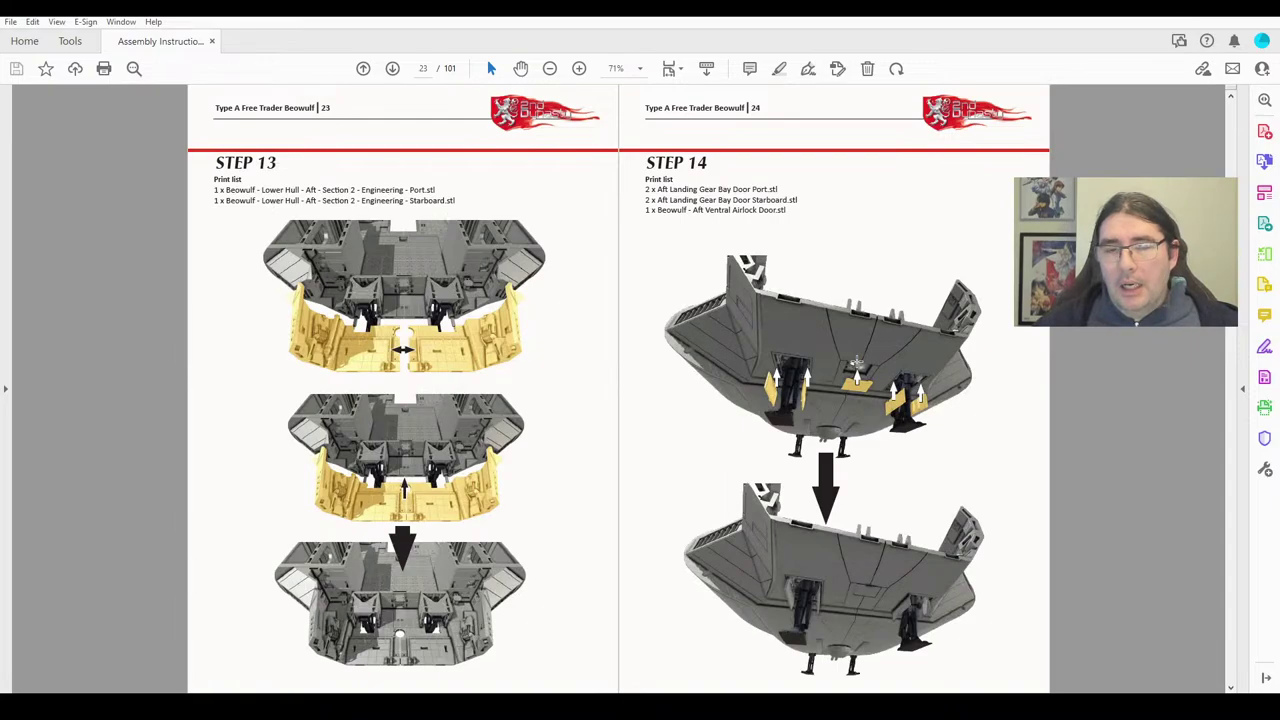
scroll(856, 361, "down", 8)
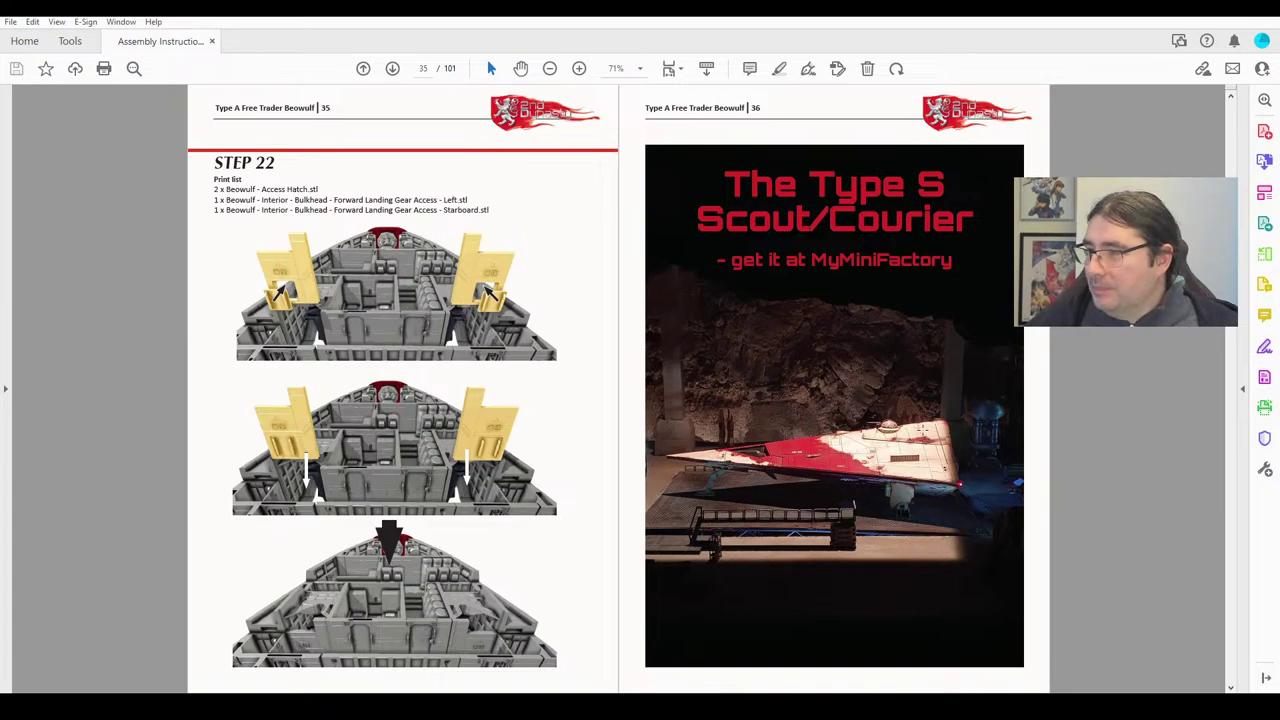
Look through the Beowulf guide from the Shuttle Alpha MKIV advert and Step 23 to the crew commons inserts in Step 48.
scroll(809, 436, "down", 2)
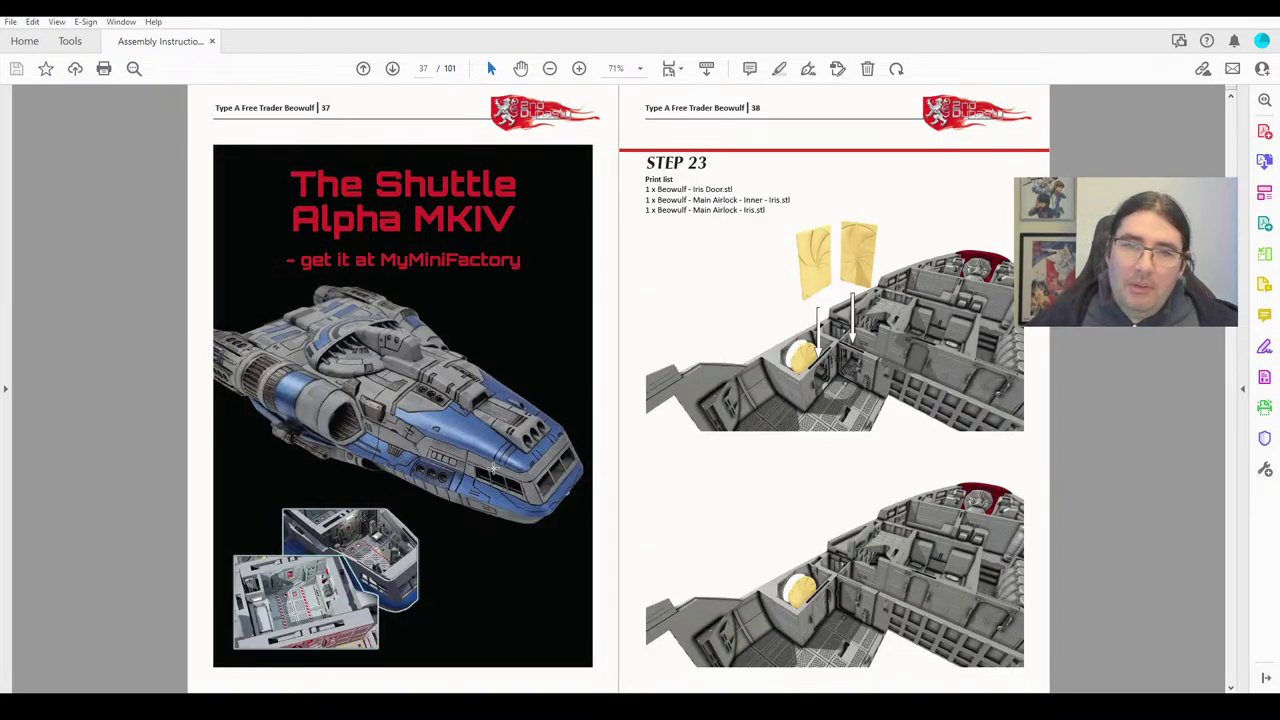
scroll(945, 441, "down", 4)
scroll(945, 445, "down", 6)
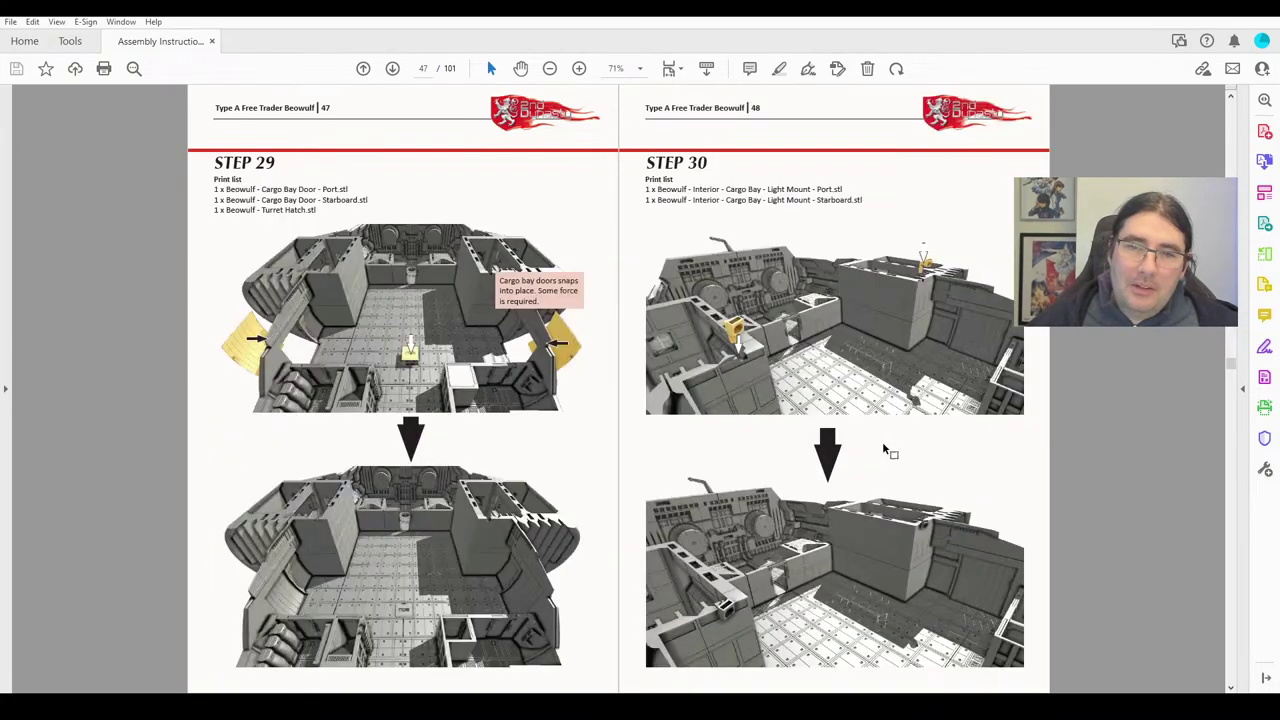
scroll(943, 455, "down", 6)
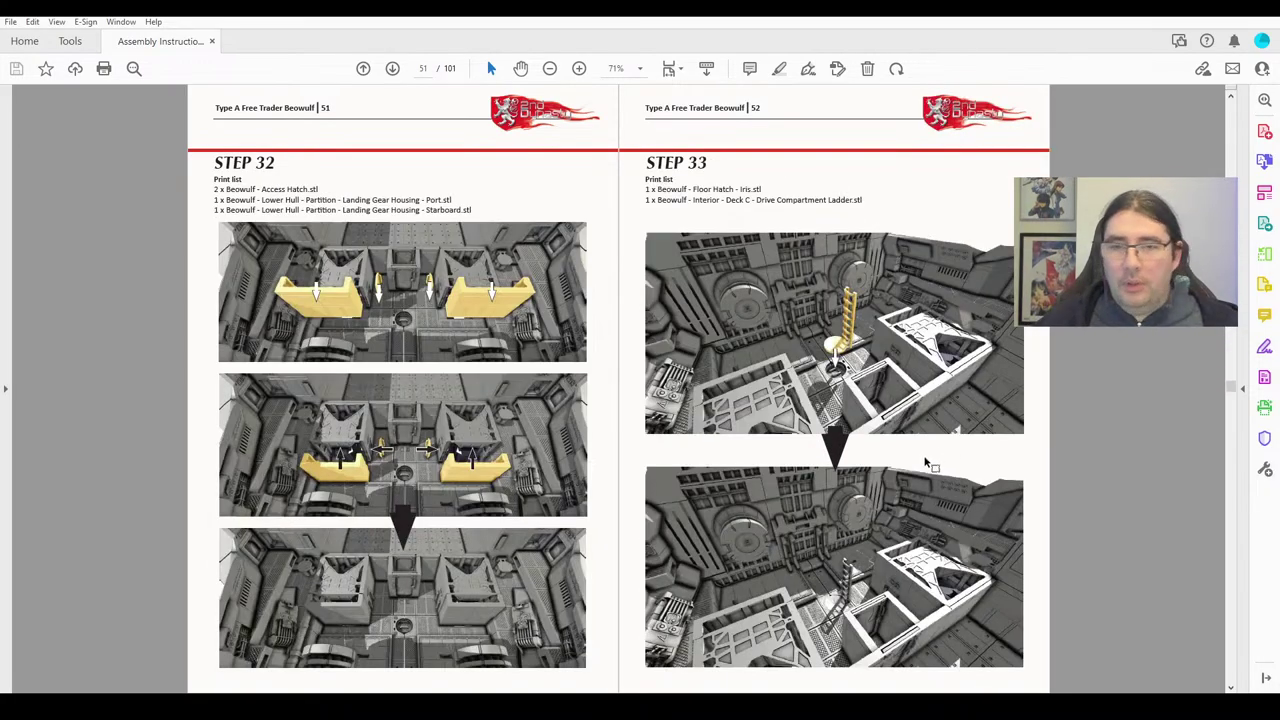
scroll(924, 462, "down", 8)
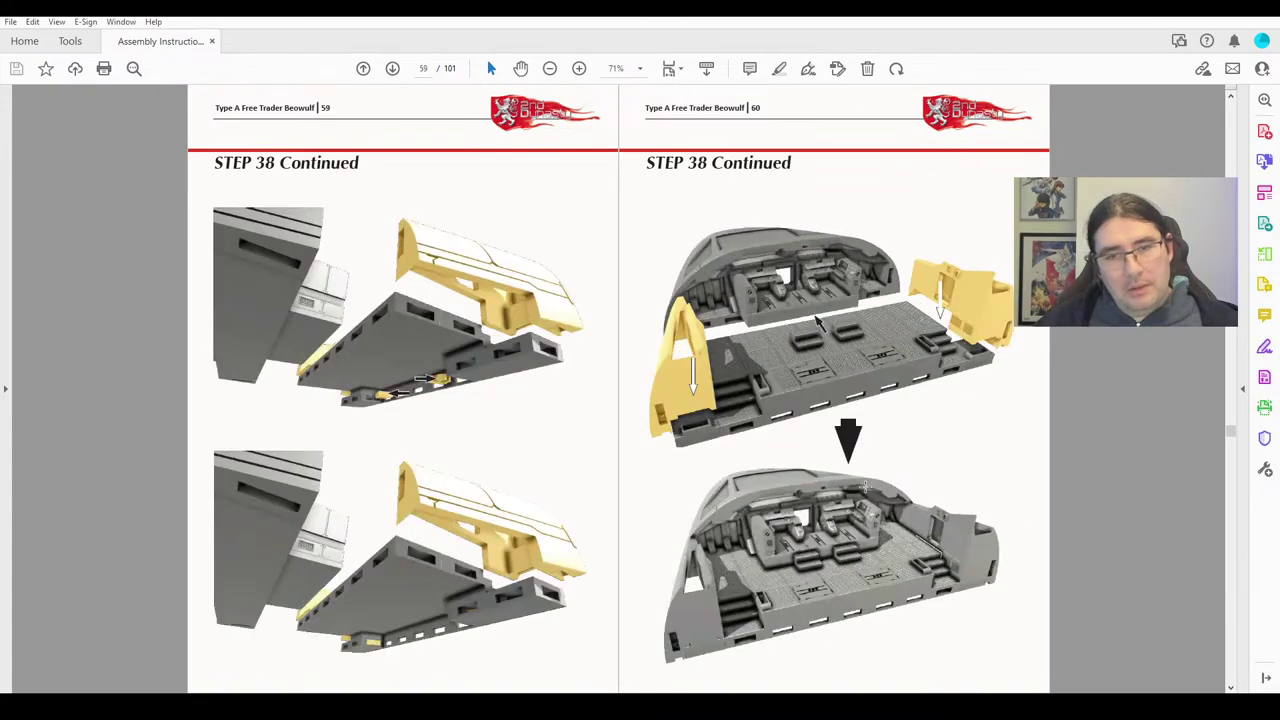
scroll(860, 478, "down", 2)
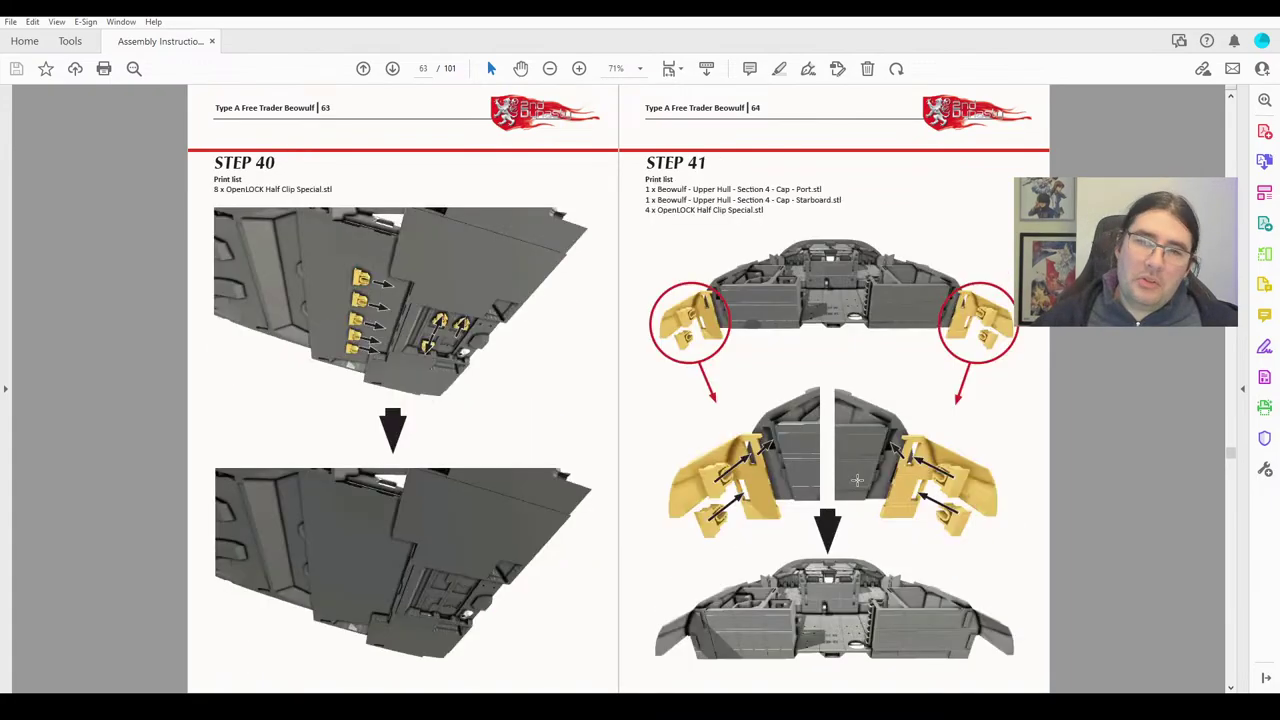
scroll(852, 468, "down", 2)
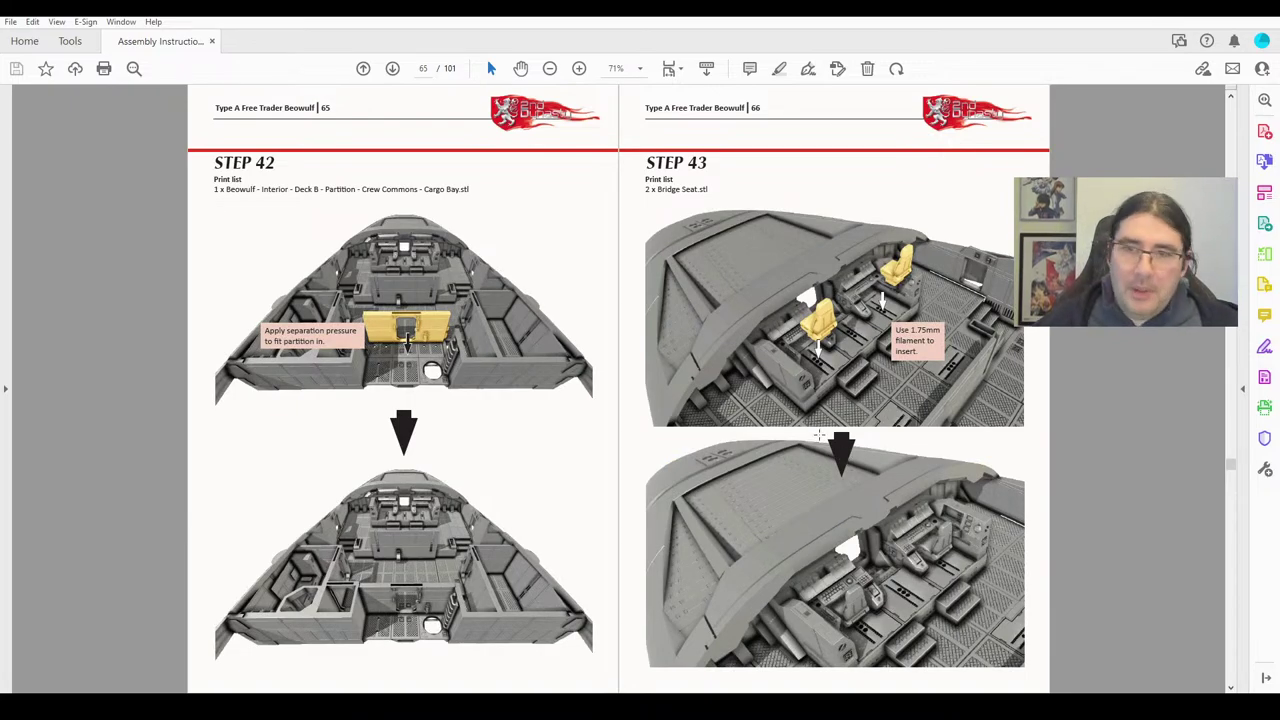
scroll(765, 460, "down", 2)
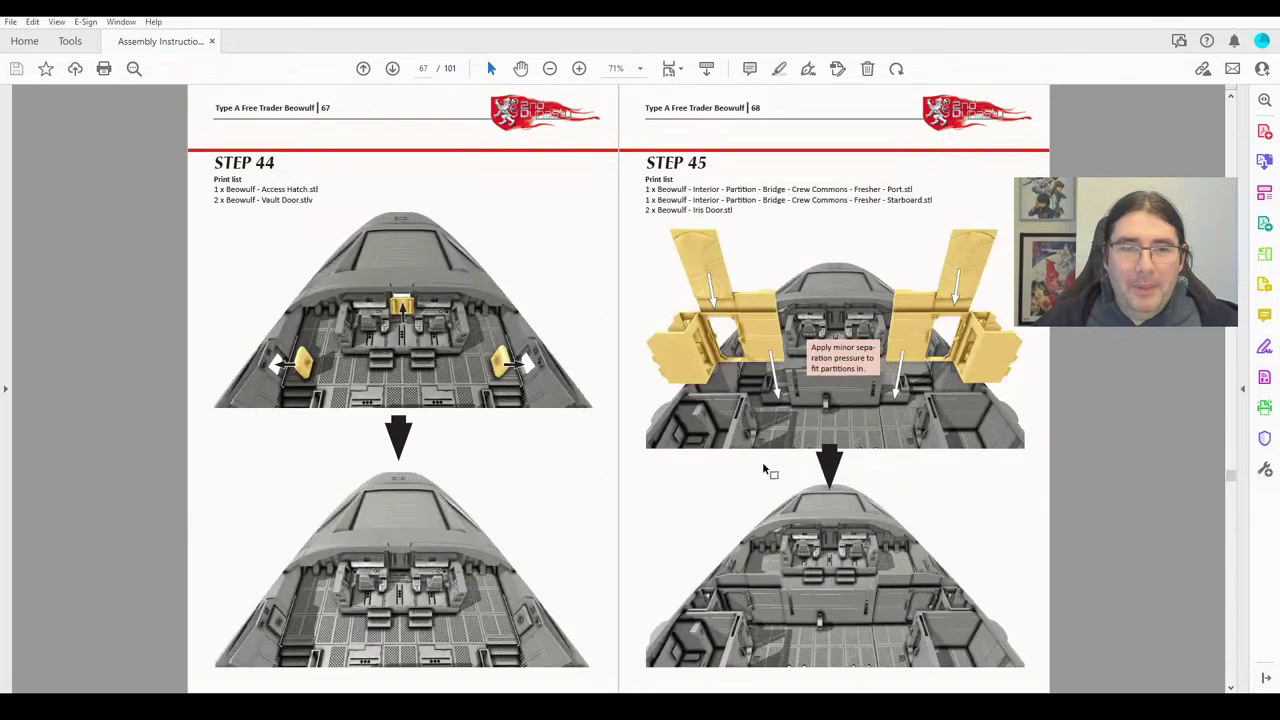
scroll(763, 464, "down", 2)
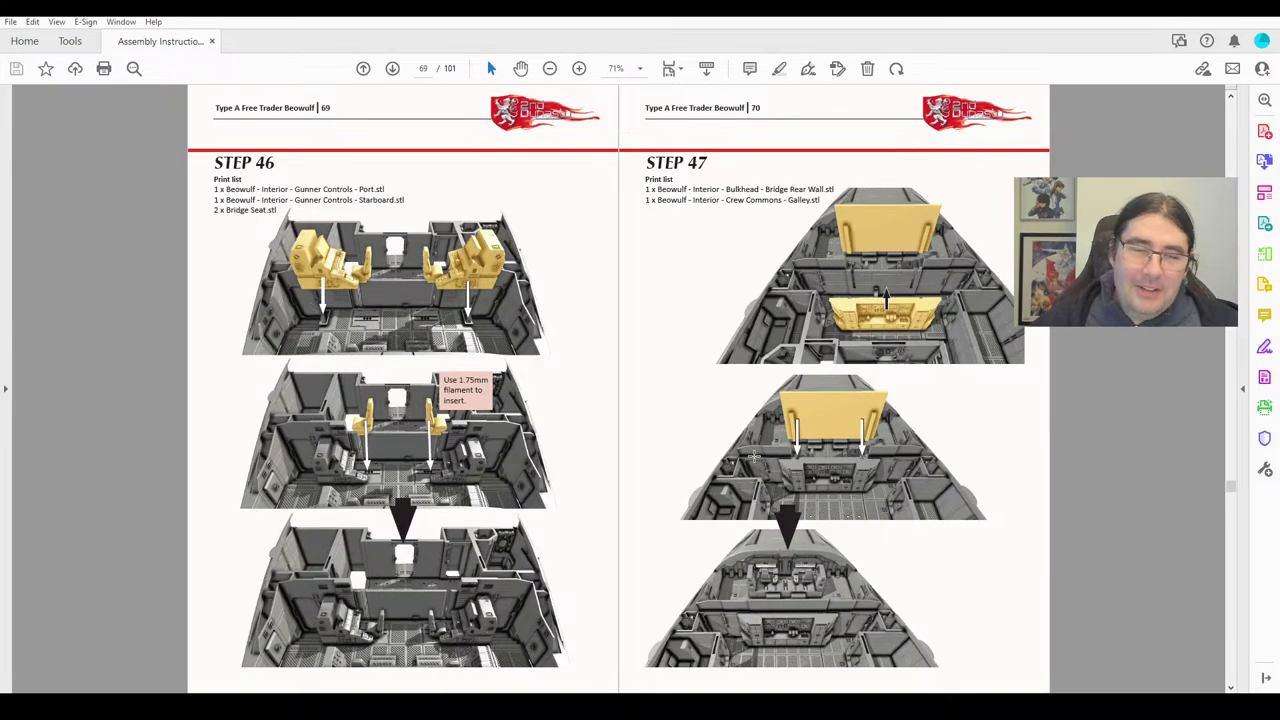
scroll(748, 457, "down", 2)
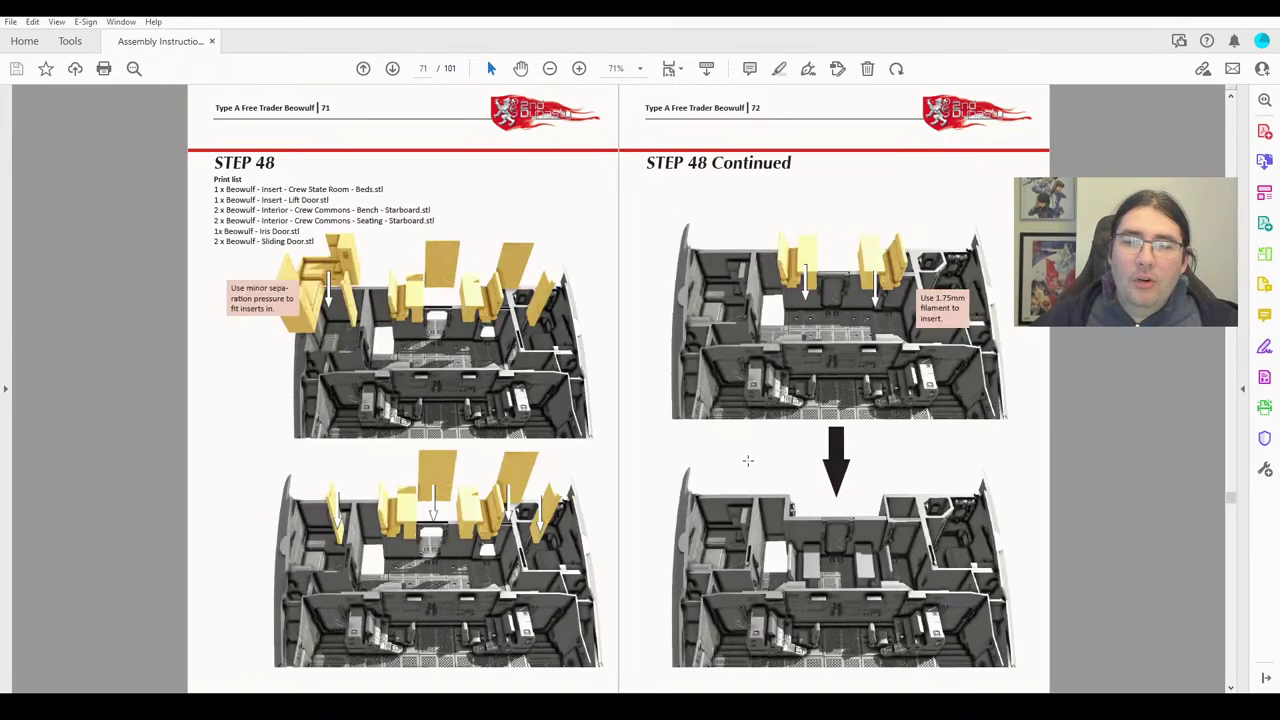
Review the Beowulf guide from Step 50 to its closing page, and return to the fleet scene in Maya.
scroll(746, 460, "down", 4)
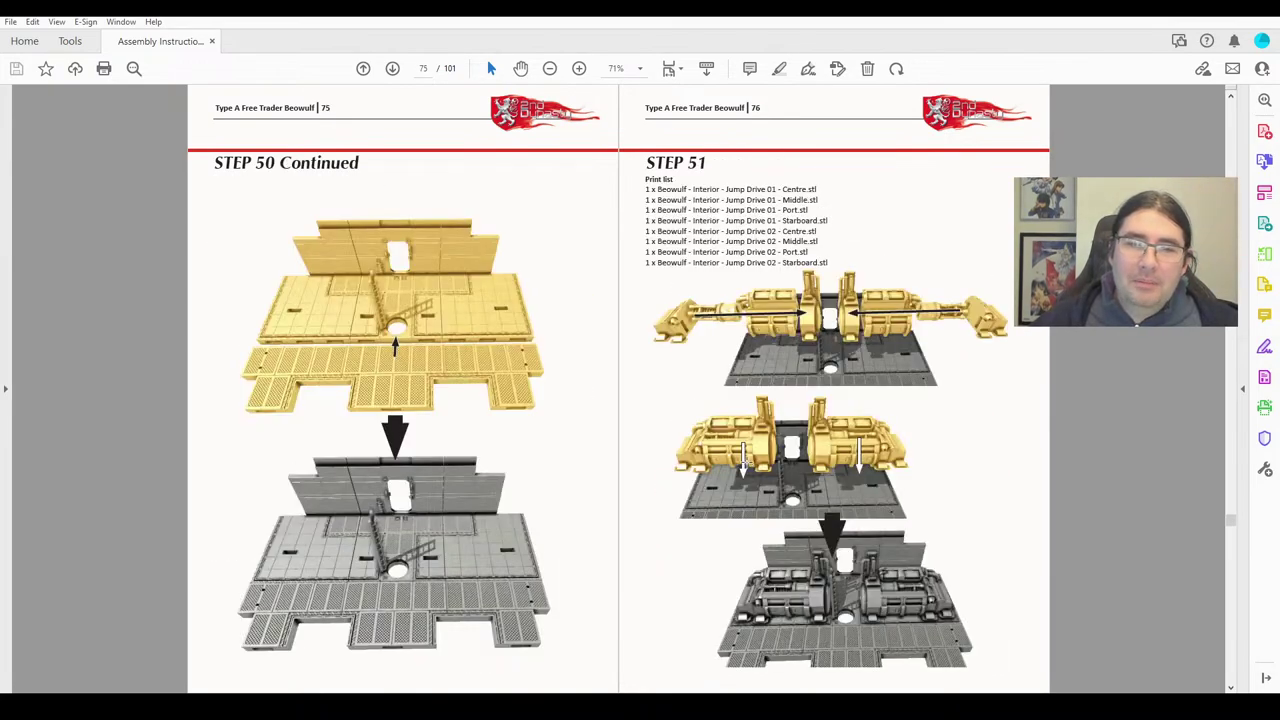
scroll(746, 463, "down", 4)
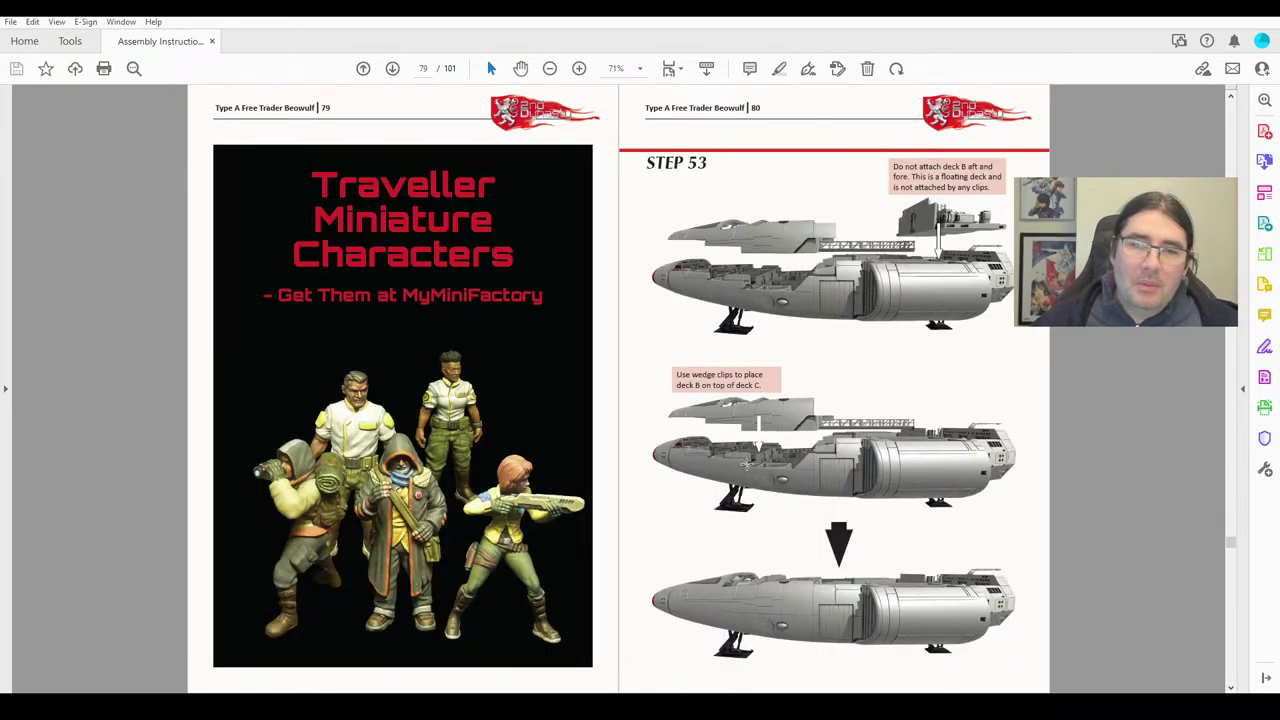
scroll(745, 462, "down", 8)
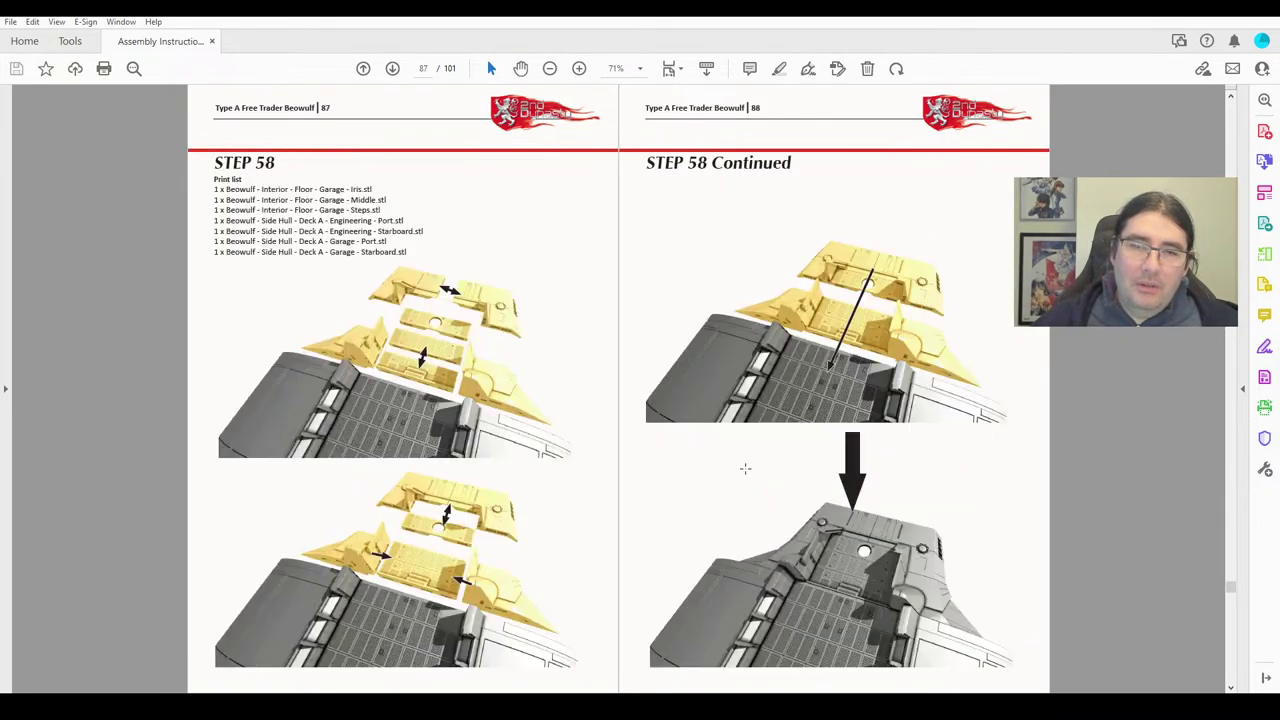
scroll(745, 468, "down", 4)
scroll(743, 475, "down", 4)
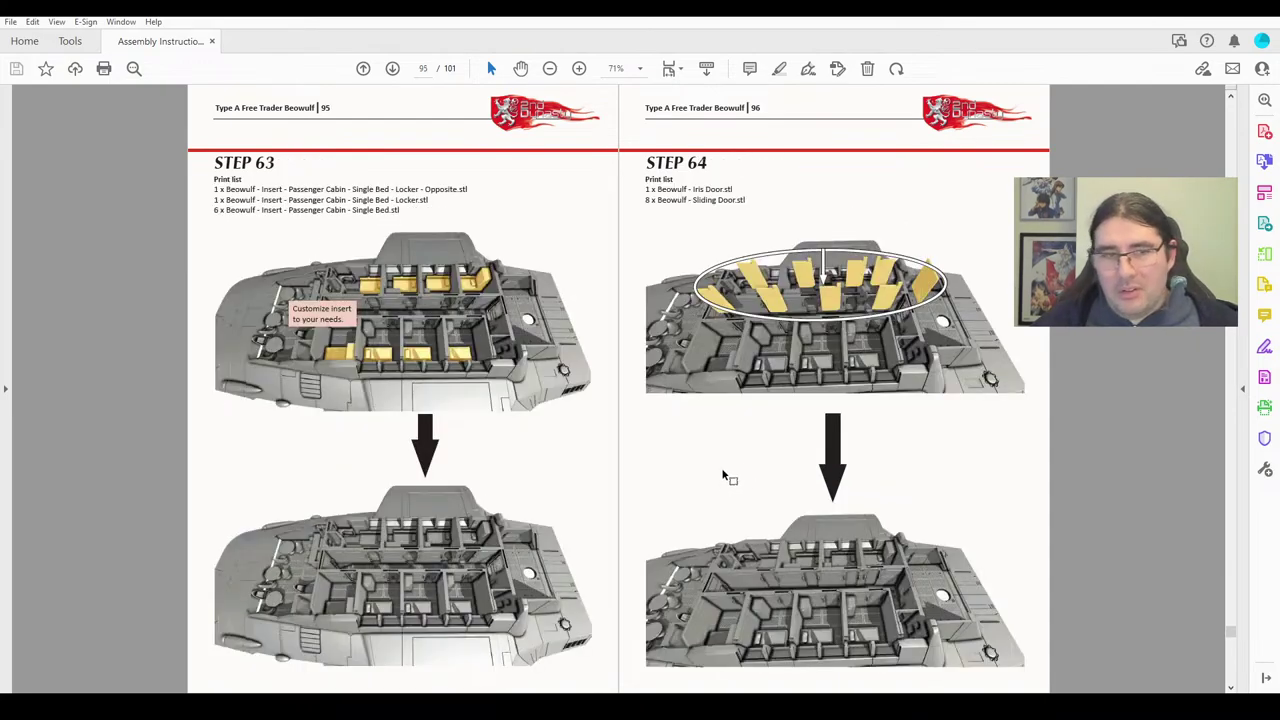
scroll(724, 476, "down", 4)
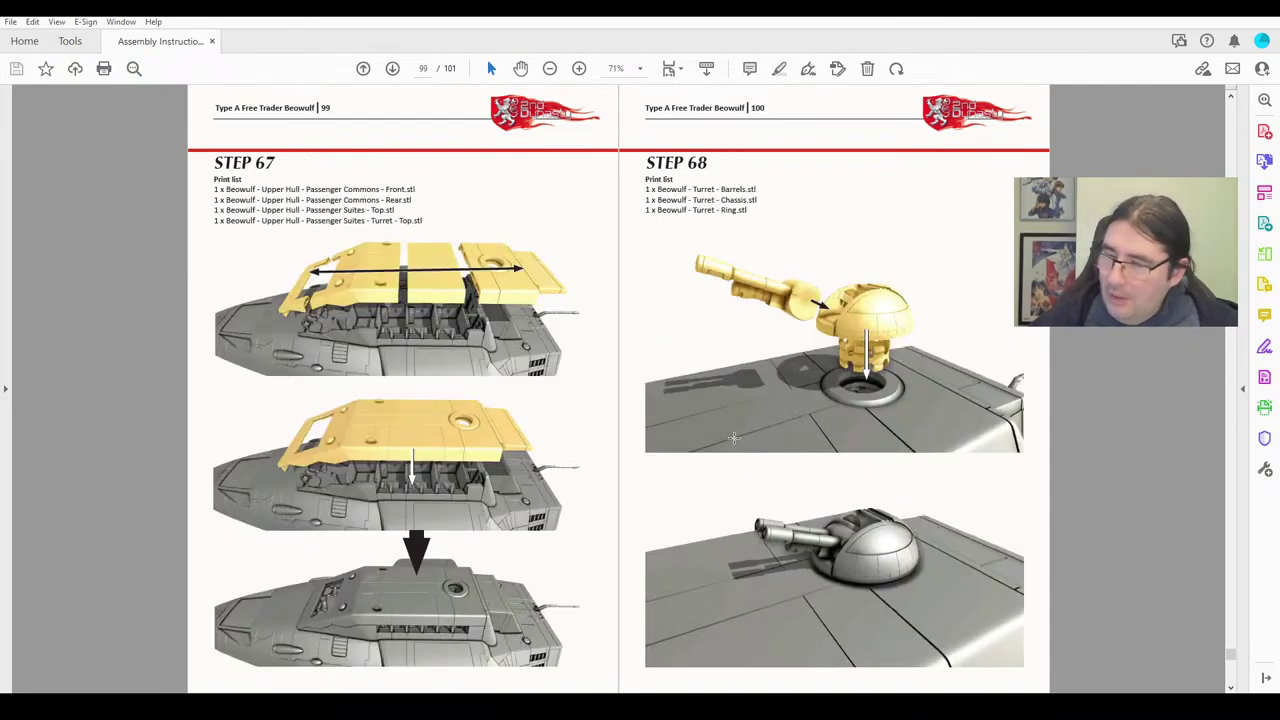
scroll(730, 435, "down", 2)
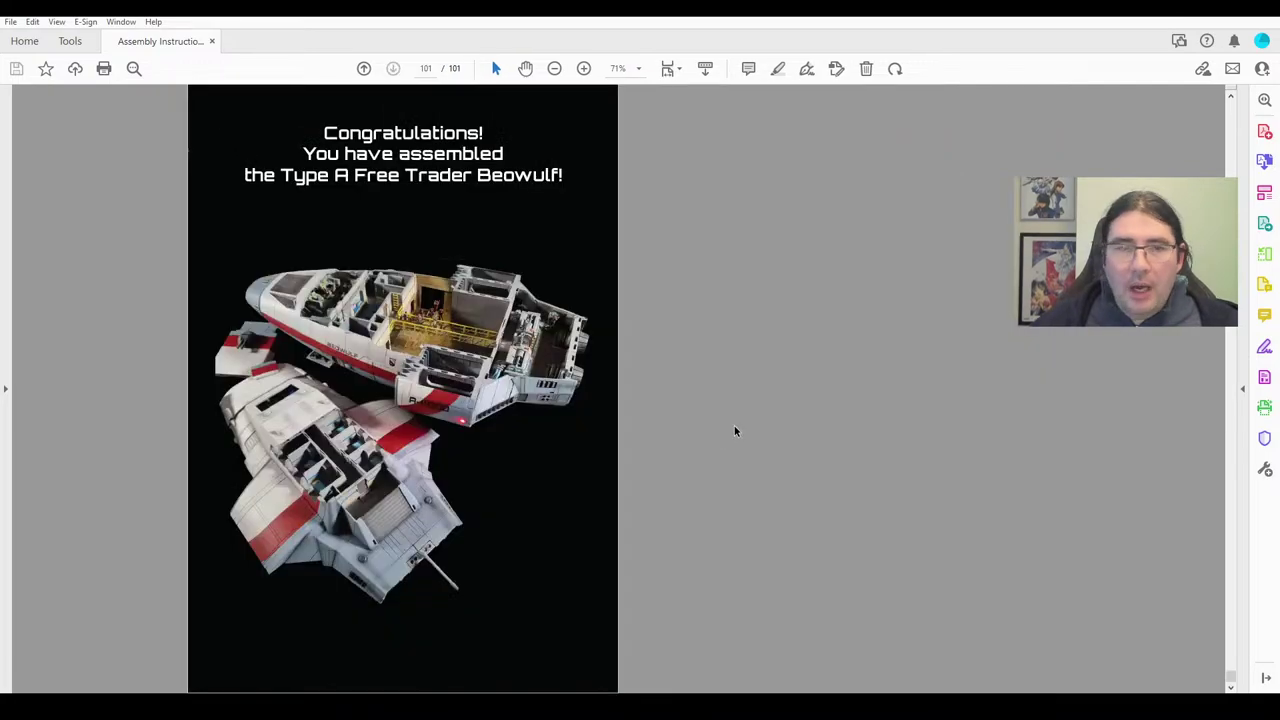
scroll(732, 425, "up", 2)
scroll(989, 389, "down", 2)
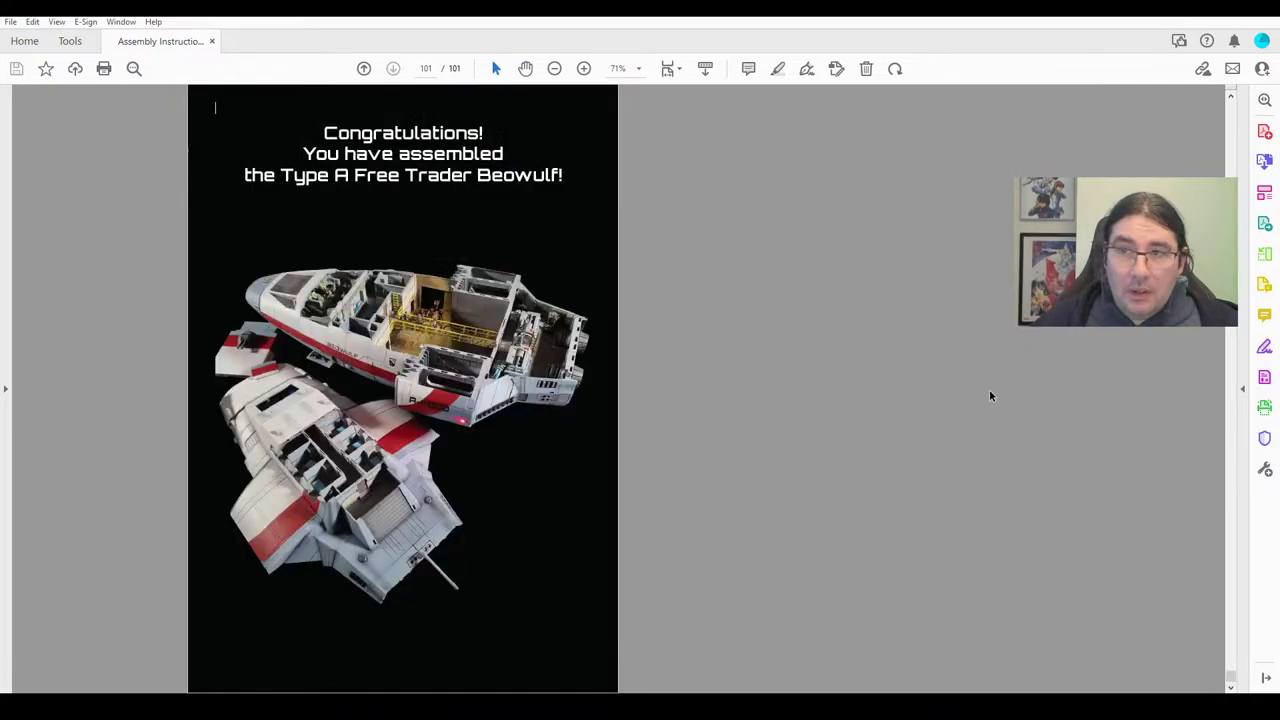
left_click(1254, 9)
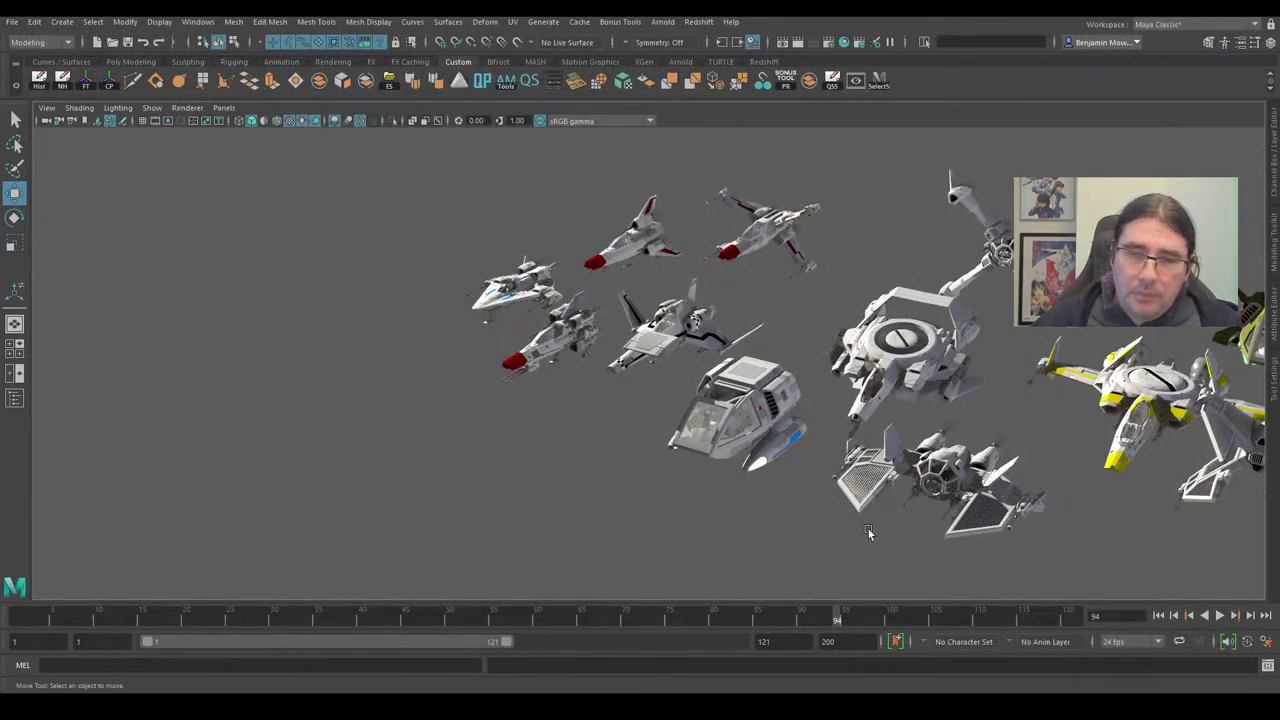
Switch to Photoshop and review the Spidercrab and Starlancer concept drawings featured in the starfighter poll.
left_click_drag(890, 490, 695, 540, "alt")
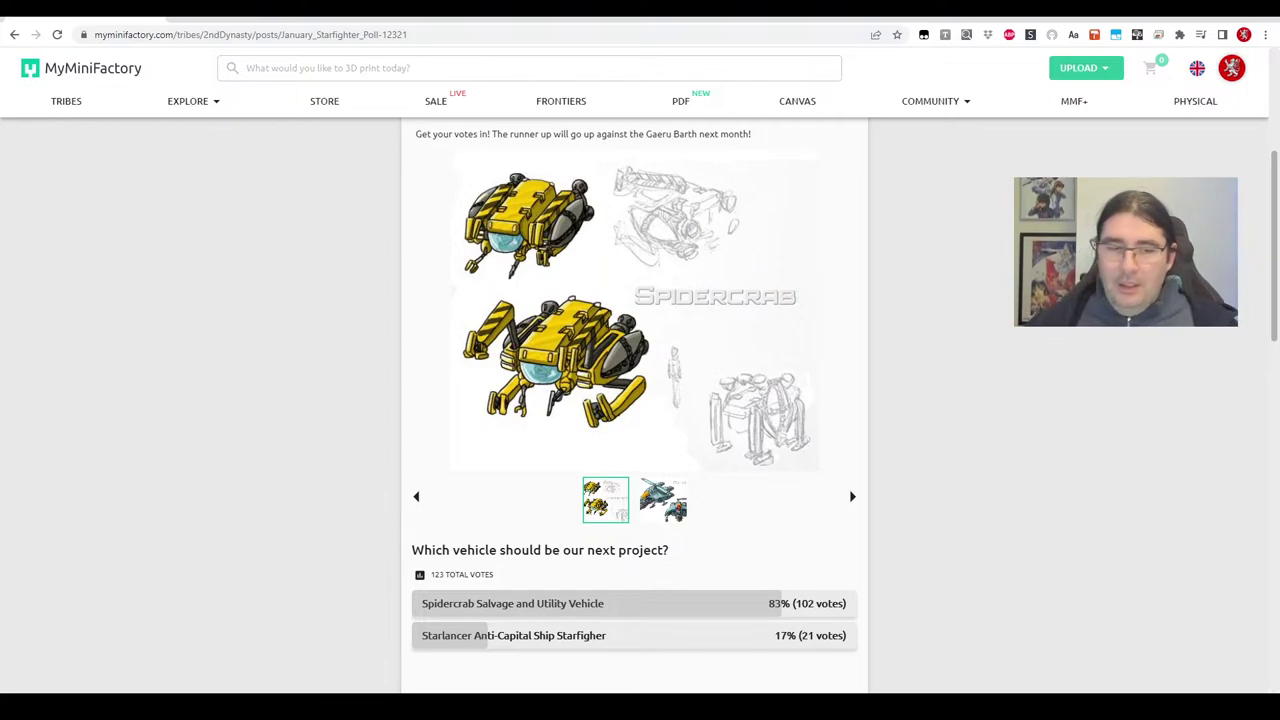
mouse_move(420, 705)
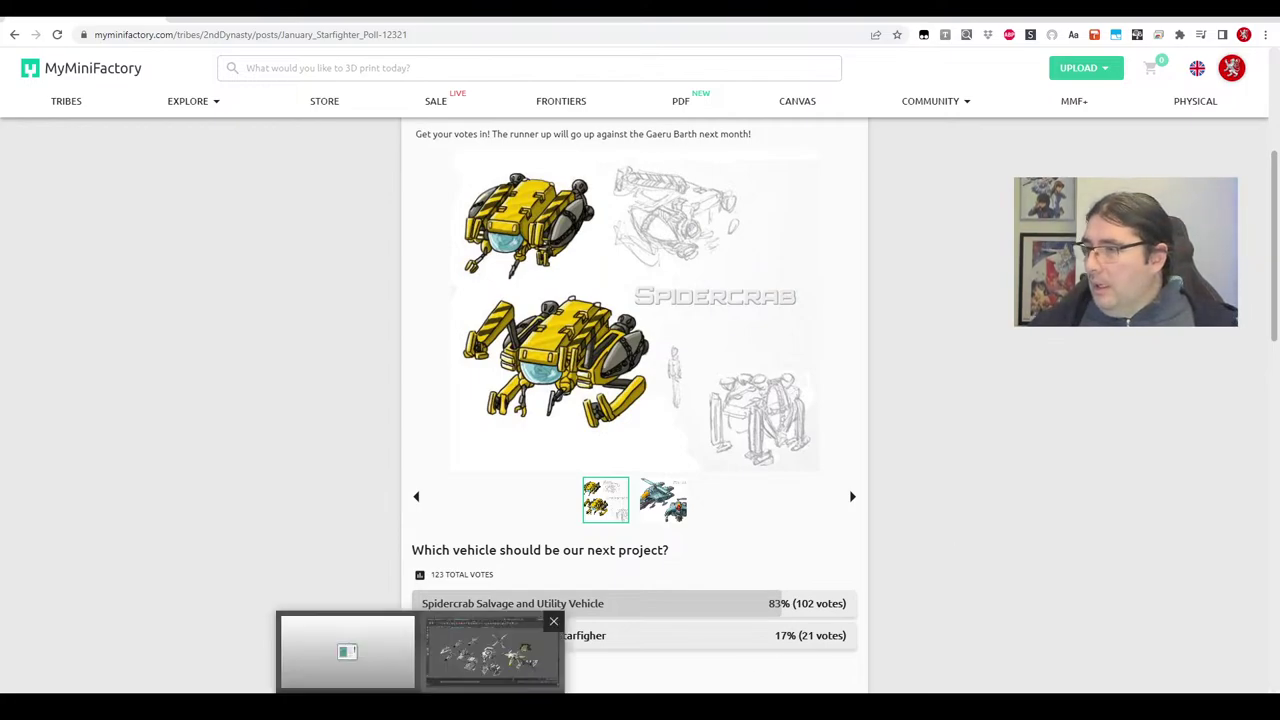
left_click(493, 653)
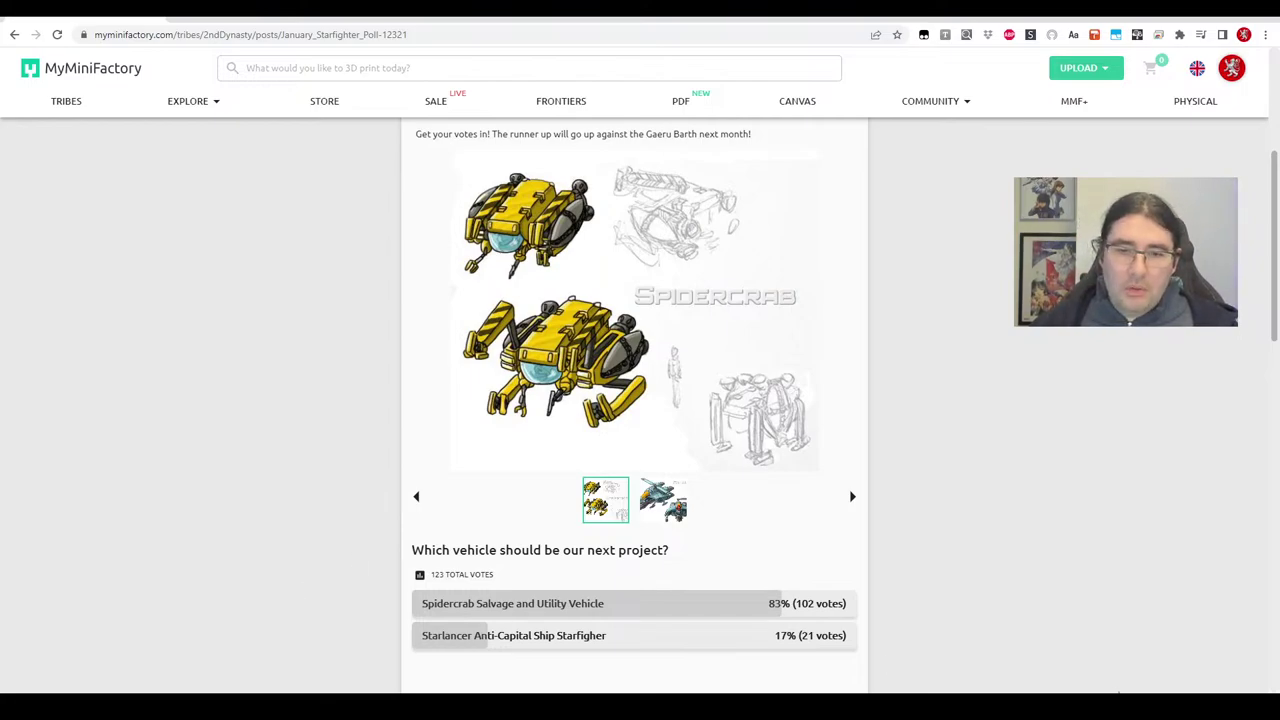
left_click(902, 706)
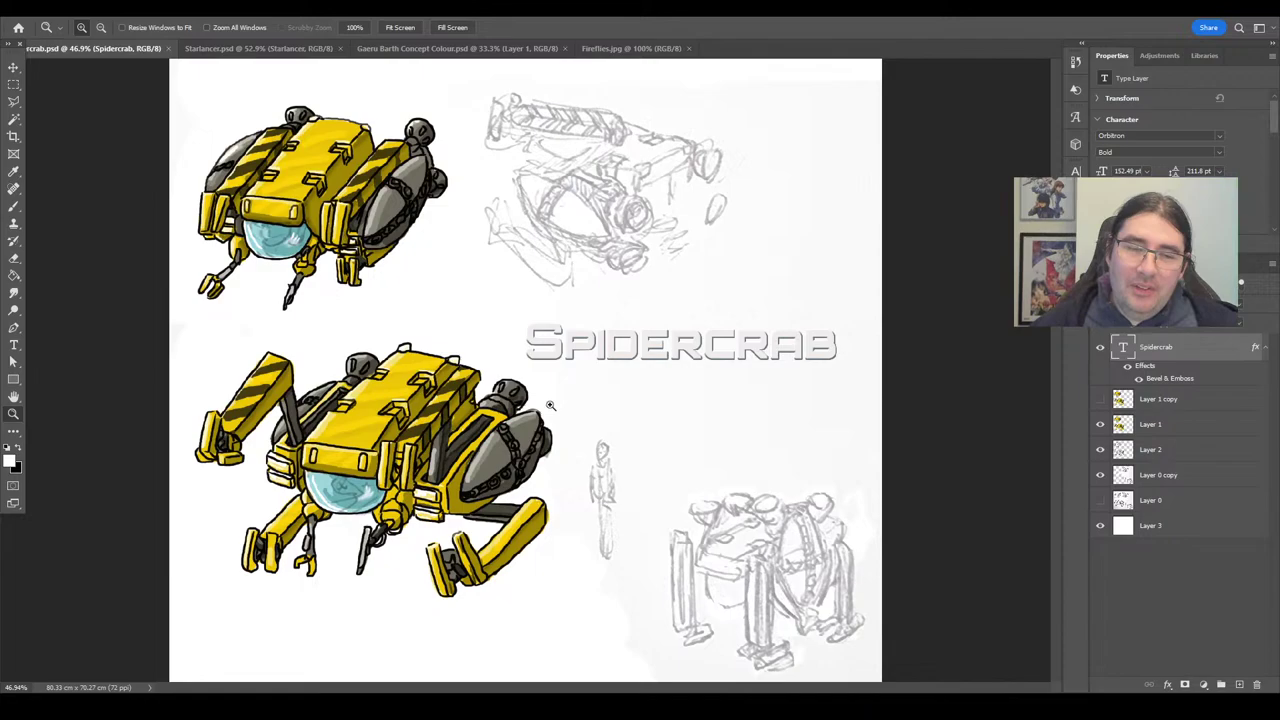
left_click(250, 48)
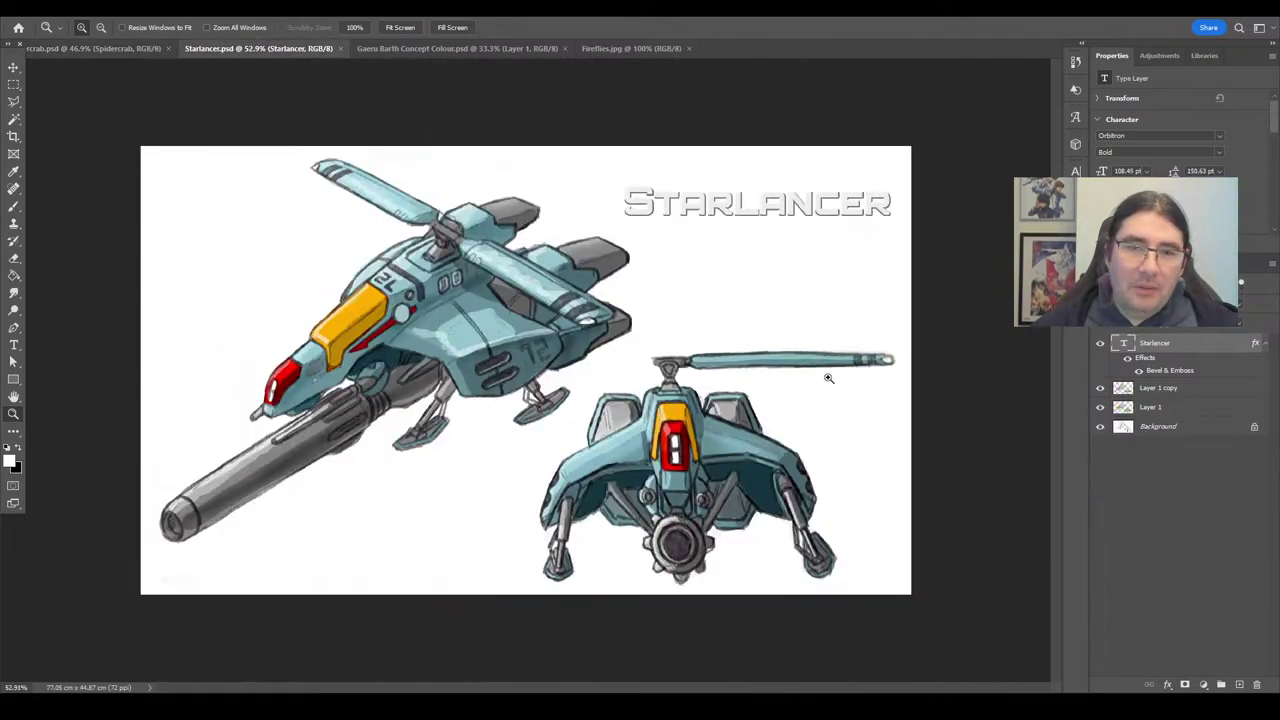
left_click(90, 48)
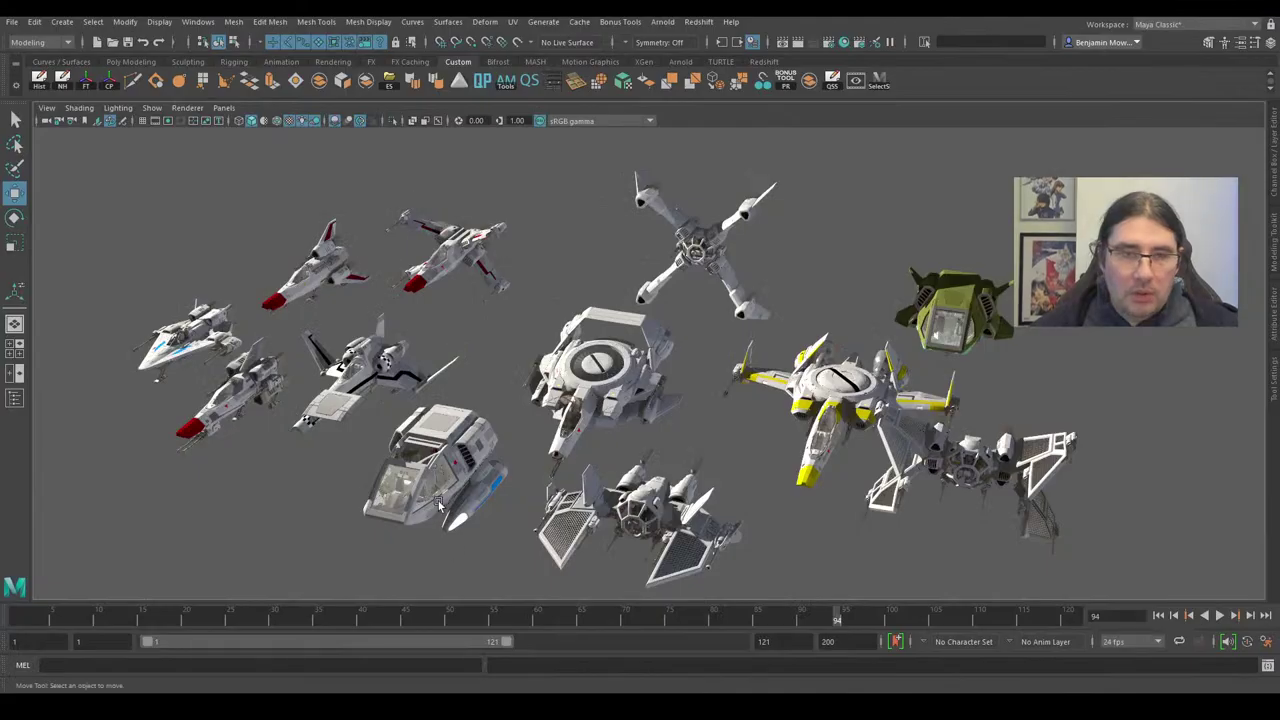
Examine the assembled light fighters in the Maya fleet scene up close, and go over to the laid-out modular parts.
left_click_drag(438, 503, 387, 473, "alt")
middle_click_drag(316, 462, 600, 440, "alt")
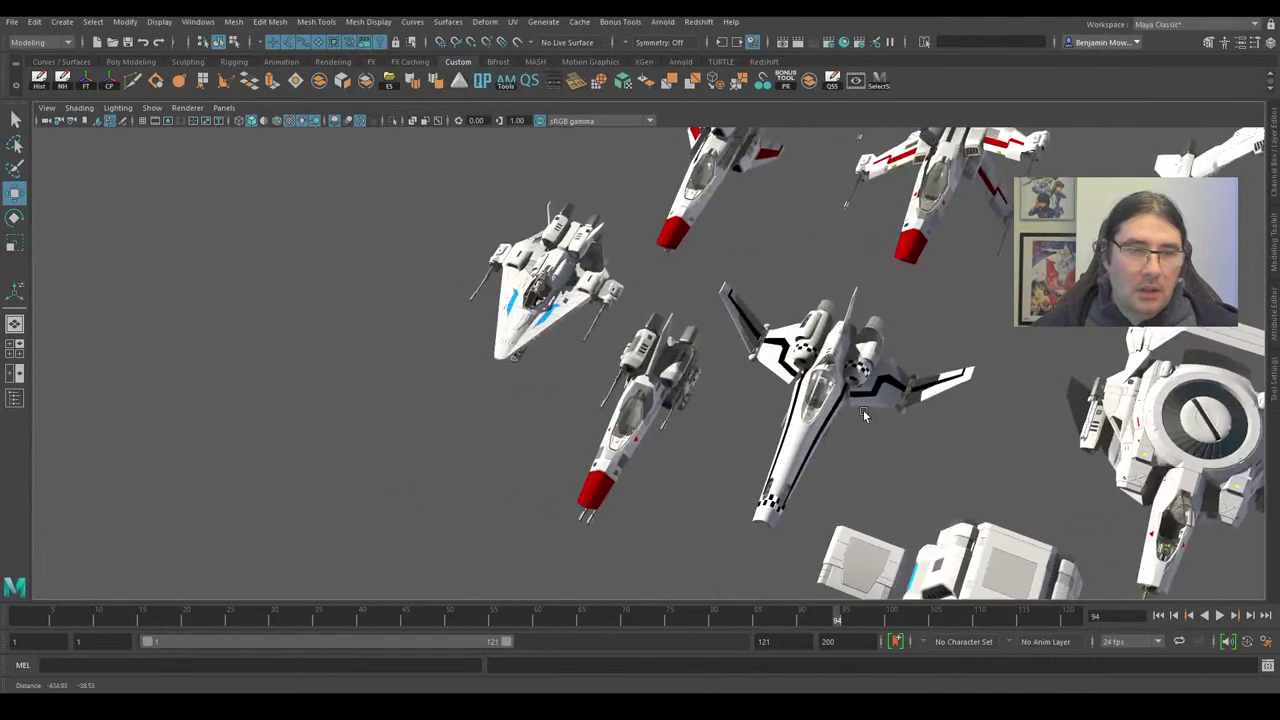
right_click_drag(600, 440, 743, 465, "alt")
left_click_drag(743, 465, 734, 452, "alt")
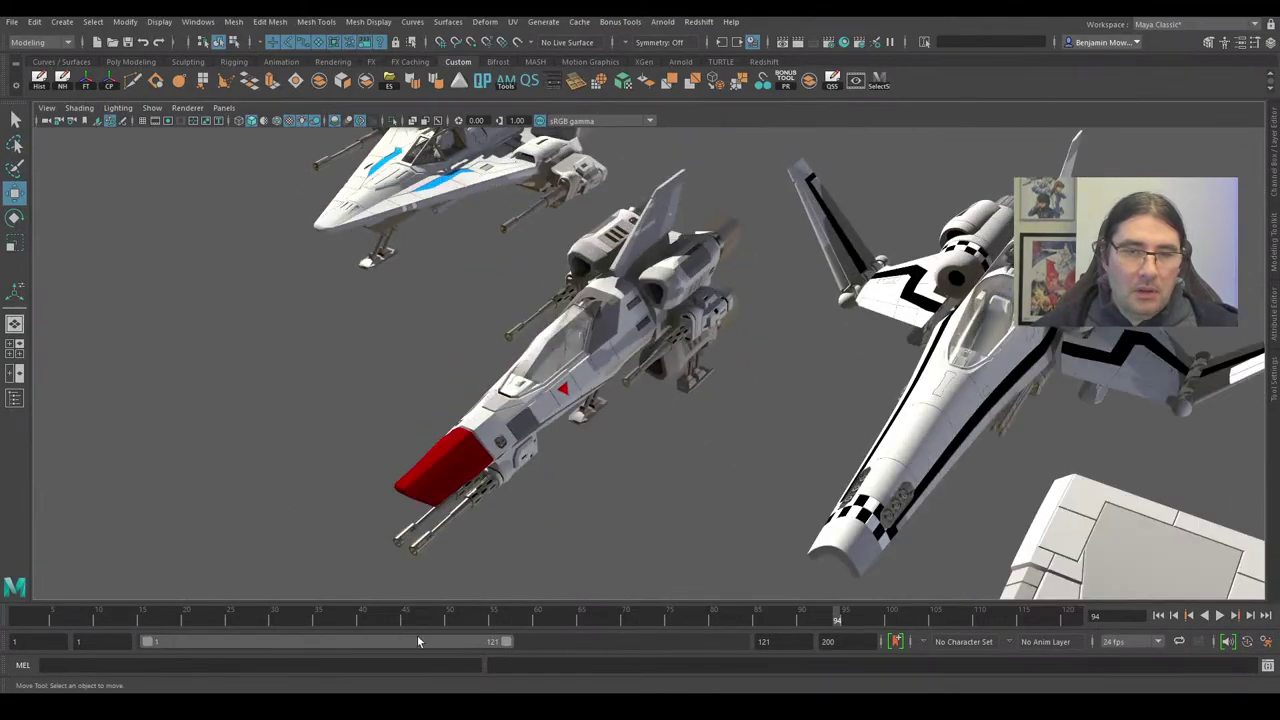
scroll(822, 362, "down", 6)
middle_click_drag(1060, 350, 765, 325, "alt")
left_click_drag(724, 437, 819, 441, "alt")
scroll(880, 440, "down", 6)
left_click_drag(982, 438, 477, 437, "alt")
middle_click_drag(400, 455, 900, 235, "alt")
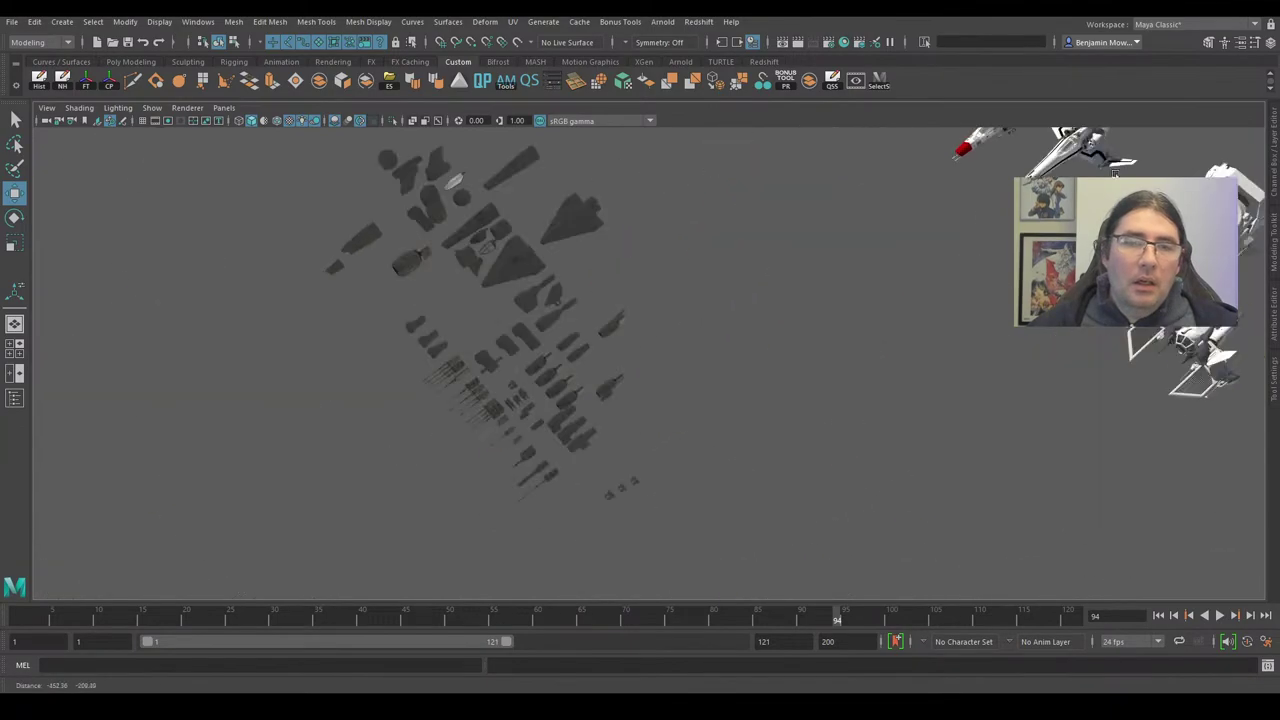
Examine the long-barrelled guns at the end of the laid-out weapon row from several angles.
middle_click_drag(508, 399, 933, 308, "alt")
left_click_drag(932, 309, 661, 445, "alt")
right_click_drag(661, 445, 780, 513, "alt")
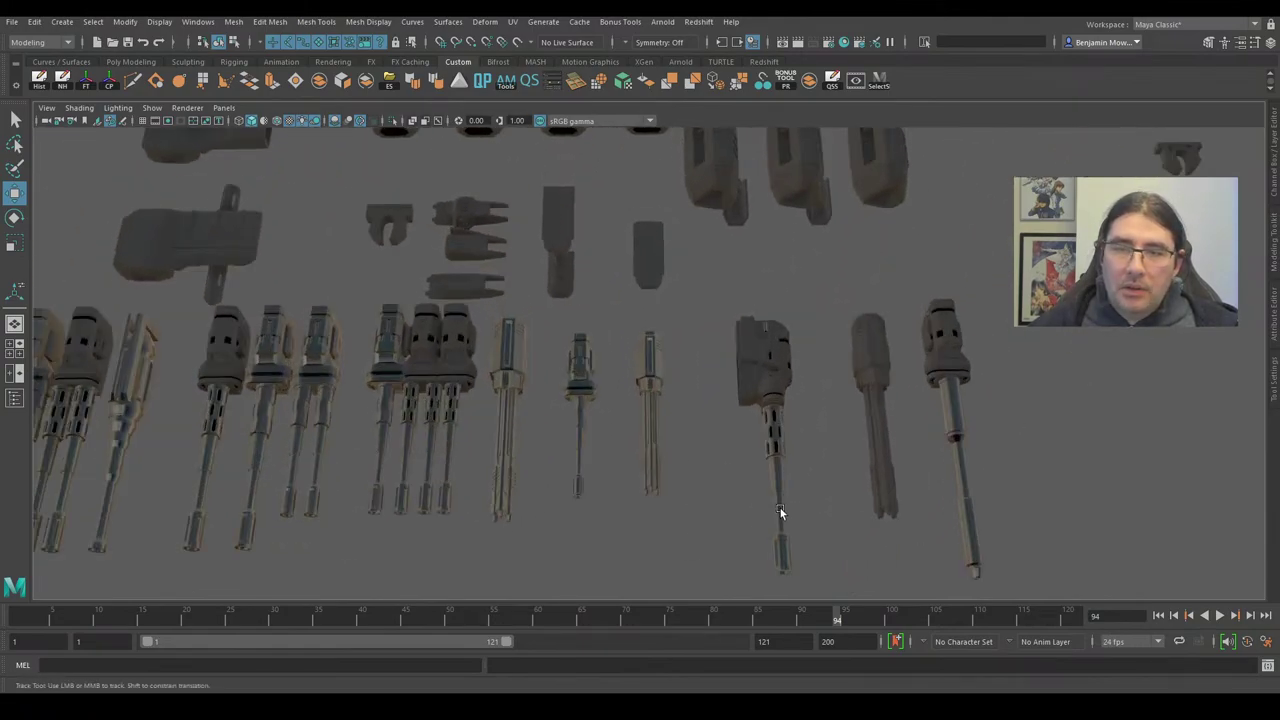
middle_click_drag(780, 513, 503, 435, "alt")
scroll(503, 437, "up", 4)
middle_click_drag(472, 325, 523, 510, "alt")
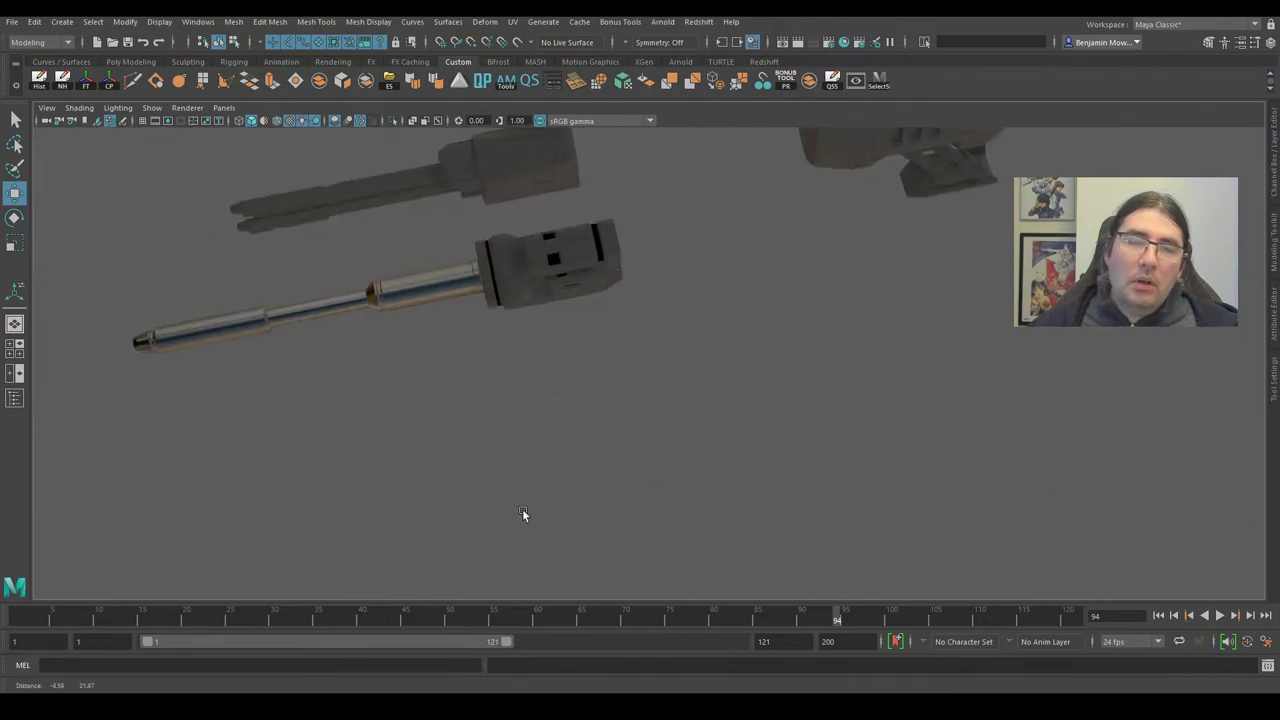
middle_click_drag(430, 295, 668, 338, "alt")
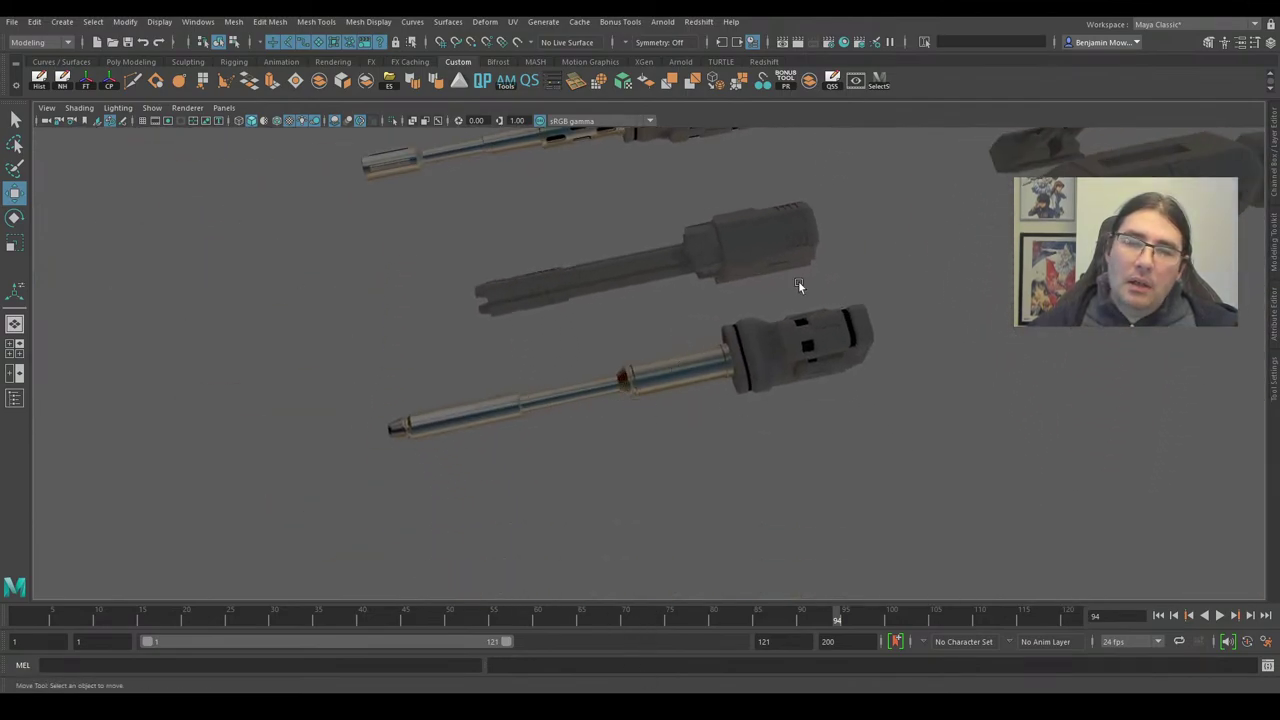
right_click_drag(798, 286, 578, 345, "alt")
left_click_drag(578, 345, 850, 285, "alt")
middle_click_drag(850, 285, 806, 491, "alt")
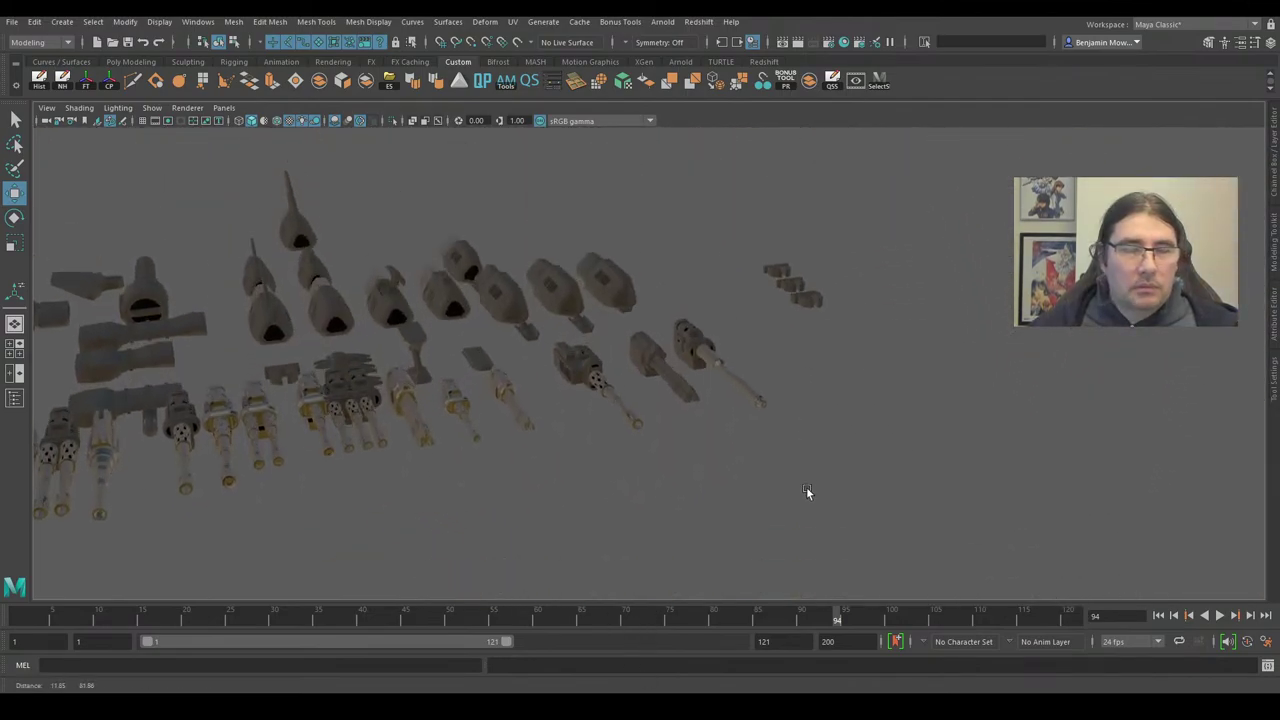
right_click_drag(806, 486, 831, 487, "alt")
left_click_drag(831, 487, 683, 481, "alt")
middle_click_drag(683, 481, 752, 385, "alt")
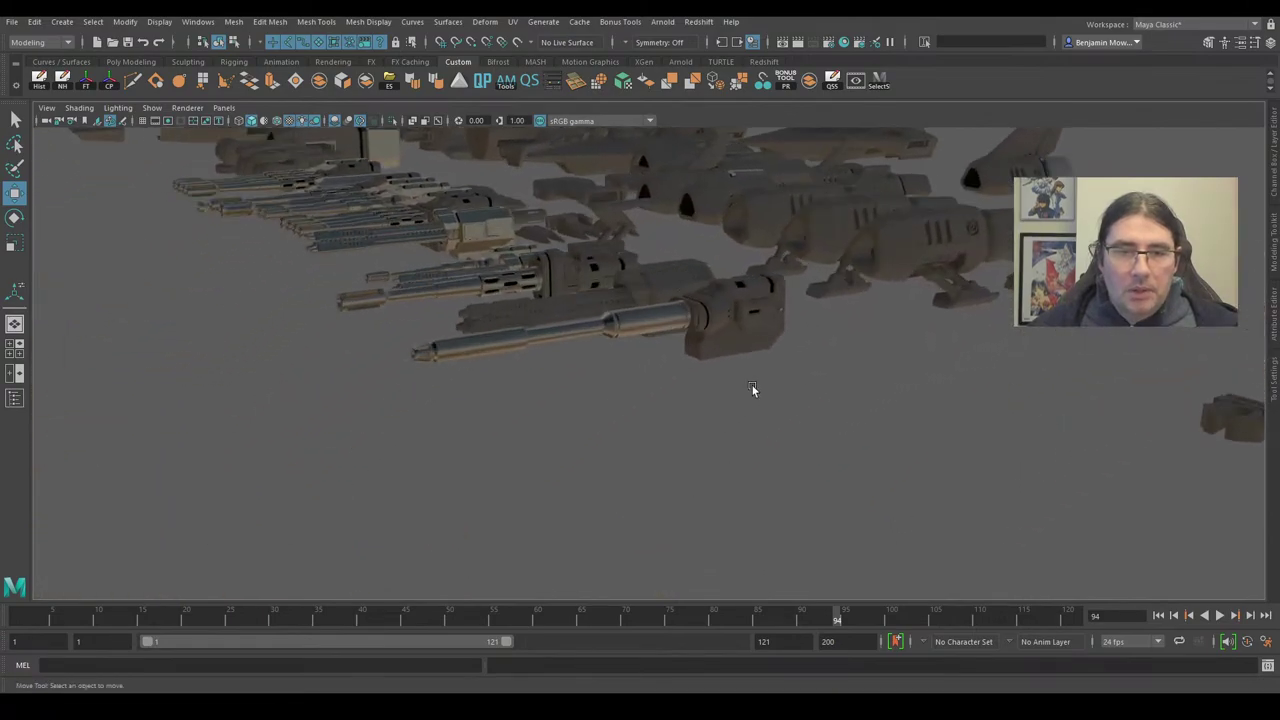
left_click_drag(752, 388, 648, 298, "alt")
right_click_drag(822, 248, 757, 375, "alt")
left_click_drag(757, 375, 880, 411, "alt")
right_click_drag(880, 411, 663, 346, "alt")
middle_click_drag(605, 380, 794, 361, "alt")
left_click_drag(794, 361, 852, 416, "alt")
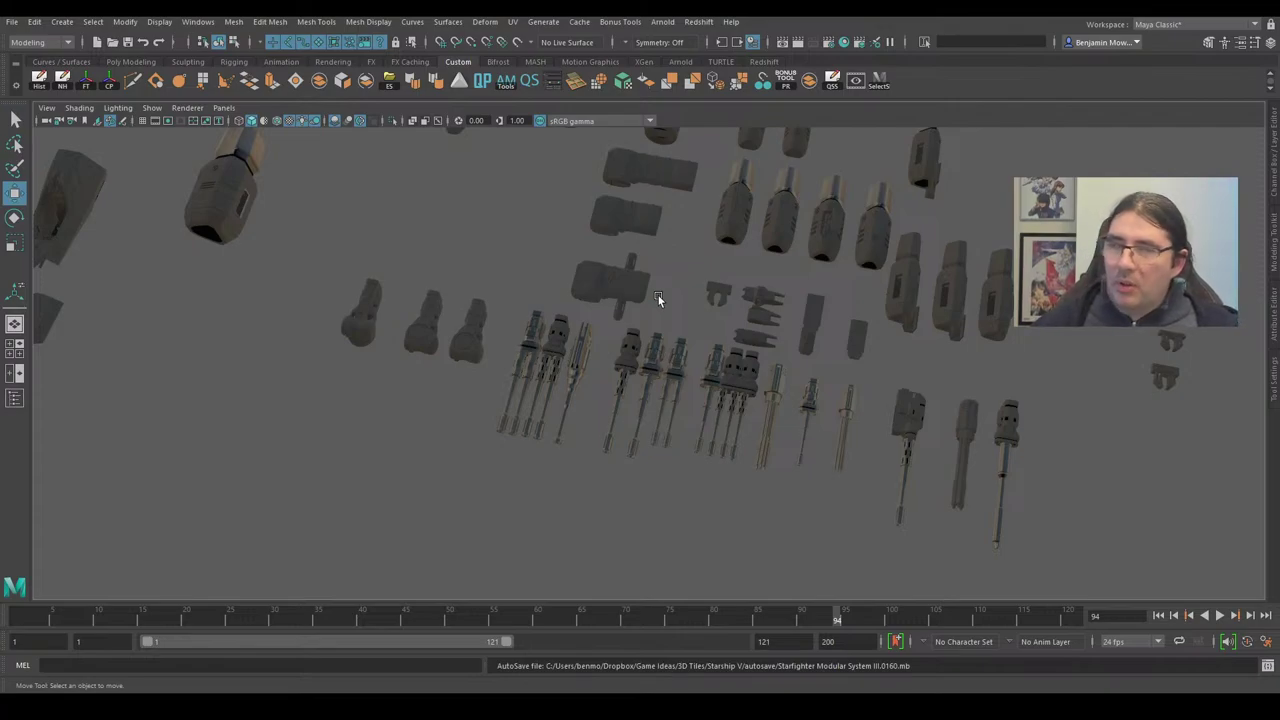
Look over the laid-out engine, hull and gun parts, and go on to the group of upright heavy cannons.
left_click_drag(656, 293, 759, 453, "alt")
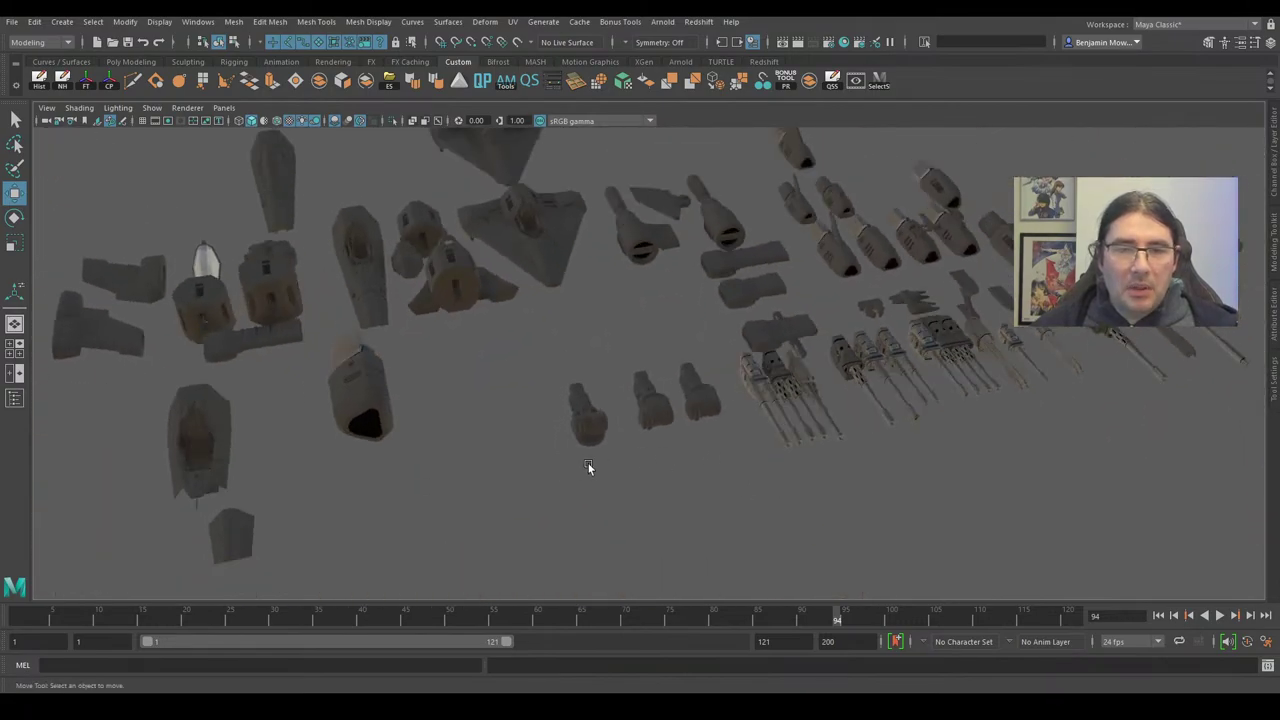
left_click_drag(588, 467, 658, 495, "alt")
scroll(507, 466, "up", 5)
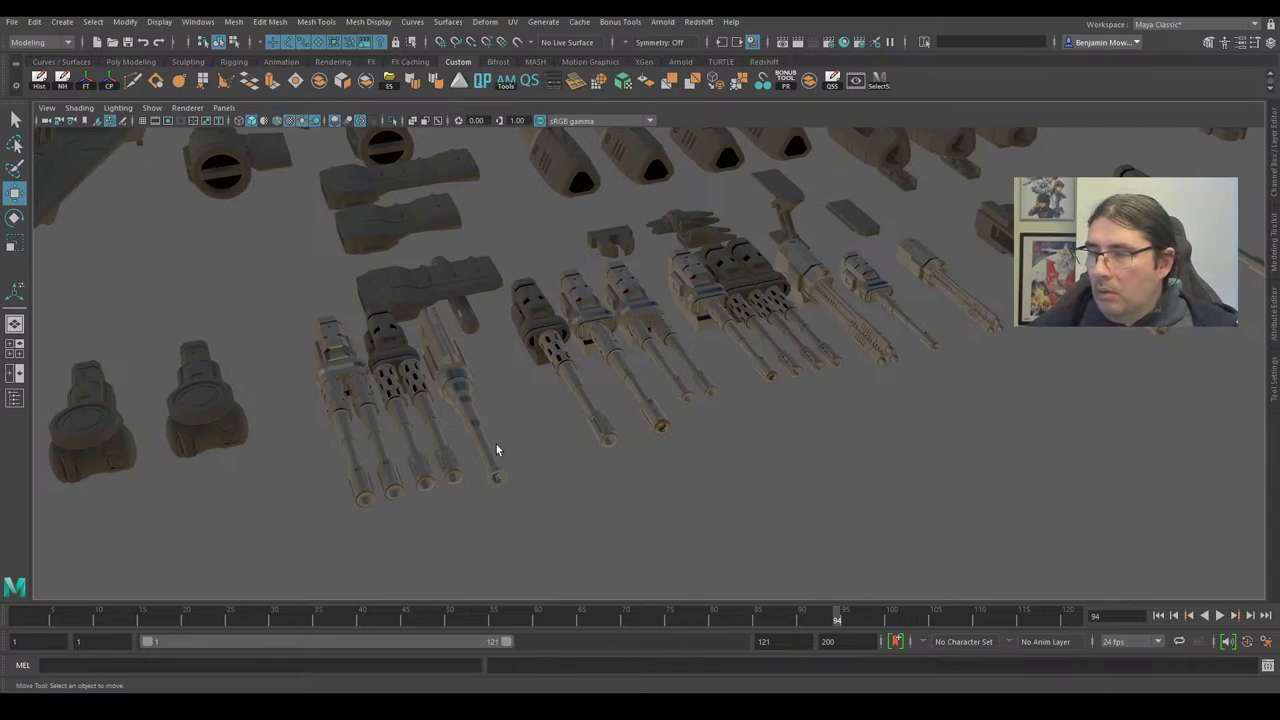
scroll(540, 366, "down", 5)
mouse_move(546, 374)
middle_mouse_down("alt")
mouse_move(572, 391)
mouse_move(1019, 361)
middle_mouse_up("alt")
middle_click_drag(522, 328, 1160, 375, "alt")
middle_click_drag(463, 361, 927, 309, "alt")
mouse_move(328, 370)
middle_mouse_down("alt")
mouse_move(472, 362)
mouse_move(1215, 400)
middle_mouse_up("alt")
left_click_drag(931, 406, 600, 517, "alt")
Move the slender tapered cannon out of the group of upright heavy weapons.
left_click(586, 396)
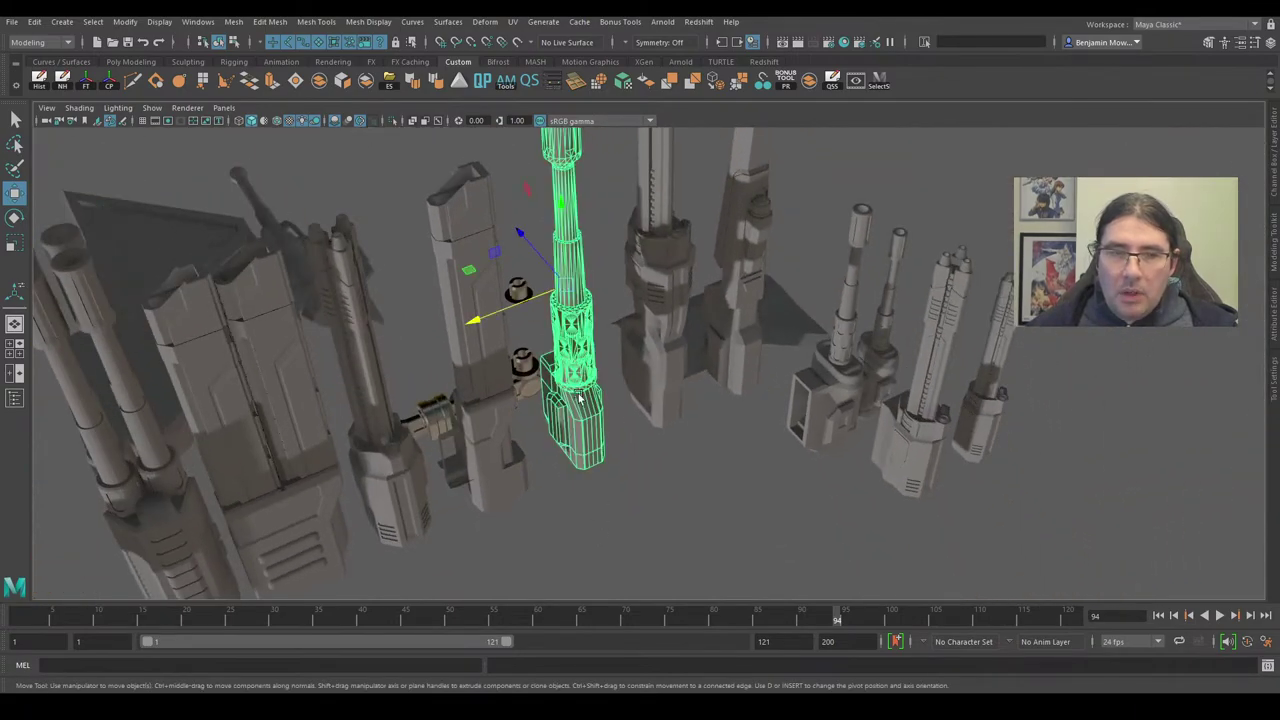
scroll(656, 414, "down", 5)
left_click_drag(657, 415, 320, 320, "alt")
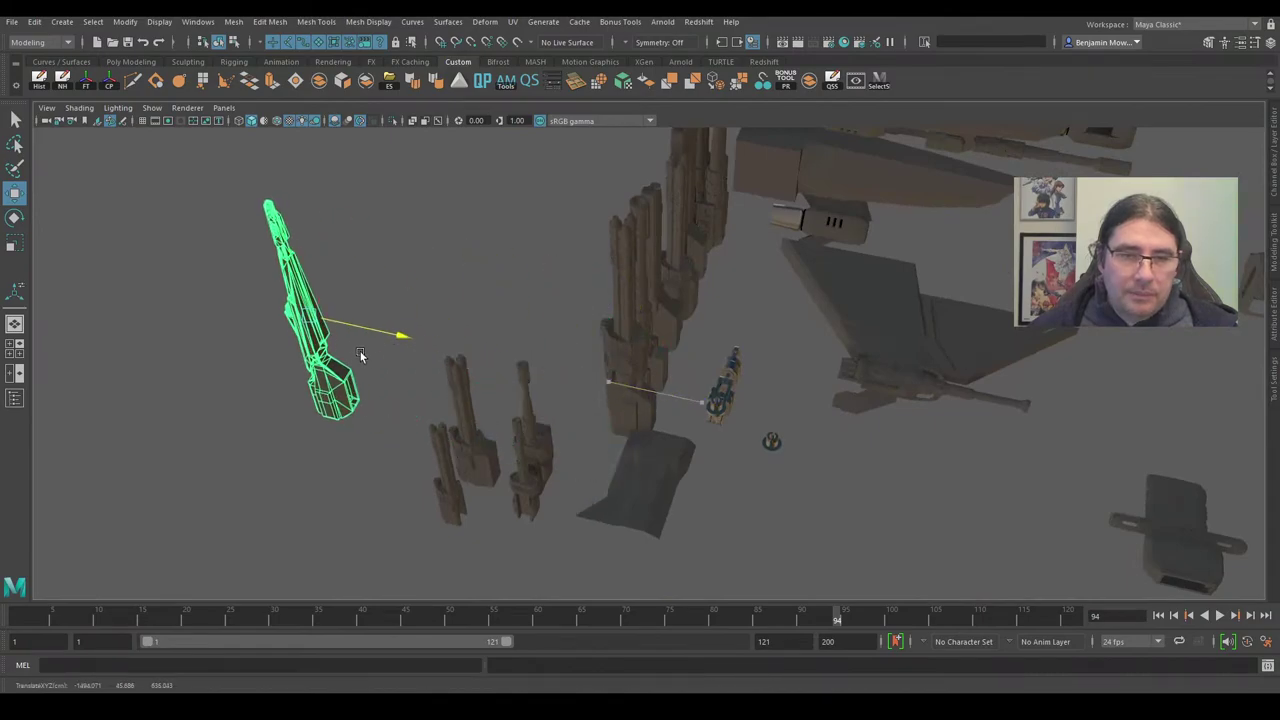
left_click(596, 461)
left_click_drag(978, 385, 762, 401, "alt")
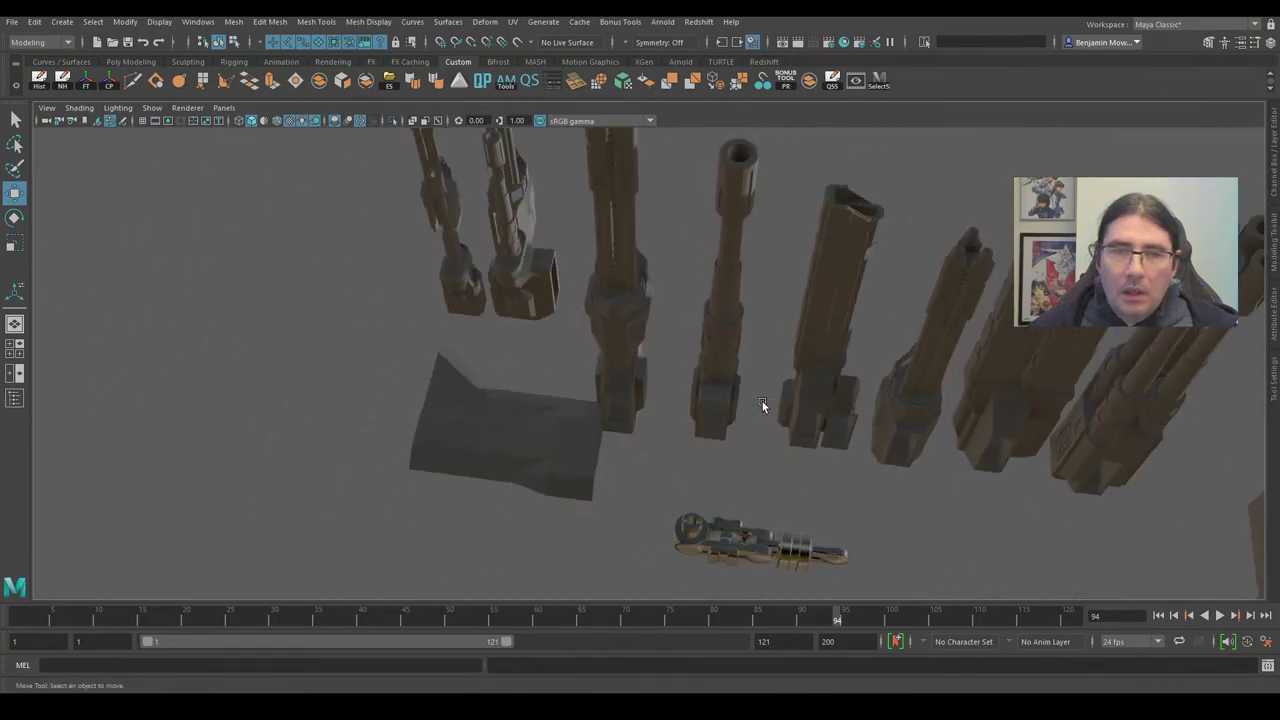
middle_click_drag(964, 418, 848, 426, "alt")
left_click_drag(848, 432, 757, 443, "alt")
Move the wide rectangular-barrelled cannon out of the upright weapon row, and deselect it.
left_click(560, 423)
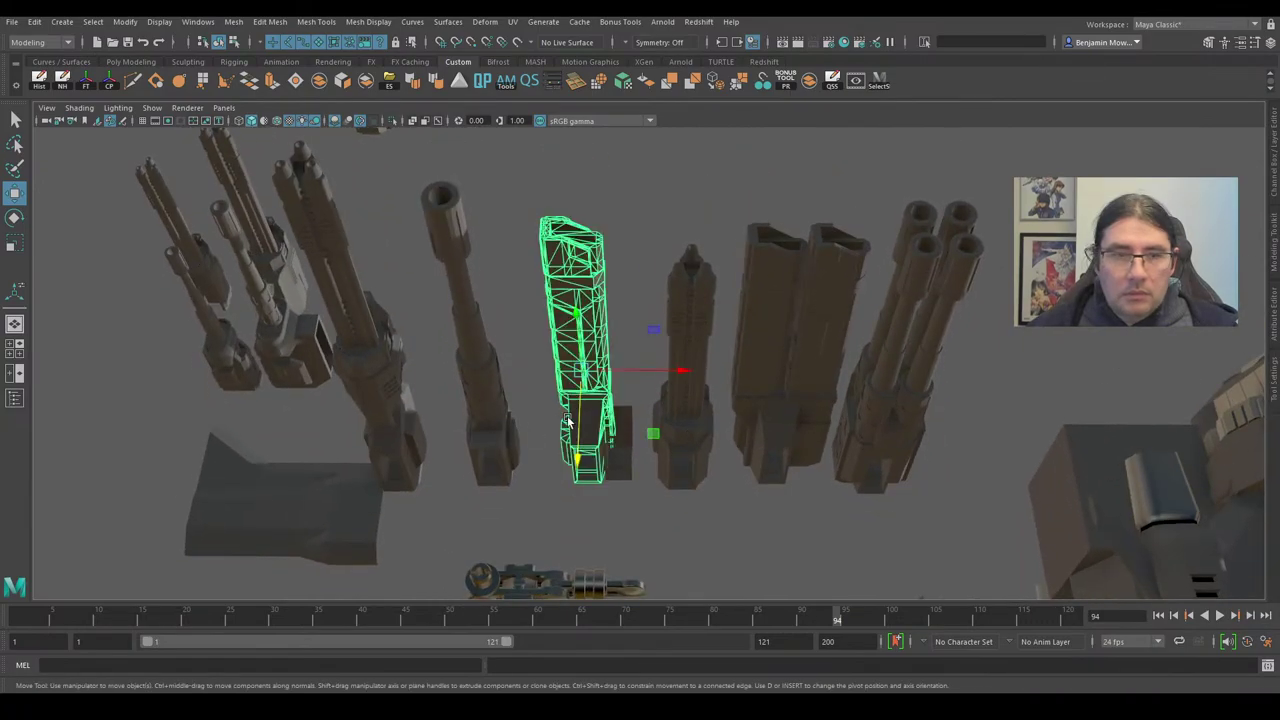
right_click_drag(560, 423, 700, 447, "alt")
middle_click_drag(700, 446, 713, 540, "alt")
left_click_drag(728, 540, 688, 179)
right_click_drag(688, 180, 654, 320, "alt")
left_click(694, 409)
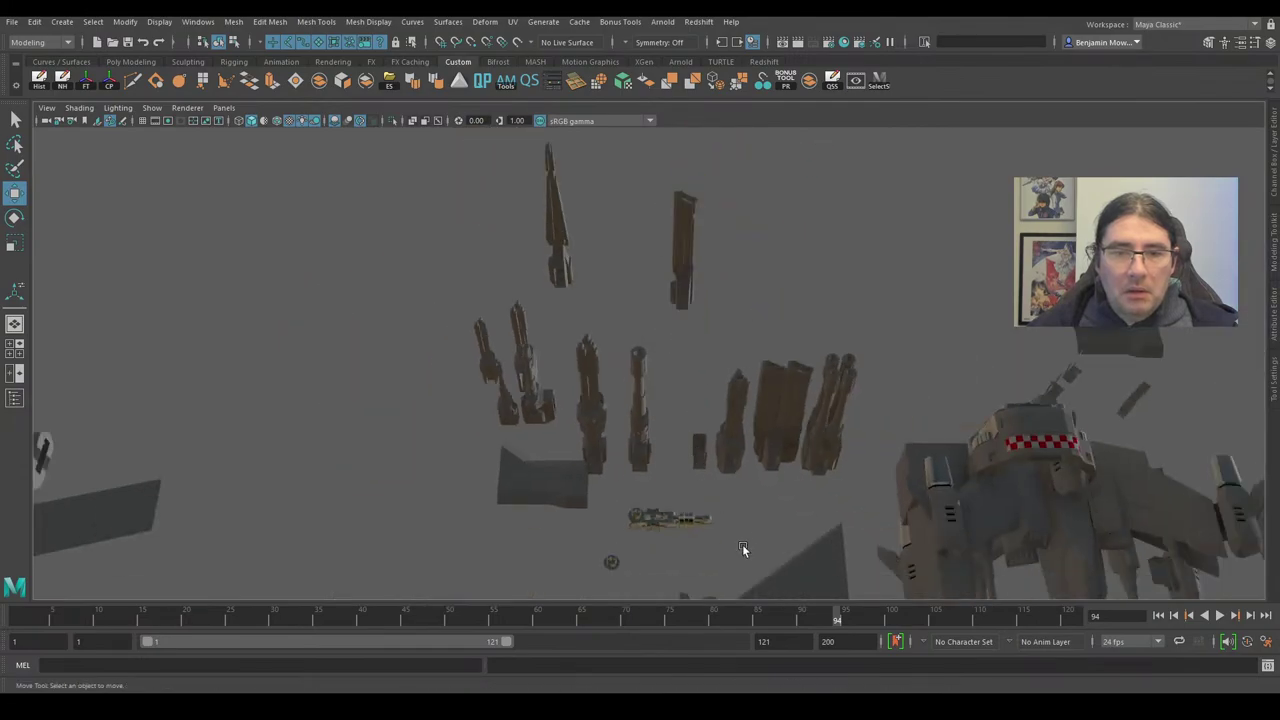
Isolate the tapered cannon and the wide rectangular cannon in the viewport, with nothing left selected.
left_click_drag(743, 549, 800, 485, "alt")
middle_click_drag(800, 485, 674, 345, "alt")
right_click_drag(668, 342, 735, 365, "alt")
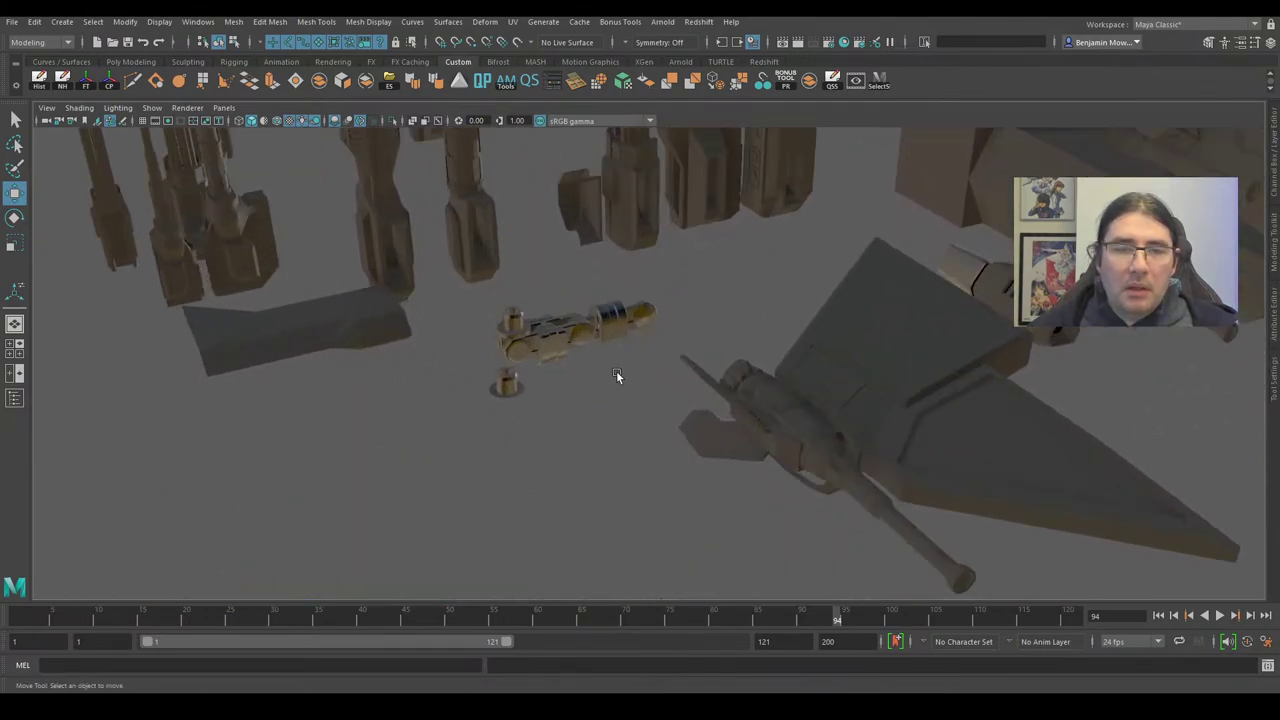
left_click_drag(613, 376, 971, 433, "alt")
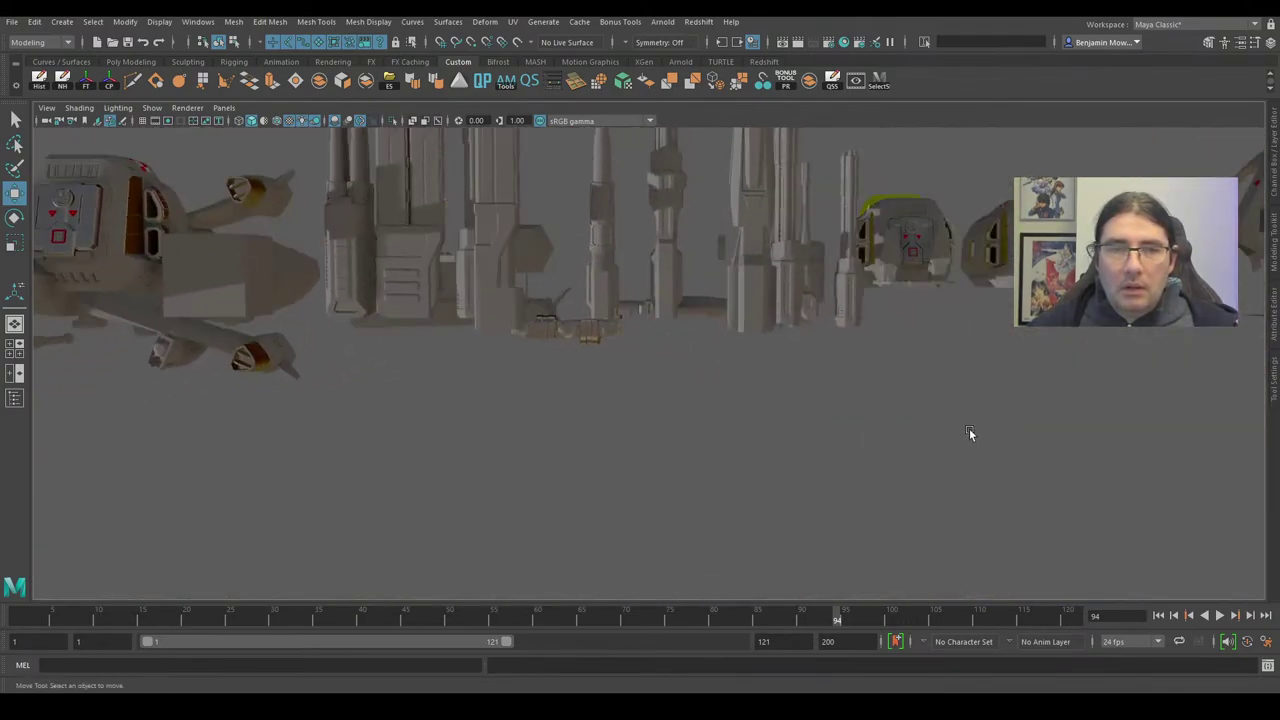
middle_click_drag(790, 430, 778, 602, "alt")
left_click_drag(777, 600, 772, 462, "alt")
left_click(772, 462)
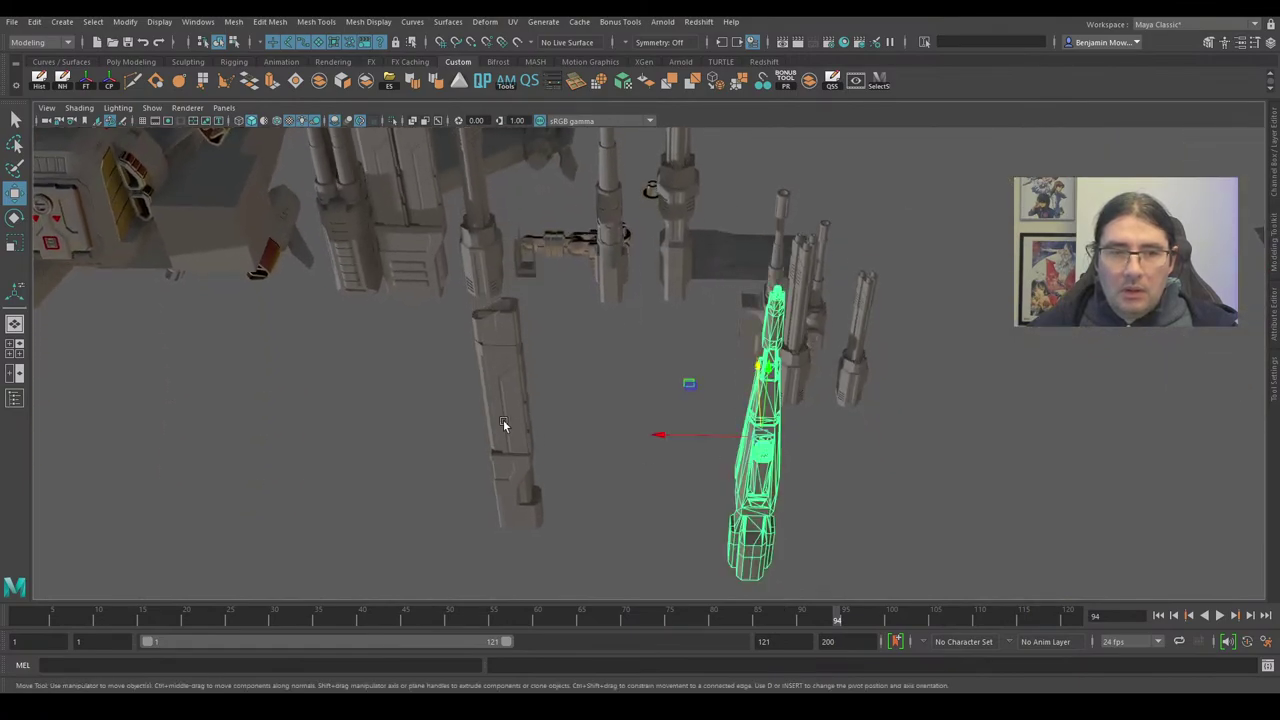
left_click(530, 422, "shift")
key("ctrl+1")
left_click(614, 466)
left_click_drag(614, 466, 717, 394, "alt")
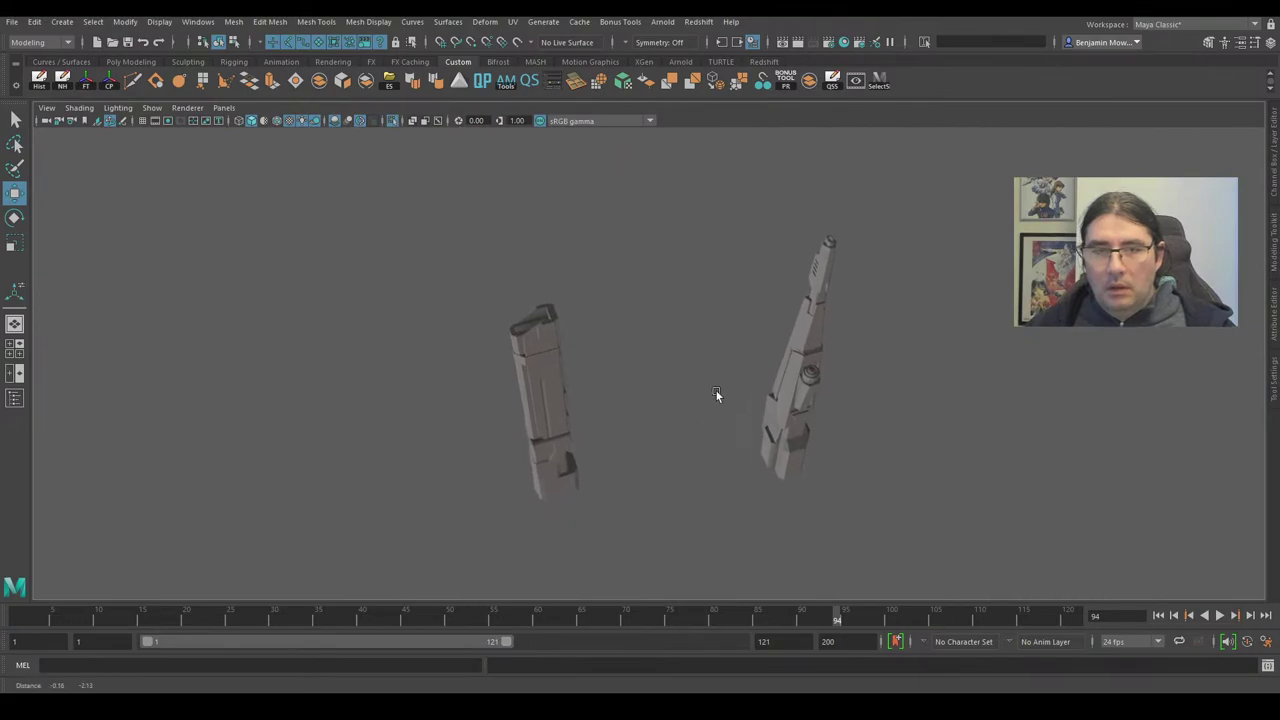
right_click_drag(717, 394, 691, 385, "alt")
middle_click_drag(691, 386, 687, 388, "alt")
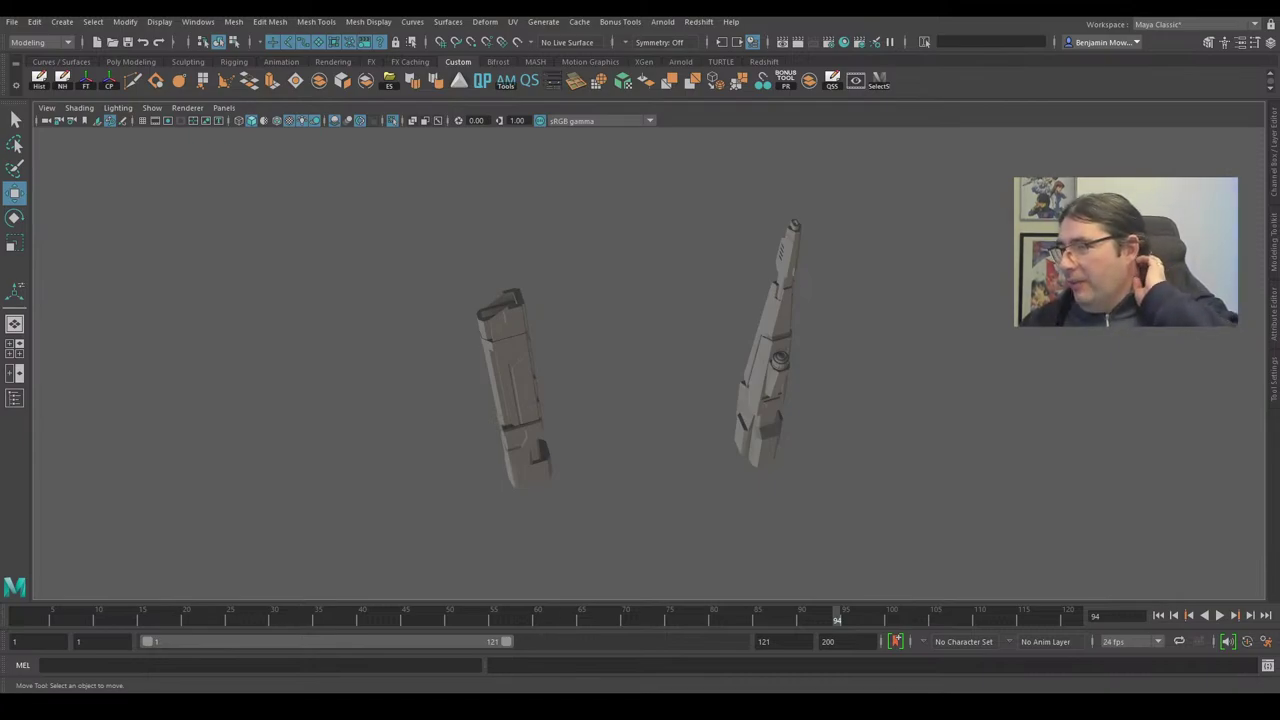
Examine the mounting bases of the two isolated cannons, and briefly check the system calendar.
scroll(334, 462, "down", 5)
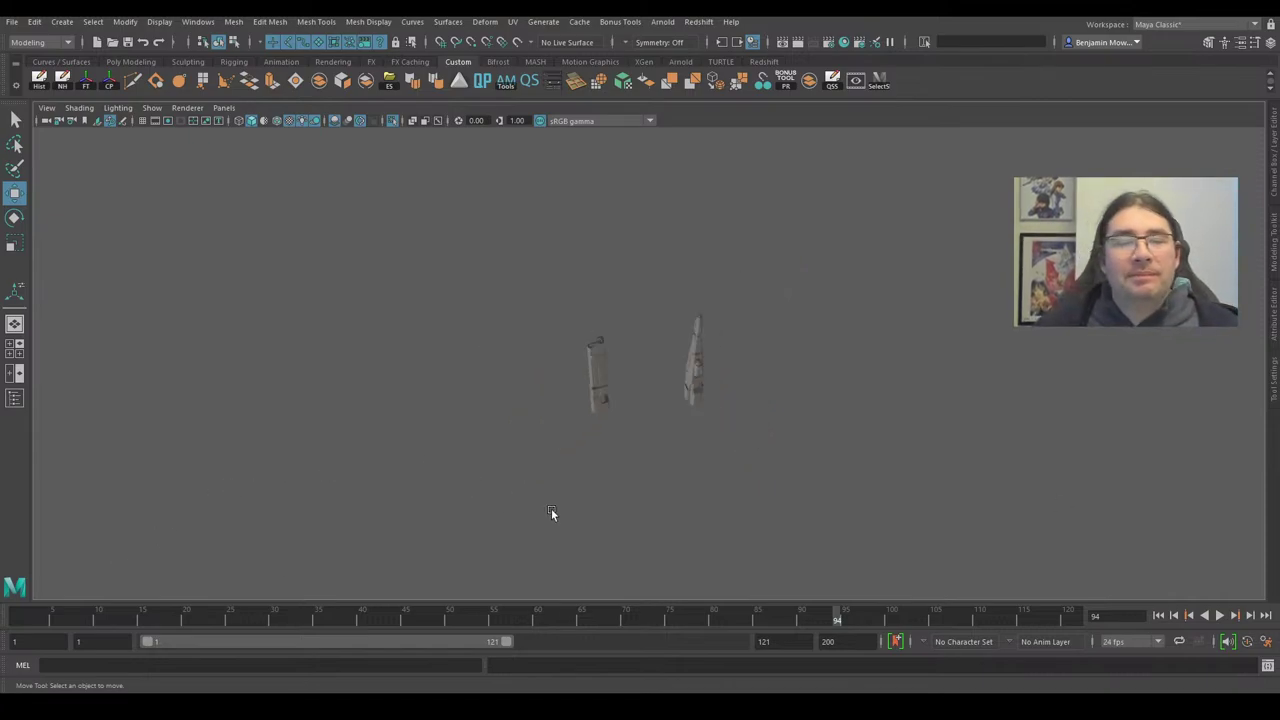
left_click_drag(551, 508, 736, 524, "alt")
left_click_drag(783, 427, 517, 499, "alt")
middle_click_drag(710, 385, 709, 438, "alt")
right_click_drag(708, 438, 717, 463, "alt")
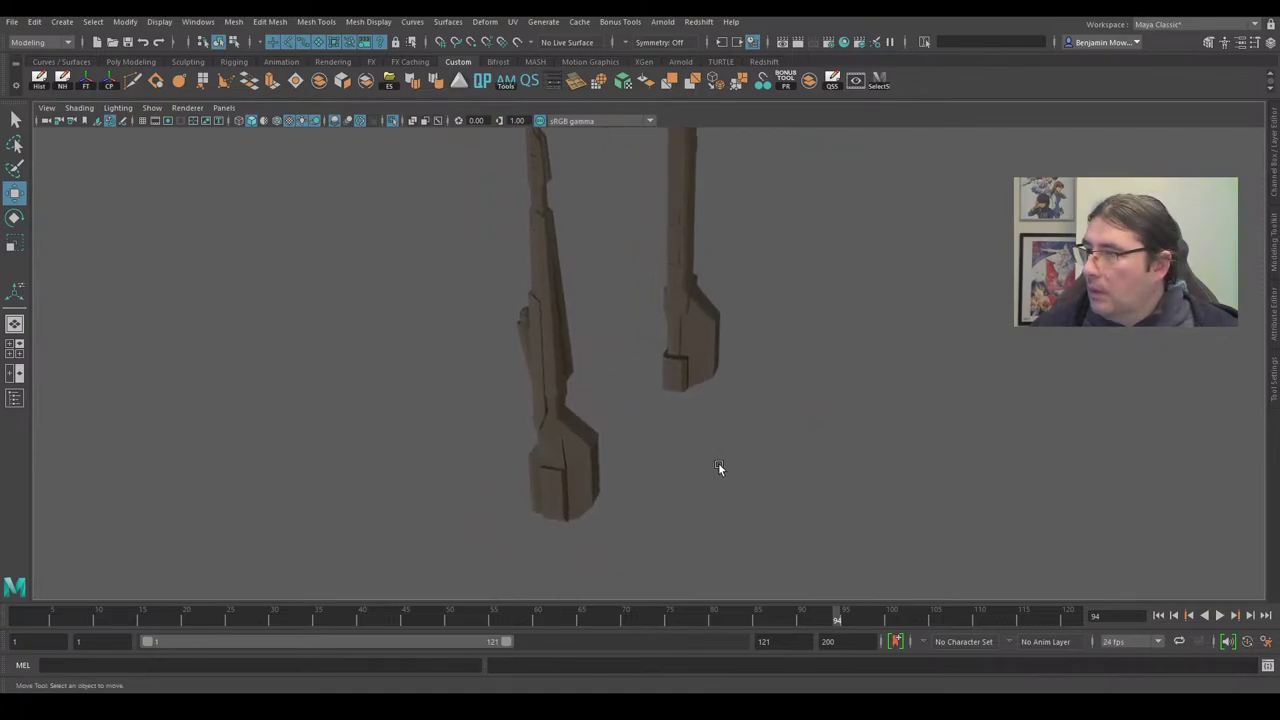
left_click_drag(717, 463, 690, 463, "alt")
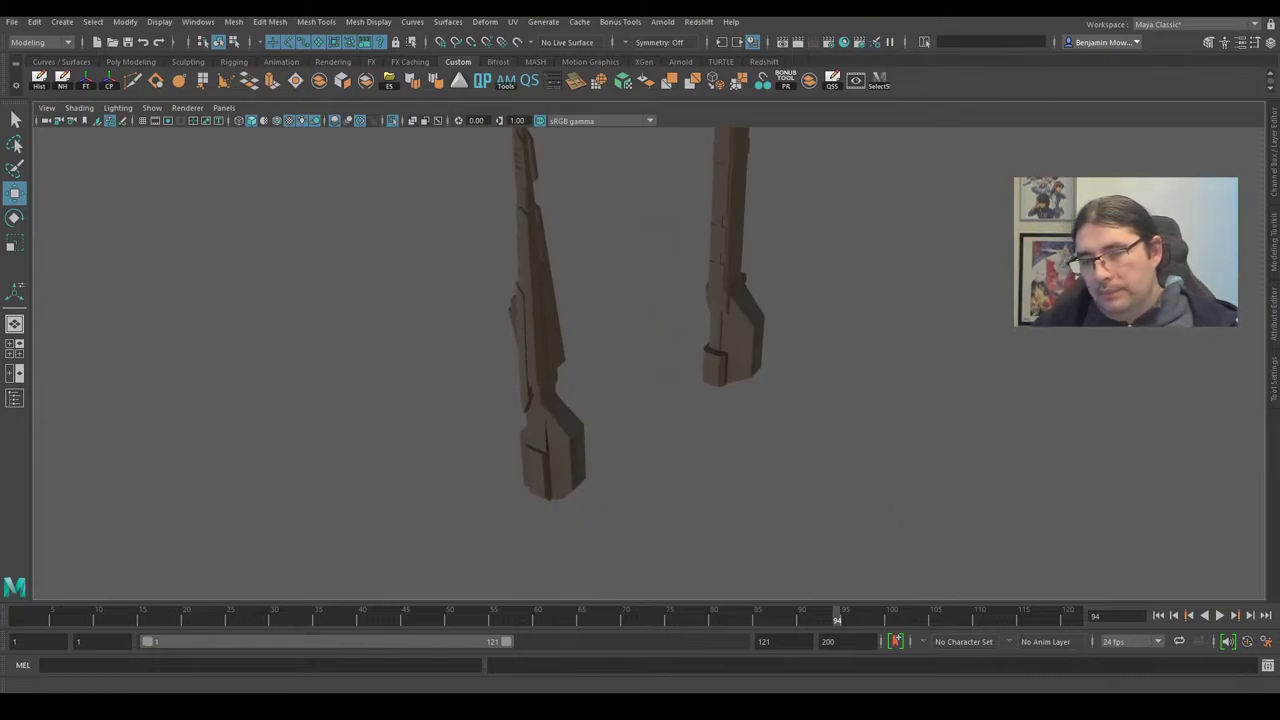
left_click(1230, 706)
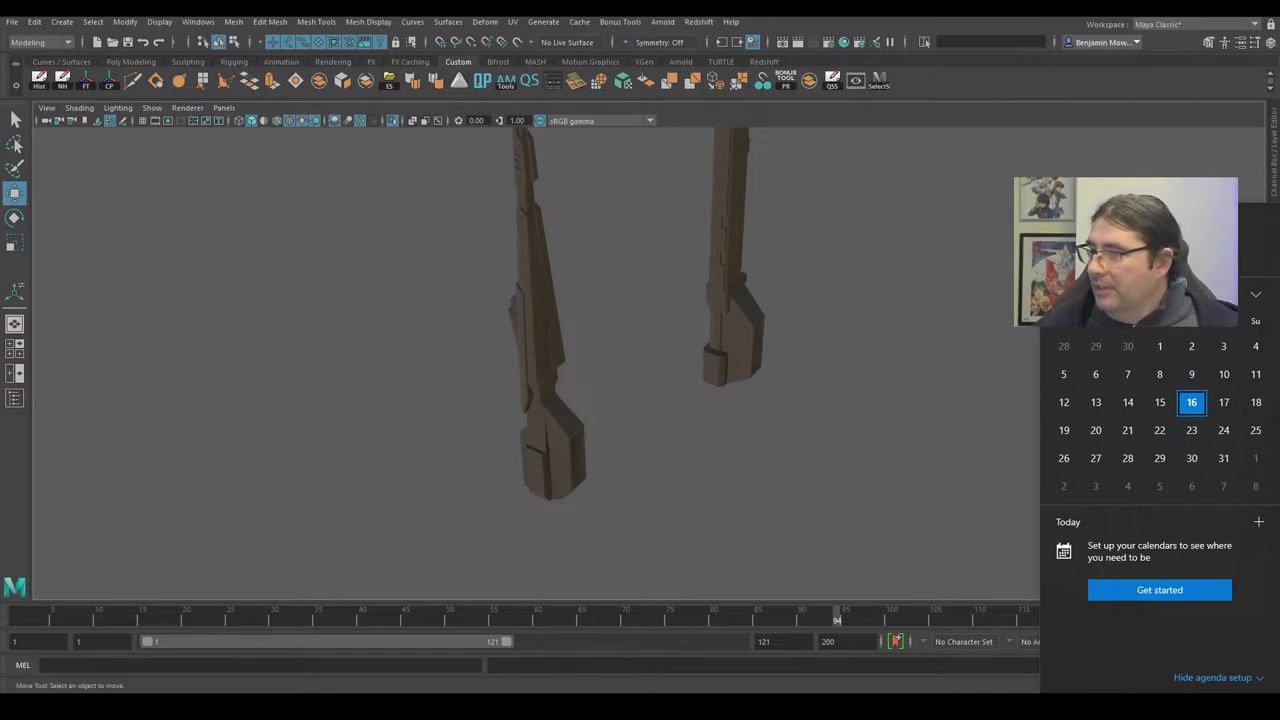
key("Escape")
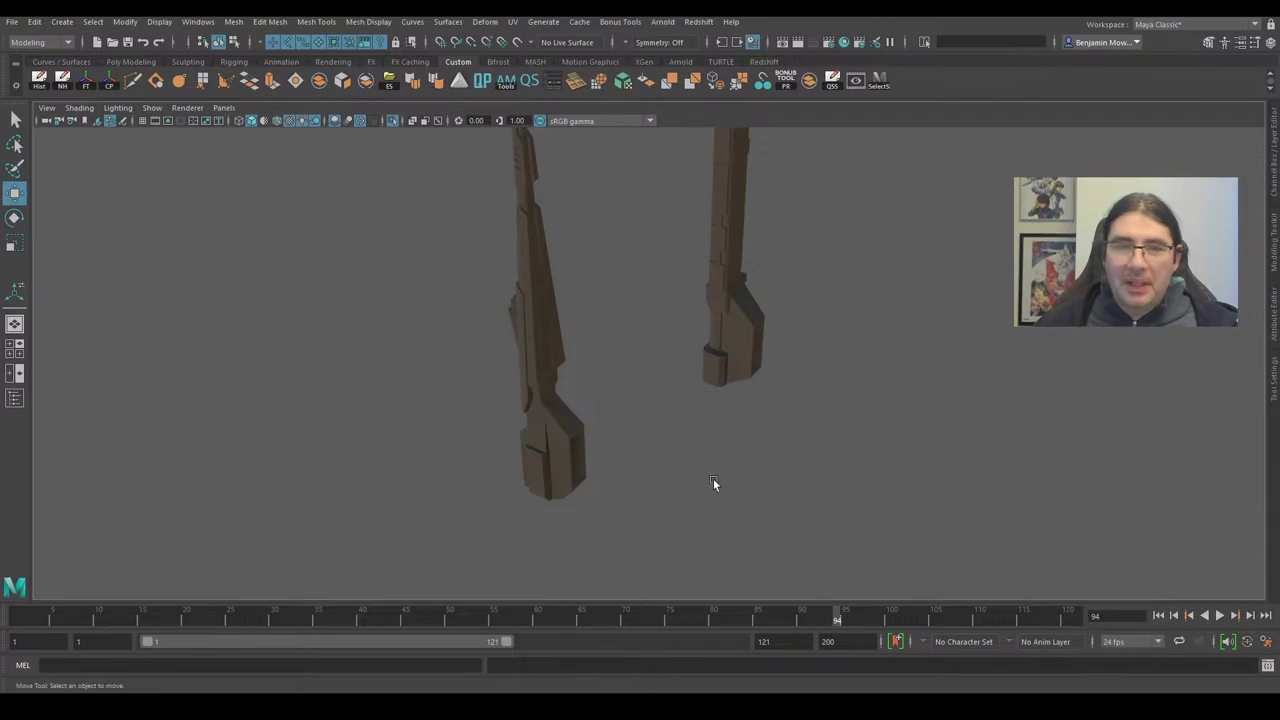
Inspect the barrel side of the two isolated cannons up close, and open the system calendar.
right_click_drag(713, 478, 628, 470, "alt")
left_click_drag(628, 470, 862, 486, "alt")
left_click(738, 394)
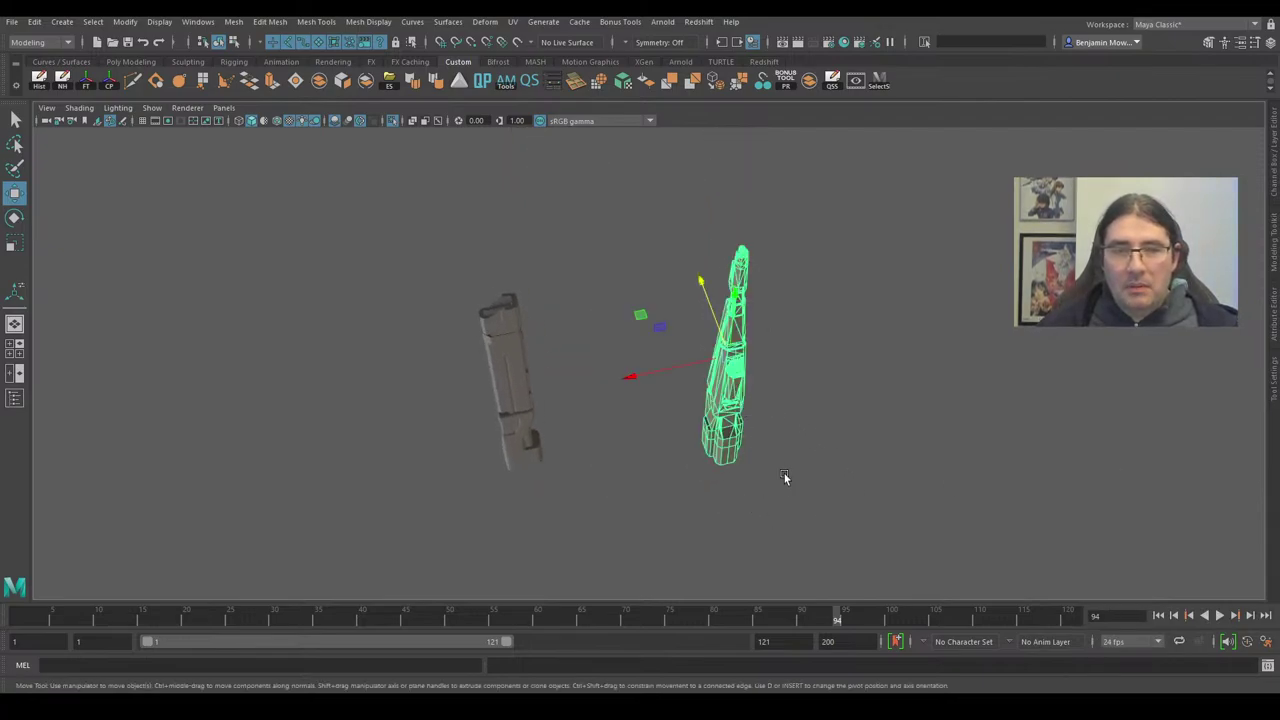
left_click(784, 473)
scroll(776, 498, "up", 5)
middle_click_drag(629, 529, 673, 526, "alt")
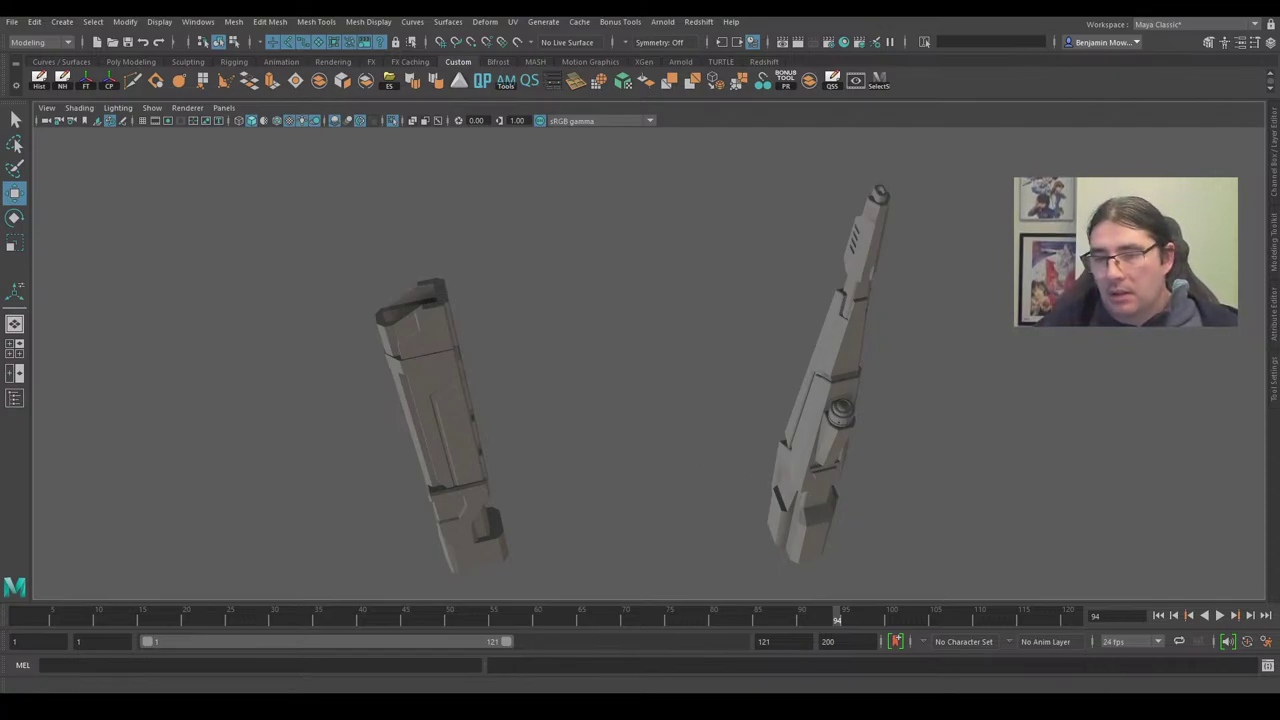
left_click(1222, 706)
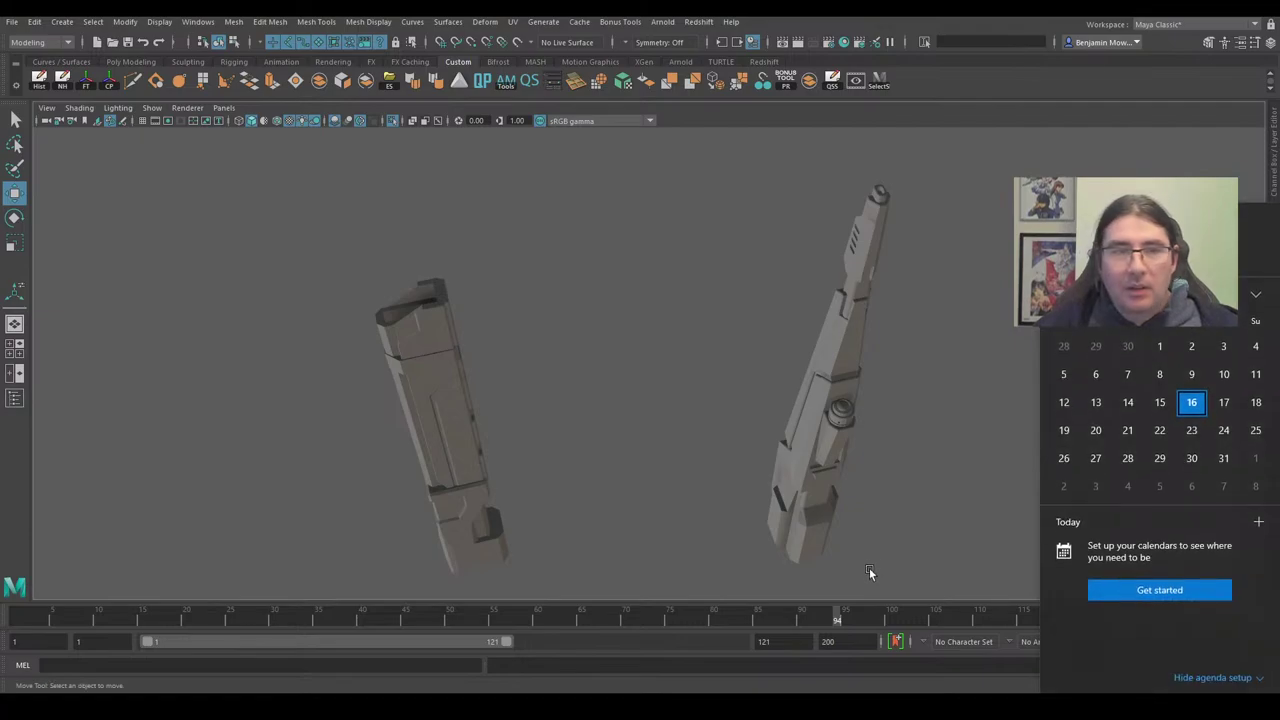
Close the system calendar, select the tapered cannon, and bring the rest of the scene back into view with textured display.
left_click(950, 443)
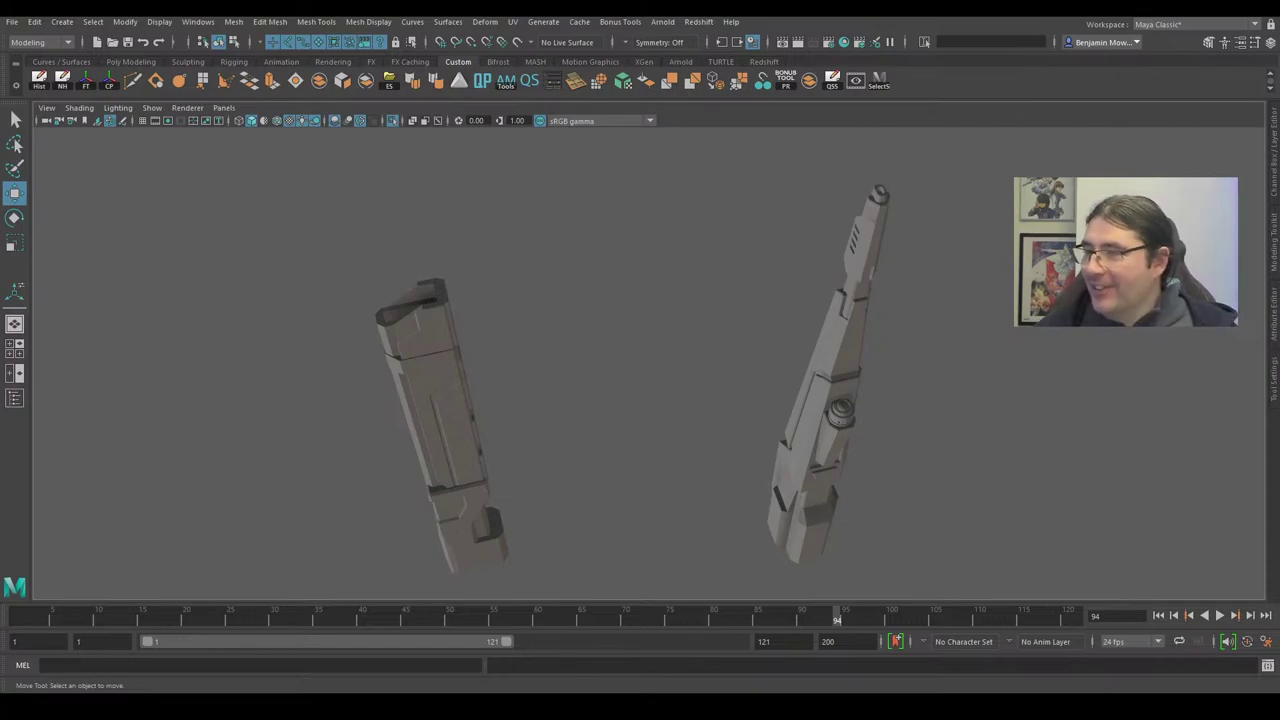
left_click(827, 368)
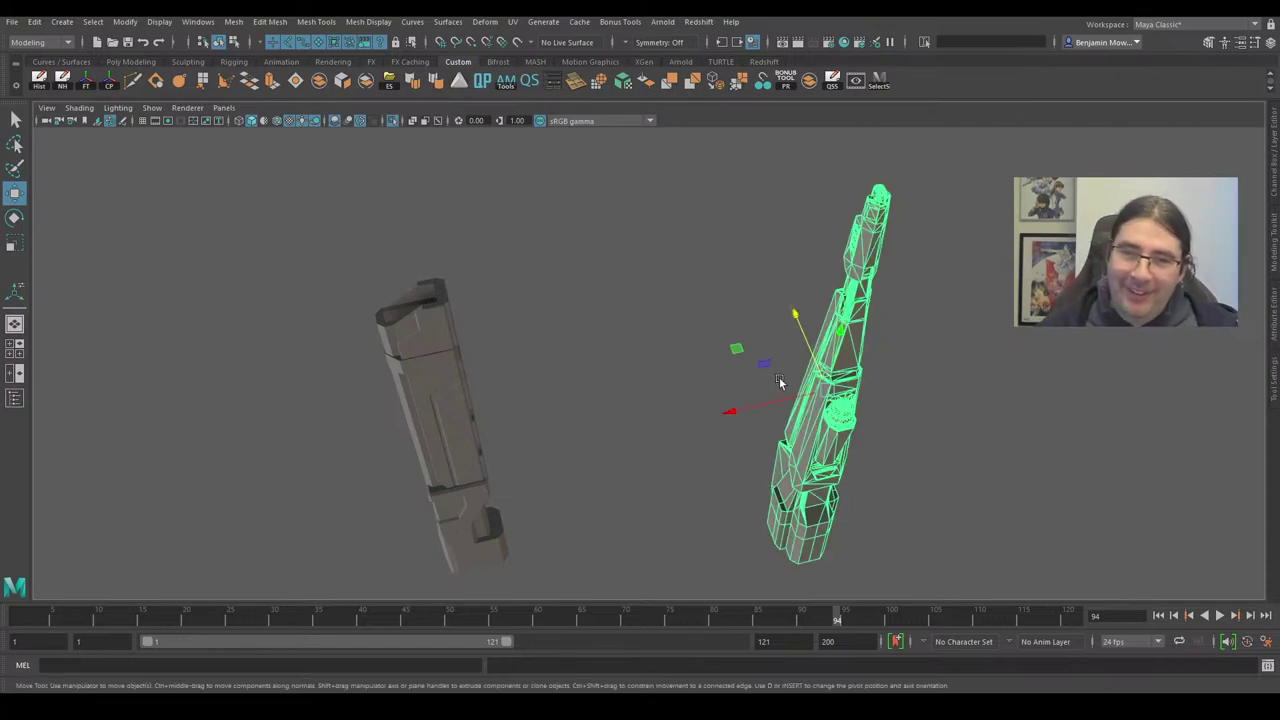
left_click_drag(779, 377, 777, 466, "alt")
left_click(777, 467)
left_click(737, 437)
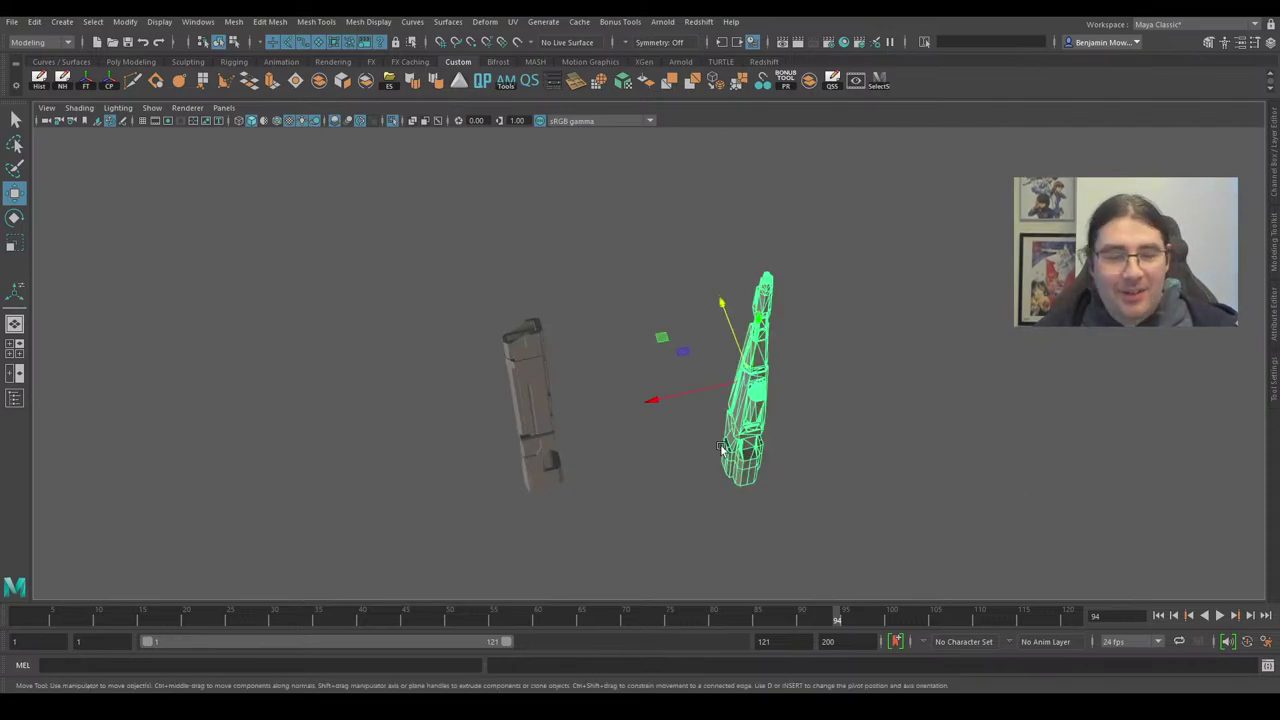
scroll(693, 478, "down", 5)
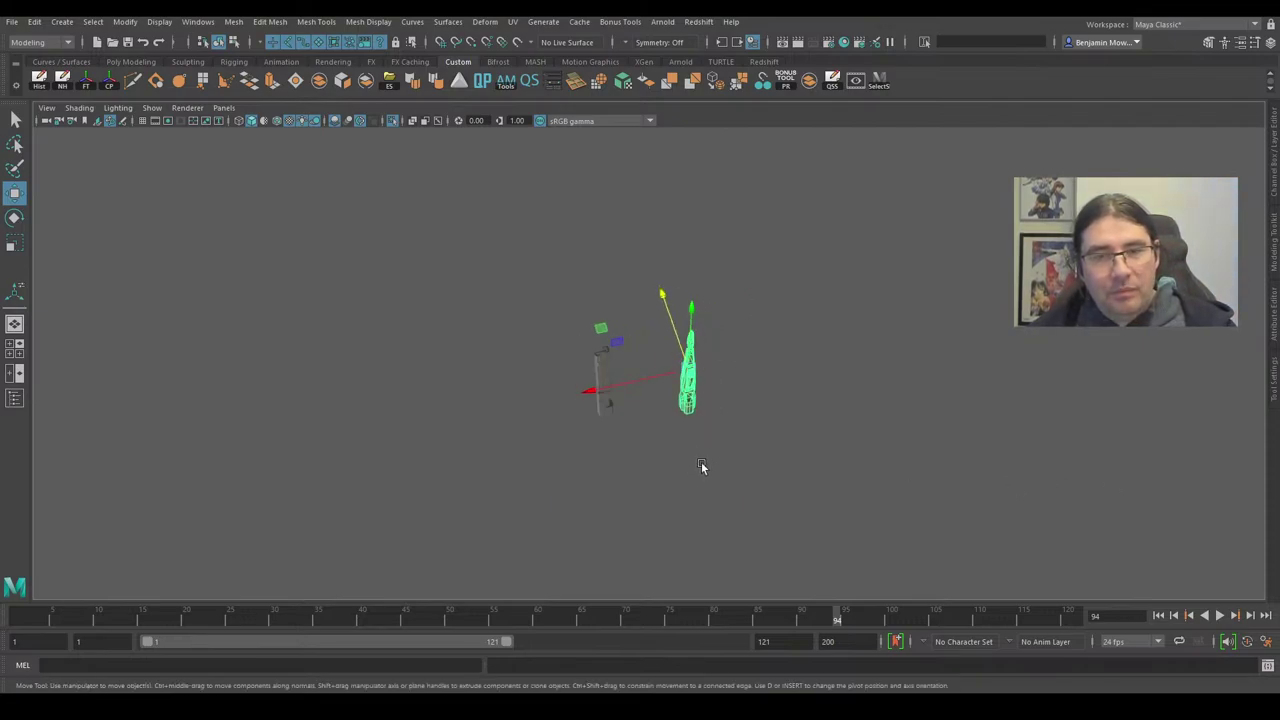
key("1")
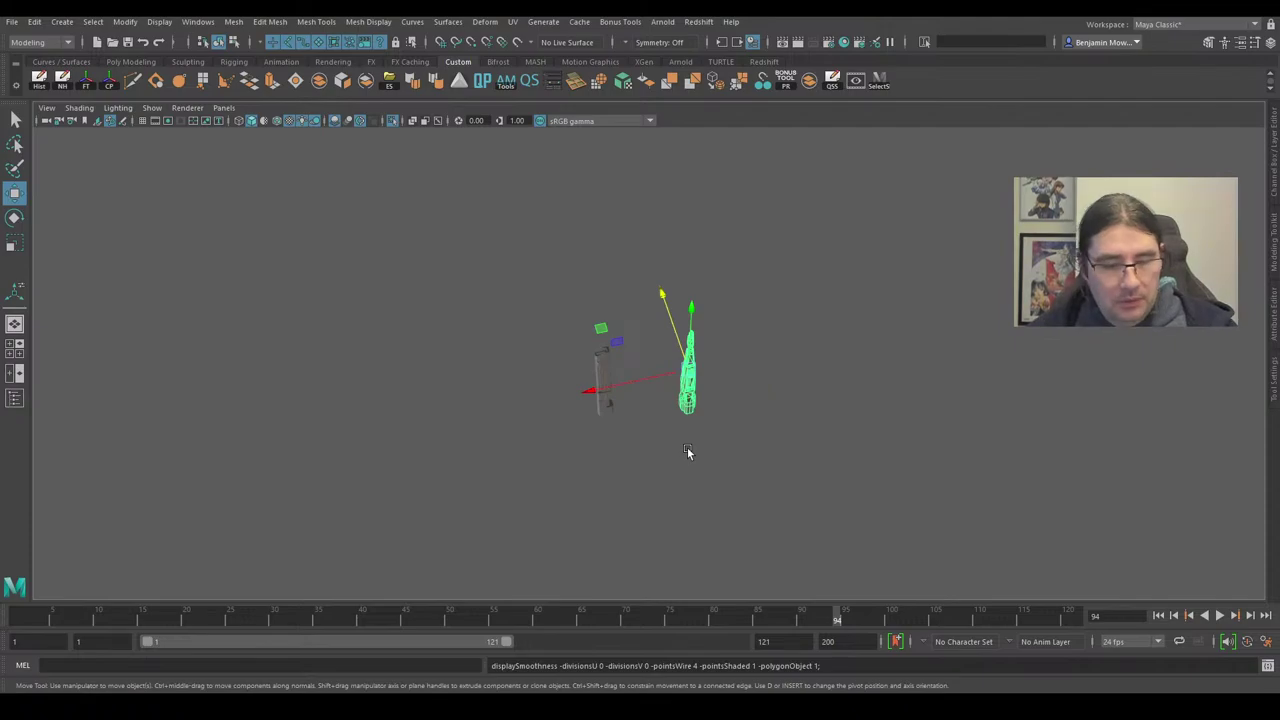
key("6")
Move the tapered cannon to the end of the laid-out weapon row, and snap it to the grid.
left_click_drag(687, 451, 424, 388, "alt")
middle_click_drag(424, 388, 391, 372, "alt")
left_click_drag(350, 192, 988, 408)
middle_click_drag(988, 408, 665, 358, "alt")
right_click_drag(665, 358, 940, 428, "alt")
left_click_drag(990, 428, 1020, 409, "alt")
right_click_drag(1020, 409, 1026, 428, "alt")
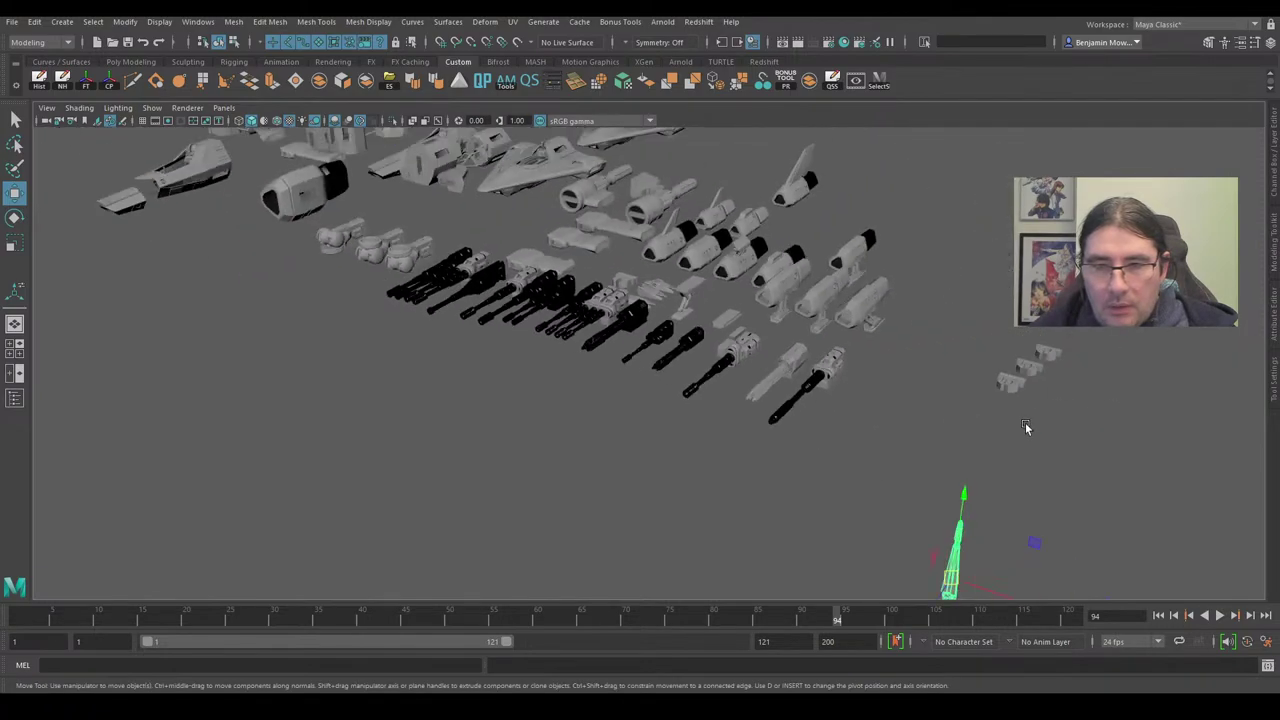
left_click_drag(1026, 428, 1043, 445, "alt")
left_click(440, 41)
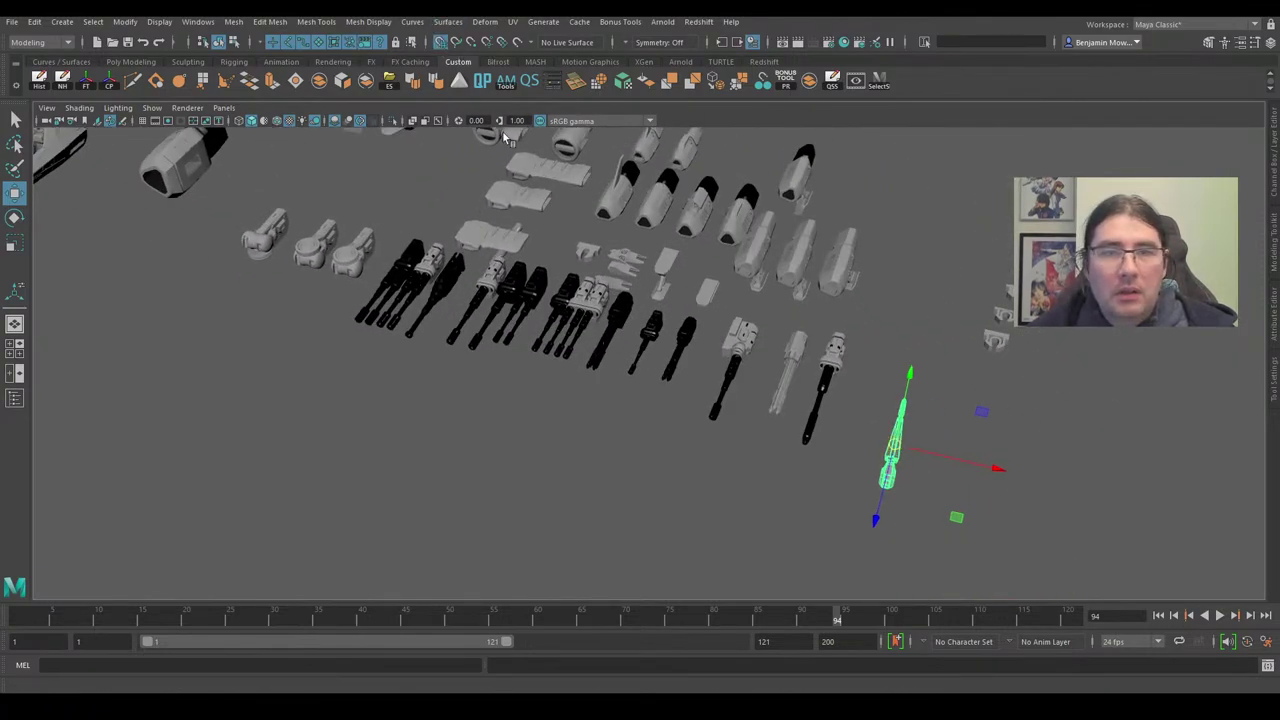
left_click_drag(894, 446, 850, 420)
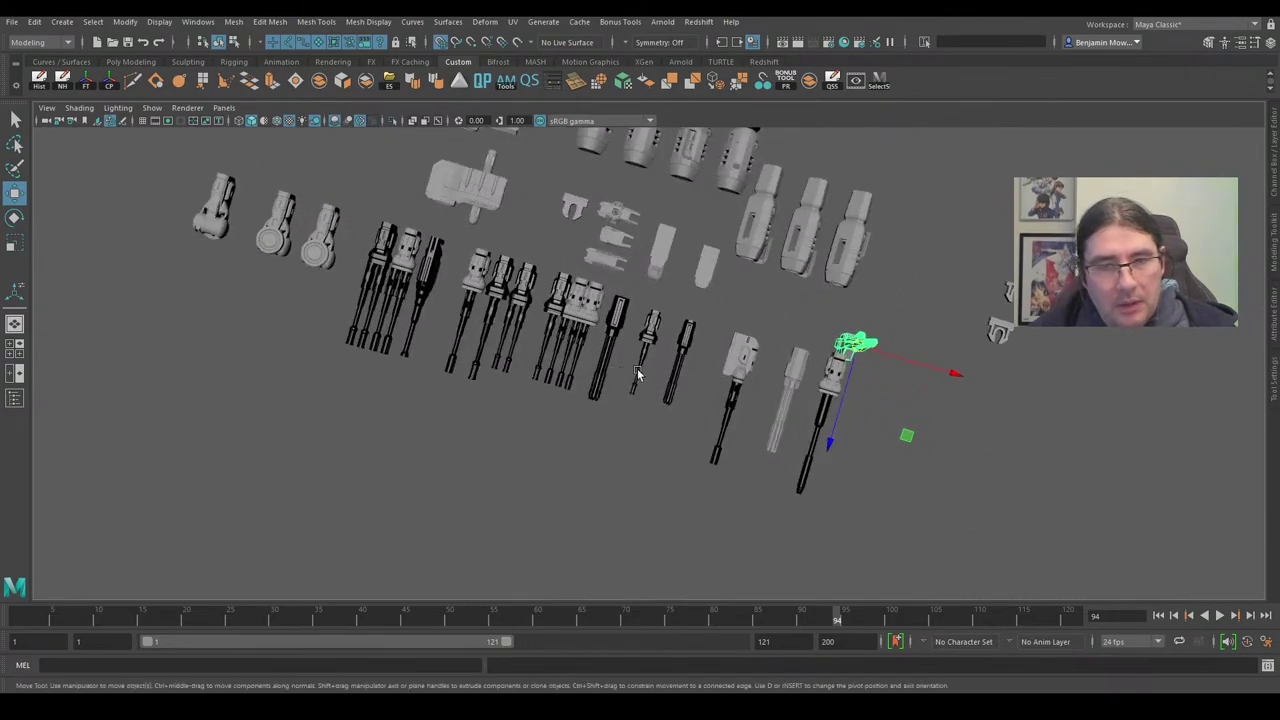
Move the tapered cannon away from the parts layout to the assembled starfighters, near the red-nosed fighter, and frame it.
left_click_drag(698, 440, 811, 403, "alt")
scroll(799, 403, "down", 10)
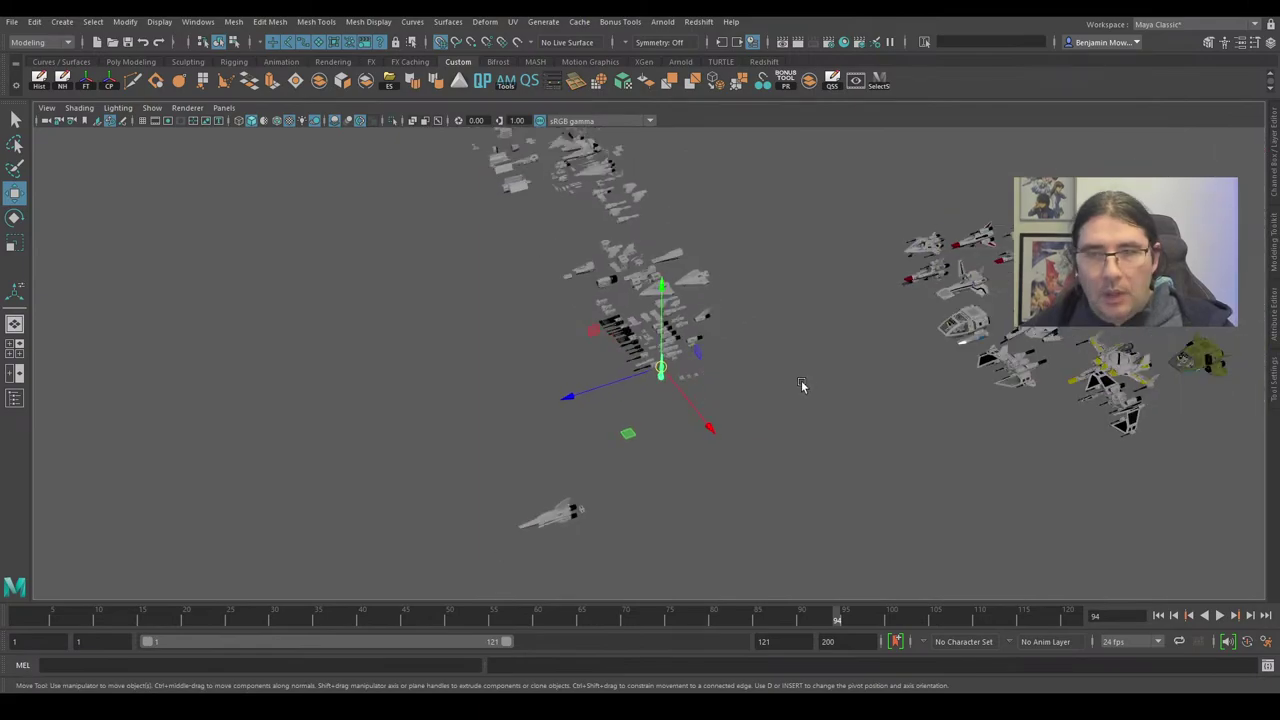
middle_click_drag(803, 386, 646, 421, "alt")
left_click_drag(509, 408, 752, 306)
key("f")
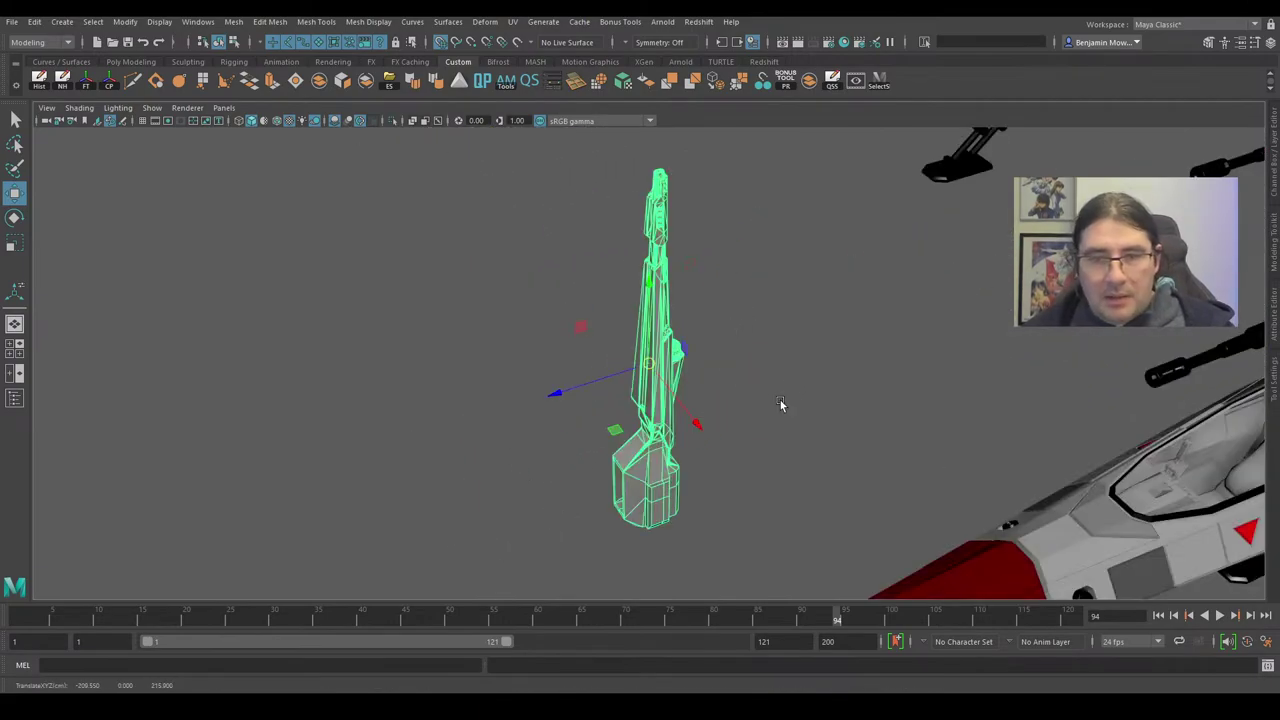
Lower the red-nosed fighter's chin gun turret straight down, clear of the hull.
scroll(785, 403, "down", 3)
left_click_drag(791, 403, 631, 434, "alt")
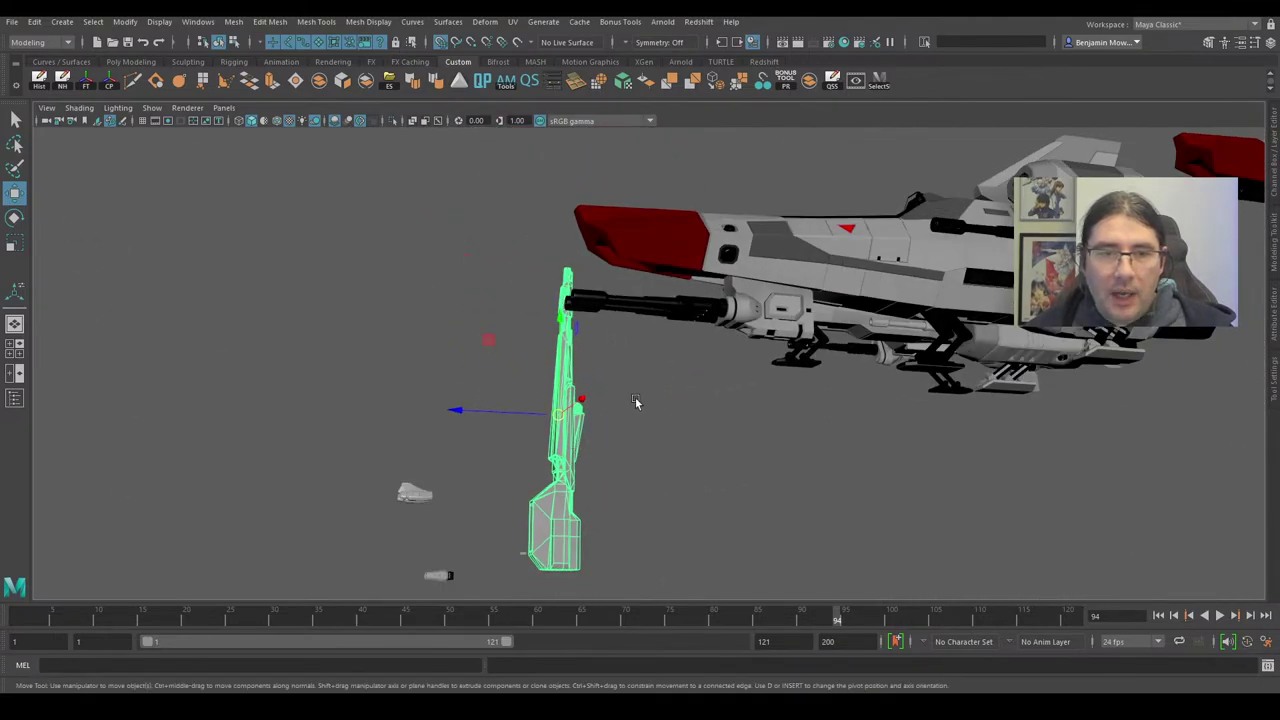
left_click(784, 312)
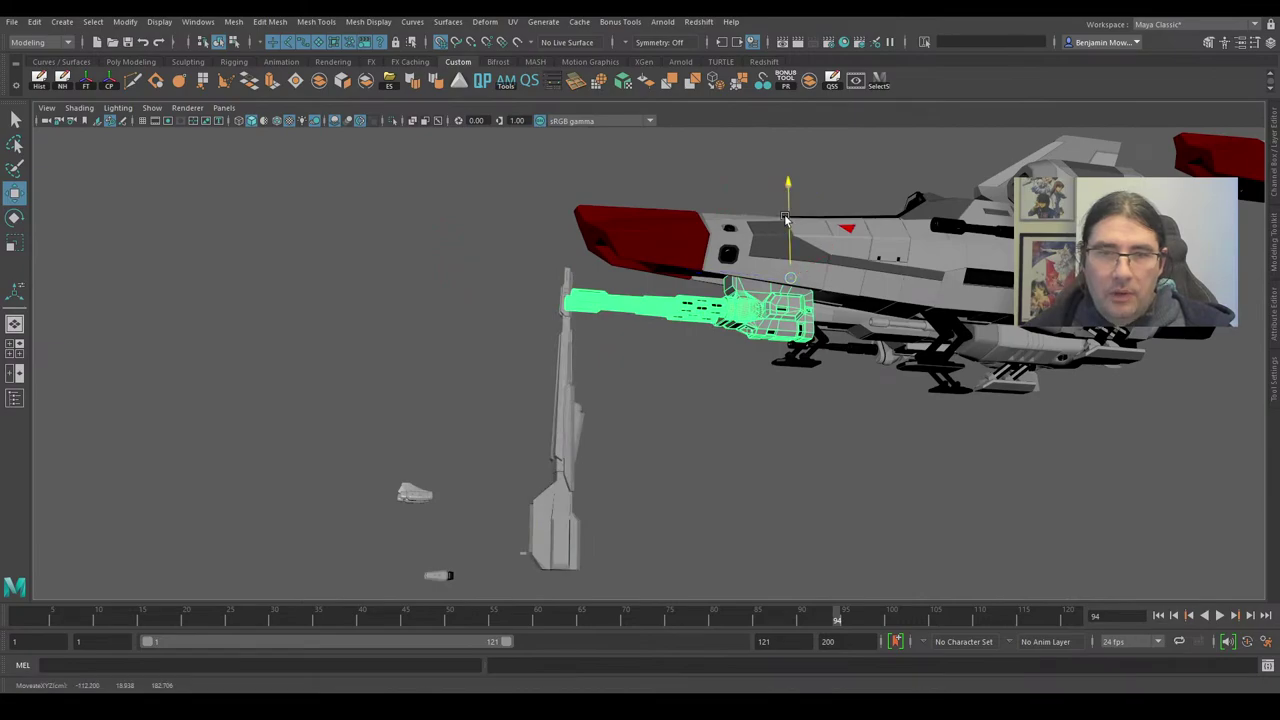
left_click_drag(787, 215, 793, 427)
Relocate the tapered cannon's pivot to the corner vertex on its mounting base, using point snapping.
left_click(550, 447)
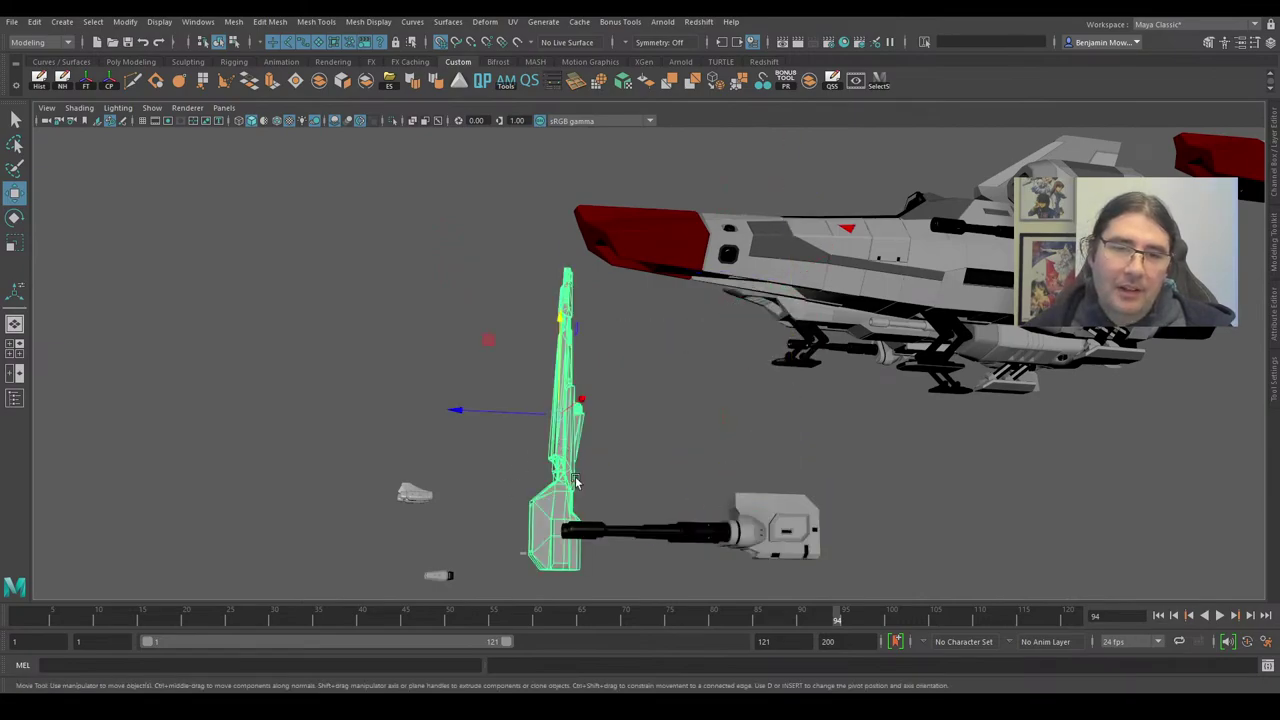
left_click_drag(575, 478, 689, 394, "alt")
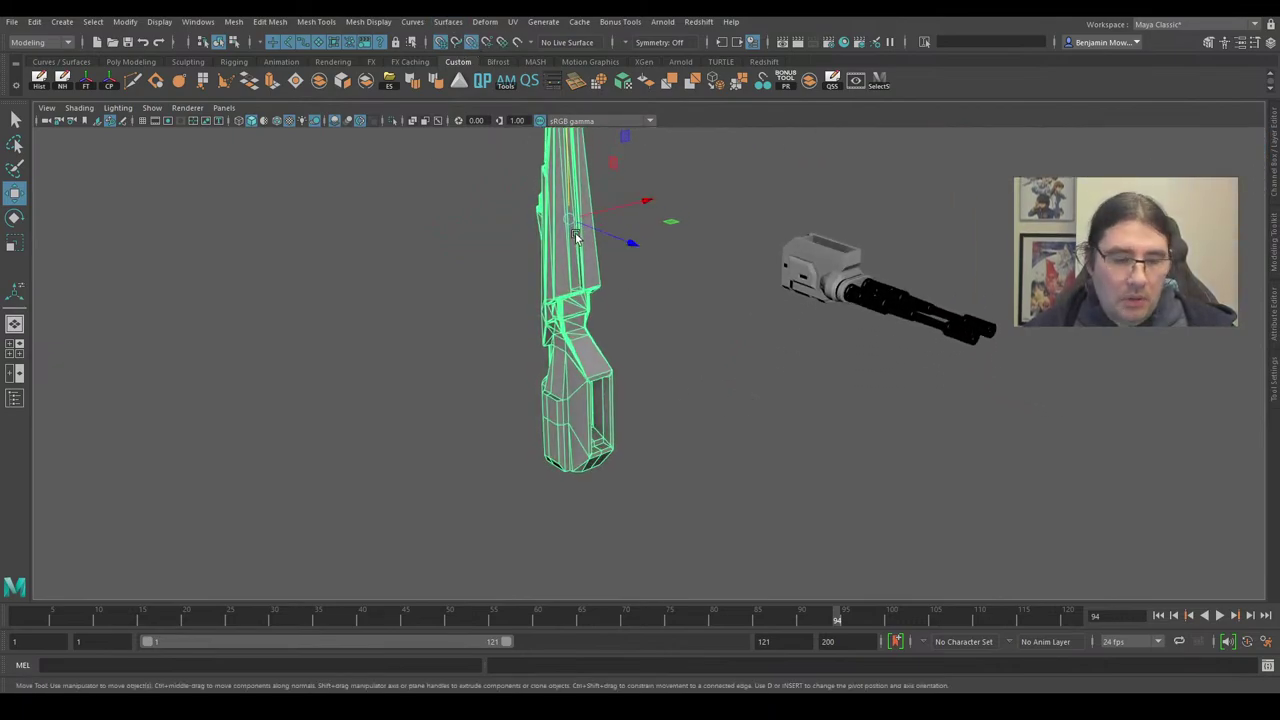
key("d")
left_click_drag(574, 222, 608, 380)
scroll(610, 378, "up", 10)
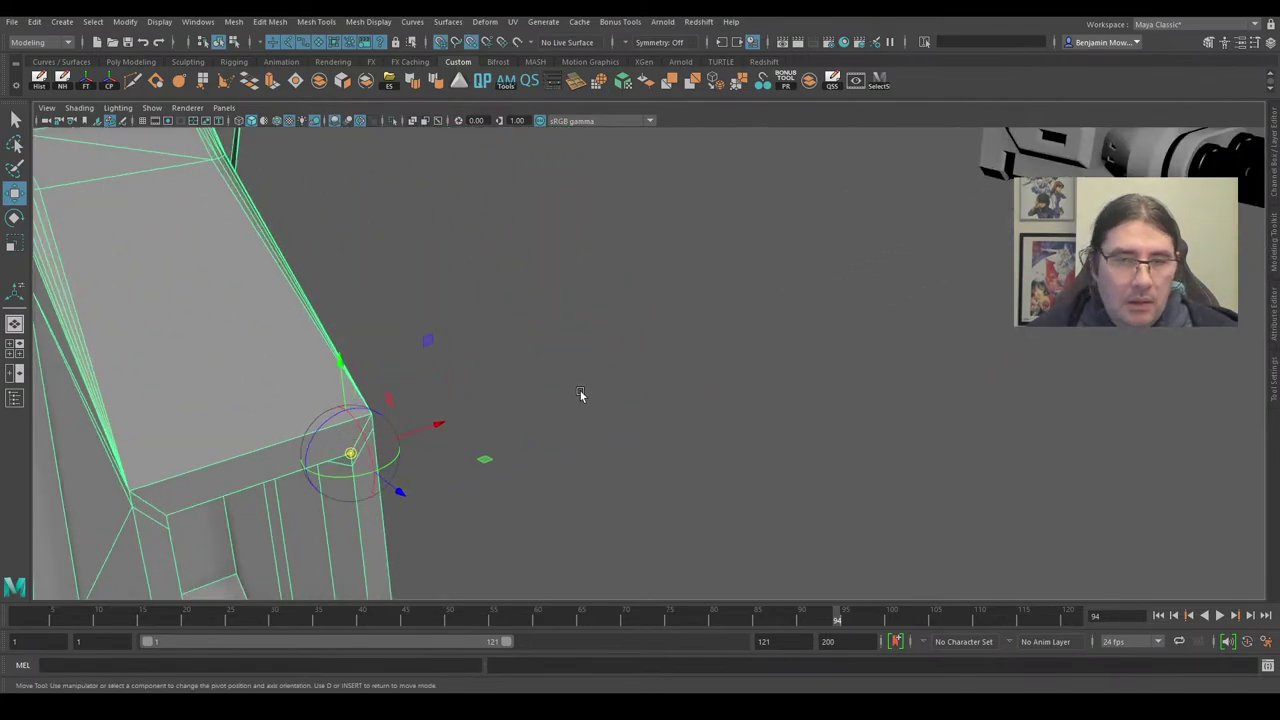
key("d")
scroll(449, 441, "down", 15)
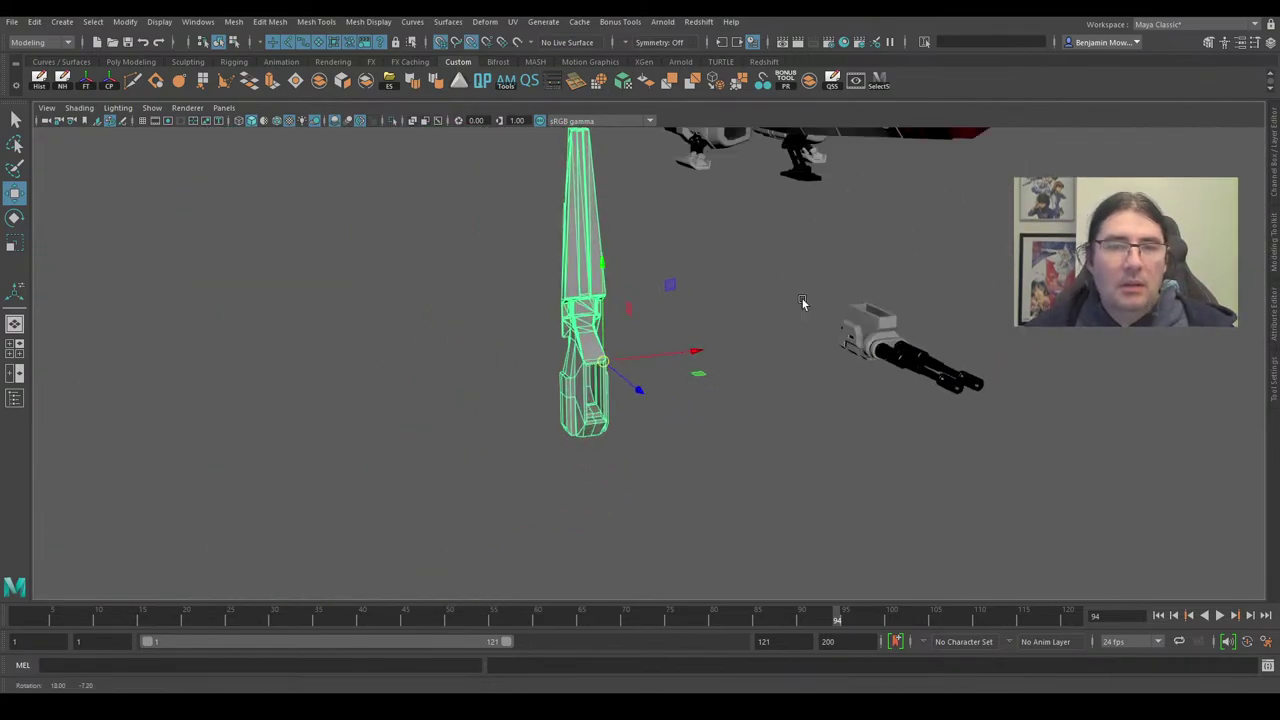
Move the tapered cannon beneath the red-nosed fighter and snap it to the mounting recess under the nose.
left_click_drag(803, 303, 745, 272, "alt")
middle_click_drag(745, 272, 606, 396, "alt")
left_click_drag(606, 397, 583, 451, "alt")
left_click_drag(453, 507, 846, 216)
middle_click_drag(846, 216, 737, 266, "alt")
scroll(704, 276, "up", 4)
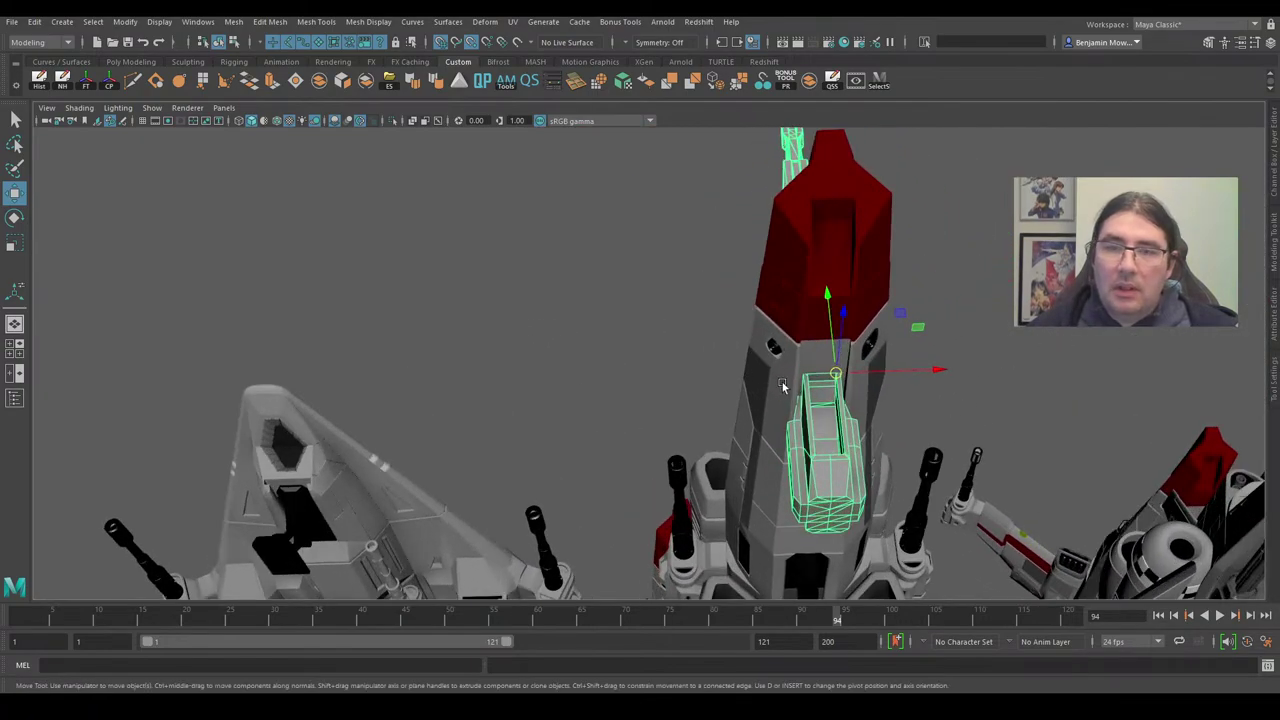
middle_click_drag(782, 384, 597, 346, "alt")
scroll(600, 345, "up", 5)
left_click_drag(648, 249, 574, 262)
Rotate the tapered cannon so its barrel points forward beneath the nose and its mounting base faces the hull.
key("e")
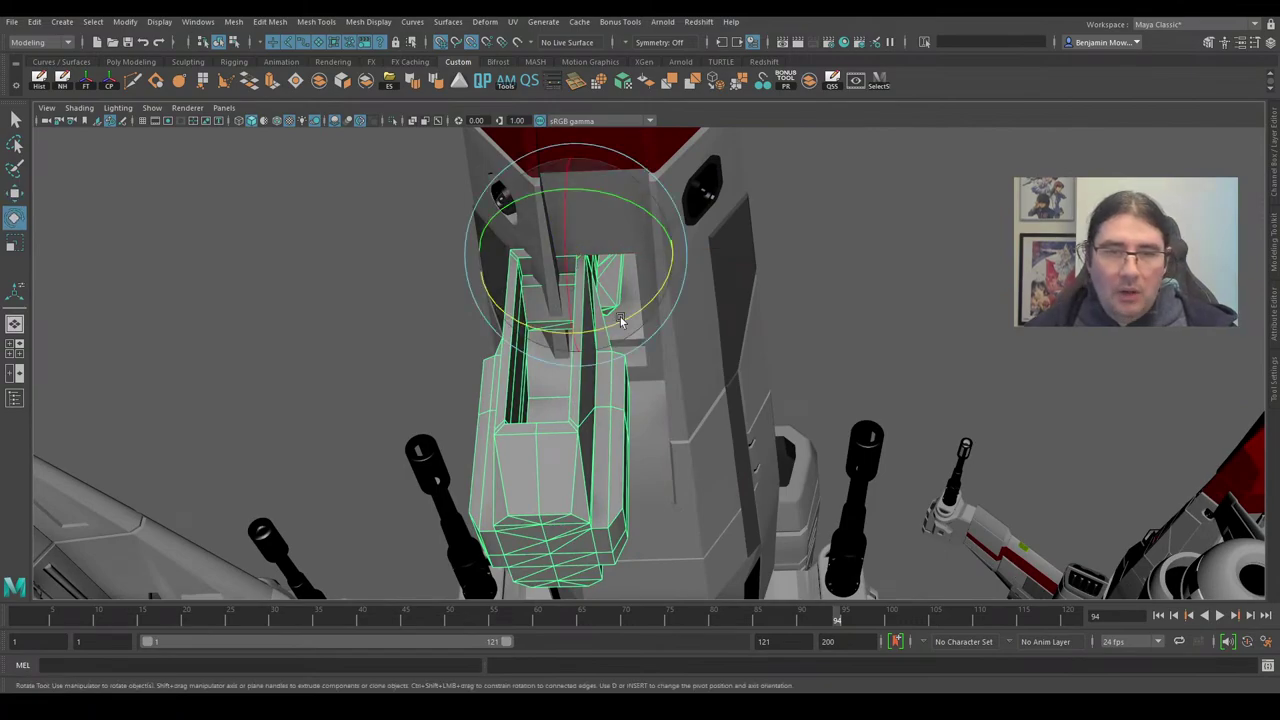
left_click_drag(624, 312, 599, 327)
left_click_drag(597, 211, 557, 208)
left_click_drag(634, 317, 556, 346)
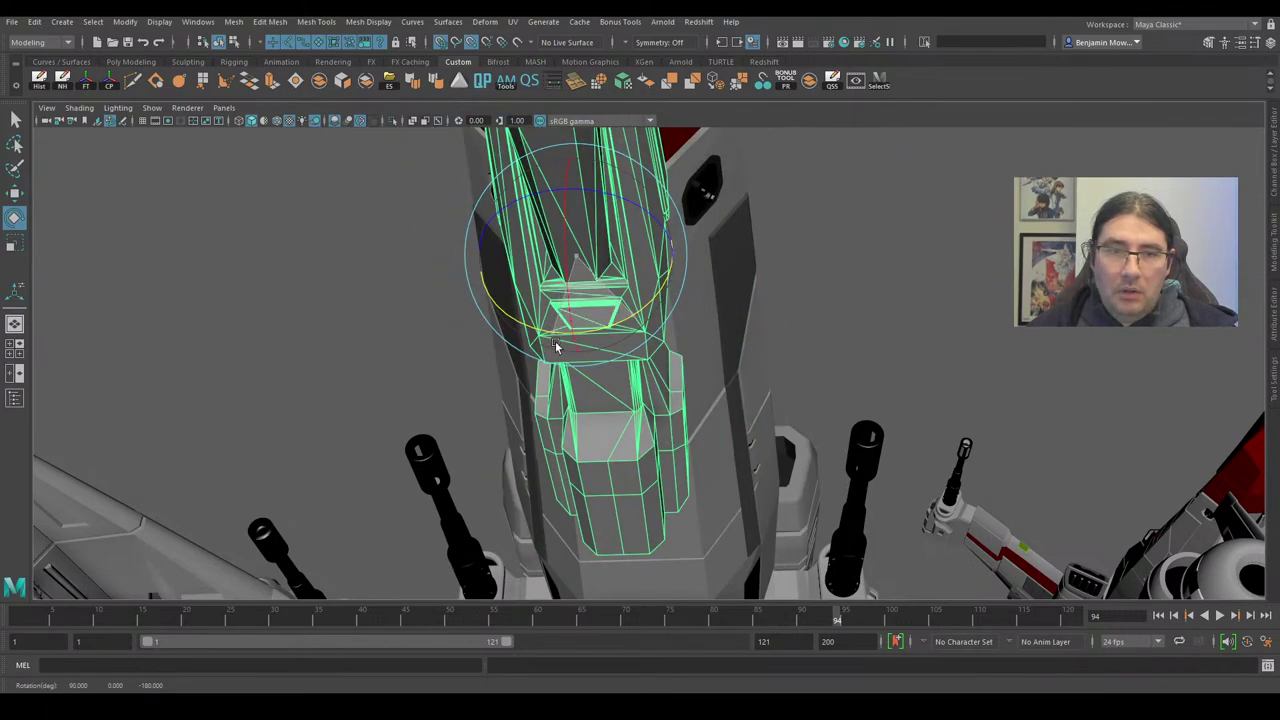
Examine from several sides how the tapered cannon sits beneath the fighter's nose.
left_click(889, 363)
scroll(860, 343, "down", 3)
left_click_drag(860, 343, 806, 375, "alt")
scroll(802, 360, "down", 4)
left_click(806, 375)
left_click_drag(776, 419, 858, 418, "alt")
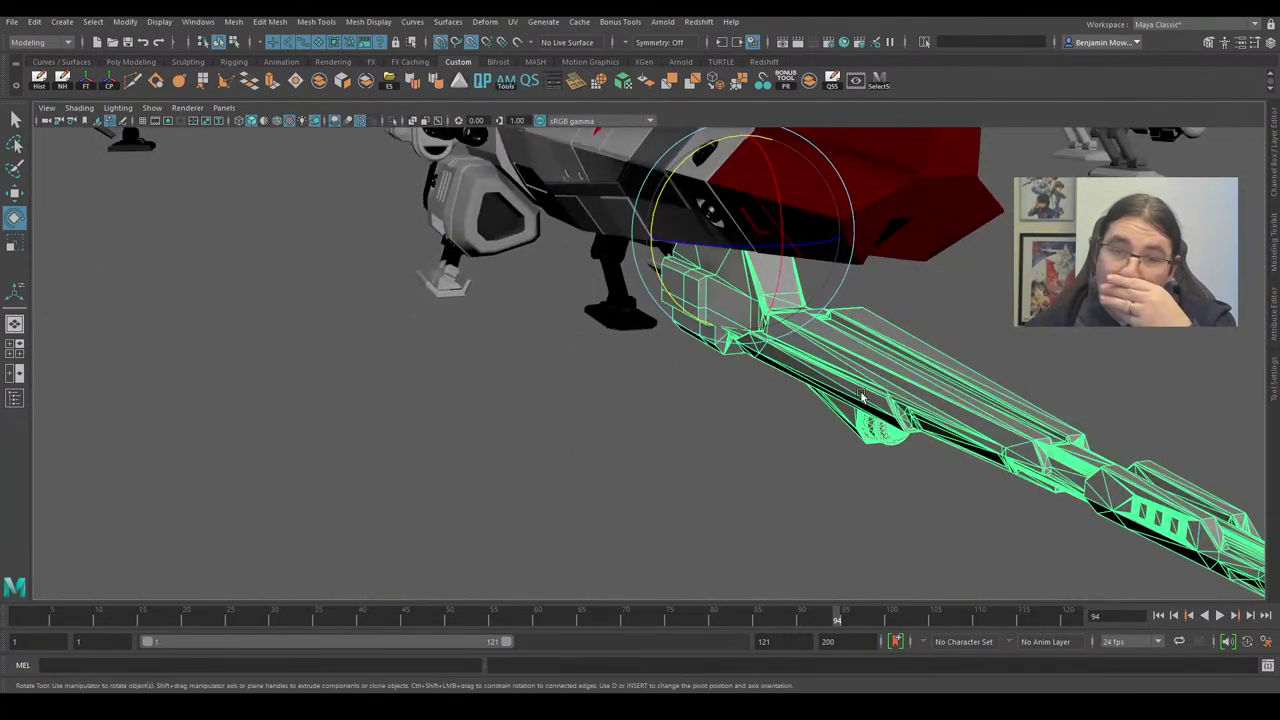
right_click_drag(862, 397, 714, 414, "alt")
left_click_drag(791, 395, 572, 390, "alt")
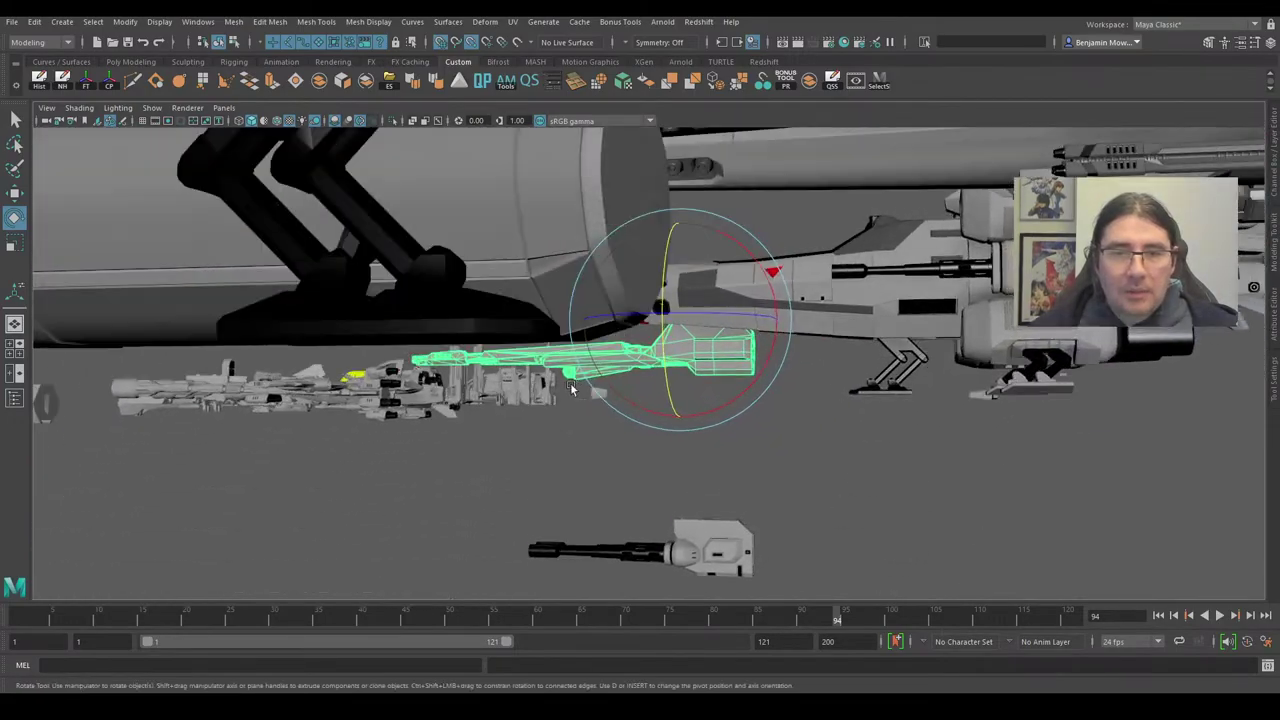
left_click_drag(736, 283, 703, 317, "alt")
Turn snapping off and adjust the tapered cannon's height so its mounting base meets the underside of the nose.
key("w")
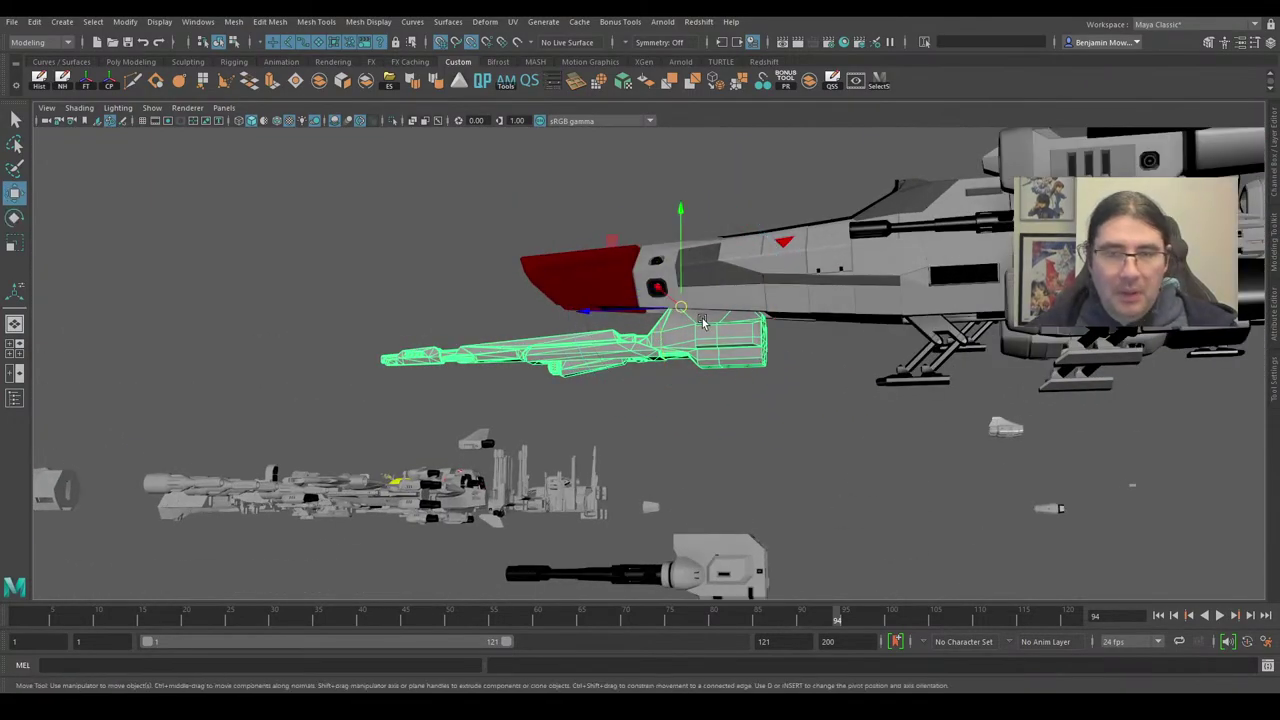
middle_click_drag(702, 318, 684, 357, "alt")
mouse_move(671, 350)
left_mouse_down()
mouse_move(670, 327)
mouse_move(670, 348)
left_mouse_up()
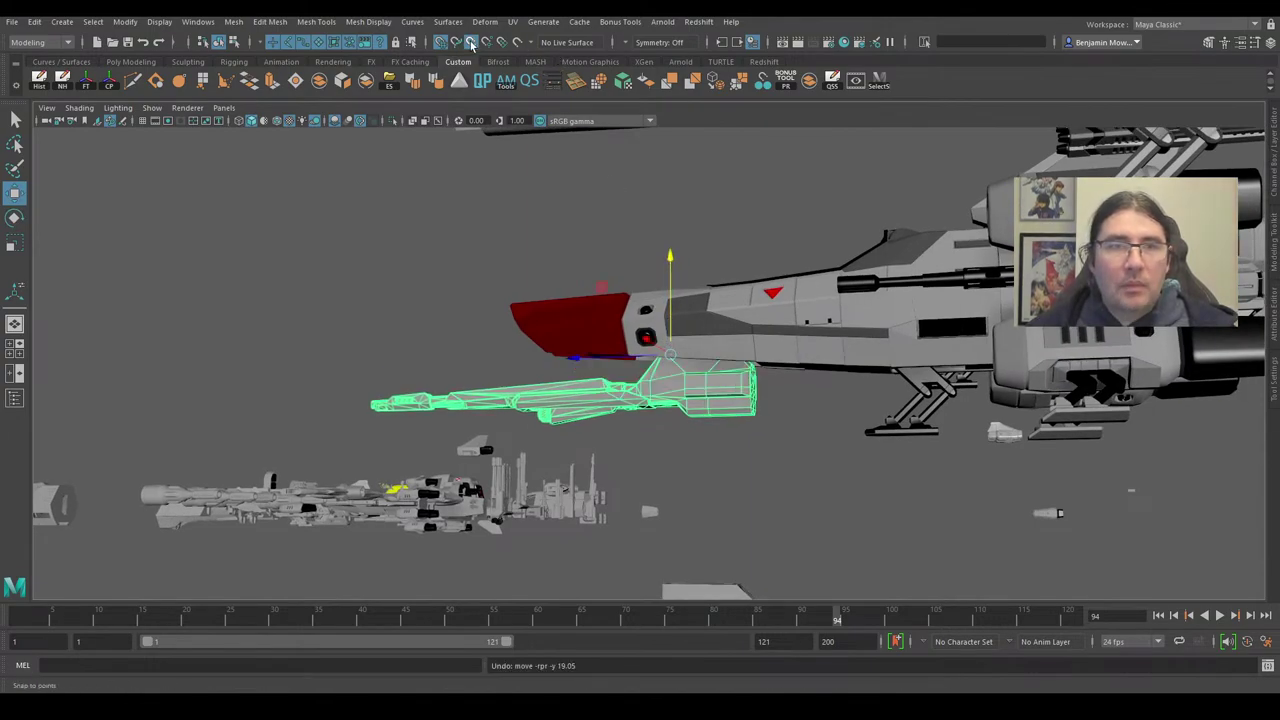
mouse_move(671, 320)
left_mouse_down()
mouse_move(670, 307)
mouse_move(868, 347)
mouse_move(1075, 348)
mouse_move(655, 325)
left_mouse_up()
Isolate the tapered cannon and examine the side profile of its mounting base in wireframe display.
key("f")
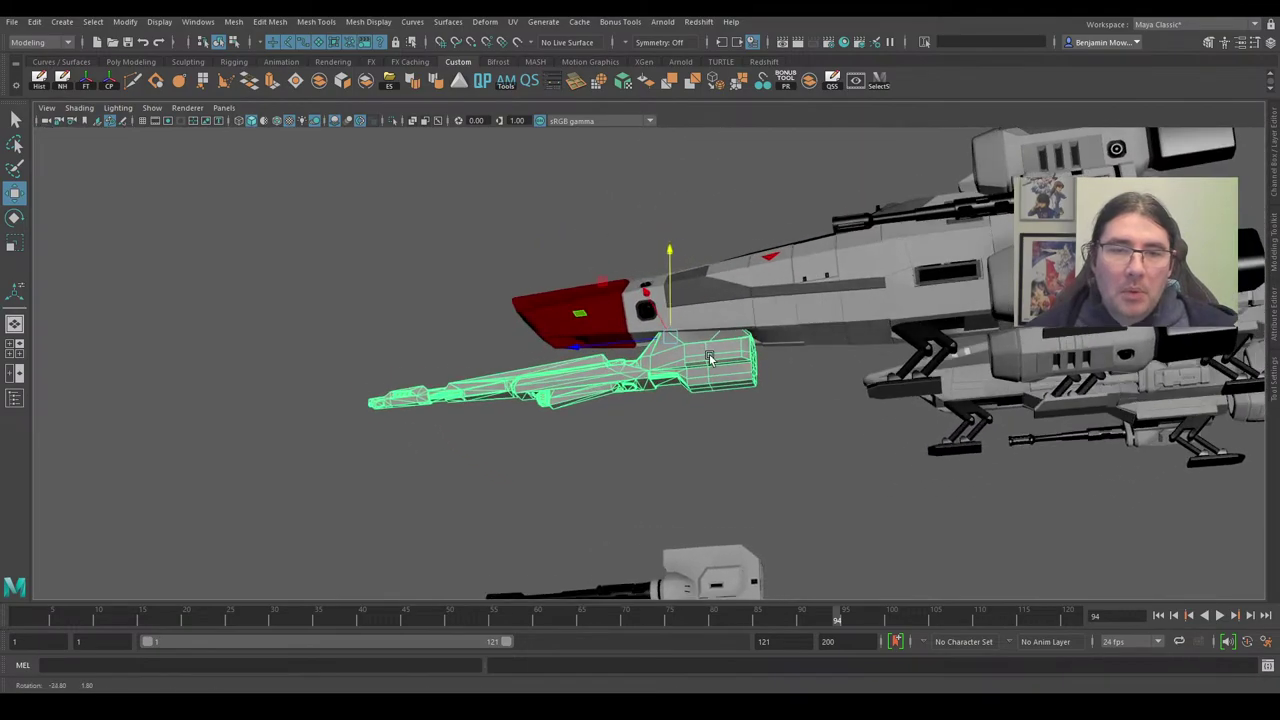
key("ctrl+1")
left_click_drag(781, 349, 872, 424, "alt")
key("4")
middle_click_drag(872, 424, 731, 383, "alt")
scroll(731, 383, "up", 4)
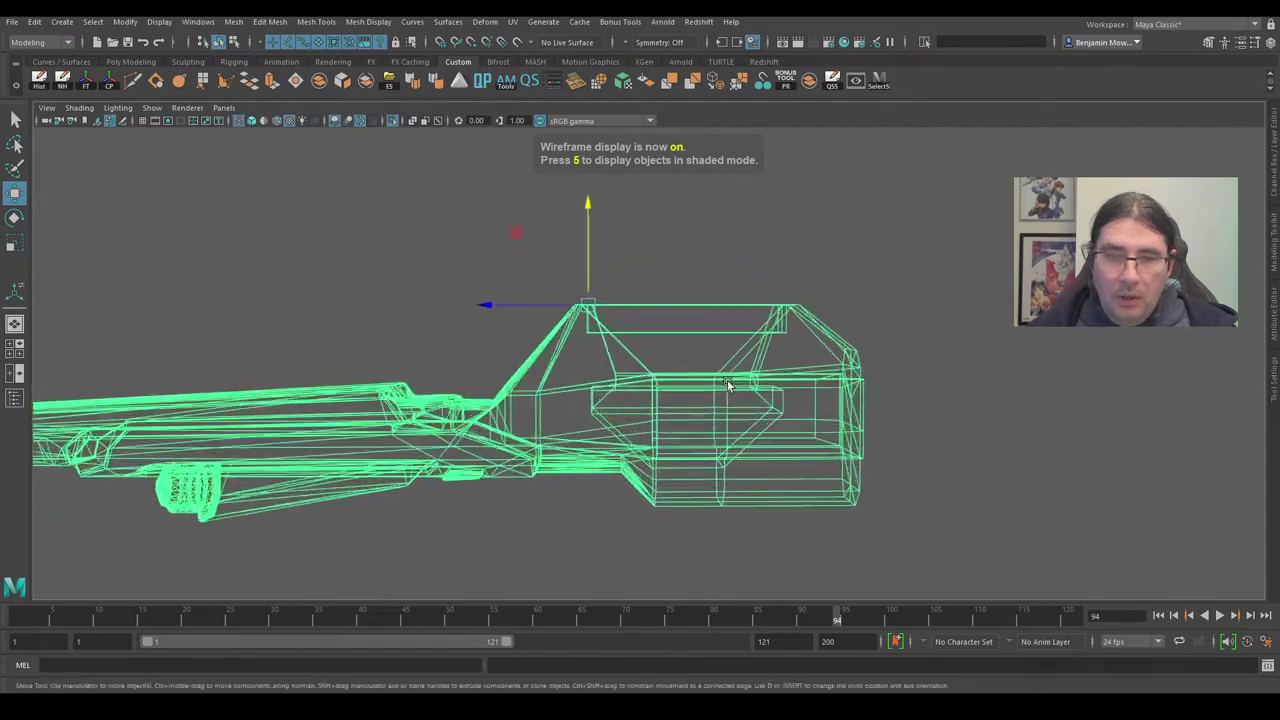
mouse_move(731, 383)
left_mouse_down("alt")
mouse_move(731, 371)
mouse_move(730, 405)
left_mouse_up("alt")
mouse_move(730, 405)
middle_mouse_down("alt")
mouse_move(708, 421)
mouse_move(732, 393)
middle_mouse_up("alt")
scroll(732, 393, "up", 3)
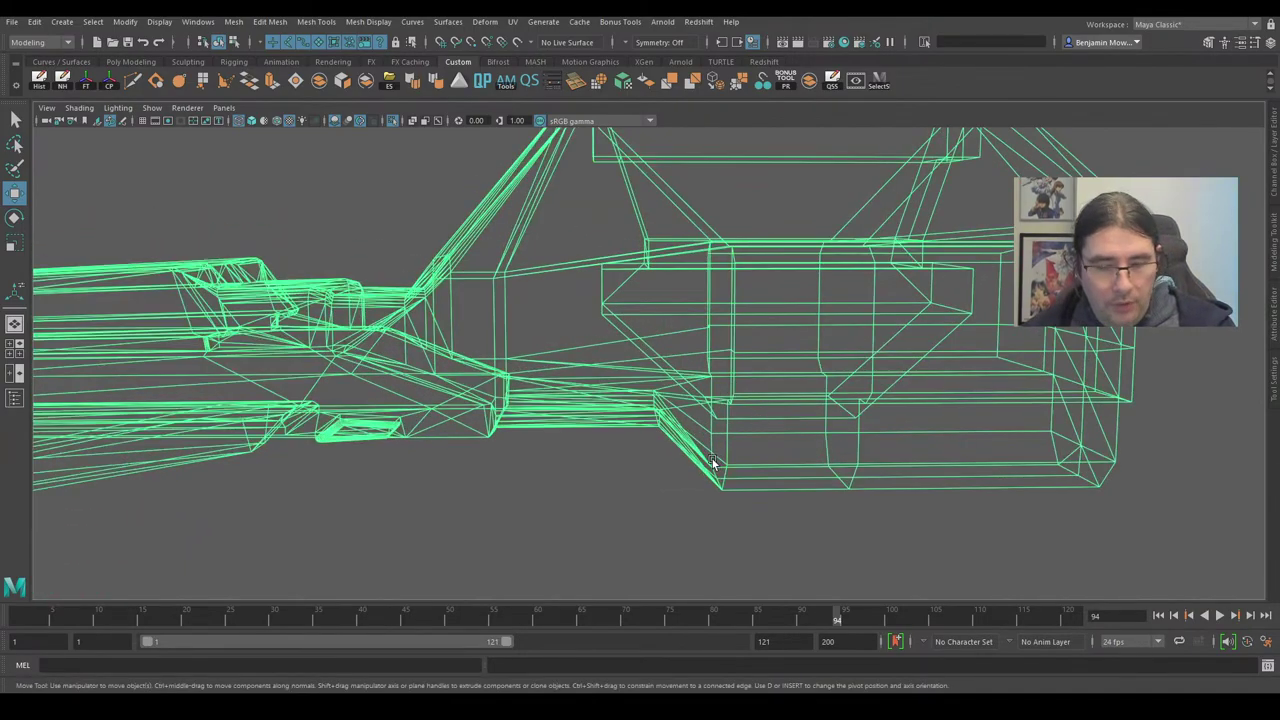
scroll(680, 467, "down", 3)
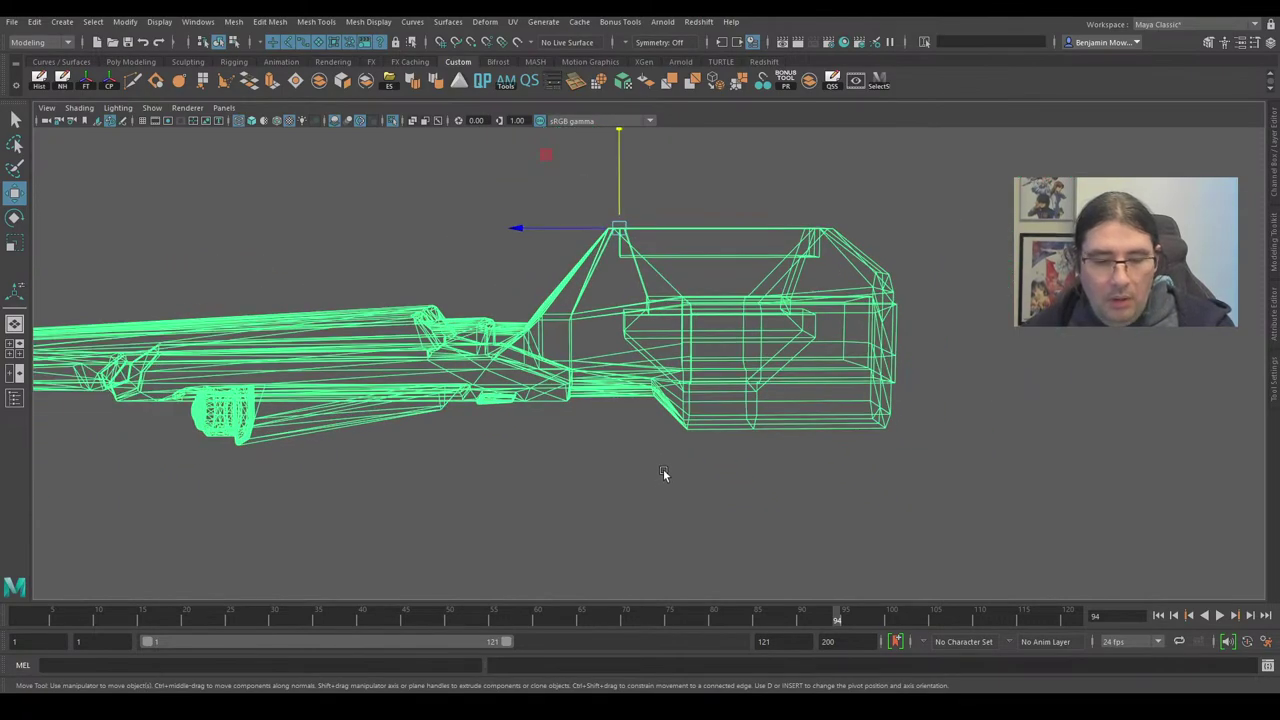
scroll(743, 322, "up", 1)
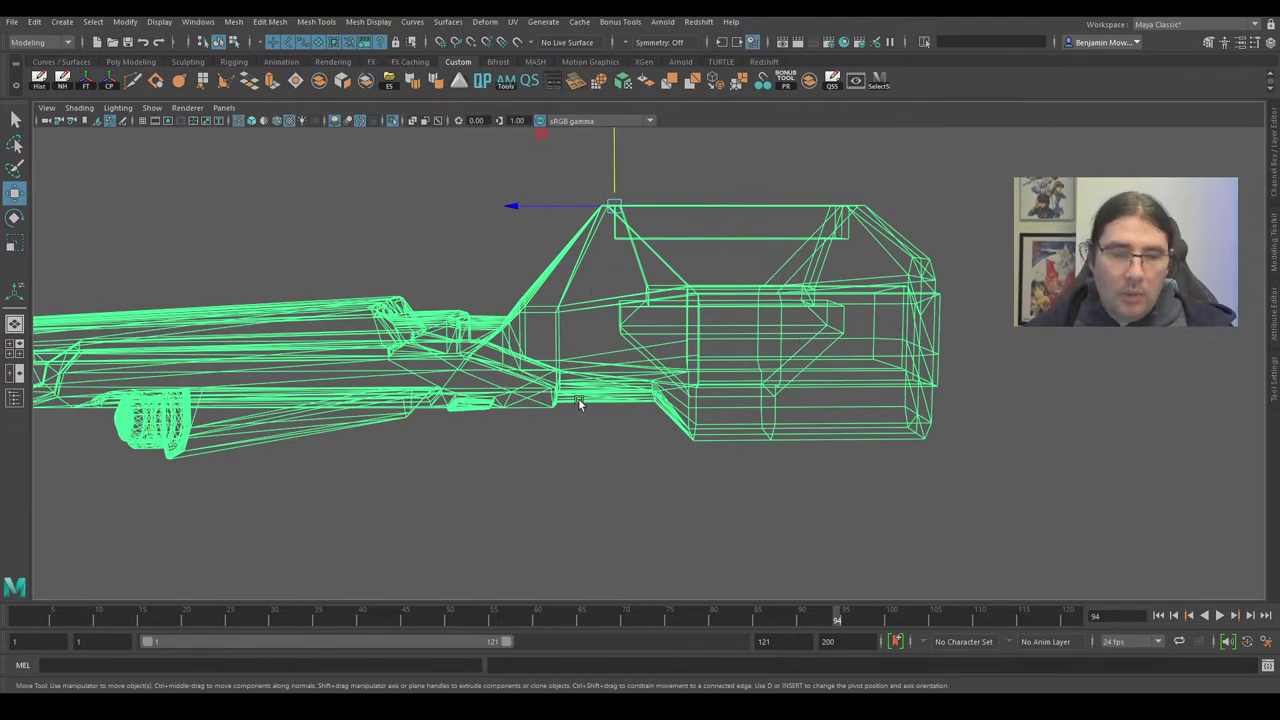
Return to shaded display and examine the tapered cannon's muzzle and slotted barrel vents up close.
key("5")
left_click_drag(506, 415, 853, 416, "alt")
left_click_drag(938, 282, 862, 353, "alt")
scroll(862, 353, "up", 5)
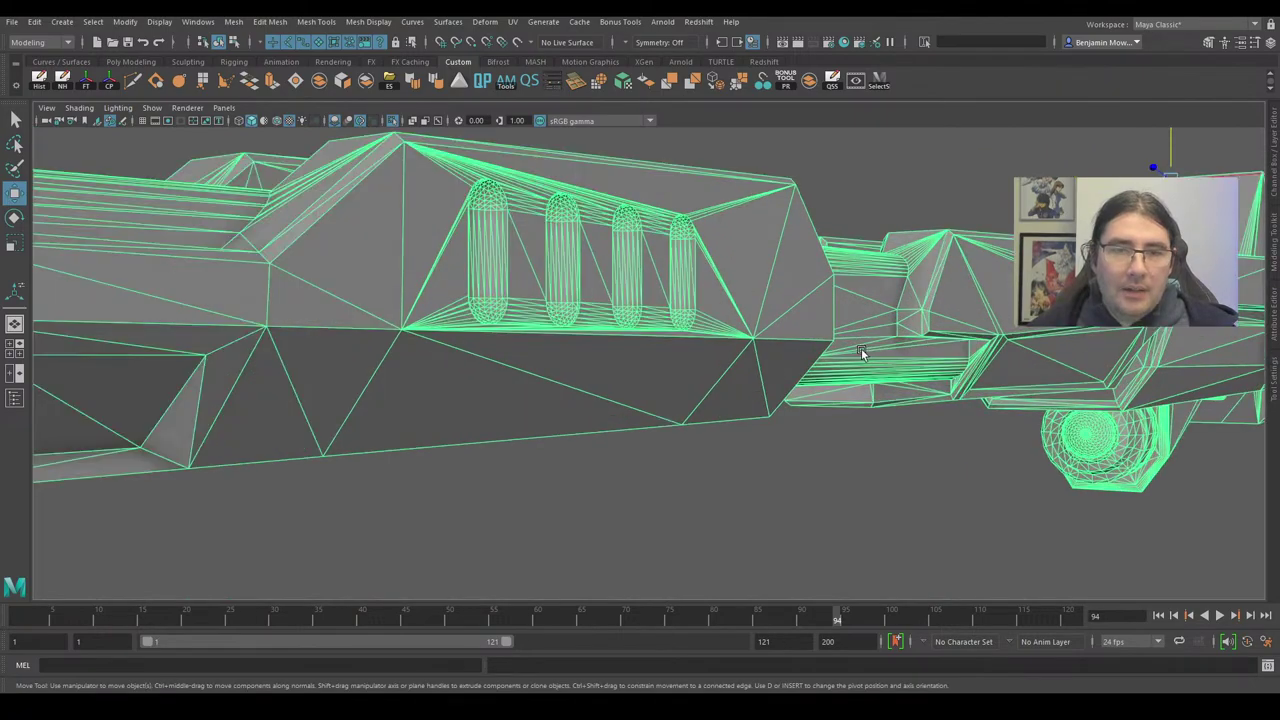
scroll(604, 375, "down", 4)
left_click_drag(604, 375, 676, 402, "alt")
scroll(676, 402, "up", 4)
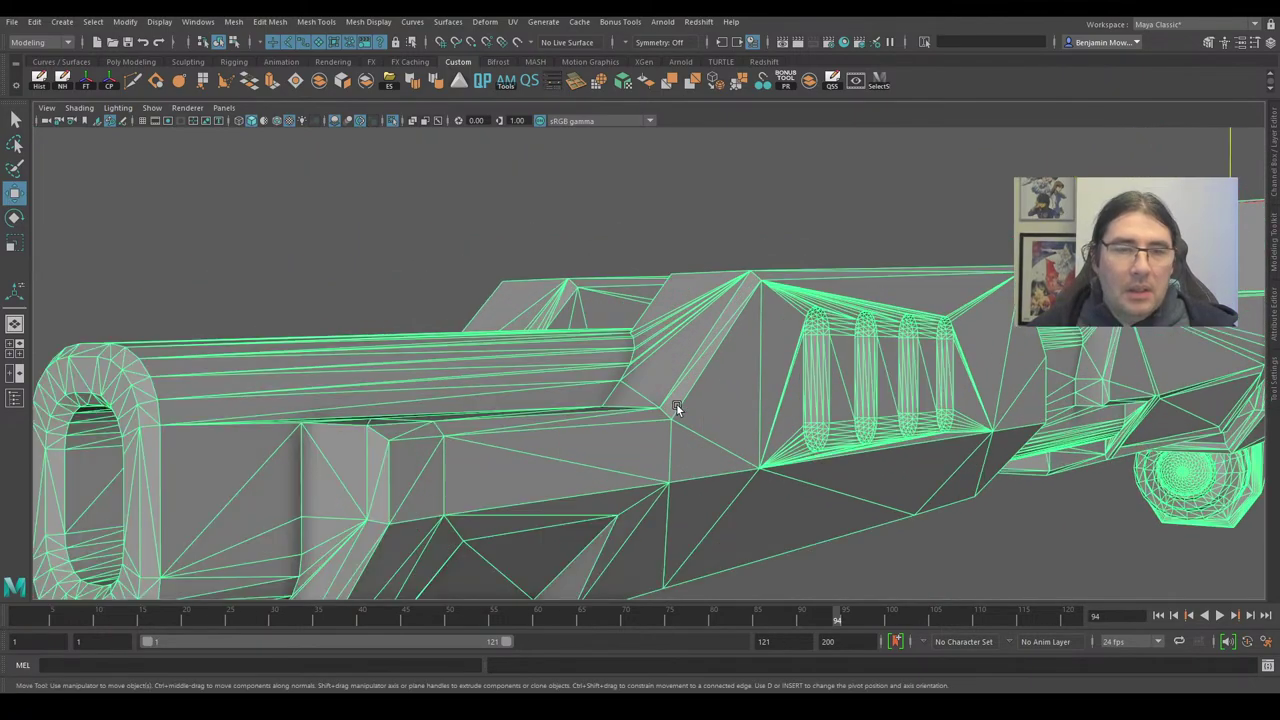
Switch the tapered cannon to edge selection mode, and check the edges along its long barrel housing.
right_click_drag(705, 355, 712, 300)
left_click(674, 370)
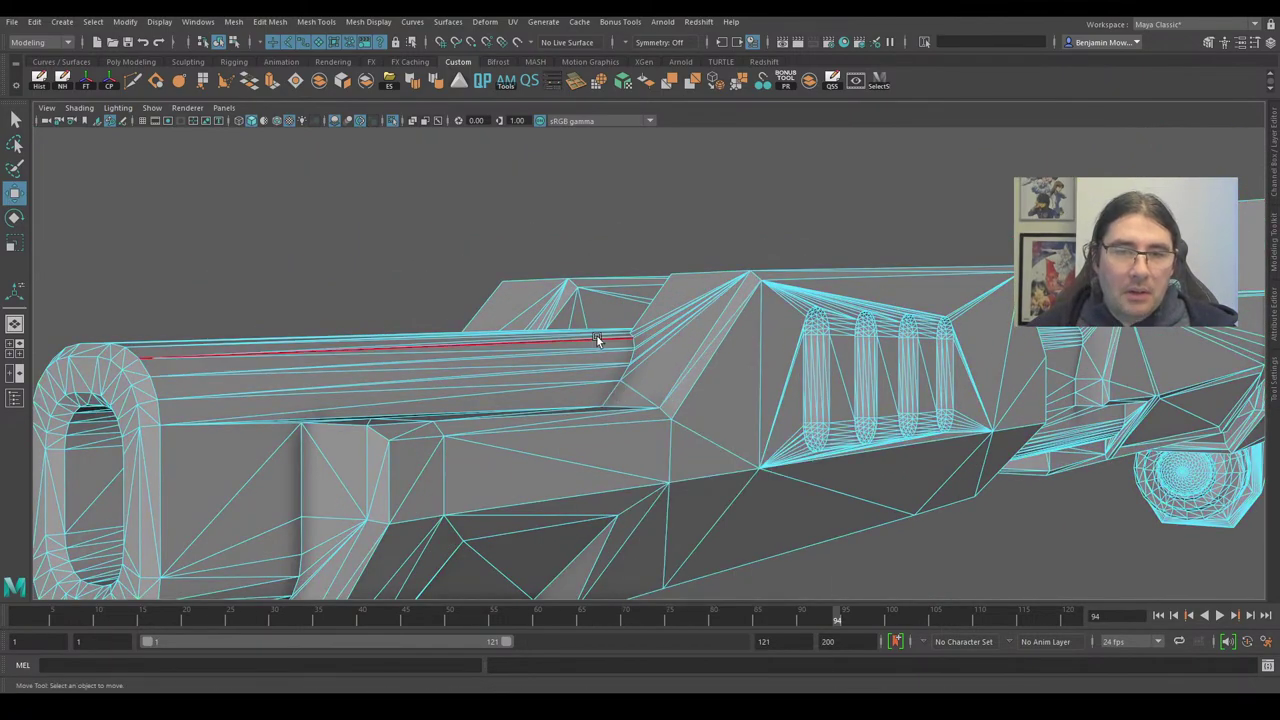
scroll(835, 423, "down", 3)
left_click_drag(835, 423, 719, 434, "alt")
scroll(674, 425, "up", 3)
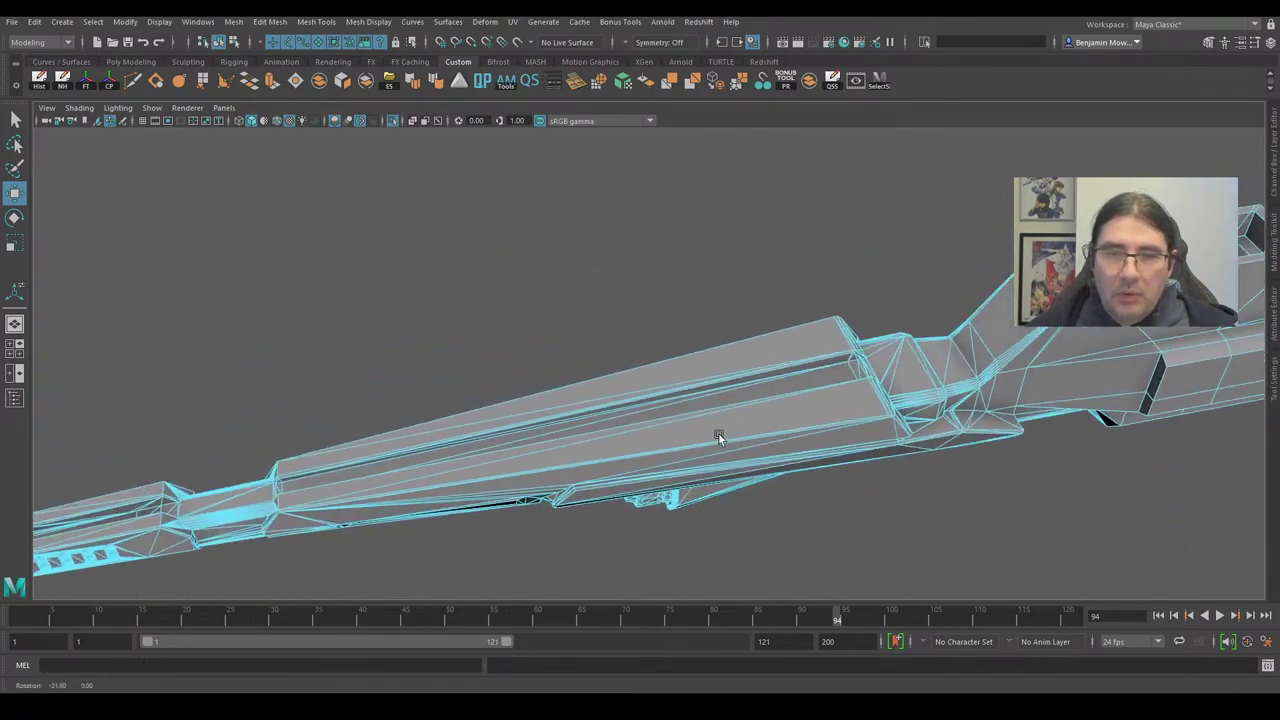
Inspect the underside and lower block of the cannon's mounting base, including its edge layout.
middle_click_drag(1060, 370, 750, 377, "alt")
scroll(750, 377, "up", 4)
left_click_drag(750, 377, 784, 297, "alt")
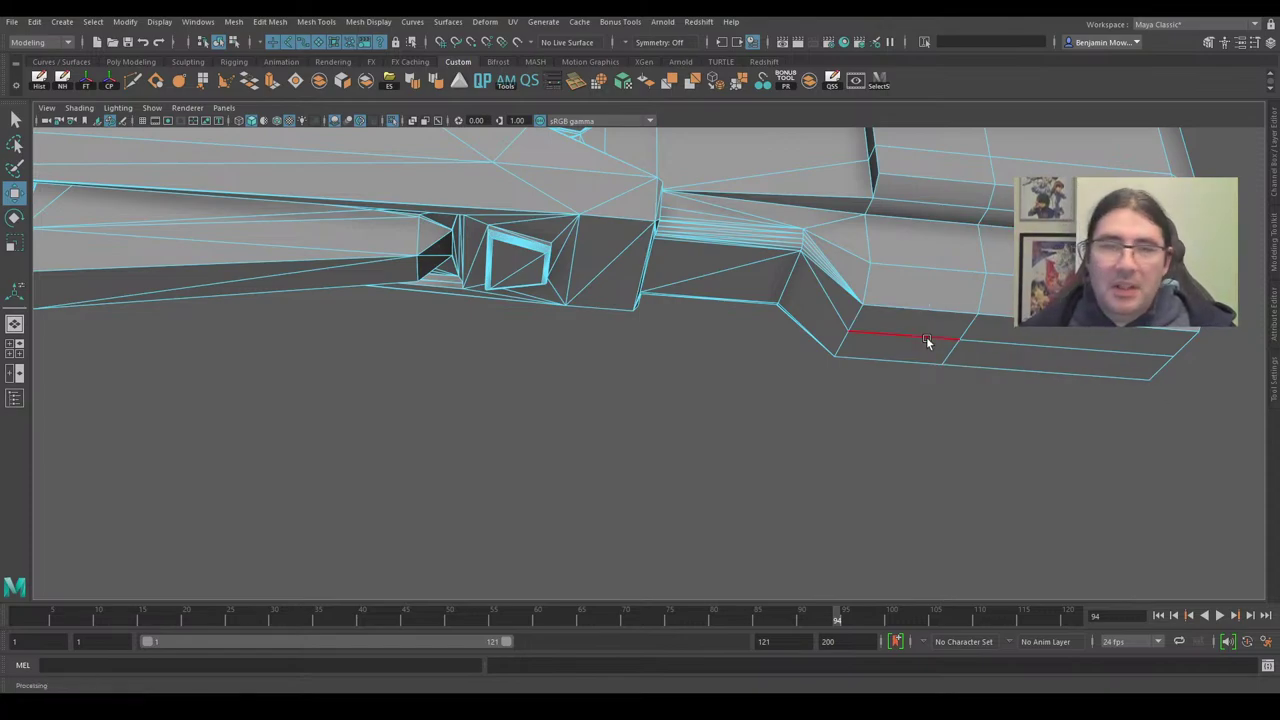
right_click_drag(926, 336, 833, 322, "alt")
left_click_drag(833, 322, 853, 400, "alt")
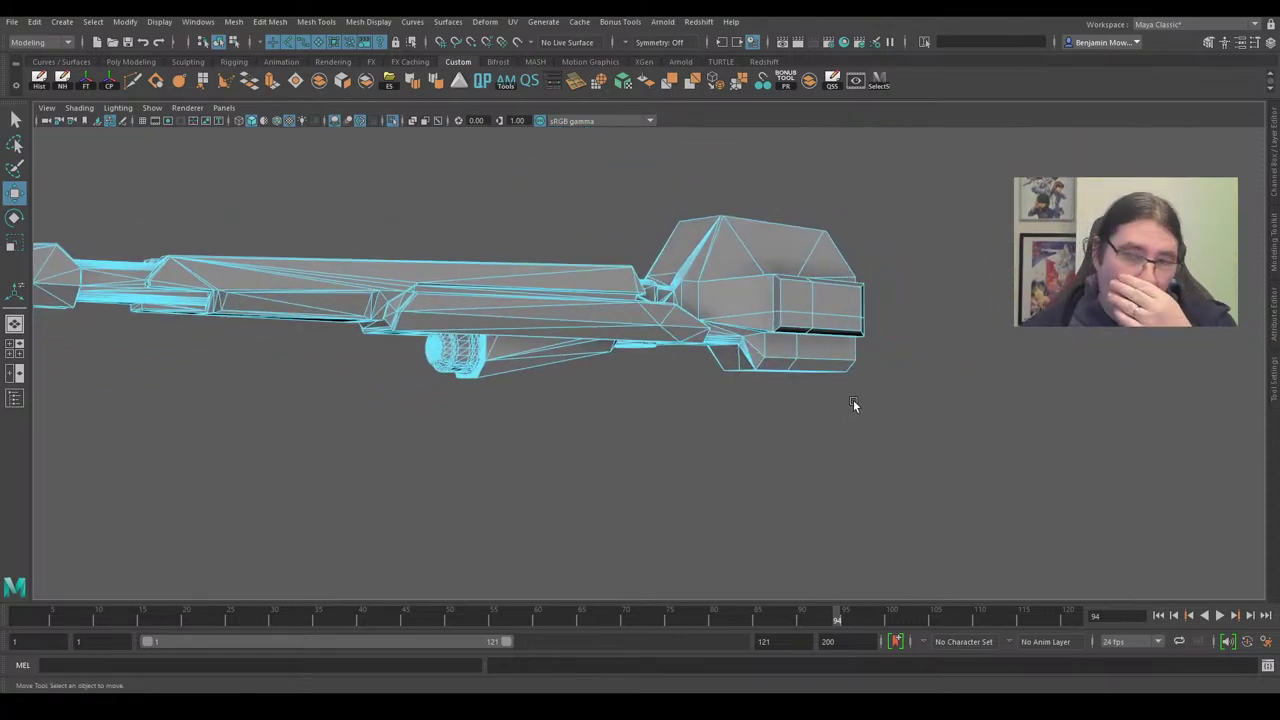
right_click_drag(821, 400, 912, 388, "alt")
left_click_drag(912, 388, 818, 359, "alt")
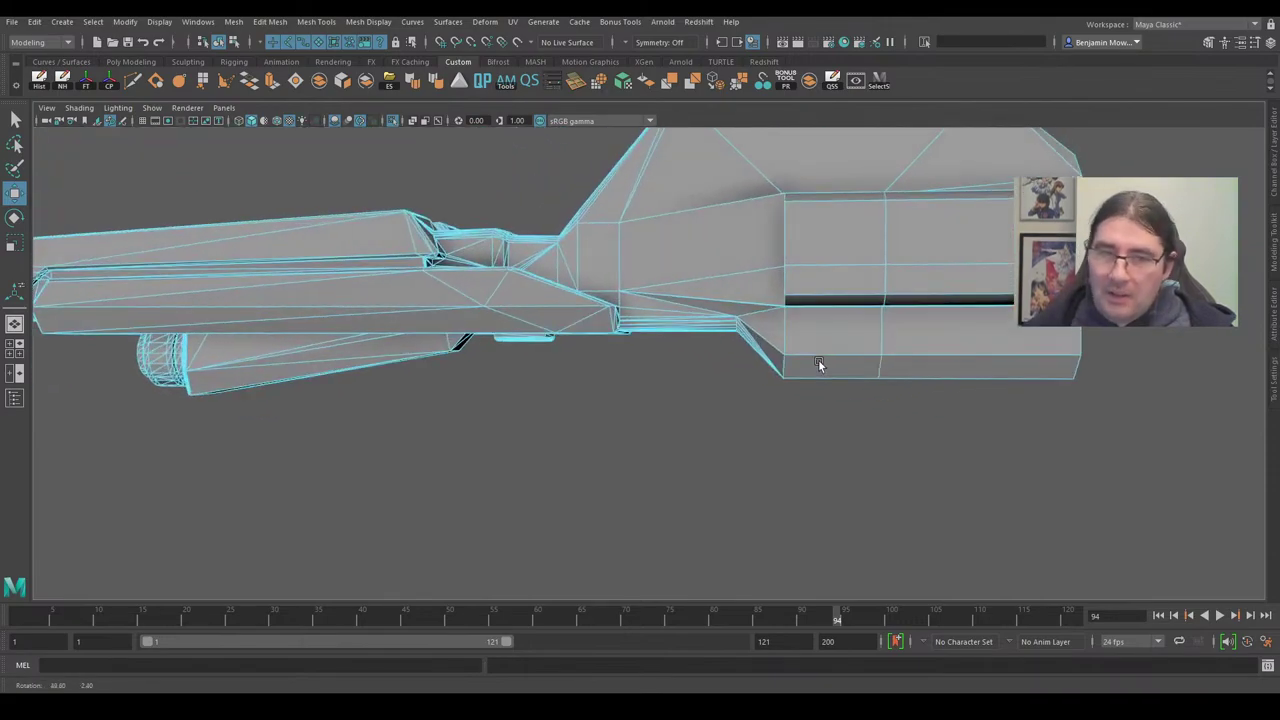
Examine the cannon's mounting base from the side in shaded display and its inner structure in wireframe.
right_click_drag(829, 343, 903, 354, "alt")
middle_click_drag(903, 354, 729, 393, "alt")
left_click_drag(729, 393, 749, 408, "alt")
right_click_drag(749, 408, 748, 375, "alt")
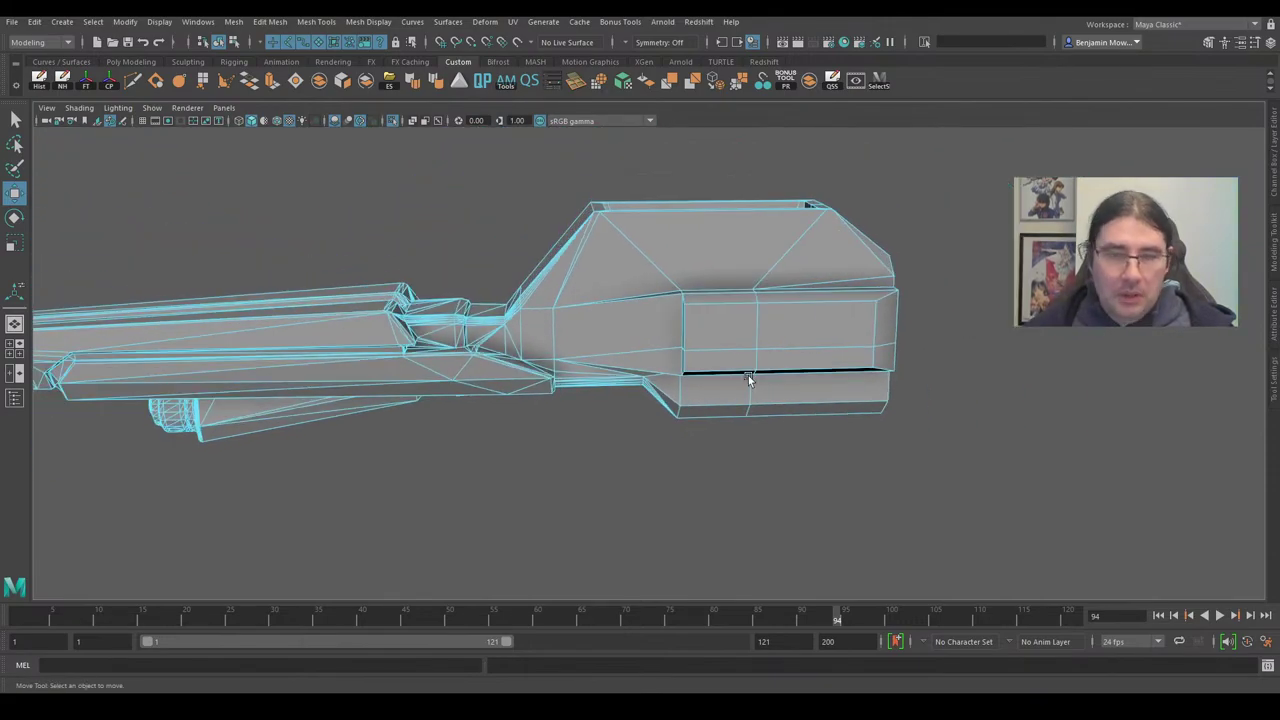
key("4")
mouse_move(771, 367)
left_mouse_down("alt")
mouse_move(717, 325)
mouse_move(657, 342)
left_mouse_up("alt")
right_click_drag(657, 342, 690, 345, "alt")
left_click_drag(690, 345, 534, 308, "alt")
right_click_drag(534, 308, 521, 290, "alt")
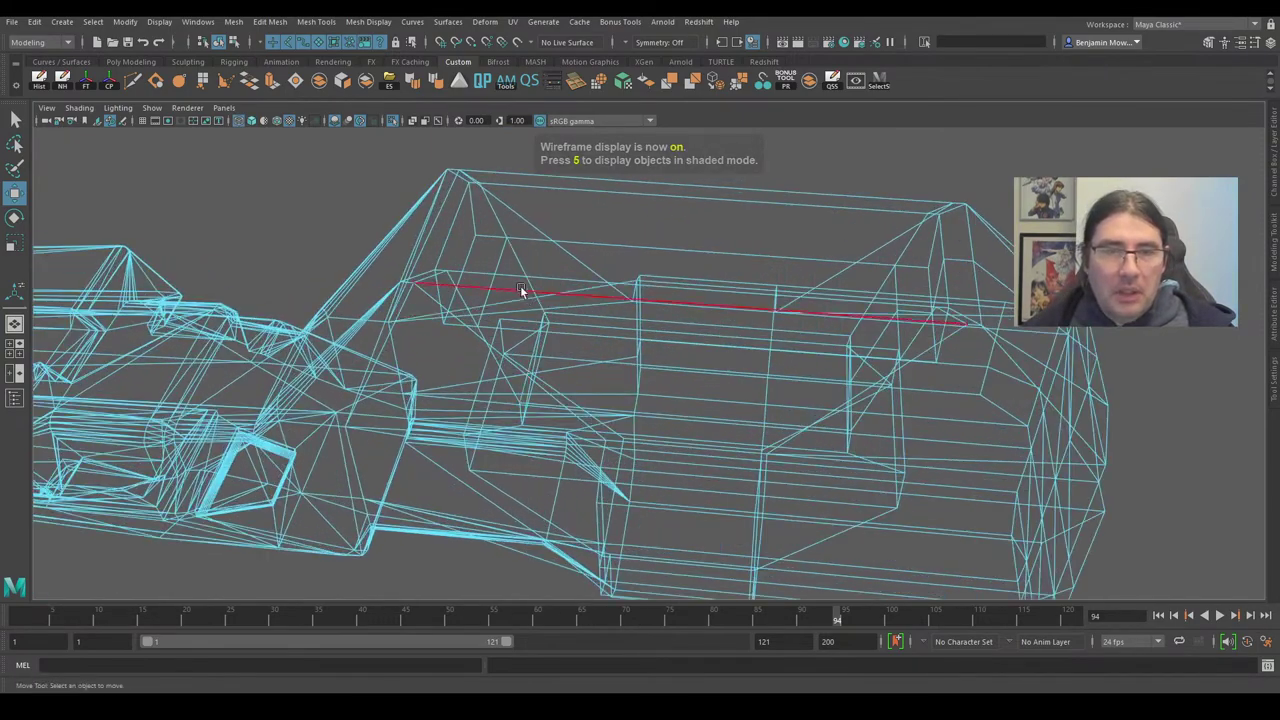
Separate the inner mounting block's faces from the cannon's base into its own object.
double_click(521, 181)
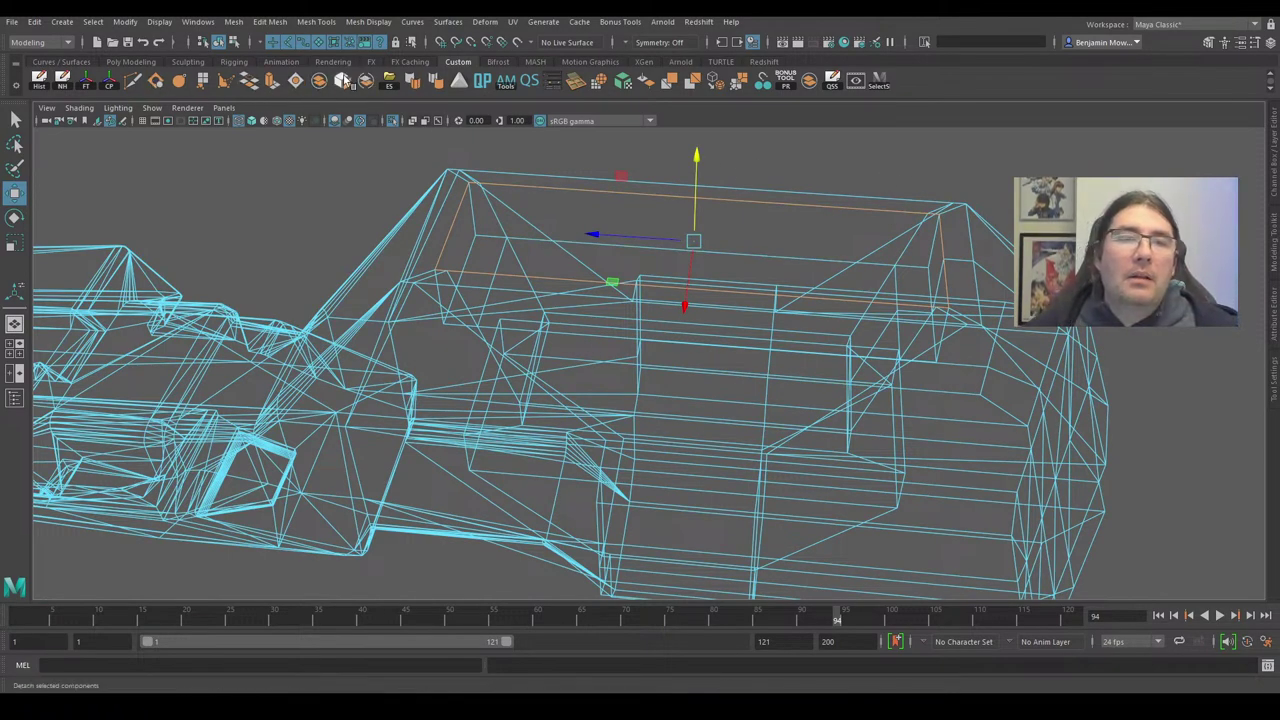
left_click(362, 86)
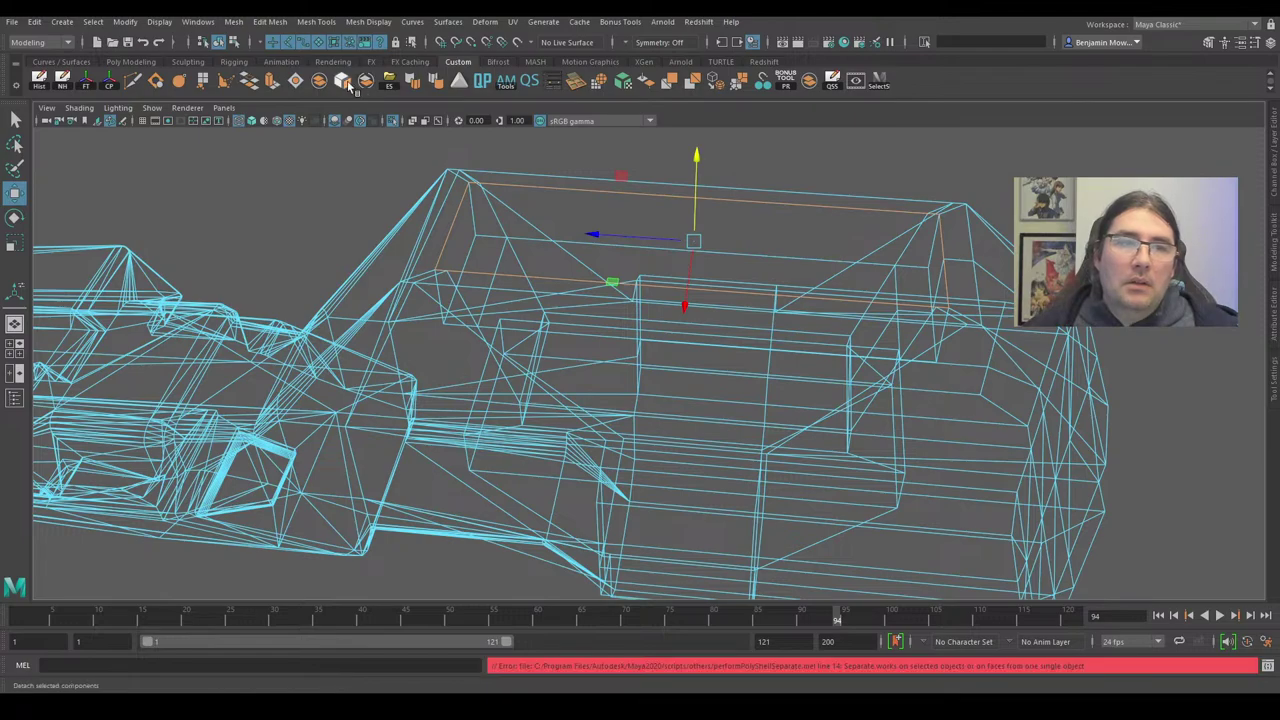
left_click(366, 86)
right_click_drag(589, 240, 588, 276)
double_click(585, 206)
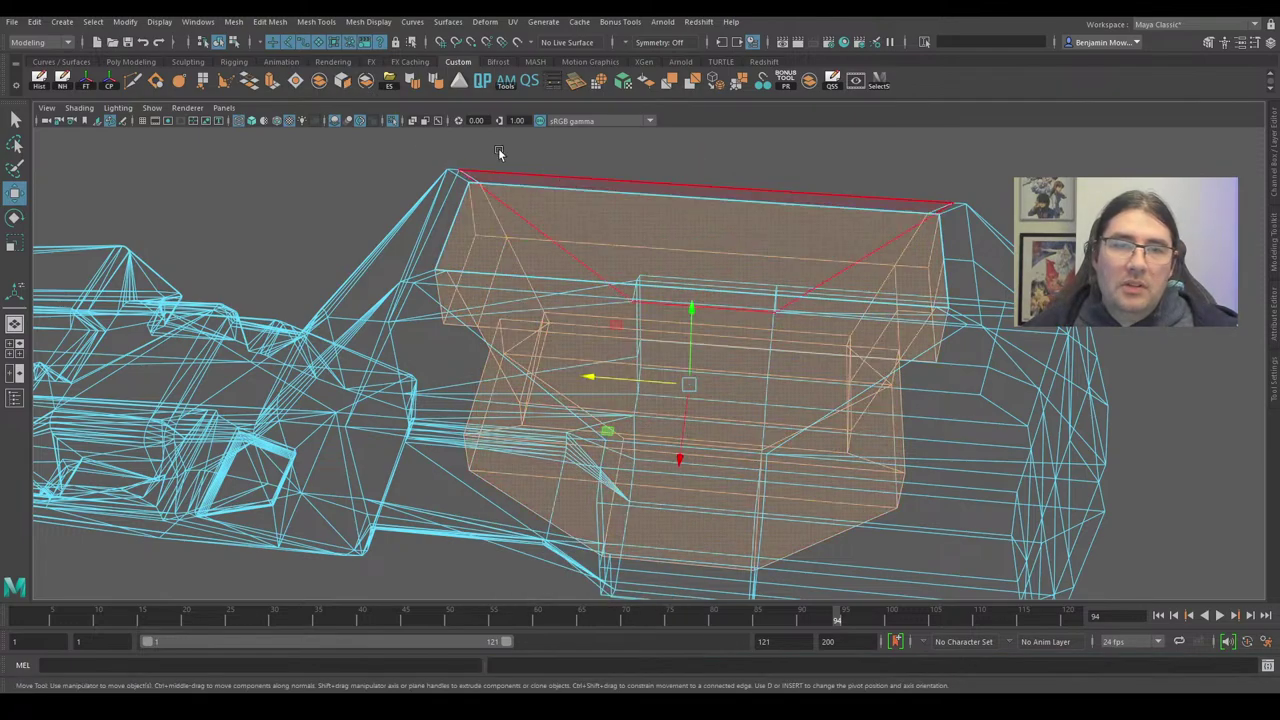
left_click(366, 84)
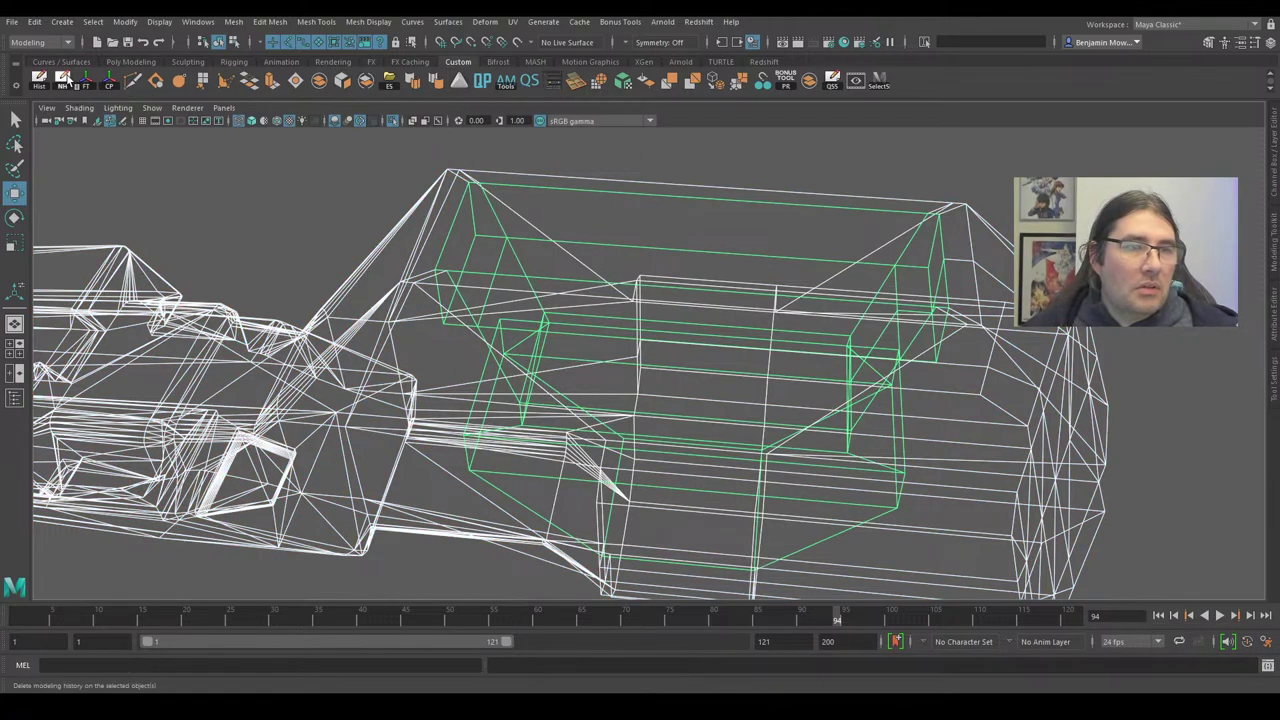
Shift the front vertices of the mounting base's side and lower blocks slightly toward the barrel.
right_click_drag(628, 272, 503, 282, "alt")
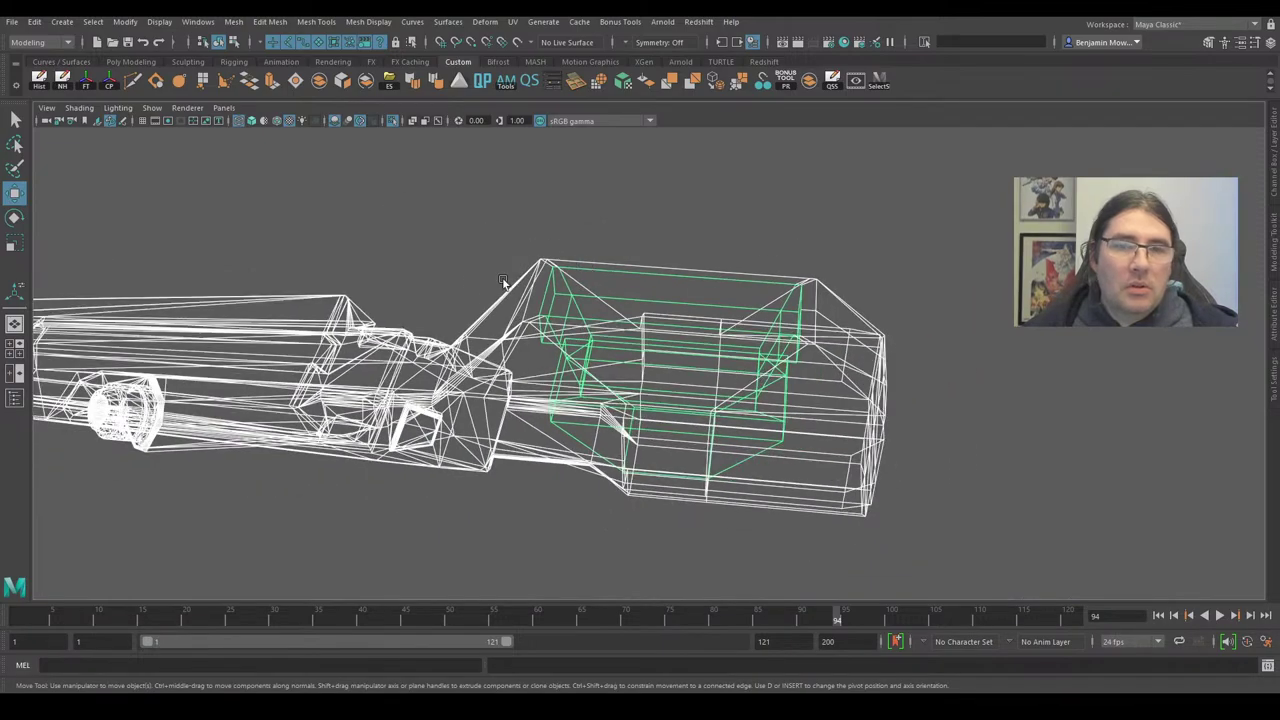
left_click(477, 318)
left_click_drag(750, 406, 745, 326, "alt")
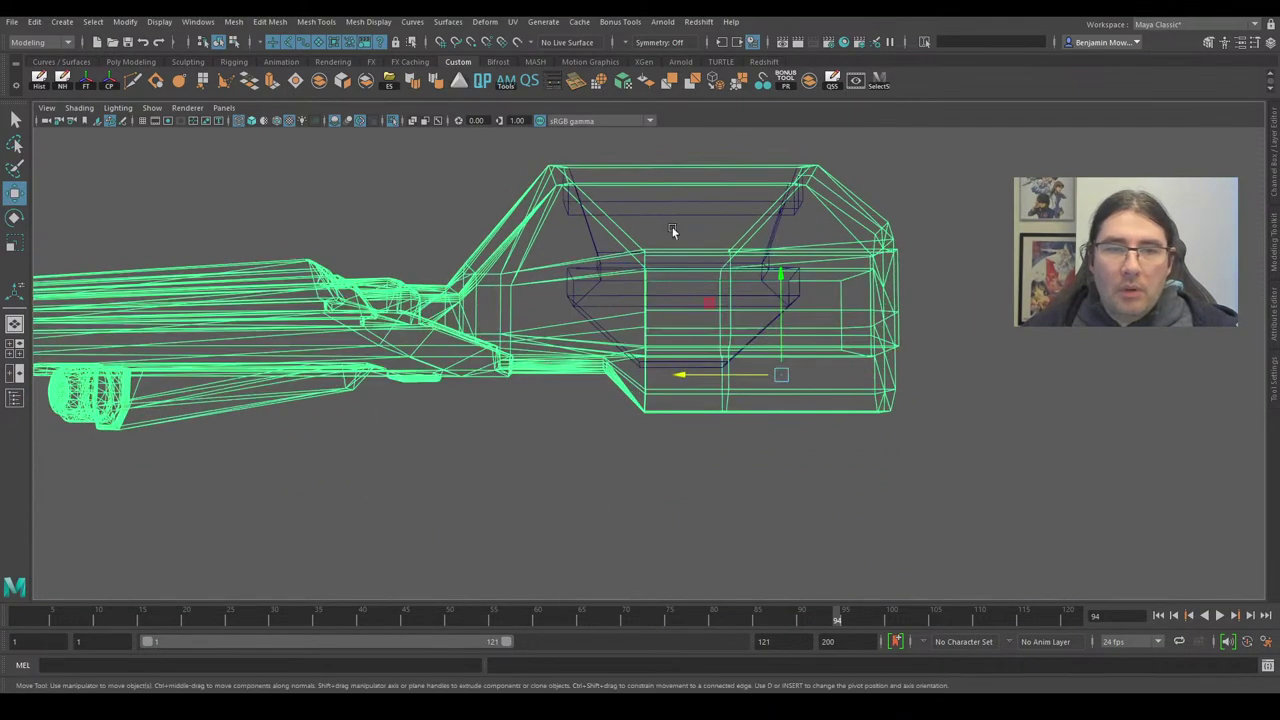
left_click_drag(679, 360, 613, 288, "alt")
right_click_drag(486, 200, 368, 180)
left_click_drag(668, 346, 700, 419)
middle_click_drag(682, 366, 738, 352)
key("ctrl+z")
middle_click_drag(592, 332, 549, 331)
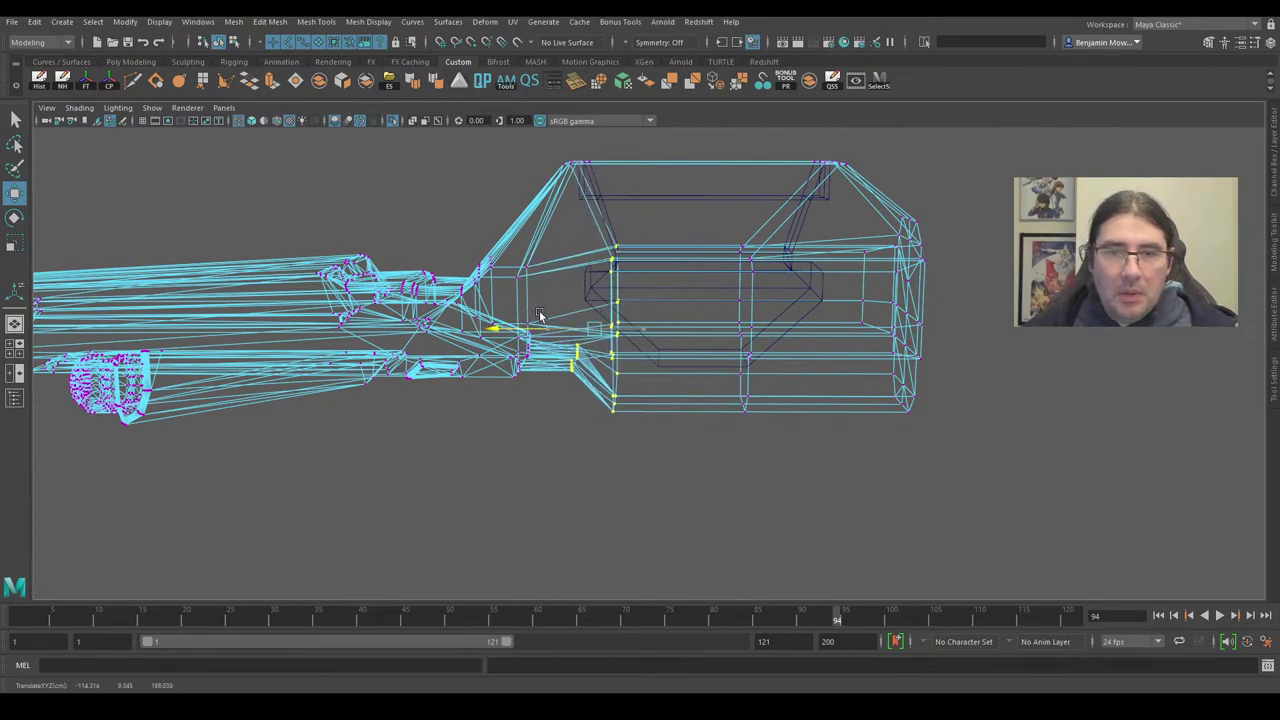
Inspect the lengthened mounting base in wireframe and textured shading, from the side and from the muzzle end.
right_click_drag(825, 397, 969, 403, "alt")
middle_click_drag(969, 403, 817, 391, "alt")
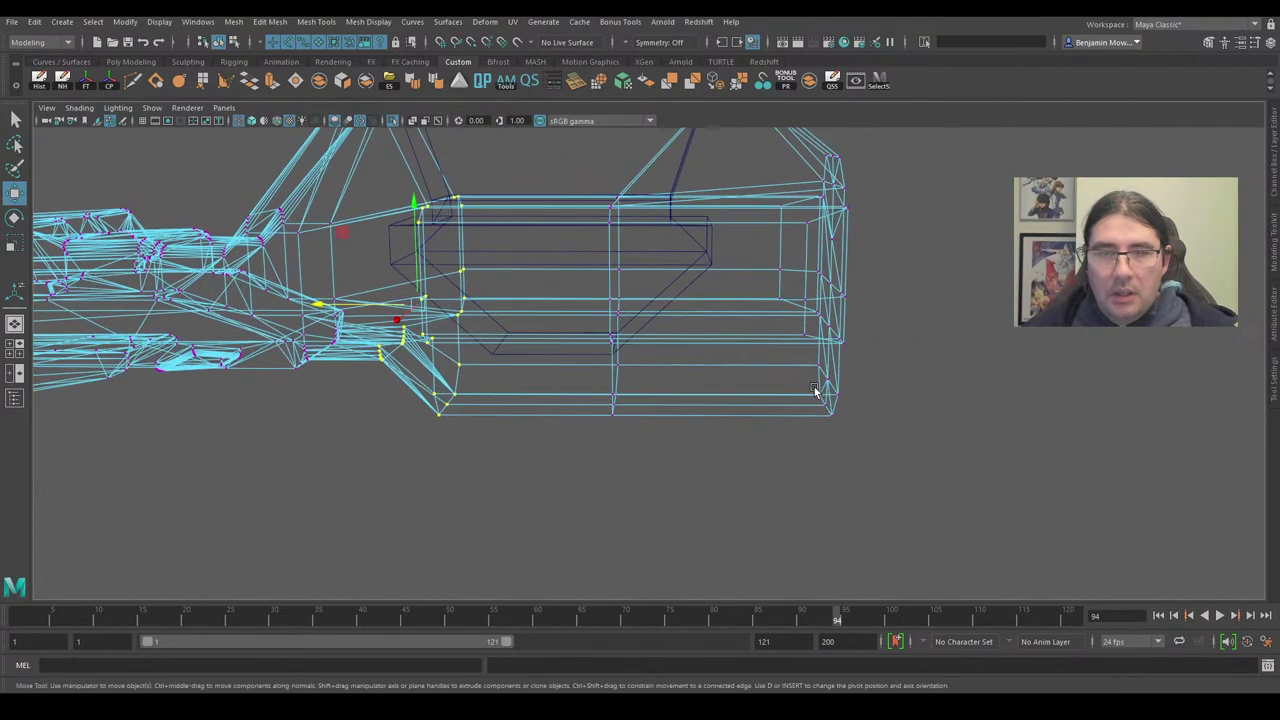
left_click_drag(817, 391, 830, 333, "alt")
left_click_drag(527, 346, 955, 356, "alt")
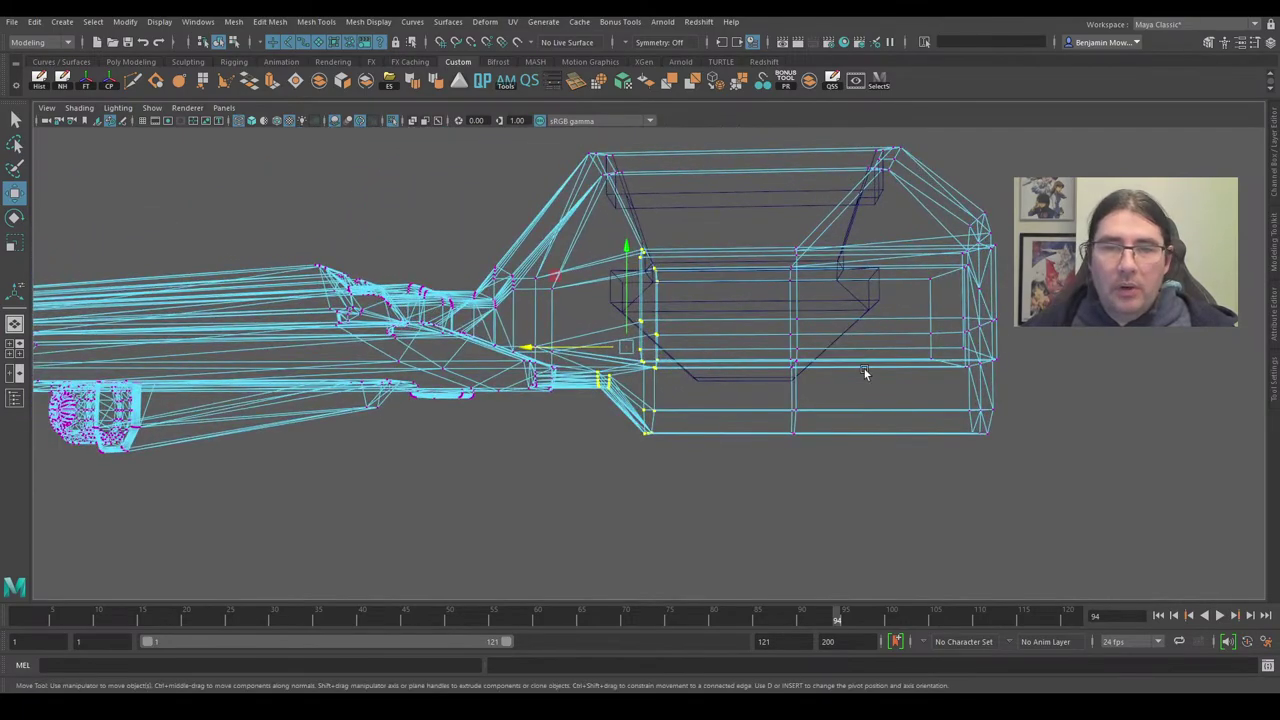
left_click_drag(866, 374, 670, 372, "alt")
key("6")
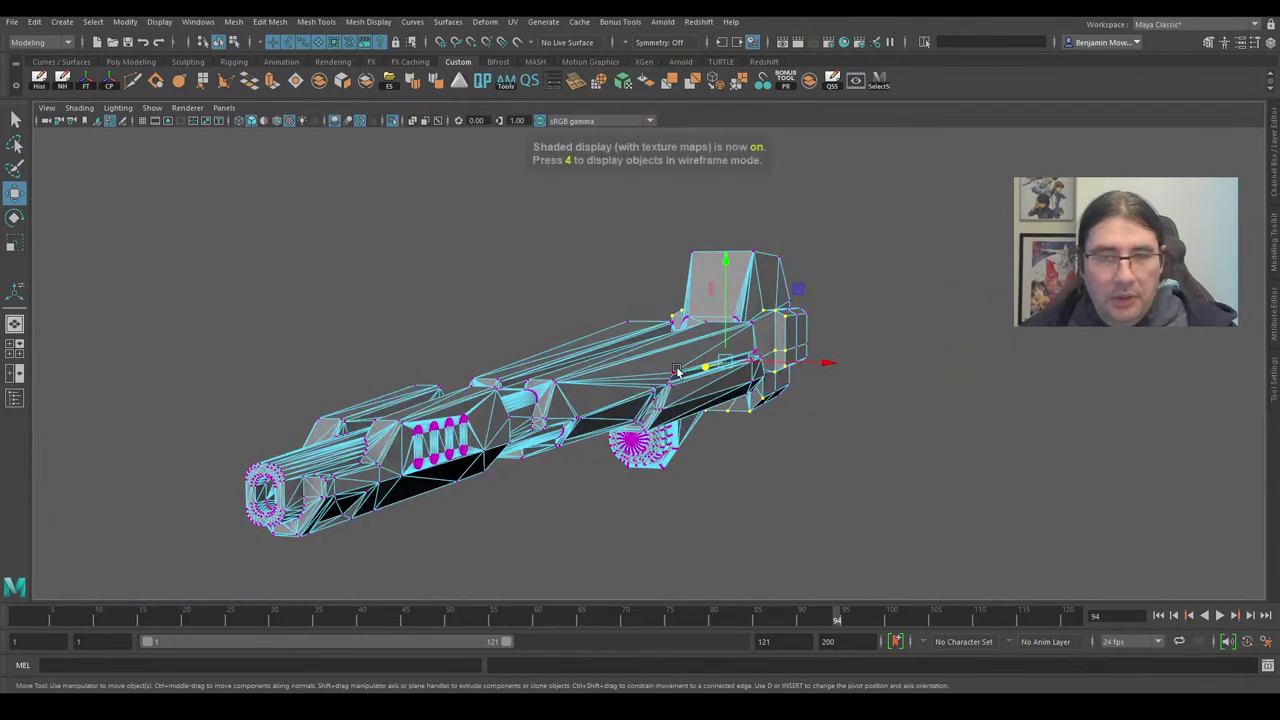
scroll(680, 375, "up", 3)
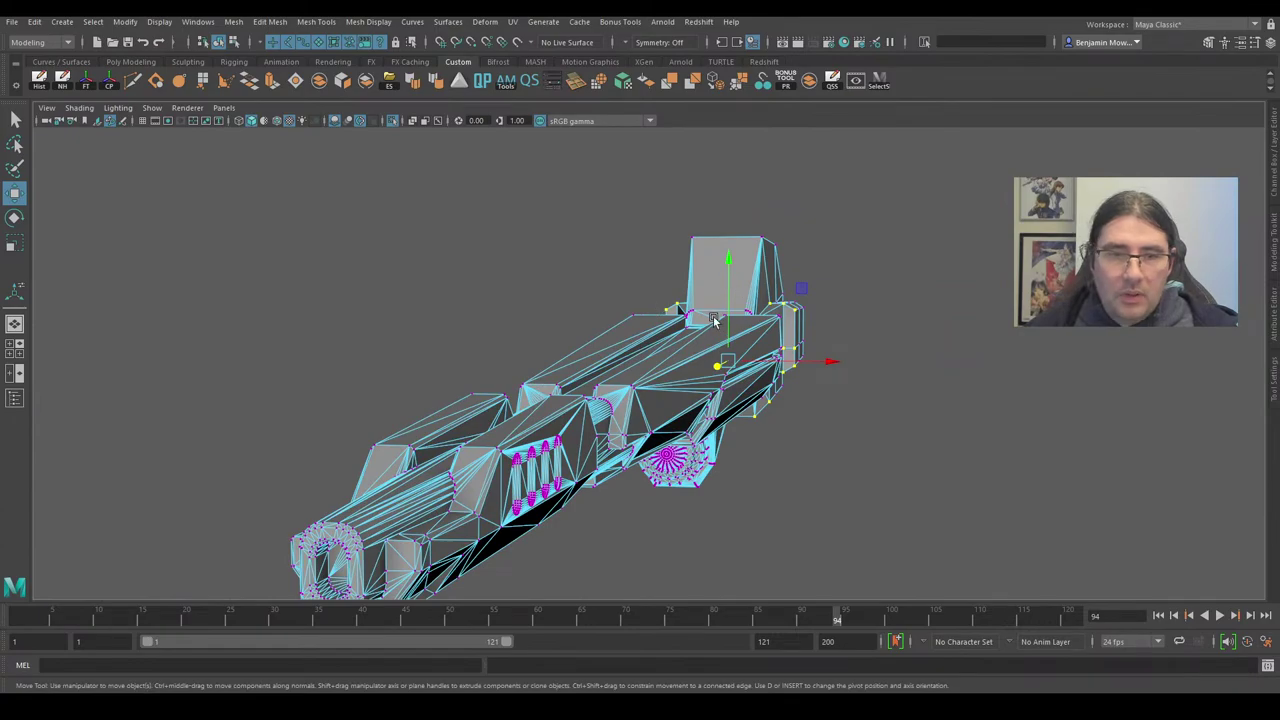
left_click_drag(714, 320, 828, 378, "alt")
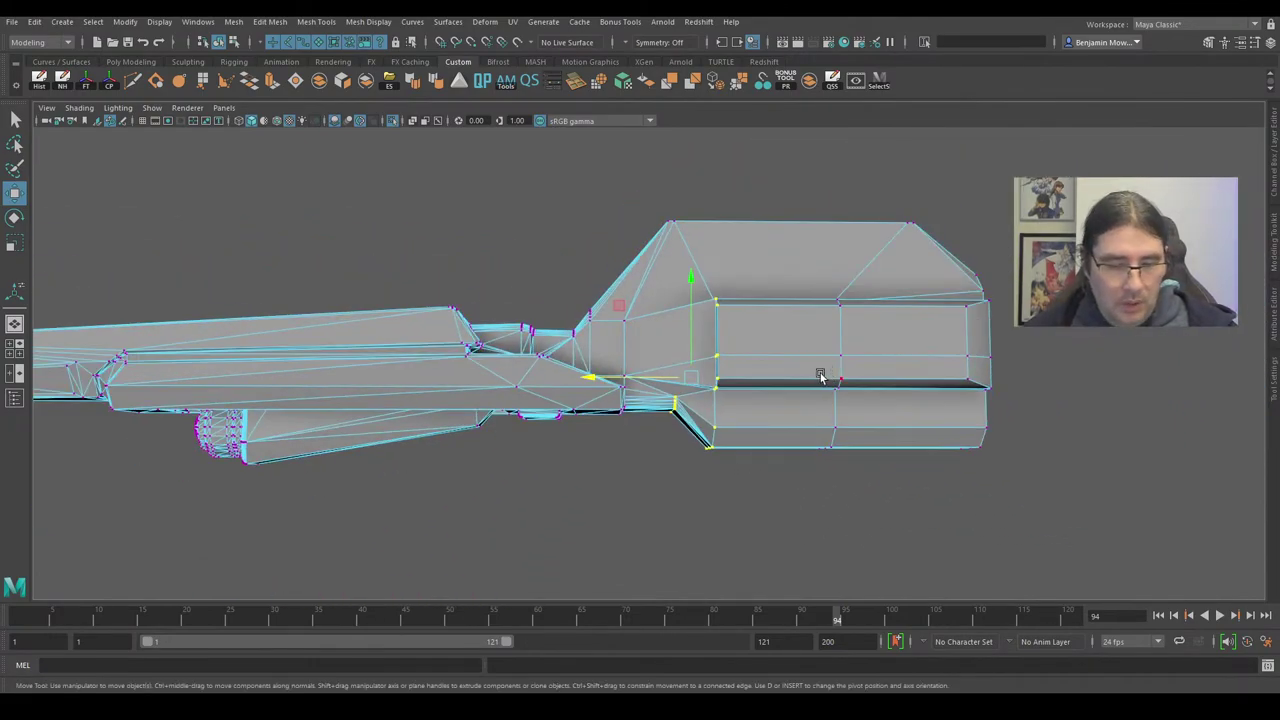
Lower the separated inner block until its bottom edge lines up with the underside of the mounting base.
key("4")
middle_click_drag(800, 358, 731, 386, "alt")
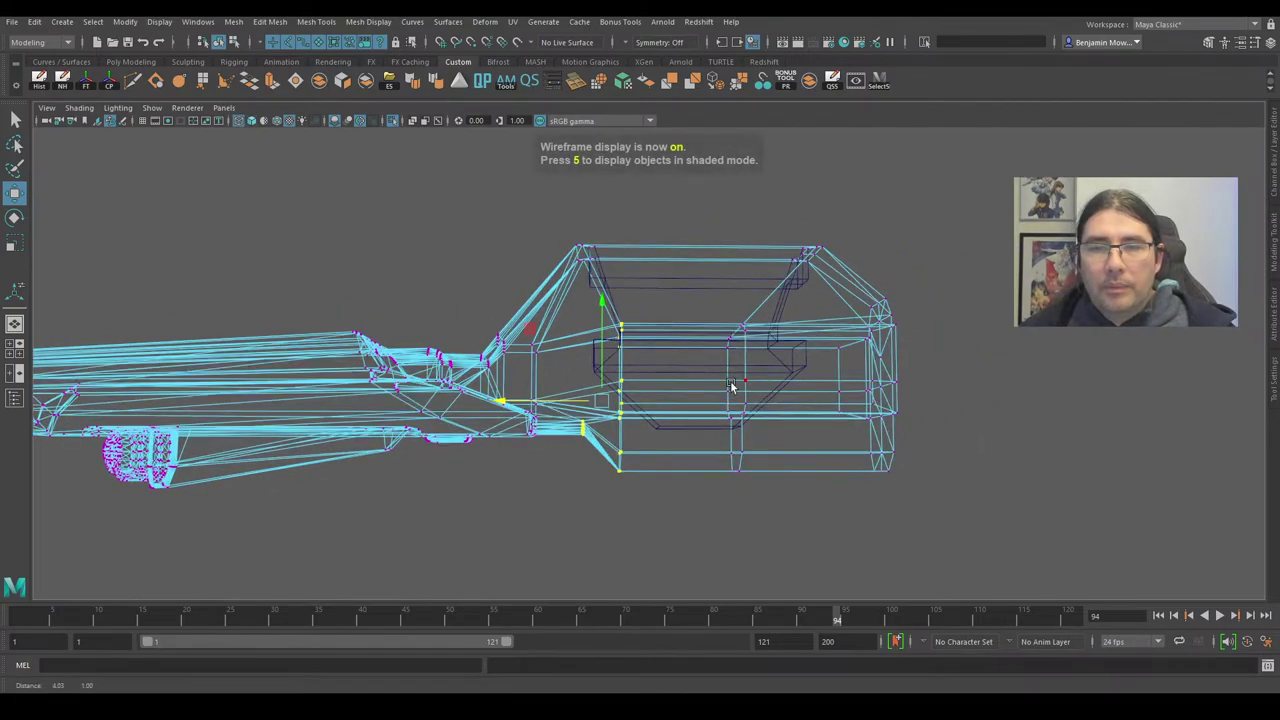
scroll(731, 386, "up", 3)
right_click_drag(697, 261, 703, 224)
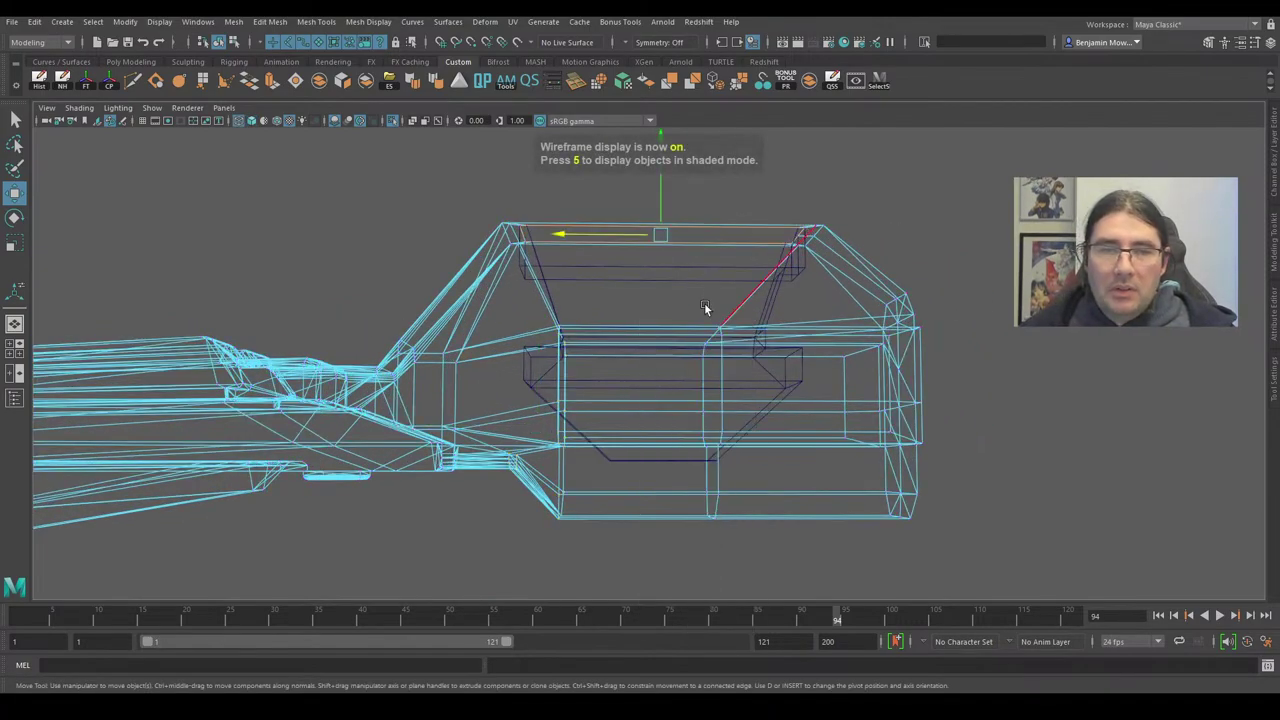
left_click(666, 264)
right_click_drag(791, 261, 790, 246)
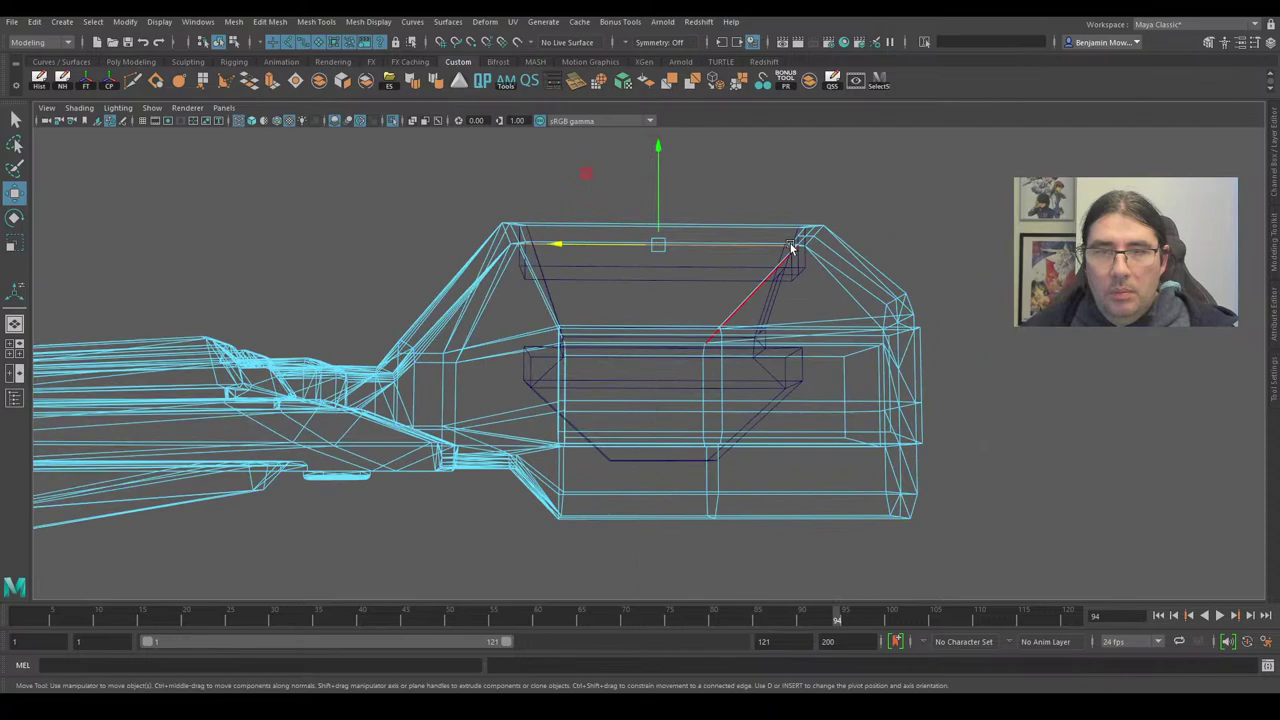
left_click(707, 271)
mouse_move(757, 362)
left_mouse_down()
mouse_move(761, 380)
mouse_move(717, 383)
mouse_move(766, 414)
mouse_move(855, 420)
mouse_move(769, 343)
mouse_move(770, 363)
left_mouse_up()
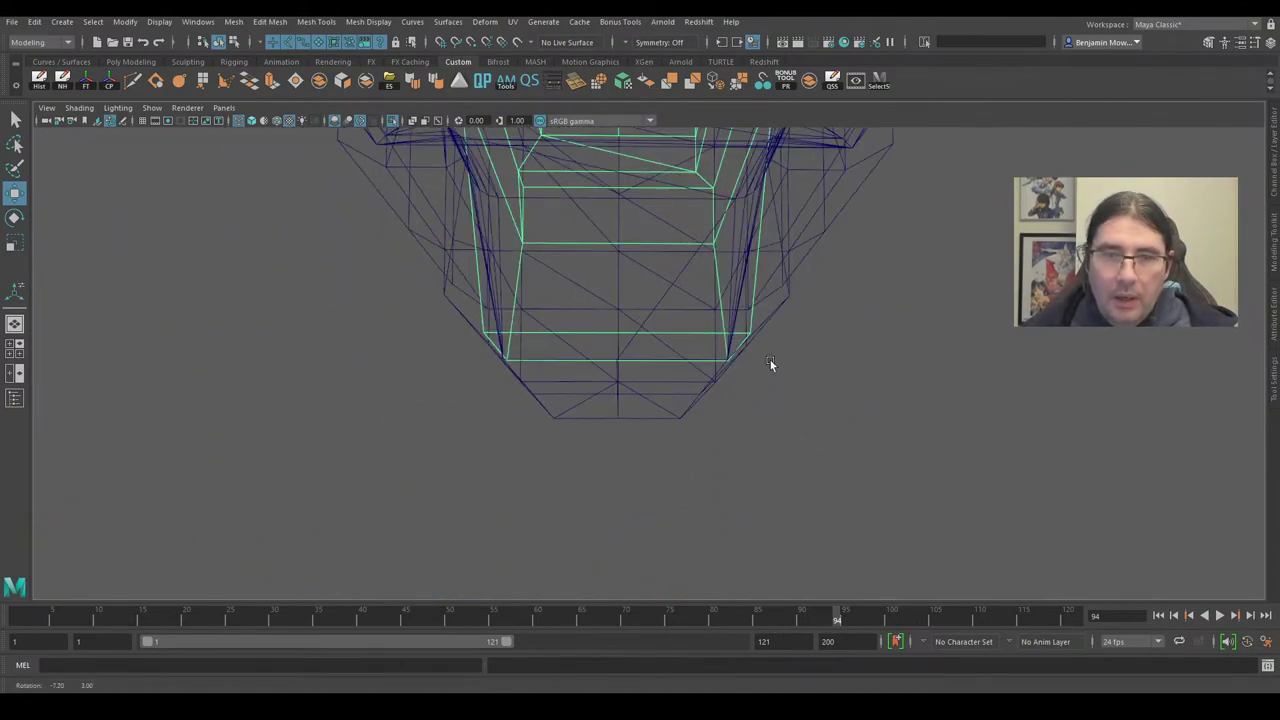
right_click_drag(770, 360, 788, 436, "alt")
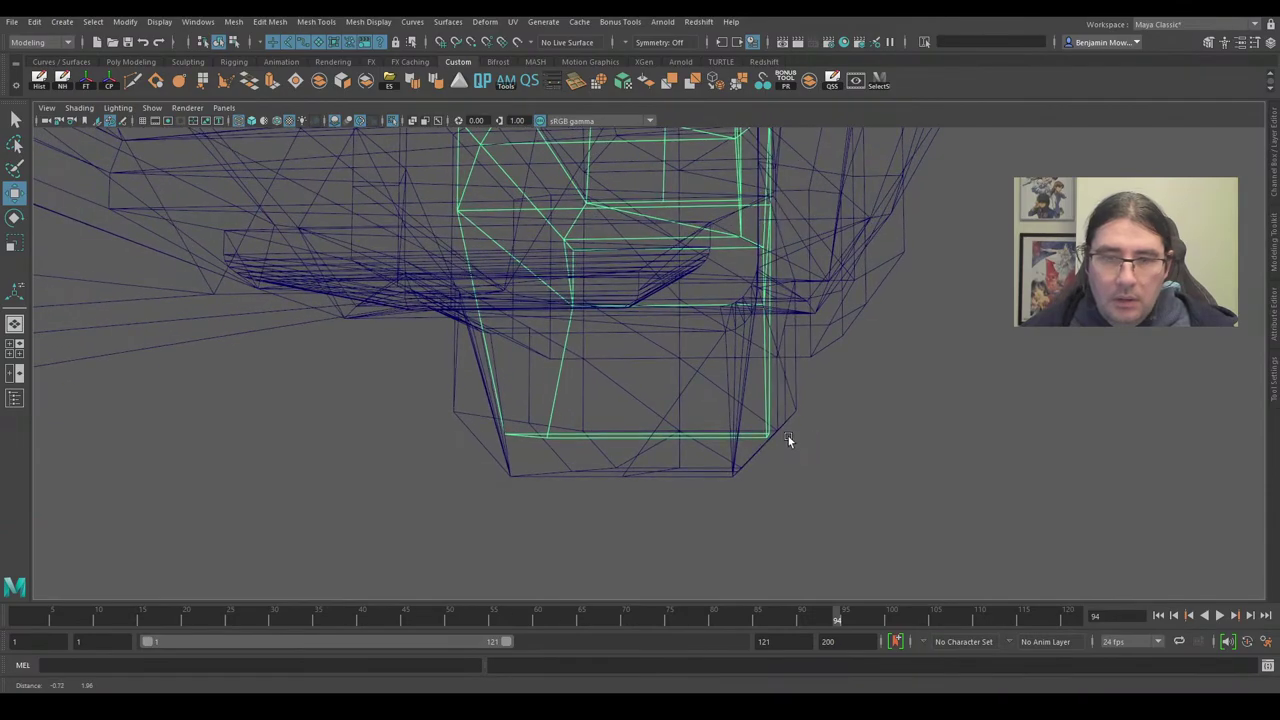
left_click_drag(788, 440, 766, 391, "alt")
right_click_drag(766, 391, 667, 354, "alt")
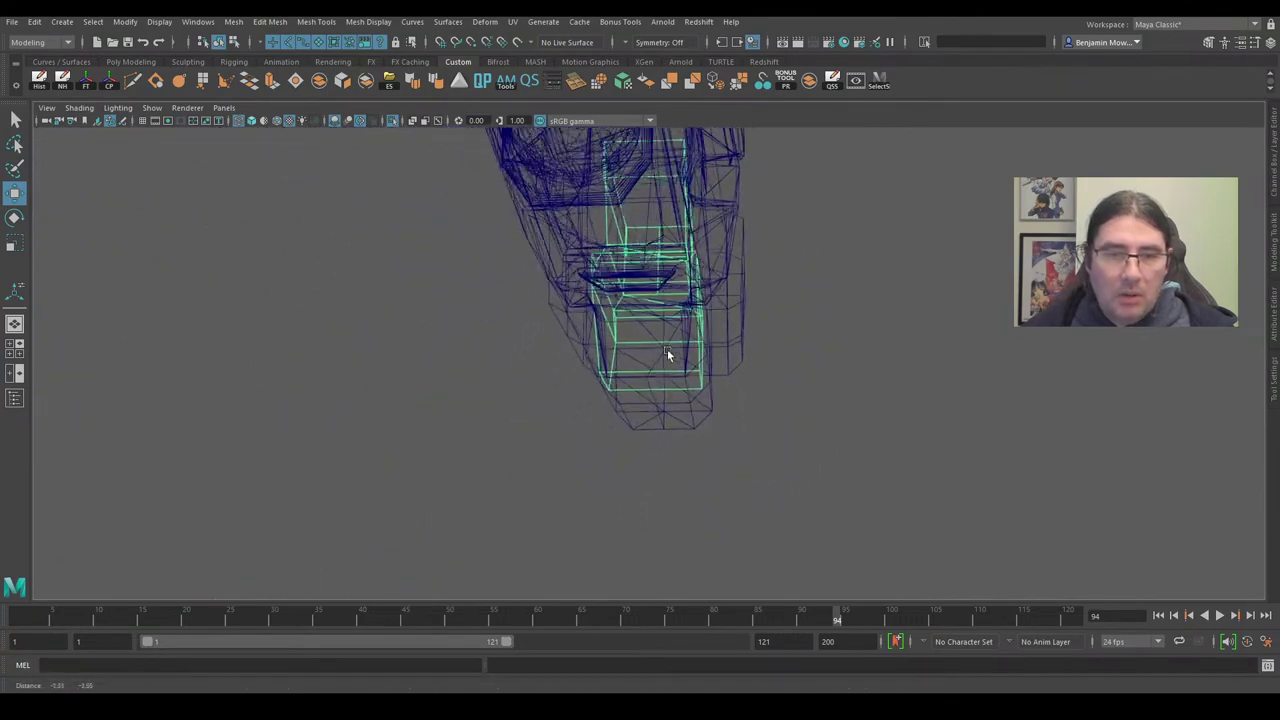
left_click_drag(667, 354, 816, 388, "alt")
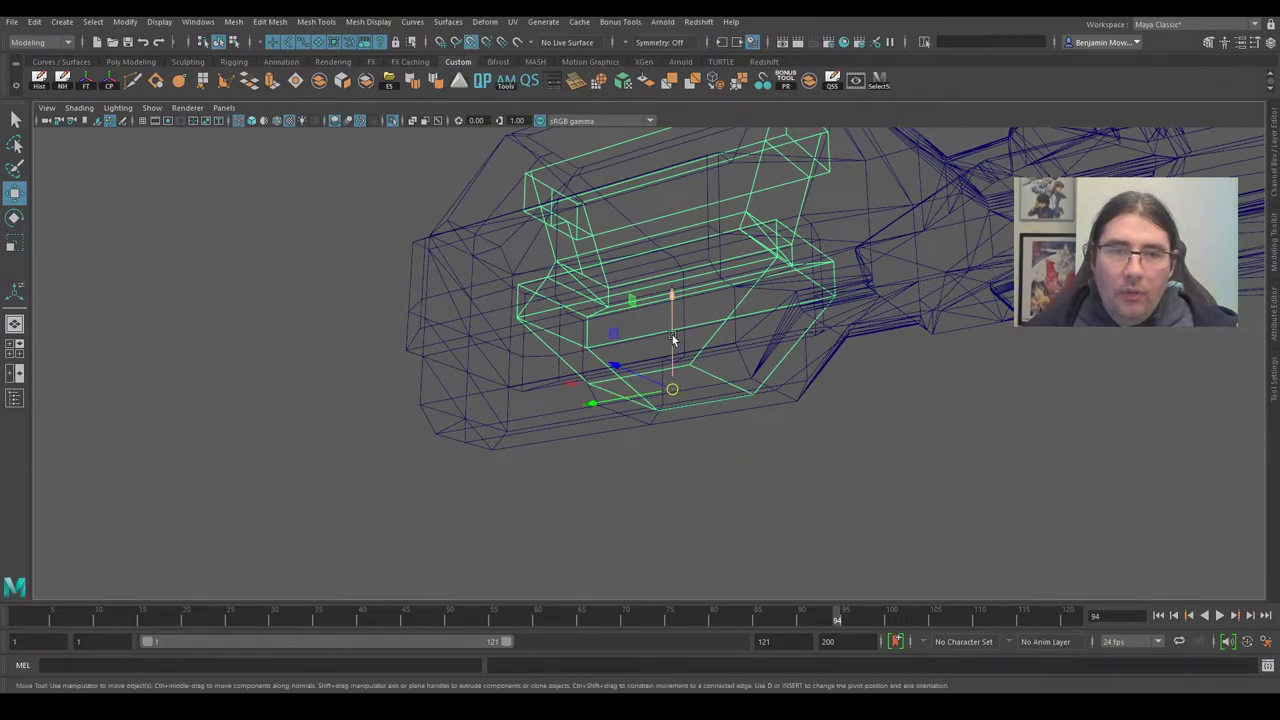
left_click_drag(672, 340, 607, 356)
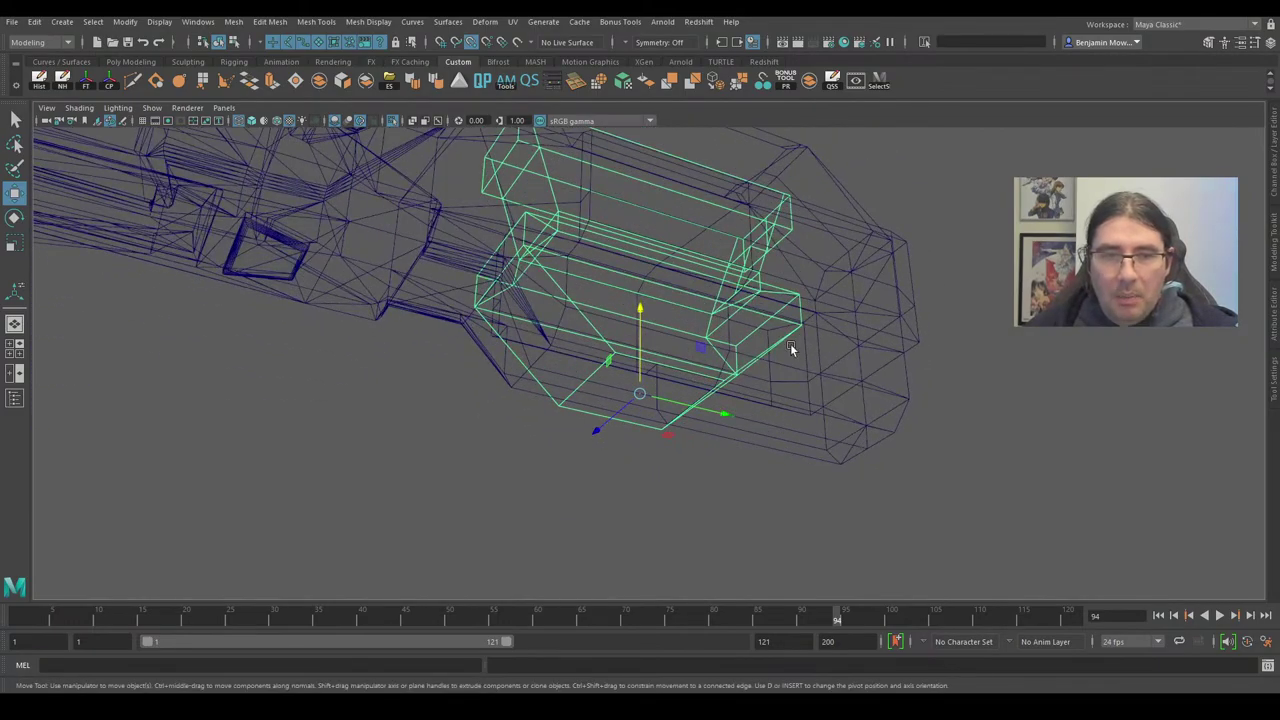
Lower the top vertices of the mounting base to the height of the inner block's upper edge.
left_click_drag(738, 395, 716, 417, "alt")
left_click_drag(792, 425, 609, 303, "alt")
left_click(517, 186)
right_click_drag(547, 188, 426, 171)
left_click_drag(366, 168, 820, 262)
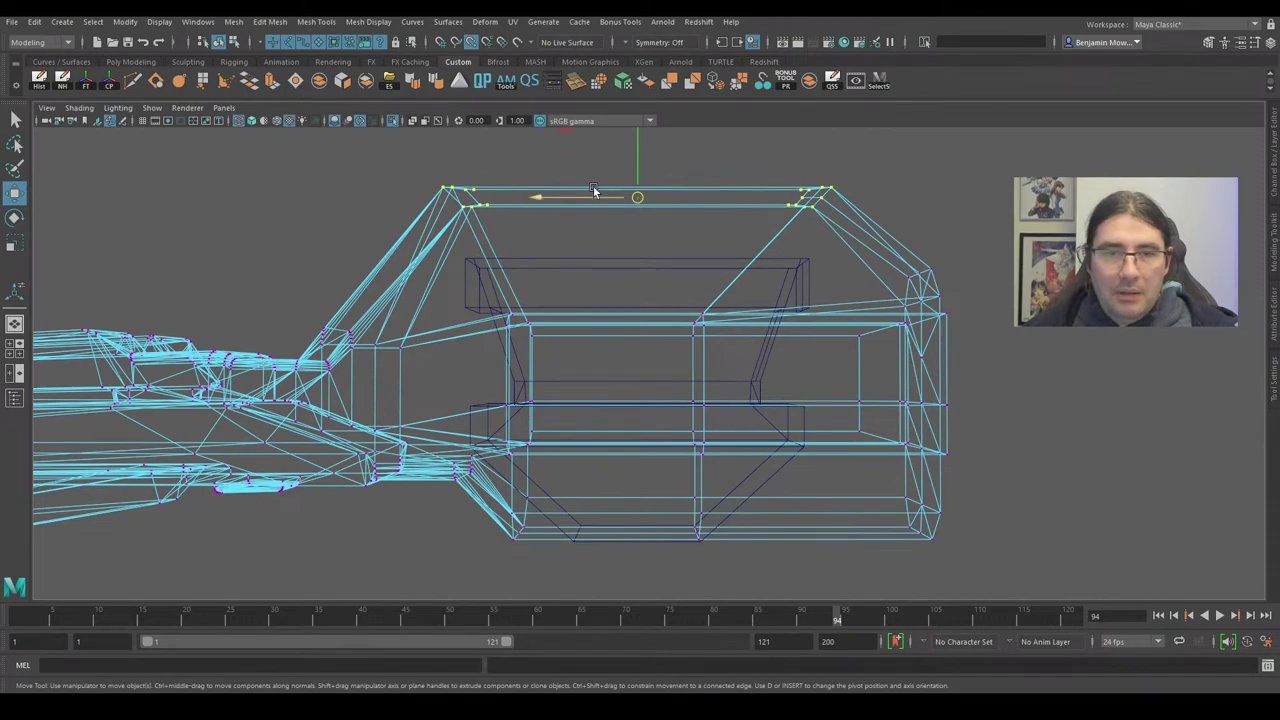
left_click_drag(639, 157, 578, 224)
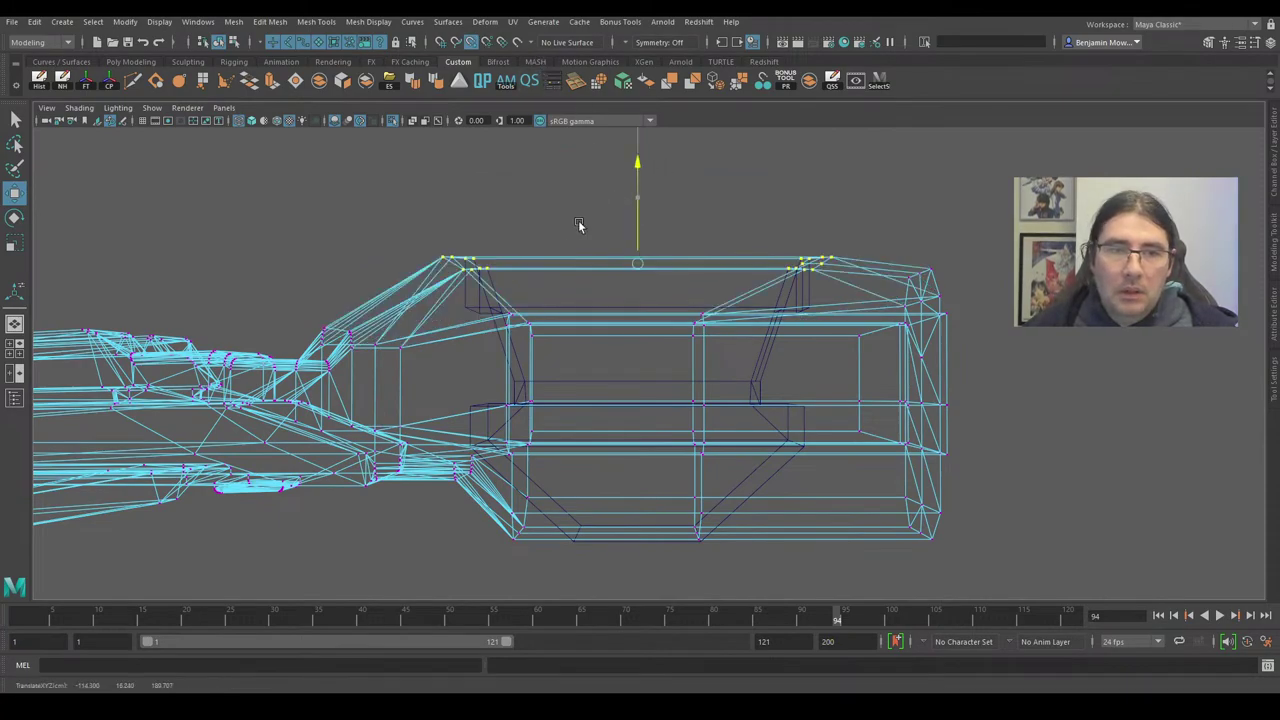
Combine the inner block and the cannon body into a single mesh.
scroll(685, 283, "down", 3)
right_click_drag(575, 323, 505, 312)
right_click_drag(648, 312, 700, 330)
left_click(712, 327)
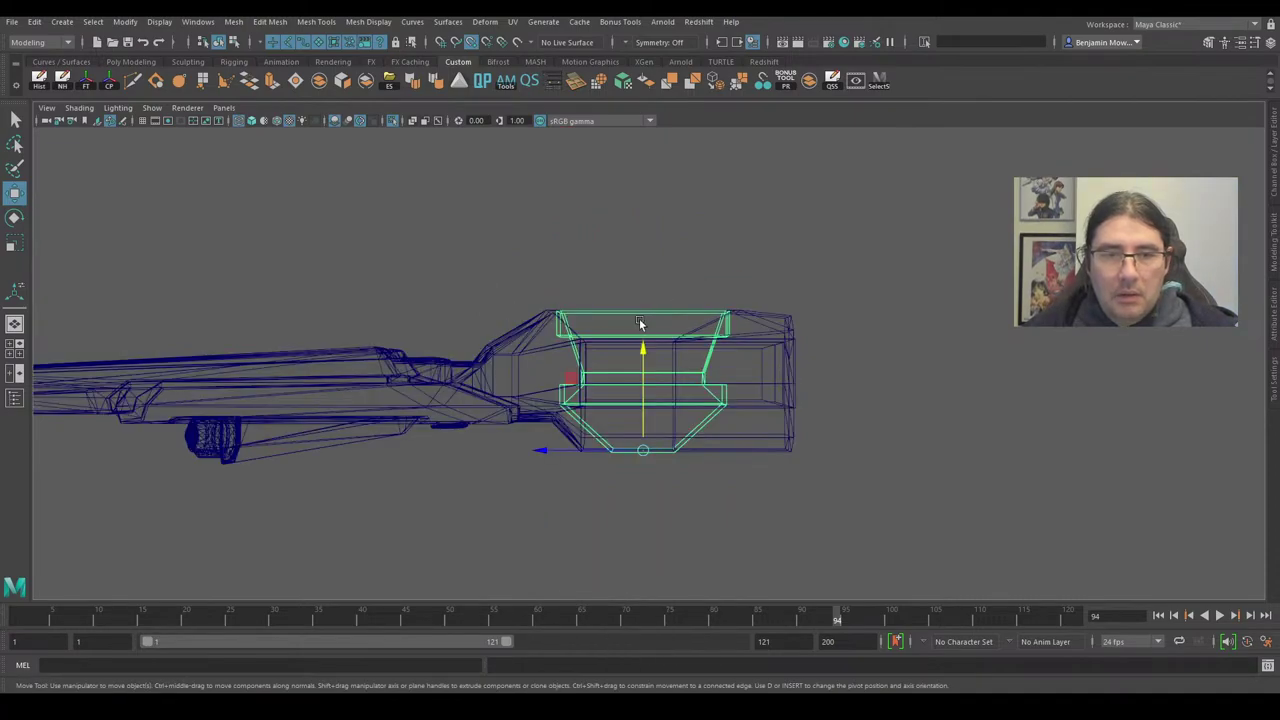
left_click(765, 335, "shift")
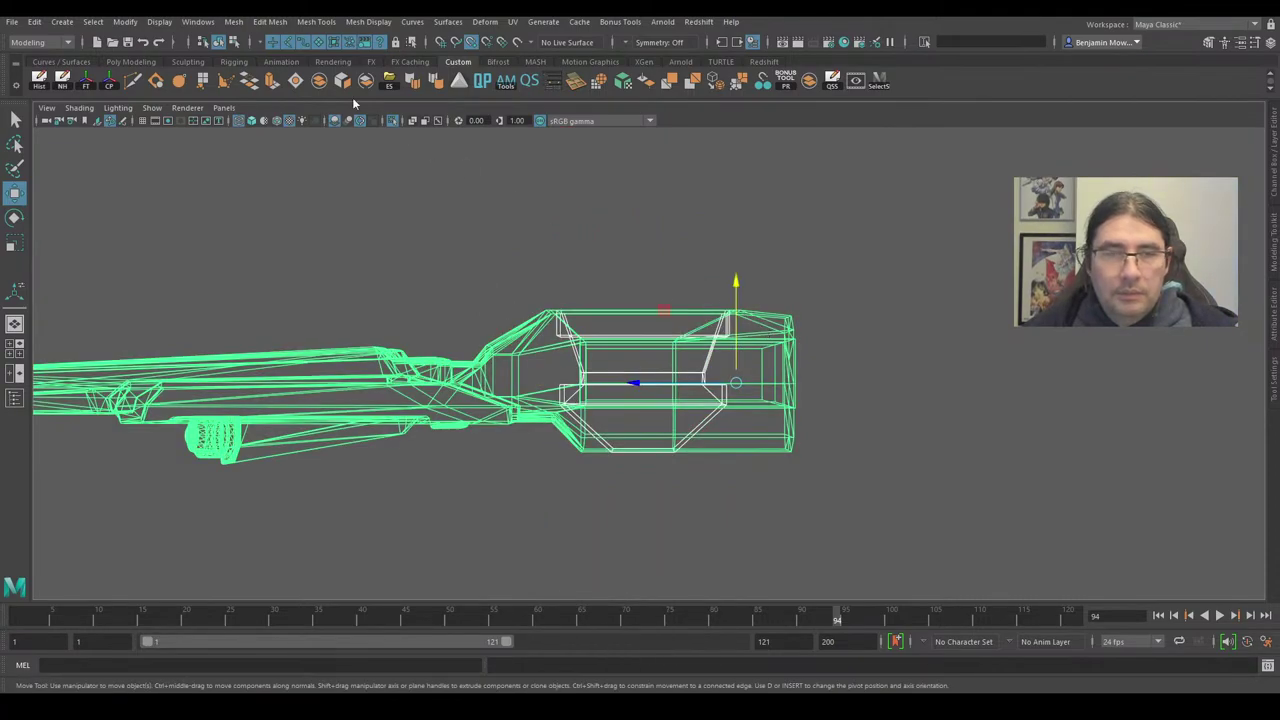
left_click(233, 21)
left_click(288, 69)
scroll(794, 223, "up", 3)
Snap the combined cannon's pivot to the rear upper edge of its mounting base.
left_click_drag(780, 320, 735, 293, "alt")
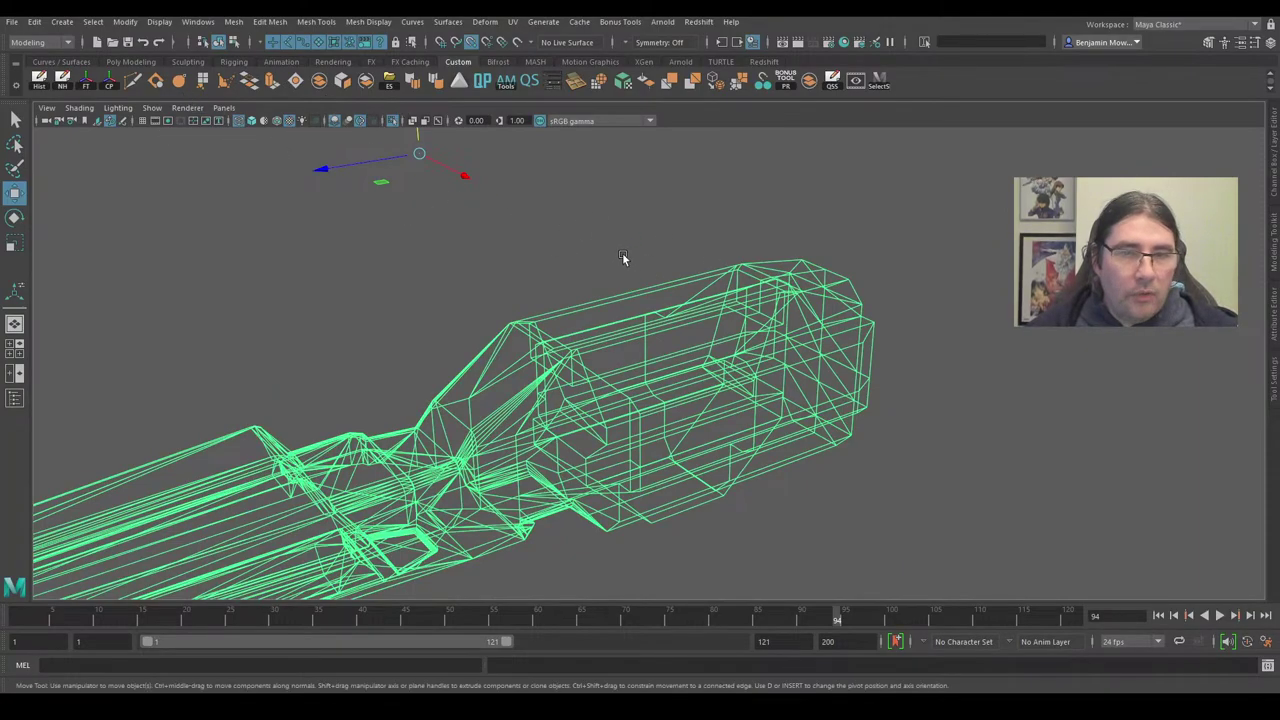
left_click_drag(565, 188, 535, 203, "alt")
key("d")
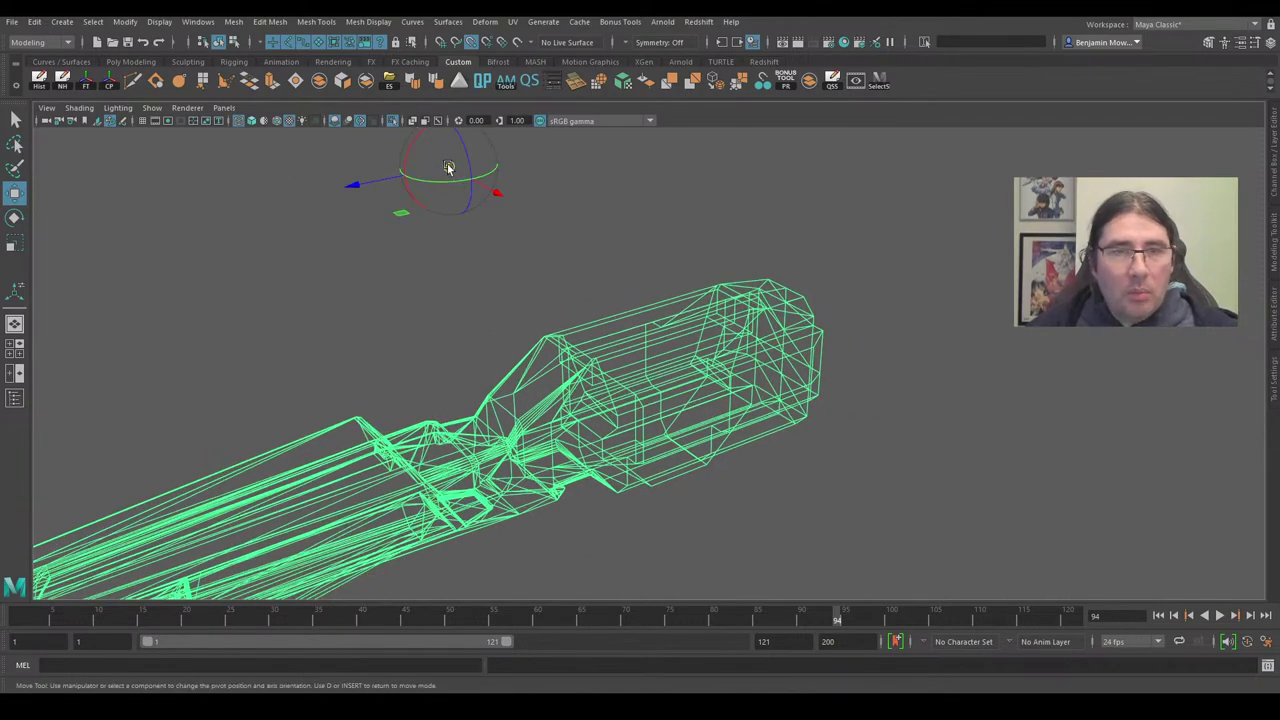
left_click_drag(448, 168, 722, 291)
right_click_drag(861, 300, 895, 343, "alt")
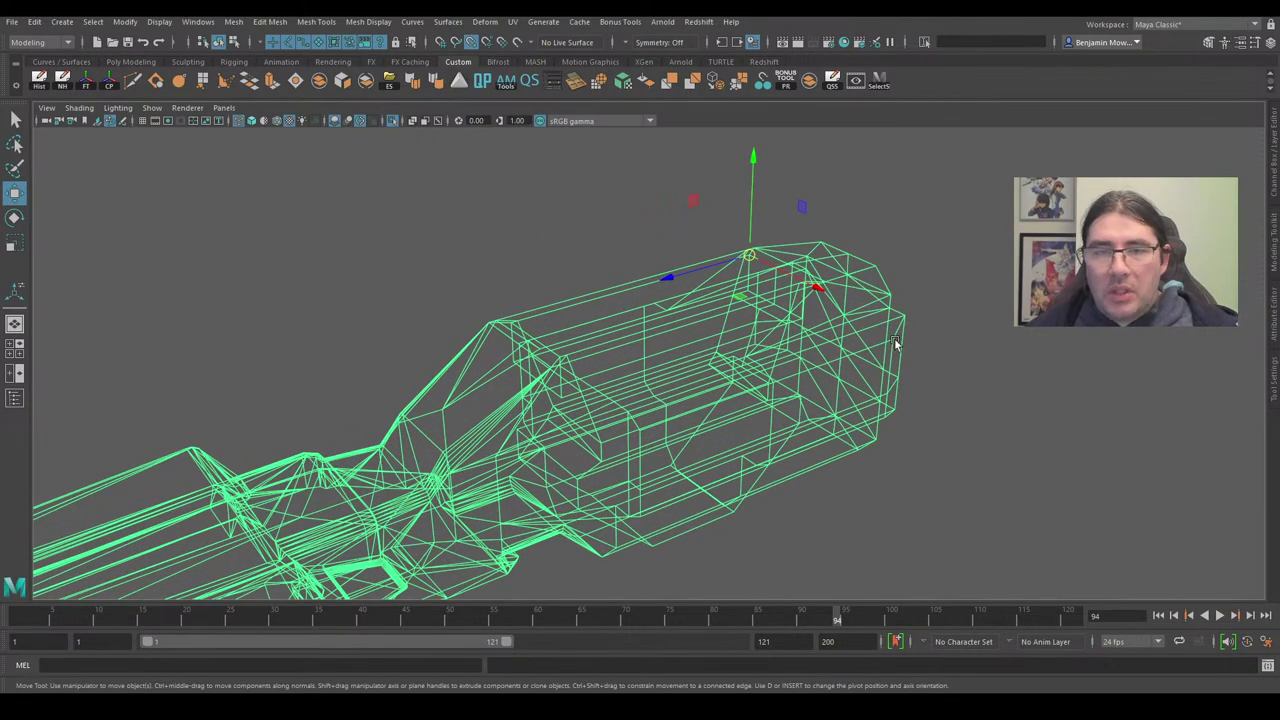
left_click_drag(896, 343, 740, 420, "alt")
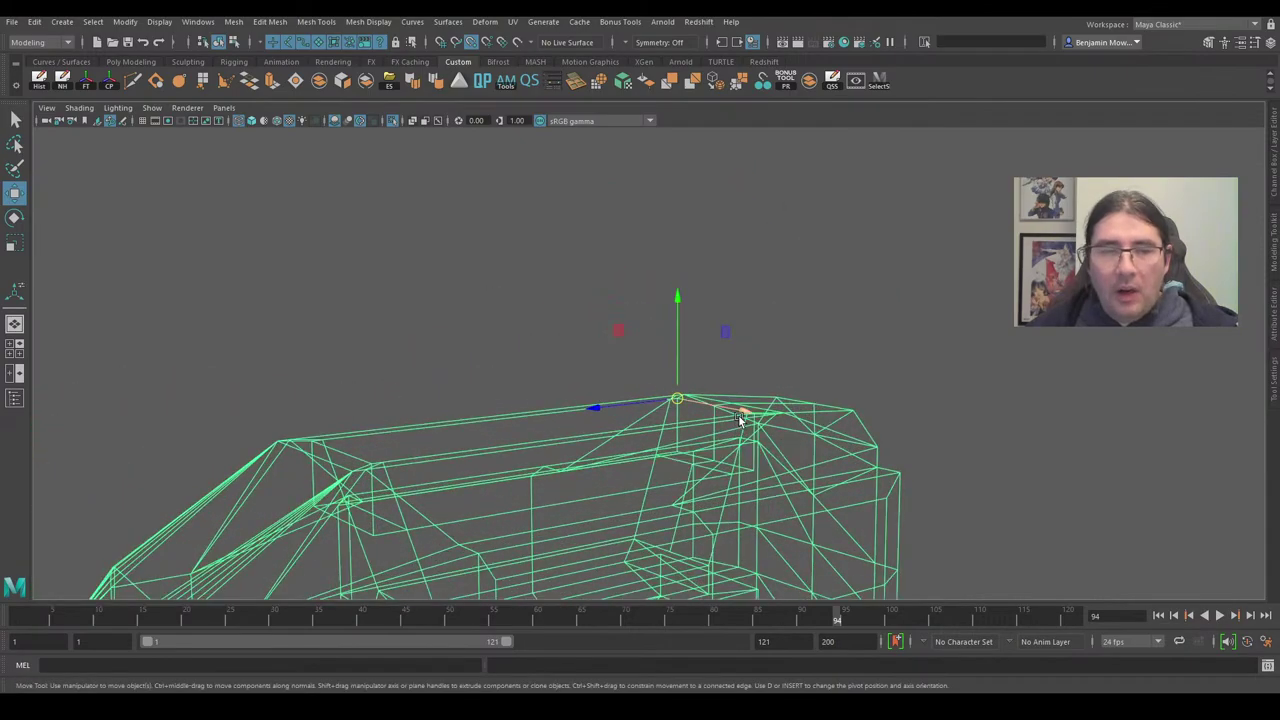
Bring the whole scene back into view, select the mounting base's top vertices beneath the fighter, and return to textured shading.
key("ctrl+1")
left_click_drag(653, 384, 625, 408, "alt")
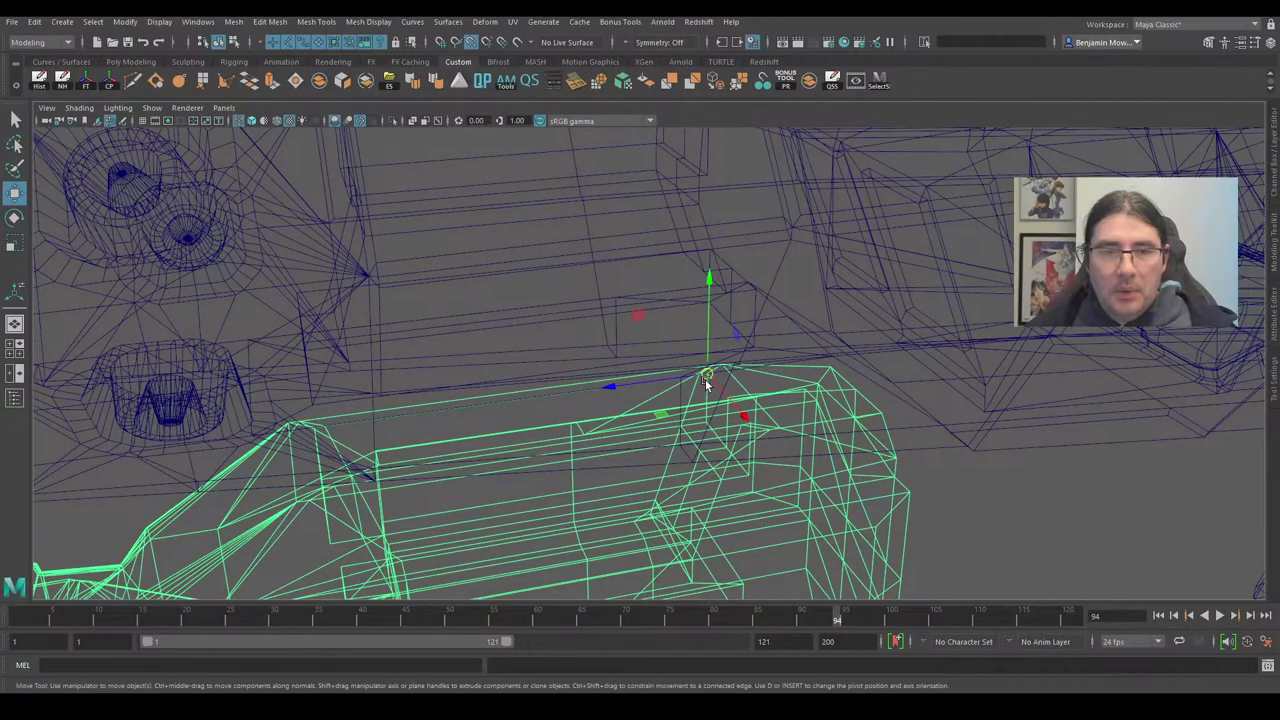
left_click_drag(705, 379, 761, 297, "alt")
middle_click_drag(775, 281, 780, 315, "alt")
right_click_drag(780, 315, 768, 351, "alt")
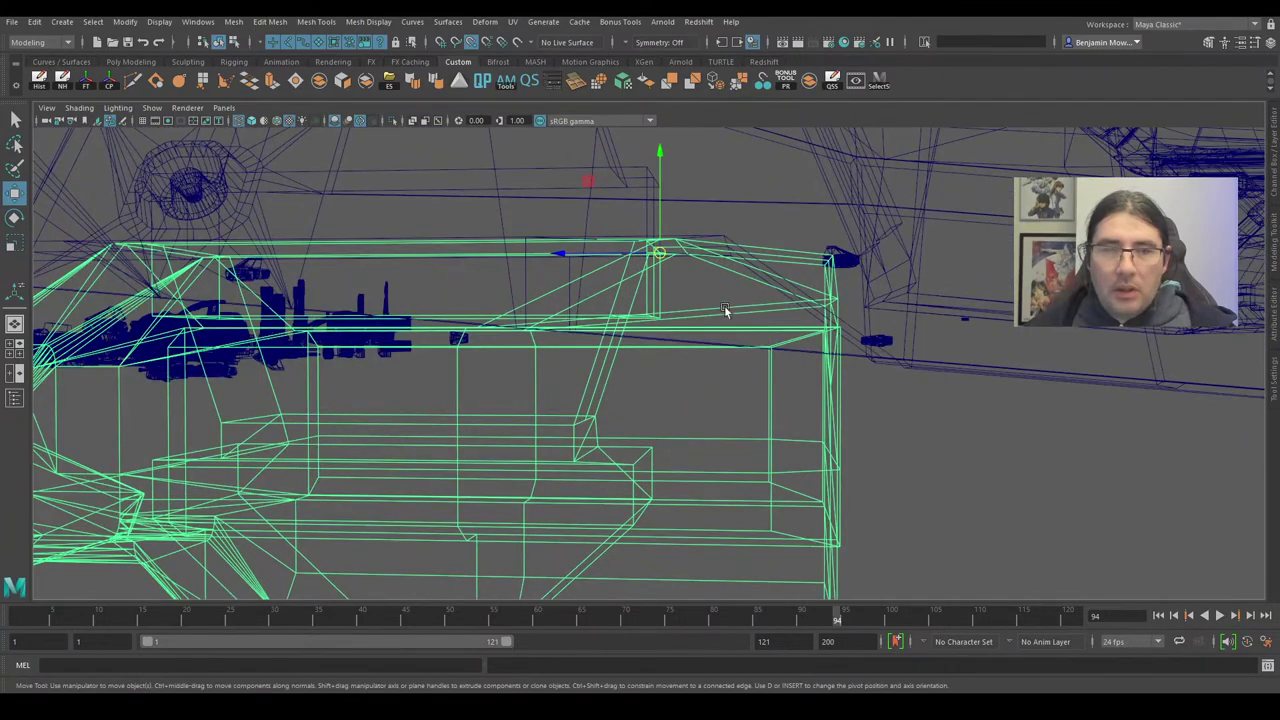
right_click_drag(725, 309, 657, 297)
left_click_drag(706, 238, 675, 320, "alt")
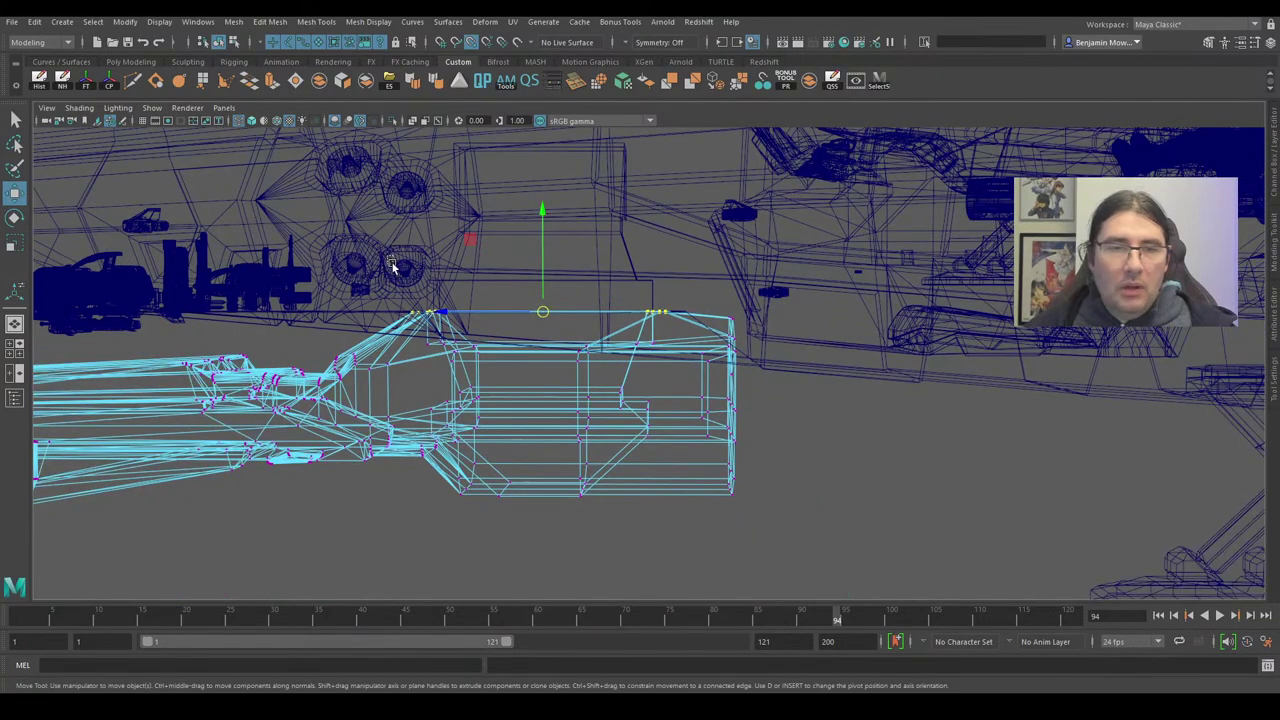
mouse_move(610, 353)
left_mouse_down("alt")
mouse_move(725, 386)
mouse_move(702, 379)
mouse_move(687, 397)
mouse_move(714, 429)
mouse_move(840, 420)
mouse_move(670, 412)
mouse_move(751, 409)
mouse_move(794, 447)
mouse_move(746, 437)
mouse_move(751, 381)
left_mouse_up("alt")
key("6")
scroll(751, 380, "up", 5)
key("ctrl+1")
scroll(720, 420, "up", 5)
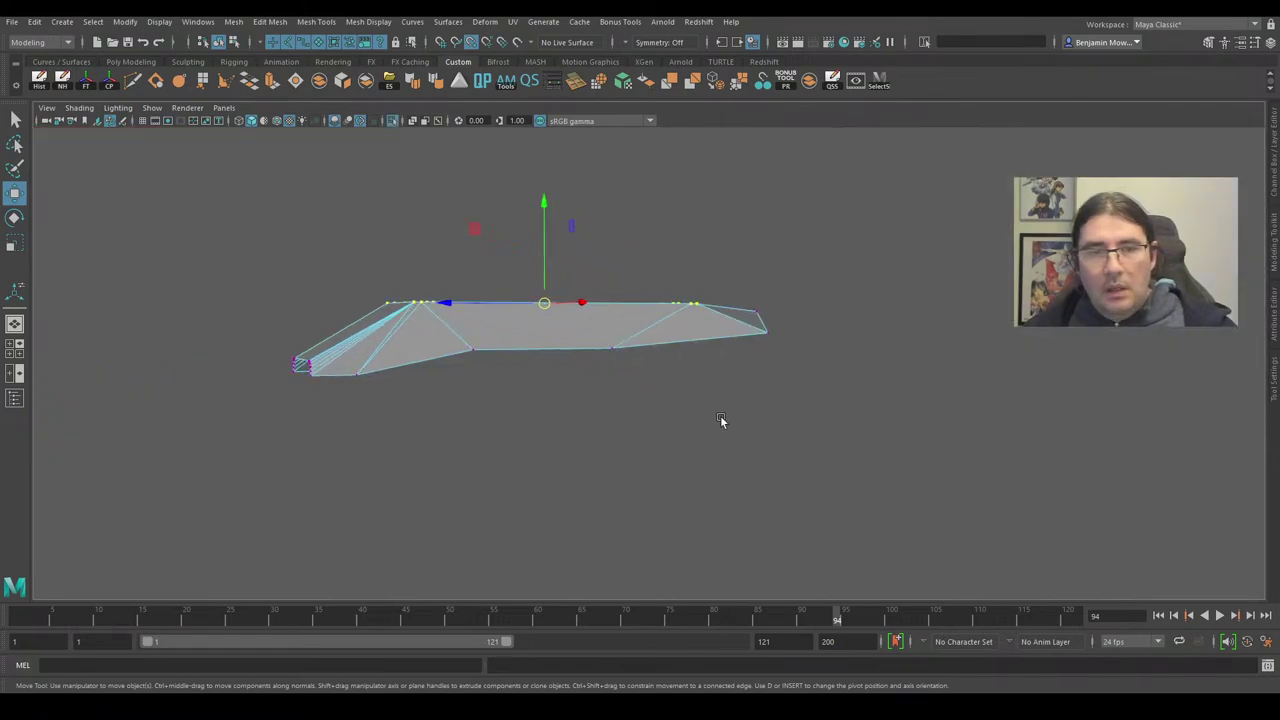
scroll(726, 395, "down", 5)
key("ctrl+z")
Examine from the side, rear and below how the cannon's mounting base meets the fighter's underside.
scroll(668, 387, "up", 2)
left_click_drag(617, 383, 622, 350, "alt")
scroll(634, 349, "up", 6)
scroll(709, 342, "down", 4)
middle_click_drag(740, 377, 780, 366, "alt")
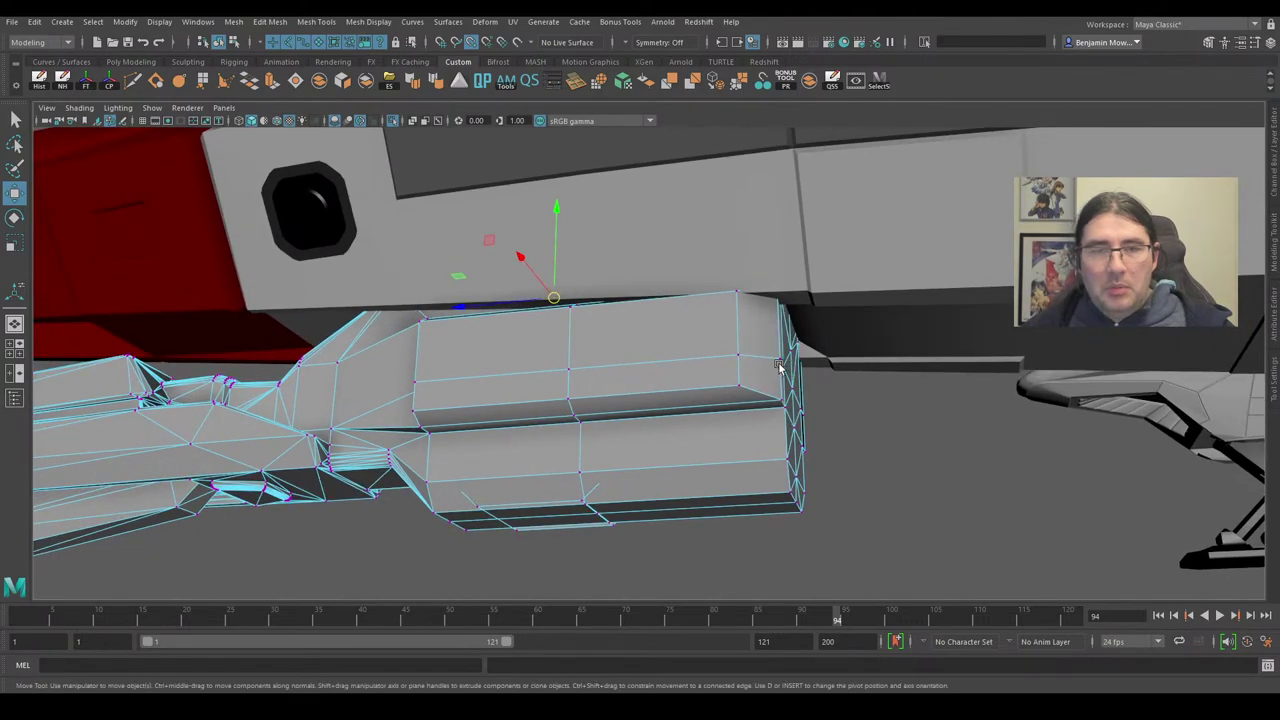
left_click_drag(780, 366, 535, 279, "alt")
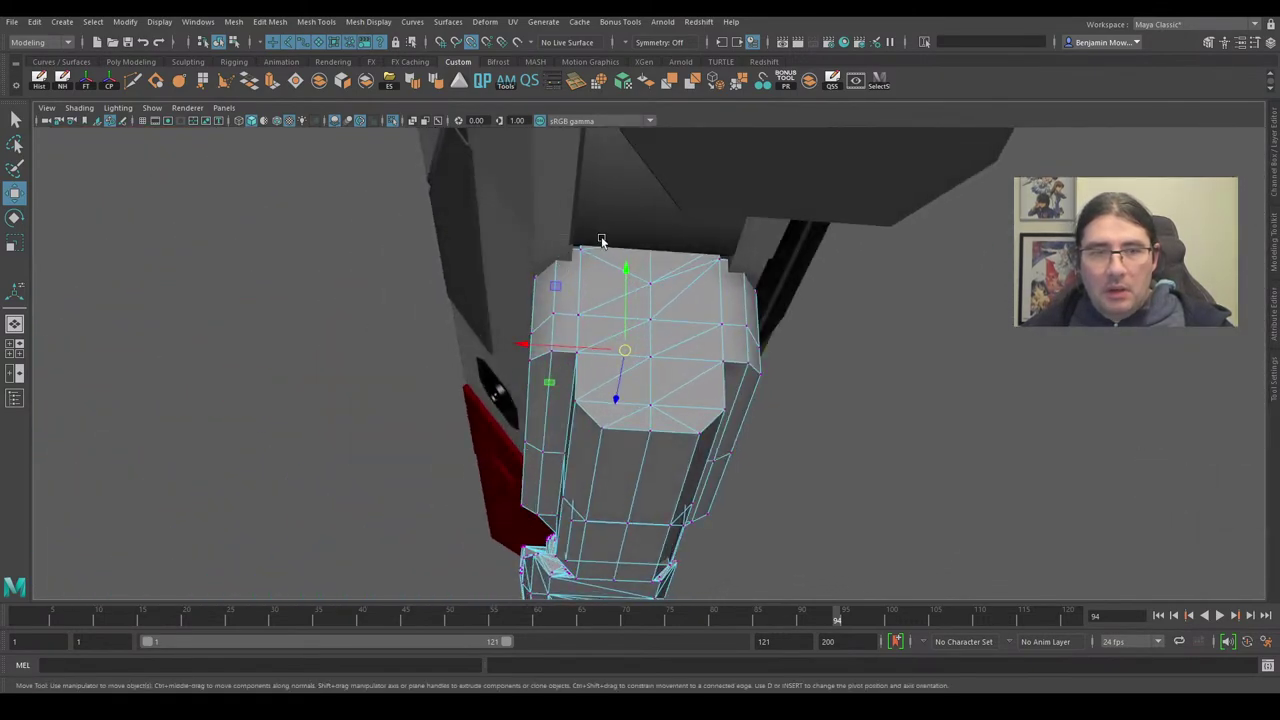
left_click_drag(601, 241, 660, 380, "alt")
right_click_drag(660, 380, 680, 402, "alt")
mouse_move(680, 402)
left_mouse_down("alt")
mouse_move(709, 414)
mouse_move(698, 402)
left_mouse_up("alt")
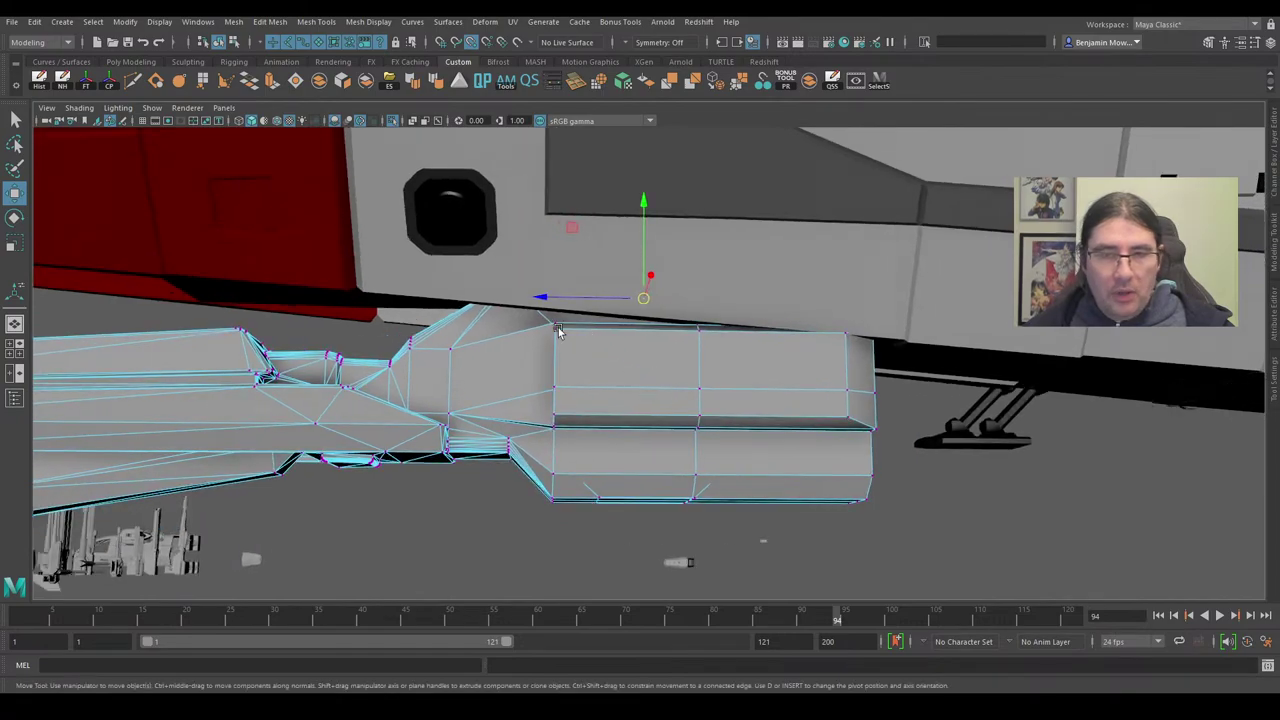
Return the gun mesh to object mode and isolate it around its rear block.
left_click(704, 394)
scroll(704, 396, "down", 4)
right_click_drag(595, 341, 633, 314)
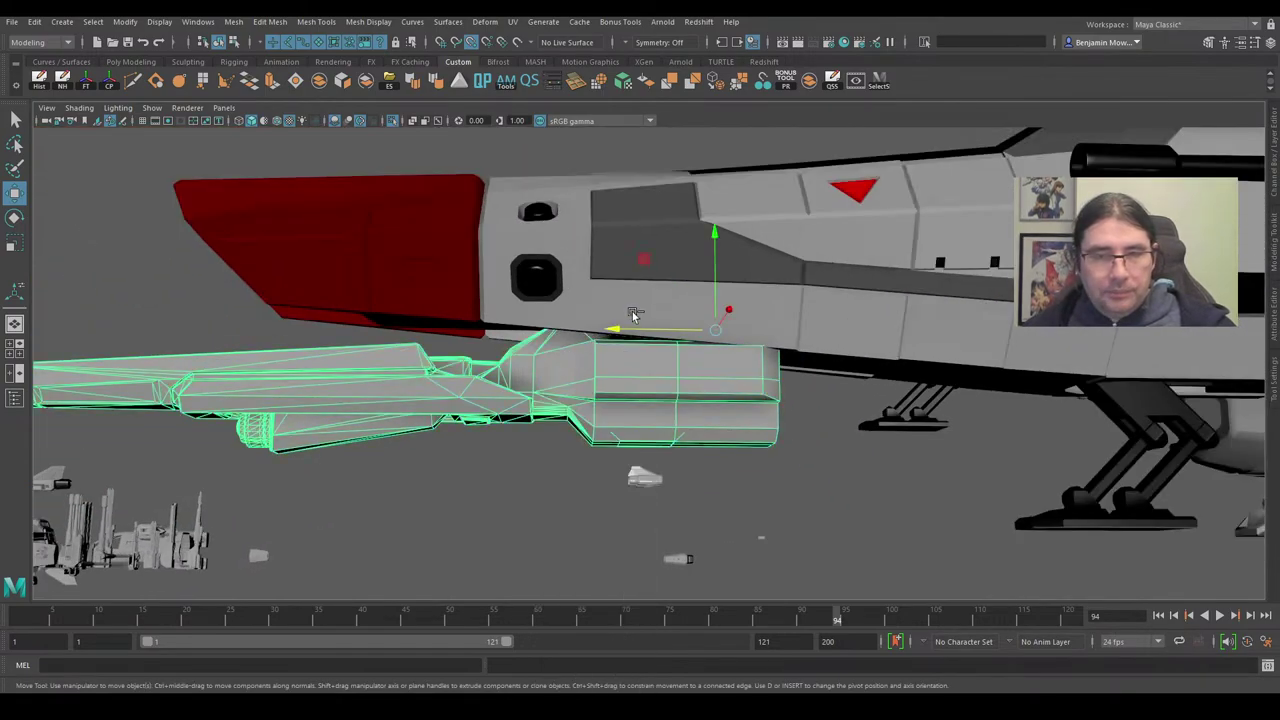
key("ctrl+1")
left_click_drag(632, 316, 645, 415, "alt")
scroll(677, 384, "up", 4)
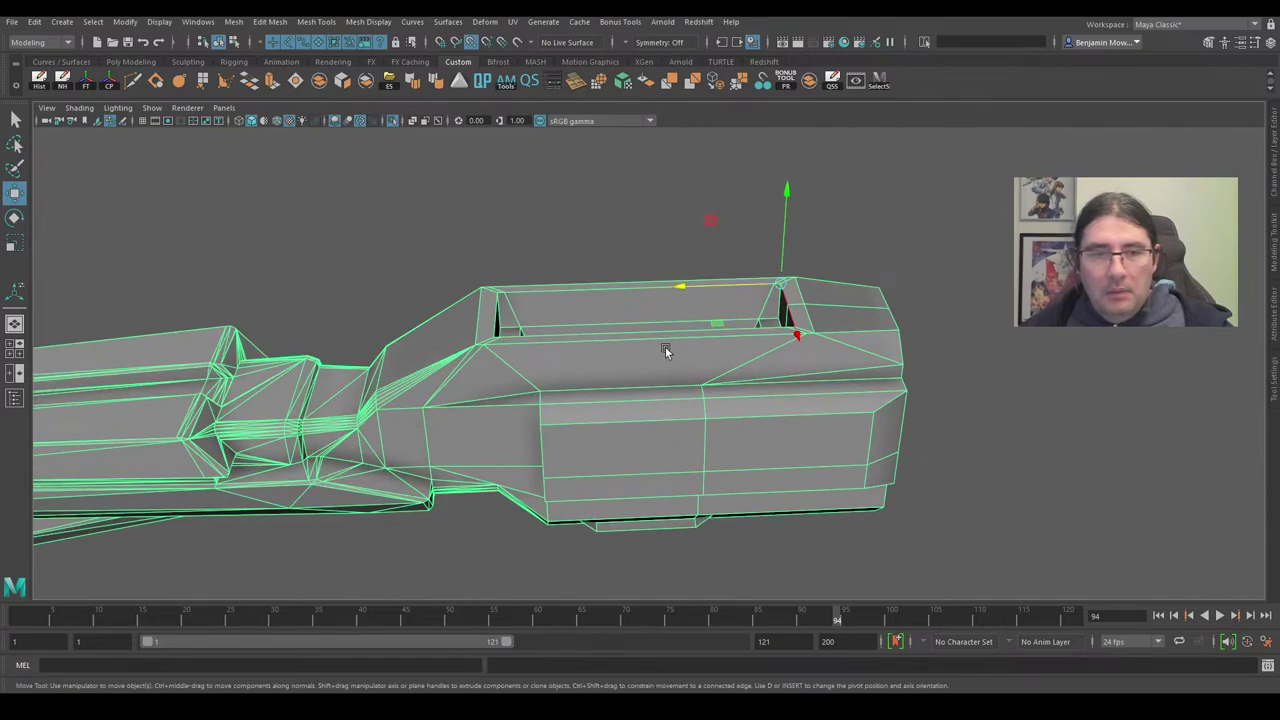
Separate the loose inner shell in the rear block's upper opening from the gun mesh and delete the non-deformer history.
right_click_drag(665, 350, 660, 299)
left_click(584, 296)
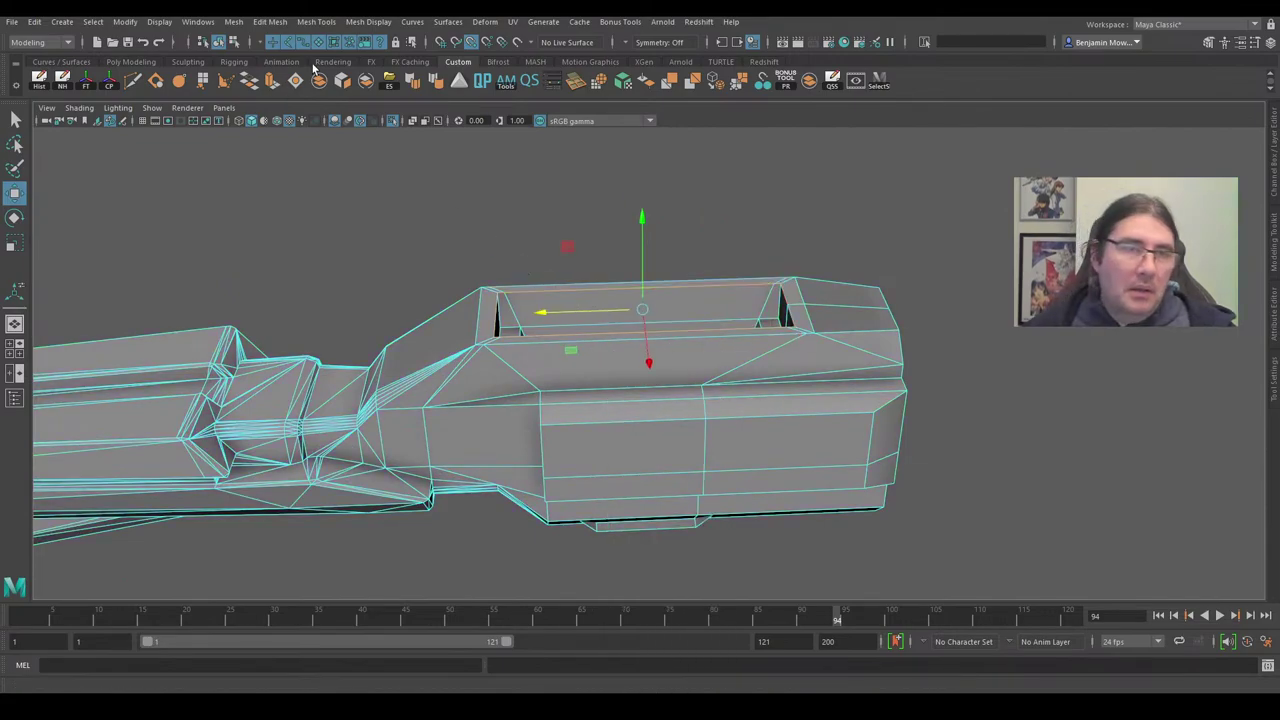
left_click(366, 82)
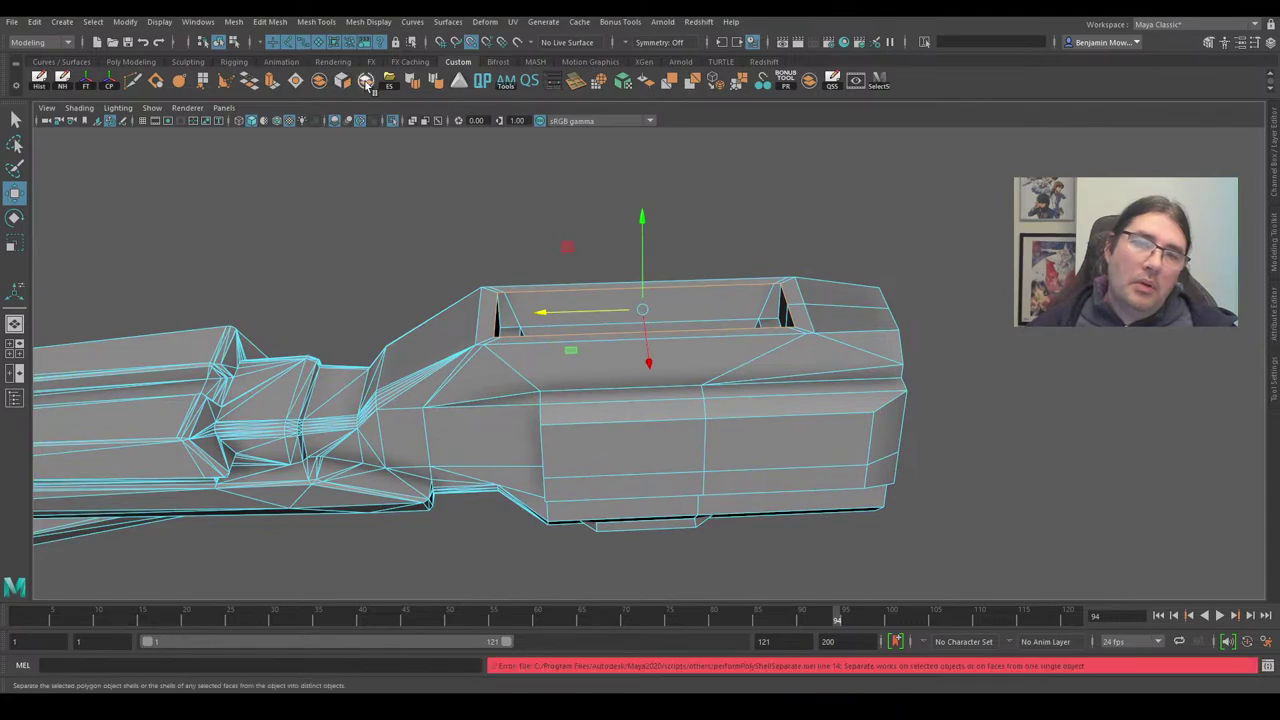
right_click_drag(561, 304, 545, 350)
left_click(534, 311)
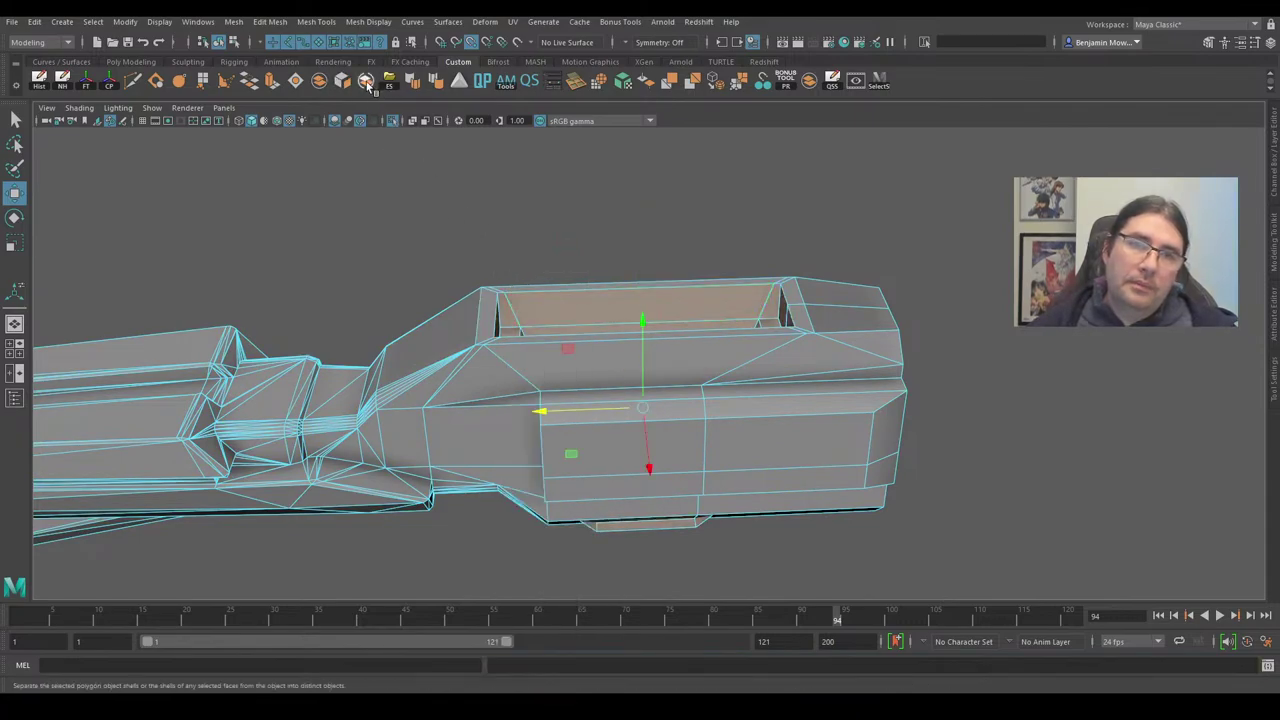
key("F8")
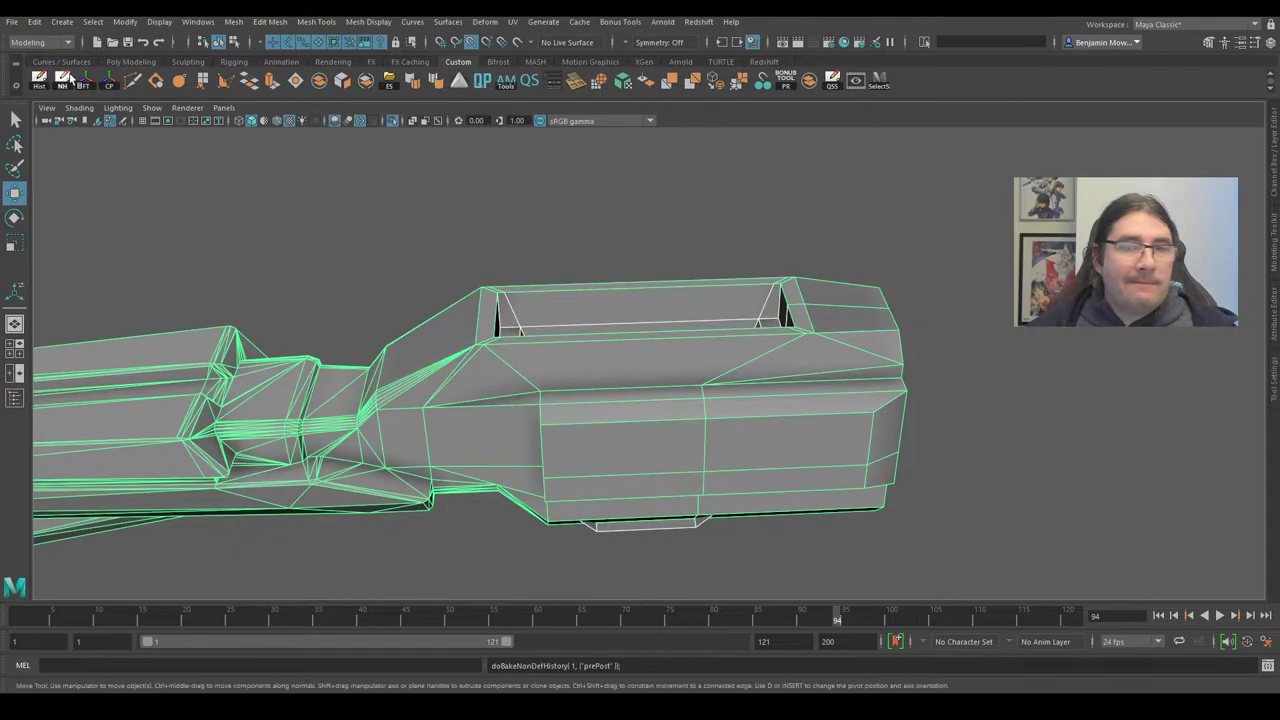
Show the four-view layout with the main gun mesh selected and framed in the front and side views.
scroll(681, 322, "down", 4)
scroll(680, 318, "up", 8)
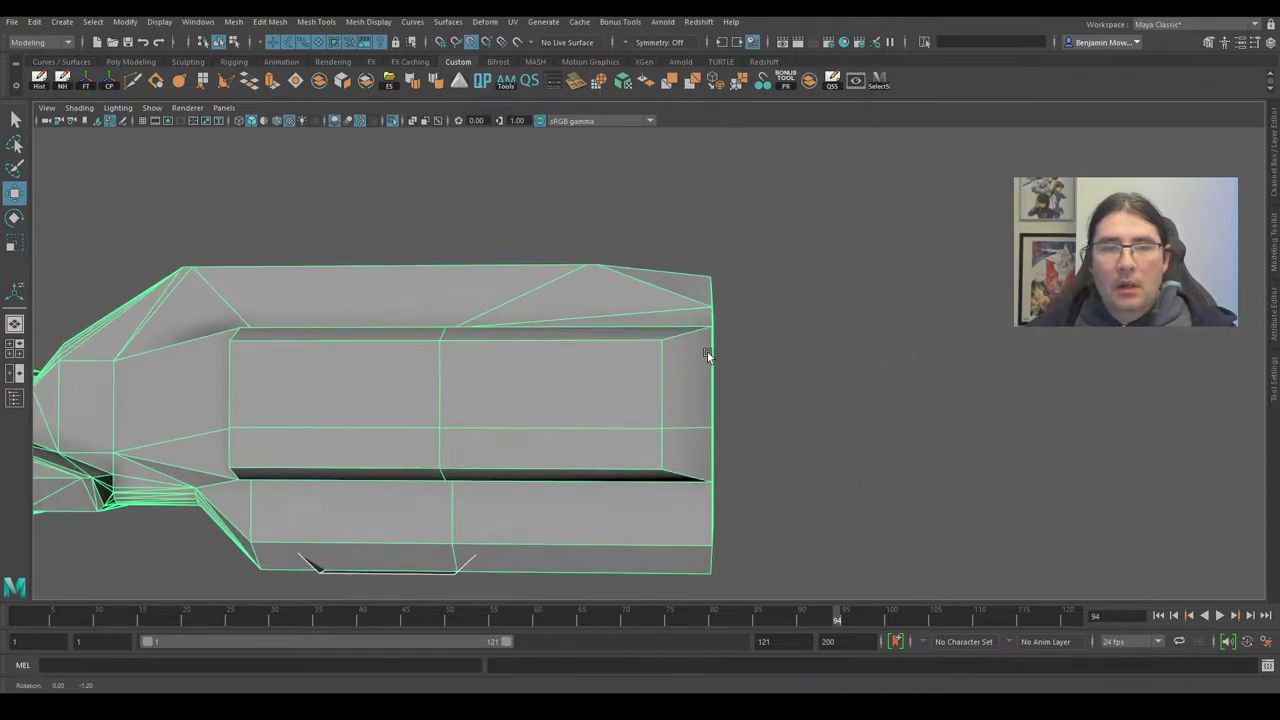
right_click_drag(694, 342, 754, 294)
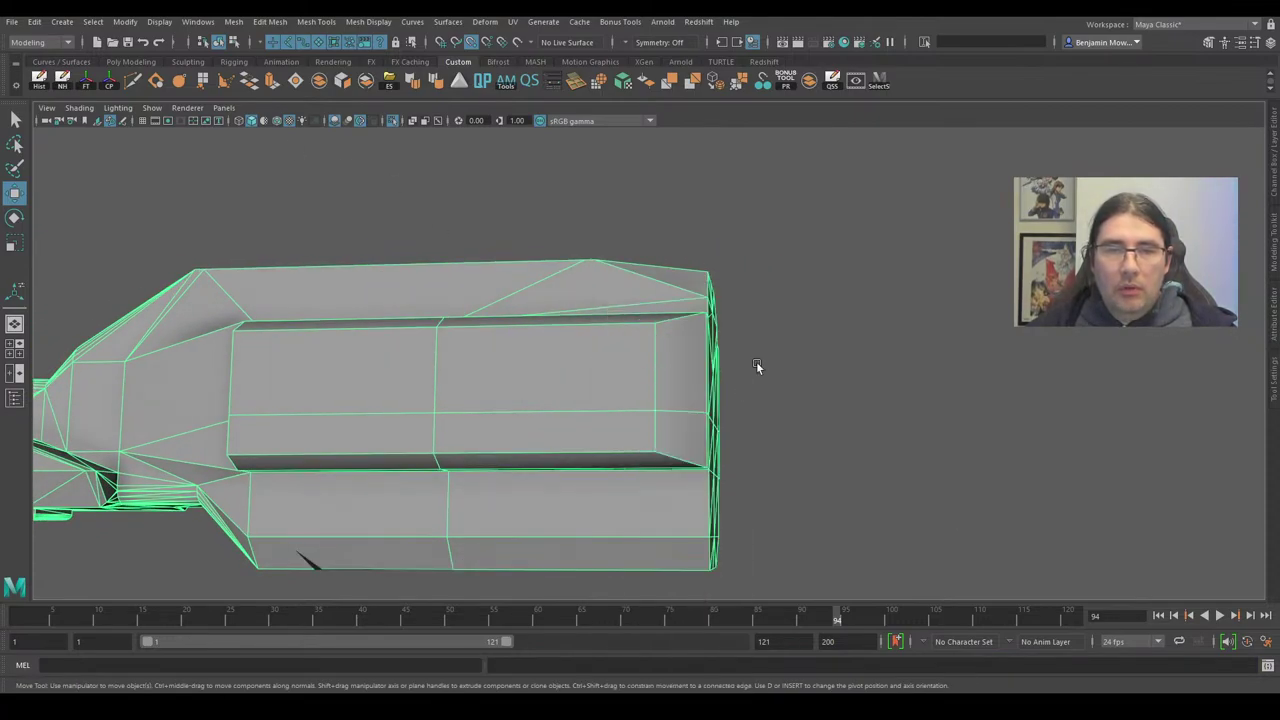
key("space")
scroll(545, 500, "down", 5)
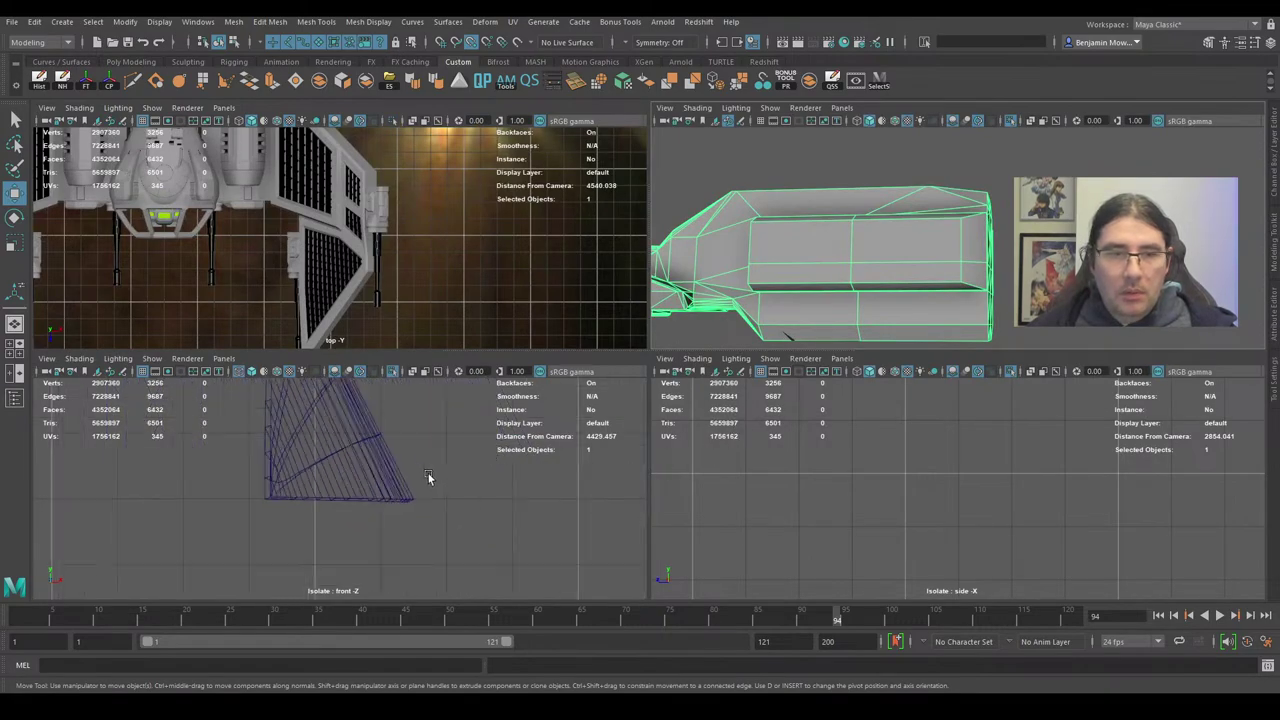
key("f")
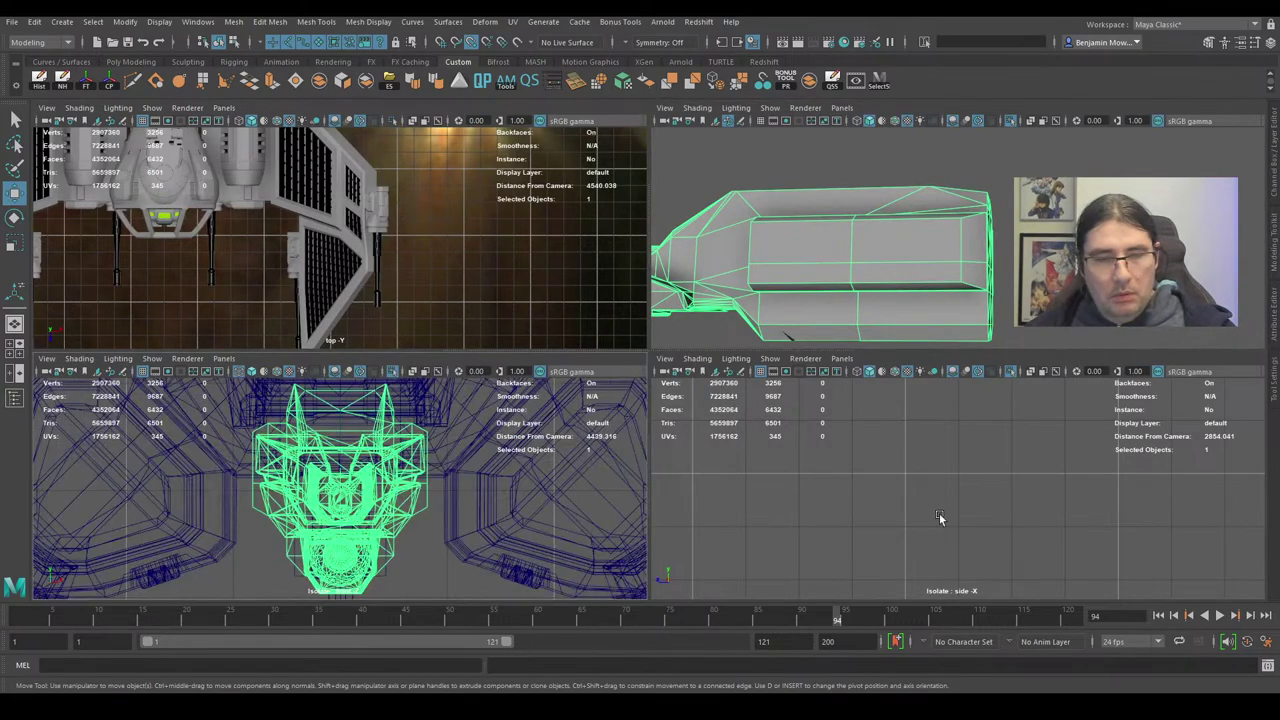
key("f")
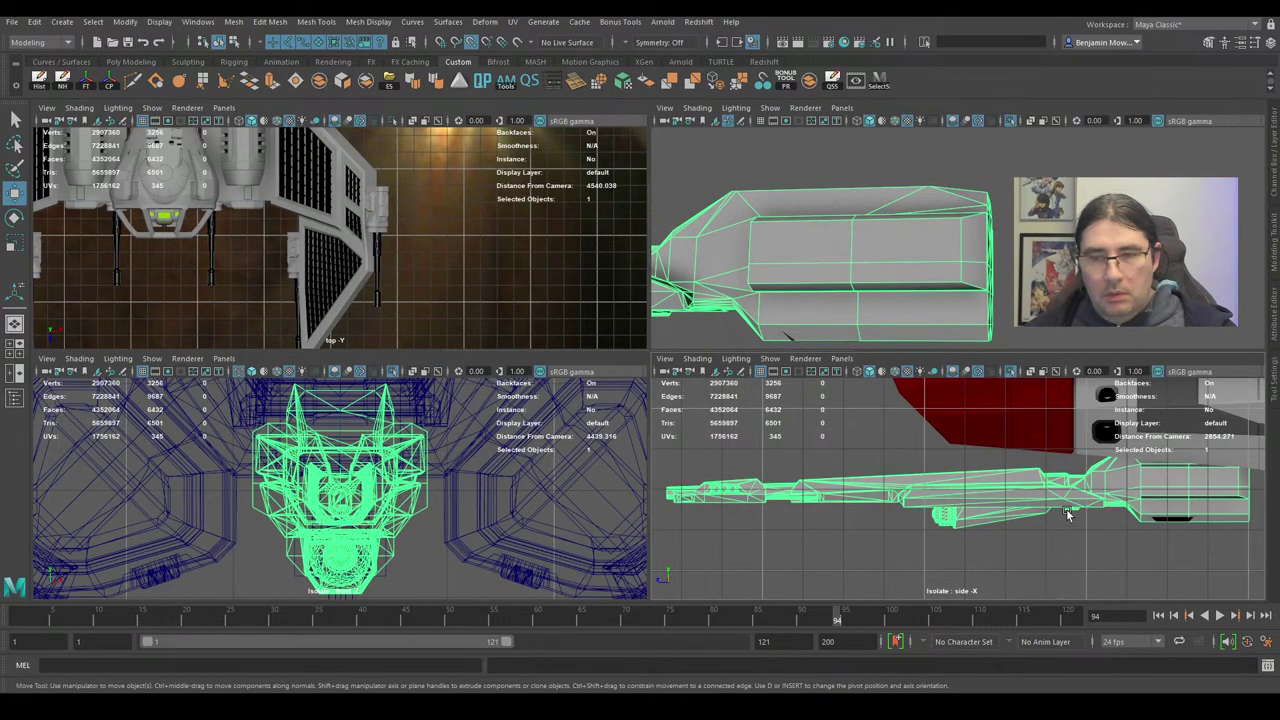
Isolate the gun together with the ship hull above it, and show them in wireframe in a full-size side view.
left_click(1166, 437, "shift")
key("ctrl+1")
key("ctrl+1")
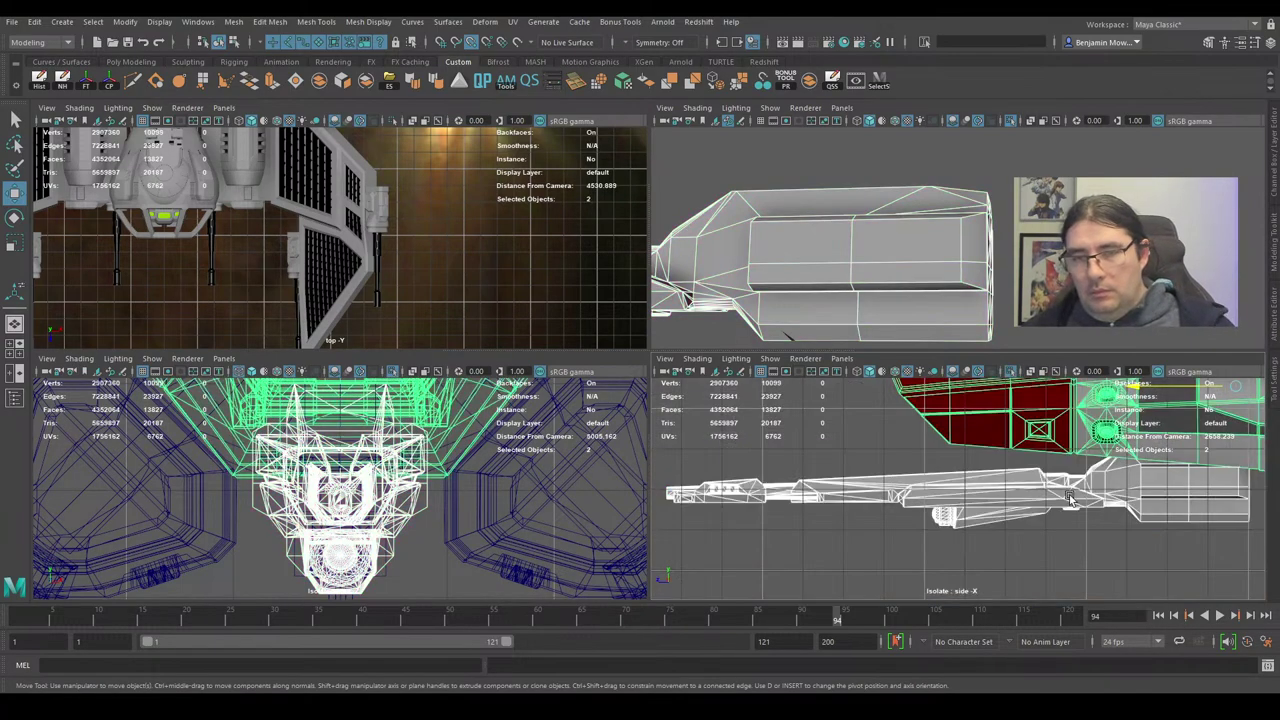
key("f")
key("4")
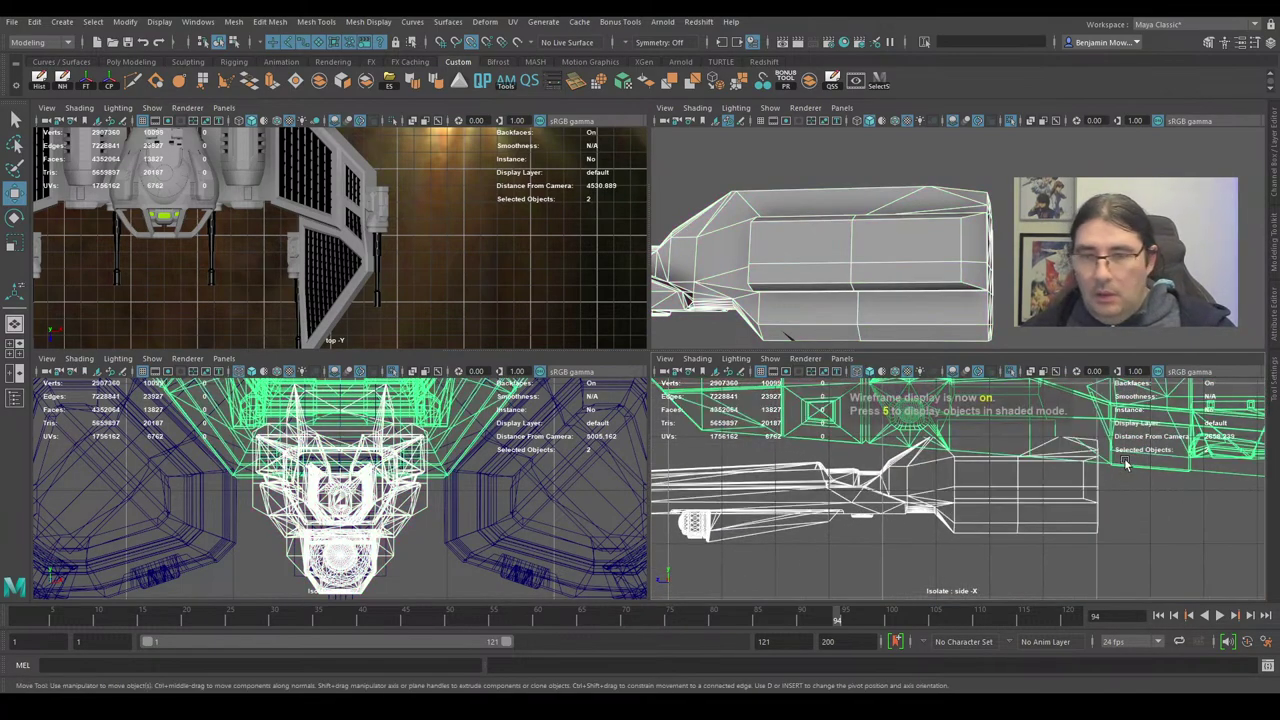
key("space")
scroll(800, 486, "up", 3)
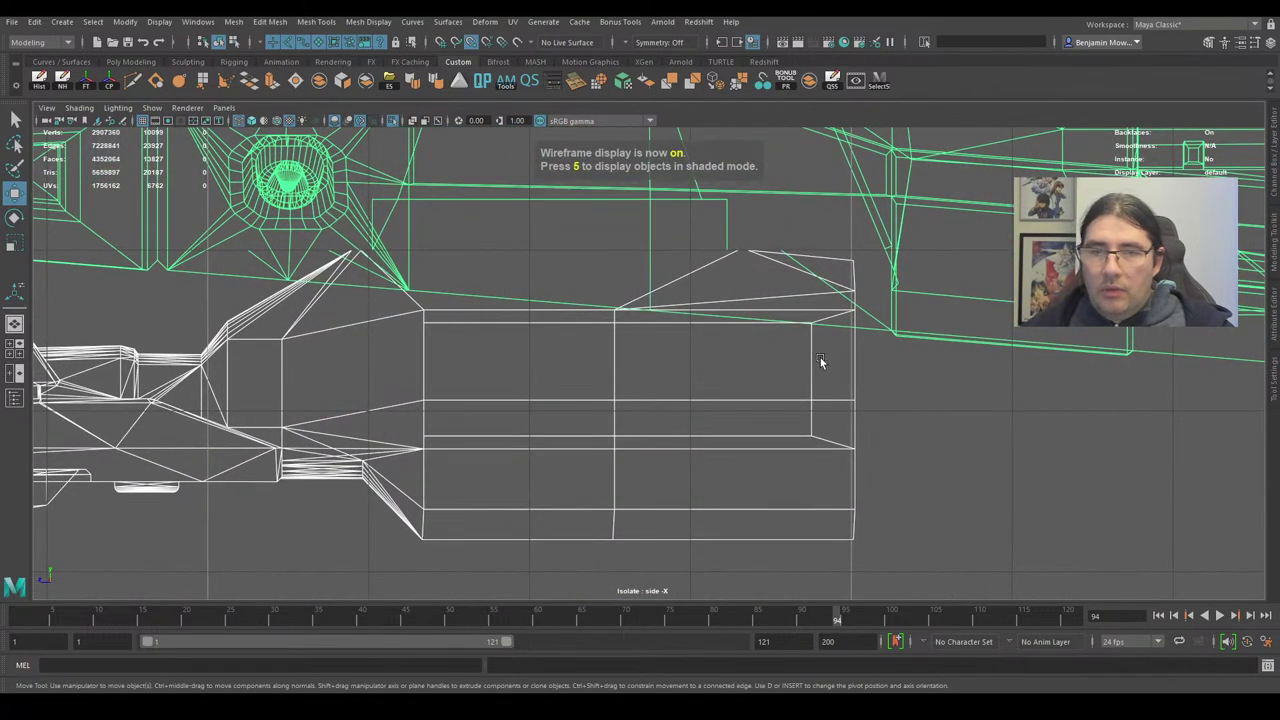
Lower the middle rows of vertices on the gun's rear block, snapping their lowest row level with the body's bottom edge.
left_click(806, 363)
left_click(812, 358)
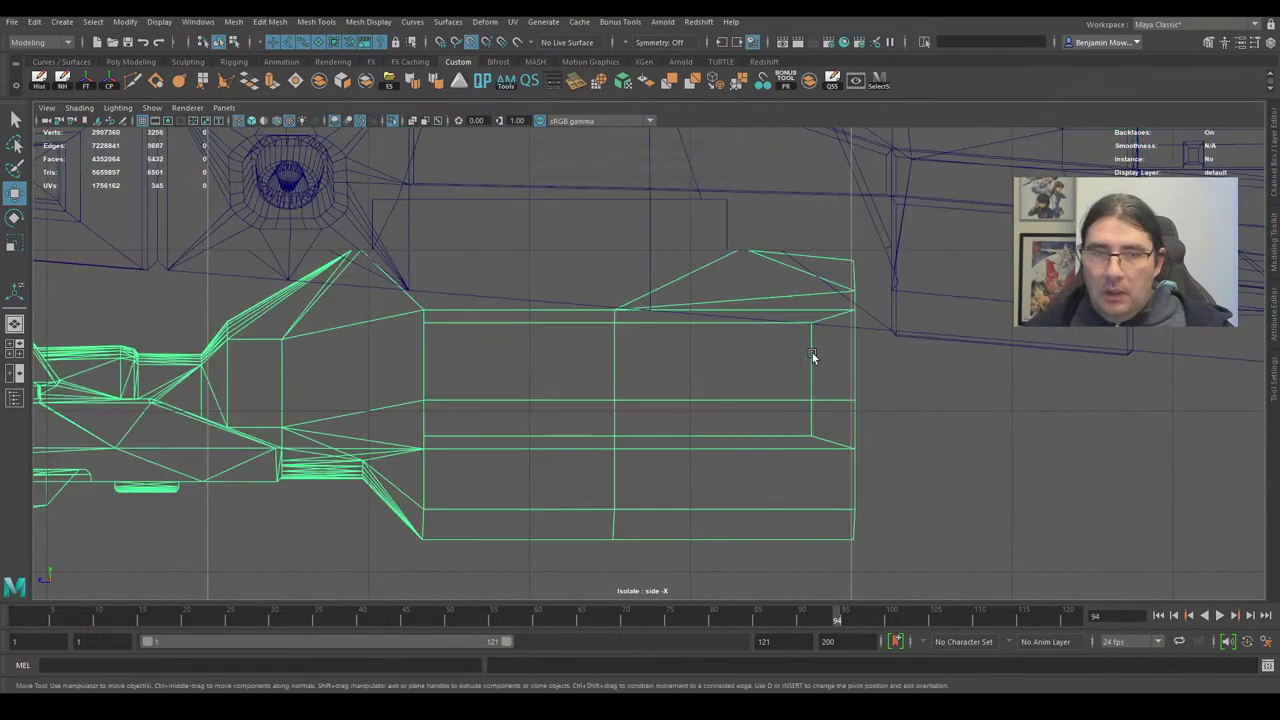
right_click(812, 341)
right_click_drag(813, 358, 742, 341)
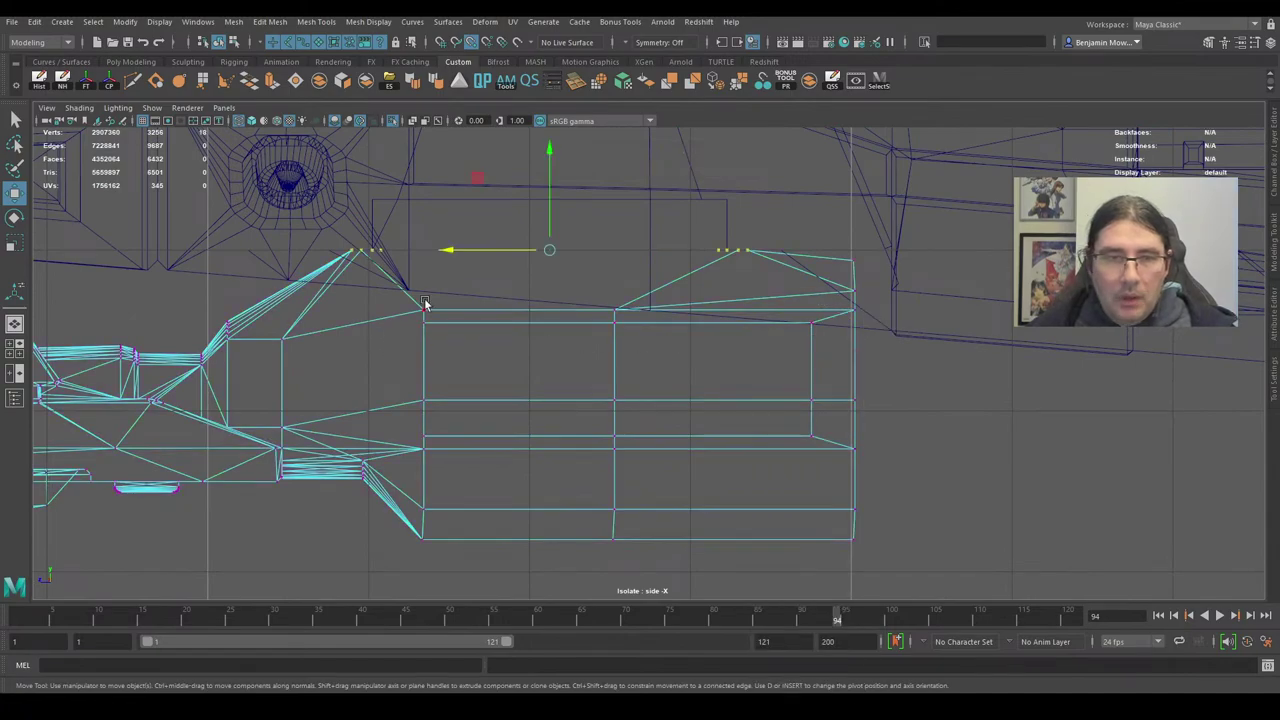
left_click_drag(406, 298, 880, 478)
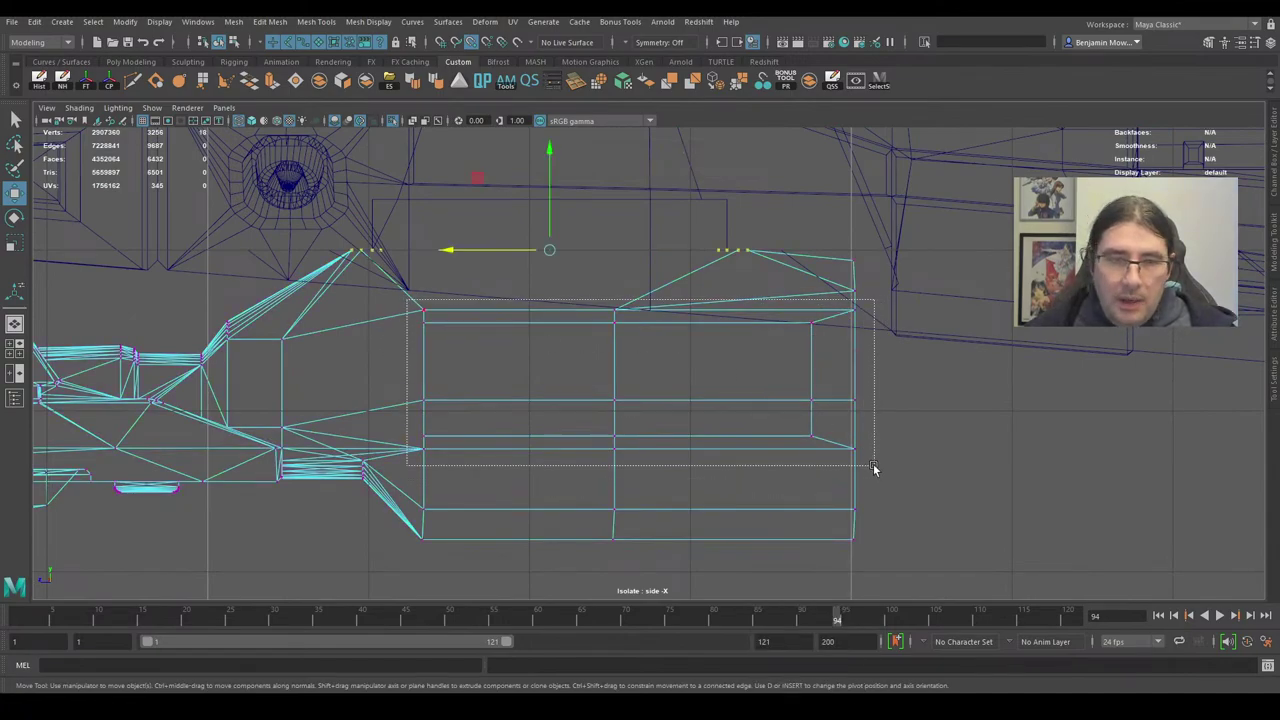
middle_click_drag(586, 440, 794, 391, "alt")
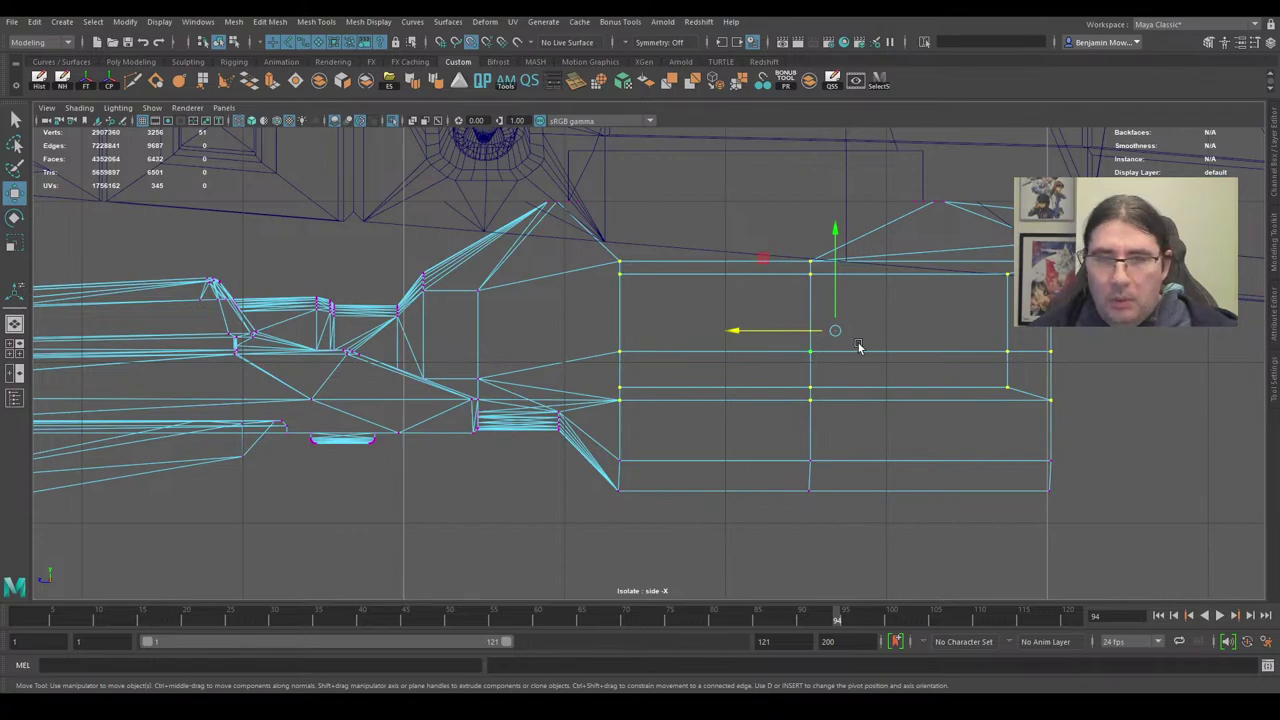
key("d")
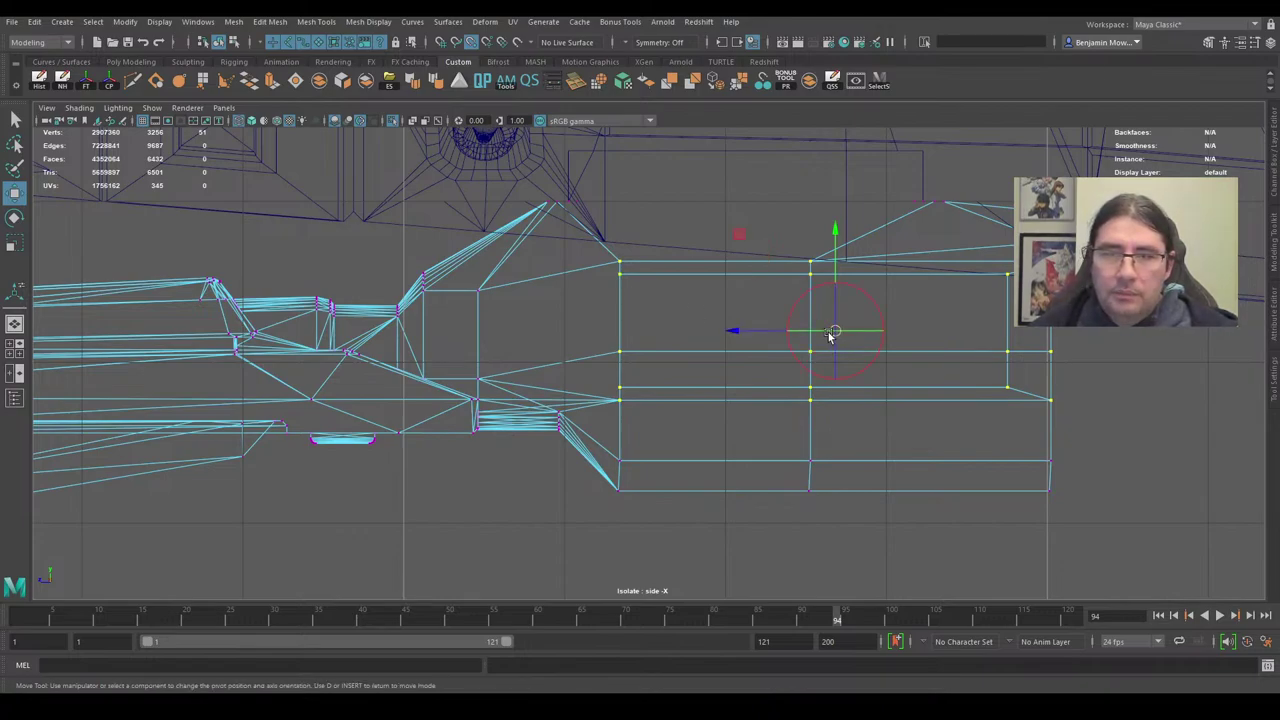
left_click_drag(828, 338, 614, 415)
key("d")
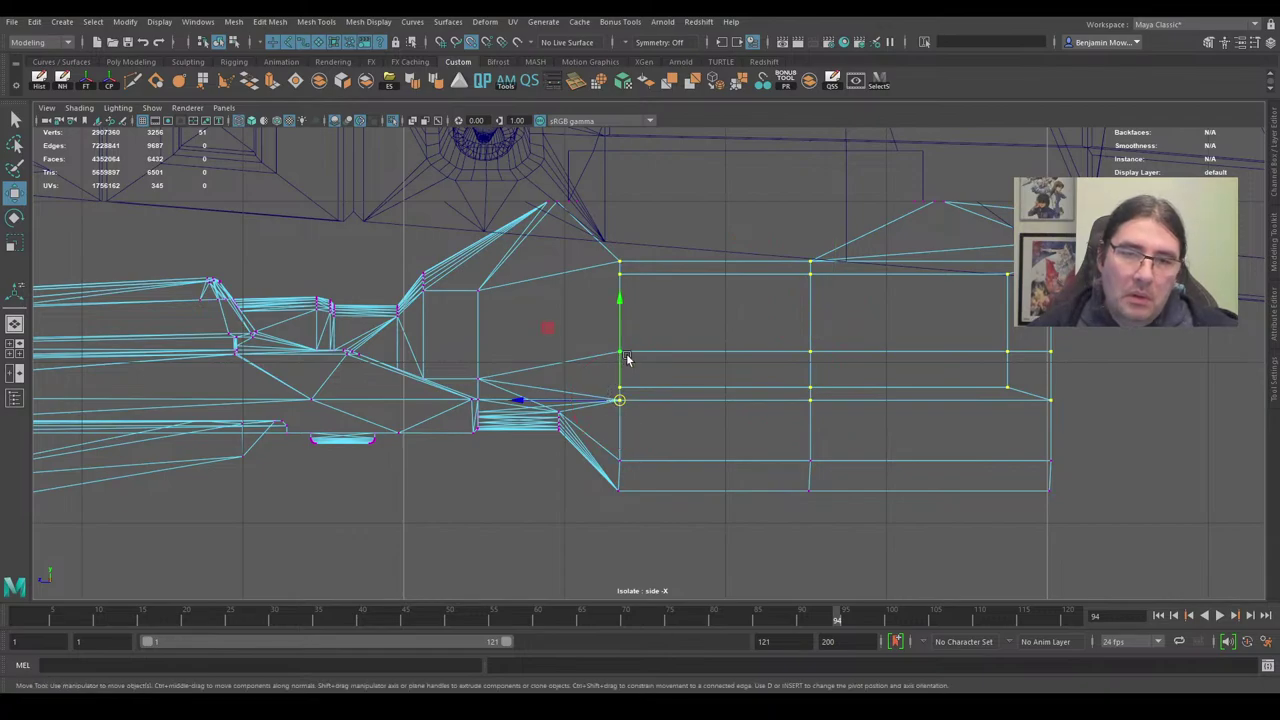
left_click_drag(624, 358, 376, 433)
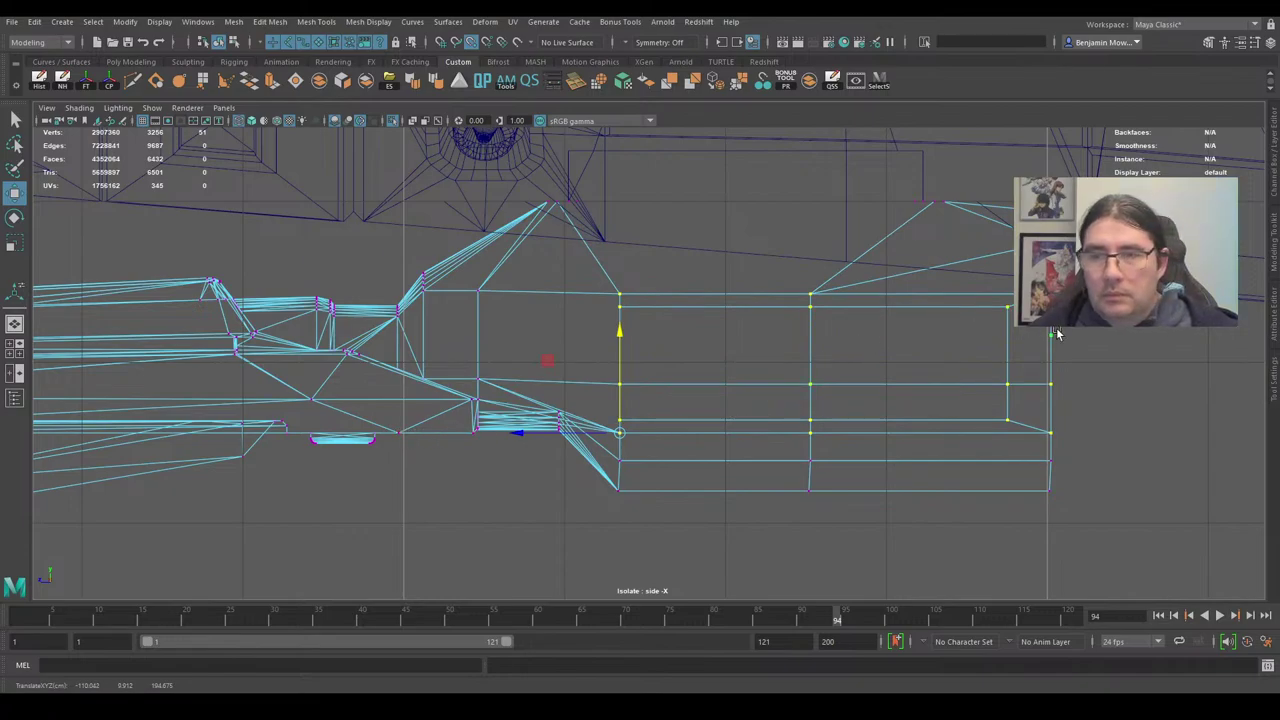
Flatten the column of vertices at the rear block's end into a vertical line and snap it to the grid line.
scroll(1062, 361, "down", 2)
middle_click_drag(1022, 373, 857, 386, "alt")
scroll(856, 384, "up", 1)
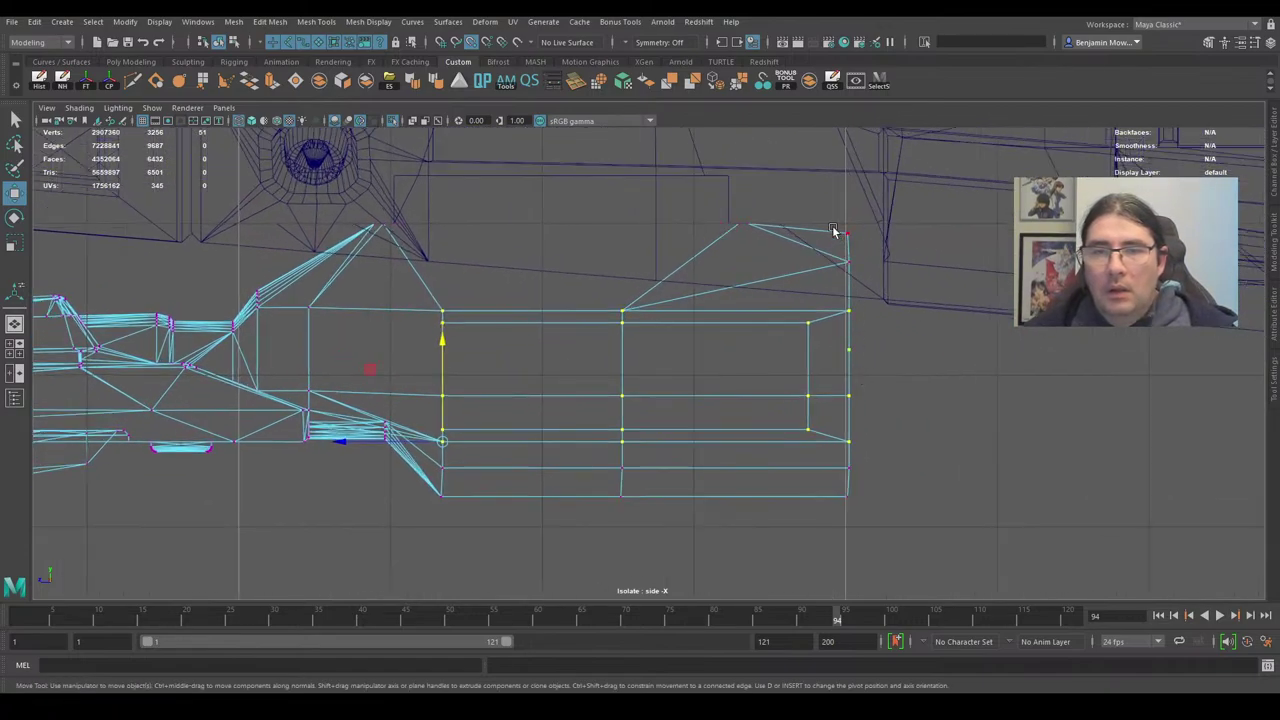
left_click_drag(830, 215, 890, 527)
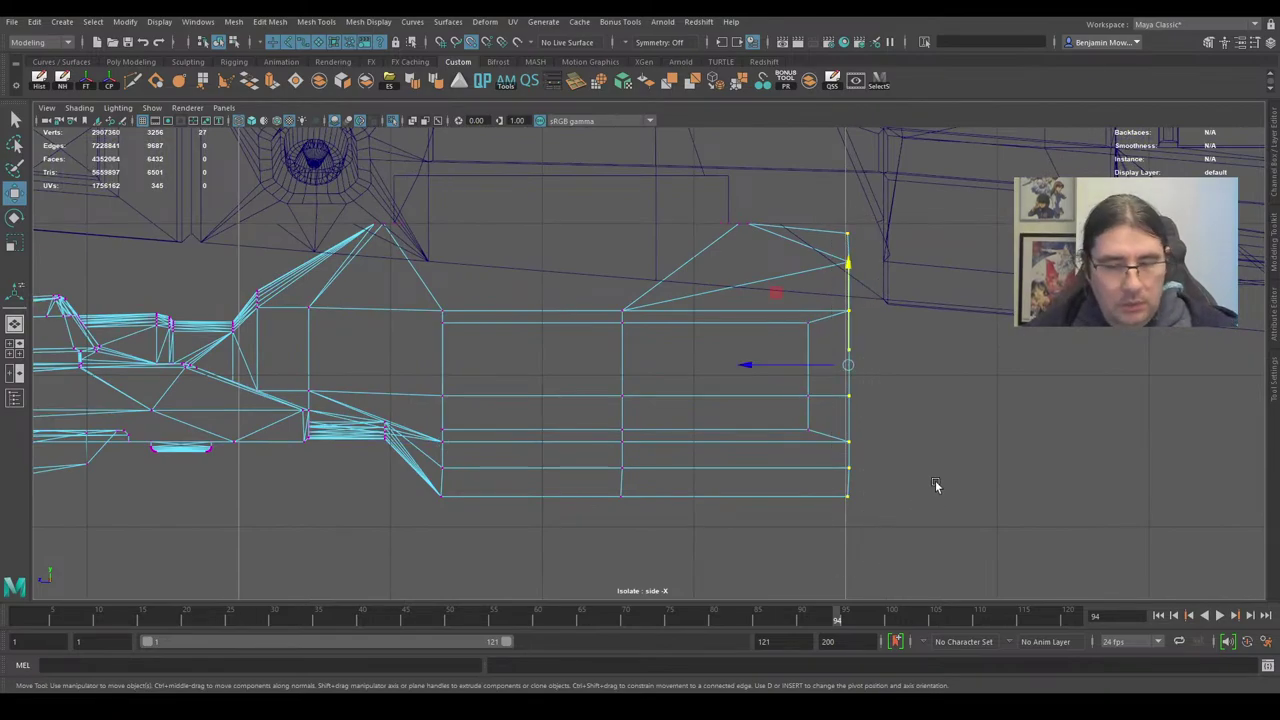
key("r")
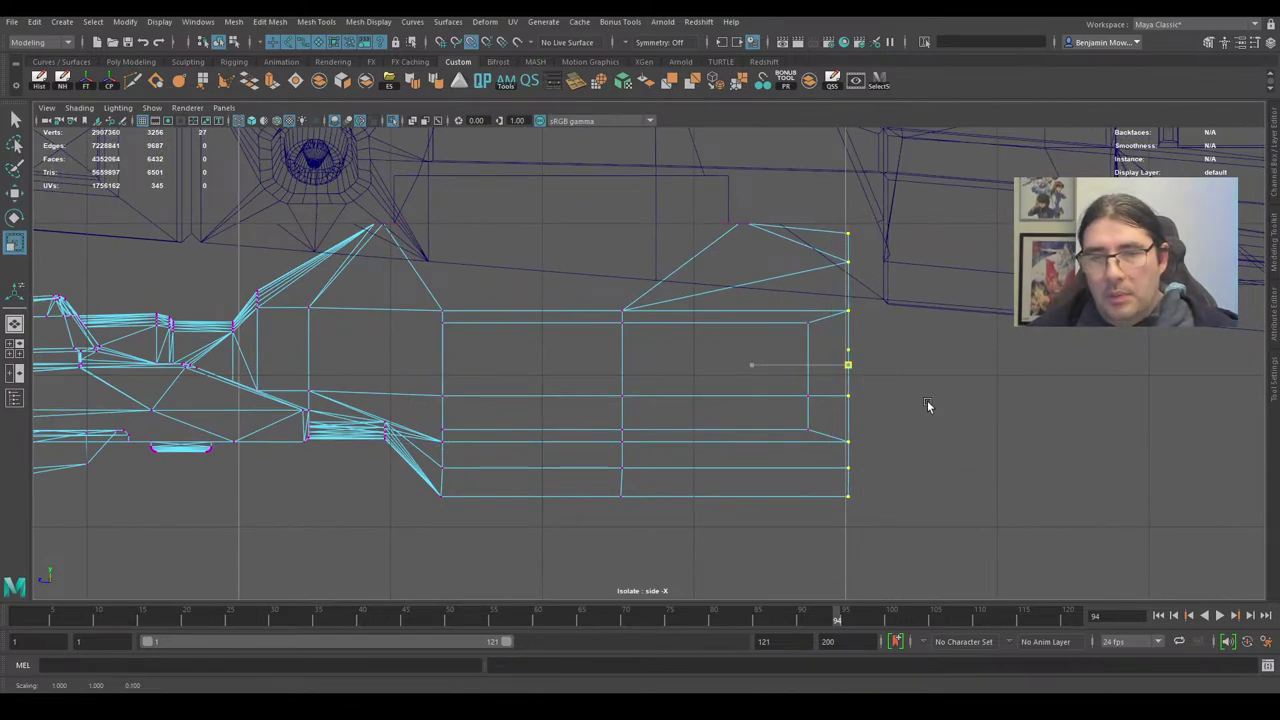
key("w")
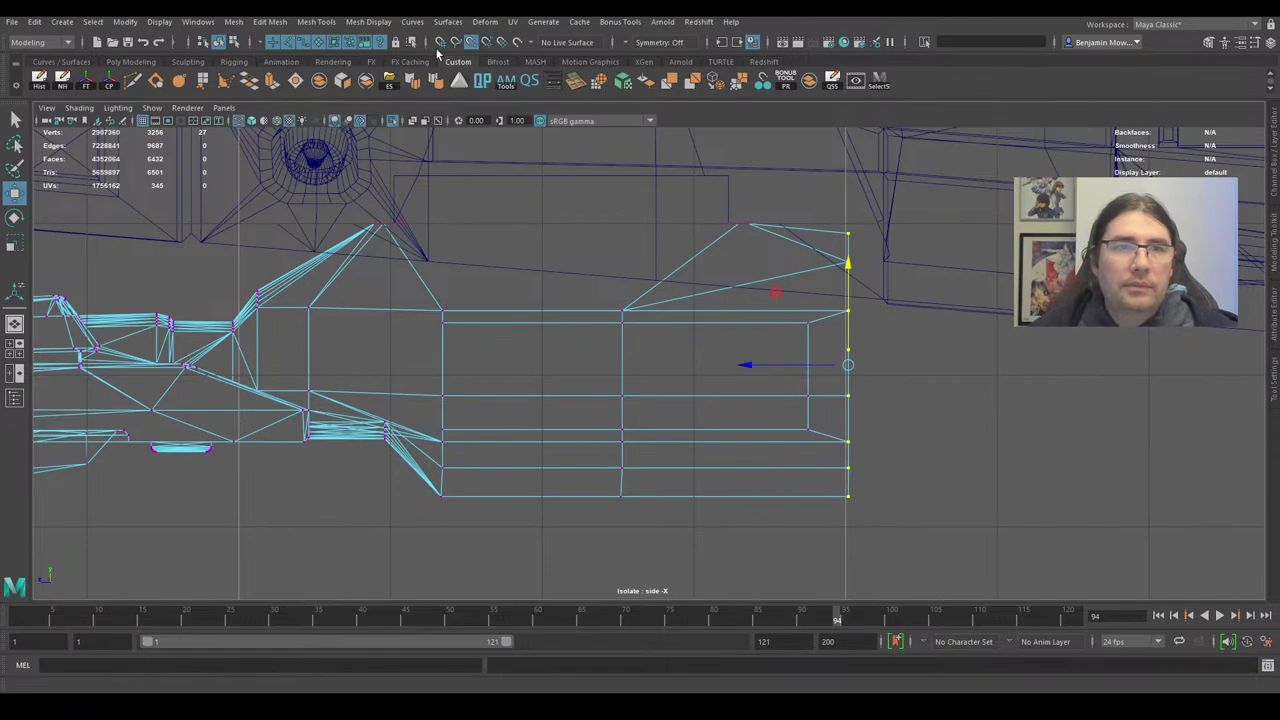
left_click_drag(840, 365, 857, 390)
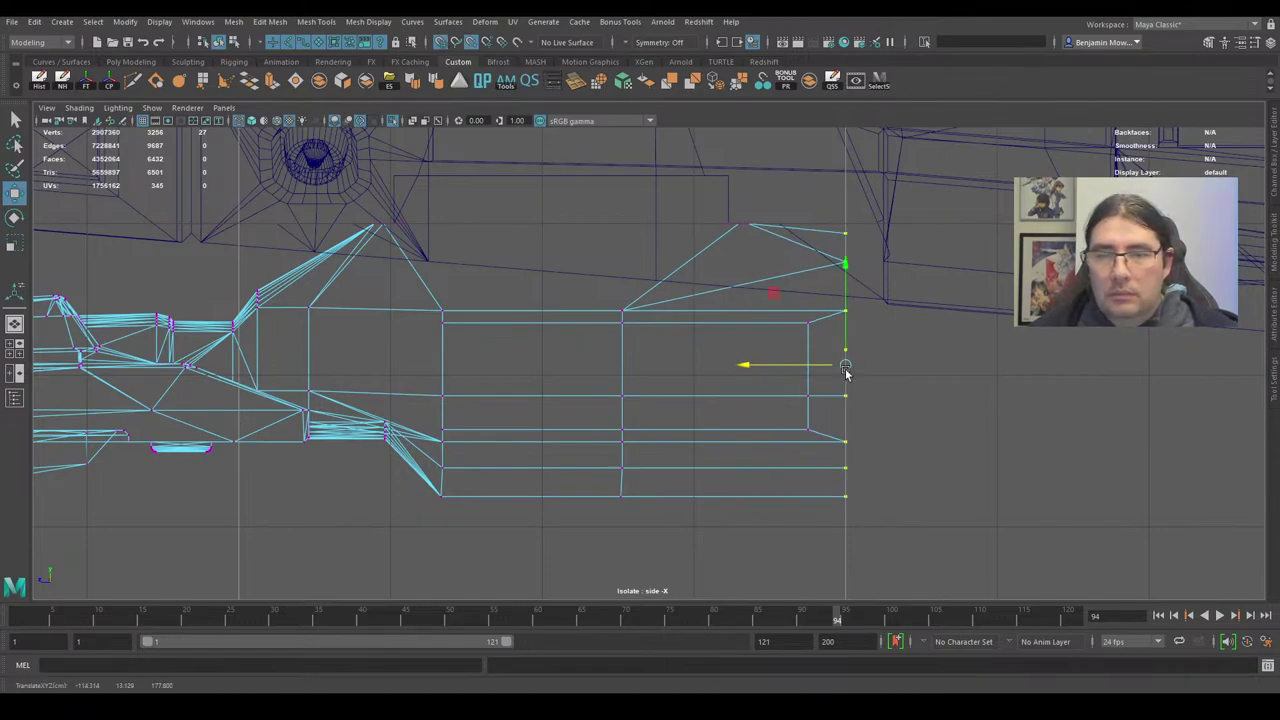
Lower the two uppermost vertex rows on the block's rear end and slide the rear peak's outer vertices toward that end.
scroll(831, 262, "up", 2)
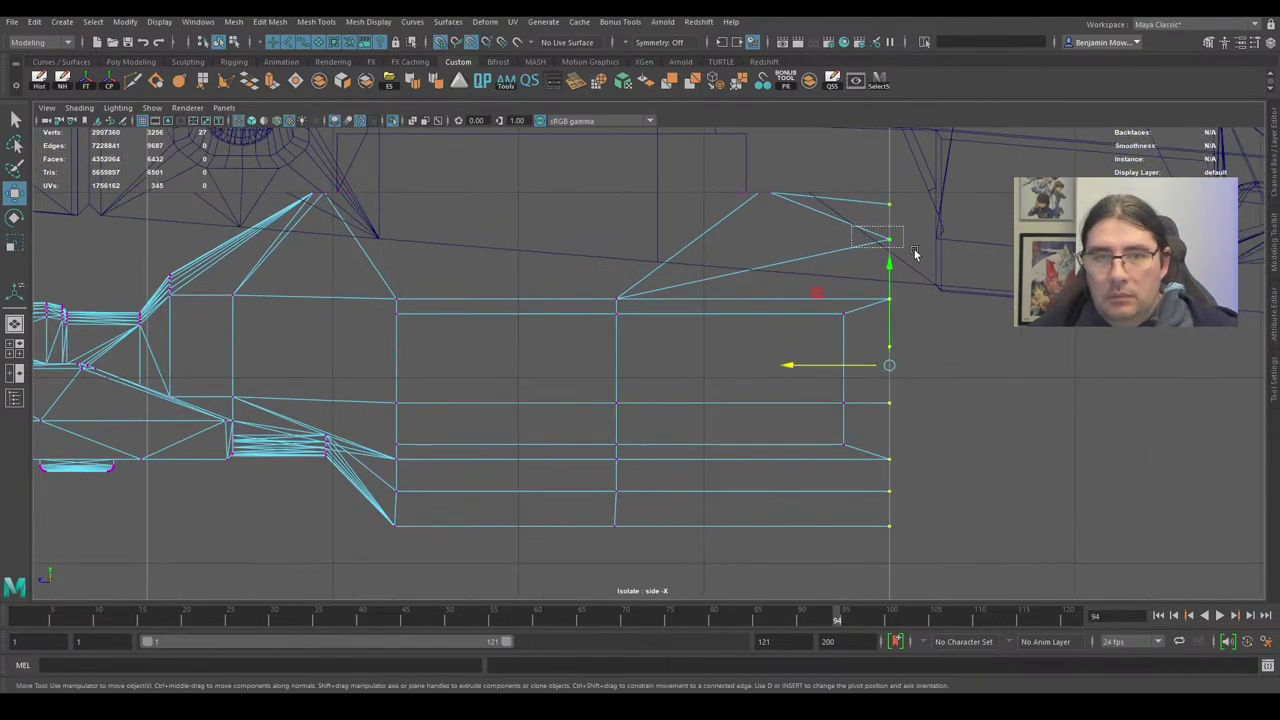
left_click_drag(914, 254, 924, 260)
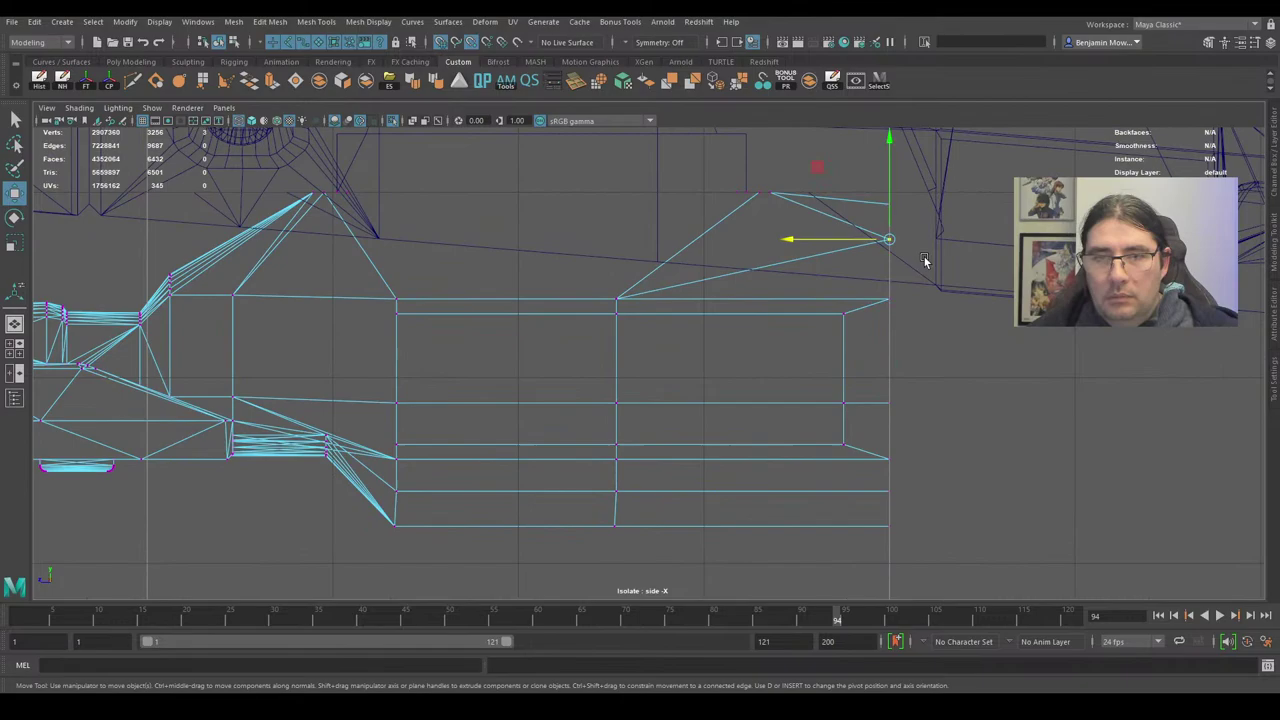
left_click(444, 41)
mouse_move(890, 213)
left_mouse_down()
mouse_move(892, 254)
mouse_move(884, 190)
mouse_move(900, 220)
left_mouse_up()
left_click_drag(769, 180, 765, 213)
left_click_drag(695, 193, 725, 195)
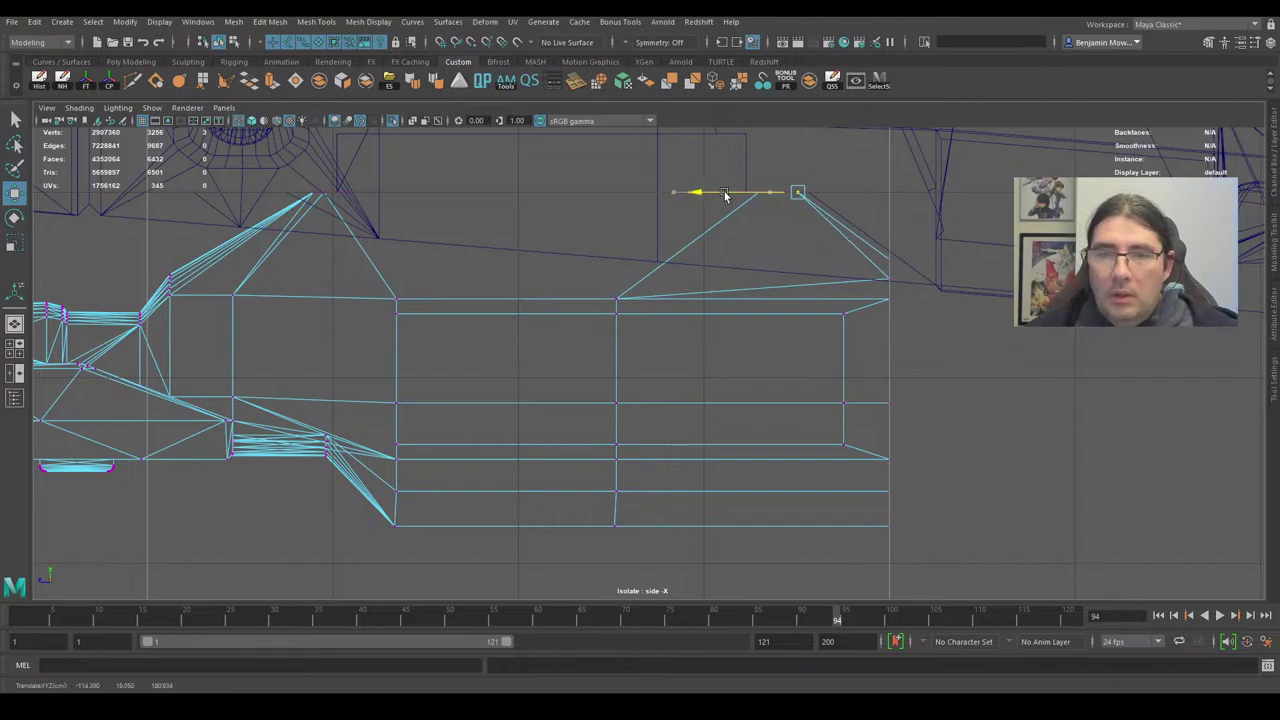
Examine the gun's profile along its length in the side view, then its rear block up close.
scroll(709, 214, "down", 3)
scroll(590, 298, "down", 2)
middle_click_drag(530, 320, 746, 317, "alt")
scroll(746, 317, "up", 3)
middle_click_drag(628, 331, 621, 305, "alt")
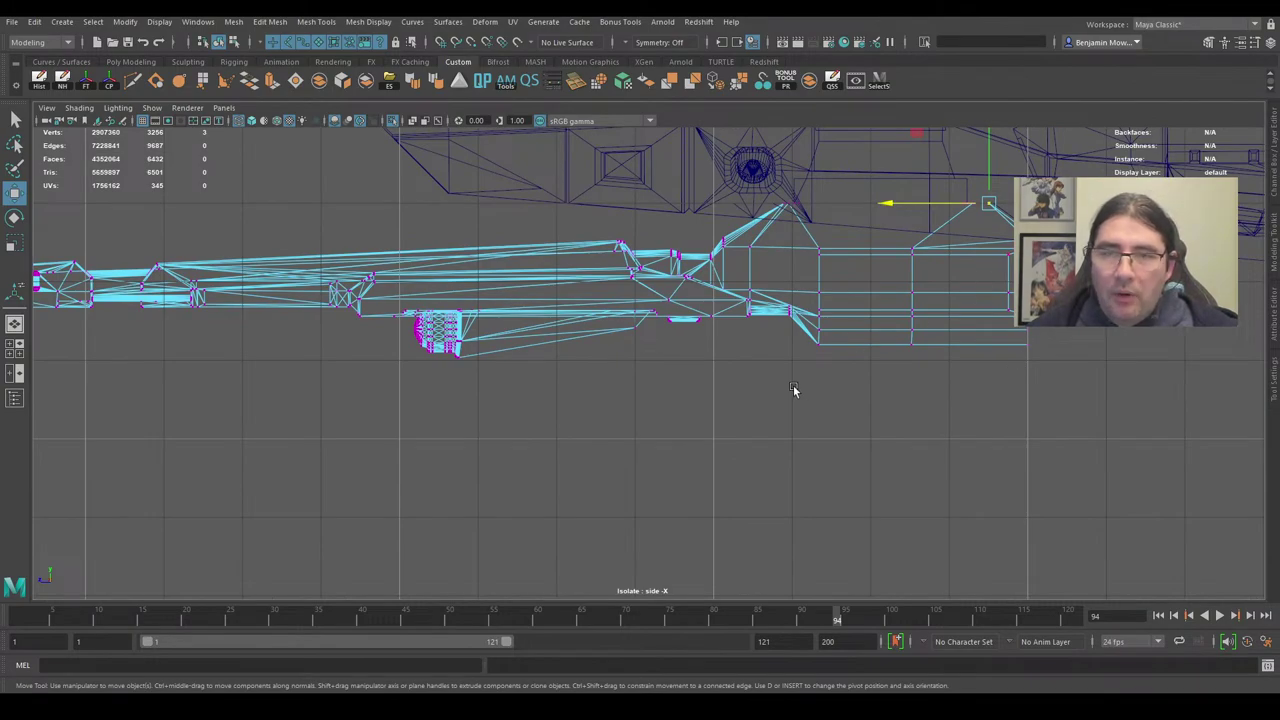
right_click_drag(793, 390, 1131, 334, "alt")
middle_click_drag(1131, 334, 646, 380, "alt")
right_click_drag(646, 380, 692, 396, "alt")
Point-snap the bottom middle vertices of the rear block horizontally into line with the vertical edge above them.
mouse_move(688, 340)
right_mouse_down()
mouse_move(691, 363)
mouse_move(703, 346)
right_mouse_up()
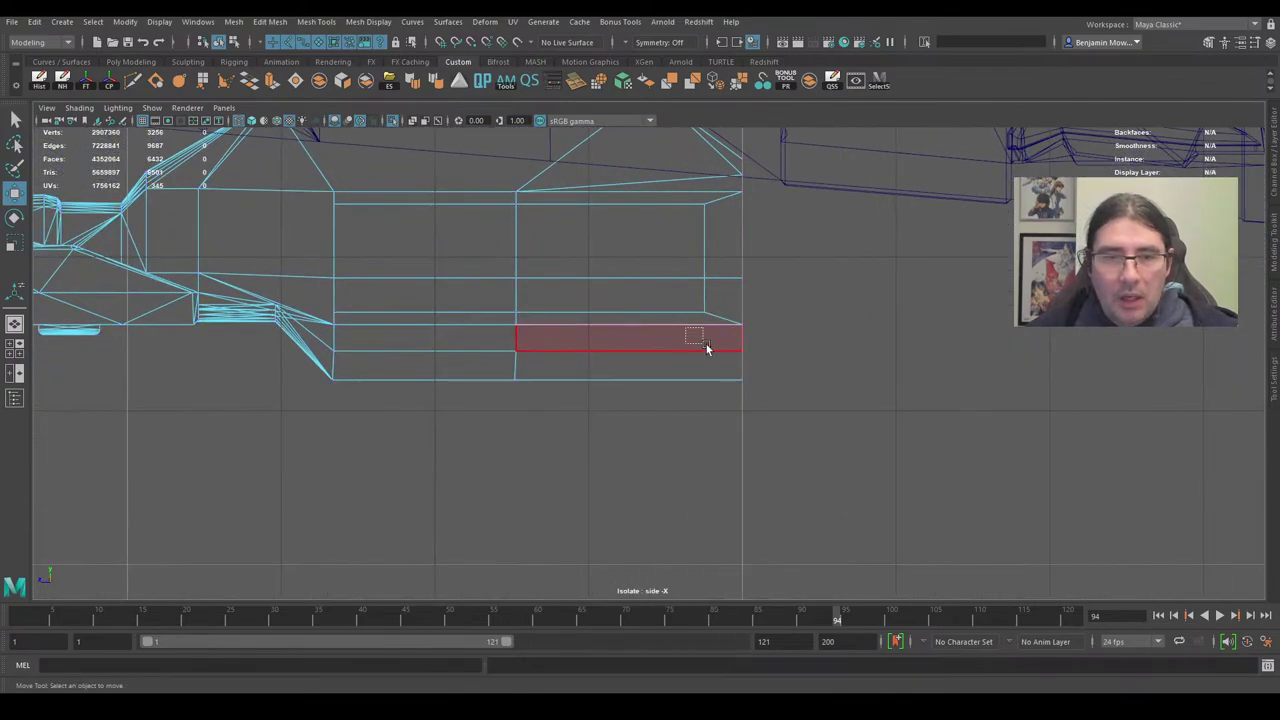
left_click(703, 346)
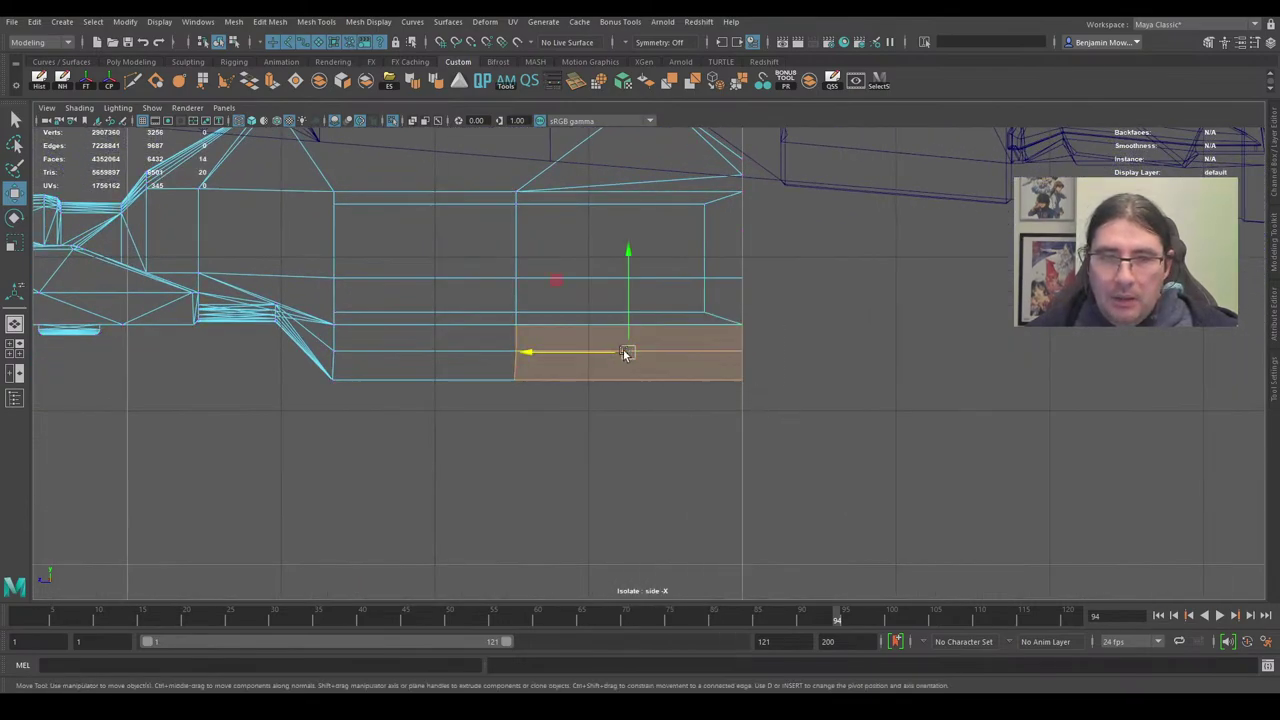
right_click_drag(533, 370, 514, 373)
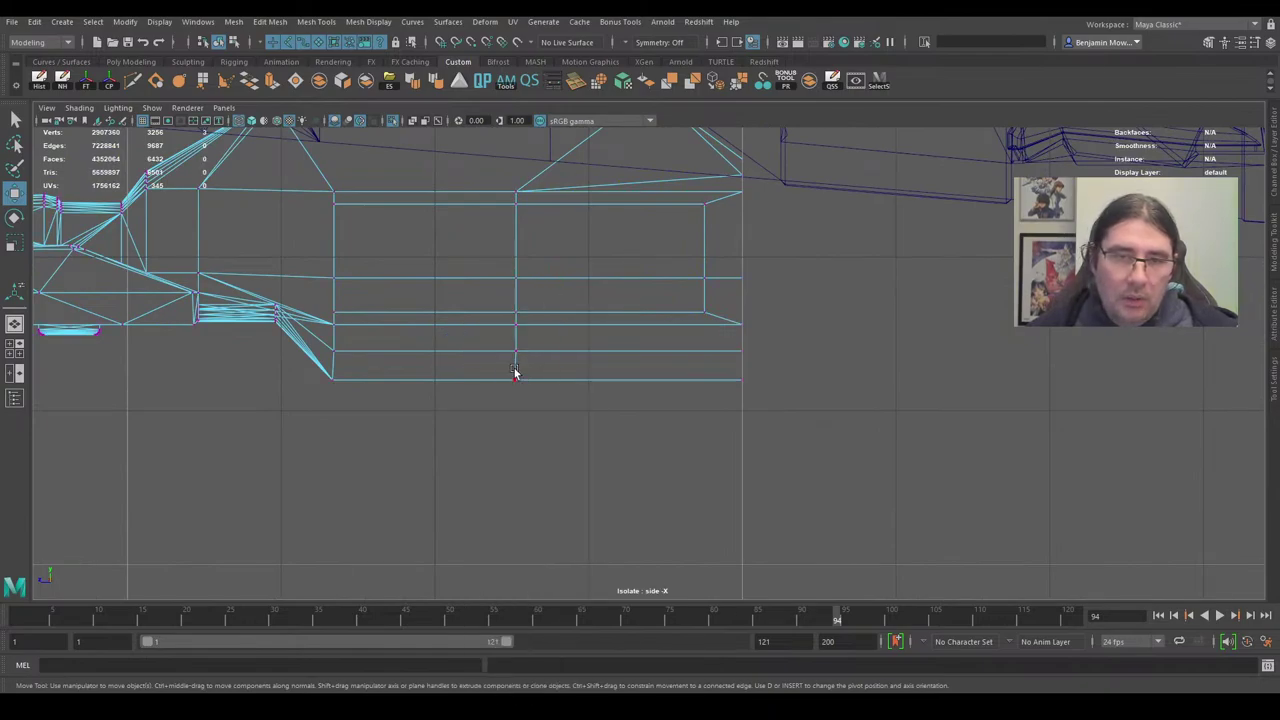
left_click_drag(479, 393, 498, 344)
left_click(472, 42)
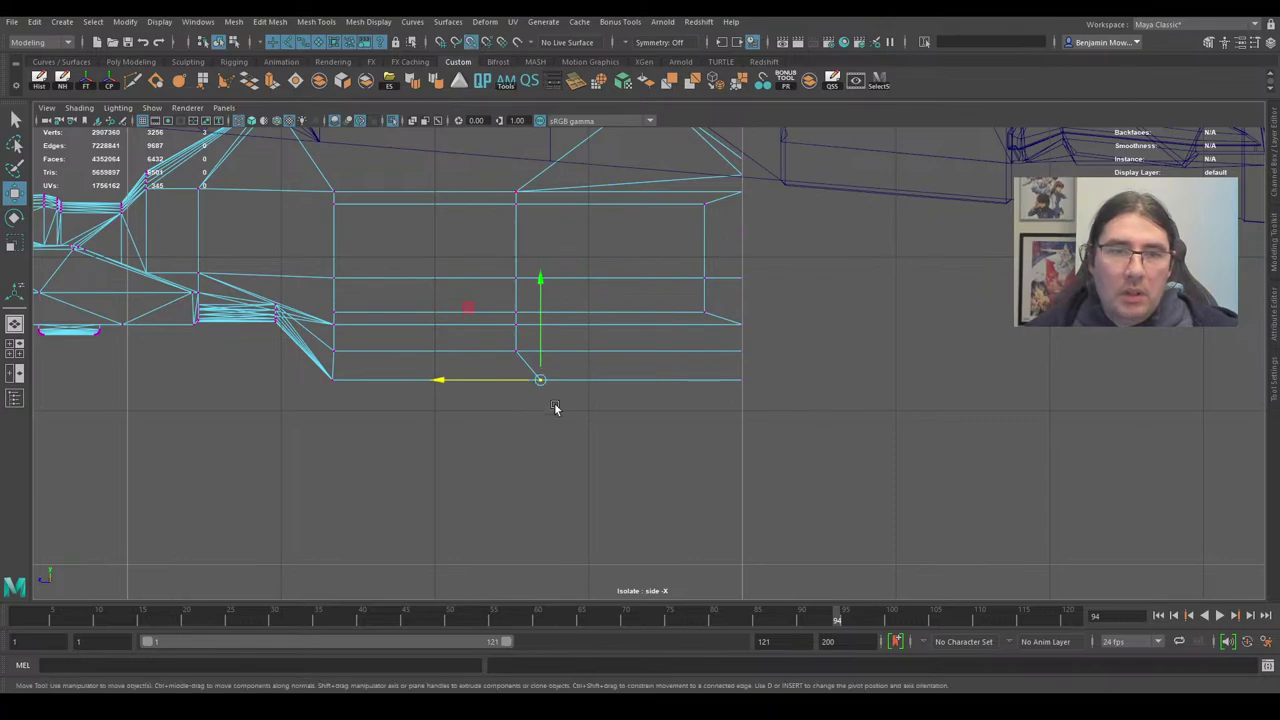
middle_click_drag(517, 382, 512, 360)
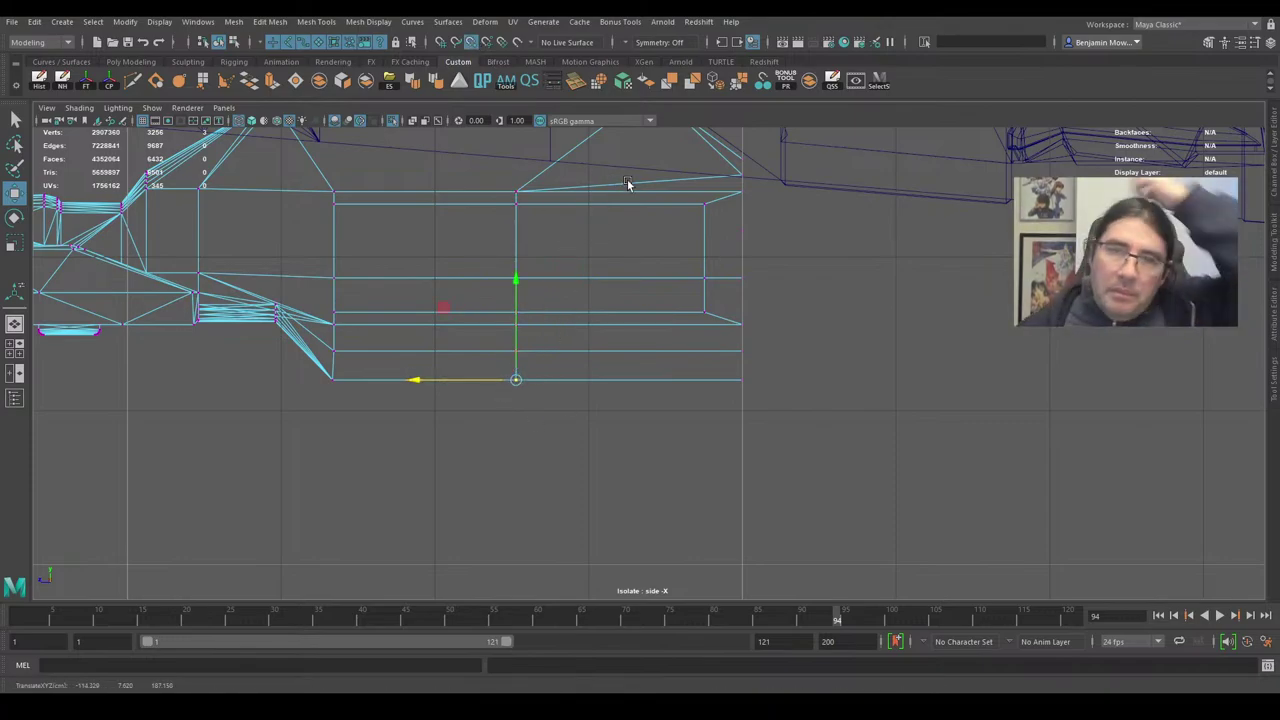
Examine the gun's rear block in the side view and its upper opening up close in the perspective view.
right_click_drag(622, 193, 680, 175)
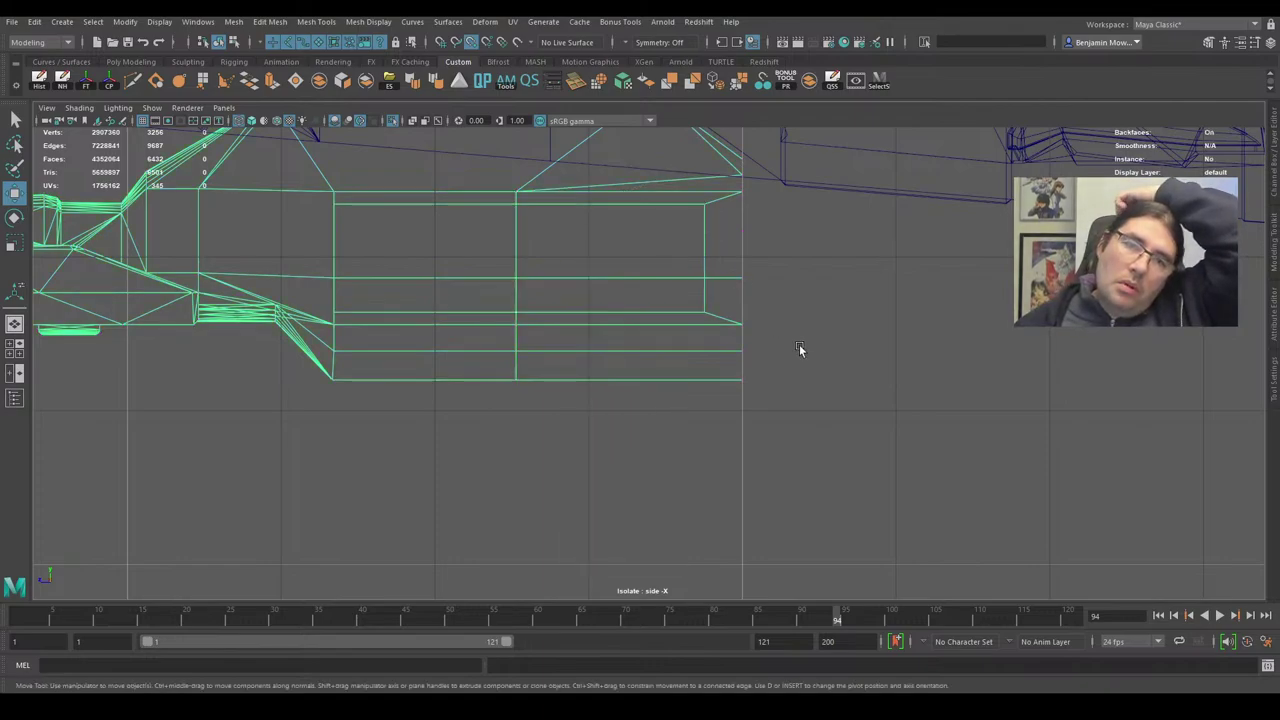
left_click(810, 349)
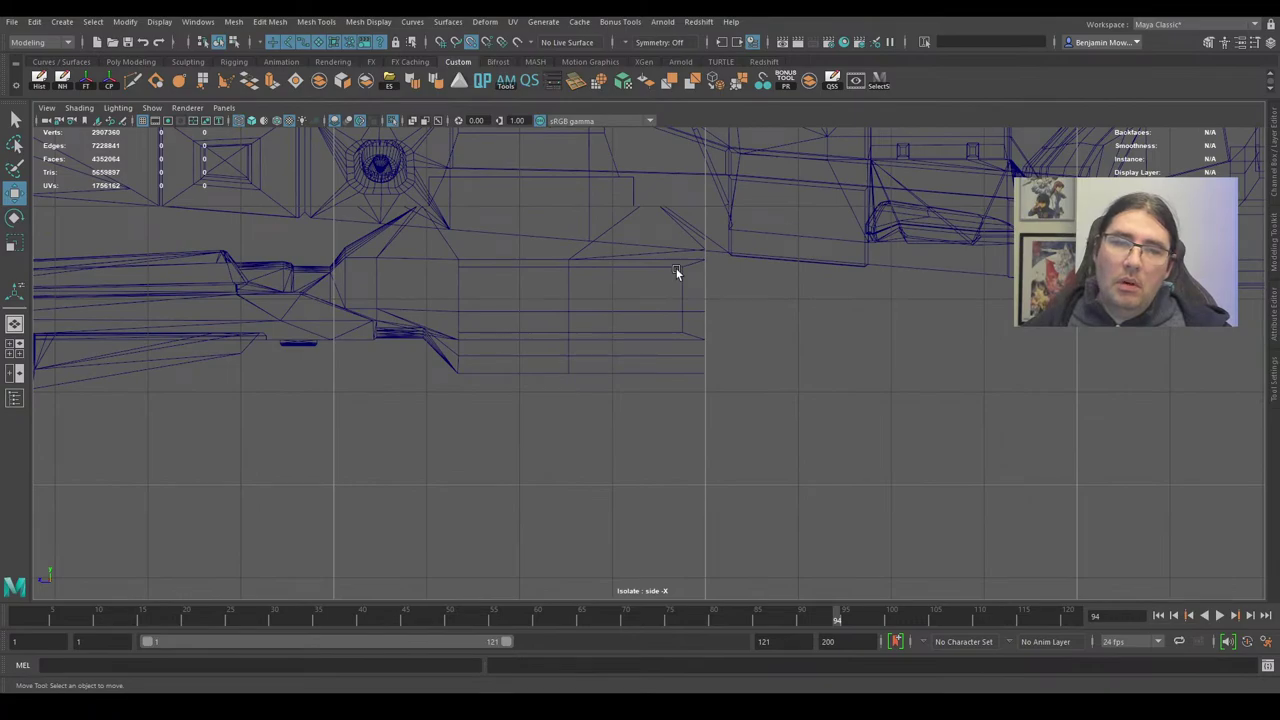
left_click(677, 260)
middle_click_drag(720, 307, 726, 402, "alt")
key("space")
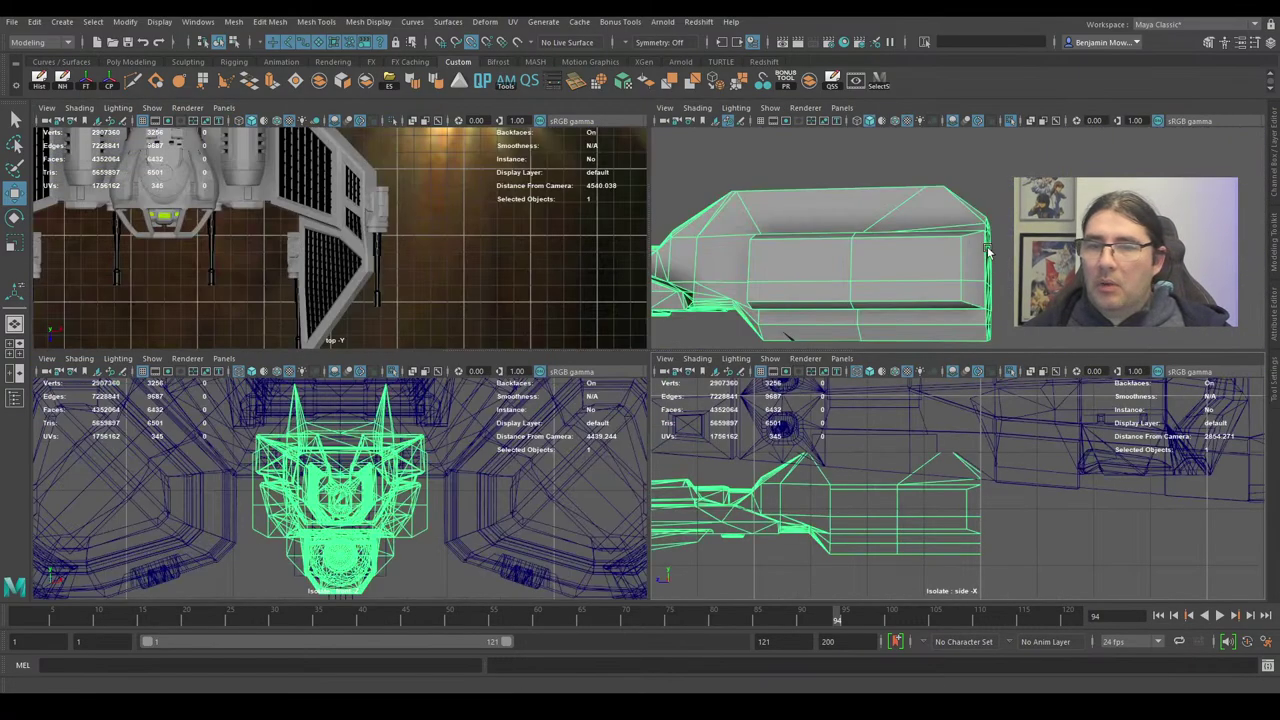
key("space")
left_click_drag(774, 349, 808, 397, "alt")
right_click_drag(808, 397, 600, 366, "alt")
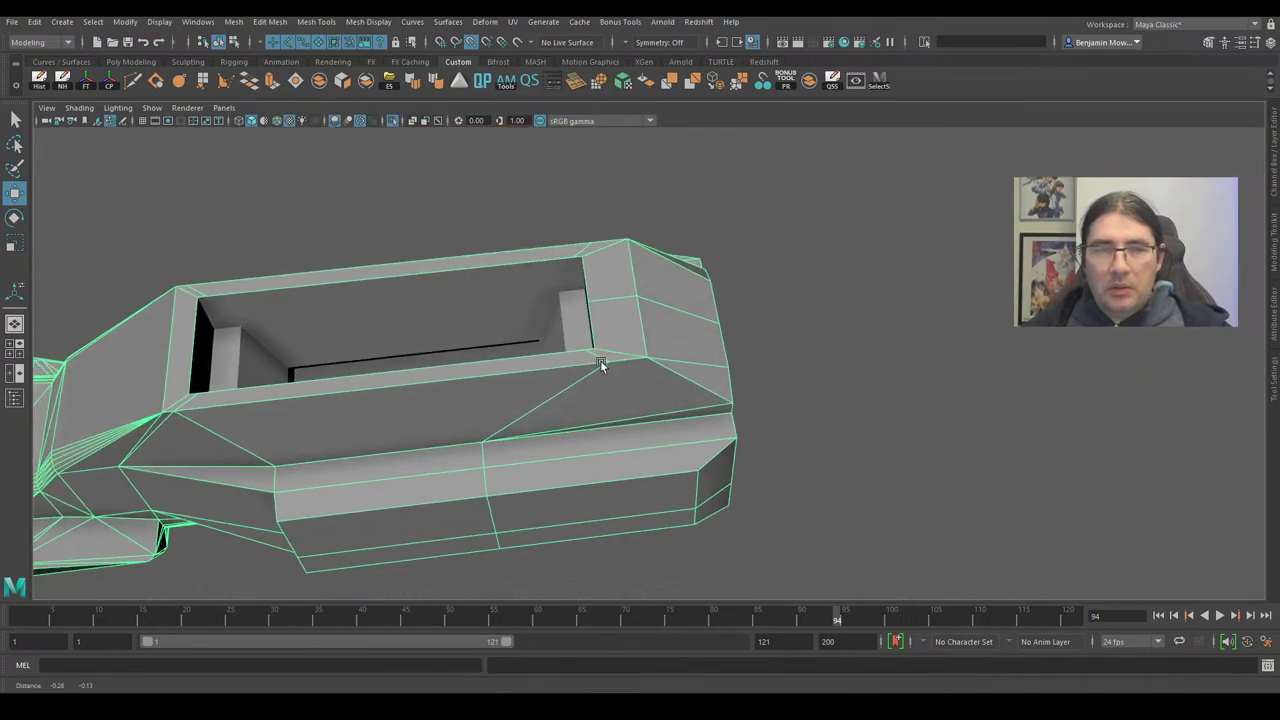
left_click_drag(601, 365, 656, 390, "alt")
scroll(660, 388, "up", 4)
Slide the inner and outer rim vertices near the opening's rear end forward so each side's pair lines up across the rim.
right_click_drag(747, 242, 675, 241)
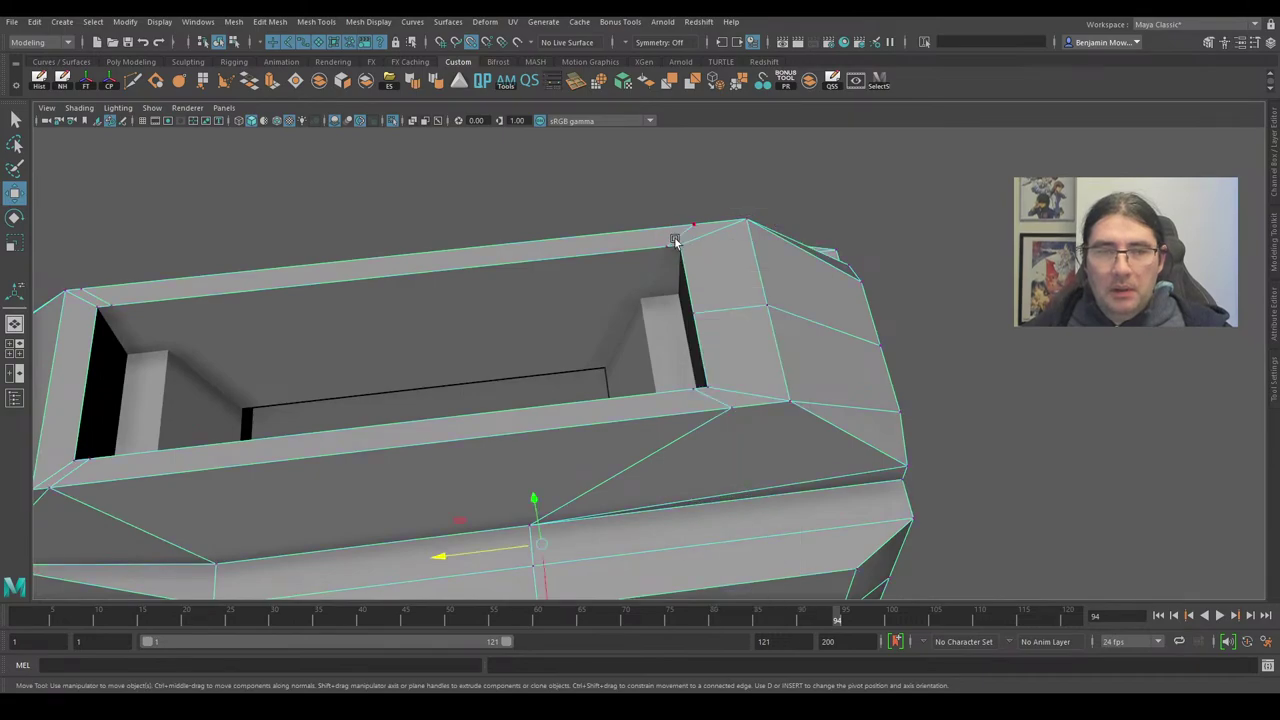
left_click(667, 249)
left_click(693, 393)
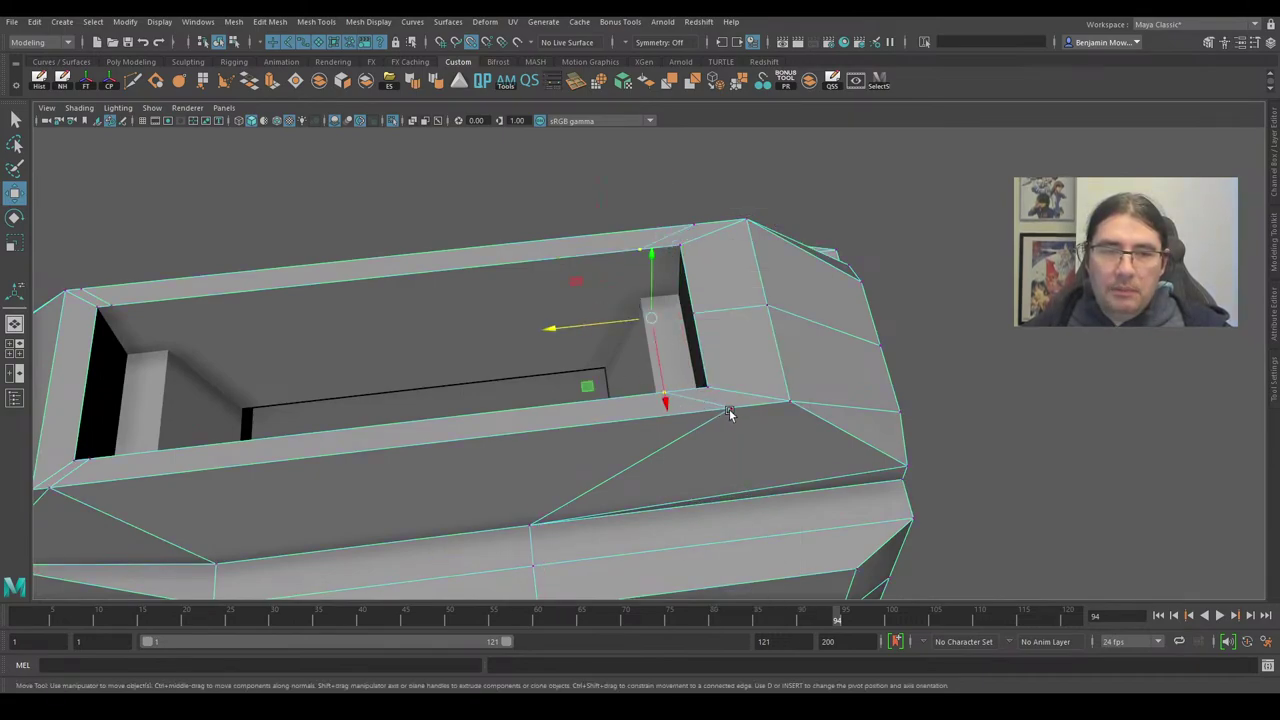
left_click(703, 222)
left_click(697, 222)
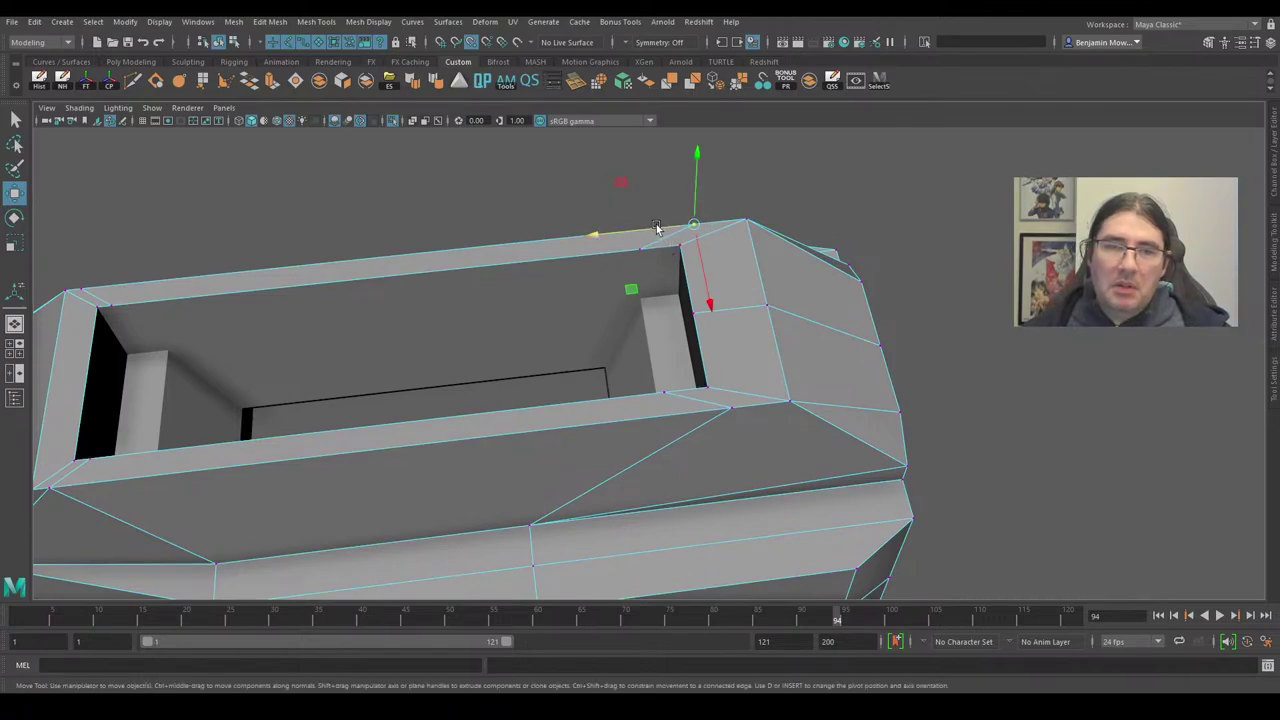
left_click_drag(656, 229, 646, 238)
left_click(728, 403)
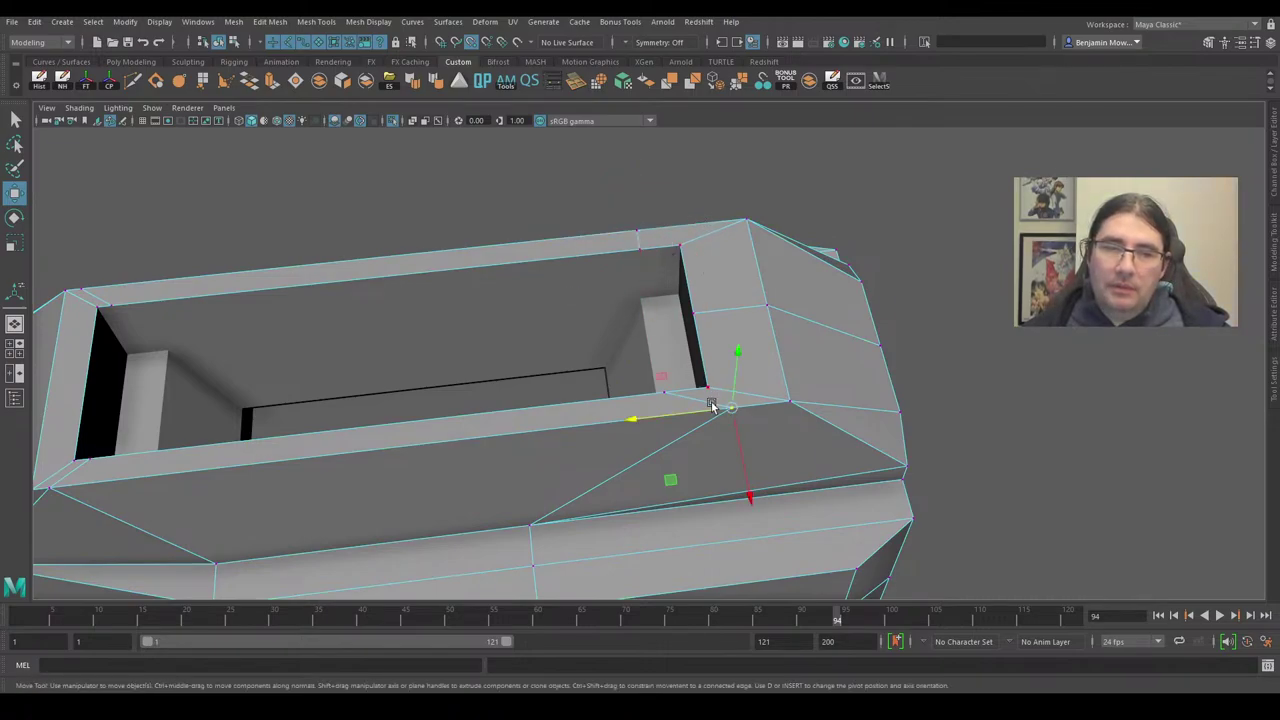
left_click_drag(687, 414, 660, 386)
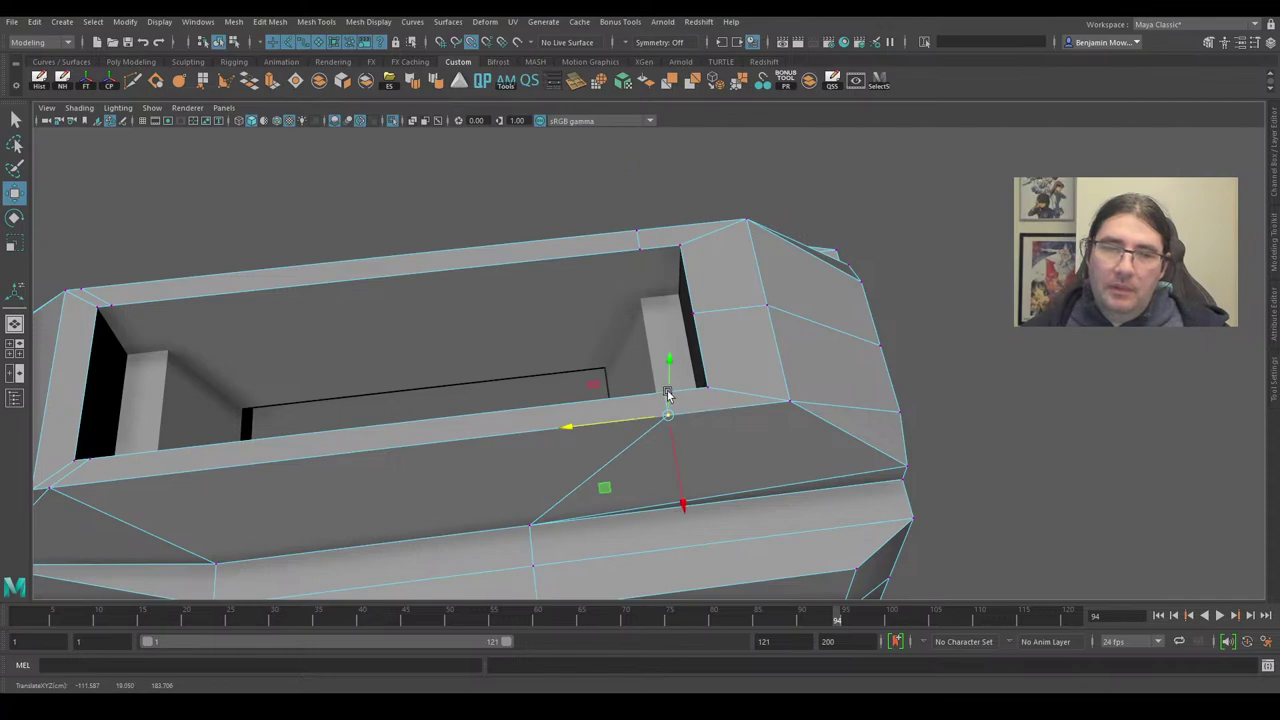
Slide the inner and outer rim vertices near the opening's front end rearward so each side's pair lines up across the rim.
left_click_drag(667, 395, 582, 356, "alt")
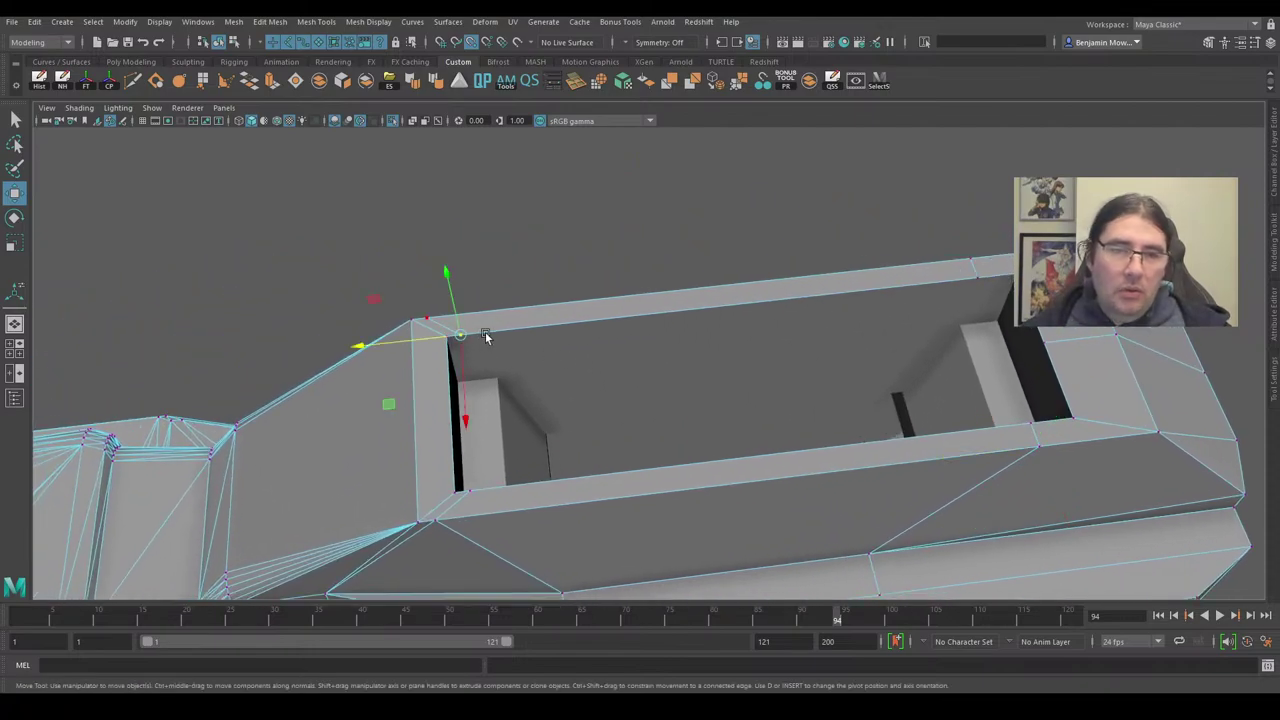
left_click_drag(420, 337, 487, 378)
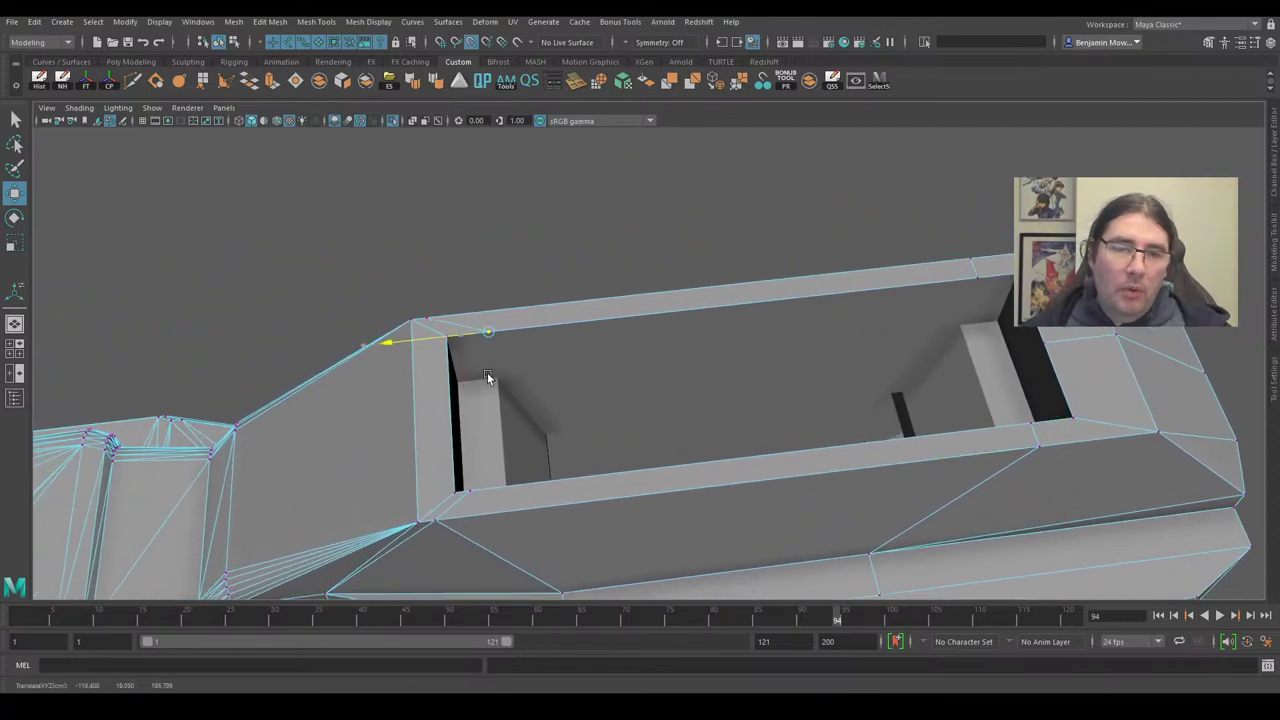
left_click(468, 490)
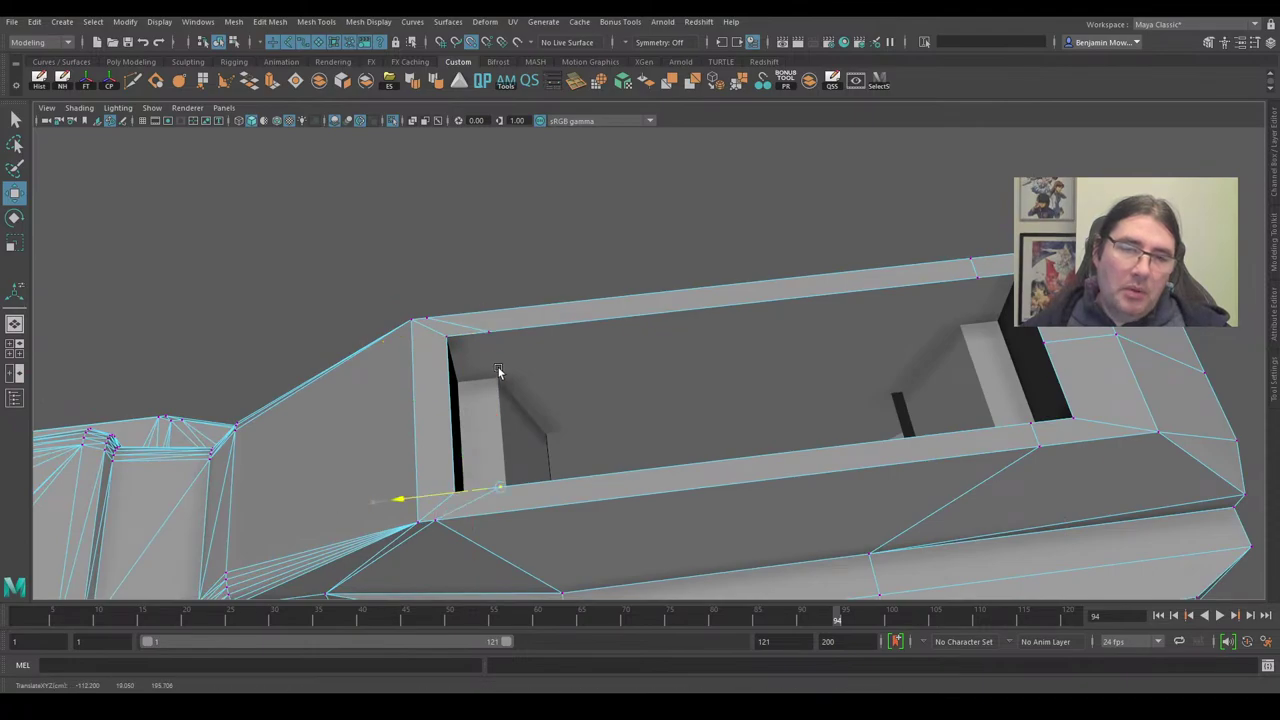
left_click(435, 535)
left_click_drag(400, 526, 499, 483)
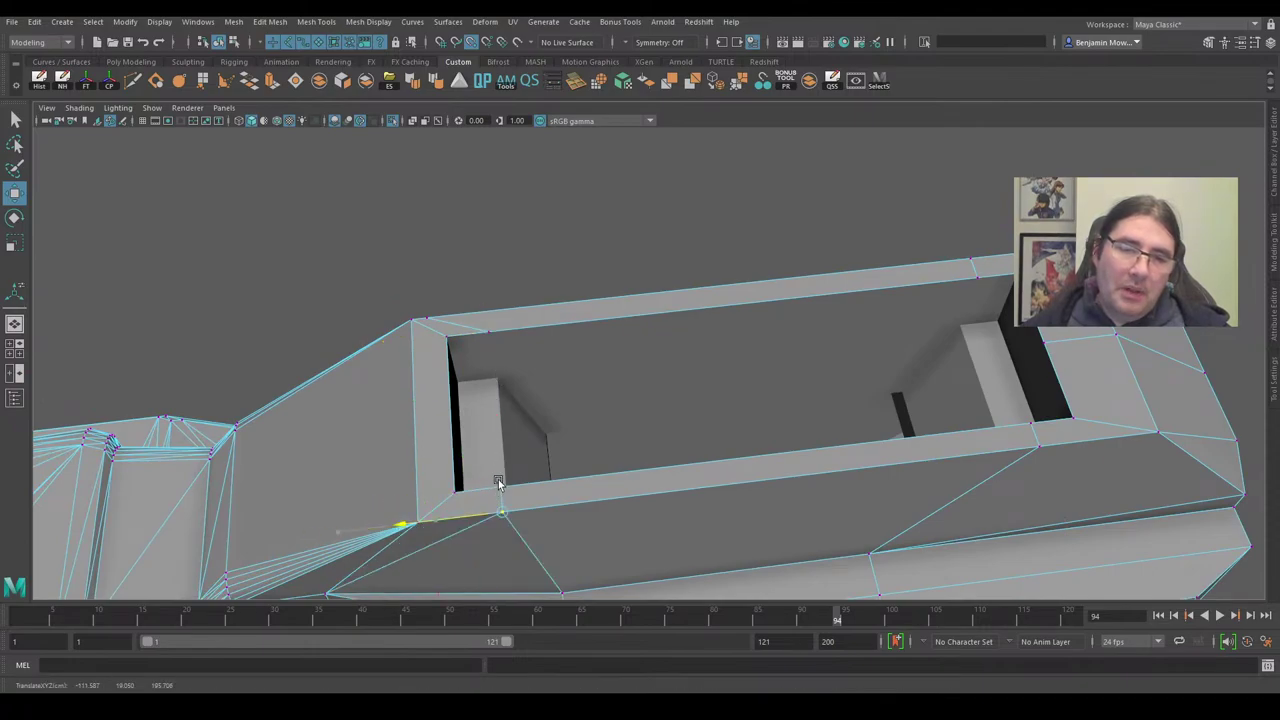
left_click(414, 321)
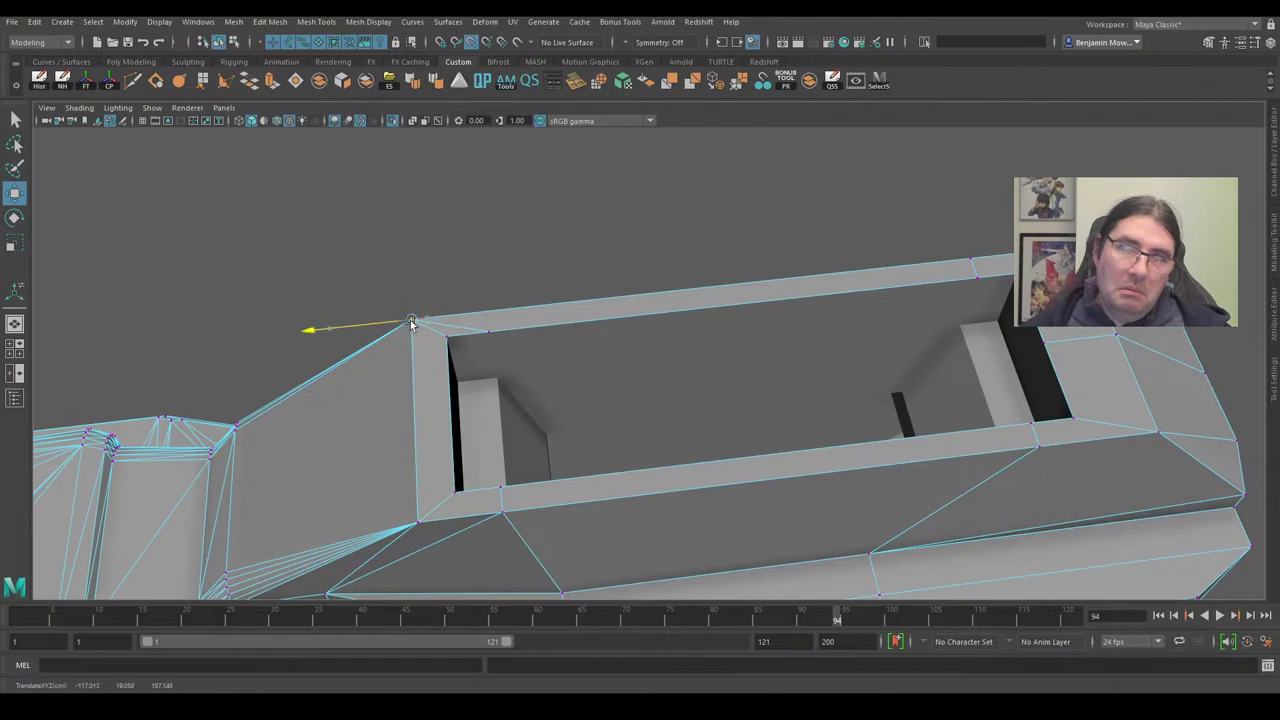
left_click_drag(651, 353, 795, 353, "alt")
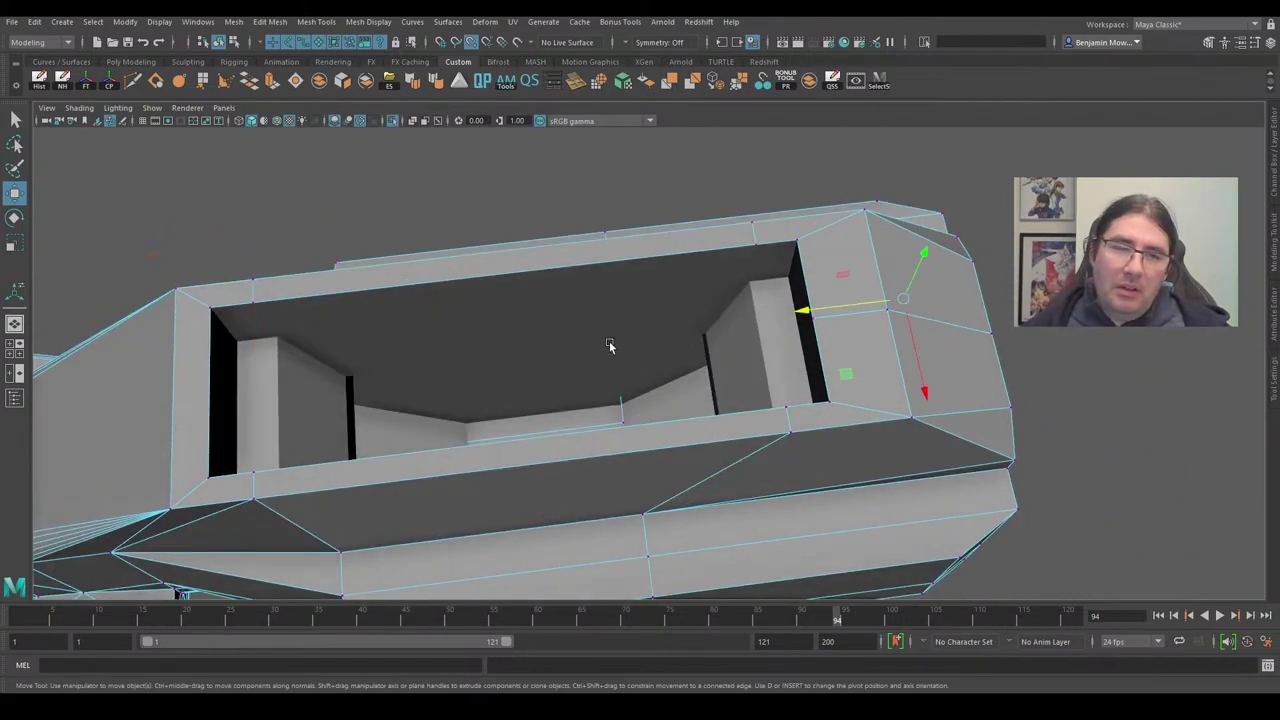
Move the two upper vertices near the rear end of the inset recess part forward to match the surrounding rim vertices.
right_click_drag(586, 335, 640, 304)
left_click(641, 328)
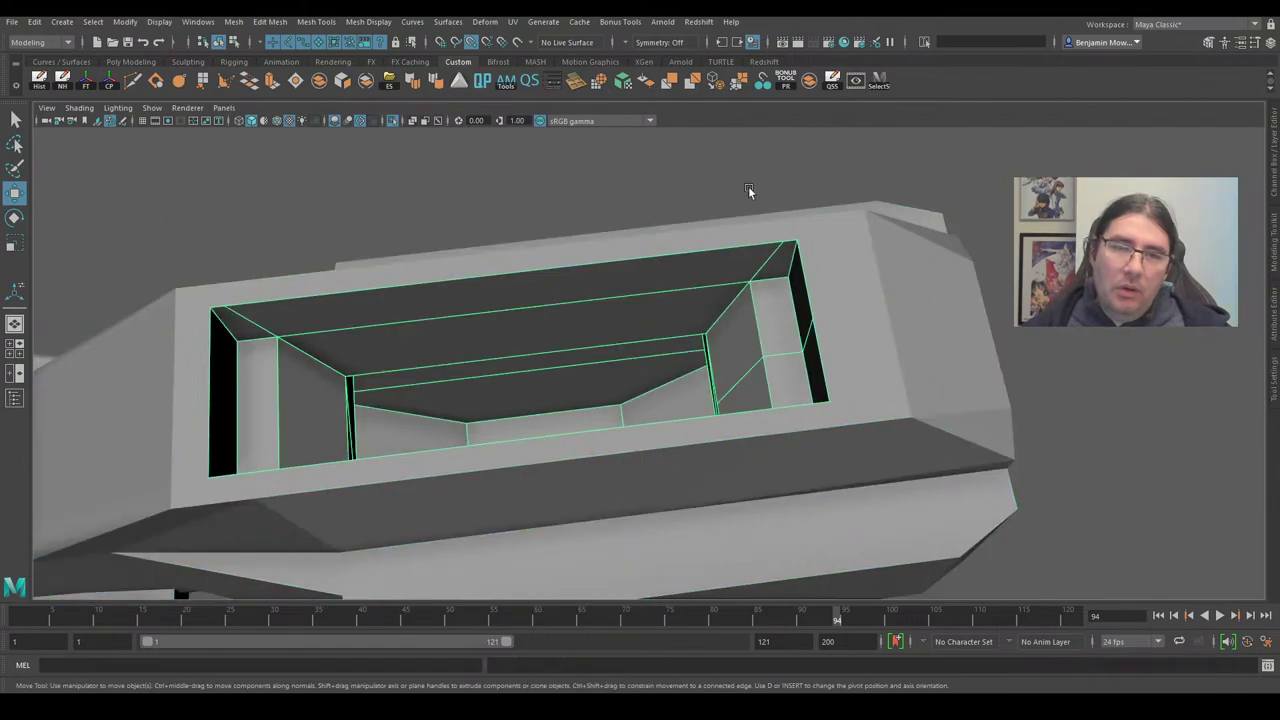
right_click_drag(749, 190, 688, 196)
left_click(782, 244)
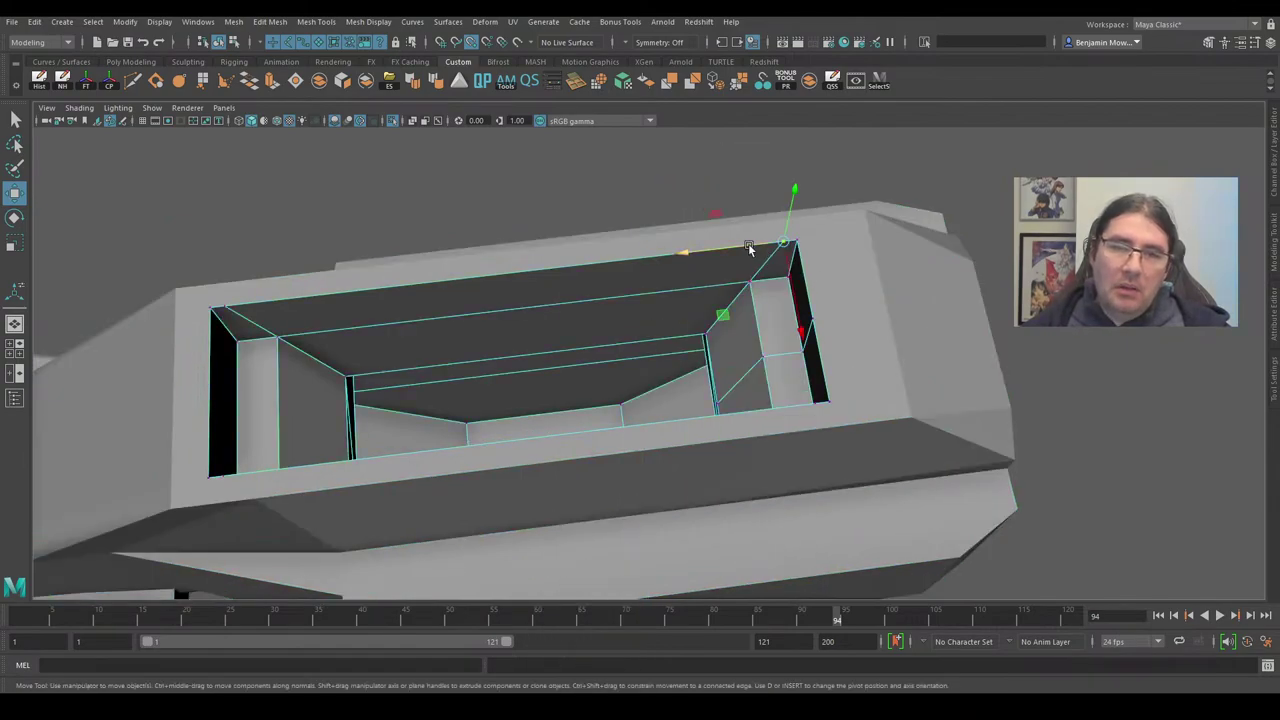
left_click_drag(749, 249, 755, 257)
left_click(813, 403)
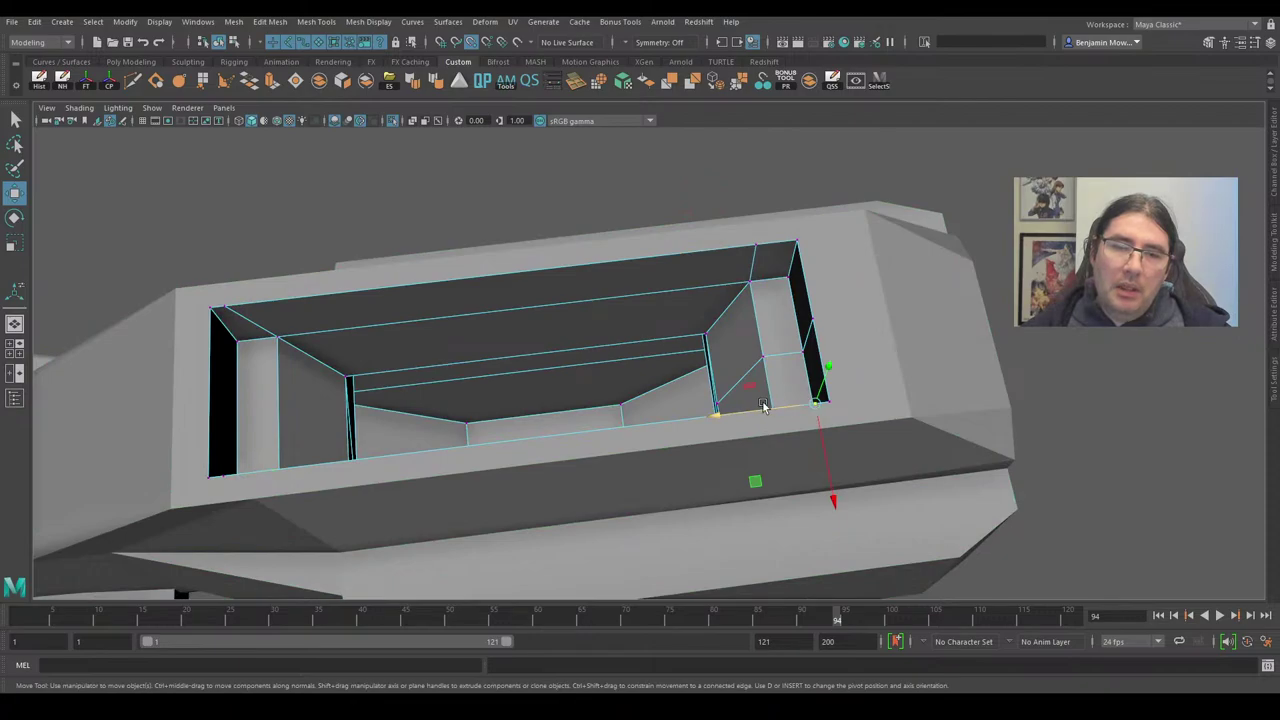
left_click_drag(763, 406, 786, 407, "ctrl+shift")
Move the two upper vertices near the front end of the inset recess part rearward to match the surrounding rim vertices.
left_click(223, 477)
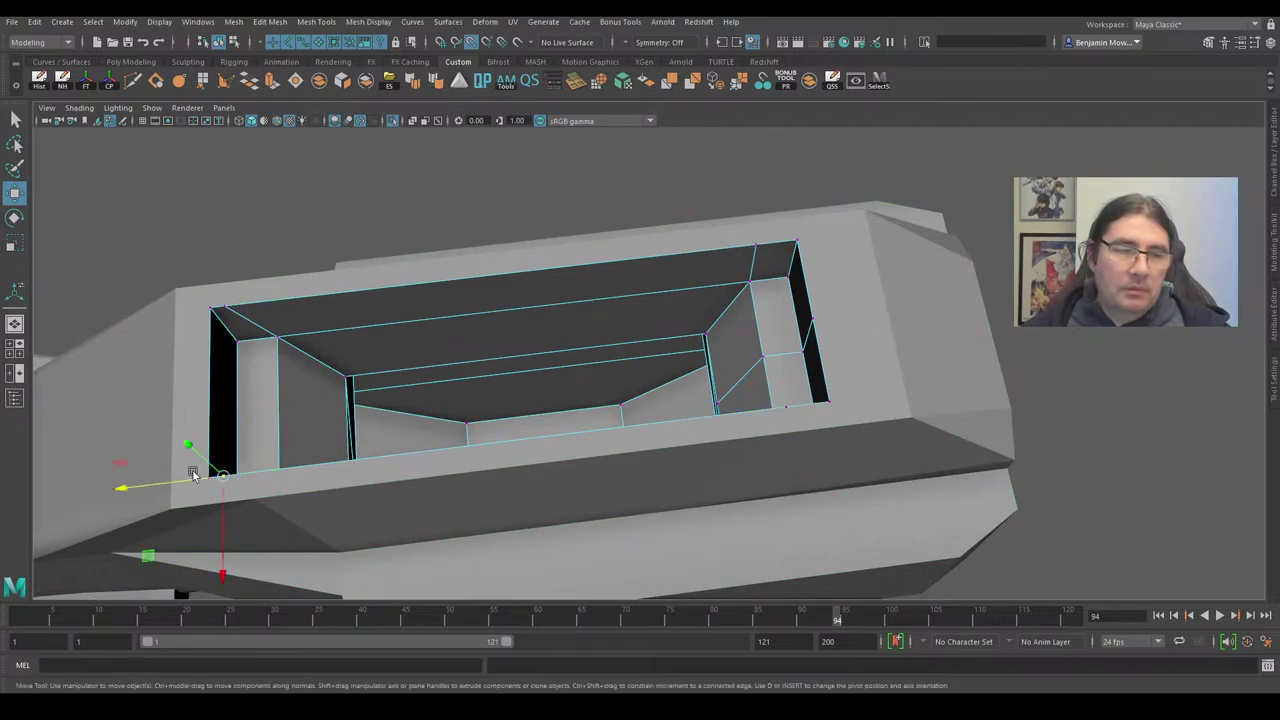
left_click_drag(188, 481, 268, 486, "ctrl+shift")
left_click(234, 299)
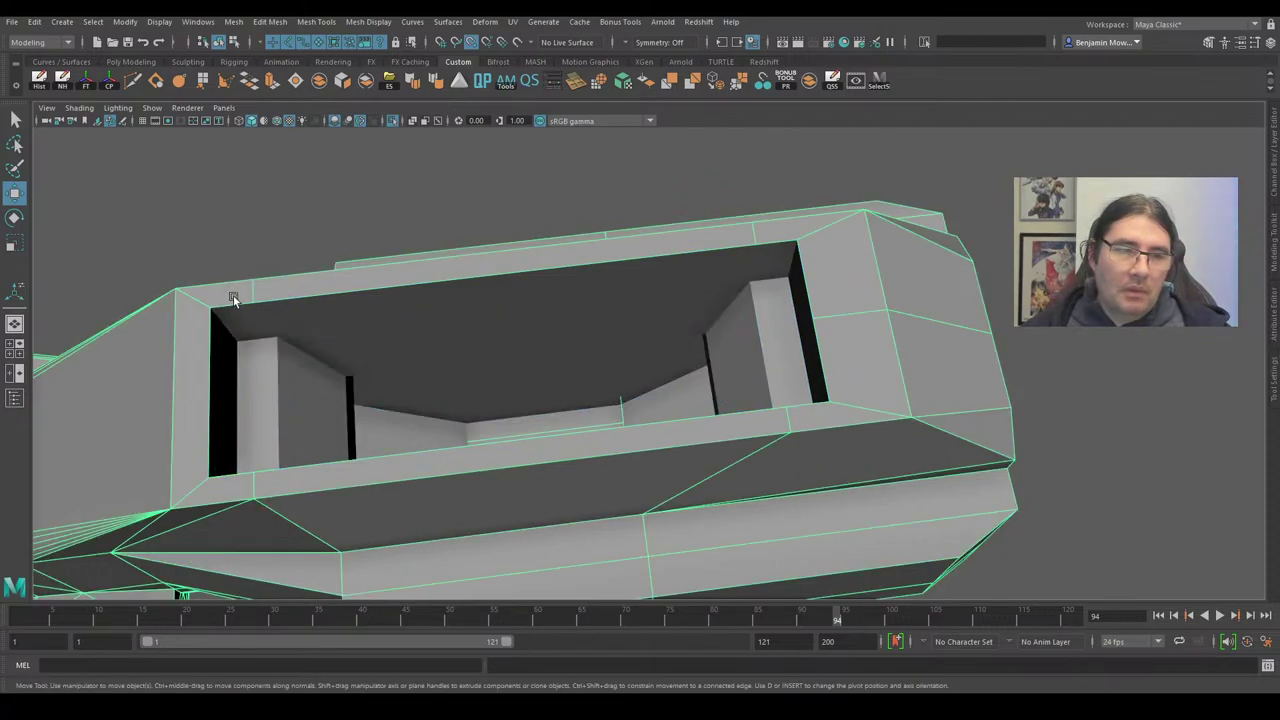
key("ctrl+z")
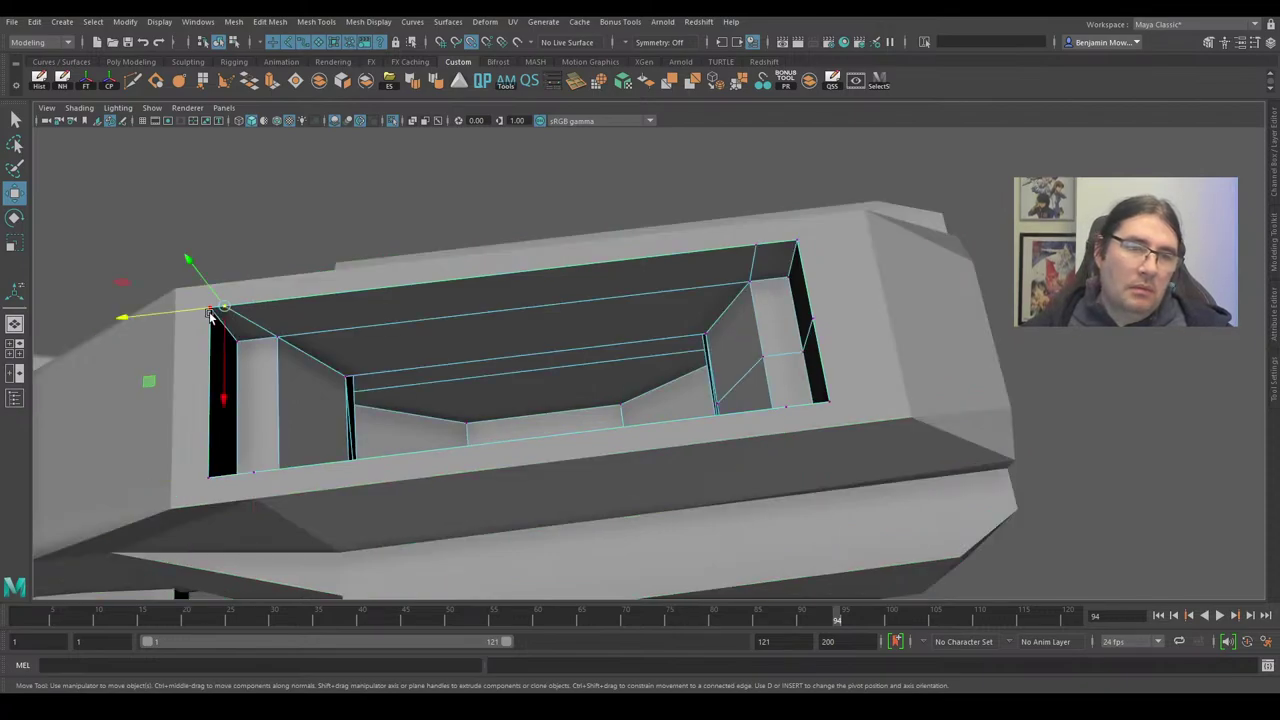
left_click_drag(203, 311, 247, 308)
scroll(467, 348, "down", 4)
left_click_drag(661, 348, 744, 303, "alt")
key("F8")
left_click_drag(728, 388, 718, 319, "alt")
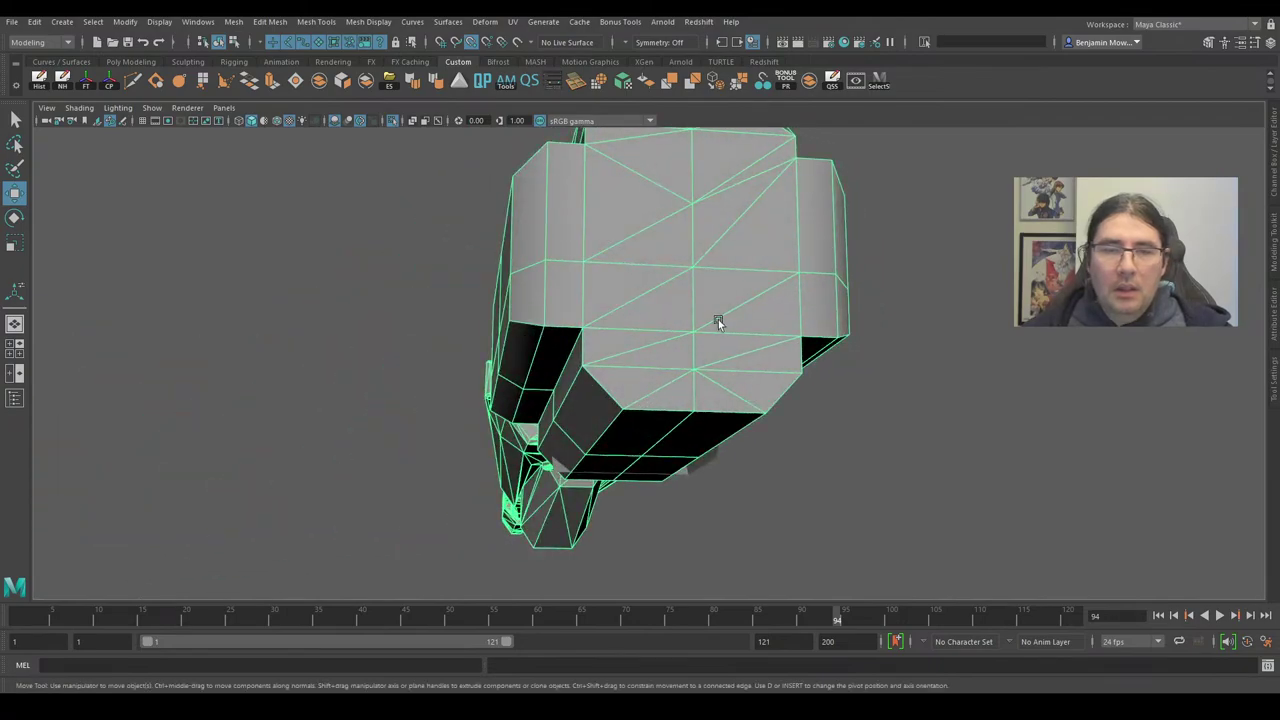
Delete the diagonal edges across the lower and middle panels of the block's flat rear face.
right_click_drag(718, 319, 719, 240)
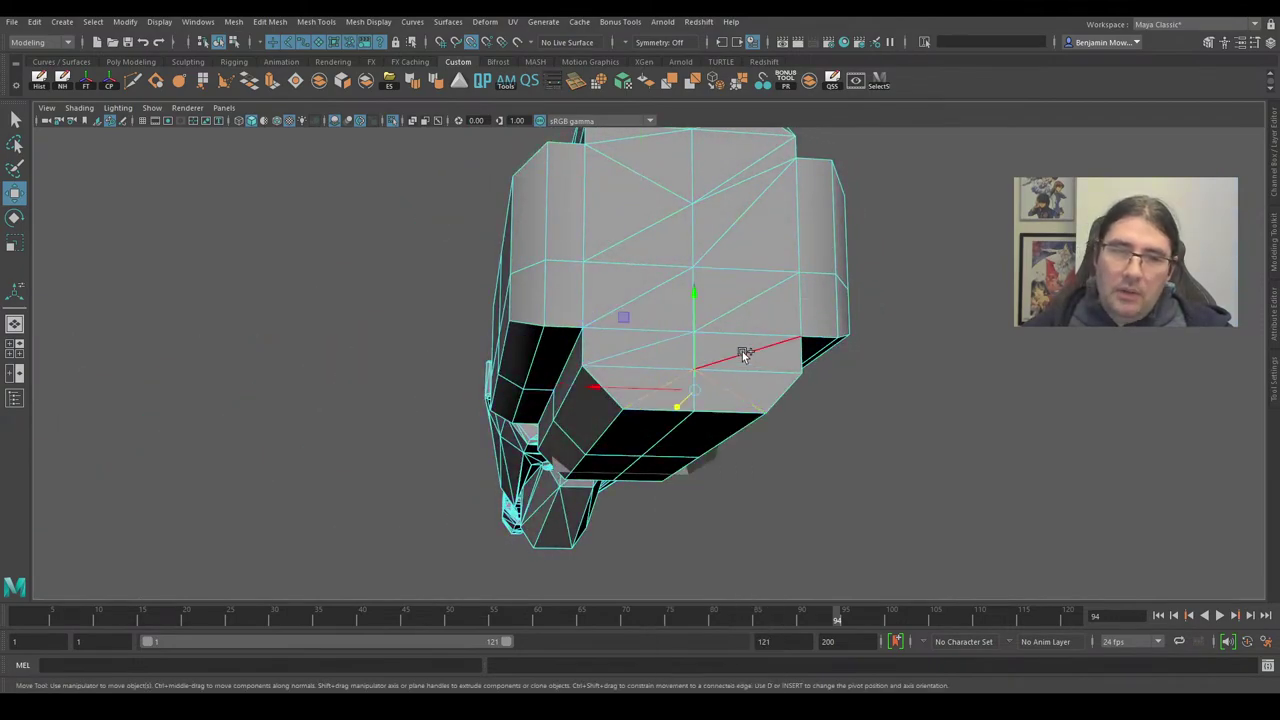
left_click(743, 354, "shift")
left_click(652, 347, "shift")
left_click(659, 285, "shift")
left_click(741, 299, "shift")
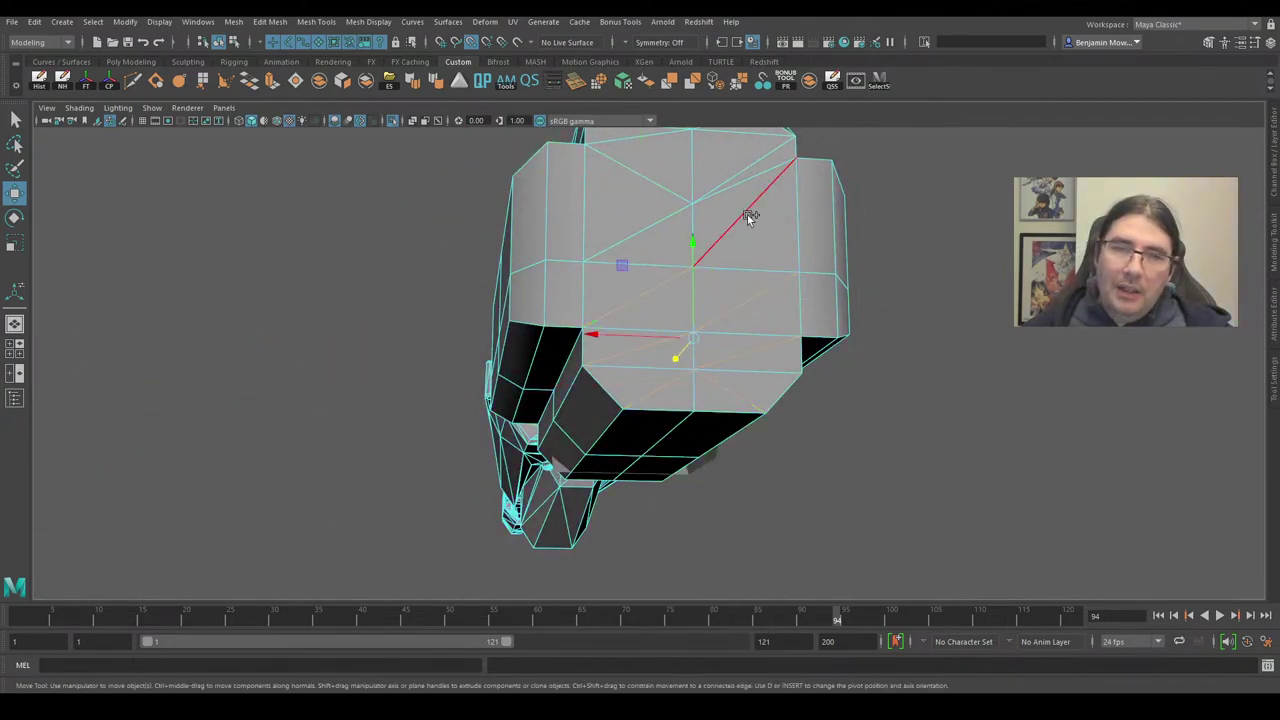
left_click_drag(747, 214, 774, 218, "alt")
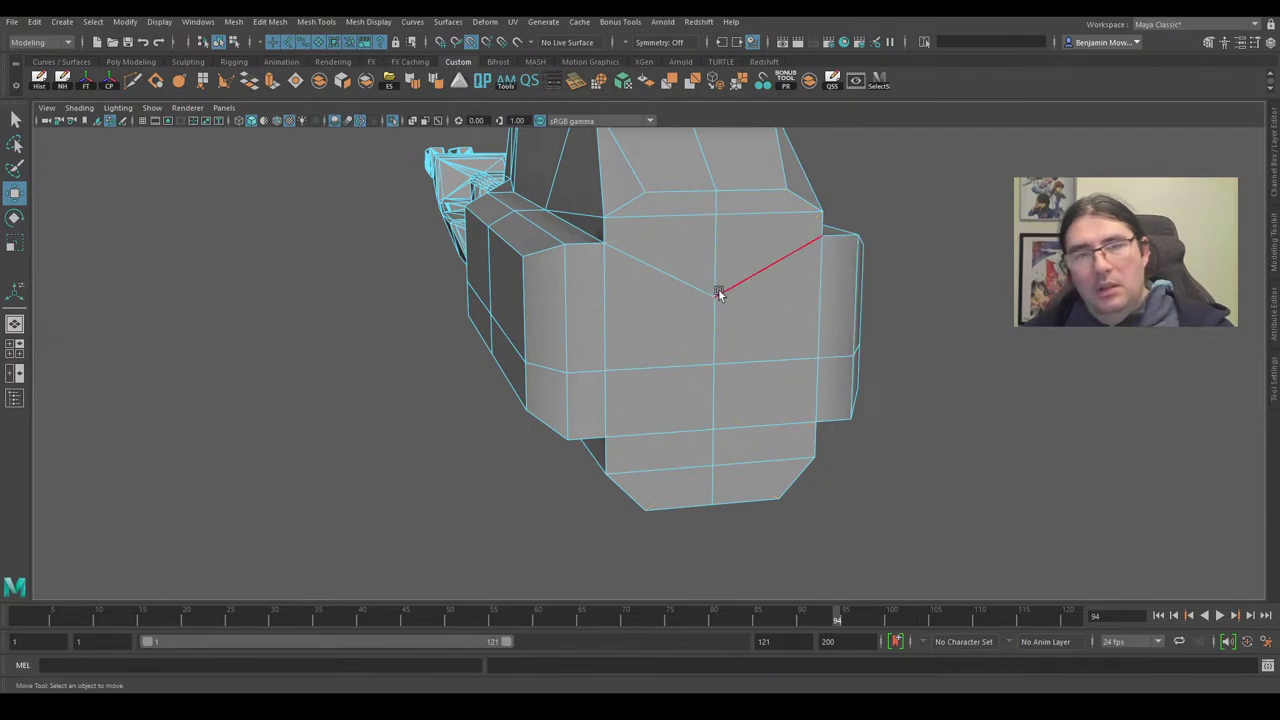
Raise the rear face's upper center vertex and snap it level with the side vertices of that row.
right_click_drag(718, 293, 655, 290)
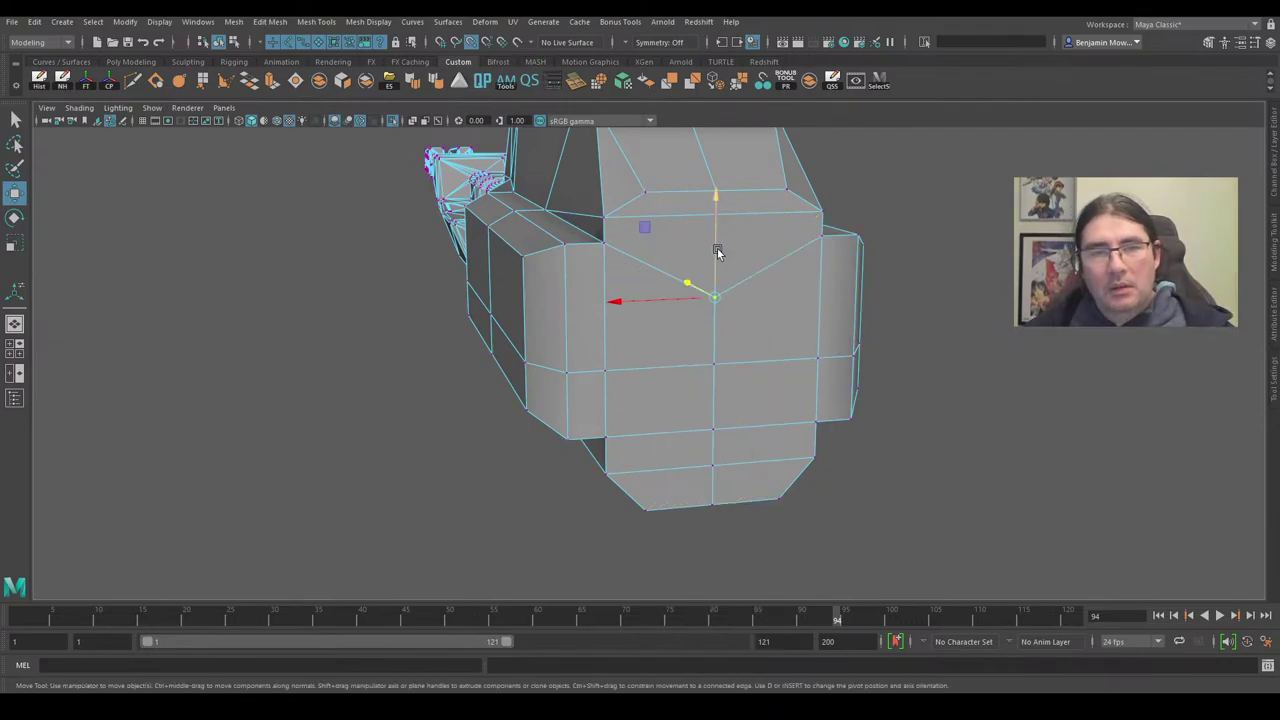
left_click_drag(717, 252, 601, 248)
left_click_drag(640, 255, 850, 245, "alt")
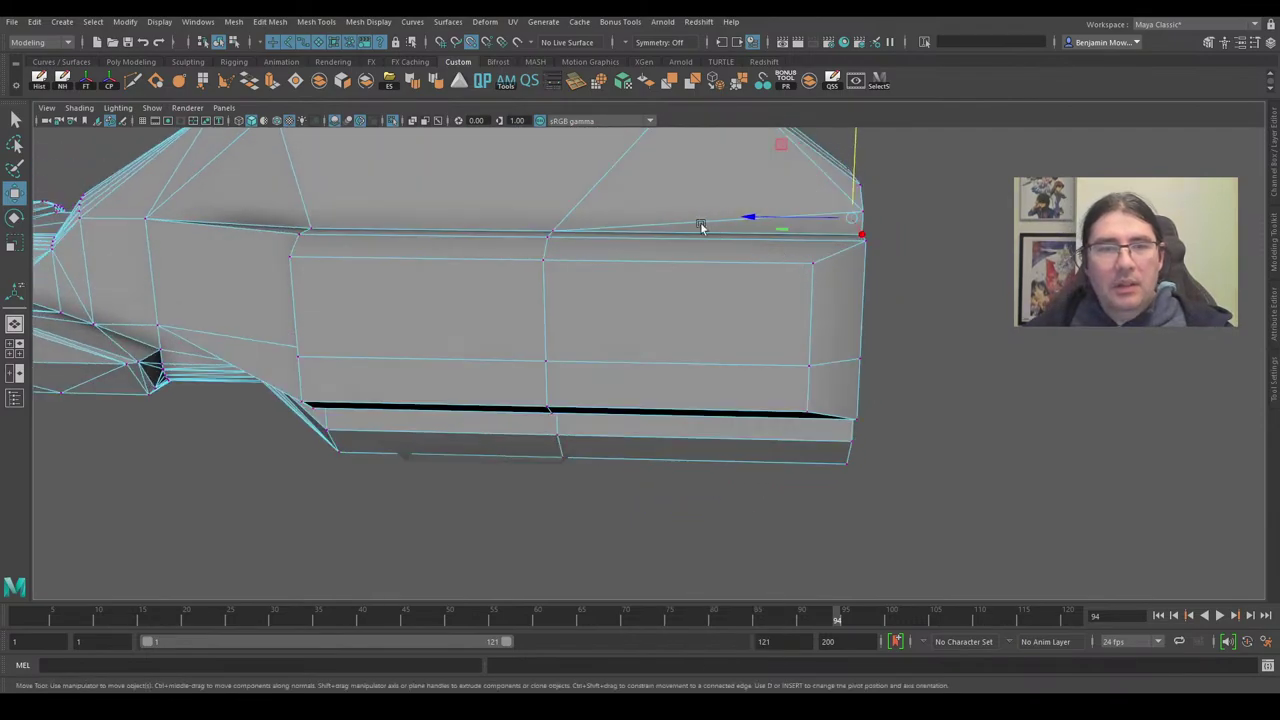
left_click_drag(701, 227, 912, 340, "alt")
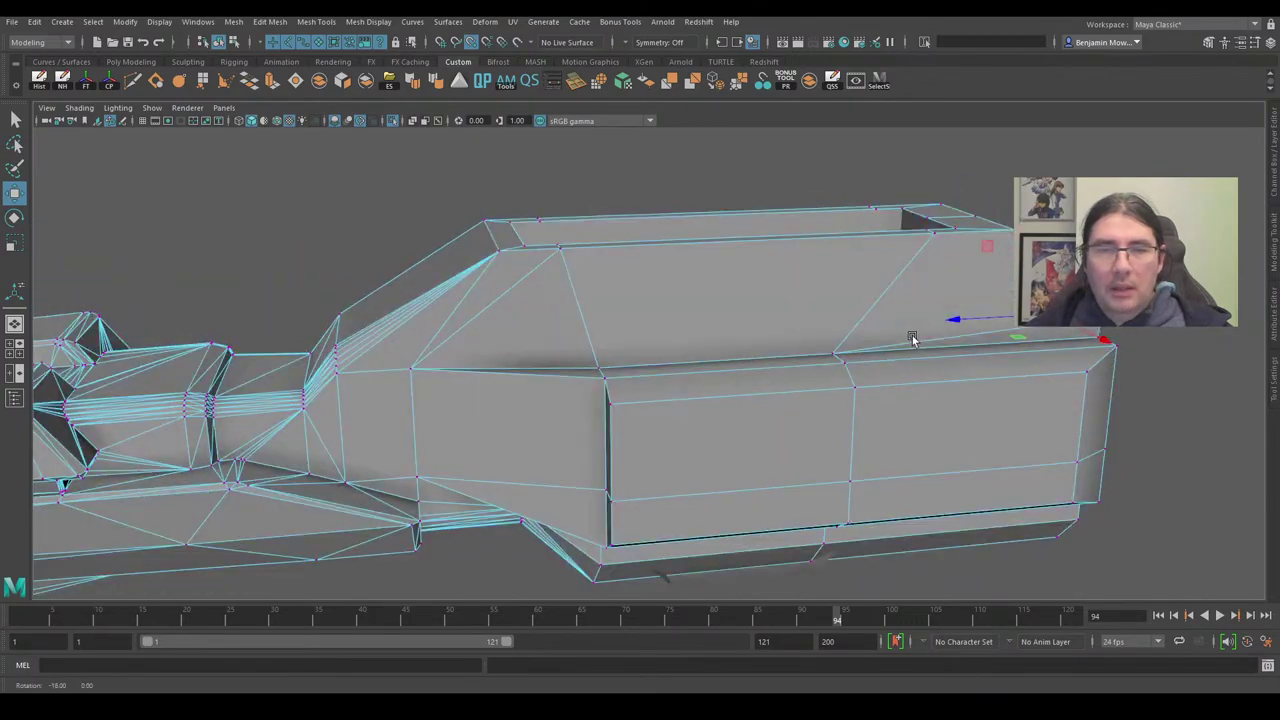
Delete the diagonal edges on the side of the neck ahead of the rear block and on the lower housing's side and underside.
middle_click_drag(550, 374, 697, 345, "alt")
left_click_drag(697, 345, 826, 380, "alt")
middle_click_drag(826, 380, 783, 260, "alt")
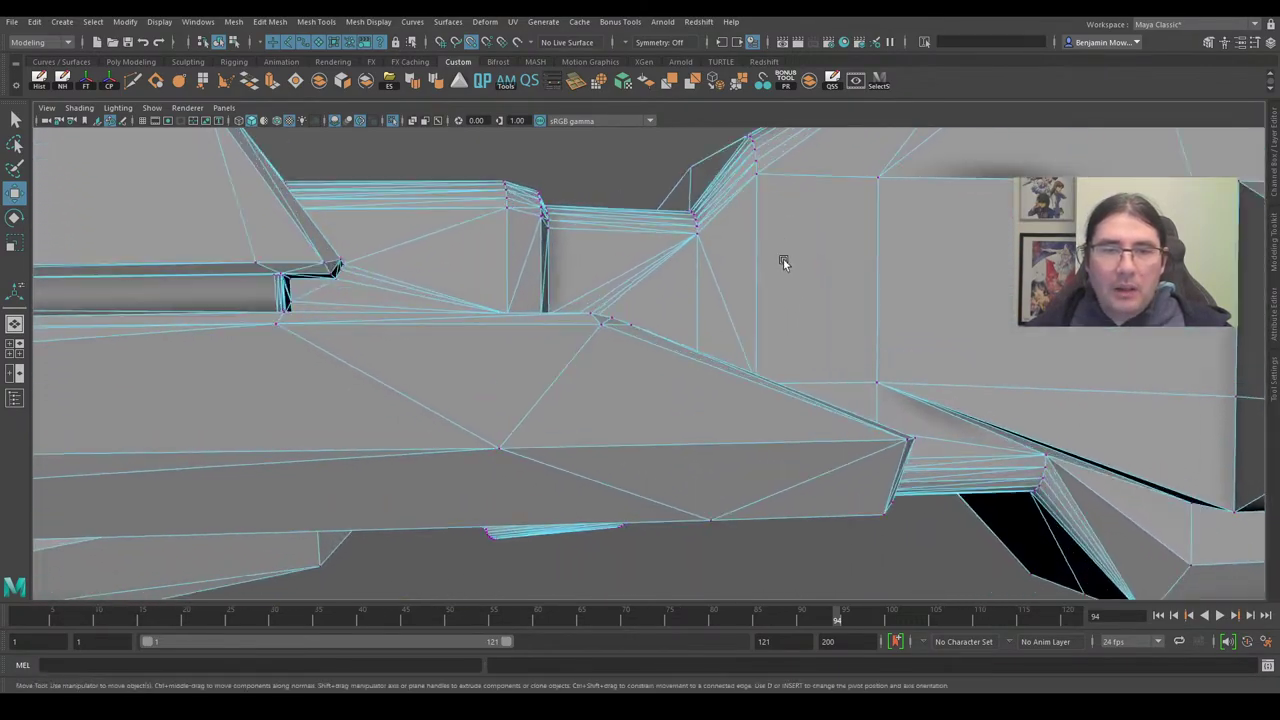
left_click_drag(783, 258, 702, 319, "alt")
right_click_drag(702, 319, 705, 266)
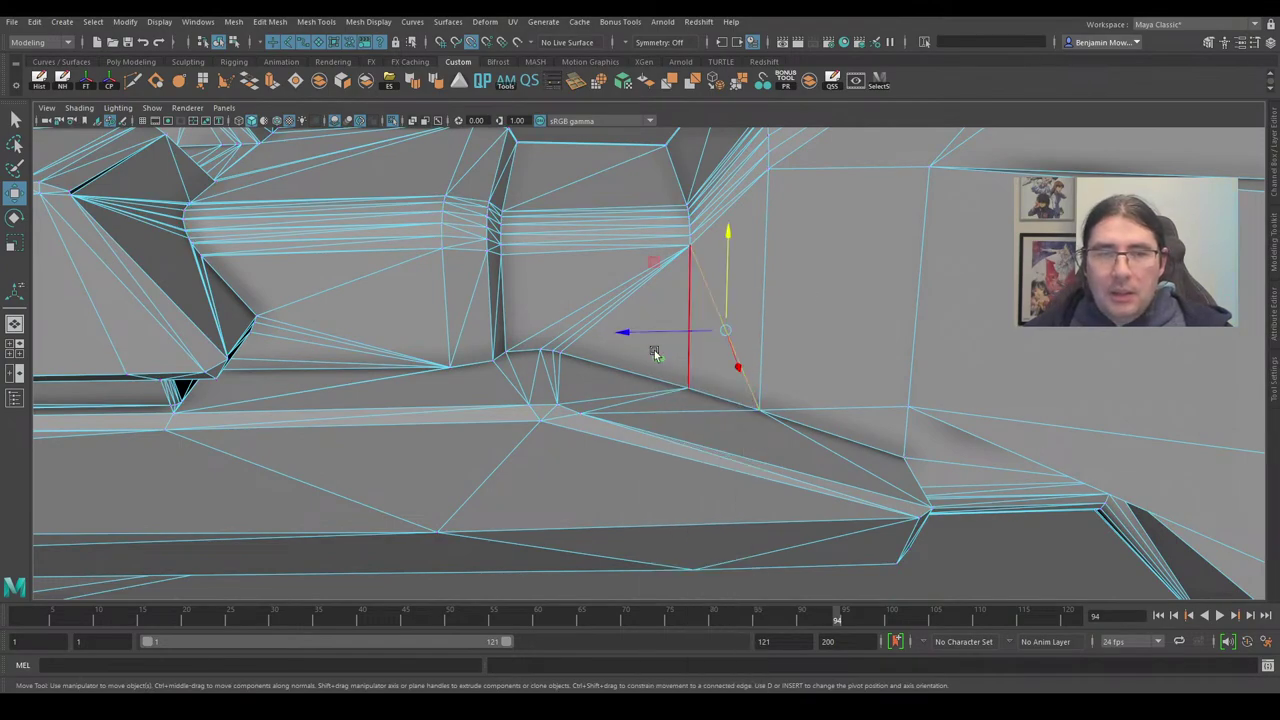
left_click_drag(533, 405, 809, 337, "alt")
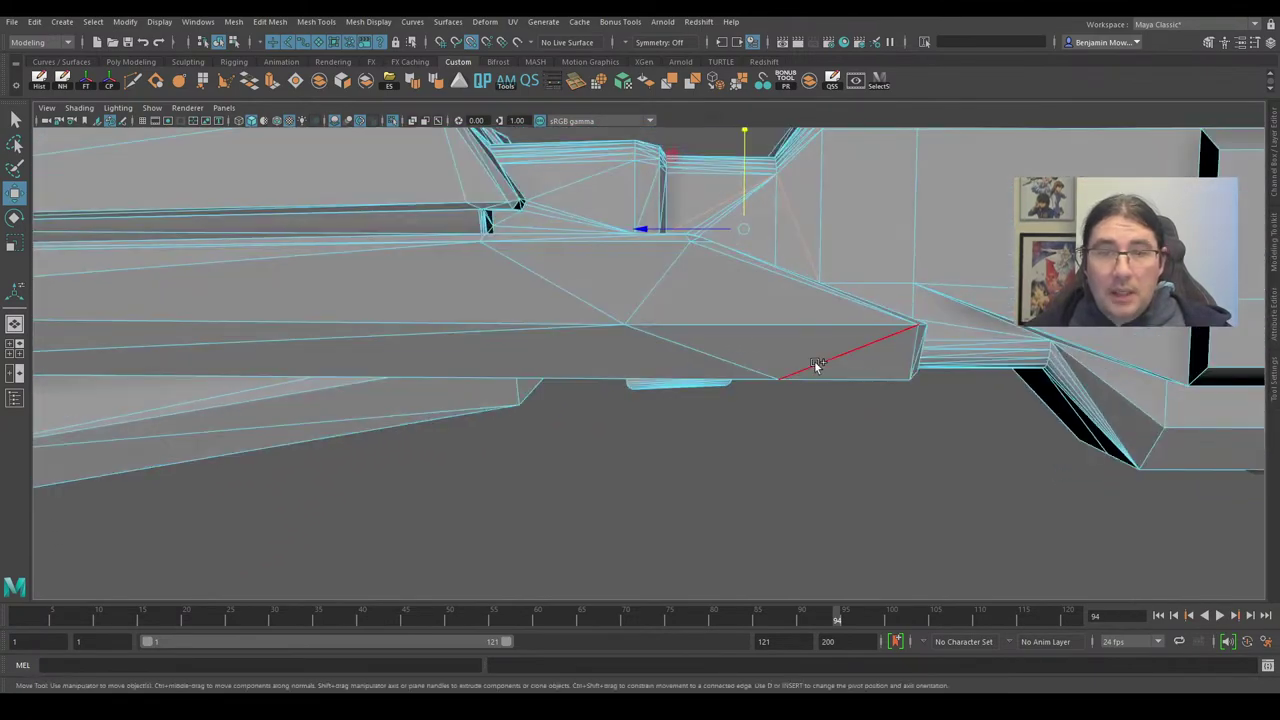
left_click(814, 360, "shift")
left_click(667, 286, "shift")
left_click_drag(853, 388, 825, 311, "alt")
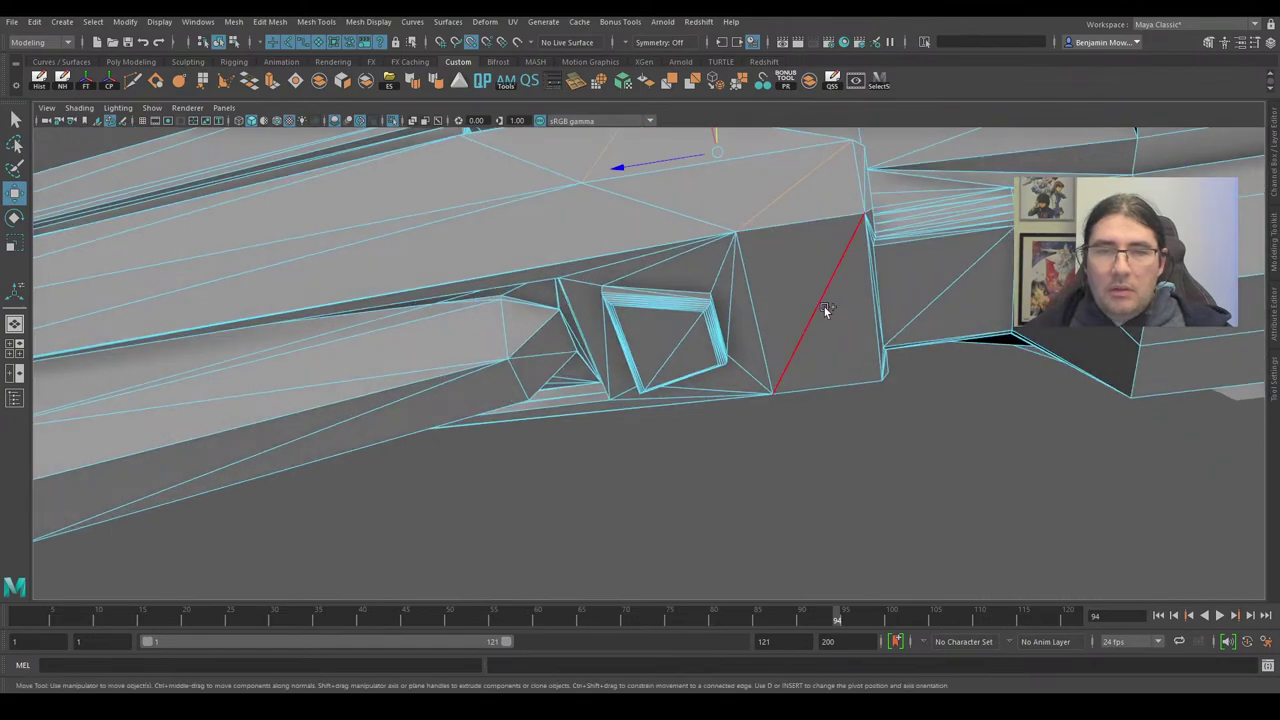
key("Delete")
Delete the diagonal edges across the neck's side panel and the angled panel joining it to the rear housing.
scroll(880, 340, "down", 3)
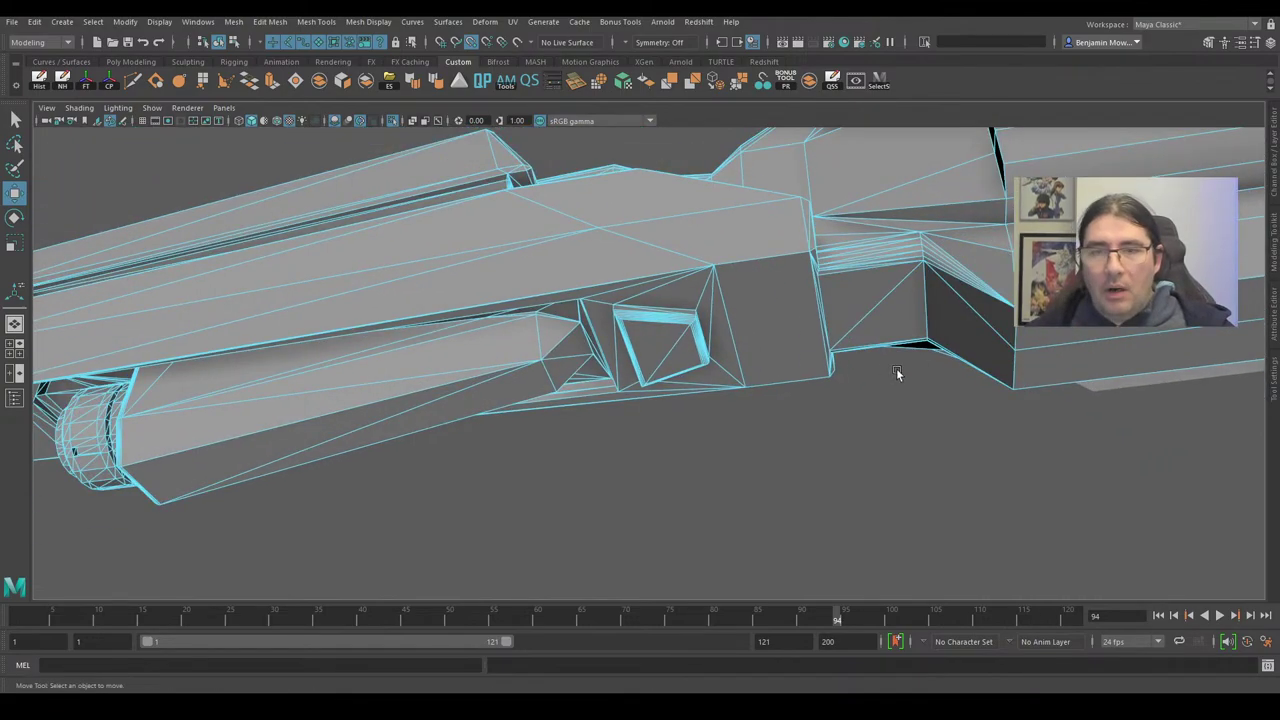
middle_click_drag(897, 371, 655, 388, "alt")
scroll(655, 388, "up", 4)
left_click_drag(655, 388, 596, 361, "alt")
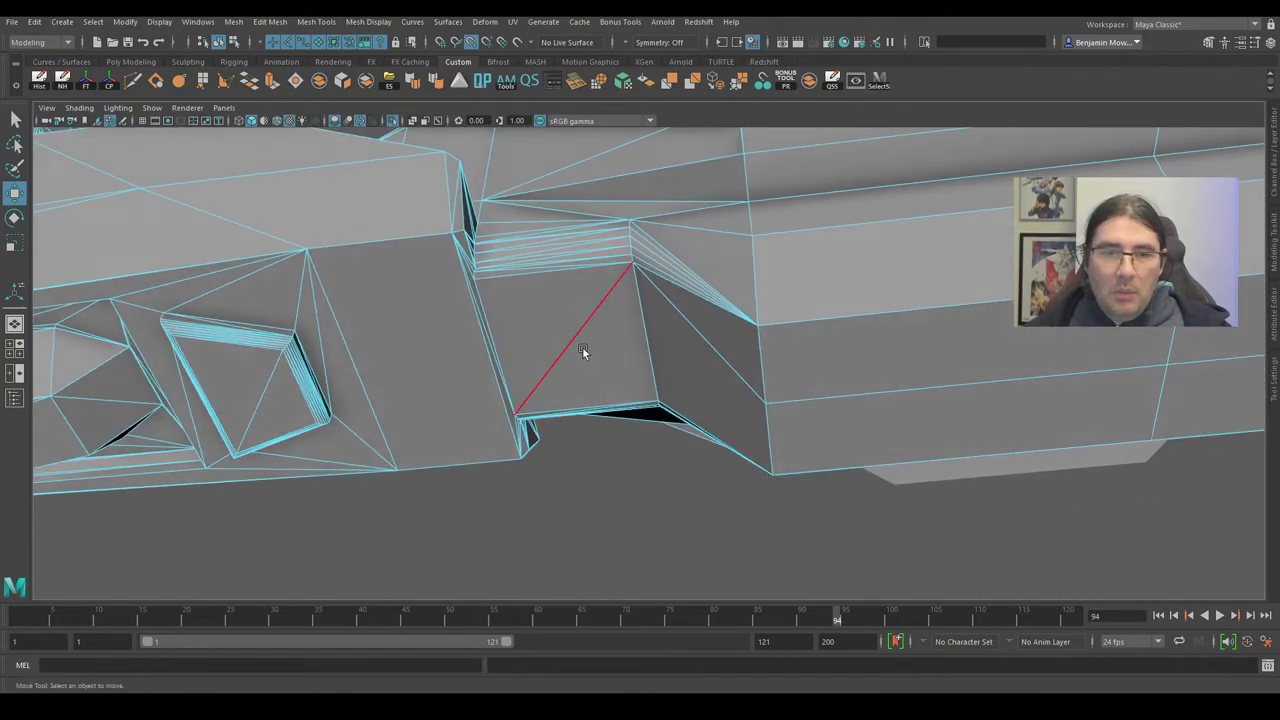
left_click(583, 351)
left_click_drag(707, 372, 637, 349, "alt")
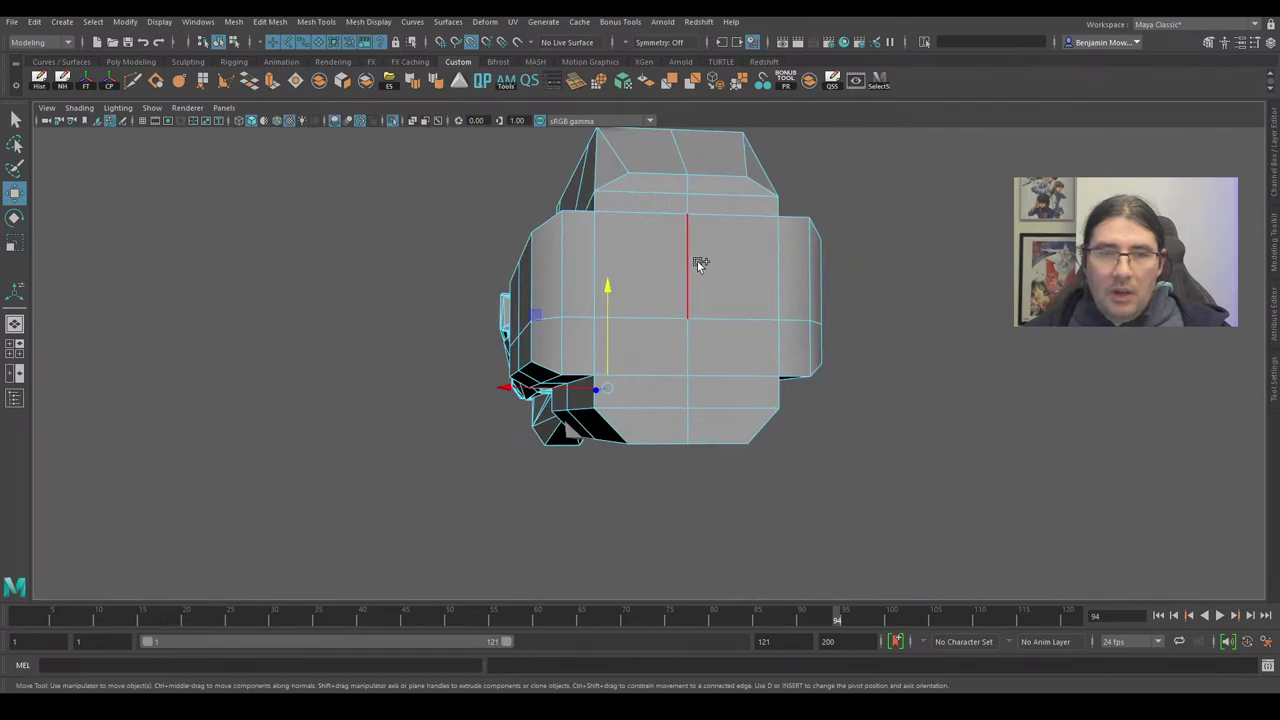
left_click_drag(697, 261, 732, 305, "alt")
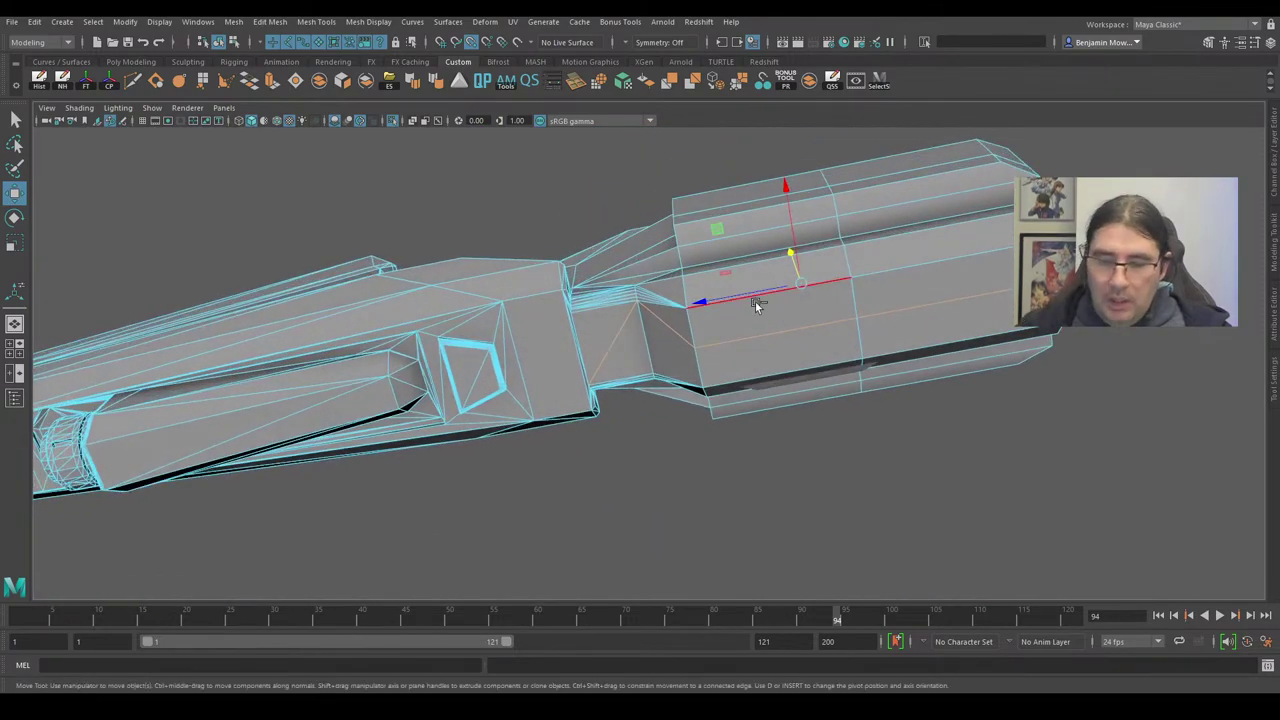
Select the two triangular faces of the trapezoid inset's flat center and quadrangulate them into one face.
left_click_drag(645, 274, 552, 353, "alt")
scroll(565, 368, "down", 1)
middle_click_drag(577, 383, 638, 375, "alt")
scroll(734, 384, "up", 4)
scroll(690, 390, "up", 6)
left_click_drag(658, 389, 675, 232, "alt")
middle_click_drag(675, 232, 650, 393, "alt")
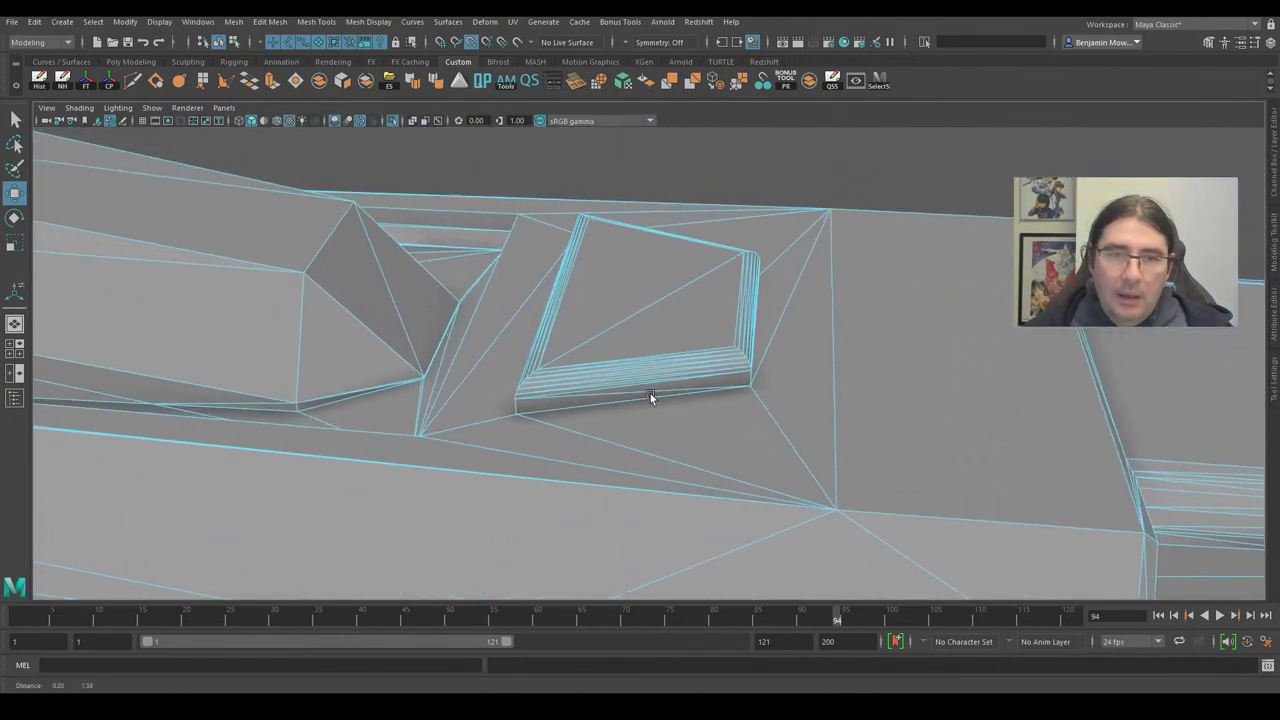
left_click_drag(650, 397, 595, 329, "alt")
right_click_drag(595, 329, 591, 360)
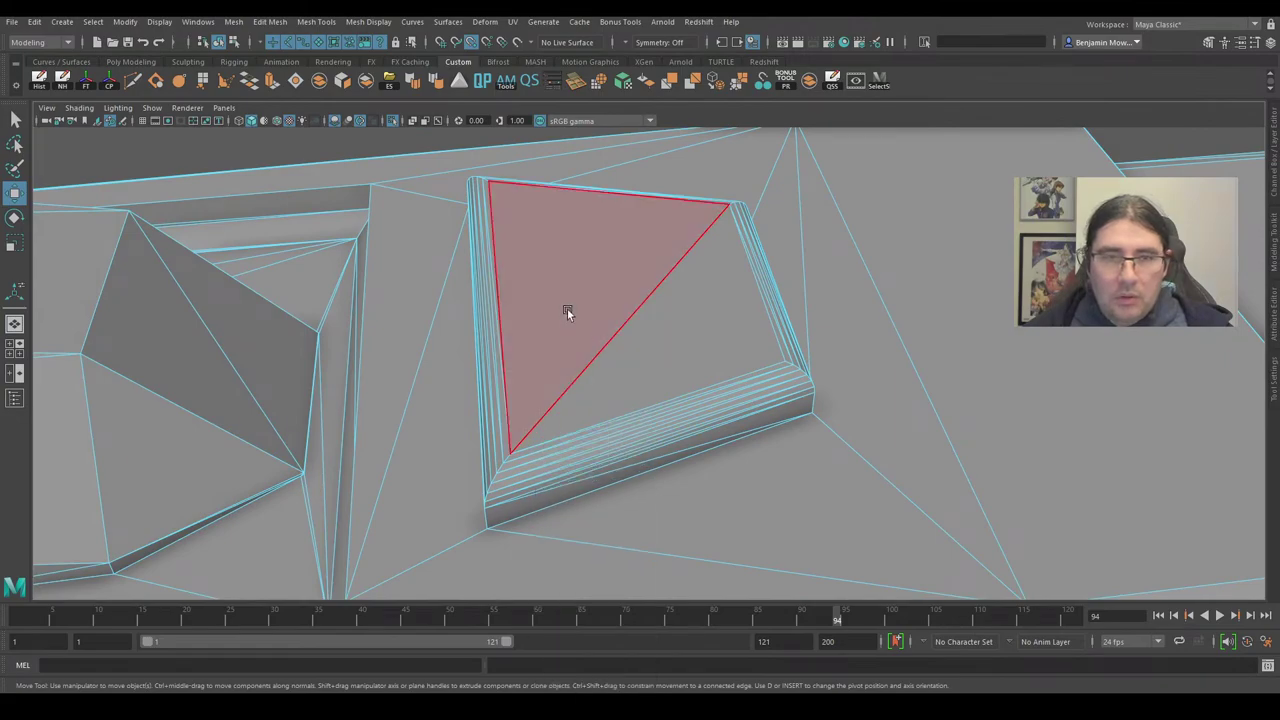
left_click(566, 310)
left_click(674, 310, "shift")
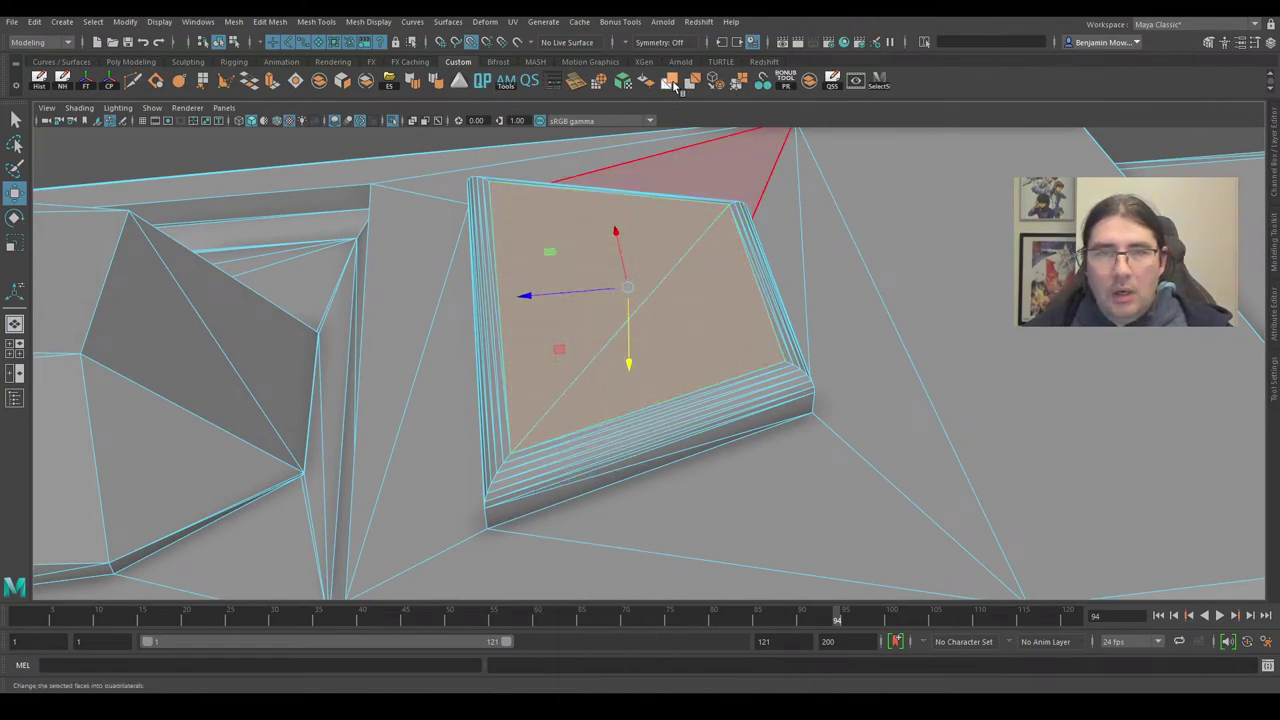
left_click(673, 83)
left_click(556, 345)
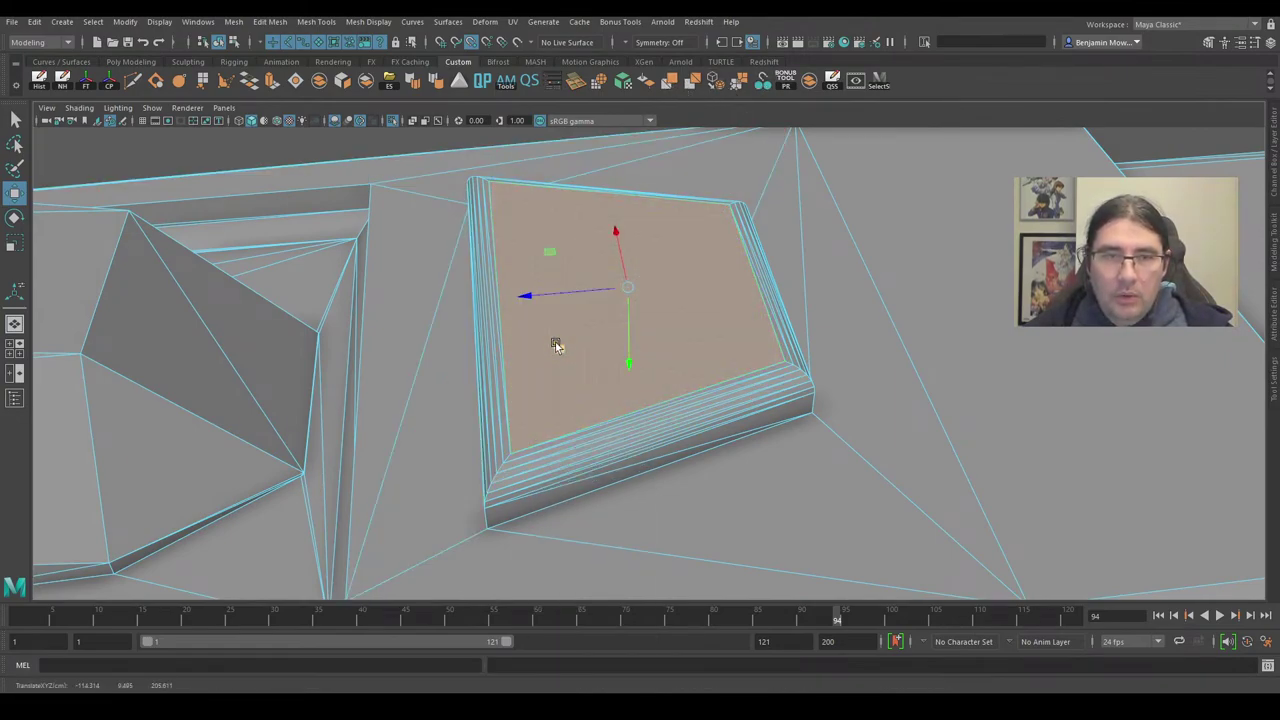
Grow the face selection outward over the trapezoid inset's beveled rim and quadrangulate the faces ring by ring.
key("shift+period")
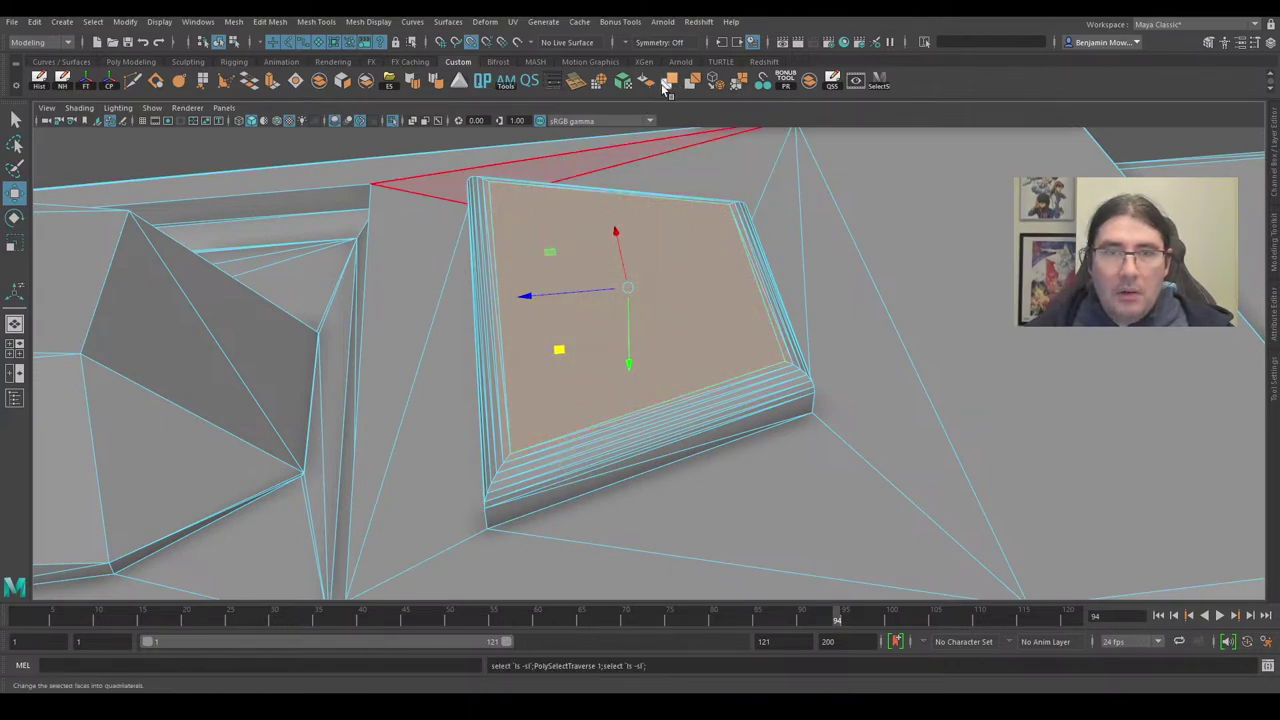
left_click(670, 84)
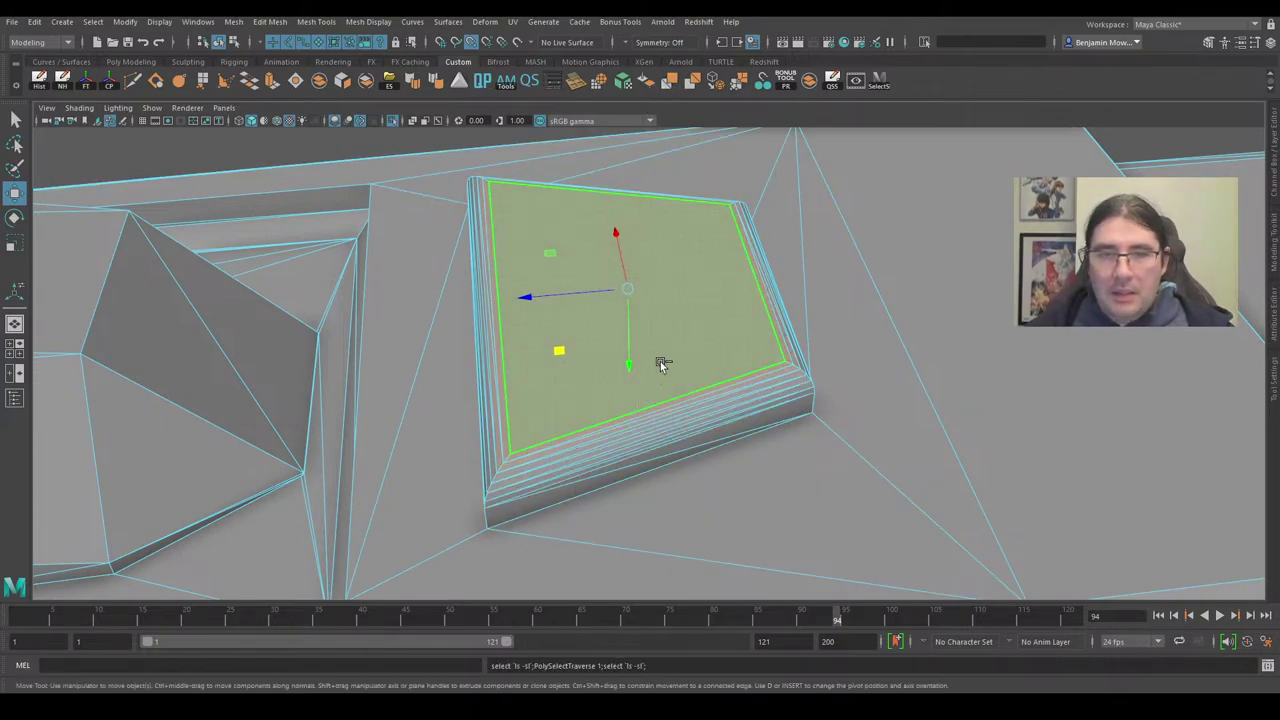
key("shift+period")
left_click(672, 84)
key("shift+period")
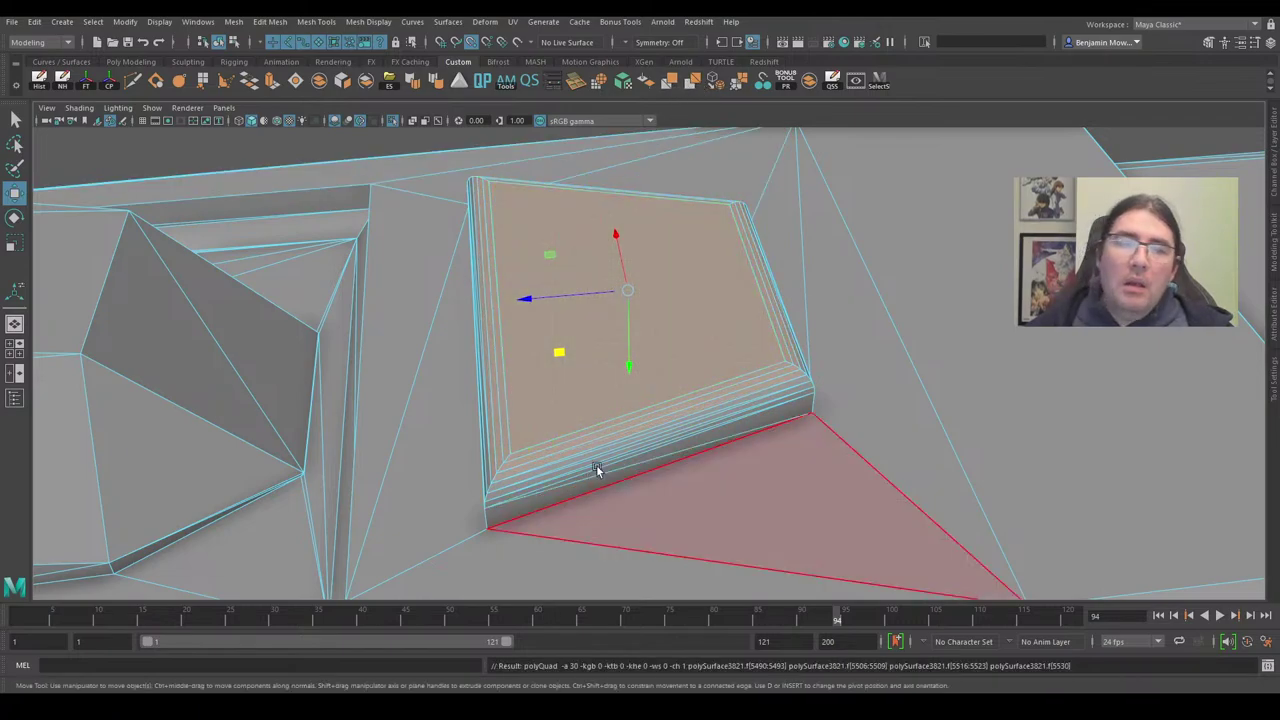
key("shift+comma")
key("shift+period")
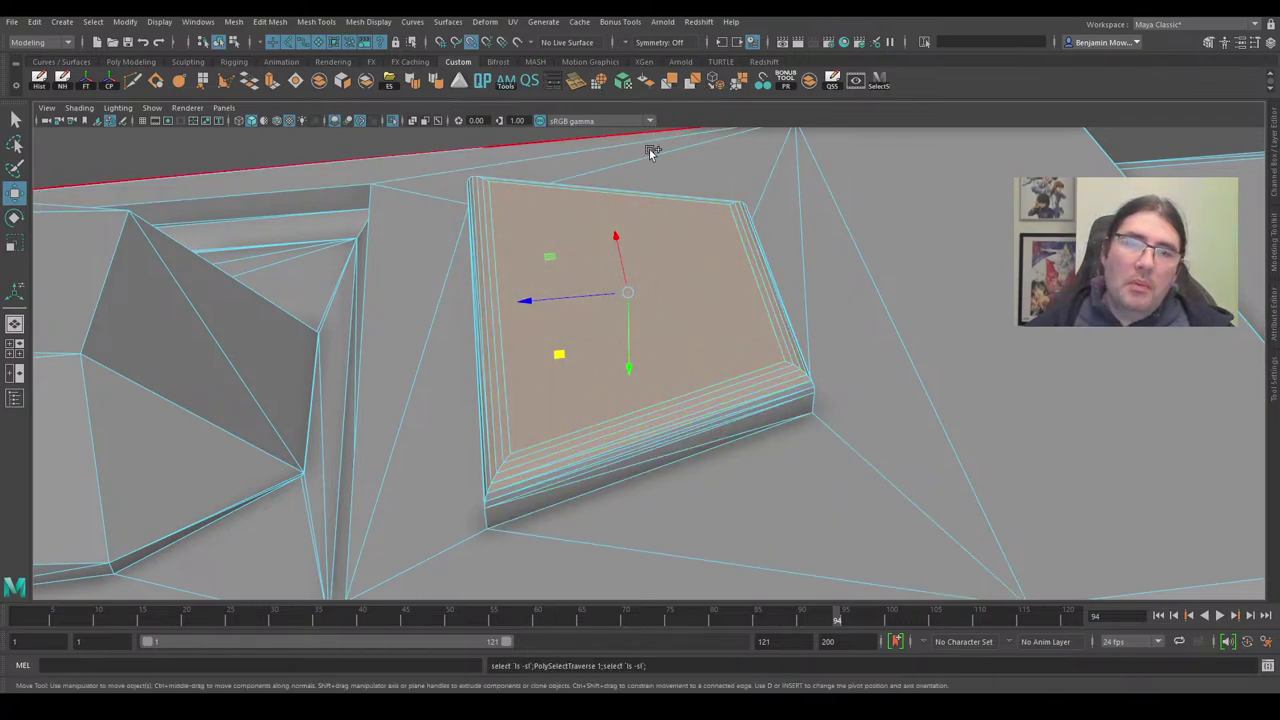
key("shift+period")
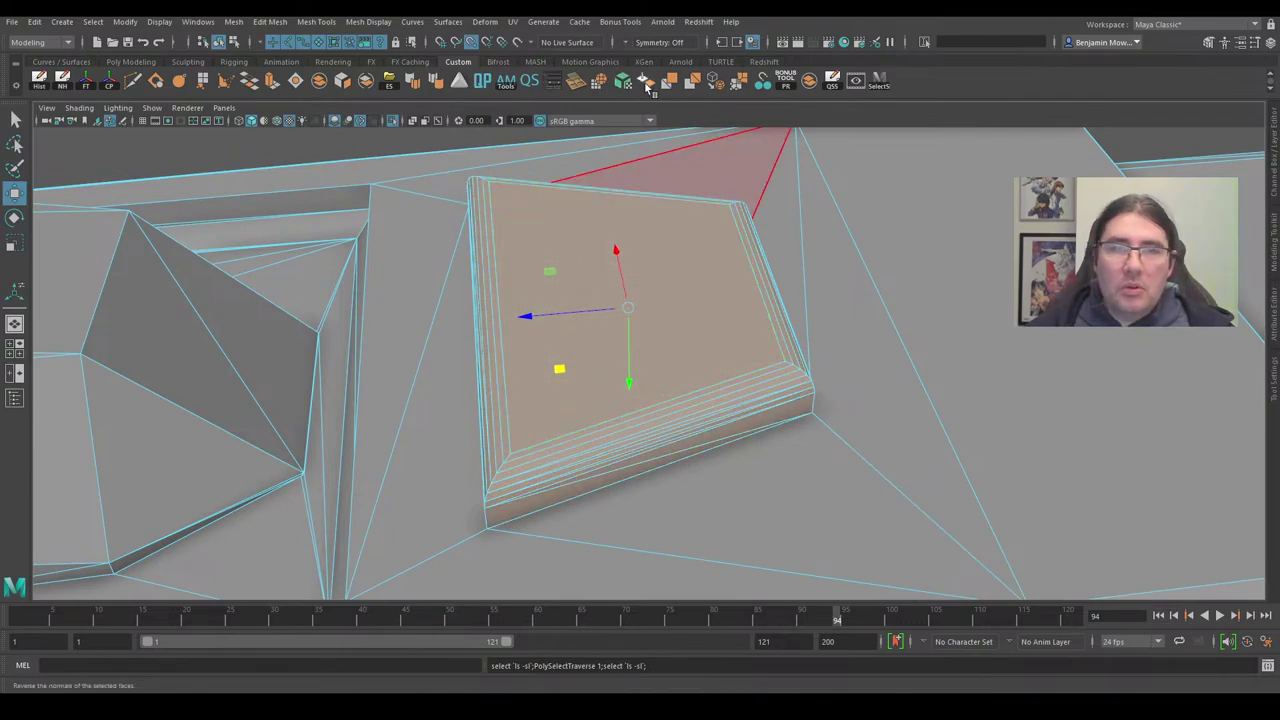
left_click(673, 86)
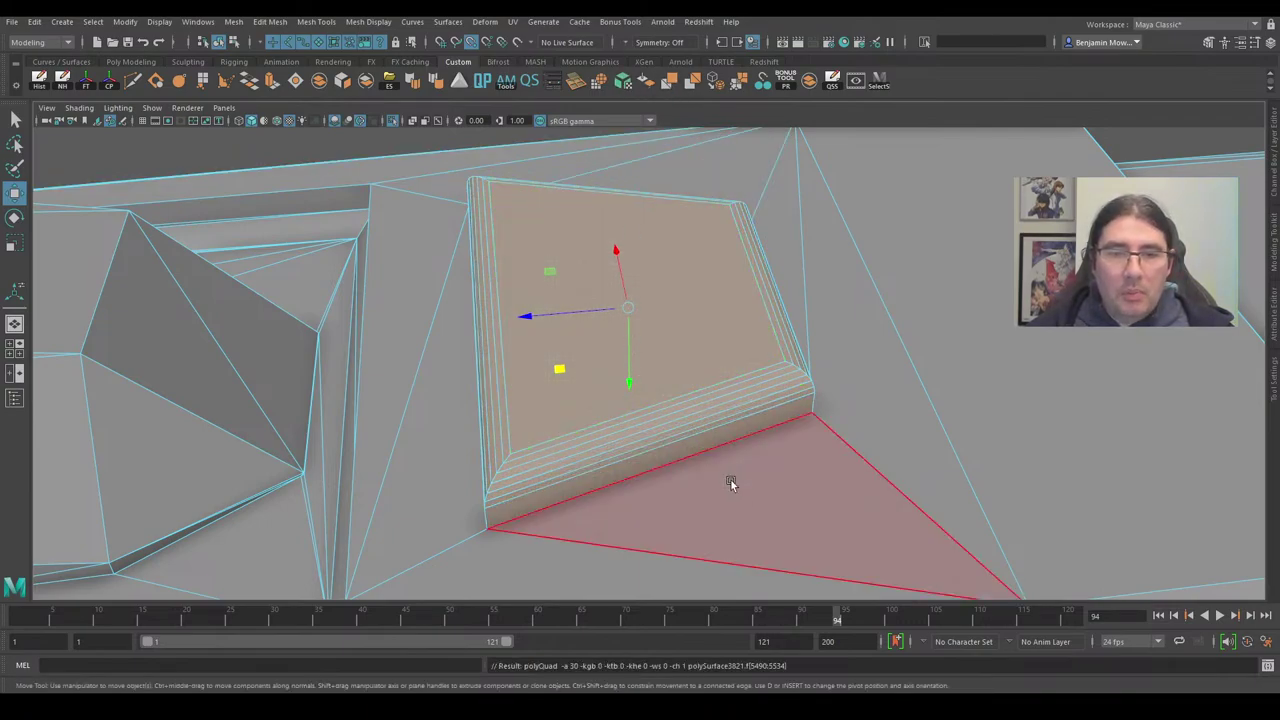
Grow the selection to the flat faces surrounding the trapezoid inset and quadrangulate them.
left_click_drag(644, 502, 544, 516, "alt")
scroll(544, 516, "down", 3)
key("shift+period")
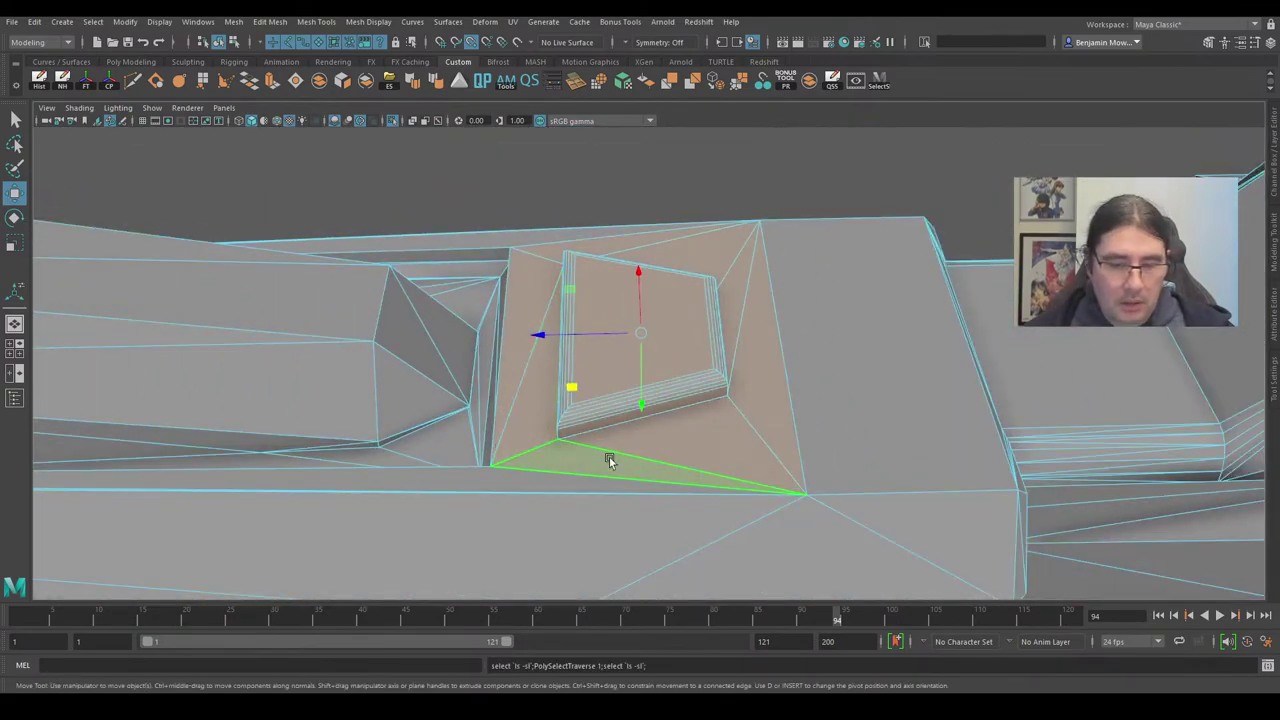
left_click_drag(711, 380, 646, 366, "alt")
Select the long faces of the tapered barrel housing, grow the selection across its sides and quadrangulate them.
left_click(533, 366)
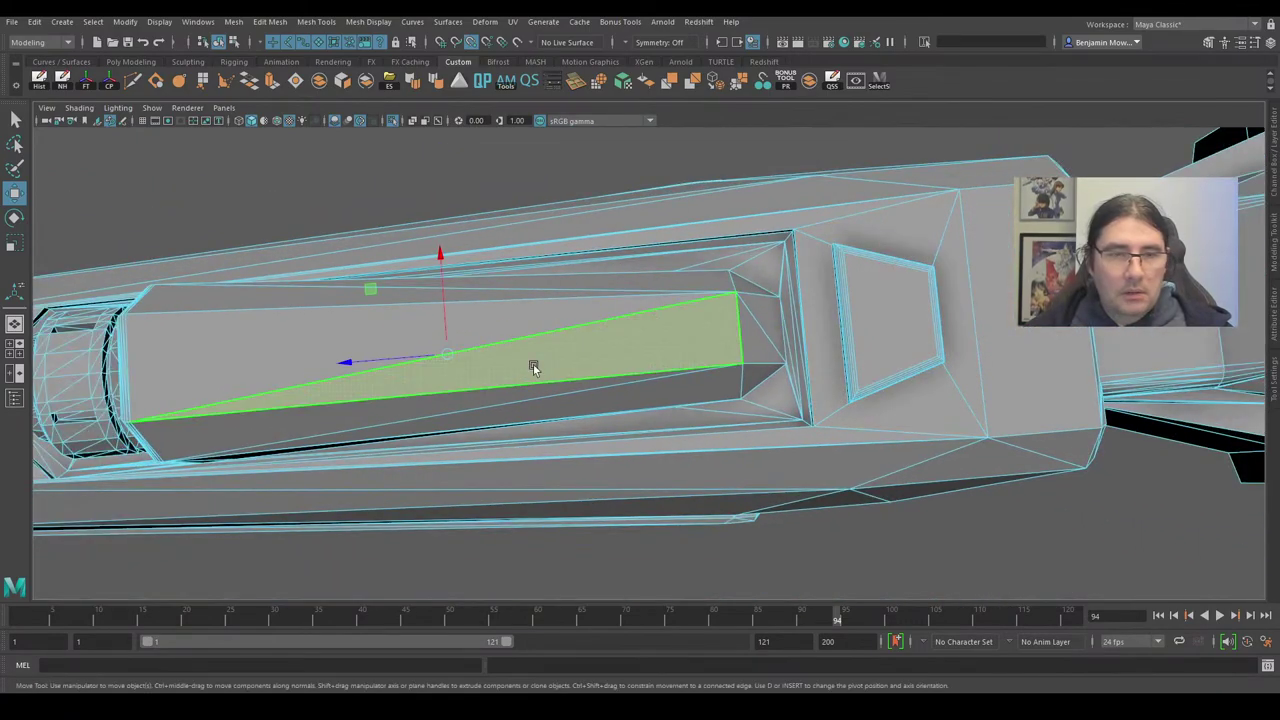
key("shift+period")
left_click_drag(557, 400, 808, 322, "alt")
scroll(815, 314, "up", 3)
left_click_drag(399, 419, 494, 398, "alt")
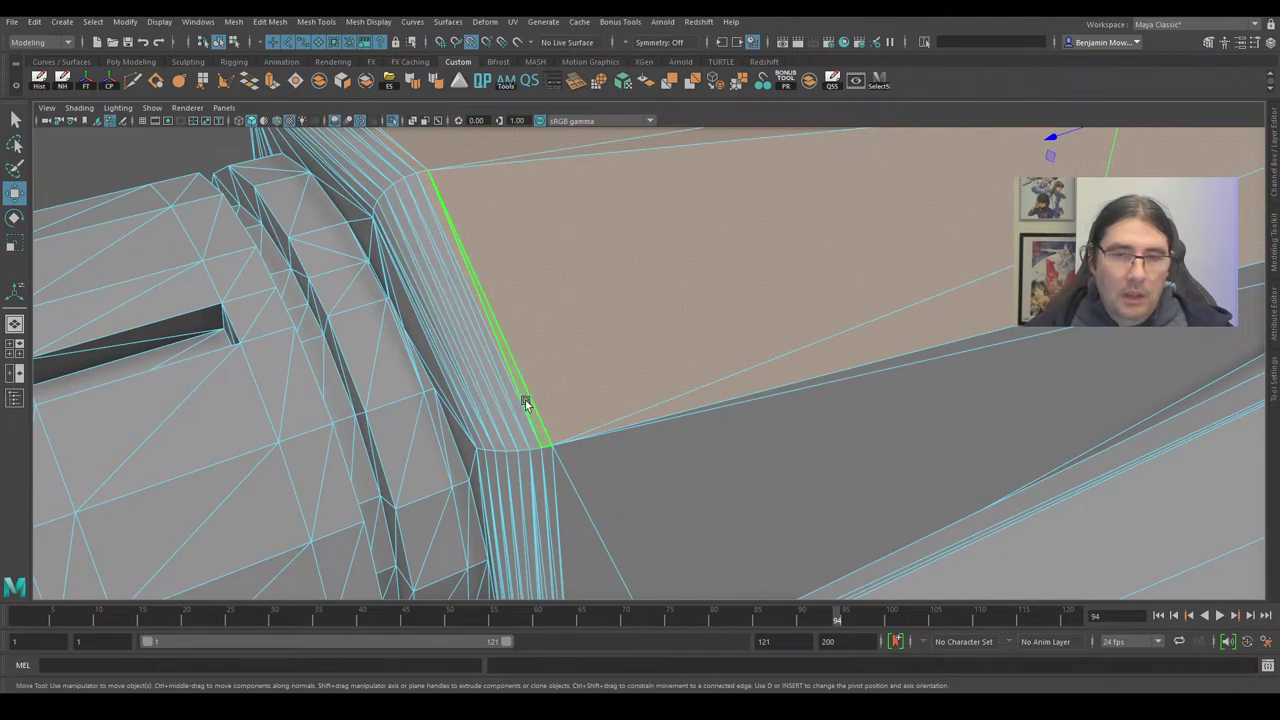
left_click_drag(632, 478, 768, 502, "alt")
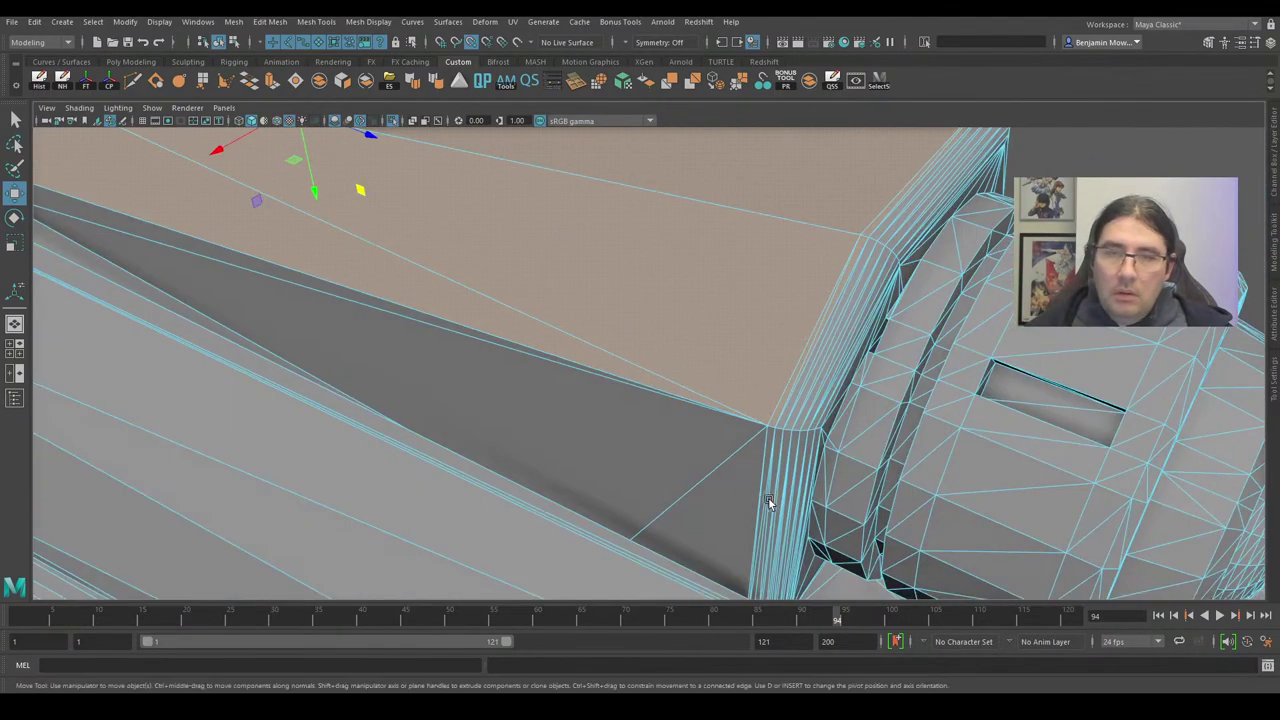
key("ctrl+z")
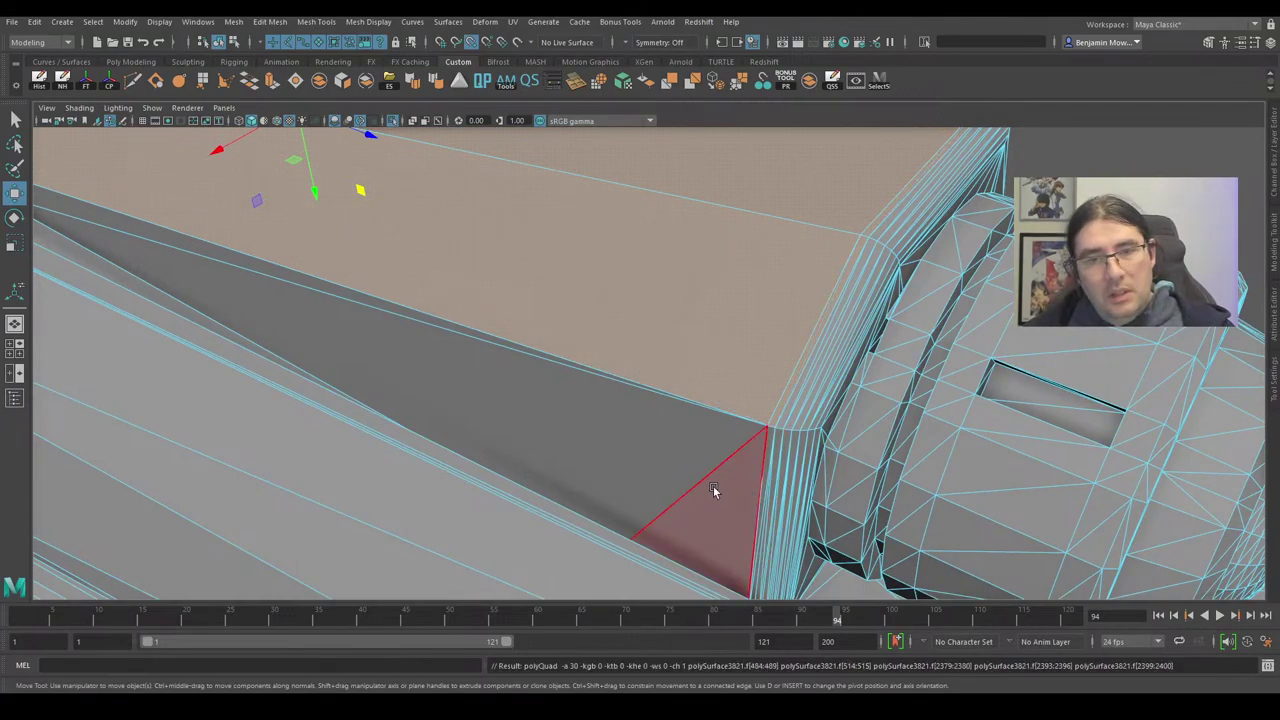
Examine the barrel housing's sides and the triangulated rings, recess and dome of the round muzzle from several angles.
scroll(727, 451, "down", 5)
left_click_drag(728, 455, 669, 461, "alt")
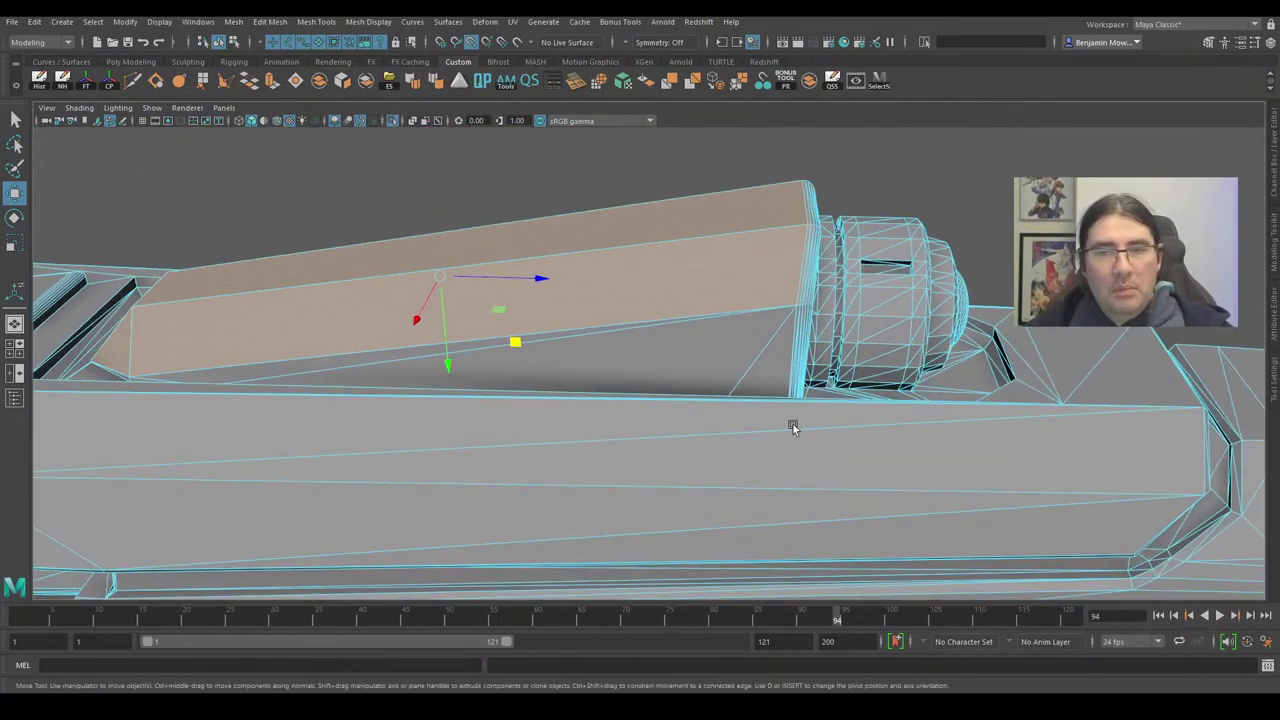
left_click_drag(792, 428, 554, 457, "alt")
right_click_drag(554, 457, 657, 457, "alt")
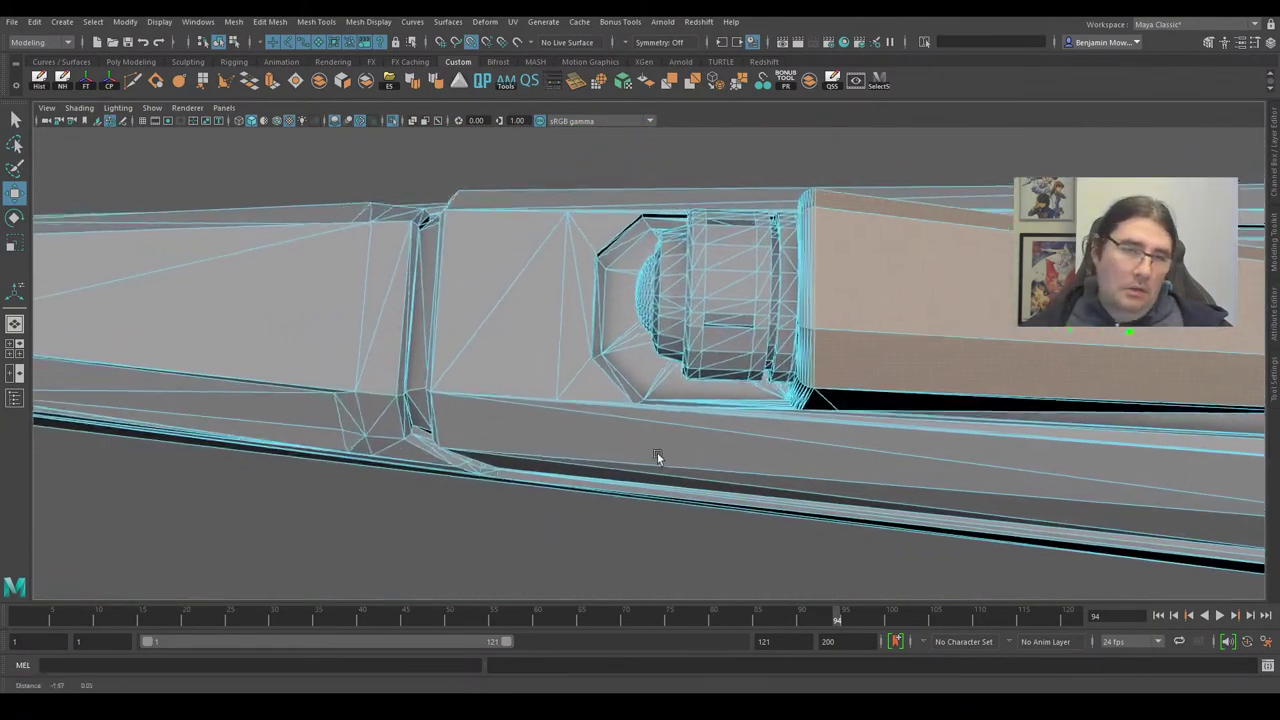
middle_click_drag(658, 457, 726, 483, "alt")
left_click_drag(726, 483, 691, 462, "alt")
scroll(691, 462, "down", 3)
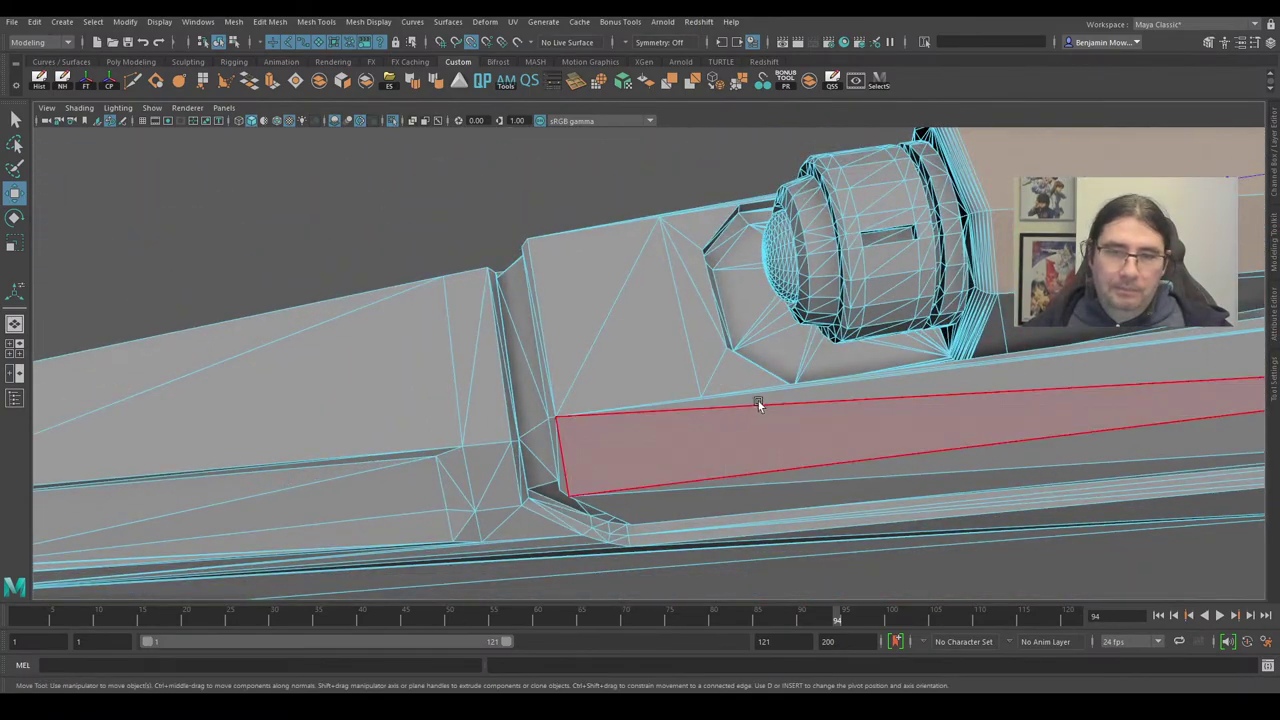
left_click_drag(758, 401, 766, 354, "alt")
right_click_drag(766, 354, 797, 380, "alt")
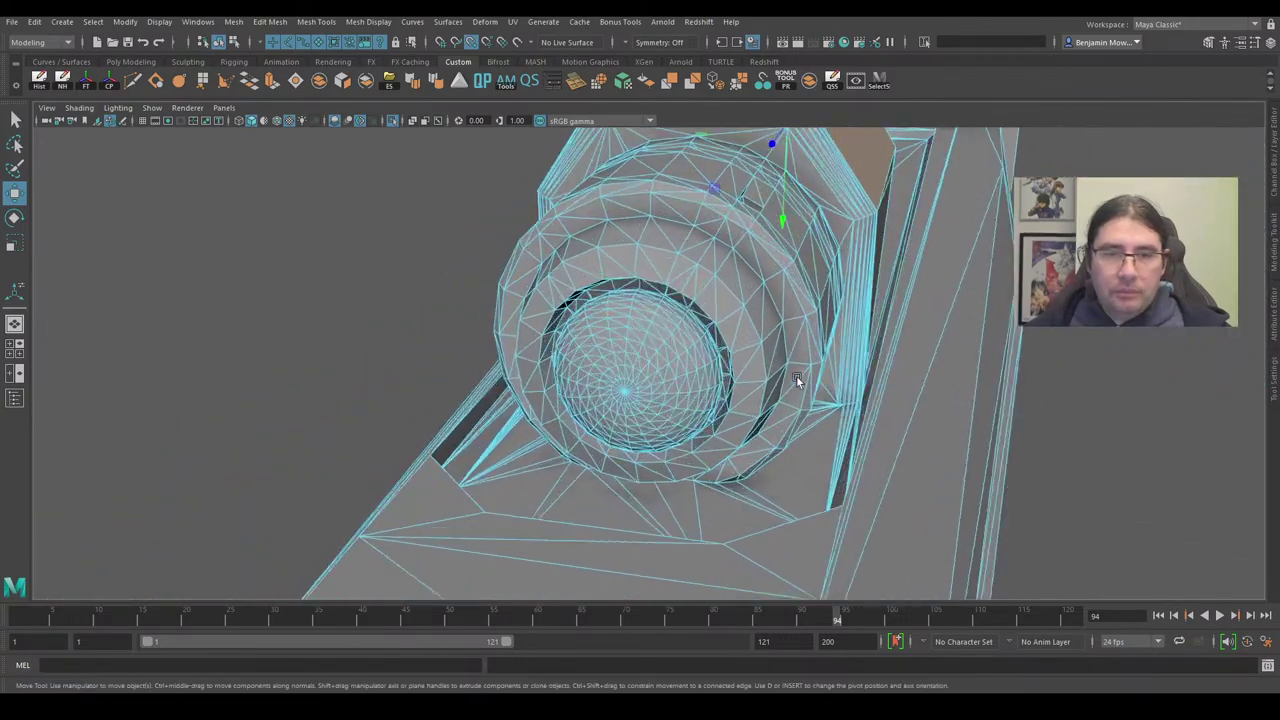
left_click_drag(796, 375, 758, 423, "alt")
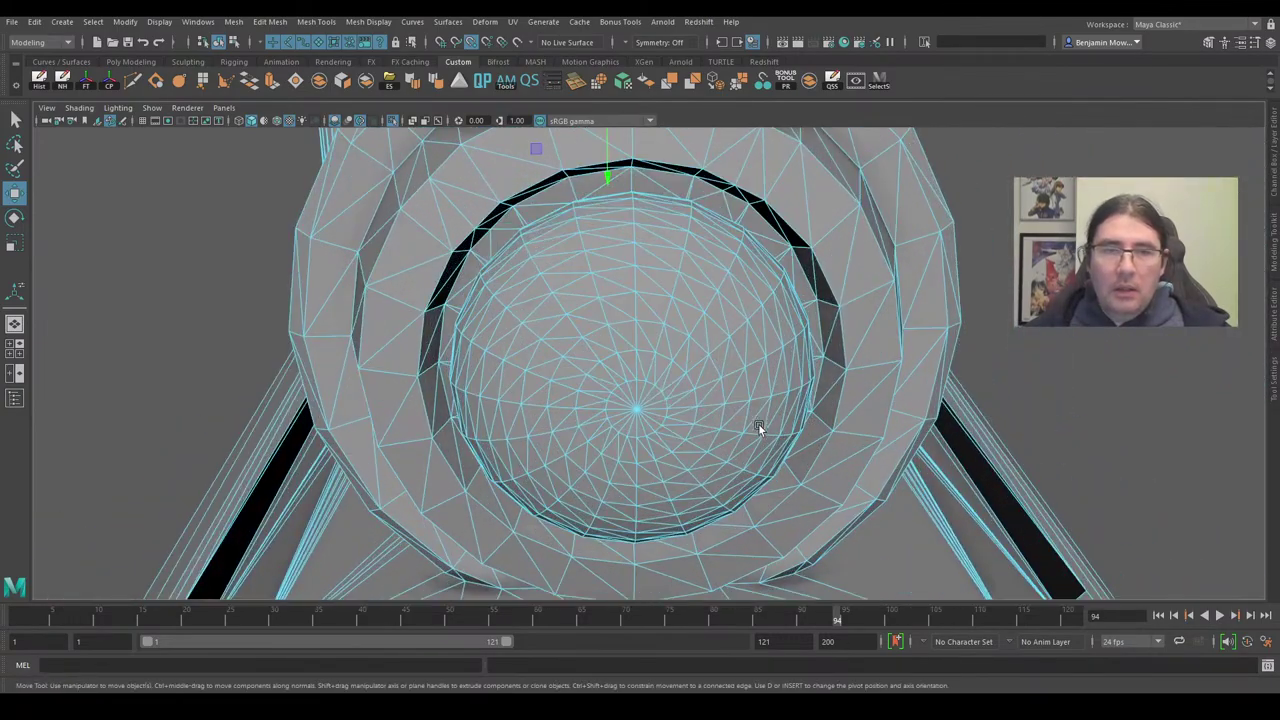
middle_click_drag(704, 476, 683, 459, "alt")
scroll(682, 459, "up", 5)
scroll(676, 465, "down", 4)
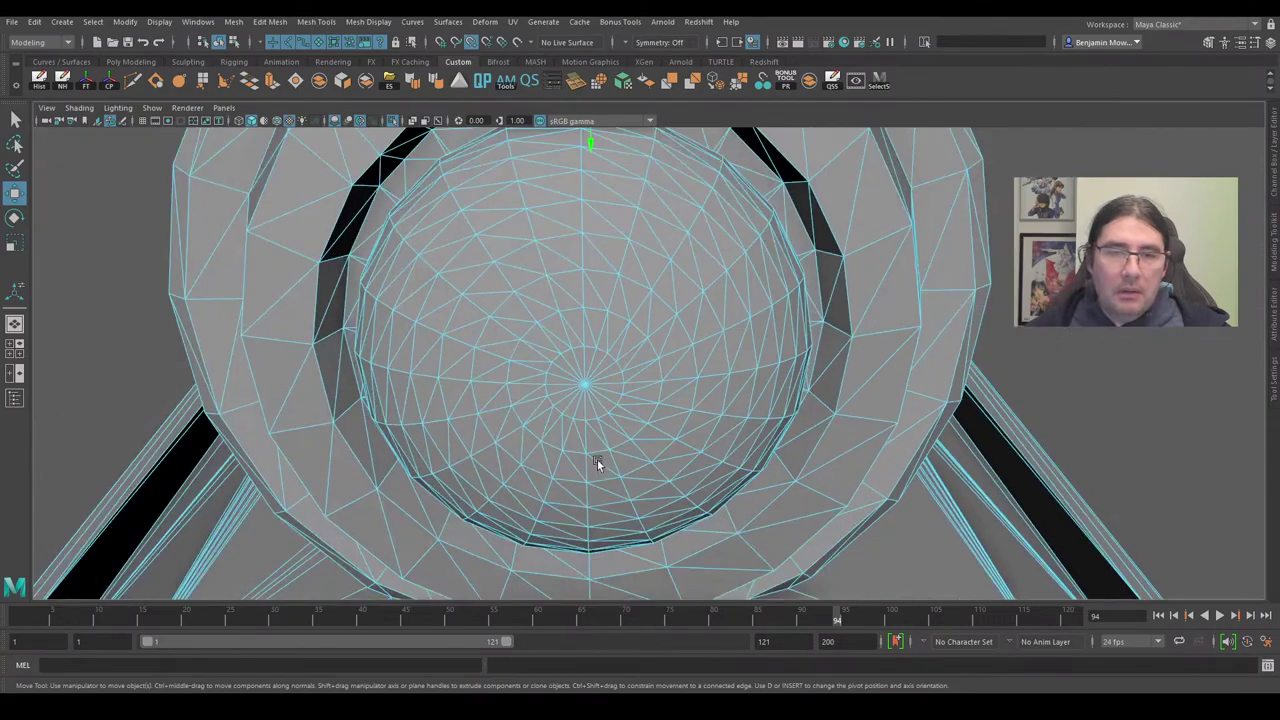
middle_click_drag(597, 461, 636, 494, "alt")
left_click_drag(636, 490, 621, 456, "alt")
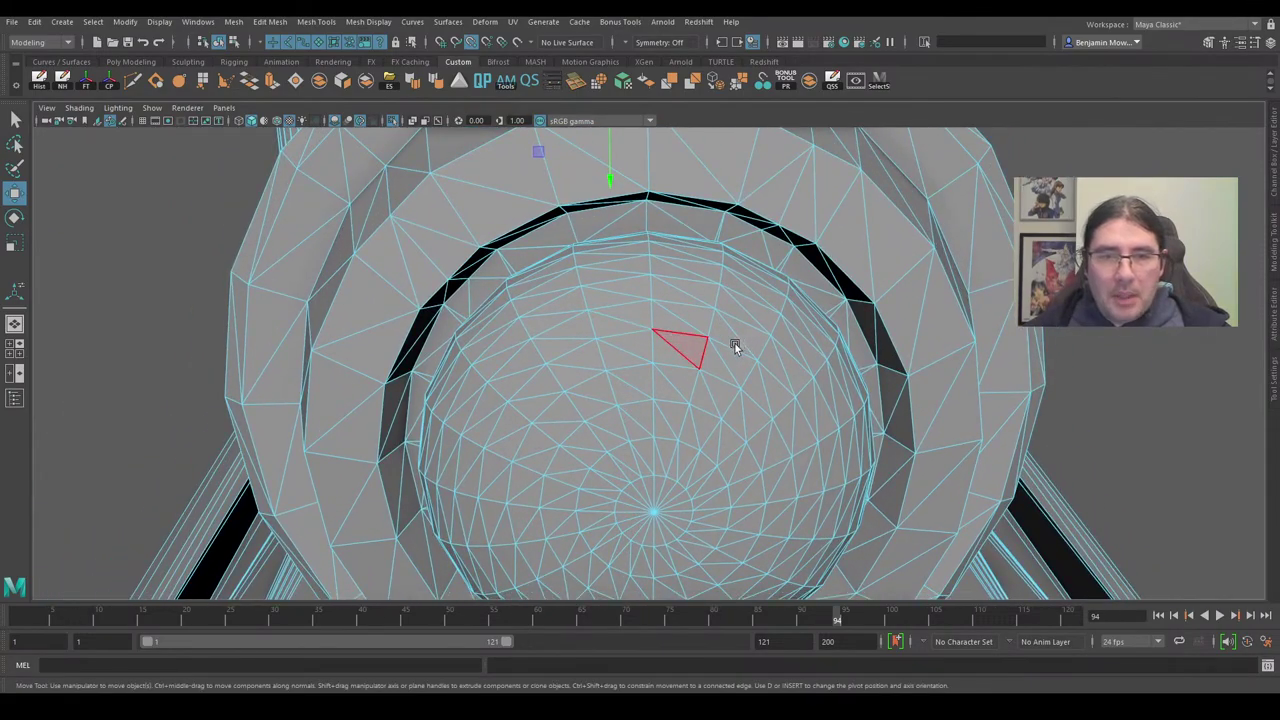
left_click_drag(734, 342, 997, 456, "alt")
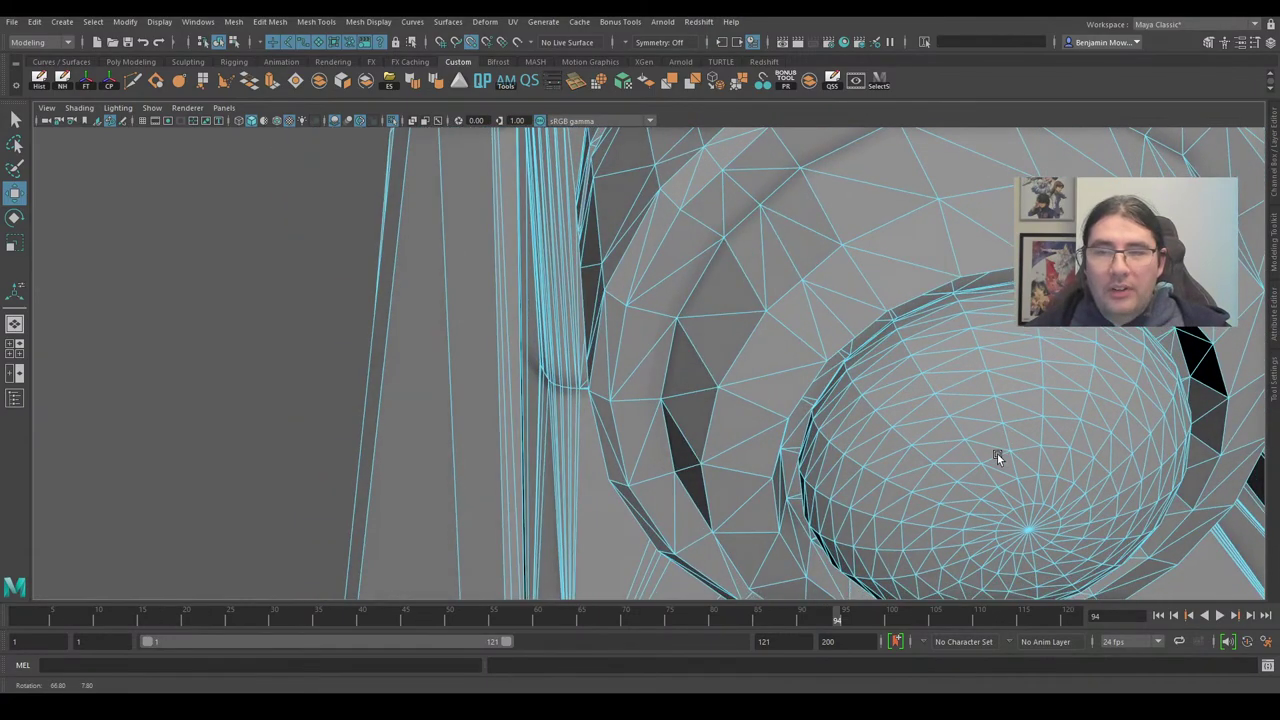
middle_click_drag(1006, 369, 686, 438, "alt")
scroll(829, 406, "up", 5)
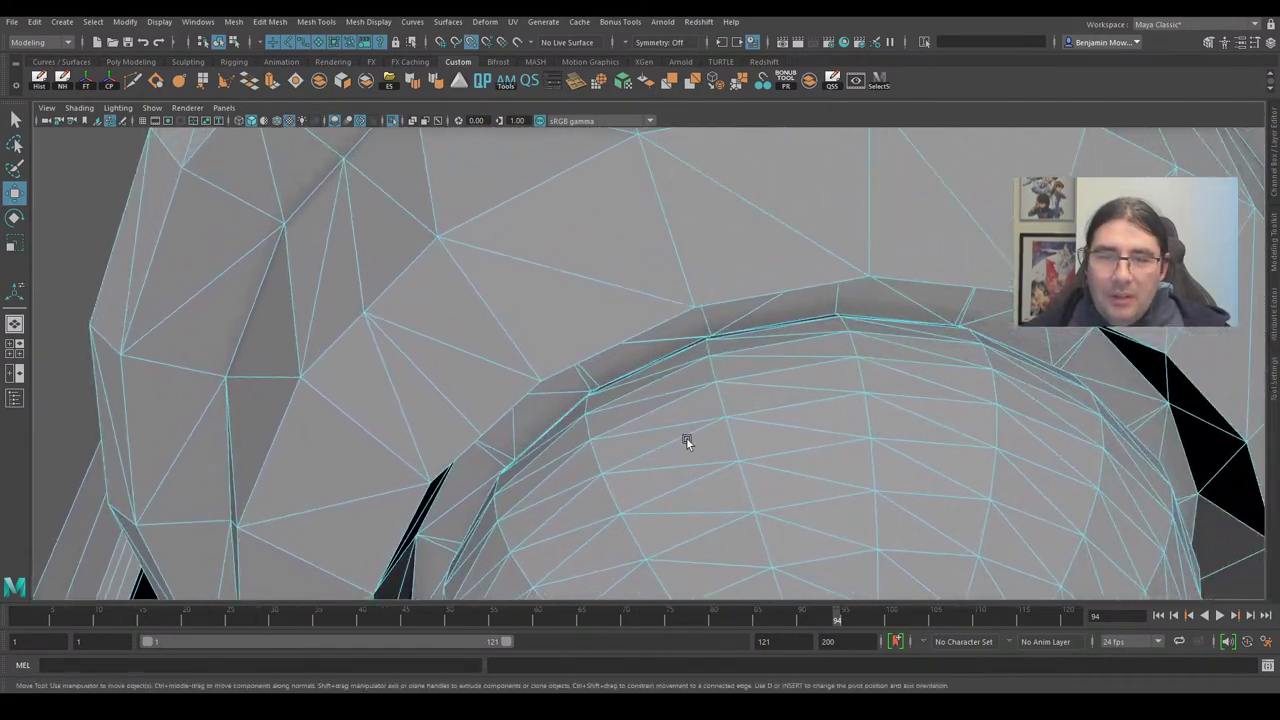
scroll(690, 438, "up", 3)
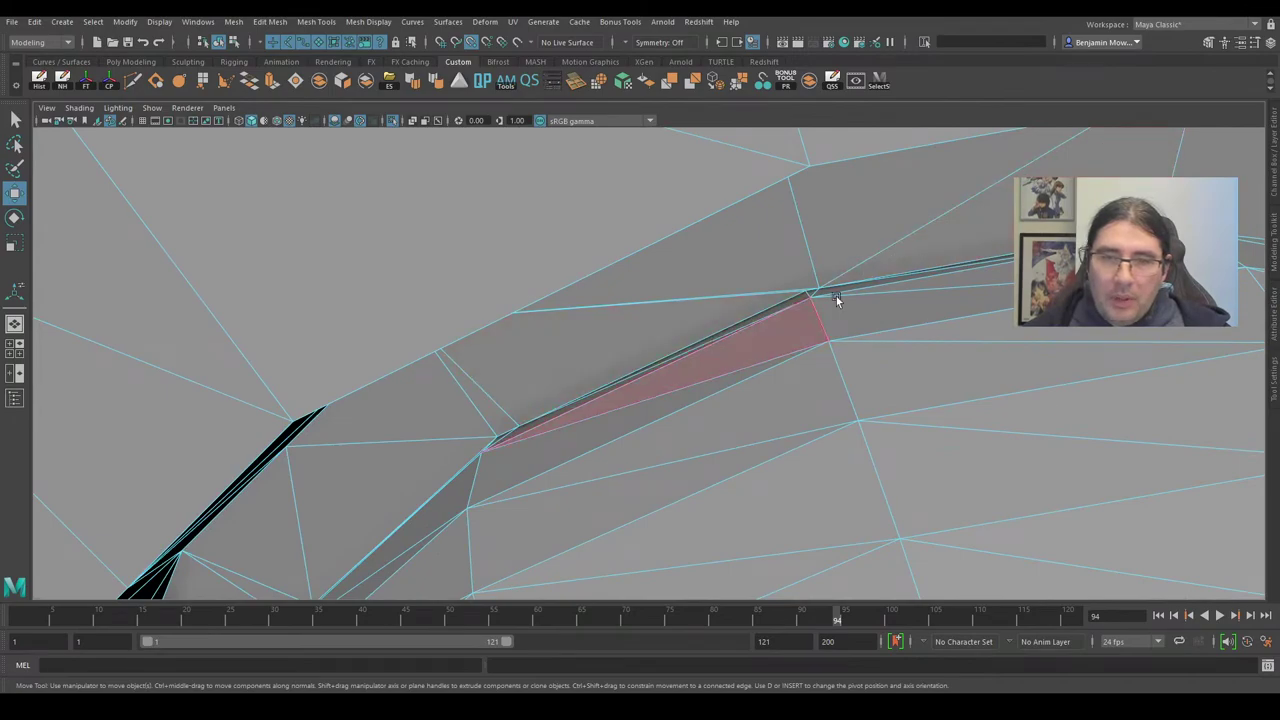
scroll(868, 297, "down", 6)
middle_click_drag(871, 331, 840, 369, "alt")
scroll(825, 312, "down", 3)
left_click_drag(840, 369, 750, 290, "alt")
Delete the diagonal edges in the strip running from the muzzle's side slot over its rim to the front dome.
right_click(738, 302)
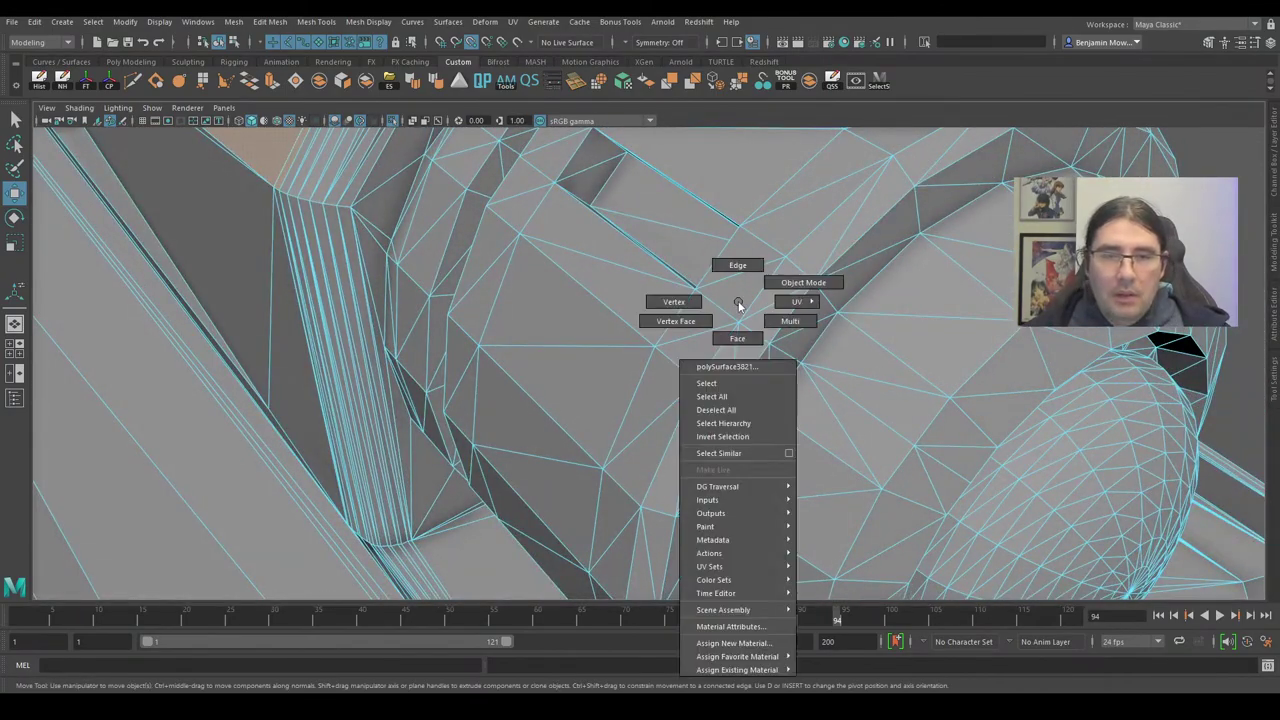
right_click_drag(710, 288, 738, 267)
left_click(722, 305)
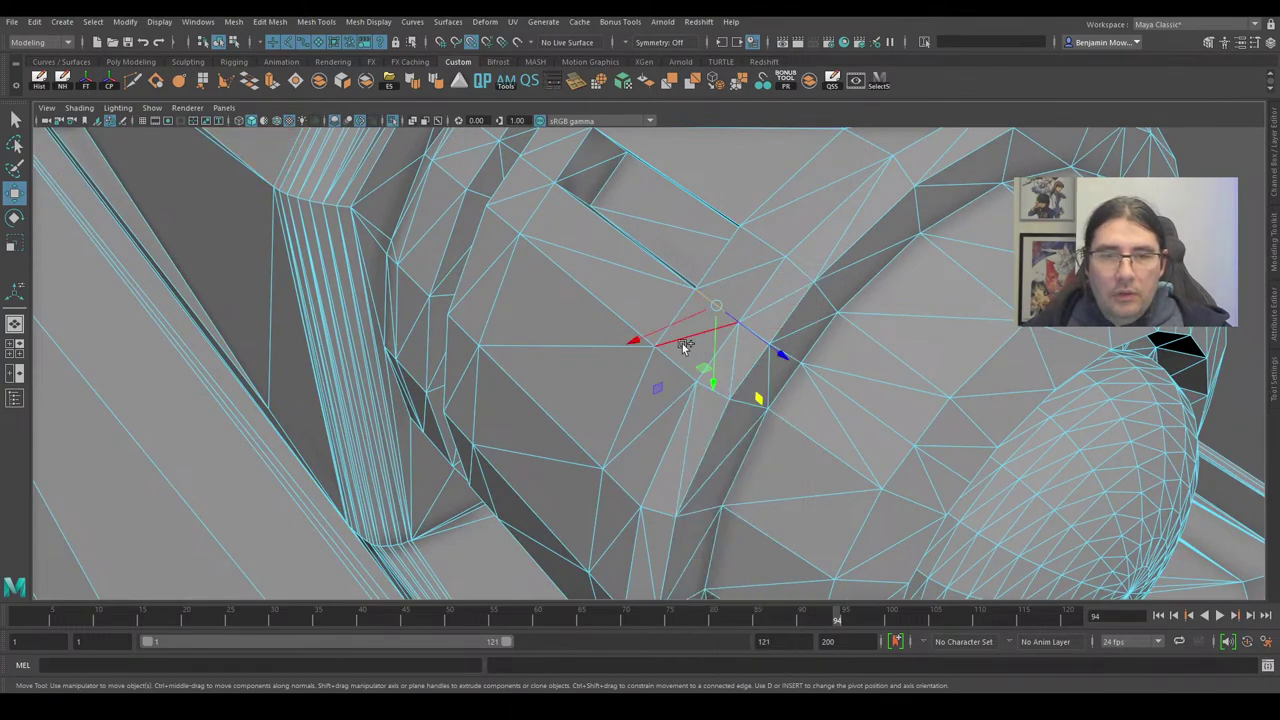
left_click(682, 343, "shift")
left_click_drag(741, 350, 757, 344)
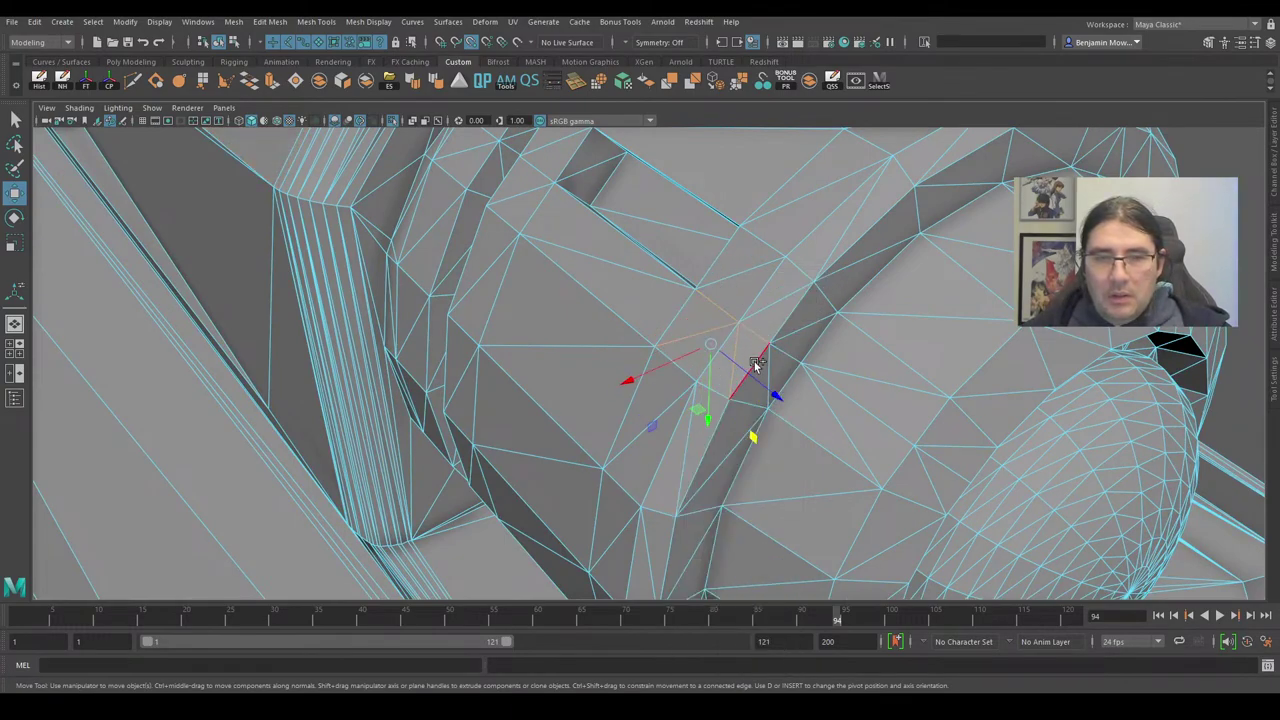
left_click_drag(760, 364, 800, 340)
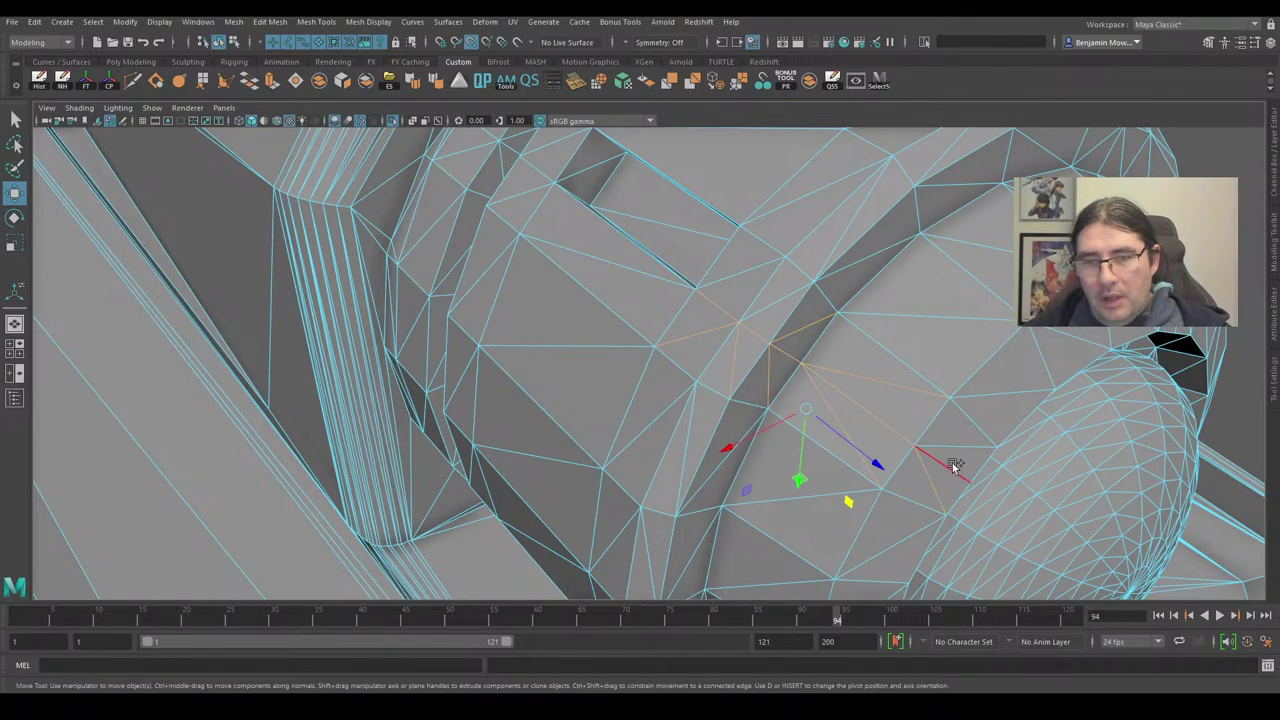
left_click(952, 438, "shift")
left_click(768, 303, "shift")
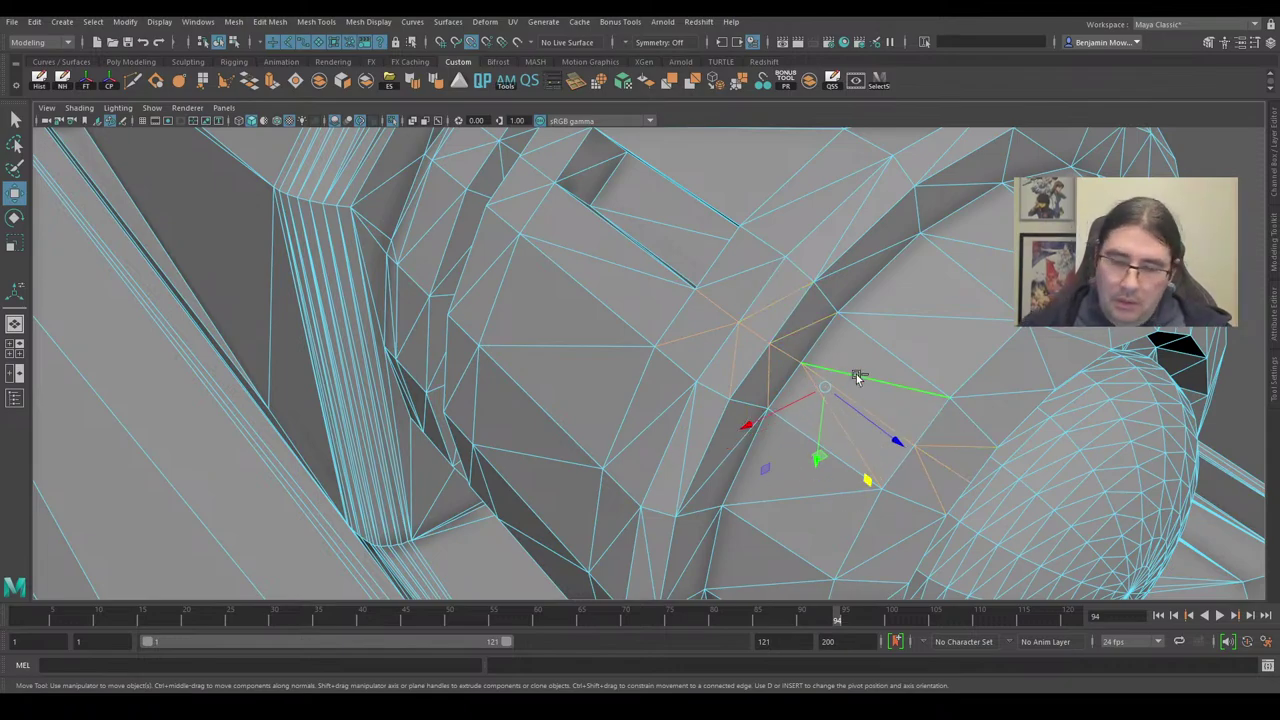
Delete the diagonal edges in the next strip of the muzzle, running from its side over the rim to the front ring.
scroll(868, 410, "down", 5)
left_click_drag(856, 424, 788, 377, "alt")
scroll(830, 387, "up", 5)
scroll(825, 385, "up", 1)
scroll(784, 391, "down", 4)
scroll(788, 377, "up", 4)
left_click(749, 347)
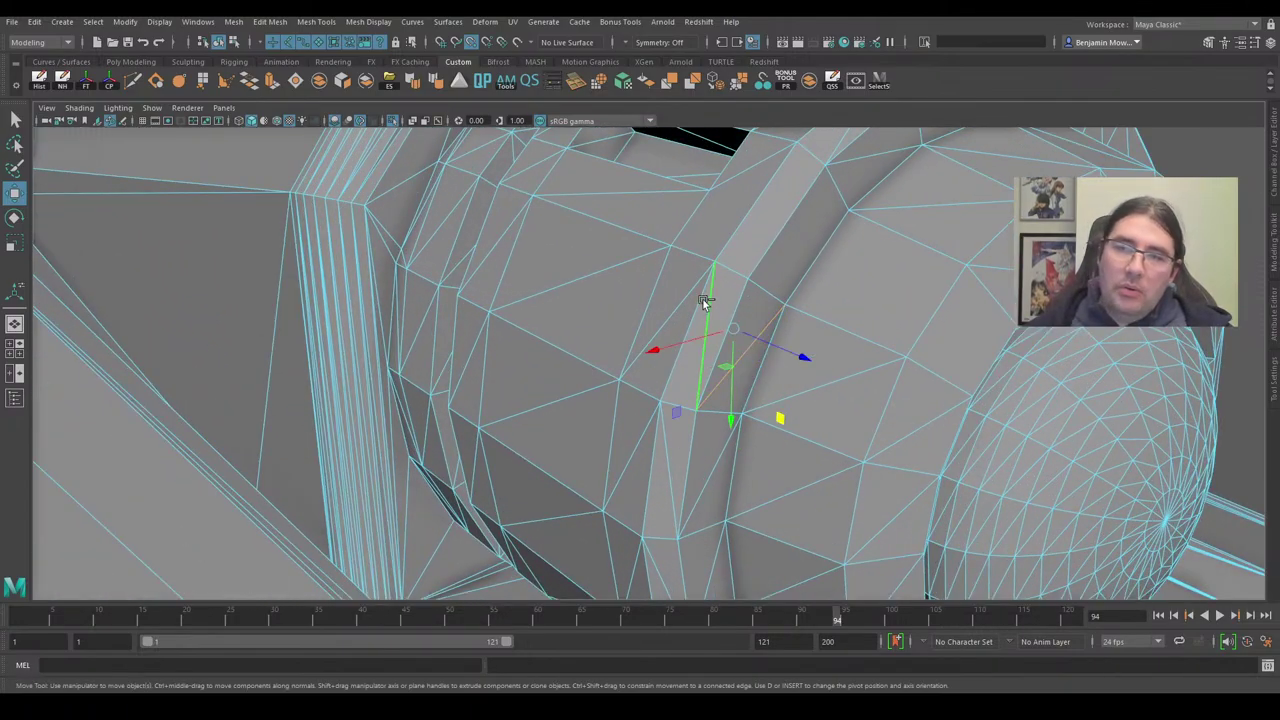
left_click(684, 298, "shift")
key("ctrl+Delete")
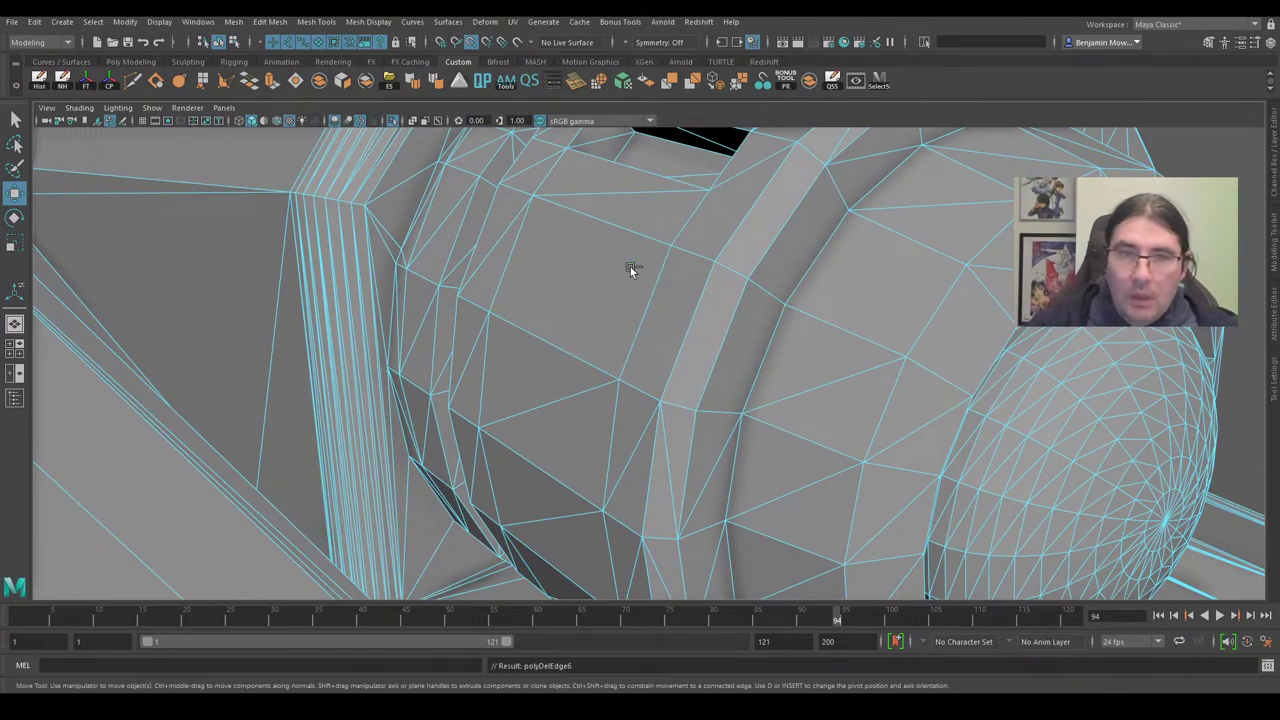
Examine the muzzle from other angles and compare the gun and hull sections along the ship's side profile.
scroll(770, 247, "down", 5)
middle_click_drag(813, 362, 810, 379, "alt")
left_click_drag(887, 468, 512, 252, "alt")
scroll(512, 252, "up", 5)
scroll(512, 254, "down", 5)
middle_click_drag(591, 391, 614, 232, "alt")
left_click_drag(614, 234, 785, 372, "alt")
scroll(748, 354, "down", 6)
middle_click_drag(998, 385, 704, 402, "alt")
scroll(822, 362, "up", 4)
middle_click_drag(820, 362, 721, 303, "alt")
left_click_drag(721, 303, 730, 336, "alt")
left_click_drag(720, 379, 663, 366, "alt")
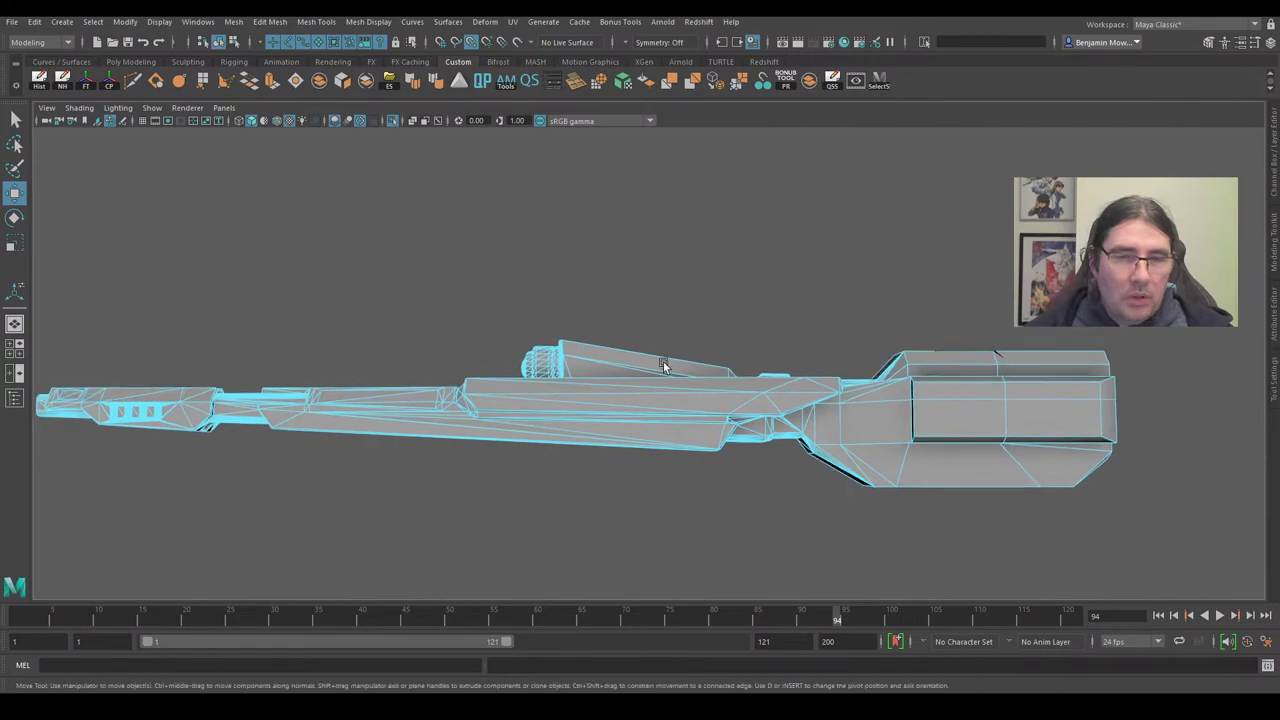
Display the model in wireframe and select the vertices of the hull's forward step and the round gun.
right_click_drag(663, 366, 728, 338, "alt")
key("4")
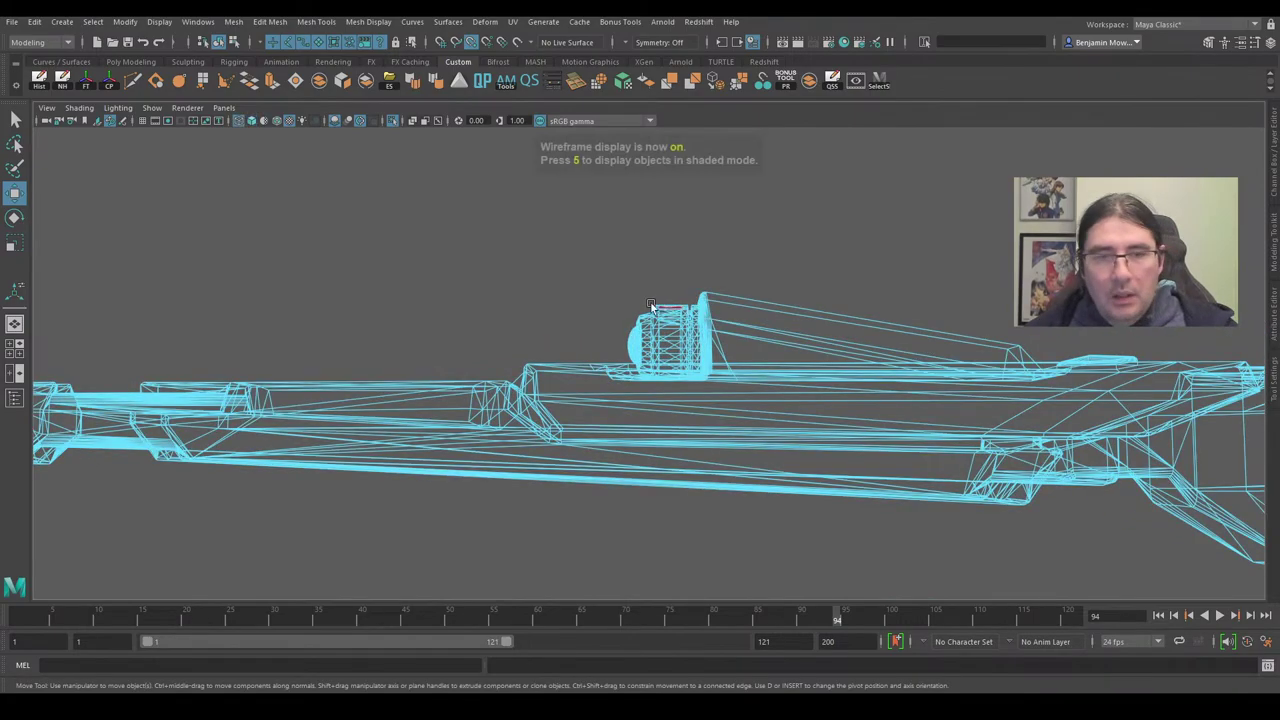
left_click_drag(764, 339, 578, 397, "alt")
right_click(550, 306)
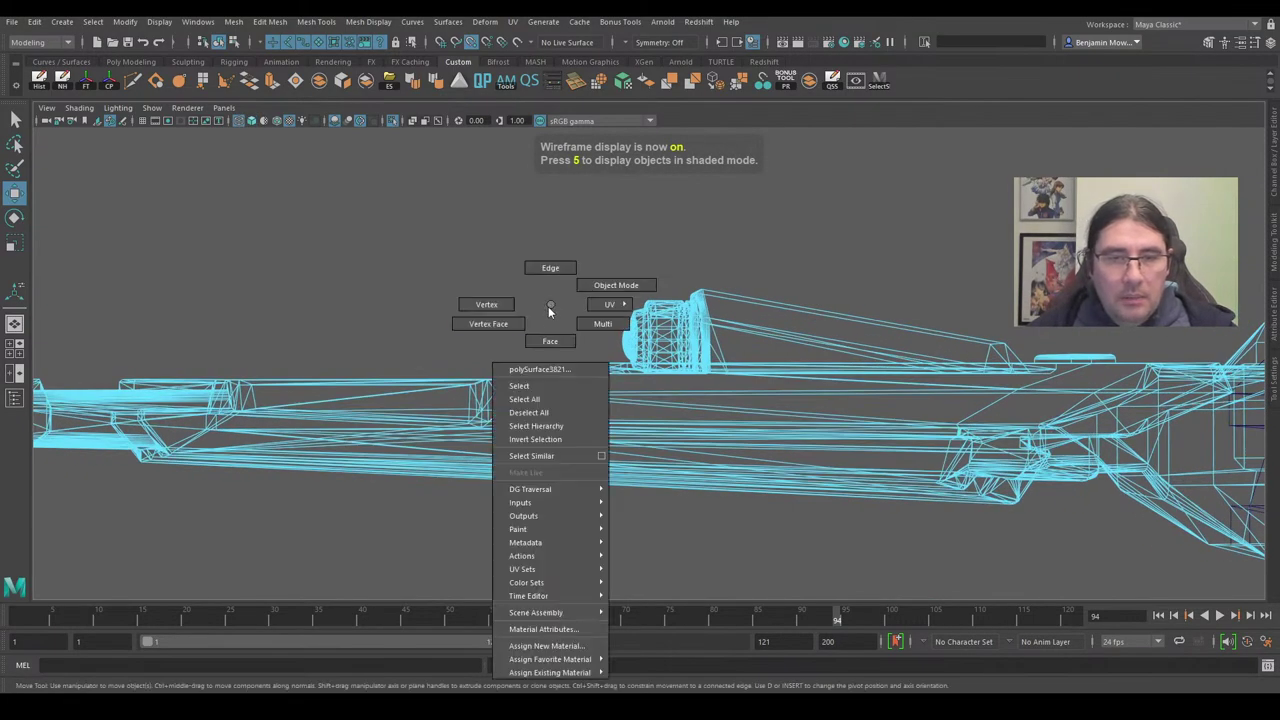
left_click(508, 303)
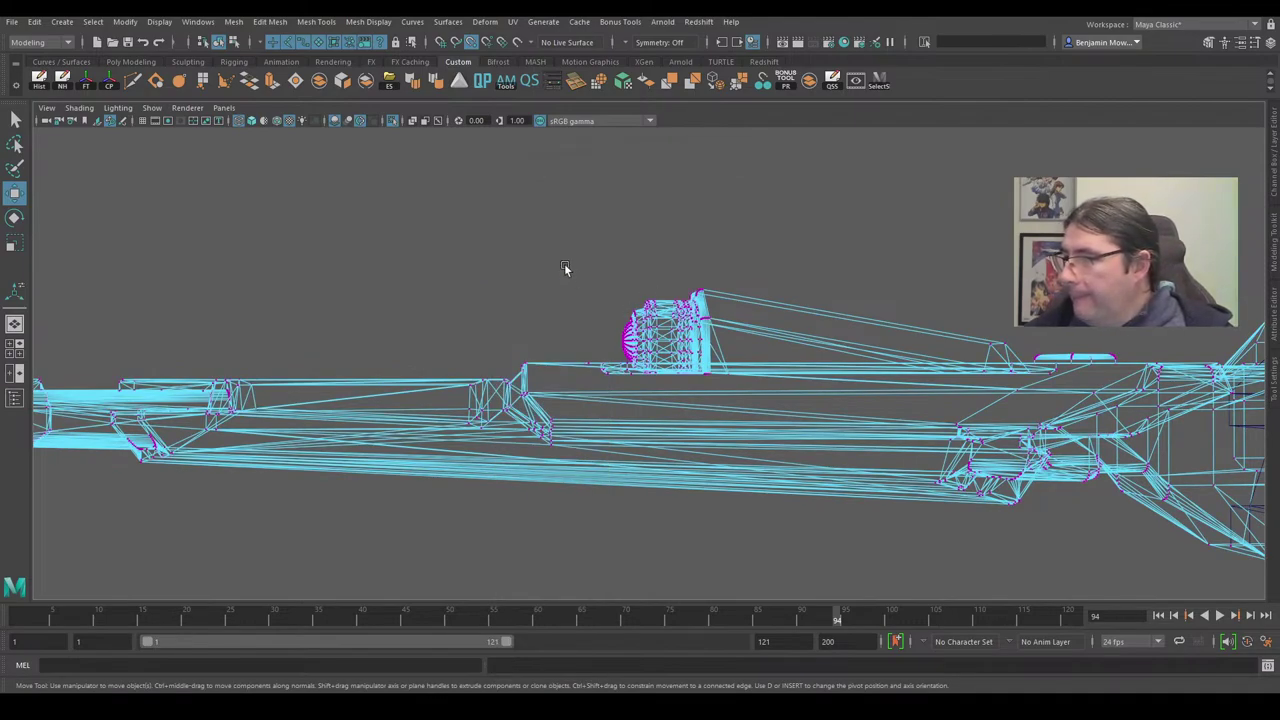
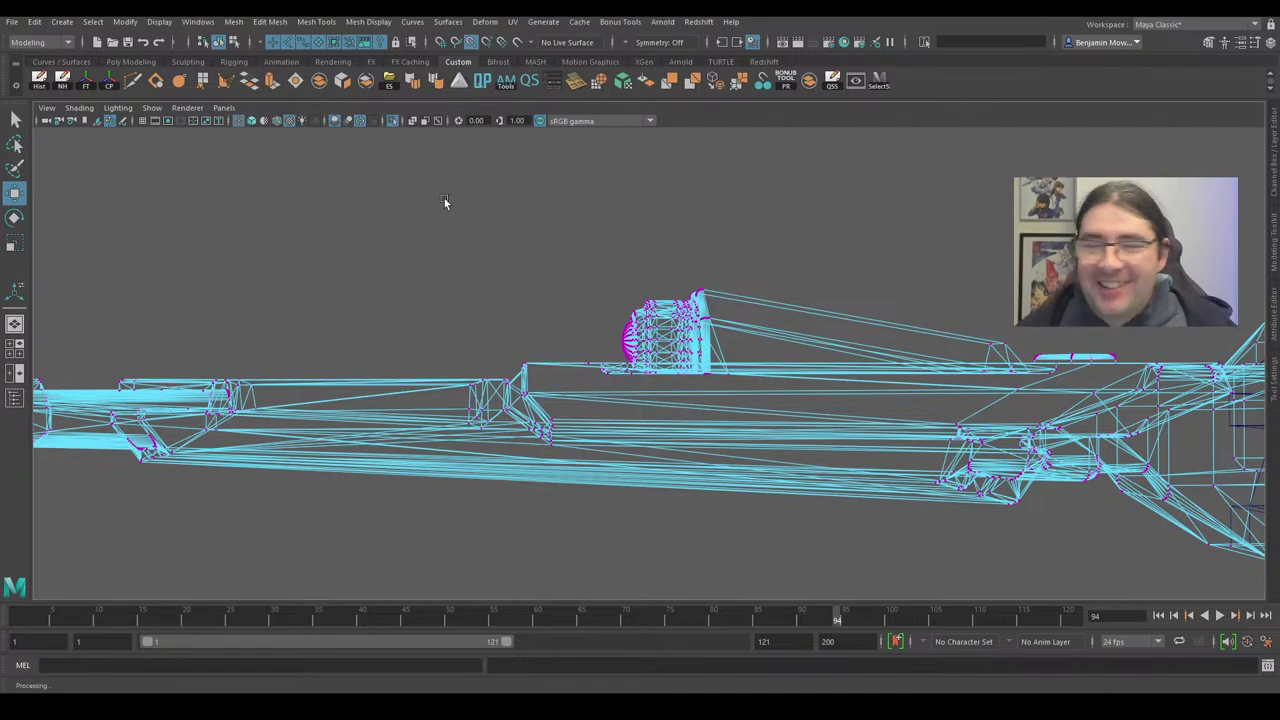
scroll(558, 362, "up", 3)
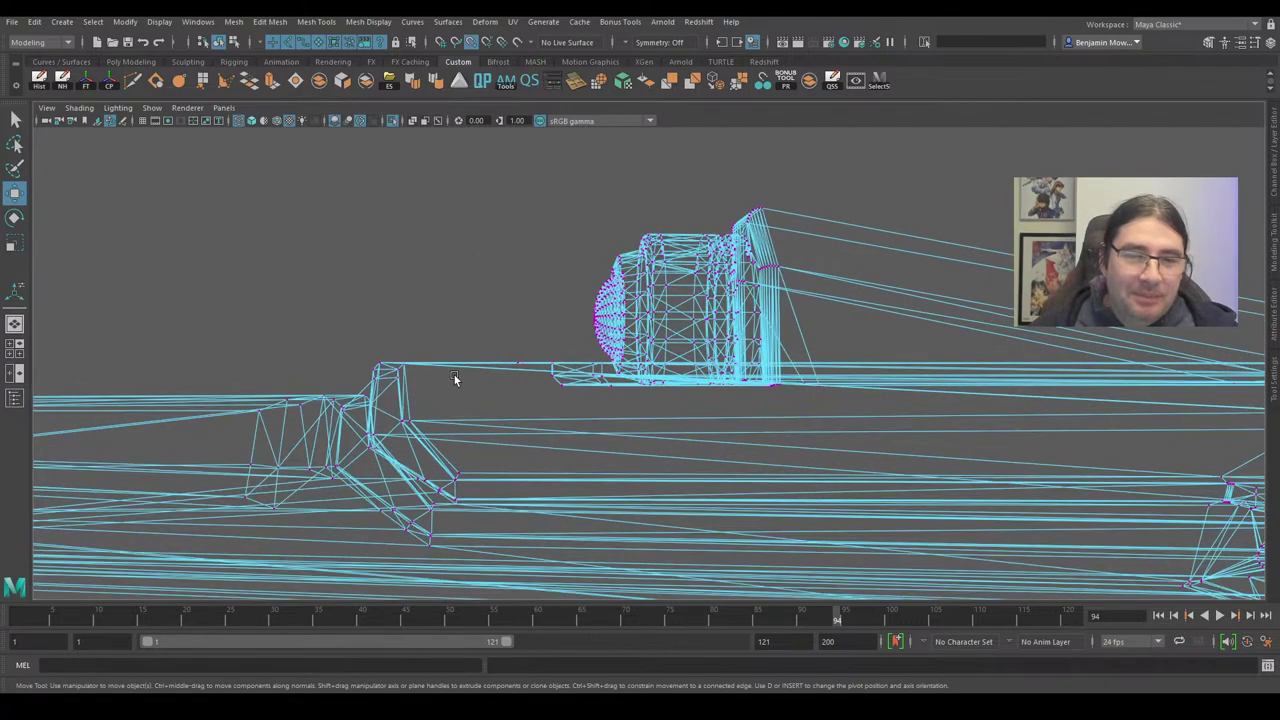
middle_click_drag(454, 378, 657, 320, "alt")
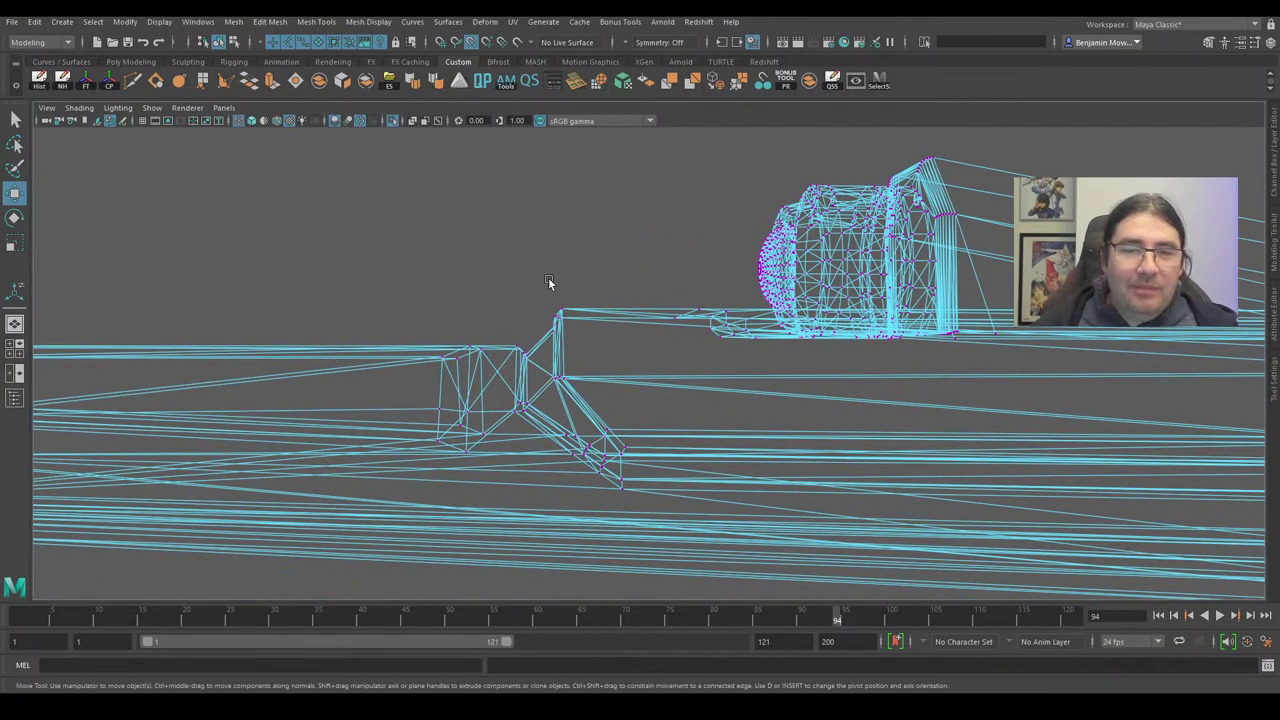
left_click_drag(637, 376, 756, 364, "alt")
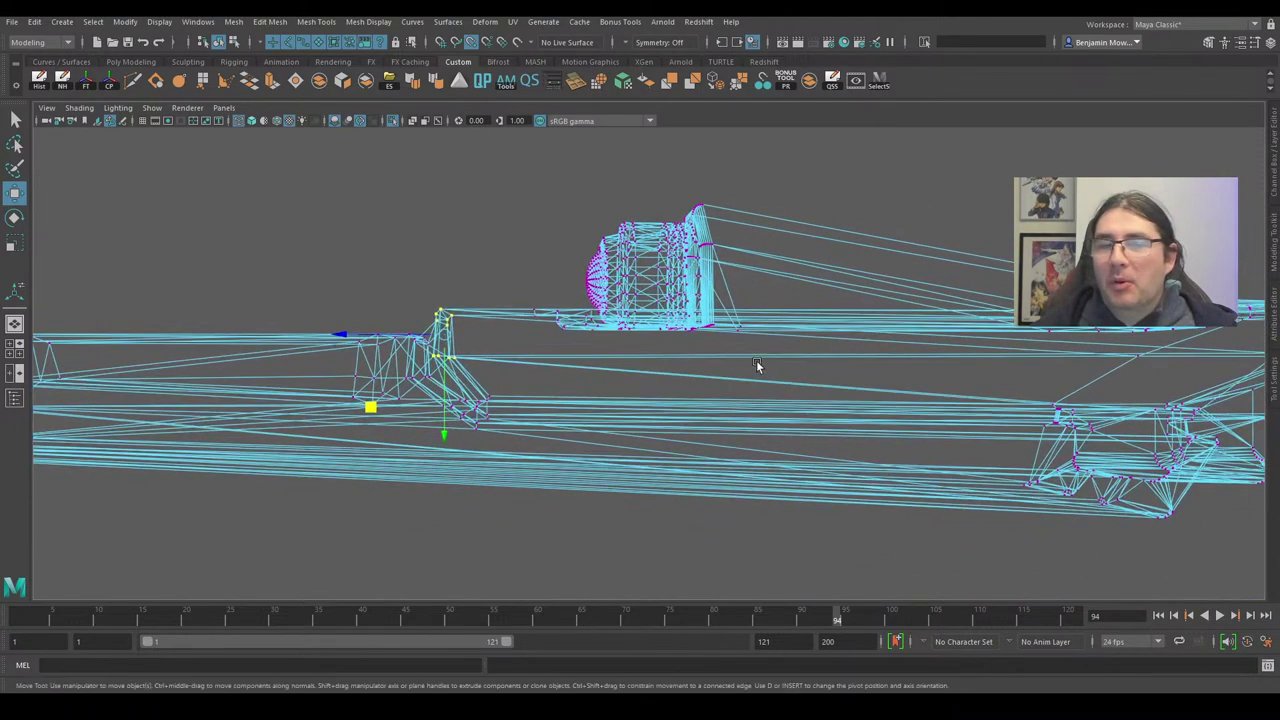
left_click_drag(680, 285, 792, 356, "shift")
Add the vertices behind the gun, the raised plate and the hull's end at the curved connector to the selection.
middle_click_drag(1120, 430, 438, 412, "alt")
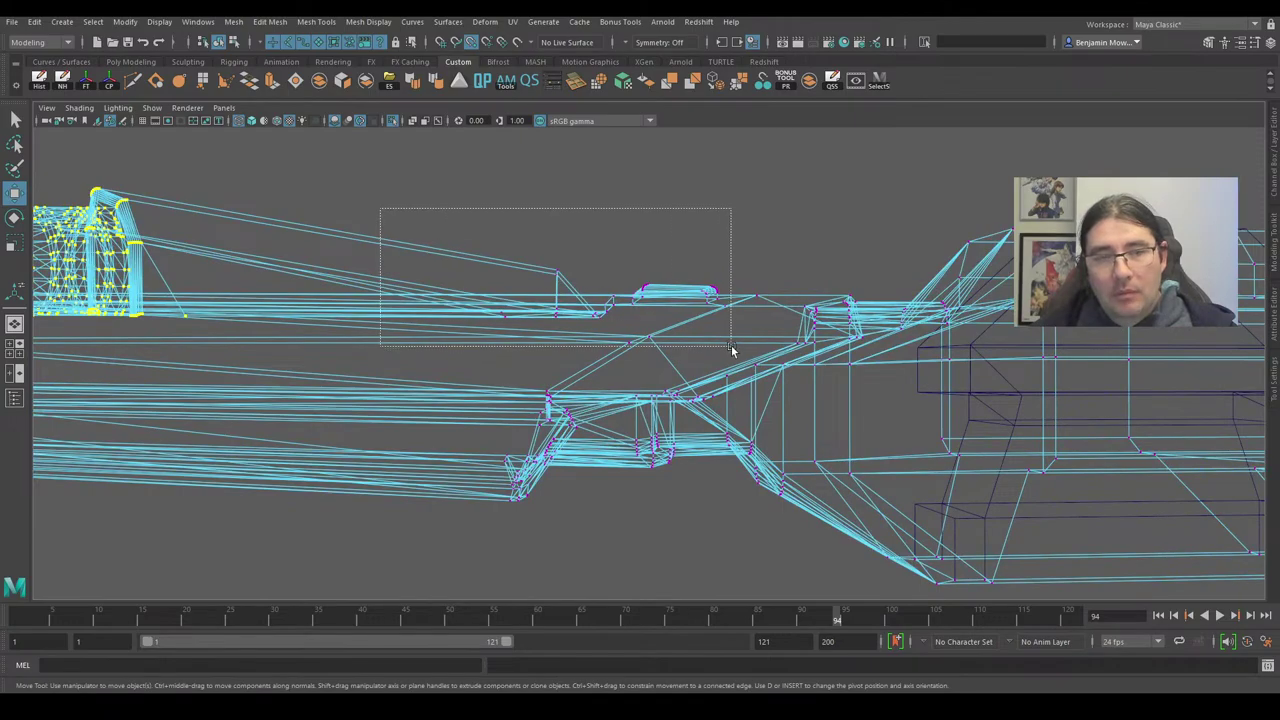
left_click_drag(912, 376, 797, 374, "alt")
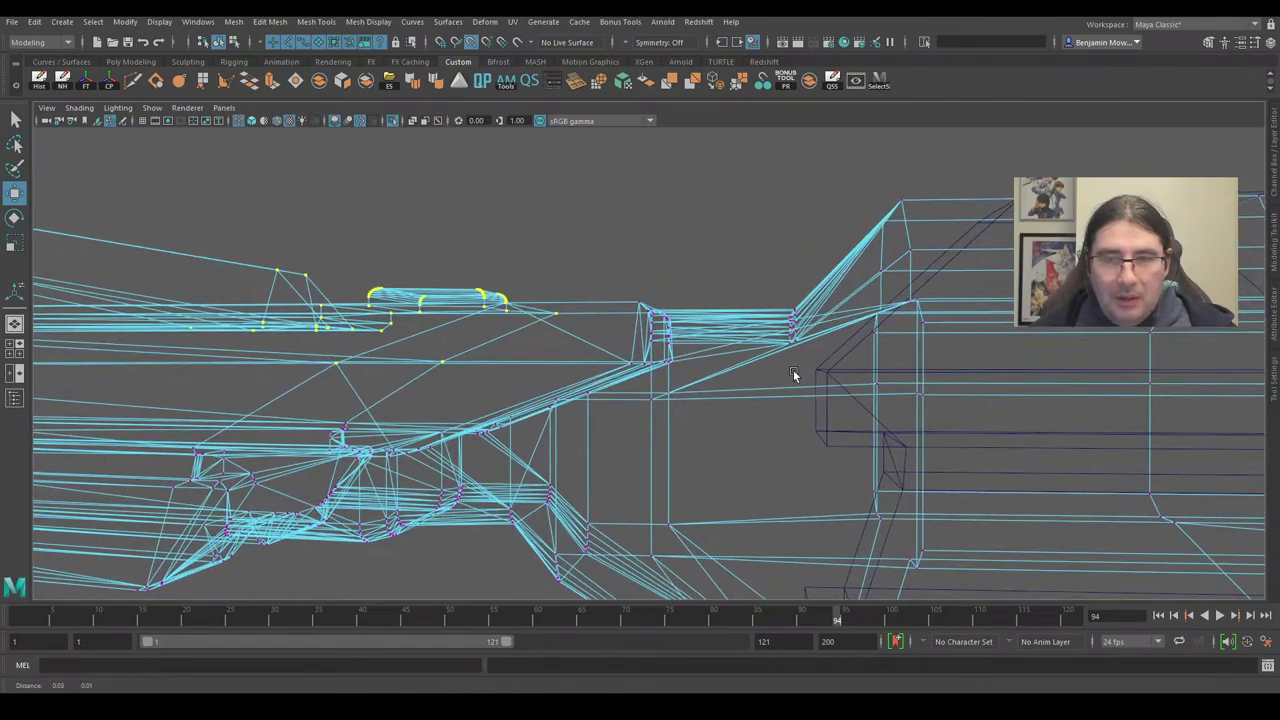
middle_click_drag(797, 374, 688, 396, "alt")
scroll(623, 429, "up", 3)
left_click_drag(623, 429, 643, 437, "alt")
middle_click_drag(553, 364, 656, 364, "alt")
right_click_drag(656, 362, 791, 337, "alt")
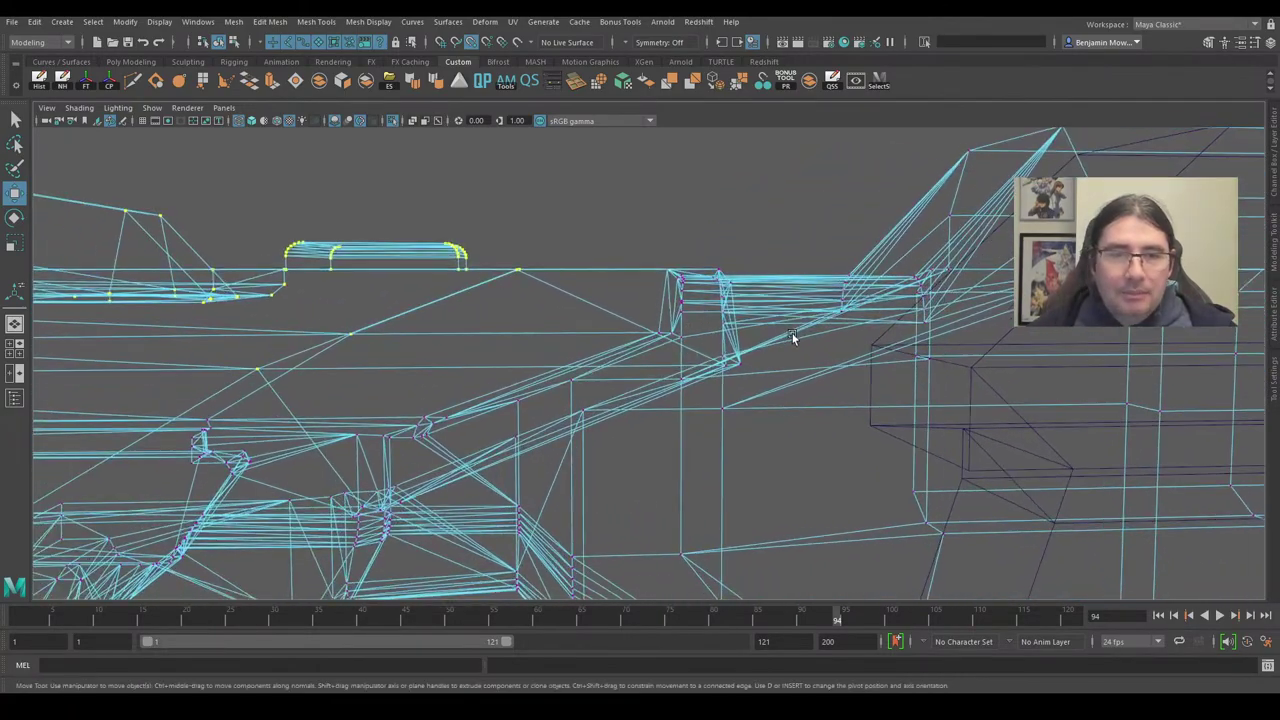
left_click_drag(791, 337, 903, 348, "alt")
left_click_drag(831, 315, 593, 339, "alt")
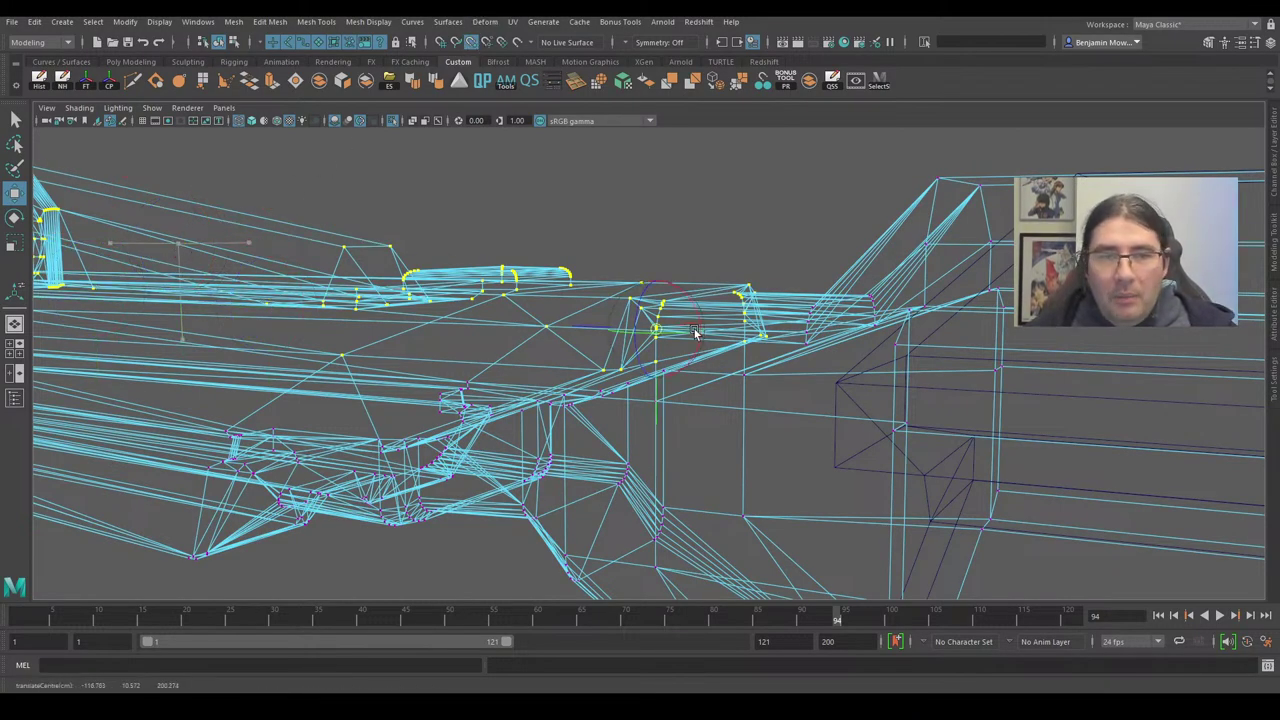
Snap the selection's pivot to a vertex beside the curved connector, adjust the selected vertices' height and restore shaded display.
left_click_drag(678, 305, 663, 365, "alt")
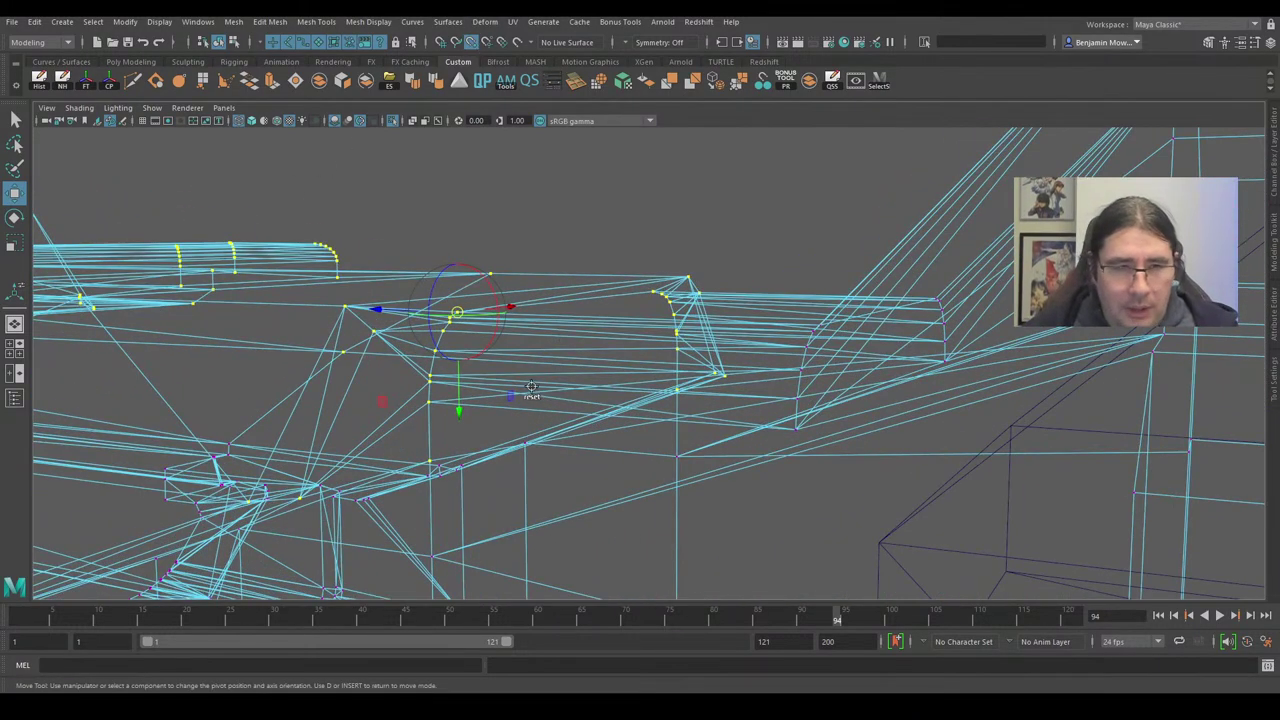
left_click_drag(531, 387, 576, 342, "alt")
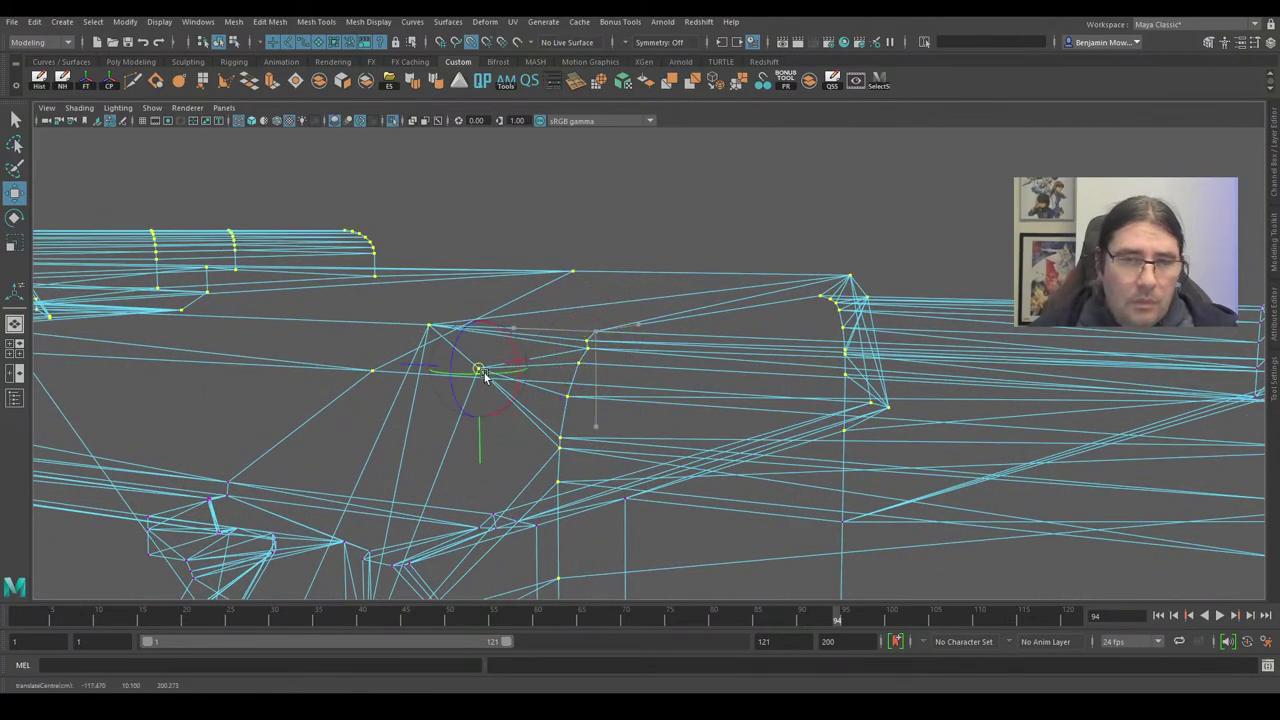
left_click_drag(487, 375, 530, 375, "alt")
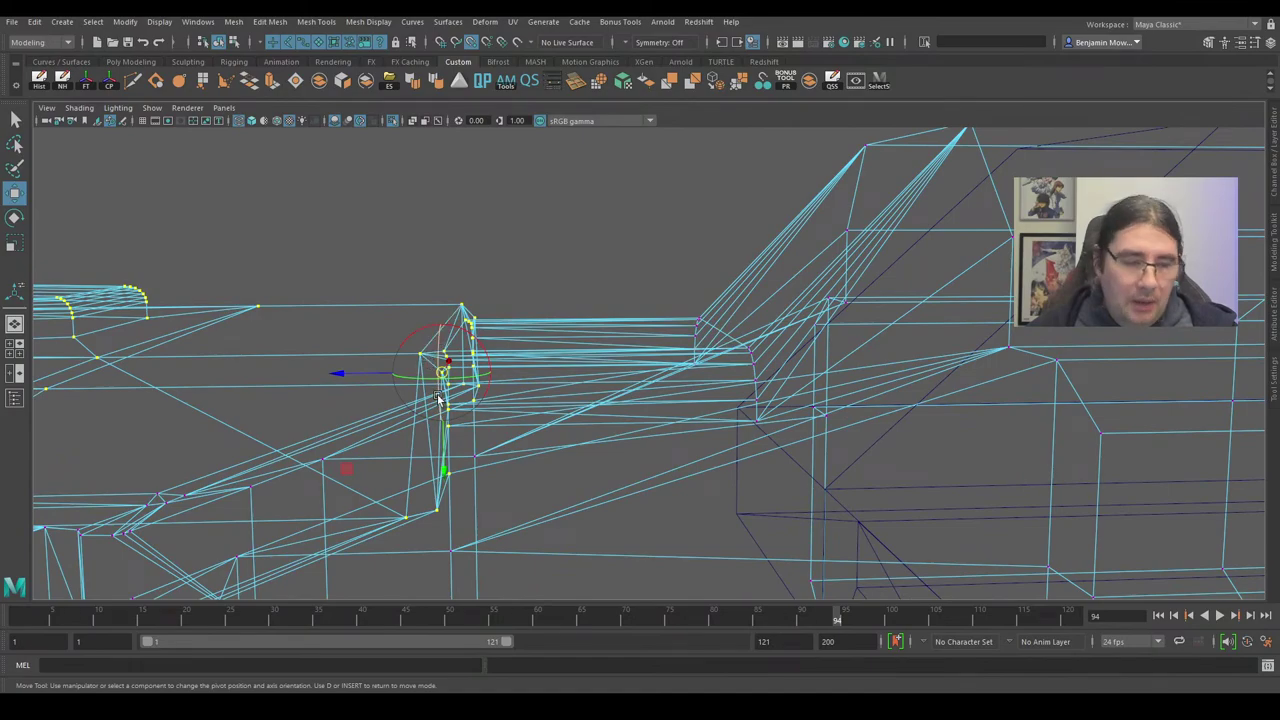
mouse_move(442, 394)
left_mouse_down()
mouse_move(751, 345)
mouse_move(735, 373)
mouse_move(780, 443)
mouse_move(771, 371)
mouse_move(793, 392)
mouse_move(717, 257)
mouse_move(617, 240)
mouse_move(723, 296)
mouse_move(809, 286)
mouse_move(640, 363)
mouse_move(580, 343)
left_mouse_up()
key("5")
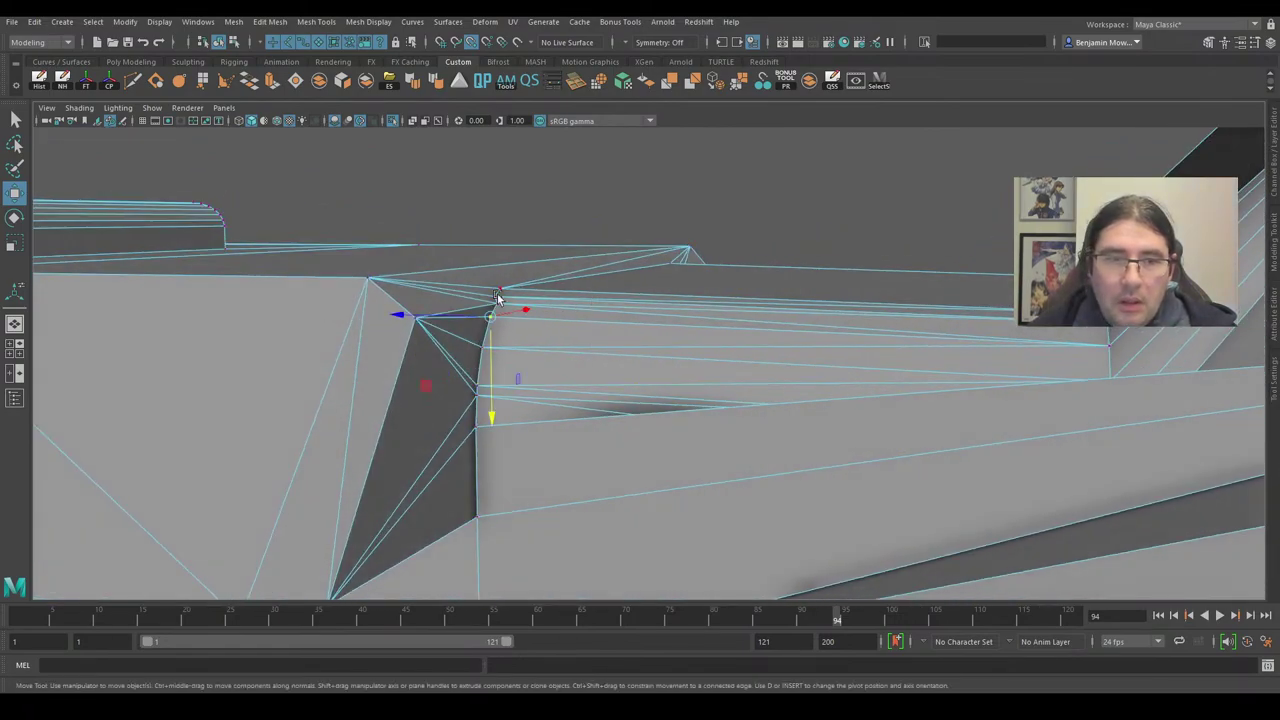
Select and delete the top and curved side faces of the connector between the hull and the rear block.
left_click_drag(541, 290, 716, 229, "alt")
right_click_drag(715, 243, 716, 280)
left_click(683, 370)
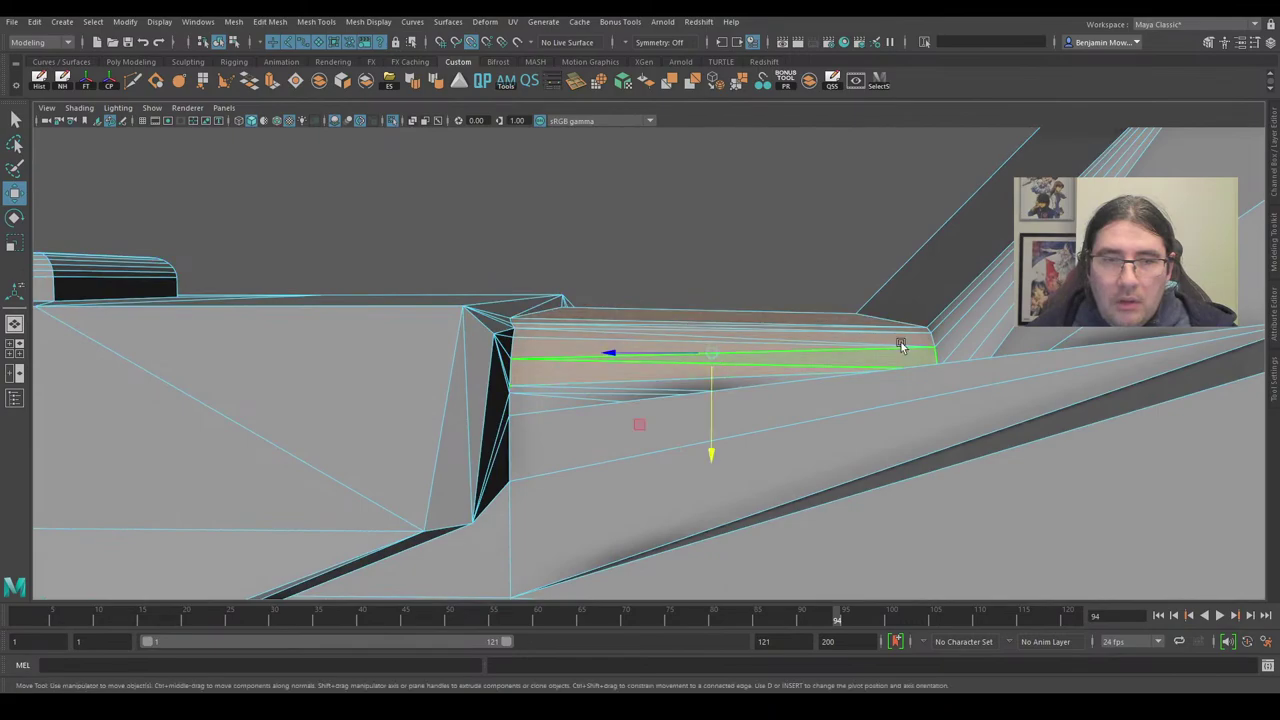
left_click_drag(683, 370, 778, 399, "alt")
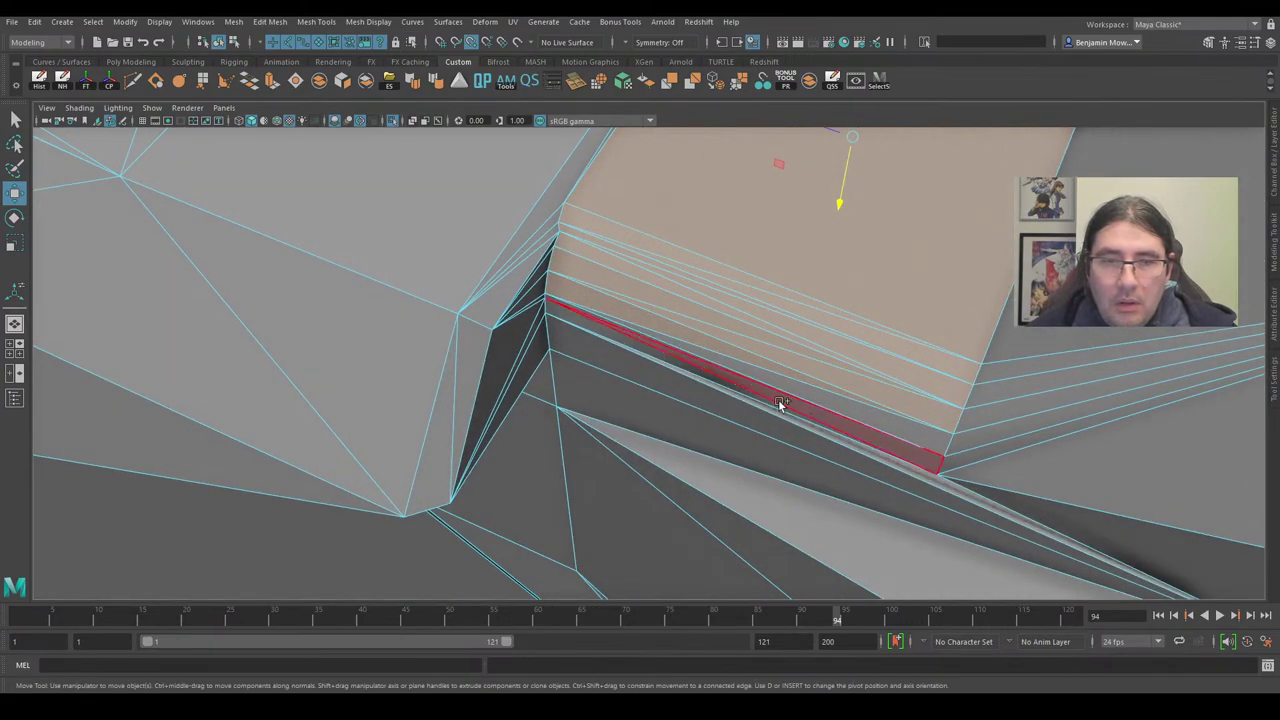
left_click(723, 381)
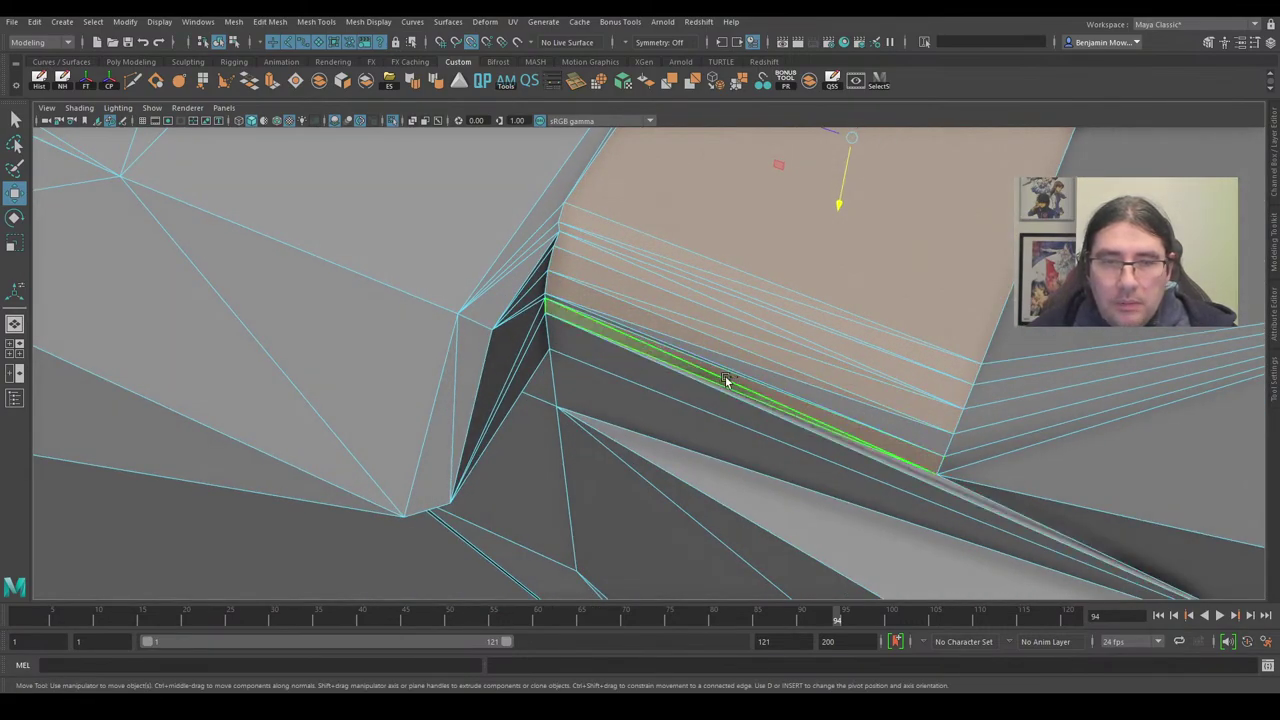
left_click(721, 363)
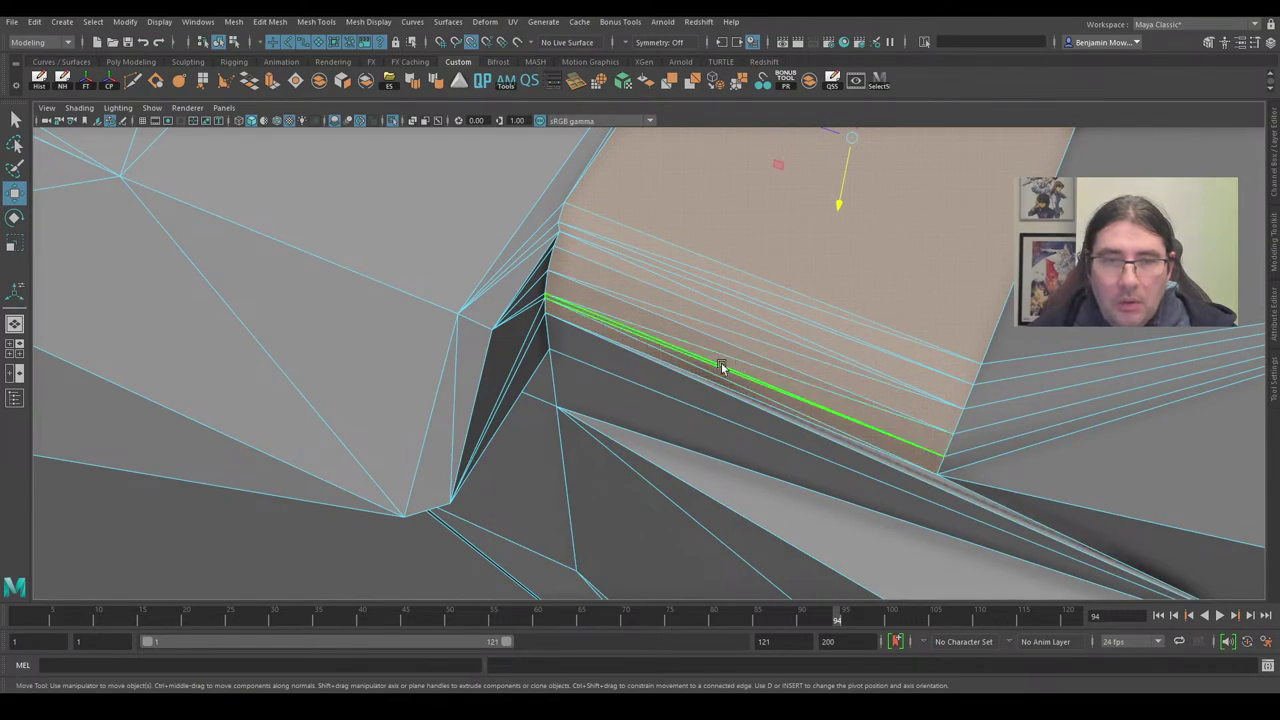
left_click_drag(721, 363, 720, 331, "alt")
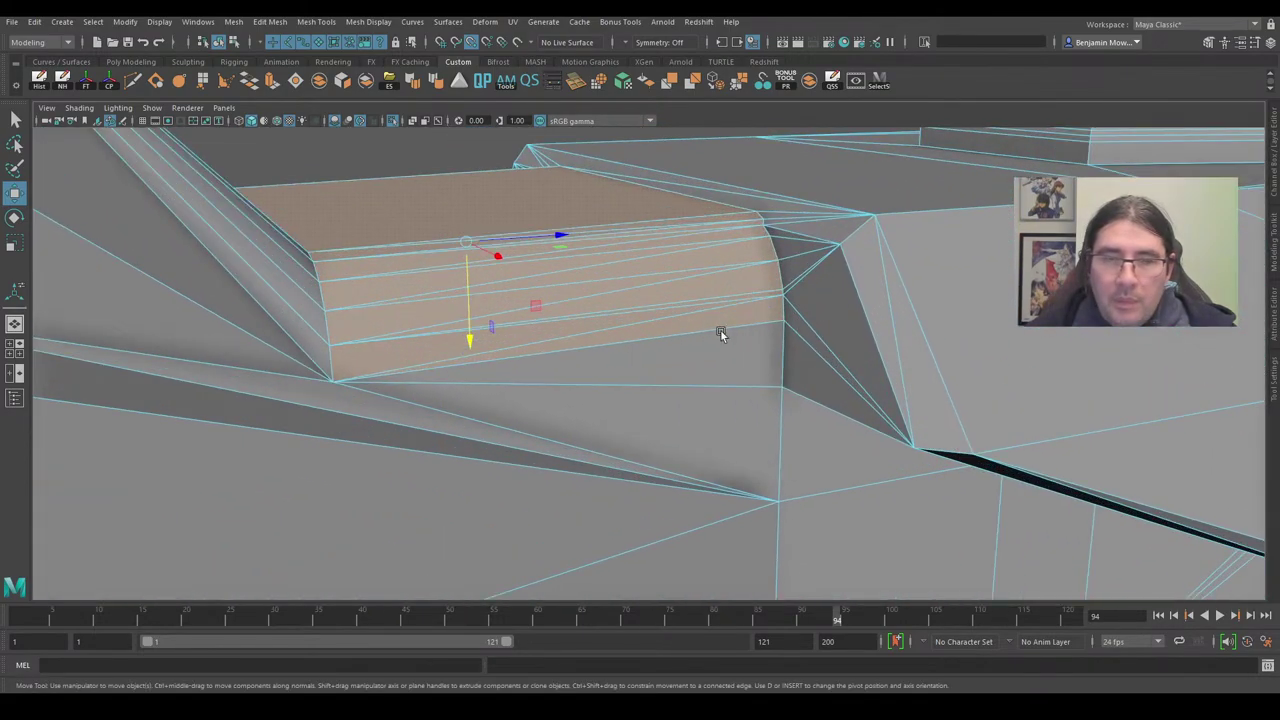
left_click_drag(677, 430, 635, 280, "alt")
key("ctrl+z")
left_click(635, 281)
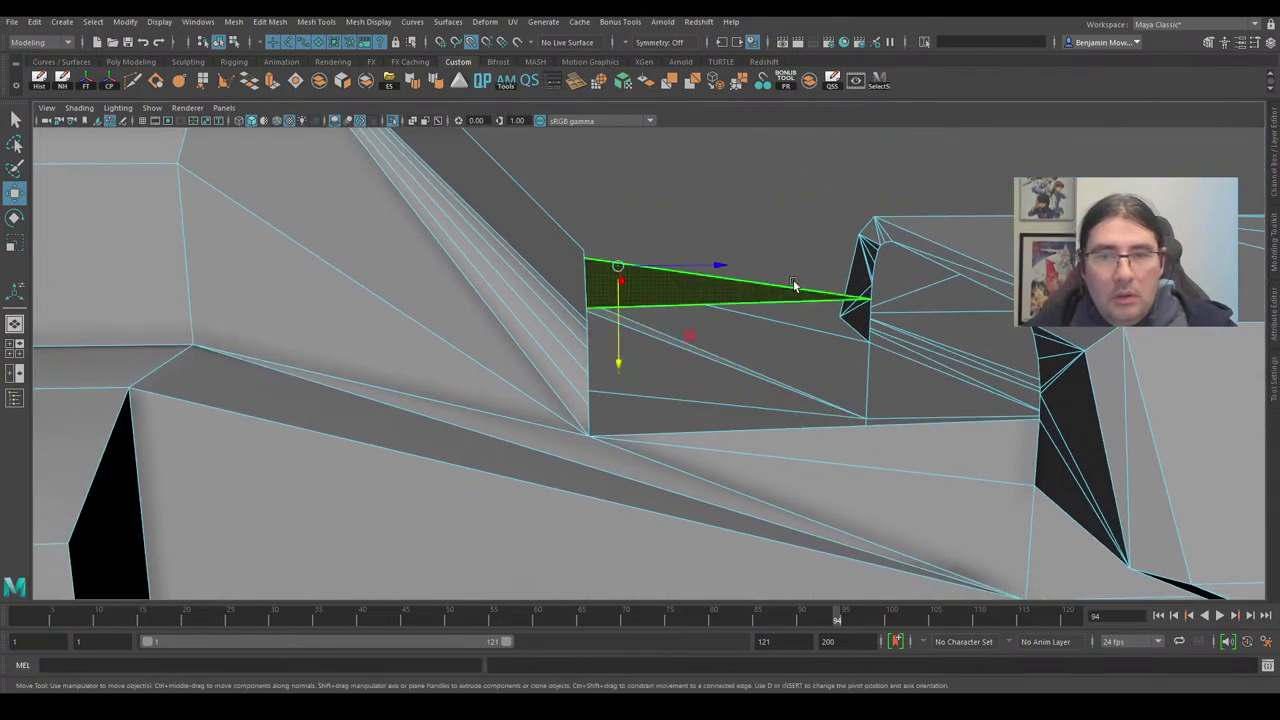
key("Delete")
left_click(759, 289)
key("Delete")
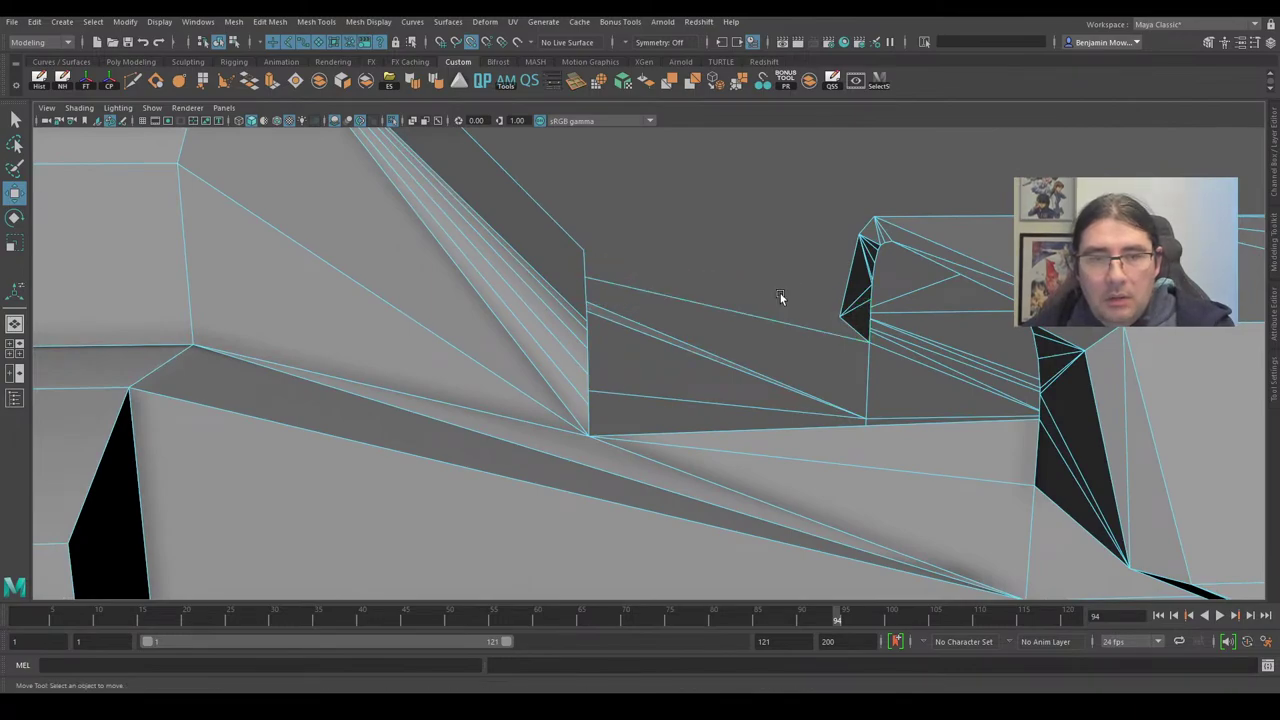
Delete the leftover narrow faces on the connector's opposite side.
scroll(737, 311, "down", 4)
left_click_drag(736, 316, 674, 323, "alt")
right_click_drag(672, 246, 688, 280)
left_click(700, 343)
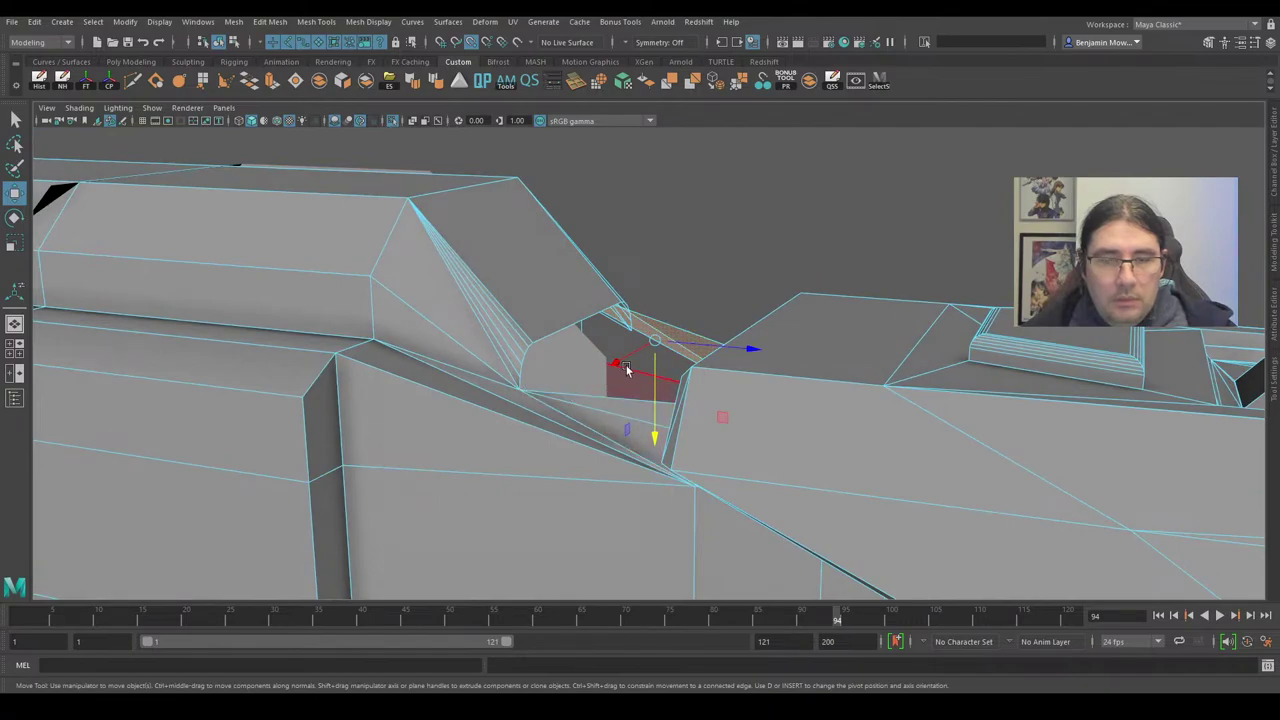
scroll(628, 367, "up", 4)
key("Delete")
Select the rear block's open curved border edges and extrude them up to the hull opening as a new connector.
left_click_drag(808, 308, 547, 322, "alt")
middle_click_drag(841, 267, 816, 297, "alt")
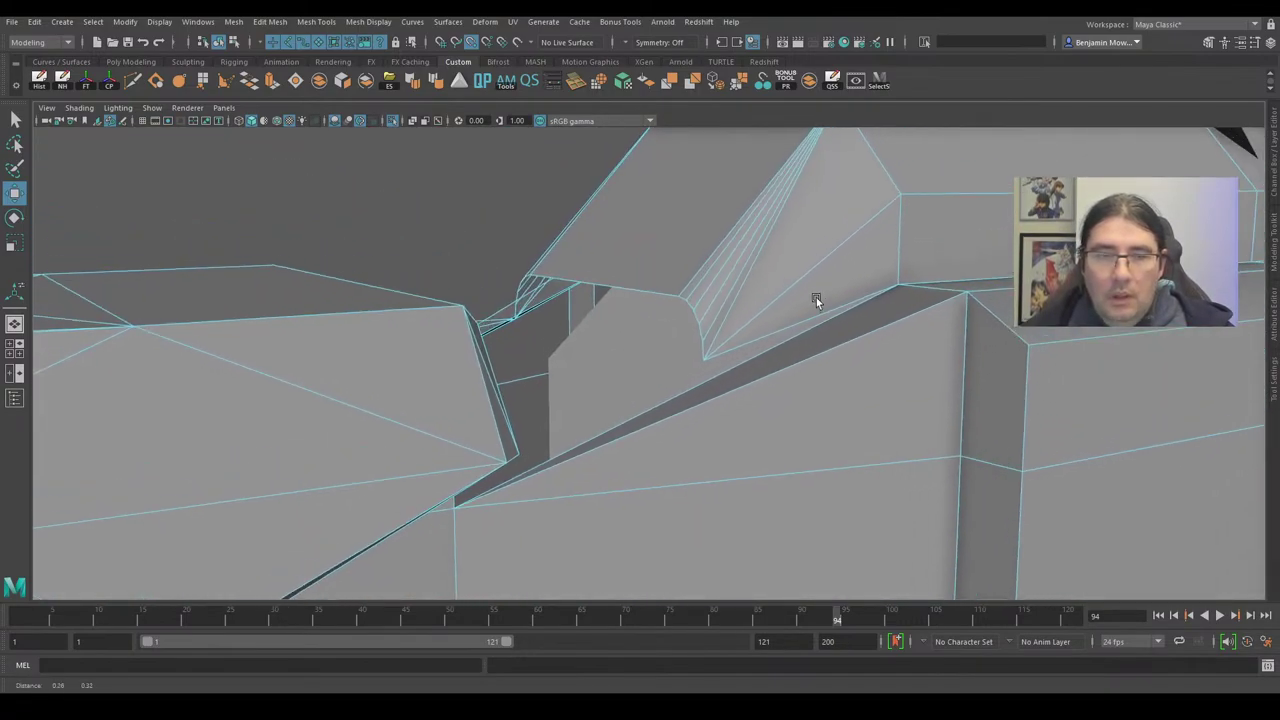
scroll(816, 297, "up", 4)
right_click_drag(707, 266, 686, 208)
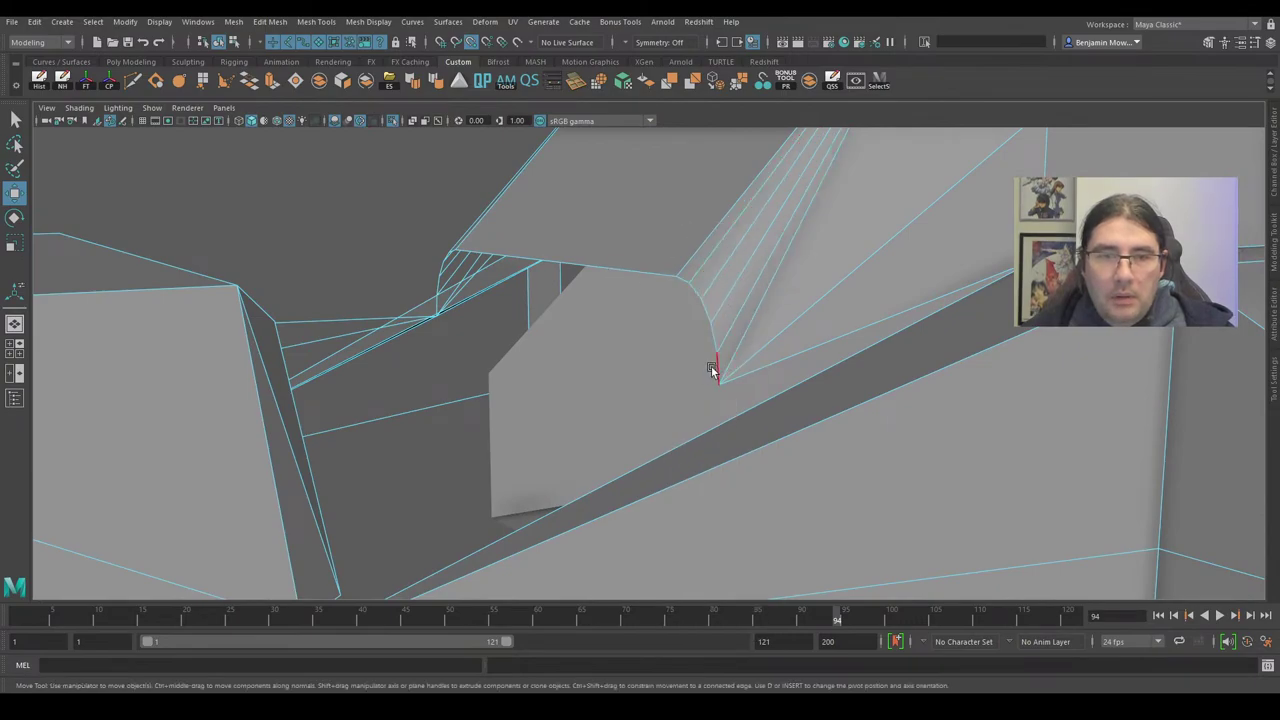
left_click_drag(665, 343, 528, 352, "alt")
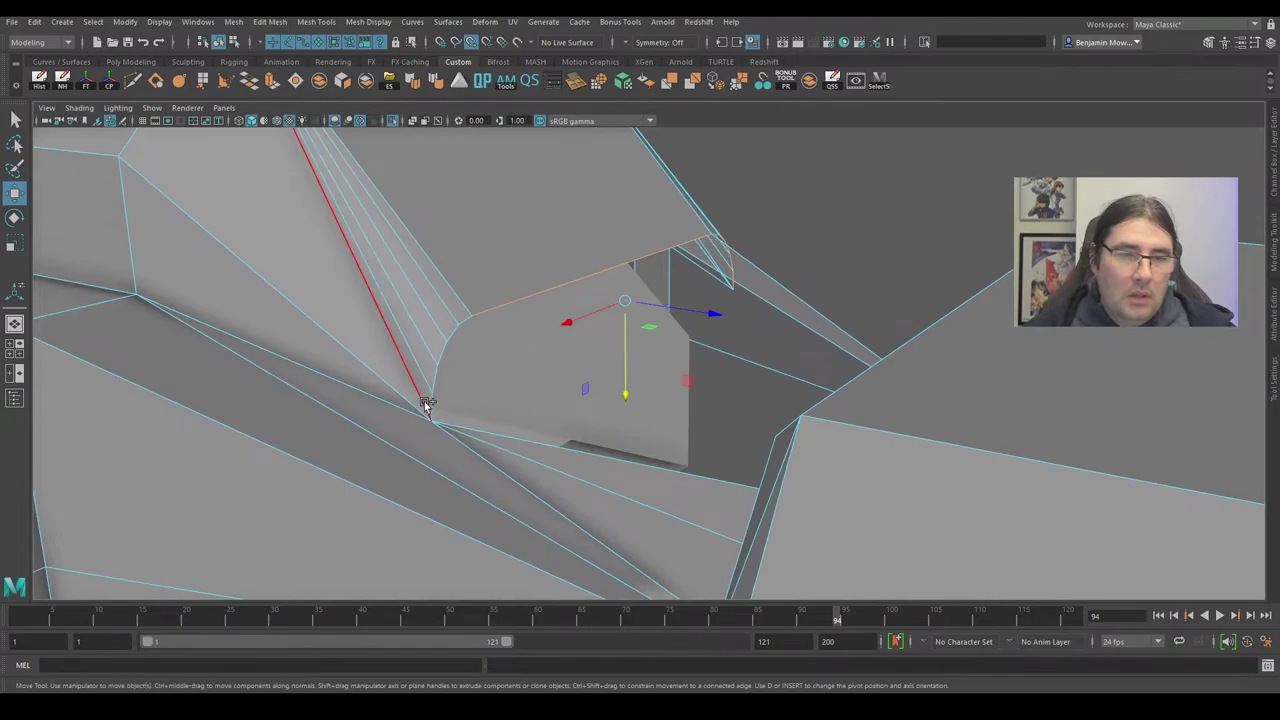
left_click_drag(607, 415, 749, 350, "alt")
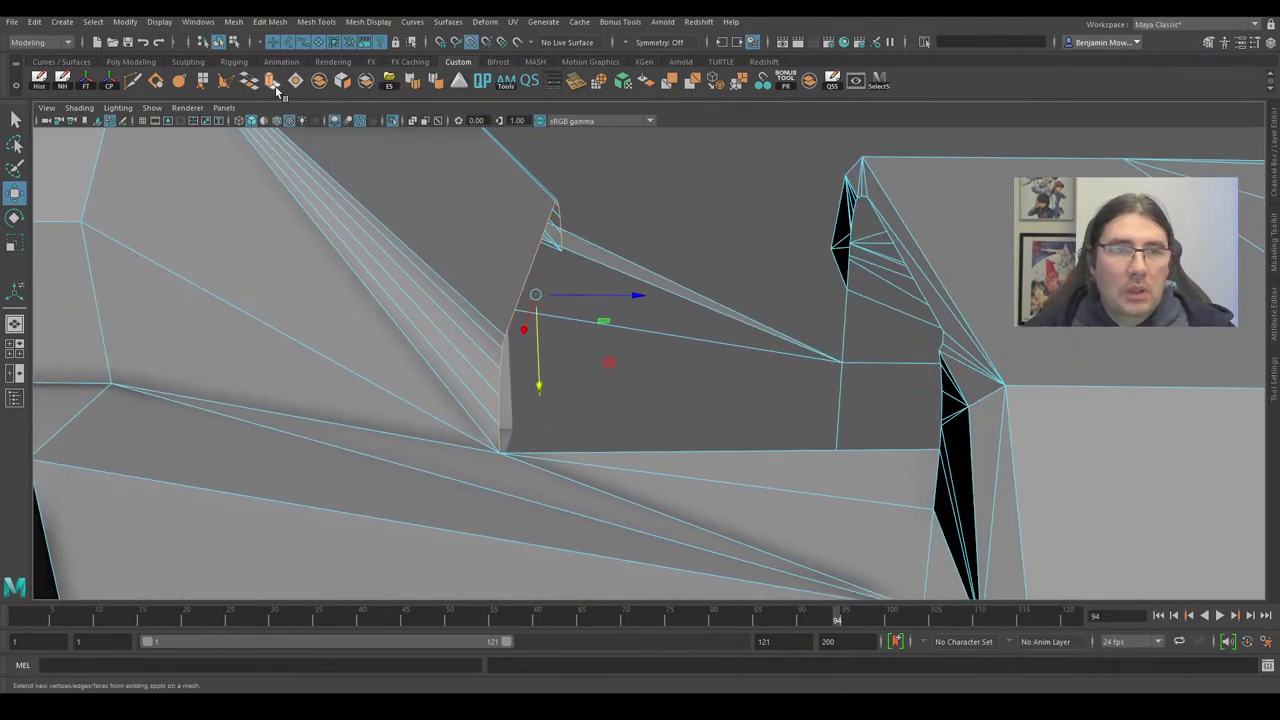
left_click_drag(922, 341, 548, 318, "alt")
left_click_drag(387, 265, 724, 236, "shift")
Move the upper corner vertex of the hull opening onto the matching corner vertex of the new connector.
right_click_drag(728, 269, 736, 249)
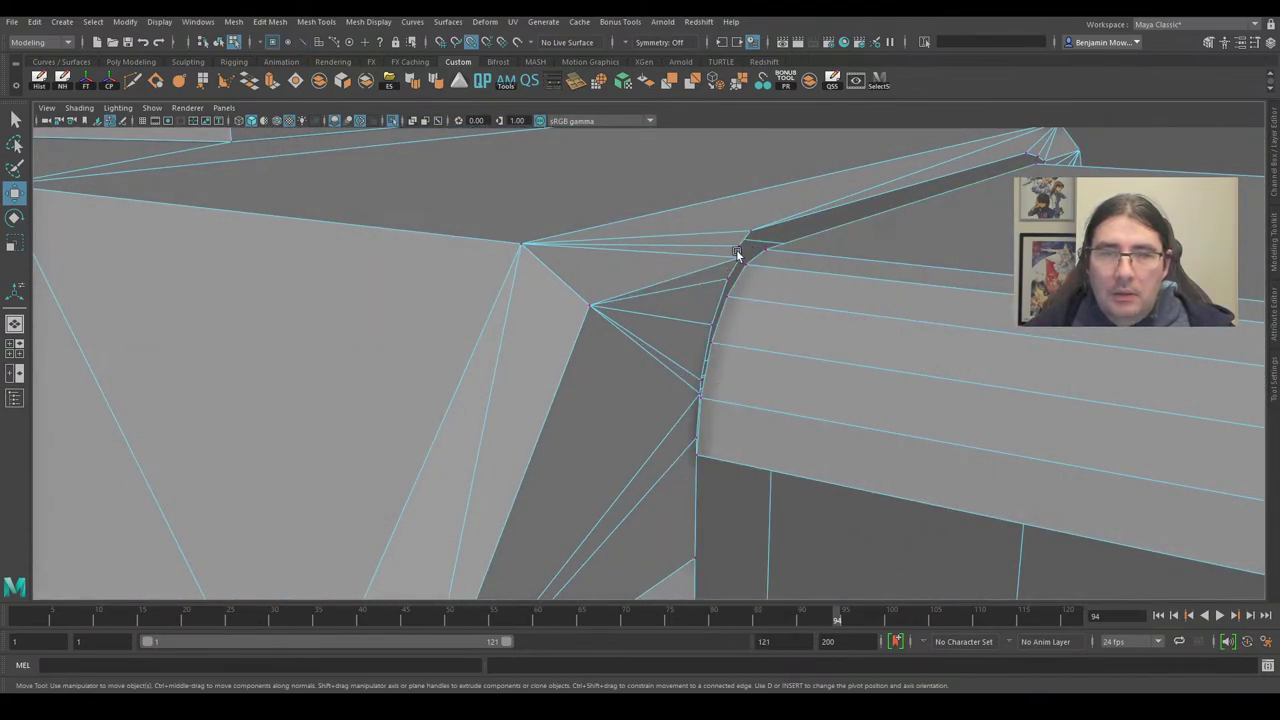
left_click(725, 262)
left_click(739, 255)
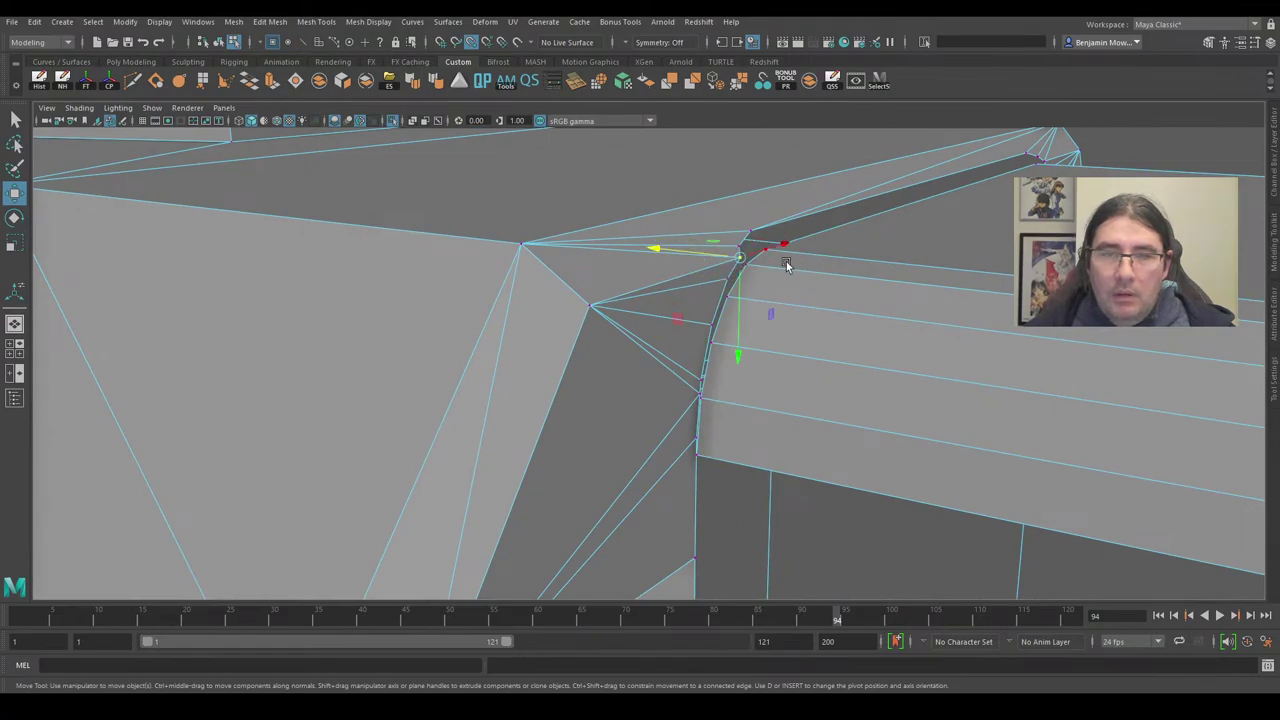
left_click_drag(736, 259, 764, 251)
left_click_drag(649, 301, 670, 333, "alt")
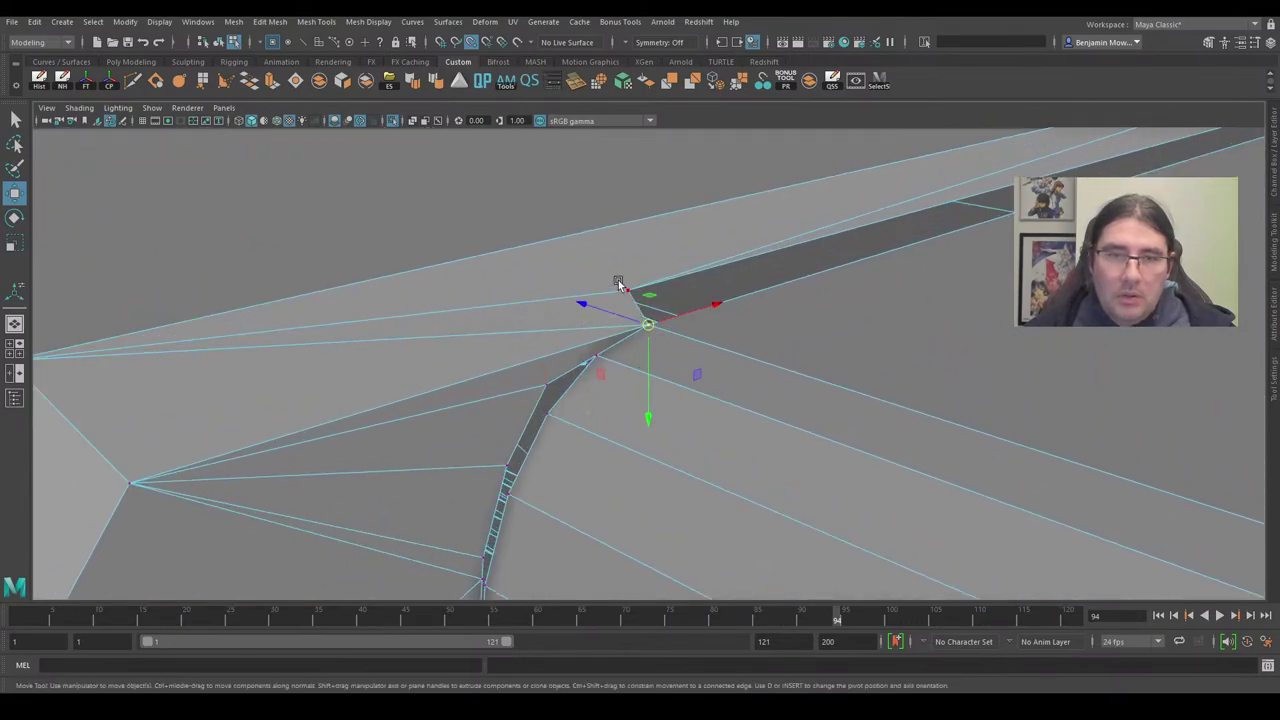
Delete the long edge crossing the hull's narrow top strip above the connector opening and return to vertex editing.
mouse_move(636, 292)
left_mouse_down("alt")
mouse_move(640, 312)
mouse_move(948, 303)
mouse_move(1068, 340)
mouse_move(697, 357)
mouse_move(846, 366)
mouse_move(643, 306)
left_mouse_up("alt")
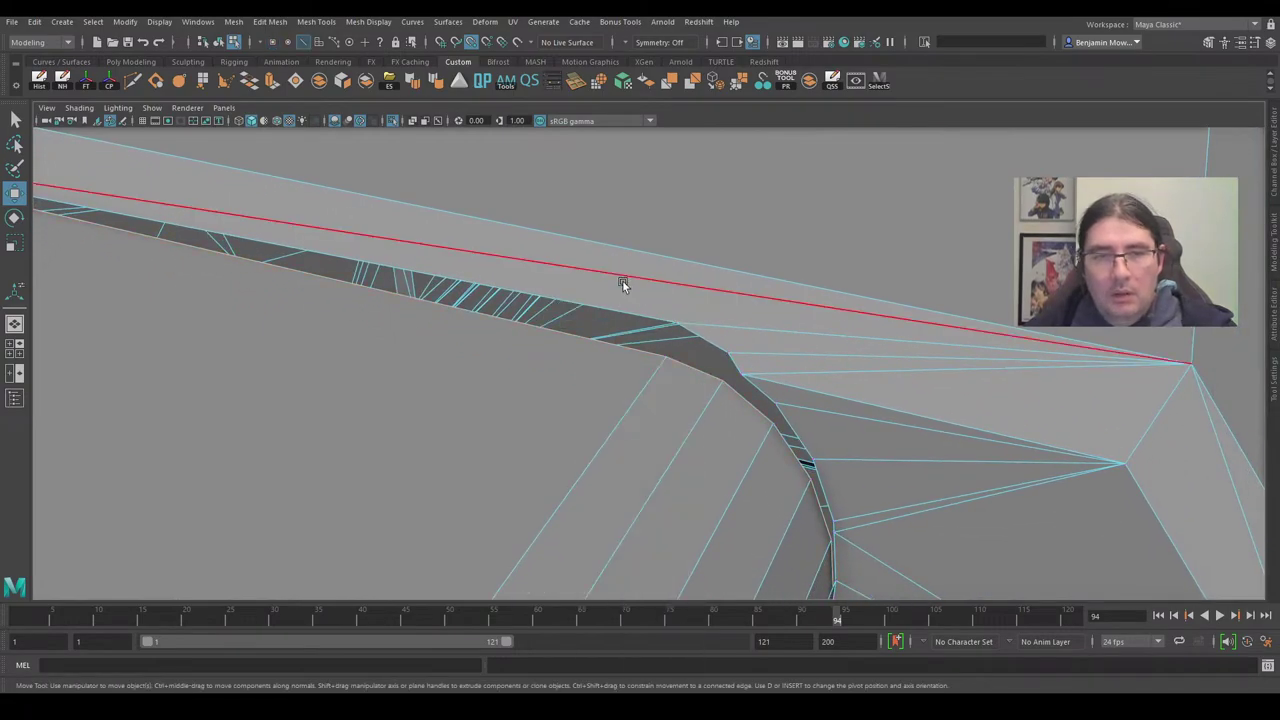
left_click(622, 280)
right_click_drag(694, 326, 631, 320)
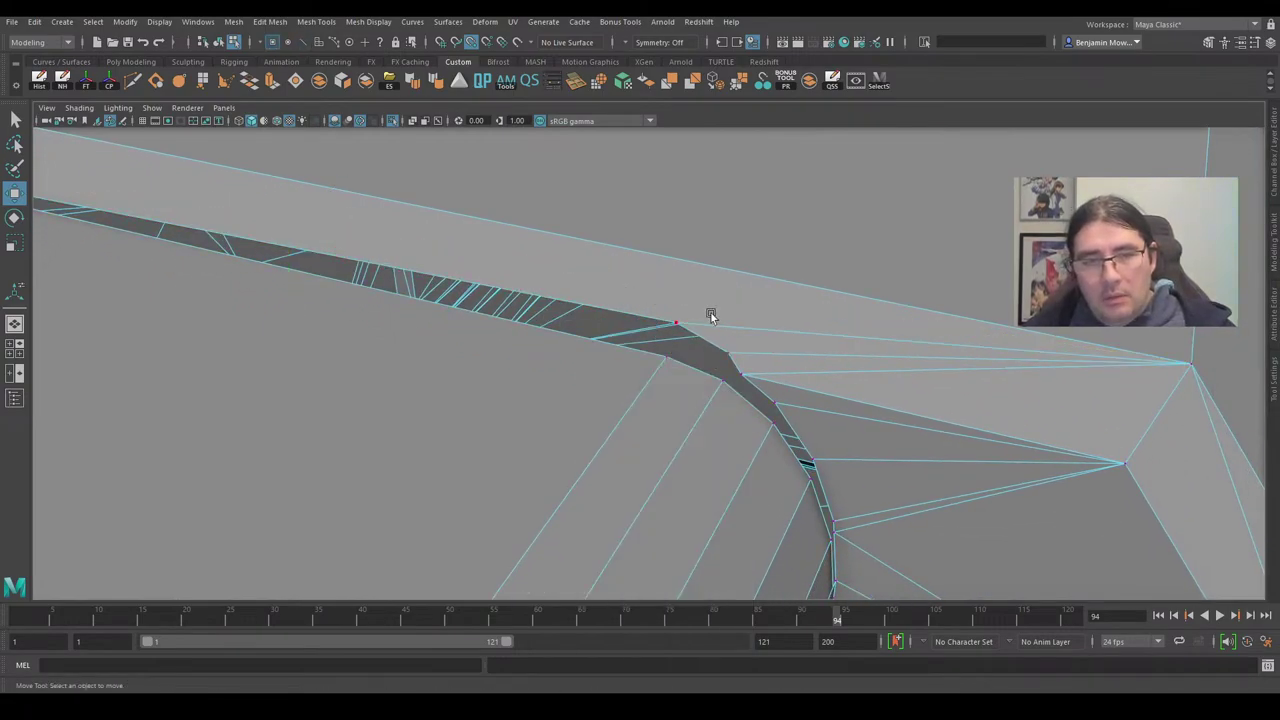
Move the hull opening's vertices beside its upper corner onto the matching vertices of the new connector.
left_click(677, 325)
left_click_drag(678, 327, 718, 377)
key("Right")
left_click(750, 368)
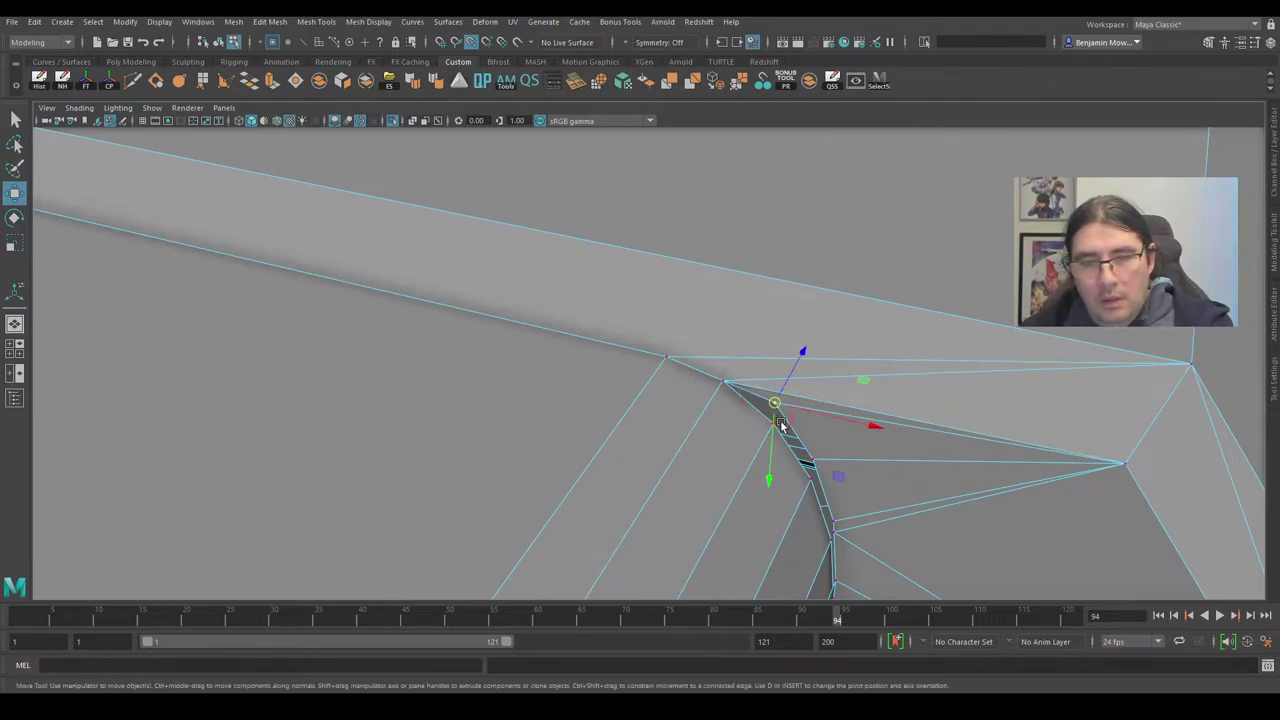
Delete the leftover hull face beneath the connector's lower edge.
scroll(803, 420, "down", 2)
mouse_move(803, 420)
left_mouse_down("alt")
mouse_move(865, 420)
mouse_move(823, 418)
left_mouse_up("alt")
scroll(823, 418, "up", 2)
middle_click_drag(823, 418, 820, 453, "alt")
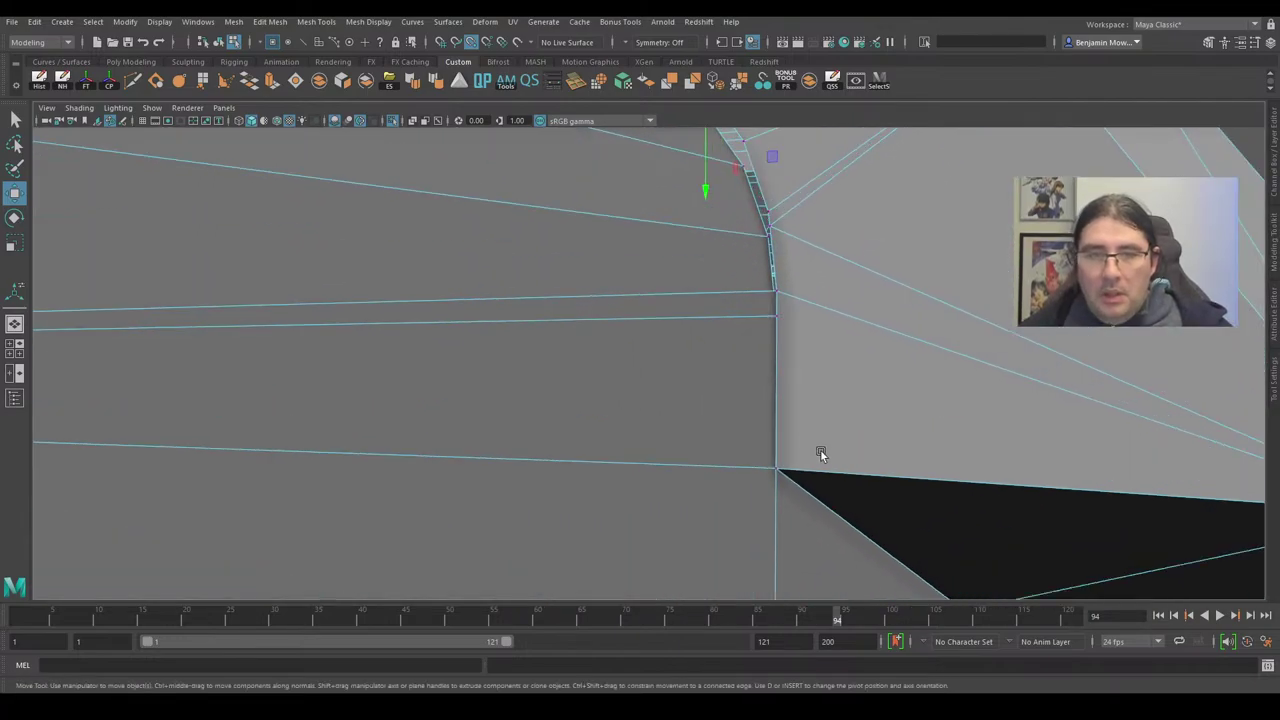
left_click_drag(821, 453, 802, 457, "alt")
right_click(737, 341)
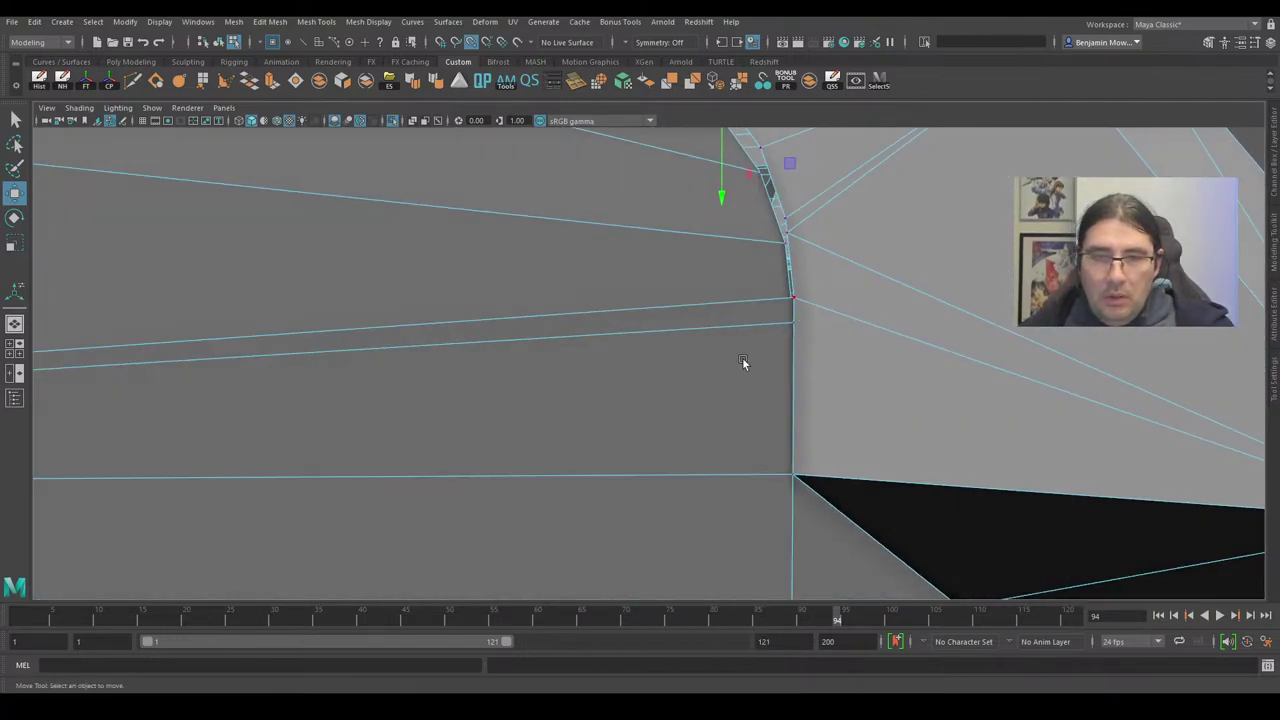
left_click(770, 305)
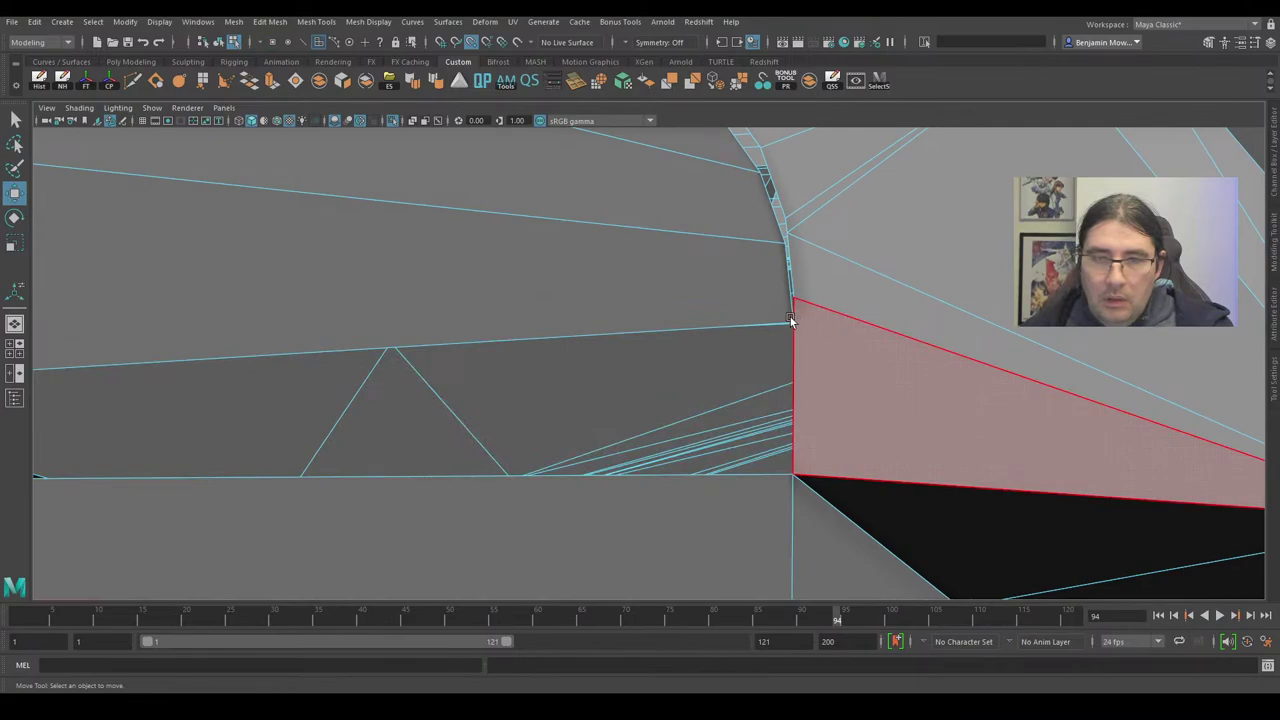
Snap the two lowest vertices of the hull opening's curve onto the connector's matching lower vertices.
left_click_drag(734, 323, 706, 329, "alt")
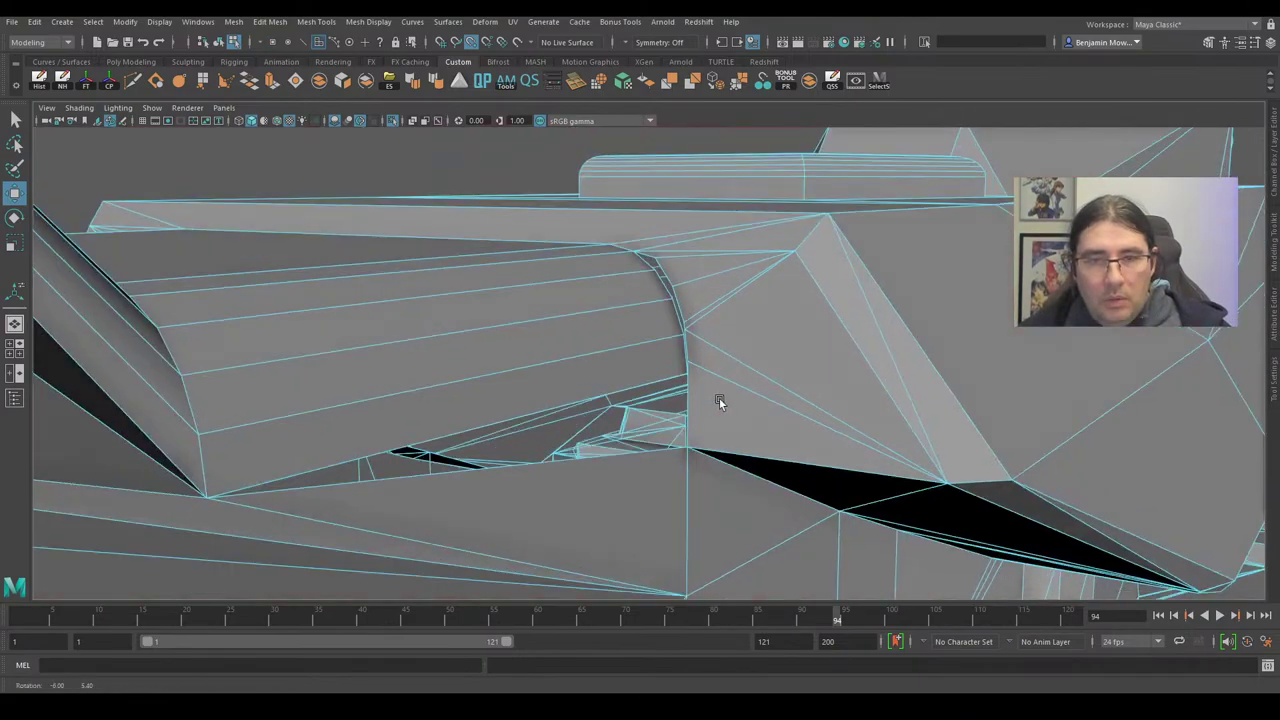
scroll(764, 383, "up", 4)
left_click_drag(719, 397, 872, 330, "alt")
scroll(872, 330, "up", 3)
right_click_drag(844, 318, 743, 287)
left_click(789, 271)
left_click_drag(788, 272, 788, 309)
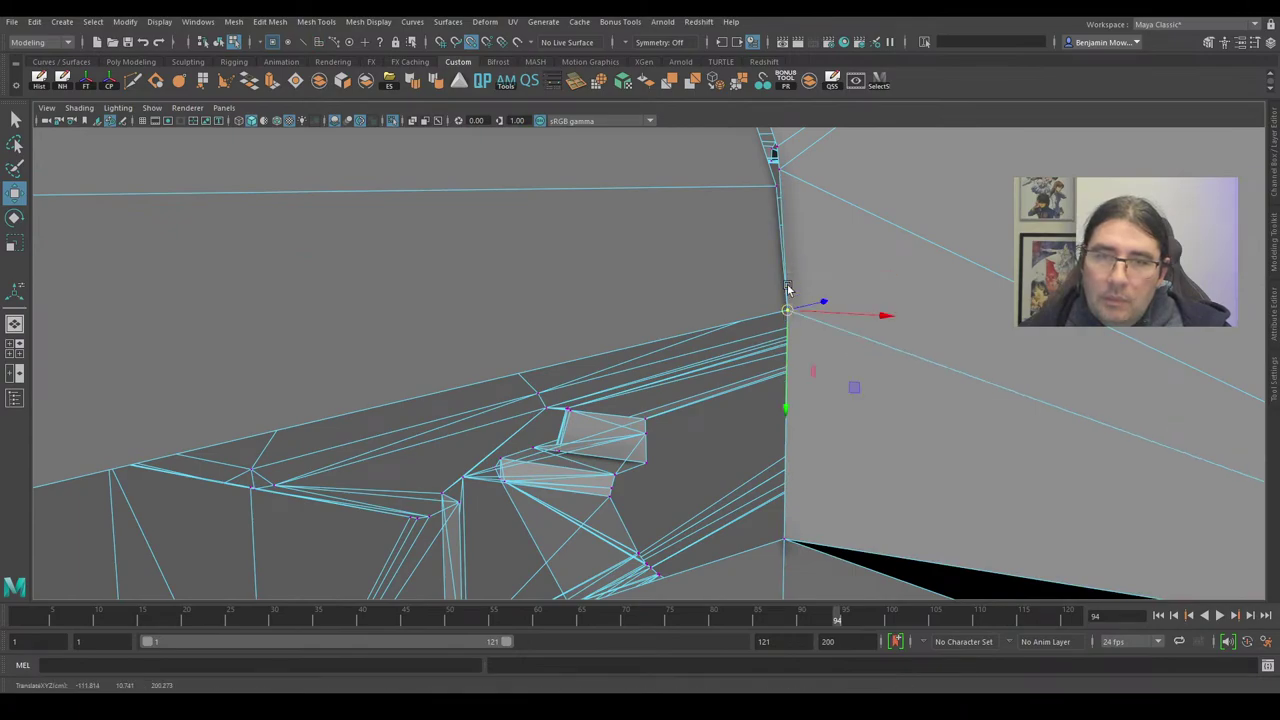
left_click(779, 175)
left_click_drag(778, 174, 778, 186)
Snap the remaining middle vertices of the hull opening's curve onto the connector's curved border vertices.
middle_click_drag(863, 184, 866, 348, "alt")
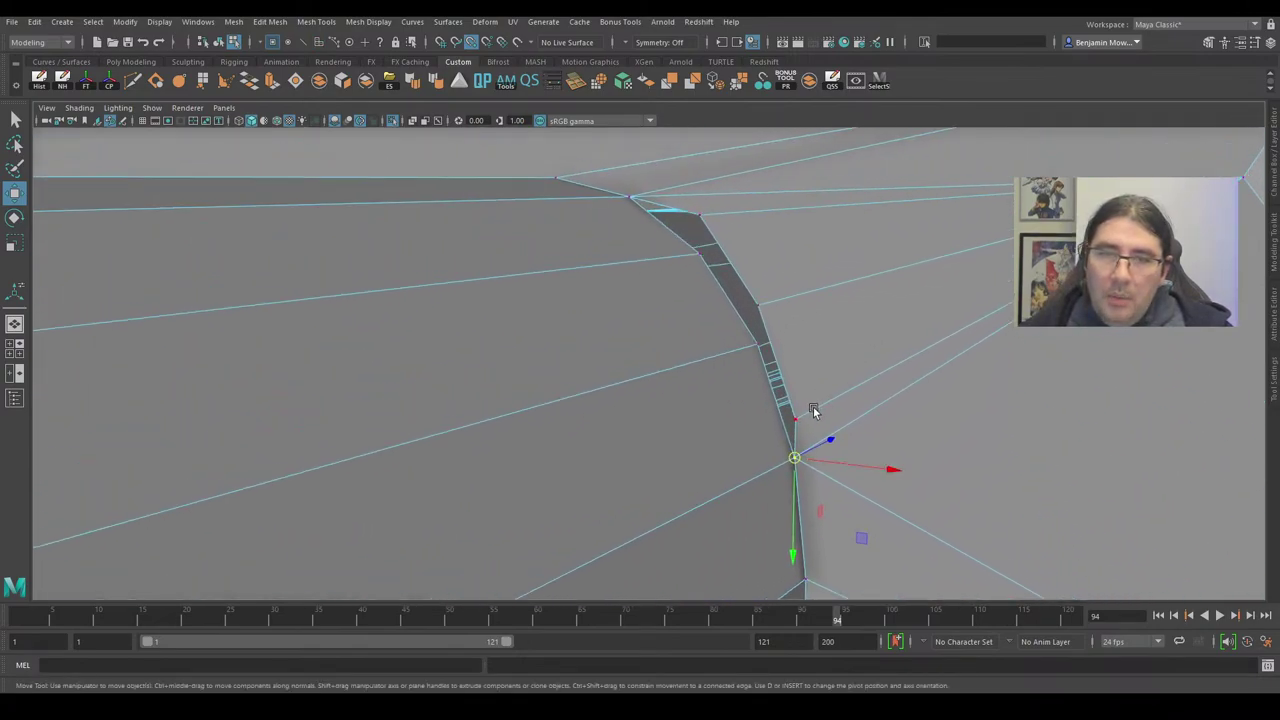
left_click(797, 418)
left_click_drag(796, 419, 796, 456)
left_click(759, 305)
left_click_drag(758, 305, 765, 332)
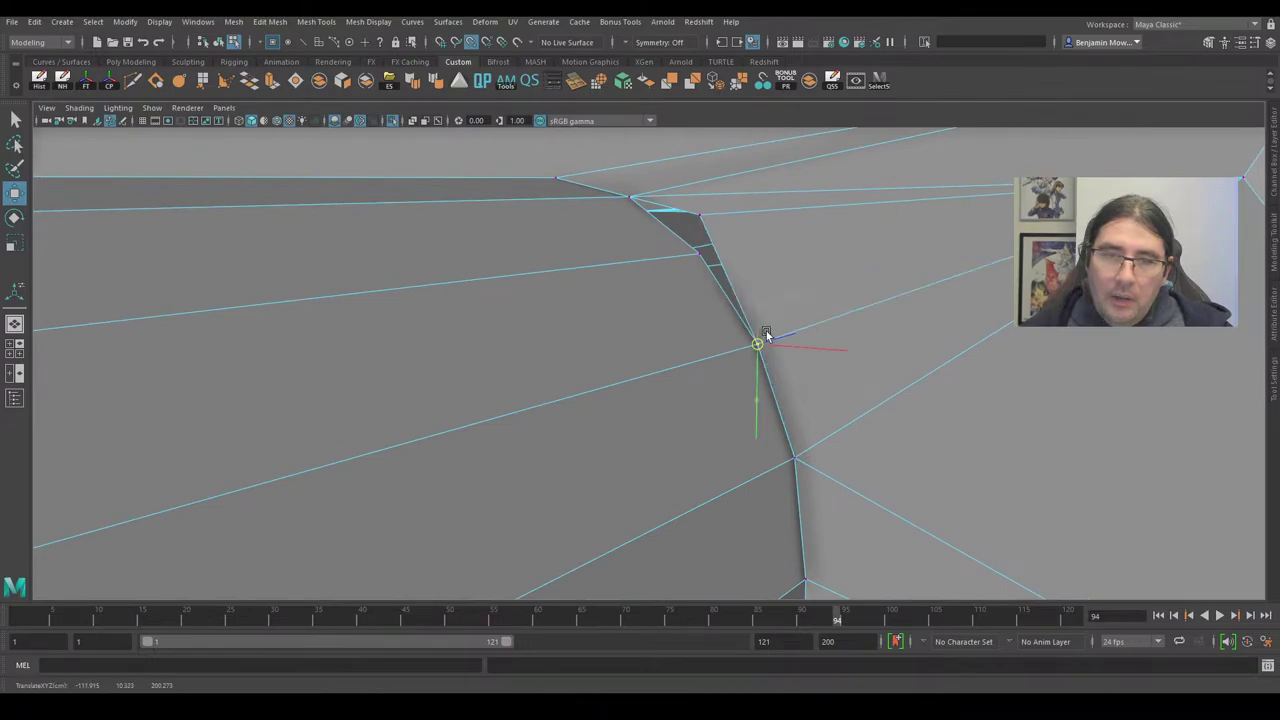
middle_click_drag(780, 217, 822, 392, "alt")
left_click(752, 391)
left_click_drag(752, 393, 728, 341)
Move the hull's second vertex on the curve onto the connector's upper corner and merge the overlapping vertices there.
left_click(658, 325)
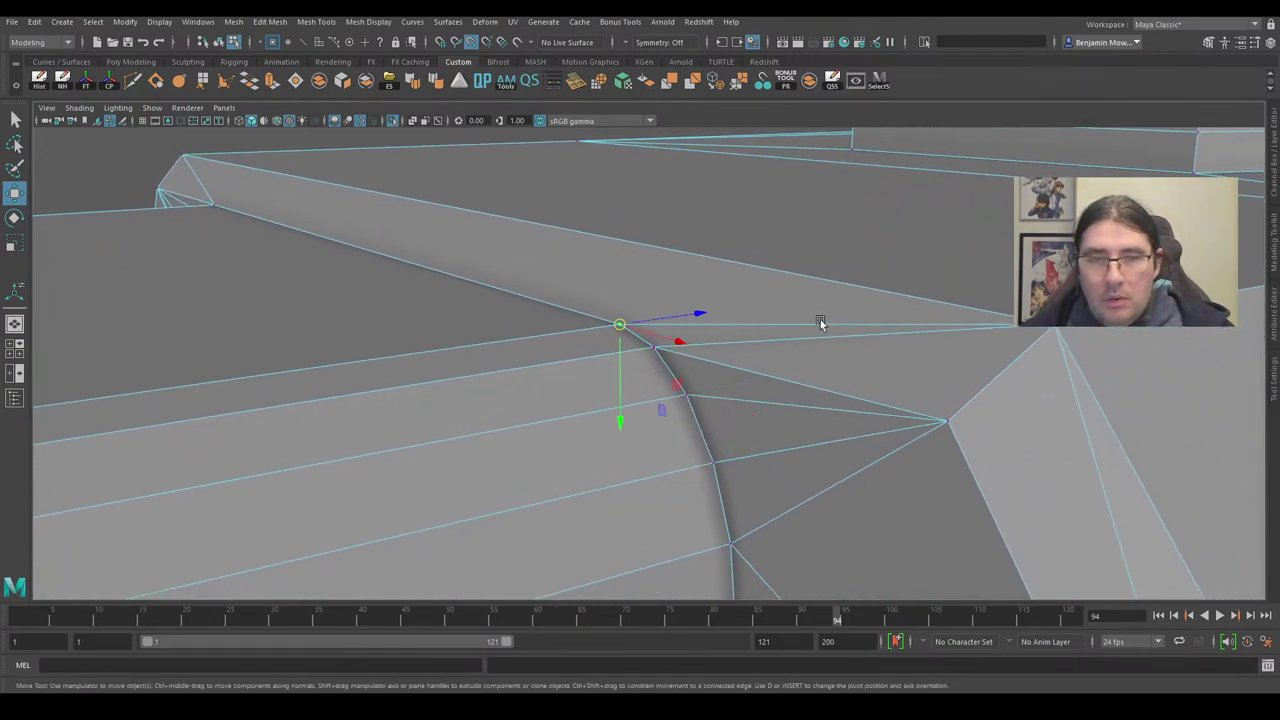
left_click(1040, 330)
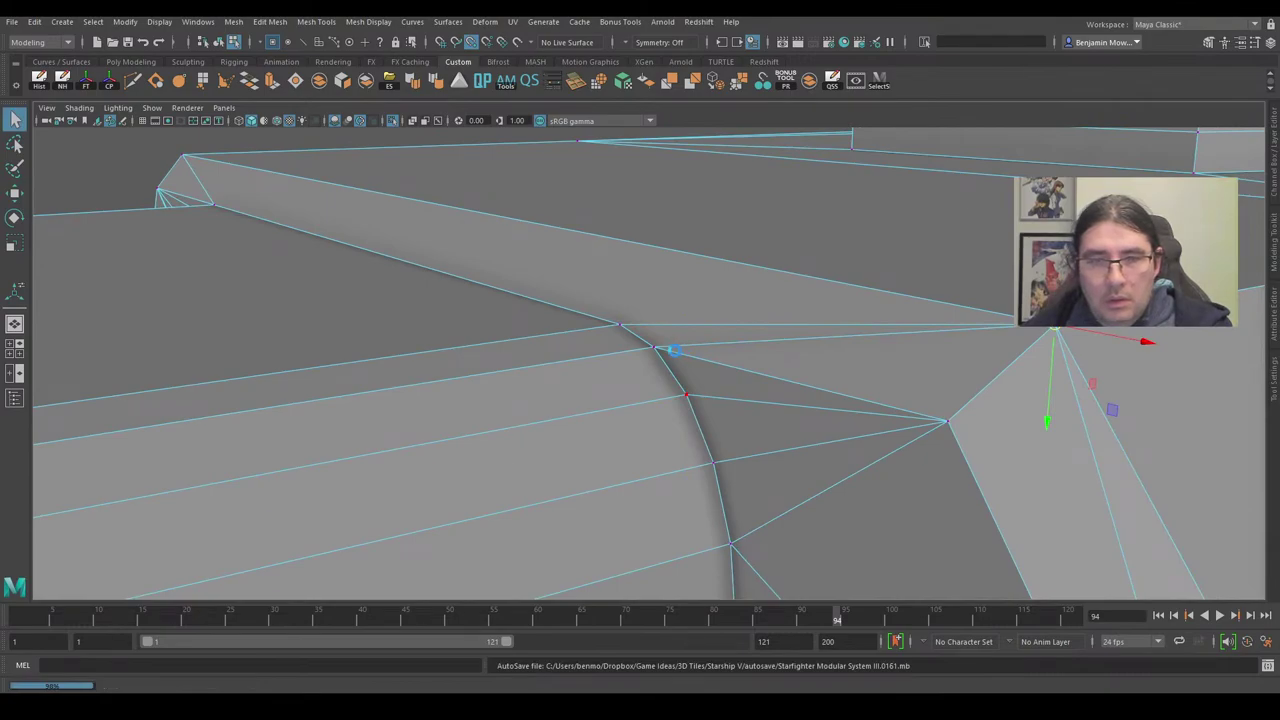
left_click(668, 349)
key("w")
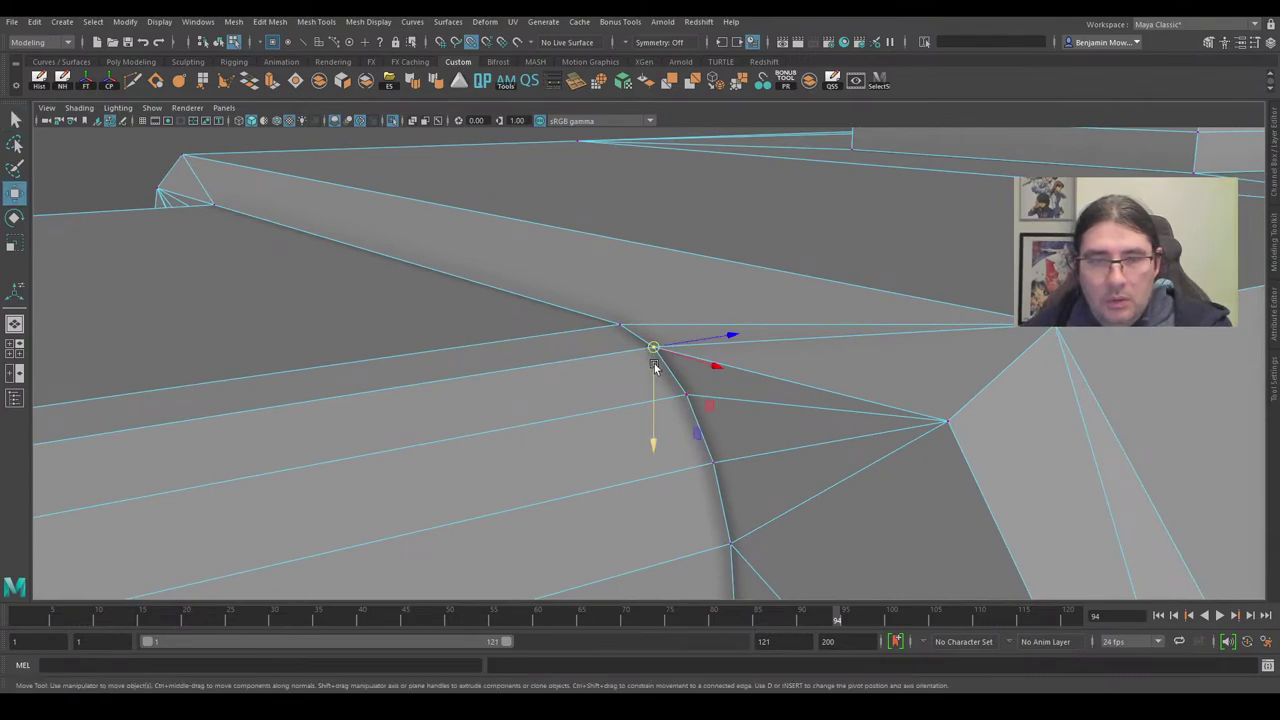
left_click_drag(655, 367, 600, 325)
scroll(706, 363, "up", 3)
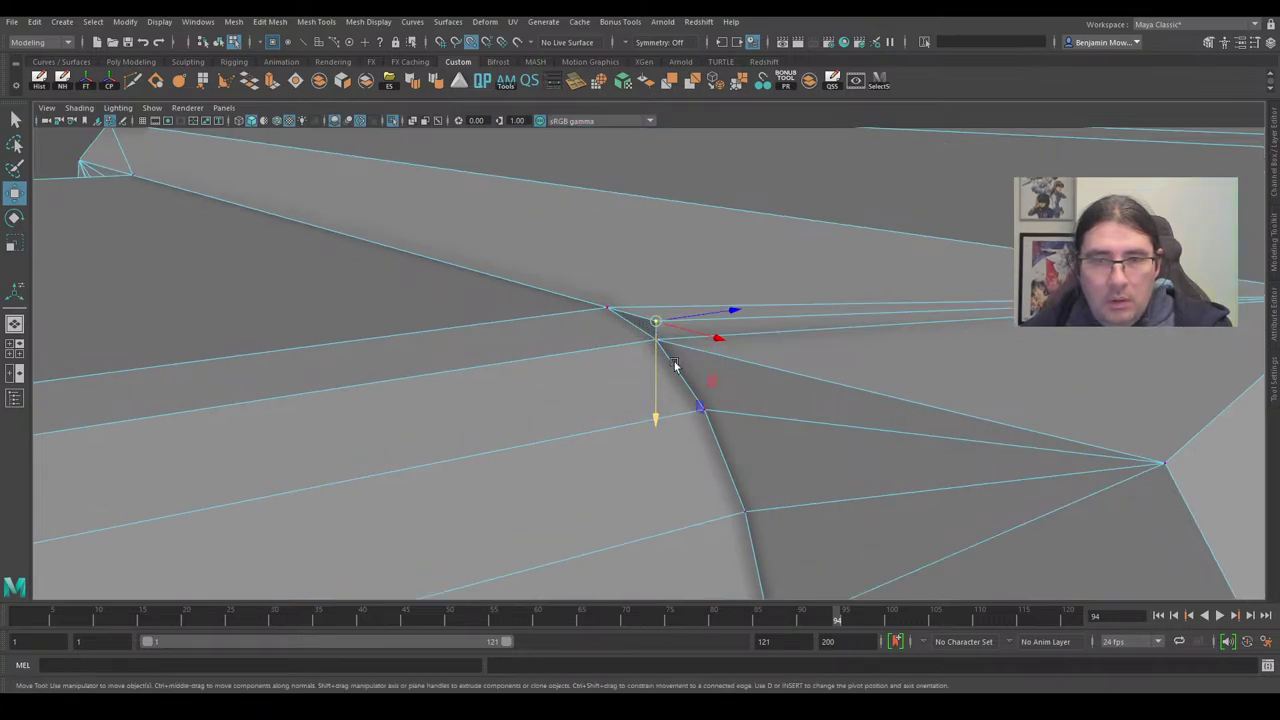
left_click_drag(653, 338, 603, 312)
left_click(659, 321)
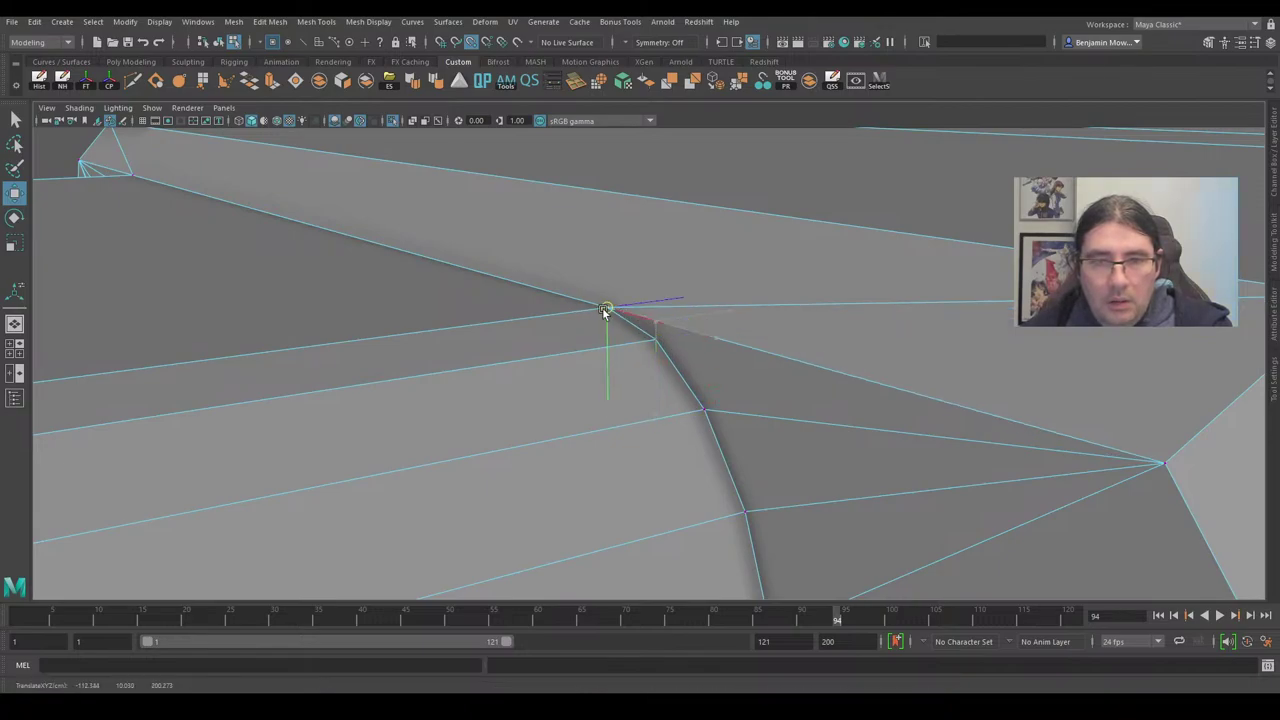
key("g")
left_click(760, 397)
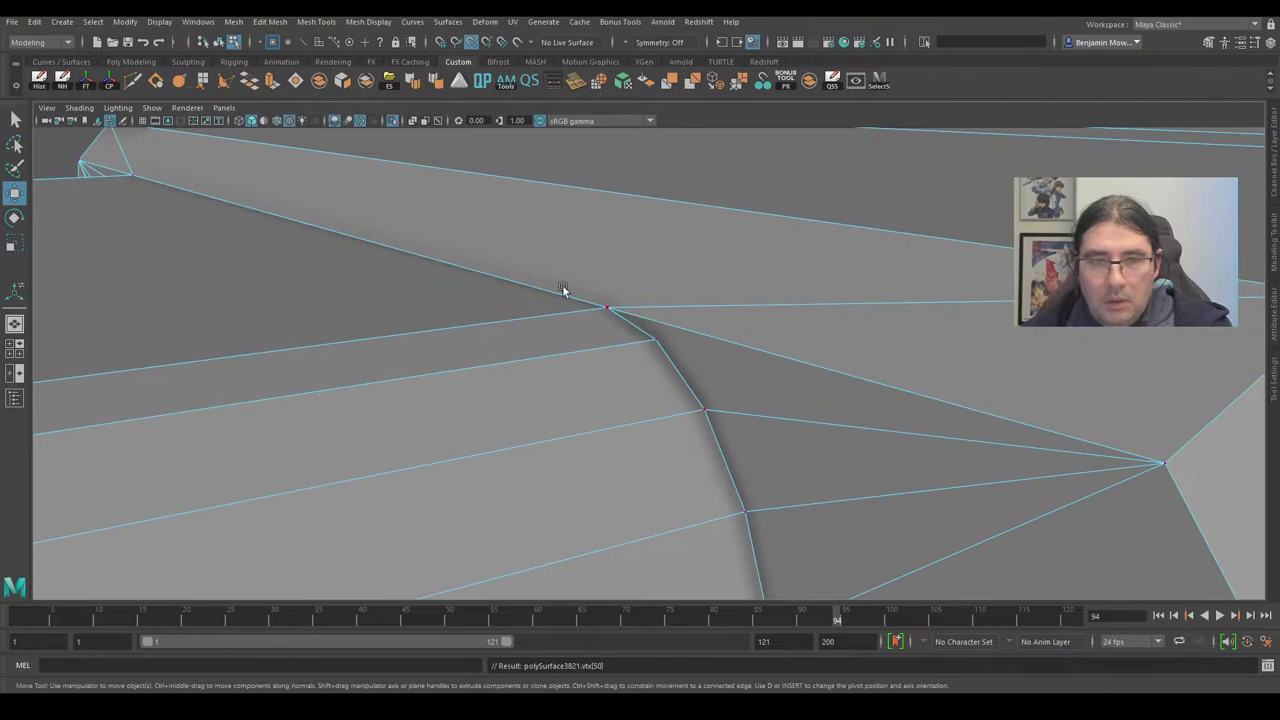
right_click_drag(605, 299, 673, 205, "shift")
Shift the hull's next vertices along the curve up onto the neighbouring connector vertices.
scroll(772, 357, "down", 3)
scroll(772, 357, "down", 8)
left_click_drag(868, 329, 717, 378, "alt")
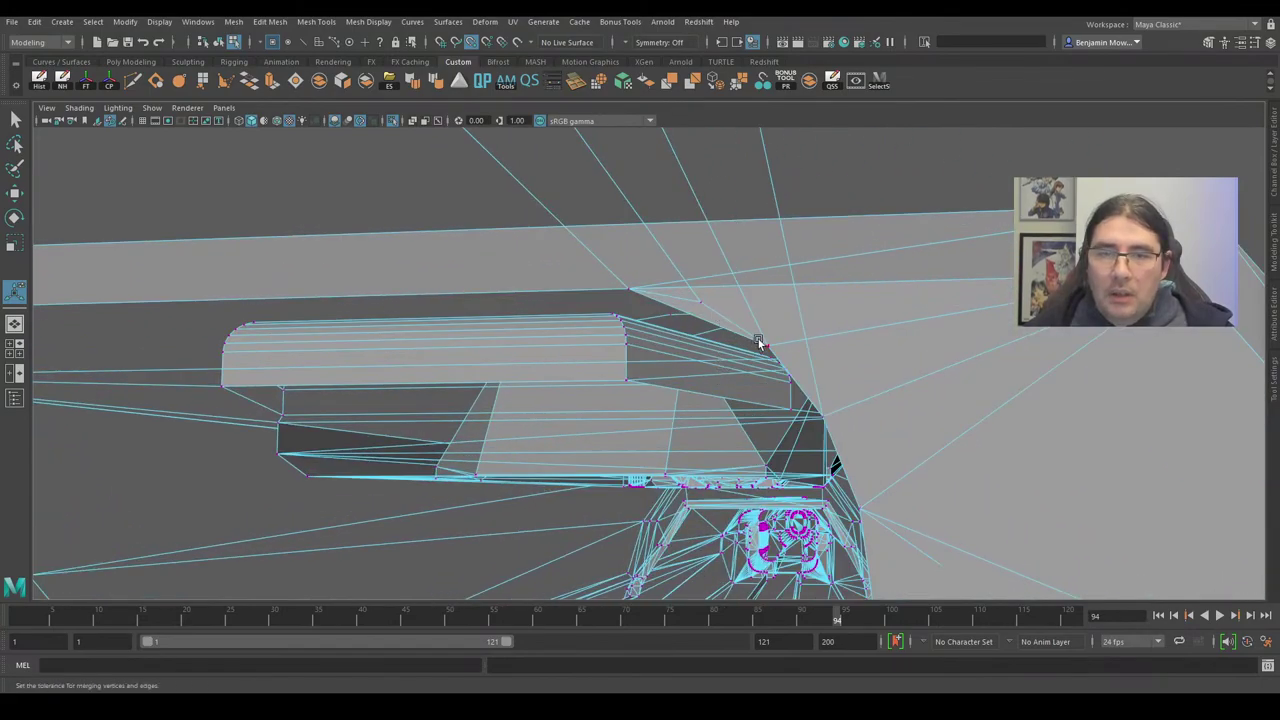
scroll(806, 336, "up", 5)
key("w")
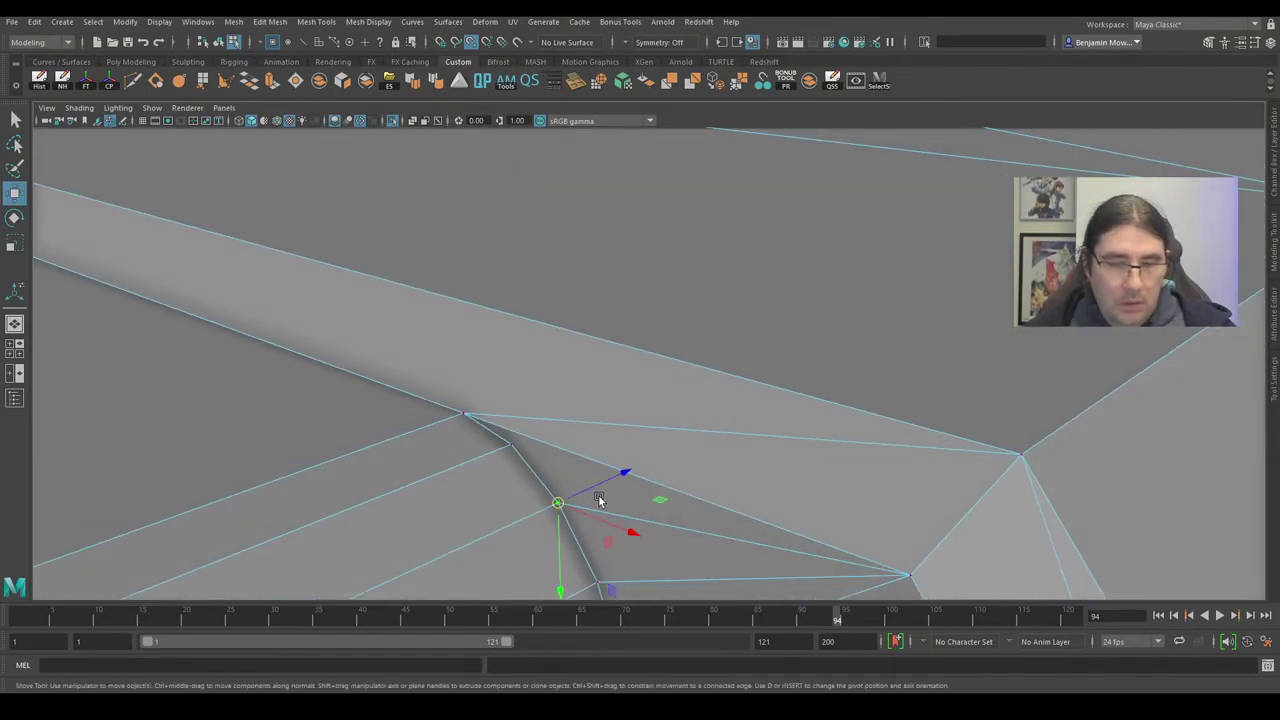
left_click_drag(560, 506, 514, 448)
left_click_drag(638, 508, 635, 395, "alt")
key("Down")
left_click_drag(611, 470, 578, 400)
key("Down")
left_click_drag(642, 564, 636, 468)
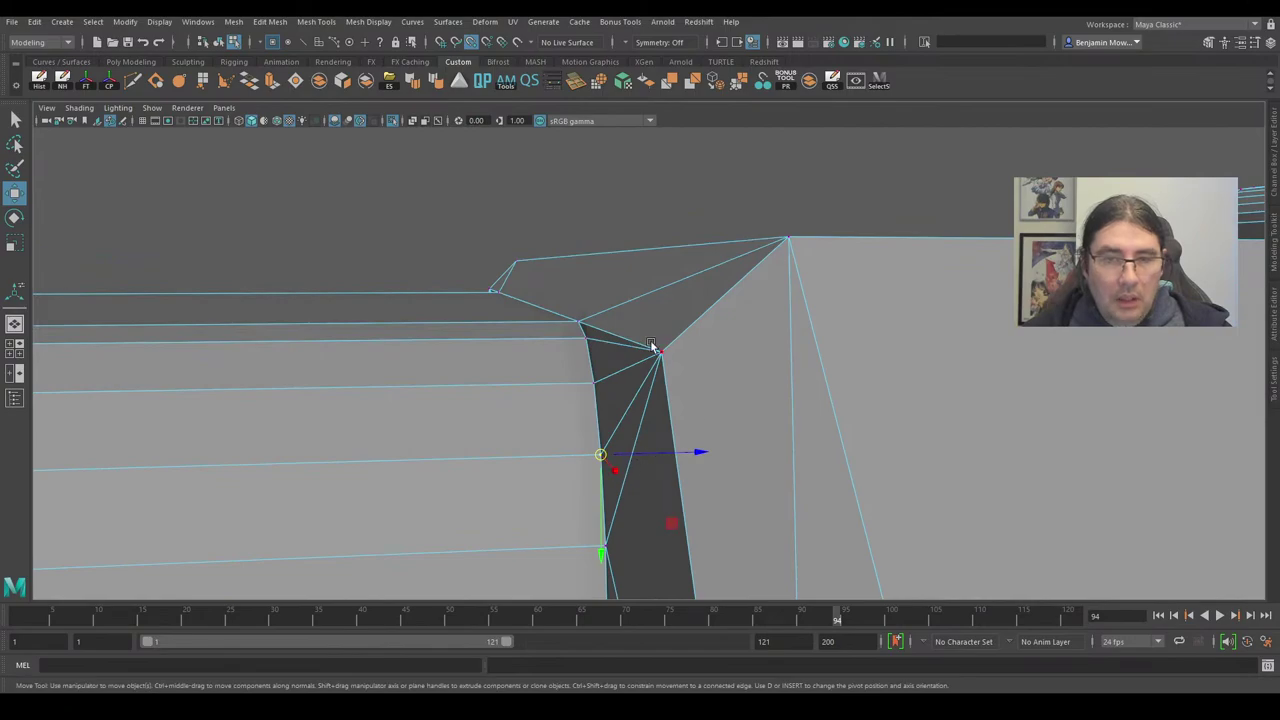
Select all vertices around the curved joint between connector and hull and merge them.
left_click_drag(736, 355, 566, 355, "alt")
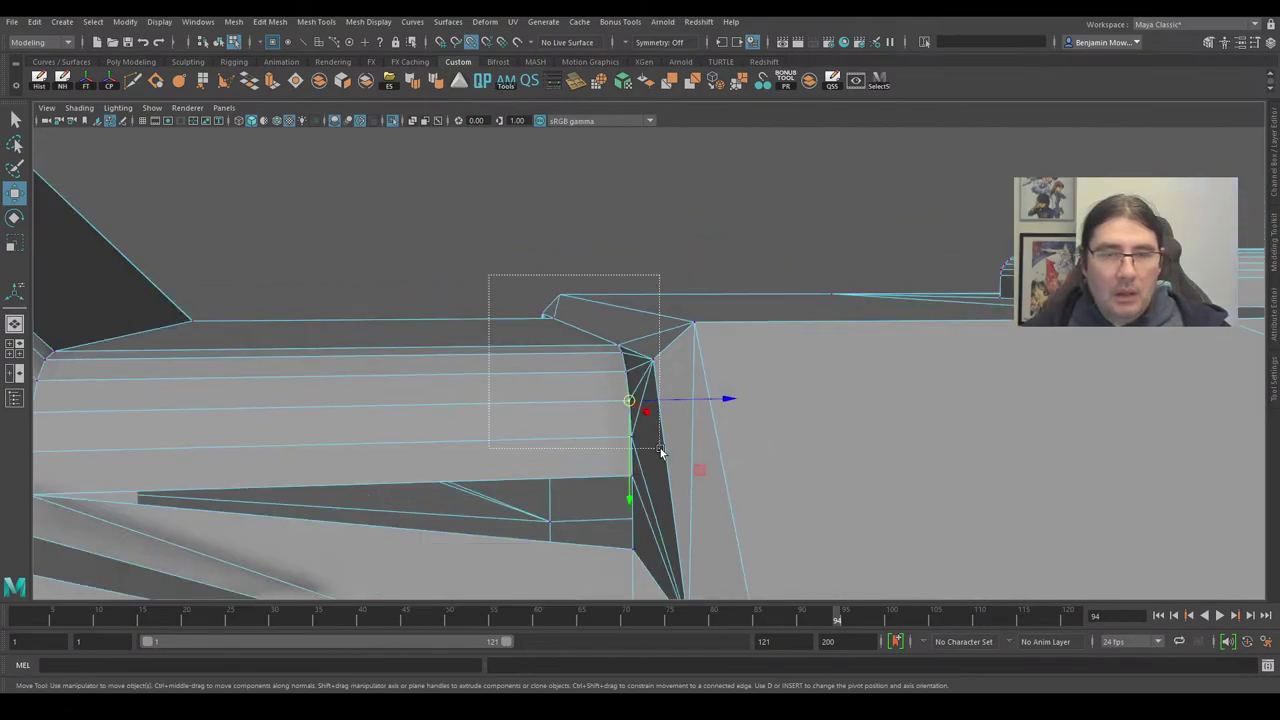
left_click_drag(660, 450, 697, 494)
right_click_drag(615, 413, 684, 341, "shift")
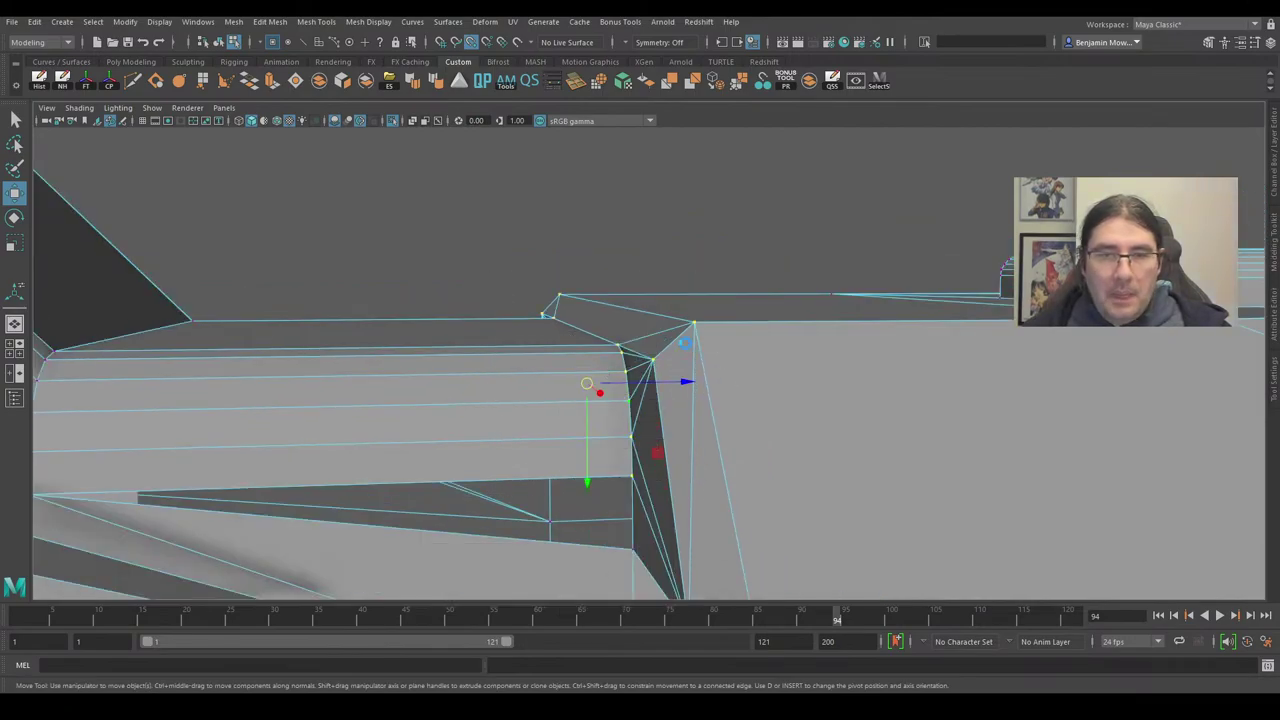
On the ship's opposite side, snap the two upper hull vertices of the curve onto the connector's border vertices.
left_click_drag(683, 342, 963, 414, "alt")
middle_click_drag(583, 428, 743, 391, "alt")
scroll(768, 391, "up", 5)
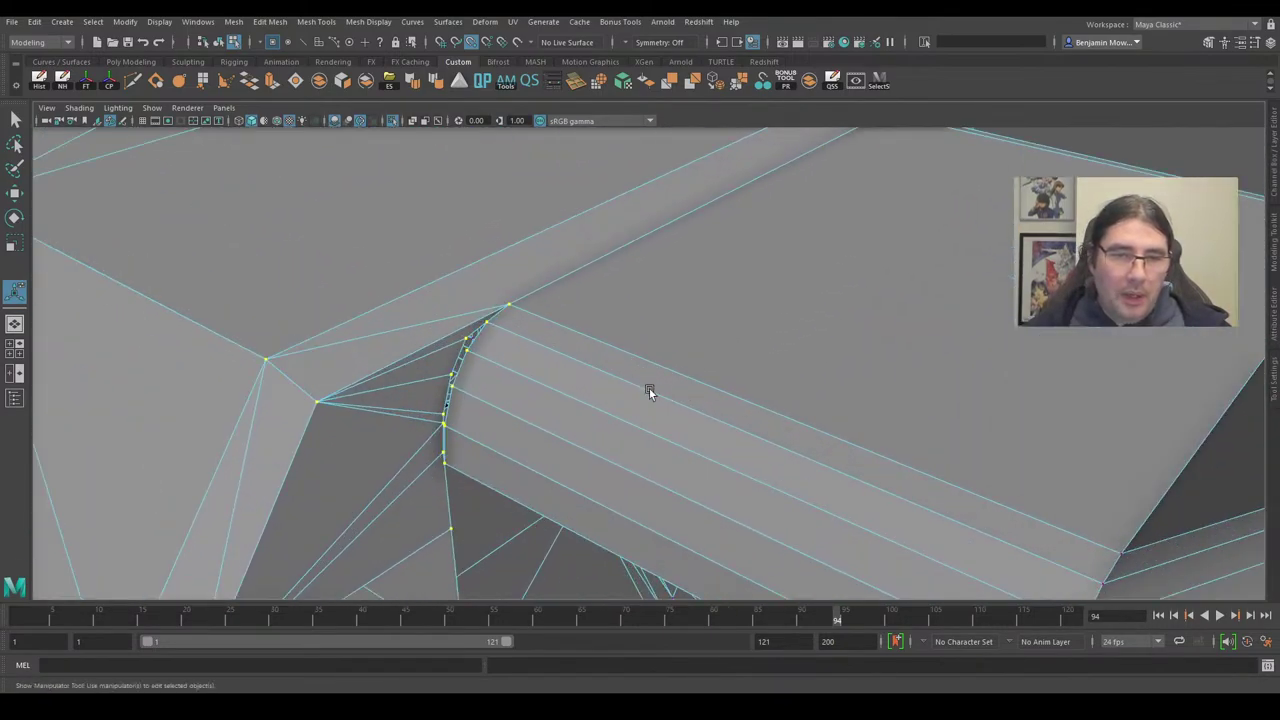
left_click_drag(649, 388, 574, 318, "alt")
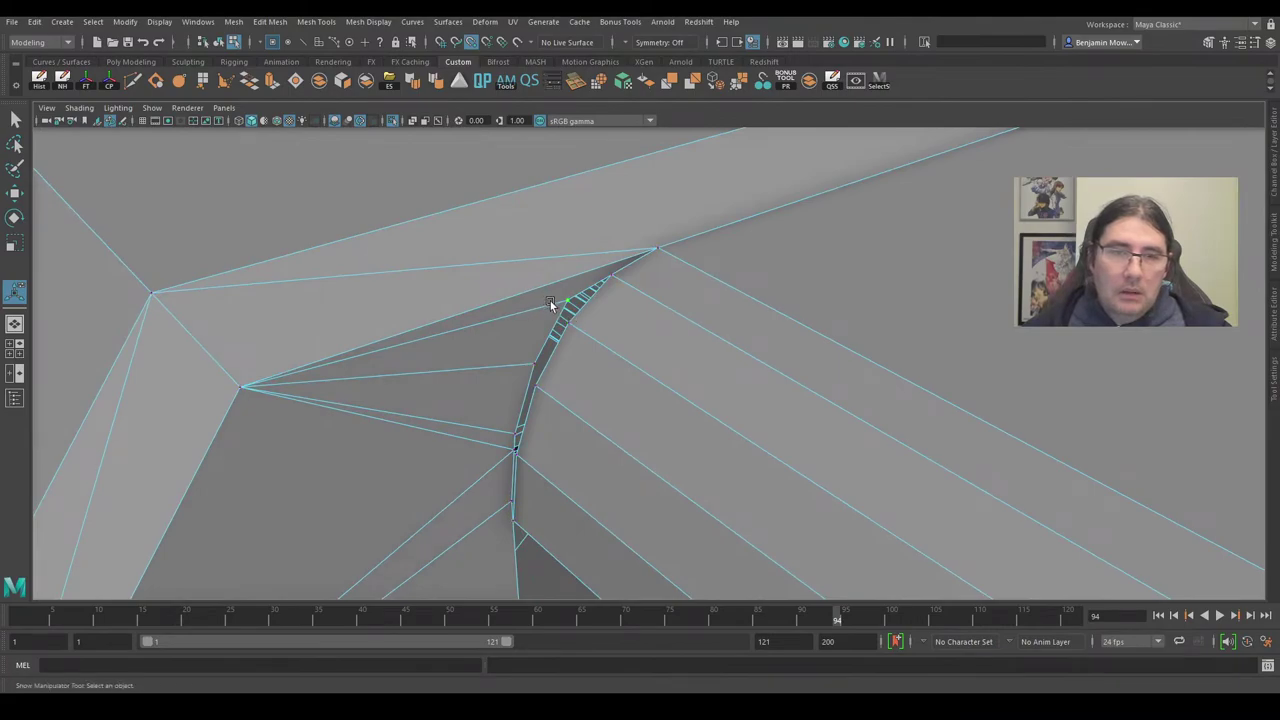
key("w")
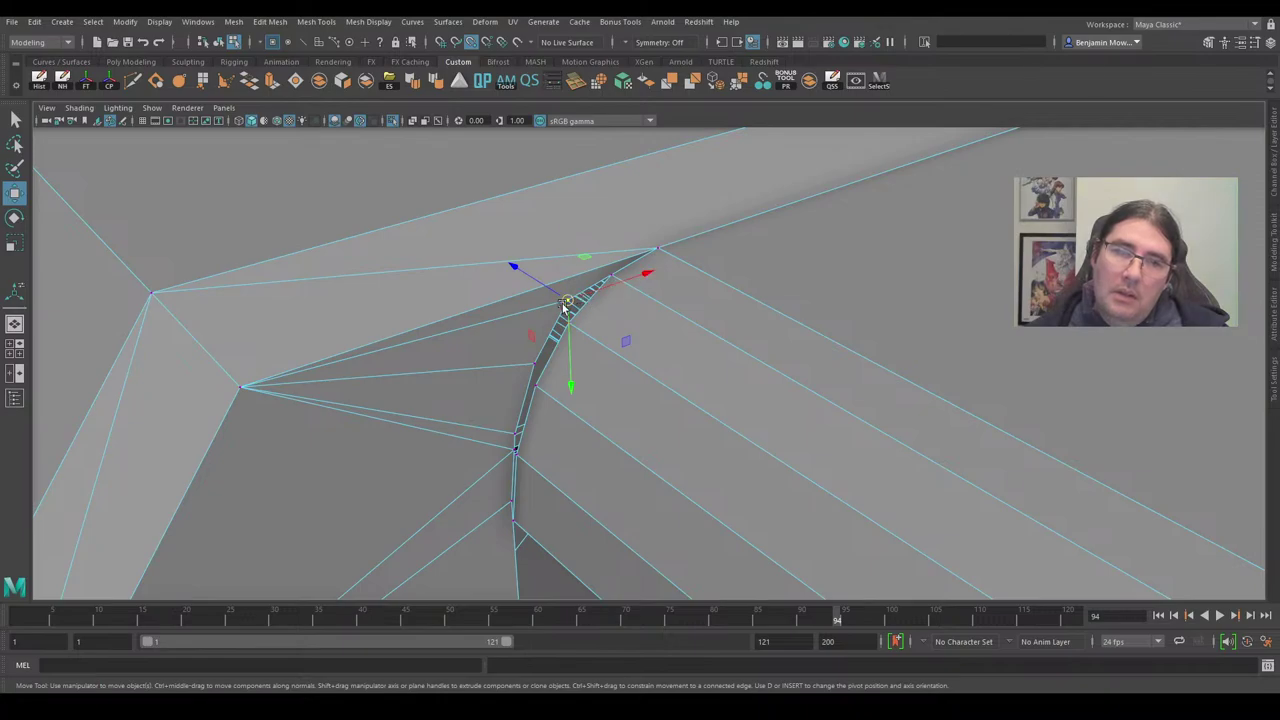
left_click_drag(565, 307, 609, 278)
left_click(539, 362)
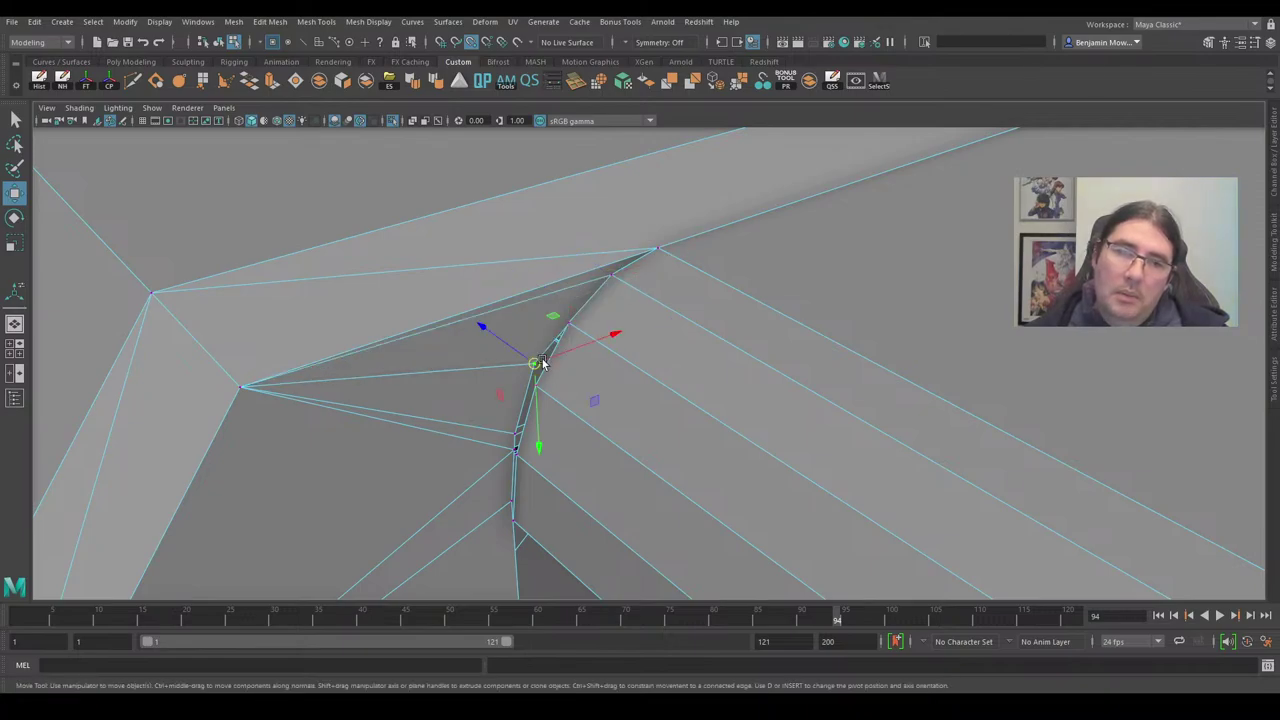
left_click_drag(537, 365, 565, 332)
Snap the remaining lower hull vertices on the opposite side onto the connector's lower border vertices.
left_click(516, 430)
left_click_drag(515, 431, 528, 341)
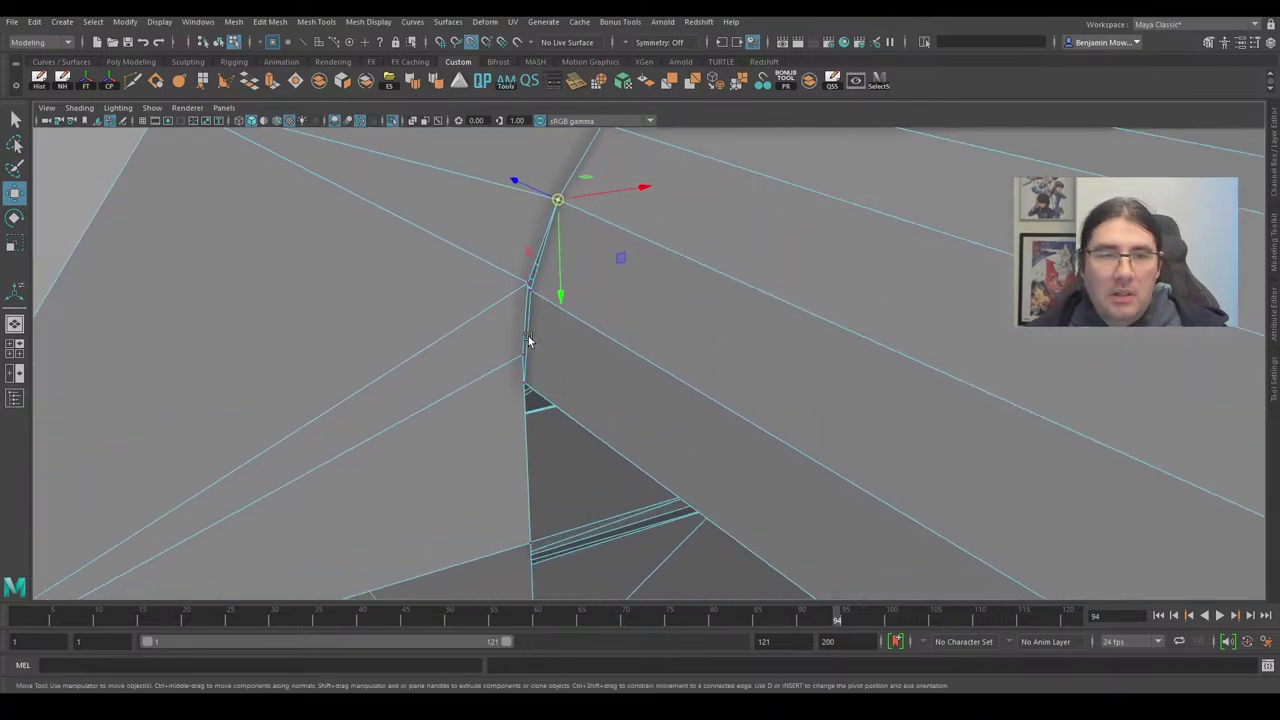
left_click(511, 283)
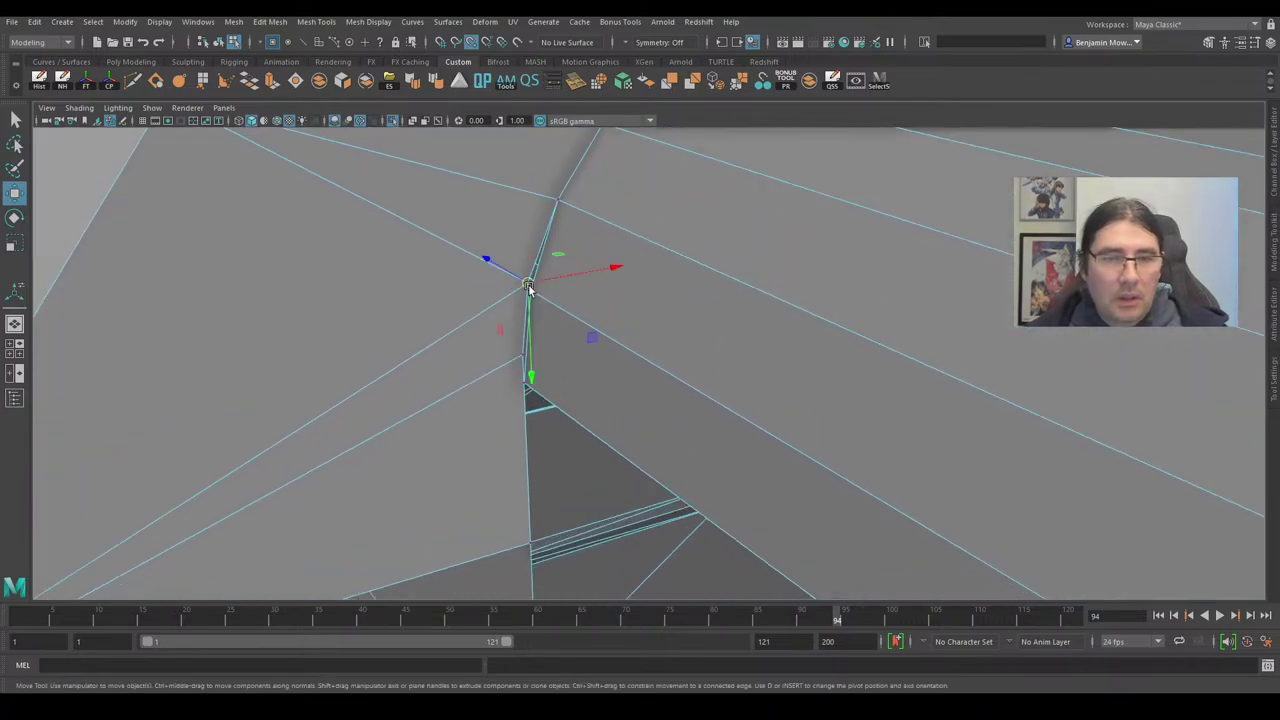
left_click(522, 357)
left_click_drag(520, 357, 525, 376)
scroll(545, 364, "down", 5)
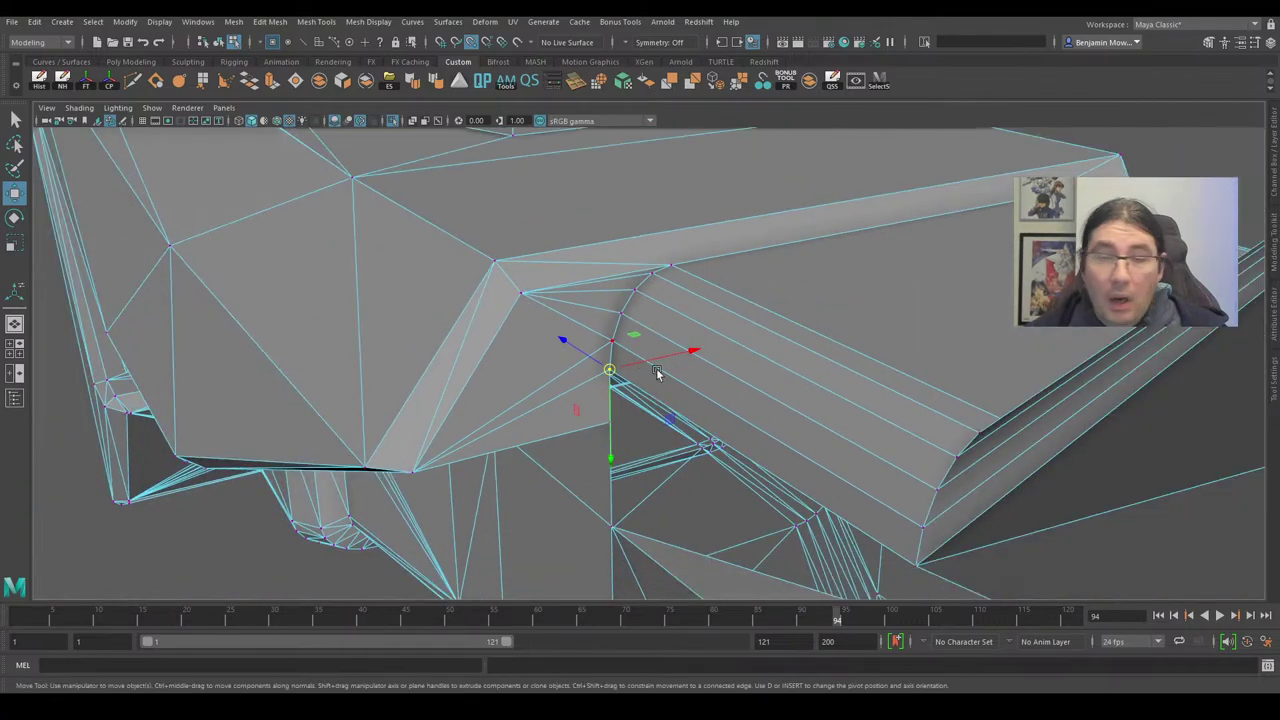
Select the vertices around the opposite side's joint and merge them.
left_click_drag(657, 371, 783, 344, "alt")
left_click_drag(872, 293, 835, 232, "alt")
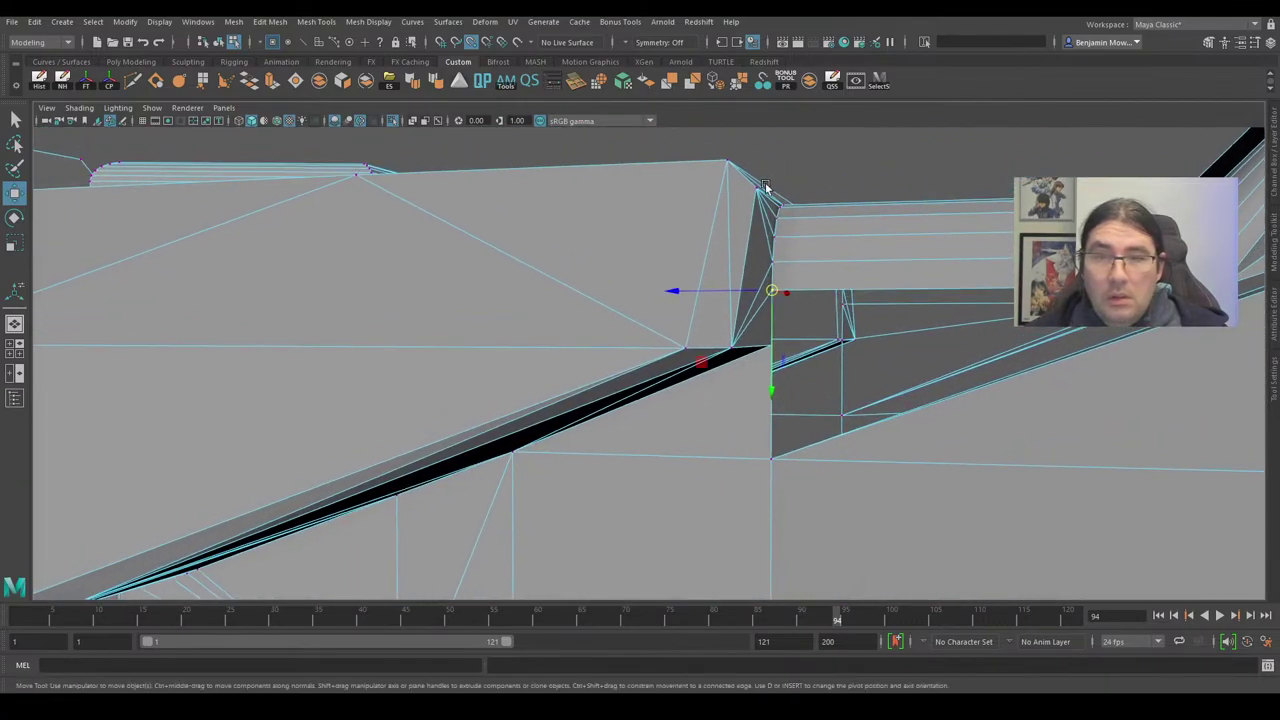
left_click_drag(797, 348, 797, 350)
right_click_drag(774, 270, 821, 221, "shift")
Delete the fan of narrow edges running from the sloped face's upper corner to the connector's curved border.
left_click_drag(786, 263, 758, 192, "alt")
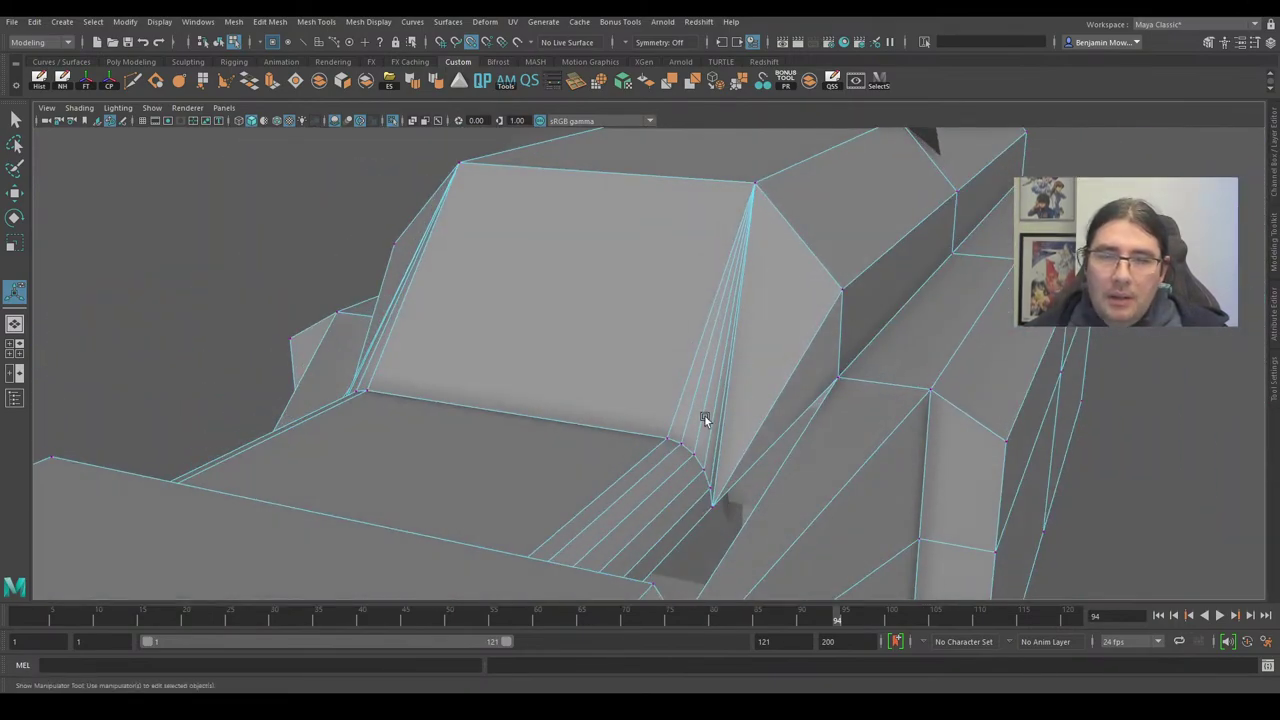
left_click_drag(748, 340, 730, 327, "alt")
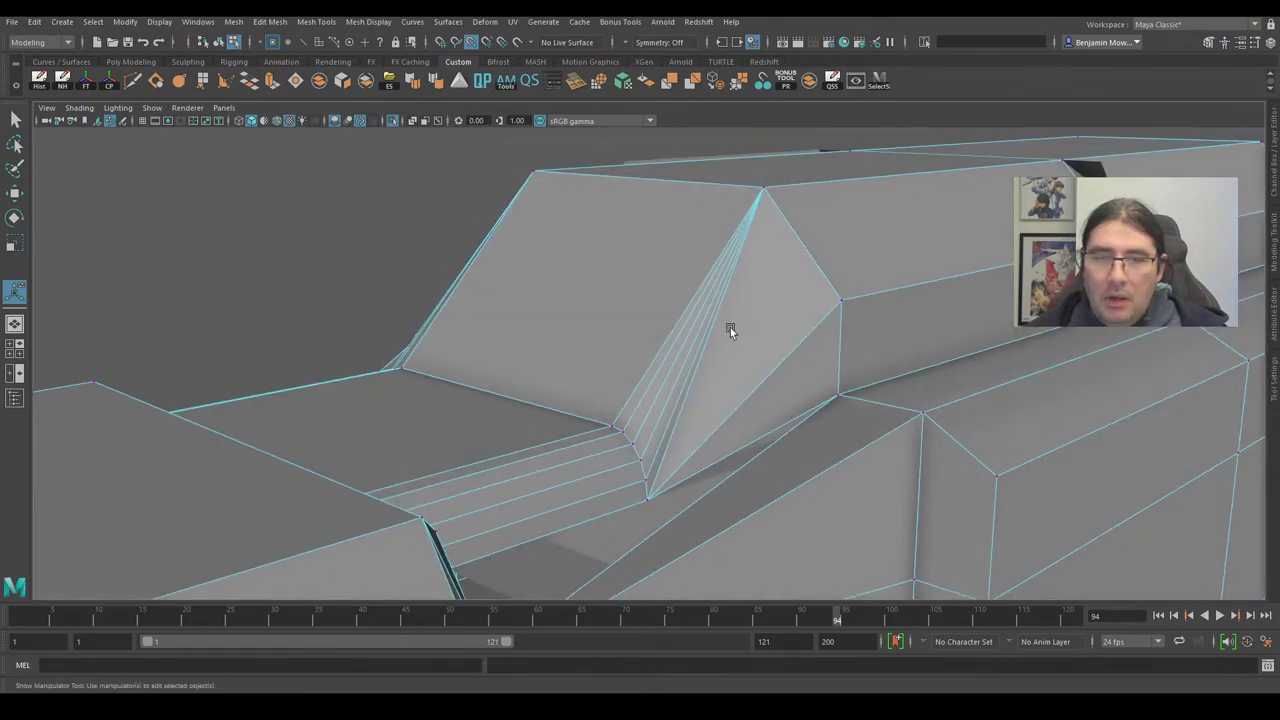
mouse_move(740, 230)
right_mouse_down()
mouse_move(737, 262)
mouse_move(735, 220)
right_mouse_up()
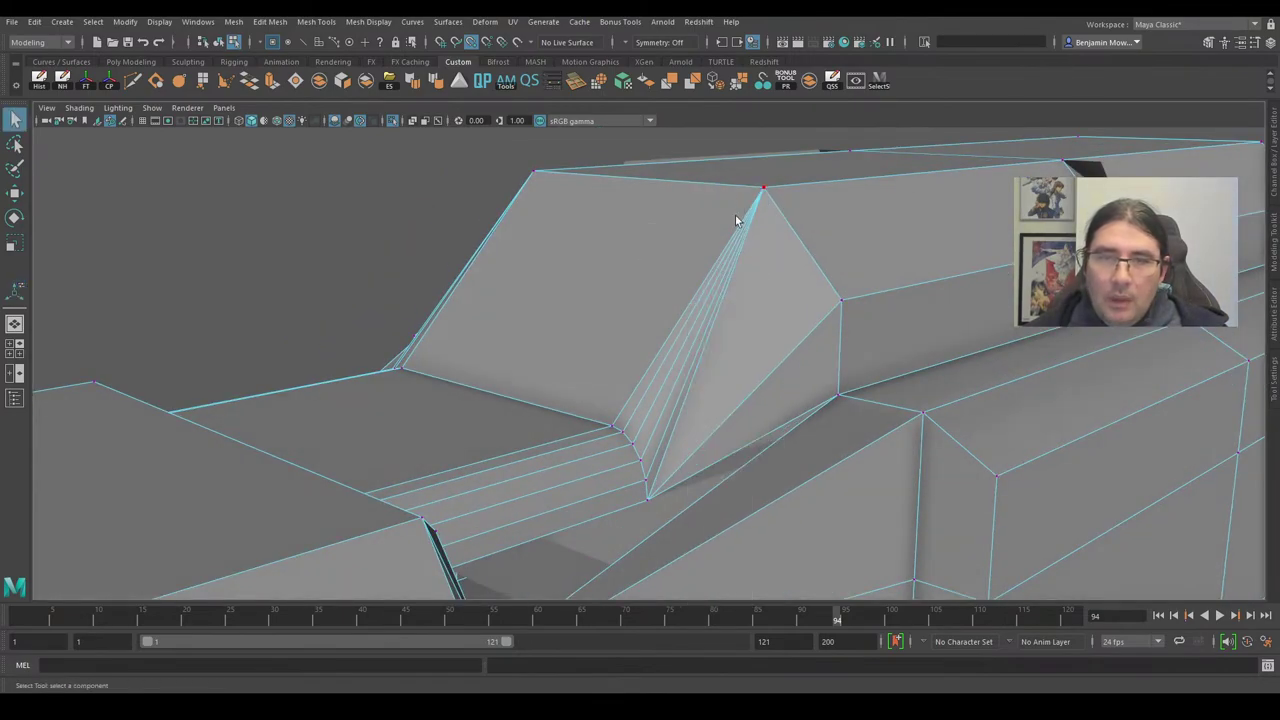
left_click(647, 388)
left_click(654, 406, "shift")
left_click(666, 409, "shift")
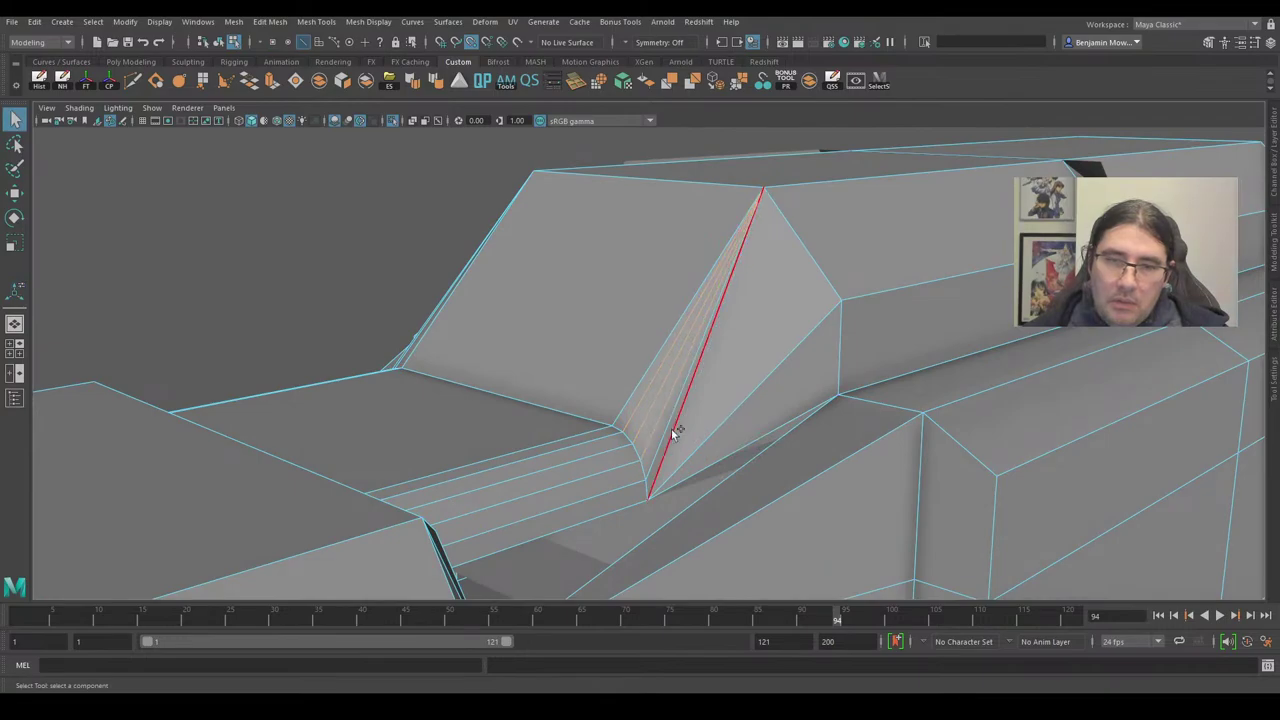
key("Delete")
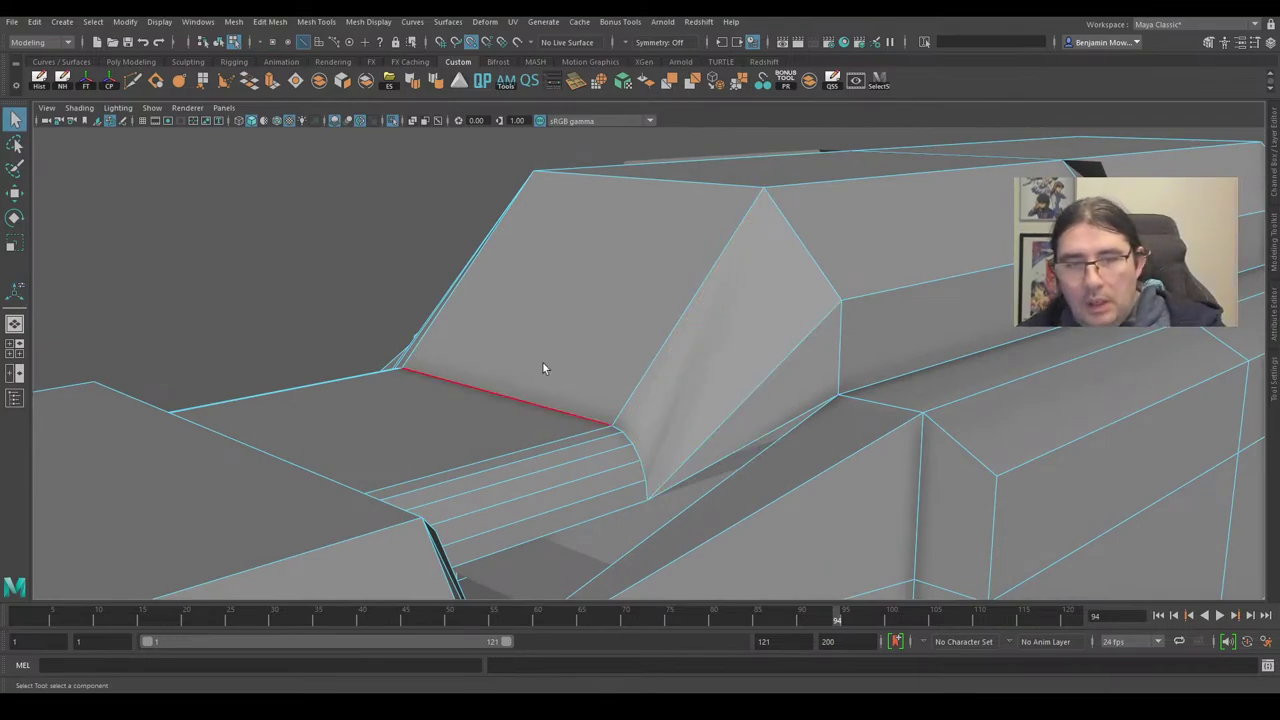
Examine the sloped face's corner and its curved joint with the connector from several angles.
left_click_drag(542, 368, 697, 464, "alt")
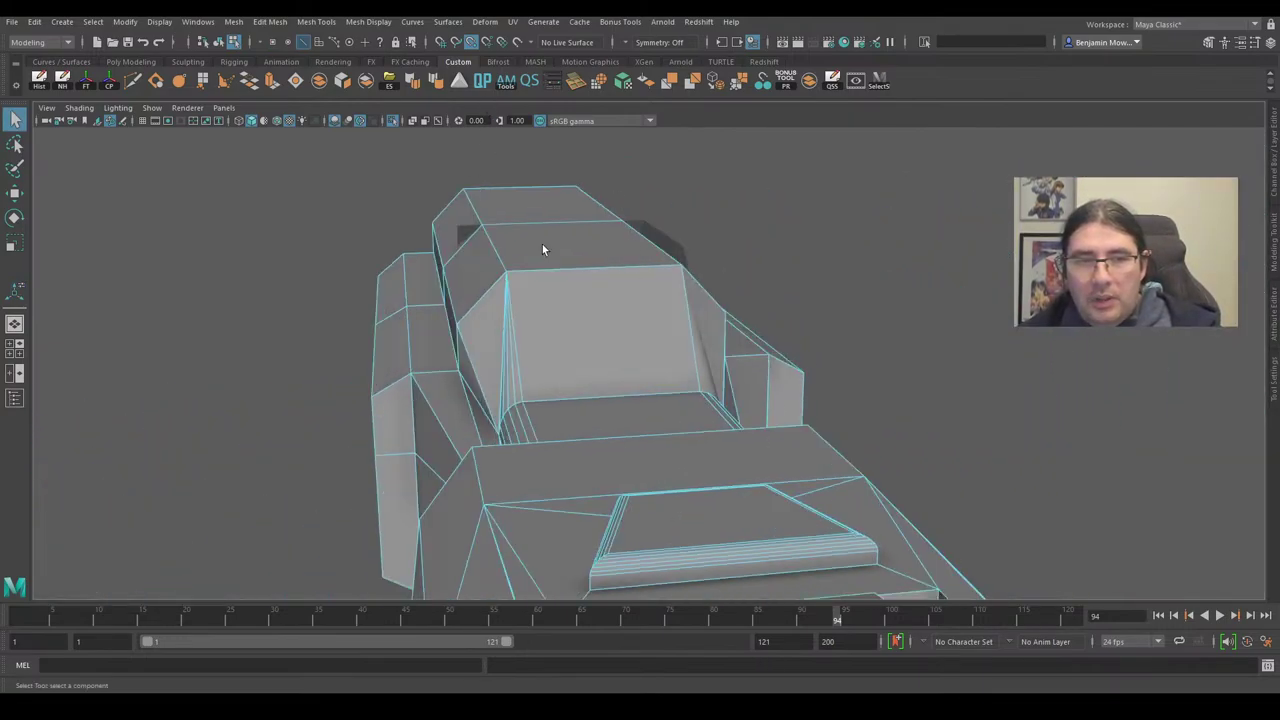
left_click_drag(542, 249, 646, 357, "alt")
scroll(655, 357, "up", 5)
scroll(671, 359, "up", 4)
middle_click_drag(714, 248, 619, 403, "alt")
scroll(619, 403, "up", 3)
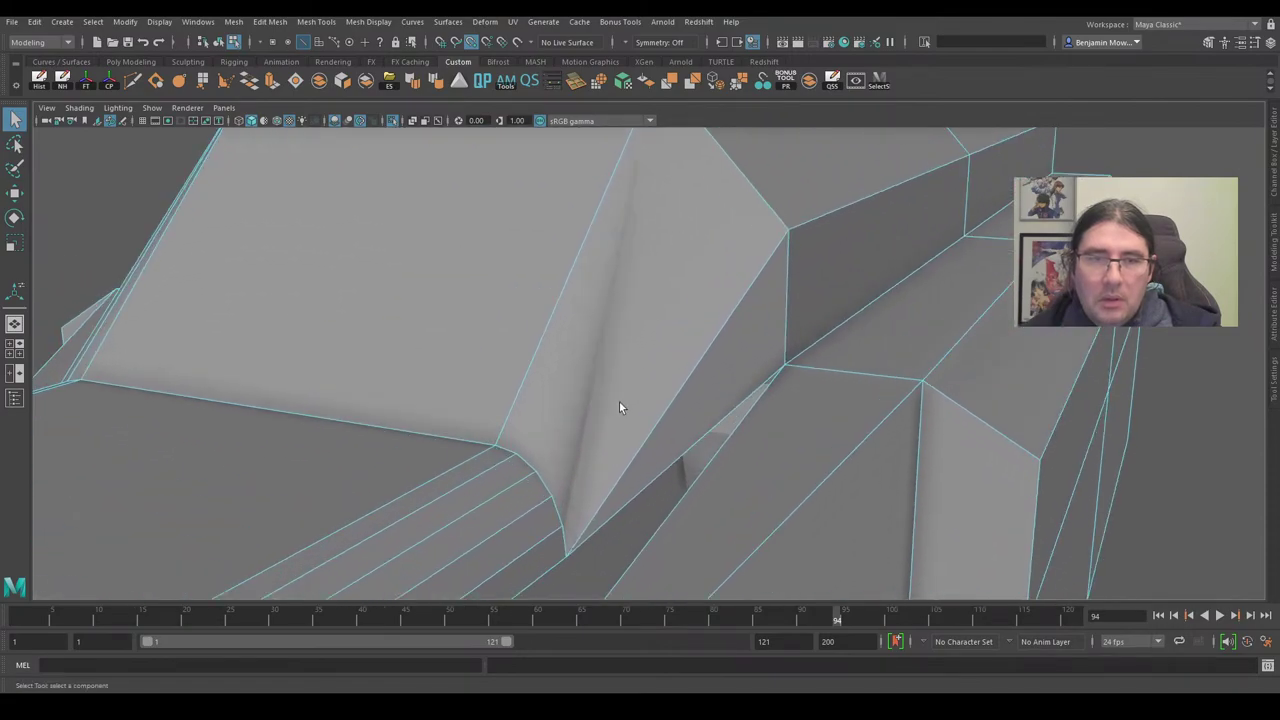
left_click_drag(619, 402, 808, 351, "alt")
left_click_drag(634, 463, 613, 528, "alt")
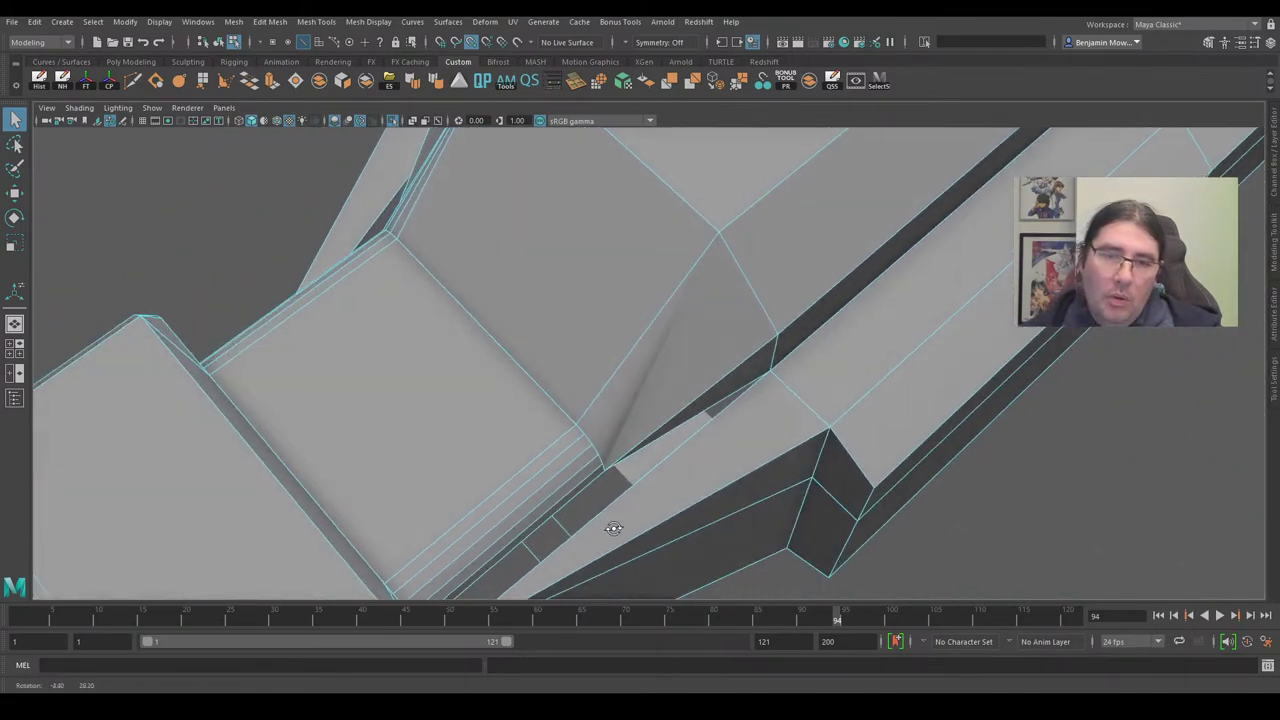
Try to triangulate the sloped face beside the connector's curved joint.
right_click_drag(676, 340, 668, 382)
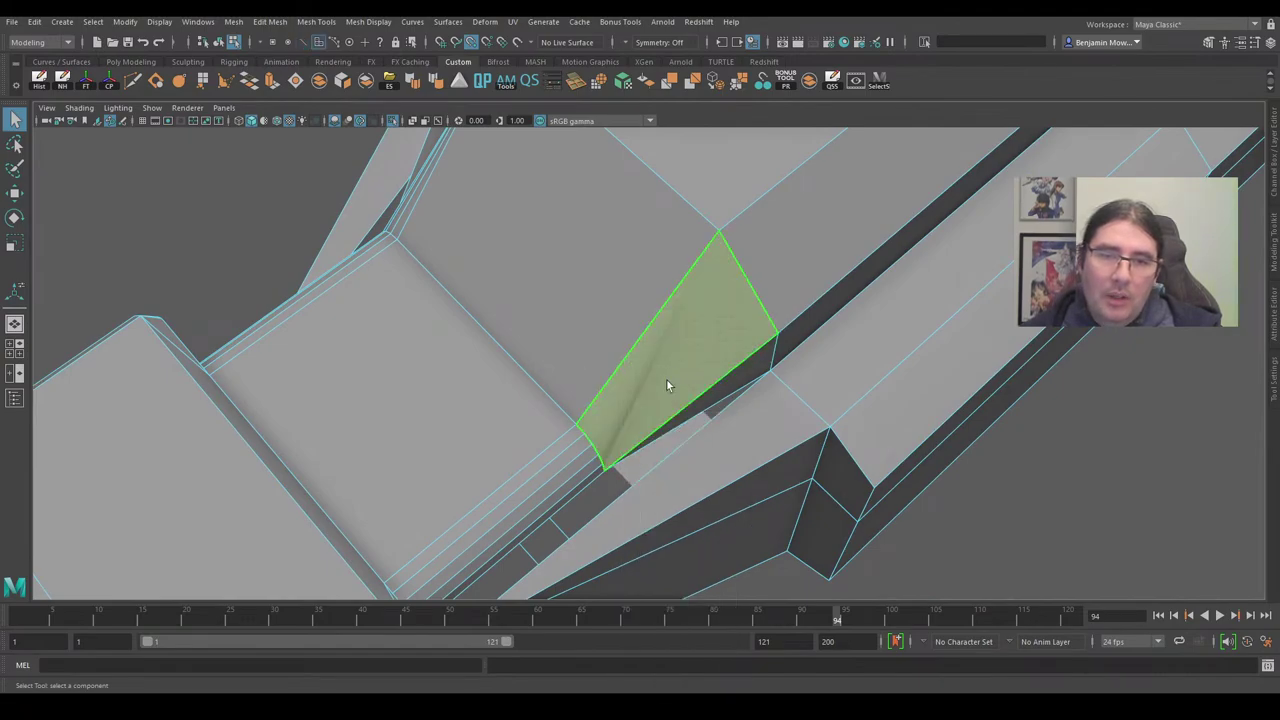
left_click(695, 86)
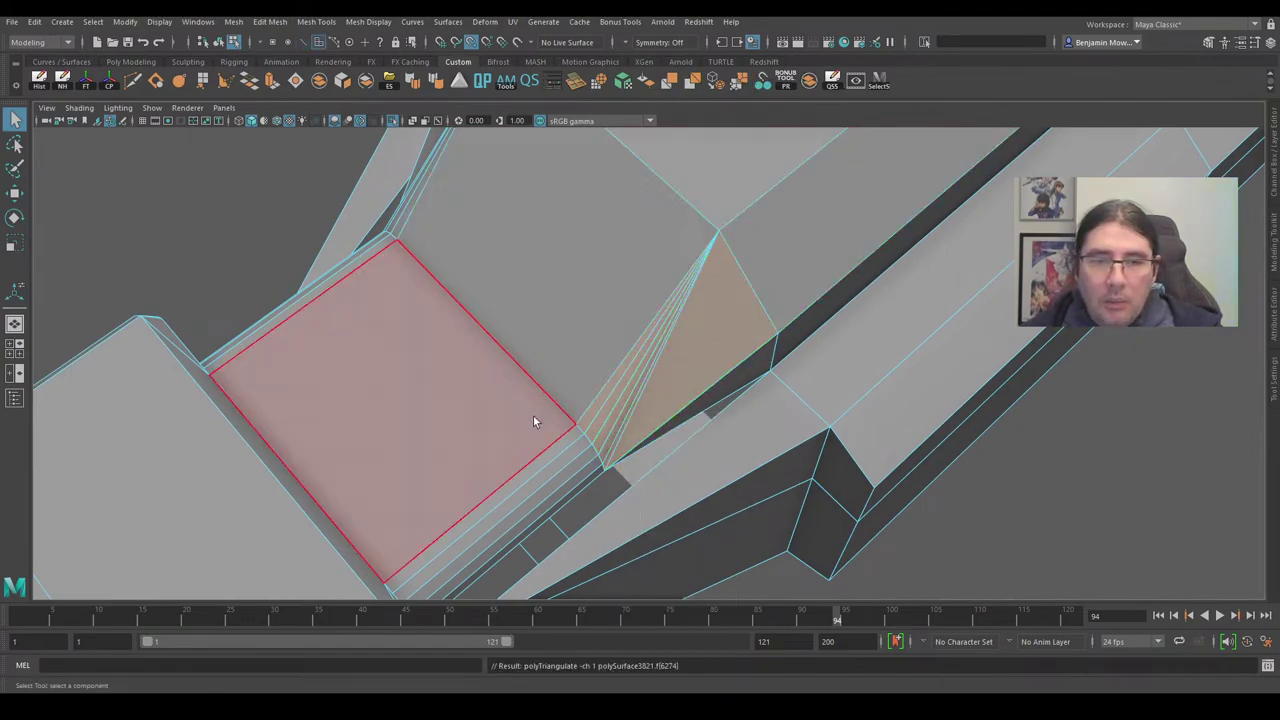
key("ctrl+z")
Cut the sloped face with Multi-Cut from the upper end of the curved joint to the opposite outer corner.
scroll(690, 390, "up", 3)
left_click_drag(698, 399, 749, 313, "alt")
scroll(732, 345, "up", 1)
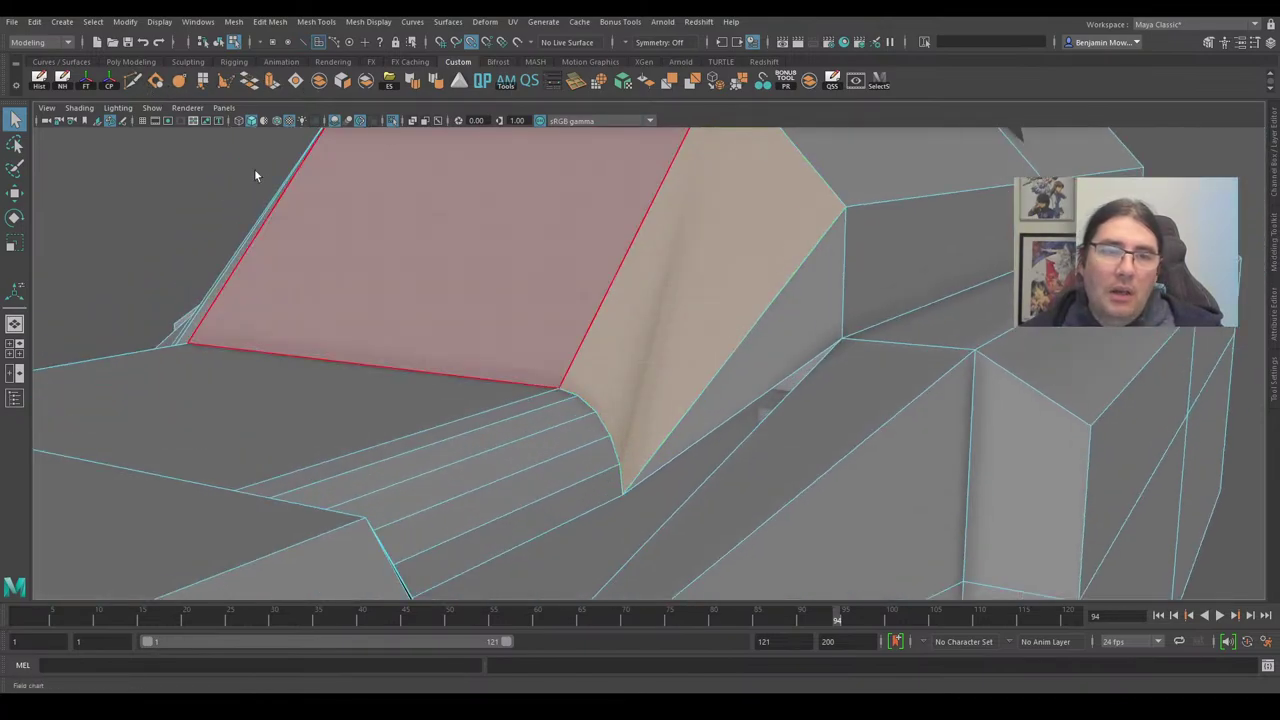
left_click(132, 80)
left_click(559, 389)
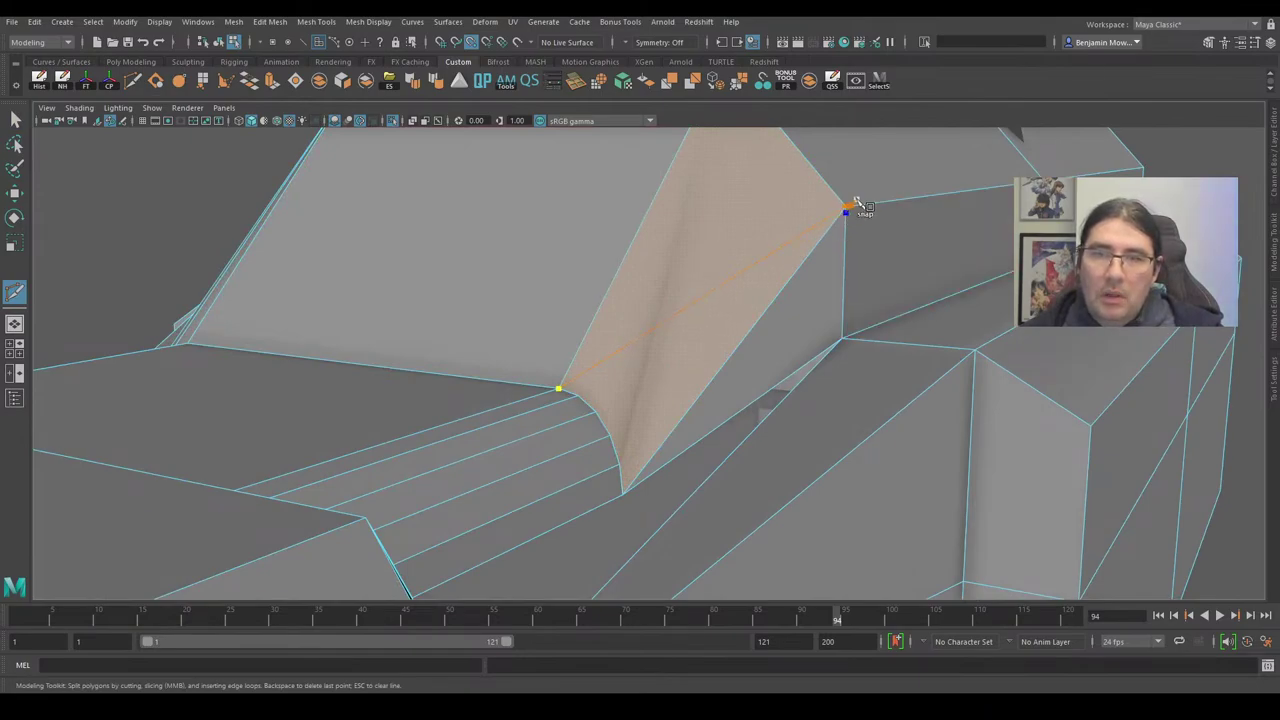
key("ctrl+z")
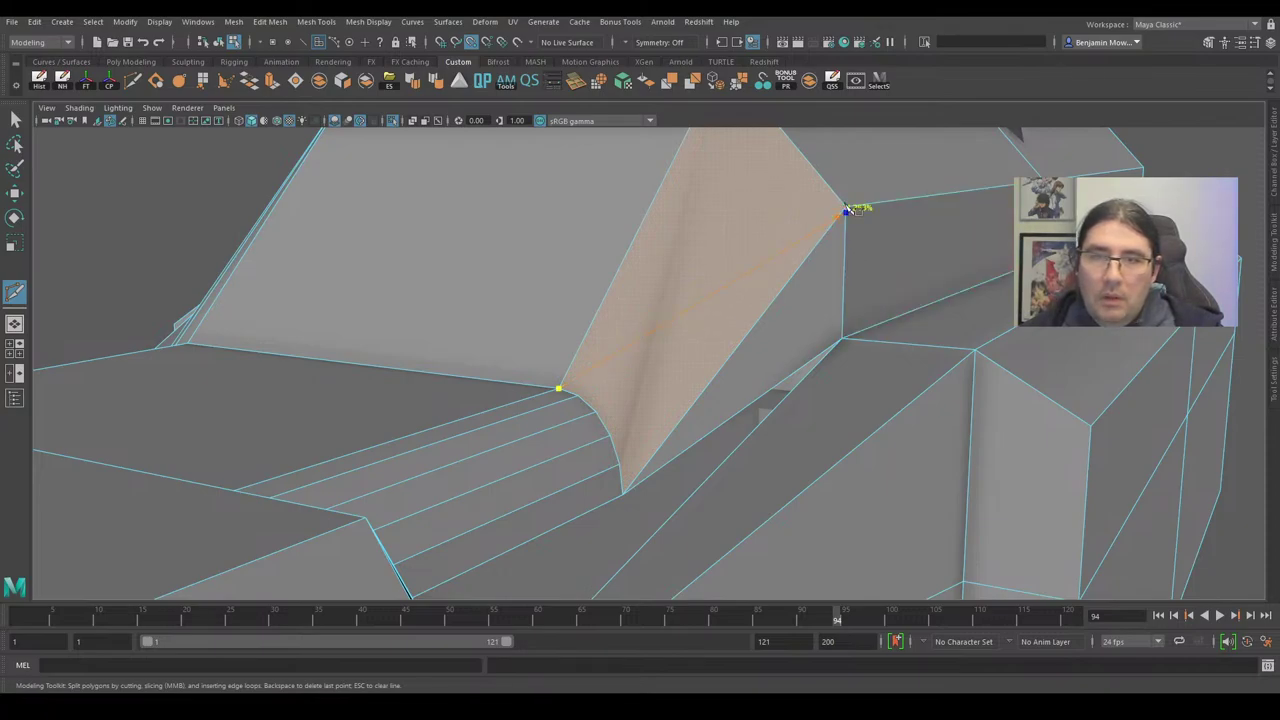
left_click(846, 215)
key("ctrl+z")
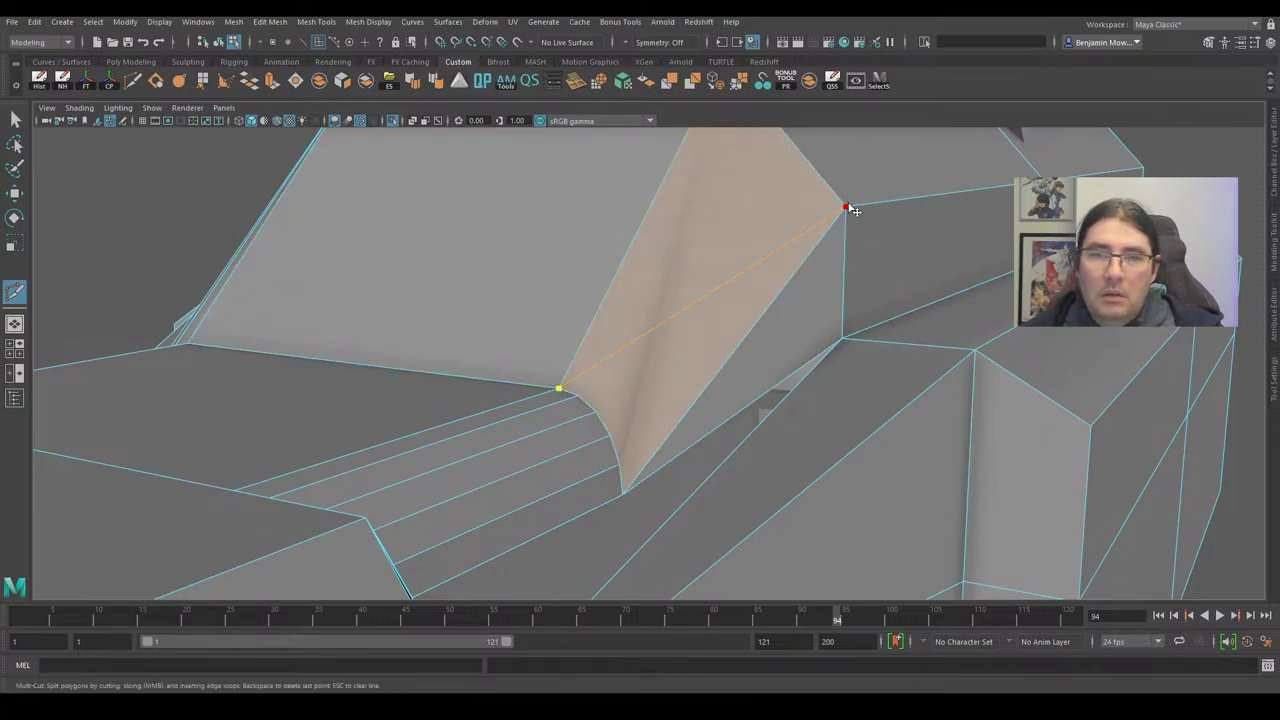
left_click_drag(808, 270, 657, 403, "alt")
Triangulate the lower half of the split face along the curved joint and return to object mode.
key("w")
left_click(637, 376)
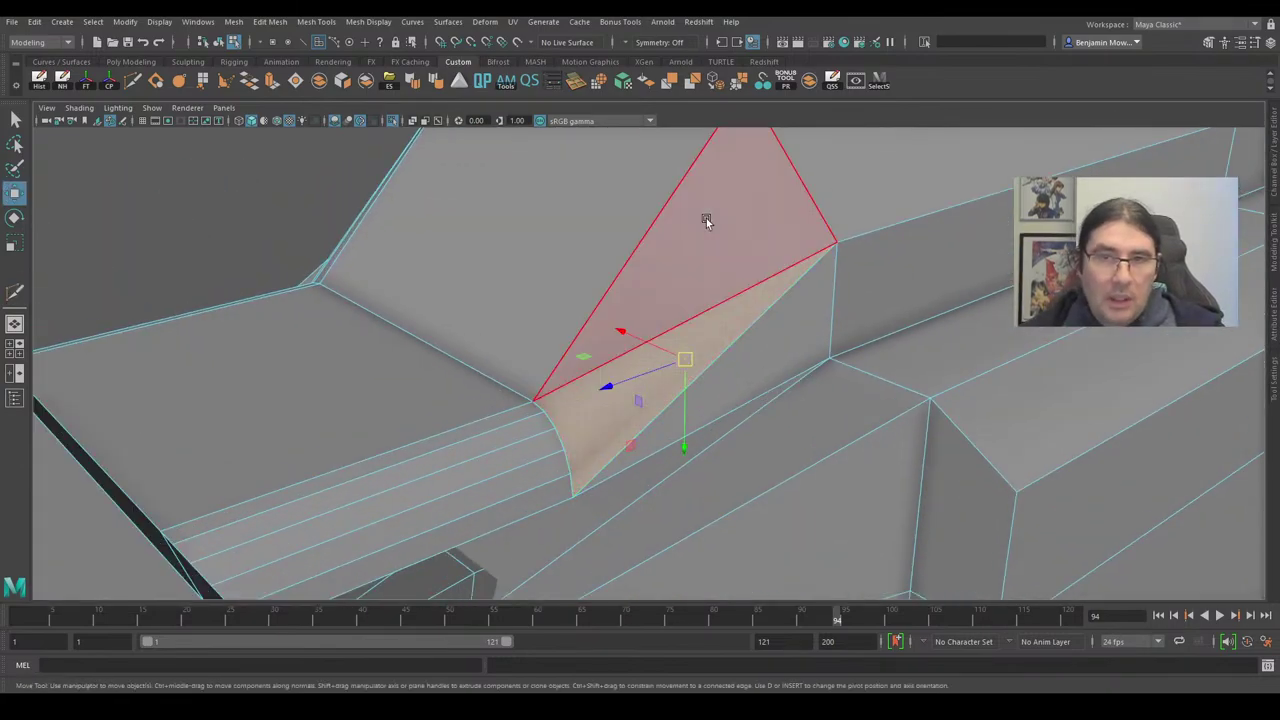
left_click(692, 90)
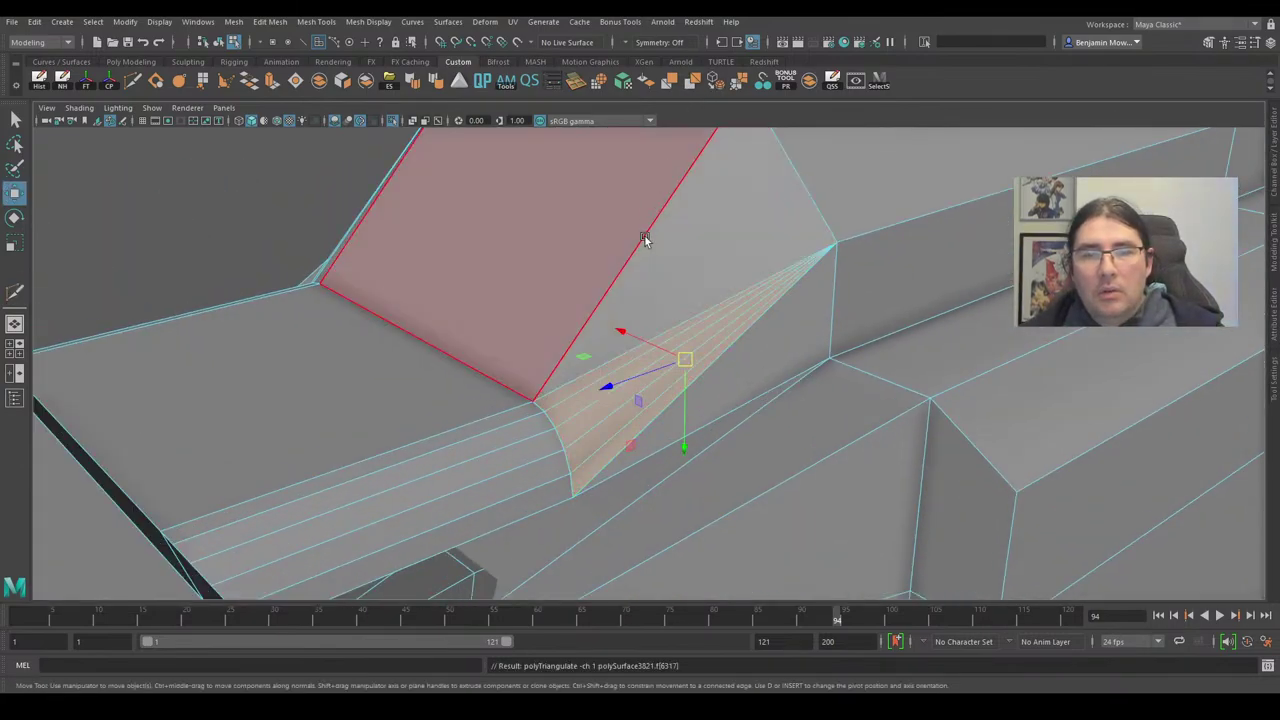
scroll(738, 320, "down", 5)
right_click_drag(734, 248, 788, 230)
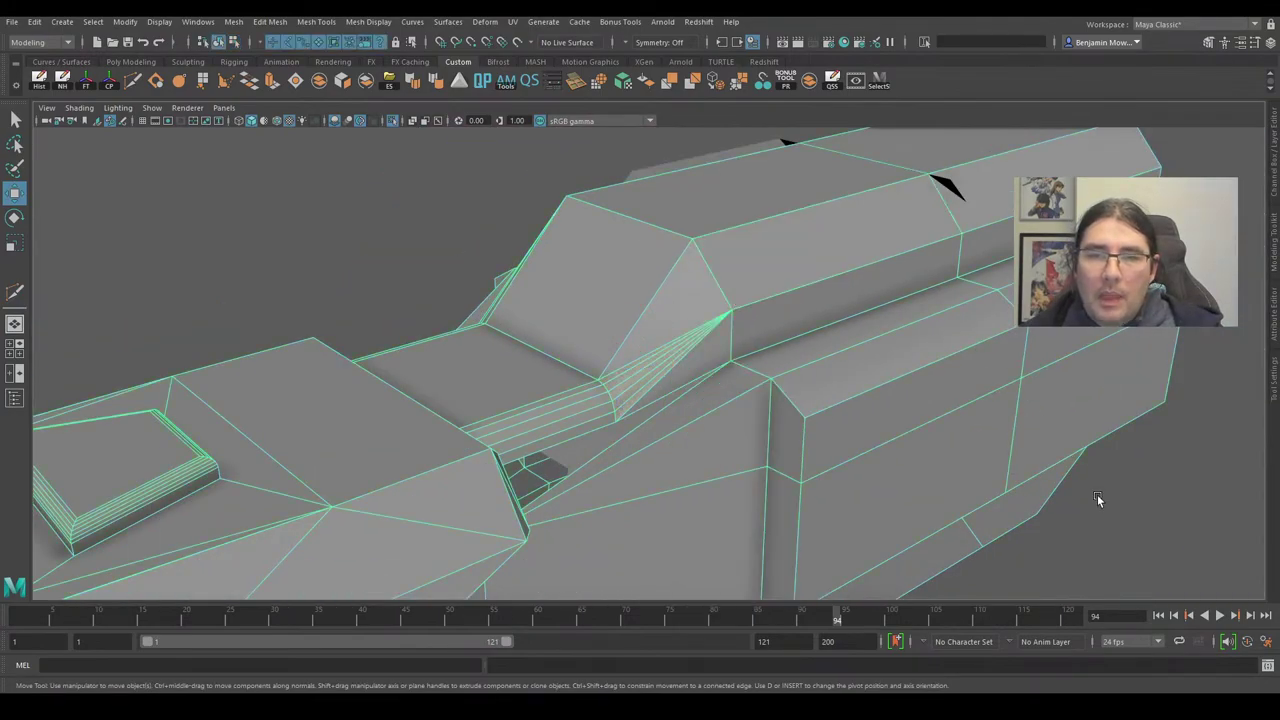
left_click(1097, 500)
Select the inner edges of the triangle fan with the connector's adjoining lengthwise edges and soften them.
scroll(1020, 440, "down", 5)
left_click_drag(994, 420, 925, 398, "alt")
scroll(546, 357, "up", 9)
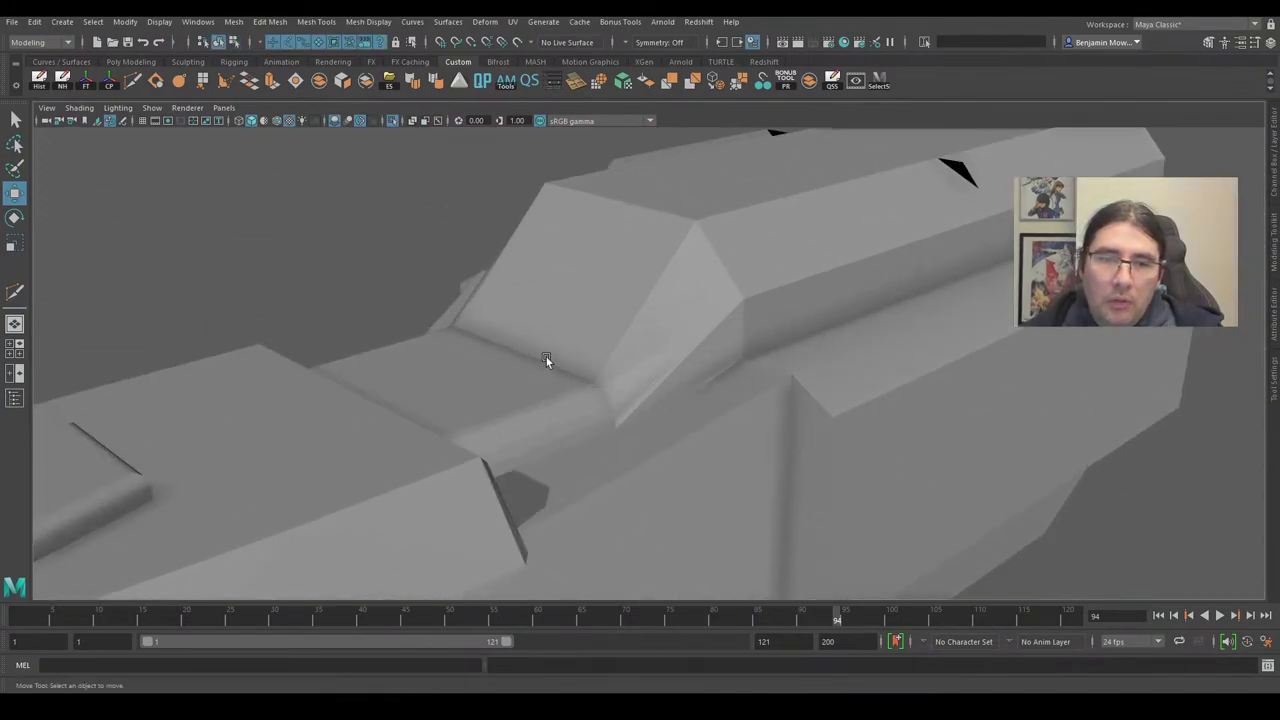
left_click(672, 350)
right_click_drag(678, 334, 679, 300)
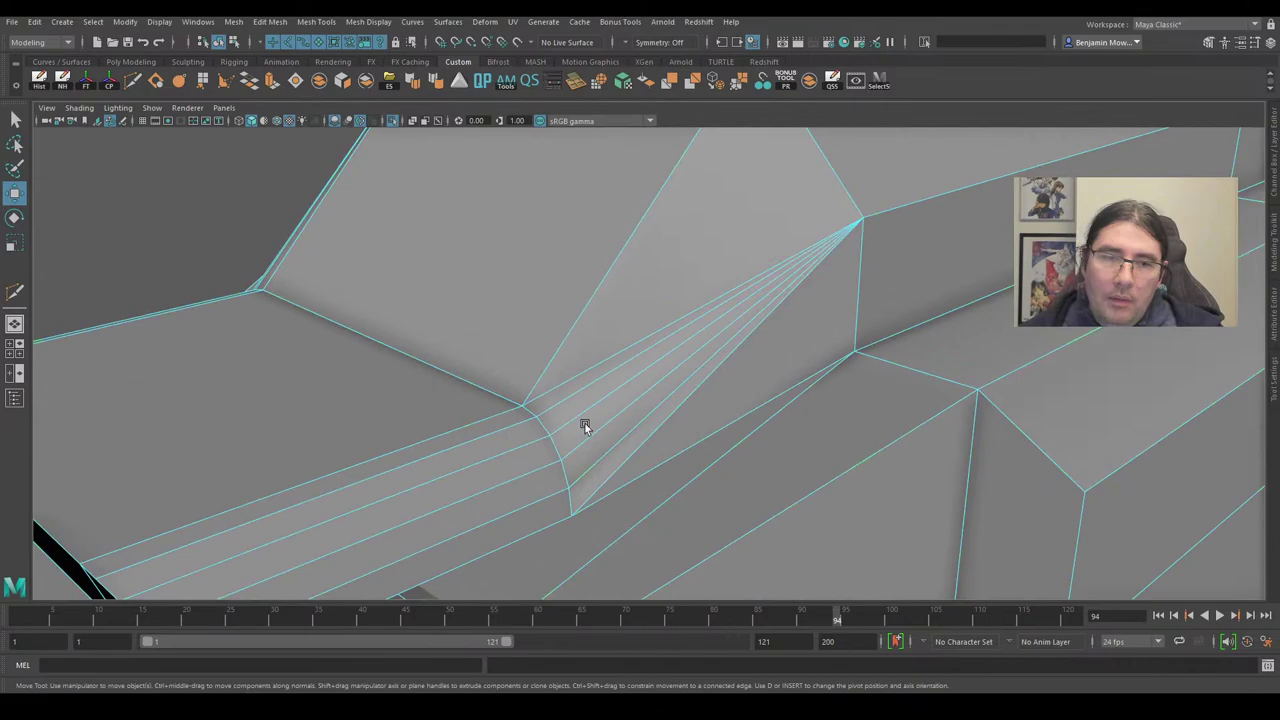
left_click(542, 495)
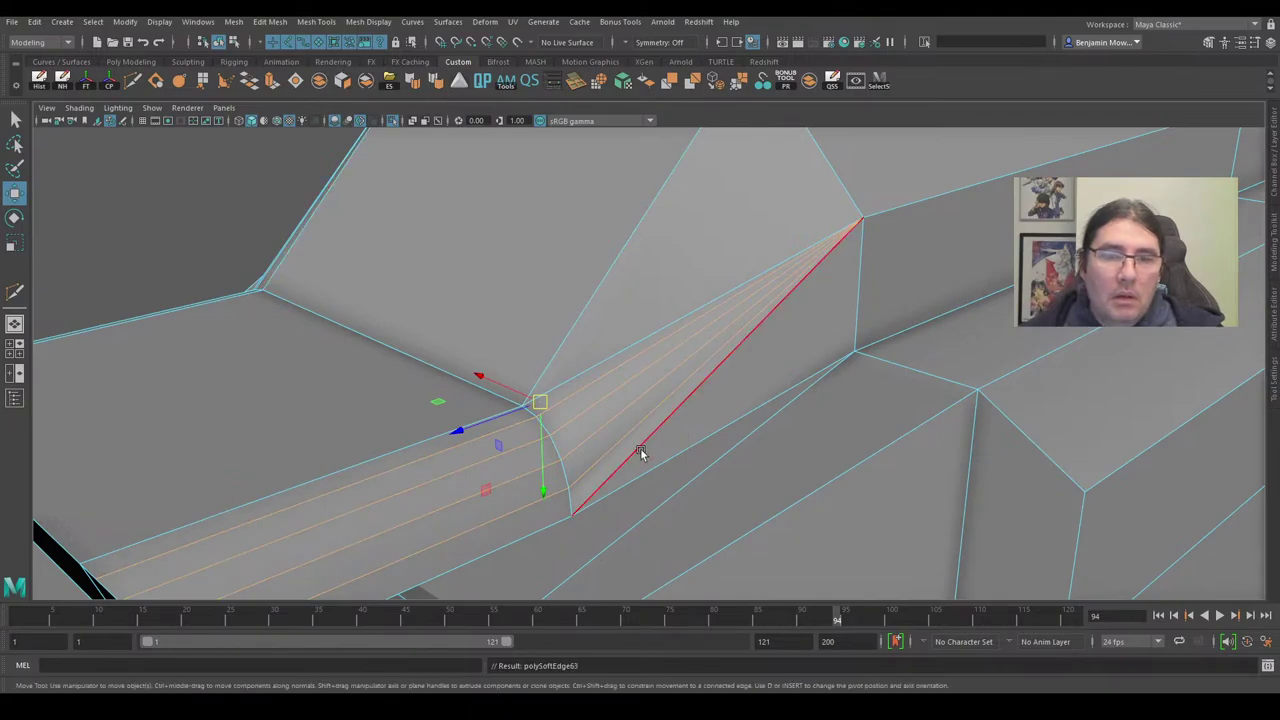
Harden the two outer border edges of the triangle fan and return to object mode.
left_click(601, 482)
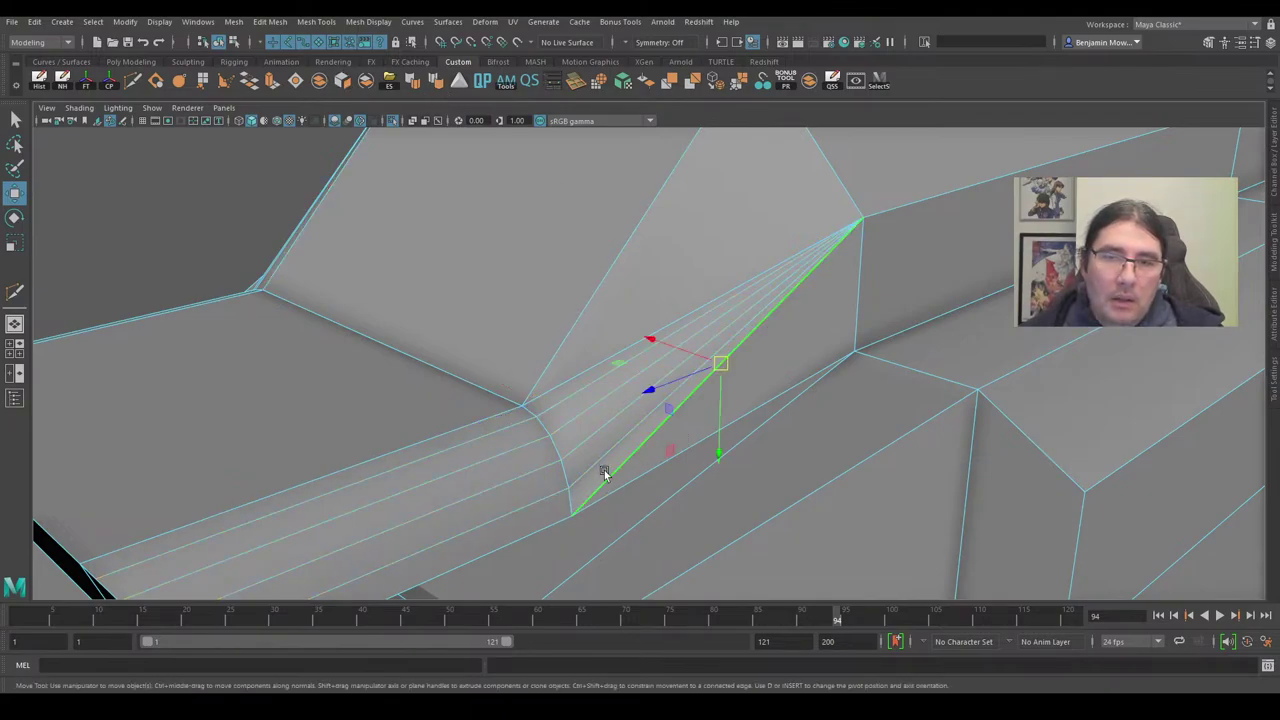
left_click(560, 382, "shift")
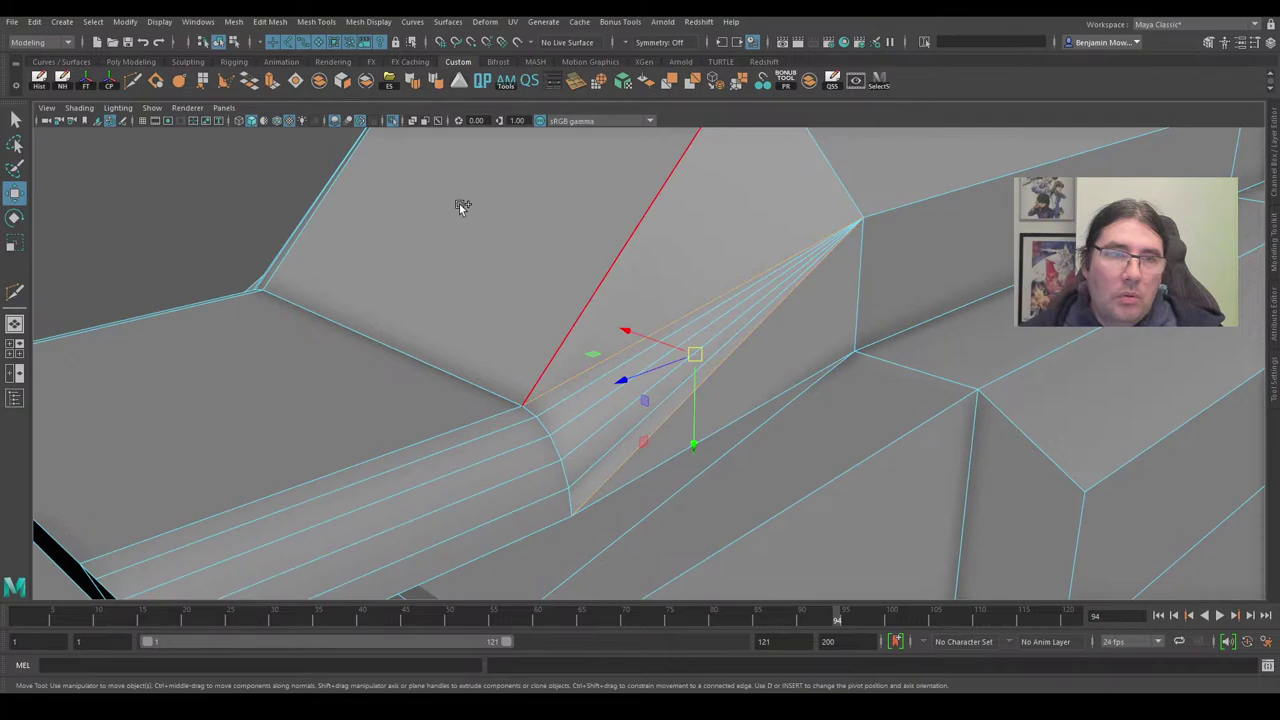
left_click(422, 84)
left_click_drag(791, 306, 778, 279, "alt")
scroll(740, 284, "down", 5)
right_click_drag(791, 215, 852, 195)
left_click(780, 211)
Examine the rear block from several angles, both isolated and in place with the rest of the ship.
scroll(872, 252, "down", 5)
left_click_drag(872, 252, 806, 328, "alt")
scroll(802, 282, "down", 3)
middle_click_drag(806, 328, 727, 318, "alt")
left_click_drag(726, 316, 733, 268, "alt")
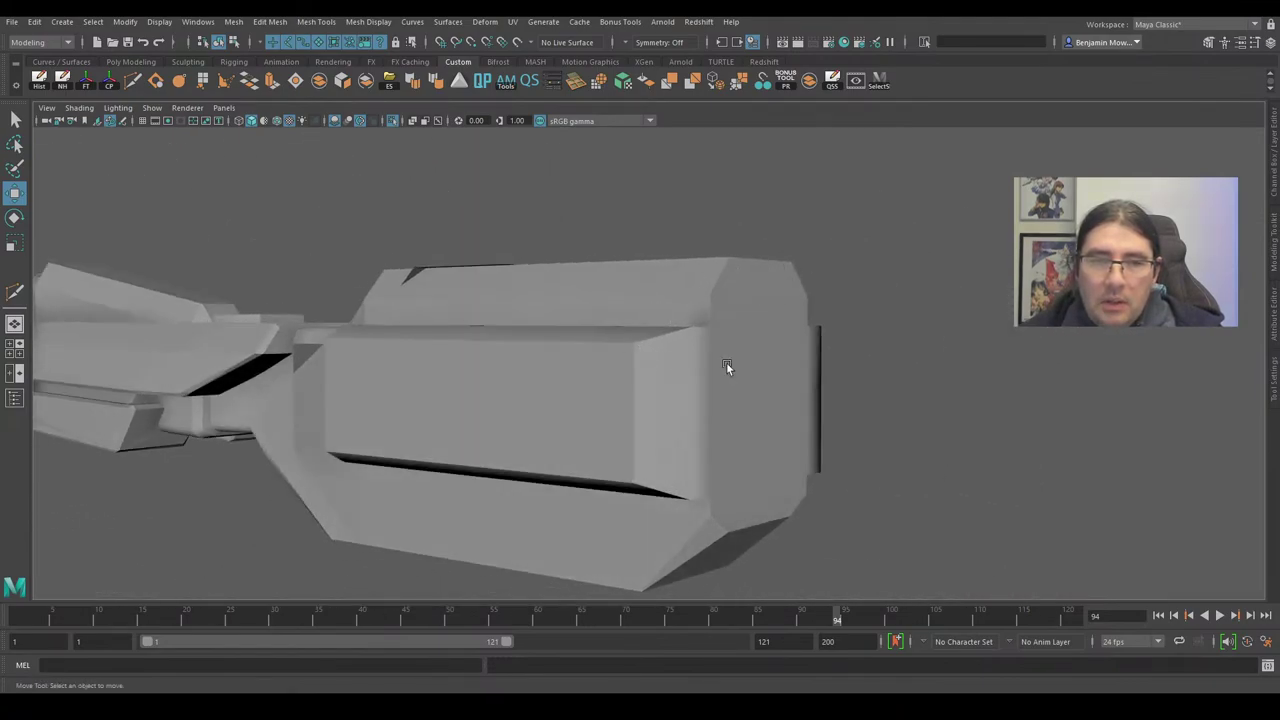
left_click_drag(726, 364, 766, 333, "alt")
left_click(652, 334)
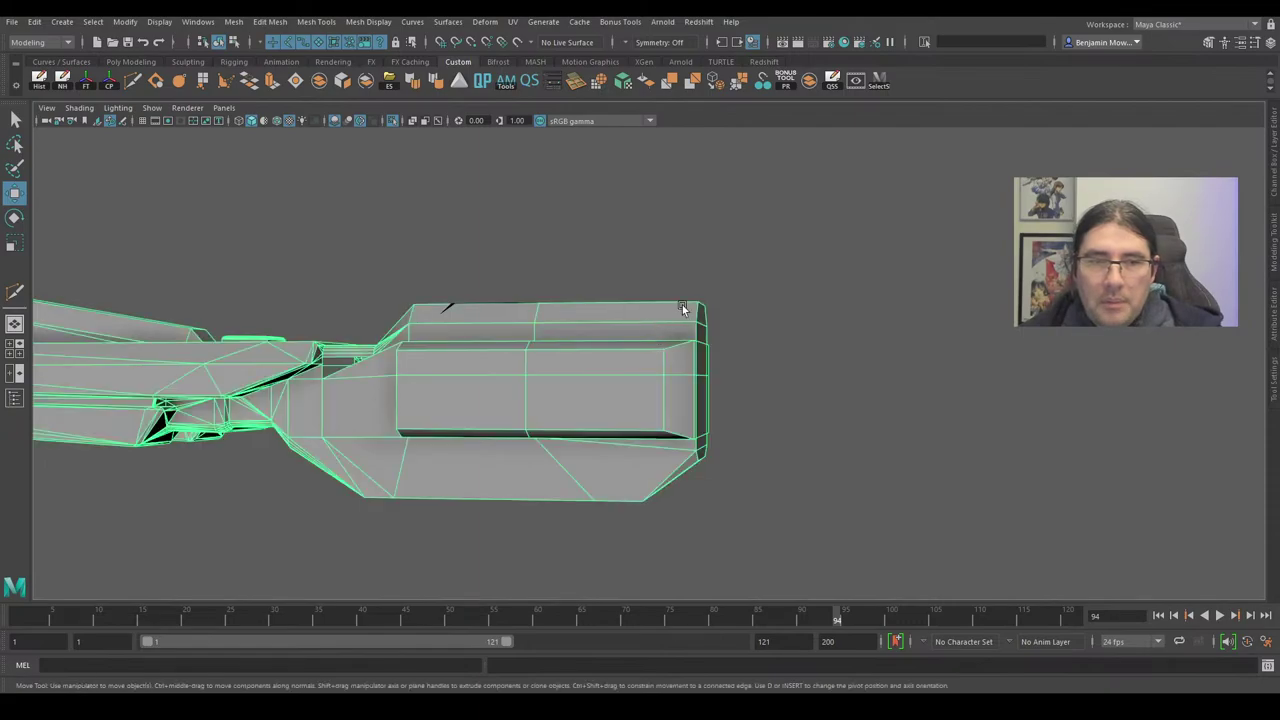
key("ctrl+1")
left_click_drag(727, 399, 838, 405, "alt")
left_click_drag(833, 343, 680, 367, "alt")
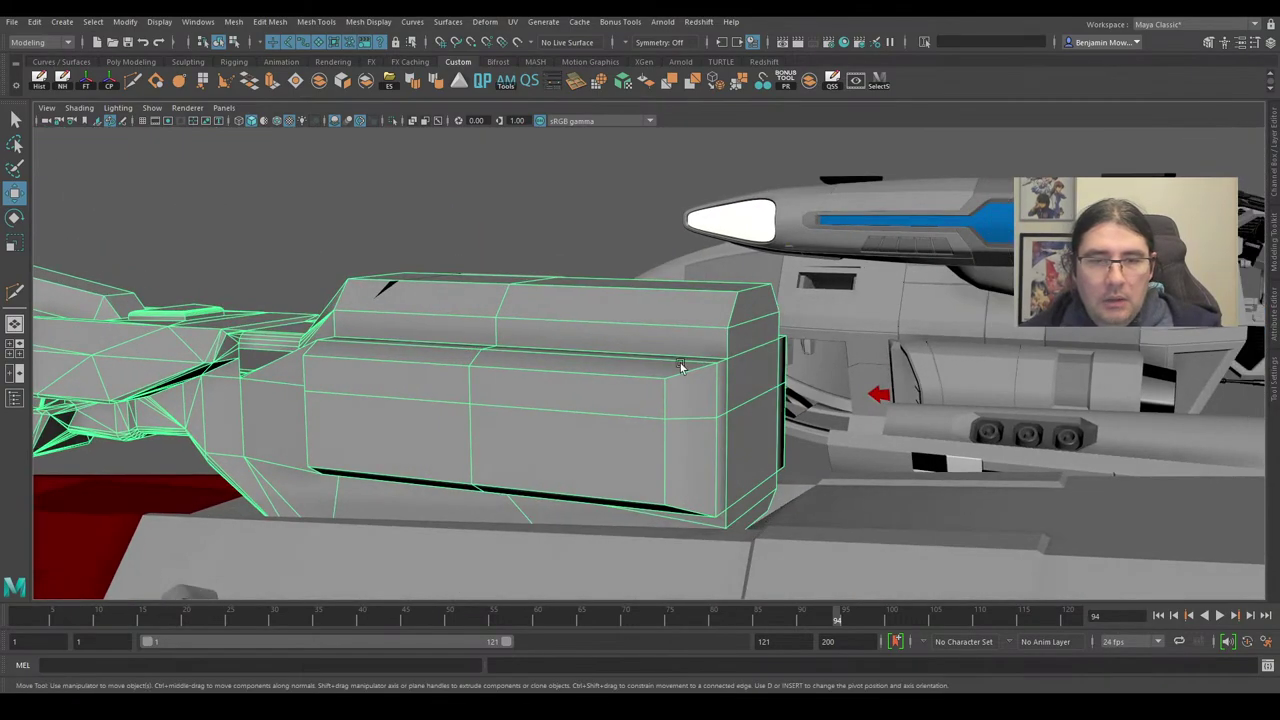
key("ctrl+1")
mouse_move(674, 422)
left_mouse_down("alt")
mouse_move(691, 363)
mouse_move(692, 409)
left_mouse_up("alt")
Insert an edge loop around the rear block with Multi-Cut, between its middle loop and its rear end.
right_click_drag(692, 412, 694, 297)
left_click_drag(634, 414, 857, 403, "alt")
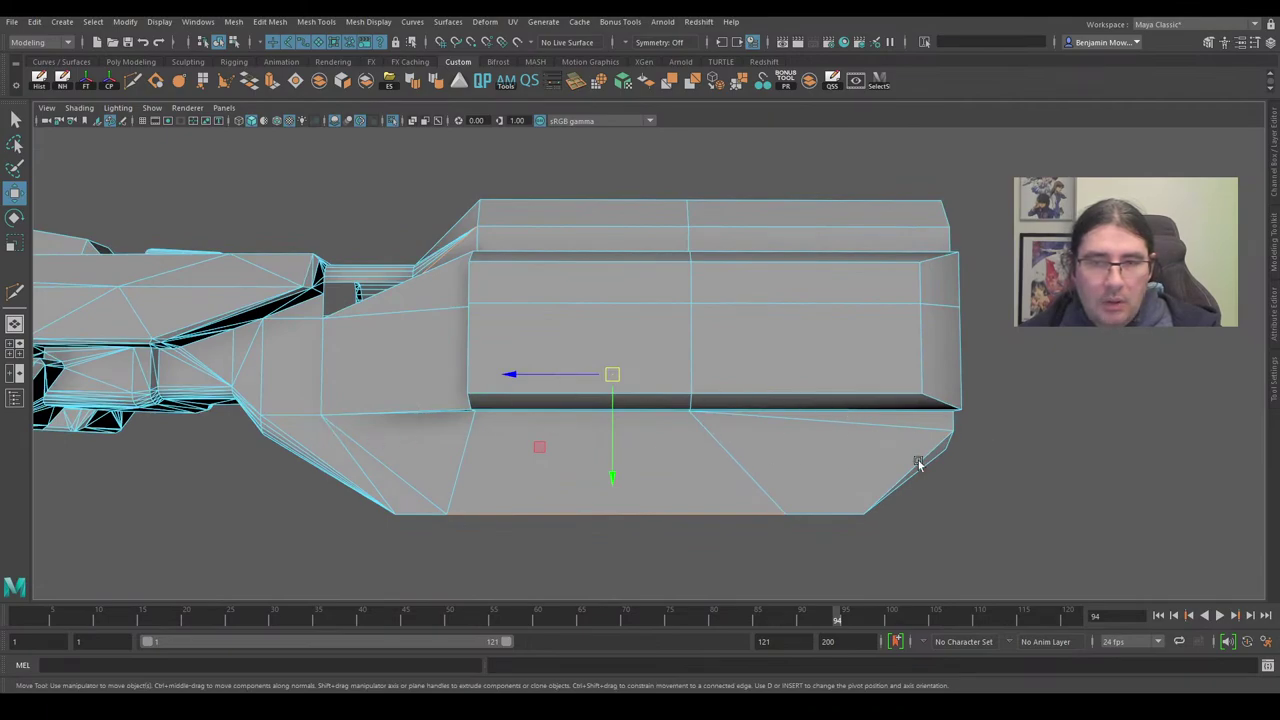
left_click_drag(918, 463, 808, 428, "alt")
left_click_drag(766, 357, 730, 372, "alt")
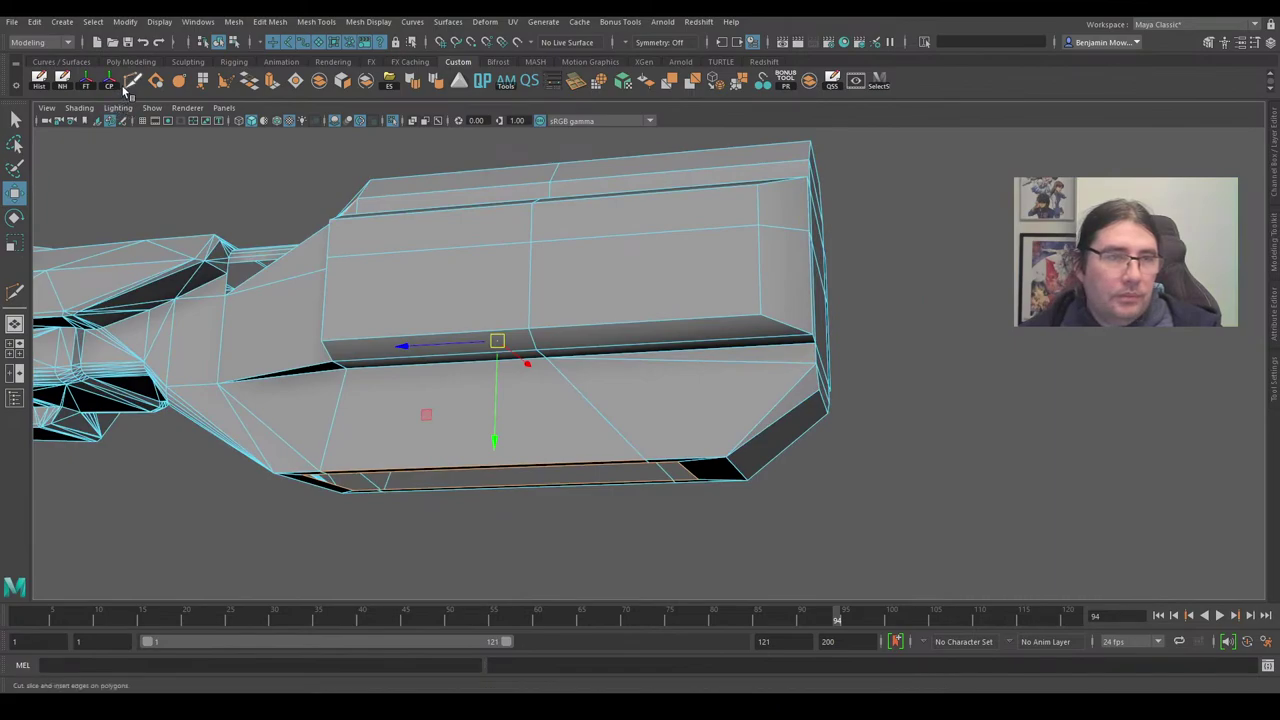
left_click(126, 88)
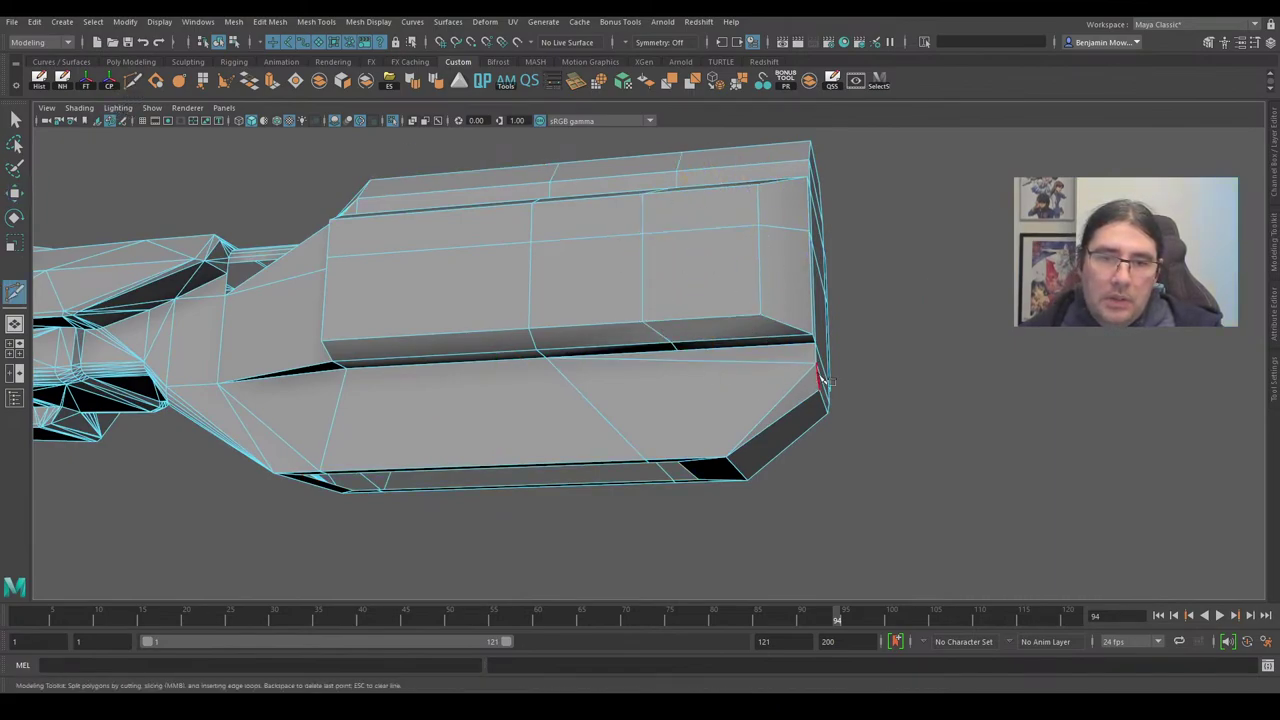
left_click_drag(778, 370, 718, 287, "alt")
key("w")
right_click(746, 332)
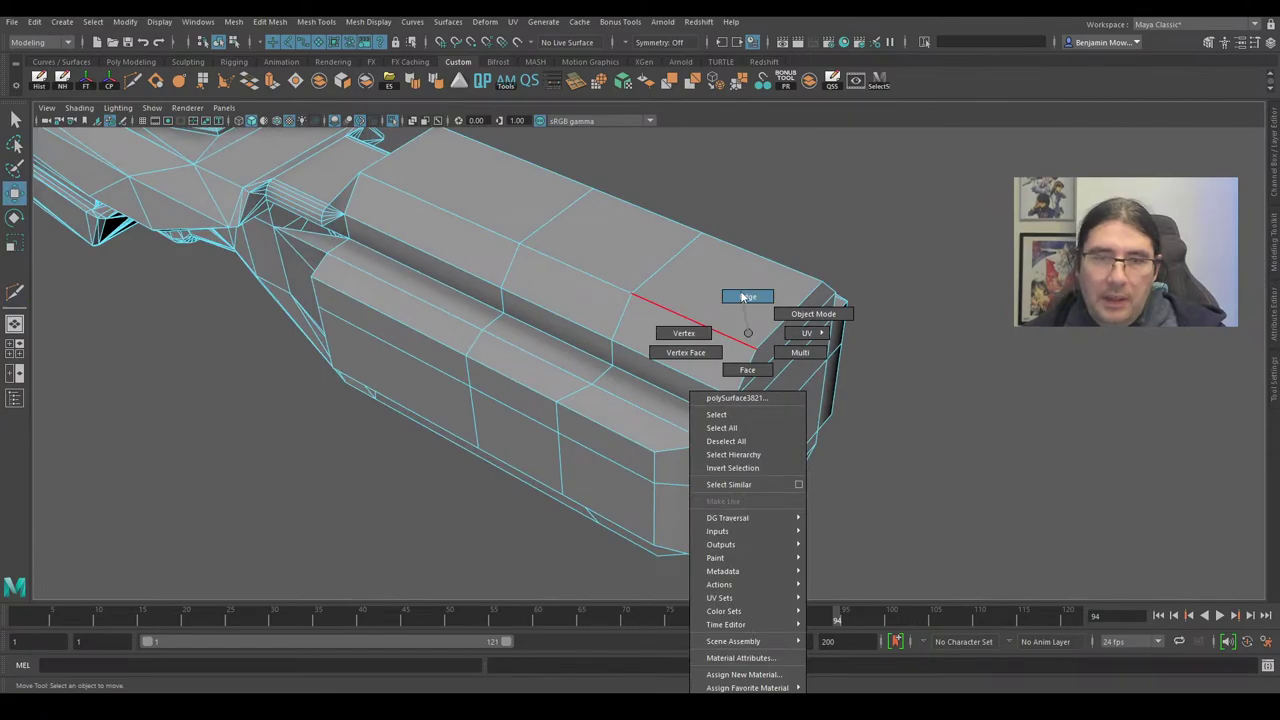
left_click(746, 297)
left_click(670, 388)
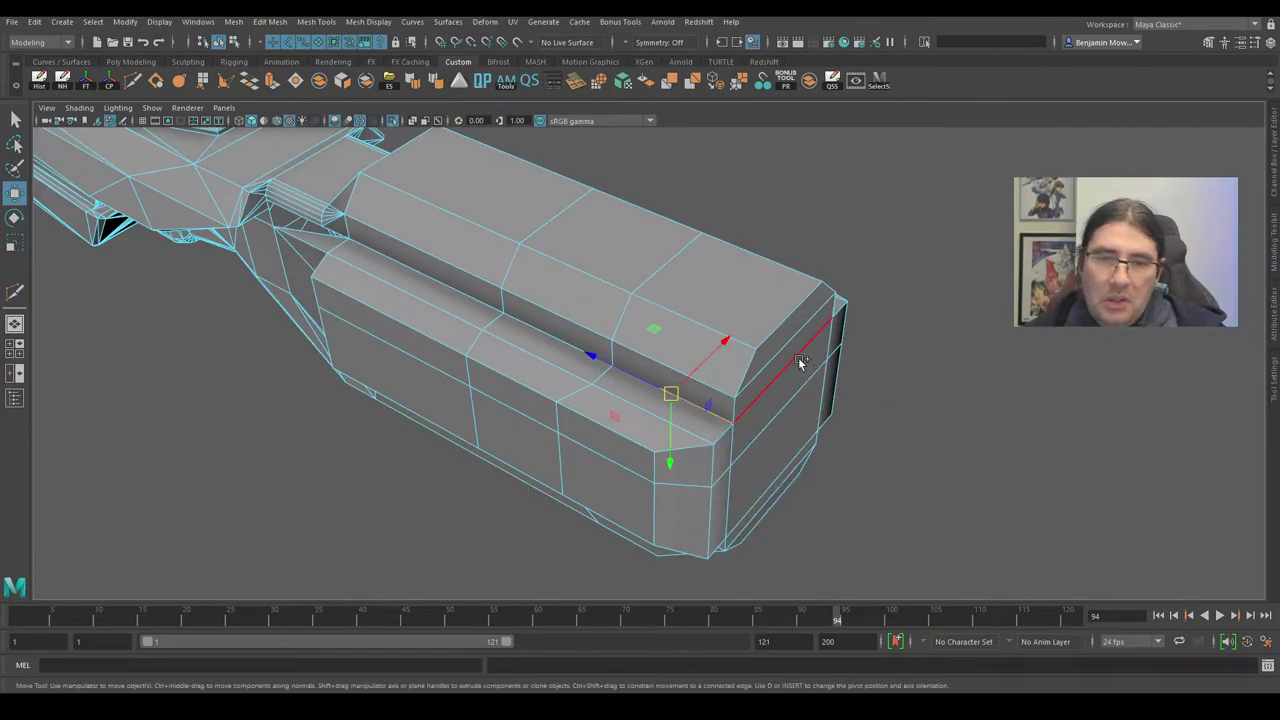
left_click_drag(800, 362, 877, 323, "alt")
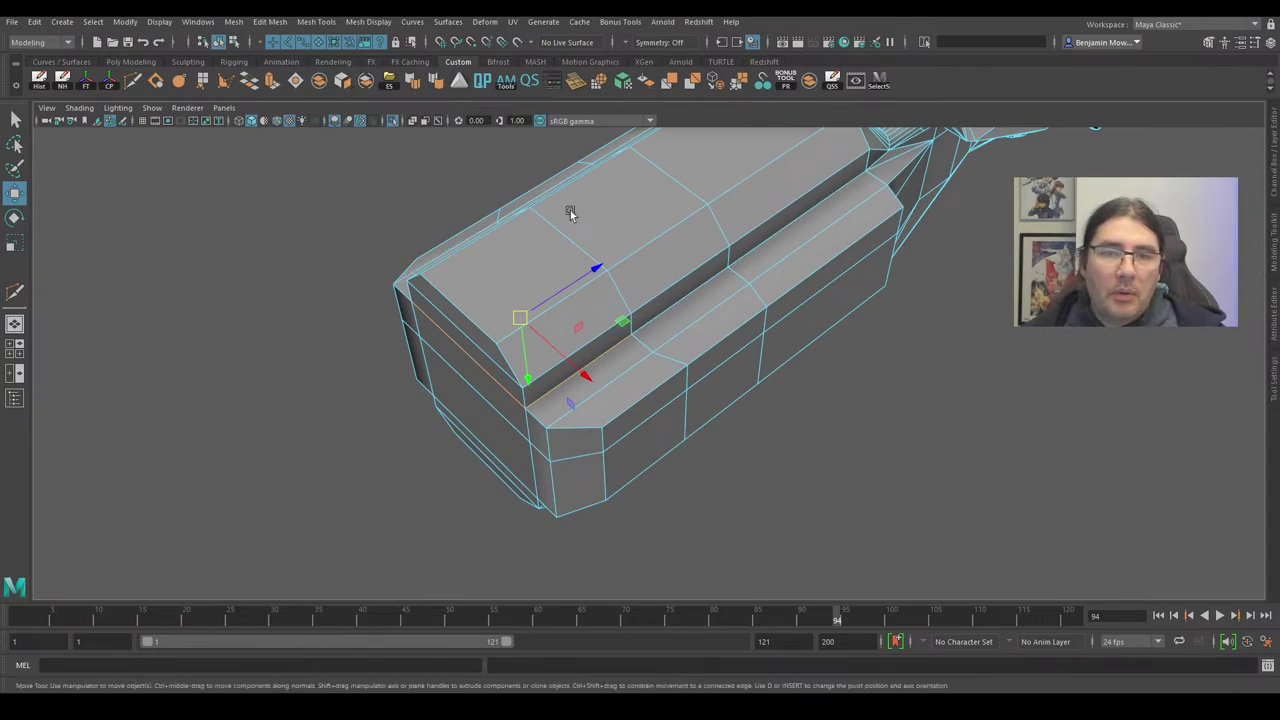
Move the raised upper section's two rear end faces forward along the block, snapping them to the new edge loop.
scroll(481, 242, "up", 3)
left_click_drag(481, 242, 648, 272, "alt")
right_click_drag(560, 276, 559, 323)
left_click(594, 372)
left_click(560, 310, "shift")
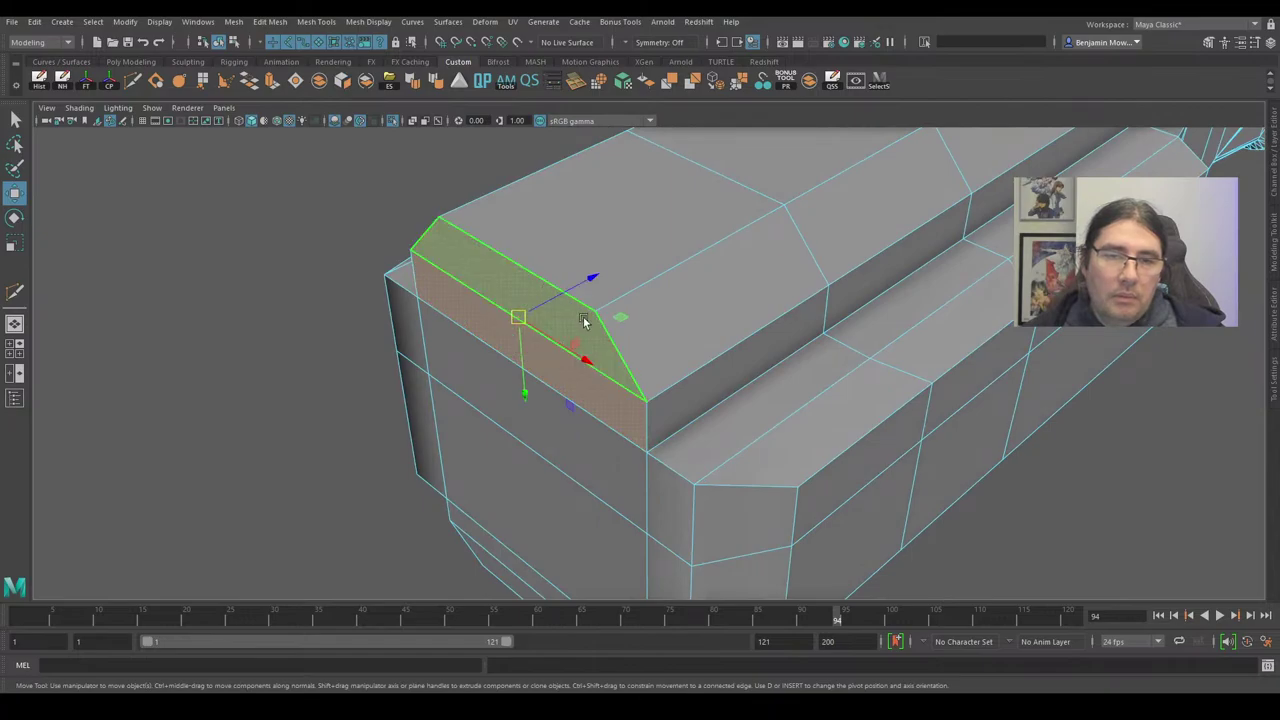
left_click_drag(556, 293, 695, 158)
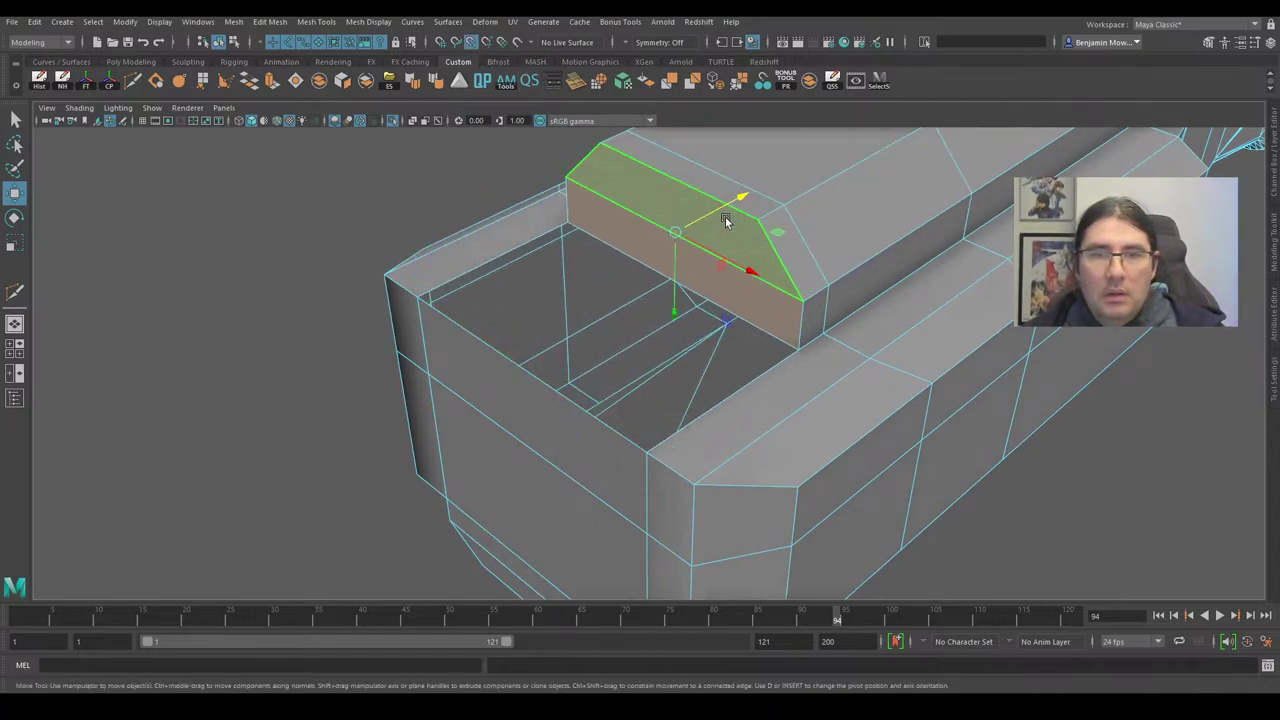
left_click_drag(729, 214, 736, 215)
Select the vertices around the raised section's moved end and merge them with the edge loop's vertices.
left_click_drag(822, 237, 823, 287, "alt")
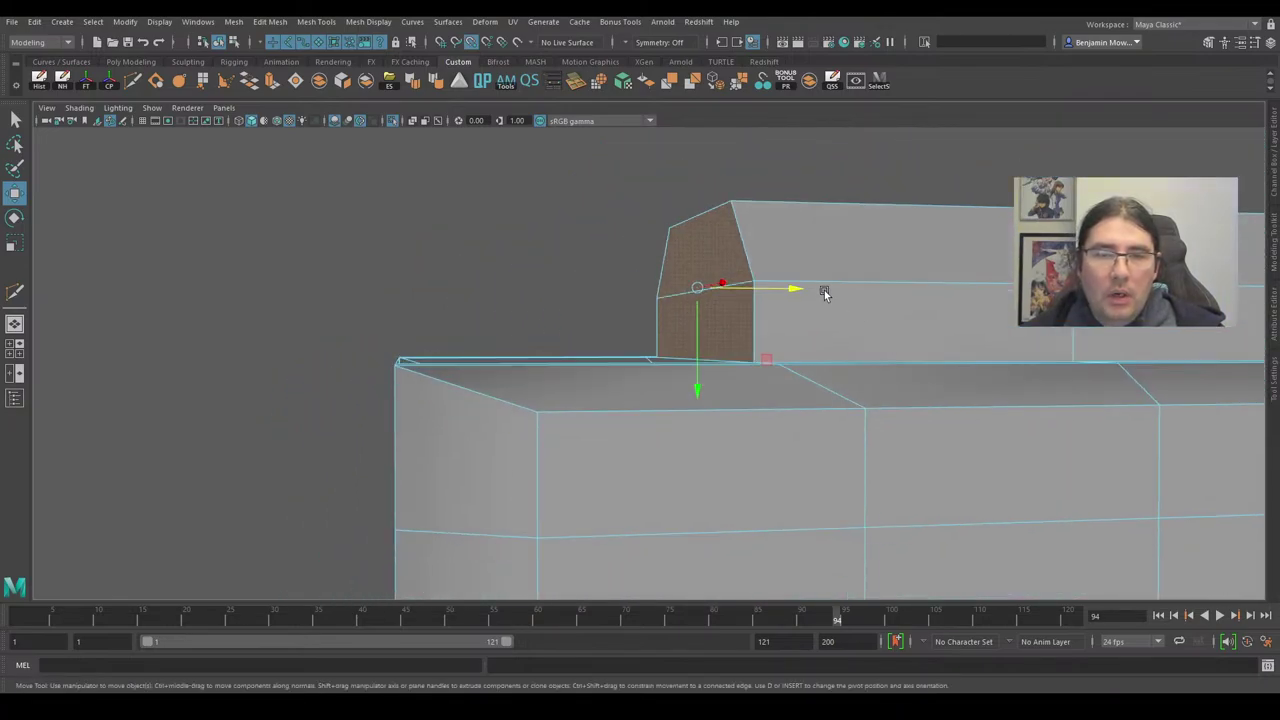
right_click_drag(748, 214, 606, 193)
left_click_drag(606, 193, 878, 446)
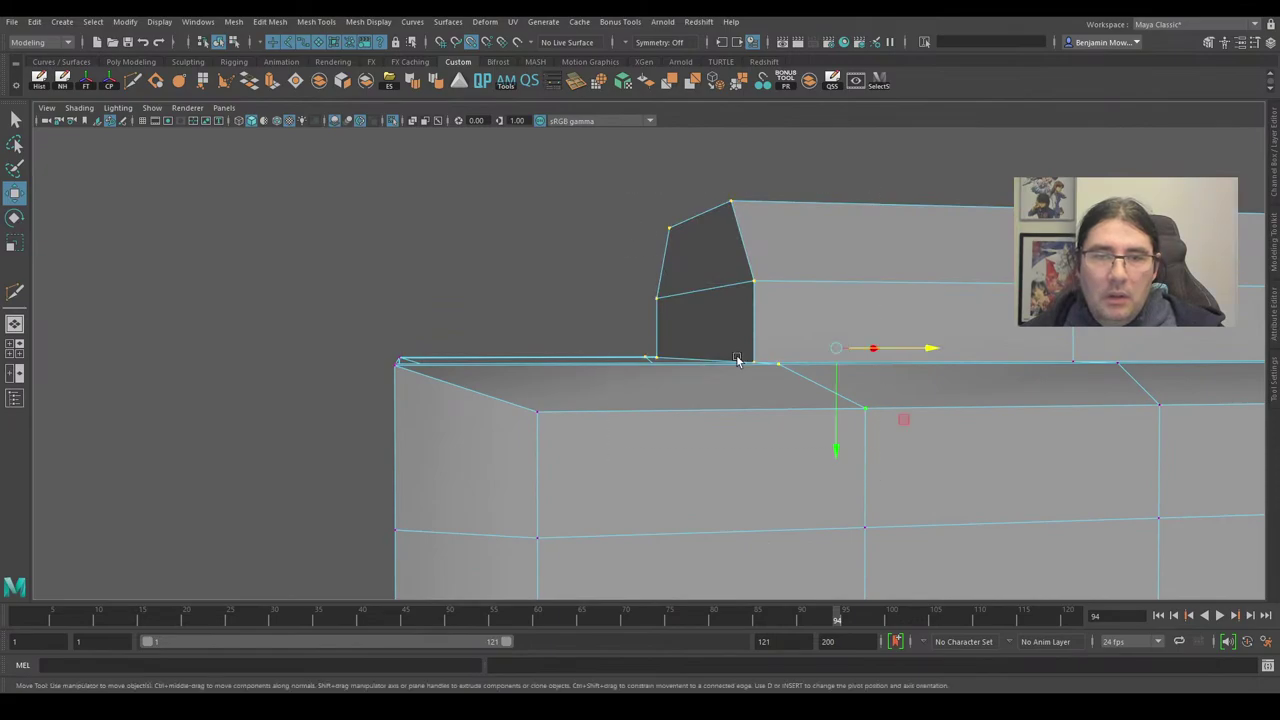
right_click_drag(700, 323, 738, 264, "shift")
scroll(750, 290, "down", 3)
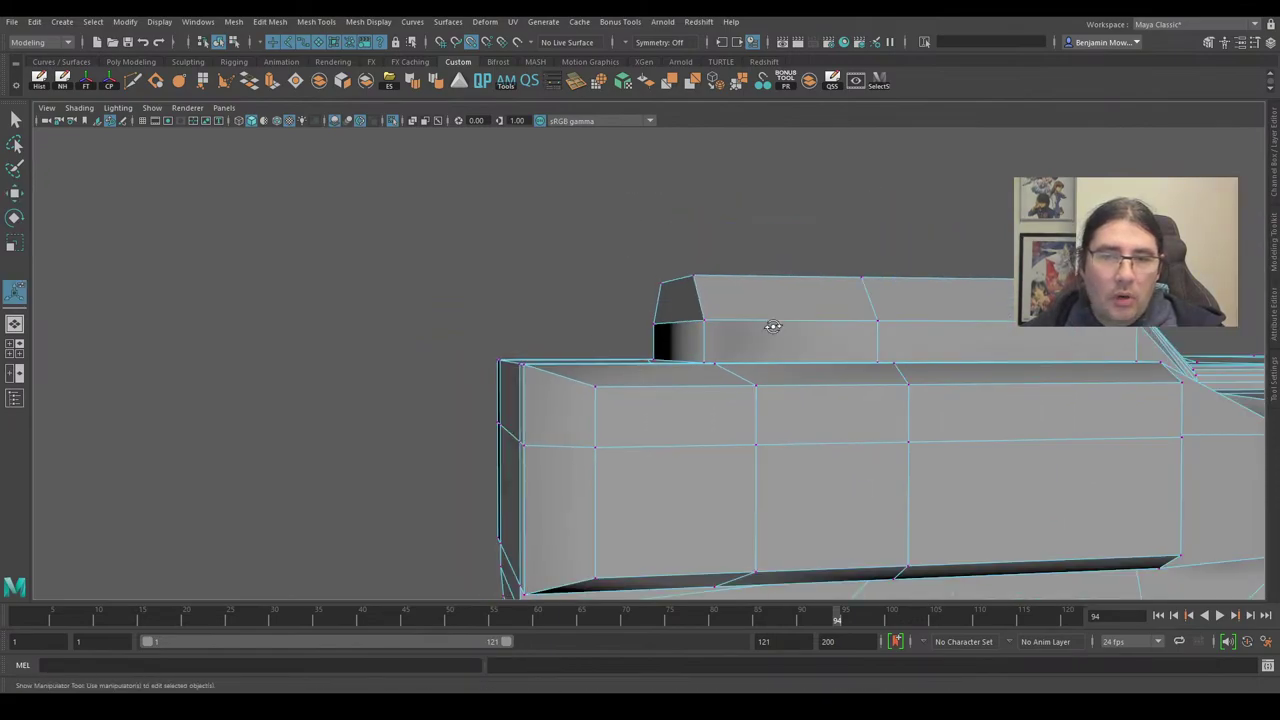
Select the raised section's two end faces and harden their border edges.
left_click_drag(769, 325, 857, 357, "alt")
scroll(830, 345, "up", 3)
right_click_drag(786, 348, 782, 394)
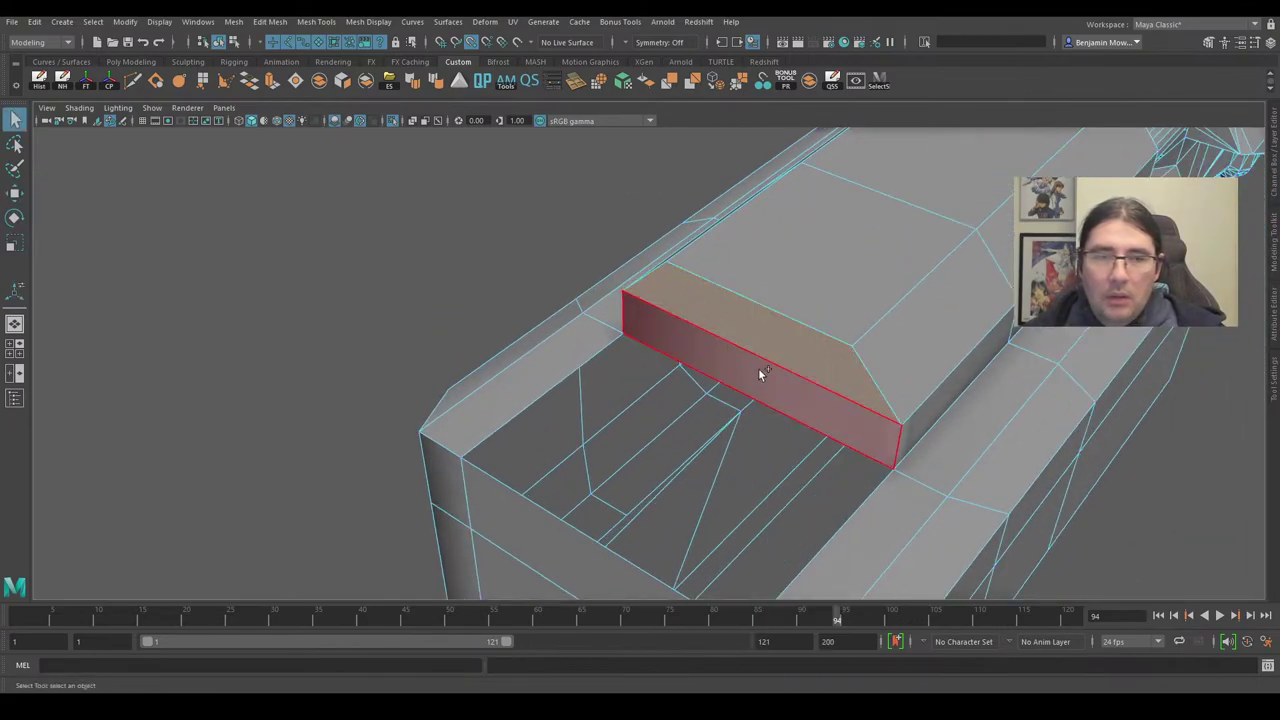
left_click(760, 371)
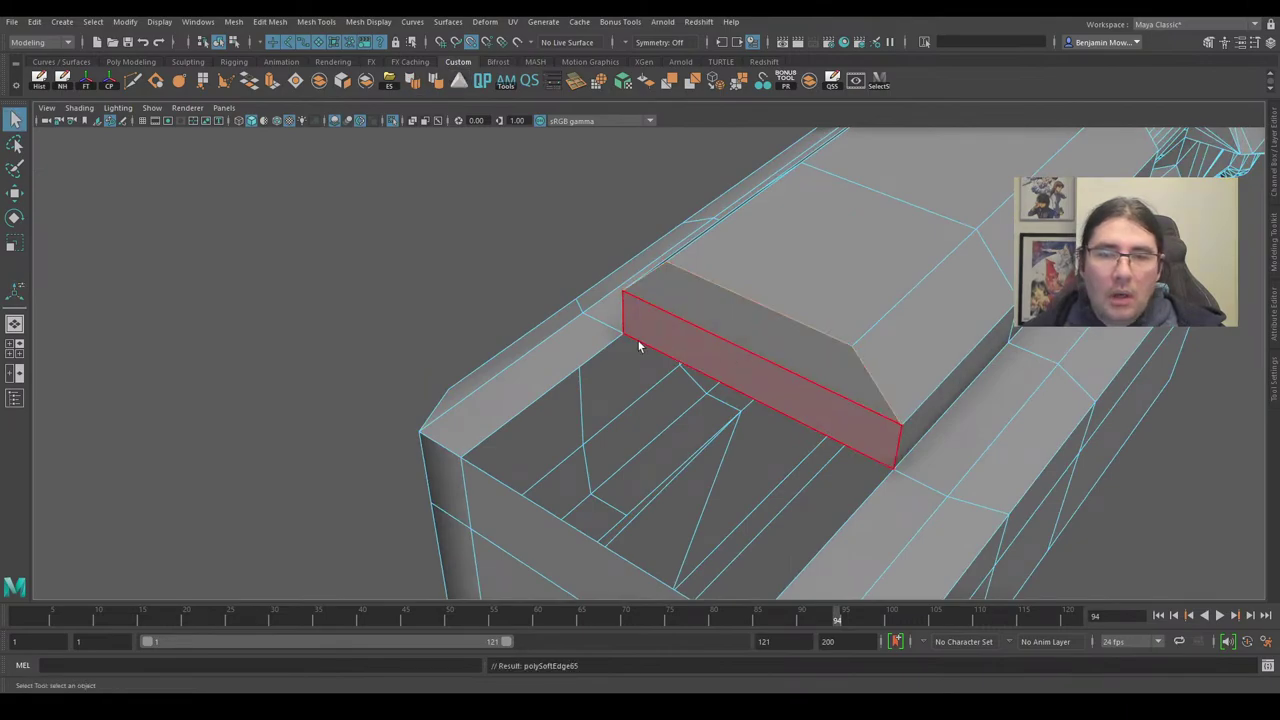
Show the raised section's rear end in the shaded side view and try to start a Multi-Cut at its base corner.
left_click_drag(637, 339, 746, 318, "alt")
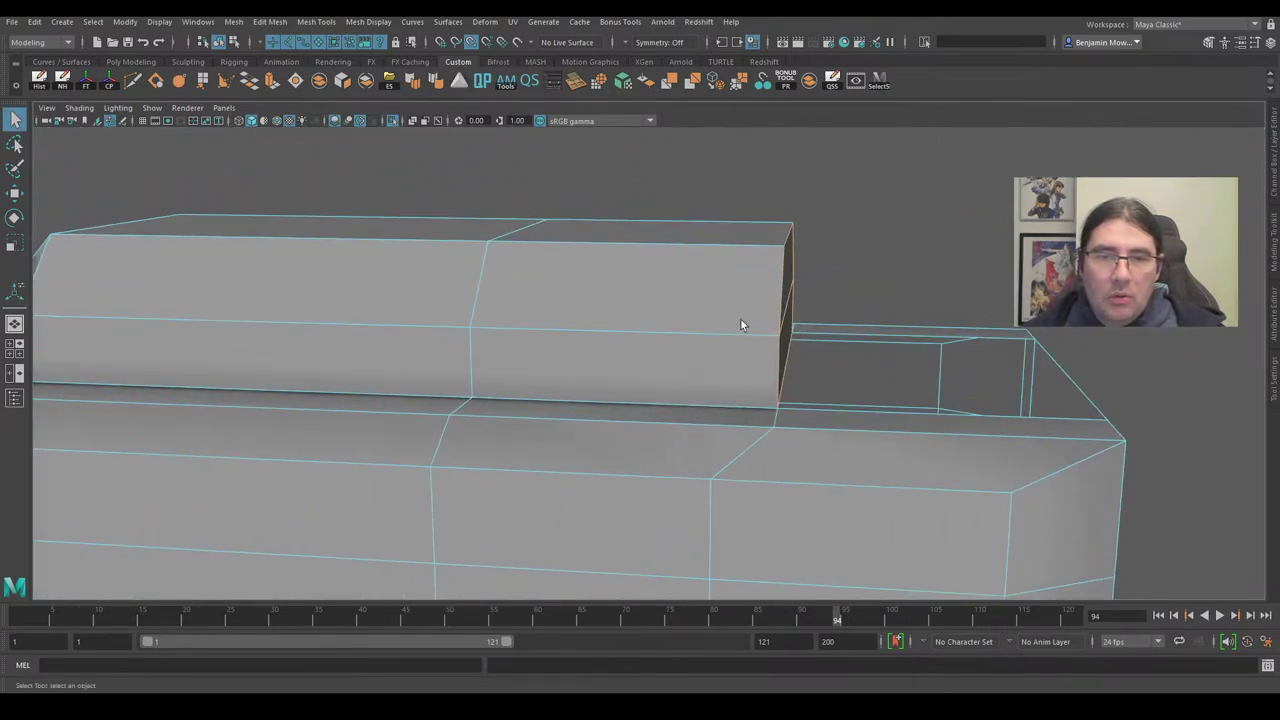
key("space")
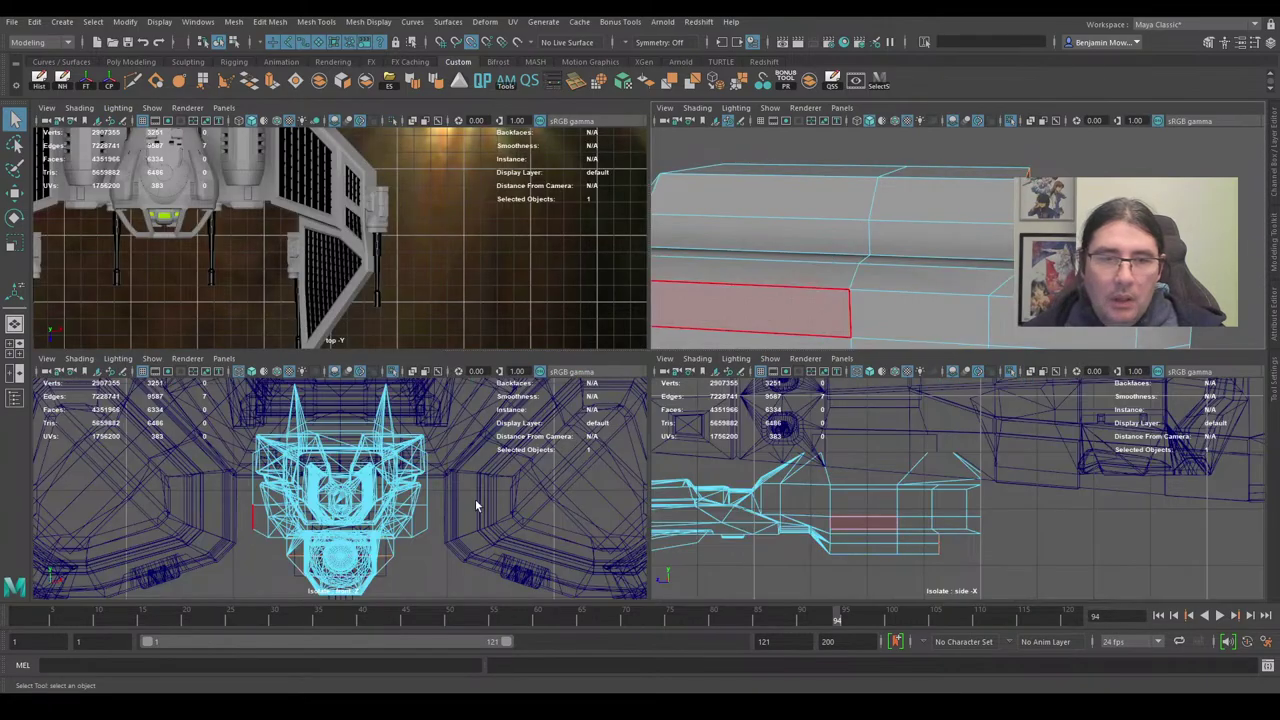
key("space")
scroll(903, 451, "up", 5)
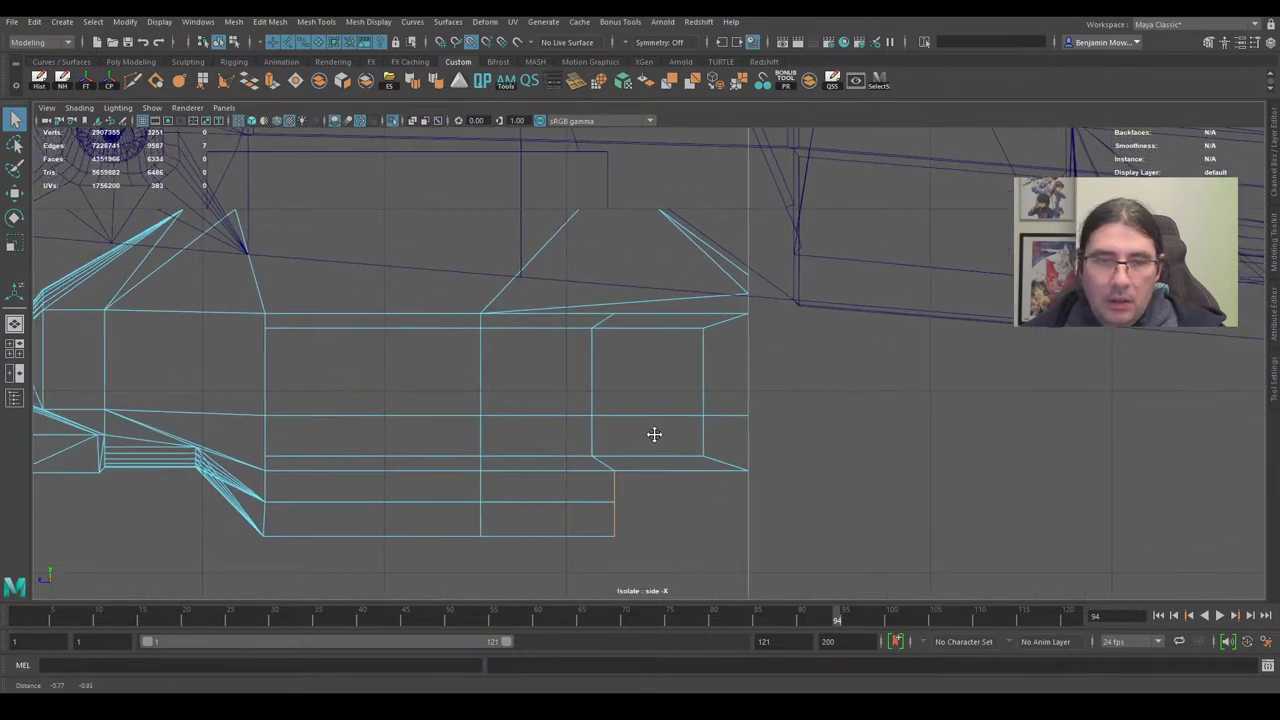
scroll(706, 366, "up", 3)
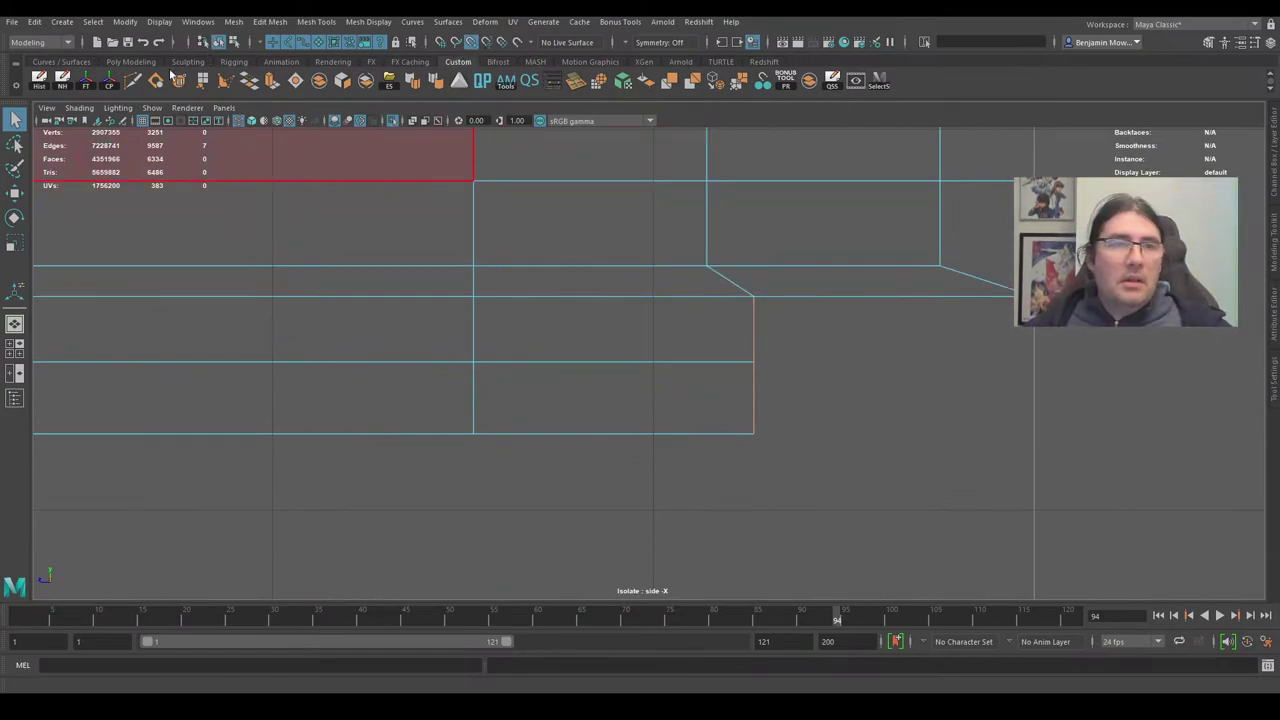
left_click(132, 84)
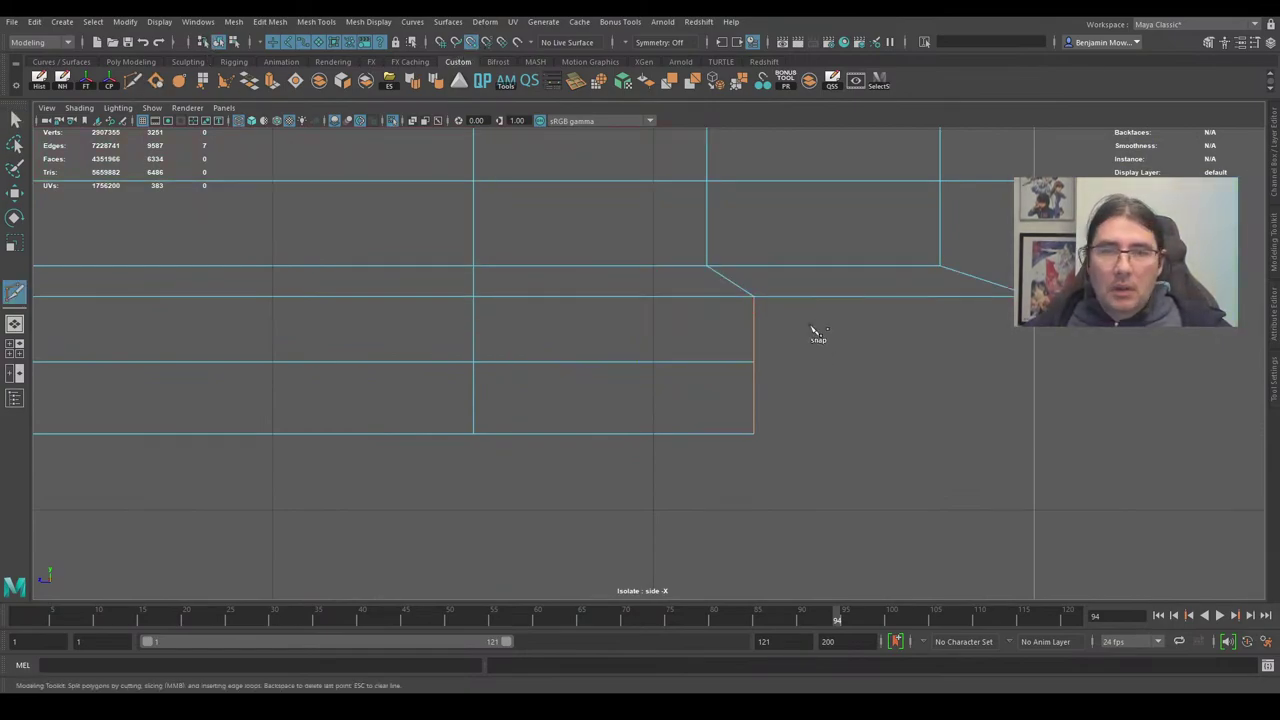
left_click(754, 298)
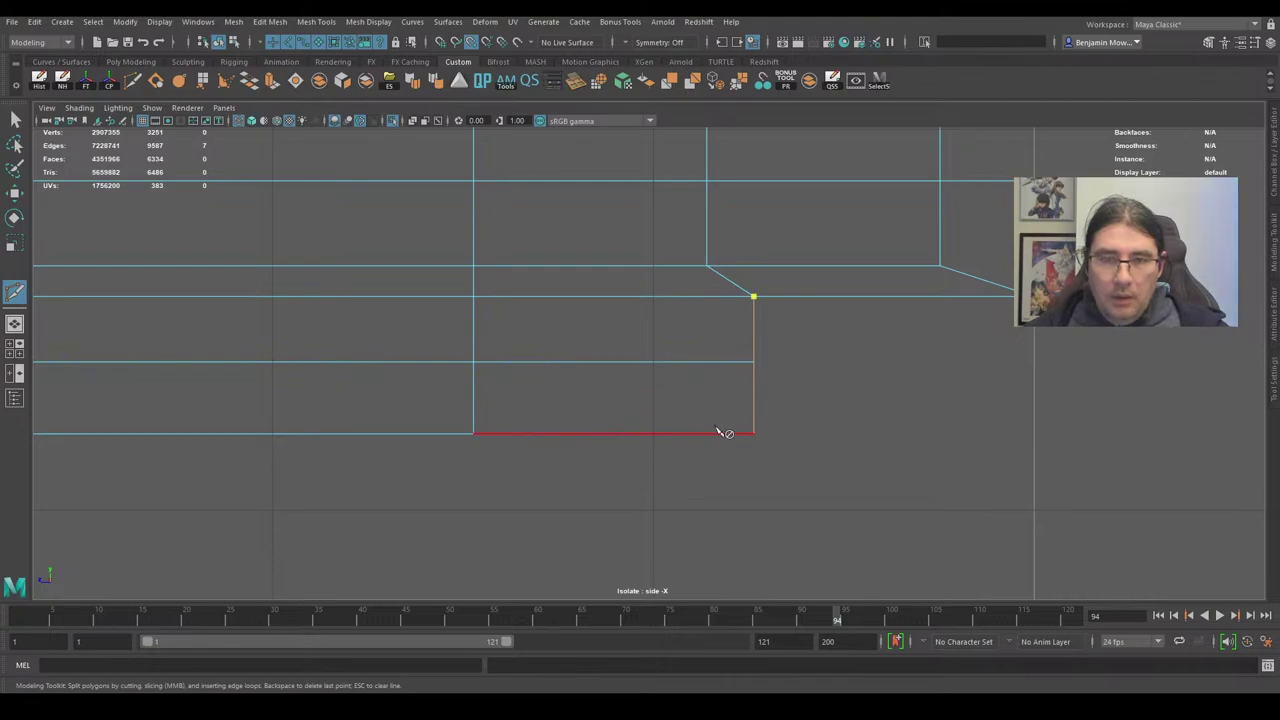
key("Escape")
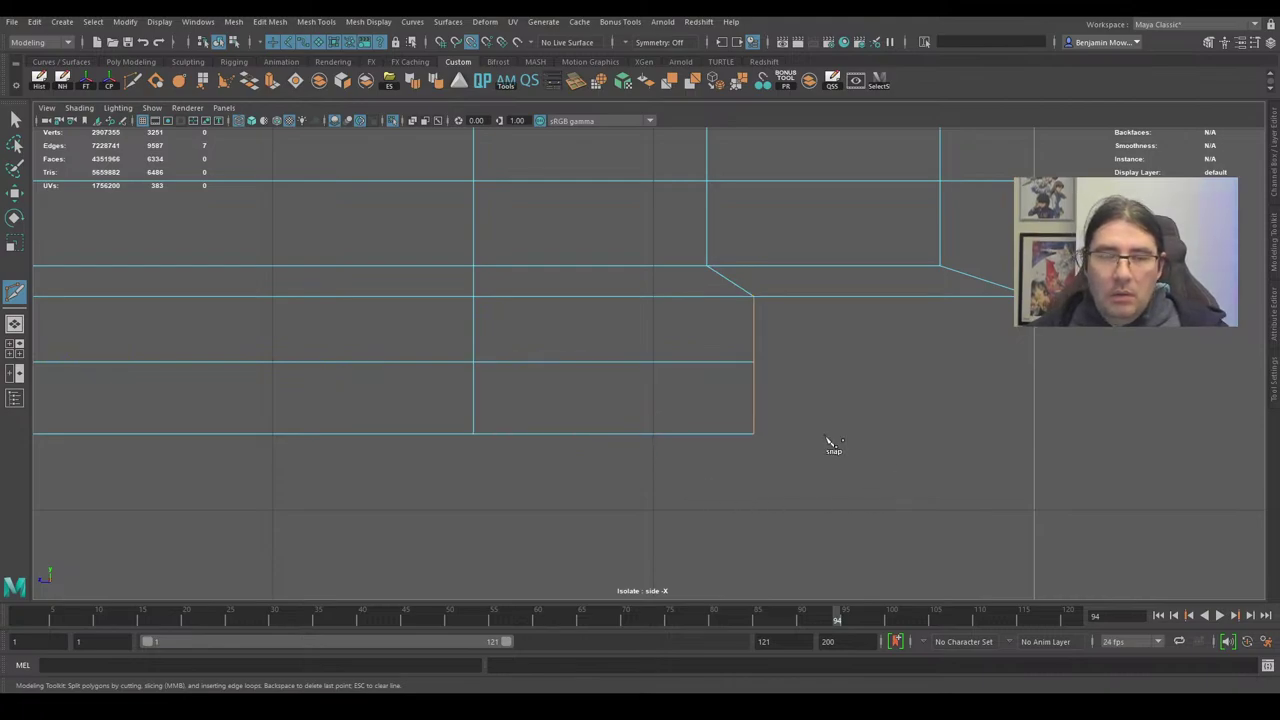
scroll(709, 417, "down", 6)
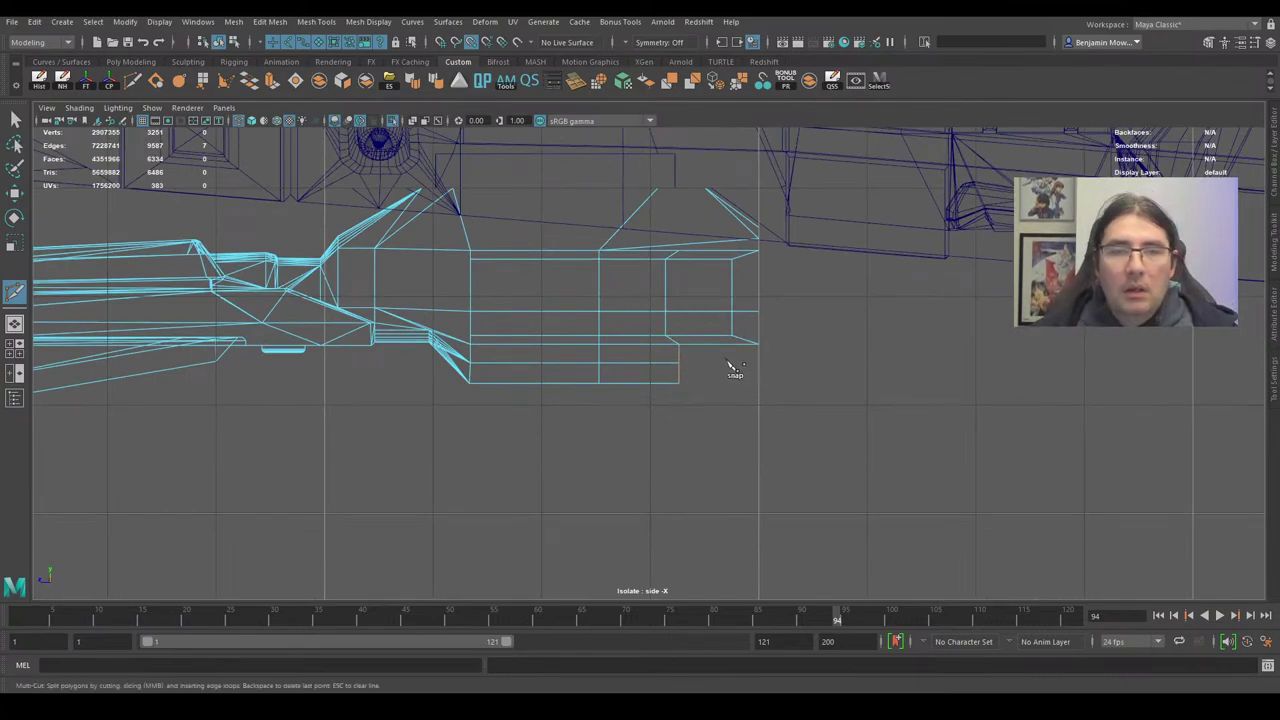
scroll(656, 333, "up", 5)
key("5")
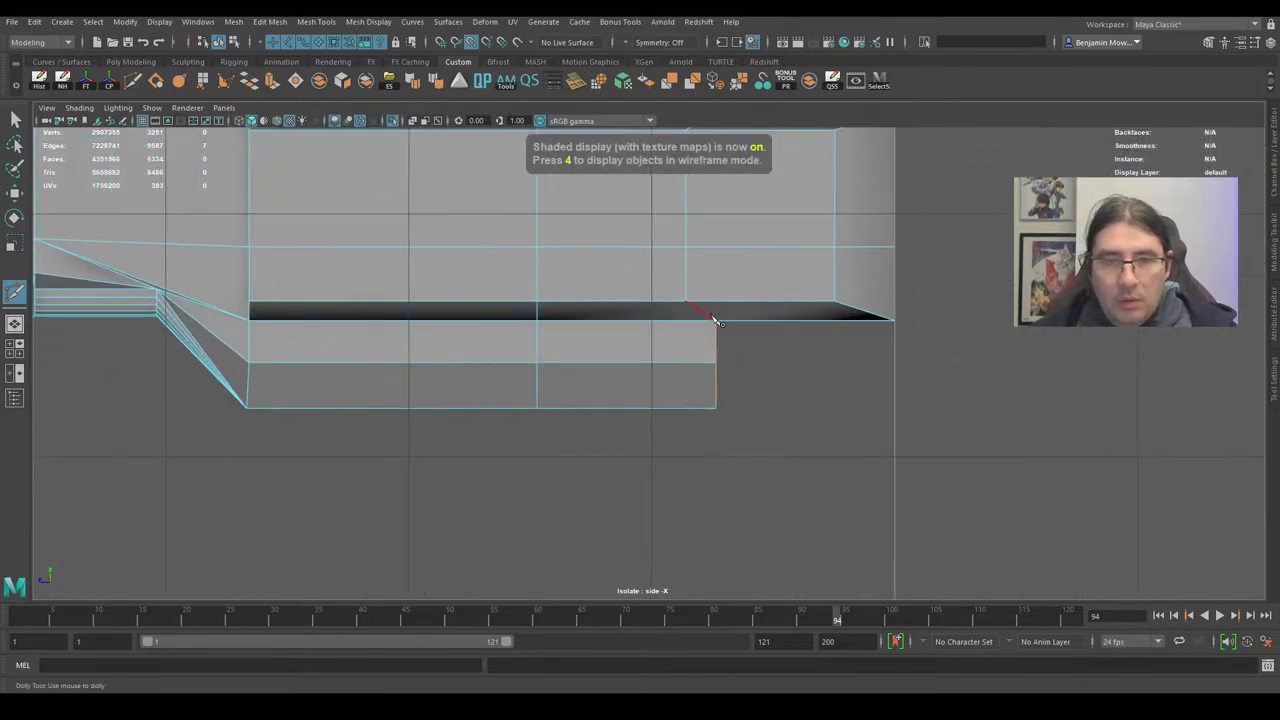
left_click(716, 321)
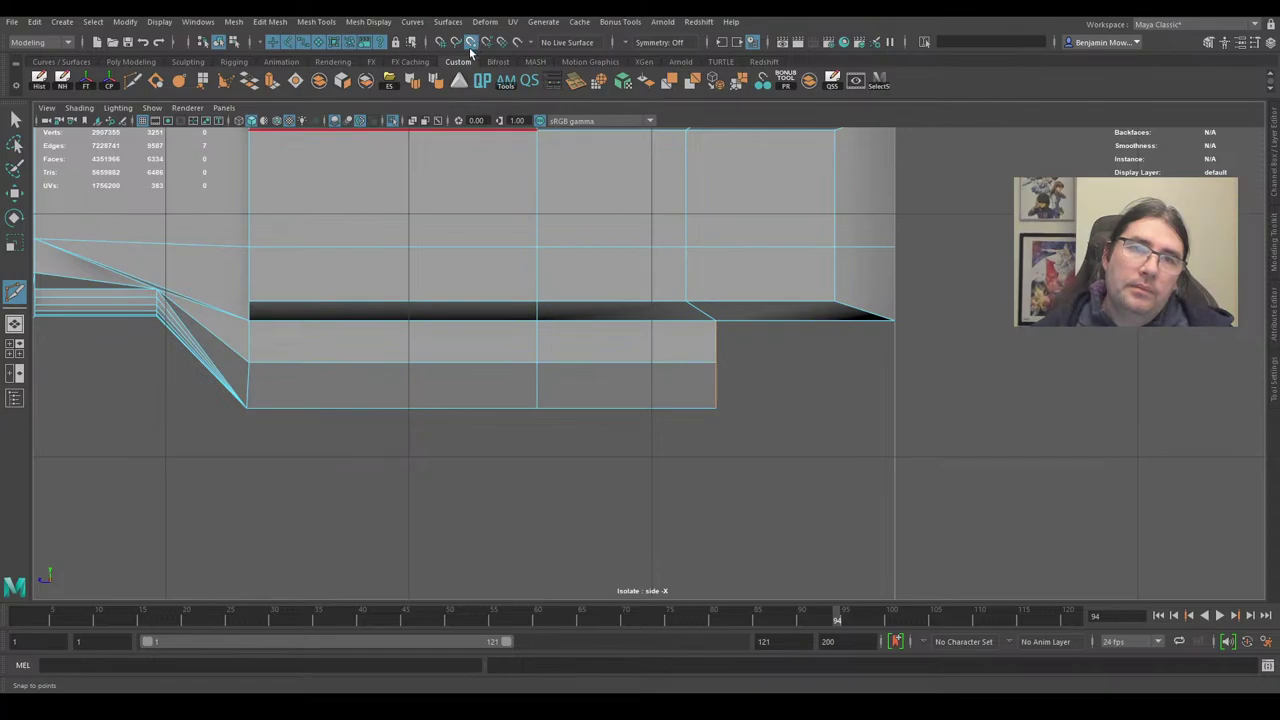
Set the viewport grid's subdivisions to 20.
left_click(159, 21)
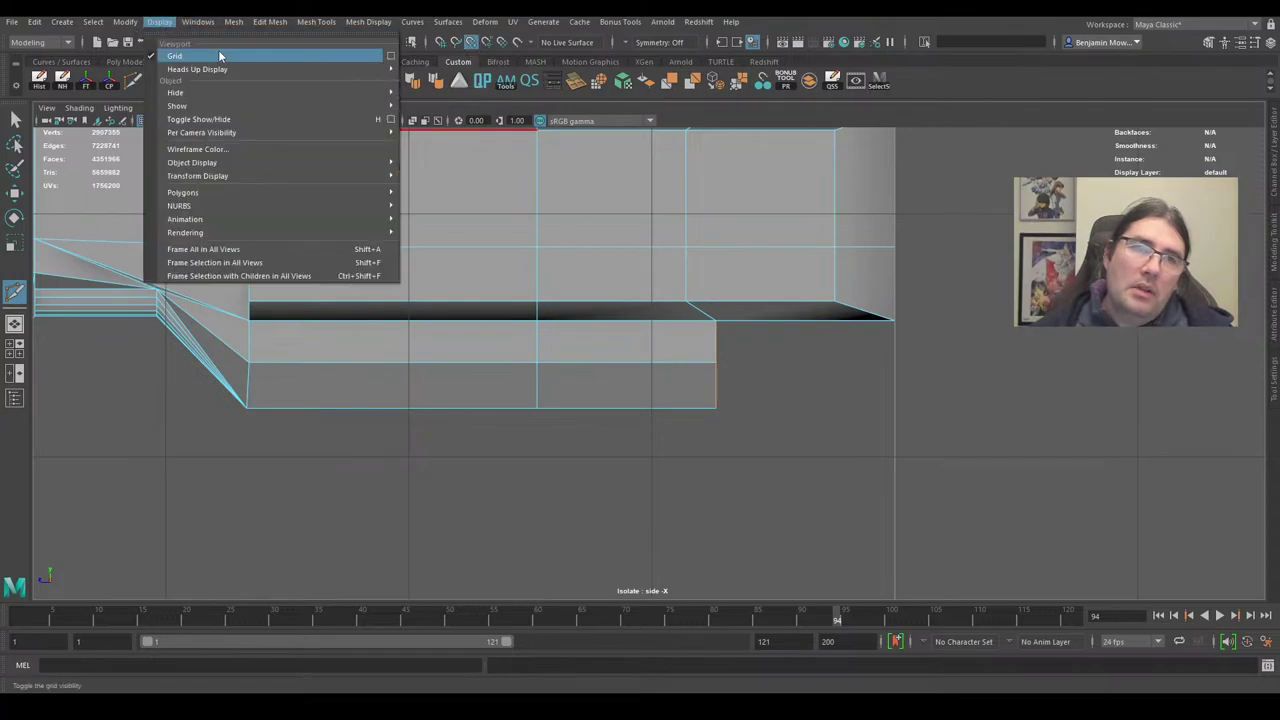
left_click(386, 56)
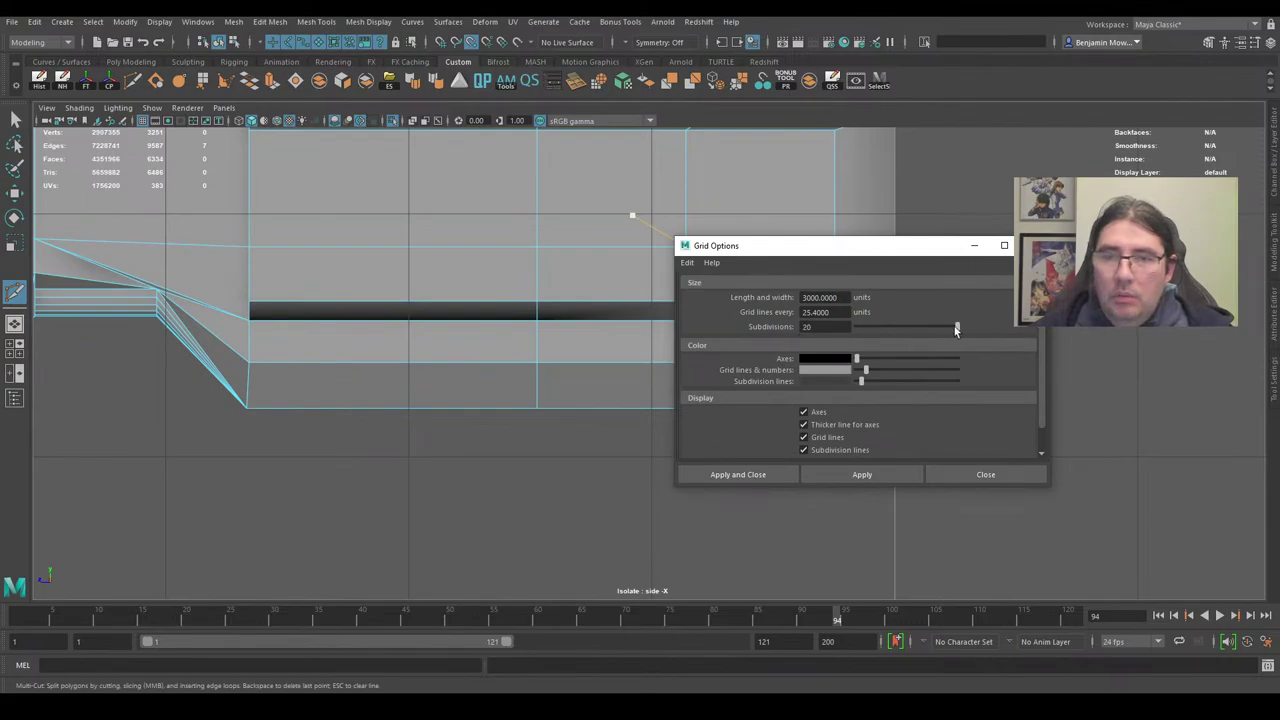
left_click(881, 474)
left_click(983, 476)
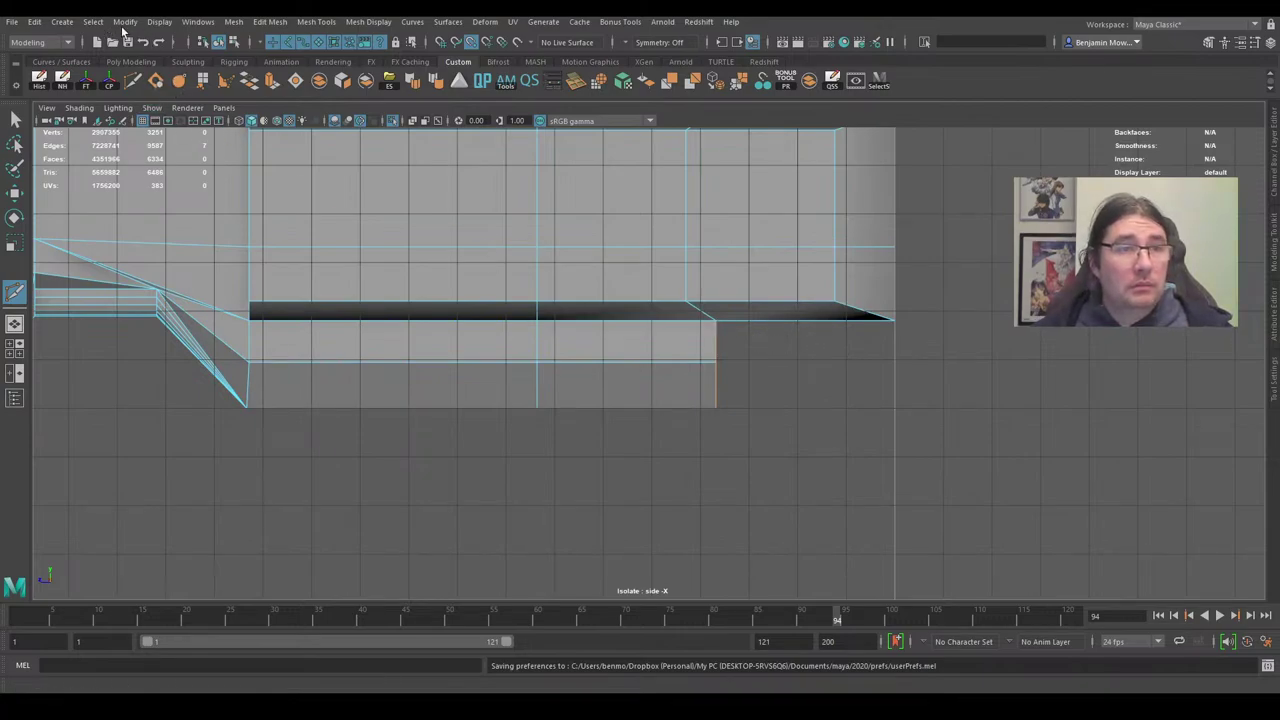
Set the viewport grid's subdivisions to 40.
left_click(158, 22)
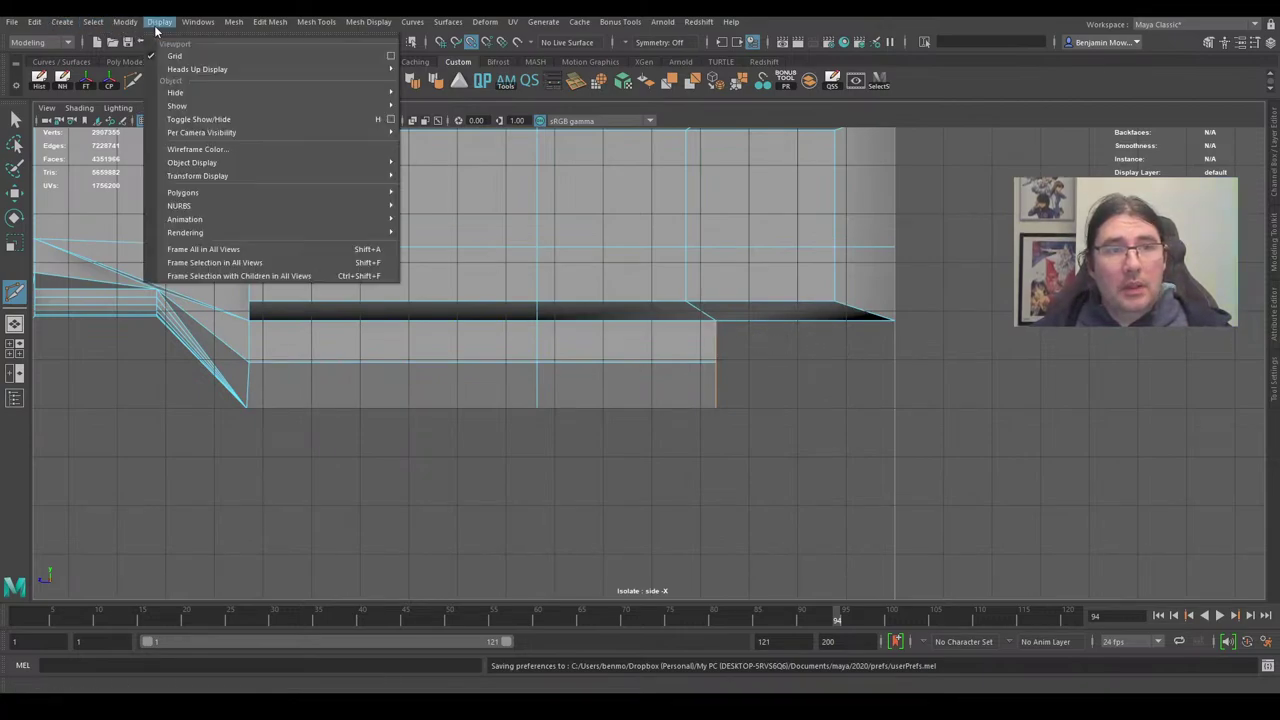
left_click(391, 57)
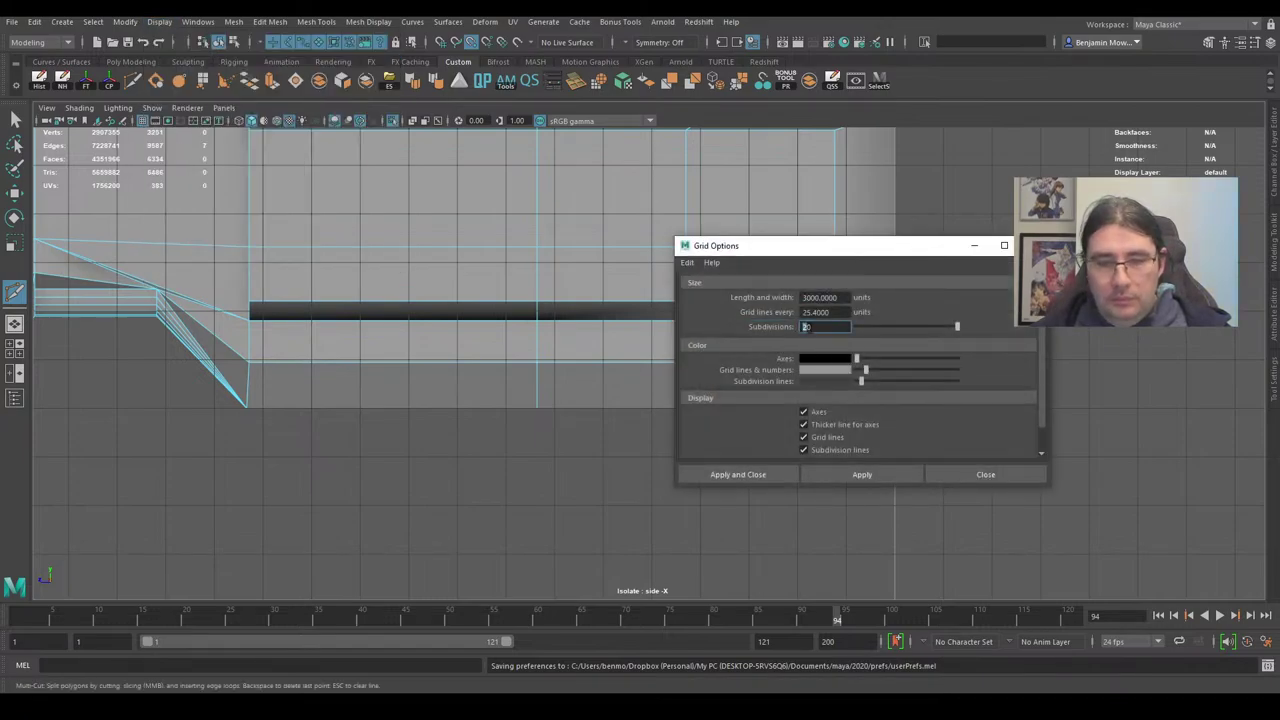
left_click(883, 474)
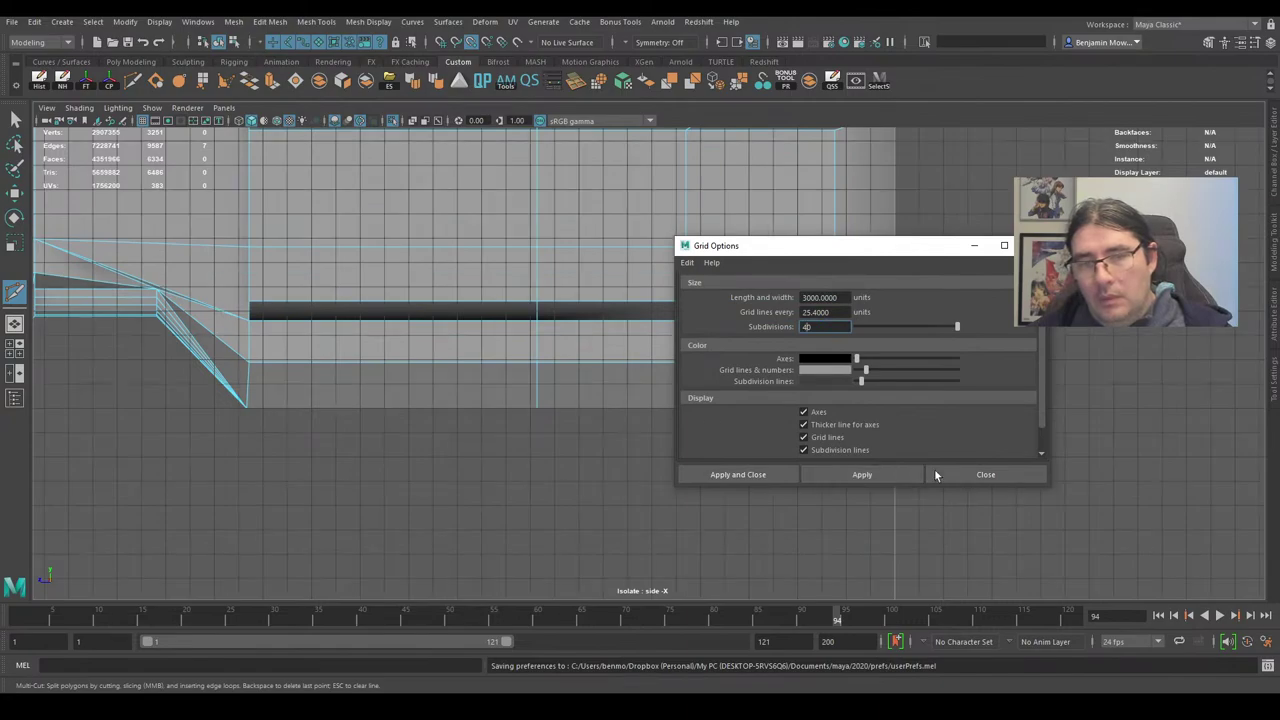
left_click(986, 476)
With grid snapping on, slice the raised section's rear end diagonally with Multi-Cut, from its base corner forward to its outer edge.
left_click(716, 407)
scroll(658, 406, "up", 3)
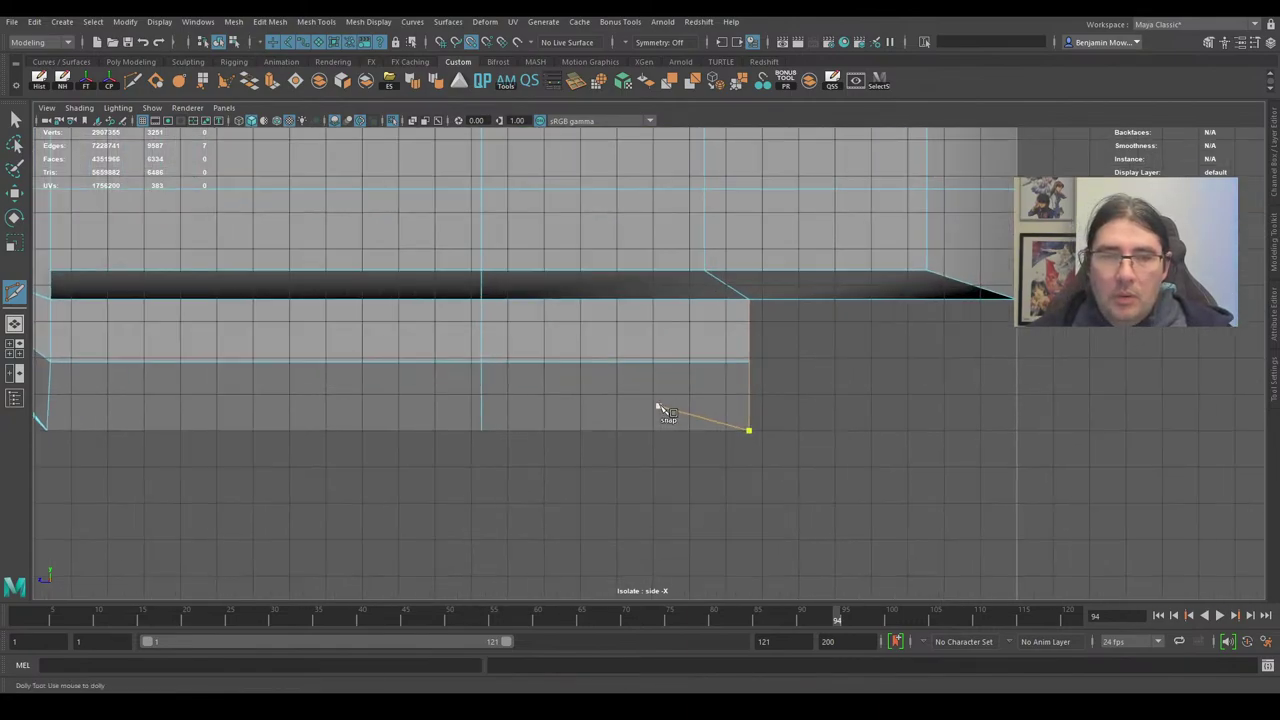
left_click(441, 42)
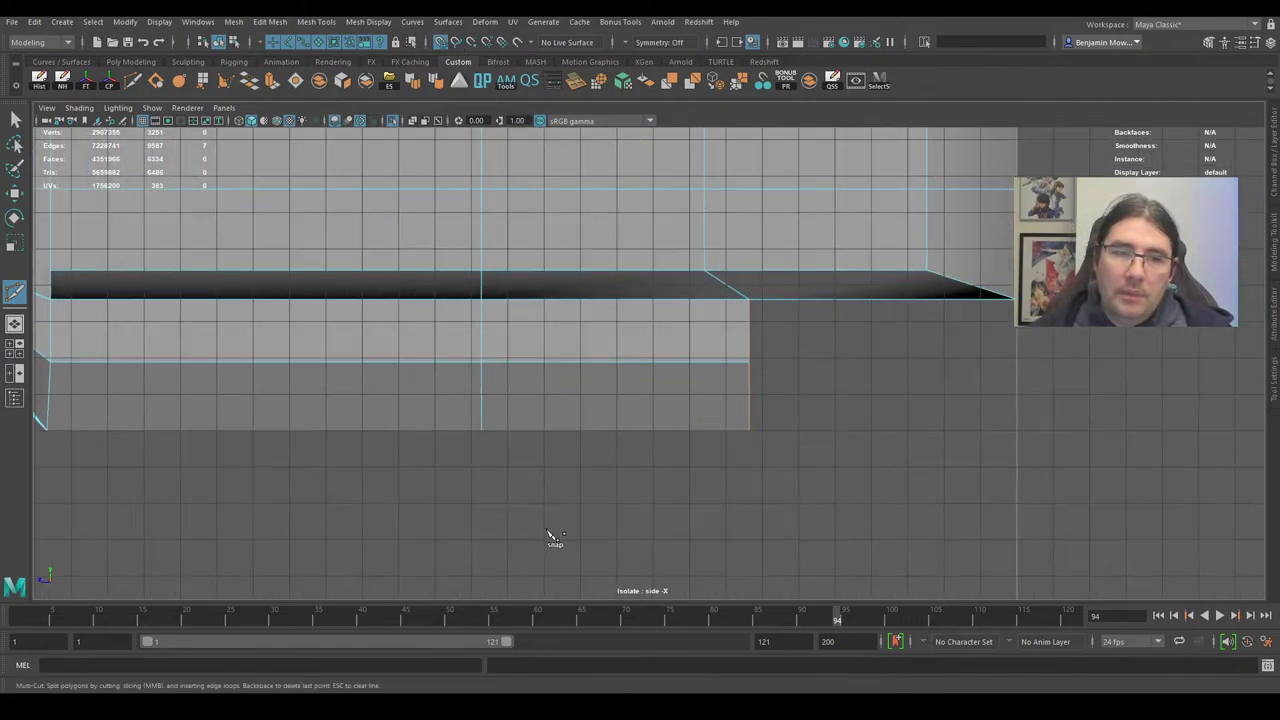
left_click(762, 290)
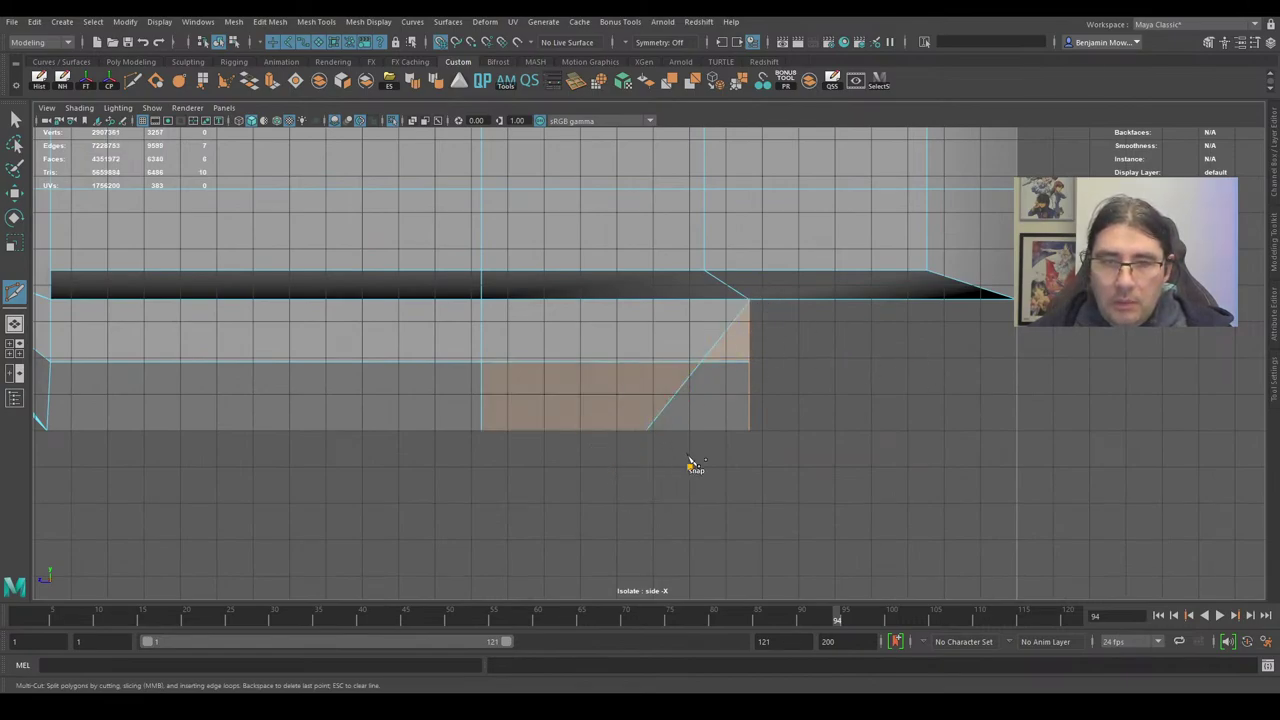
Select and delete the raised section's faces behind the diagonal cut, keeping the vertical end faces.
key("w")
left_click_drag(737, 344, 723, 415)
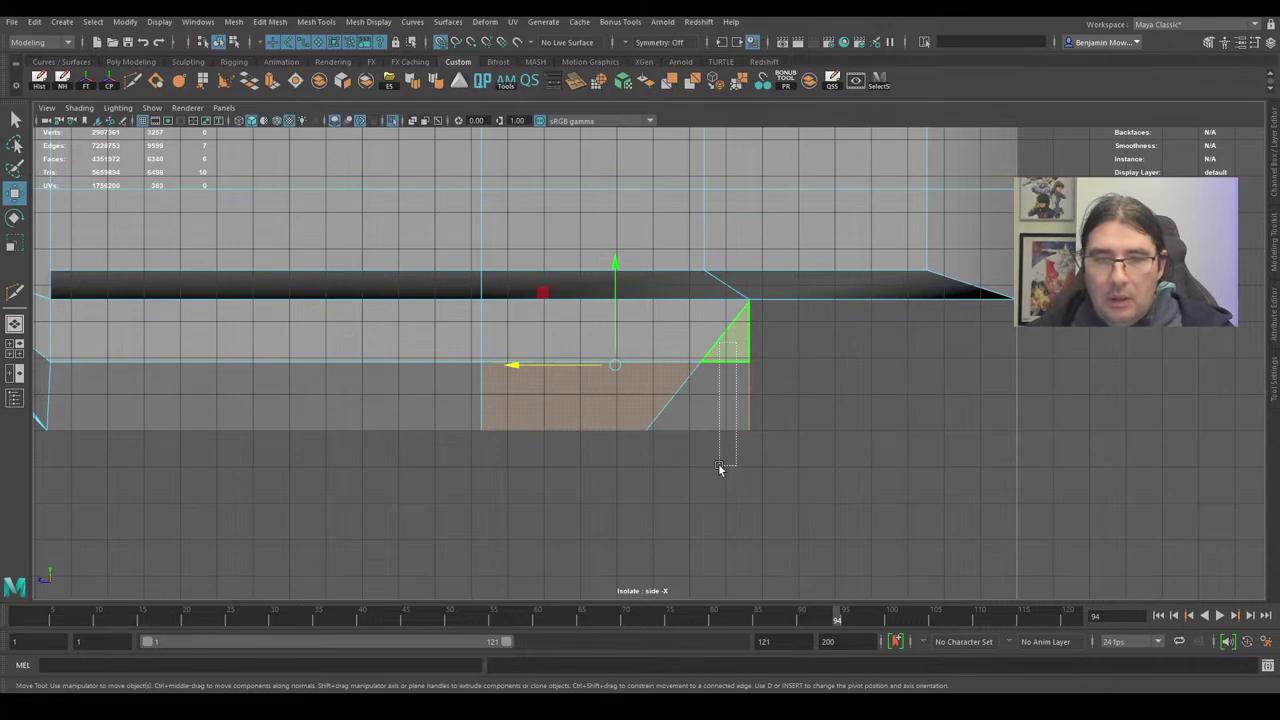
left_click_drag(719, 466, 733, 473)
left_click(749, 468)
Move the end faces' middle and outer vertices forward, snapping them to the matching vertices of the diagonal cut.
right_click_drag(766, 352, 851, 339)
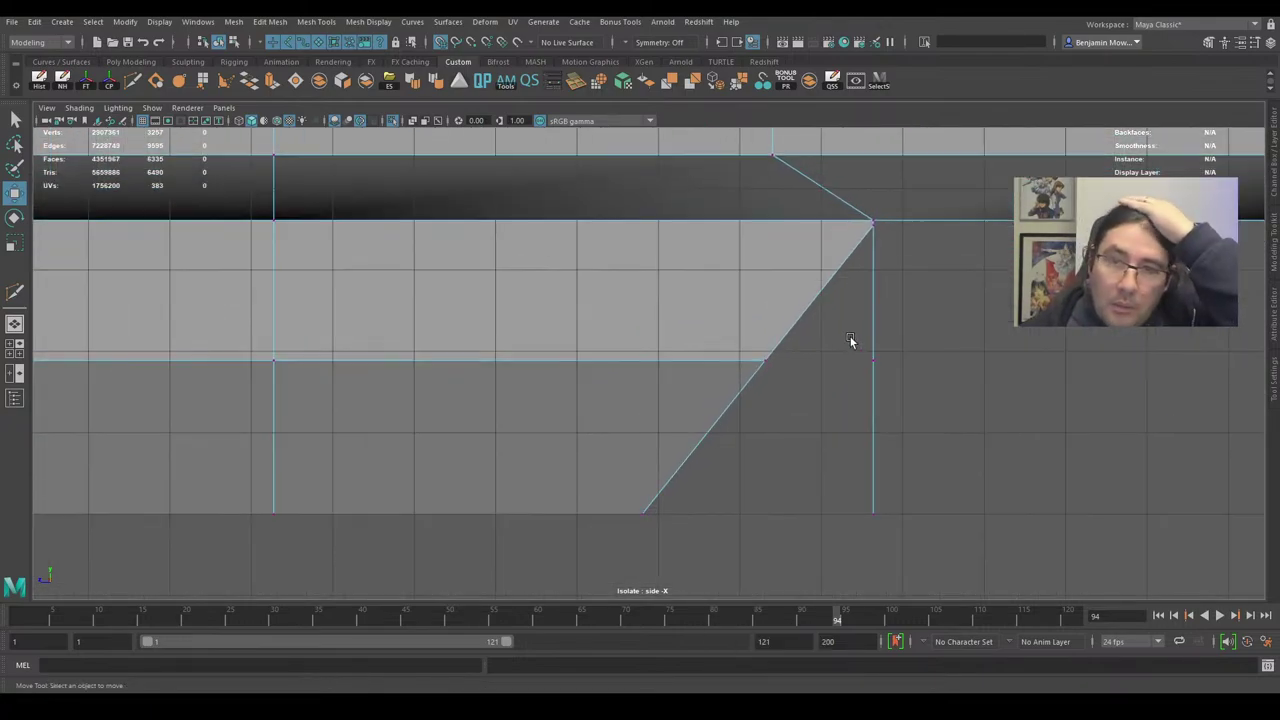
left_click_drag(851, 338, 923, 380)
right_click_drag(897, 221, 835, 318, "alt")
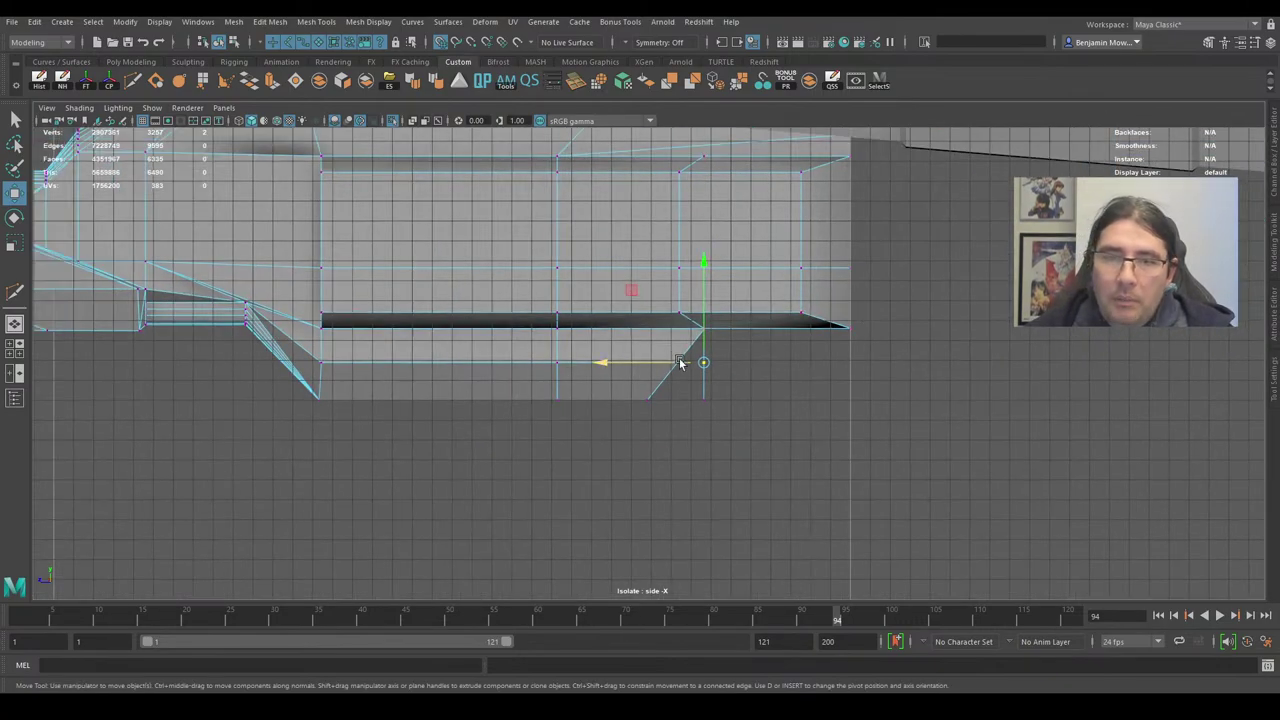
left_click_drag(680, 362, 672, 360)
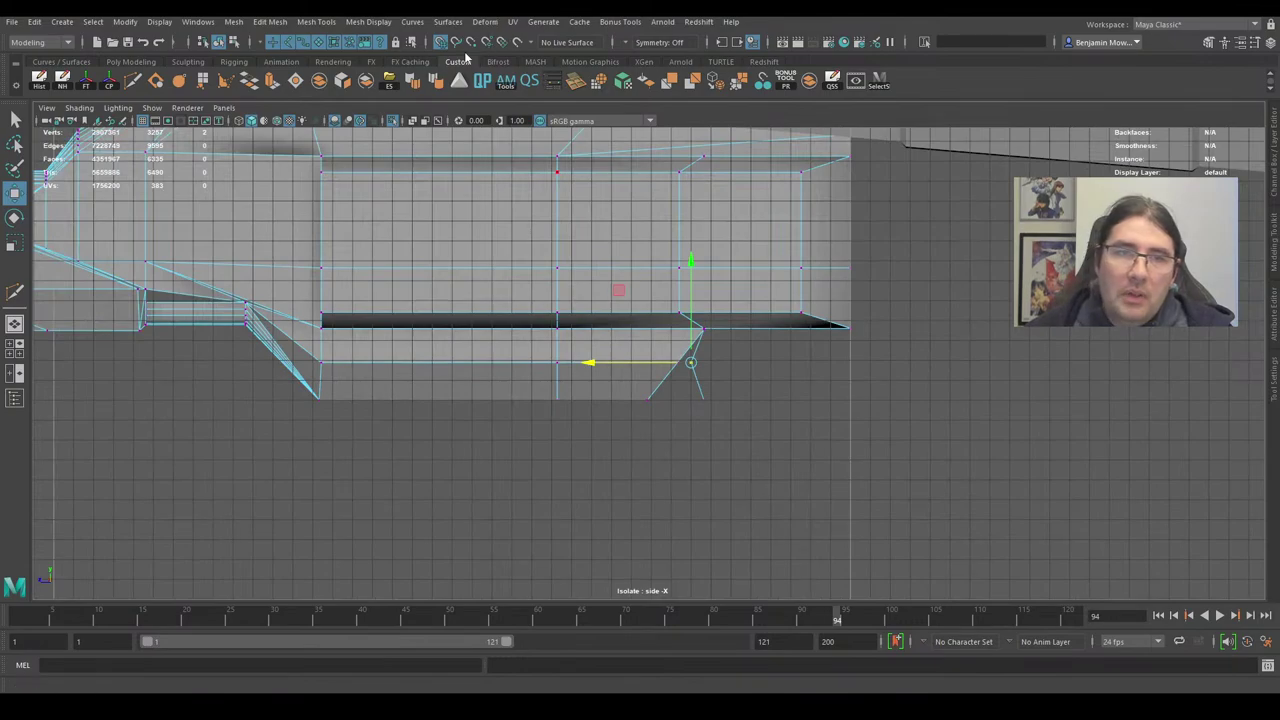
right_click_drag(492, 197, 669, 366, "alt")
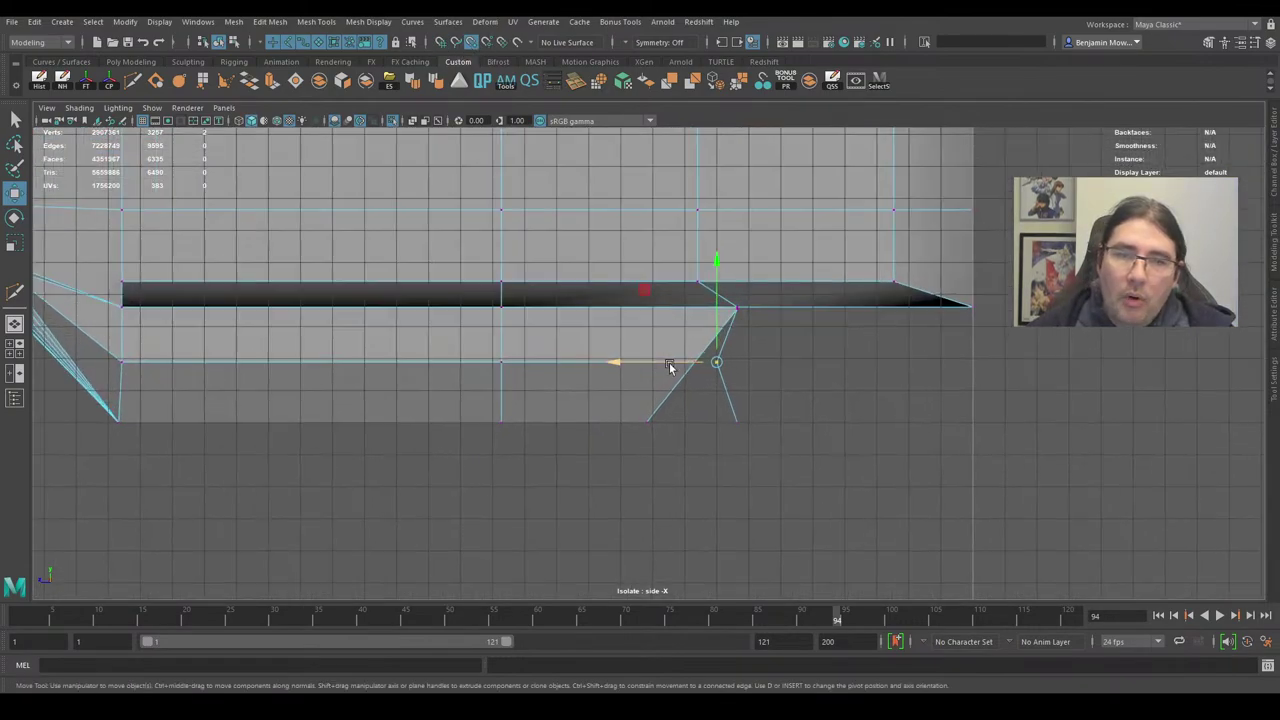
left_click_drag(697, 369, 695, 366)
scroll(747, 388, "up", 4)
left_click_drag(750, 415, 675, 475)
scroll(745, 460, "up", 1)
In the perspective view, select the vertices around the raised section's sloped end and merge them.
key("space")
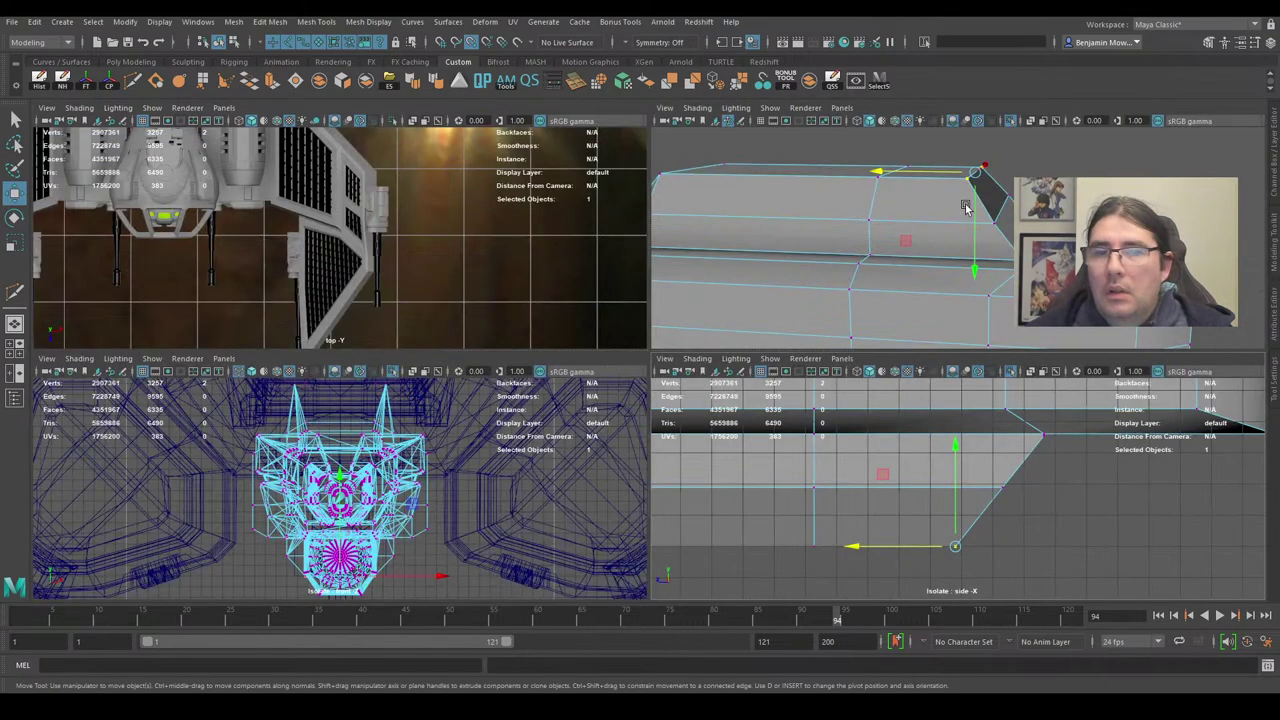
key("space")
left_click_drag(859, 283, 645, 266, "alt")
scroll(428, 203, "down", 3)
left_click_drag(422, 203, 498, 285)
right_click_drag(657, 294, 737, 266, "shift")
left_click_drag(678, 287, 730, 339, "alt")
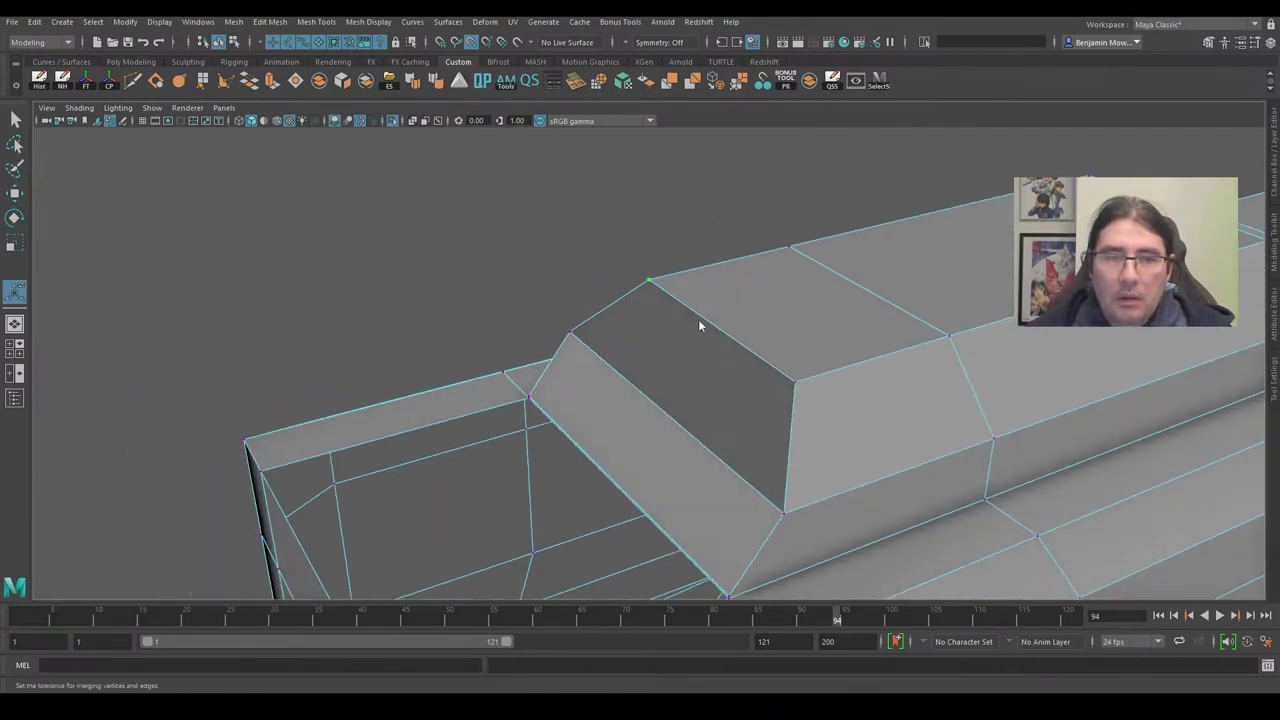
Select the two faces of the sloped end and harden their border edges.
right_click_drag(699, 320, 698, 352)
left_click(690, 365)
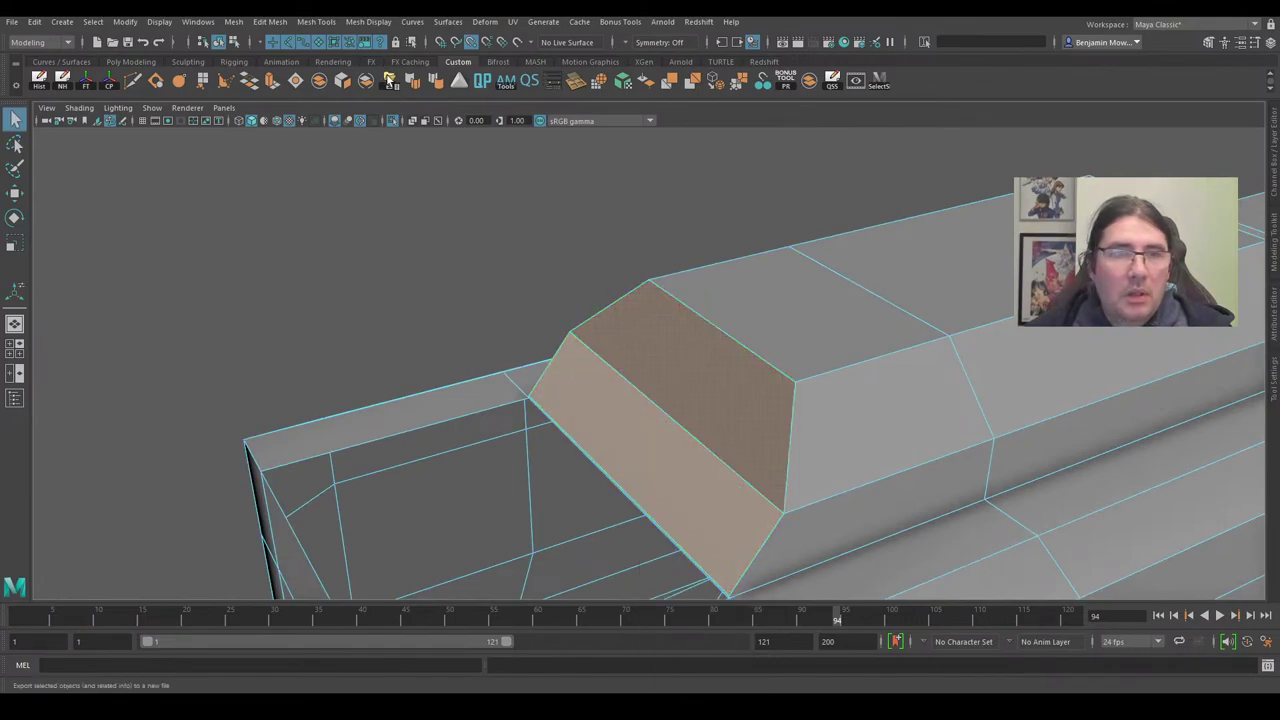
left_click(411, 83)
left_click_drag(746, 431, 912, 302, "alt")
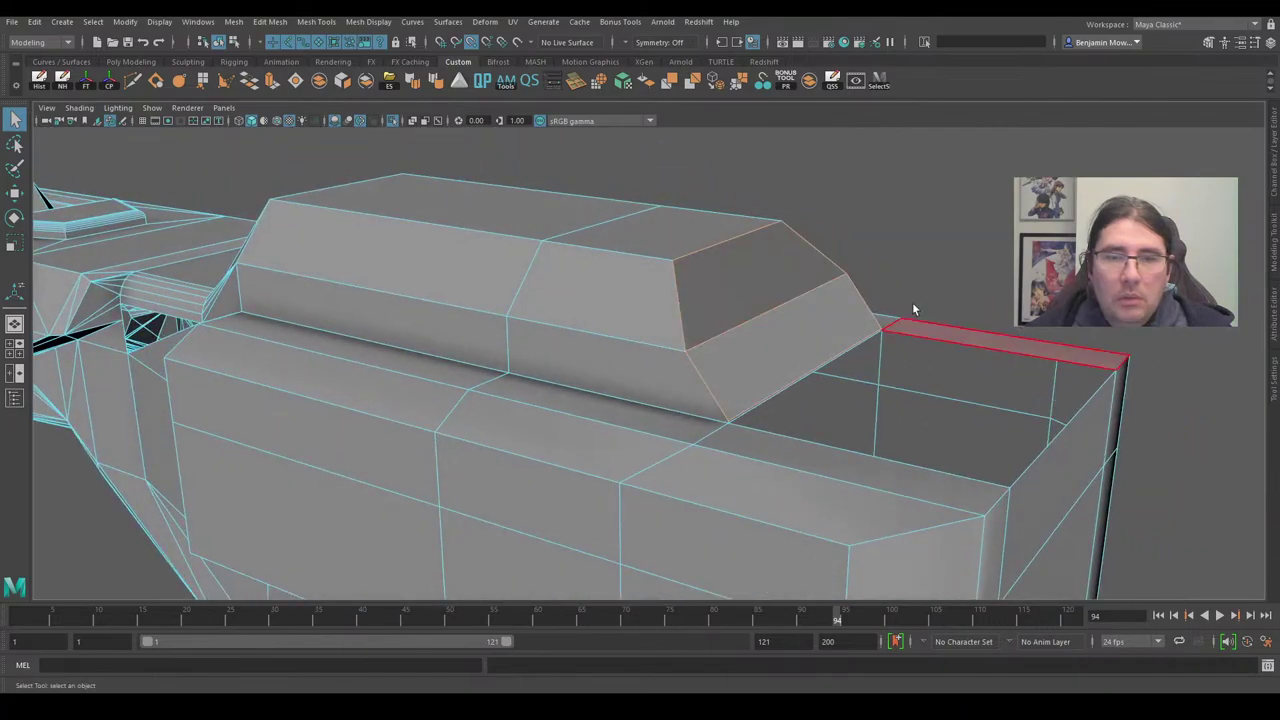
Select the sloped end's two faces and assign the initialShadingGroup material to them.
right_click_drag(794, 247, 890, 597)
left_click(738, 271)
left_click(788, 340, "shift")
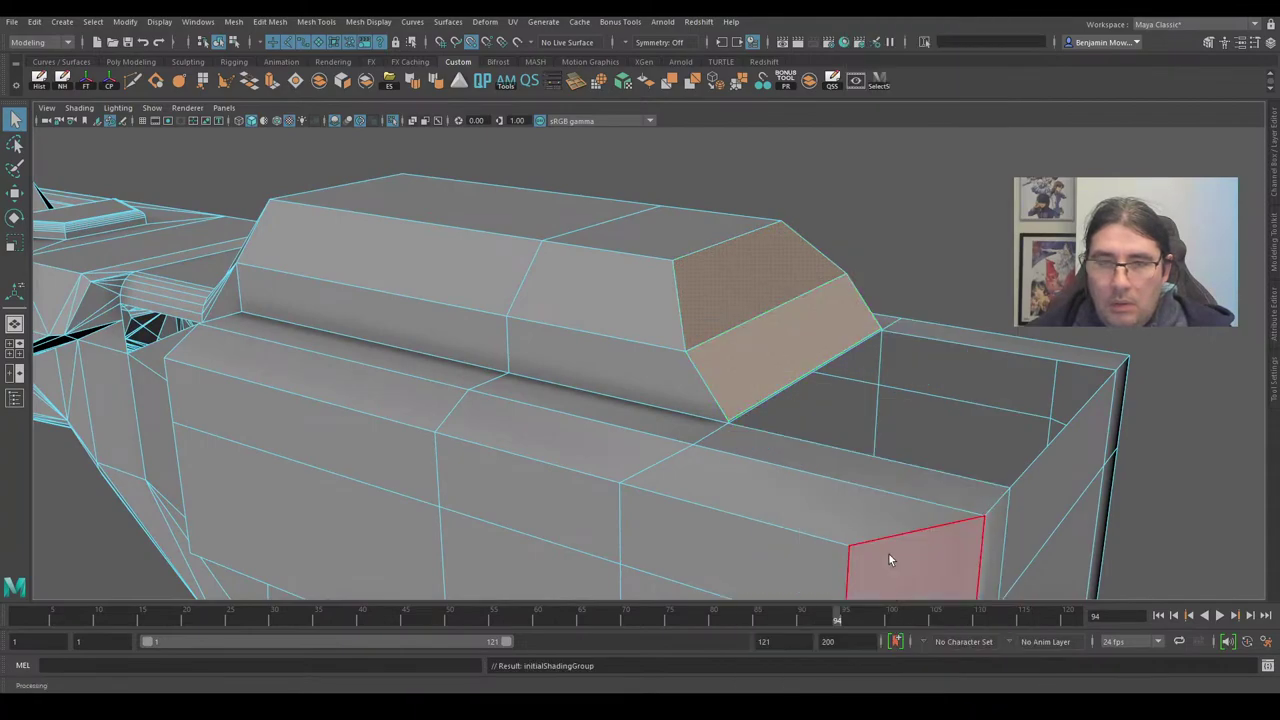
right_click_drag(817, 318, 937, 652)
right_click_drag(806, 312, 960, 606)
Select the sloped end's upper and lower faces and delete them.
left_click_drag(911, 226, 837, 352, "alt")
left_click(810, 325)
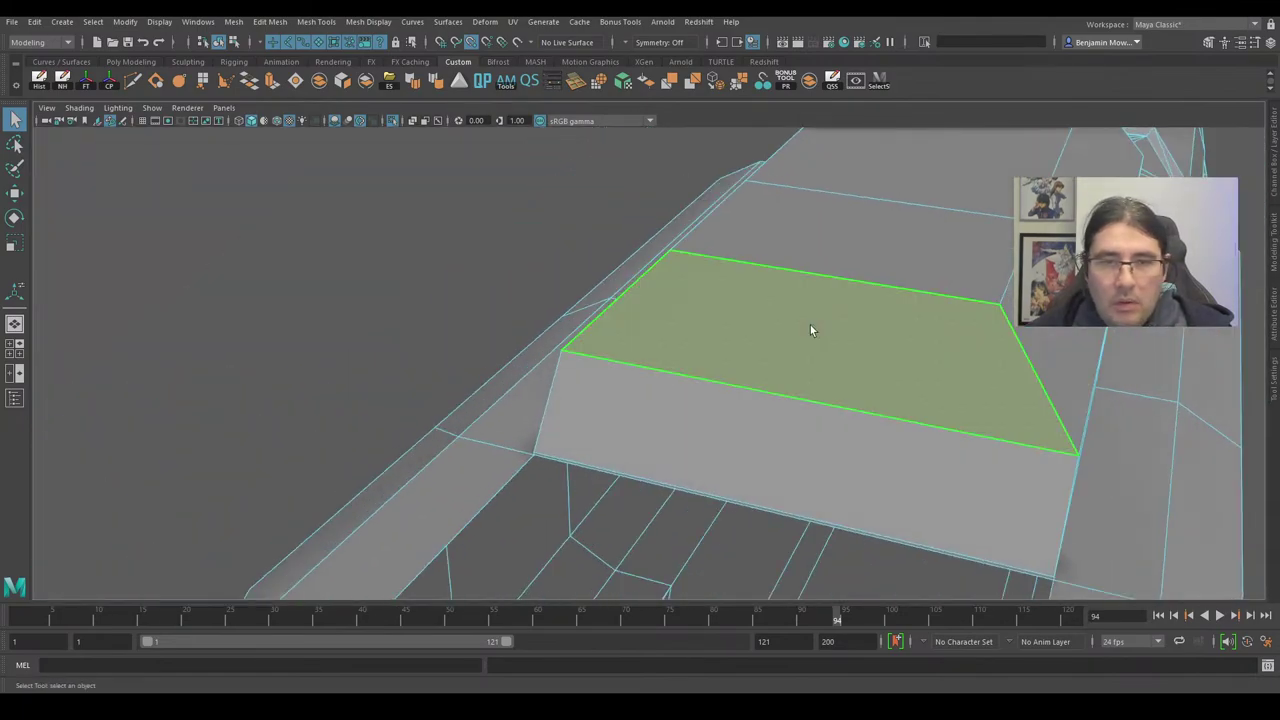
left_click(734, 422)
left_click_drag(722, 431, 888, 506, "alt")
Bridge the opposite side edges of the open sloped end, rebuilding its upper face and its lower face.
right_click_drag(733, 232, 732, 196)
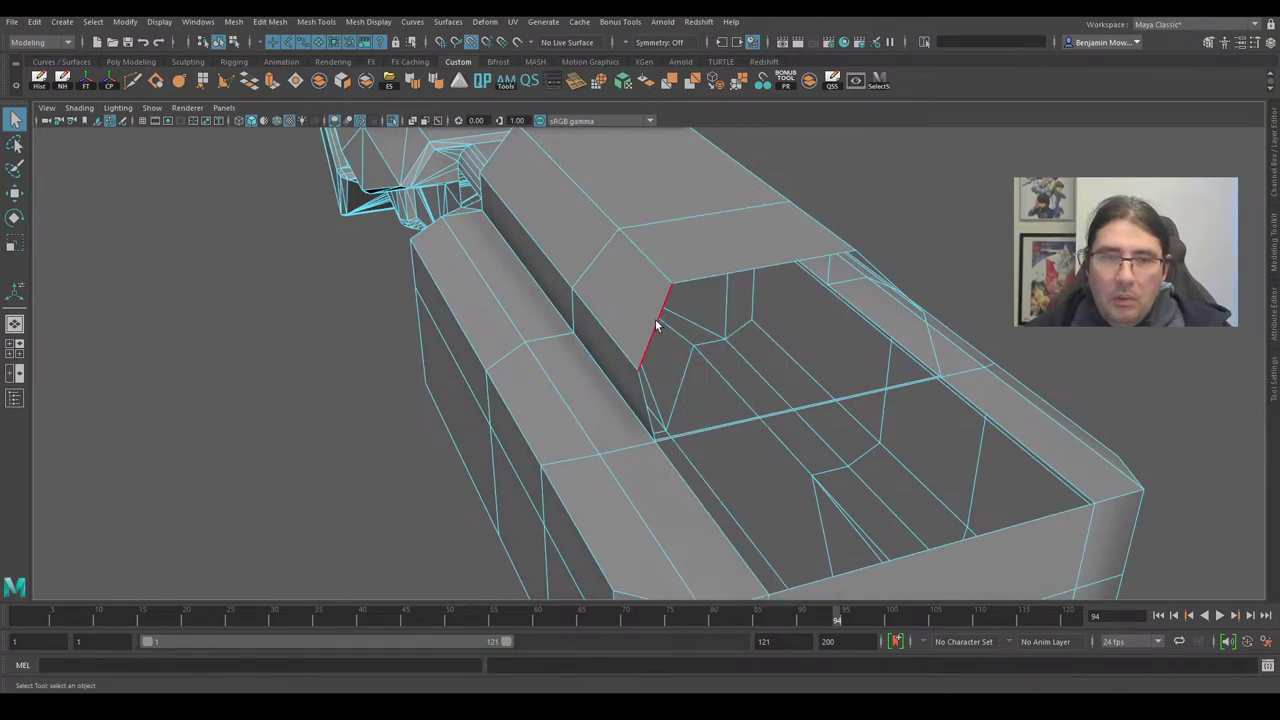
left_click(655, 320)
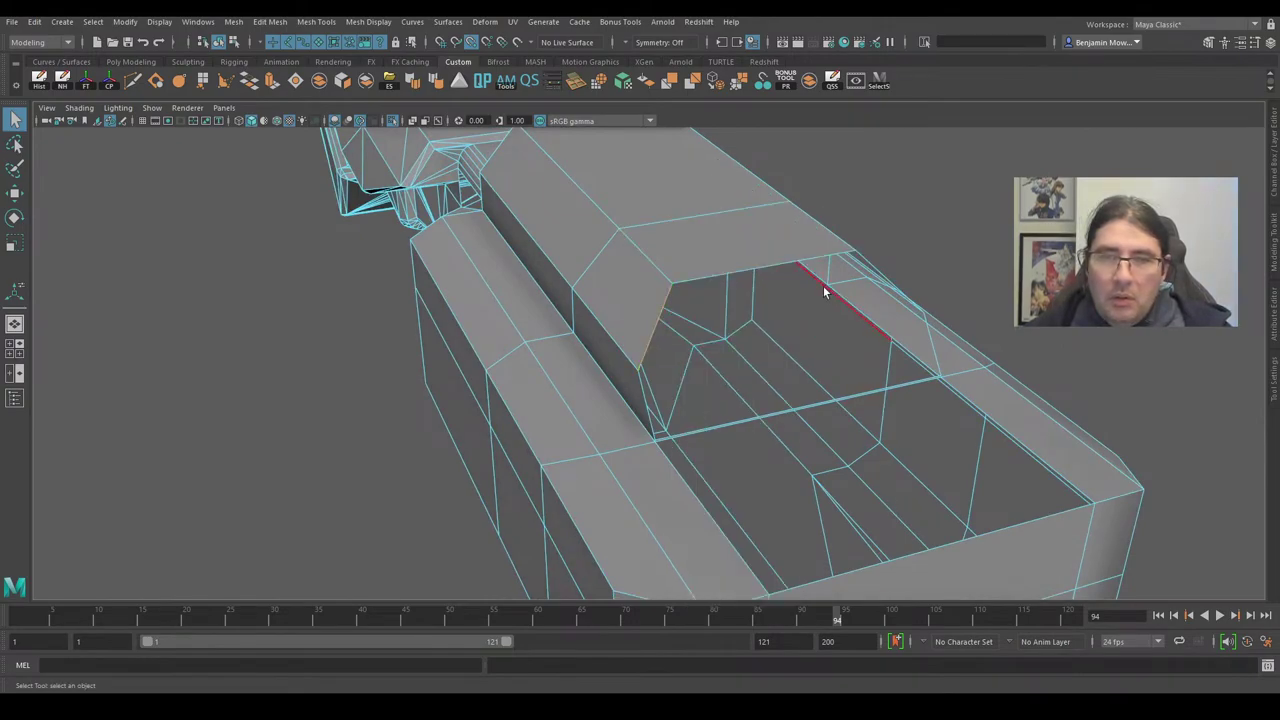
left_click(249, 86)
left_click(646, 399)
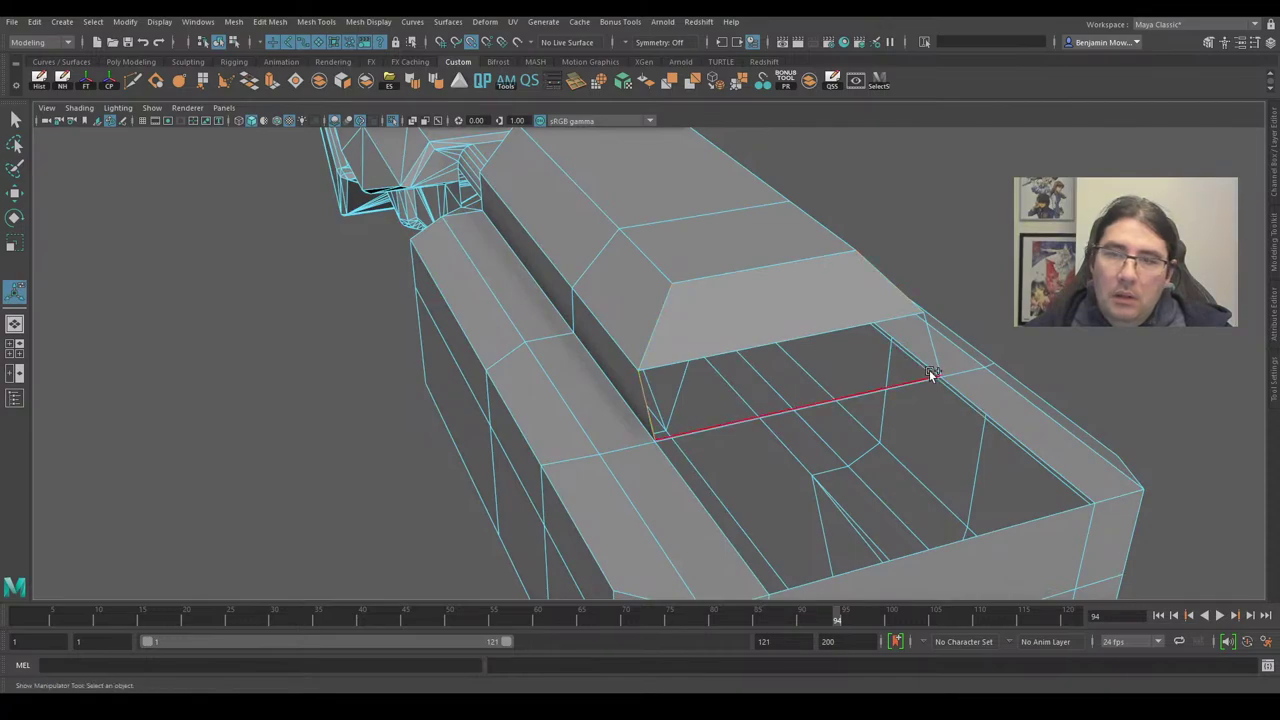
left_click(943, 354, "shift")
key("g")
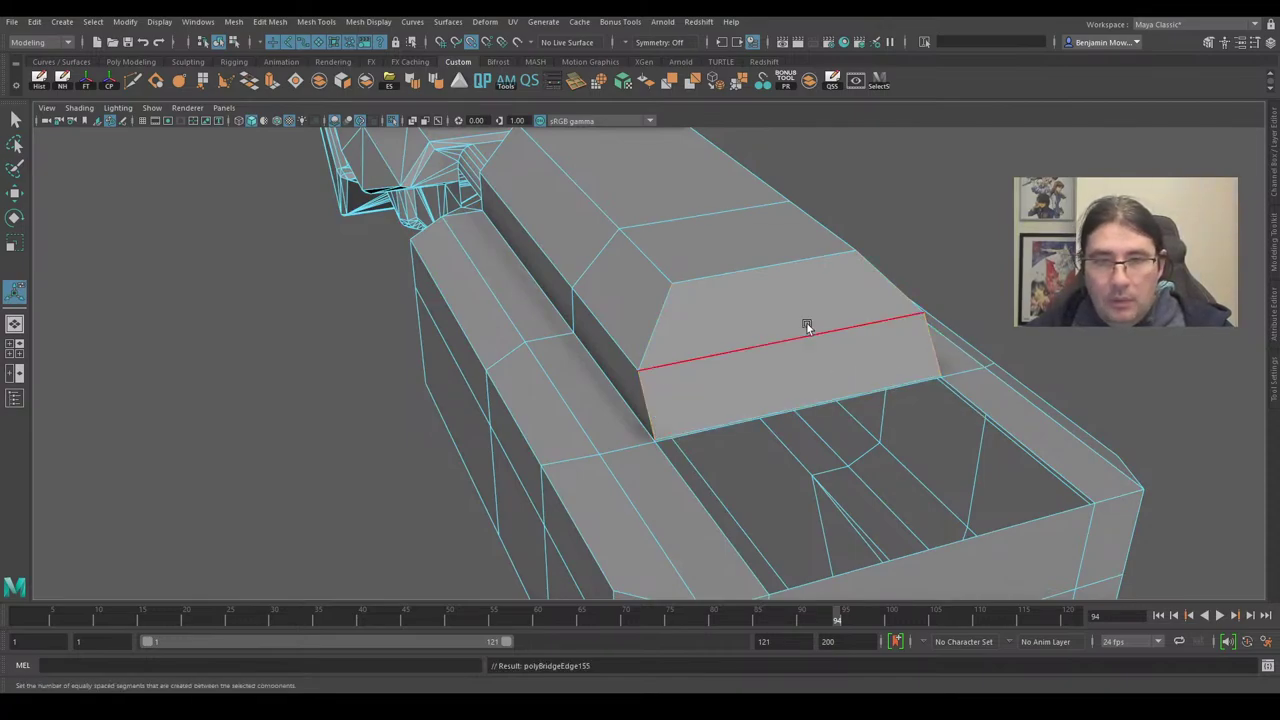
left_click_drag(976, 327, 723, 315, "alt")
right_click_drag(742, 397, 791, 406, "alt")
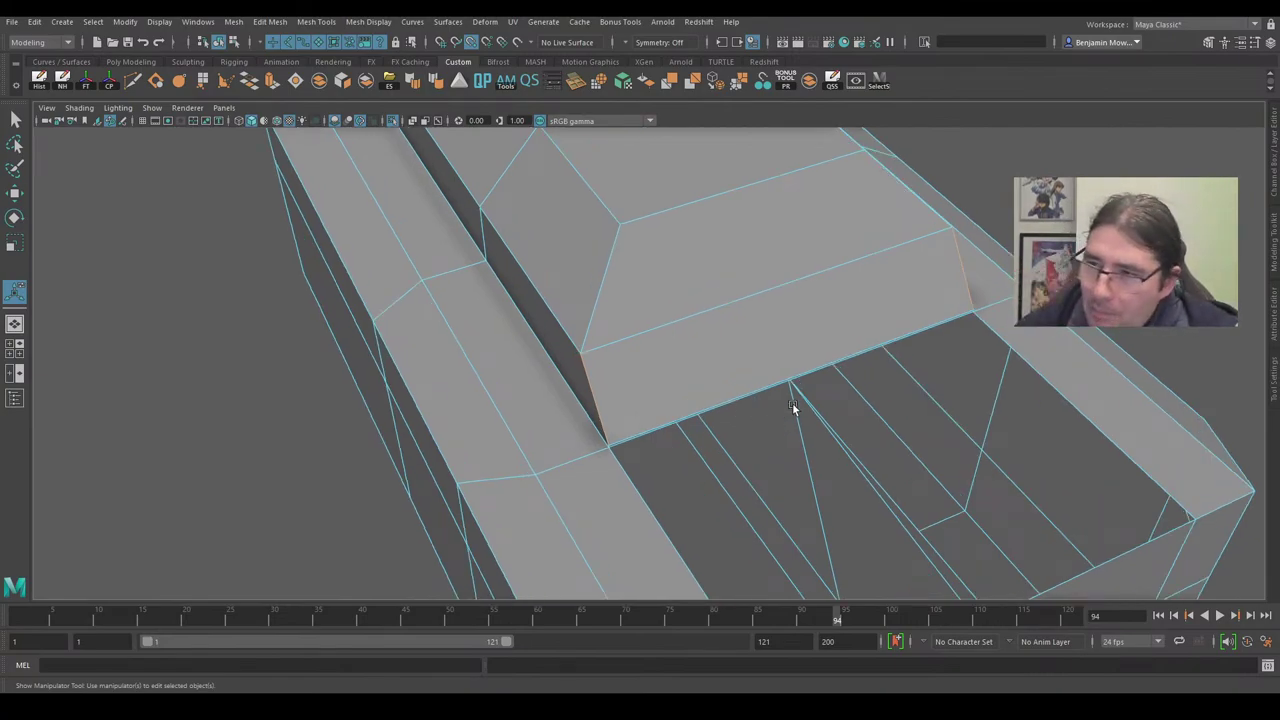
Bridge the sloped end's lower border edge to the upper edge of the block's rear face, closing the opening.
scroll(690, 364, "down", 5)
scroll(710, 390, "up", 4)
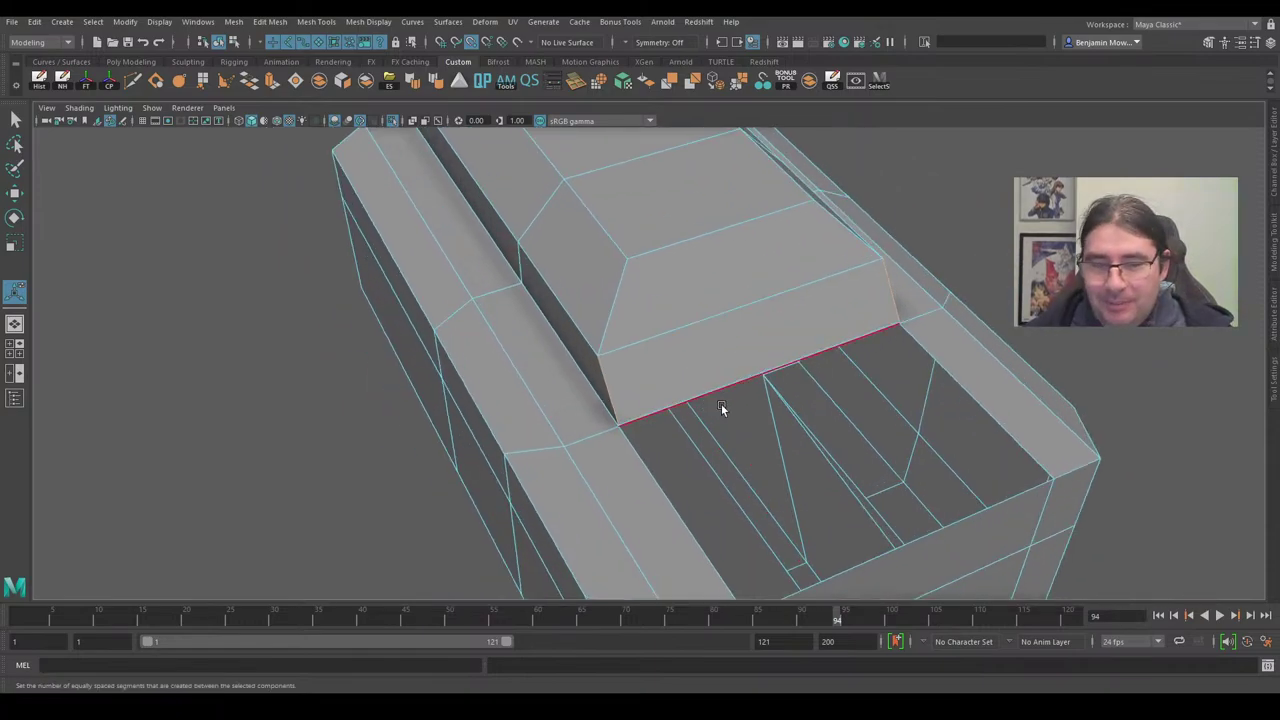
left_click_drag(724, 403, 678, 372, "alt")
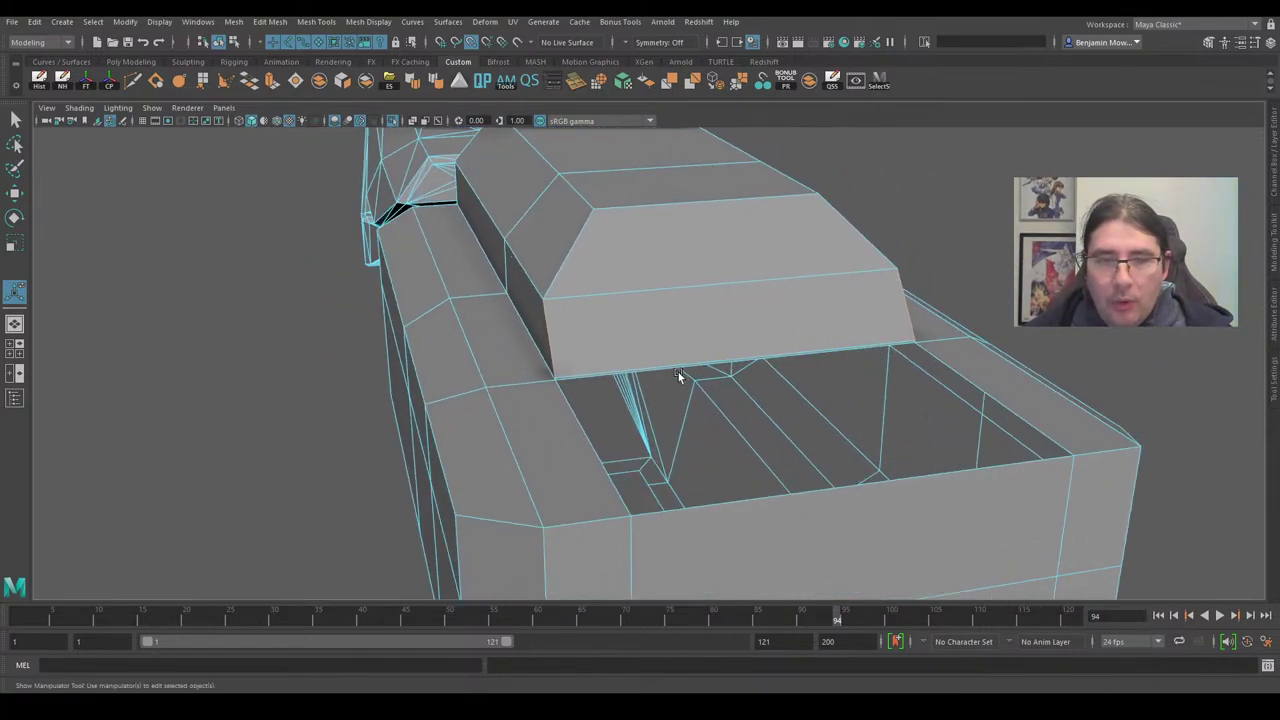
left_click(658, 370)
left_click(807, 506, "shift")
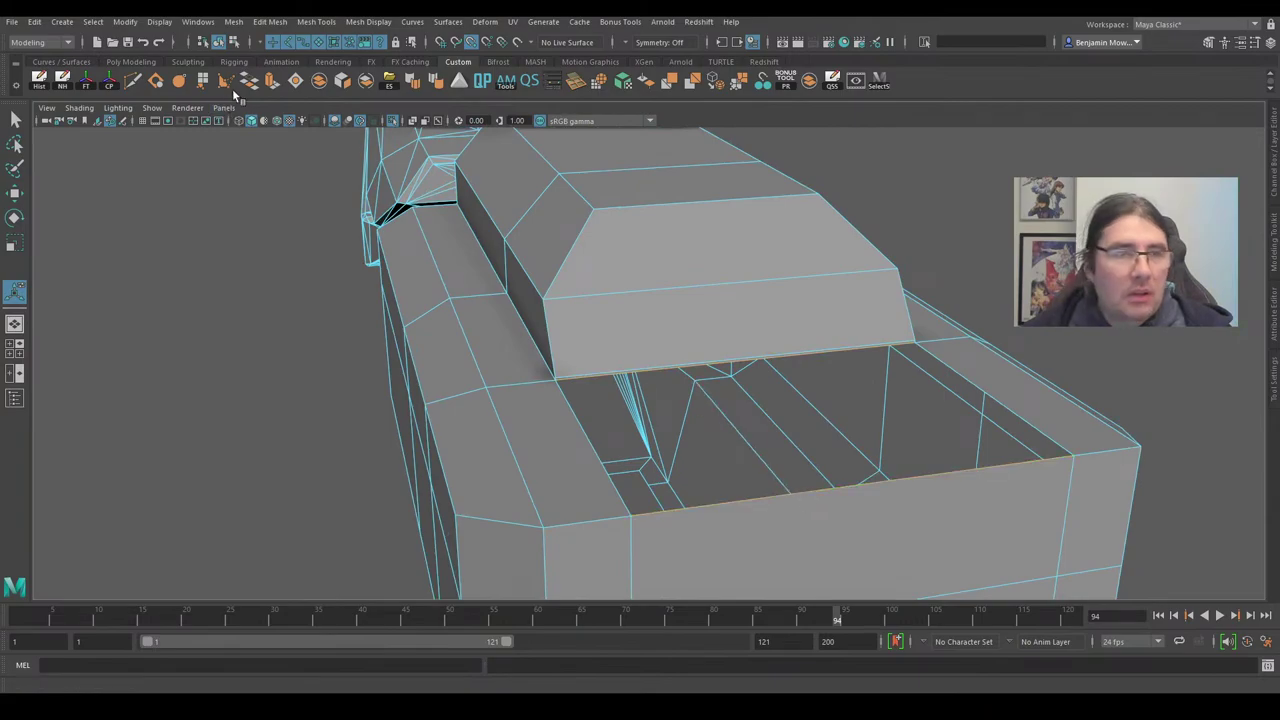
Examine the rear block from several sides and look at its interior using object selection and the isolated view.
left_click_drag(667, 411, 762, 330, "alt")
left_click_drag(681, 302, 881, 404, "alt")
middle_click_drag(1001, 343, 858, 364, "alt")
left_click_drag(858, 364, 560, 340, "alt")
right_click_drag(560, 340, 686, 323, "alt")
left_click_drag(686, 323, 730, 372, "alt")
left_click_drag(902, 302, 926, 344, "alt")
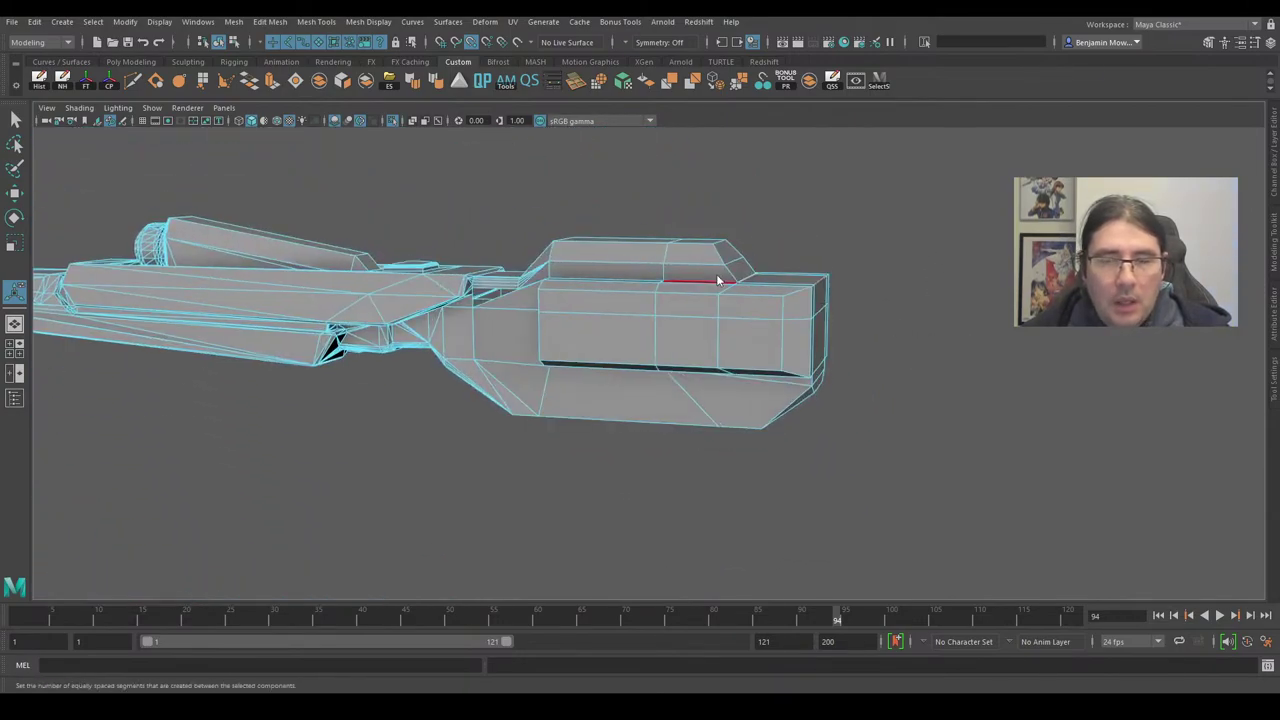
key("q")
right_click_drag(718, 279, 782, 257)
key("ctrl+1")
scroll(773, 360, "up", 5)
left_click_drag(770, 371, 755, 345, "alt")
scroll(755, 345, "up", 4)
middle_click_drag(755, 345, 617, 383, "alt")
scroll(602, 371, "up", 4)
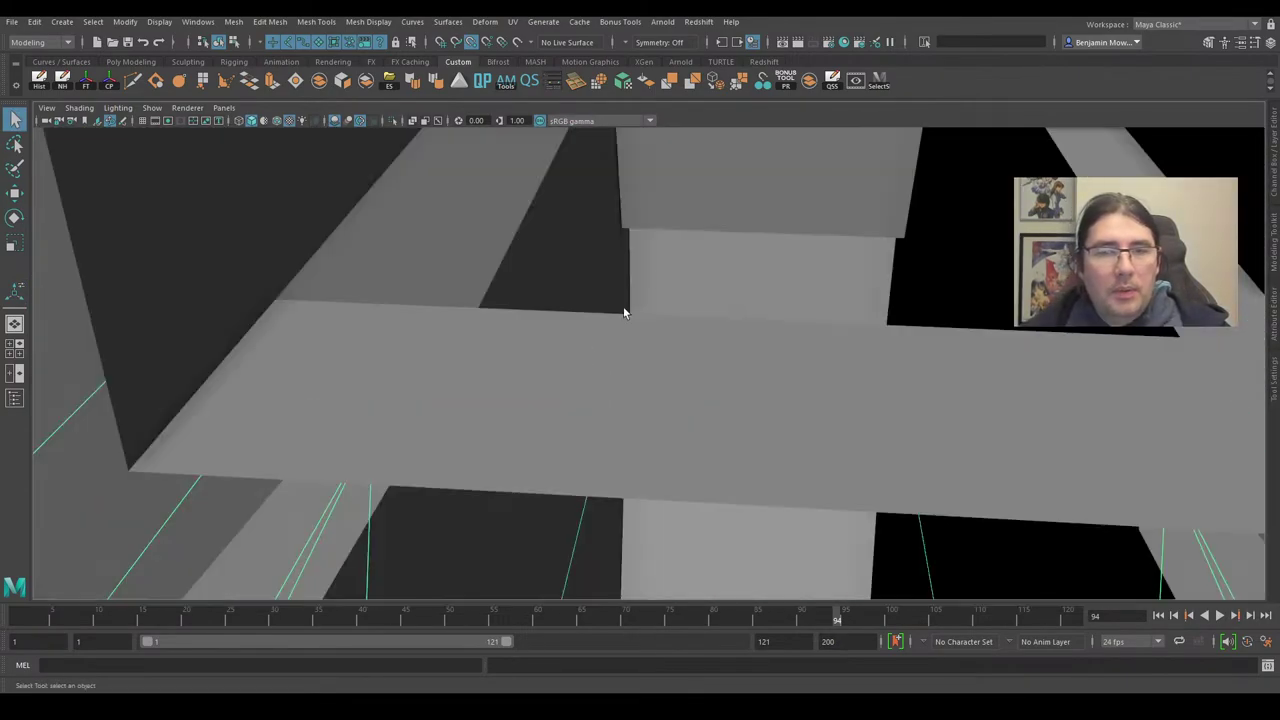
left_click(656, 267, "shift")
scroll(675, 310, "down", 4)
left_click_drag(686, 337, 837, 334, "alt")
scroll(805, 347, "down", 3)
key("ctrl+1")
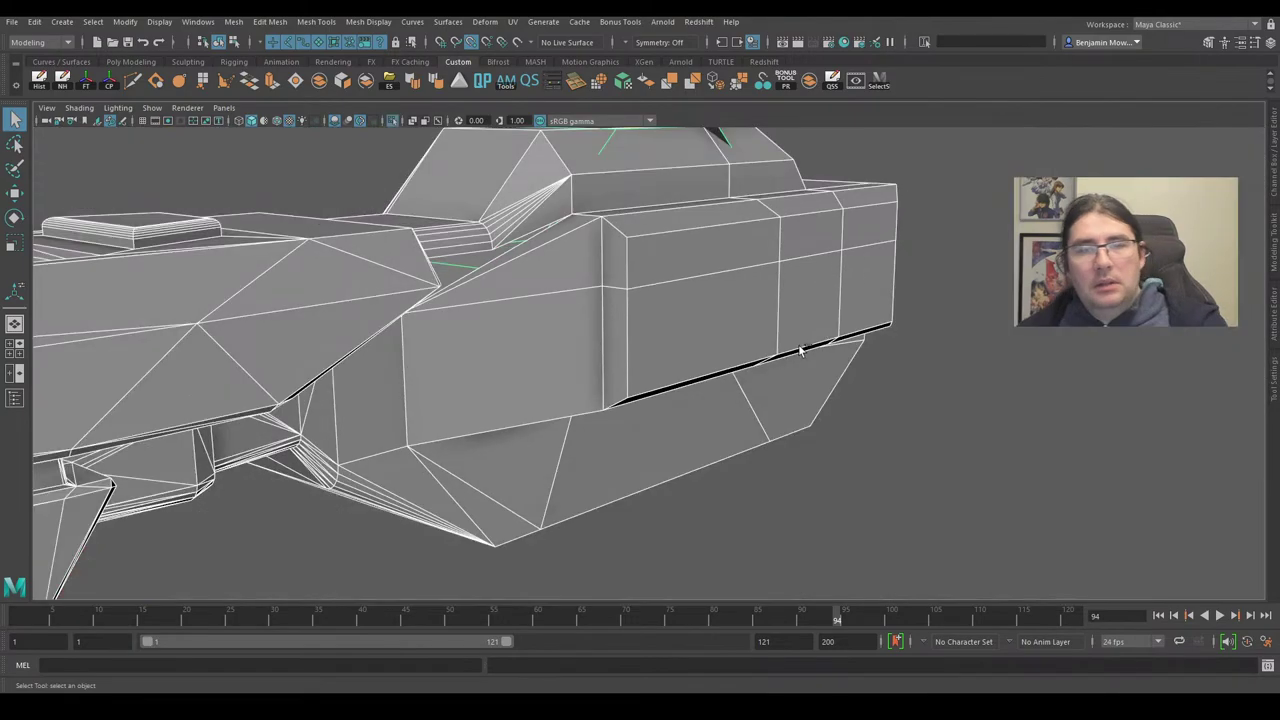
Inspect the rear block's structure in wireframe display and return to shaded display.
scroll(802, 352, "down", 4)
left_click(844, 388)
scroll(838, 394, "up", 3)
left_click_drag(835, 395, 764, 387, "alt")
key("4")
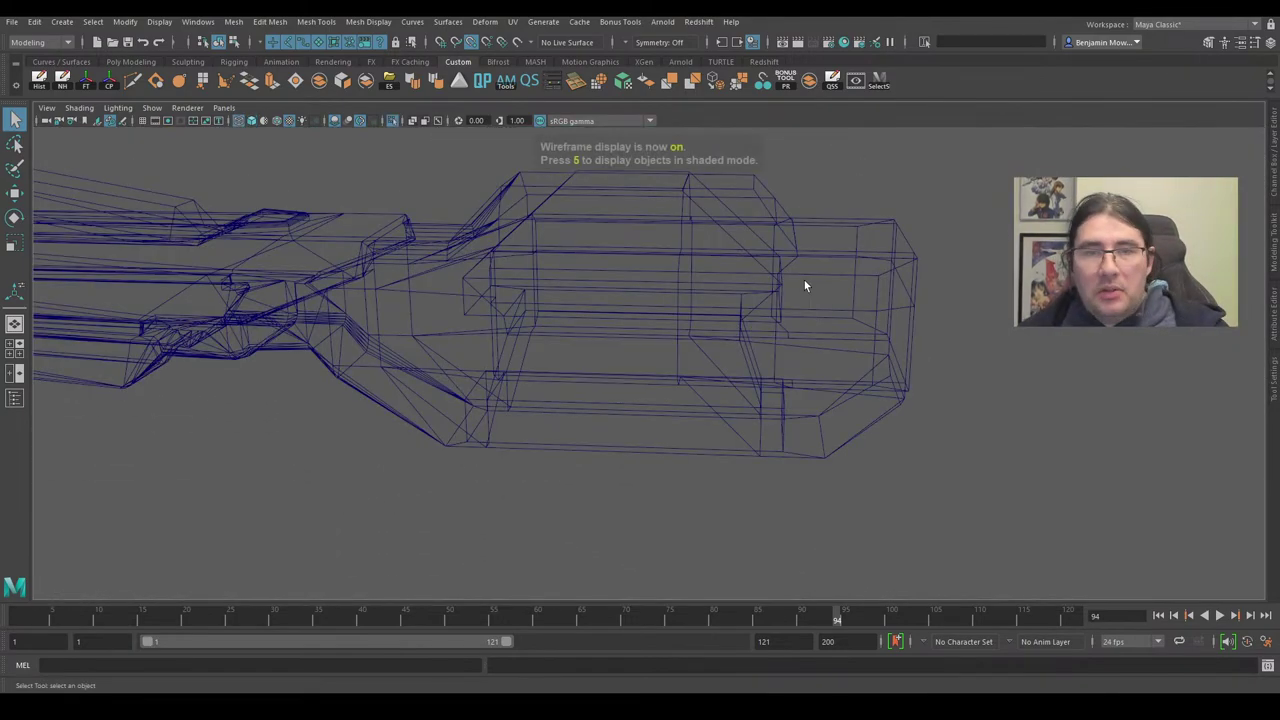
left_click_drag(806, 283, 760, 328, "alt")
mouse_move(750, 248)
left_mouse_down("alt")
mouse_move(809, 309)
mouse_move(694, 363)
mouse_move(771, 349)
mouse_move(679, 349)
mouse_move(706, 380)
mouse_move(786, 354)
mouse_move(682, 391)
mouse_move(660, 349)
mouse_move(691, 380)
mouse_move(771, 357)
mouse_move(711, 312)
mouse_move(680, 371)
mouse_move(677, 440)
mouse_move(666, 420)
mouse_move(720, 300)
mouse_move(726, 357)
mouse_move(757, 374)
mouse_move(736, 350)
mouse_move(743, 394)
mouse_move(724, 352)
mouse_move(671, 414)
mouse_move(618, 290)
left_mouse_up("alt")
key("6")
Multi-Cut a path from one lower corner of the rear face, up around the raised section's lower sloped face, and down to the opposite corner.
left_click(660, 366)
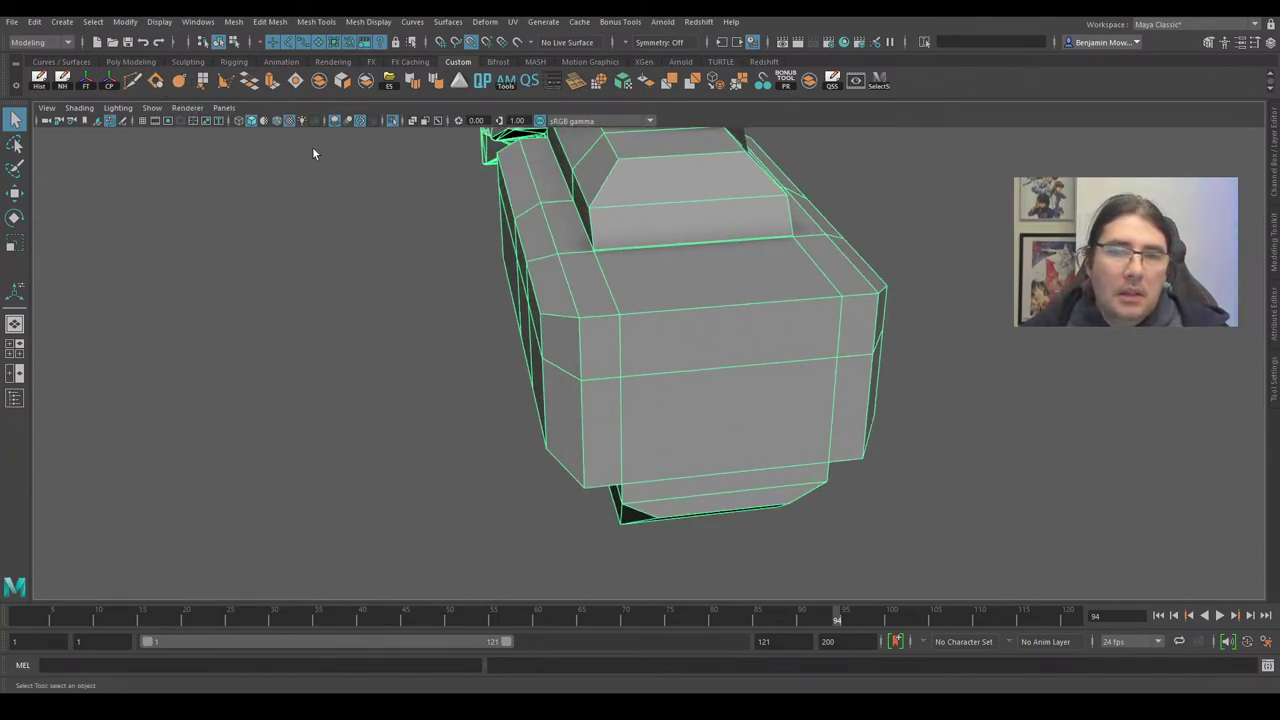
key("ctrl+shift+x")
left_click(837, 357)
left_click_drag(636, 508, 718, 486, "alt")
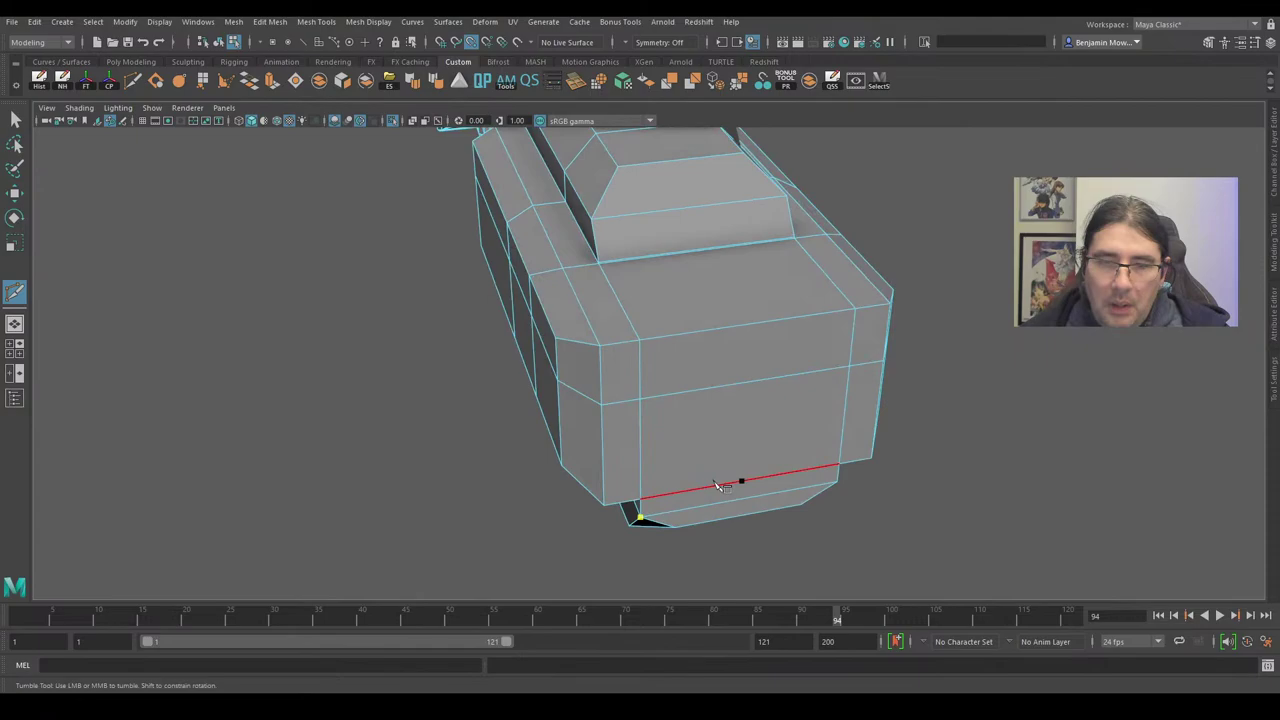
left_click(661, 495)
left_click(661, 337)
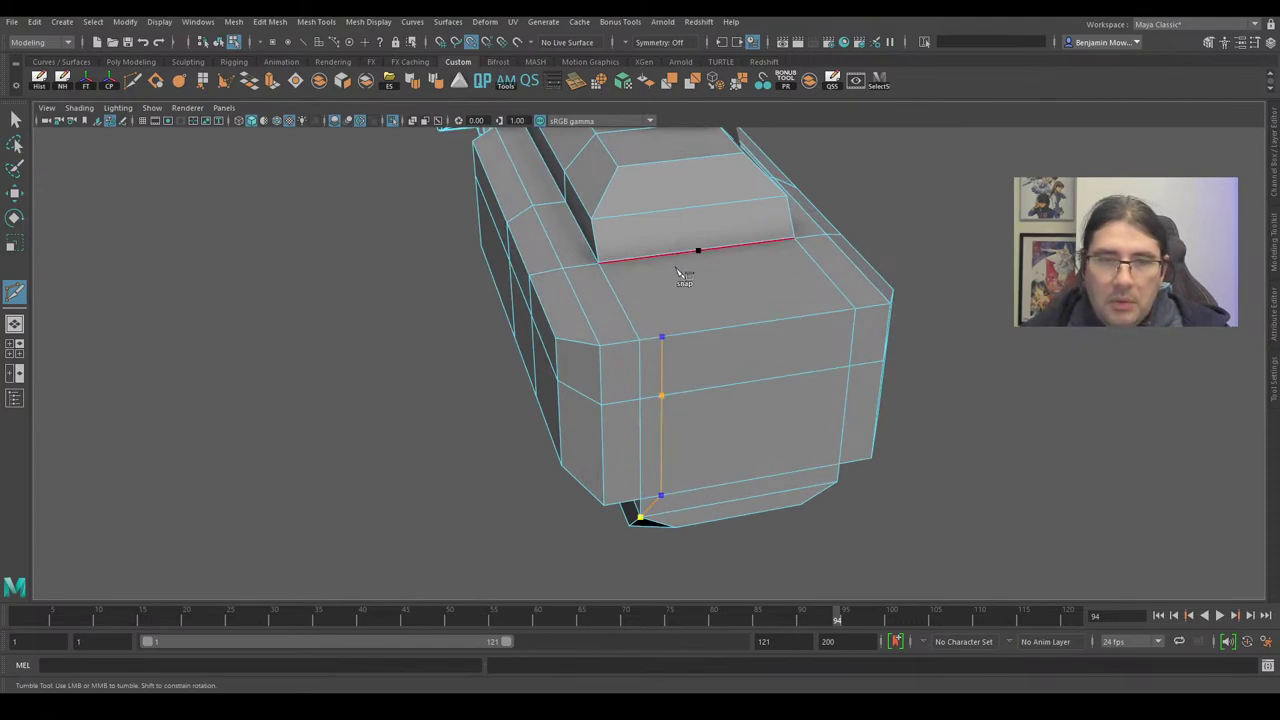
left_click(619, 261)
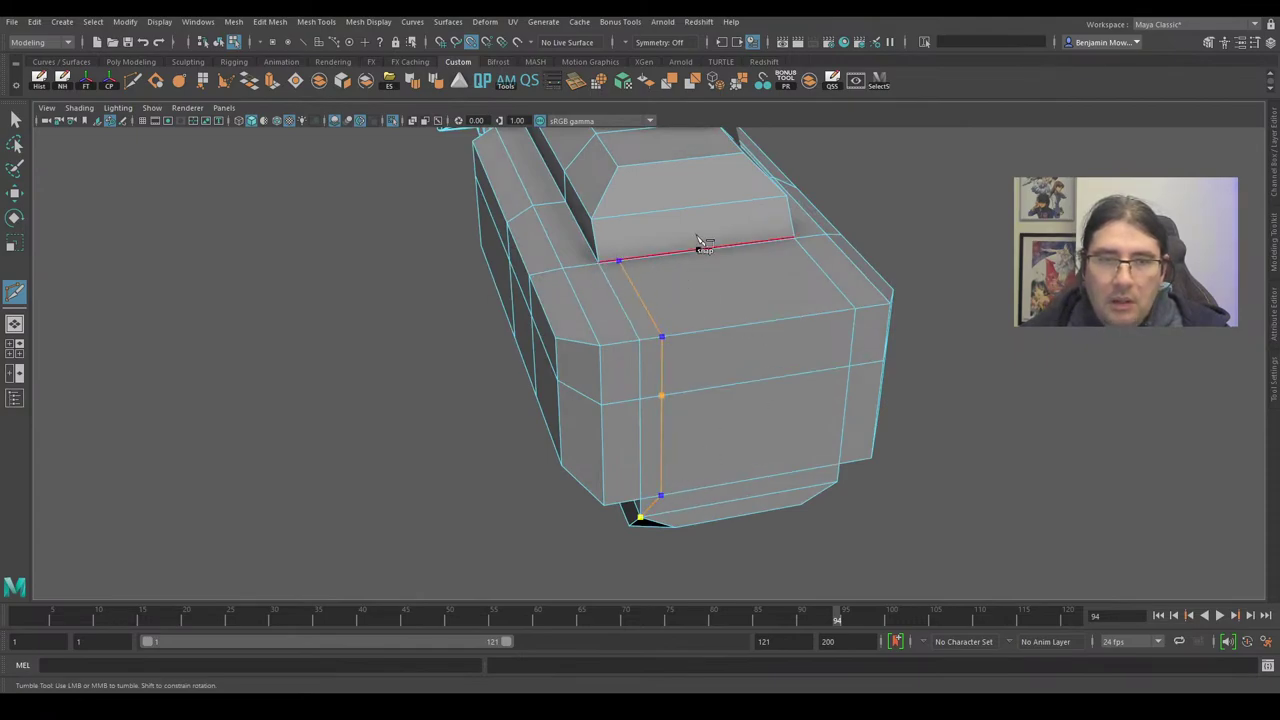
left_click(611, 217)
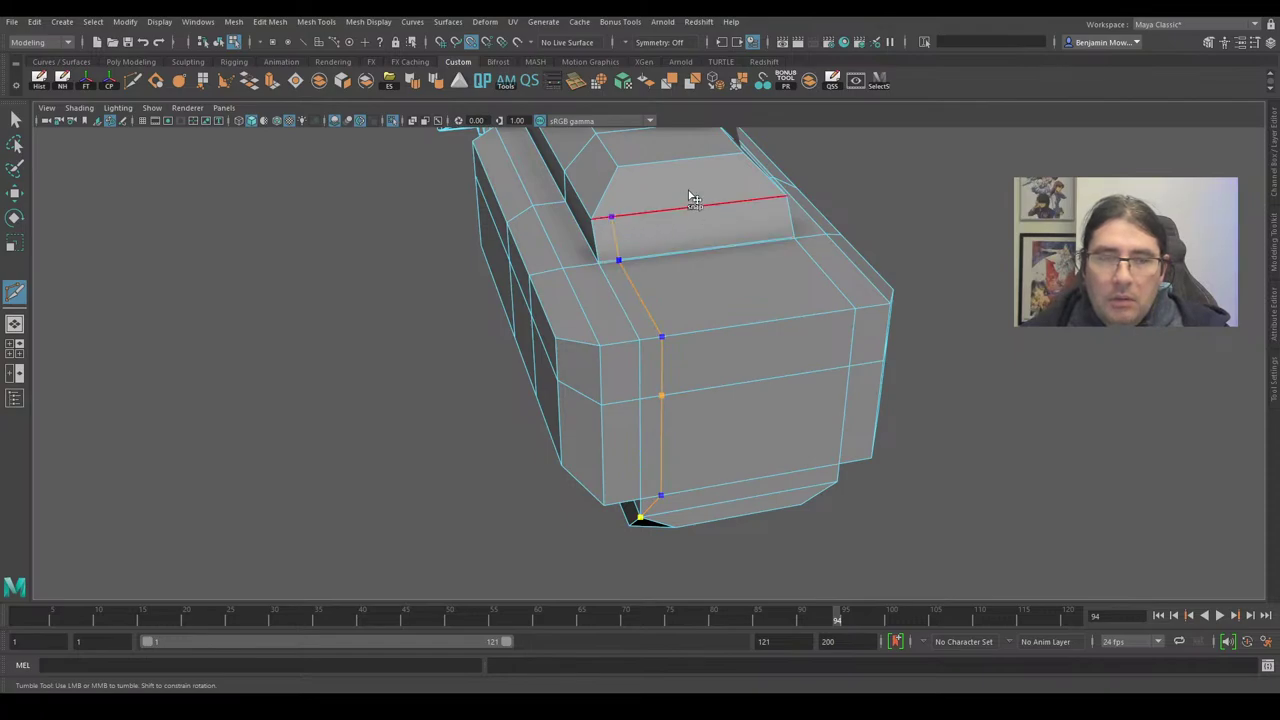
left_click(767, 199)
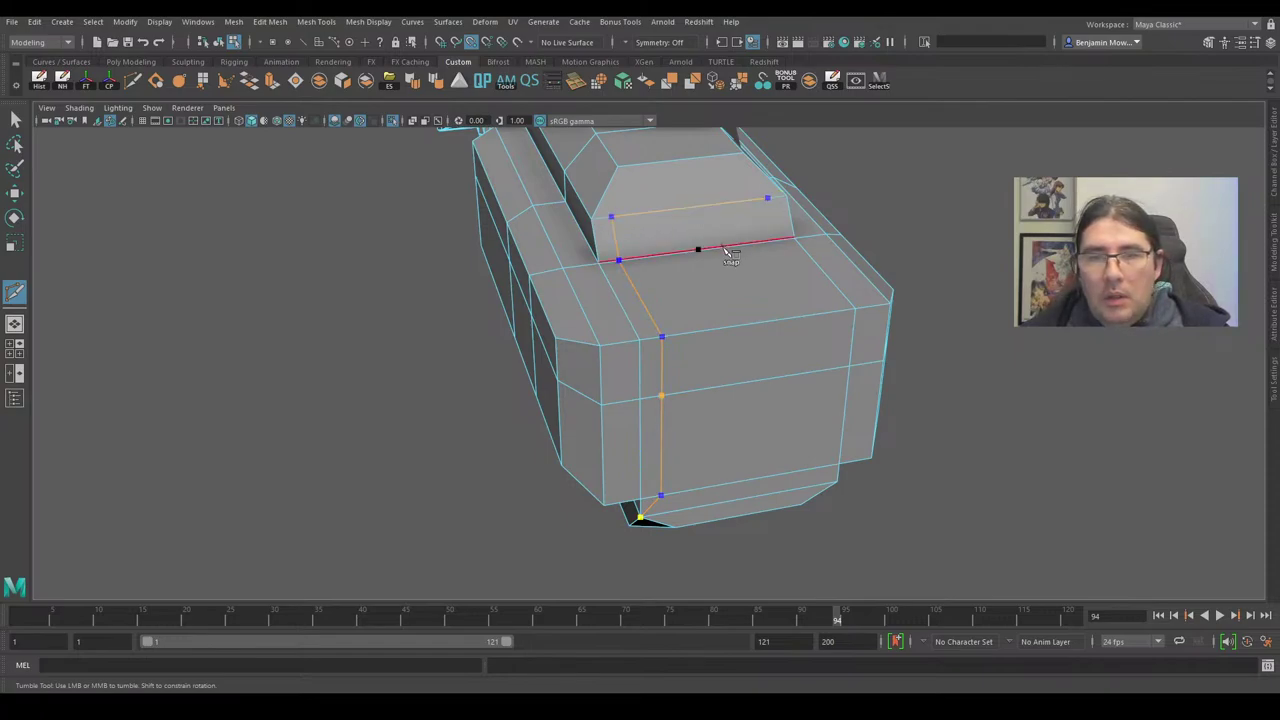
left_click(775, 240)
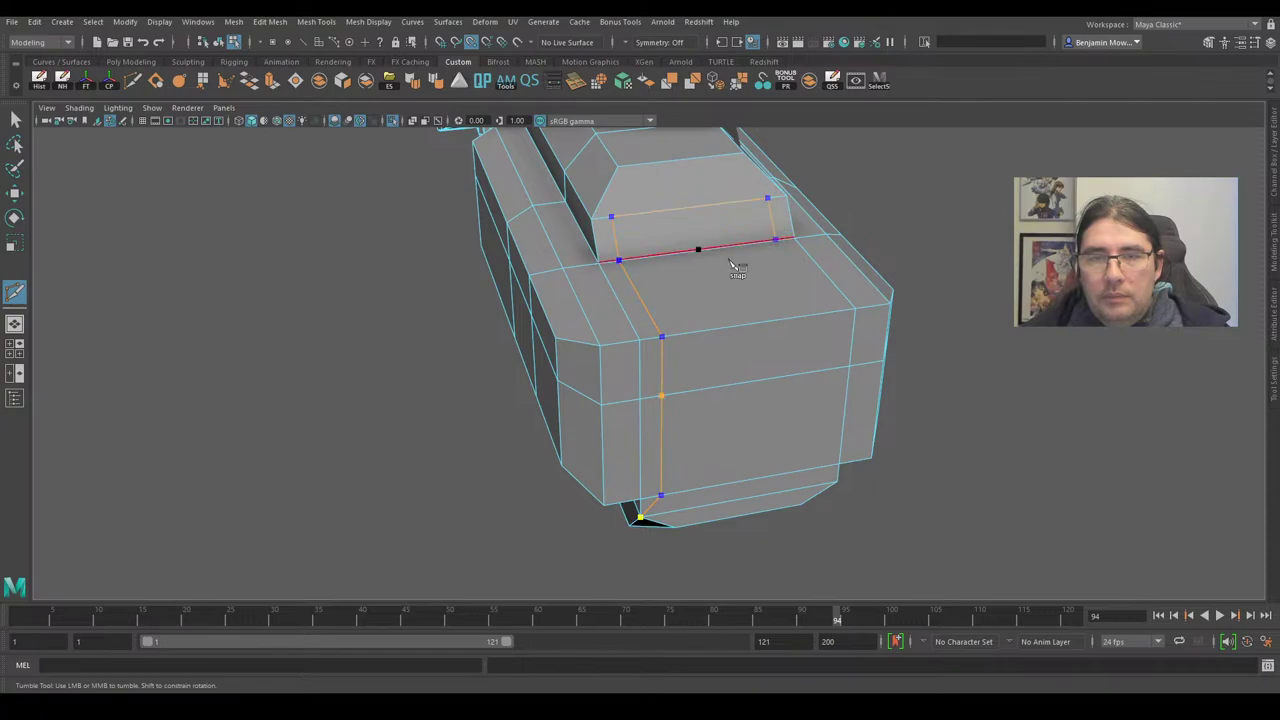
left_click(834, 312)
left_click(820, 467)
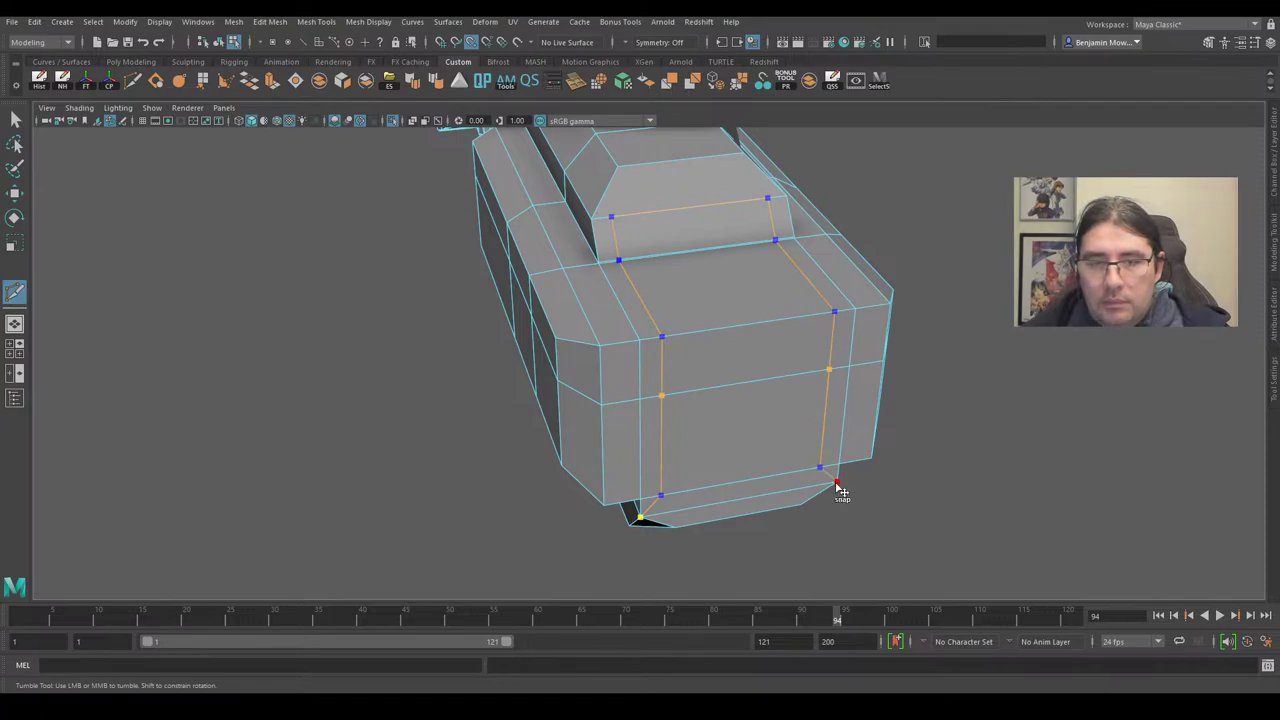
key("Return")
Move the two new lengthwise edge runs inward on the rear block, away from the outer edges on each side.
mouse_move(720, 409)
left_mouse_down("alt")
mouse_move(671, 389)
mouse_move(705, 405)
left_mouse_up("alt")
key("w")
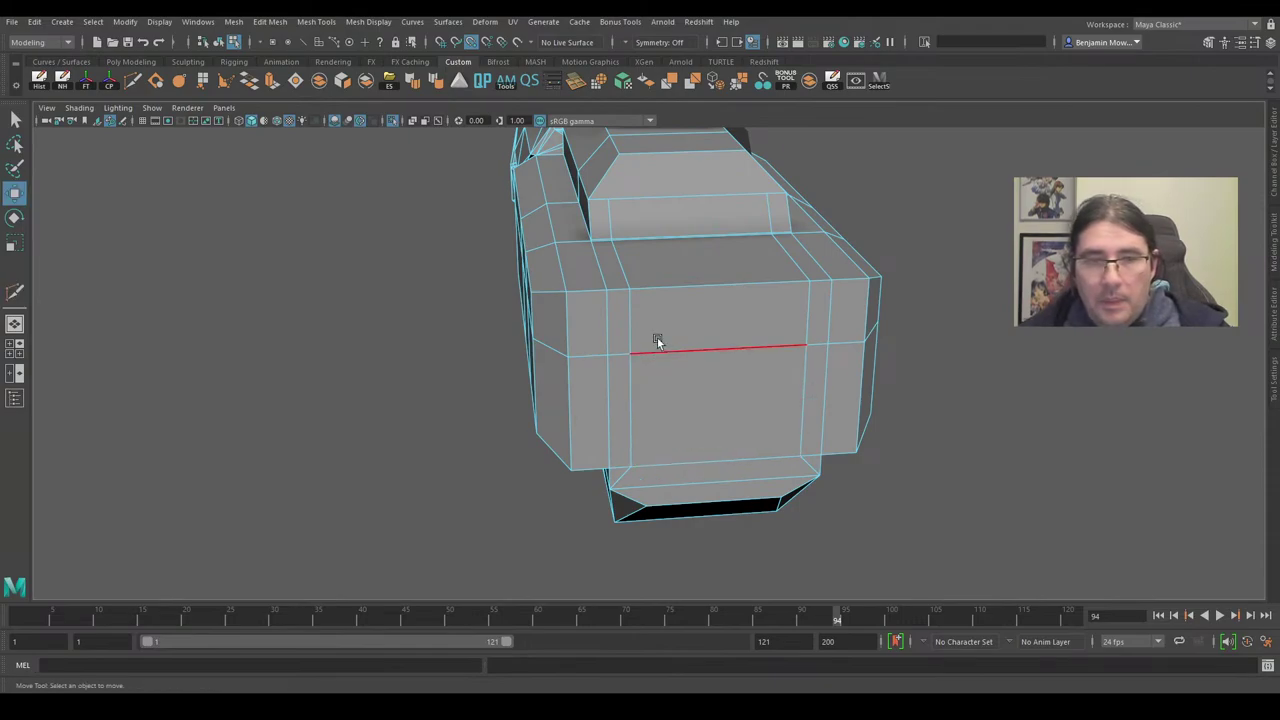
left_click(621, 262)
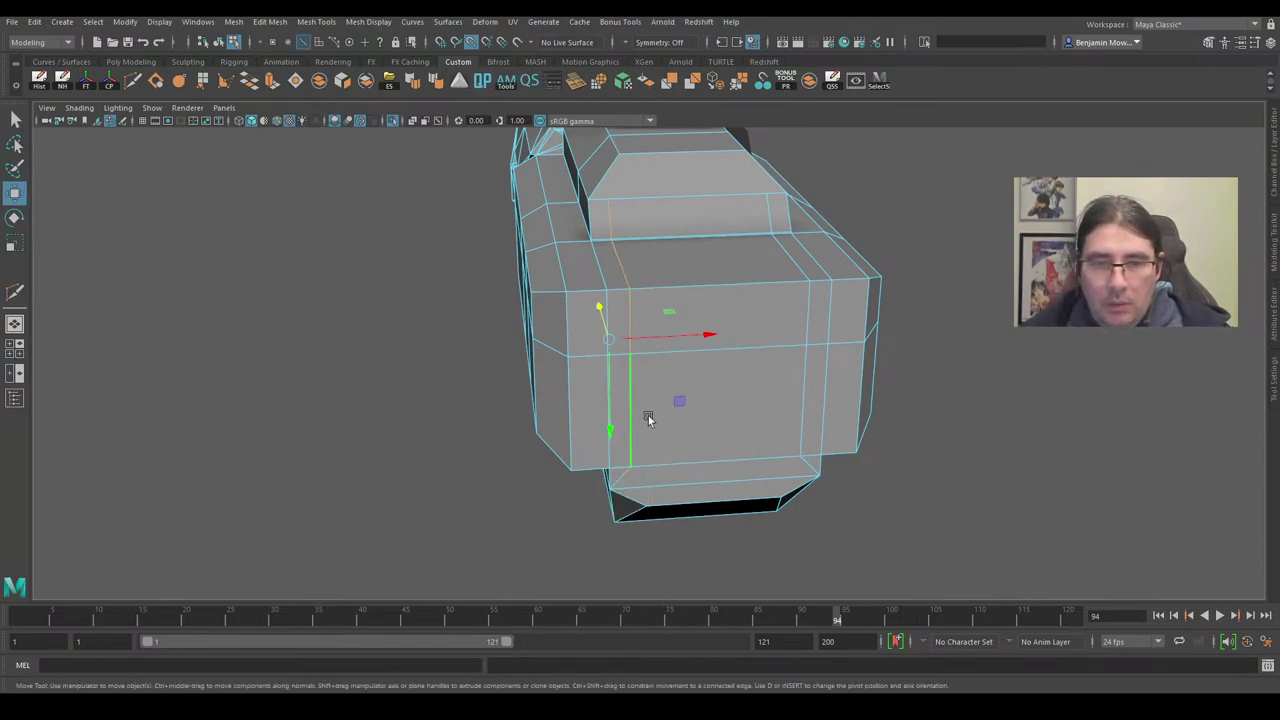
left_click(622, 477, "ctrl")
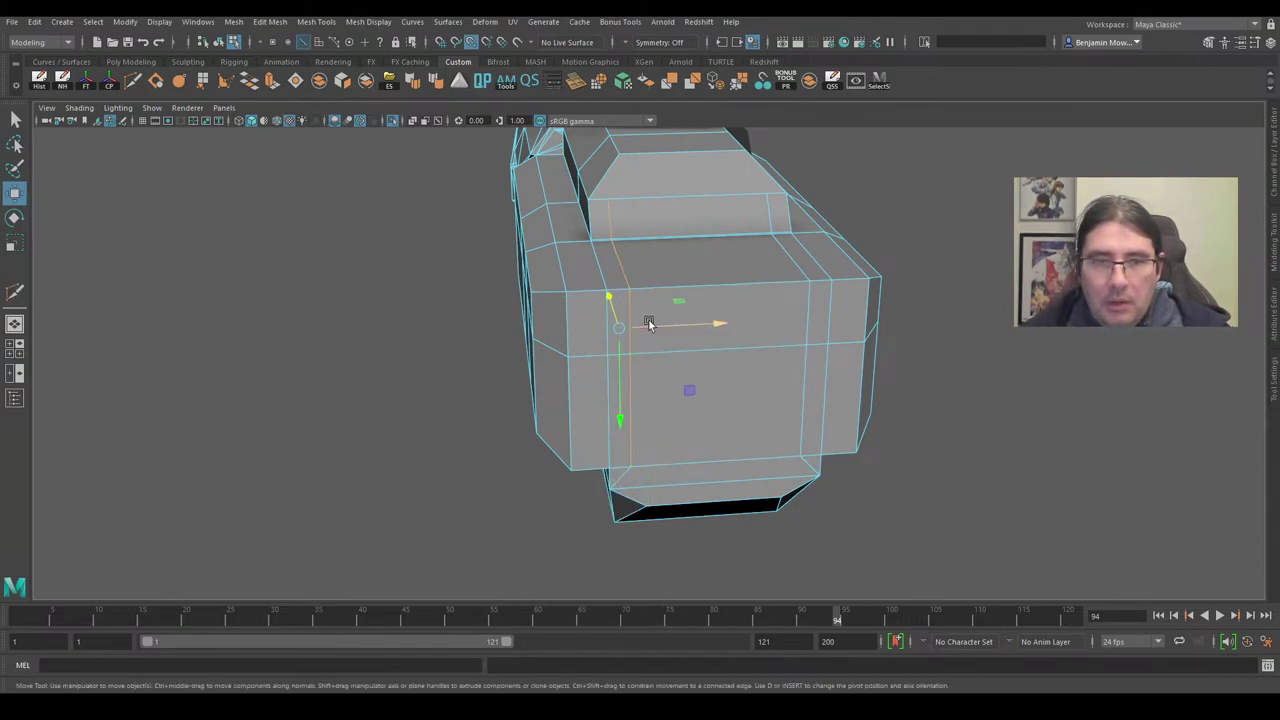
left_click_drag(650, 323, 666, 324)
left_click(805, 395)
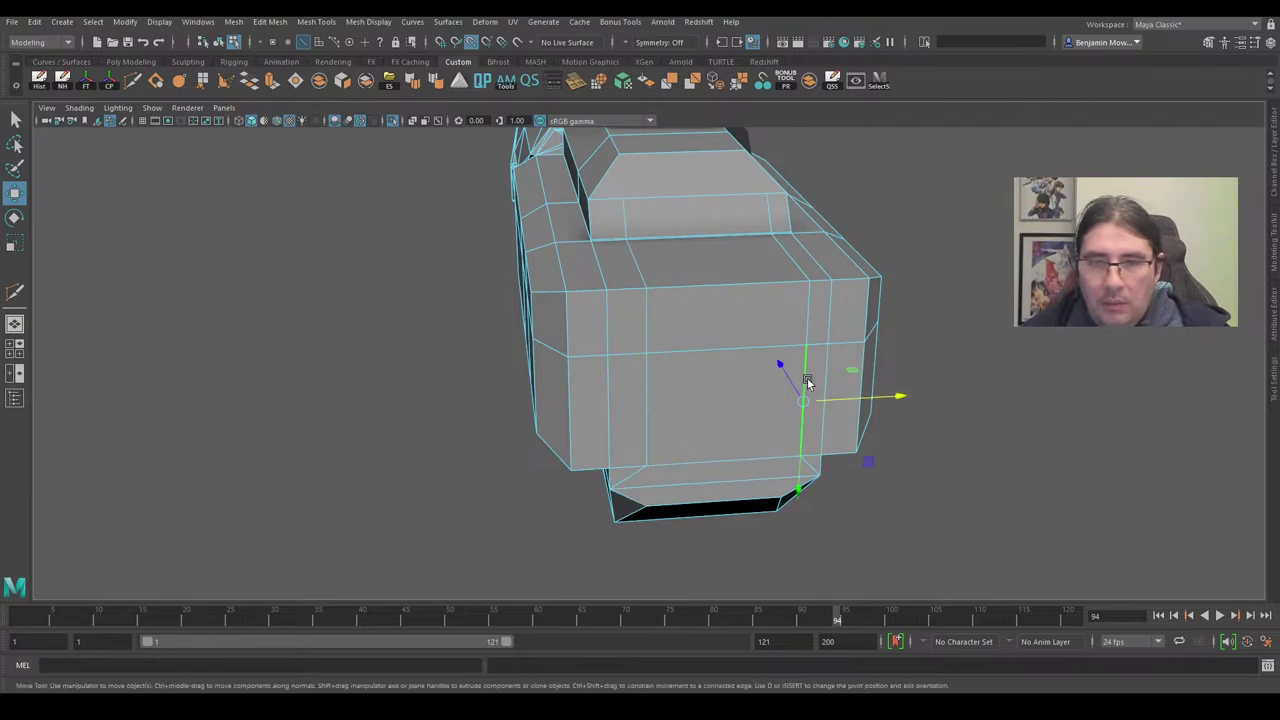
left_click(808, 464, "ctrl")
left_click_drag(829, 316, 695, 292)
Cut edges from both upper corners of the raised section's sloped face down to the new vertices on its lower edge.
scroll(706, 413, "up", 3)
scroll(695, 292, "up", 3)
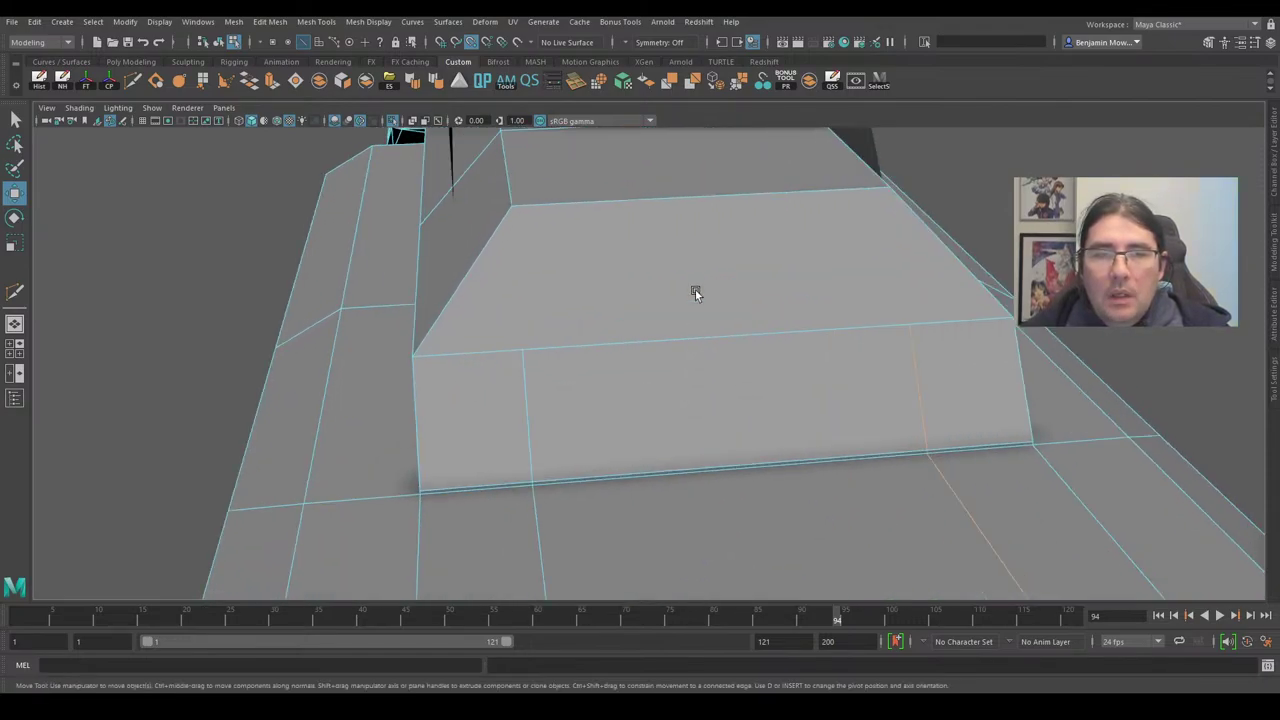
left_click(132, 80)
left_click(511, 206)
left_click(522, 349)
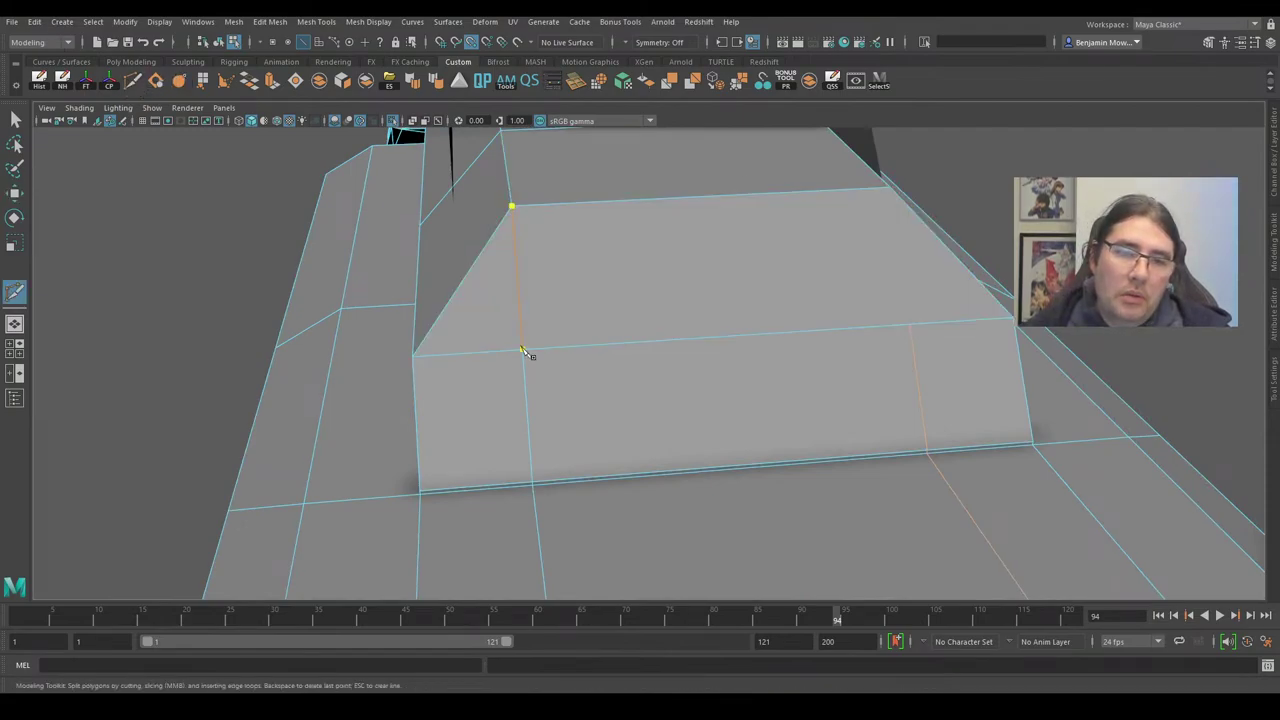
key("Return")
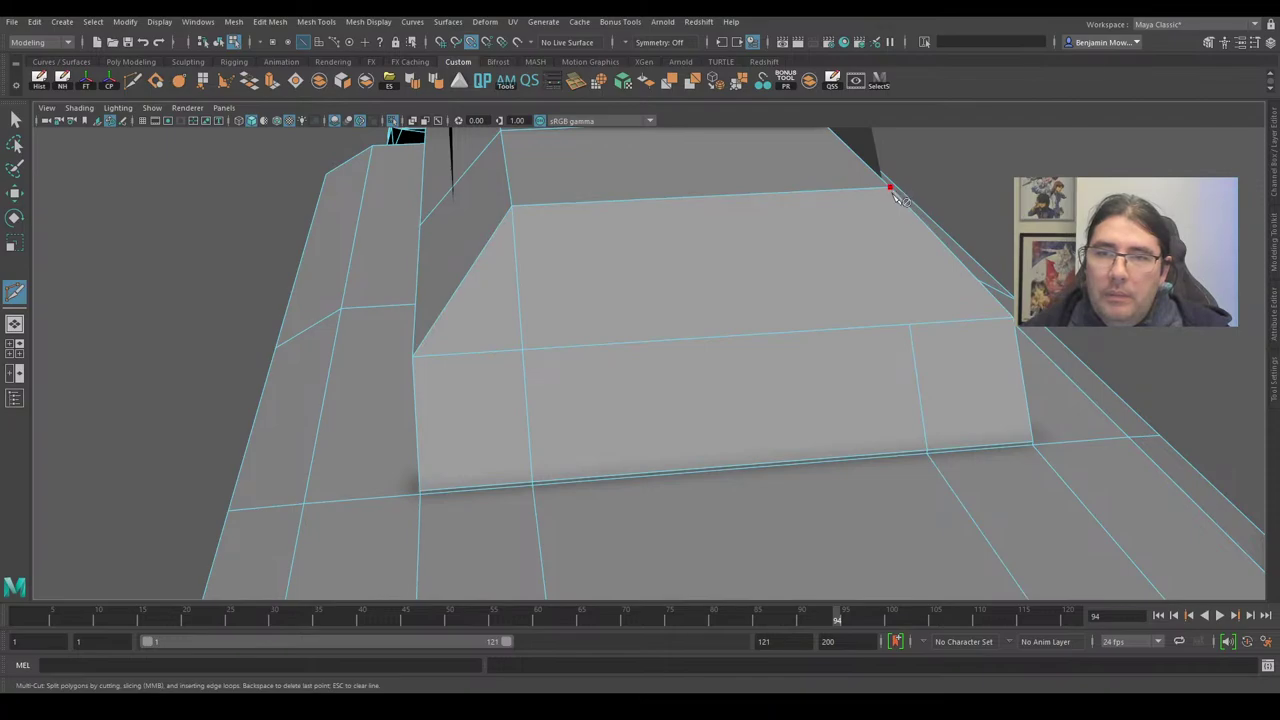
left_click(889, 188)
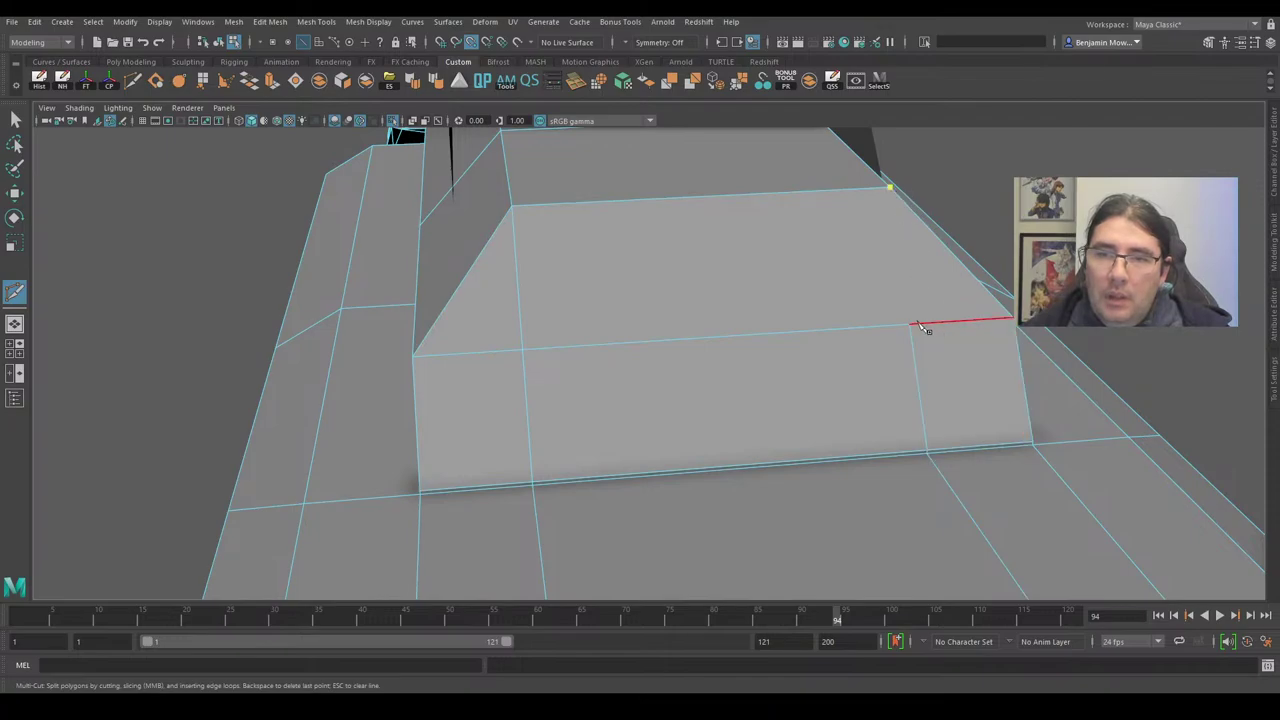
Cut two horizontal edges across the sloped face's centre panel, one at mid-height and one midway between it and the lower edge.
left_click(535, 271)
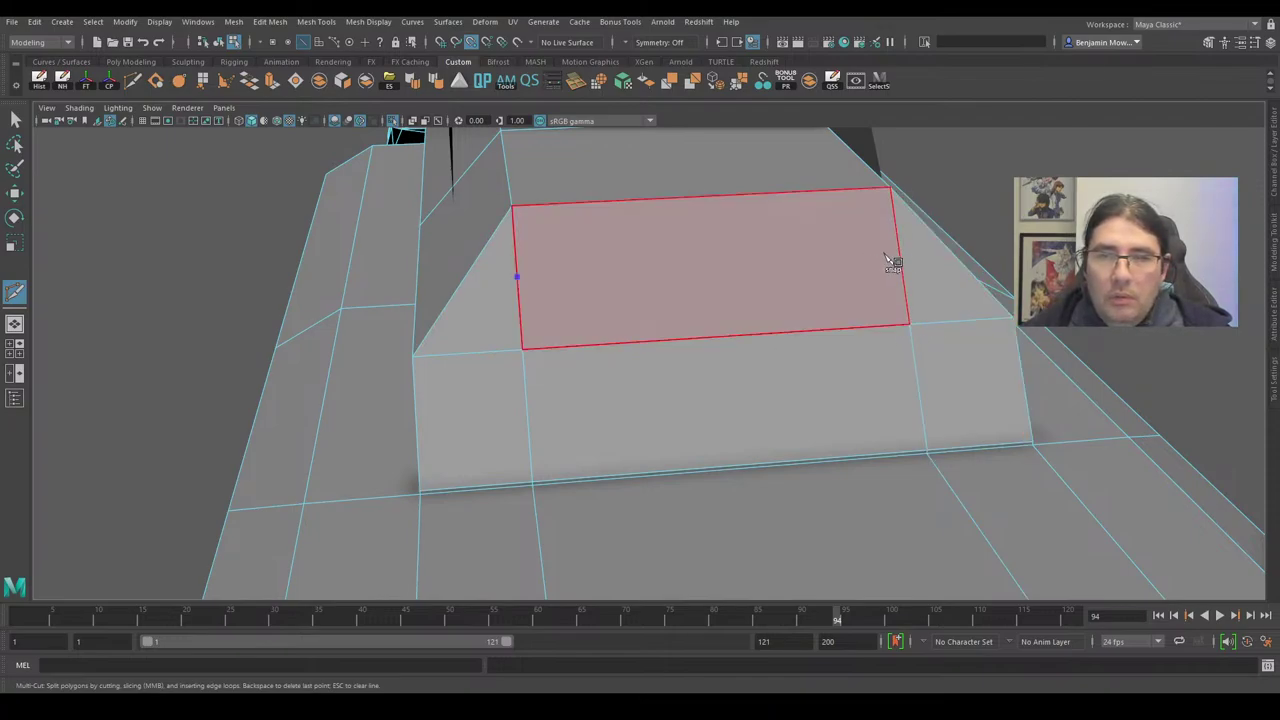
left_click(895, 258)
key("Return")
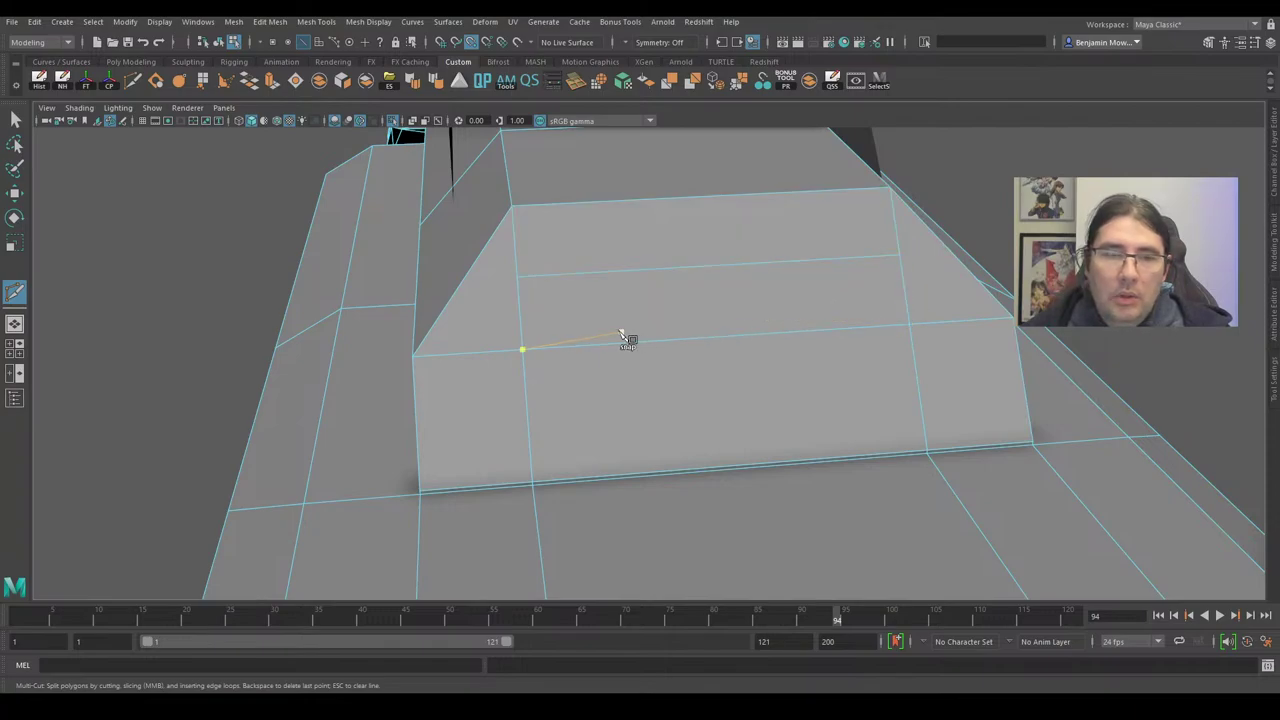
left_click_drag(629, 337, 603, 352, "alt")
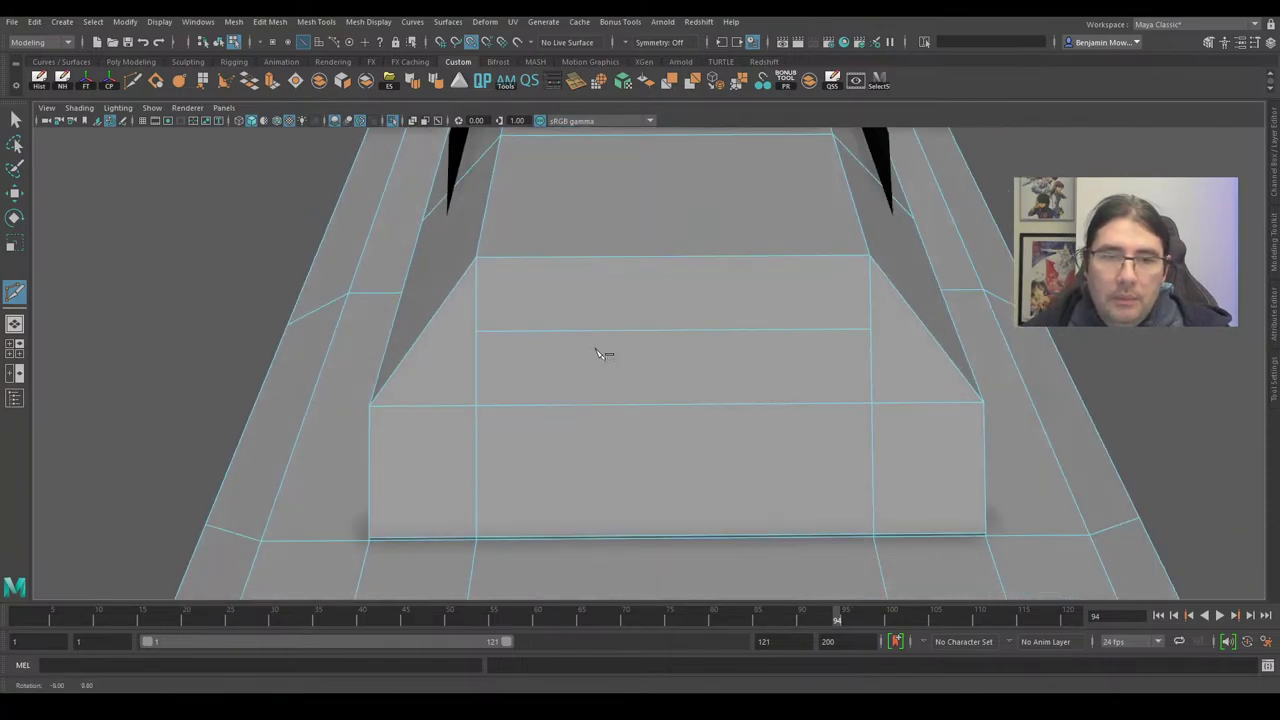
left_click(477, 367)
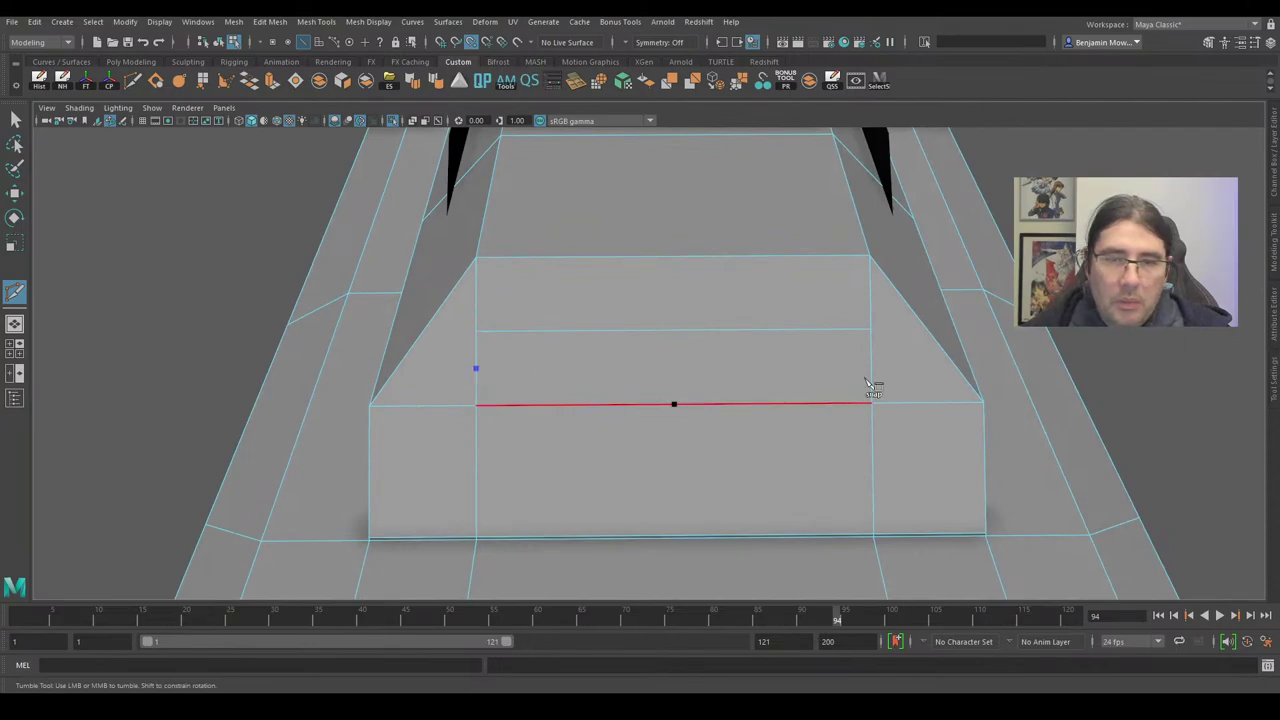
left_click(872, 367)
key("Return")
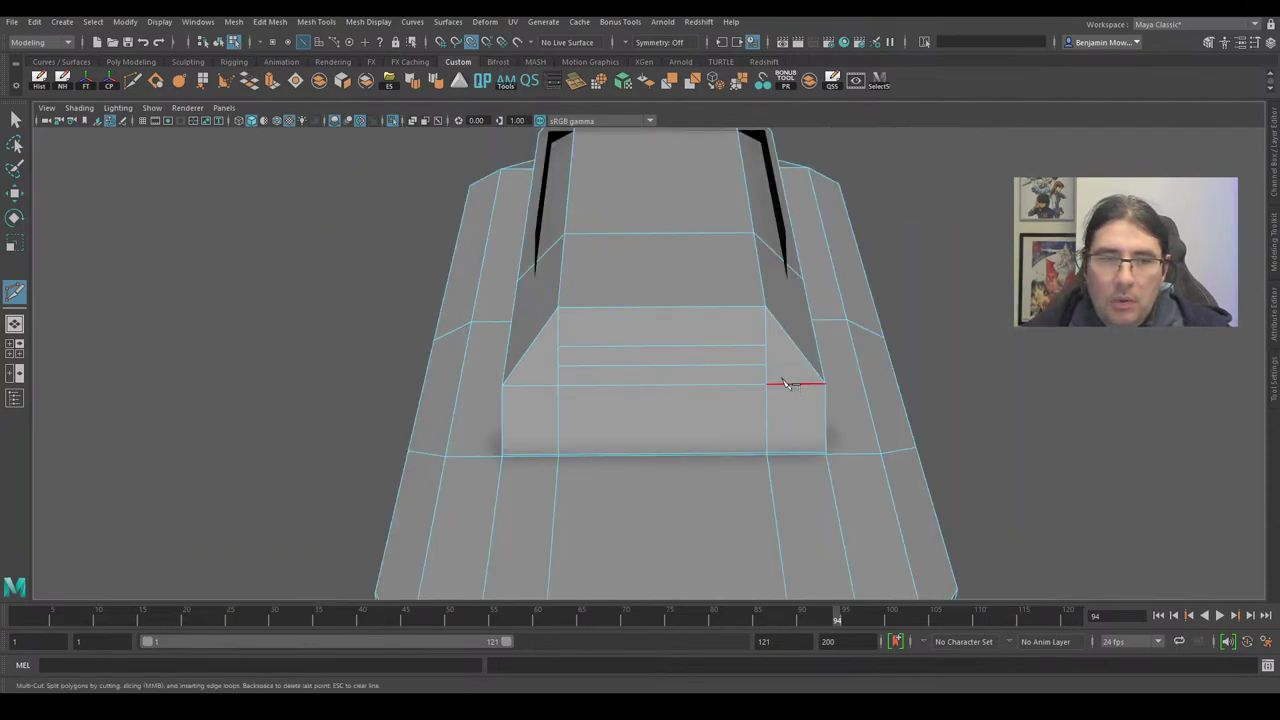
Cut another horizontal edge across the centre panel, midway between the two existing horizontal cuts.
left_click_drag(800, 380, 700, 372, "alt")
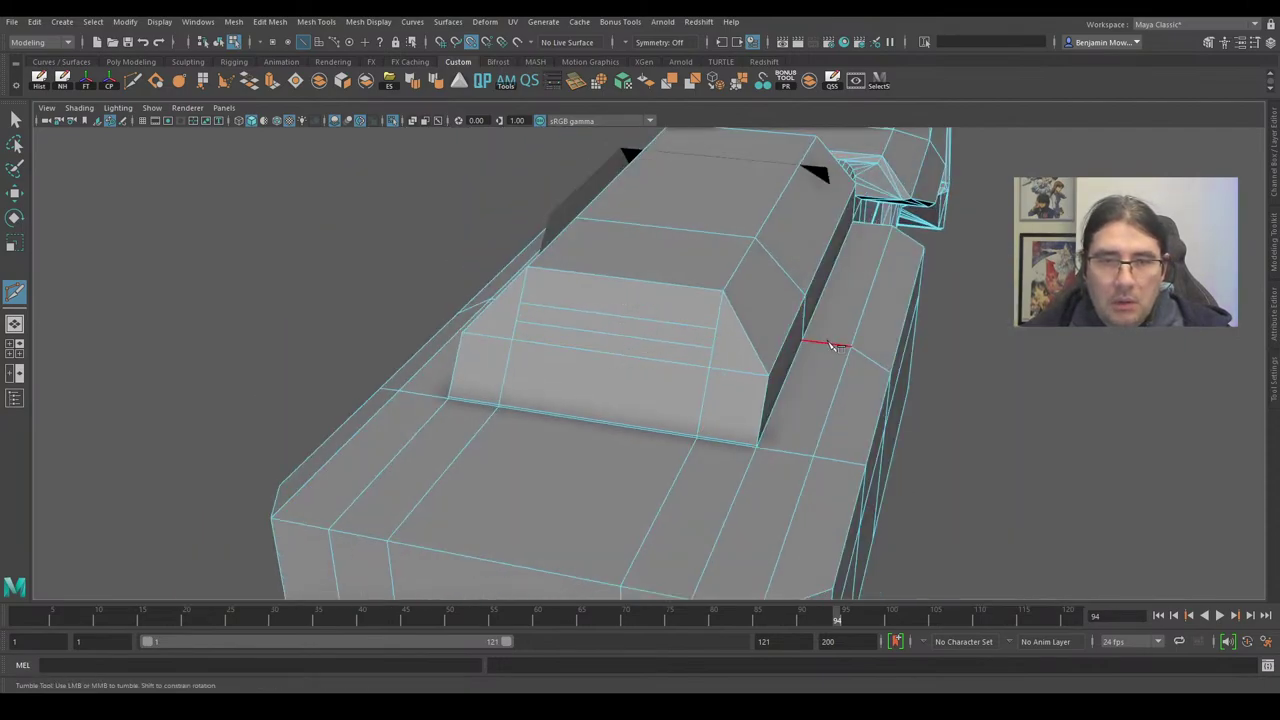
left_click_drag(828, 345, 866, 356, "alt")
right_click_drag(738, 361, 800, 364, "alt")
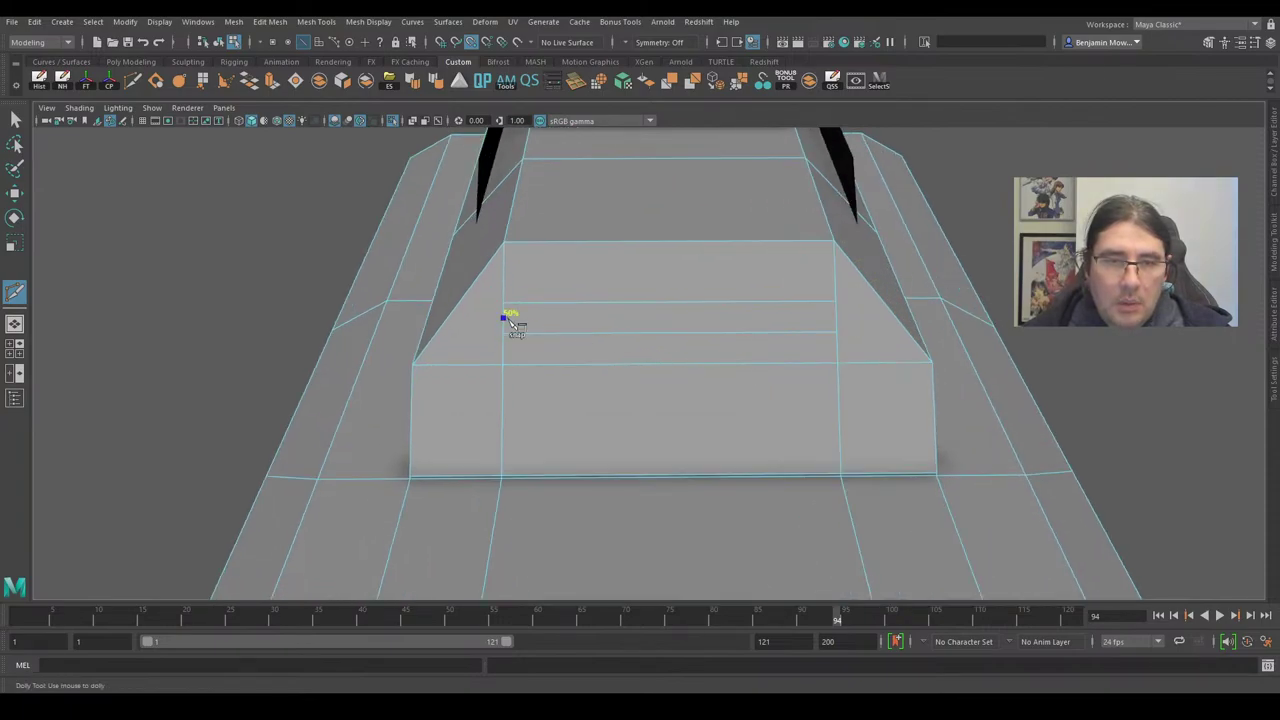
left_click(856, 321)
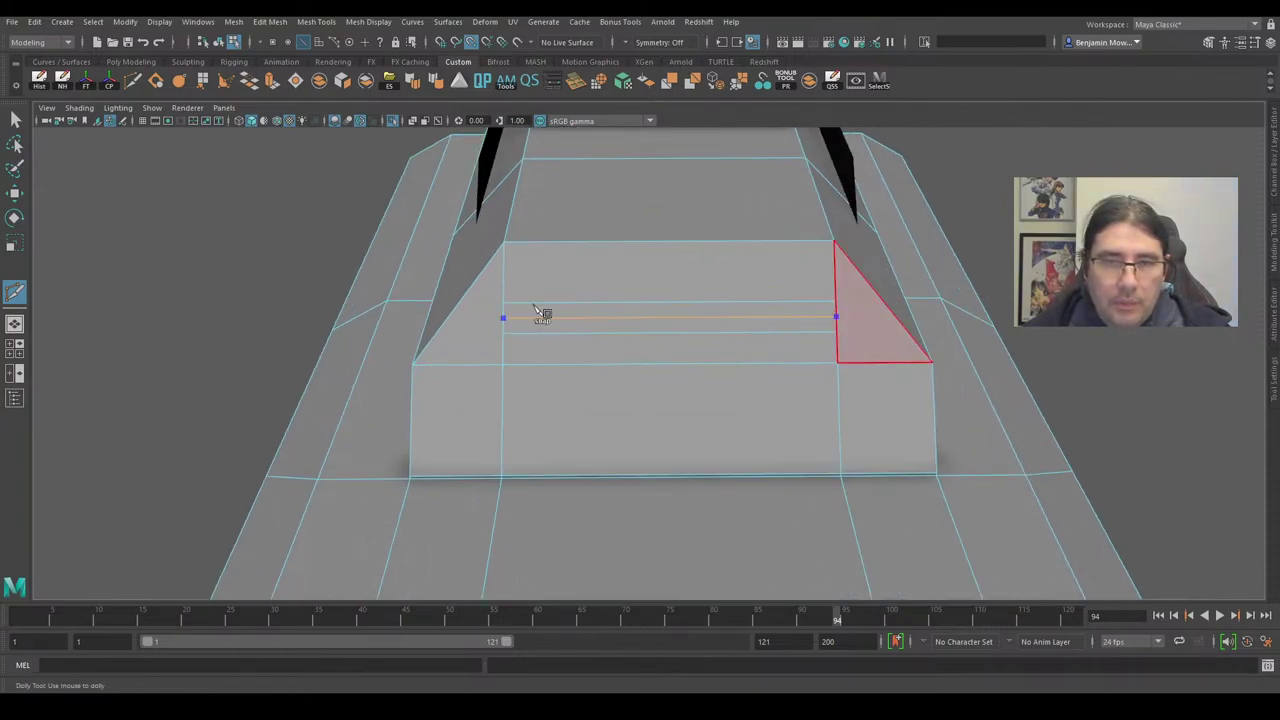
key("Return")
Delete the upper and lower of the three horizontal edges on the centre panel, keeping the middle one.
key("w")
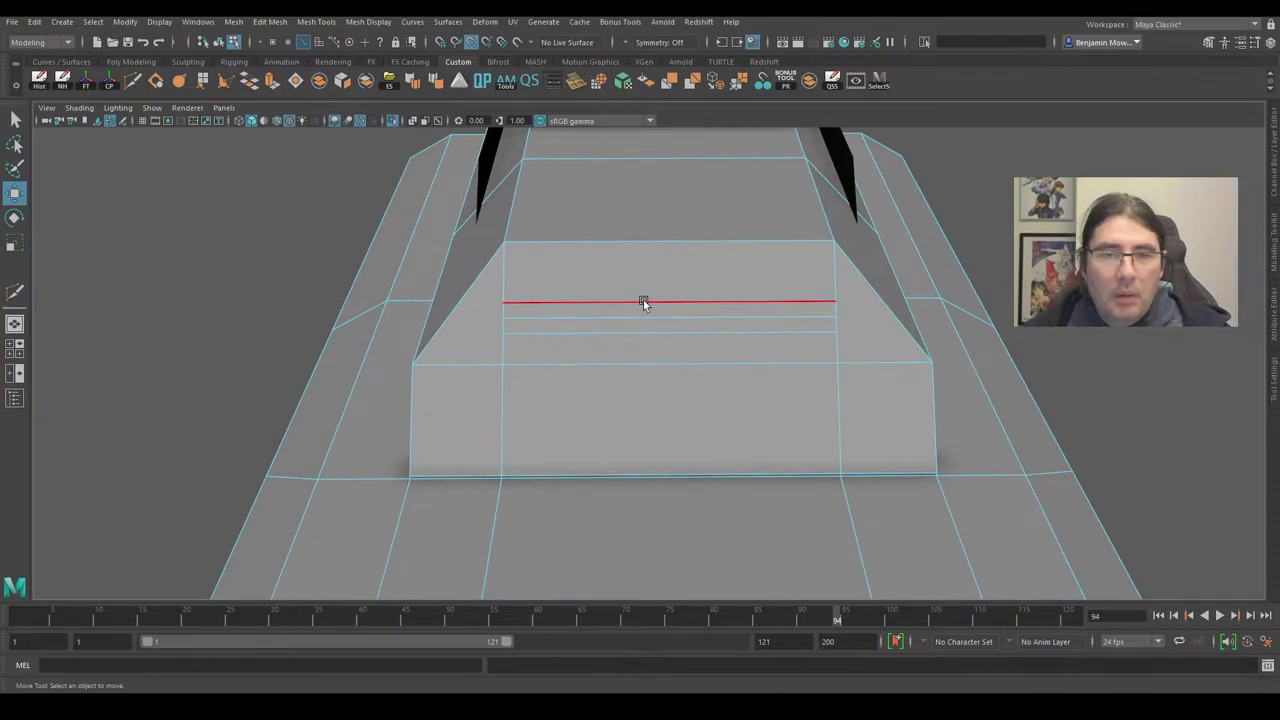
left_click(643, 301)
left_click(625, 329, "shift")
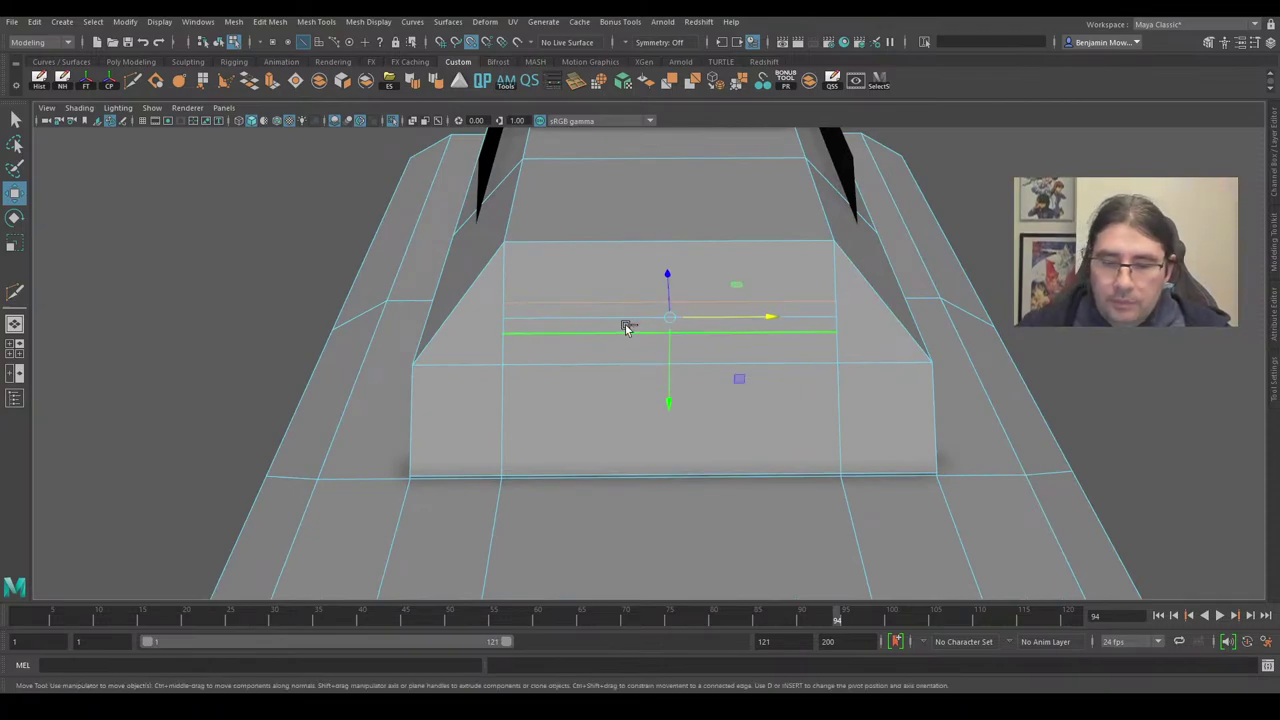
key("ctrl+Delete")
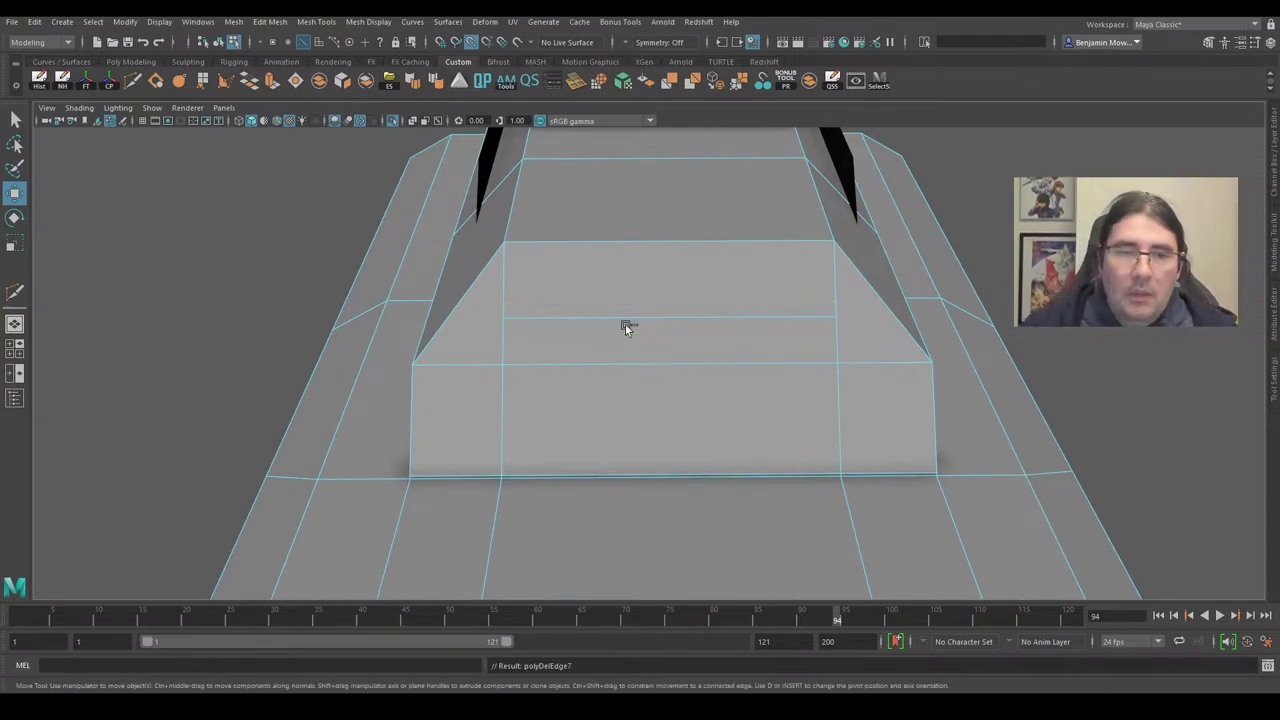
Move the first end vertex of the centre panel's middle horizontal edge inward, parallel to the panel's lower edge.
right_click(223, 282)
right_click_drag(552, 318, 494, 312)
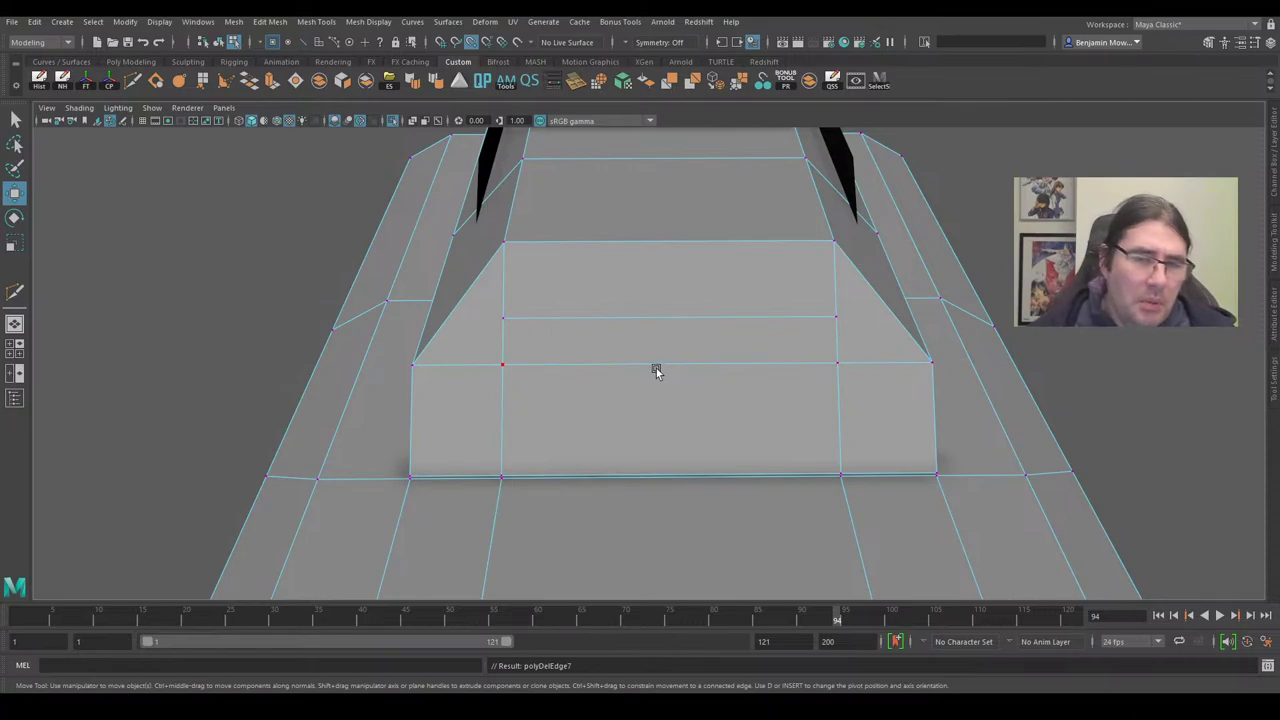
left_click(527, 309)
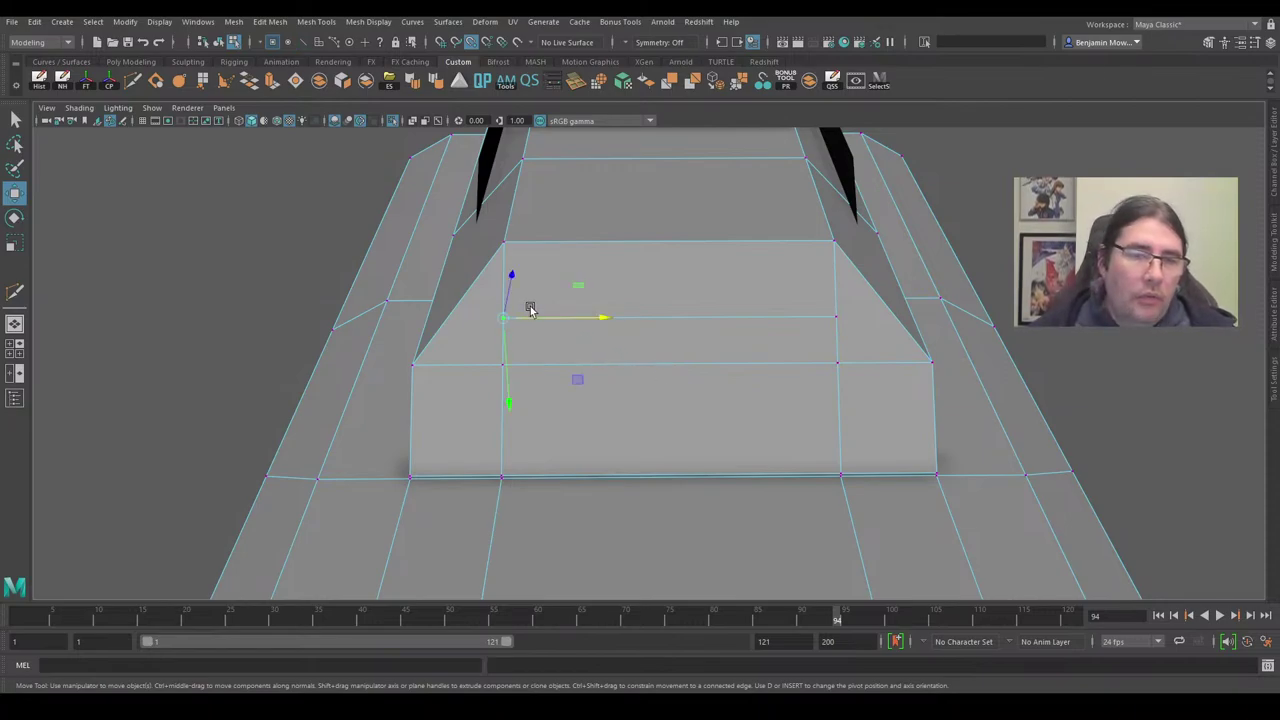
key("d")
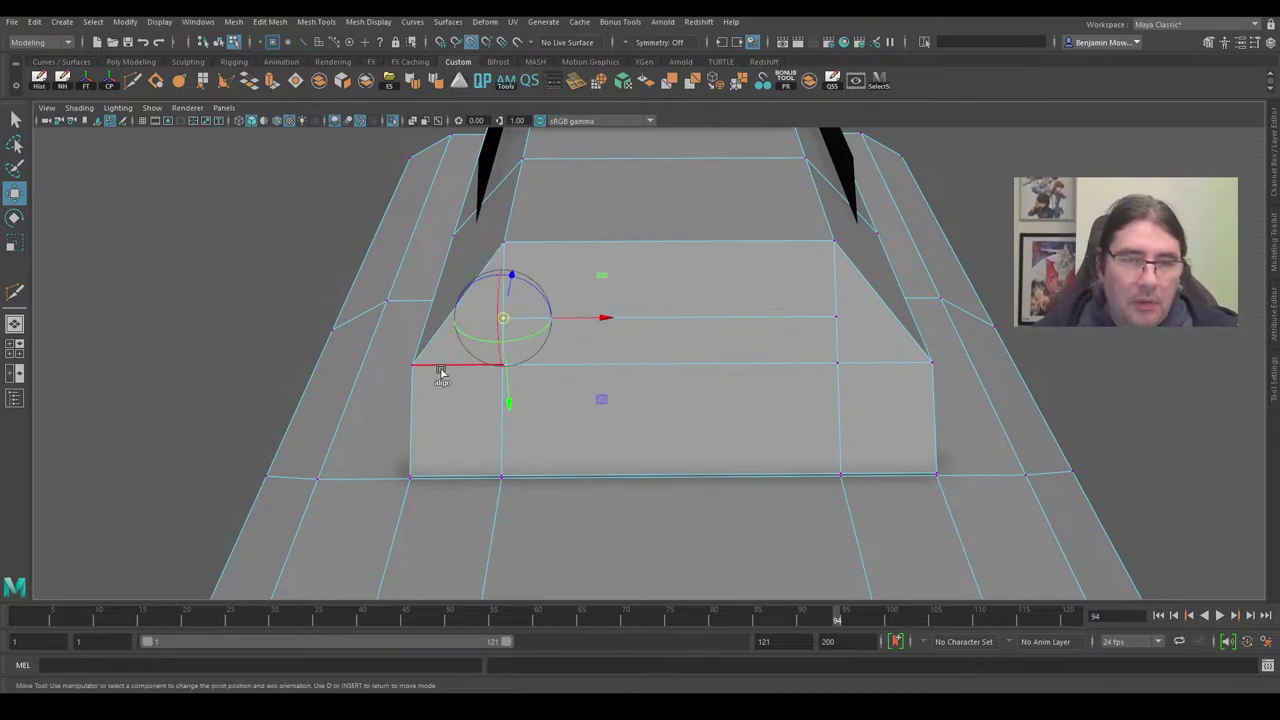
left_click(443, 374)
key("d")
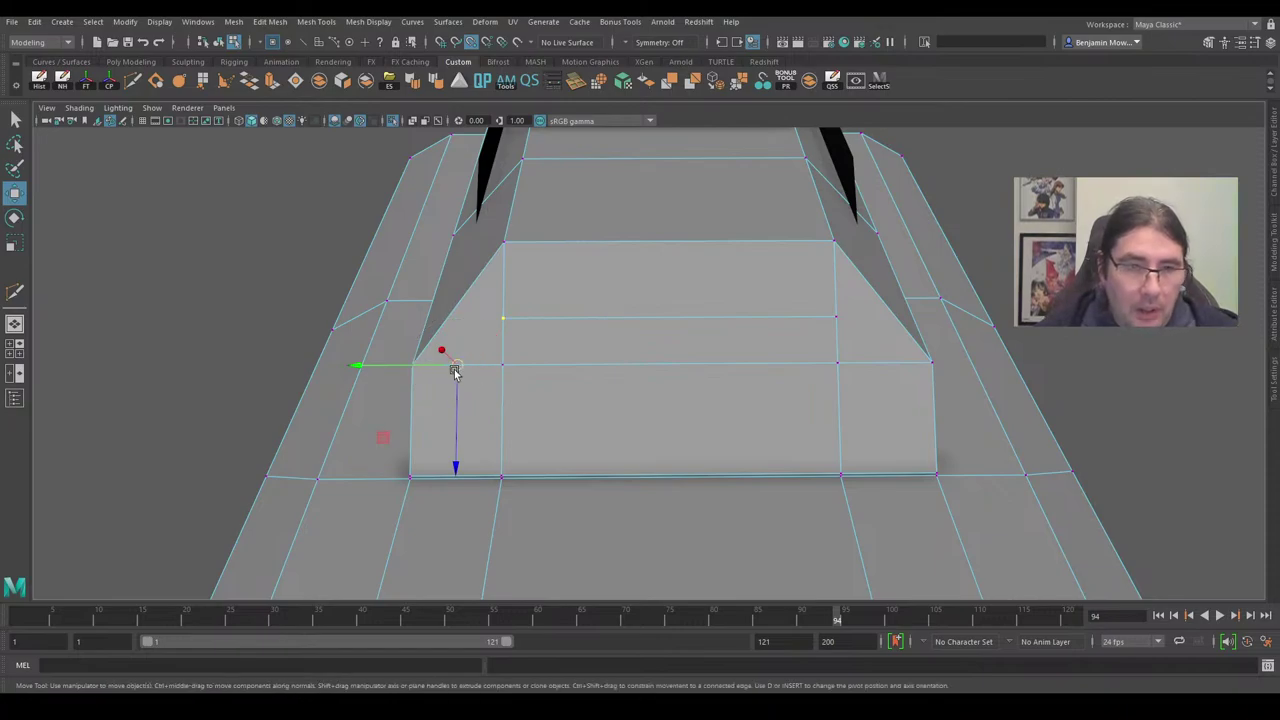
left_click_drag(407, 366, 497, 375)
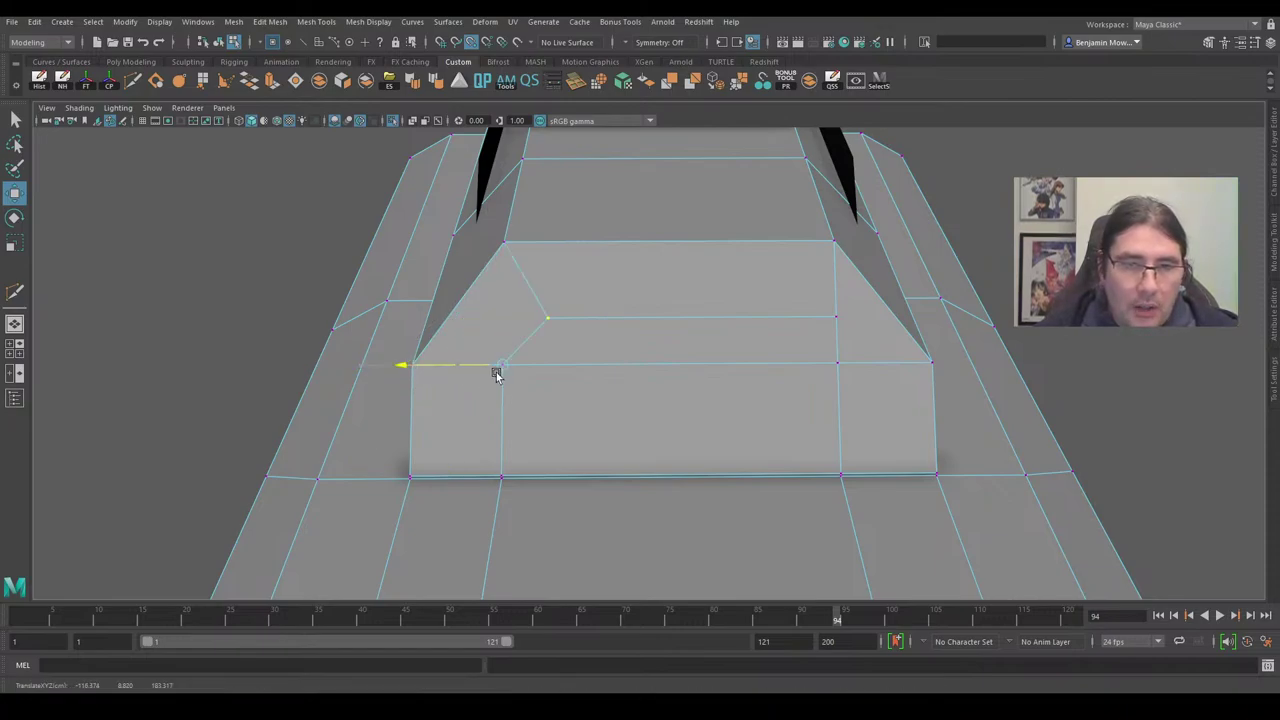
Move the opposite end vertex of the middle horizontal edge inward by a similar amount, aligned to the lower edge.
left_click(834, 318)
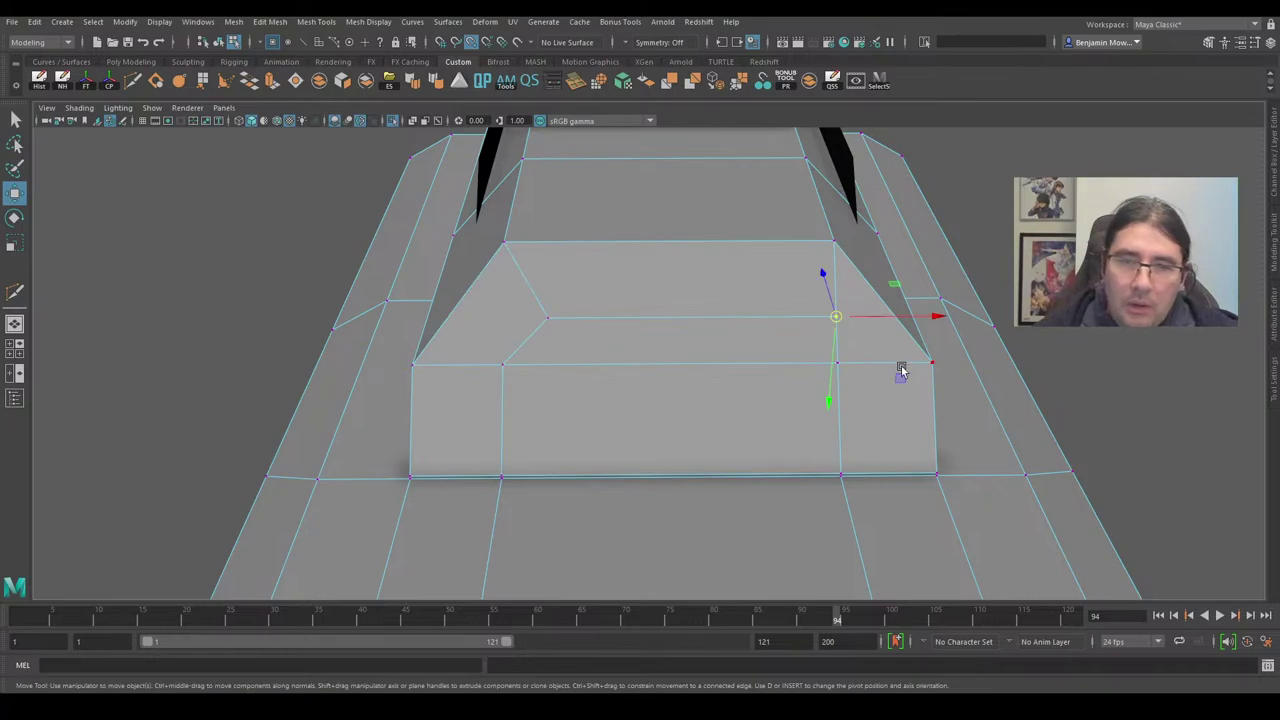
key("d")
left_click(875, 366)
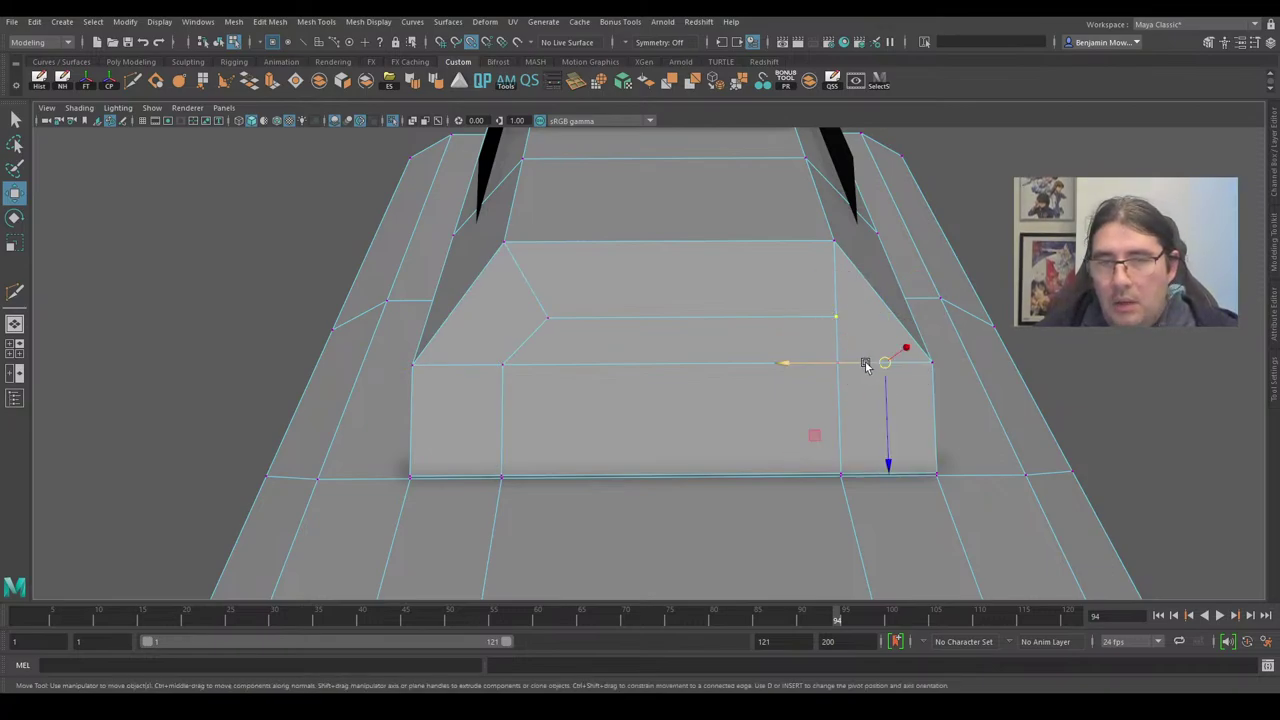
left_click_drag(881, 364, 821, 368)
Scale the middle edge's two end vertices slightly apart along the edge's length to lengthen it evenly.
left_click_drag(658, 497, 570, 427, "alt")
left_click(477, 254)
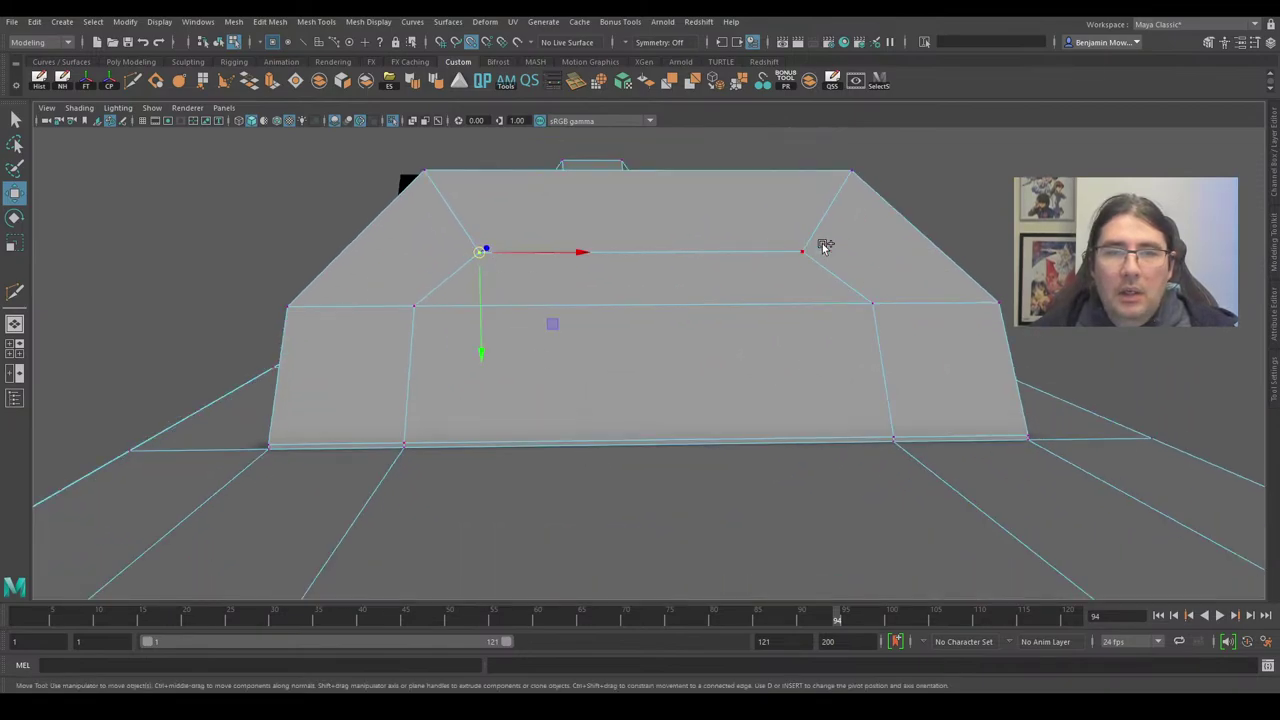
left_click(818, 251, "shift")
key("r")
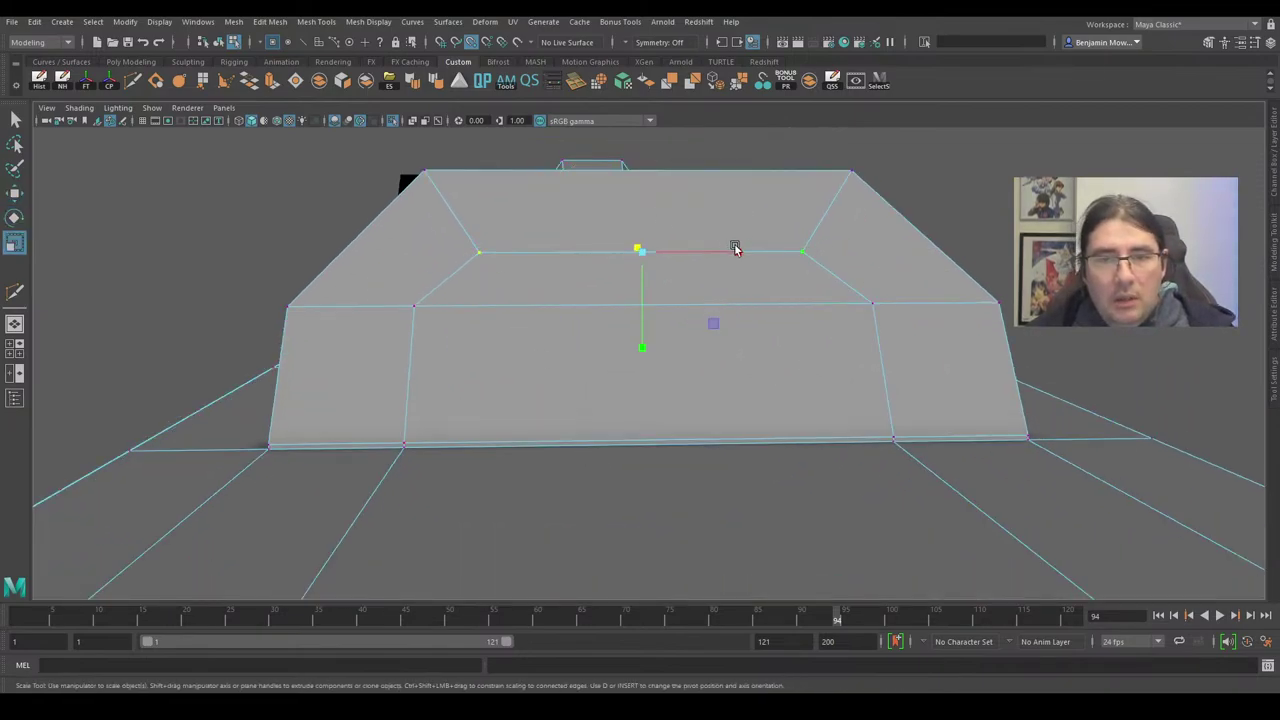
left_click_drag(738, 250, 738, 251)
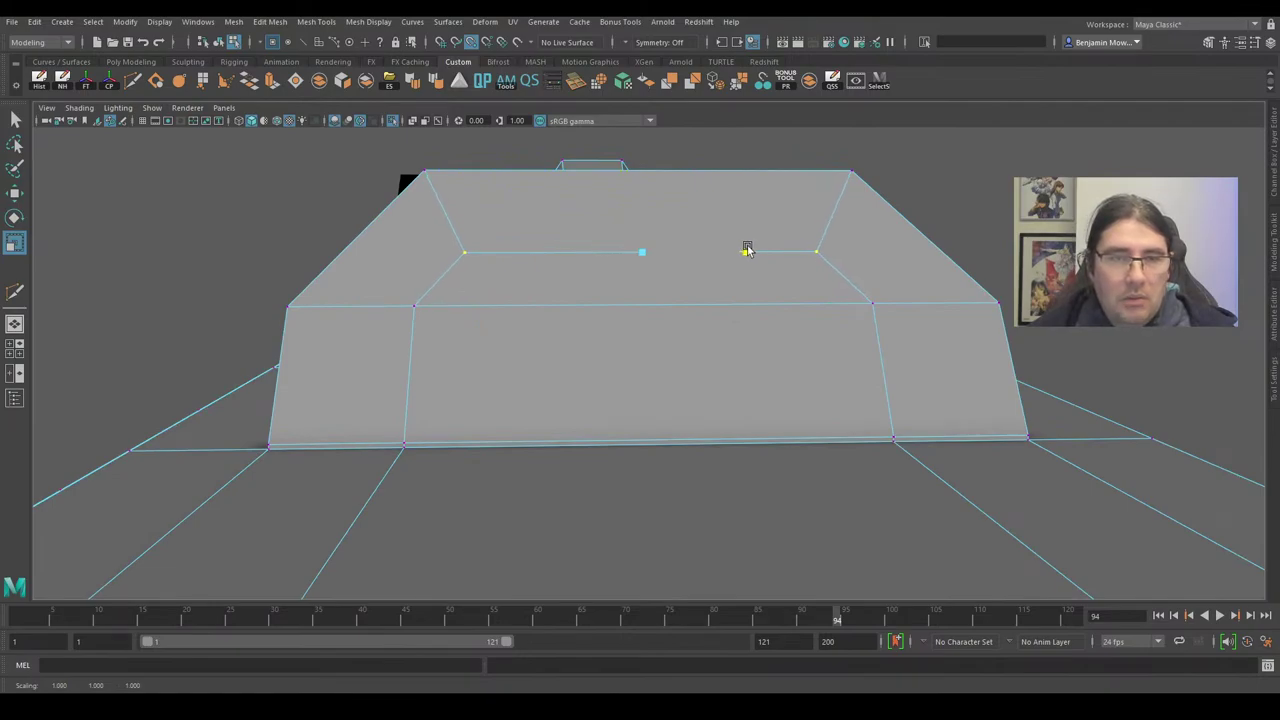
scroll(713, 255, "down", 4)
left_click_drag(713, 255, 706, 283, "alt")
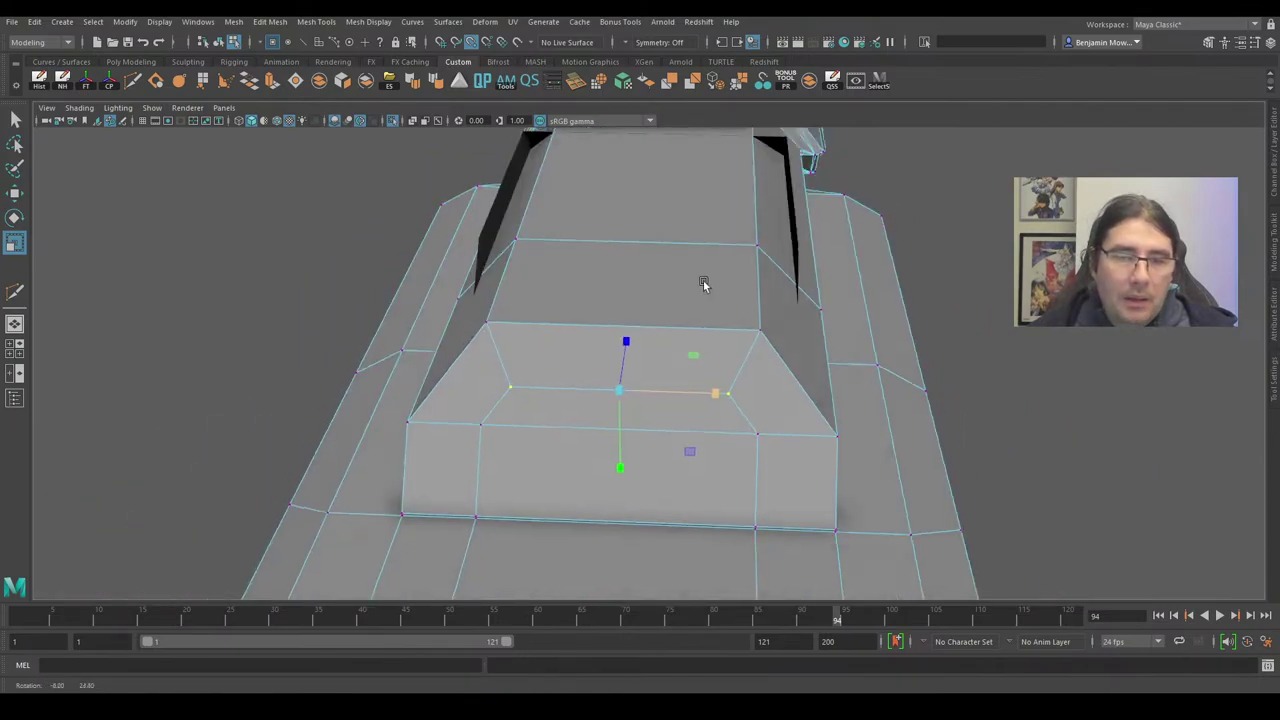
middle_click_drag(706, 283, 806, 263, "alt")
scroll(769, 310, "up", 4)
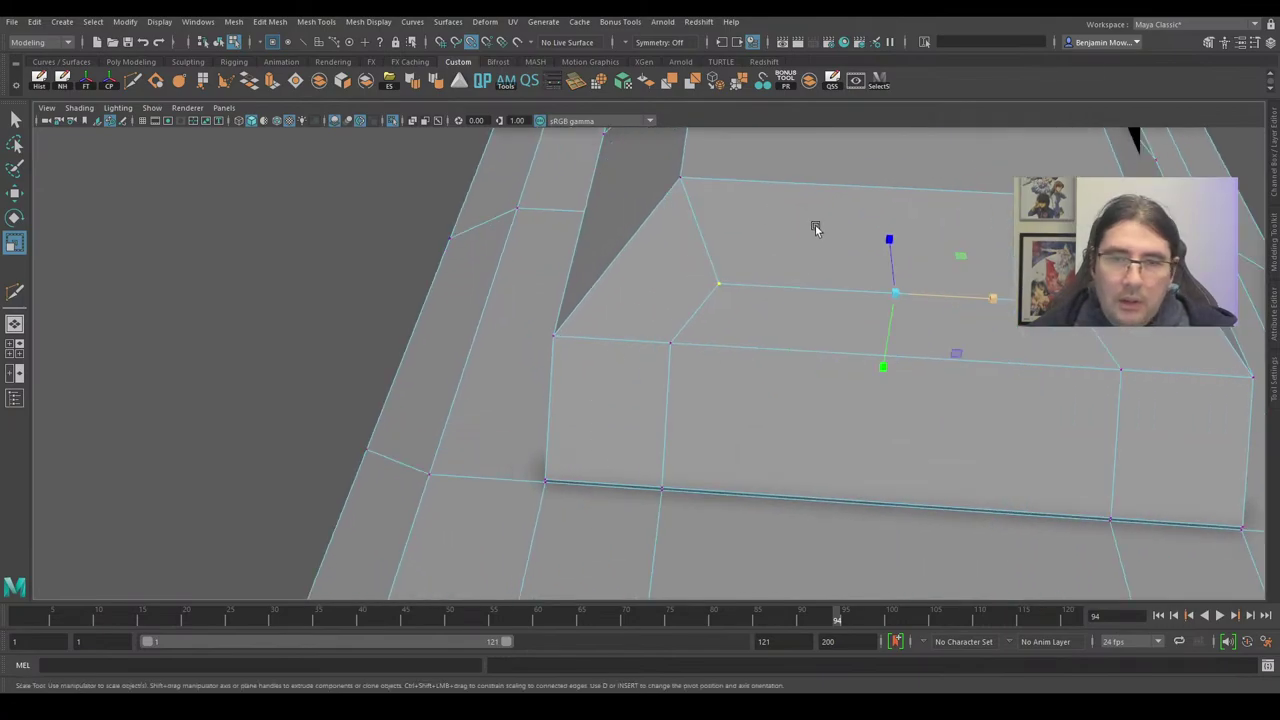
Try to shift the two lower centre vertices of the rear block's end face vertically.
left_click_drag(949, 368, 791, 349, "alt")
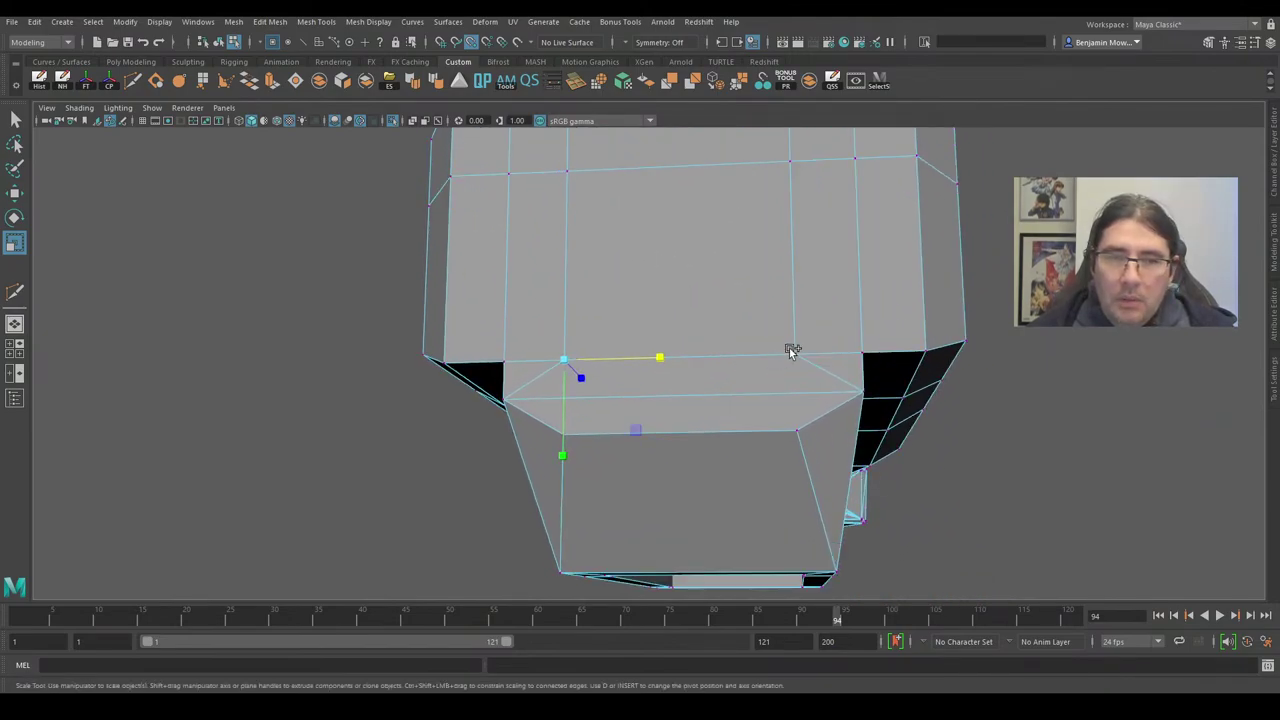
key("w")
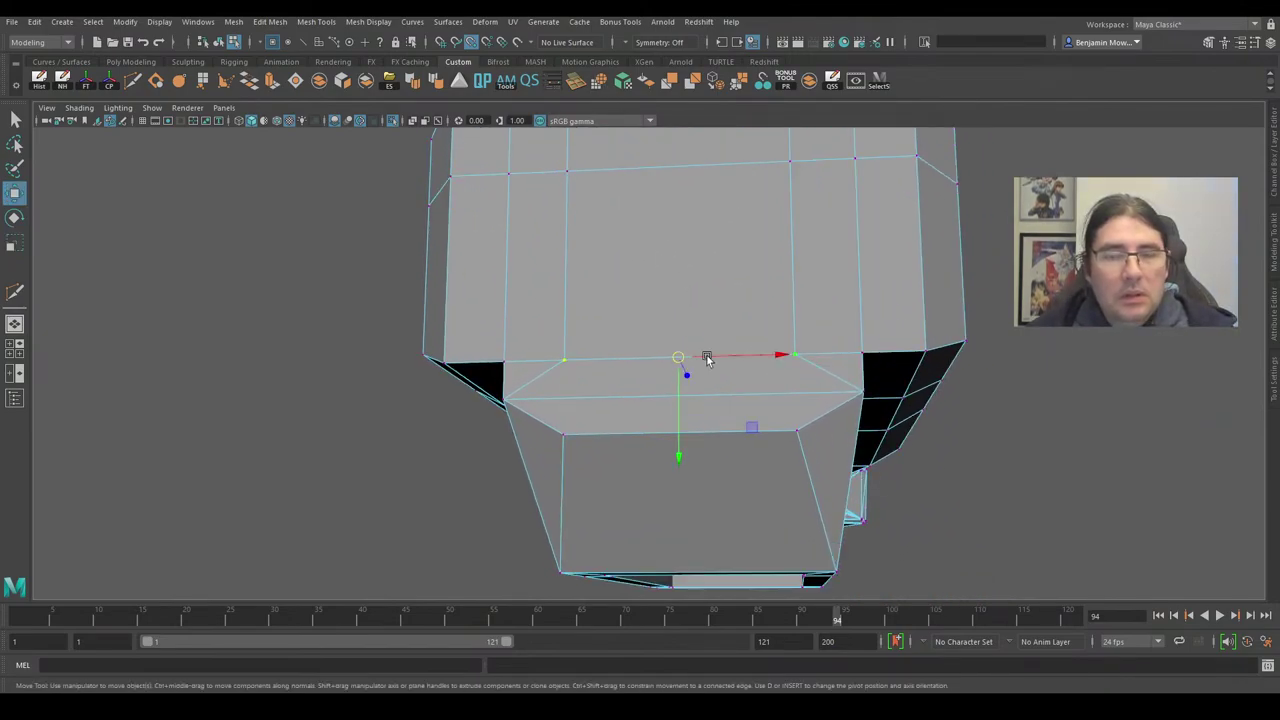
left_click_drag(675, 401, 674, 357)
key("ctrl+z")
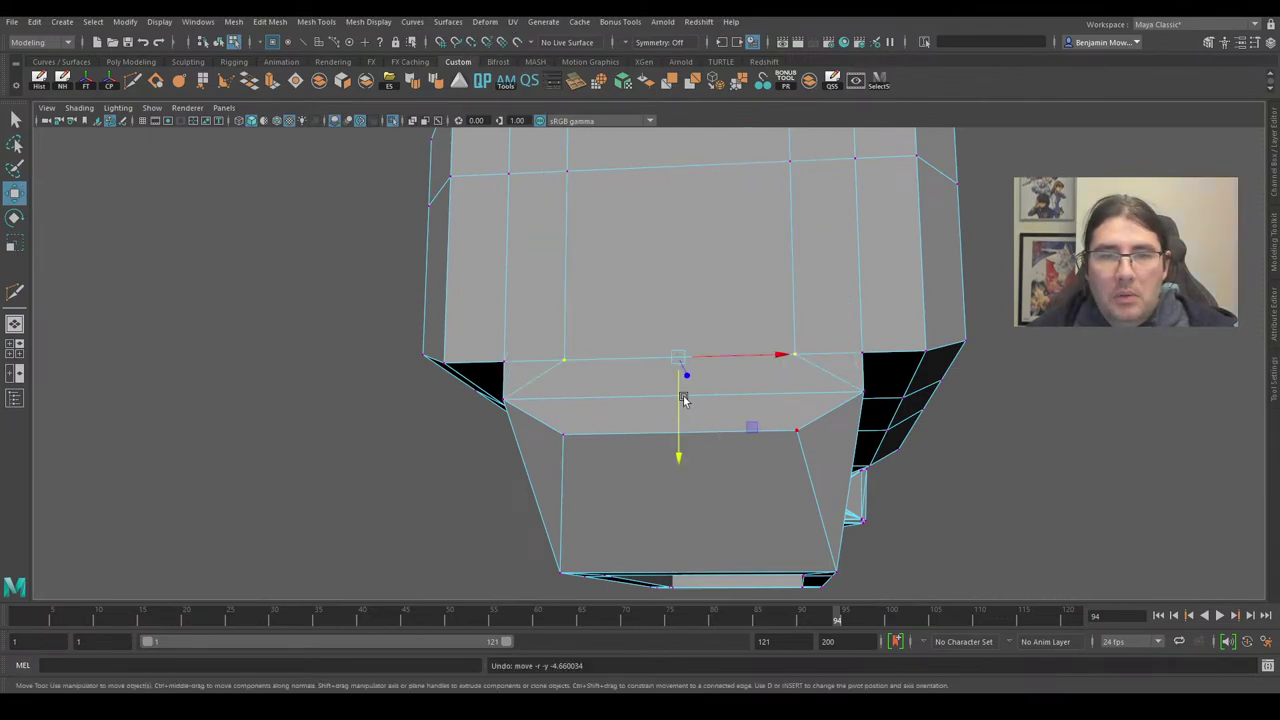
Delete the centre faces running up the rear block's end, across its top and up the lower sloped end of the raised section.
scroll(700, 342, "down", 3)
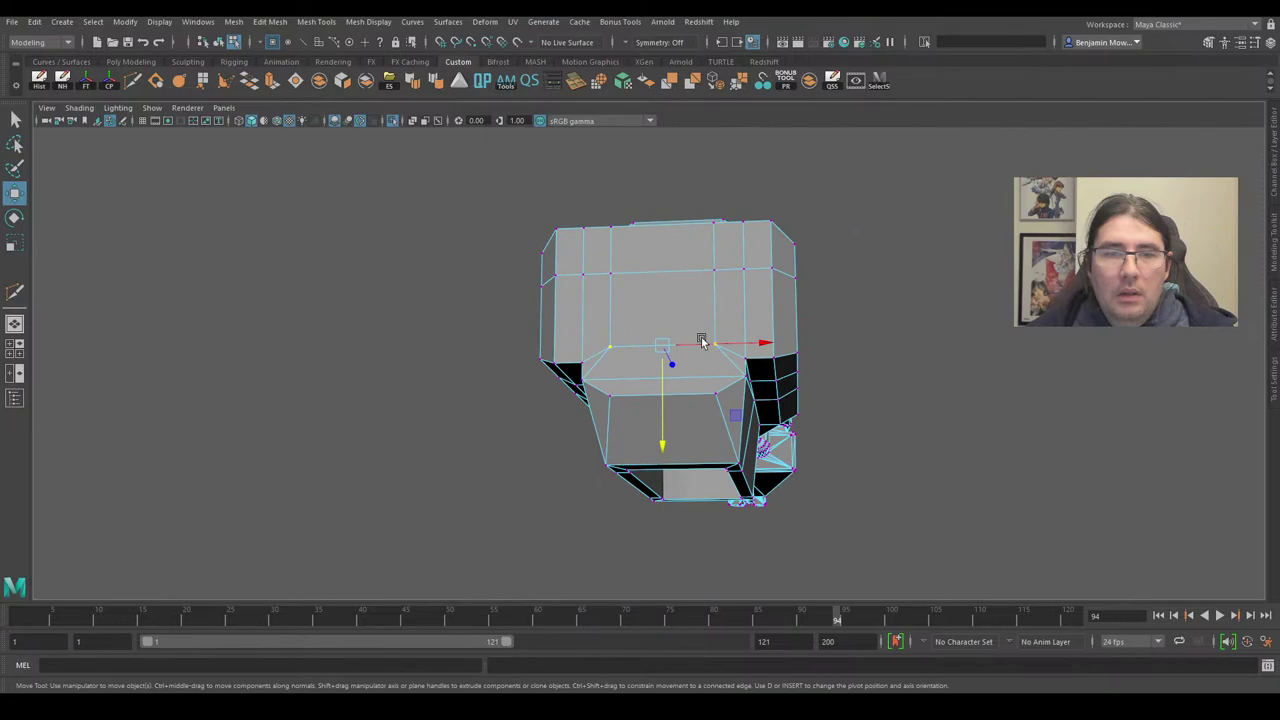
left_click_drag(701, 342, 663, 355, "alt")
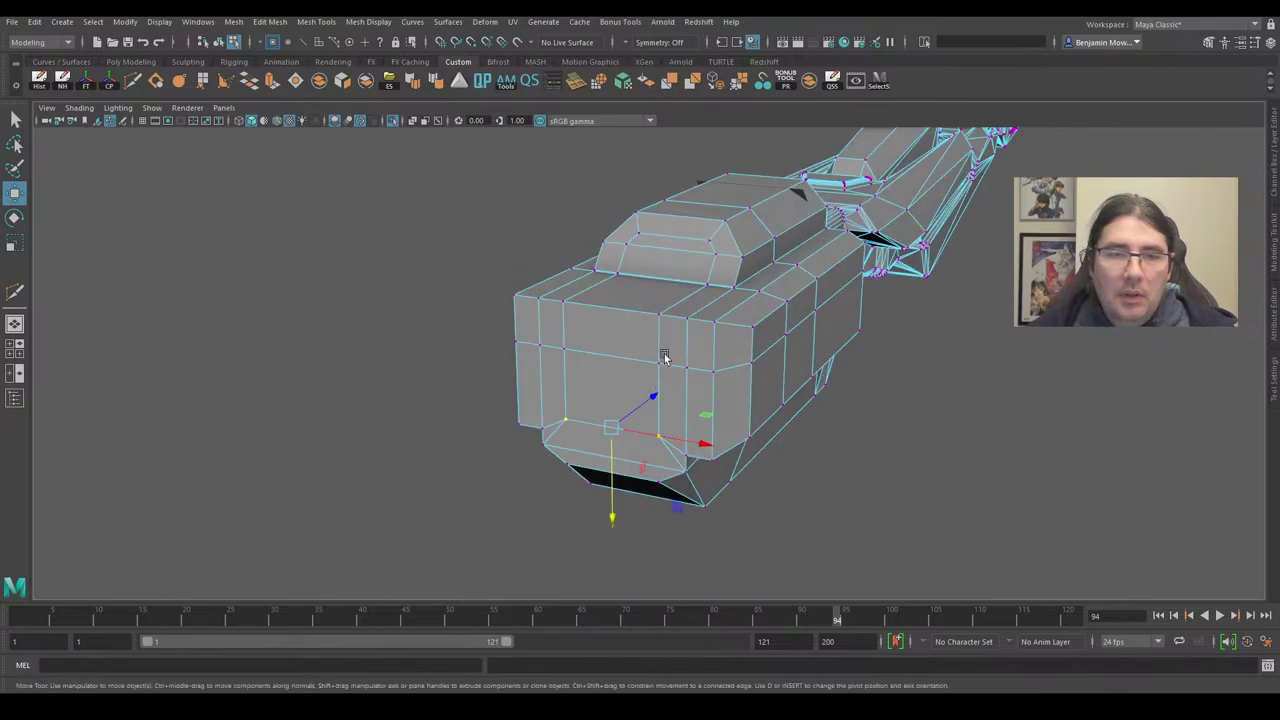
middle_click_drag(663, 355, 636, 318, "alt")
scroll(636, 318, "up", 3)
right_click_drag(636, 317, 638, 357)
left_click(629, 322)
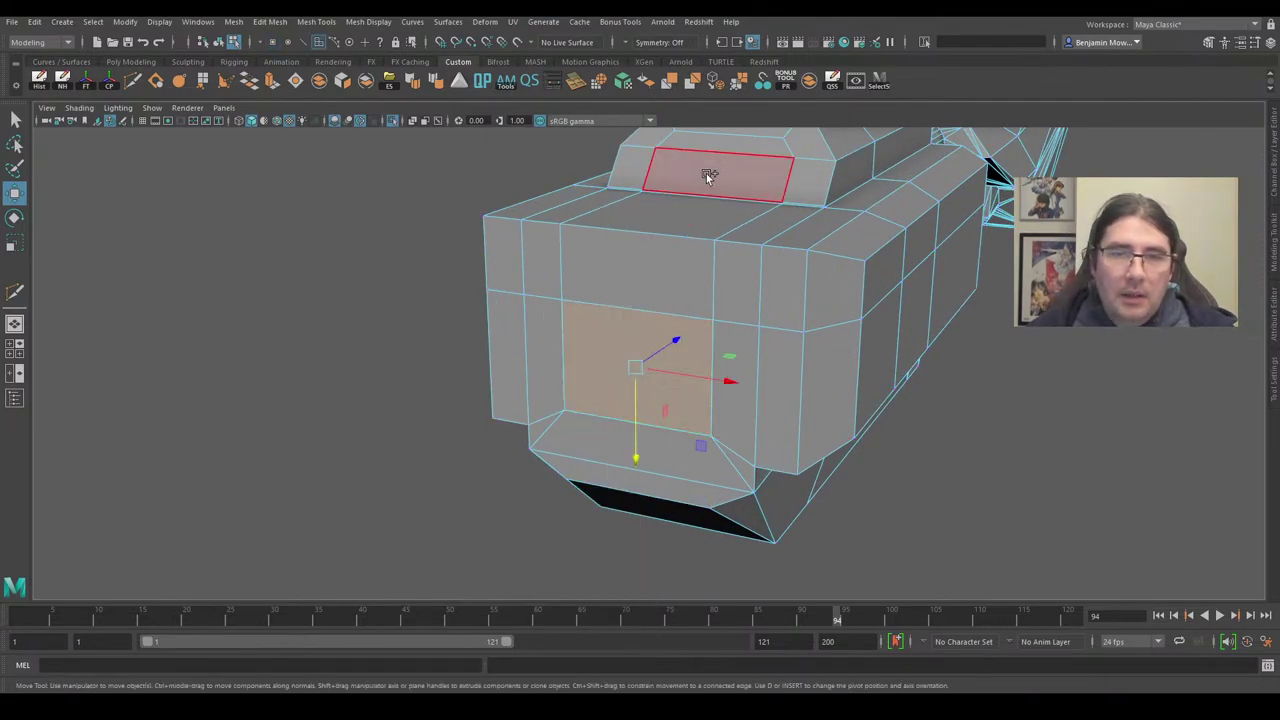
left_click(716, 142, "shift")
left_click(734, 219, "shift")
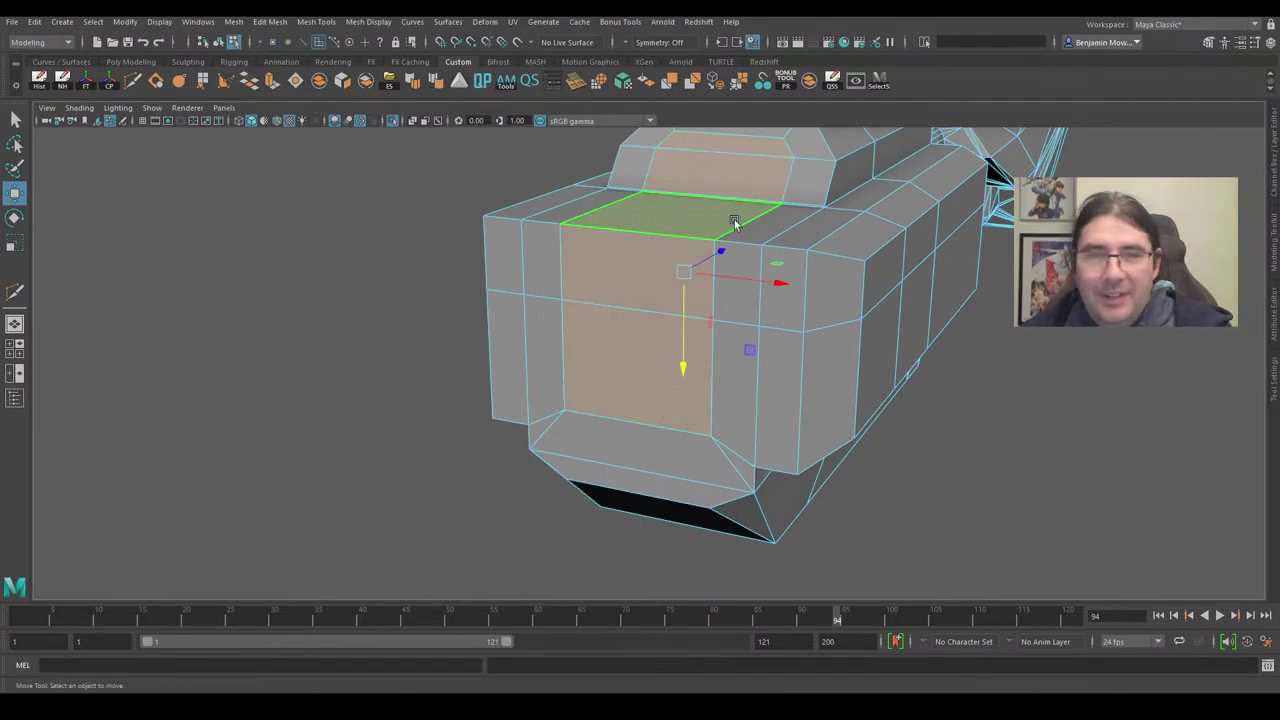
key("Delete")
Extrude the border edges around the opening in the raised section's sloped end.
left_click_drag(742, 306, 583, 332, "alt")
right_click_drag(583, 332, 588, 318)
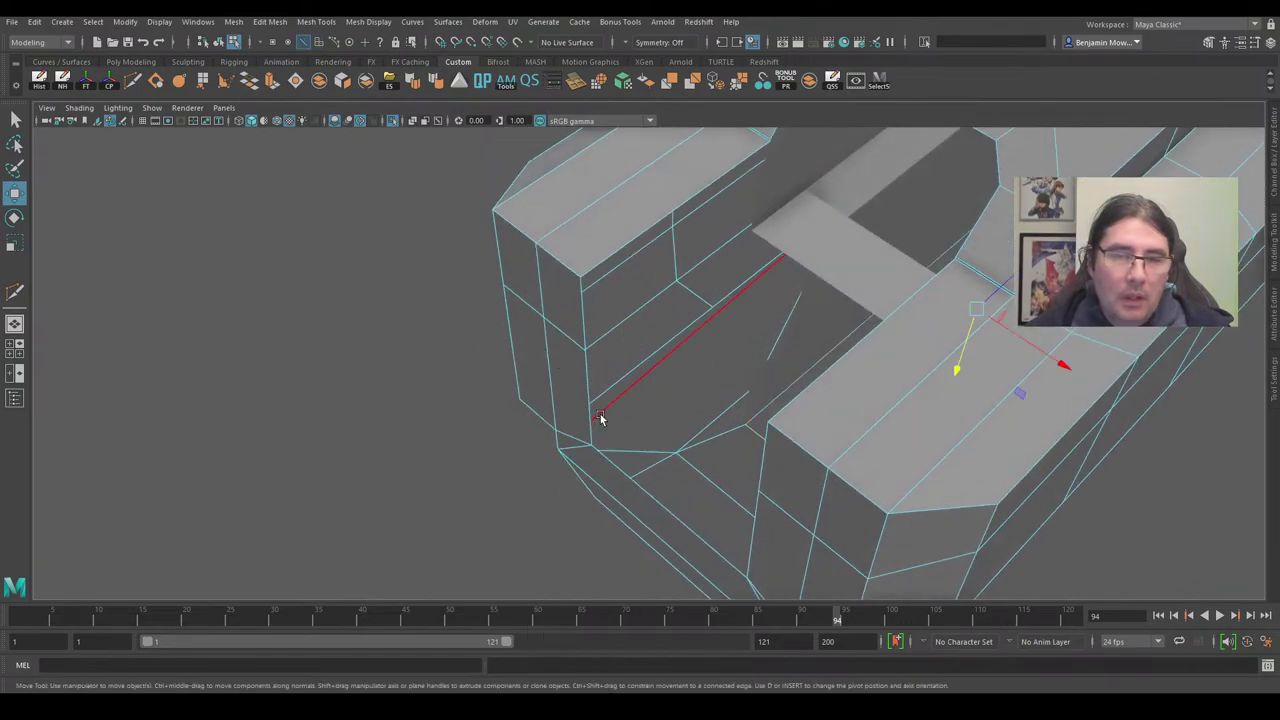
scroll(615, 388, "down", 3)
mouse_move(766, 317)
left_mouse_down("alt")
mouse_move(800, 254)
mouse_move(799, 293)
mouse_move(810, 184)
mouse_move(828, 293)
mouse_move(772, 294)
left_mouse_up("alt")
right_click_drag(772, 294, 630, 320, "alt")
left_click_drag(655, 354, 654, 366, "alt")
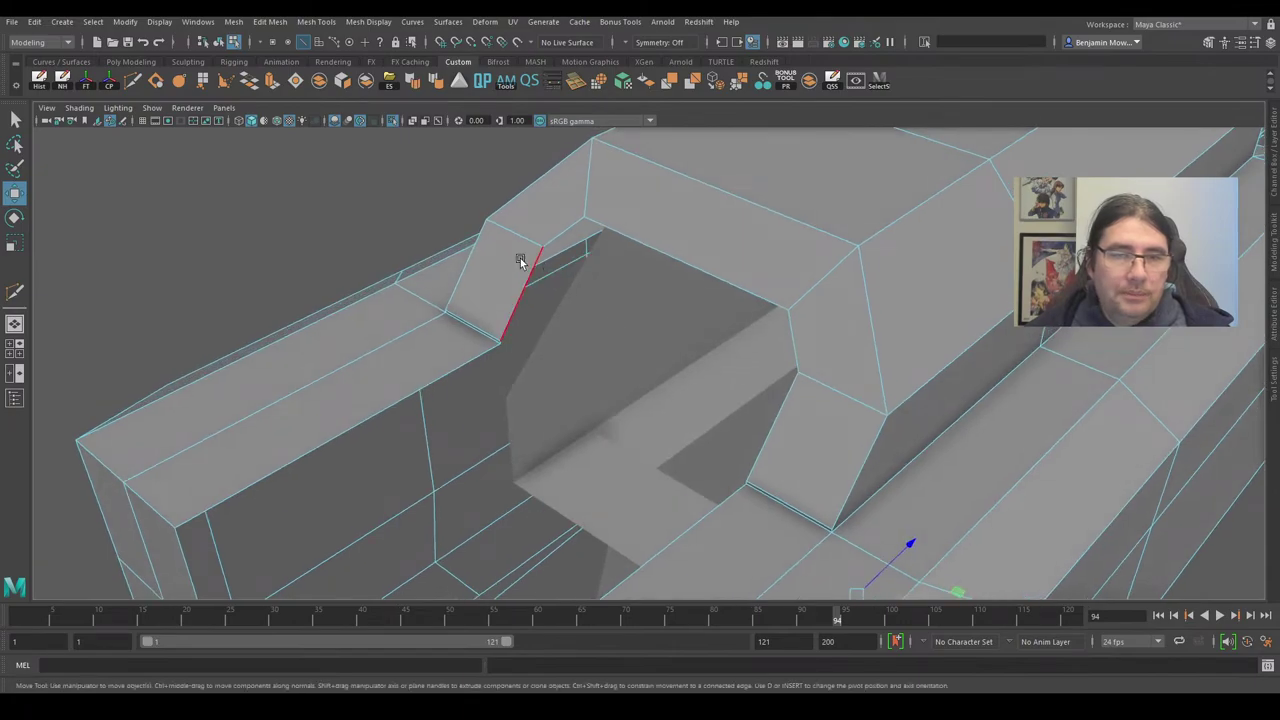
right_click_drag(521, 257, 516, 215)
scroll(500, 340, "up", 3)
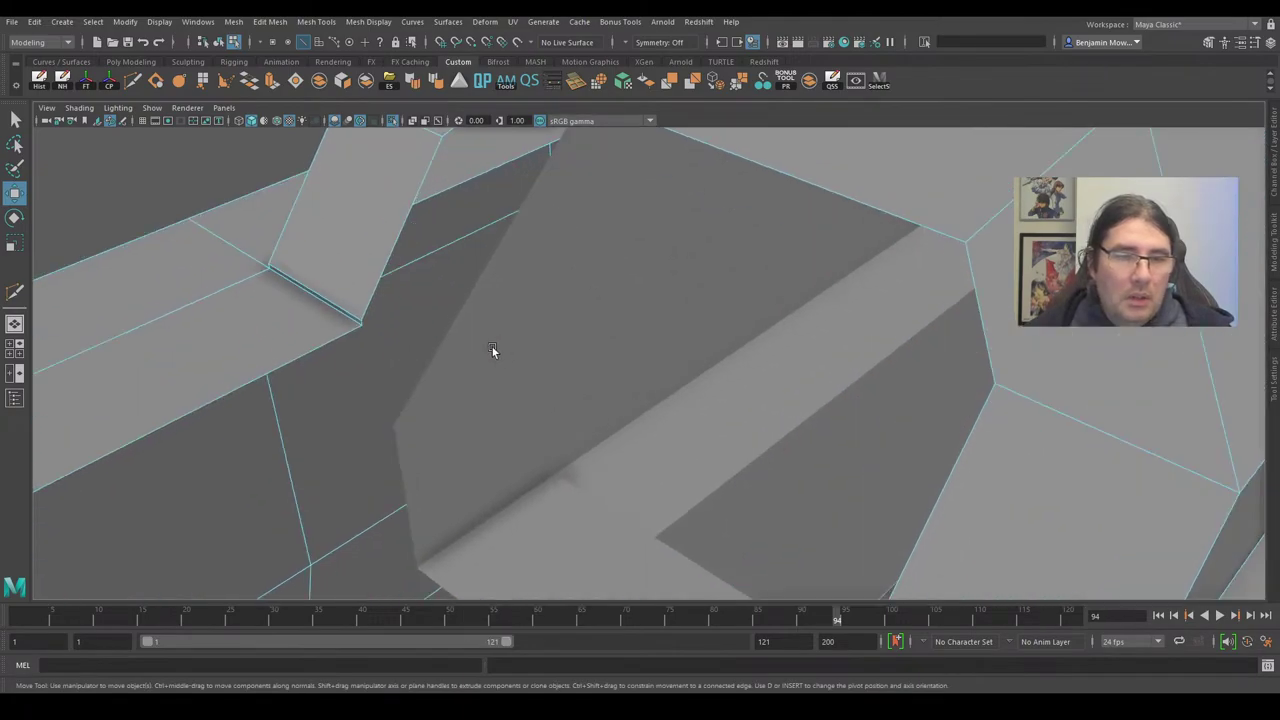
left_click(365, 324)
scroll(497, 294, "down", 4)
left_click_drag(497, 294, 987, 352, "alt")
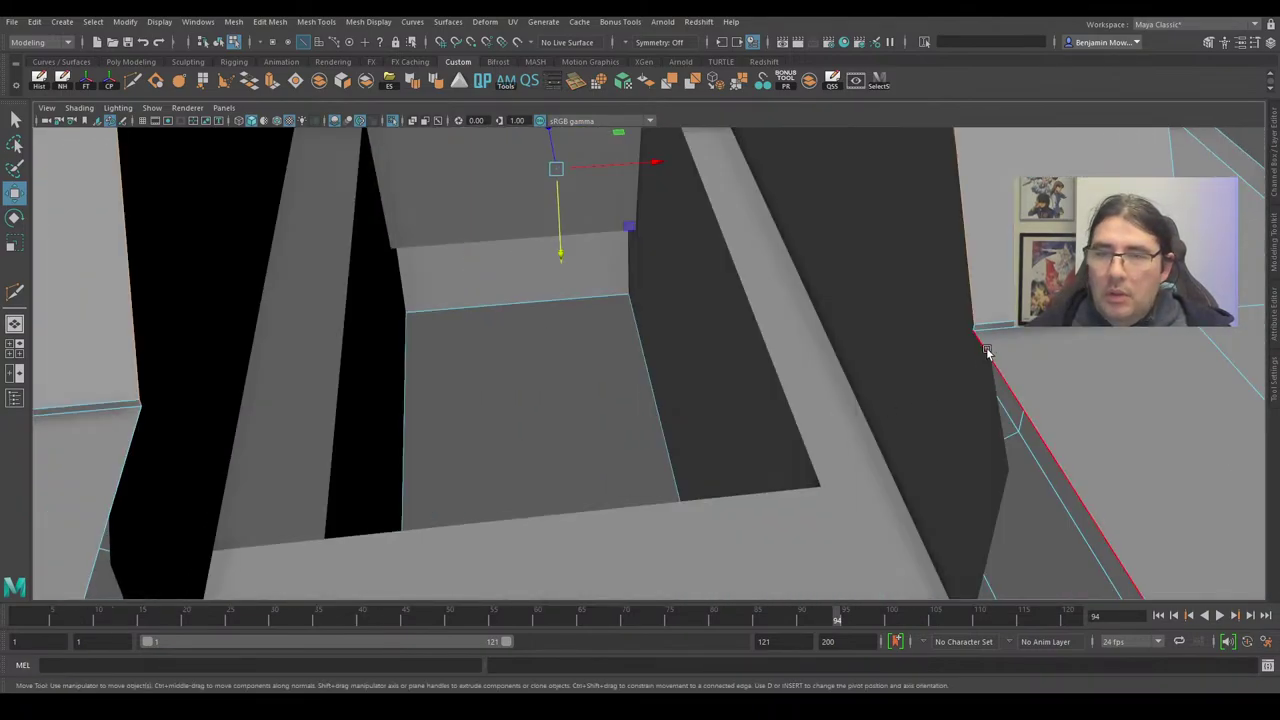
scroll(920, 342, "down", 4)
left_click_drag(898, 346, 1001, 350, "alt")
left_click(270, 82)
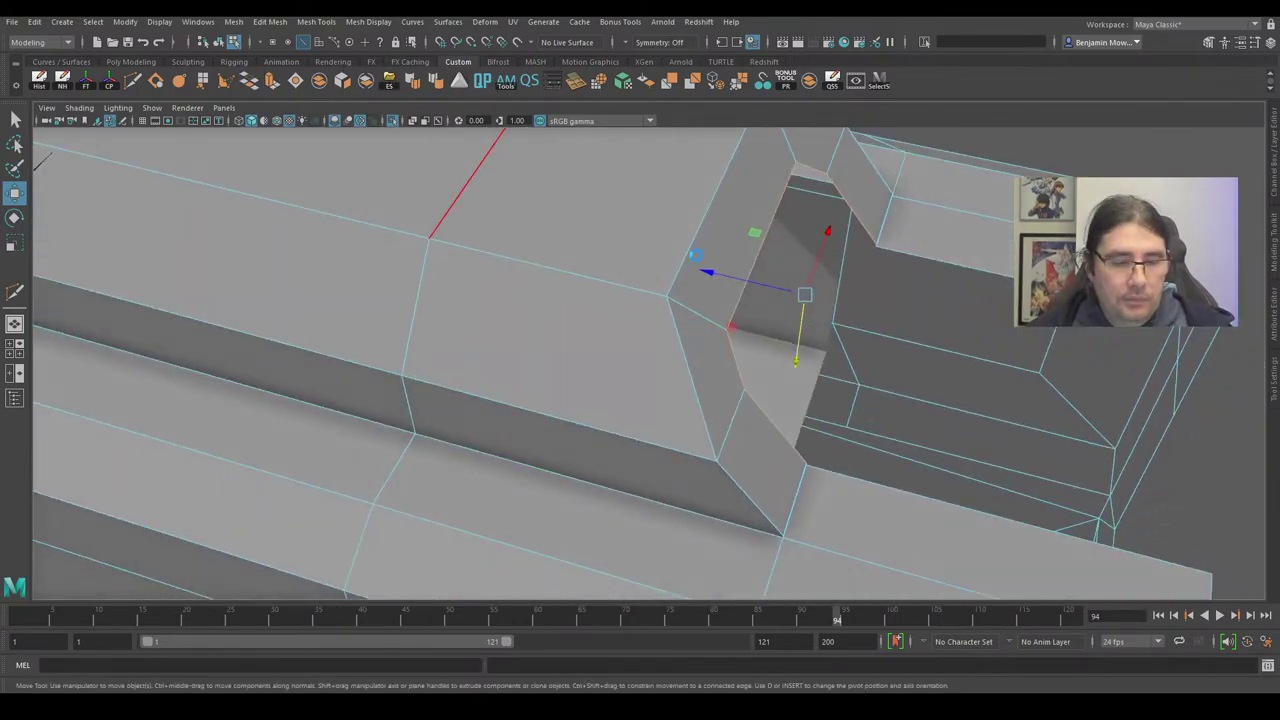
left_click_drag(719, 271, 877, 337)
Move the extruded border edges forward into the raised section to form the recess's inner walls.
scroll(775, 326, "down", 4)
left_click_drag(798, 326, 796, 408, "alt")
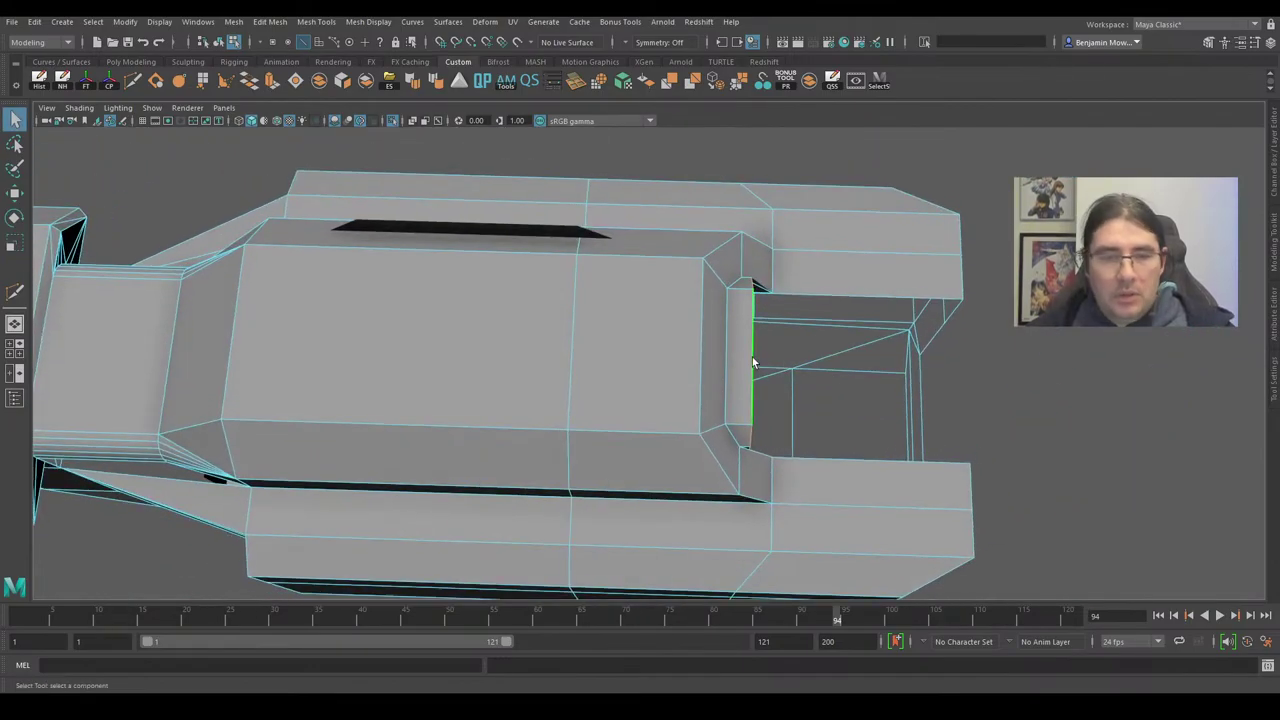
key("4")
mouse_move(759, 361)
left_mouse_down("alt")
mouse_move(746, 367)
mouse_move(809, 386)
mouse_move(804, 335)
mouse_move(708, 383)
mouse_move(736, 366)
left_mouse_up("alt")
key("w")
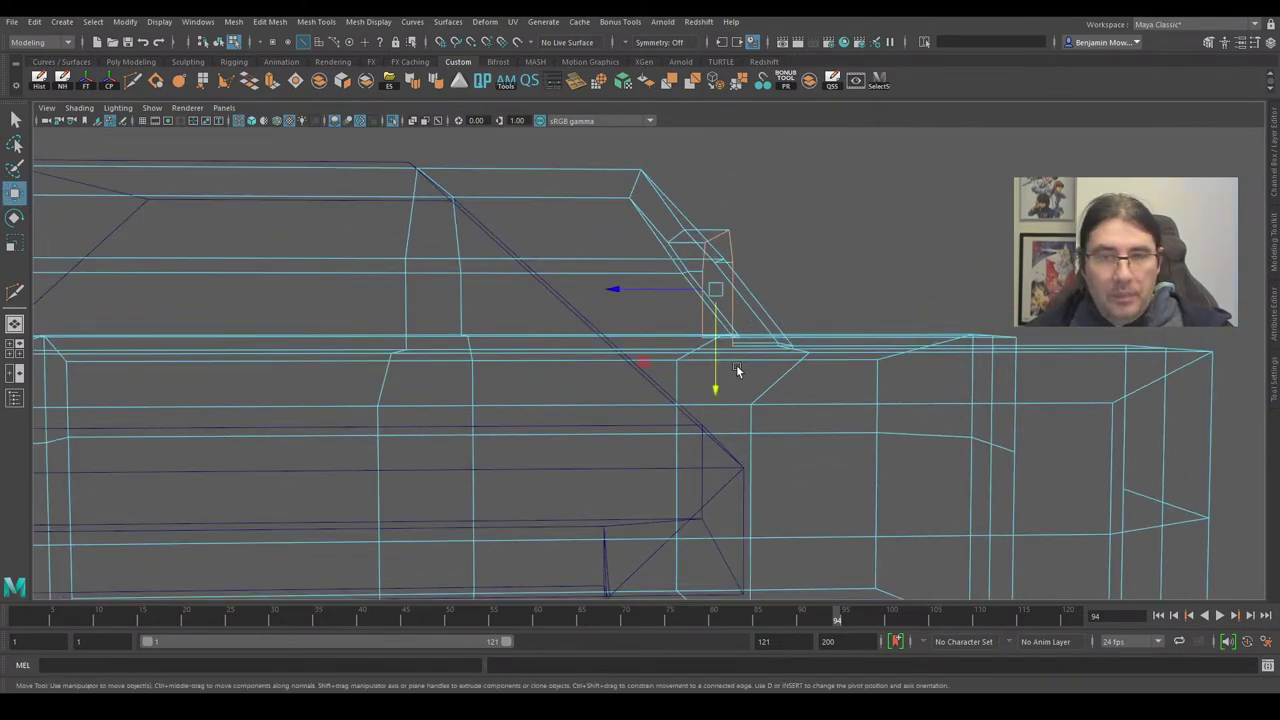
left_click_drag(657, 290, 647, 290)
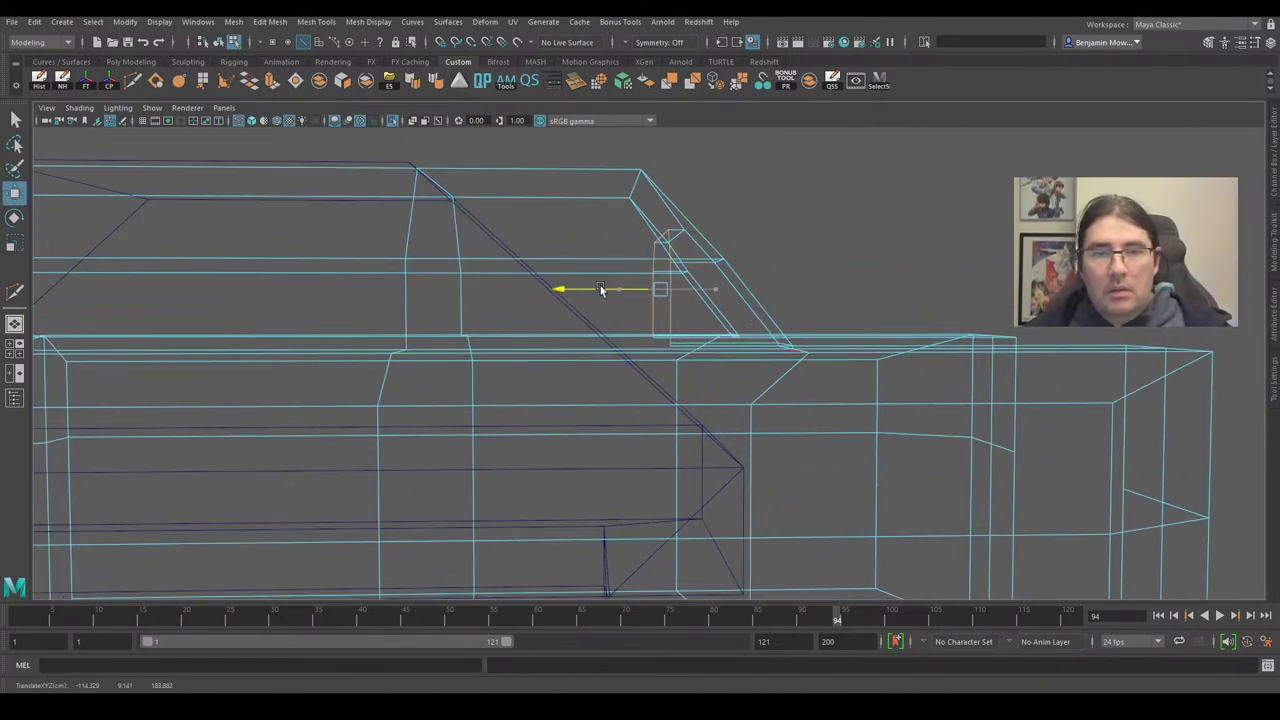
left_click_drag(761, 301, 745, 271, "alt")
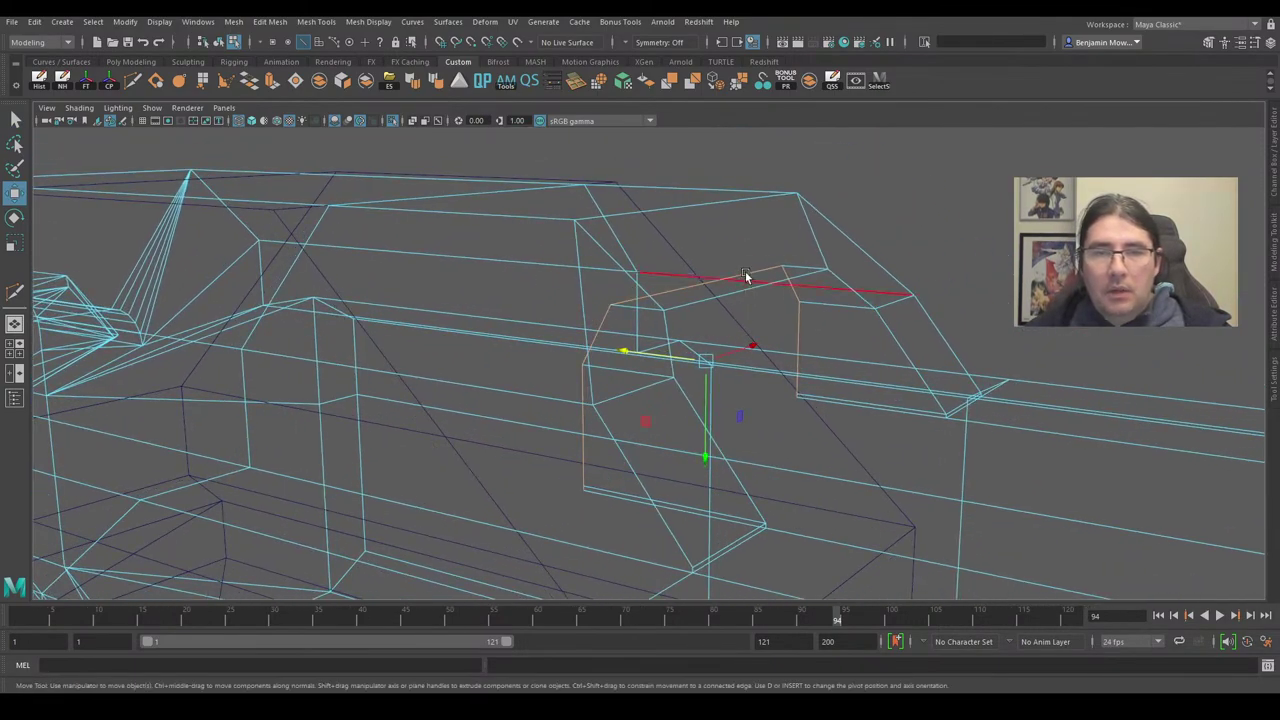
Add a back wall to the recess and extrude its lower edge rearward to form a floor between the side walls.
left_click(271, 83)
left_click_drag(894, 397, 698, 406, "alt")
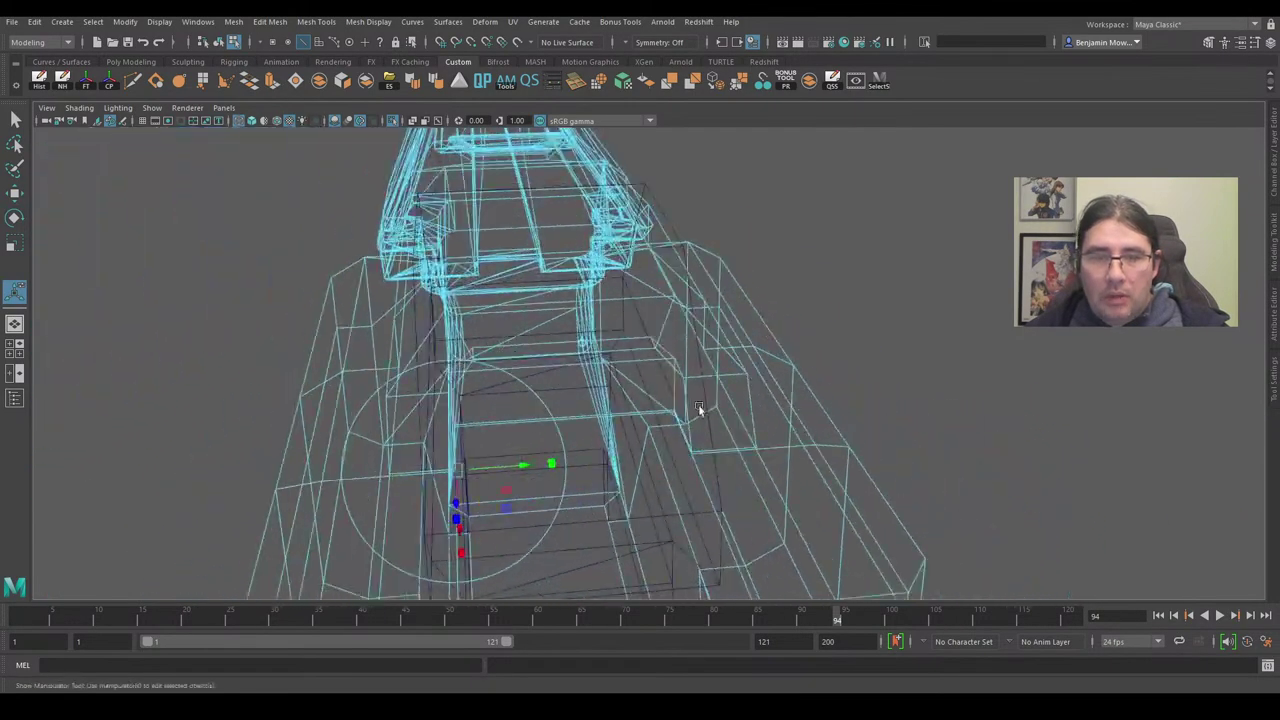
scroll(697, 404, "up", 3)
key("6")
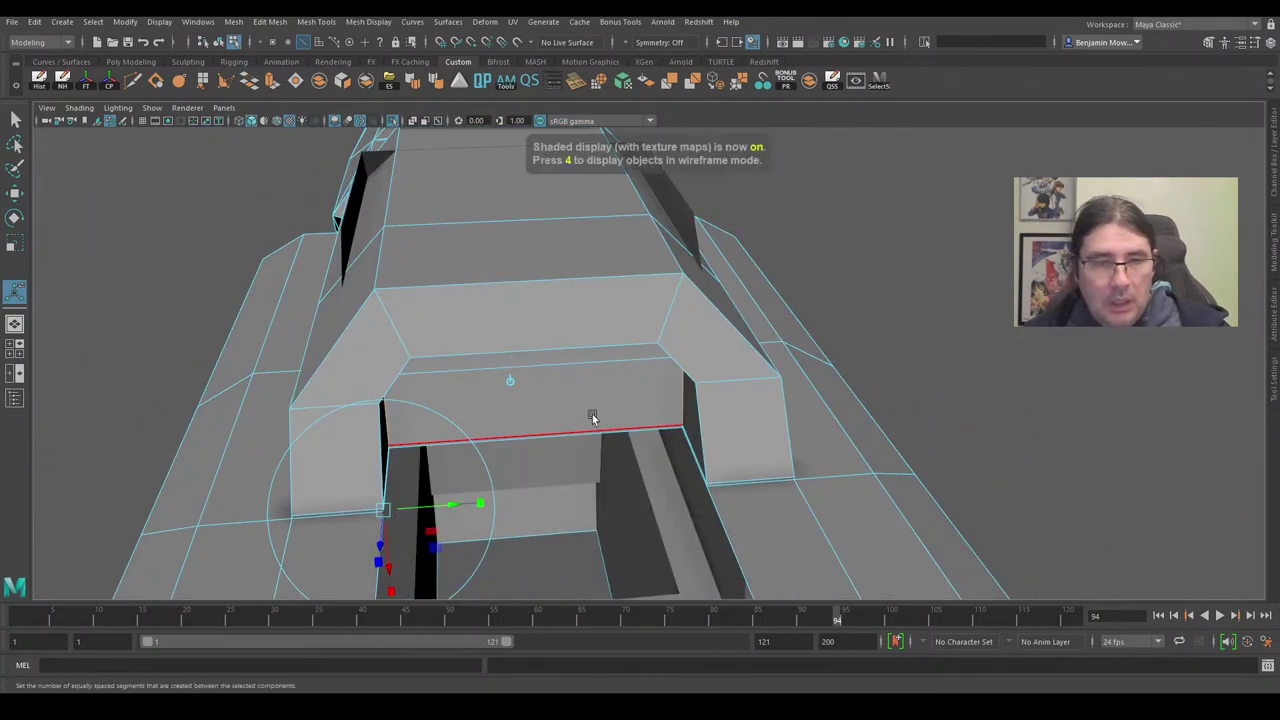
mouse_move(592, 414)
left_mouse_down("alt")
mouse_move(486, 374)
mouse_move(829, 357)
mouse_move(757, 297)
mouse_move(594, 380)
mouse_move(606, 357)
mouse_move(698, 338)
mouse_move(640, 371)
mouse_move(591, 363)
mouse_move(588, 377)
left_mouse_up("alt")
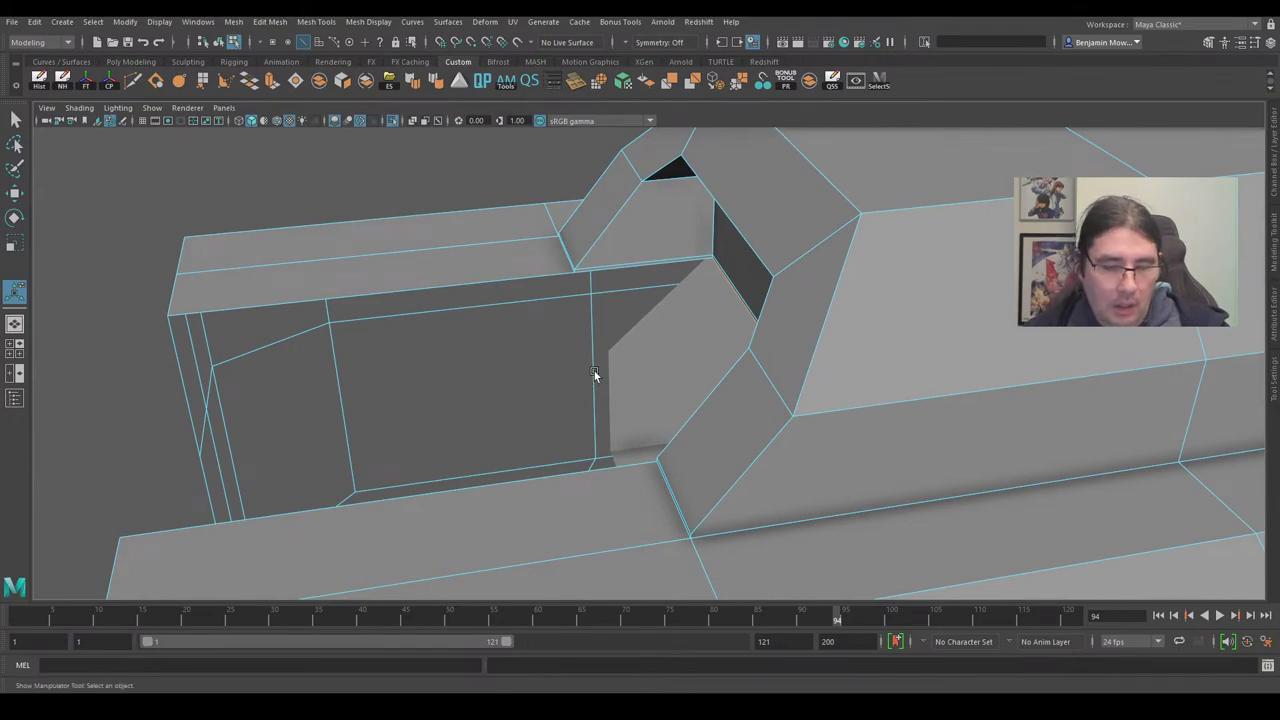
key("w")
left_click_drag(811, 327, 588, 272)
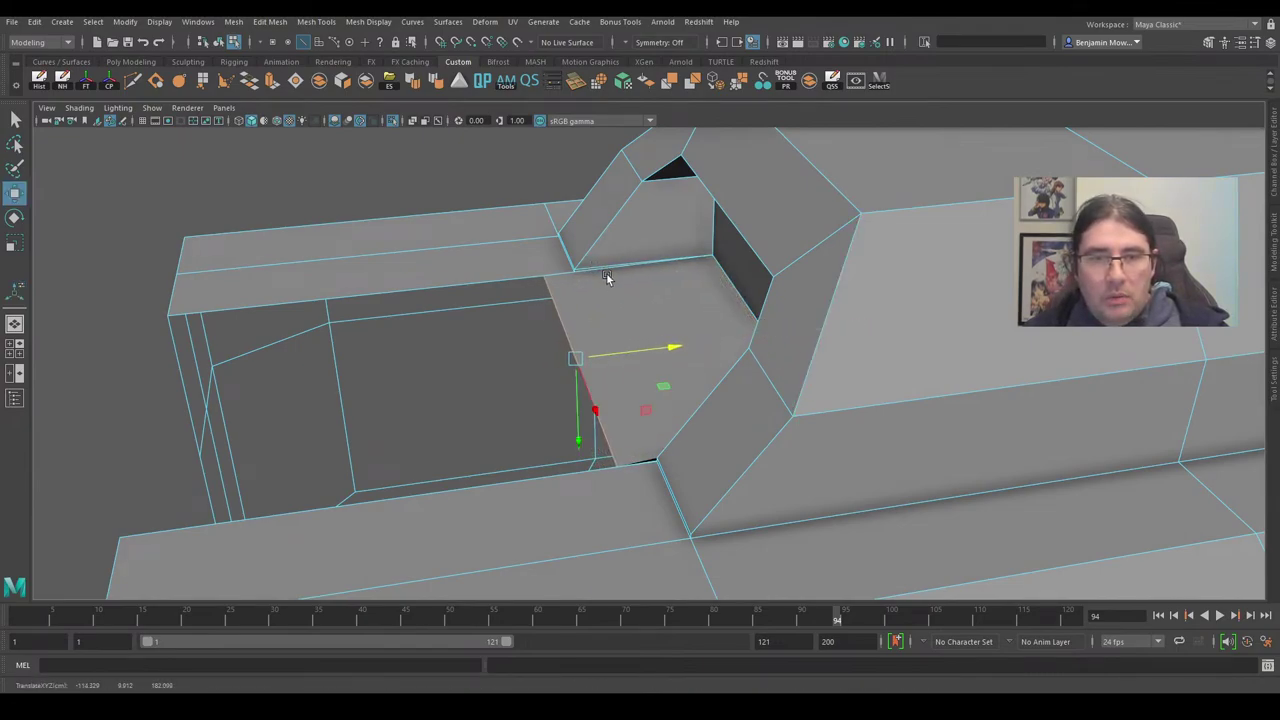
Move the new floor's outer edge down between the side blocks, beneath the raised section's end, so the floor slopes downward.
left_click_drag(628, 354, 544, 406)
left_click_drag(458, 403, 772, 415, "alt")
key("4")
left_click_drag(736, 330, 633, 350, "alt")
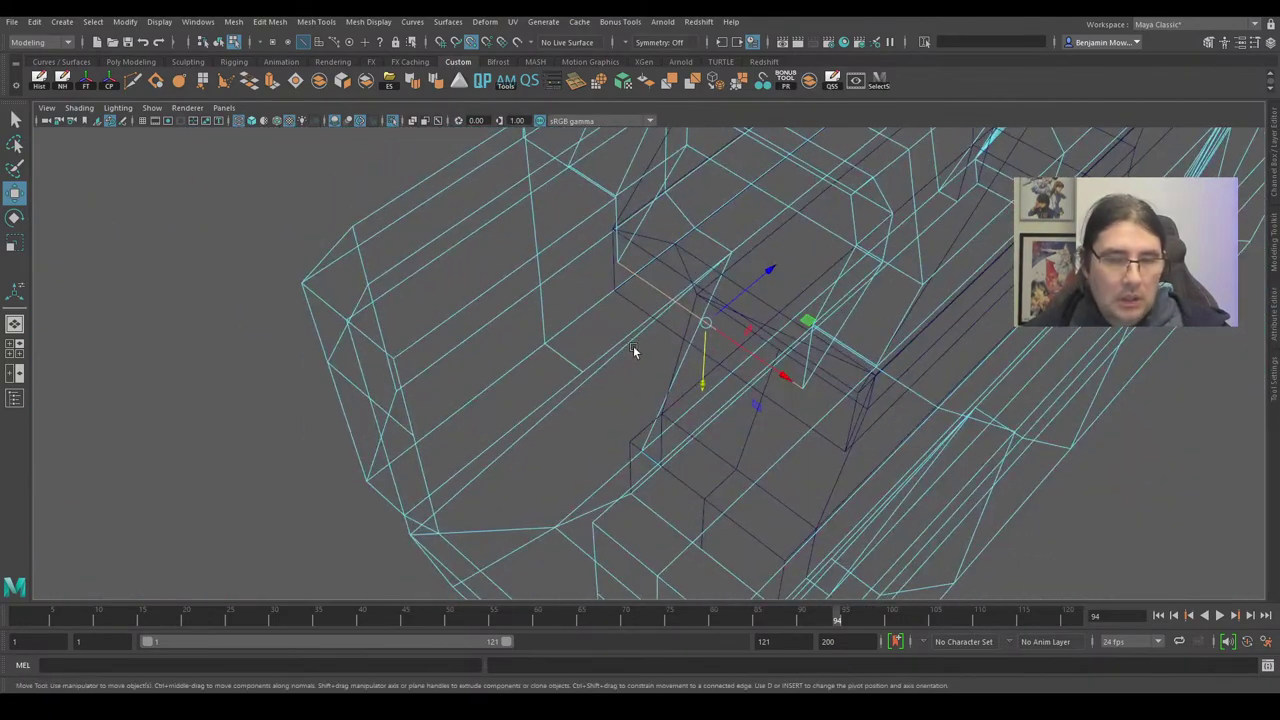
key("5")
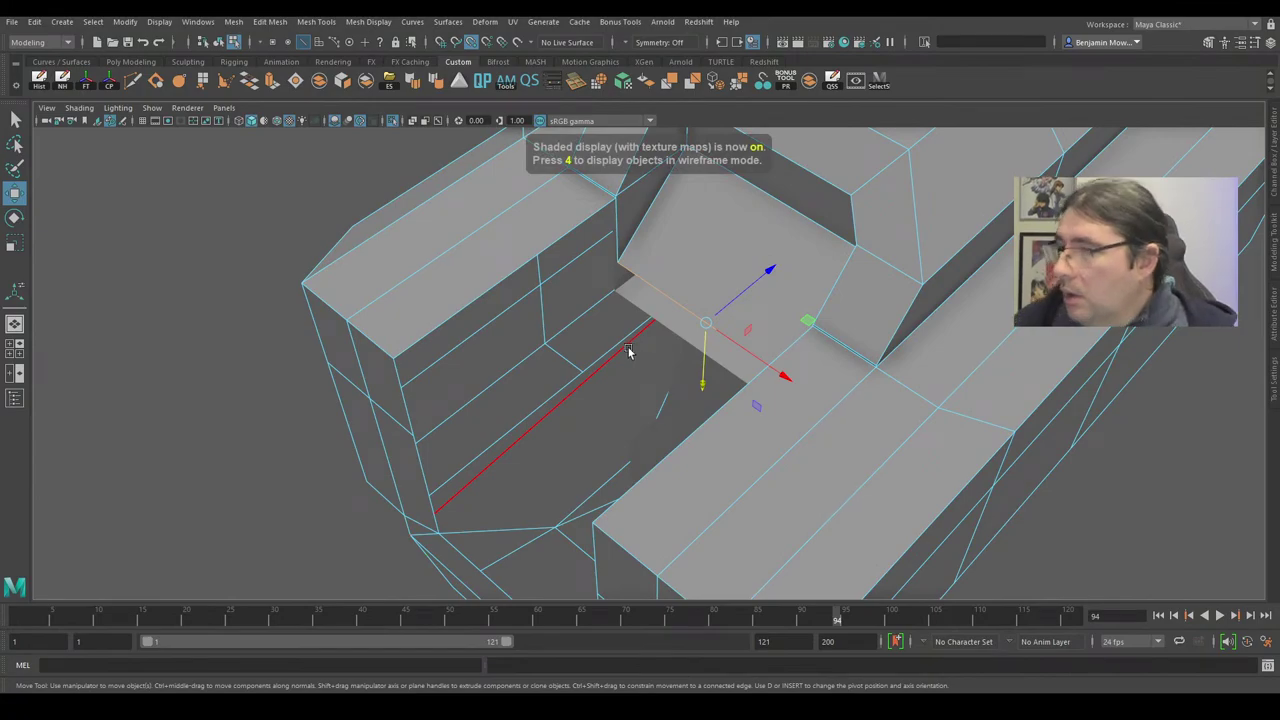
mouse_move(570, 362)
left_mouse_down("alt")
mouse_move(609, 366)
mouse_move(723, 323)
mouse_move(694, 397)
mouse_move(612, 398)
mouse_move(671, 360)
mouse_move(655, 390)
left_mouse_up("alt")
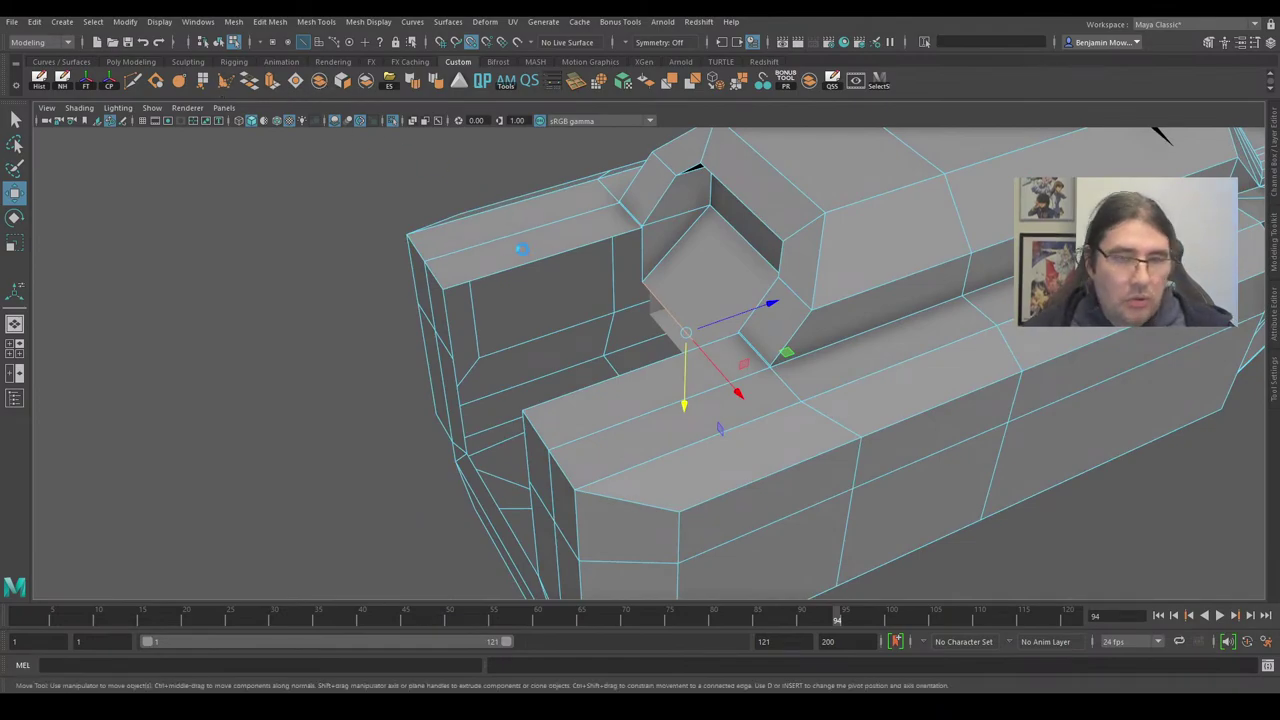
Extrude the sloped floor's outer edge rearward into a flat ledge between the side blocks, and extrude its end down into a vertical wall.
left_click_drag(595, 337, 655, 345, "alt")
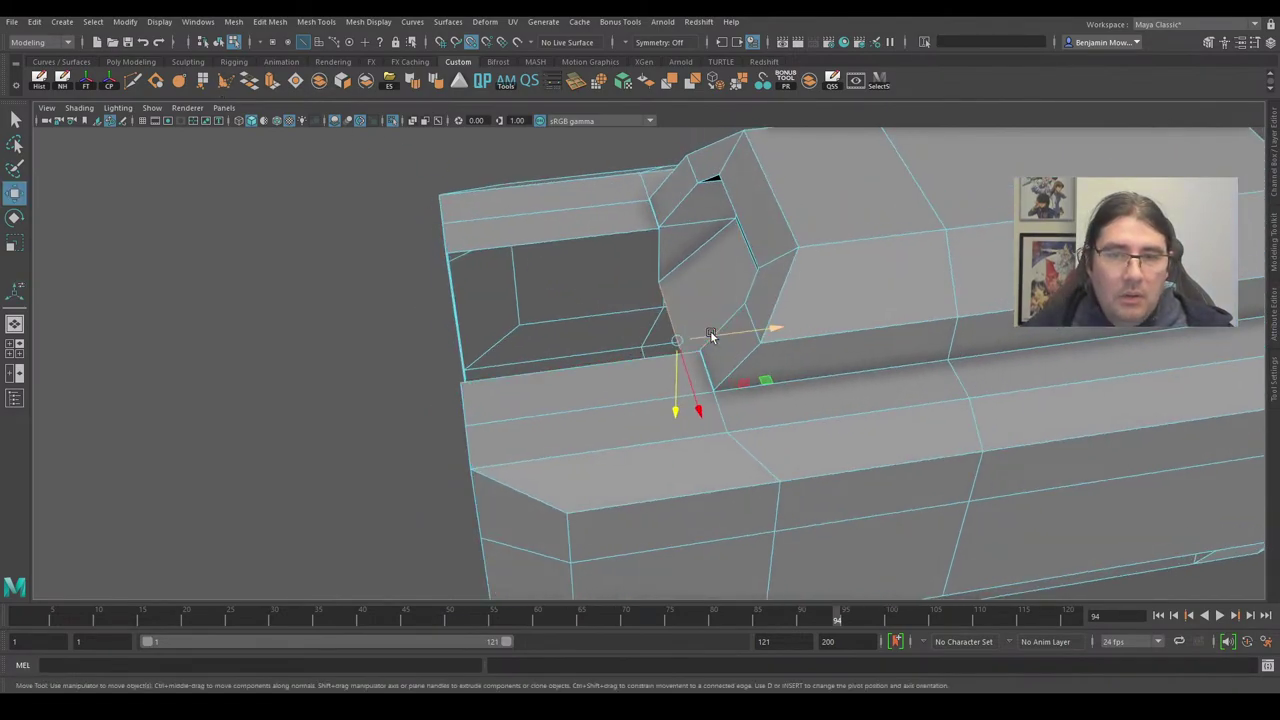
left_click_drag(564, 514, 677, 323, "alt")
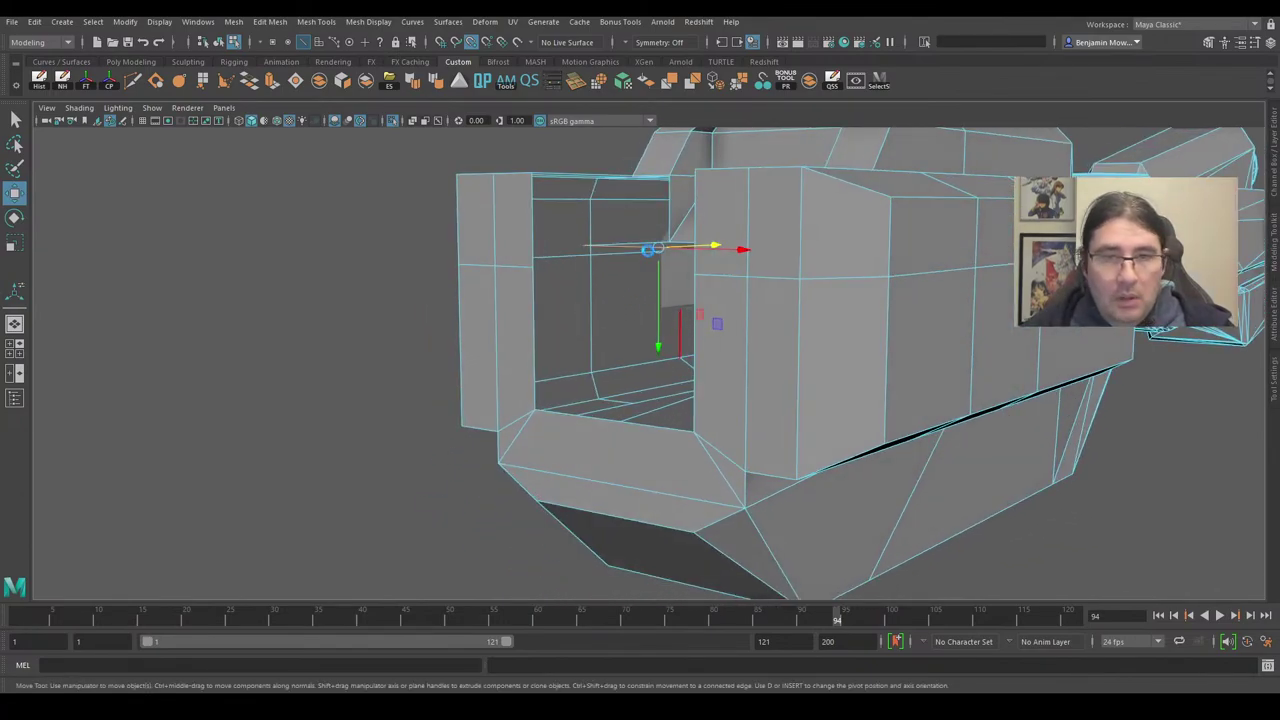
left_click_drag(658, 287, 652, 361)
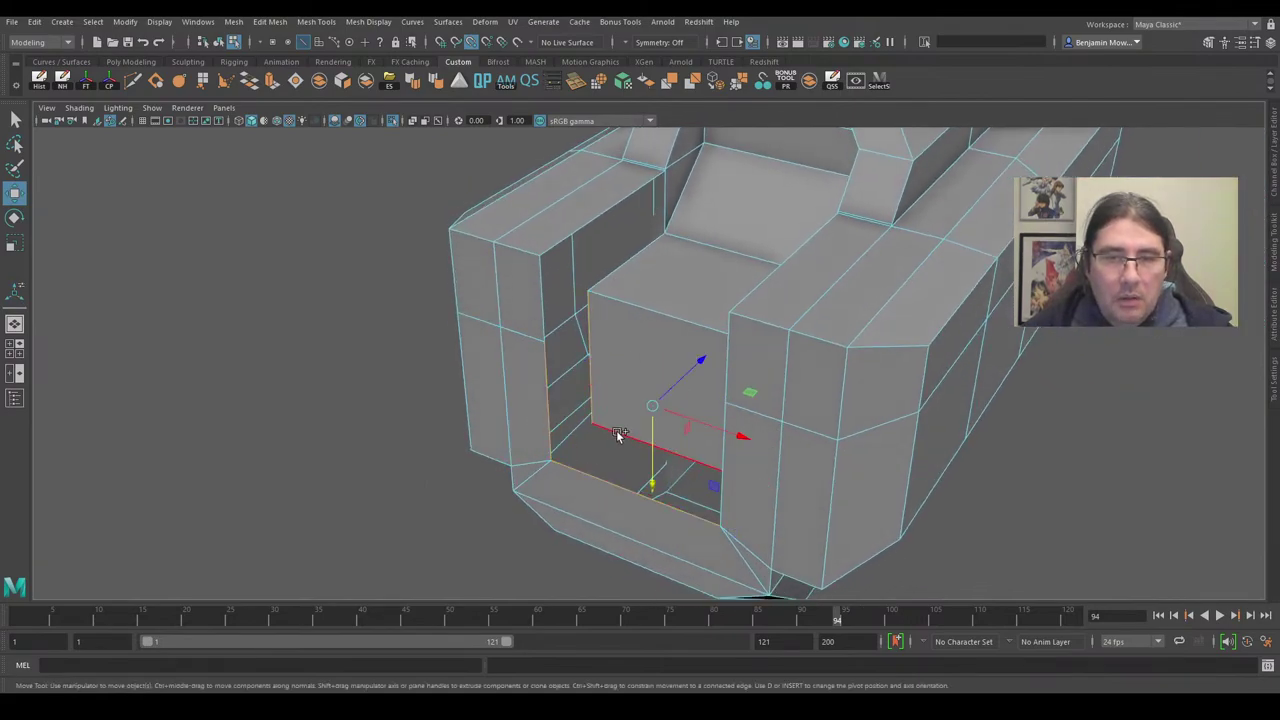
Bridge the vertical wall to the rear lip and to one side block, and bridge the ledge's side edge to that block's upper inner edge.
key("g")
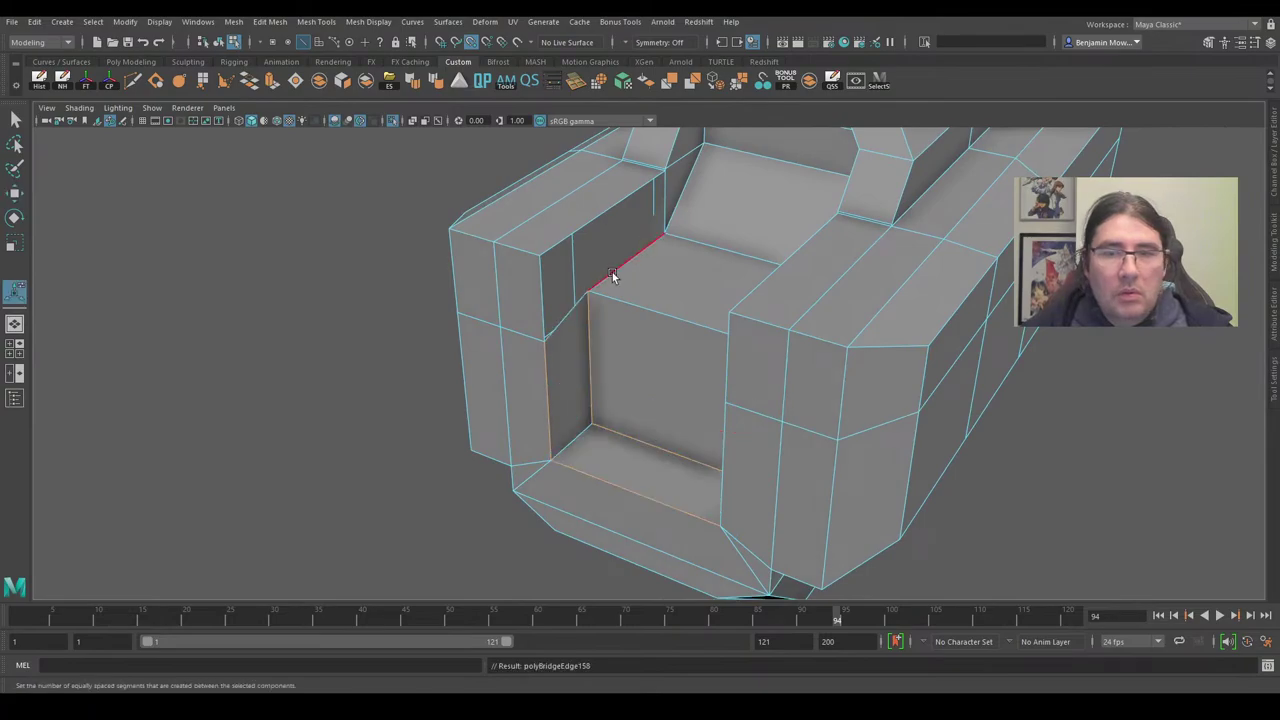
left_click(612, 272)
left_click(609, 209, "shift")
left_click_drag(747, 238, 670, 242, "alt")
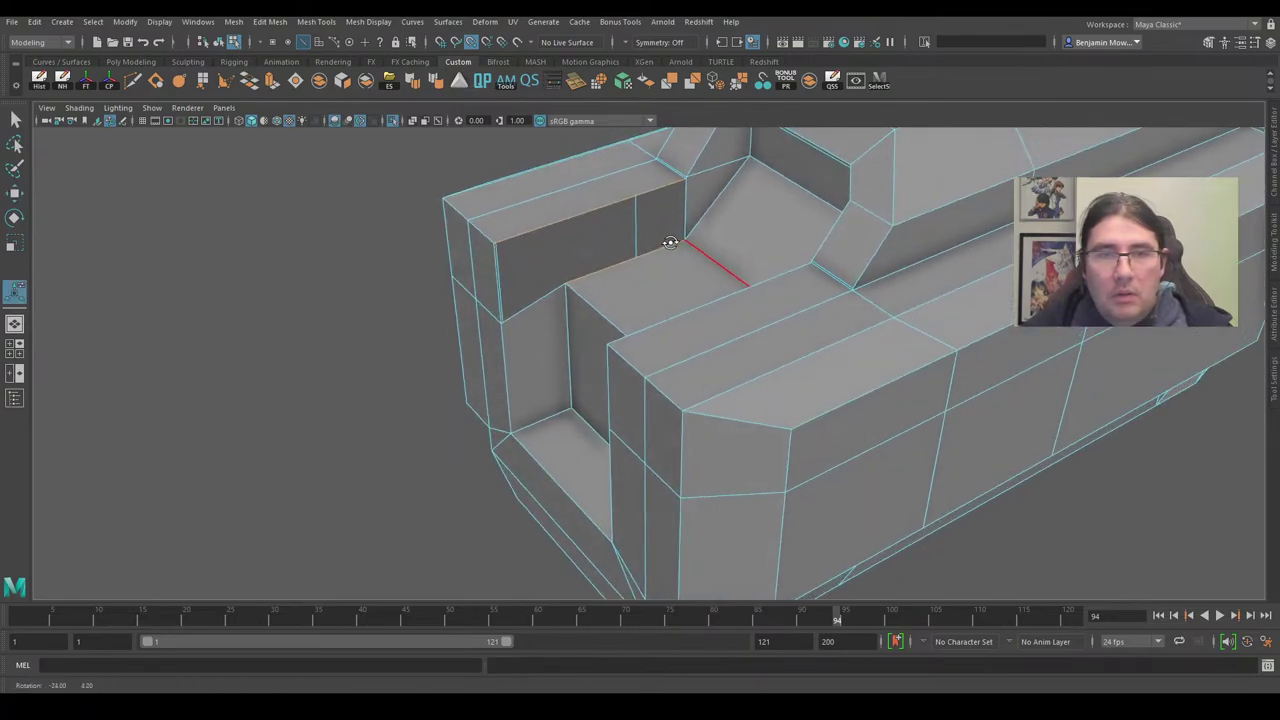
left_click(650, 242)
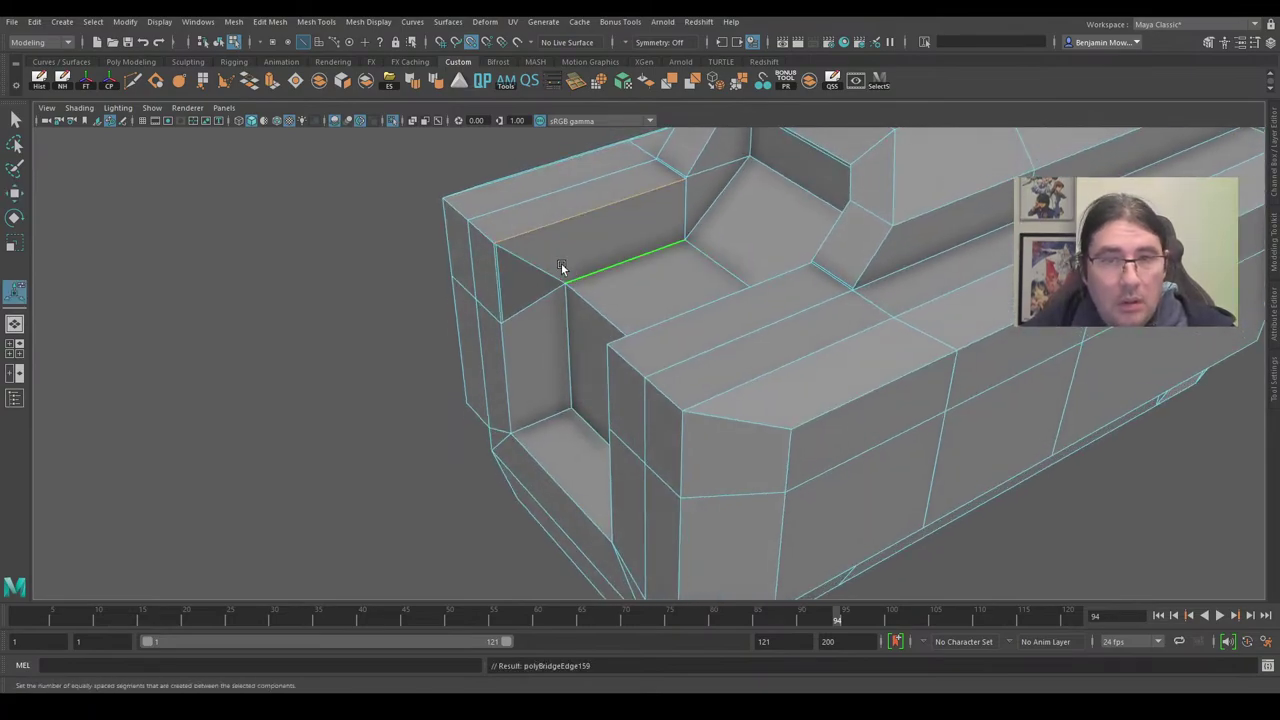
Bridge the ledge and the vertical wall to the opposite side block's inner edges to close that side of the channel.
left_click(551, 266)
left_click_drag(625, 331, 597, 303, "alt")
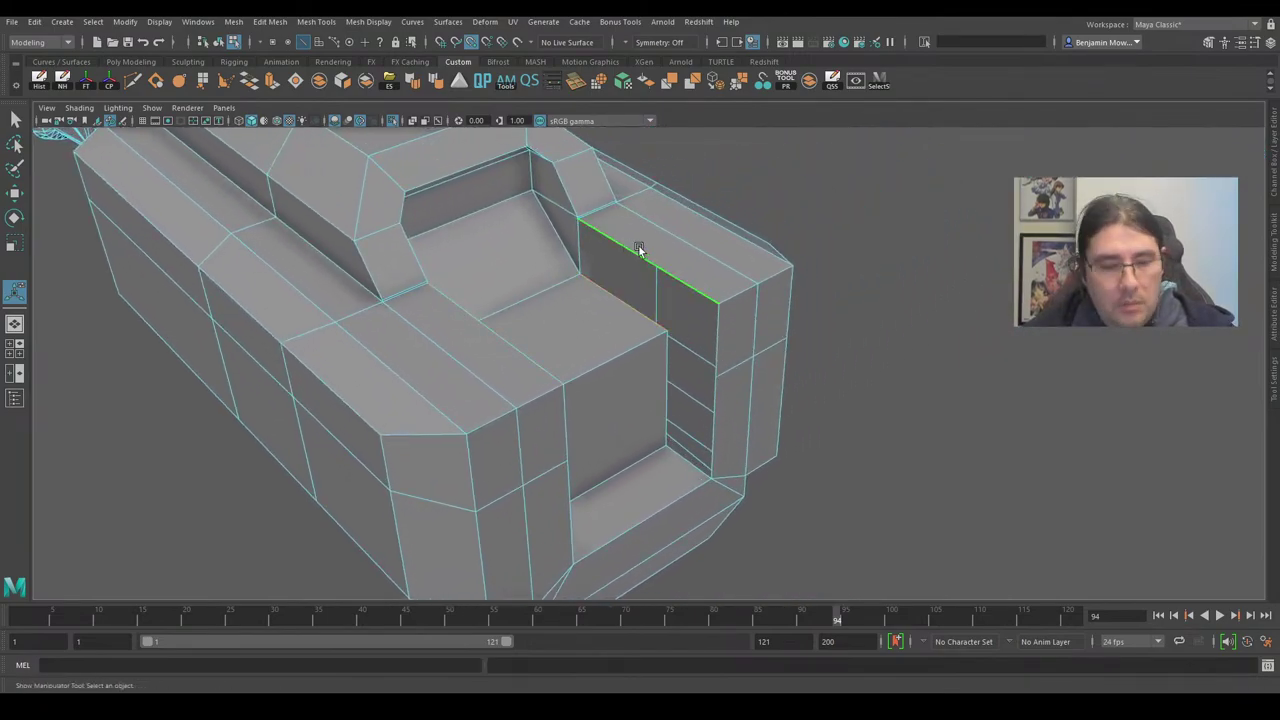
key("g")
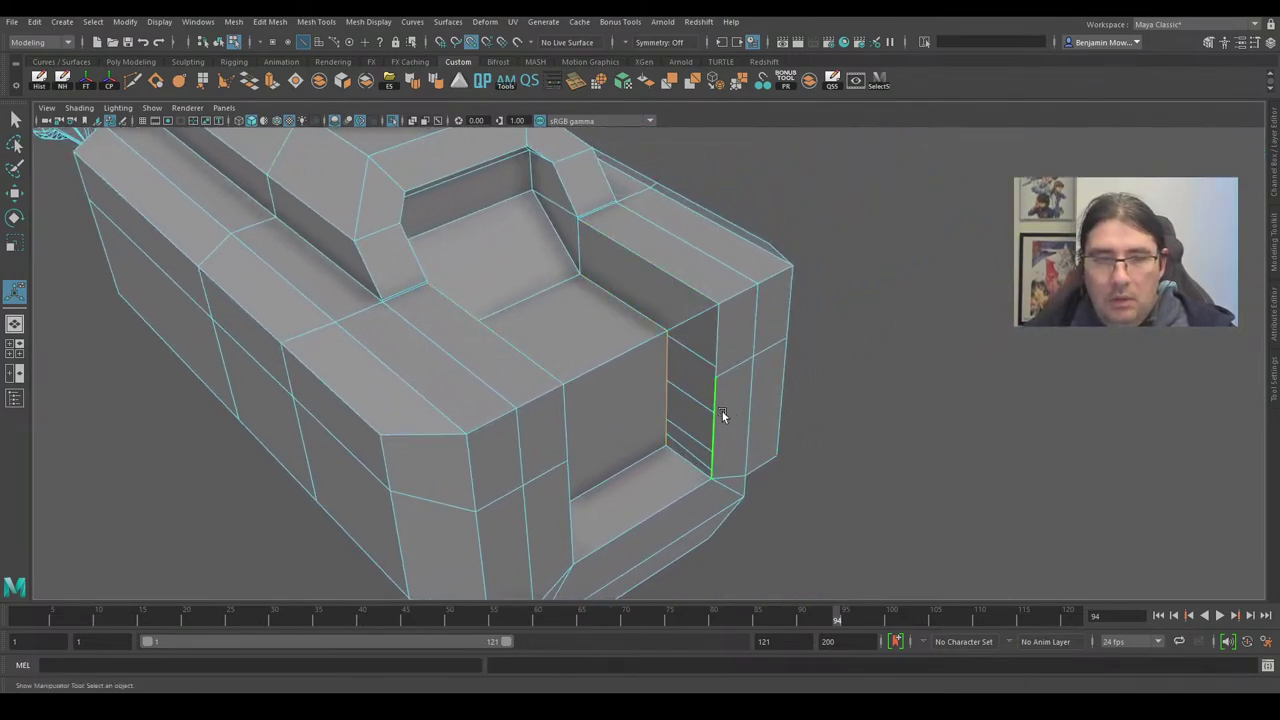
Fill the remaining triangular holes at the channel's rear upper corners on both side blocks, and return to object selection.
left_click_drag(703, 396, 461, 364, "alt")
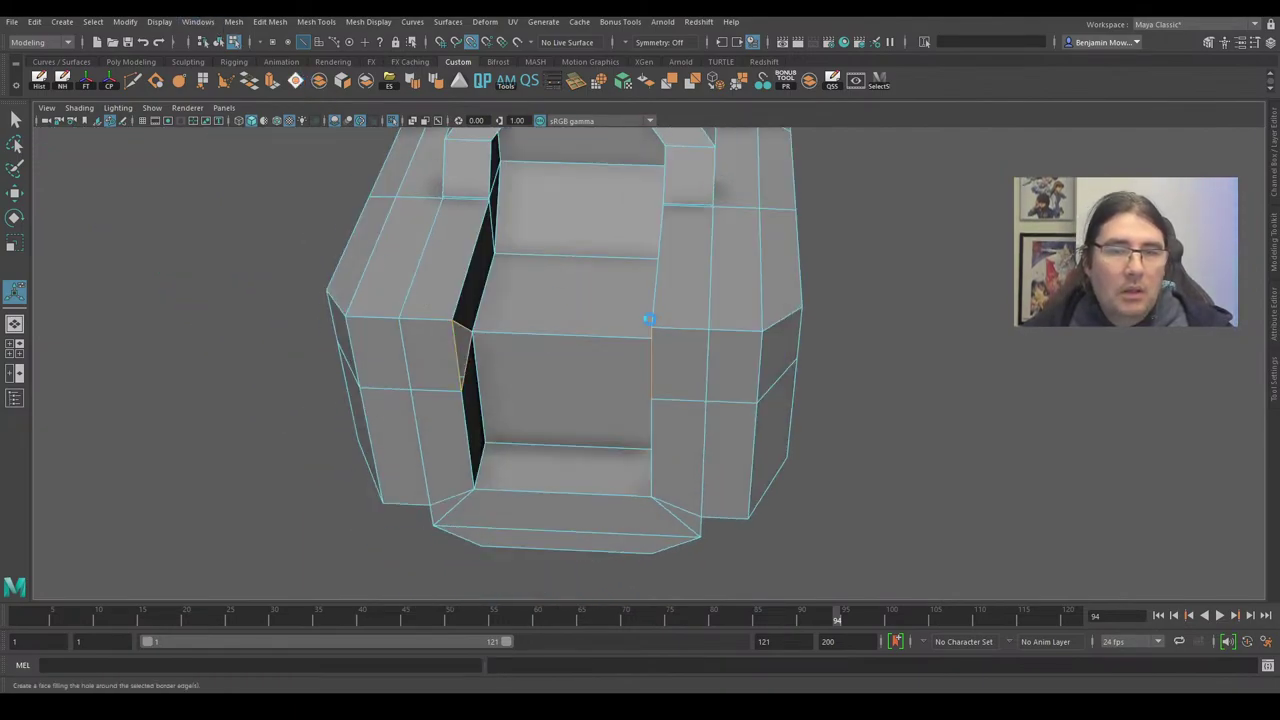
key("w")
scroll(610, 308, "down", 5)
left_click_drag(575, 312, 910, 295, "alt")
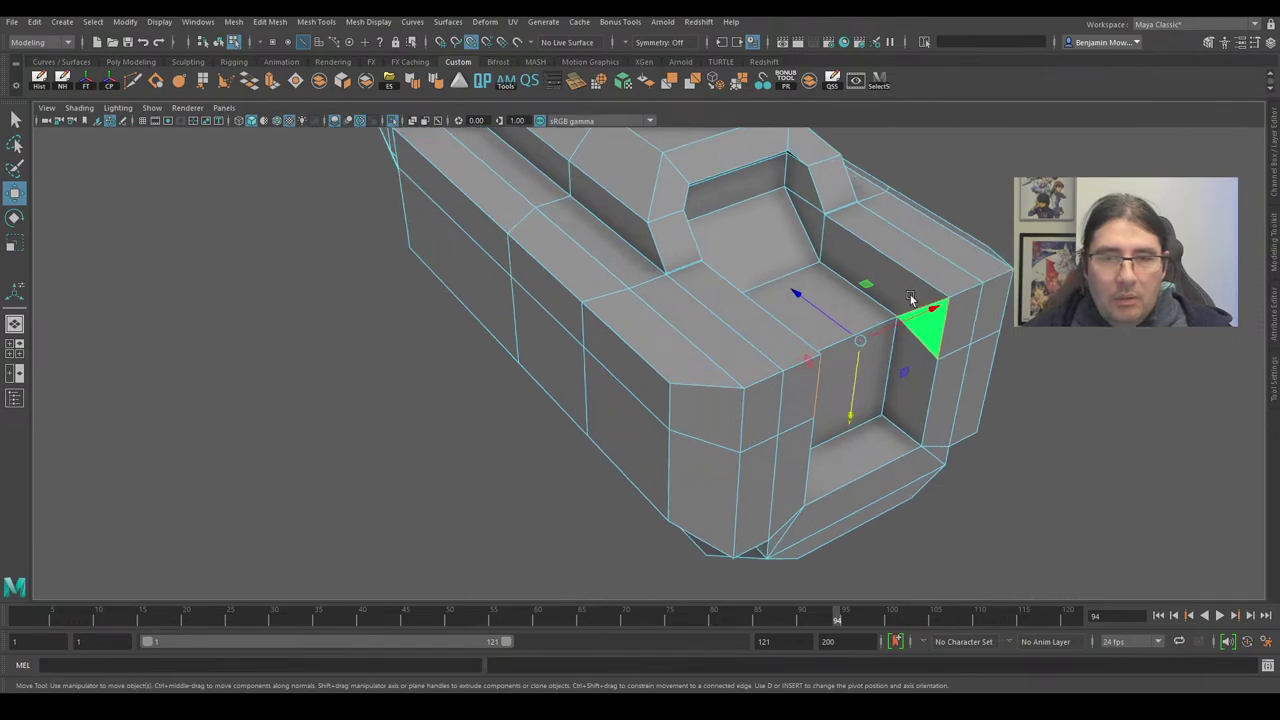
right_click_drag(922, 280, 842, 205)
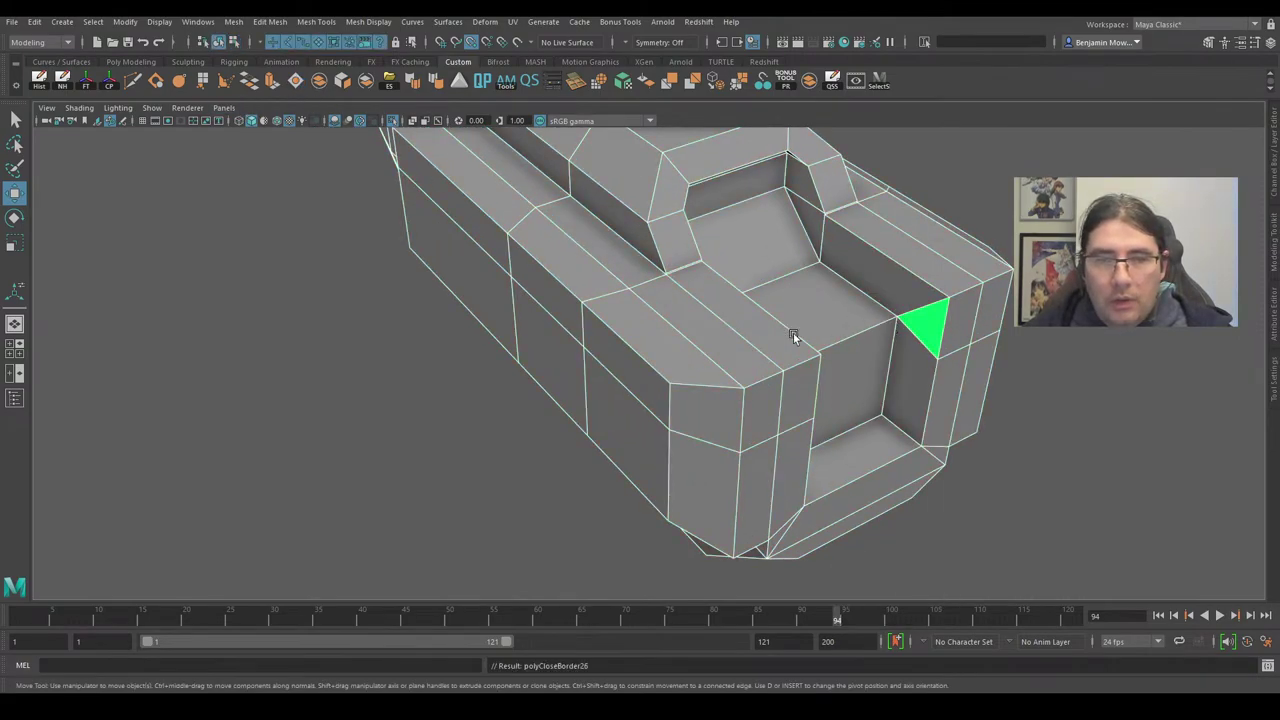
Undo the last action and examine the whole ship model from the side.
scroll(793, 335, "down", 5)
left_click_drag(736, 320, 757, 285, "alt")
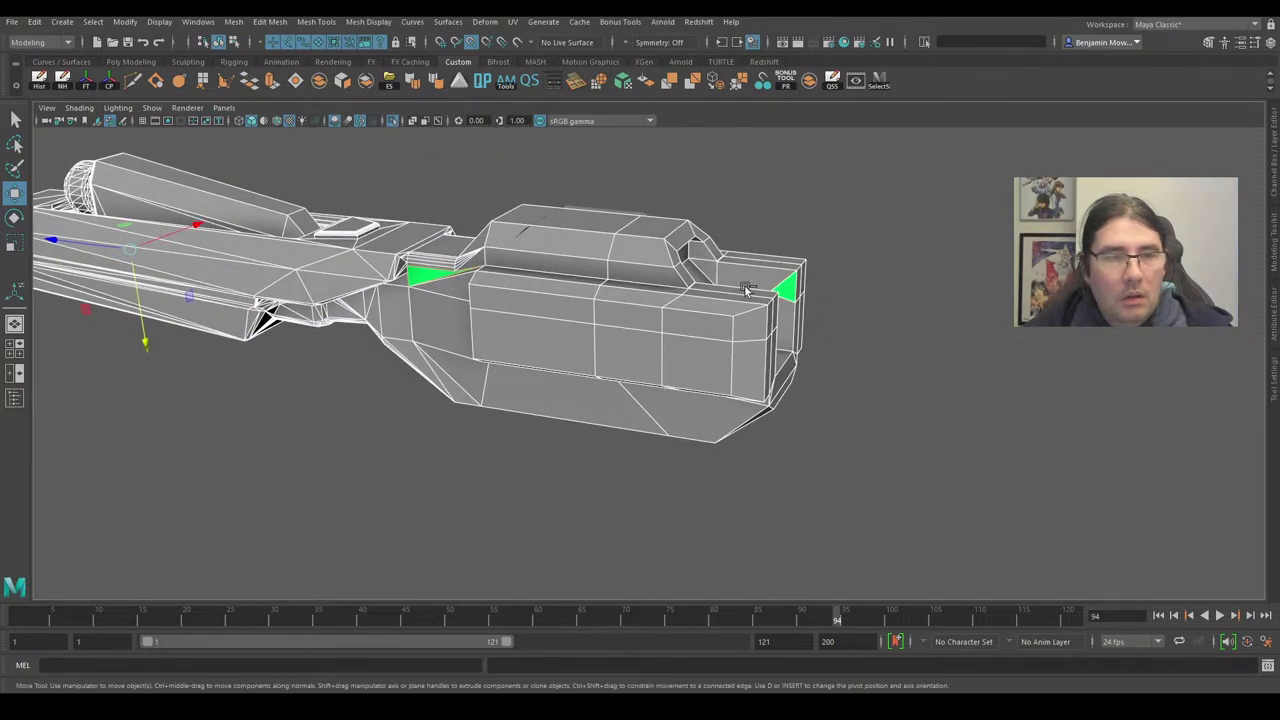
key("ctrl+z")
left_click_drag(546, 316, 856, 348, "alt")
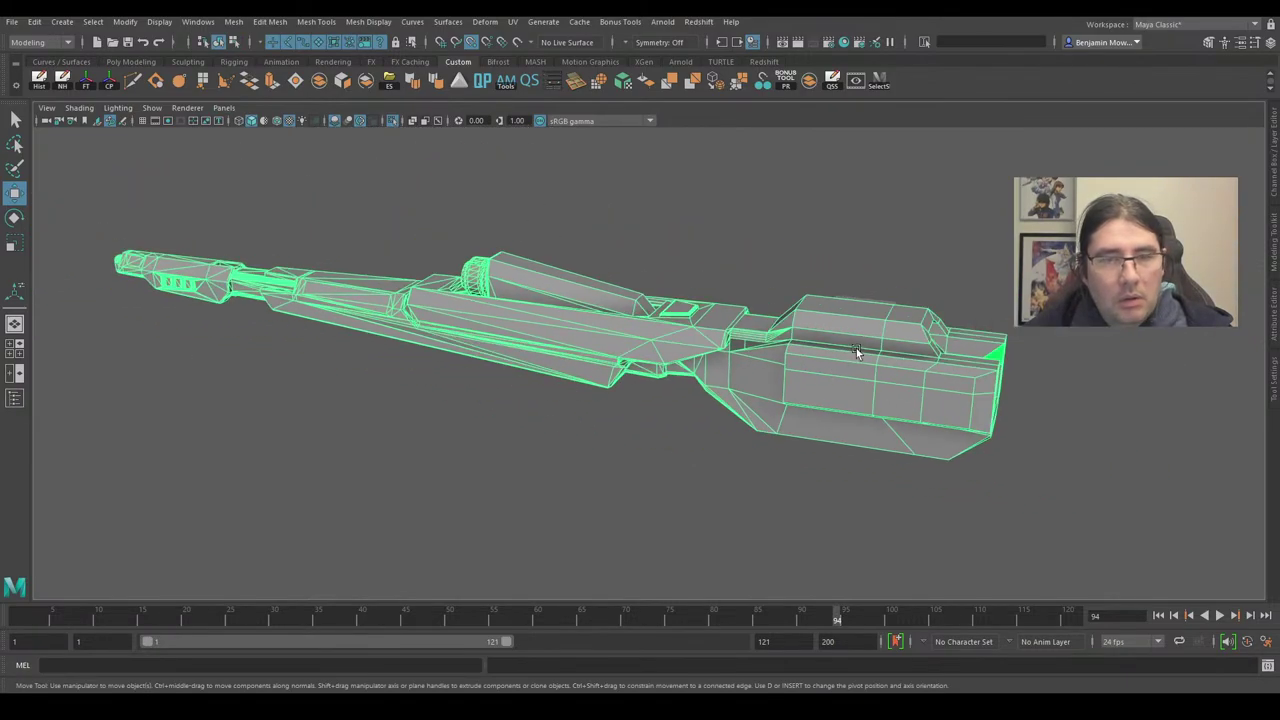
Assign the existing lambert1 material to the whole gun mesh, and deselect the mesh.
right_click(856, 347)
mouse_move(855, 692)
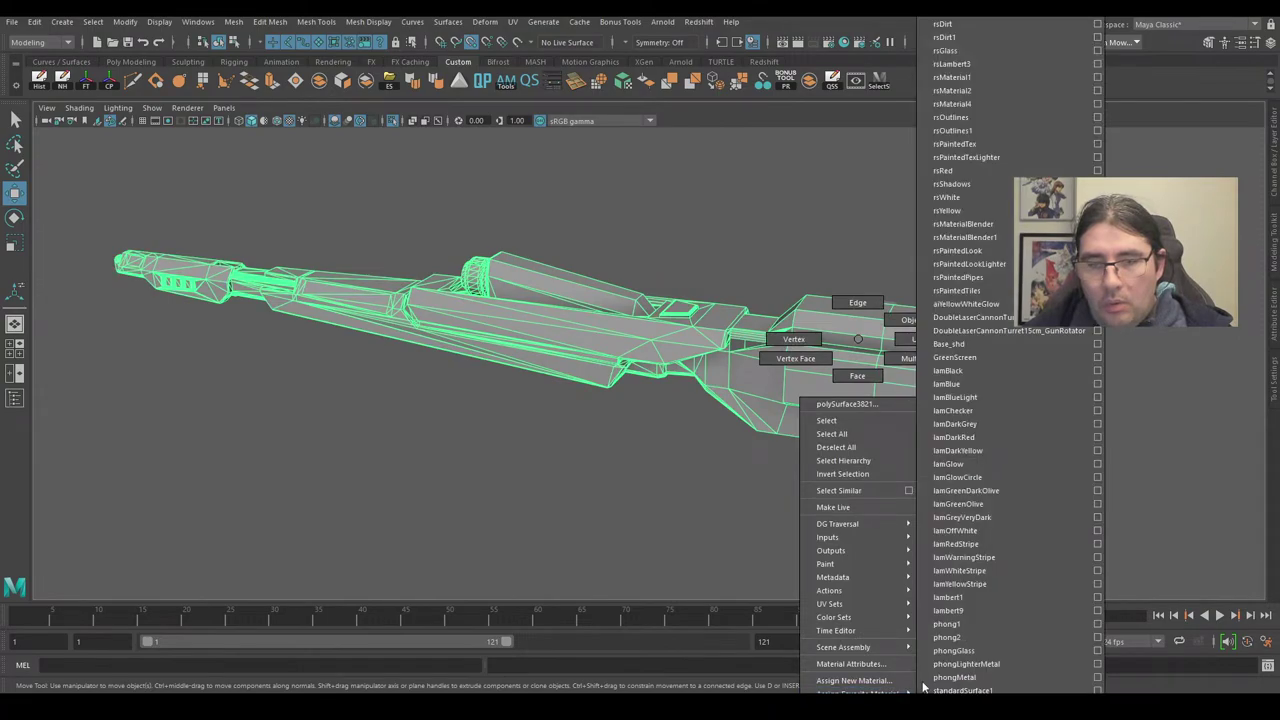
left_click(951, 600)
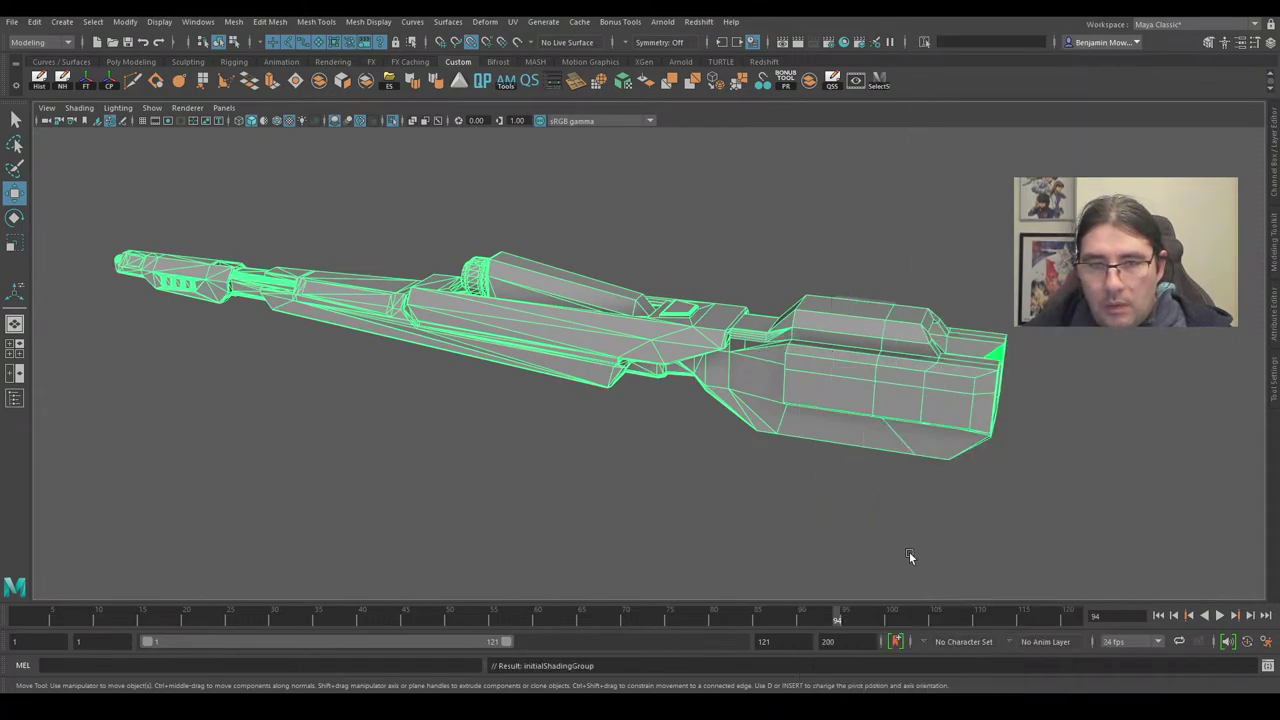
right_click_drag(988, 348, 866, 443, "alt")
scroll(866, 442, "up", 4)
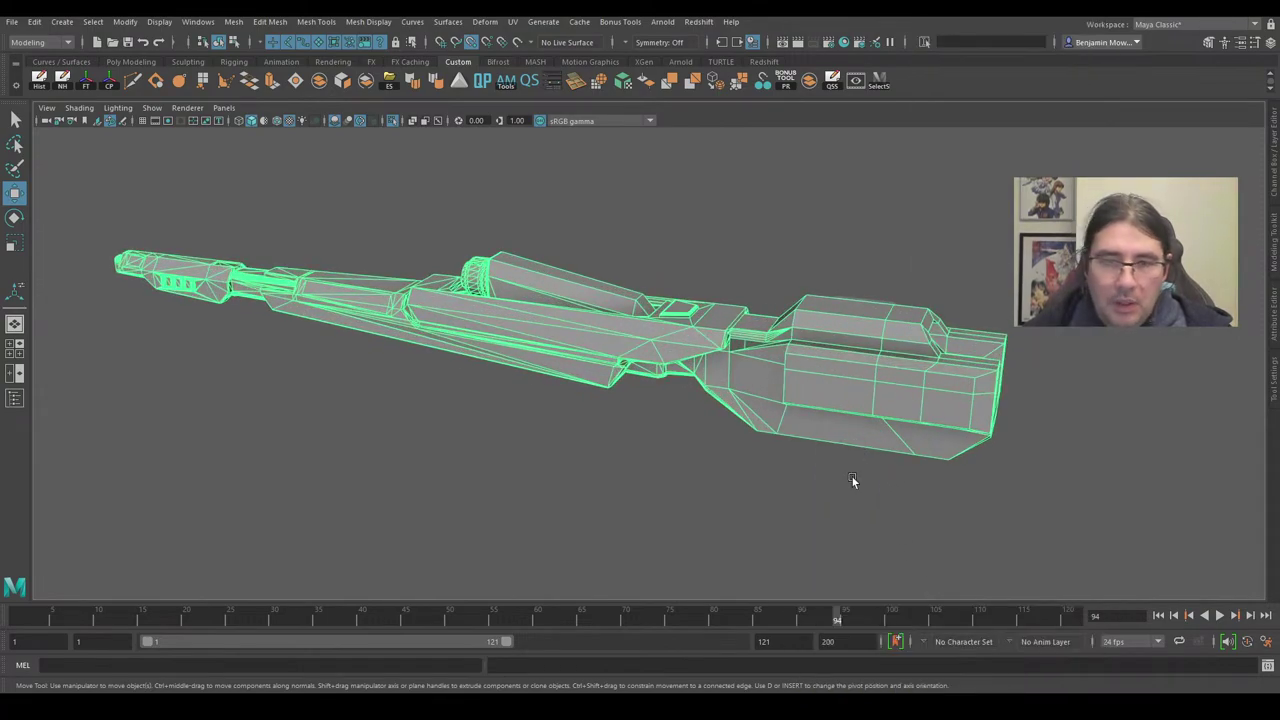
left_click(852, 481)
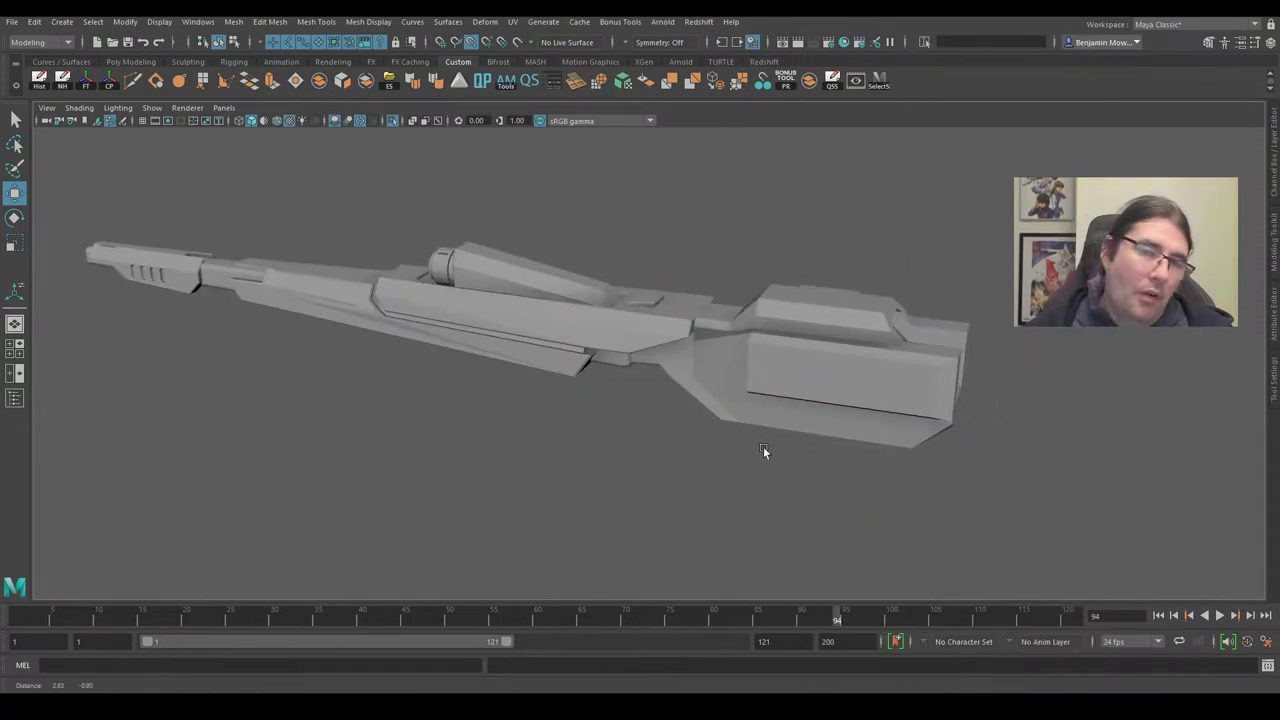
Select the two adjacent top faces of the raised housing at the gun's rear and extrude them.
left_click_drag(763, 449, 631, 471, "alt")
scroll(712, 418, "up", 3)
left_click_drag(712, 418, 632, 266, "alt")
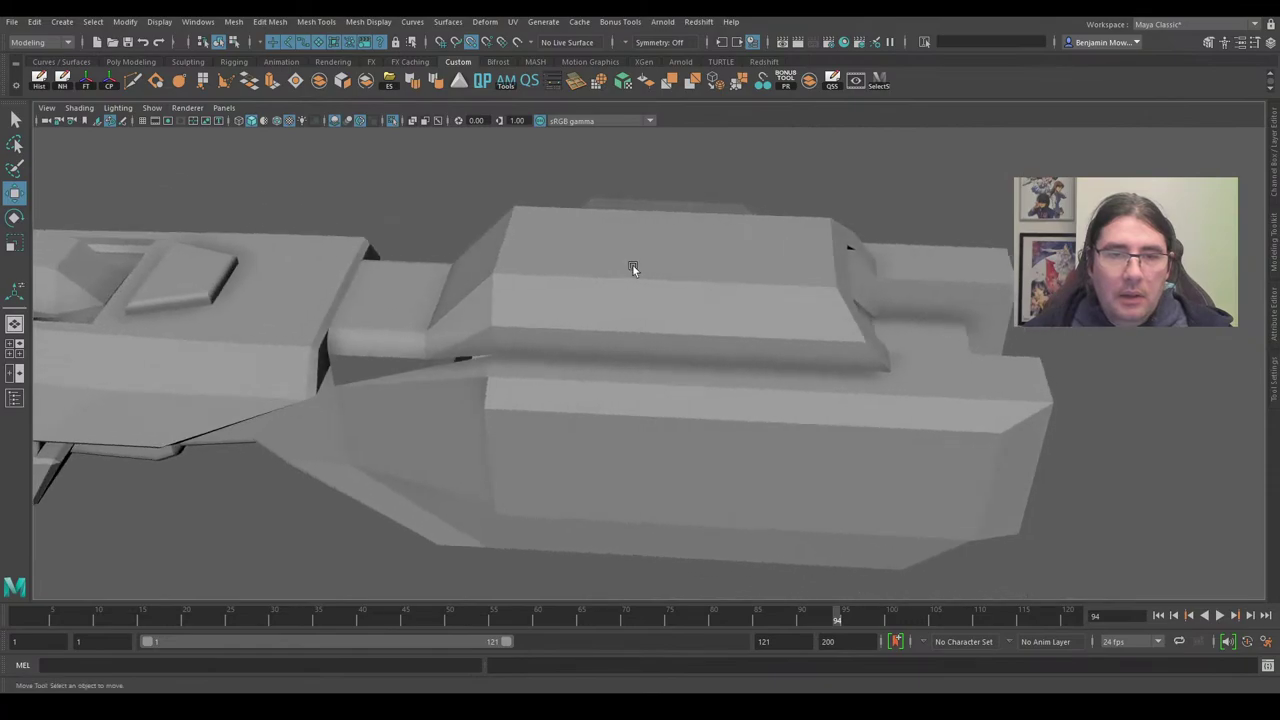
left_click_drag(920, 386, 591, 288, "alt")
left_click(842, 358)
right_click_drag(651, 339, 648, 379)
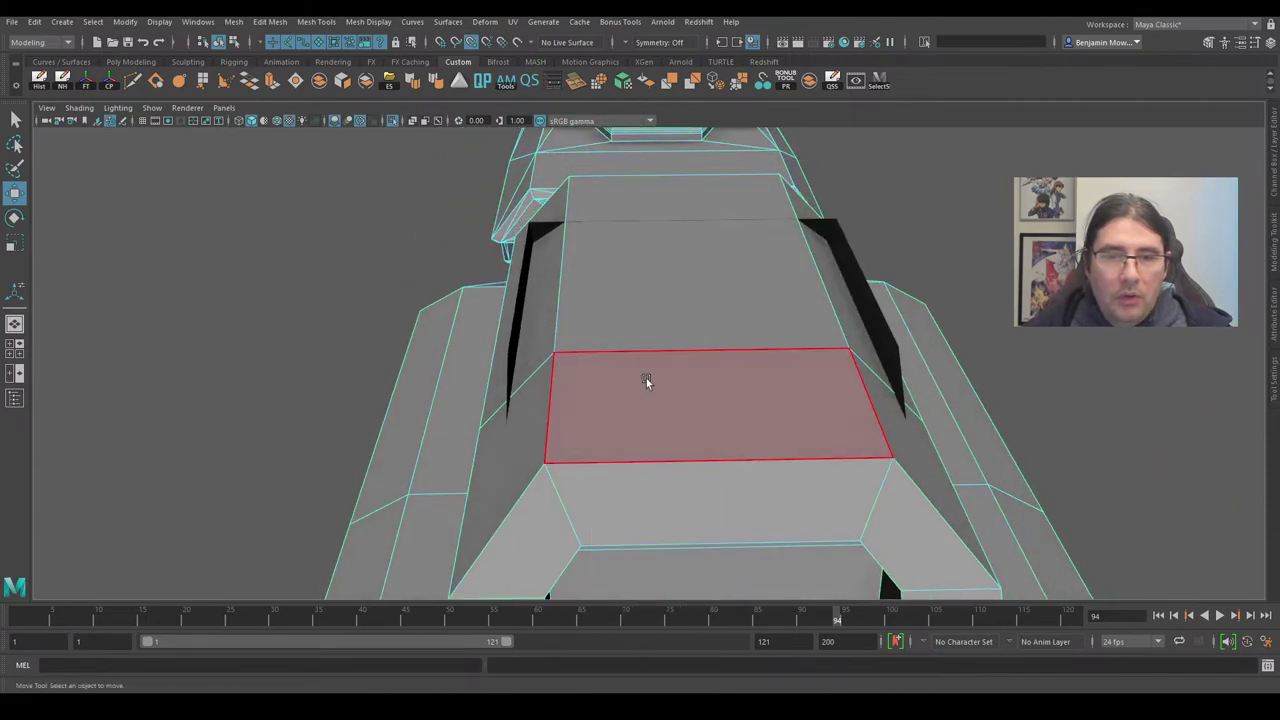
left_click(646, 380)
left_click(646, 200, "shift")
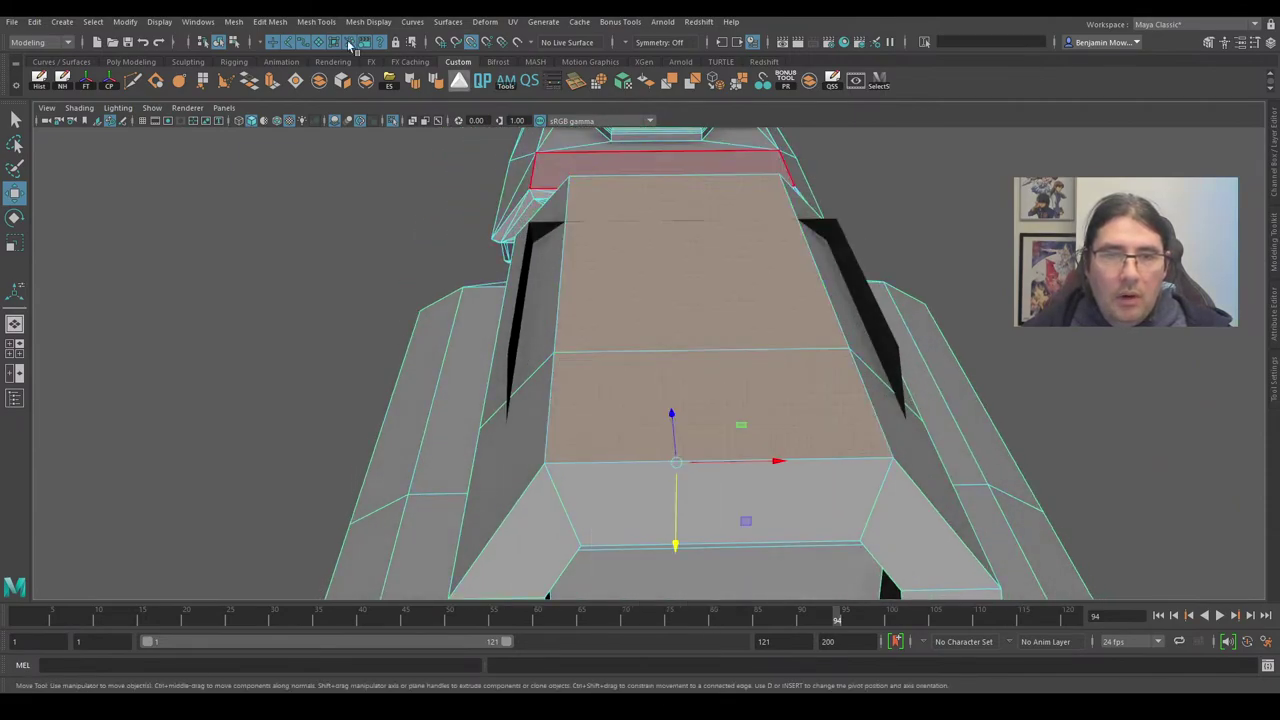
left_click(272, 82)
key("ctrl+e")
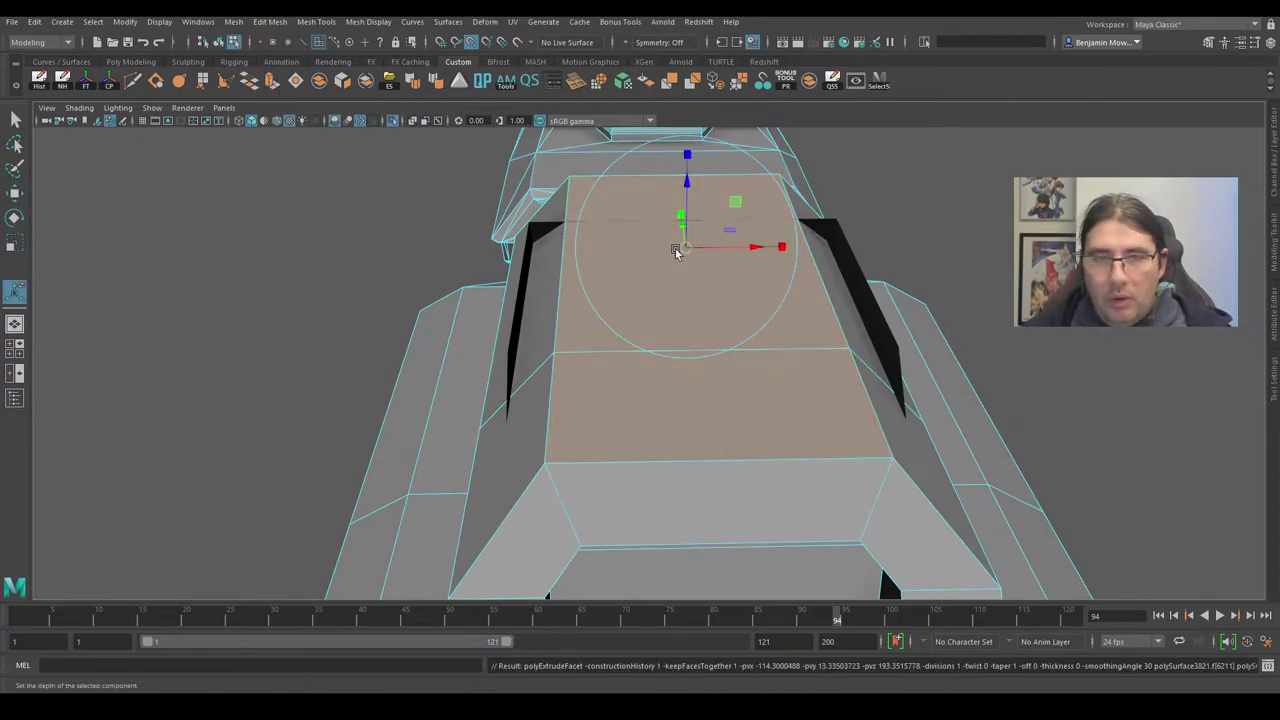
Show the viewport's heads-up display and set the top-face extrusion's local translate Z and offset to 0.3.
left_click(151, 108)
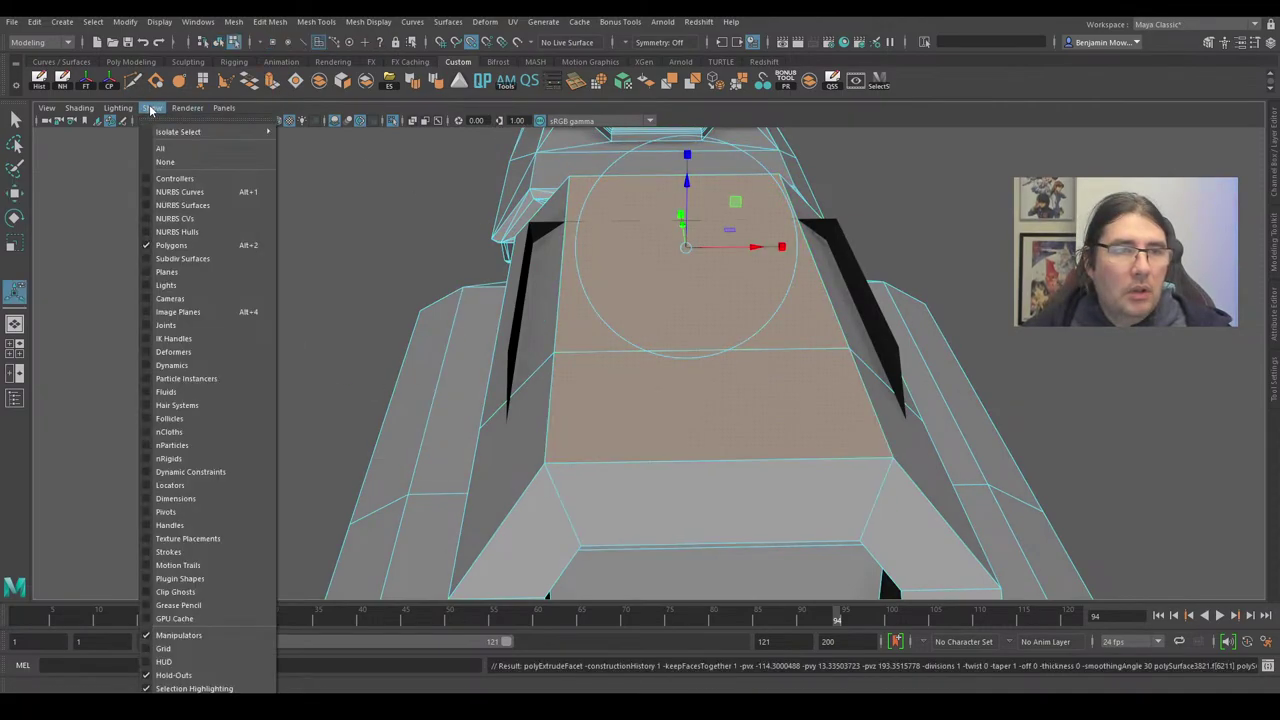
left_click(233, 664)
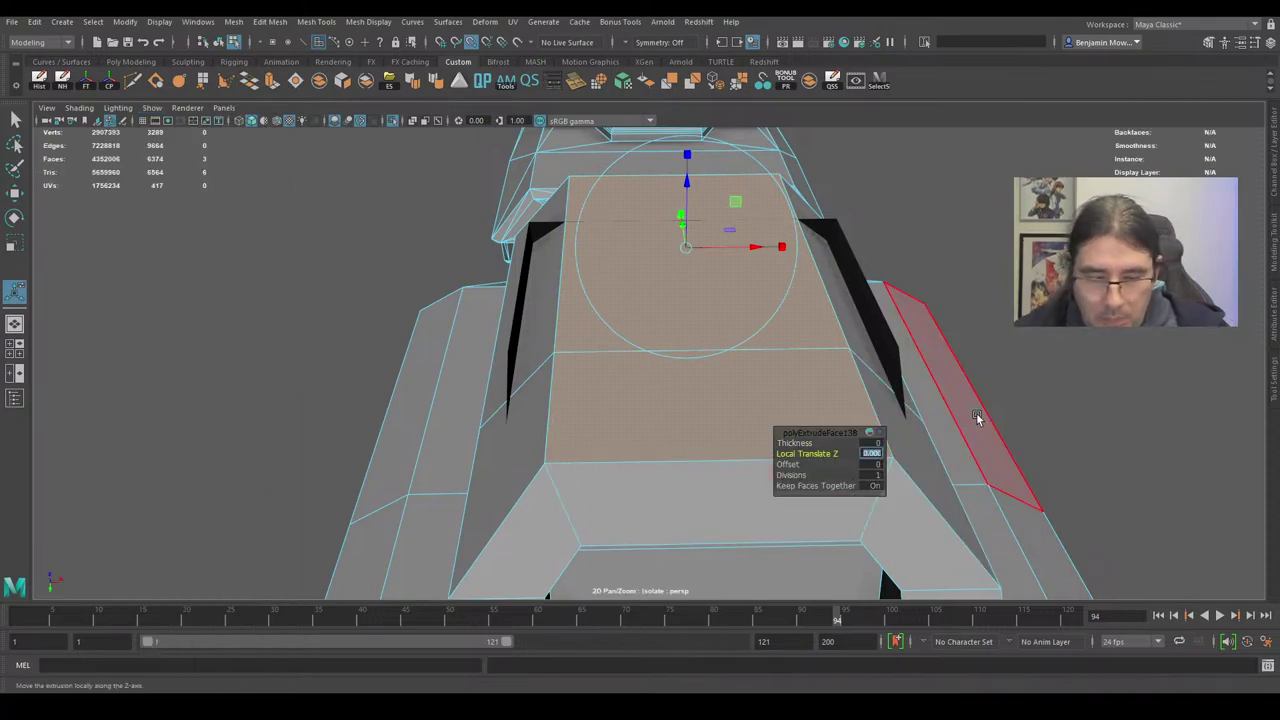
key("Tab")
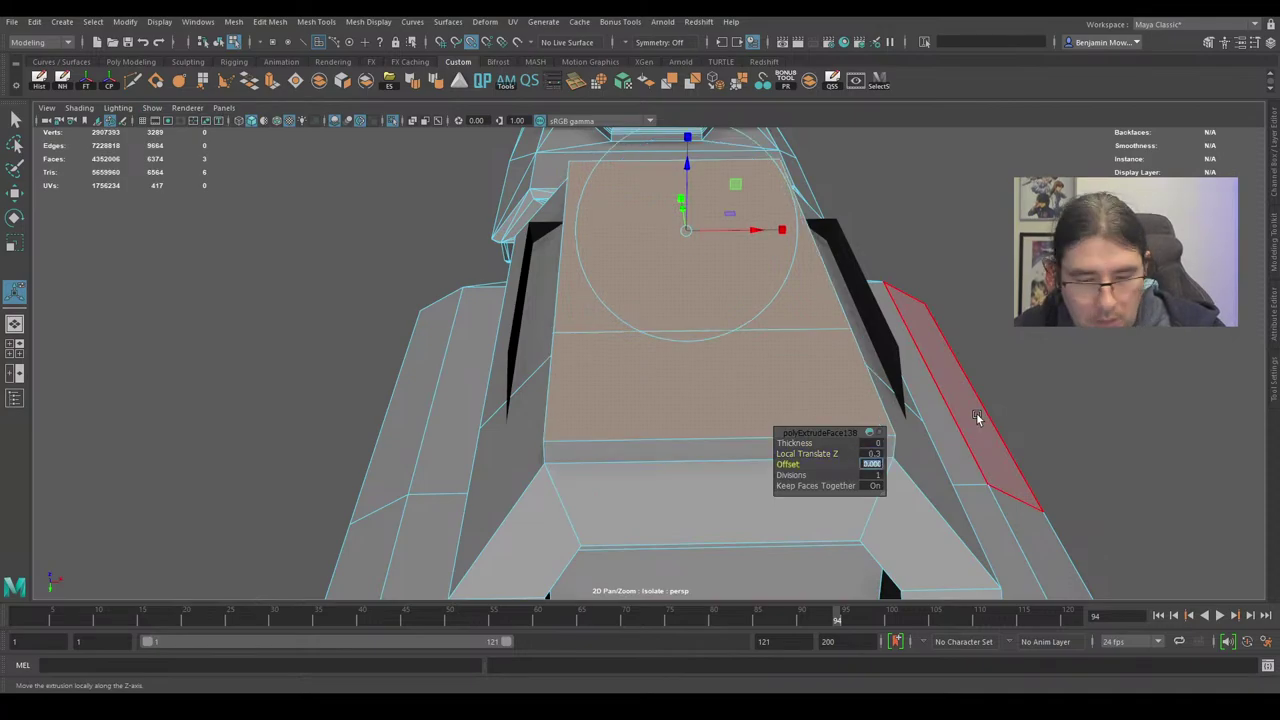
type(".3")
key("Tab")
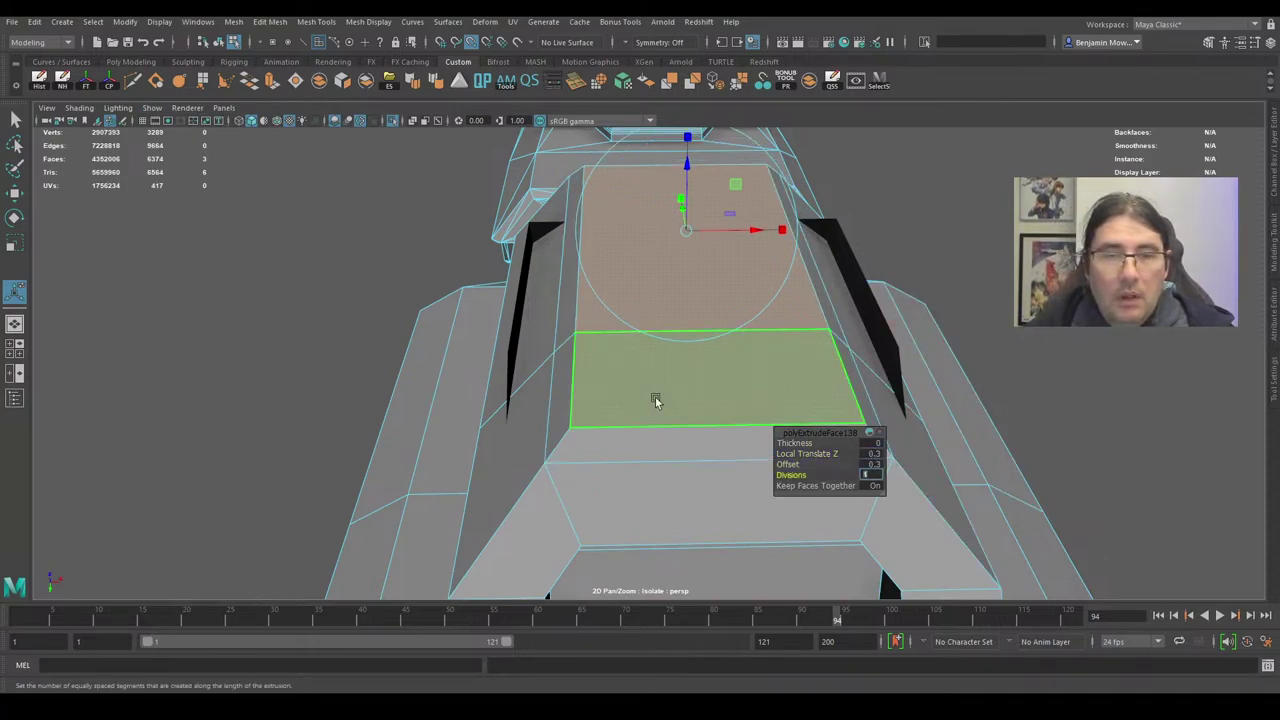
Delete the unwanted inset edges around the extruded sloped face on the underside of the rear block.
left_click_drag(655, 401, 639, 333, "alt")
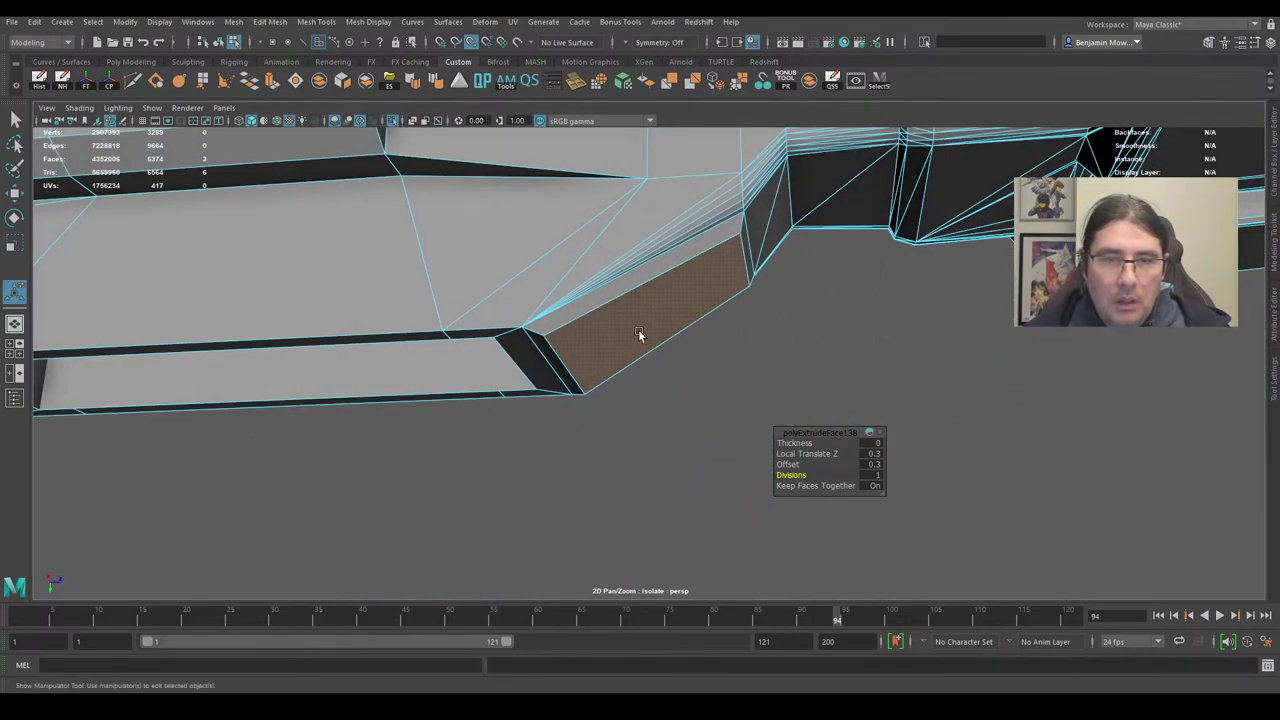
right_click_drag(638, 329, 643, 262)
left_click(629, 313)
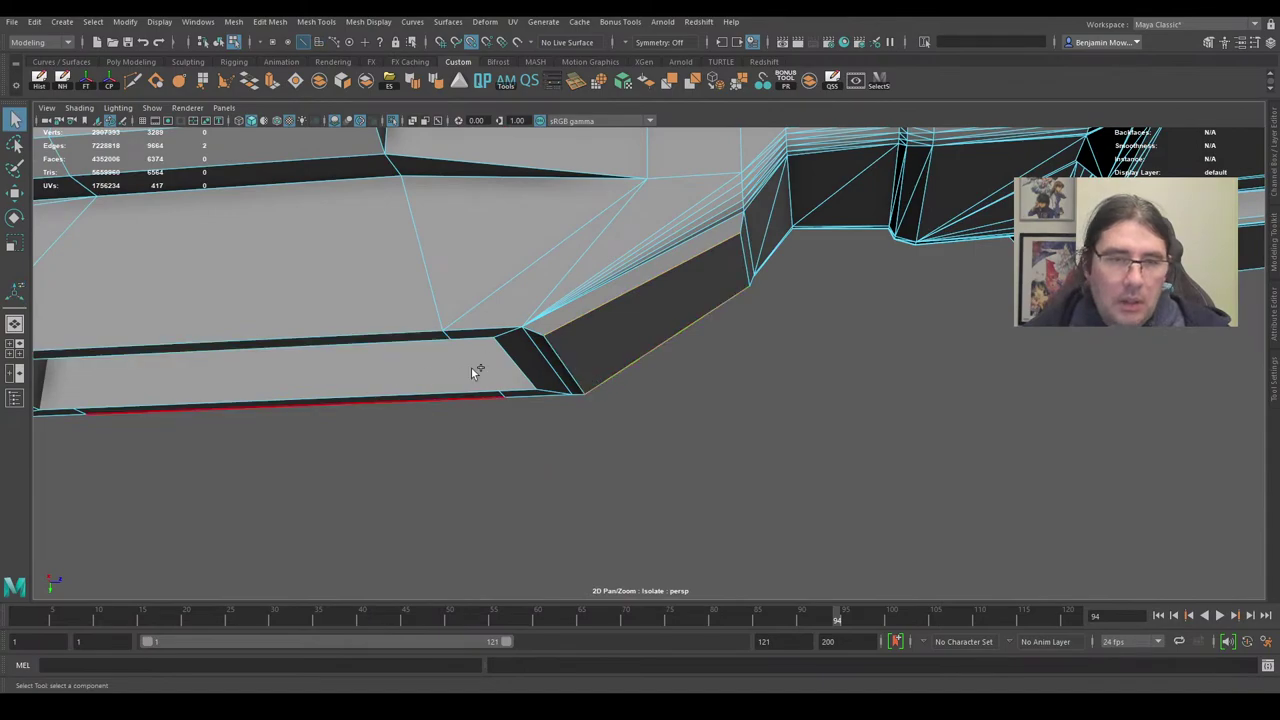
left_click(549, 362, "shift")
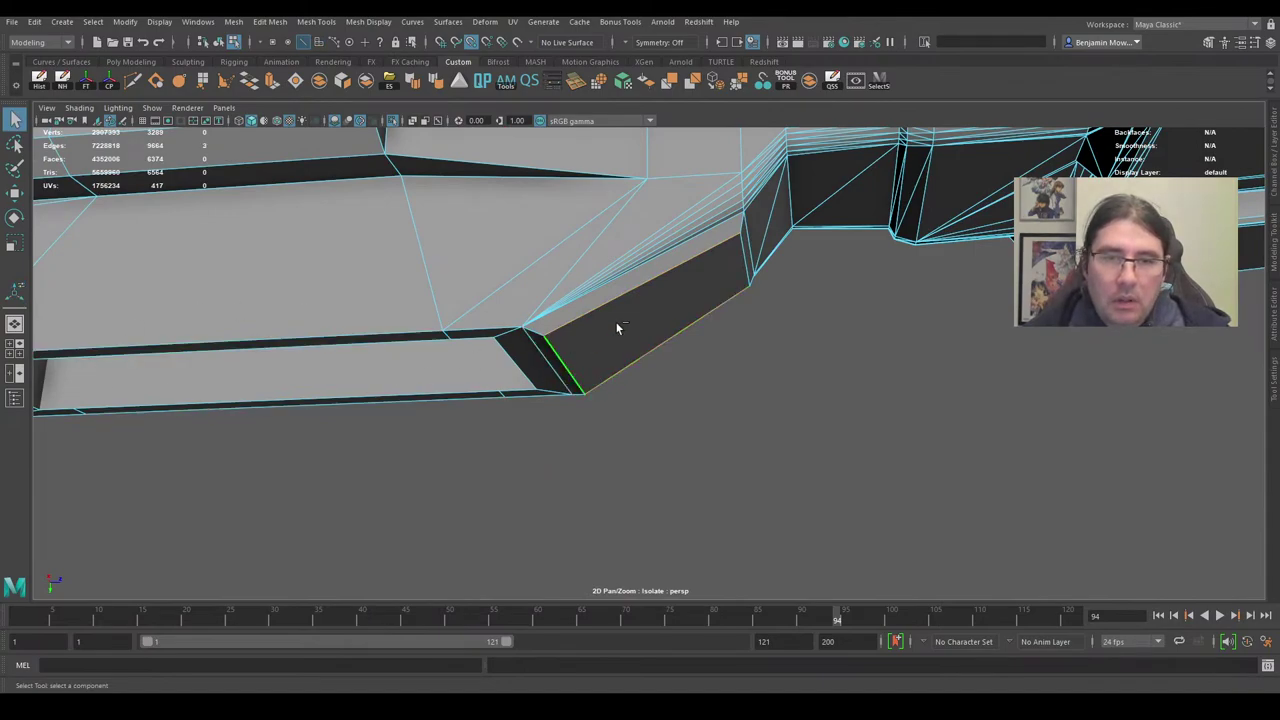
key("ctrl+Delete")
key("w")
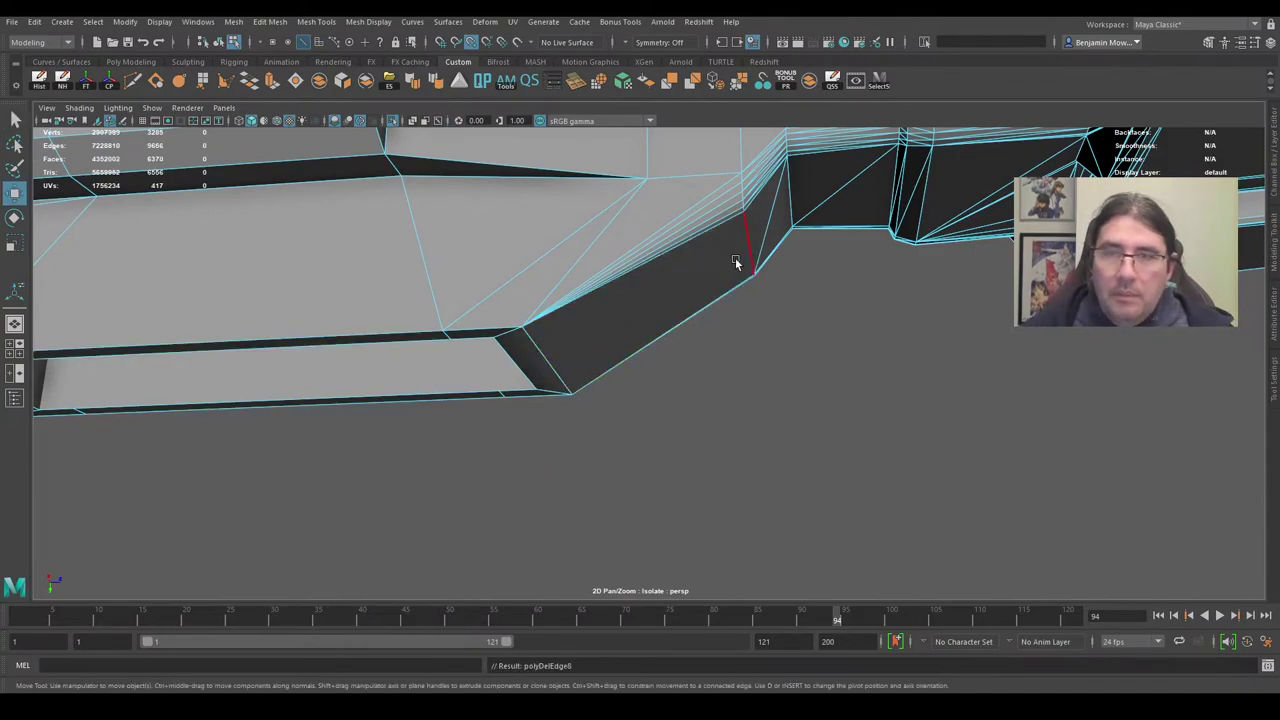
Inspect the rear block and its raised housing from the side, above and below.
scroll(735, 260, "down", 6)
left_click_drag(714, 348, 743, 394, "alt")
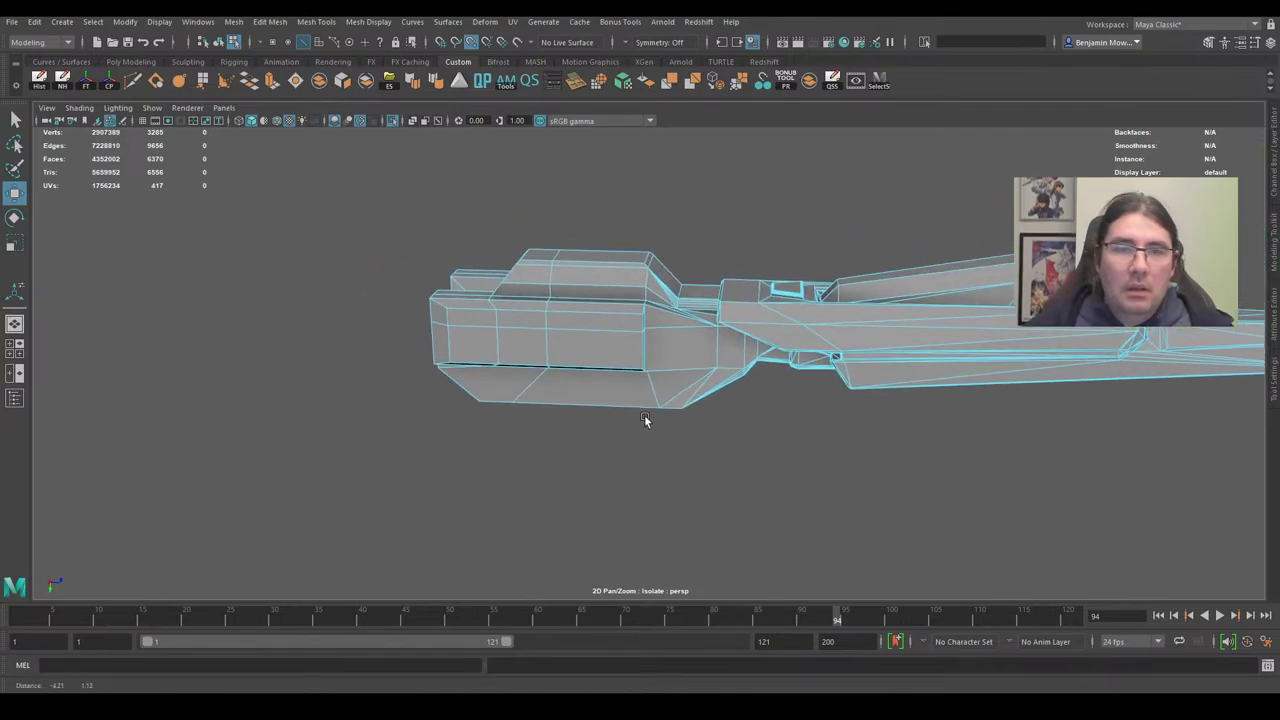
scroll(645, 420, "up", 5)
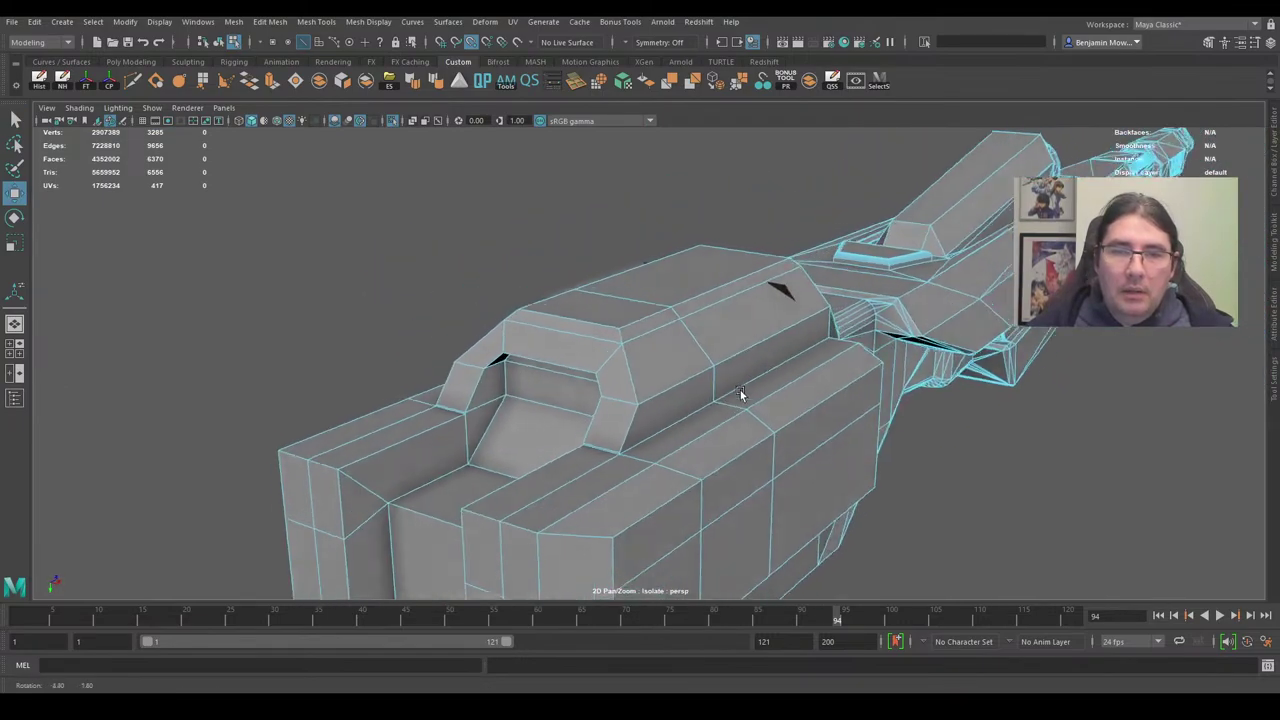
scroll(740, 378, "down", 5)
left_click_drag(733, 351, 732, 373, "alt")
scroll(712, 368, "up", 6)
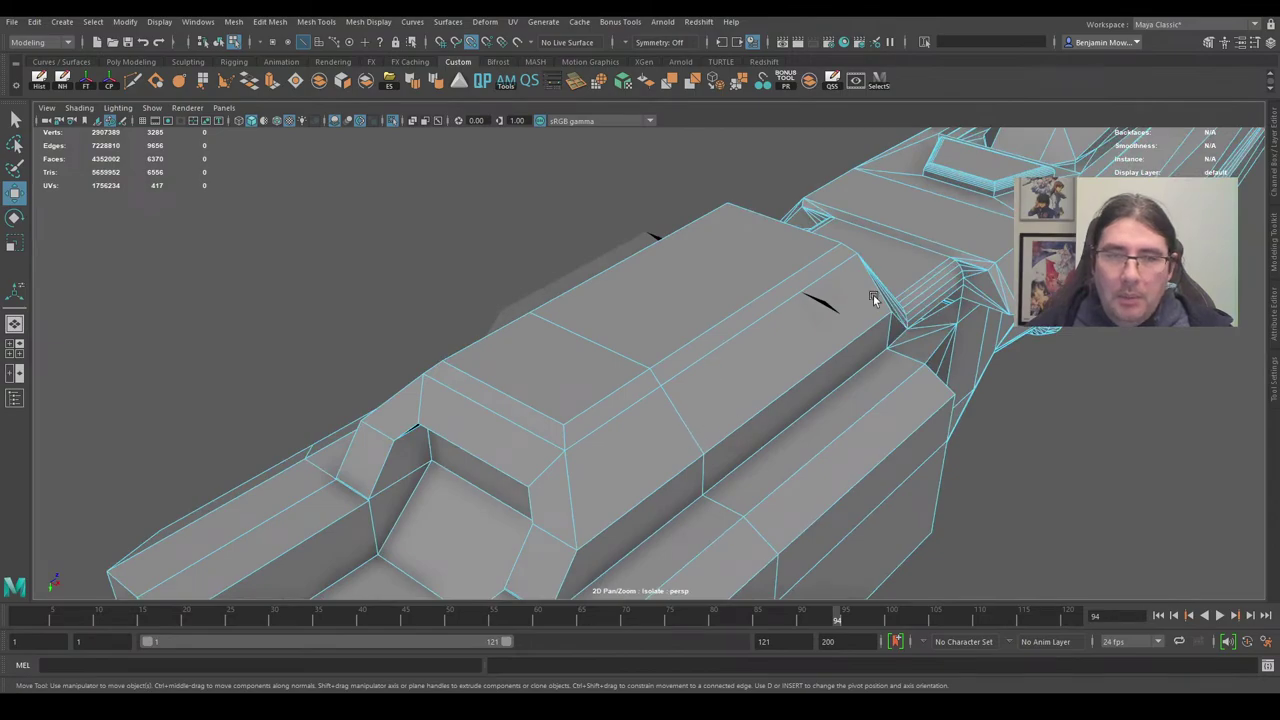
left_click_drag(793, 283, 899, 340, "alt")
left_click_drag(828, 391, 784, 314, "alt")
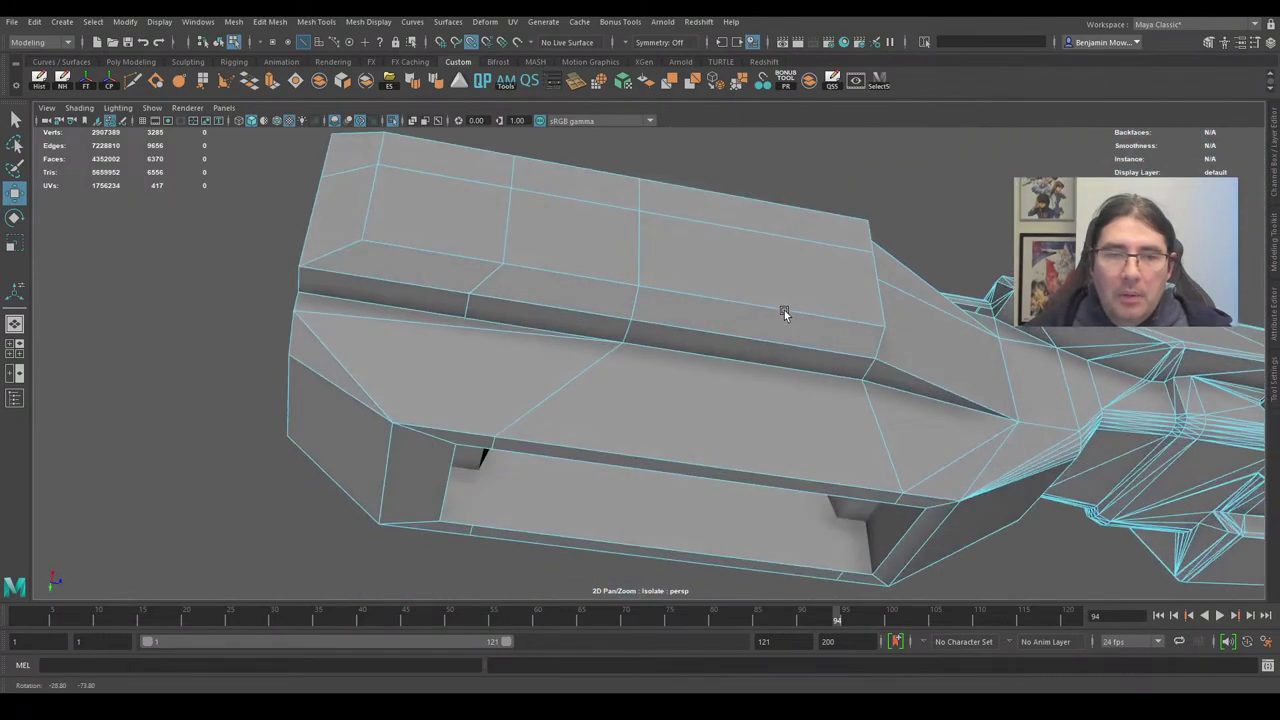
Select the vertical edge loop around the middle of the rear block and move it toward the block's rear end.
middle_click_drag(726, 317, 752, 285, "alt")
scroll(748, 287, "up", 3)
double_click(745, 267)
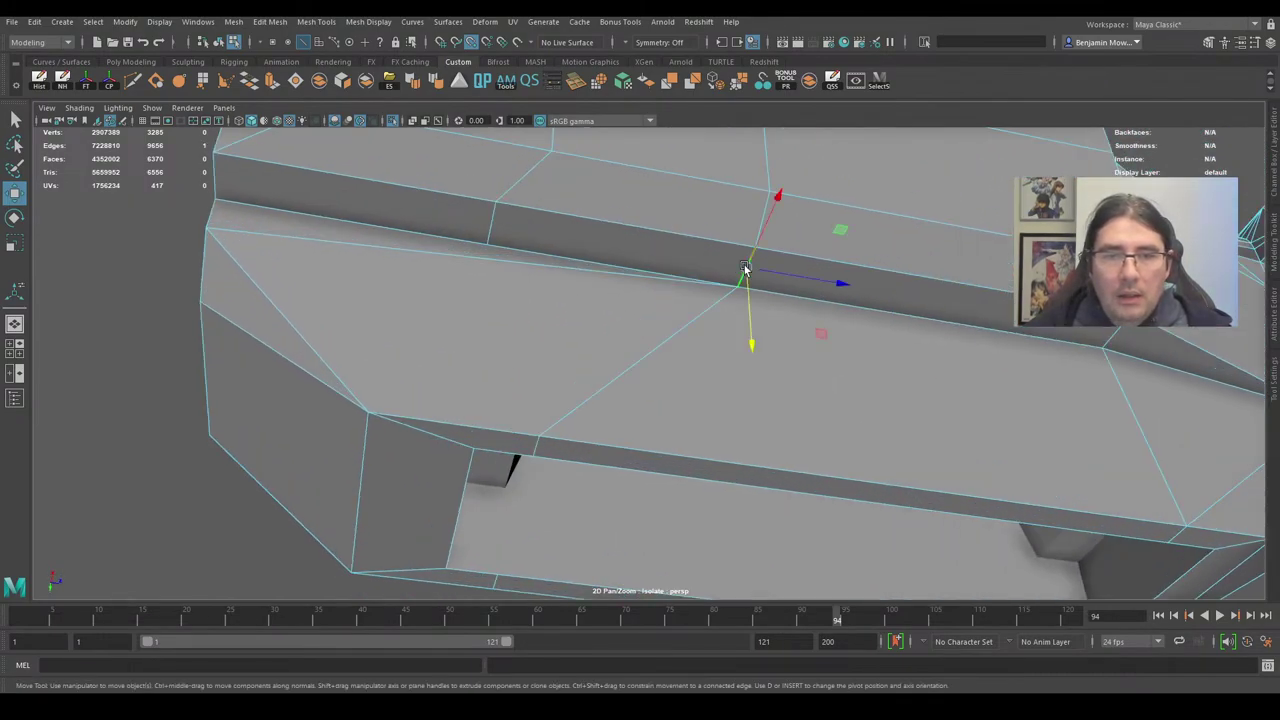
scroll(684, 270, "down", 4)
left_click_drag(680, 272, 628, 340, "alt")
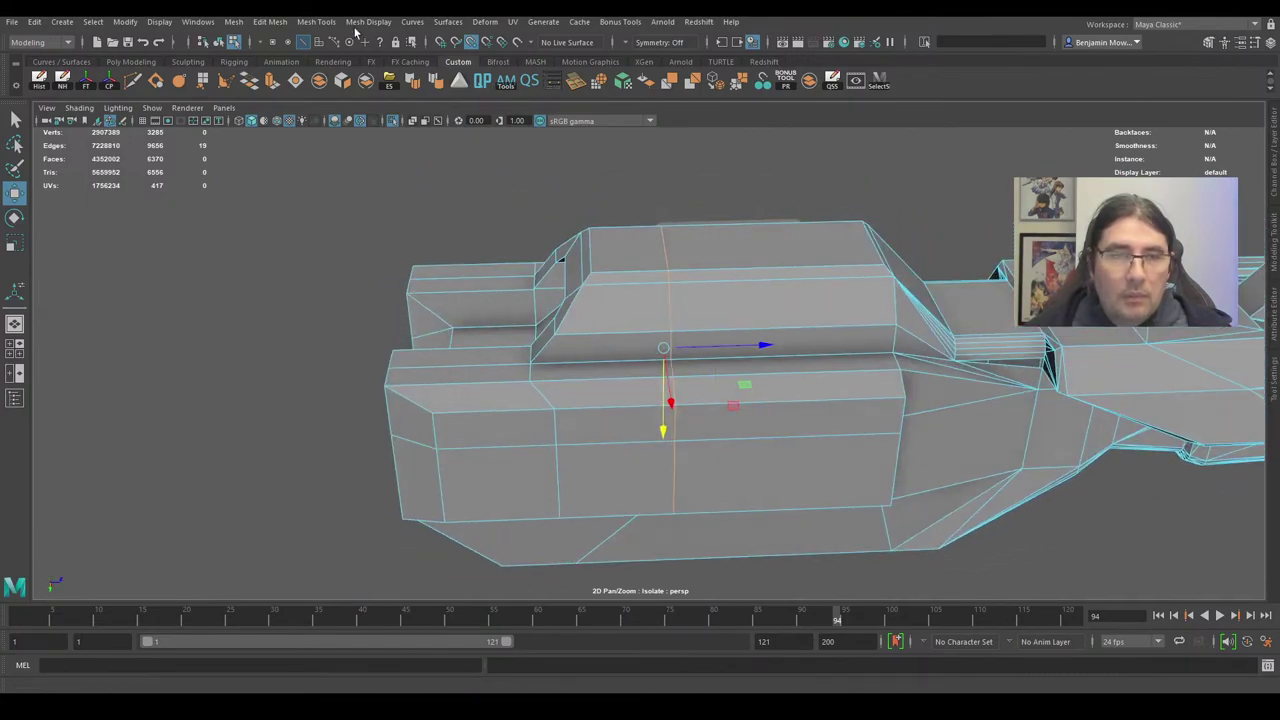
left_click_drag(658, 420, 658, 322, "alt")
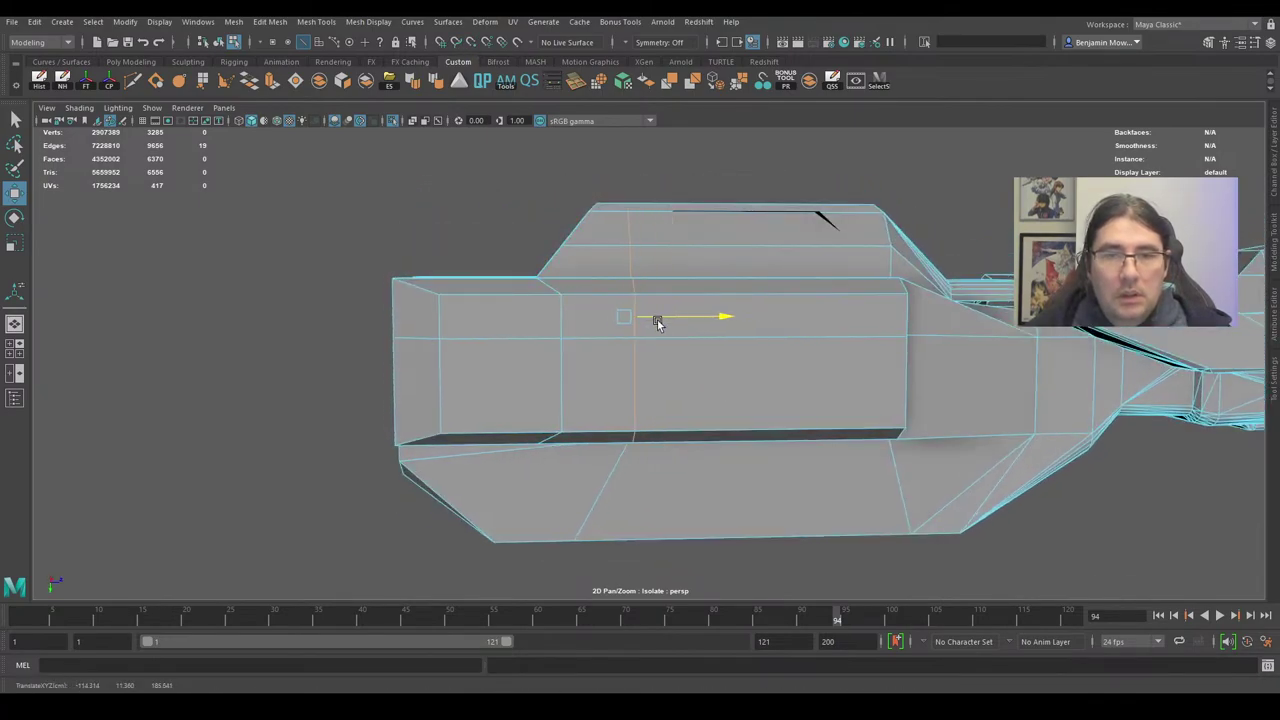
left_click_drag(670, 408, 708, 334, "alt")
middle_click_drag(709, 335, 708, 310, "alt")
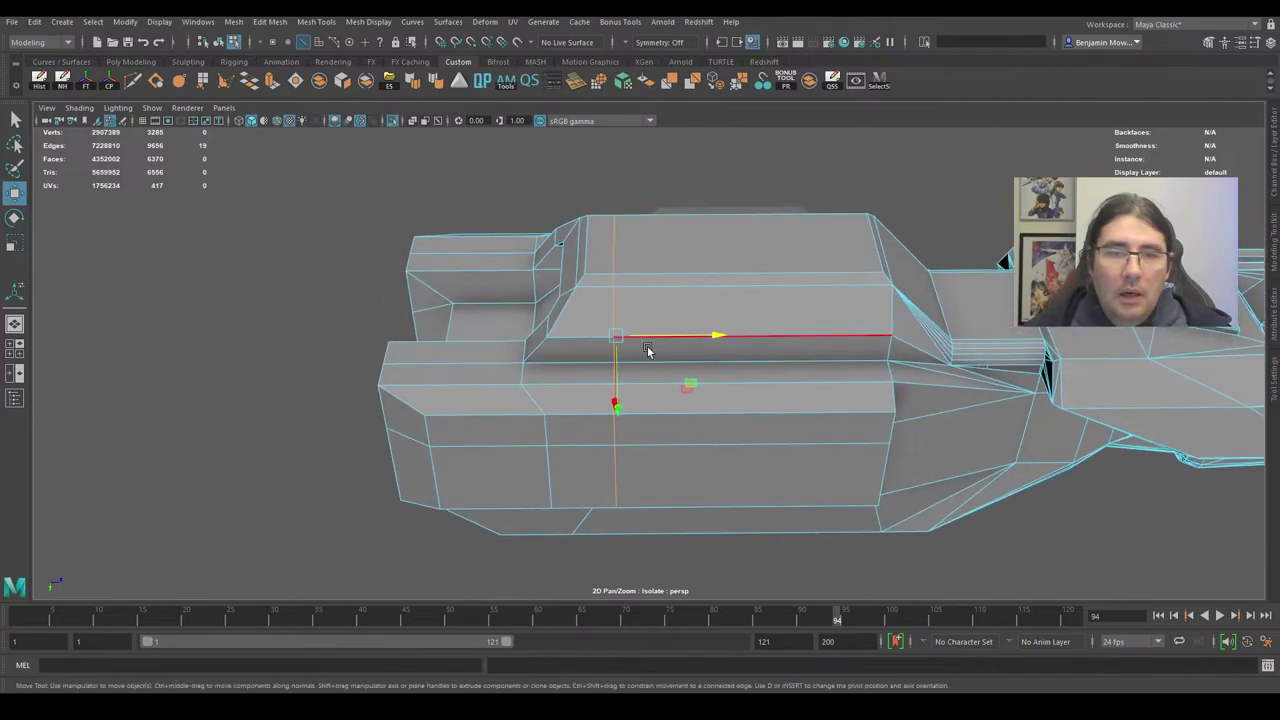
Select the sloped and lower side faces behind the moved edge loop on both sides of the raised housing.
middle_click_drag(648, 348, 686, 367)
scroll(686, 368, "up", 4)
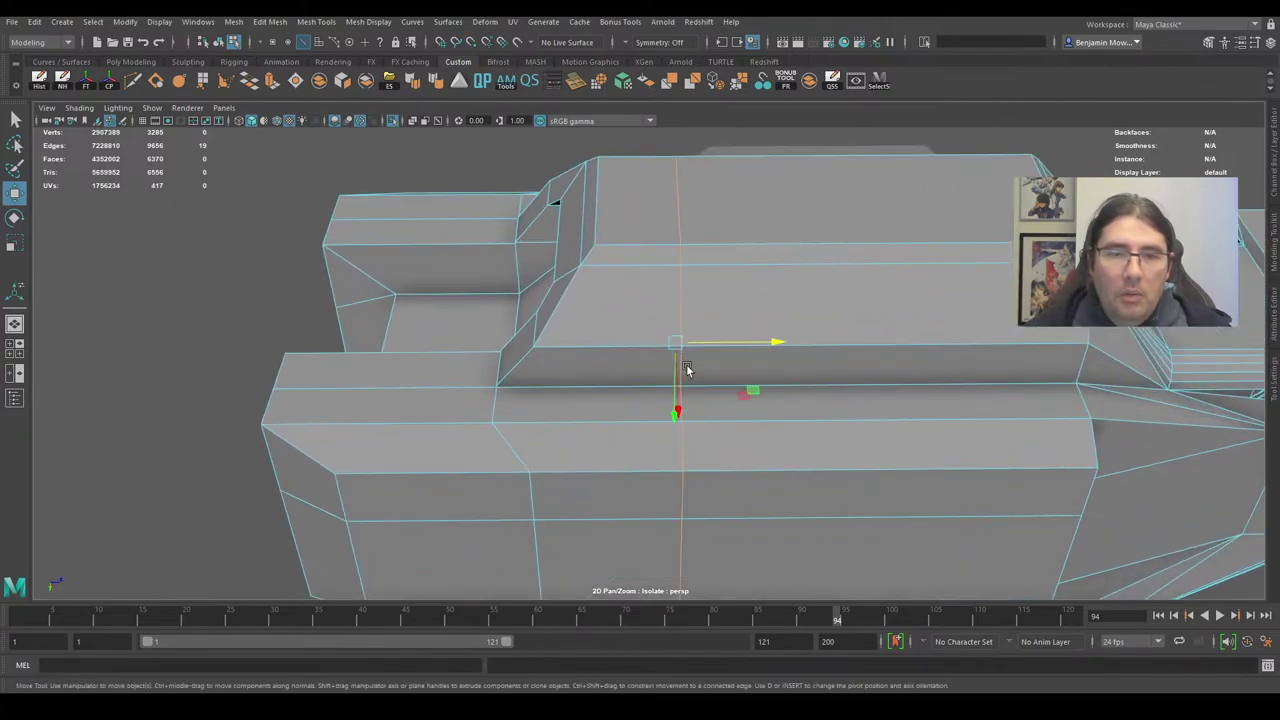
left_click_drag(686, 369, 671, 351, "alt")
scroll(671, 351, "up", 4)
right_click_drag(679, 258, 674, 277)
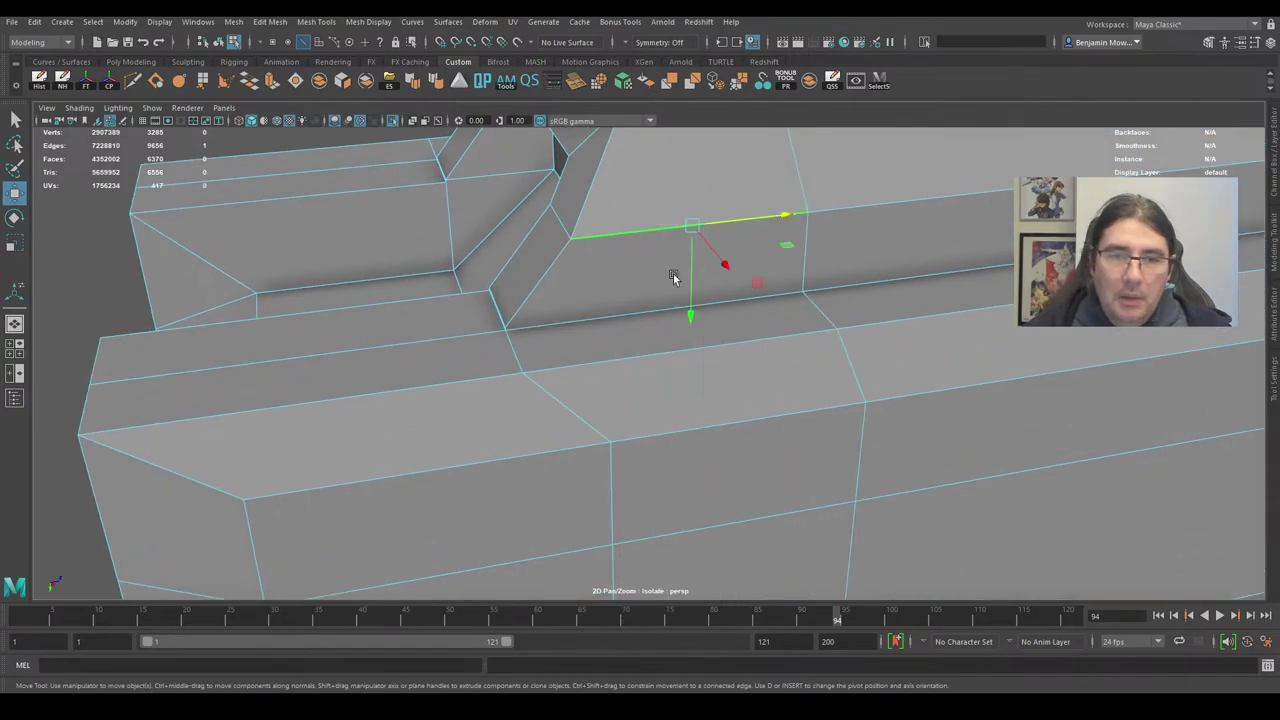
left_click(637, 263)
scroll(640, 258, "down", 4)
left_click(662, 241, "shift")
left_click_drag(507, 228, 890, 243, "alt")
left_click(668, 264, "shift")
left_click(674, 233, "shift")
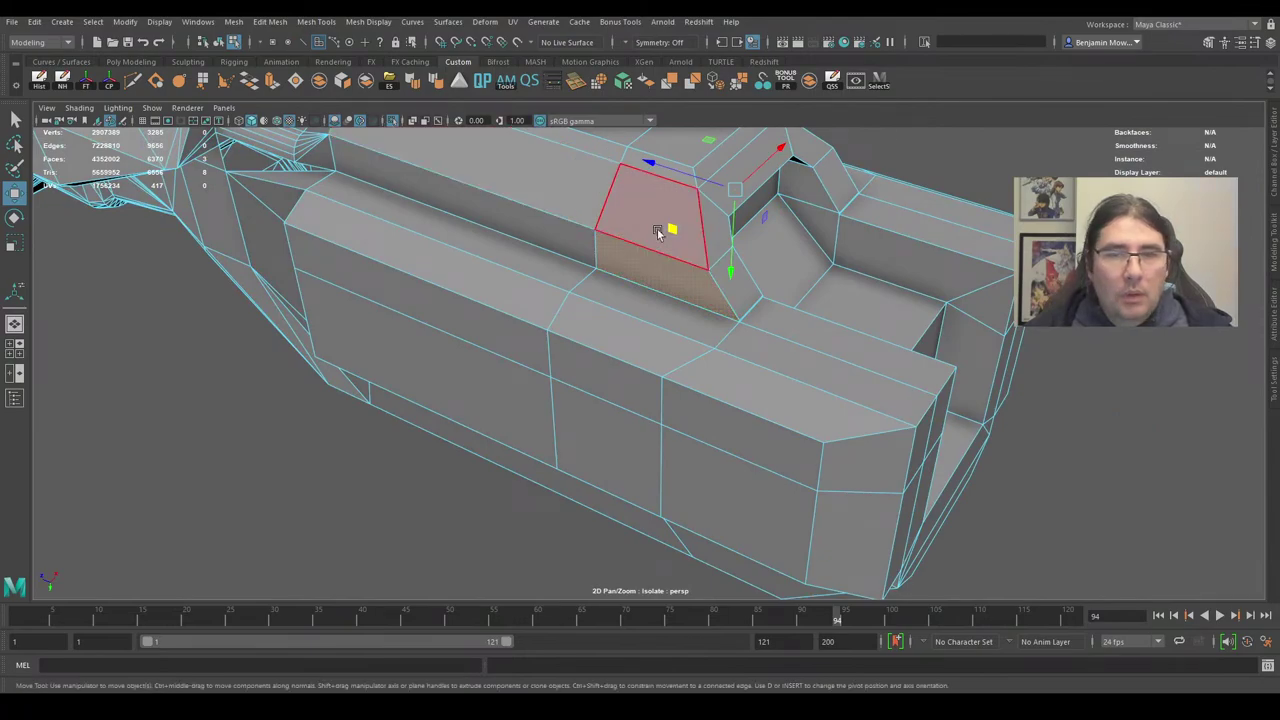
Correct the selection to the matching pair of side faces on each side of the housing and check it in wireframe display.
key("ctrl+z")
left_click(650, 216, "shift")
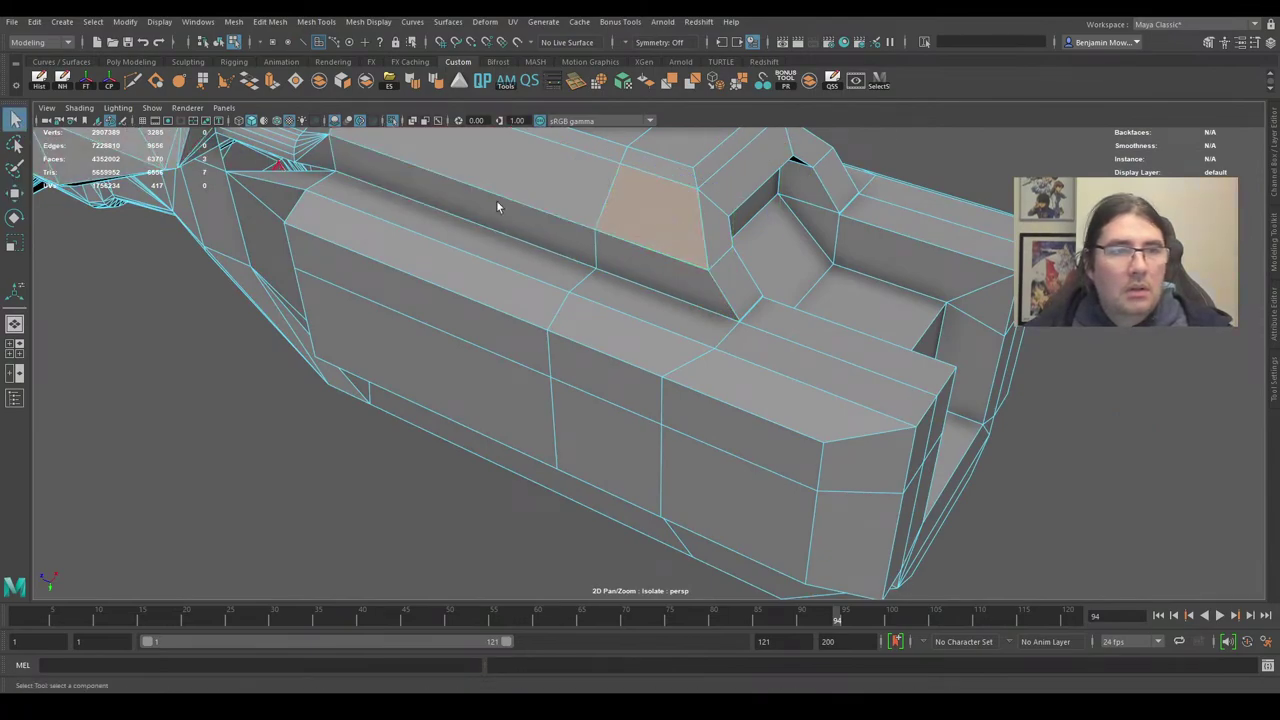
left_click_drag(497, 207, 459, 352, "alt")
left_click_drag(605, 341, 585, 313, "alt")
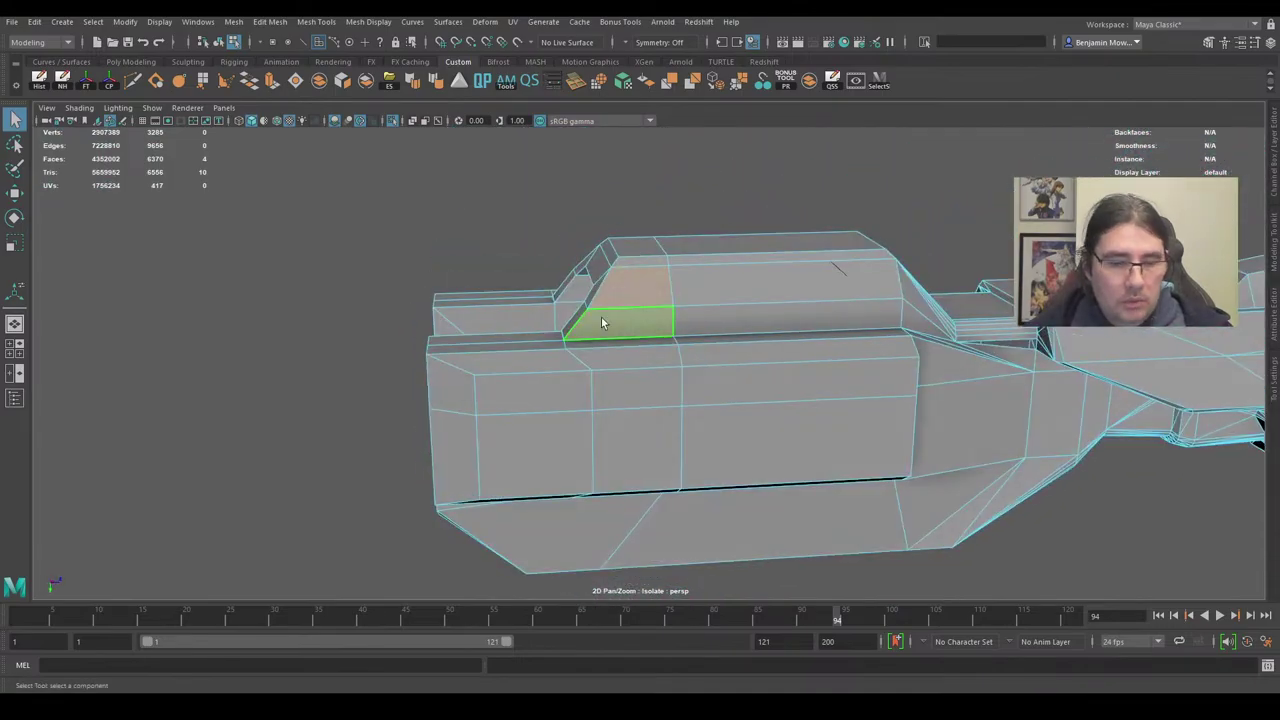
left_click_drag(731, 344, 806, 401, "alt")
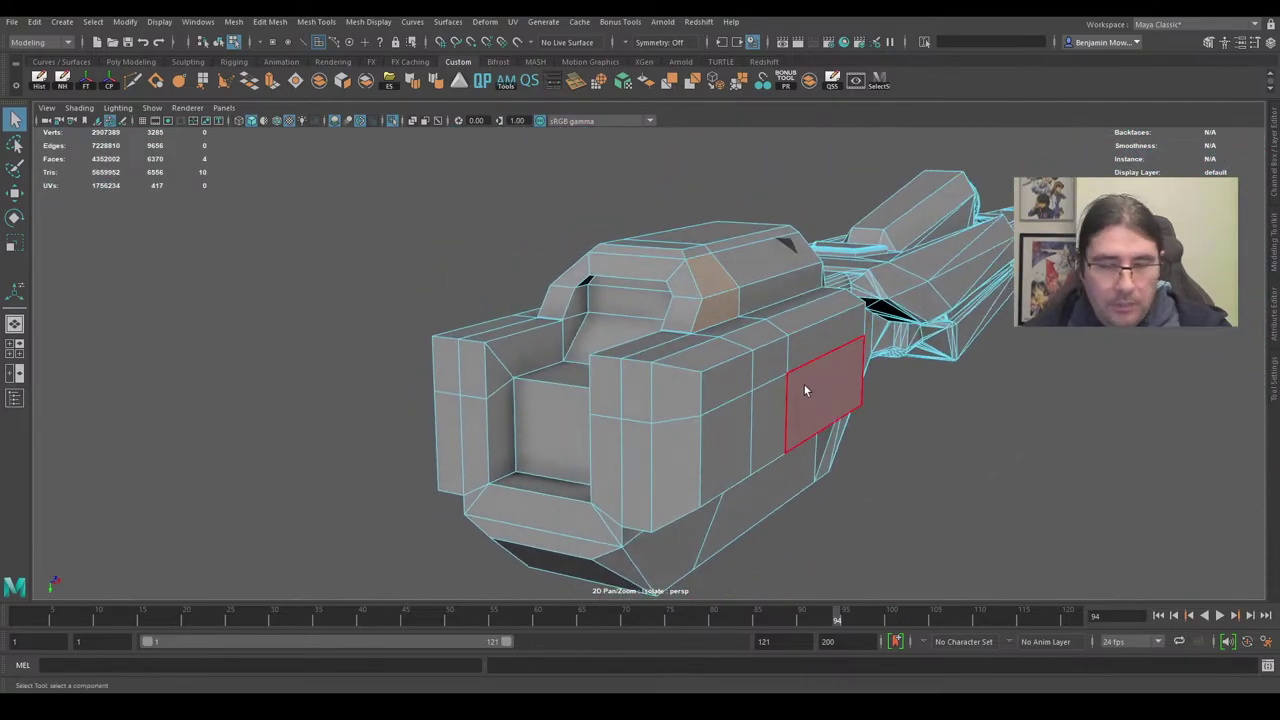
key("4")
left_click_drag(886, 434, 714, 398, "alt")
scroll(714, 398, "up", 3)
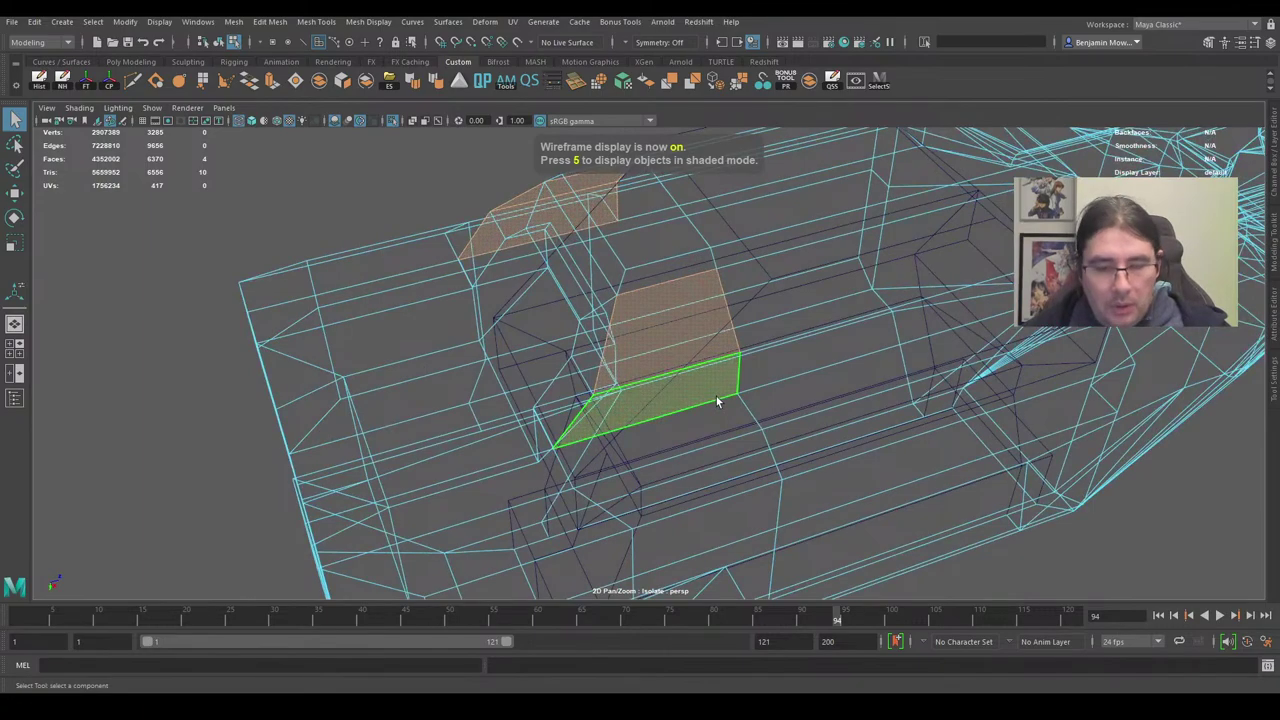
key("5")
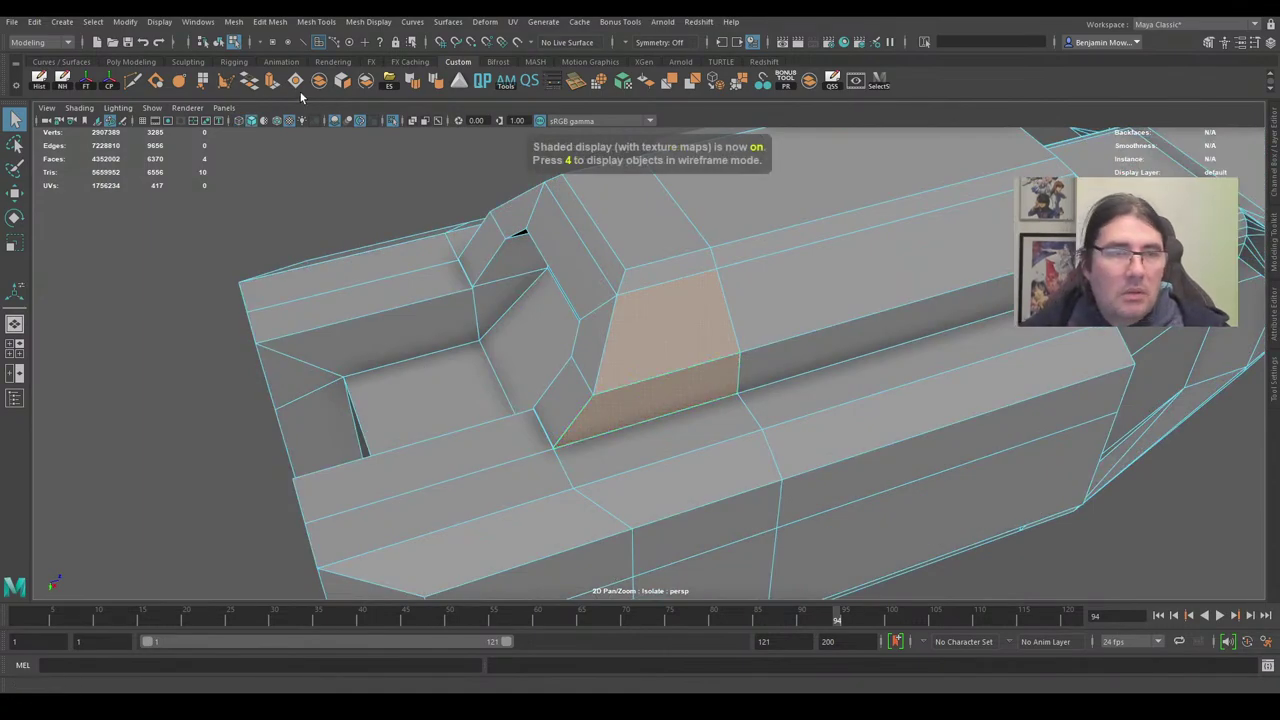
Extrude the four selected housing side faces with a local translate Z of 0.1 and an offset of 0.1.
key("ctrl+e")
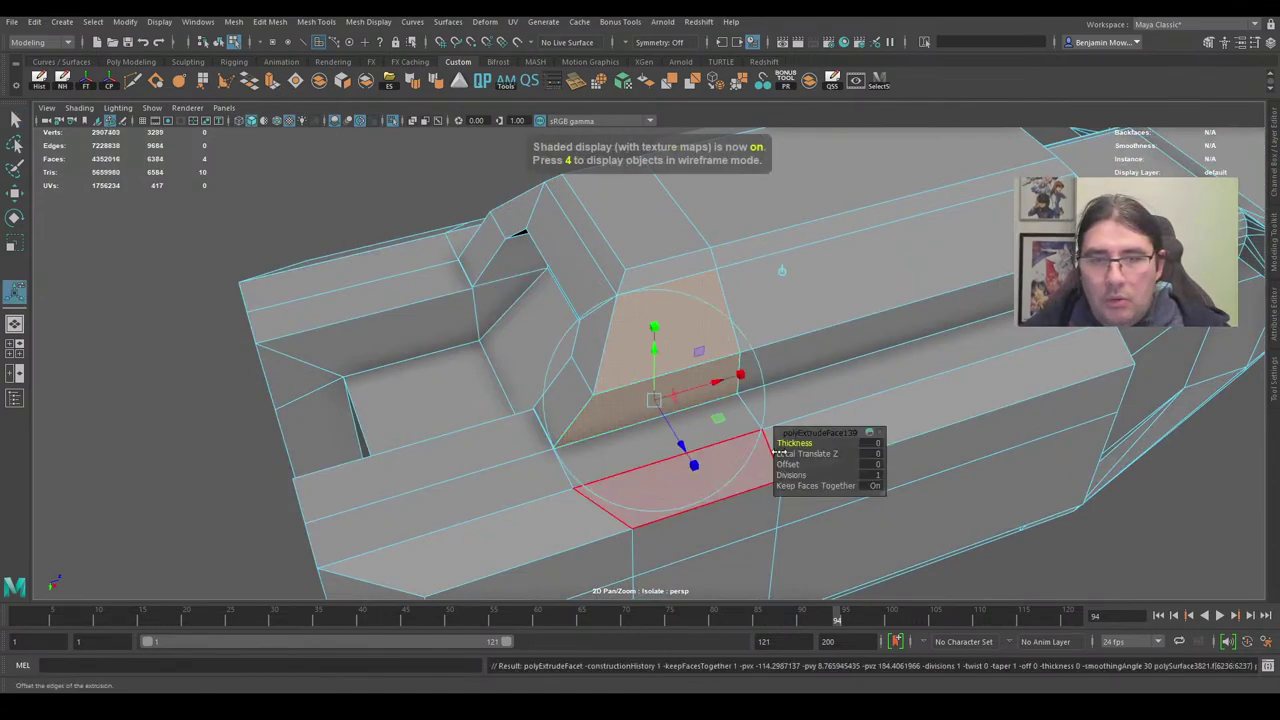
left_click(873, 453)
type(".1")
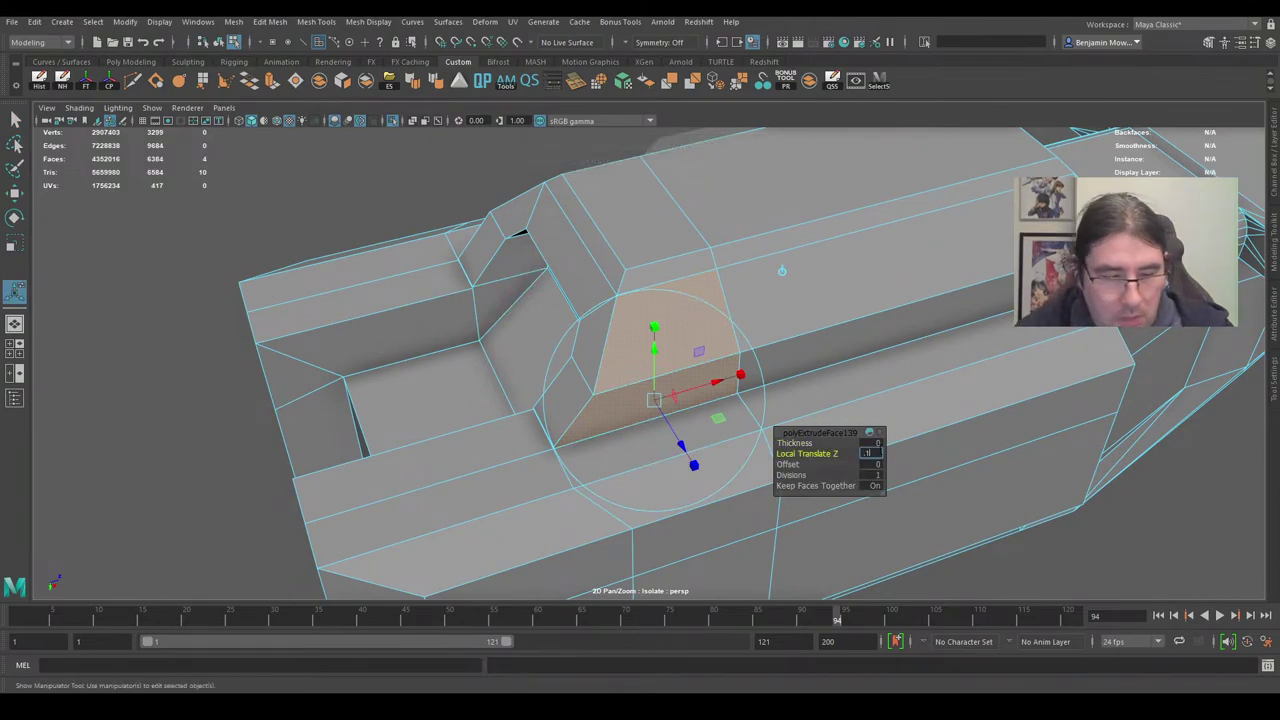
key("Tab")
type(".1")
scroll(943, 306, "down", 5)
middle_click_drag(943, 306, 709, 371, "alt")
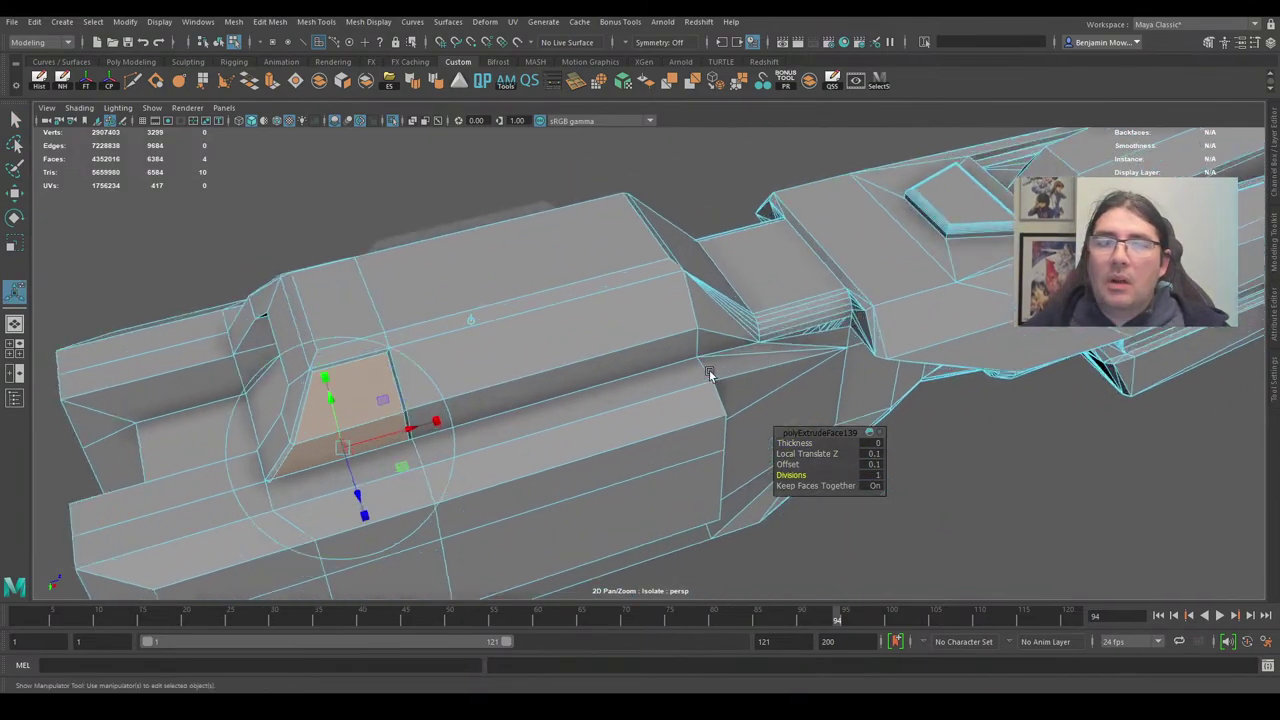
Extrude the long sloped and lower side faces on both sides of the housing with local translate Z 0.1 and offset 0.1.
left_click_drag(709, 371, 651, 340, "alt")
left_click(533, 317)
left_click_drag(561, 256, 736, 351, "alt")
left_click(877, 290, "shift")
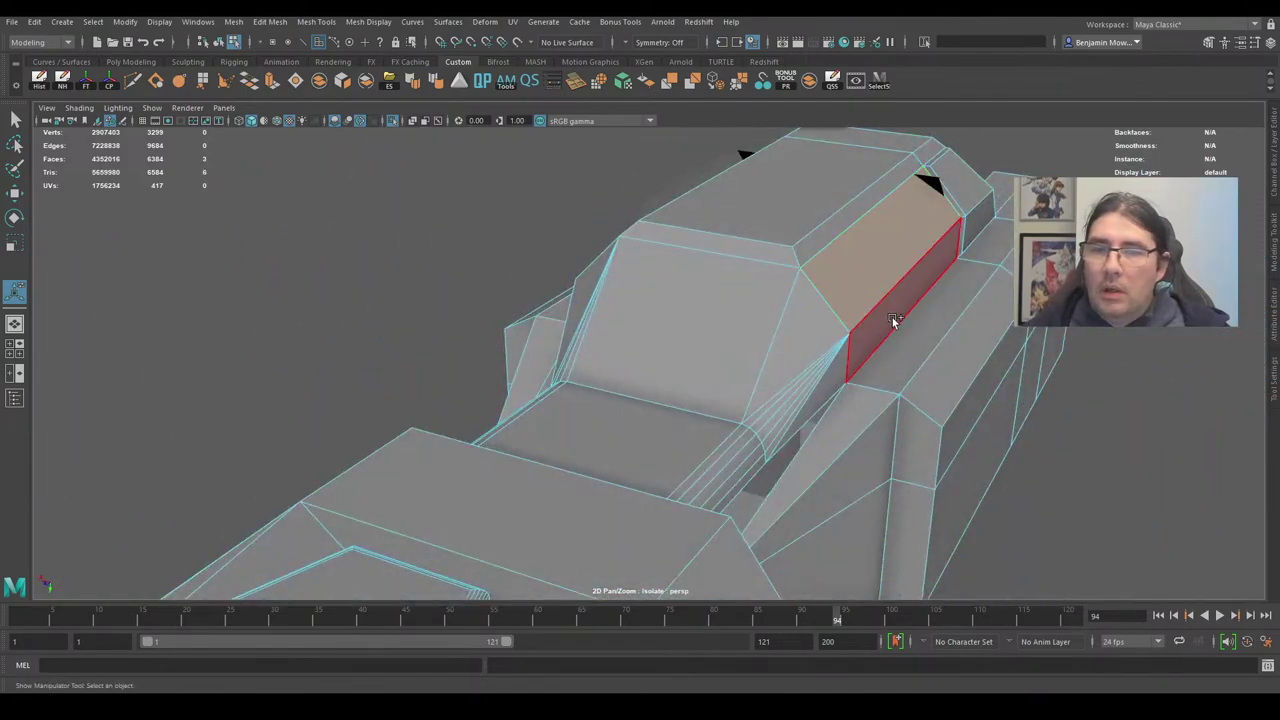
mouse_move(827, 347)
left_mouse_down("alt")
mouse_move(740, 354)
mouse_move(846, 358)
left_mouse_up("alt")
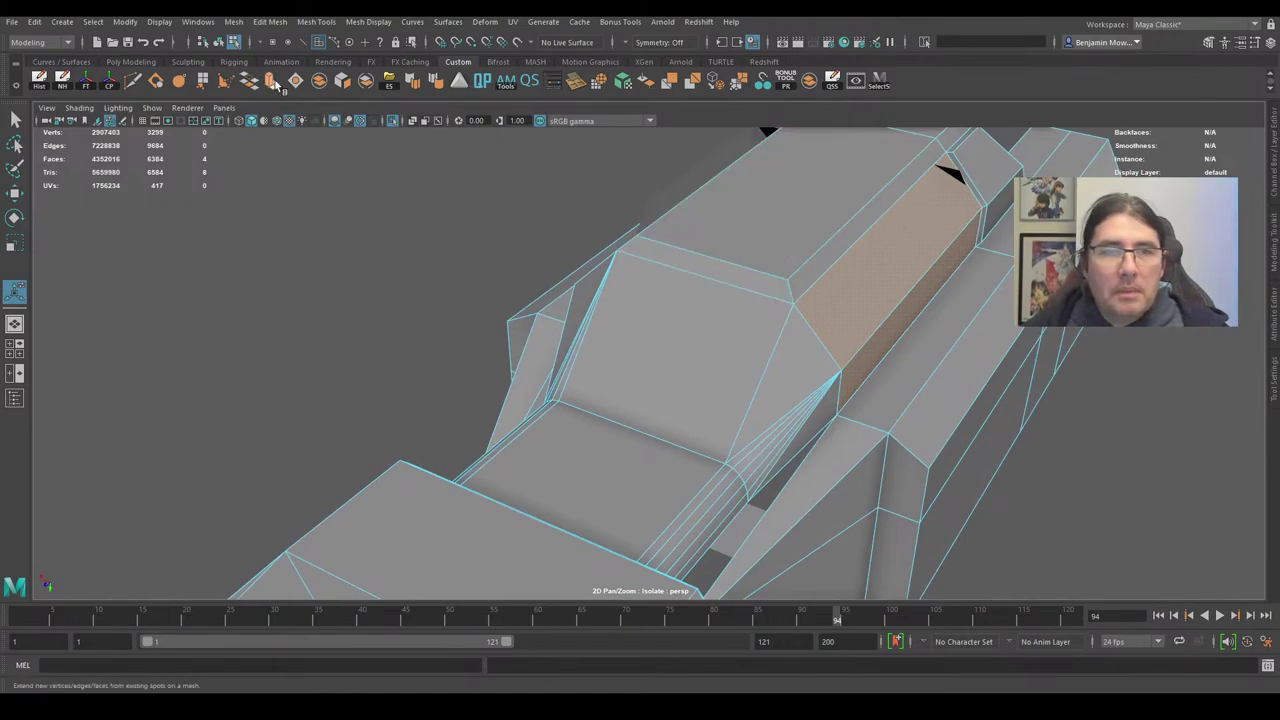
key("ctrl+e")
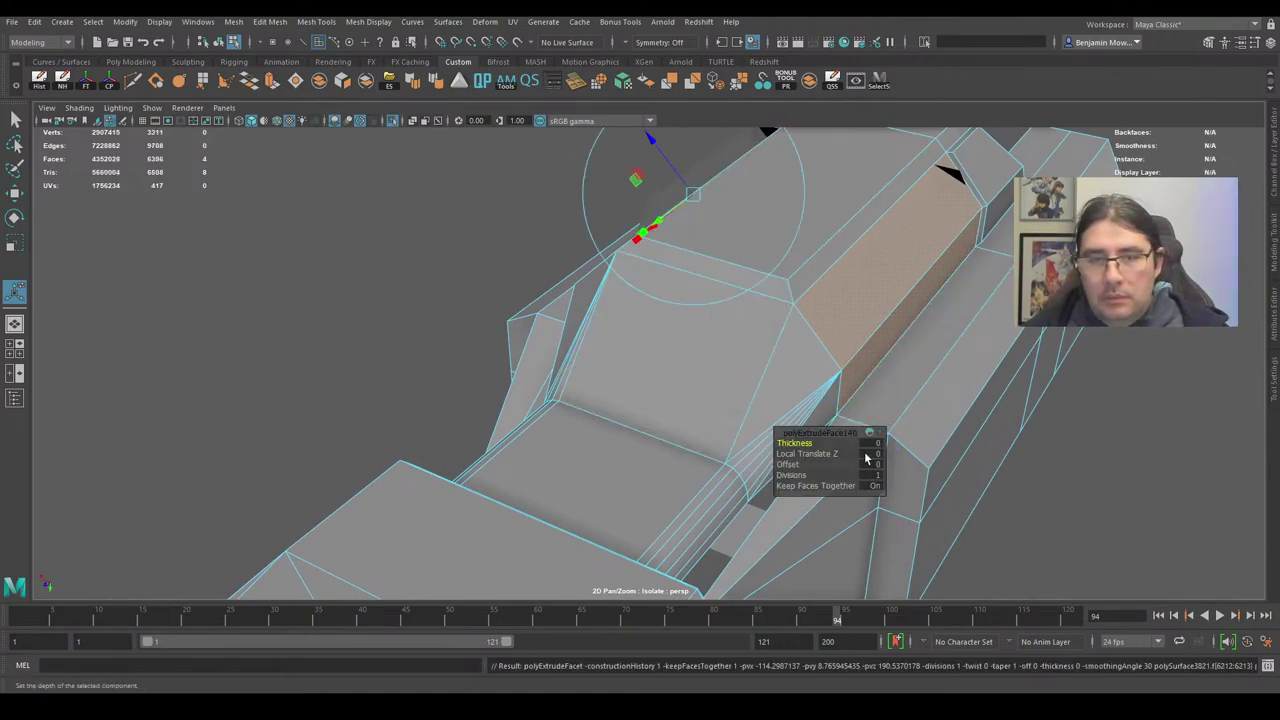
left_click(867, 455)
type(".1")
key("Tab")
type(".1")
key("Tab")
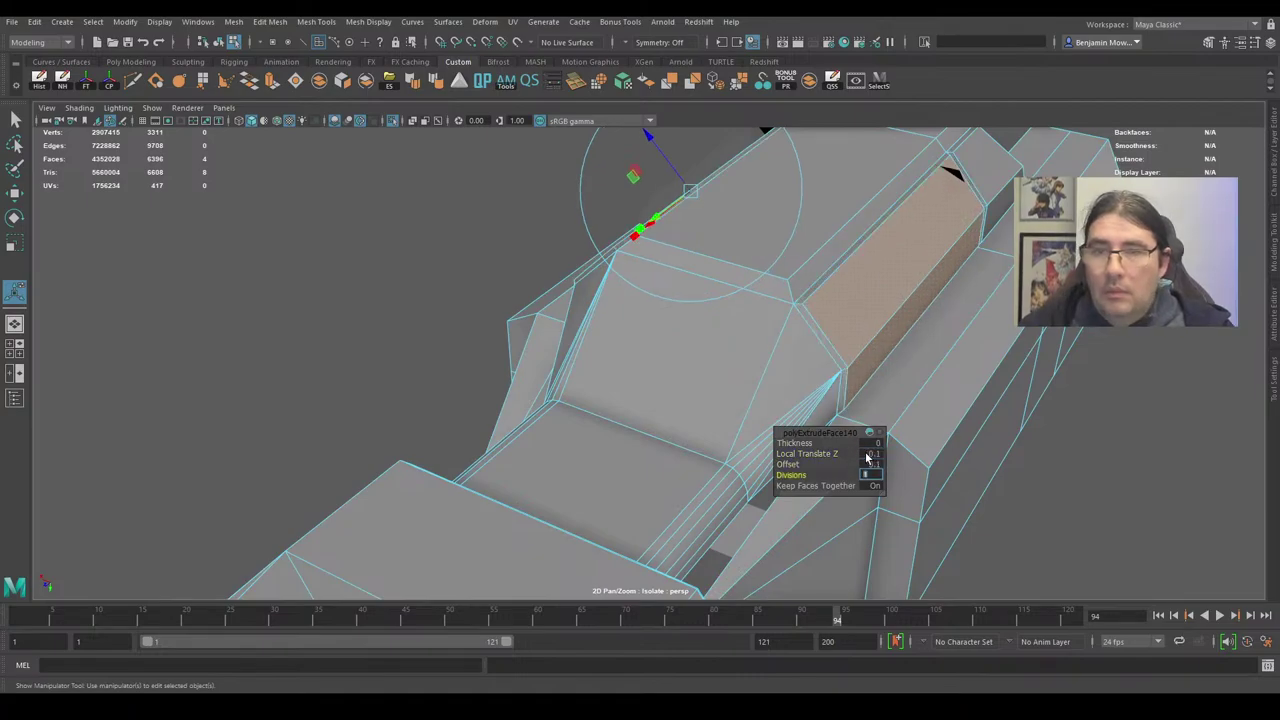
Return to object selection, select the inner block poking through the housing, and display it in wireframe.
right_click_drag(737, 424, 690, 400, "alt")
left_click_drag(690, 400, 655, 297, "alt")
right_click_drag(886, 216, 885, 290)
left_click(961, 191)
left_click_drag(885, 290, 645, 377, "alt")
scroll(756, 381, "up", 5)
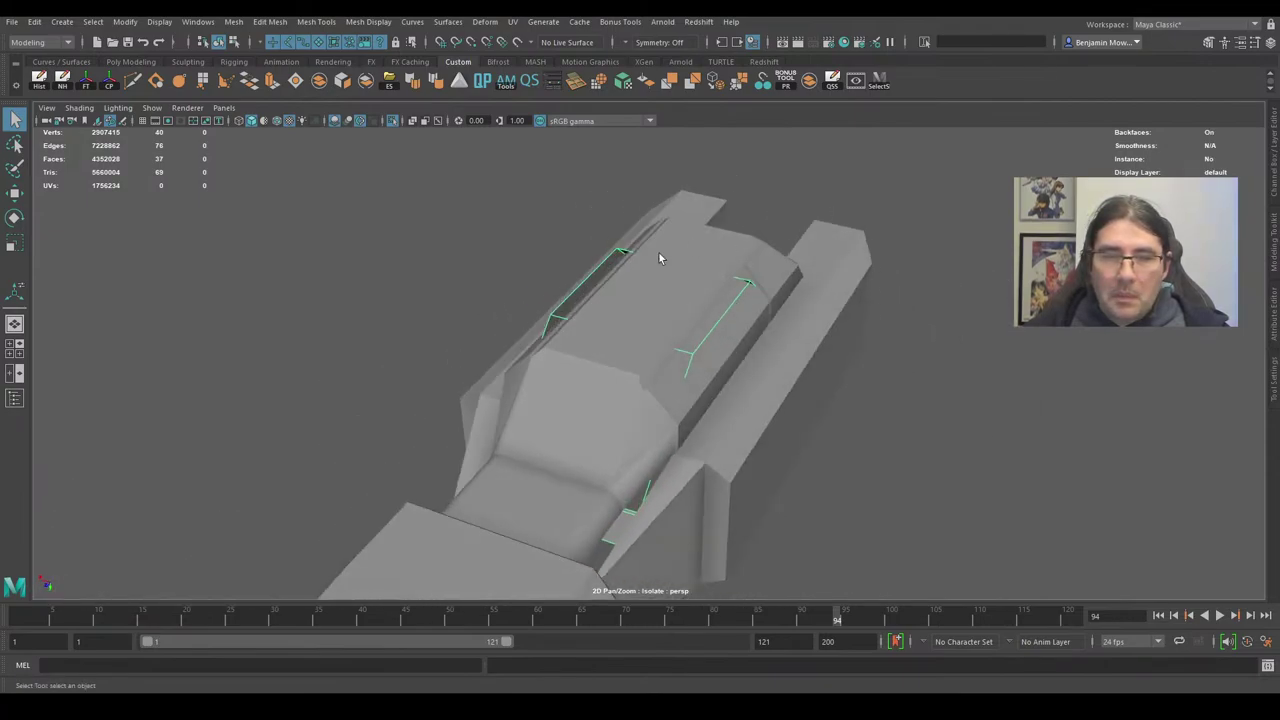
left_click_drag(804, 346, 896, 261, "alt")
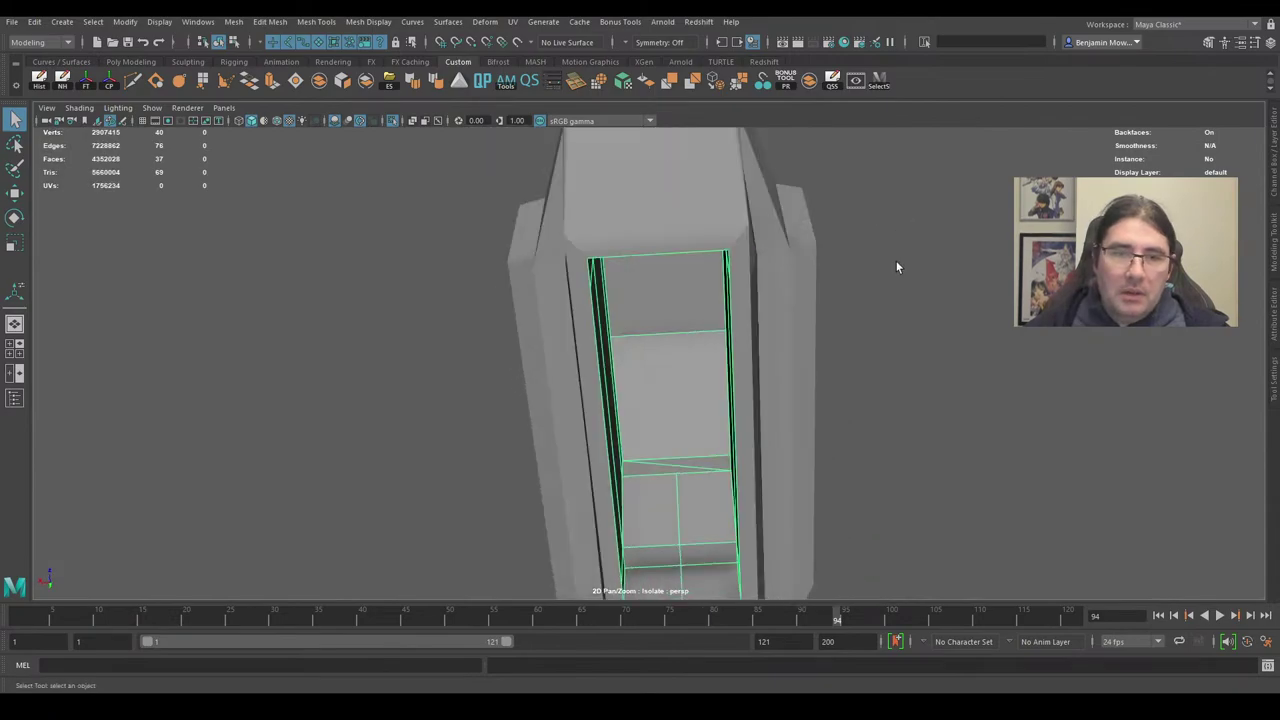
key("4")
left_click_drag(674, 283, 636, 385, "alt")
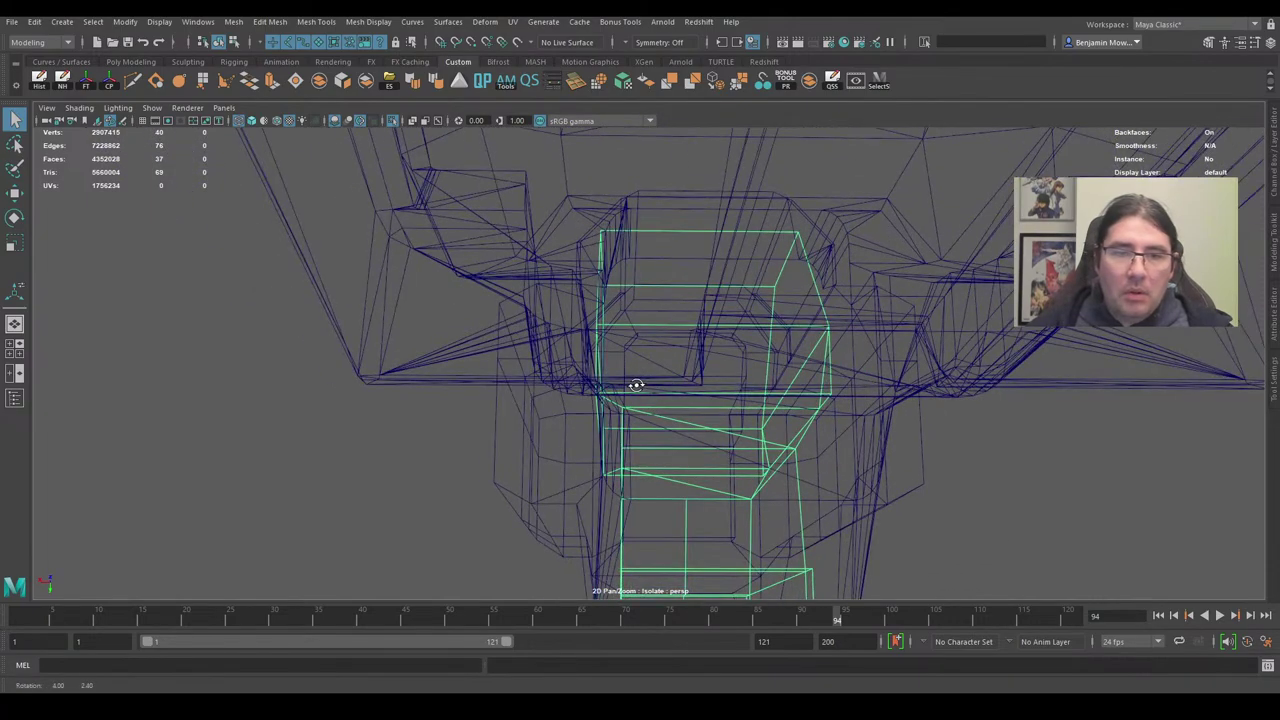
Move the inner block's side vertices inward on both sides so they sit inside the housing.
right_click_drag(297, 377, 245, 340)
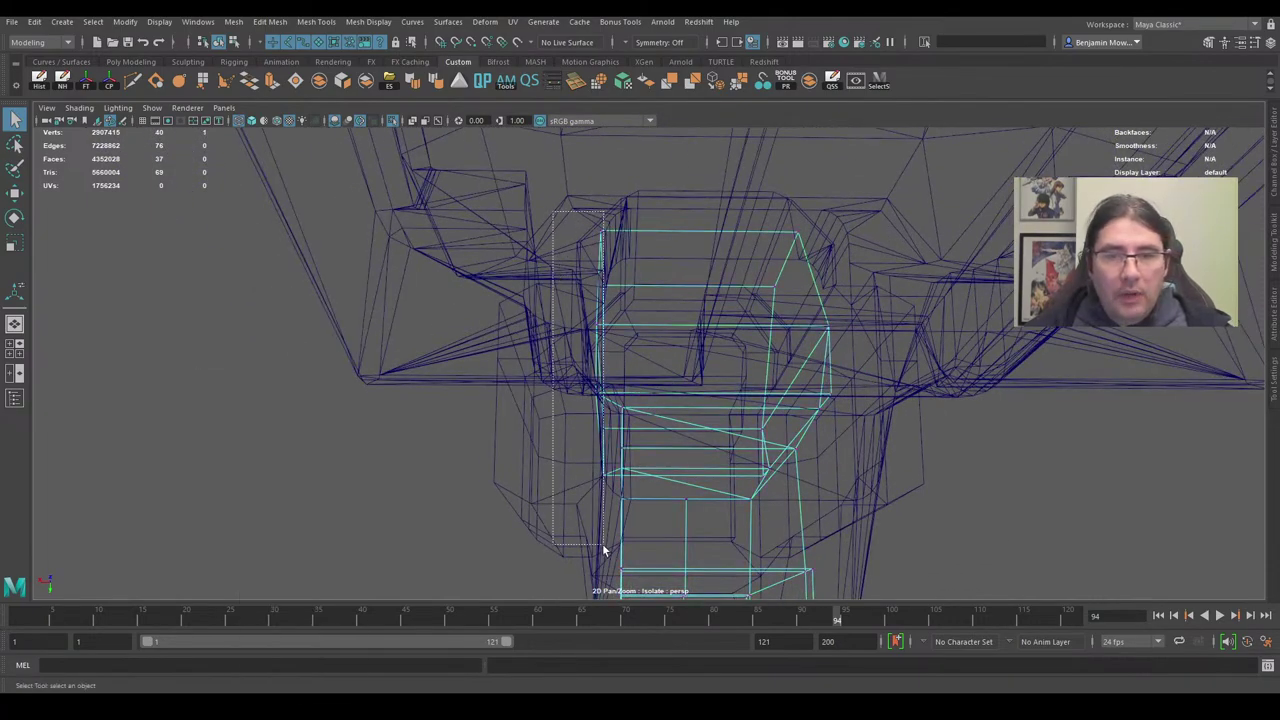
key("w")
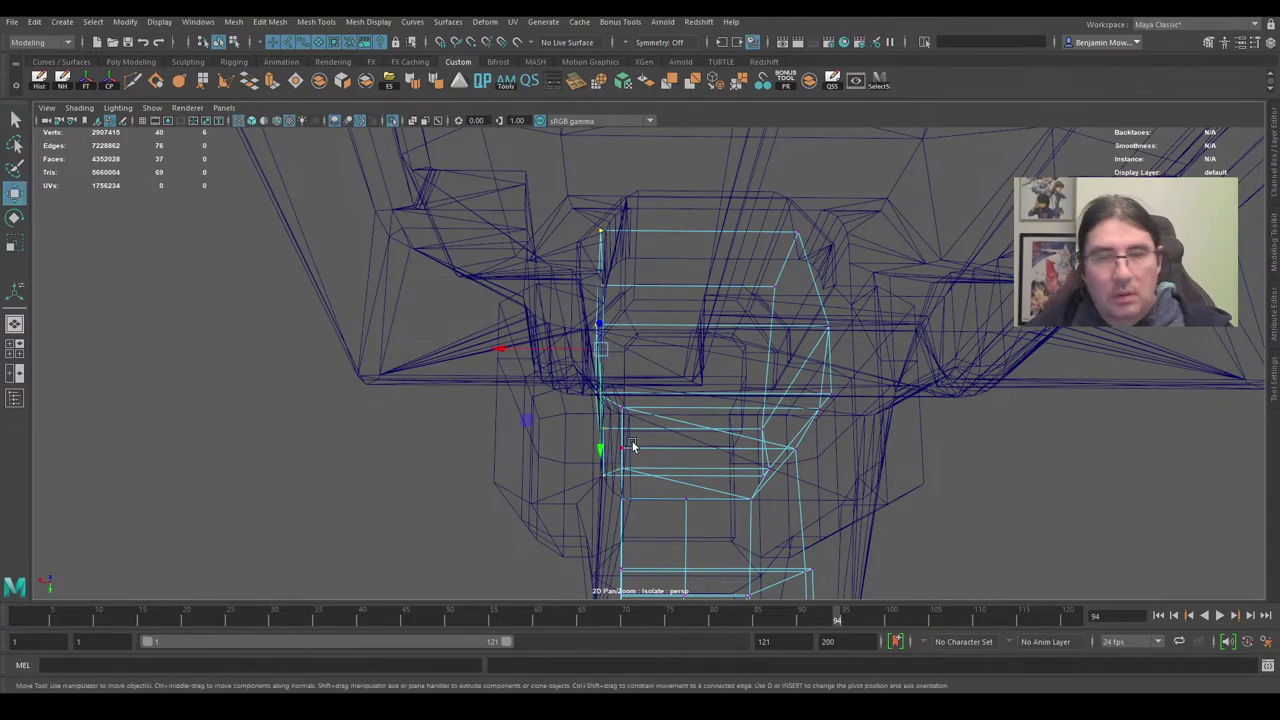
left_click_drag(531, 347, 578, 370)
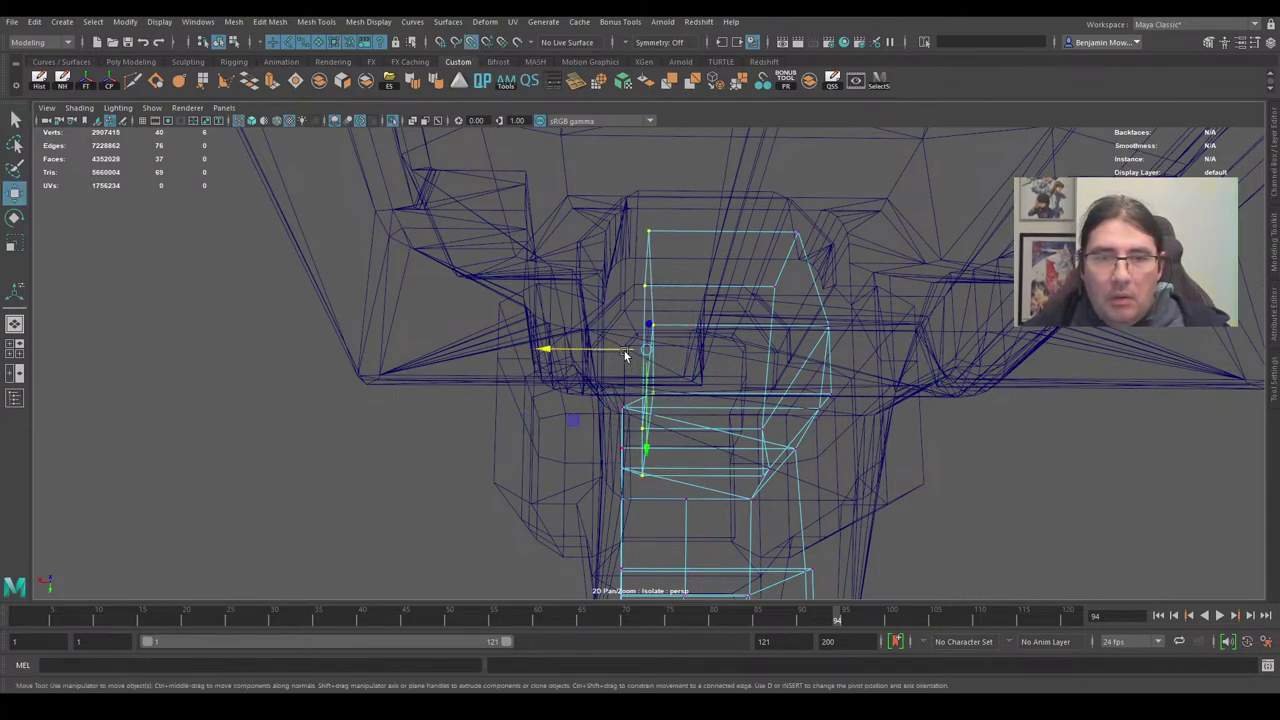
left_click_drag(621, 400, 636, 244, "alt")
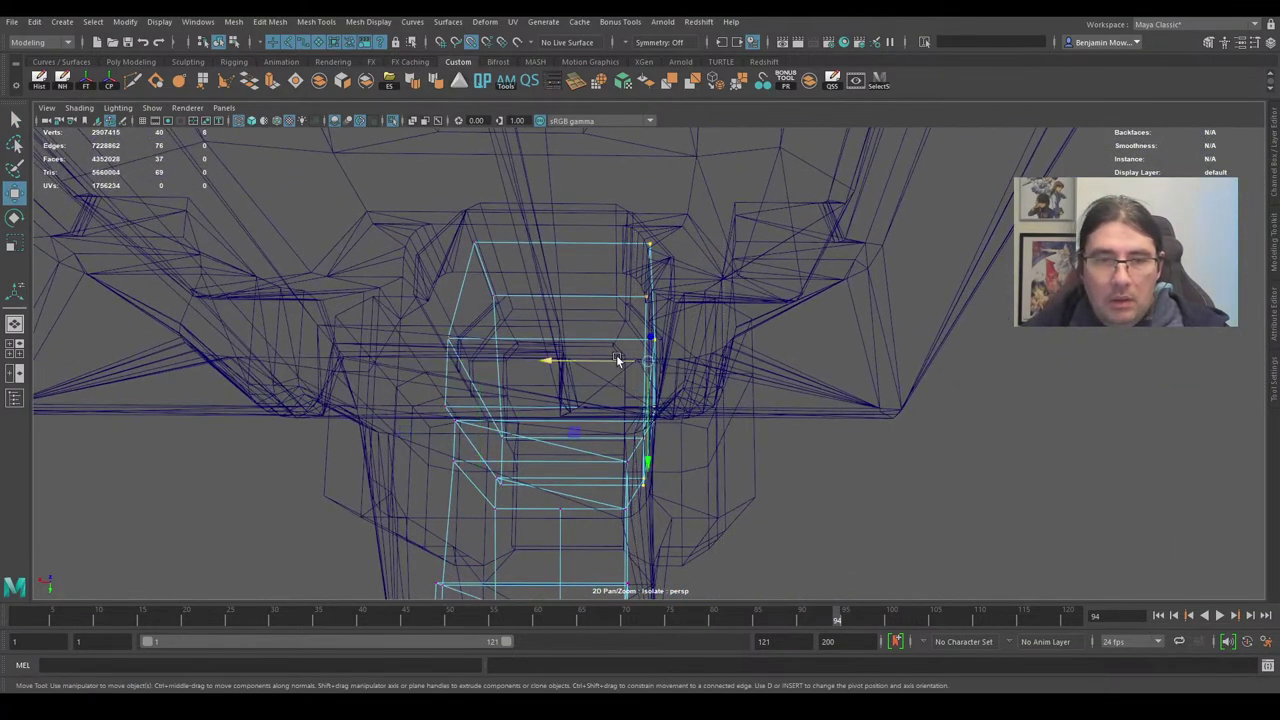
left_click_drag(612, 489, 725, 373, "alt")
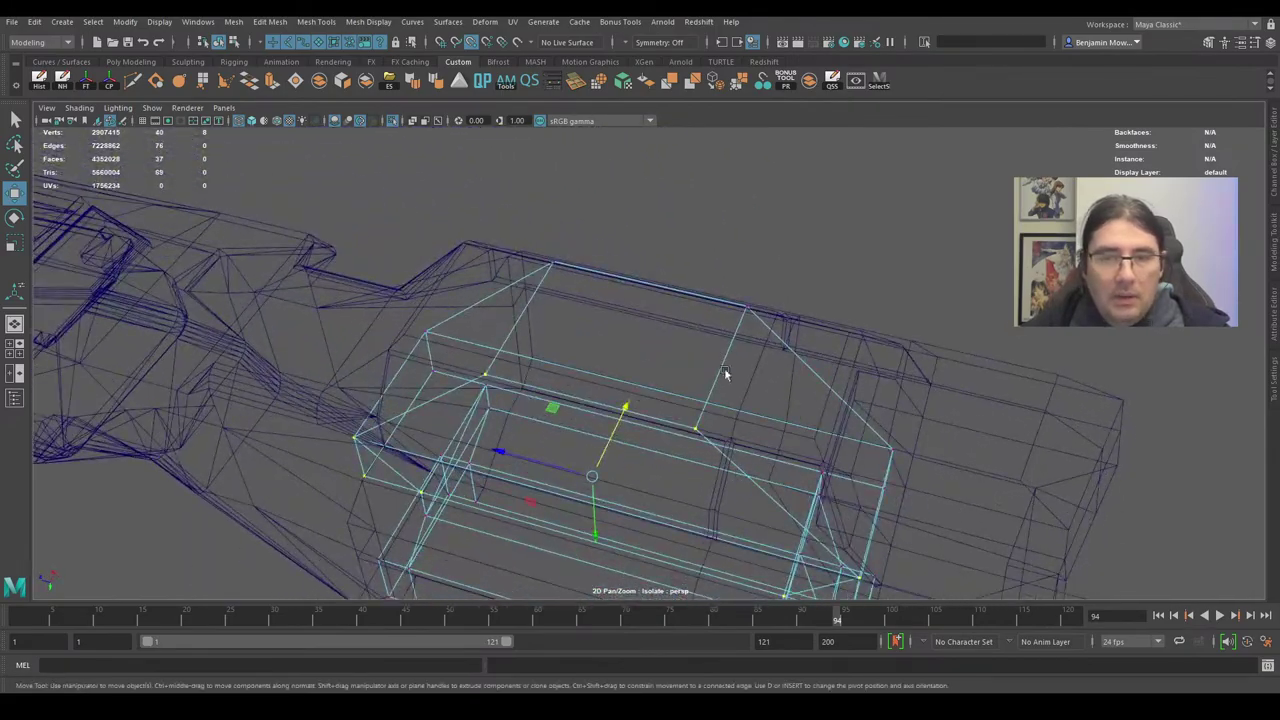
Return to shaded display and inspect the housing sides and the joint between the neck and the main body.
mouse_move(750, 427)
left_mouse_down("alt")
mouse_move(848, 411)
mouse_move(770, 421)
mouse_move(891, 379)
mouse_move(880, 446)
mouse_move(846, 422)
left_mouse_up("alt")
key("5")
middle_click_drag(846, 422, 723, 386, "alt")
right_click_drag(723, 386, 806, 345, "alt")
left_click(805, 318)
middle_click_drag(829, 362, 751, 371, "alt")
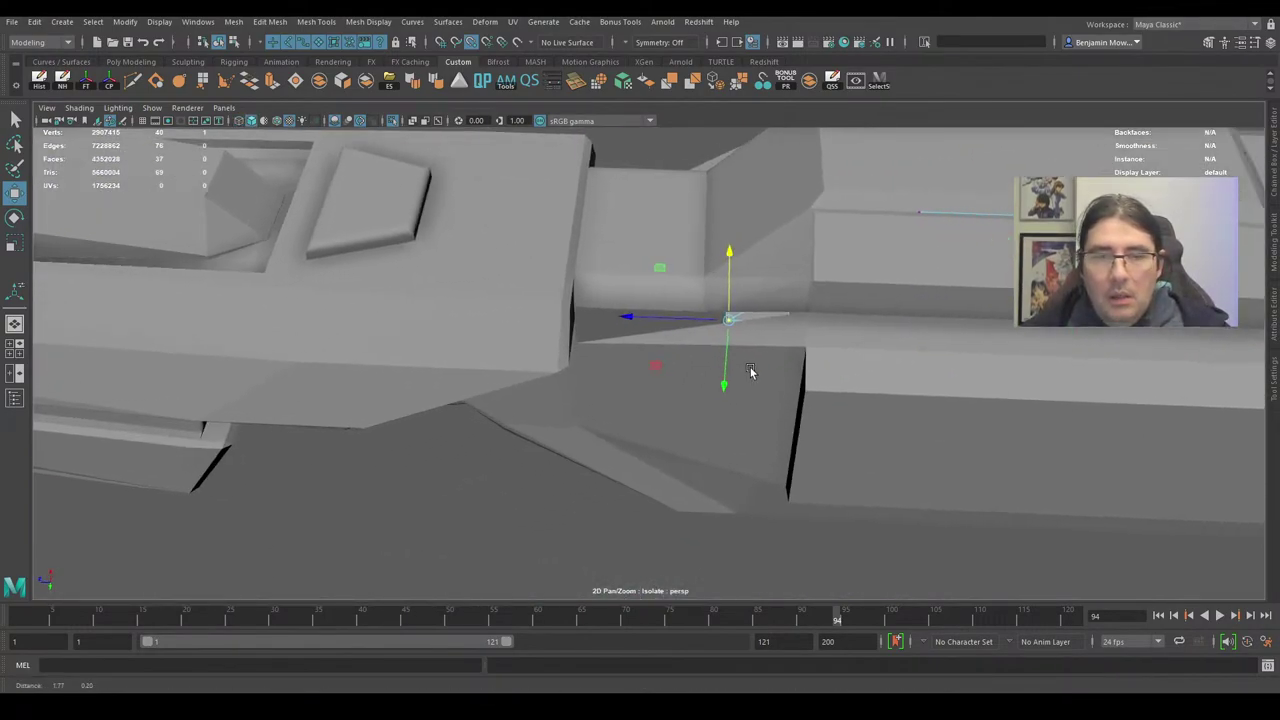
mouse_move(752, 372)
left_mouse_down("alt")
mouse_move(580, 371)
mouse_move(557, 409)
mouse_move(680, 300)
mouse_move(729, 206)
mouse_move(717, 343)
mouse_move(817, 366)
mouse_move(836, 331)
mouse_move(760, 330)
mouse_move(790, 226)
mouse_move(746, 246)
mouse_move(677, 317)
left_mouse_up("alt")
middle_click_drag(677, 317, 729, 380, "alt")
scroll(729, 380, "up", 5)
left_click_drag(729, 380, 789, 356, "alt")
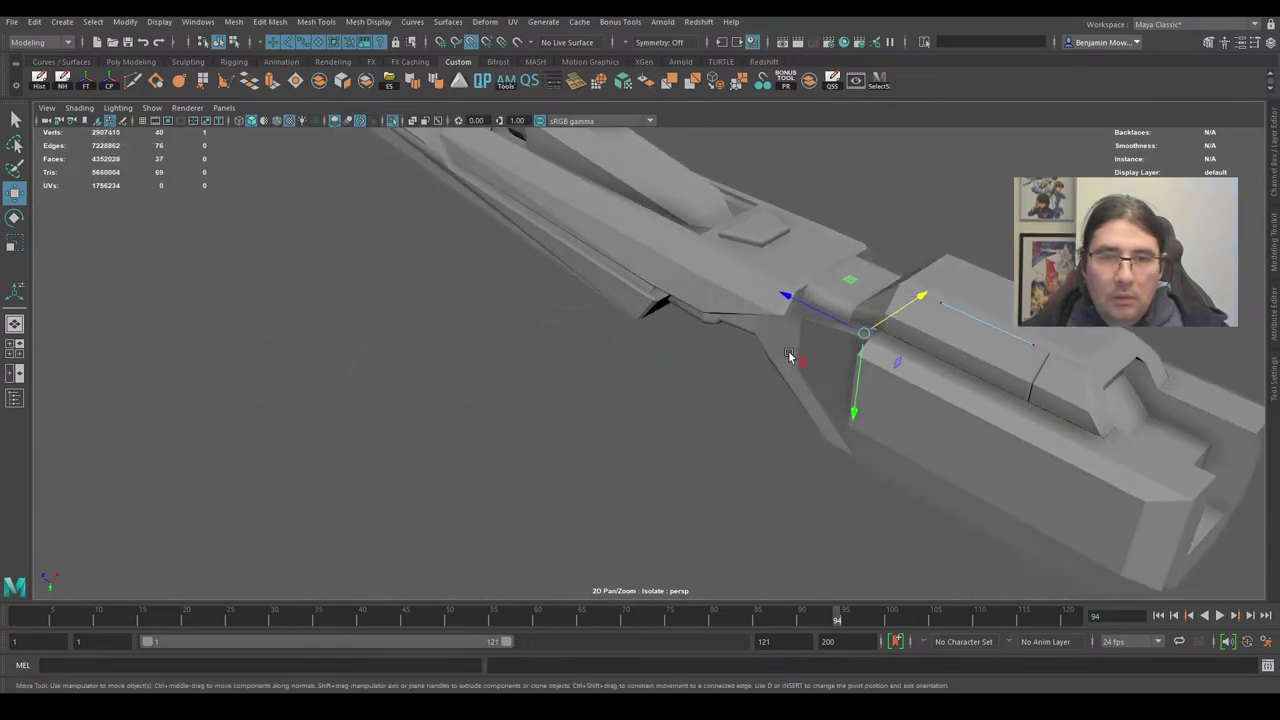
middle_click_drag(789, 356, 663, 414, "alt")
left_click_drag(663, 414, 727, 343, "alt")
scroll(727, 343, "up", 3)
Select the main body mesh and move the pair of side corner vertices near the neck forward along the body.
left_click(663, 235)
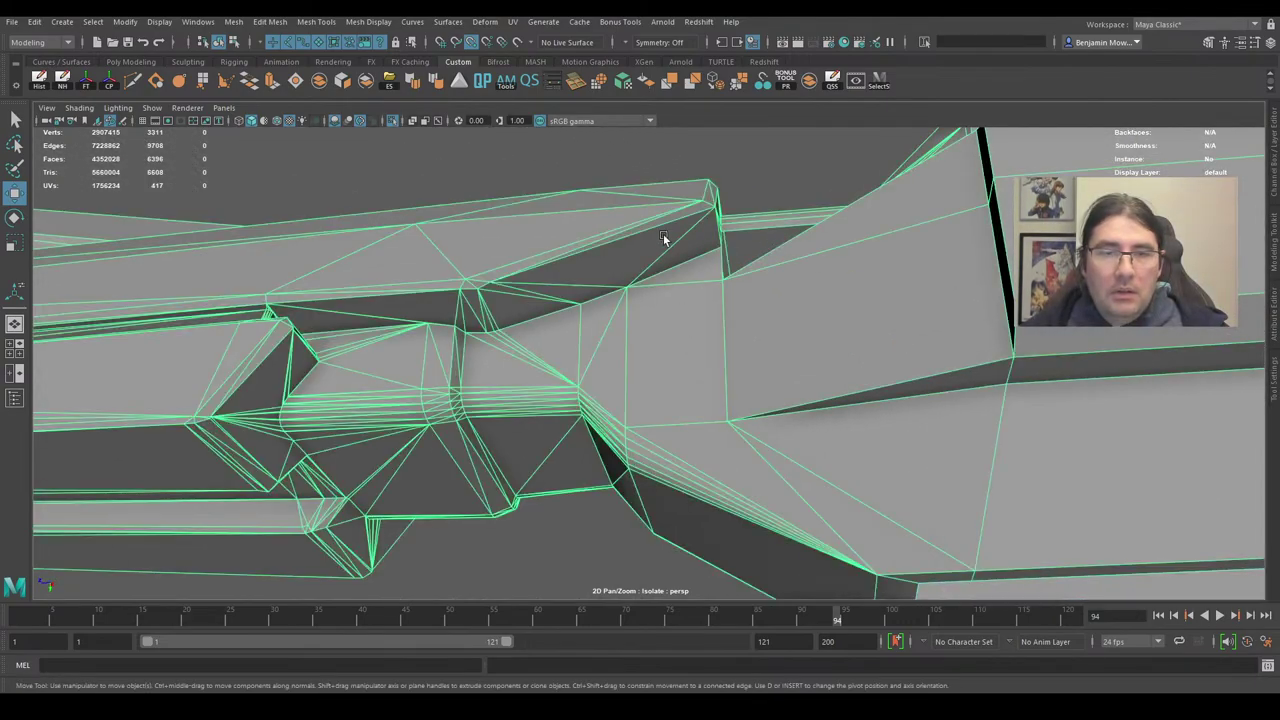
left_click_drag(663, 238, 701, 277, "alt")
right_click_drag(701, 277, 655, 263)
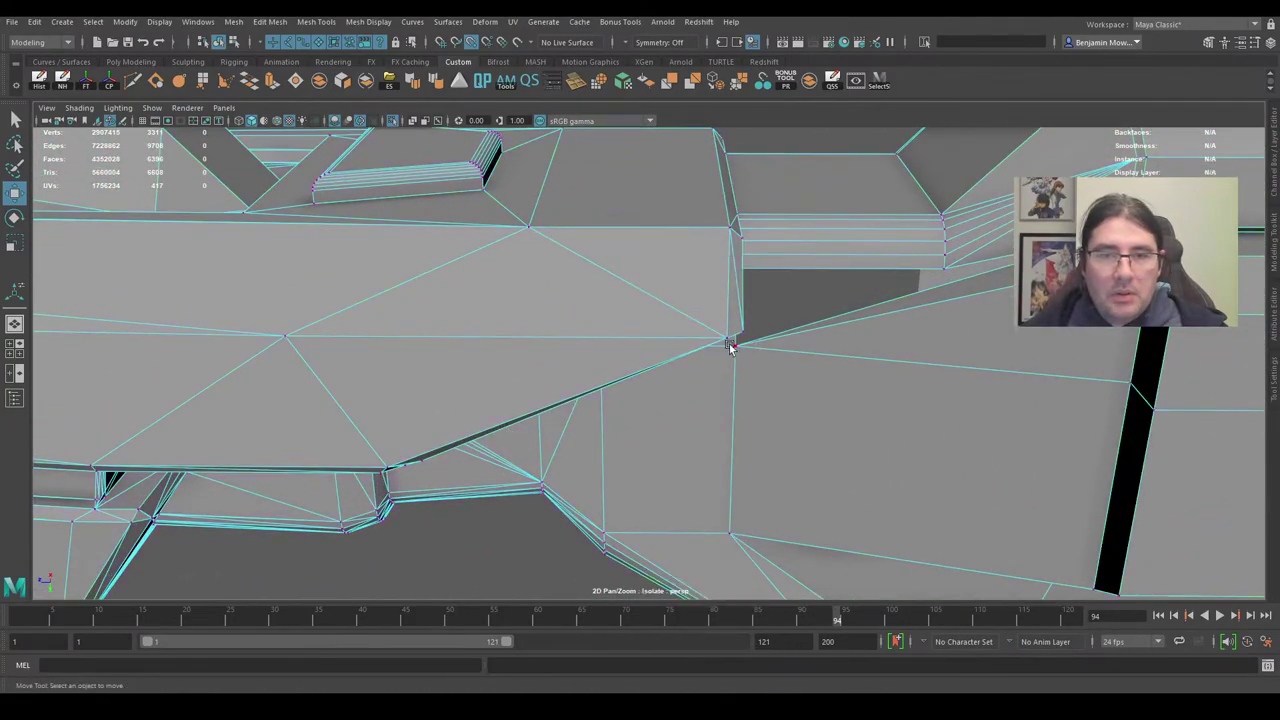
left_click(730, 341)
left_click_drag(900, 314, 869, 514, "alt")
left_click_drag(700, 450, 757, 395, "alt")
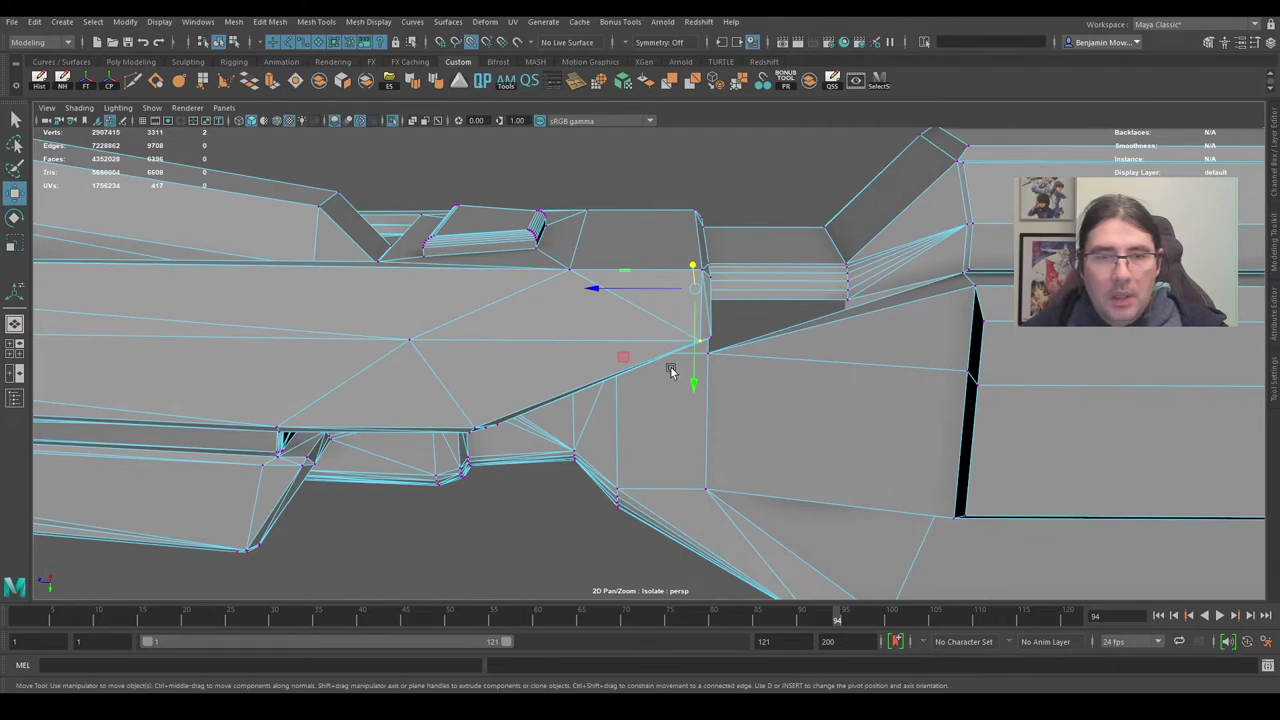
left_click_drag(670, 370, 717, 306, "alt")
key("d")
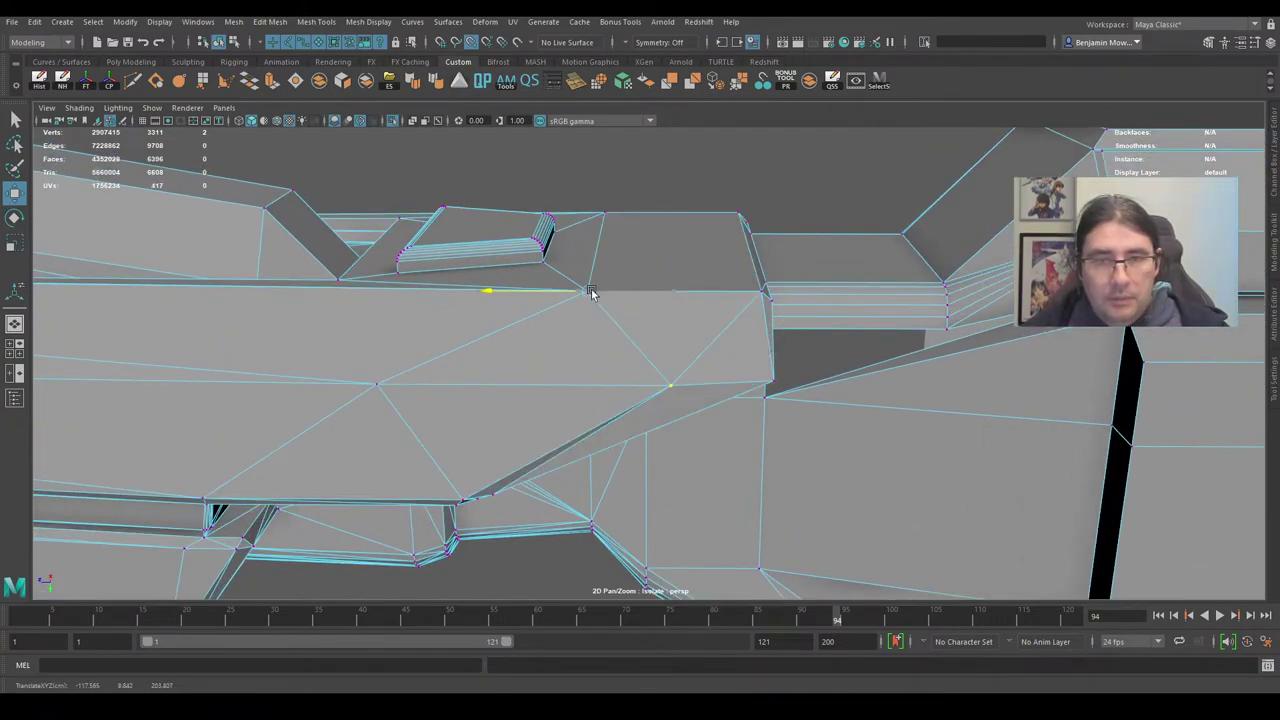
left_click_drag(591, 289, 668, 370, "alt")
Move the adjacent rear corner vertex pair forward, close behind the first moved pair.
left_click(820, 402, "shift")
scroll(687, 362, "up", 5)
middle_click_drag(690, 327, 711, 306, "alt")
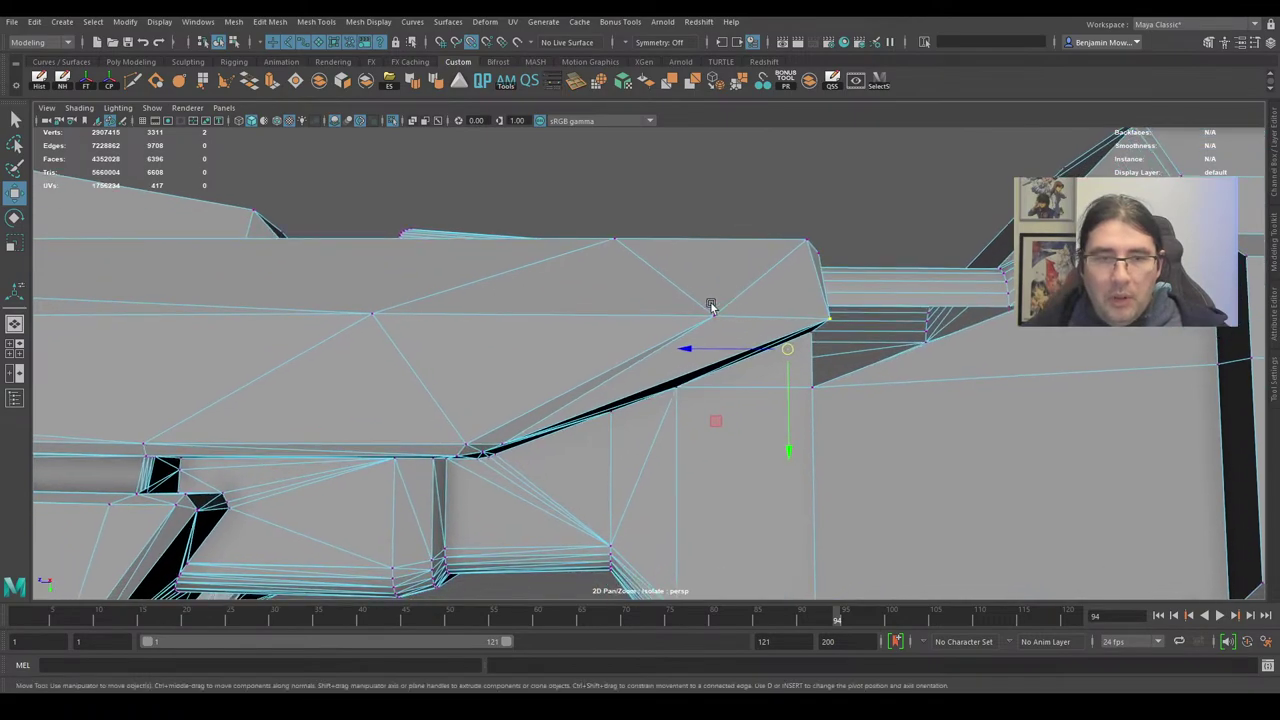
scroll(711, 306, "up", 3)
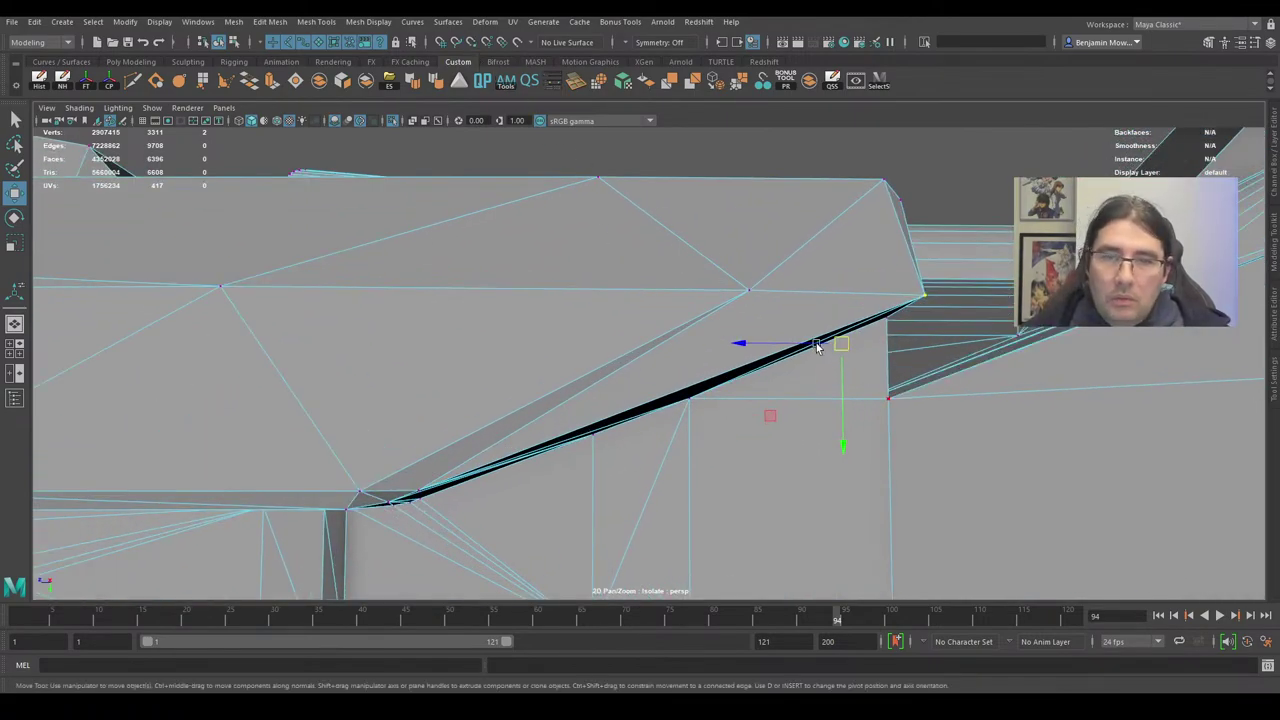
left_click_drag(784, 344, 761, 236)
Delete the four diagonal edges crossing the body's side faces near the moved corners.
right_click_drag(761, 236, 758, 197)
left_click(785, 212)
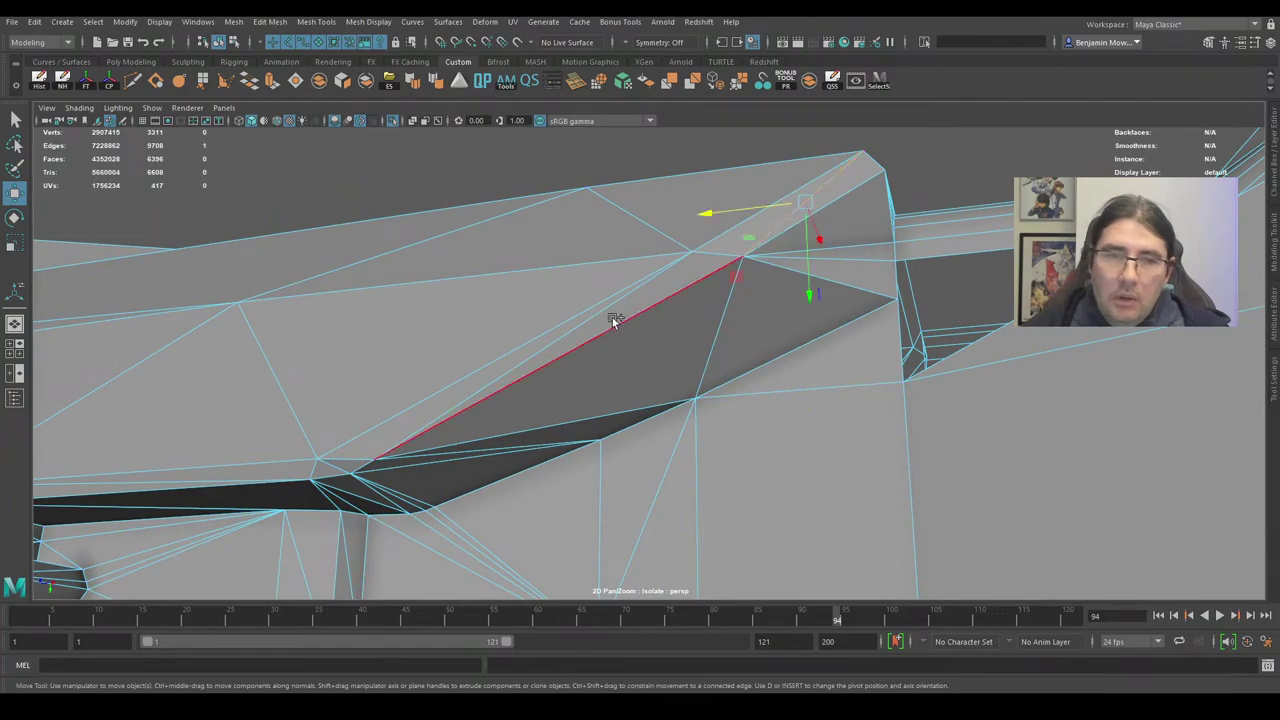
left_click(572, 327, "shift")
left_click_drag(650, 306, 427, 390, "alt")
left_click(427, 390, "shift")
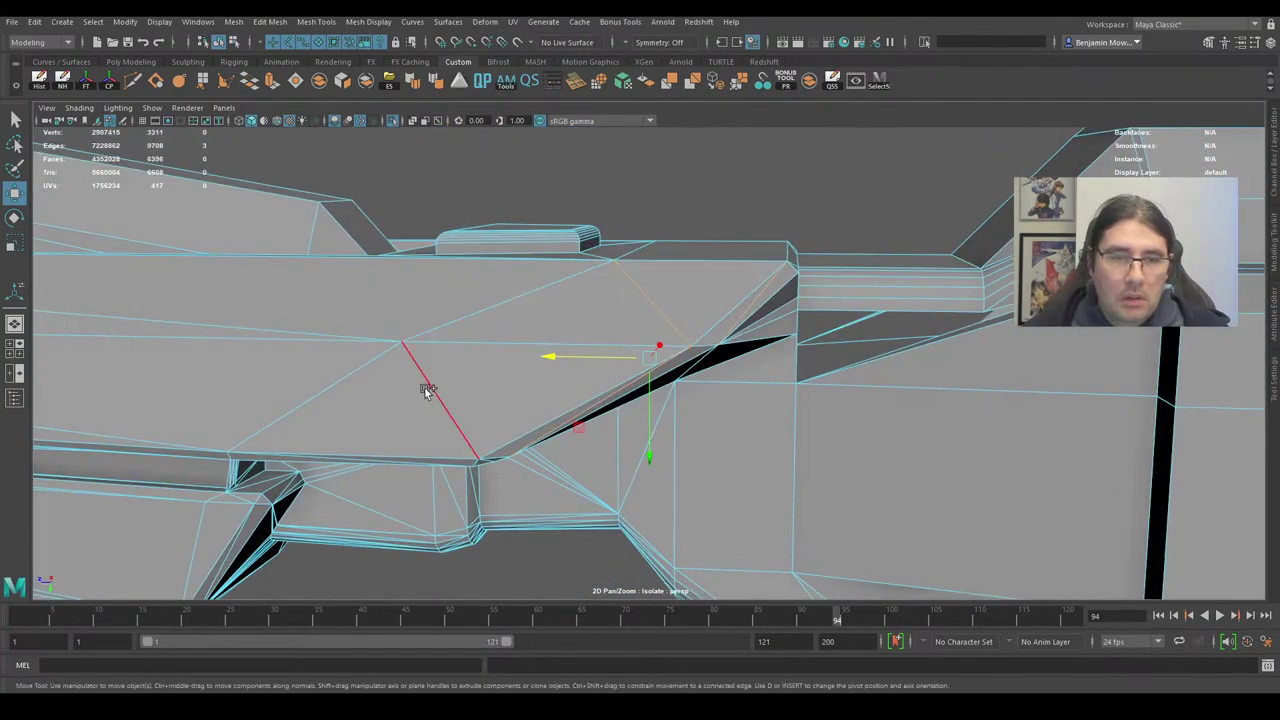
key("Delete")
Cut edges with Multi-Cut from both rear corners of the raised top panel to the neck's upper corners.
left_click_drag(773, 390, 713, 365, "alt")
scroll(708, 363, "up", 5)
scroll(713, 365, "up", 3)
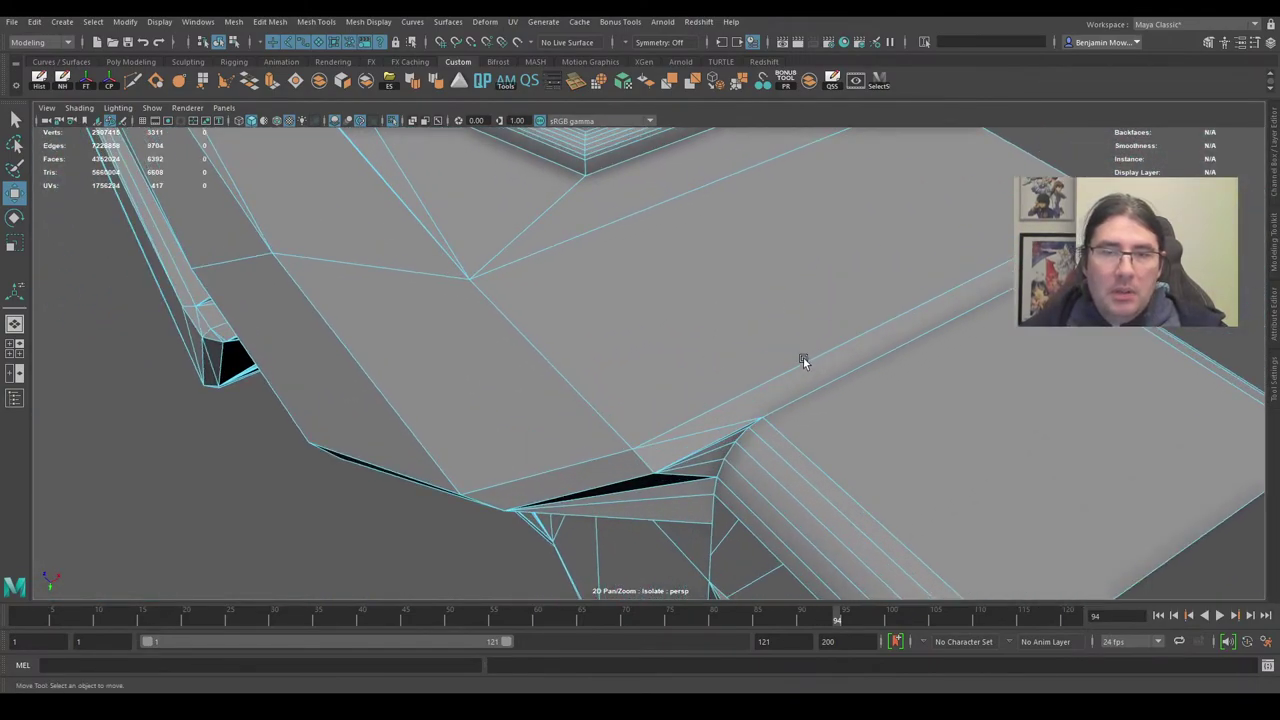
left_click_drag(803, 357, 728, 322, "alt")
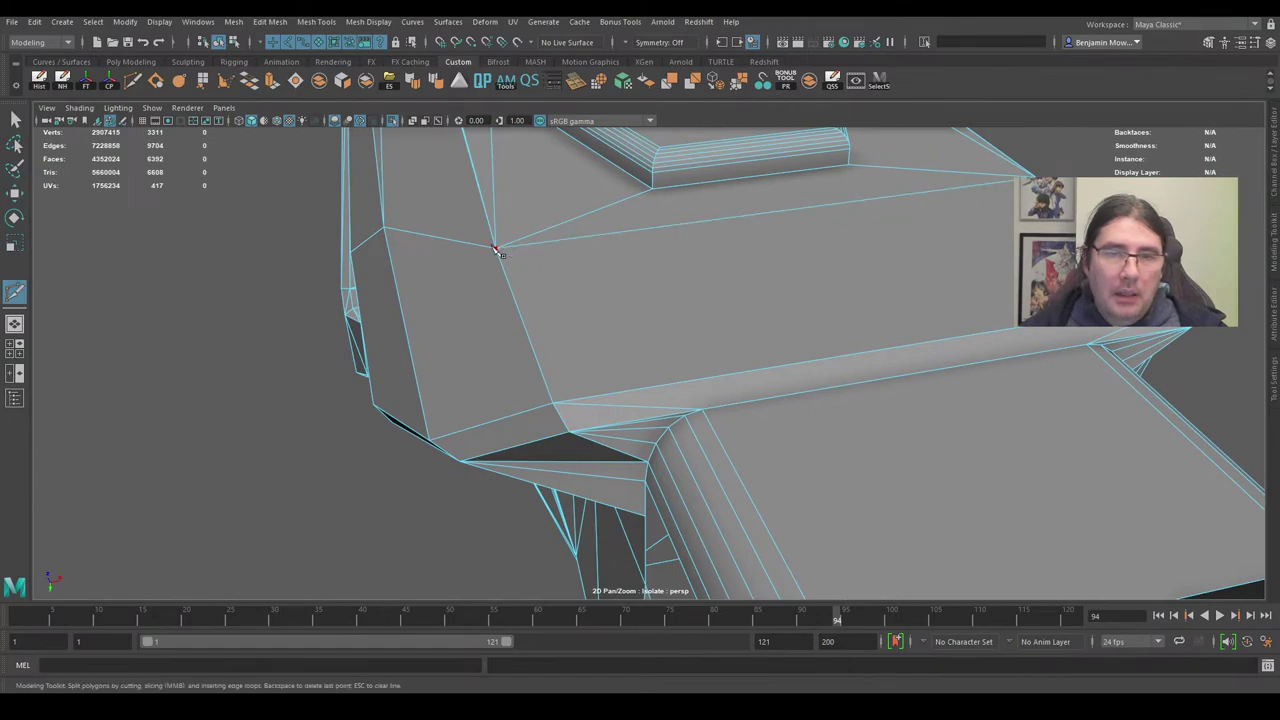
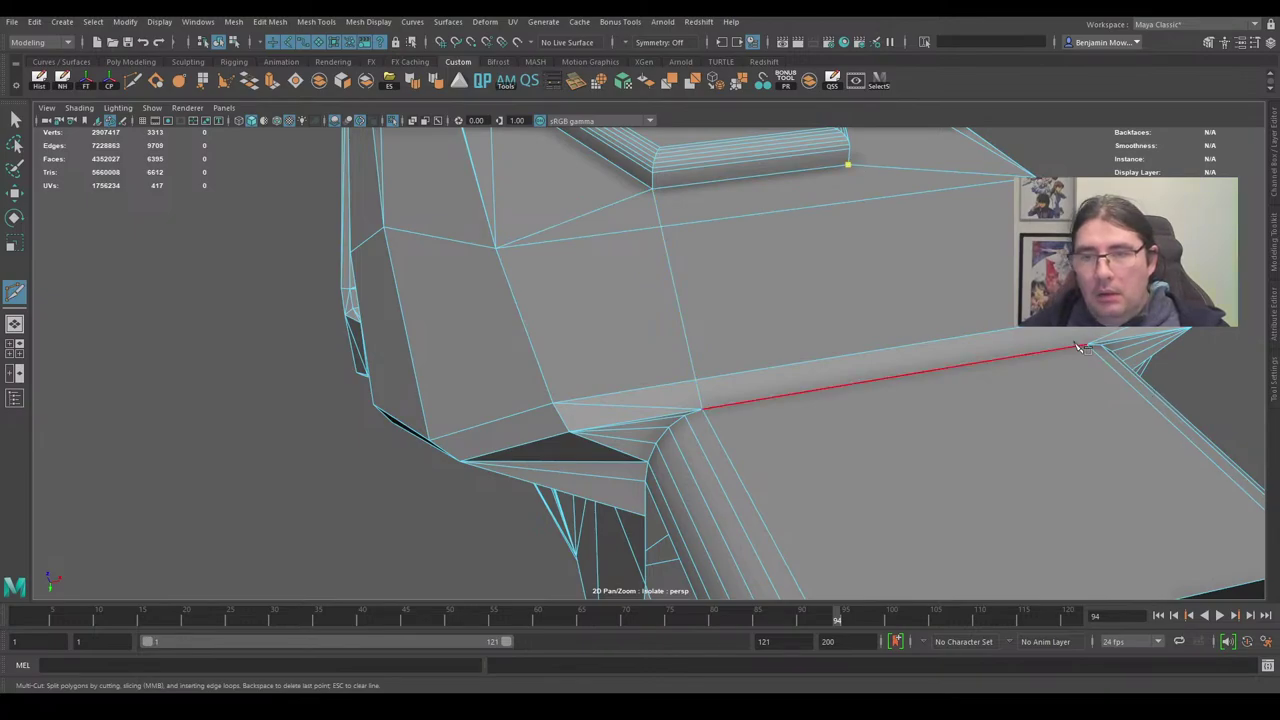
scroll(795, 377, "down", 3)
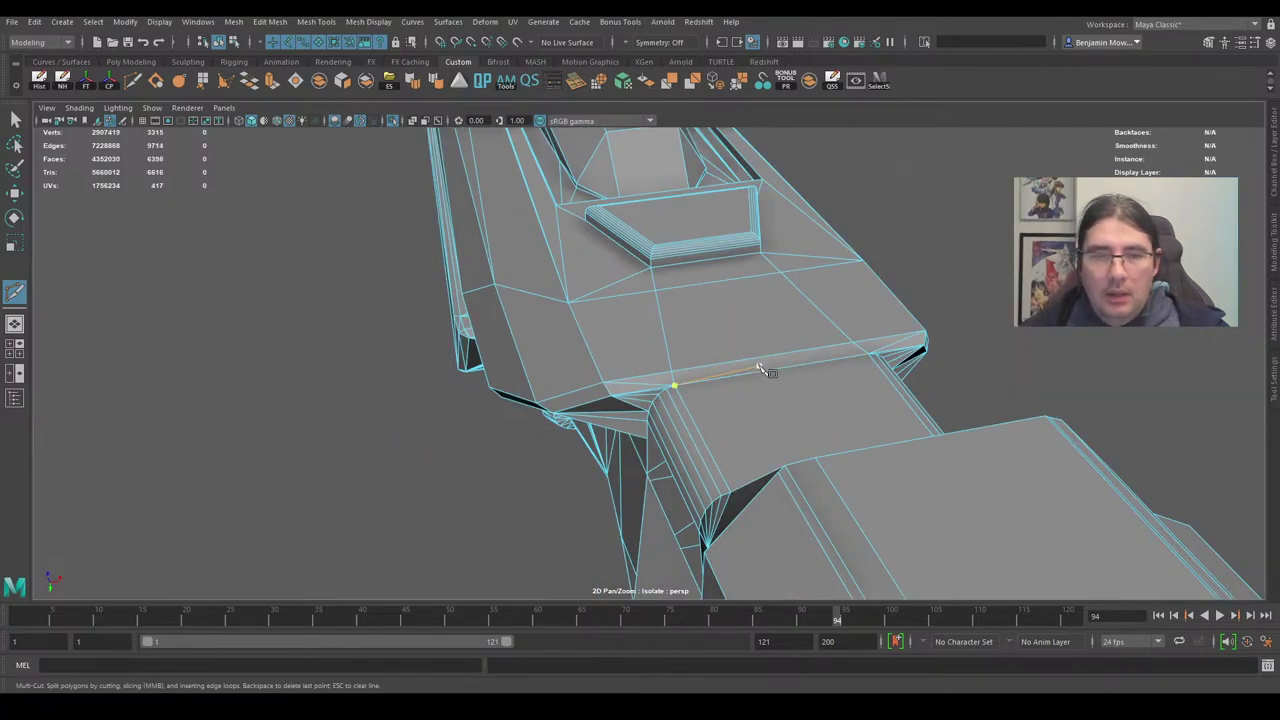
Slide the lower vertices of the two new cuts sideways into line with the neck's corners using point snapping.
scroll(766, 371, "up", 2)
key("w")
right_click_drag(682, 339, 684, 377)
left_click(589, 332)
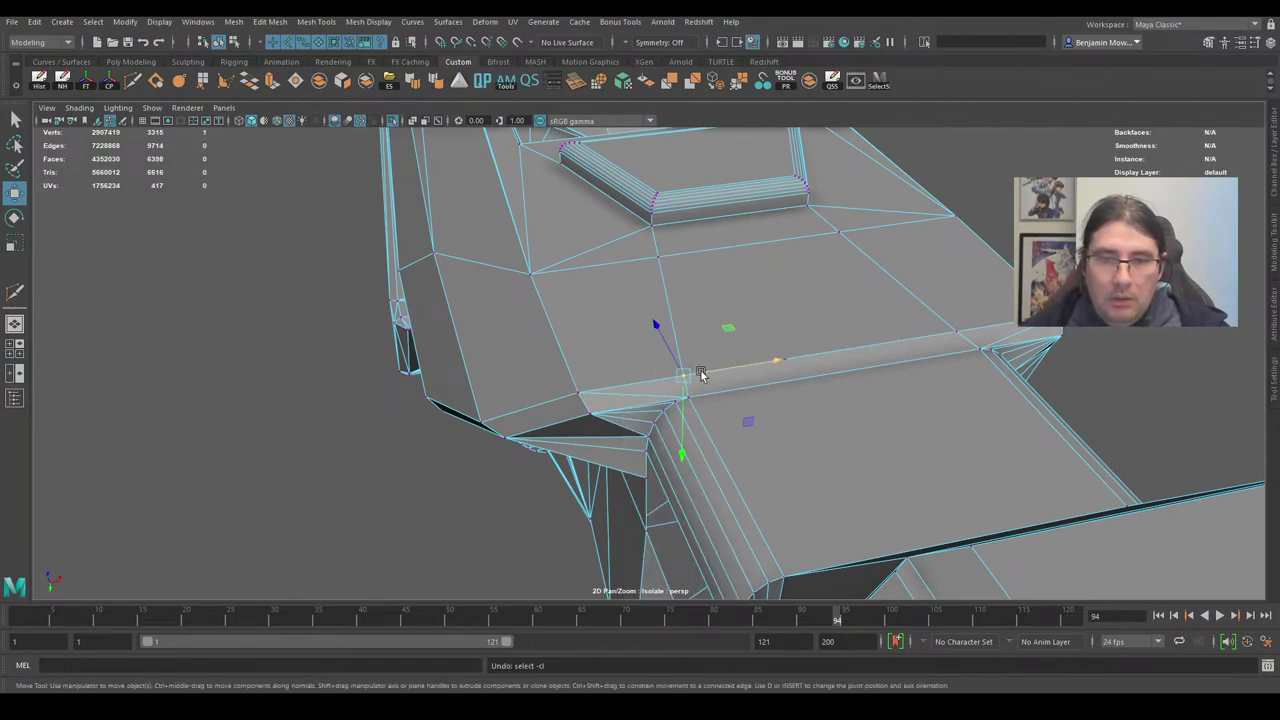
left_click_drag(703, 372, 685, 400)
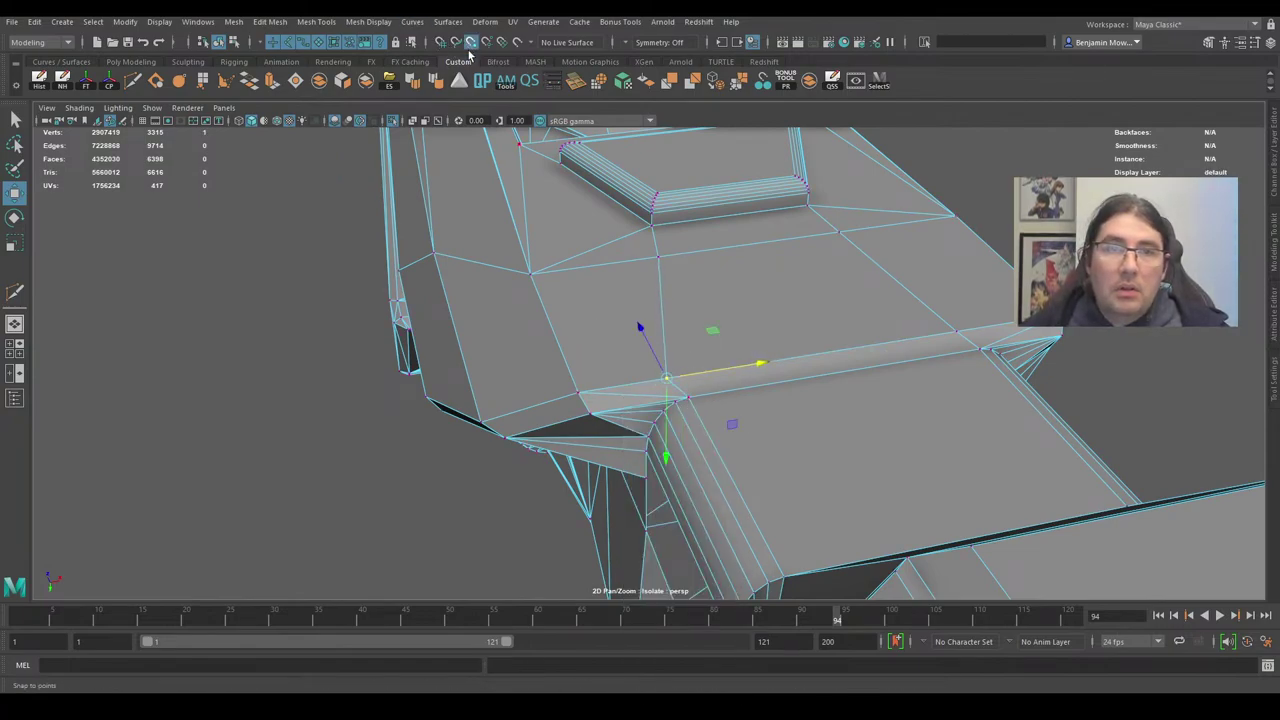
left_click_drag(750, 362, 825, 388)
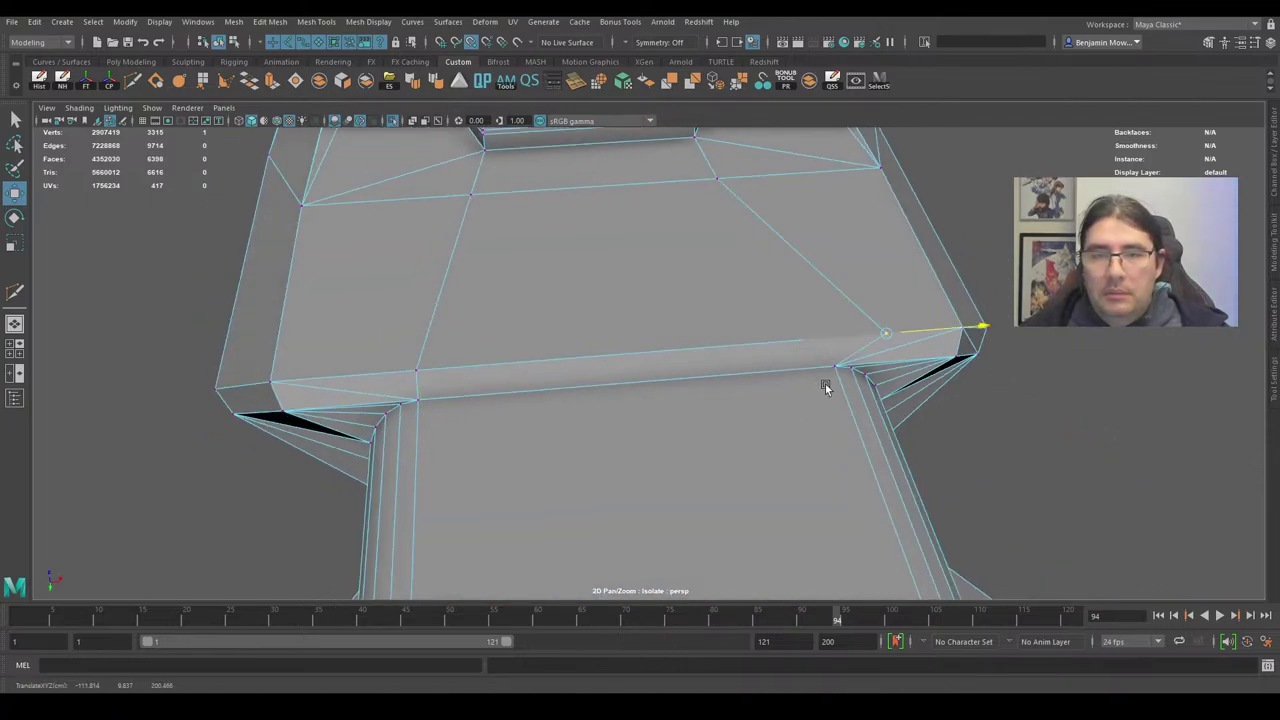
Slide the upper vertices of the two cuts sideways into line with their lower vertices.
left_click_drag(751, 273, 557, 251, "alt")
left_click(611, 261)
scroll(634, 257, "down", 4)
scroll(627, 297, "up", 3)
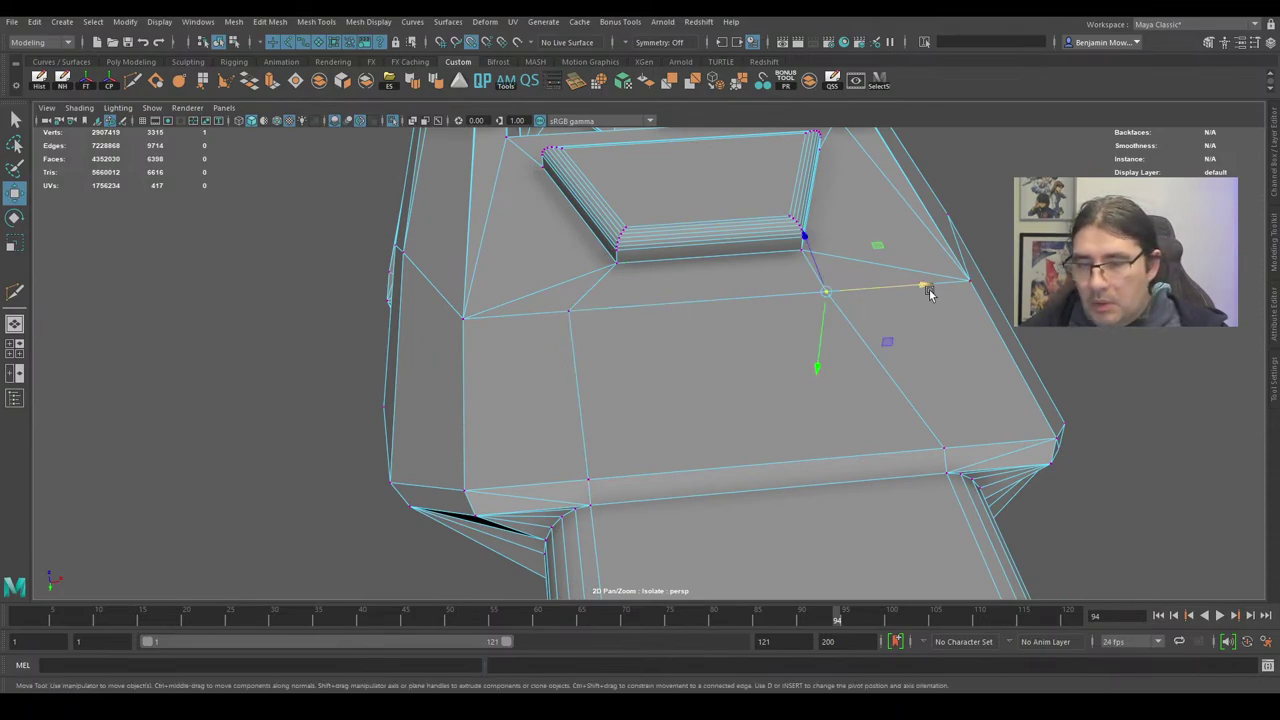
left_click_drag(877, 289, 1140, 400)
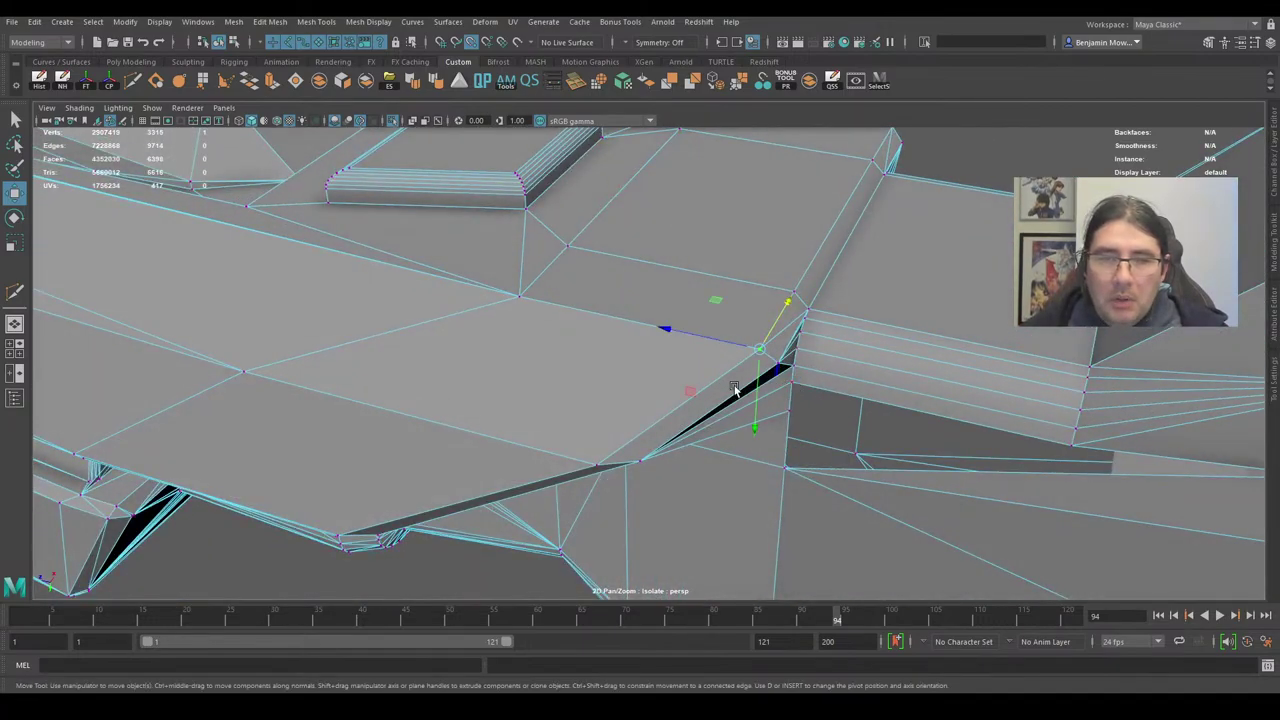
Snap the pivot to the body's upper rear corner vertex and move the corner vertices forward to the side vertex below.
left_click_drag(735, 390, 803, 403, "alt")
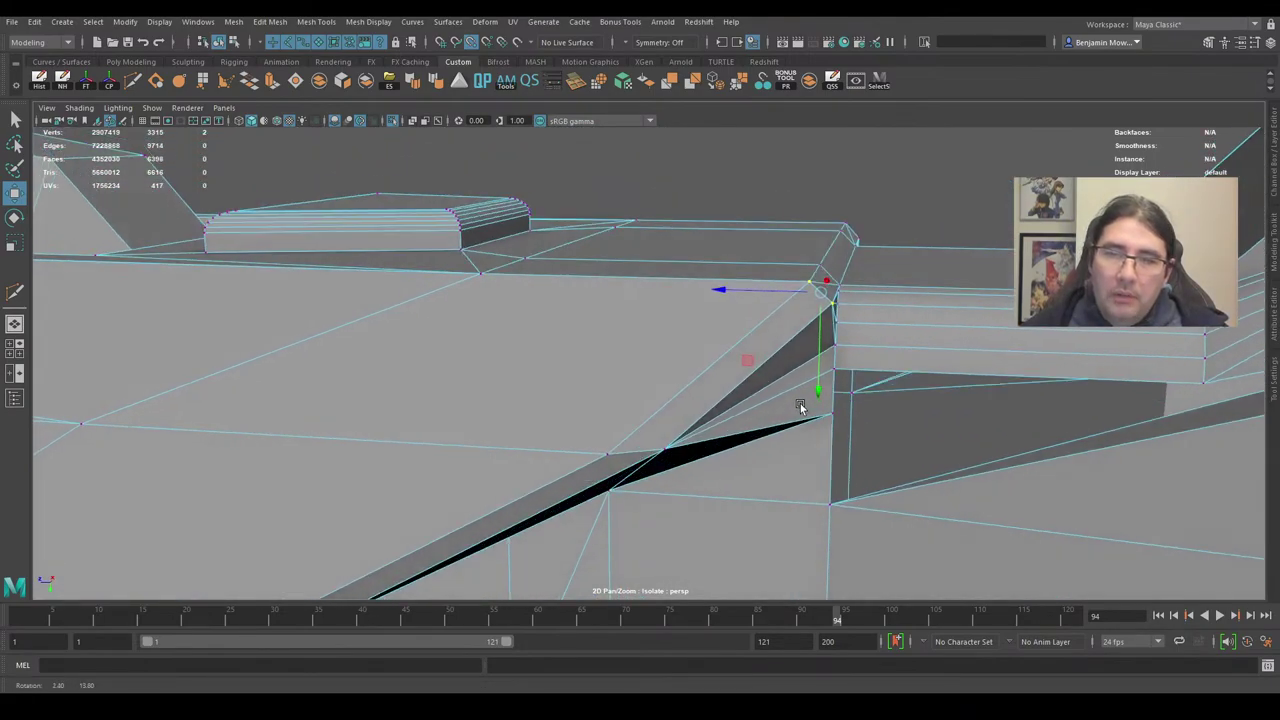
key("d")
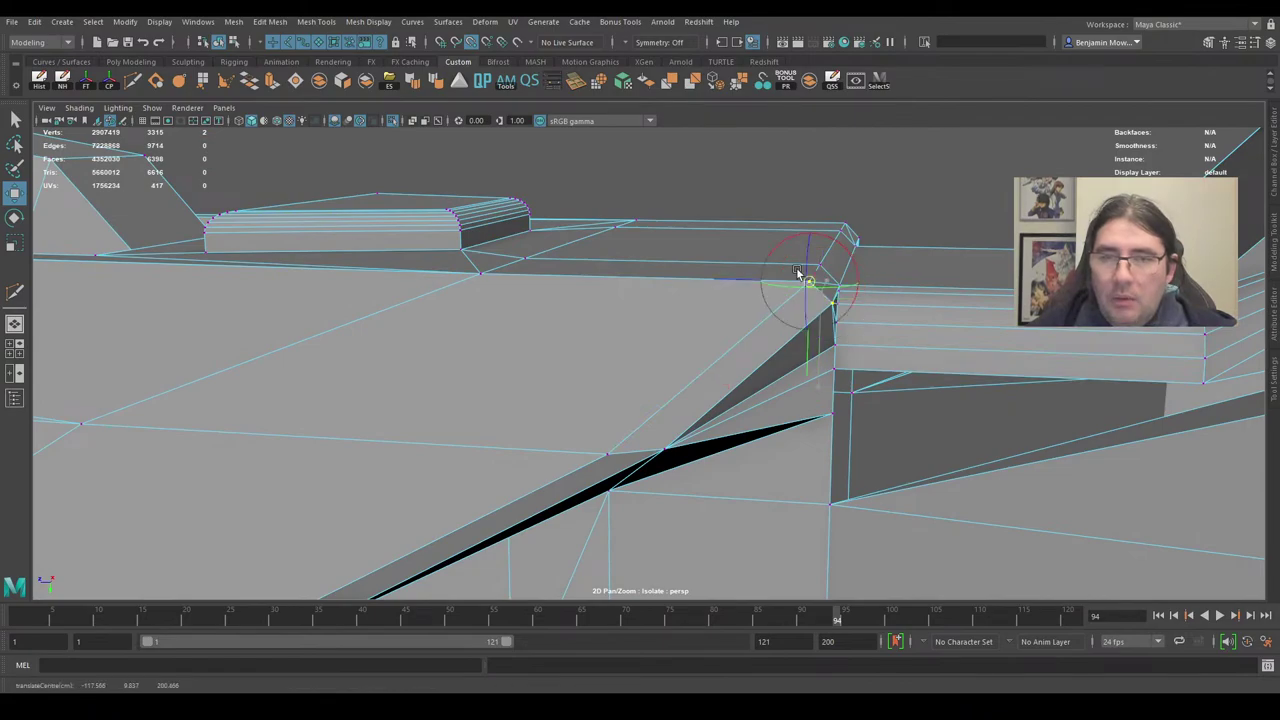
left_click_drag(757, 287, 668, 351)
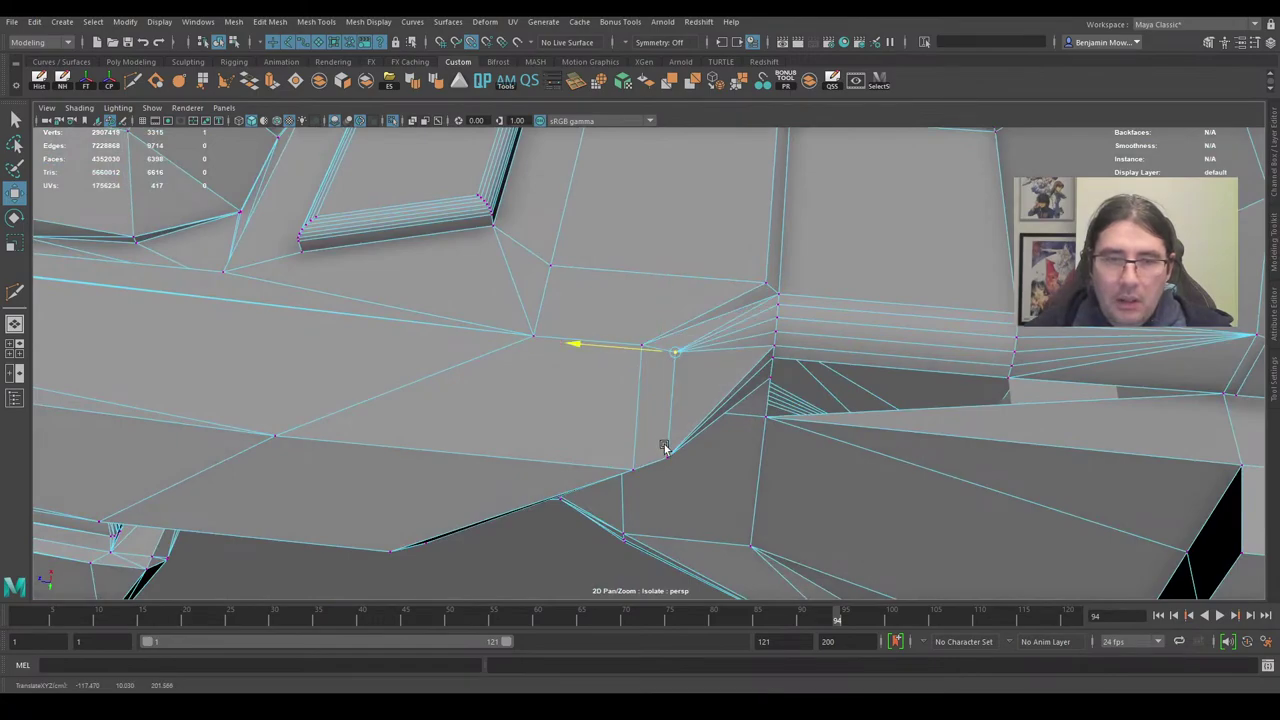
Delete the surplus edge on each side near the rear corners and switch back to vertex selection.
left_click_drag(663, 443, 745, 363, "alt")
right_click_drag(745, 363, 748, 300)
left_click(720, 357)
left_click_drag(720, 357, 652, 408, "alt")
left_click(979, 401)
right_click_drag(652, 405, 619, 404)
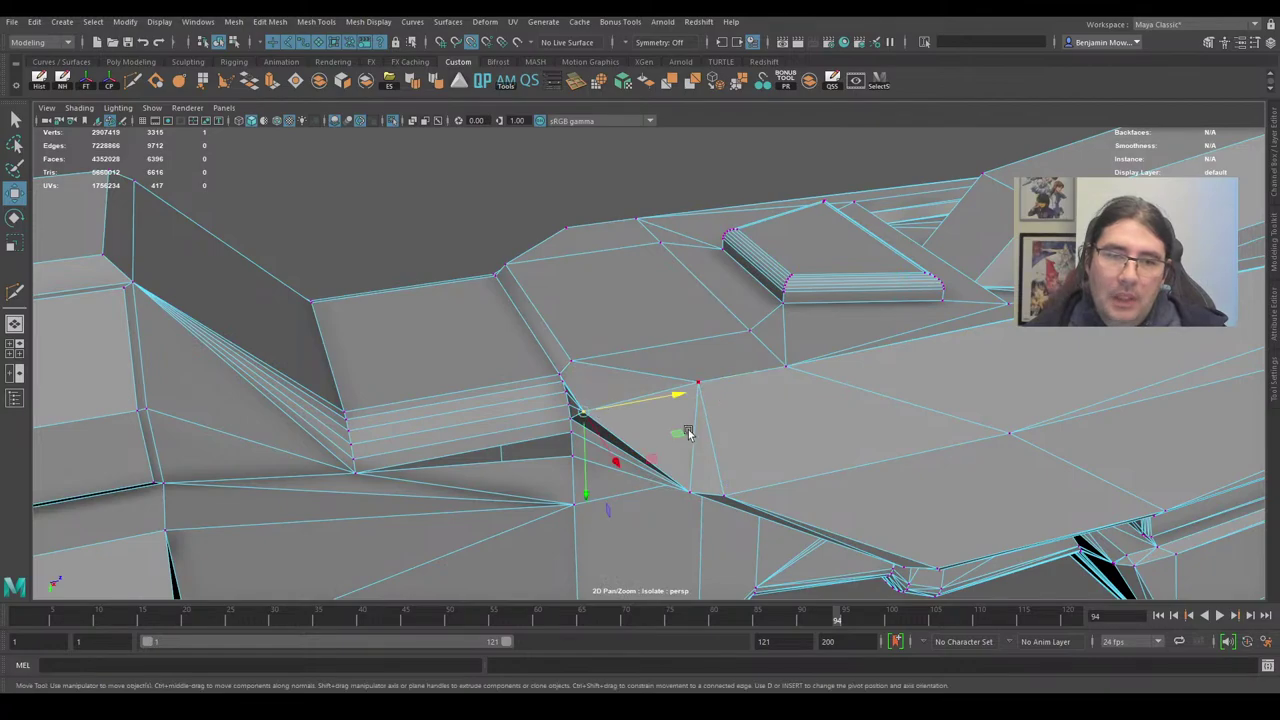
Move the selected vertex beside the neck into line with the lower corner vertex and delete the surplus edge there.
left_click_drag(659, 400, 684, 487)
right_click_drag(705, 362, 724, 383)
key("Delete")
Examine the body's sides and lower corners around the neck for leftover or doubled vertices.
scroll(732, 391, "down", 5)
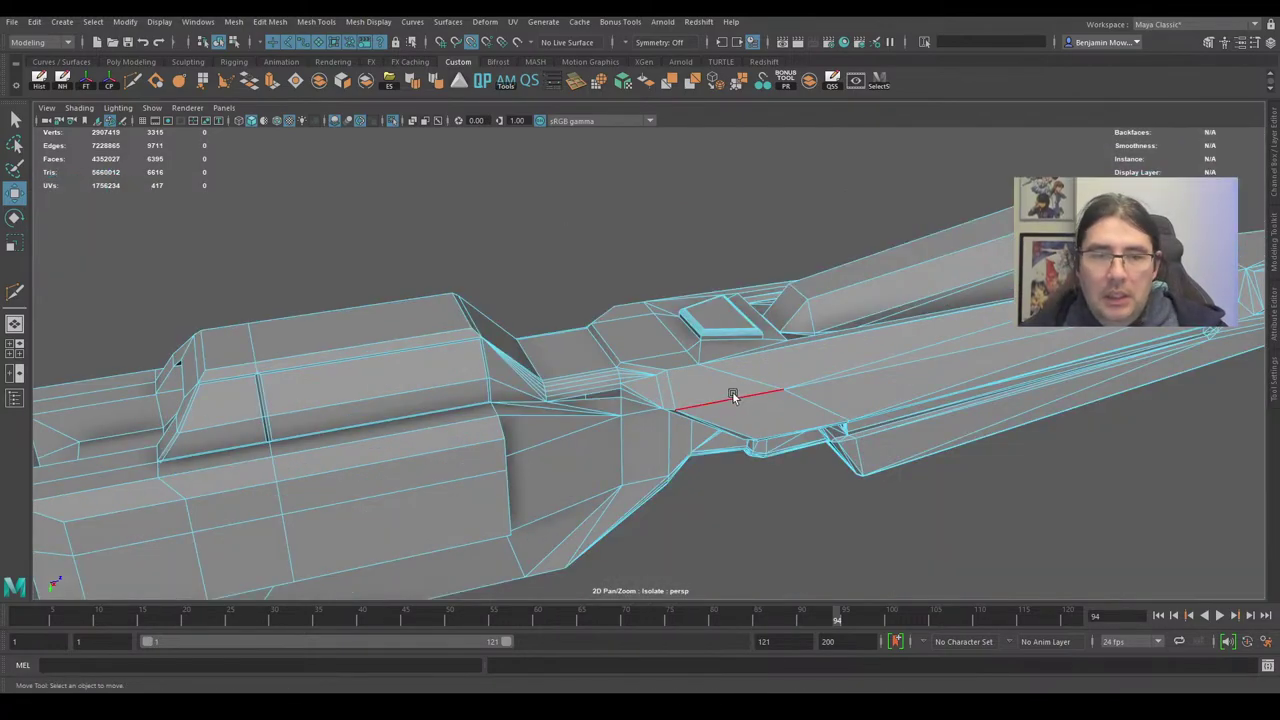
left_click_drag(781, 425, 1009, 389, "alt")
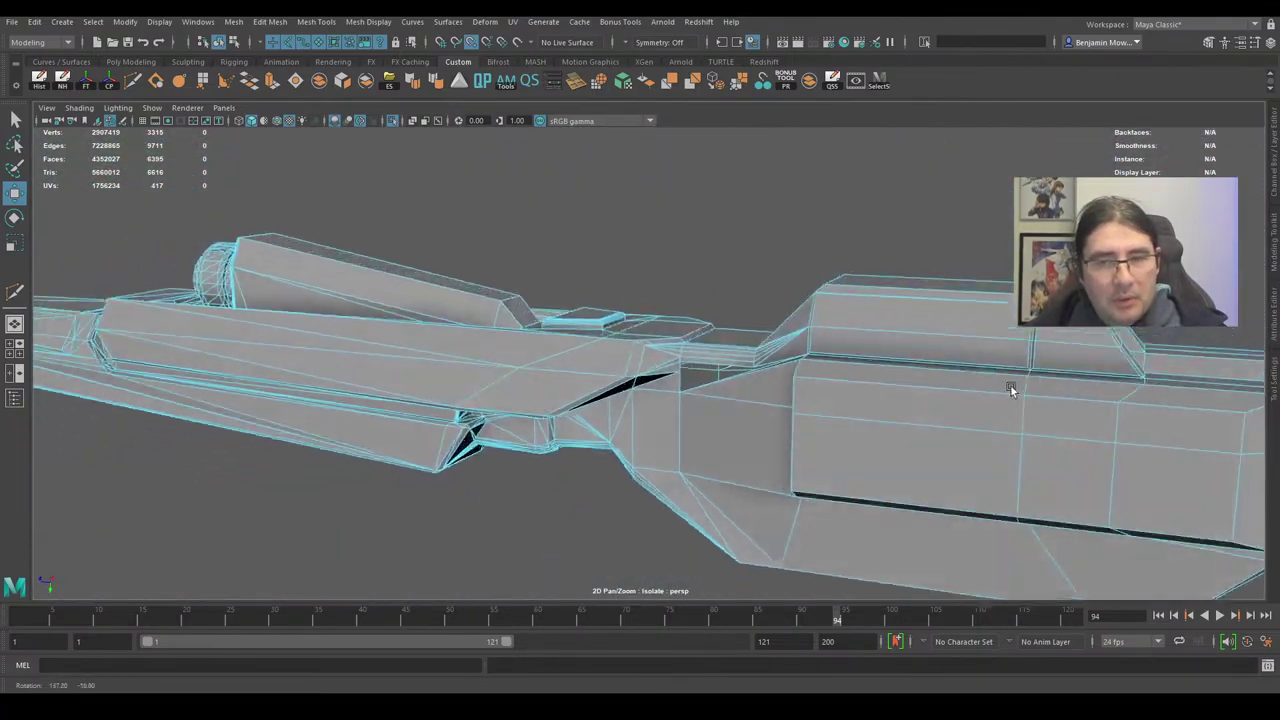
scroll(640, 343, "up", 5)
left_click_drag(640, 341, 851, 343, "alt")
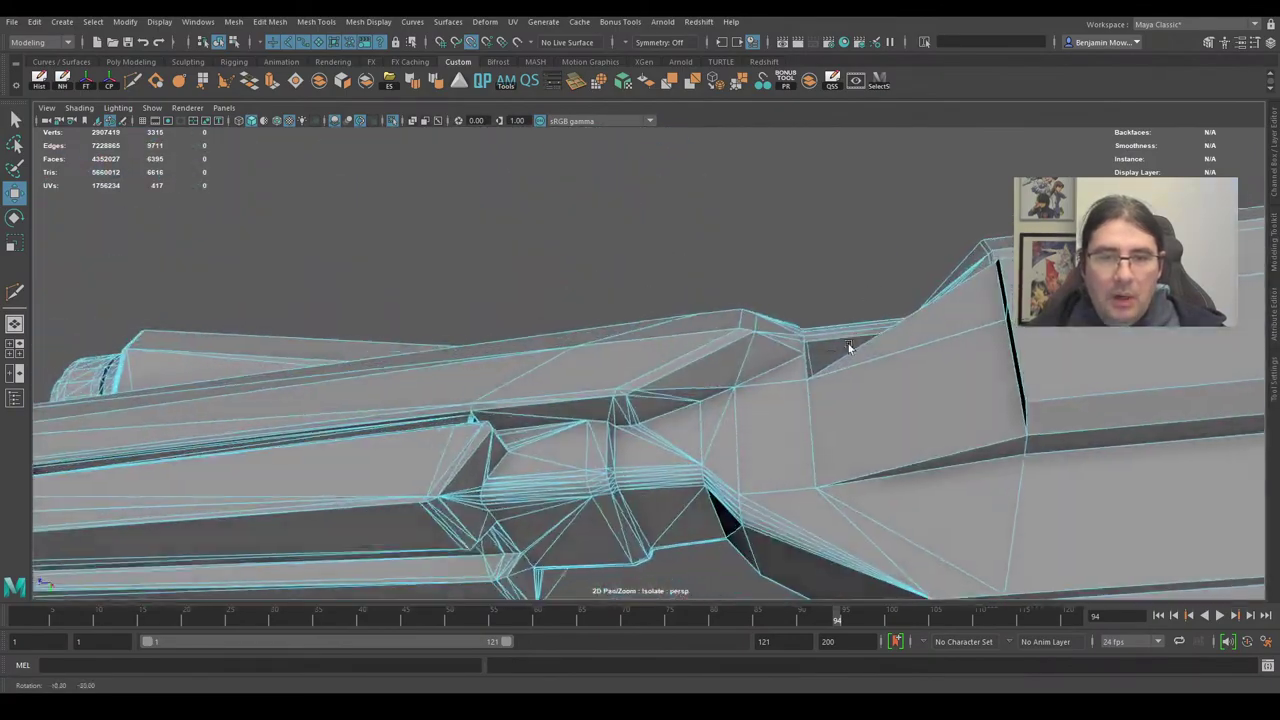
right_click_drag(851, 343, 803, 365, "alt")
middle_click_drag(803, 365, 872, 303, "alt")
scroll(872, 303, "up", 3)
left_click_drag(872, 303, 791, 391, "alt")
scroll(791, 391, "up", 5)
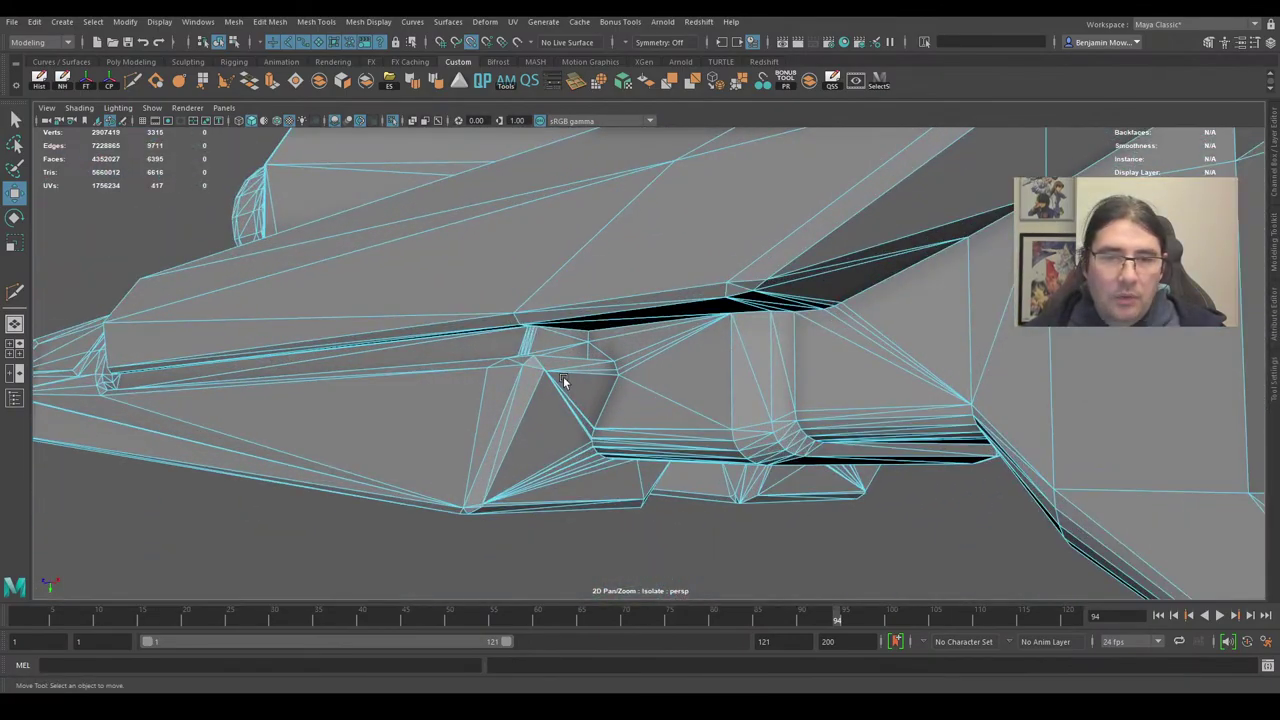
left_click_drag(563, 380, 654, 360, "alt")
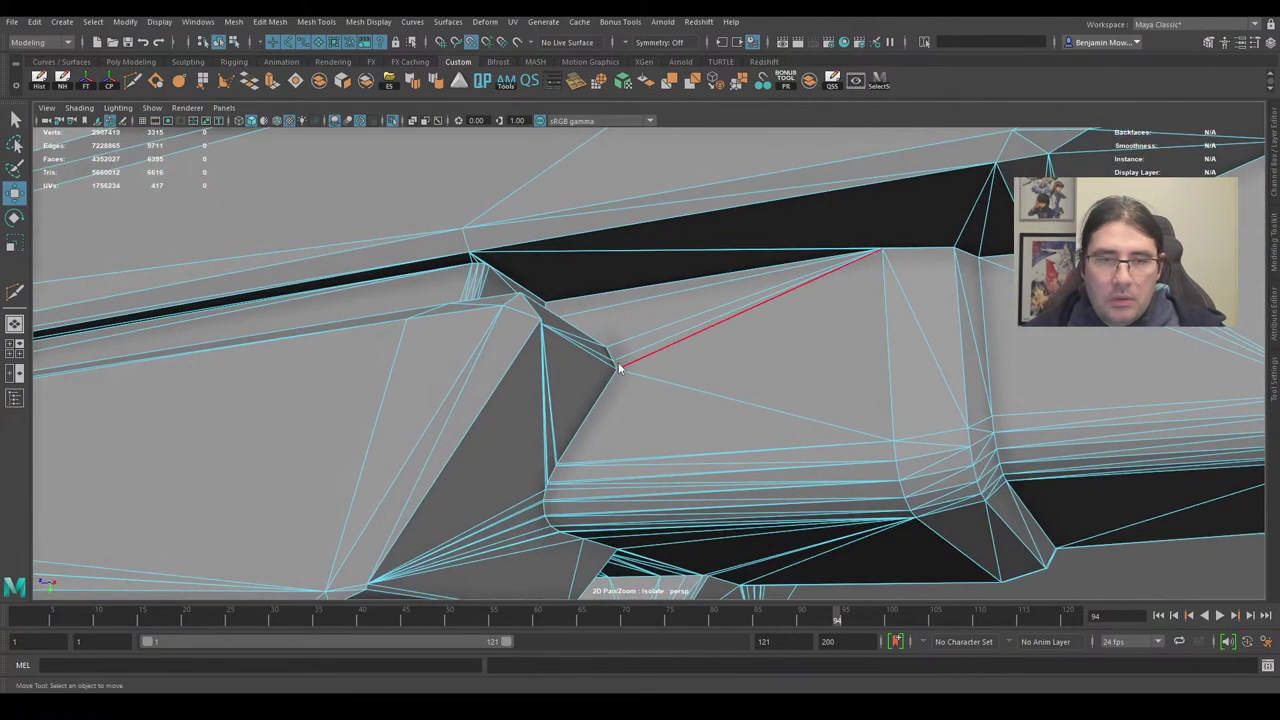
Snap the stray vertex onto the adjacent corner vertex and merge the overlapping vertices around that corner.
right_click_drag(618, 364, 682, 290)
left_click_drag(682, 290, 924, 352, "alt")
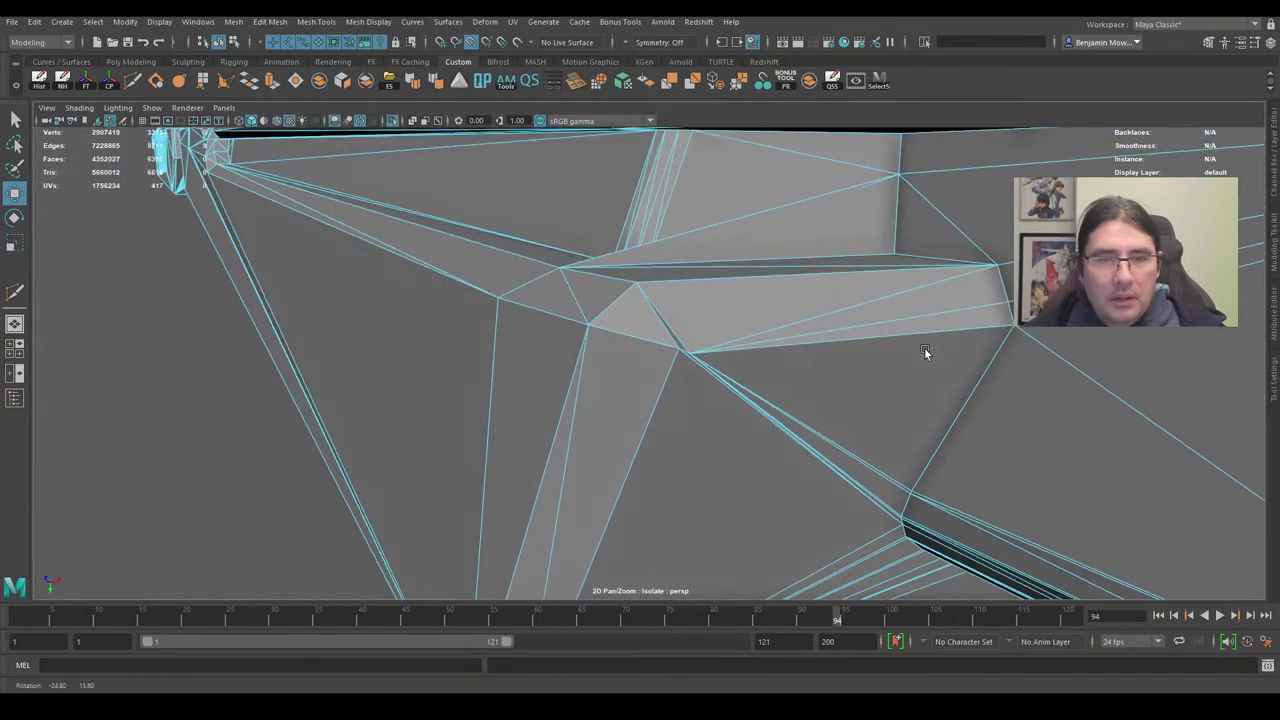
right_click_drag(924, 352, 768, 365, "alt")
left_click_drag(597, 336, 677, 334, "alt")
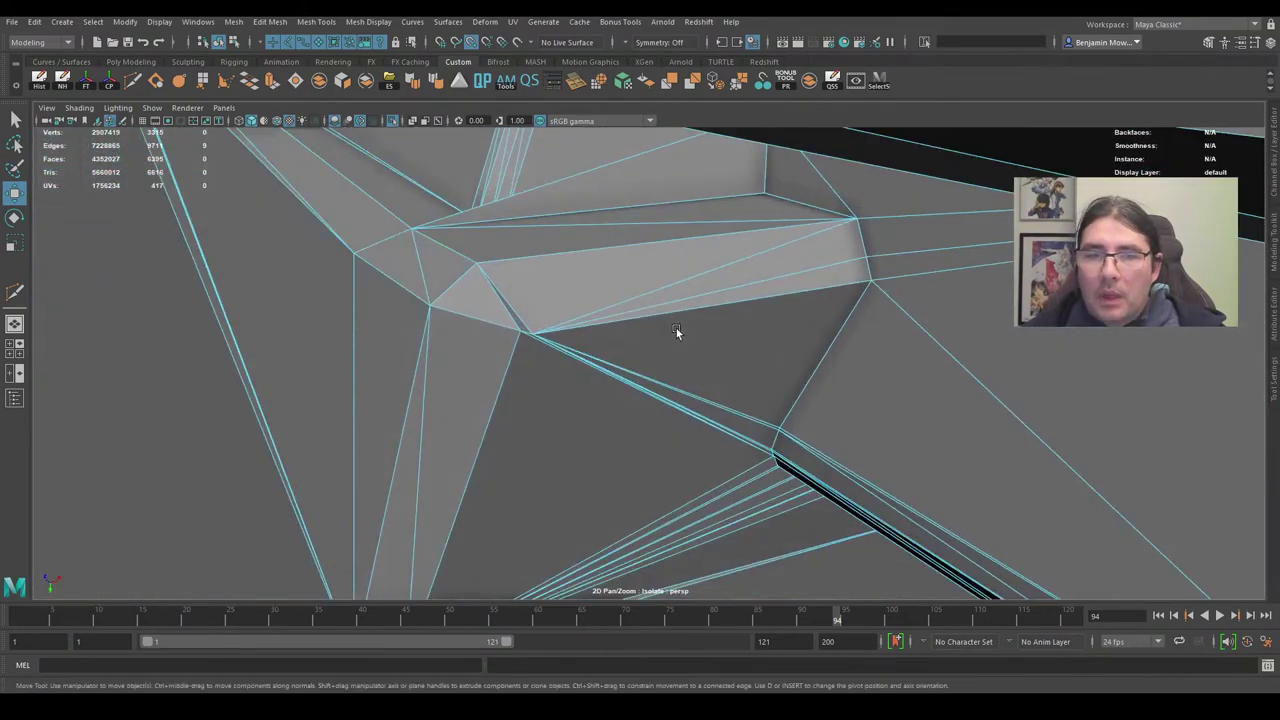
right_click_drag(580, 330, 535, 331)
left_click_drag(537, 346, 517, 333)
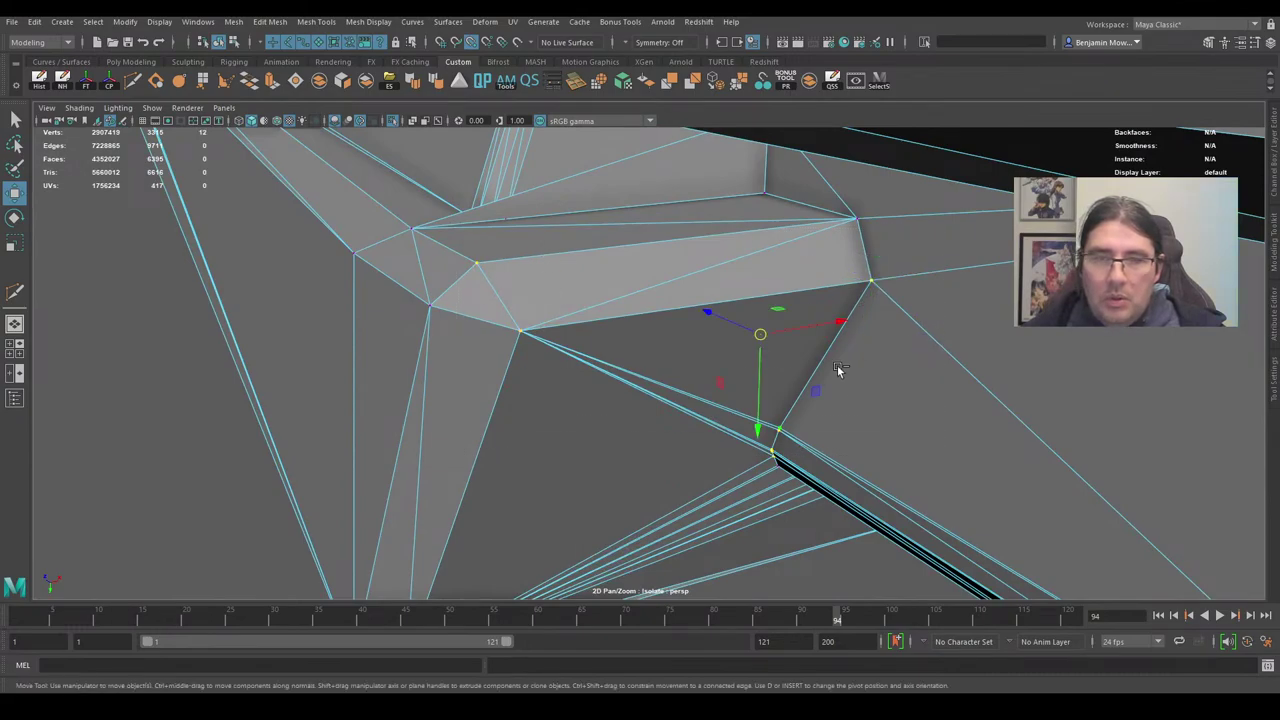
right_click_drag(840, 370, 912, 290)
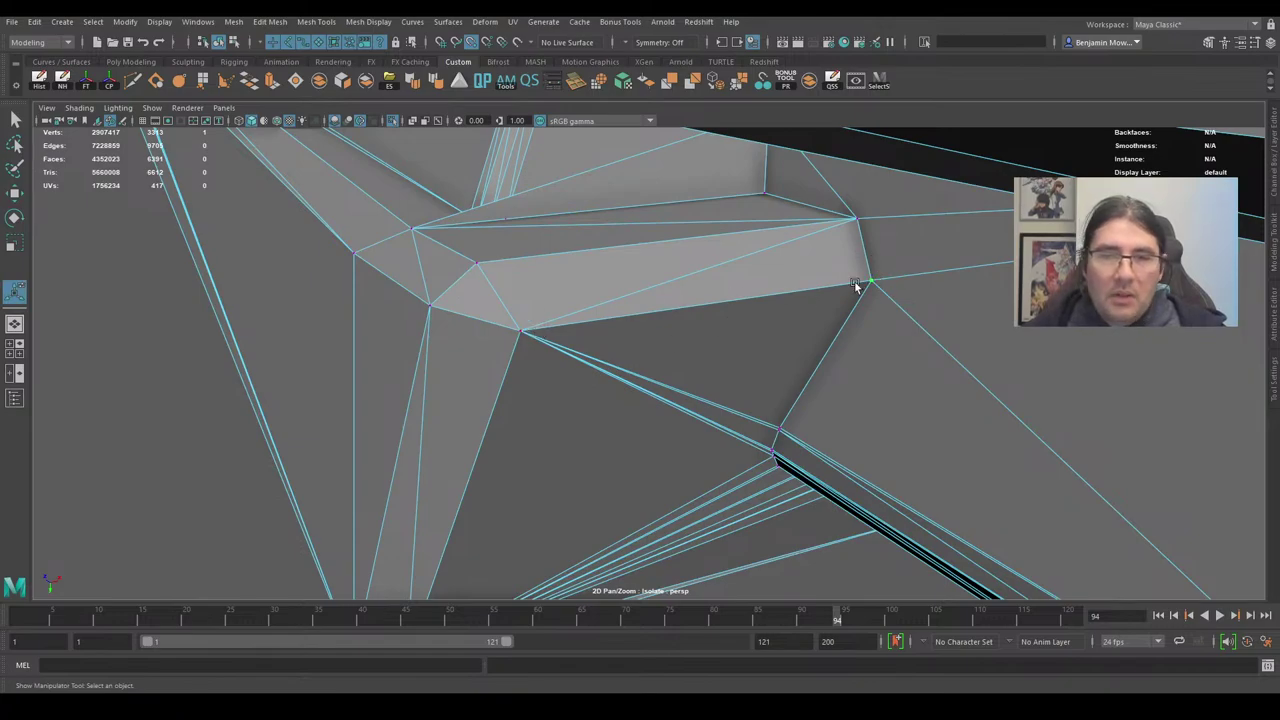
left_click_drag(868, 307, 563, 305)
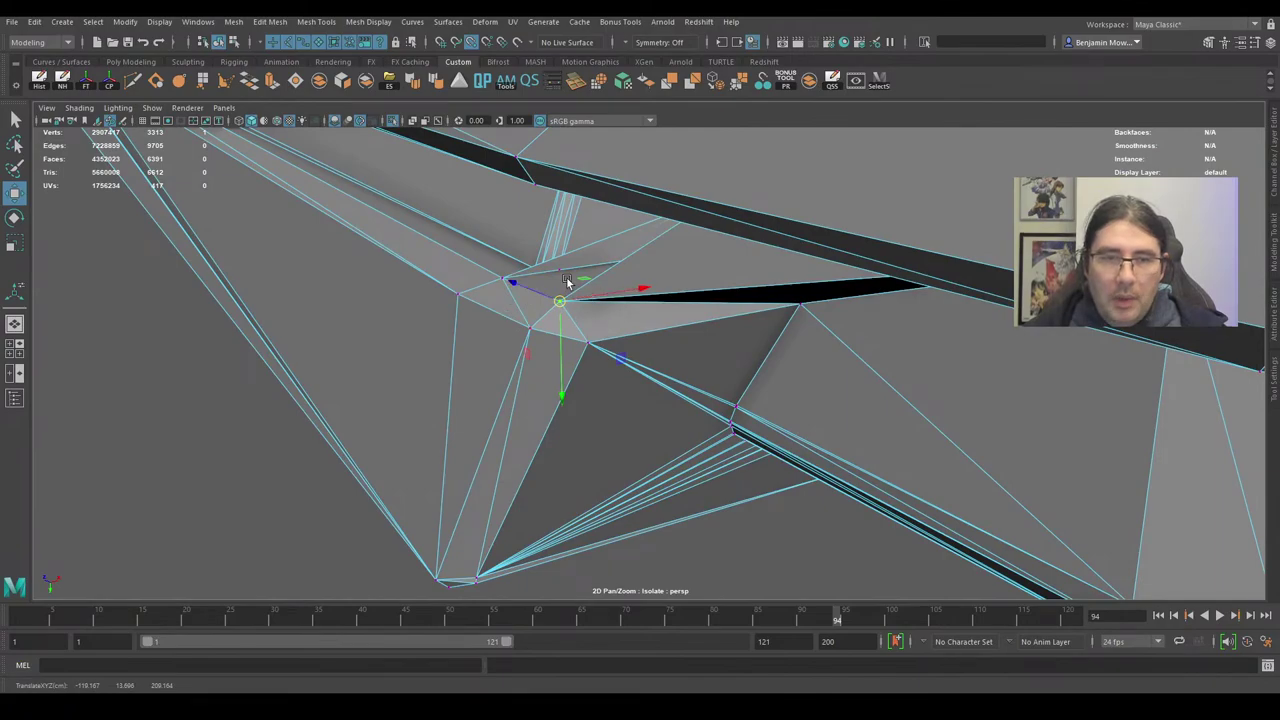
key("ctrl+z")
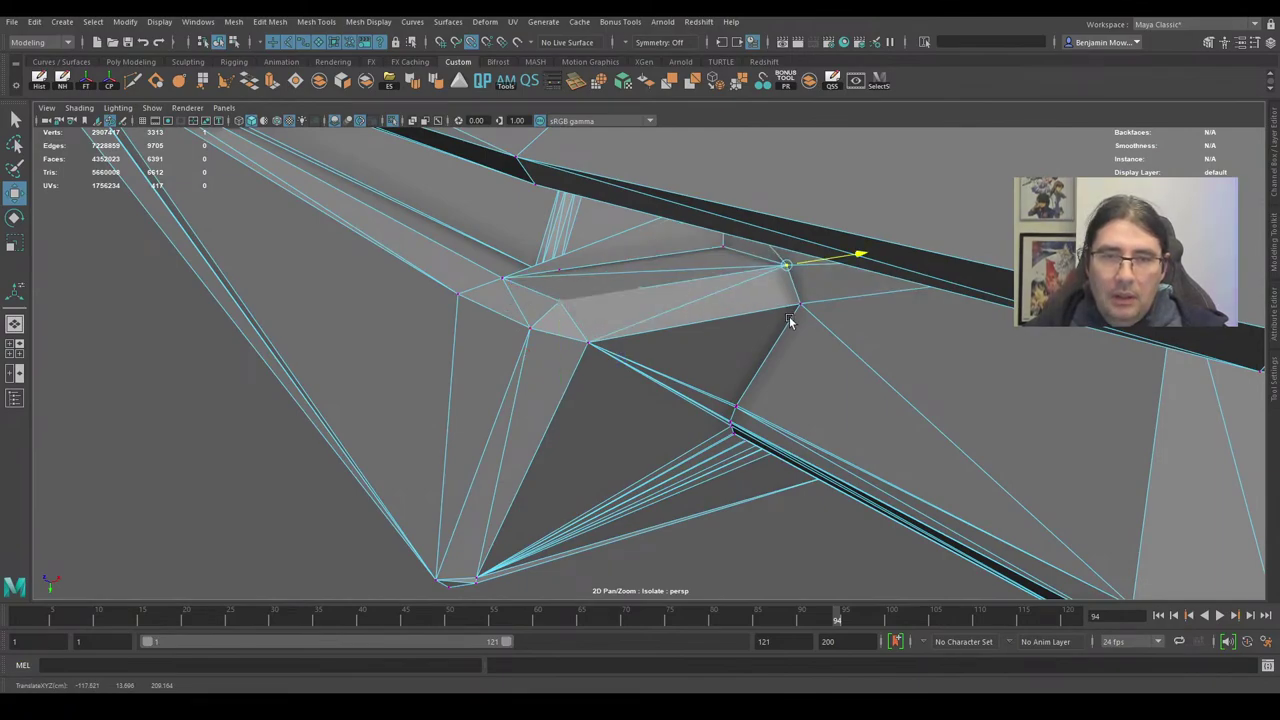
left_click_drag(803, 317, 760, 349, "alt")
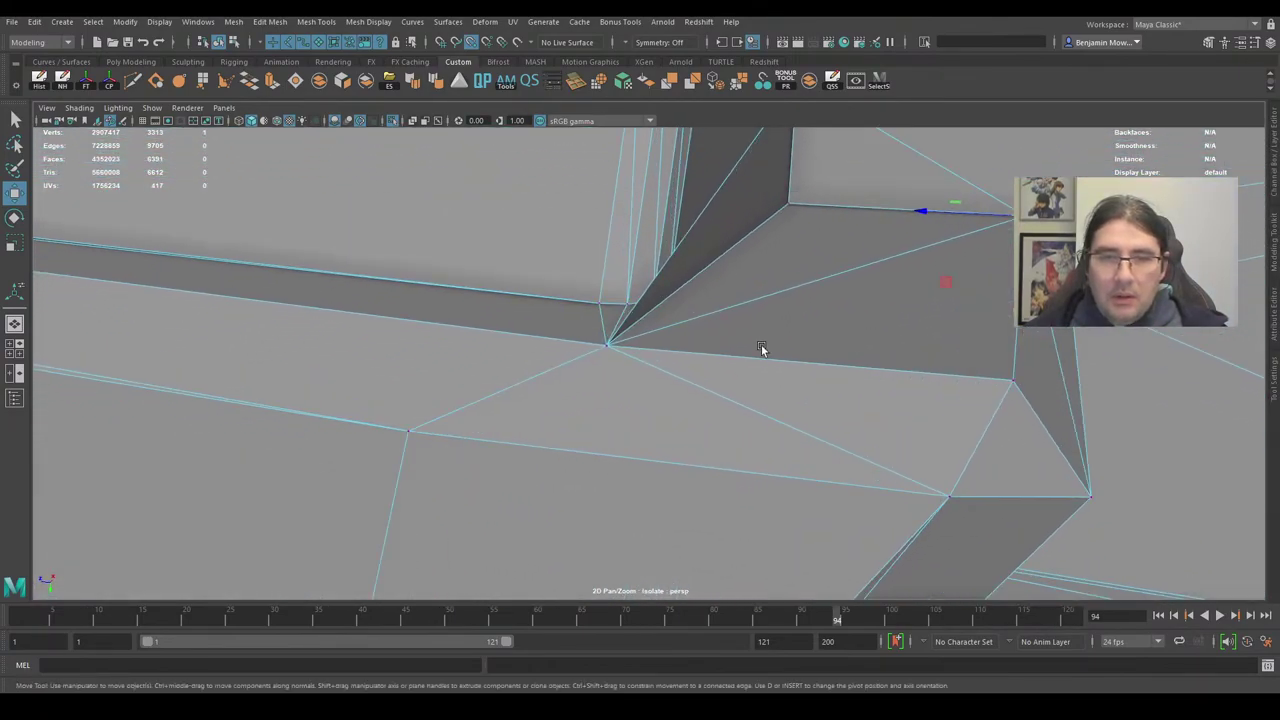
Delete the three surplus triangular faces inside the notch beside the body's side corner.
right_click_drag(735, 224, 737, 252)
left_click(735, 226)
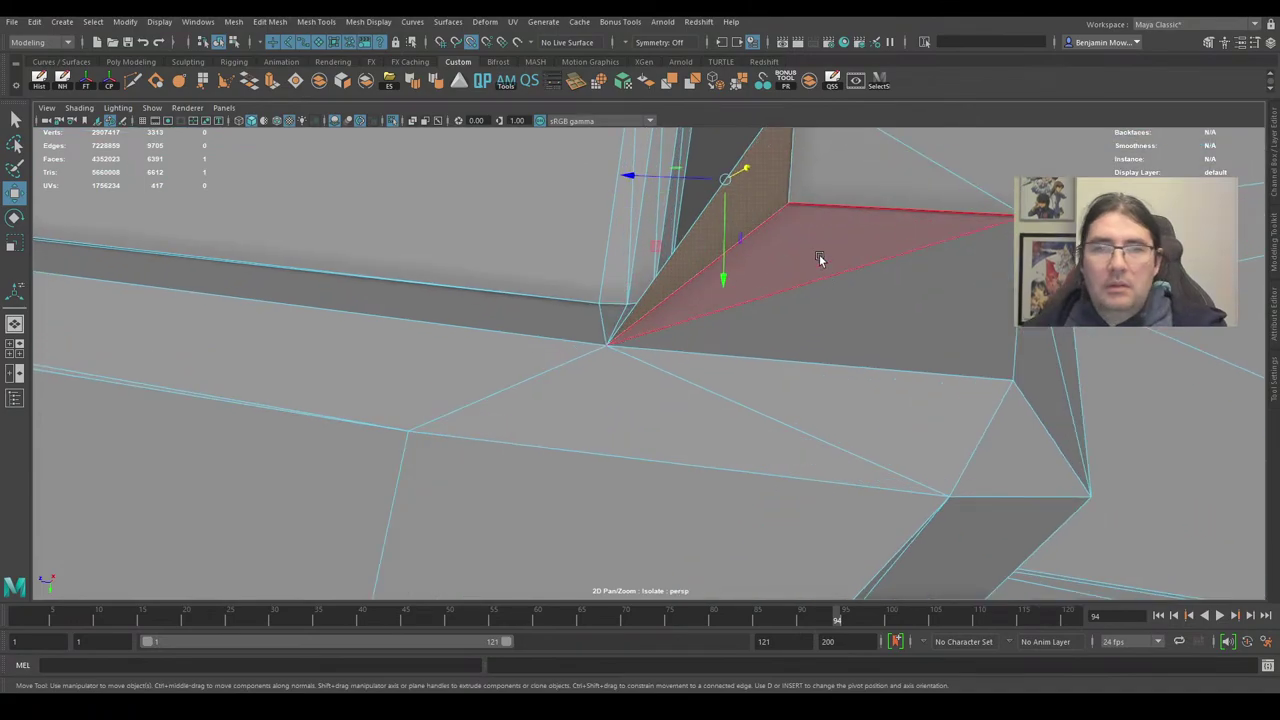
key("Delete")
left_click_drag(779, 262, 680, 328, "alt")
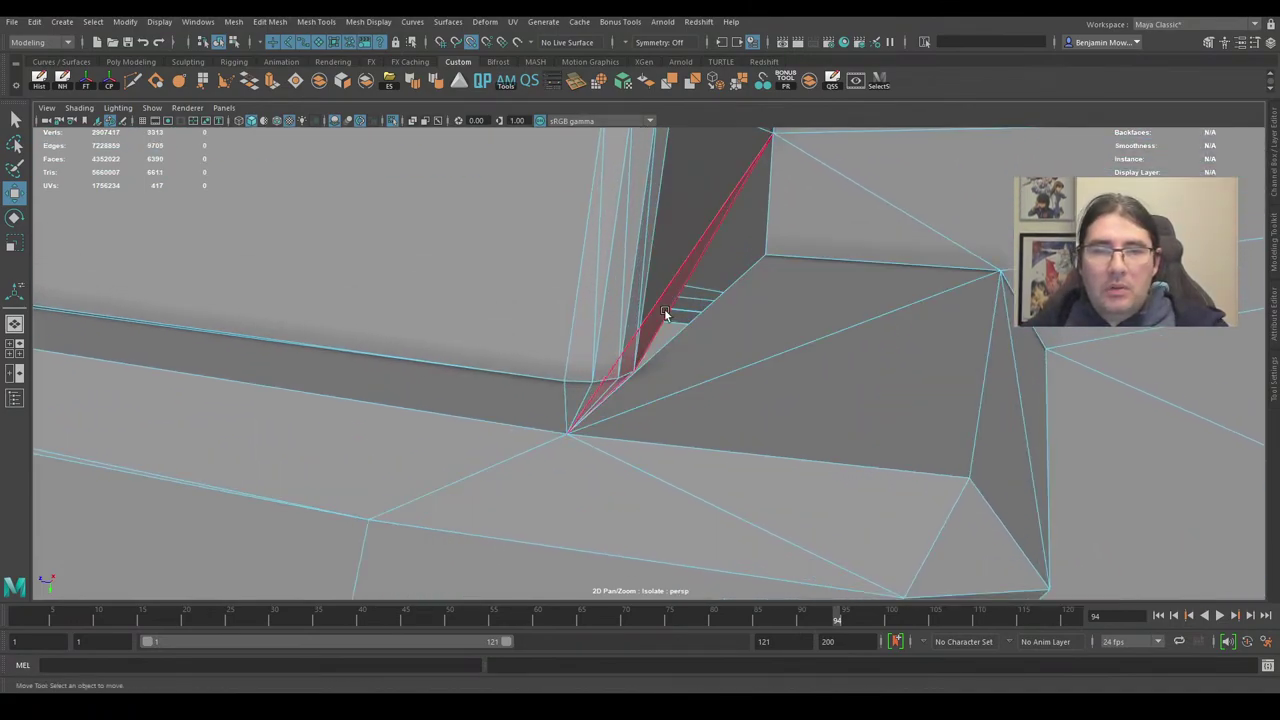
left_click(664, 312)
left_click(729, 338)
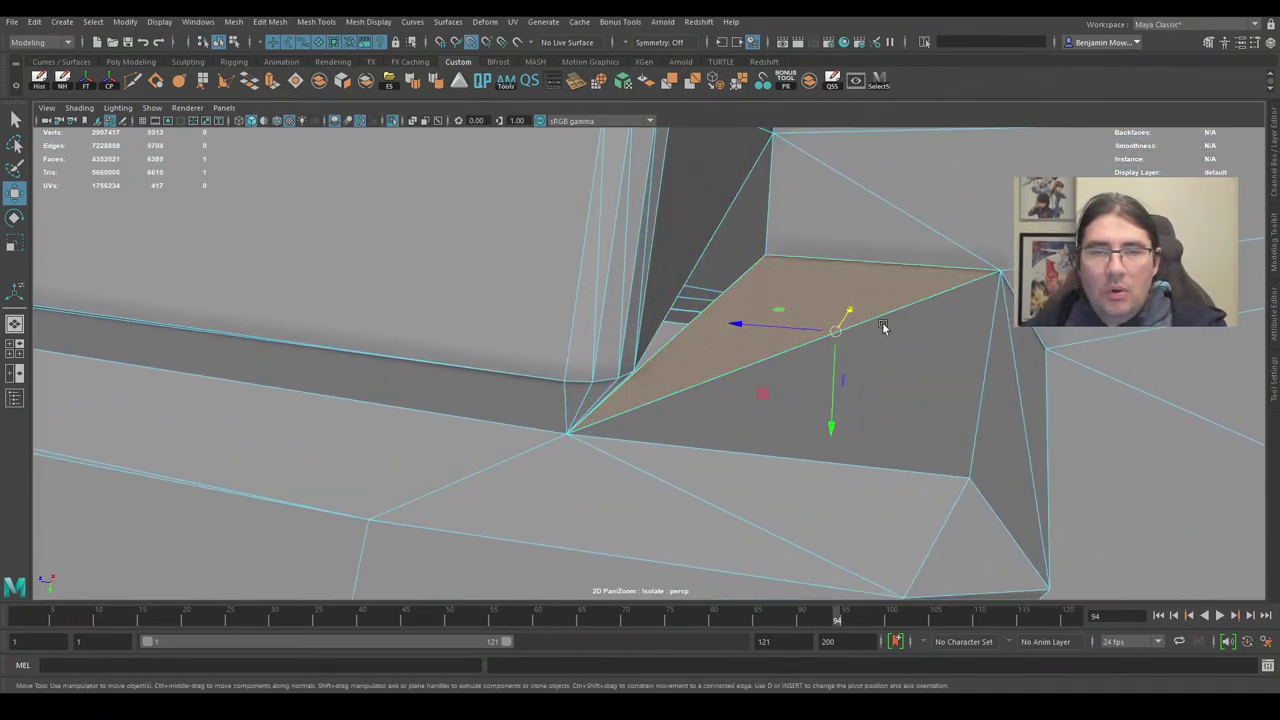
key("Delete")
left_click_drag(883, 329, 695, 263, "alt")
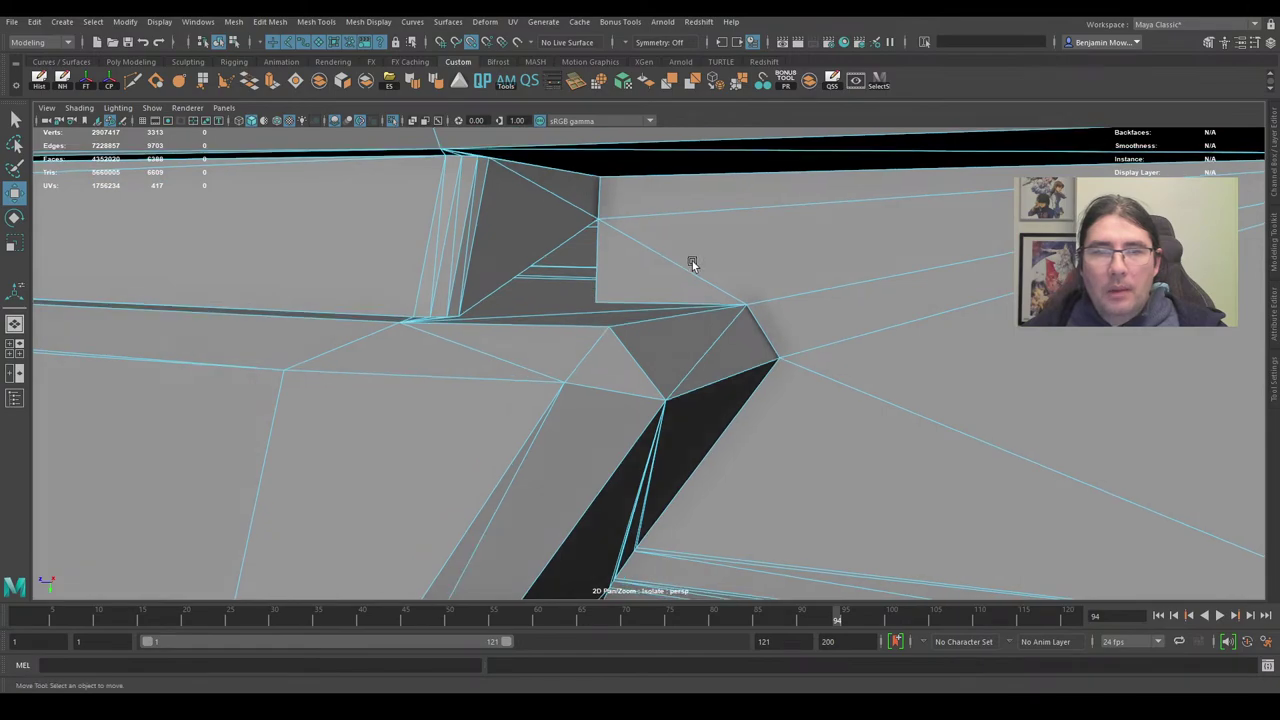
Select the notch's vertical edges and the slanted corner edge and slide them along the body's length using point snapping.
right_click_drag(692, 262, 686, 214)
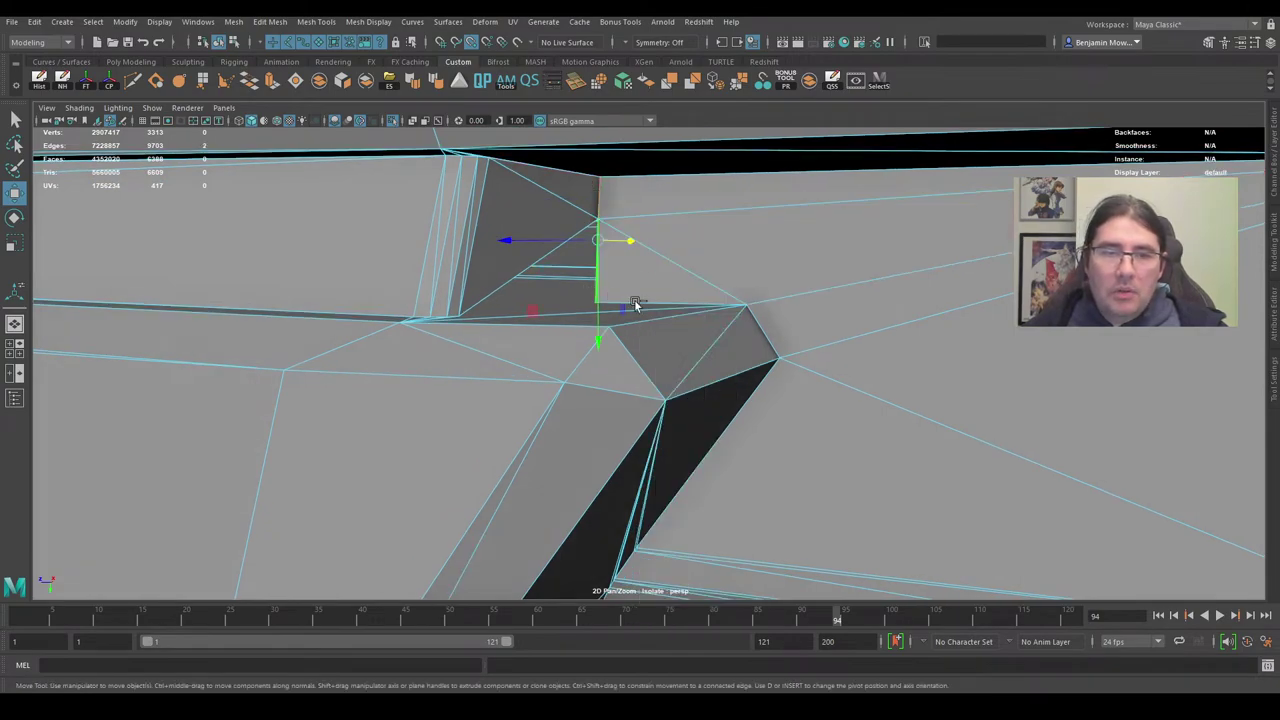
left_click(758, 326, "shift")
left_click_drag(758, 326, 716, 333, "alt")
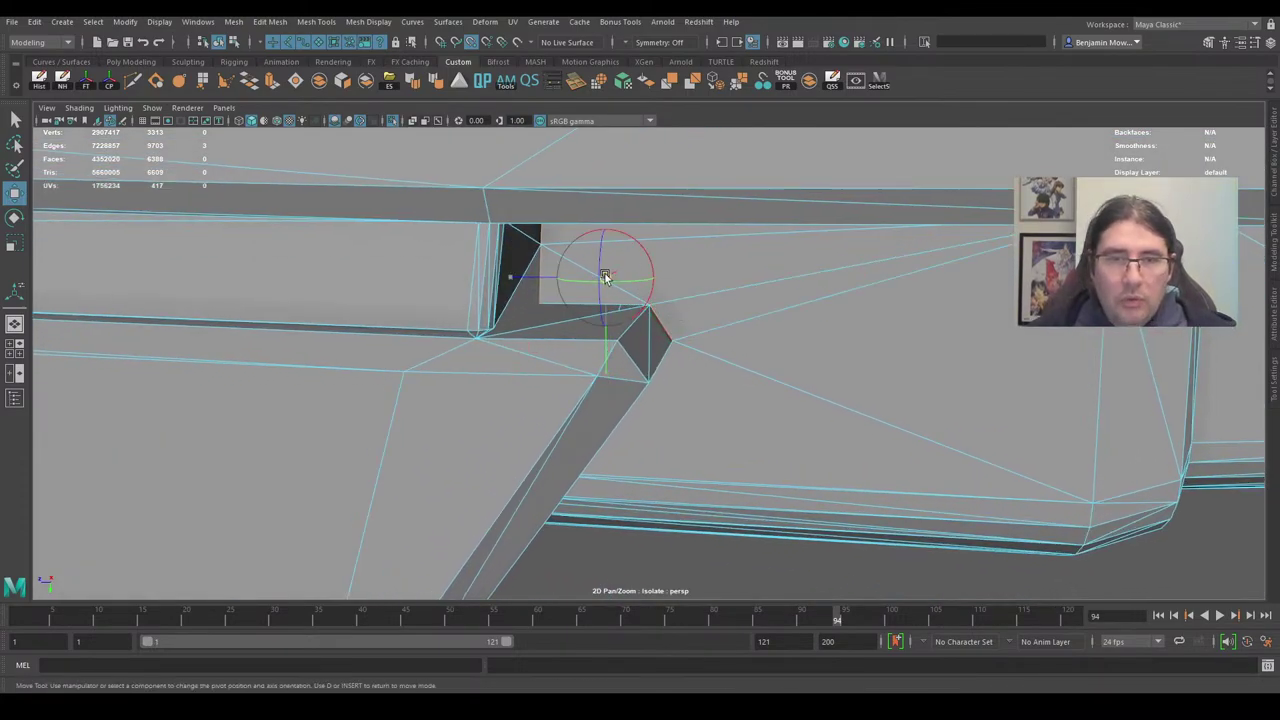
left_click_drag(540, 303, 701, 248)
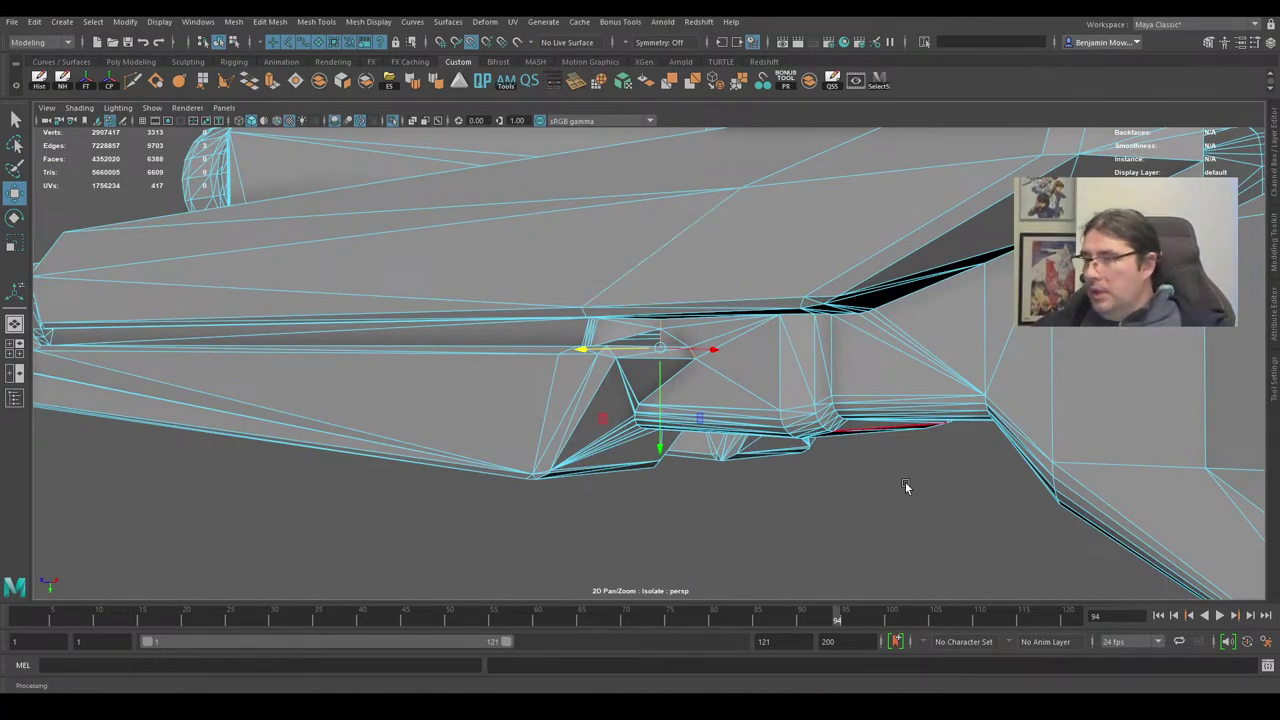
Select the short side edge at each of the body's neck-end corners and slide both edges along the body's length.
left_click_drag(835, 388, 604, 382, "alt")
right_click_drag(604, 382, 576, 384, "alt")
mouse_move(576, 384)
left_mouse_down("alt")
mouse_move(542, 381)
mouse_move(553, 389)
left_mouse_up("alt")
right_click_drag(553, 389, 551, 317, "alt")
right_click(556, 337)
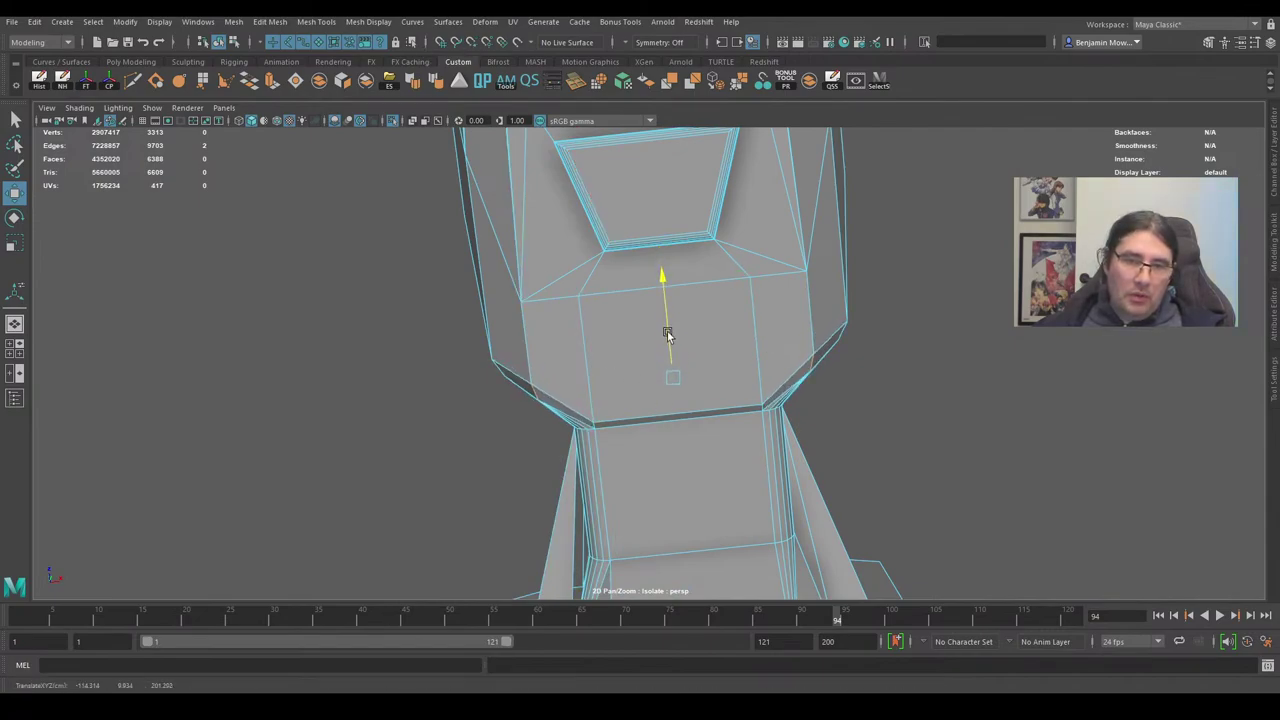
left_click_drag(667, 335, 455, 366, "alt")
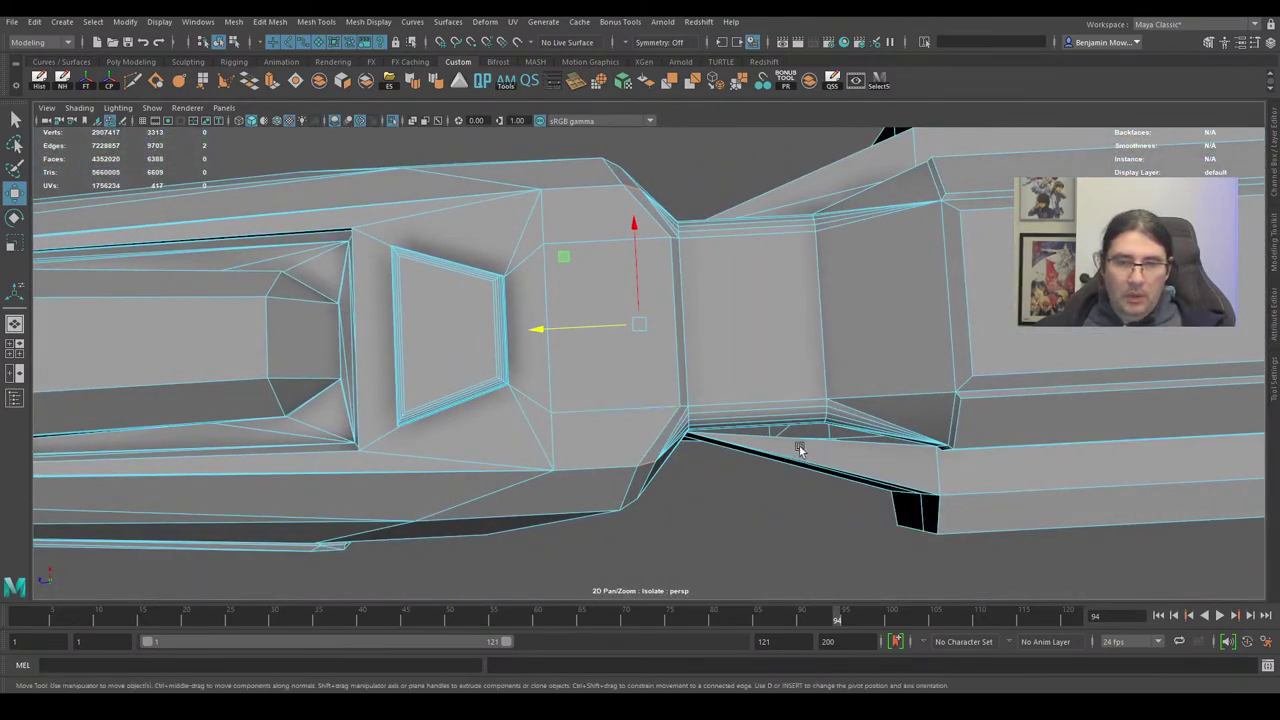
left_click_drag(799, 446, 710, 350, "alt")
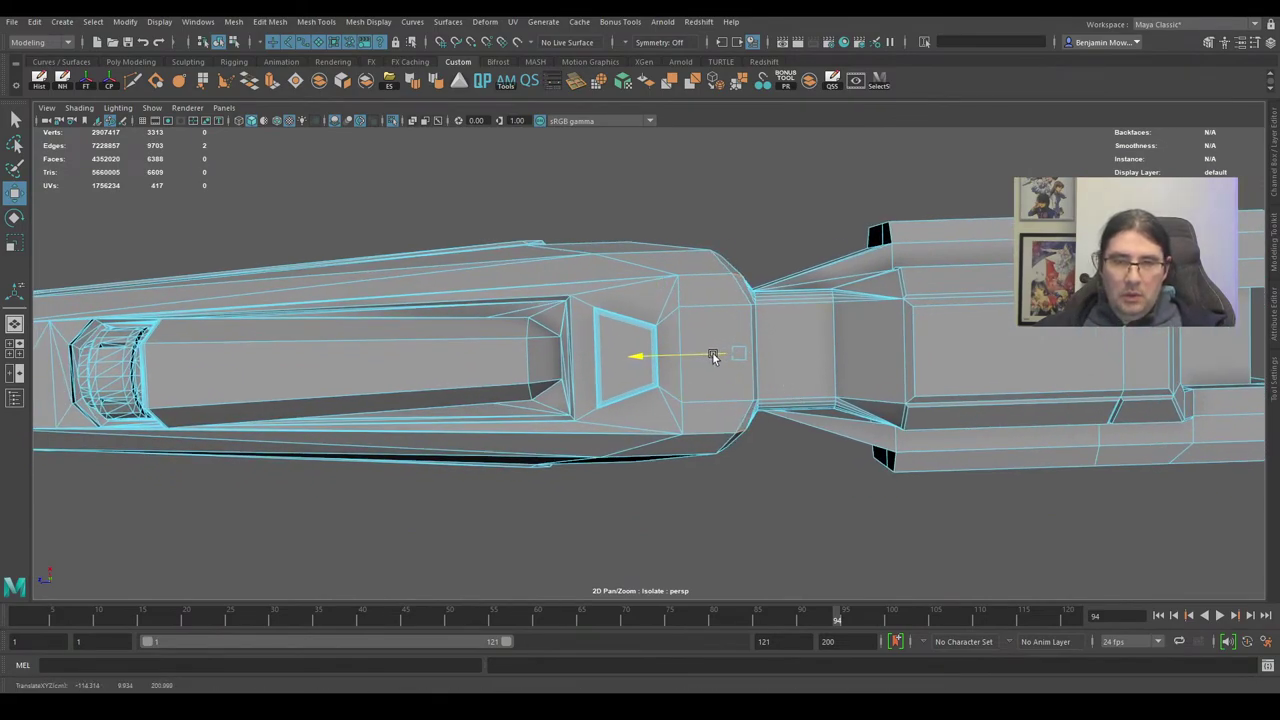
left_click_drag(711, 354, 760, 369, "alt")
Select the corner vertex beside the neck on both sides and slide the pair along the body's length.
scroll(762, 366, "up", 4)
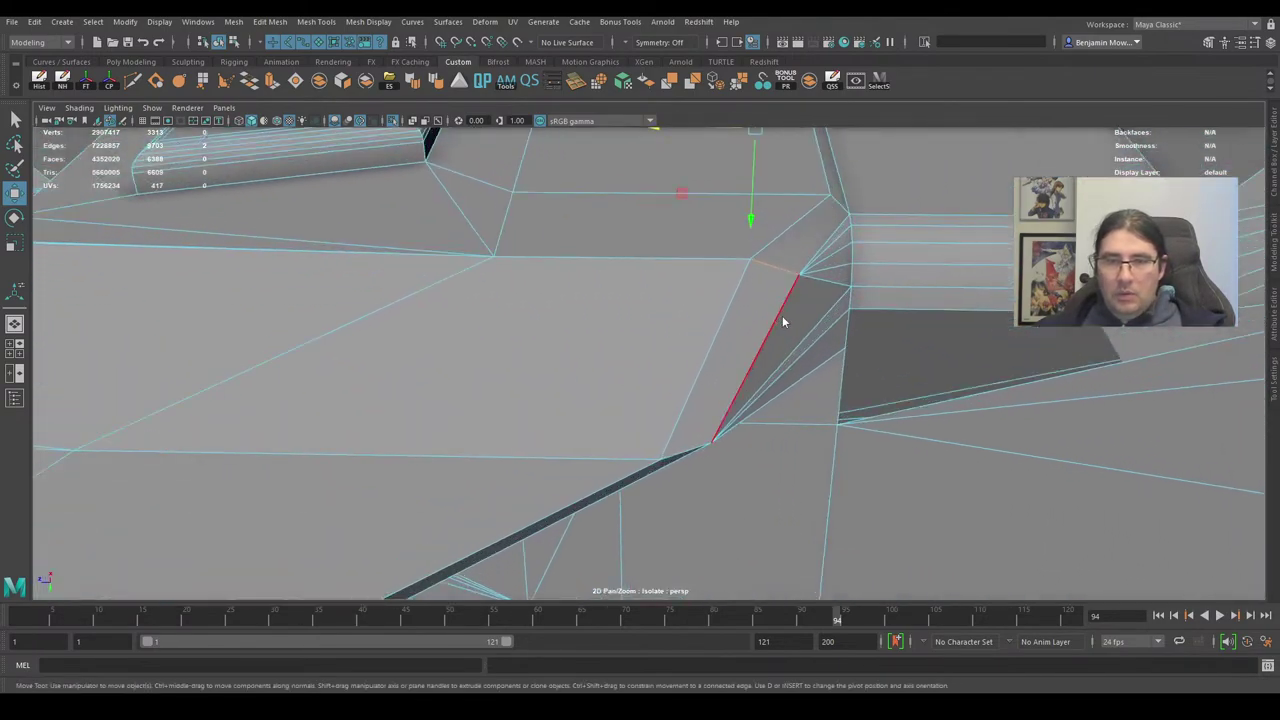
right_click_drag(782, 316, 738, 297)
left_click(811, 273)
scroll(811, 275, "down", 4)
left_click_drag(811, 278, 812, 350, "alt")
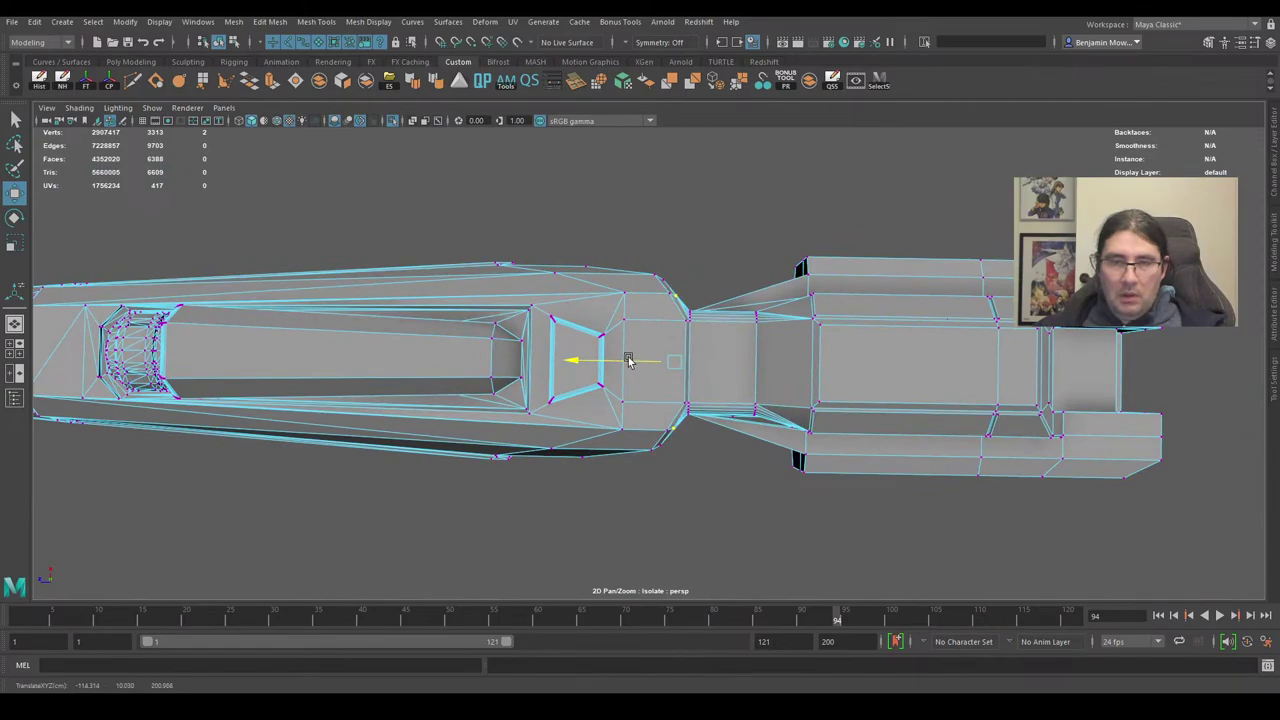
scroll(758, 243, "up", 5)
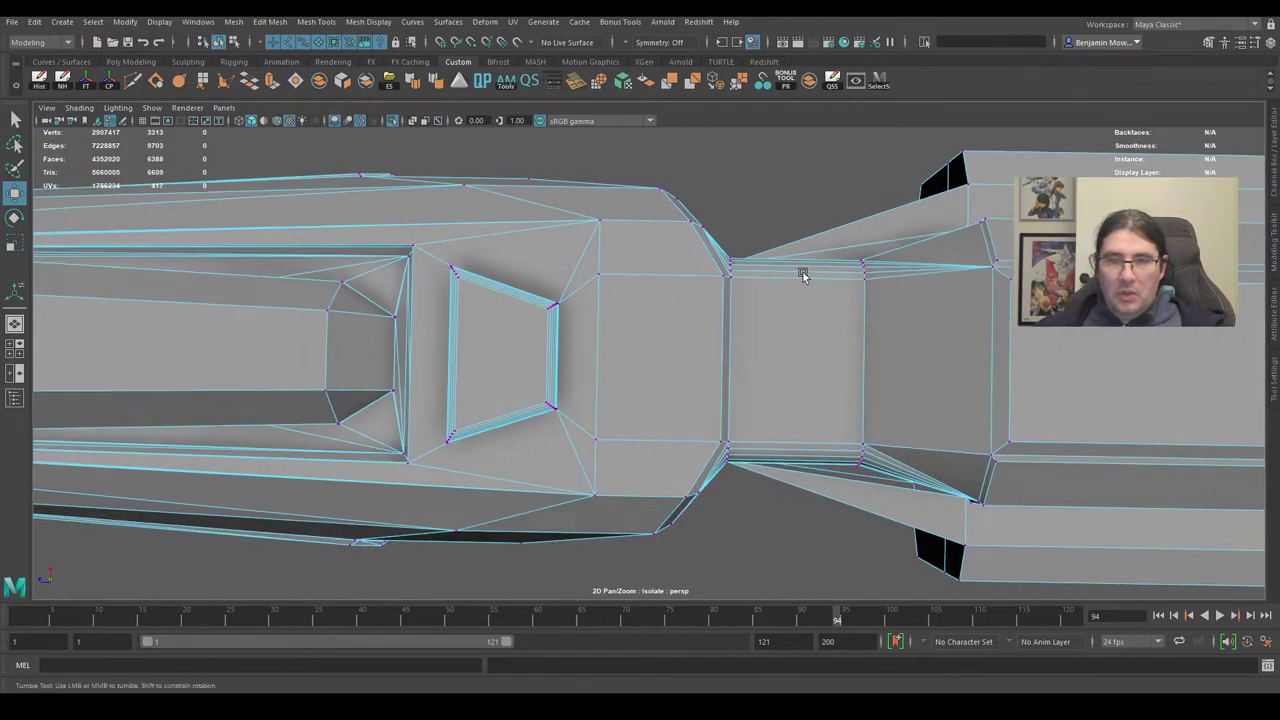
Enable point snapping and snap the doubled vertex at the top of the rounded lower edge onto its neighbour.
left_click_drag(803, 274, 780, 367, "alt")
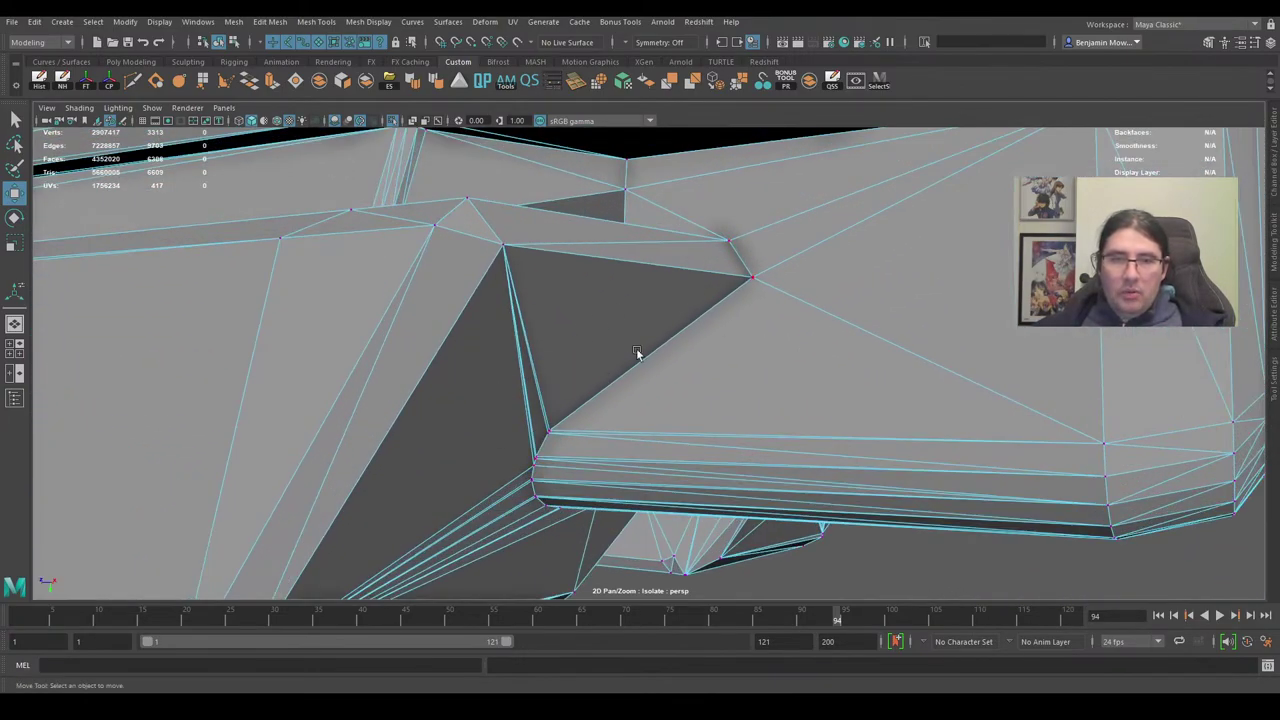
left_click_drag(735, 399, 654, 410, "alt")
left_click(703, 377)
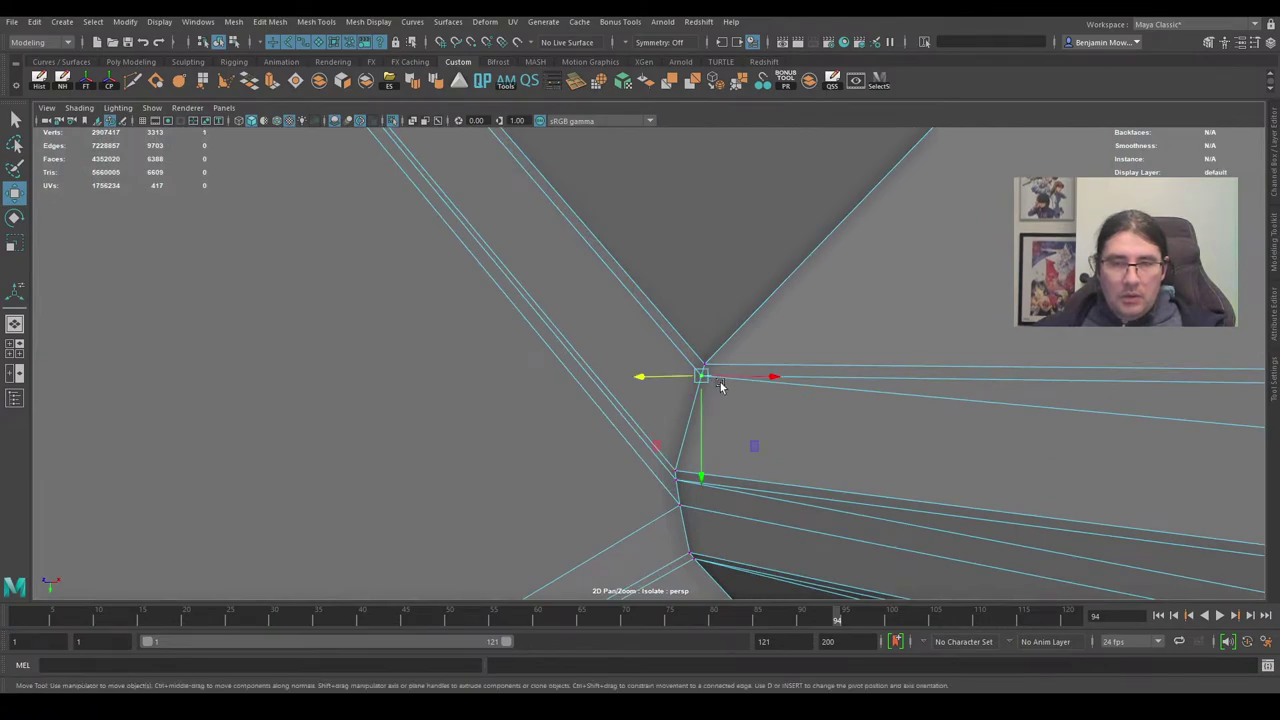
left_click(705, 377)
left_click(472, 43)
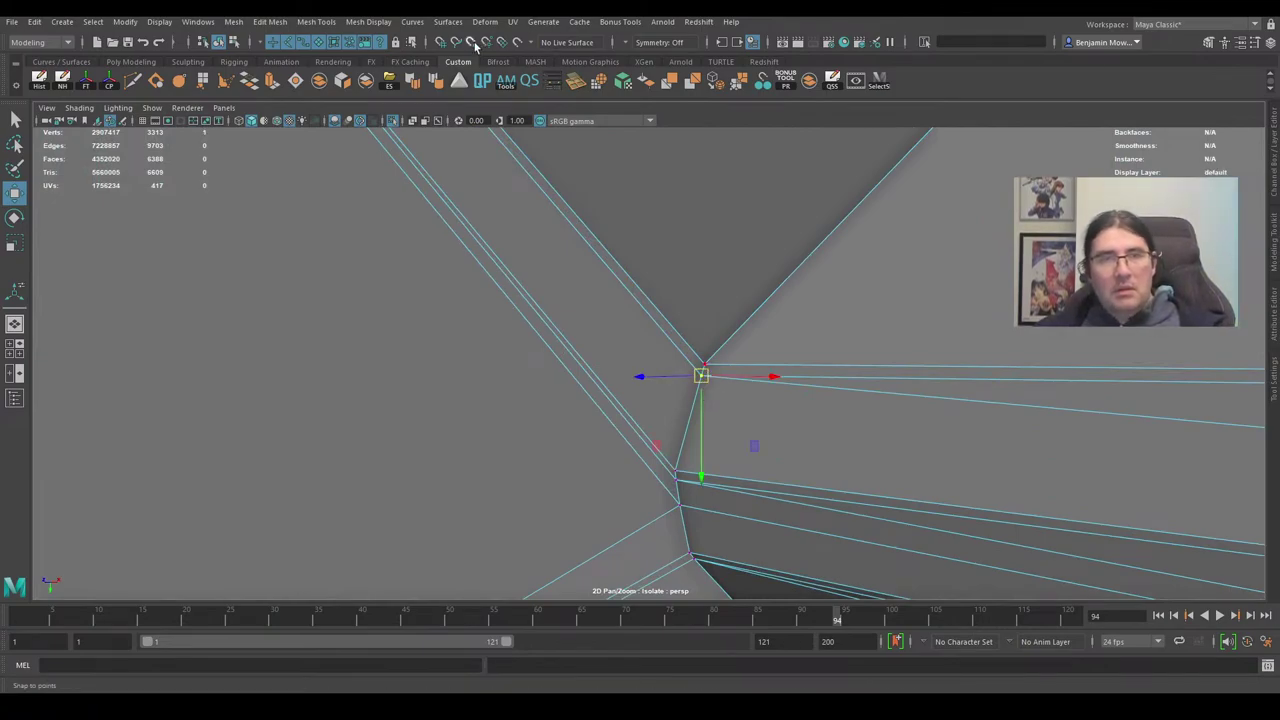
left_click_drag(704, 377, 710, 361)
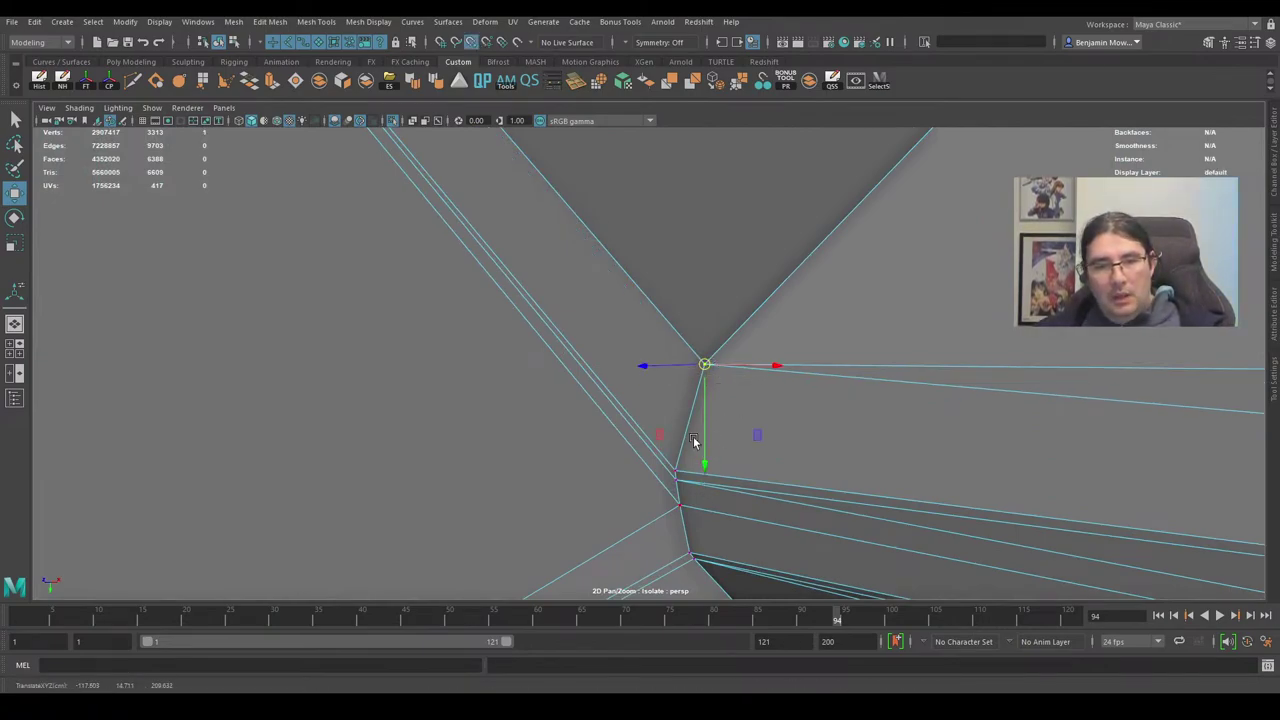
Snap the next two doubled vertices down the rounded lower edge onto their neighbouring vertices.
left_click_drag(694, 441, 666, 401, "alt")
left_click(669, 411)
left_click(668, 413)
middle_click_drag(692, 438, 688, 291, "alt")
left_click(689, 377)
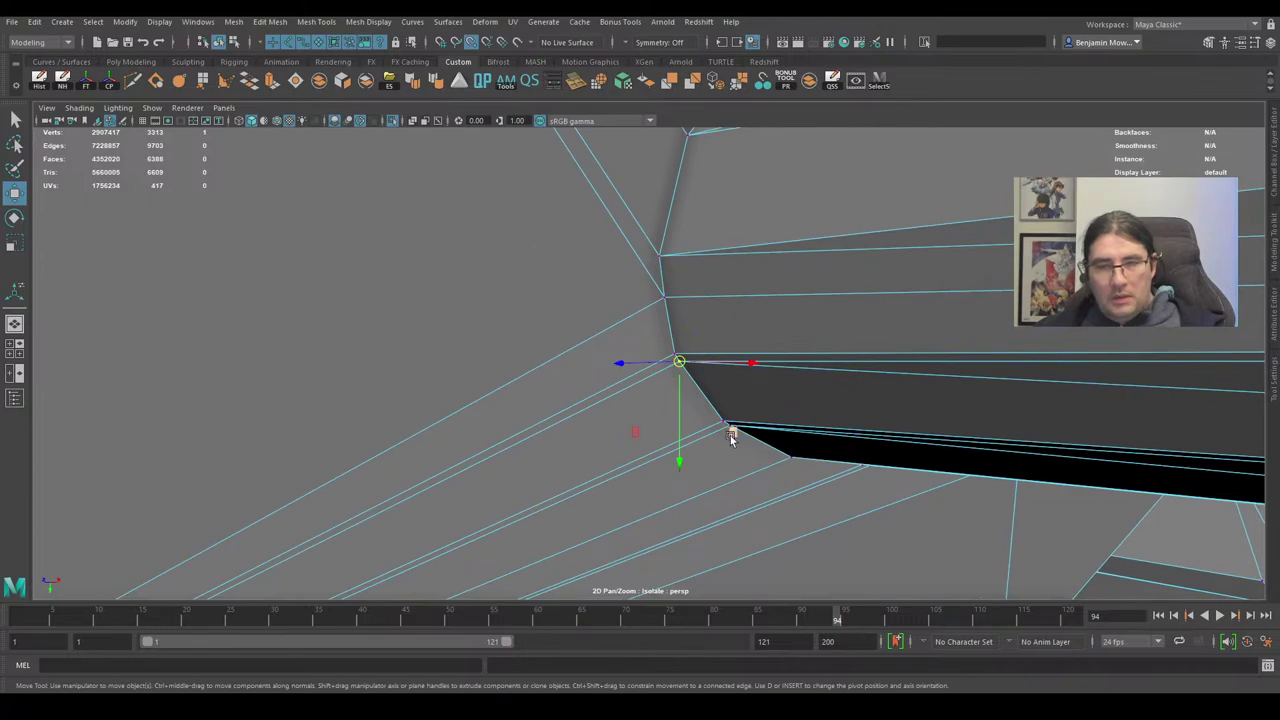
scroll(692, 350, "up", 3)
scroll(709, 363, "down", 3)
scroll(704, 358, "up", 2)
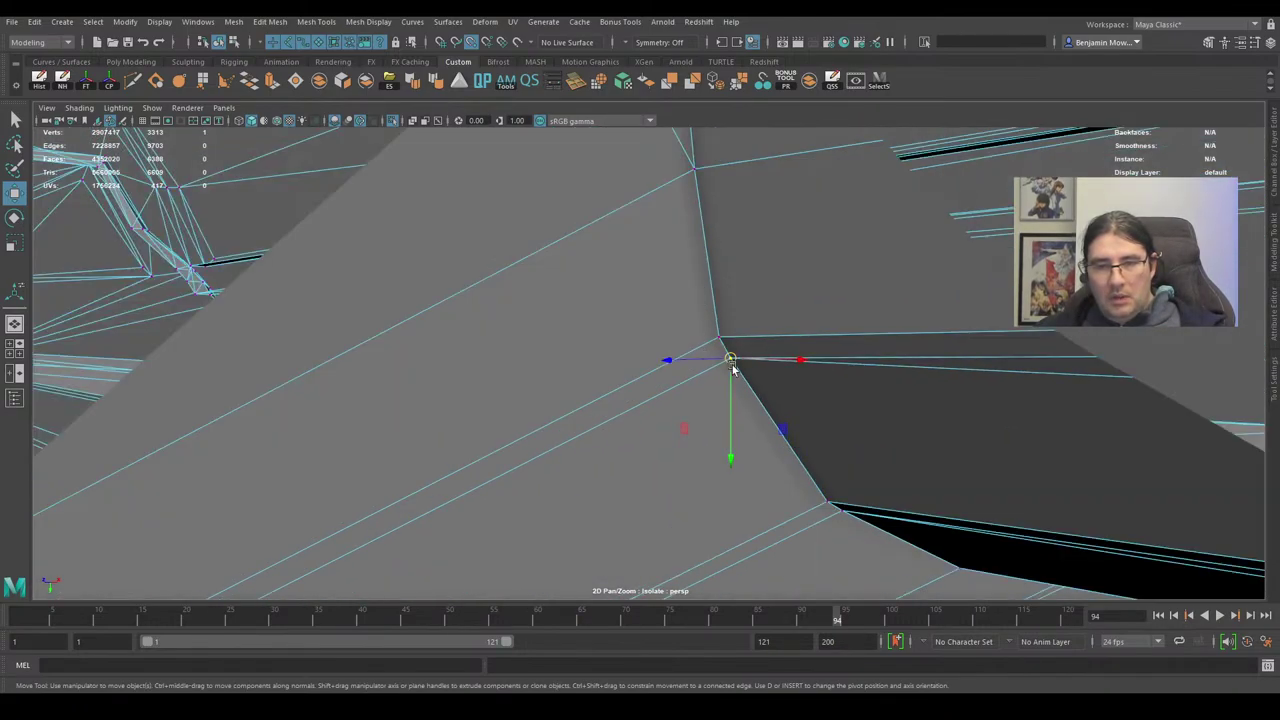
mouse_move(723, 356)
left_mouse_down("alt")
mouse_move(717, 343)
mouse_move(760, 391)
mouse_move(706, 337)
left_mouse_up("alt")
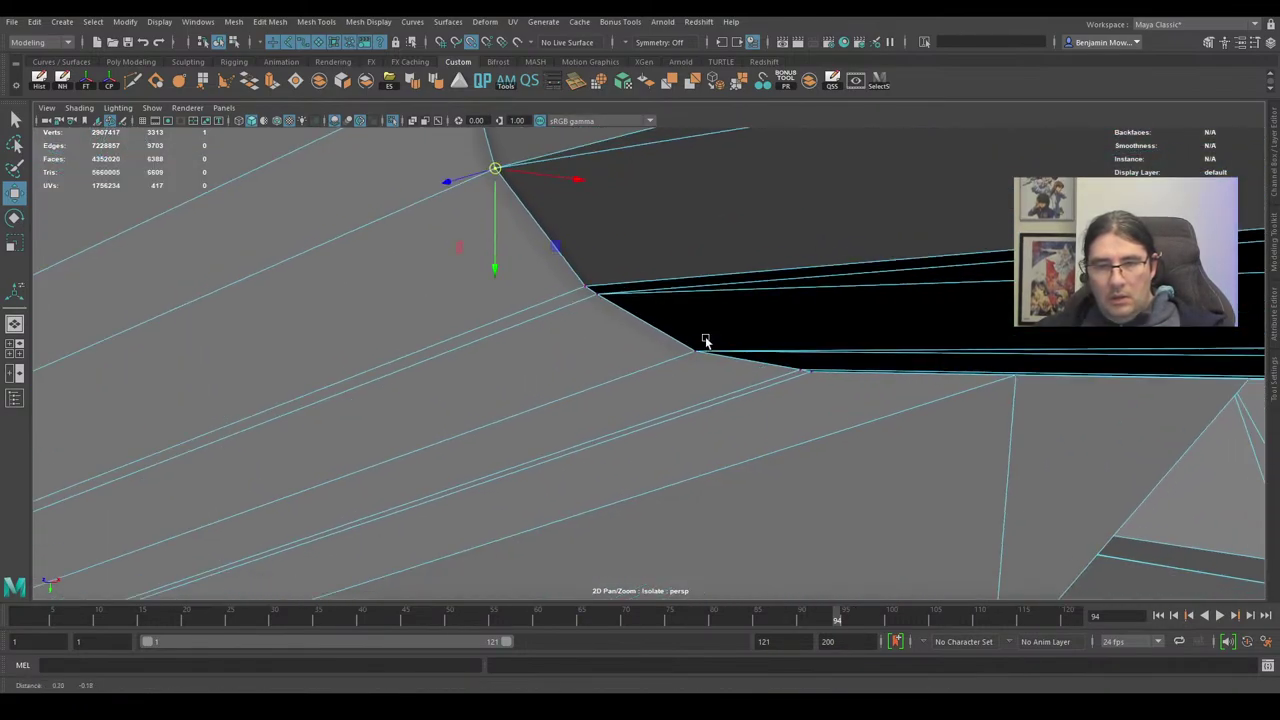
Snap the remaining doubled vertices at the lower end of the rounded edge onto their neighbours.
left_click(598, 296)
left_click_drag(598, 296, 587, 288)
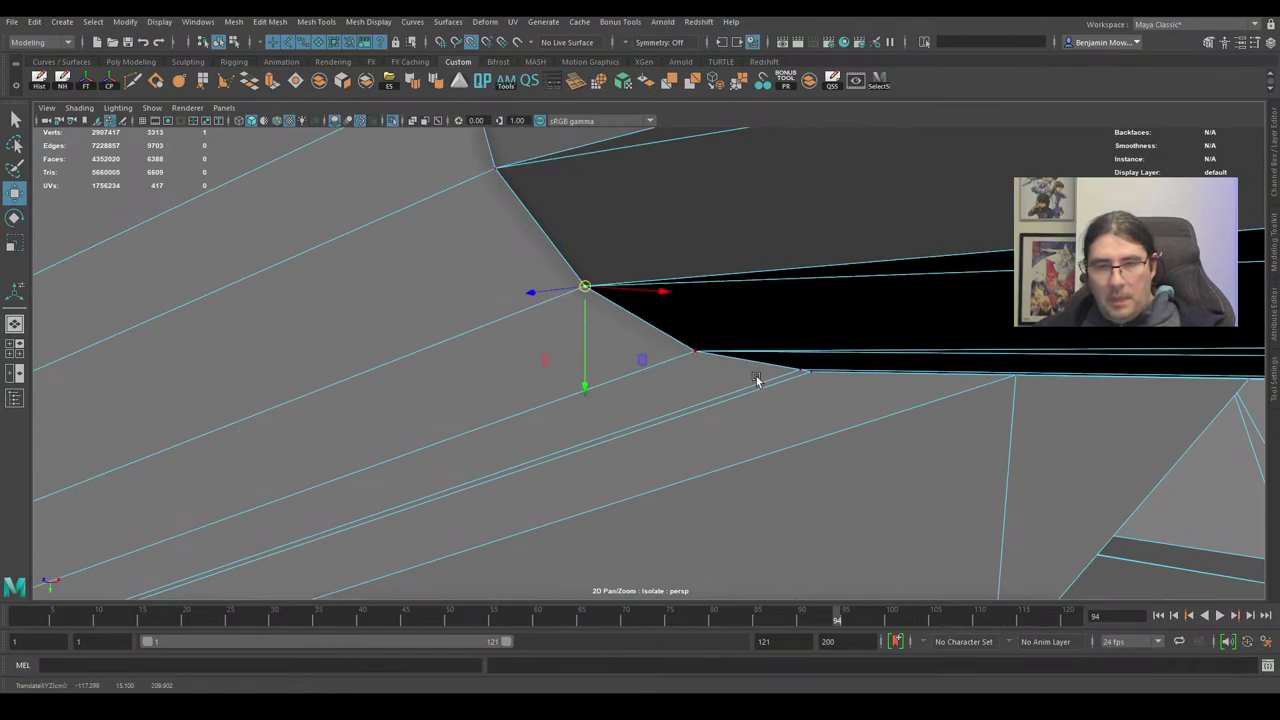
left_click_drag(819, 399, 506, 272, "alt")
left_click(494, 269)
Select the vertices around the rounded lower edge and the small block beneath it, and merge them at a 0.01 distance threshold.
left_click_drag(806, 329, 931, 322, "alt")
right_click_drag(931, 322, 723, 300, "alt")
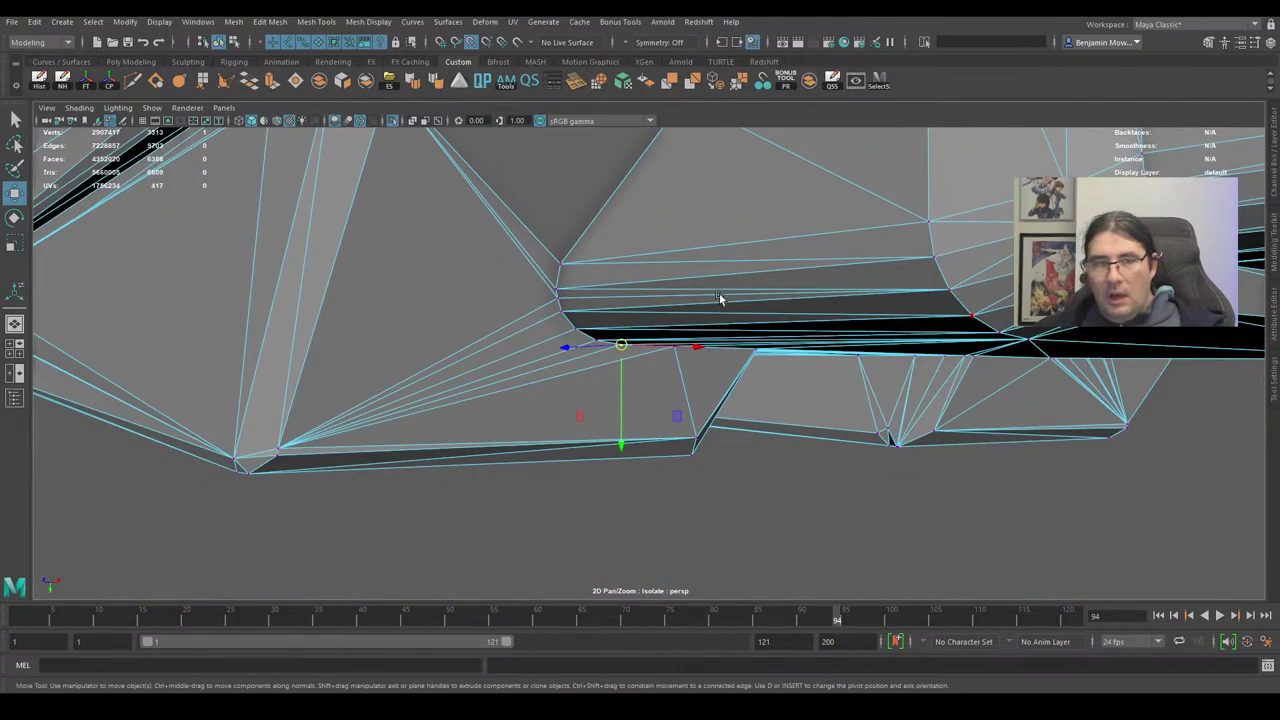
left_click_drag(723, 300, 806, 302, "alt")
left_click_drag(690, 259, 1103, 461)
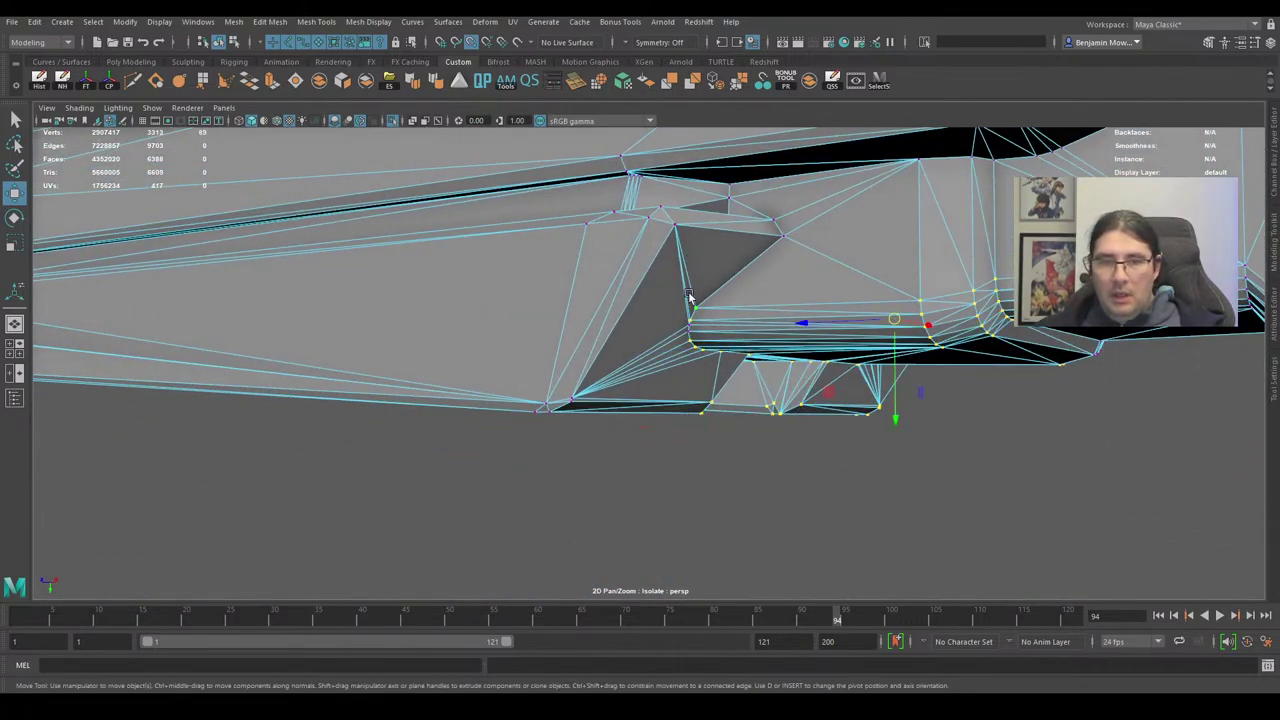
left_click_drag(646, 280, 1013, 431)
right_click_drag(791, 352, 864, 292, "shift")
scroll(815, 313, "up", 5)
middle_click_drag(815, 315, 769, 346, "alt")
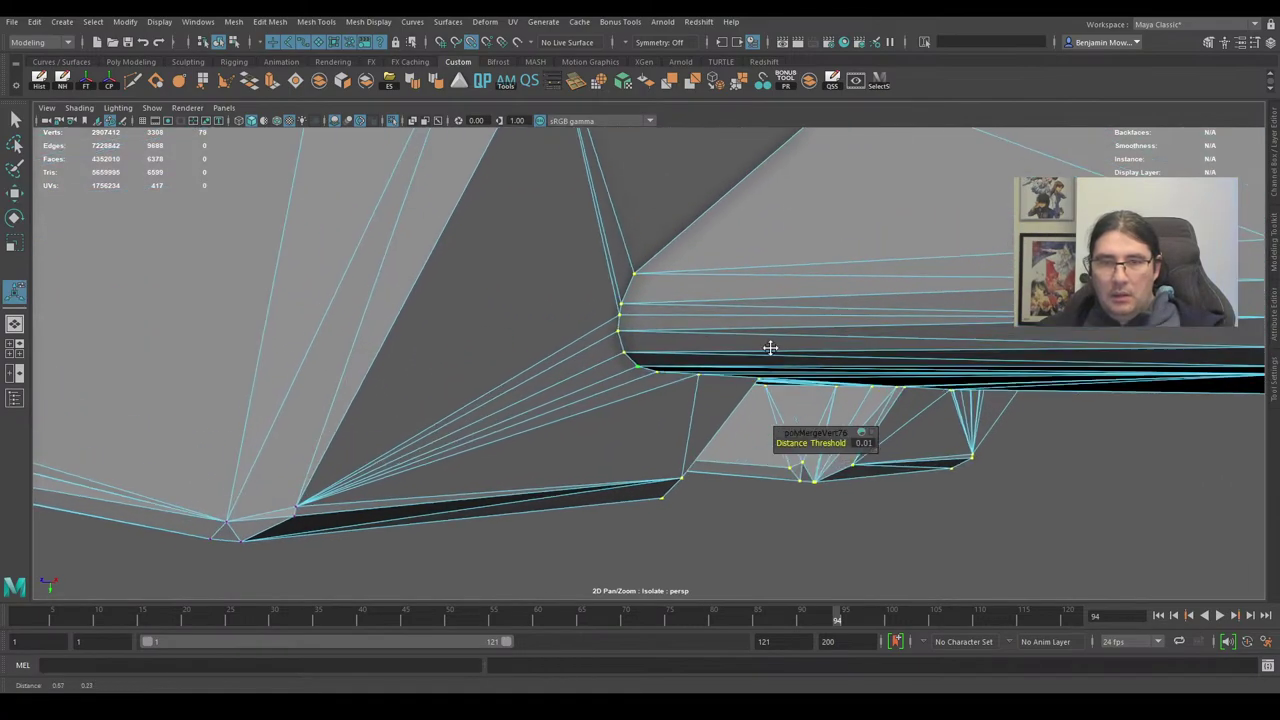
scroll(740, 336, "up", 2)
key("q")
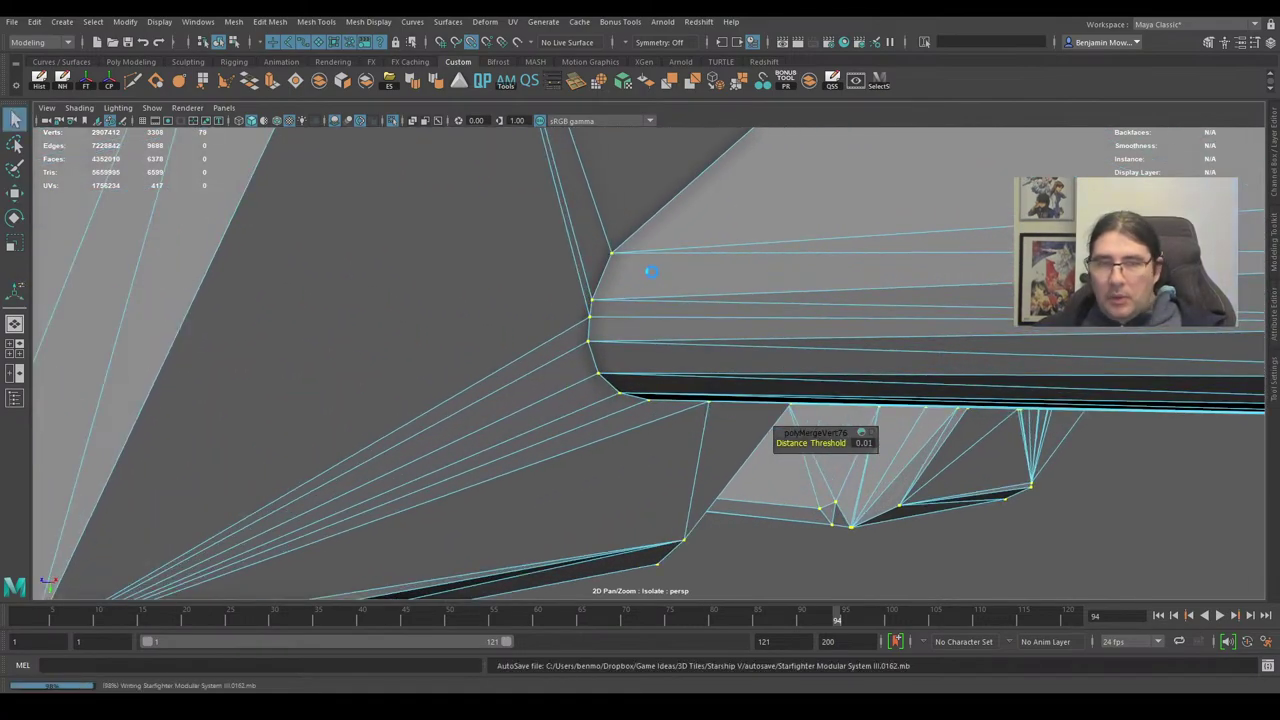
Delete the surplus diagonal edges along the rounded lower edge, across the adjoining side faces and along the groove strip.
right_click_drag(646, 311, 655, 278)
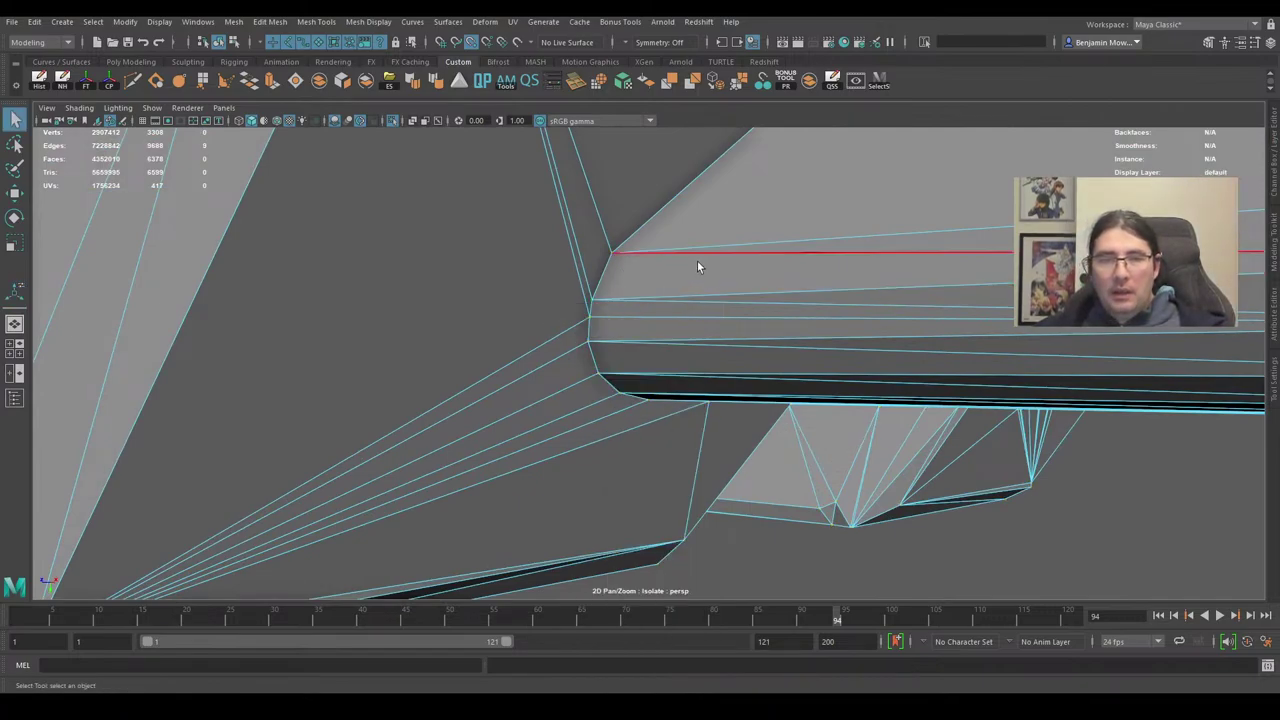
left_click(697, 256)
left_click(660, 303, "shift")
left_click(638, 317, "shift")
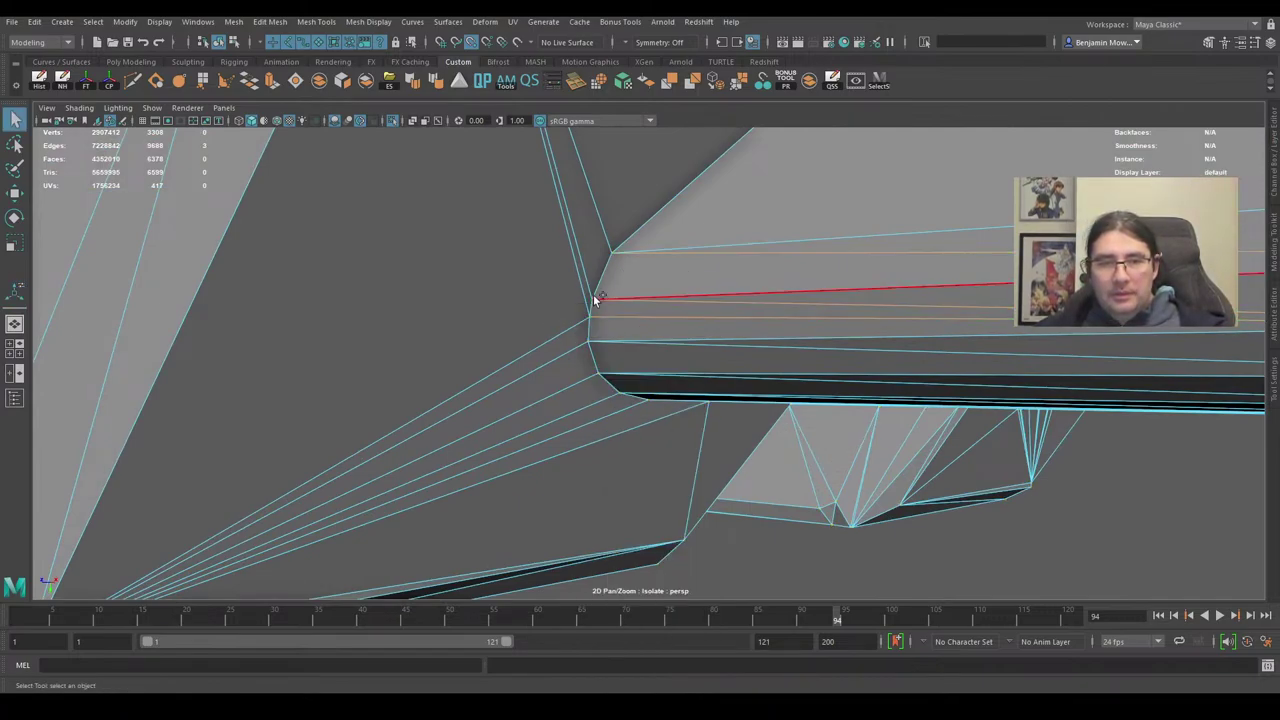
left_click(584, 300, "shift")
left_click(558, 323, "shift")
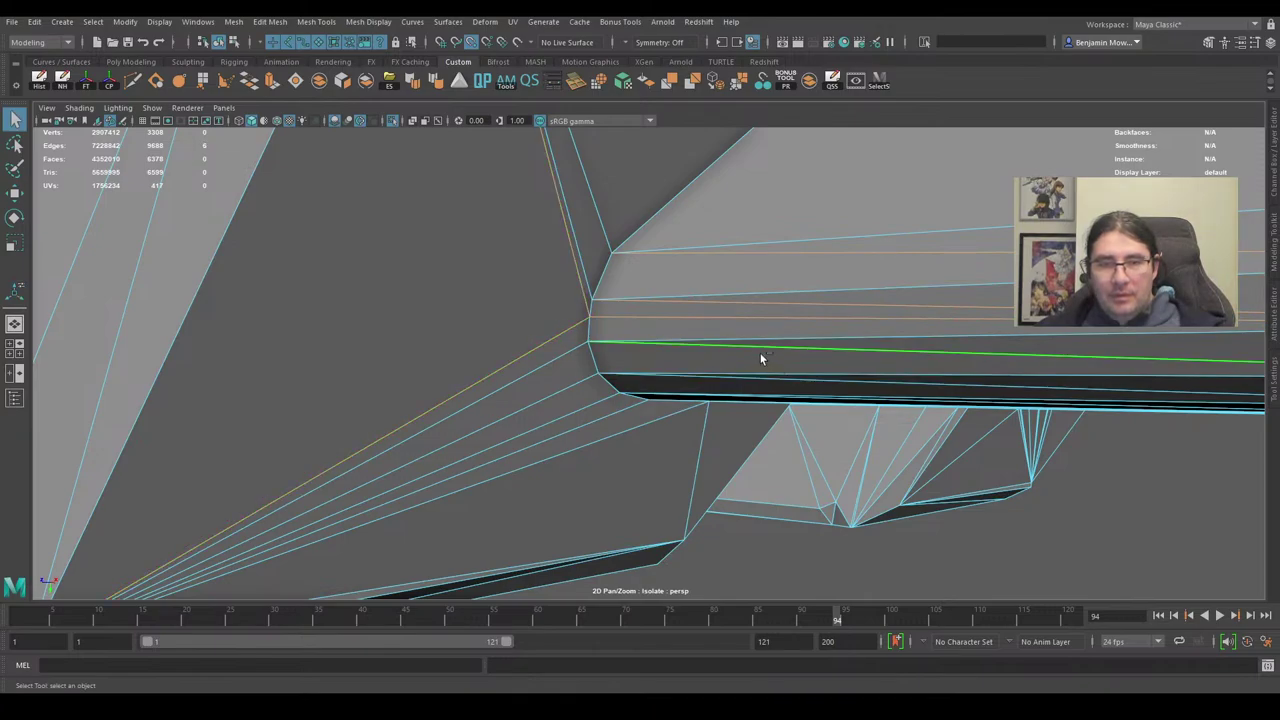
left_click(760, 350, "shift")
left_click(760, 376, "shift")
left_click_drag(760, 376, 649, 324, "alt")
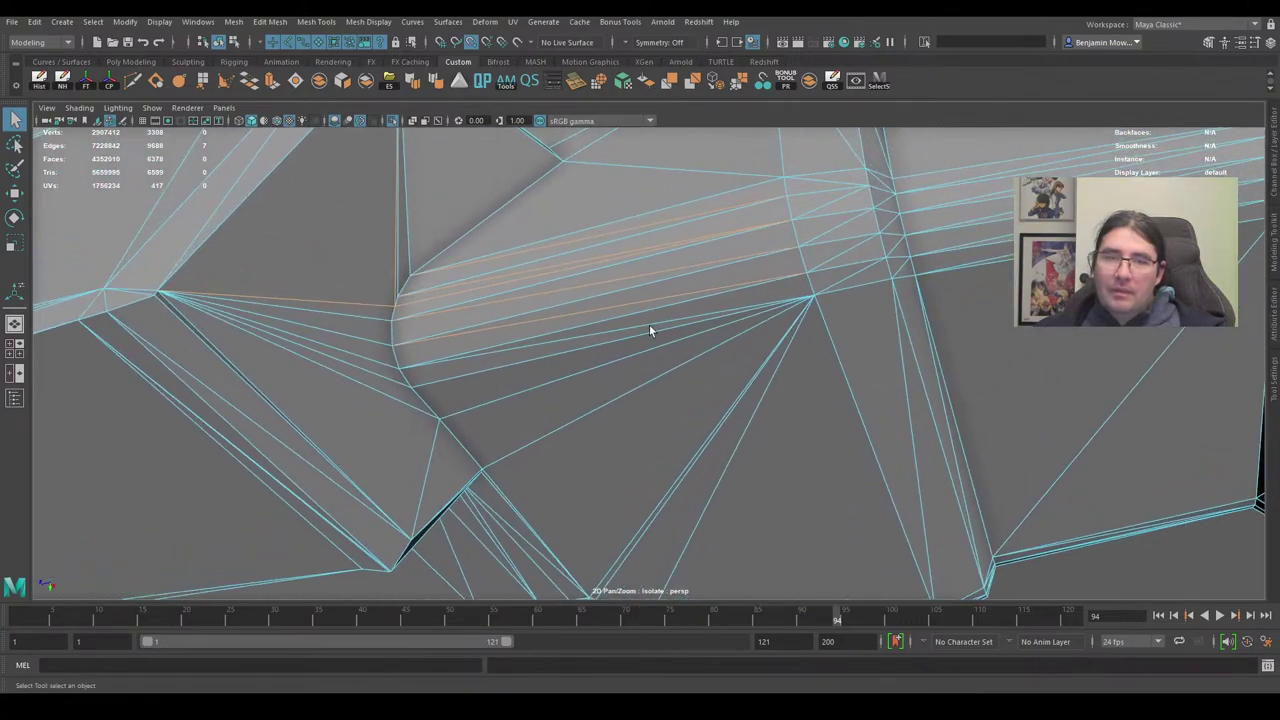
left_click(630, 326, "shift")
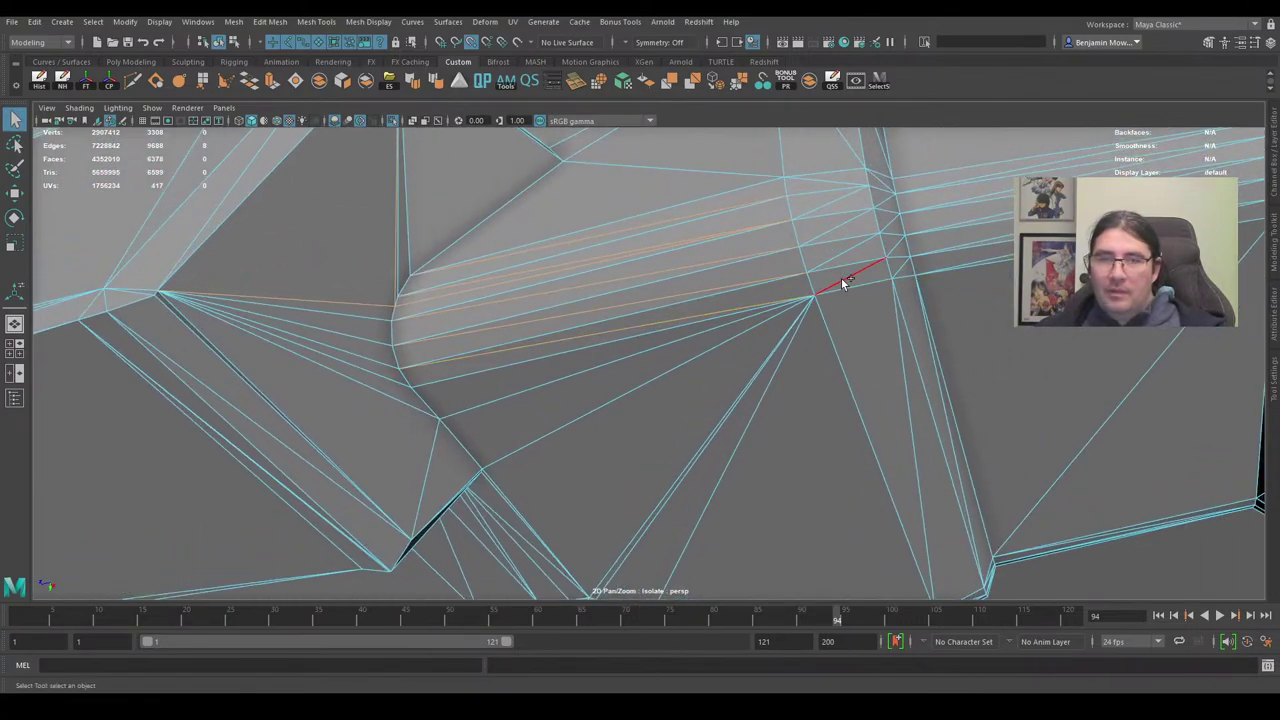
left_click(827, 180, "shift")
scroll(825, 180, "down", 4)
left_click(683, 243, "shift")
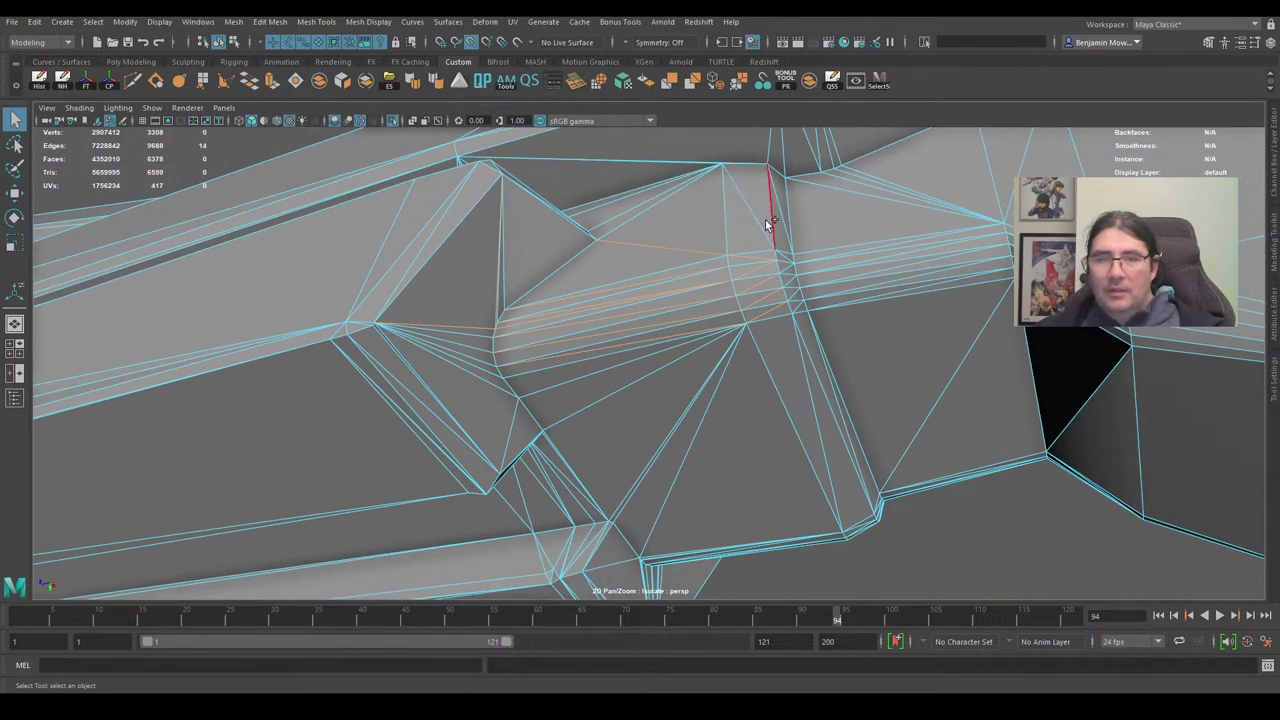
left_click(761, 220, "shift")
left_click(785, 217, "shift")
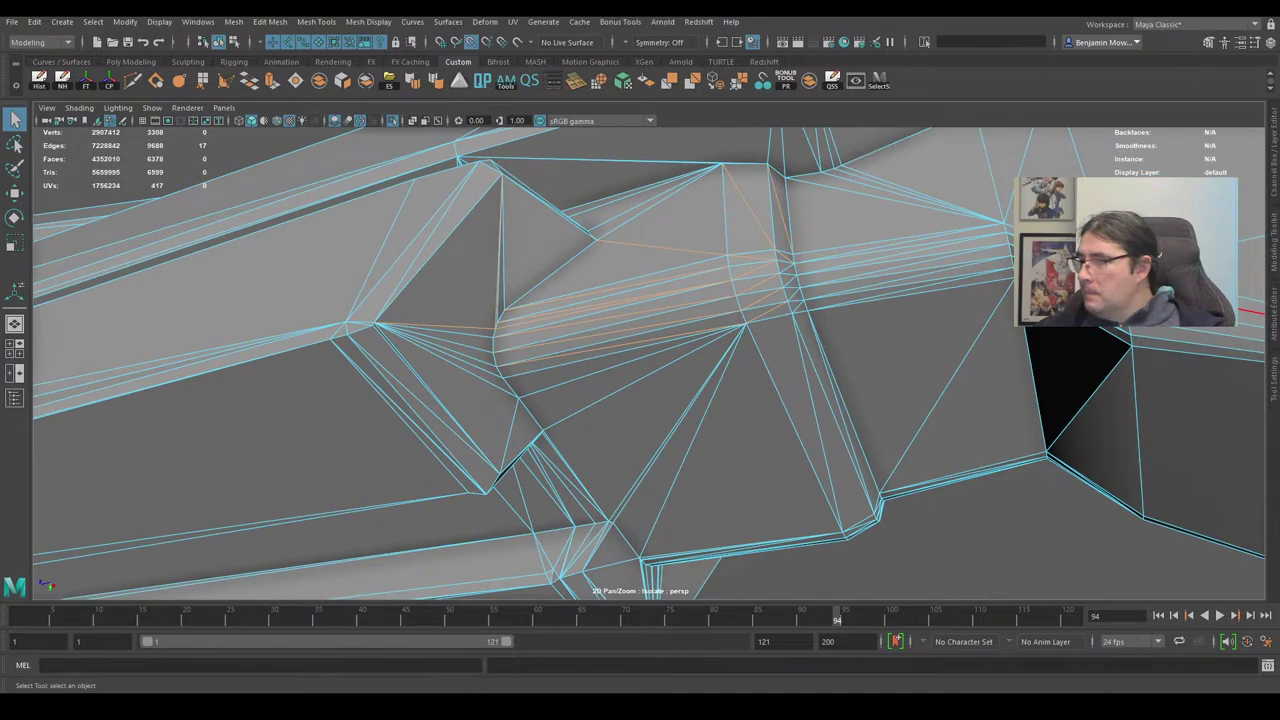
left_click(801, 369, "shift")
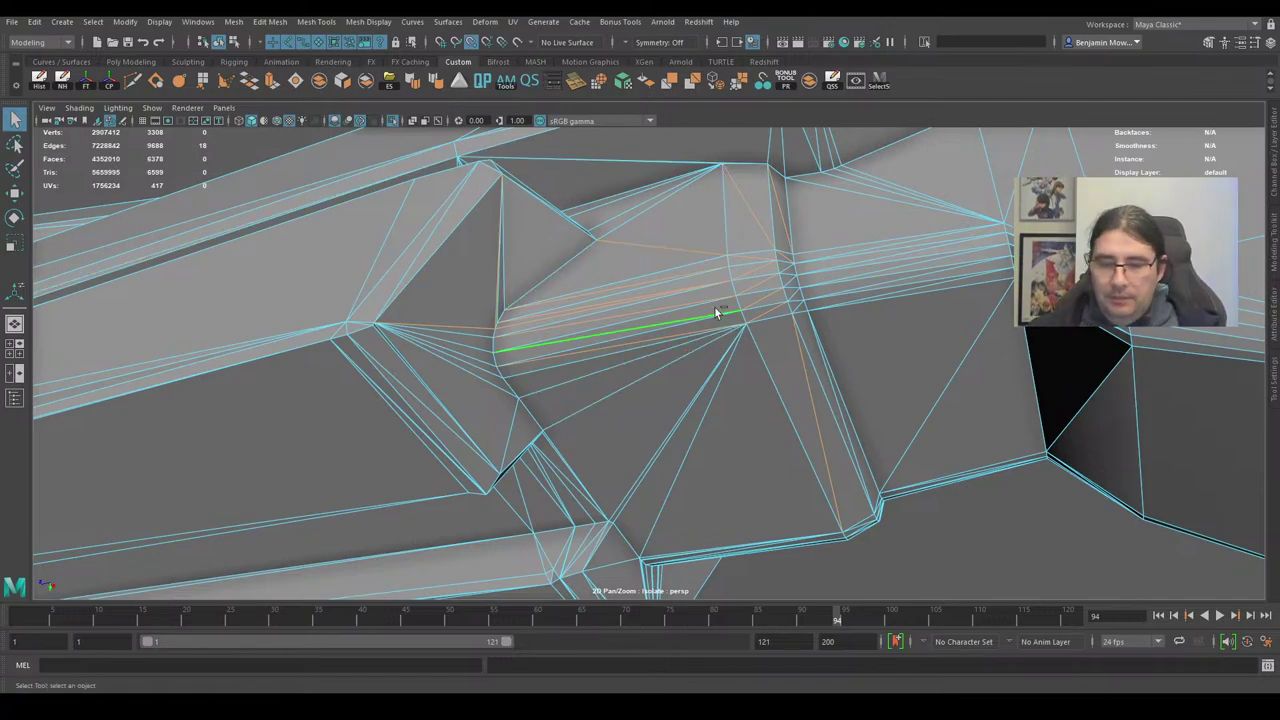
key("ctrl+Delete")
Delete the diagonal edges across the groove's rounded corner, the rounded strip beside it and the flat underside face.
left_click_drag(792, 314, 684, 333, "alt")
scroll(684, 333, "up", 4)
left_click(632, 255)
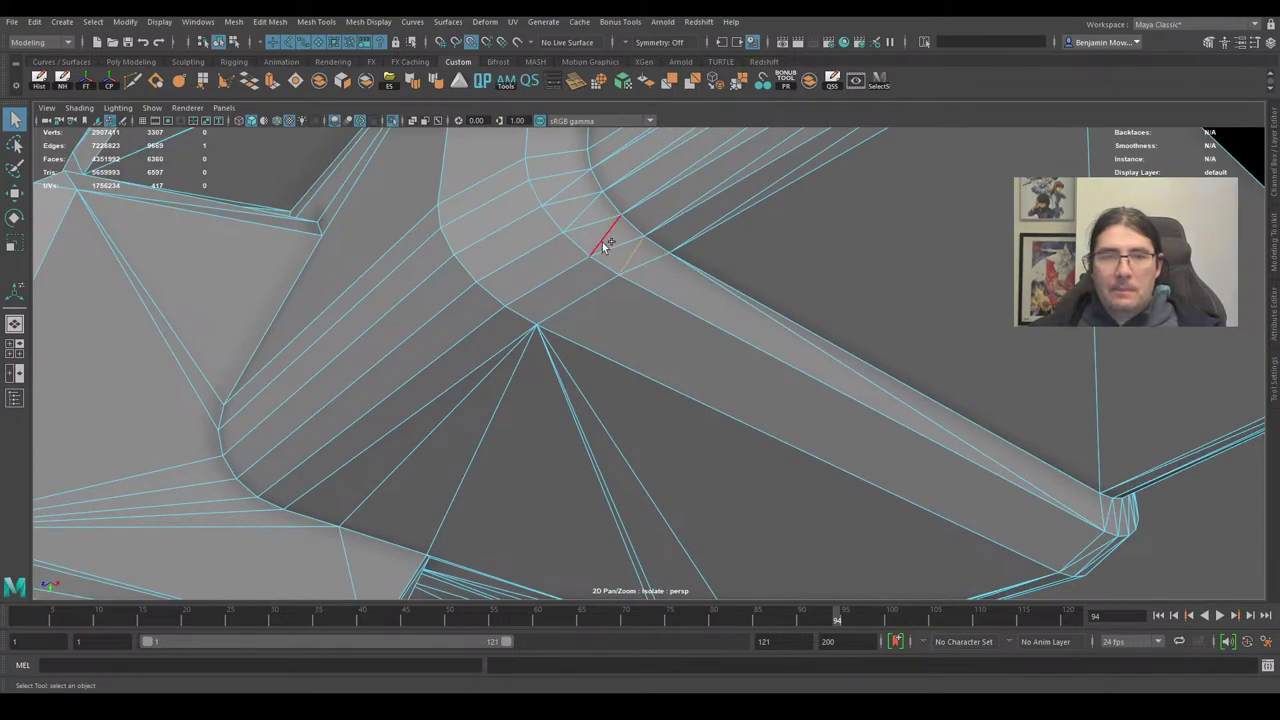
left_click(567, 174, "shift")
left_click_drag(568, 181, 780, 349, "alt")
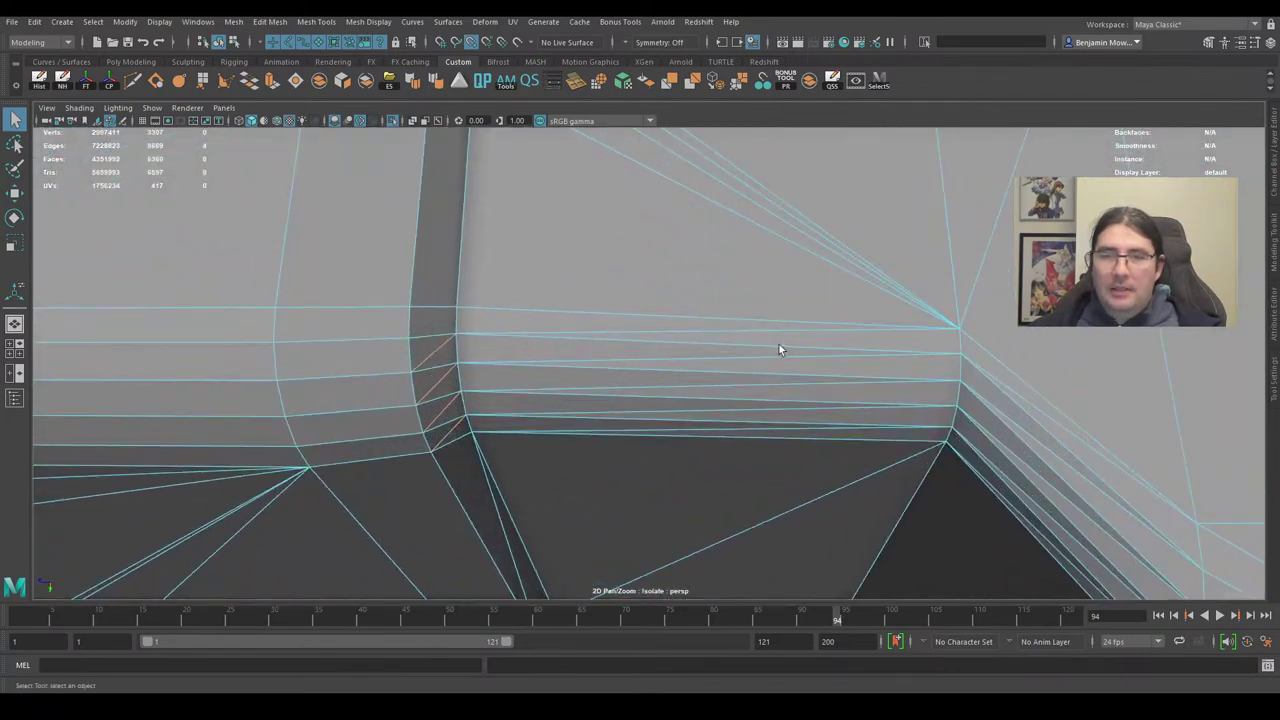
left_click(675, 331, "shift")
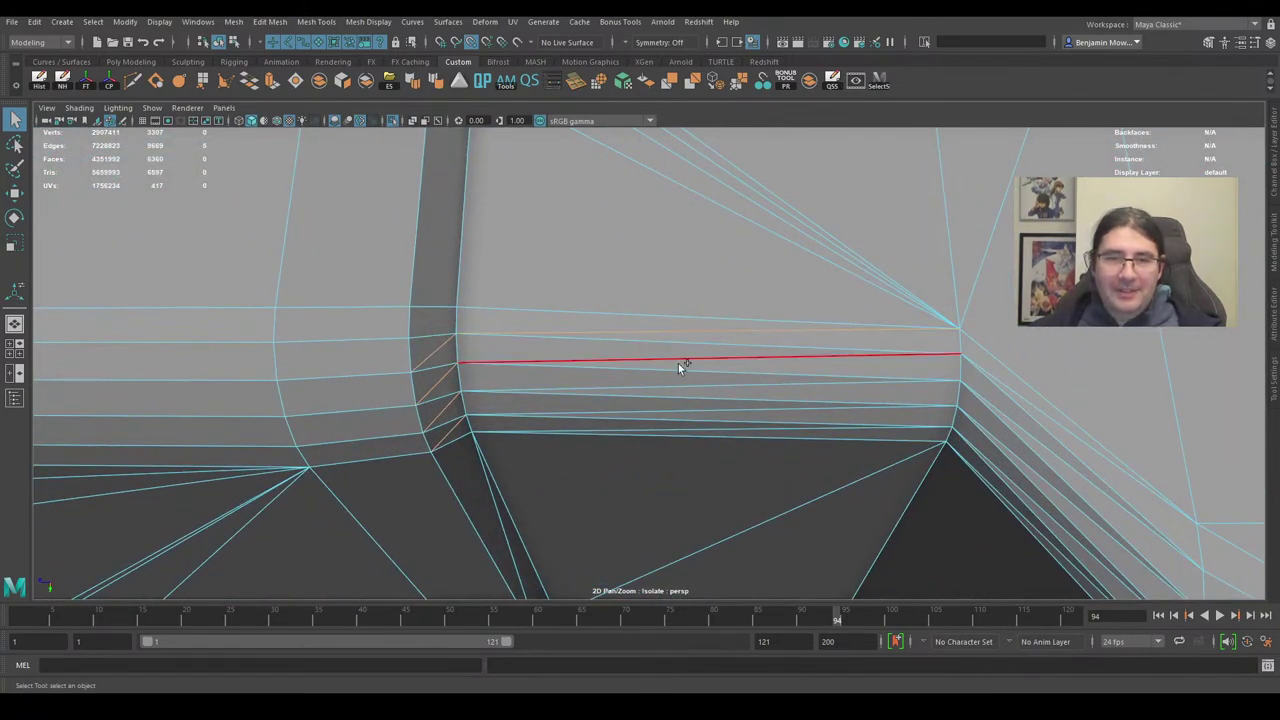
left_click(678, 362, "shift")
left_click(667, 386, "shift")
left_click(656, 408, "shift")
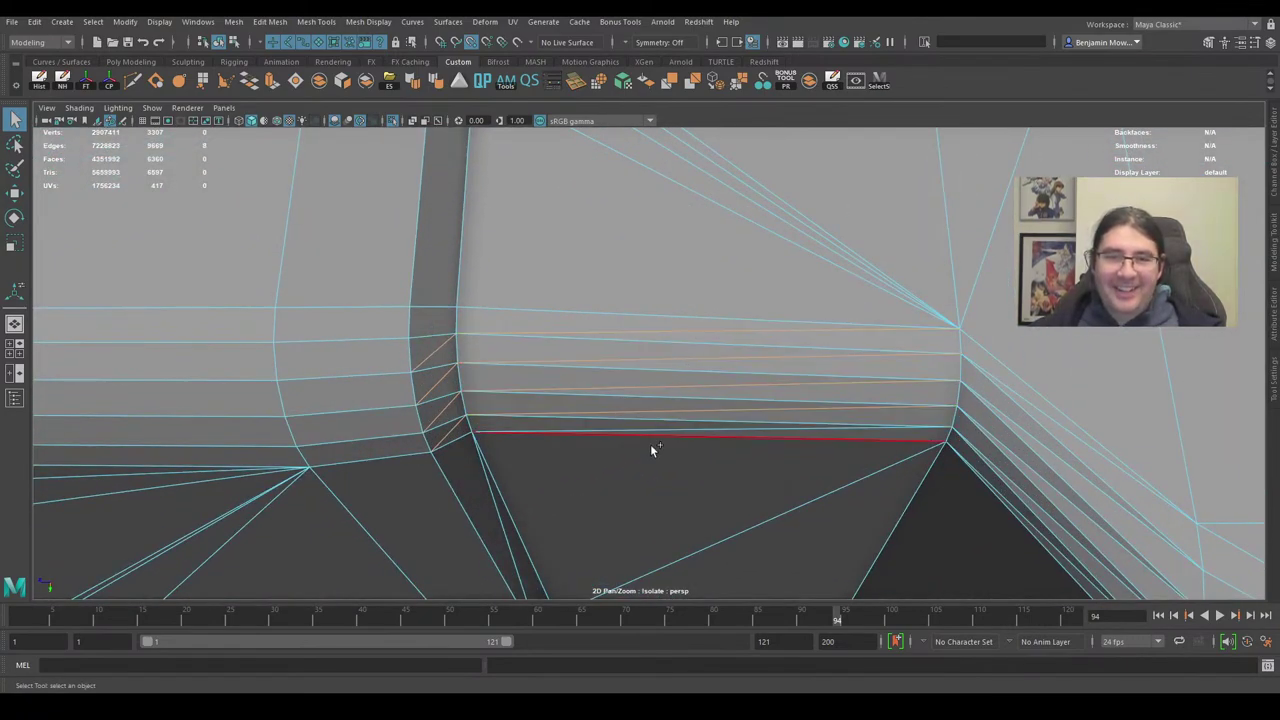
left_click(640, 428, "shift")
left_click_drag(640, 428, 686, 471, "alt")
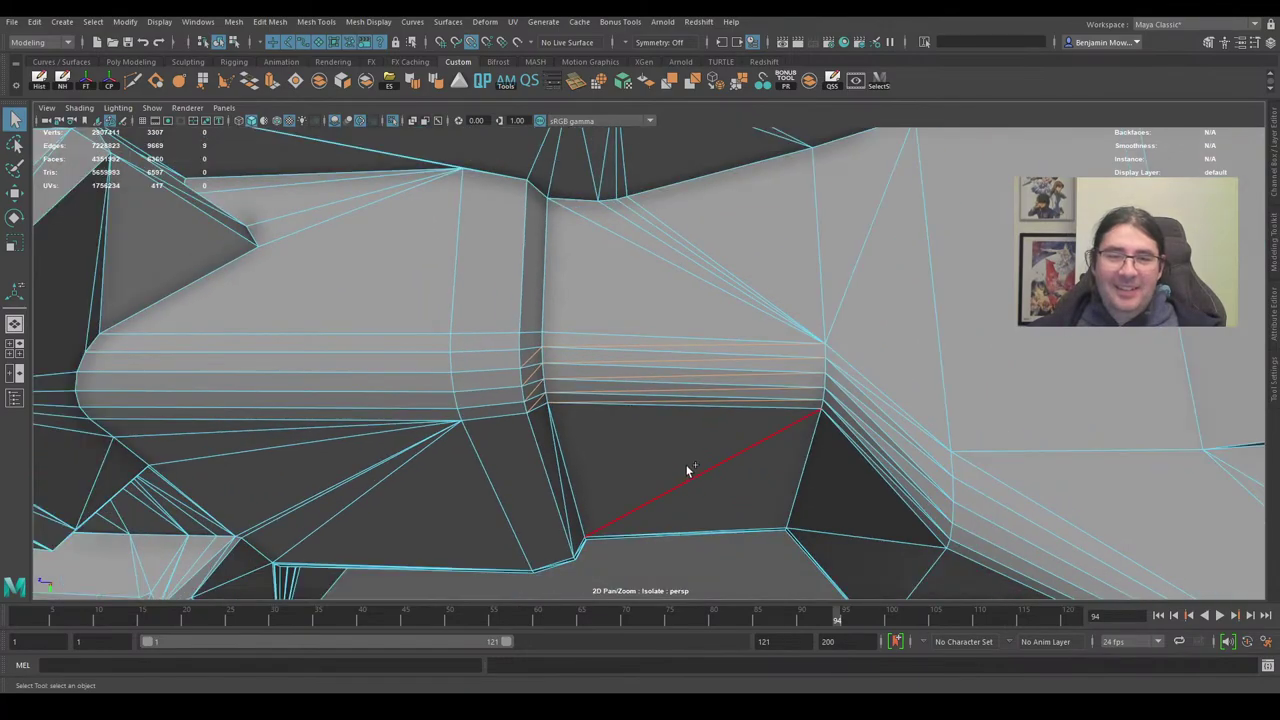
left_click(686, 474, "shift")
left_click(558, 488, "shift")
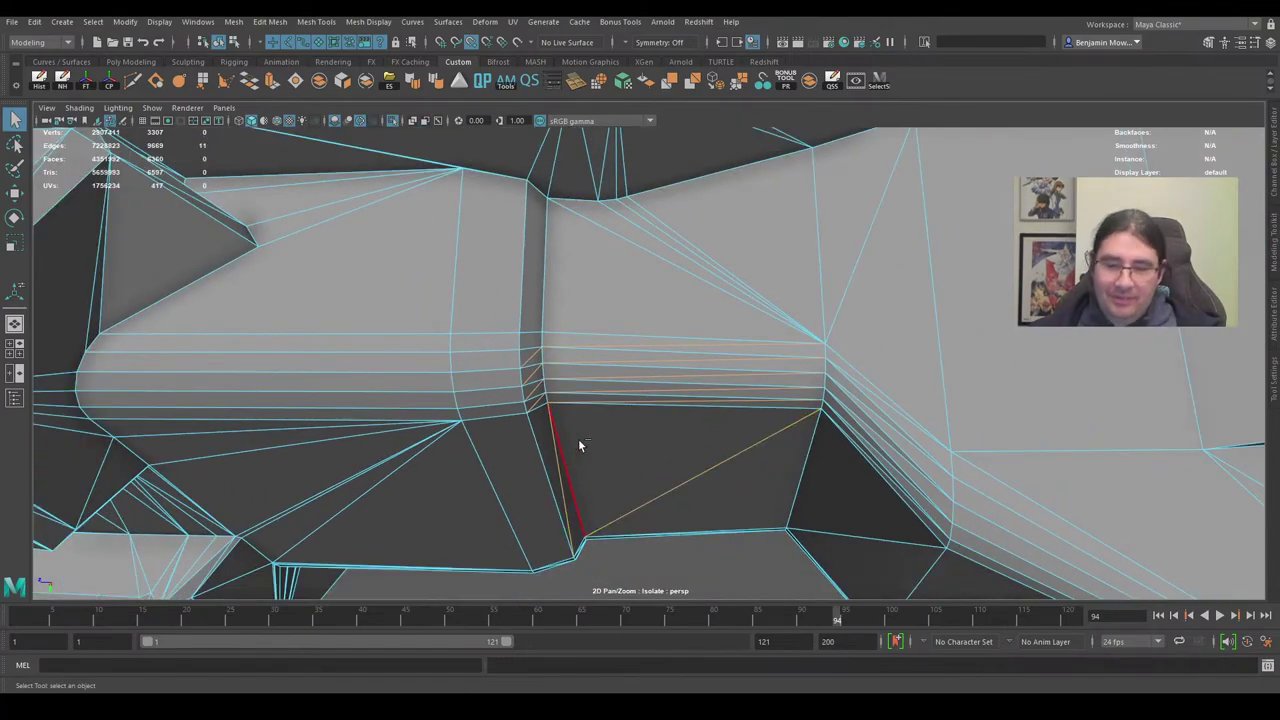
key("Delete")
Delete the diagonal edge from the groove's upper end to the corner where the body's side bends.
left_click_drag(648, 378, 590, 378, "alt")
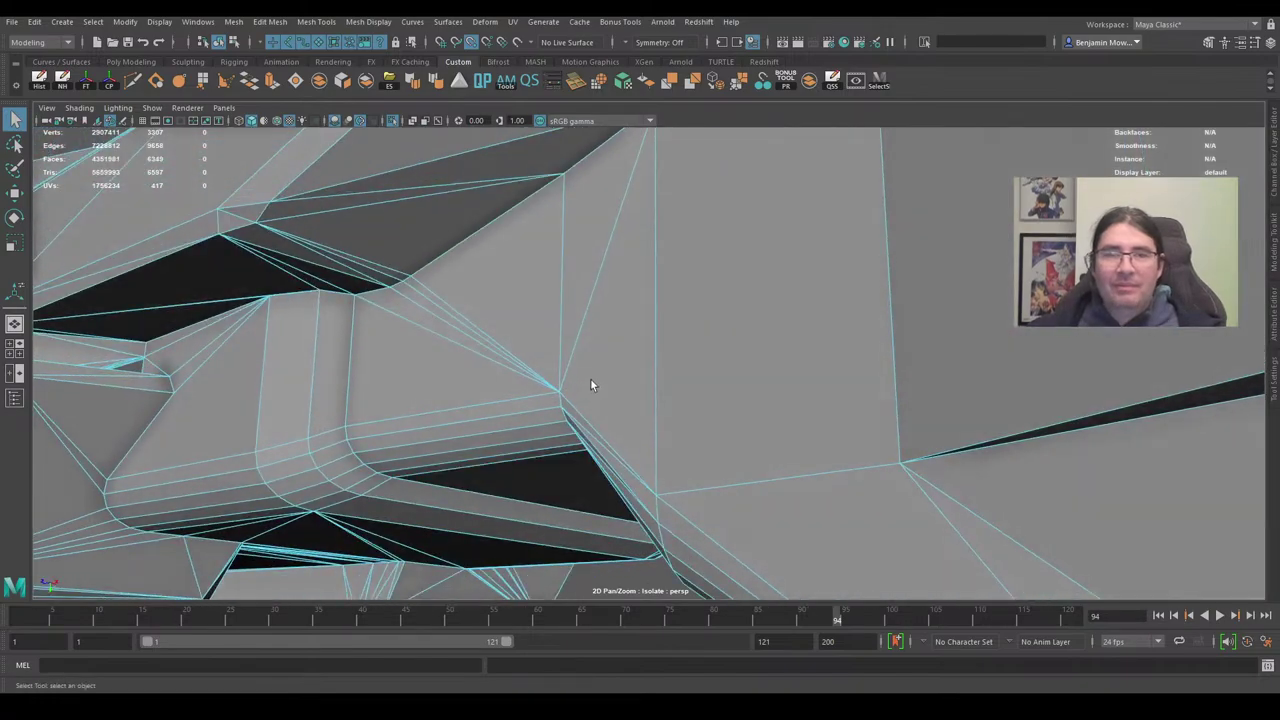
left_click_drag(392, 373, 595, 310, "alt")
left_click(558, 324)
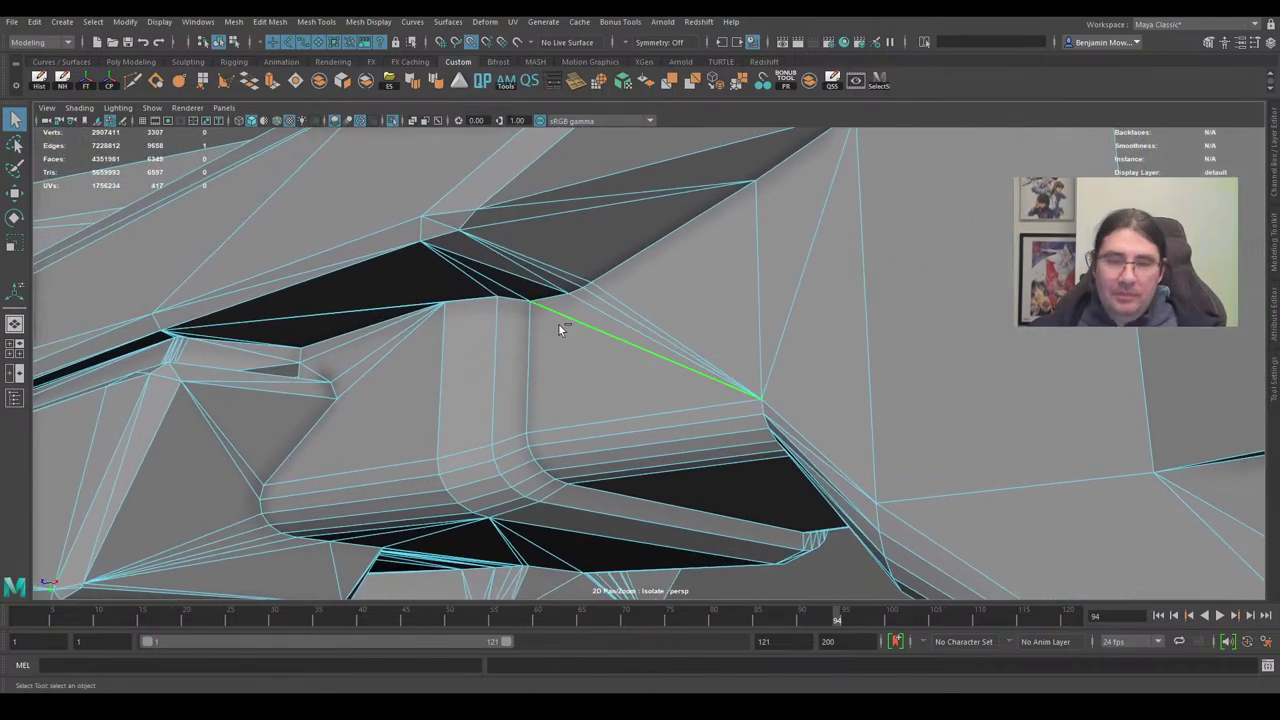
key("Delete")
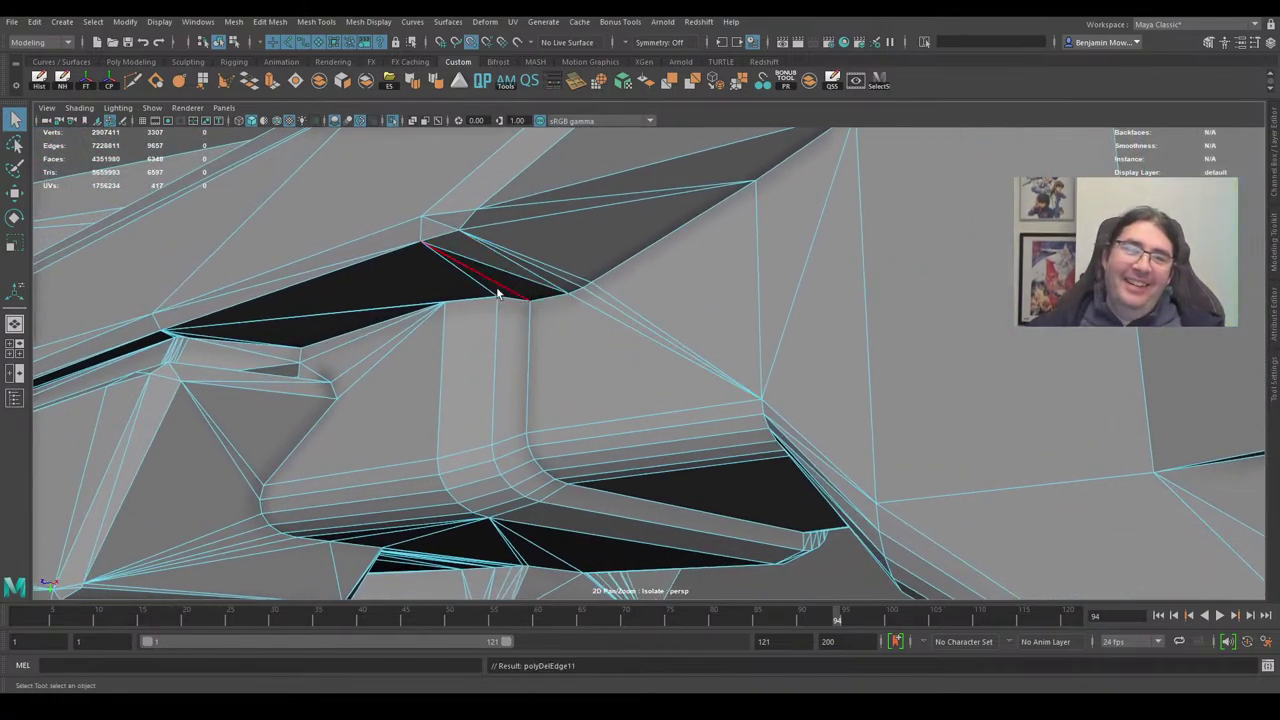
Delete the surplus edges on the recessed face running along the upper end of the groove.
left_click(497, 270)
left_click_drag(497, 270, 763, 358, "alt")
key("Delete")
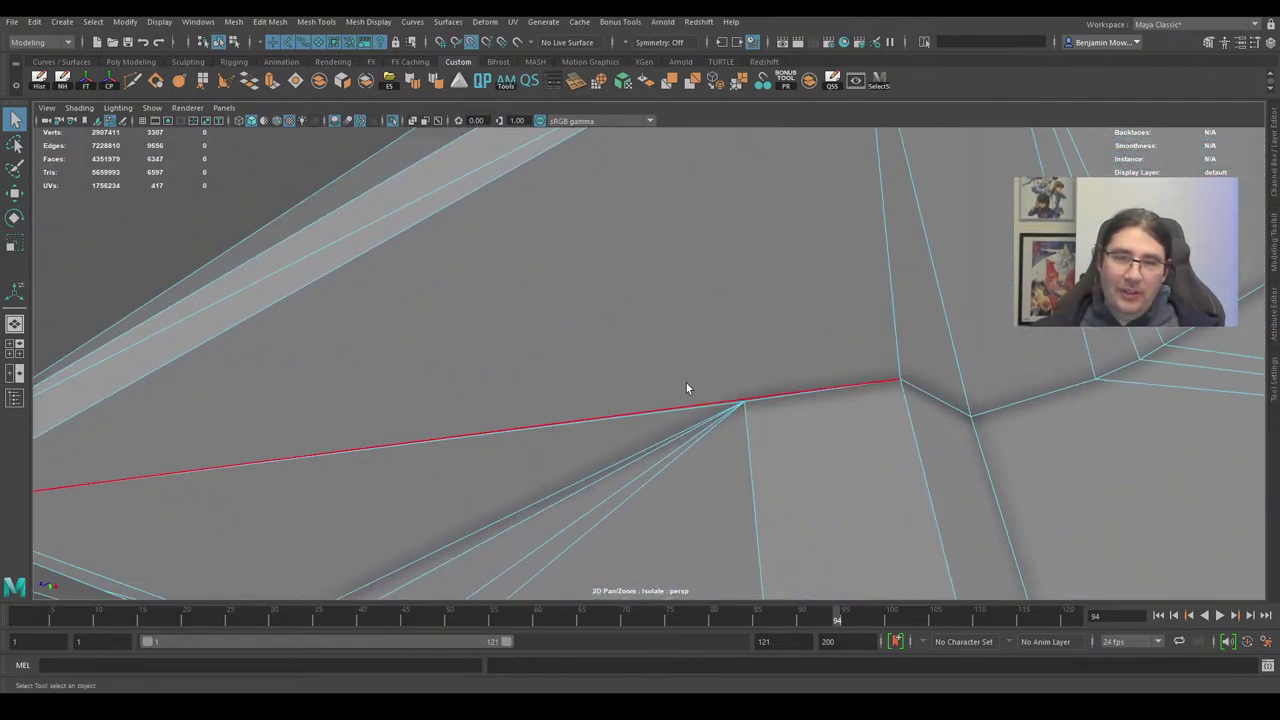
key("Delete")
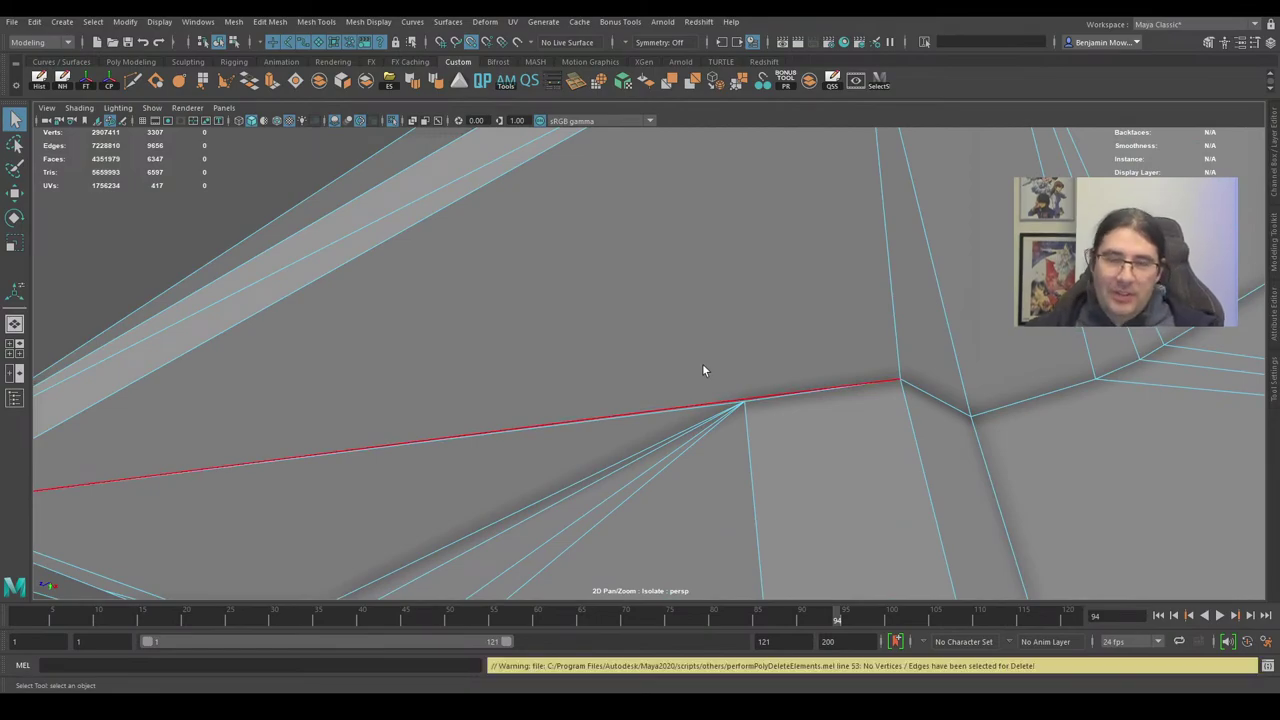
left_click(703, 371)
key("Delete")
Delete the three surplus diagonal edges in the narrow vertical strips at the end of the long side recess.
left_click_drag(706, 369, 630, 358, "alt")
left_click(546, 392)
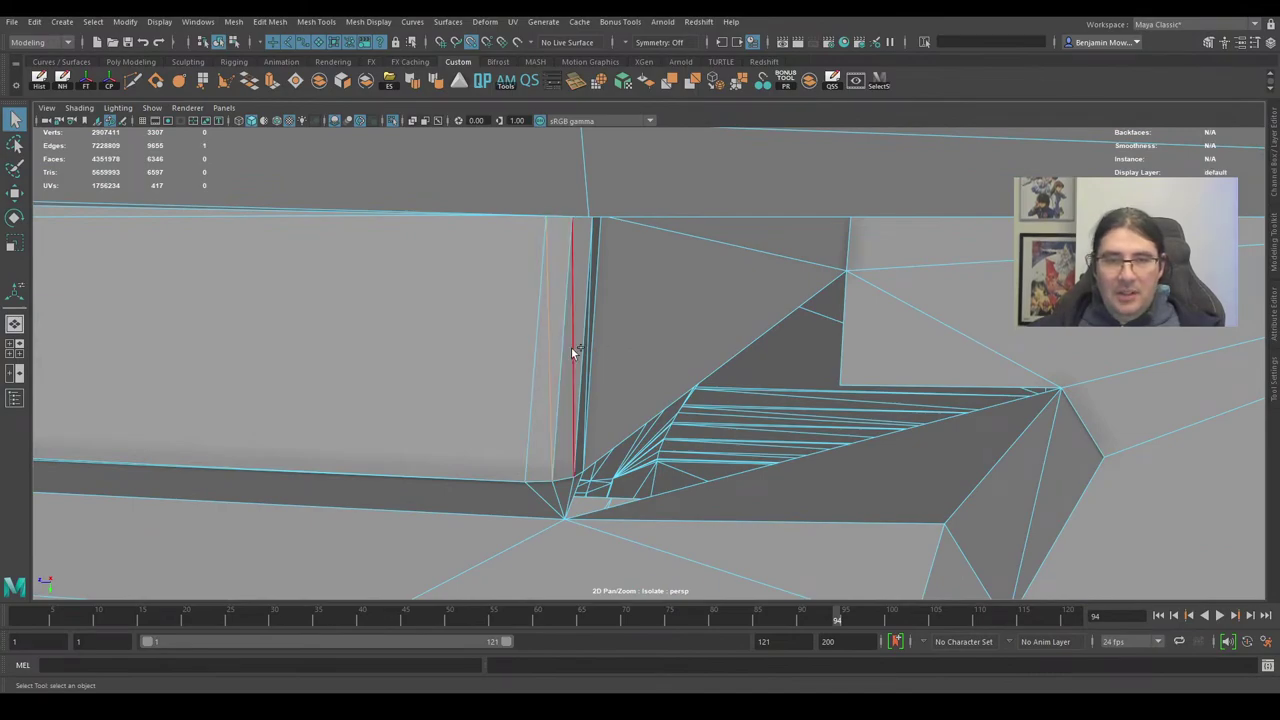
left_click(575, 348, "shift")
left_click(583, 352, "shift")
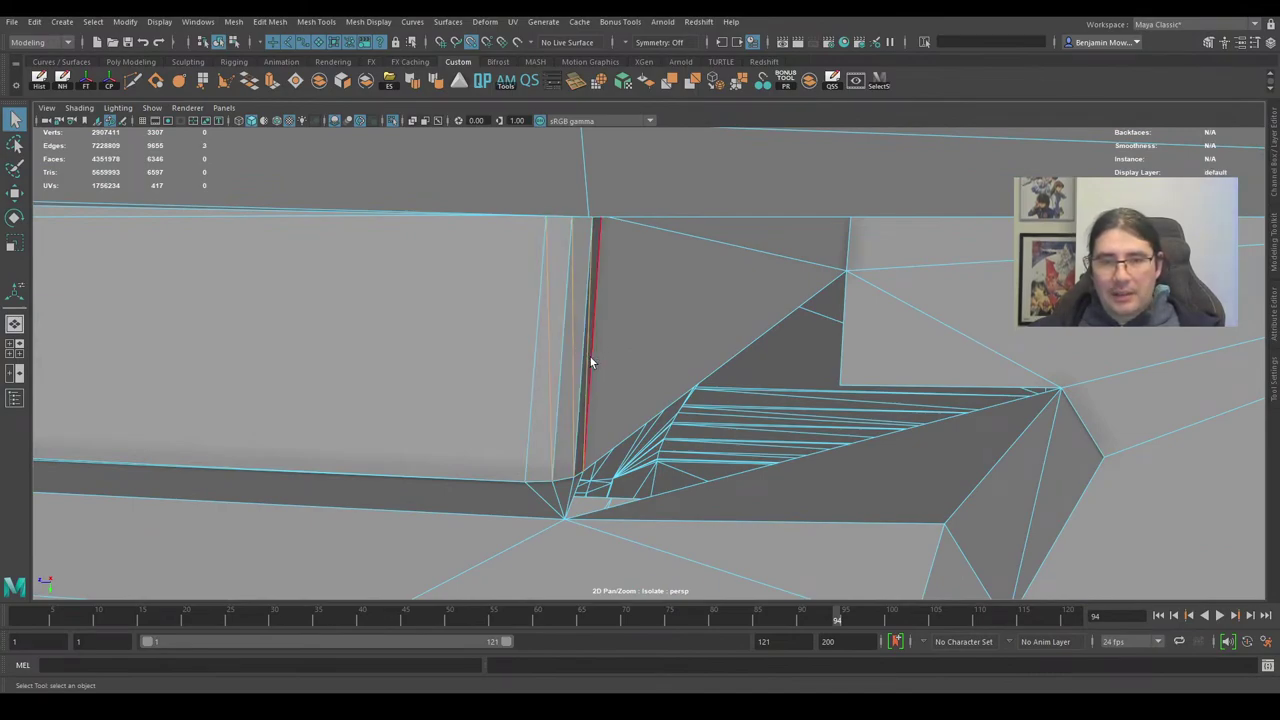
key("Delete")
Delete the surplus diagonal edges at the slanted end of the long side panel.
mouse_move(589, 355)
left_mouse_down("alt")
mouse_move(522, 321)
mouse_move(607, 332)
mouse_move(846, 454)
mouse_move(677, 374)
mouse_move(694, 383)
mouse_move(605, 365)
left_mouse_up("alt")
mouse_move(569, 418)
left_mouse_down("alt")
mouse_move(568, 443)
mouse_move(579, 412)
left_mouse_up("alt")
left_click(600, 386, "shift")
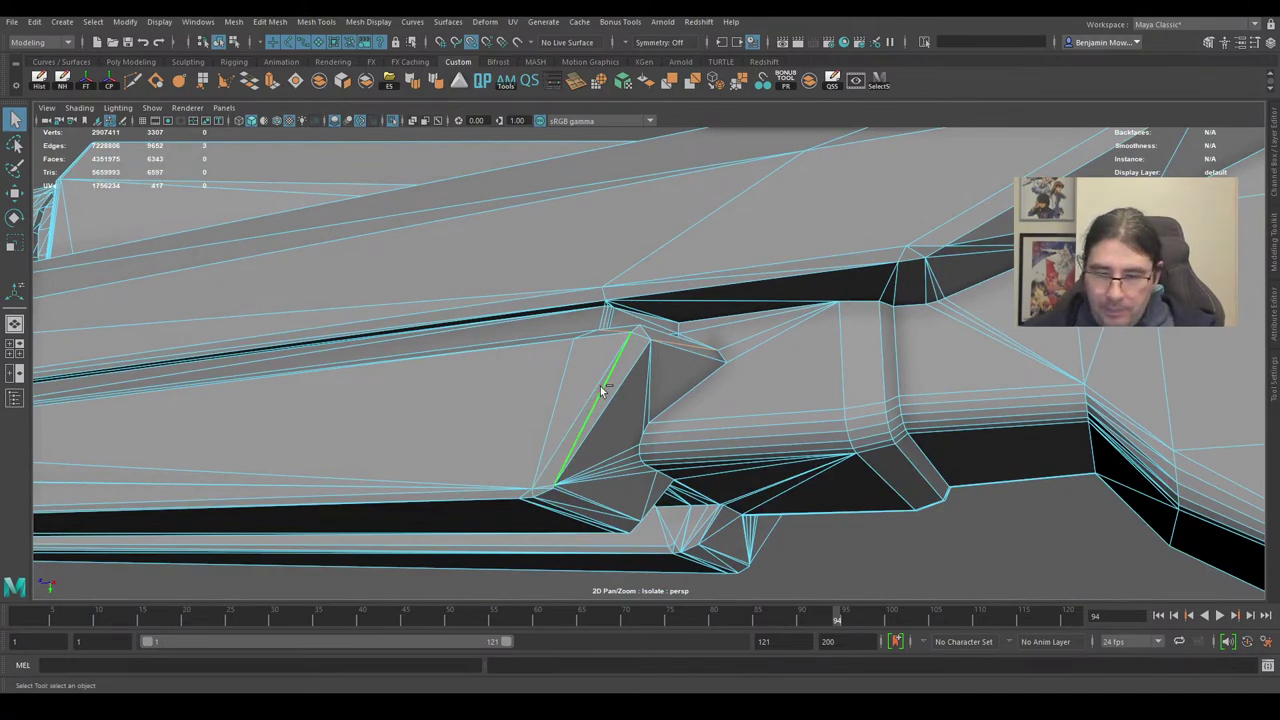
key("Delete")
Delete the three edges fanning out from the vertex above the notch at the end of the recess.
left_click_drag(600, 380, 734, 410, "alt")
middle_click_drag(734, 404, 650, 345, "alt")
scroll(650, 345, "up", 3)
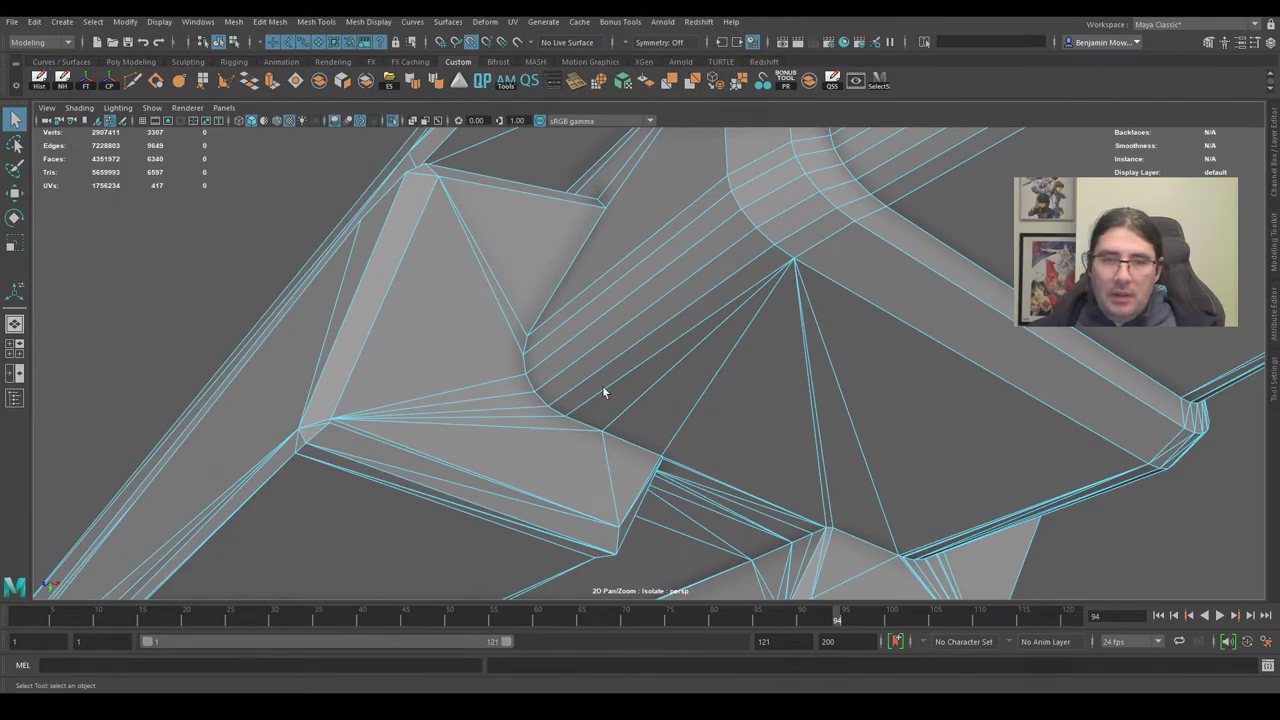
left_click_drag(603, 392, 765, 412, "alt")
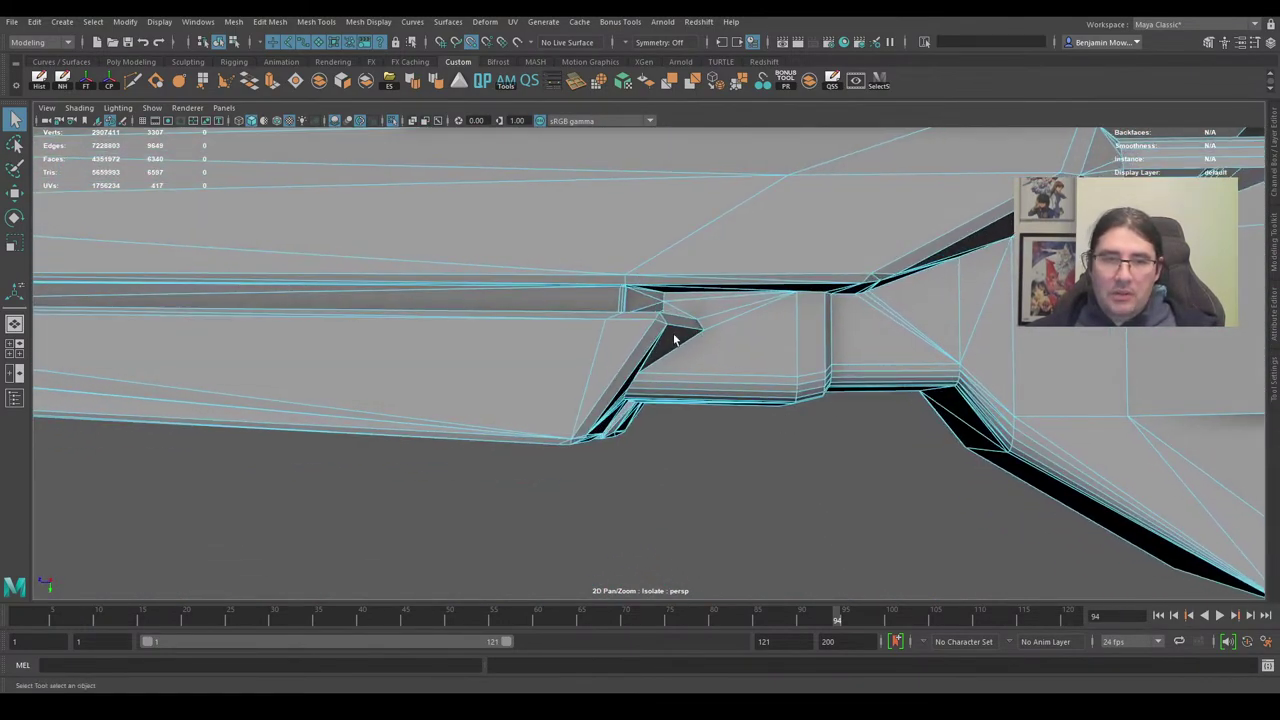
scroll(674, 340, "up", 3)
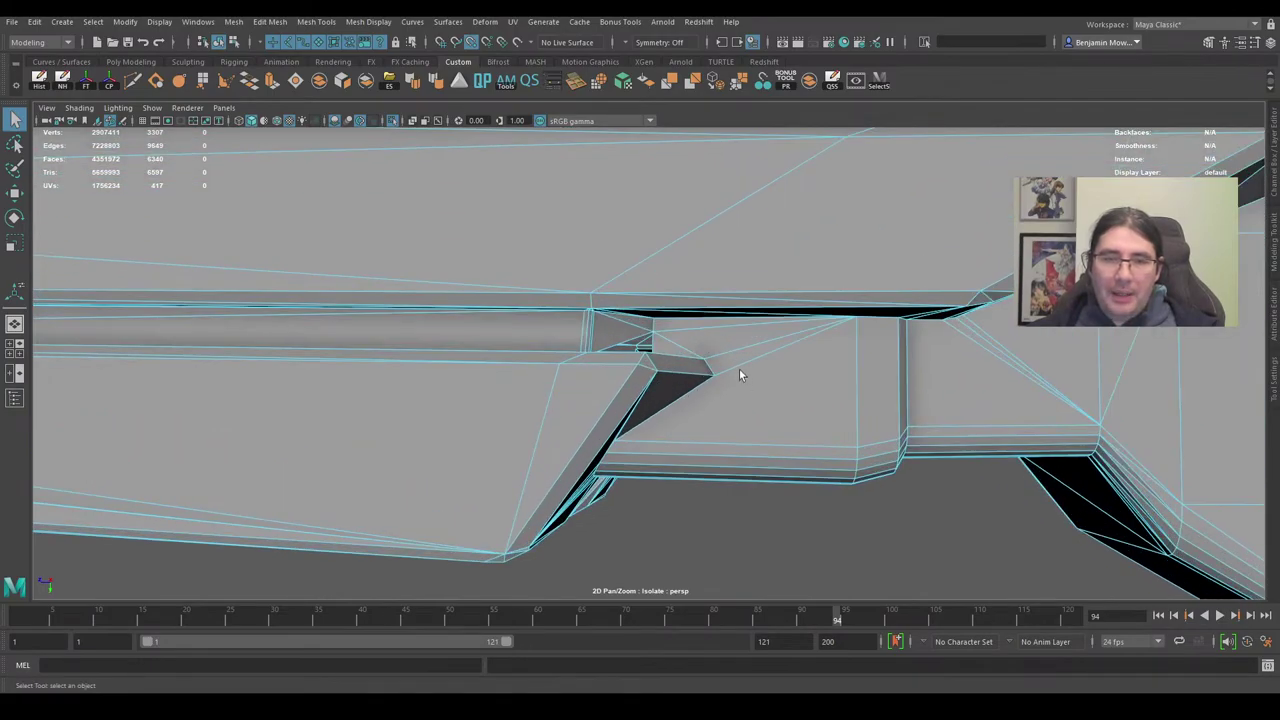
left_click_drag(739, 369, 666, 321, "alt")
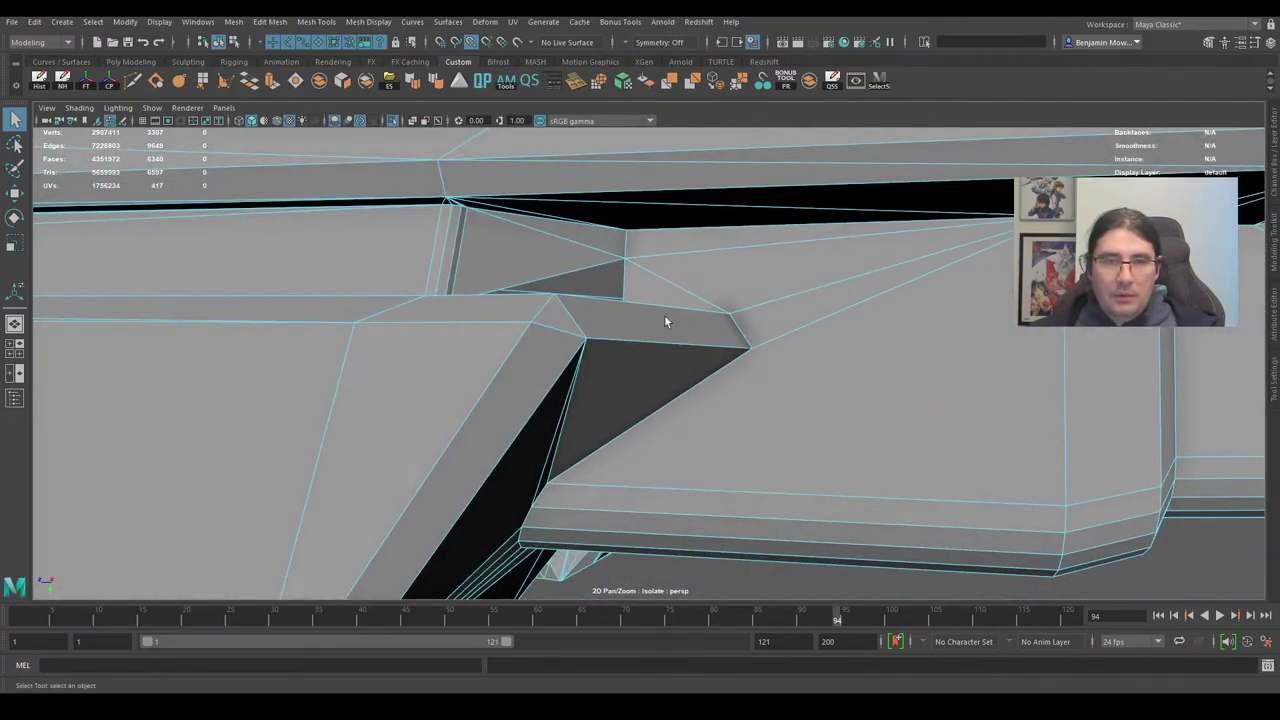
left_click_drag(638, 248, 666, 267, "alt")
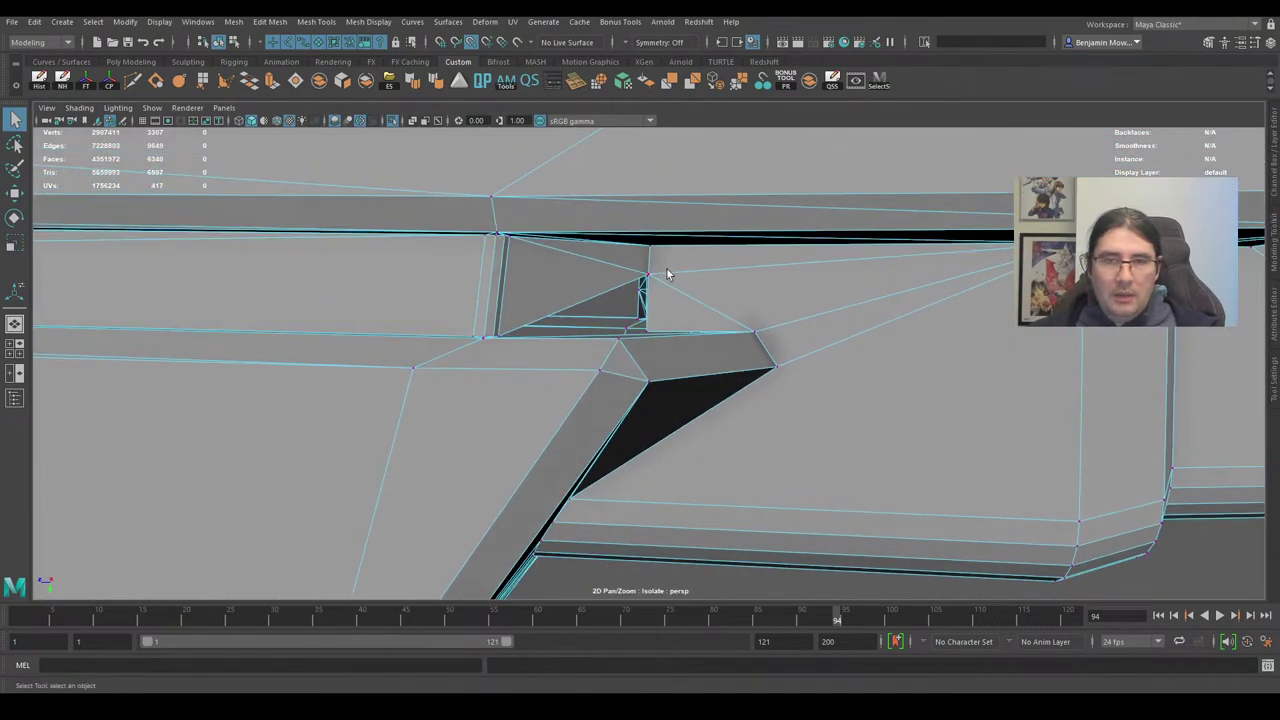
right_click_drag(666, 267, 689, 225, "alt")
left_click(583, 228)
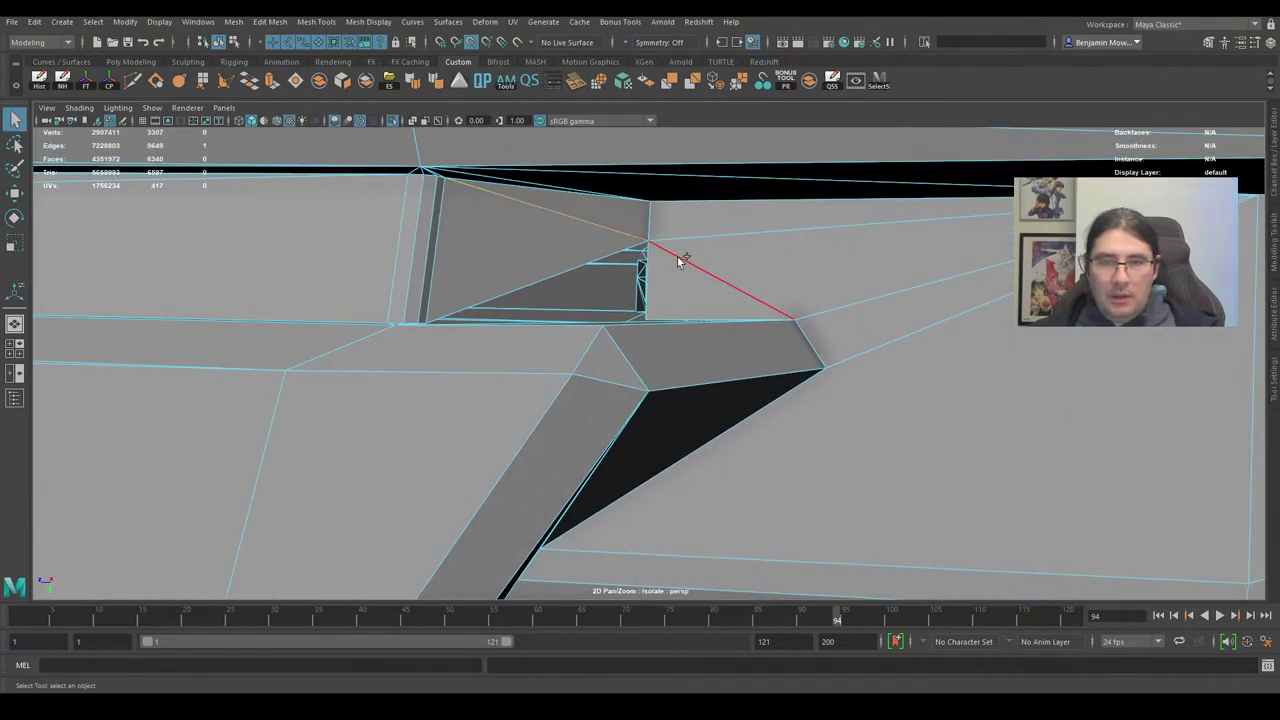
left_click(679, 256, "shift")
left_click(698, 235, "shift")
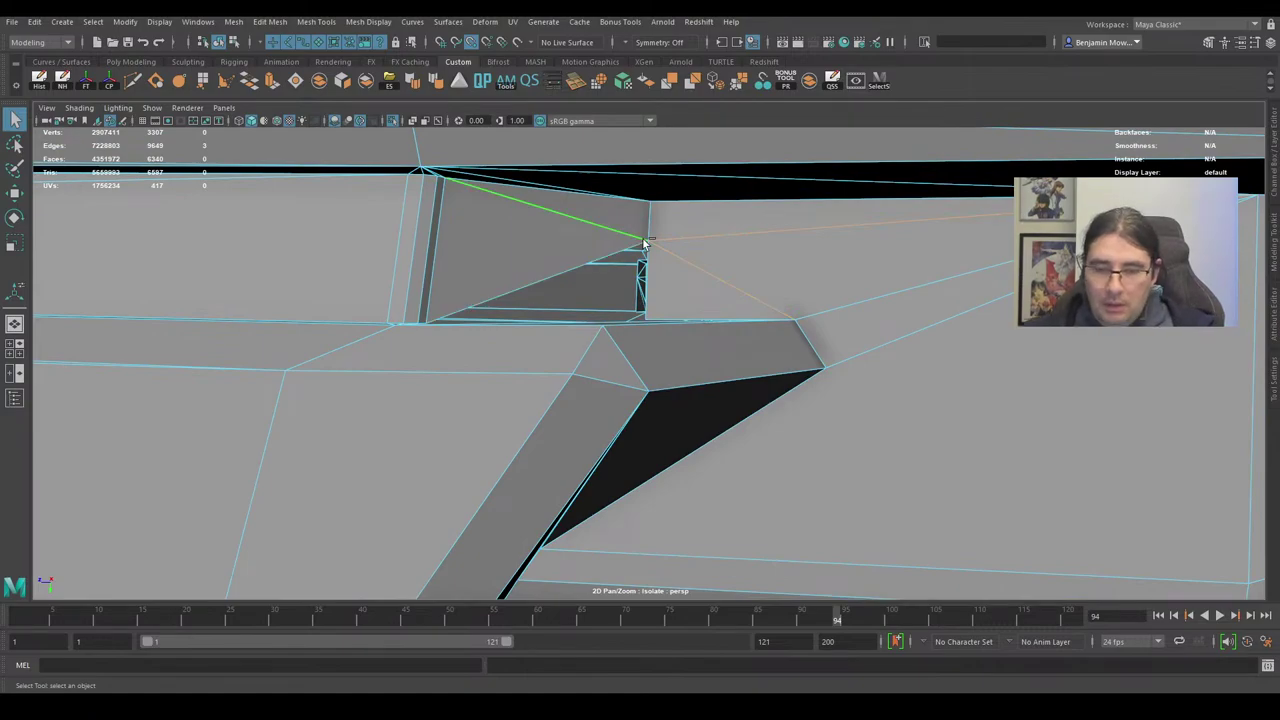
left_click_drag(643, 244, 600, 225, "alt")
Snap the leftover vertex above the notch down onto the notch's lower corner vertex.
right_click_drag(590, 246, 591, 255)
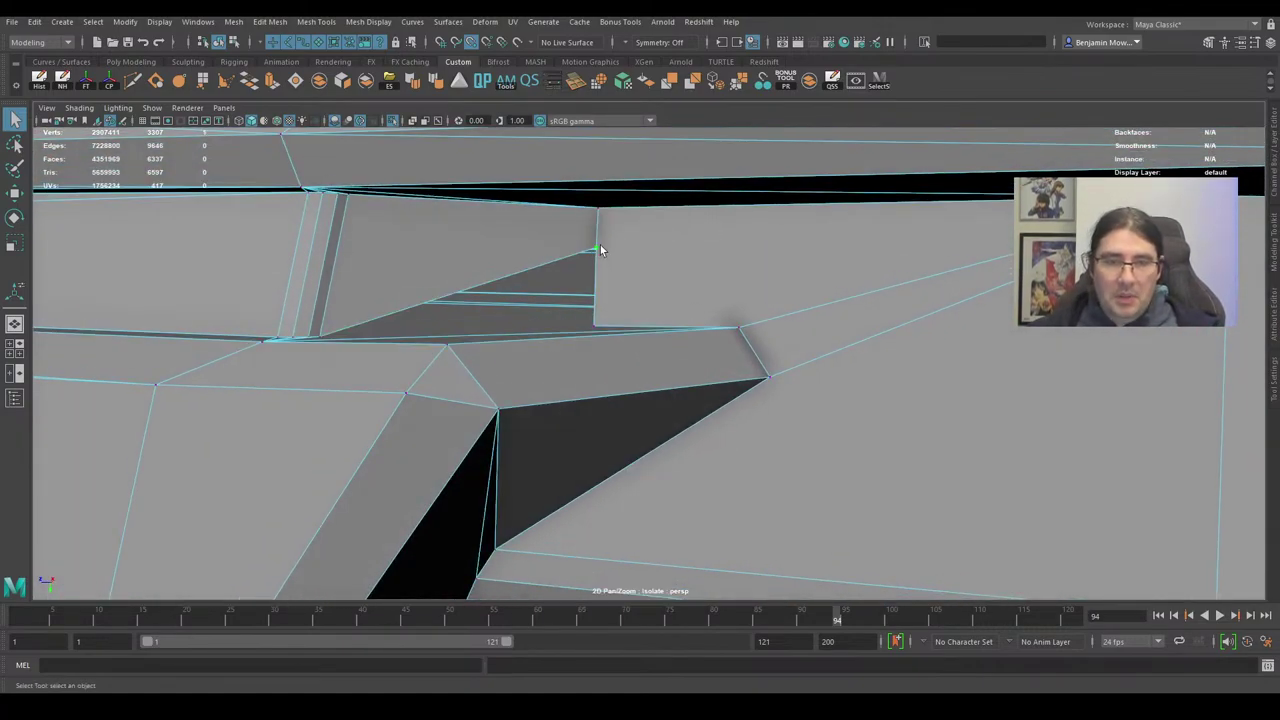
key("w")
left_click_drag(597, 250, 593, 324)
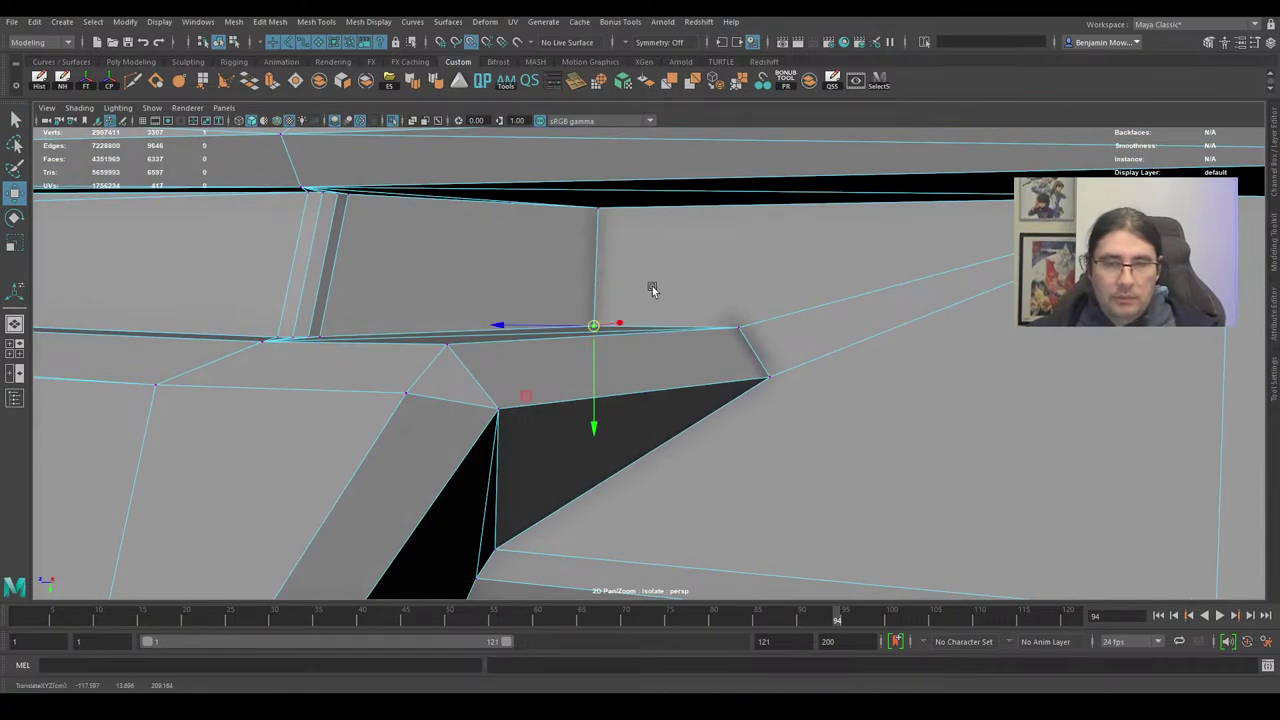
Merge the snapped vertex above the notch with the corner vertex it was placed on.
right_click(620, 330)
right_click_drag(620, 331, 678, 270)
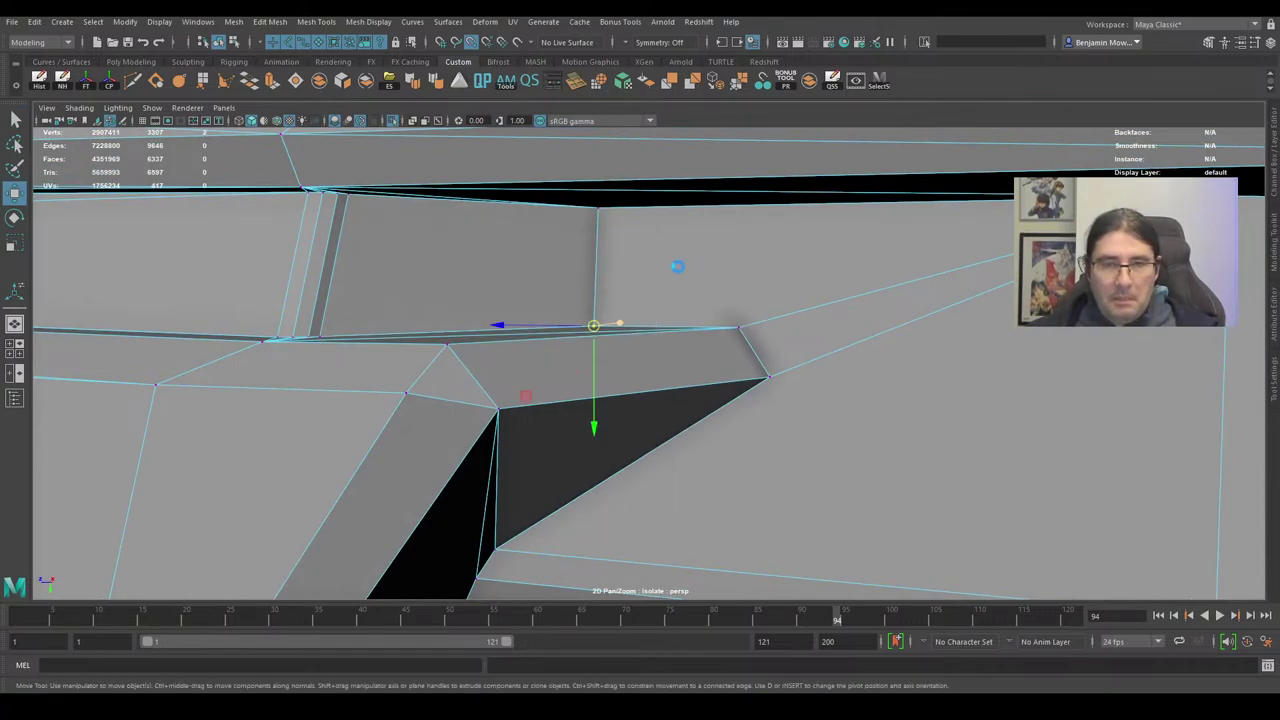
left_click_drag(590, 311, 682, 275, "alt")
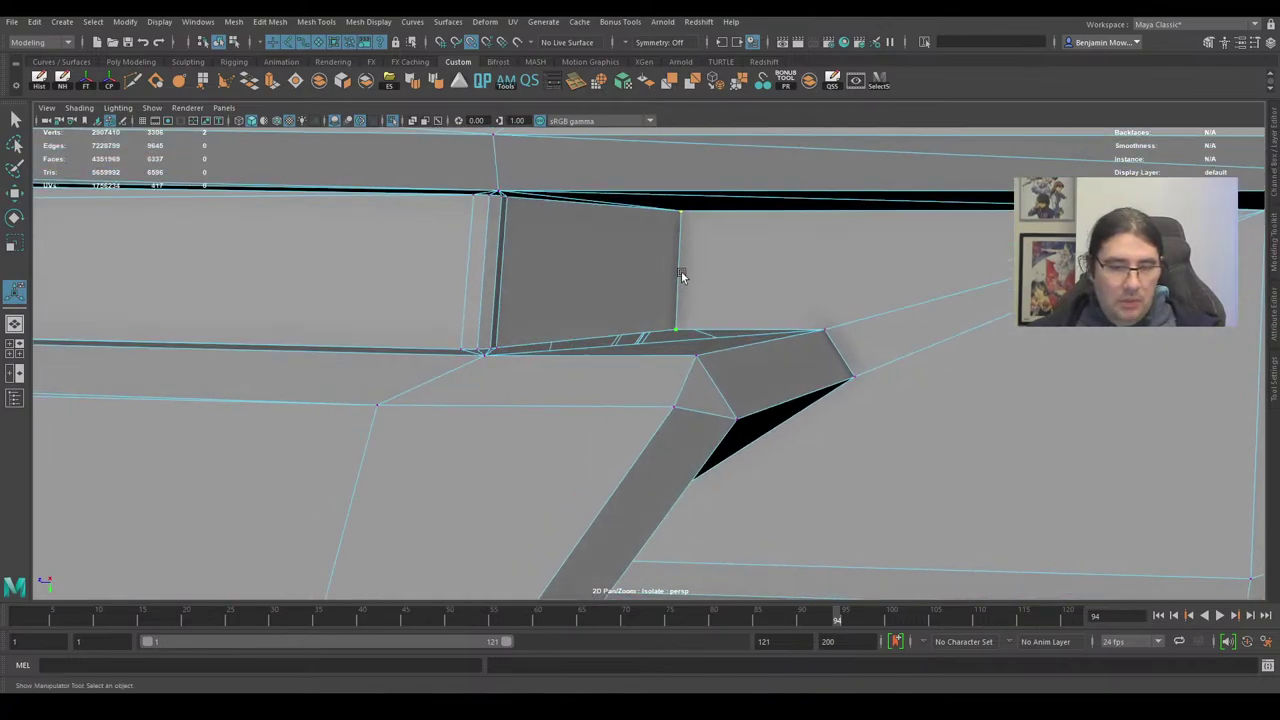
Move the two vertices of the vertical edge above the notch along the recess, closer to the narrow vertical strips.
key("w")
scroll(677, 367, "down", 6)
left_click_drag(677, 348, 677, 297, "alt")
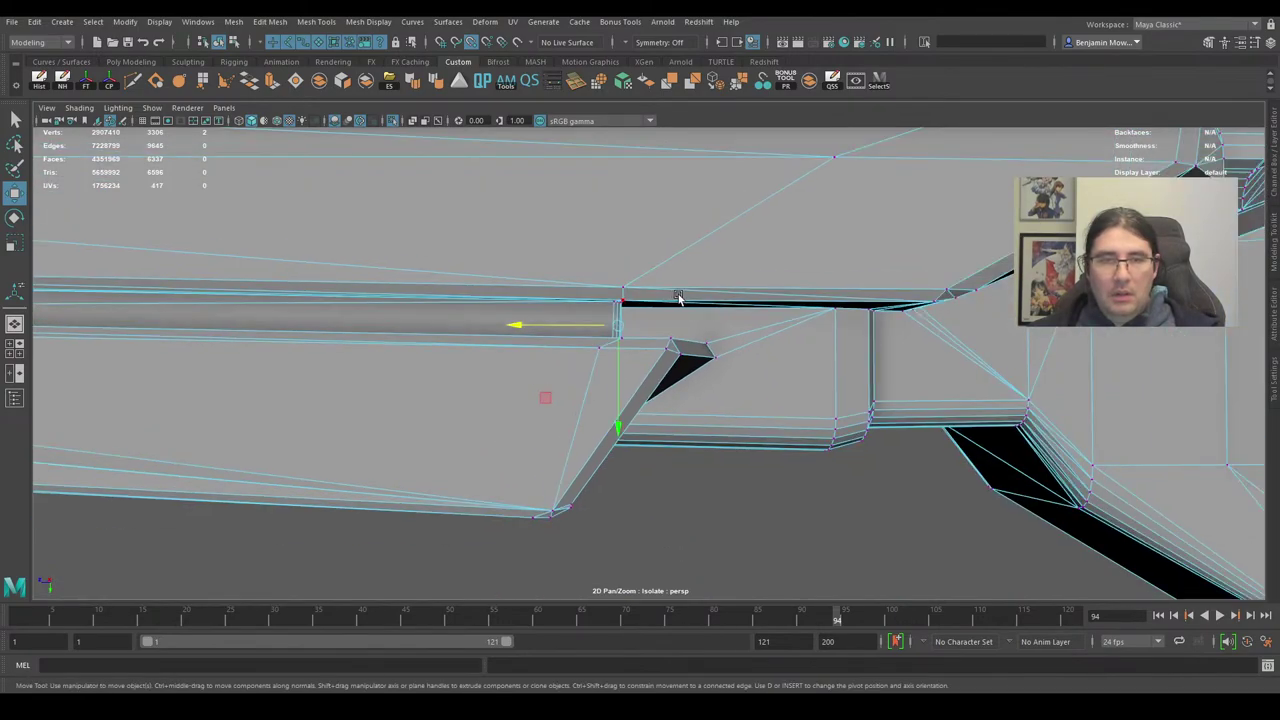
Examine in the side view how the moved vertical edge lines up with the narrow strips at the recess end.
key("space")
key("space")
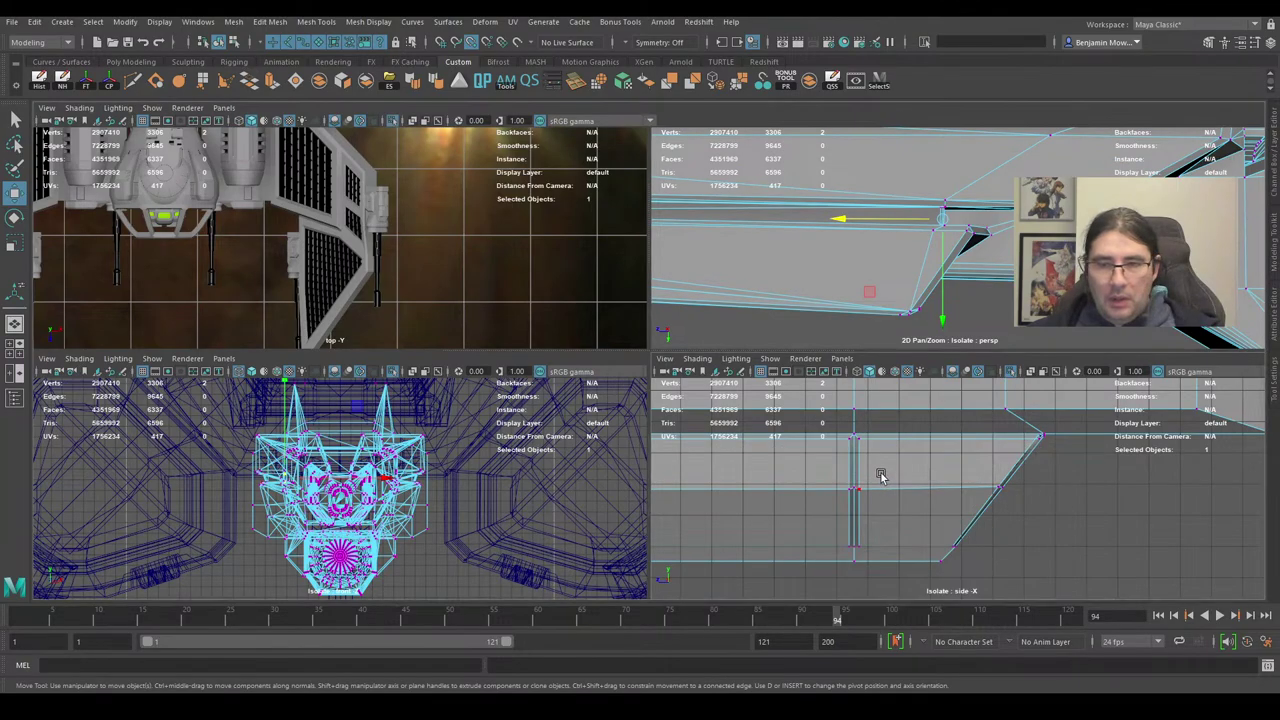
scroll(594, 371, "down", 6)
middle_click_drag(583, 400, 1072, 486, "alt")
scroll(480, 350, "up", 4)
middle_click_drag(468, 346, 648, 371, "alt")
scroll(645, 340, "up", 6)
scroll(643, 337, "up", 4)
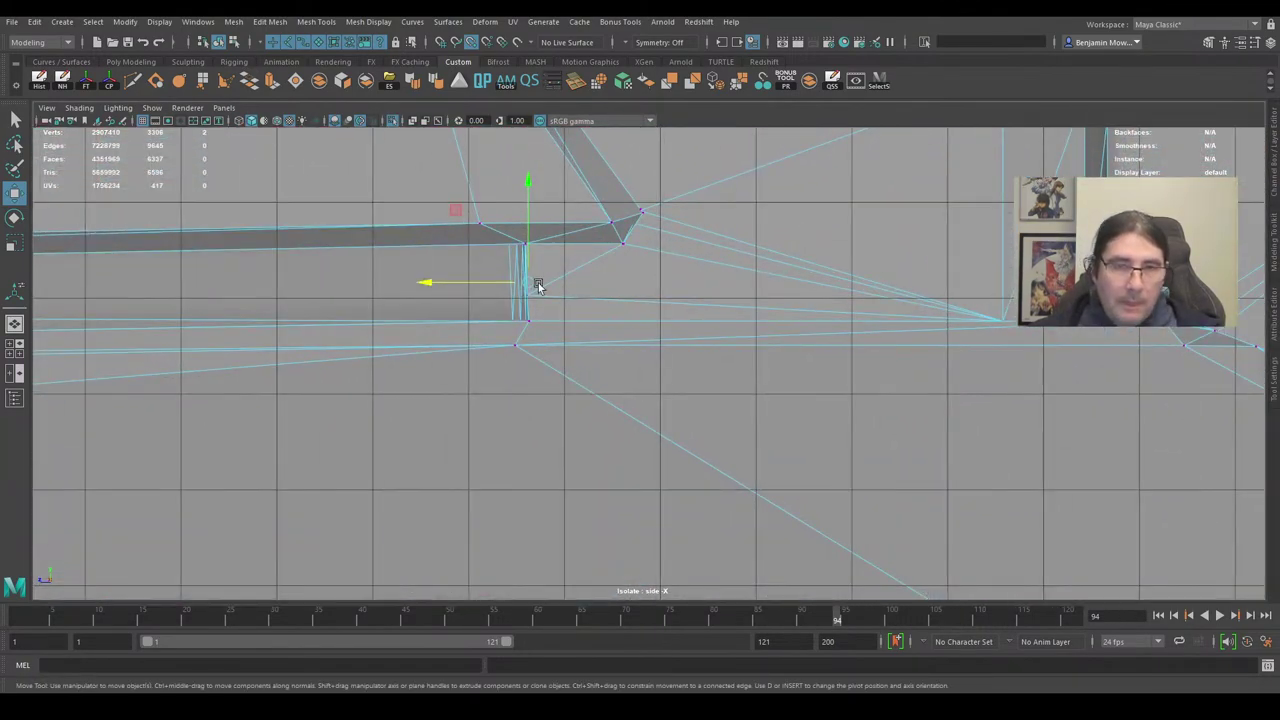
middle_click_drag(537, 286, 671, 339, "alt")
scroll(671, 338, "up", 6)
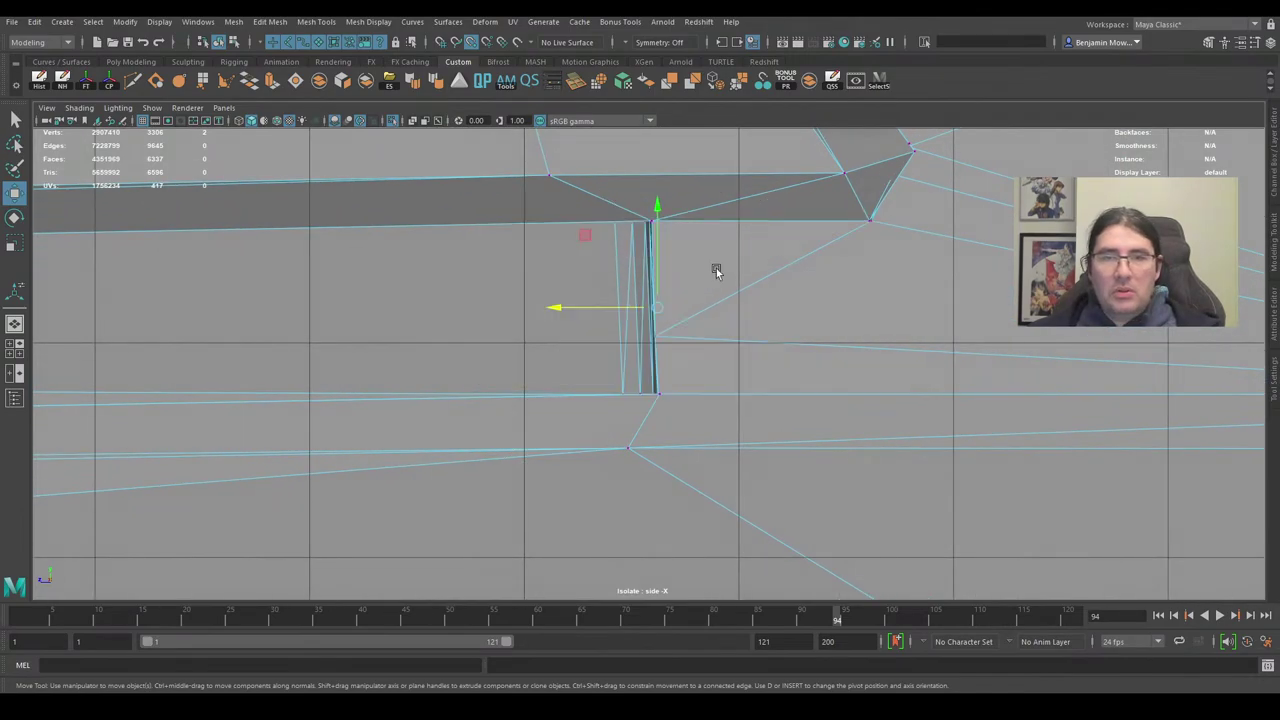
key("space")
key("space")
Slide the top vertex of the vertical edge behind the narrow strips along the recess until it lines up with its bottom vertex.
middle_click_drag(886, 209, 830, 234, "alt")
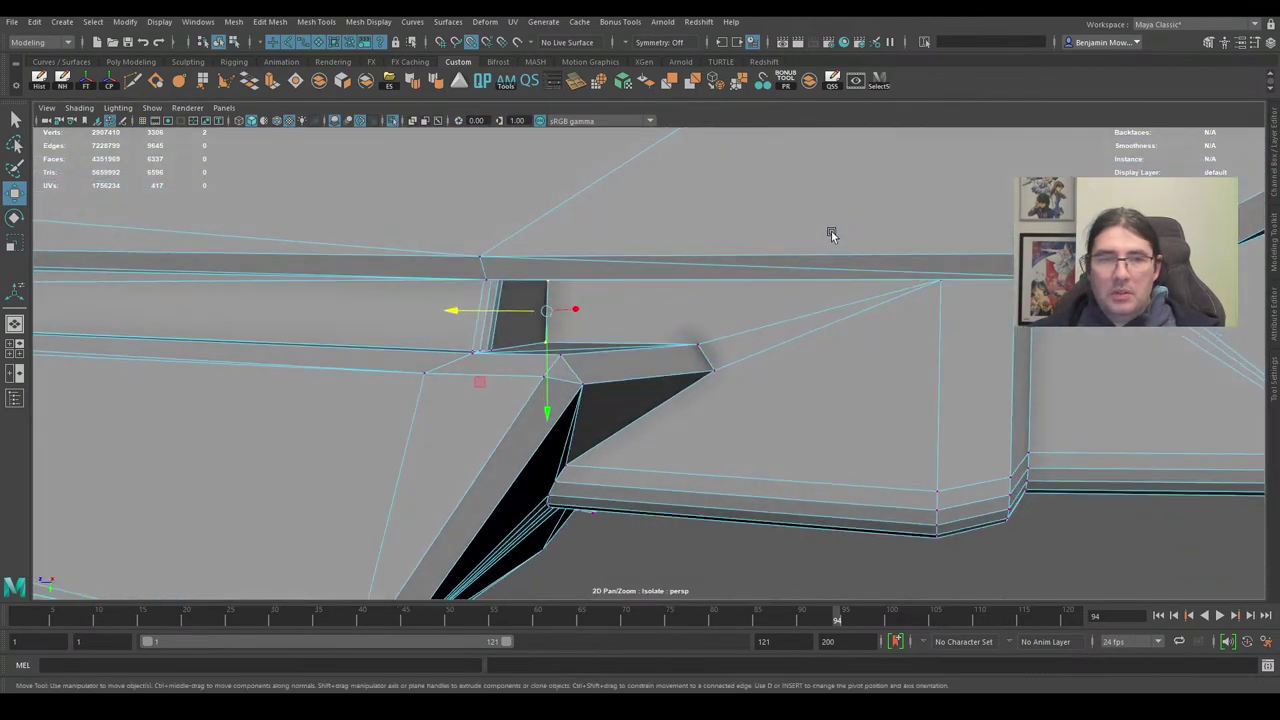
left_click_drag(830, 234, 679, 312, "alt")
left_click(660, 246)
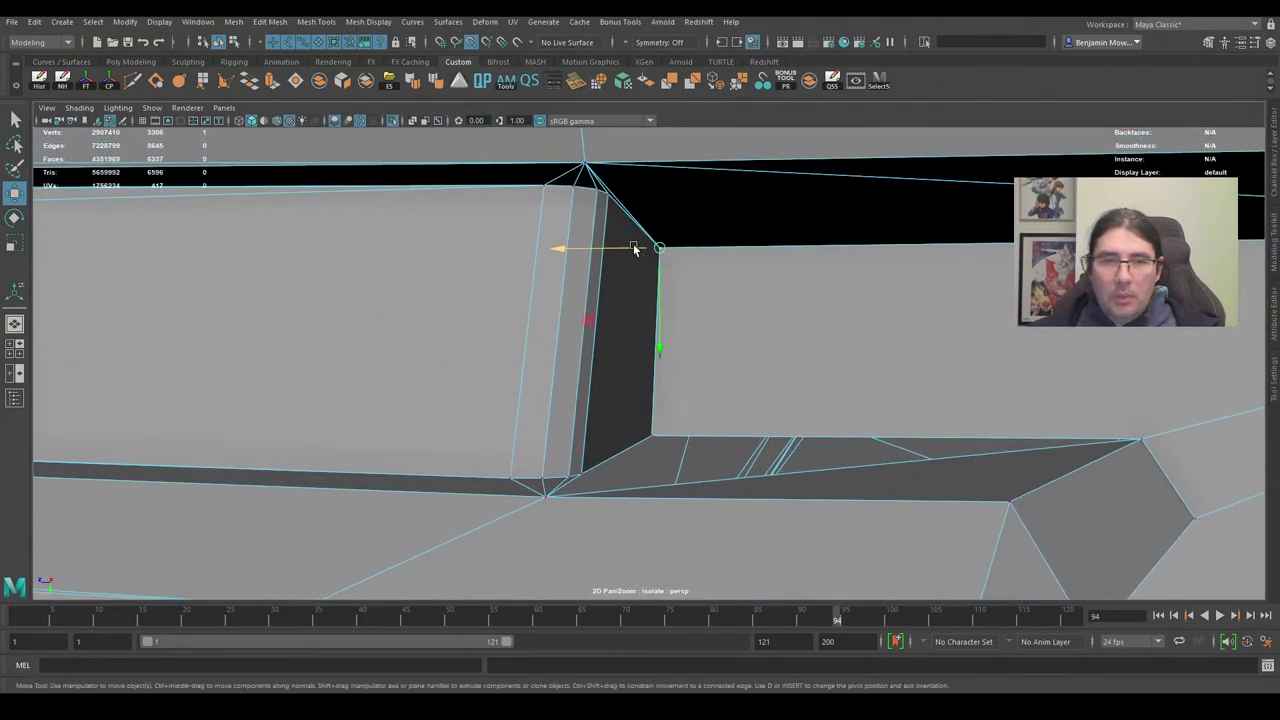
left_click_drag(633, 247, 625, 247)
Slide the top vertices of the narrow strips at the recess end along the recess, evening out the strip edges above their bottom vertices.
left_click(603, 196)
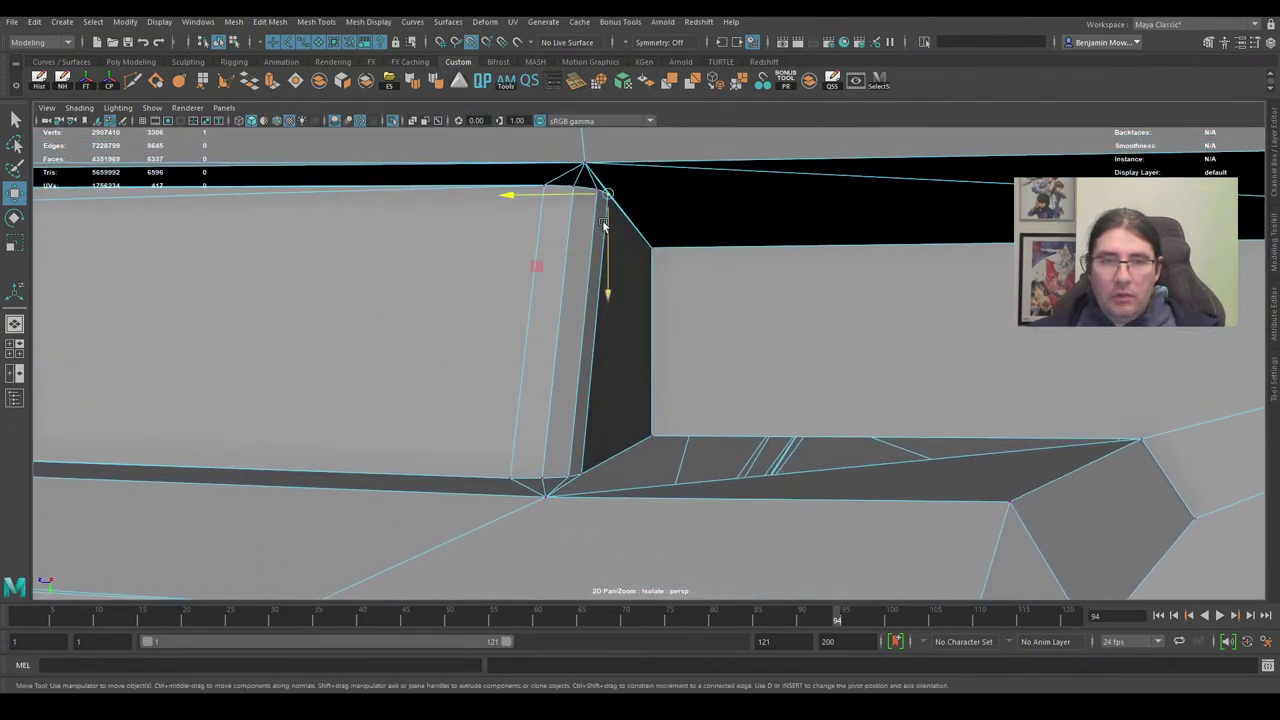
left_click_drag(555, 194, 585, 475)
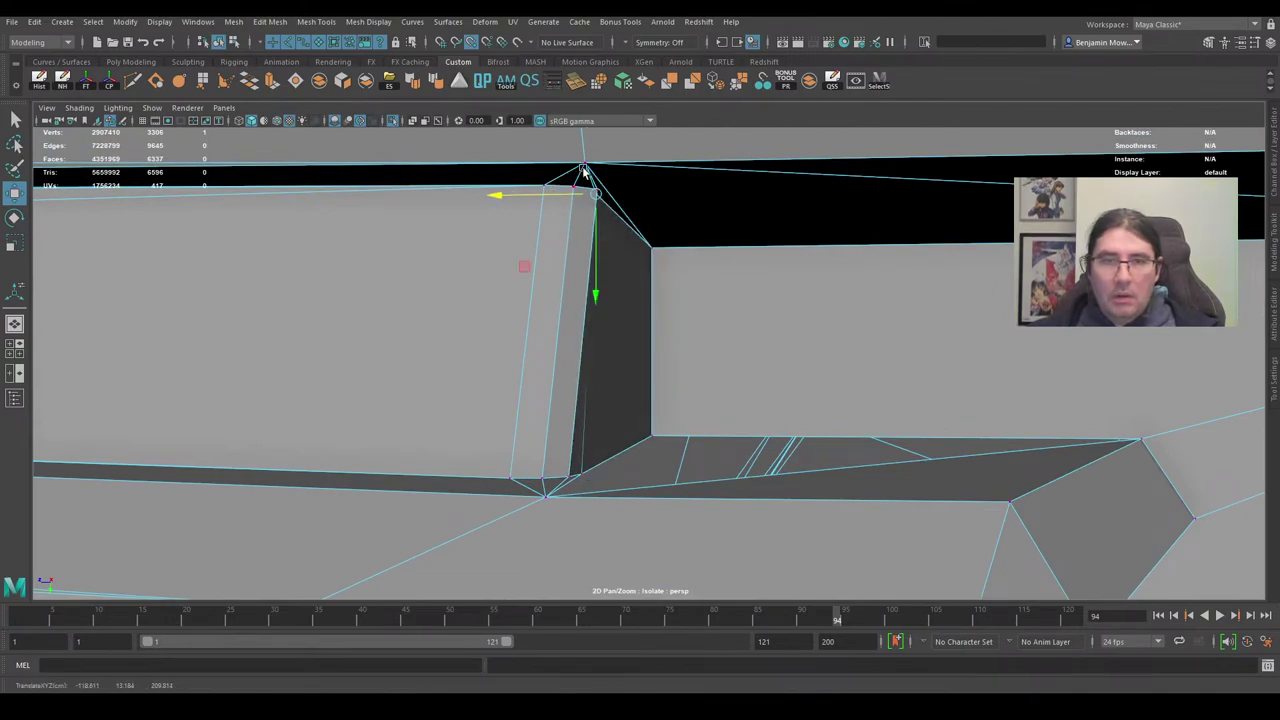
left_click(573, 188)
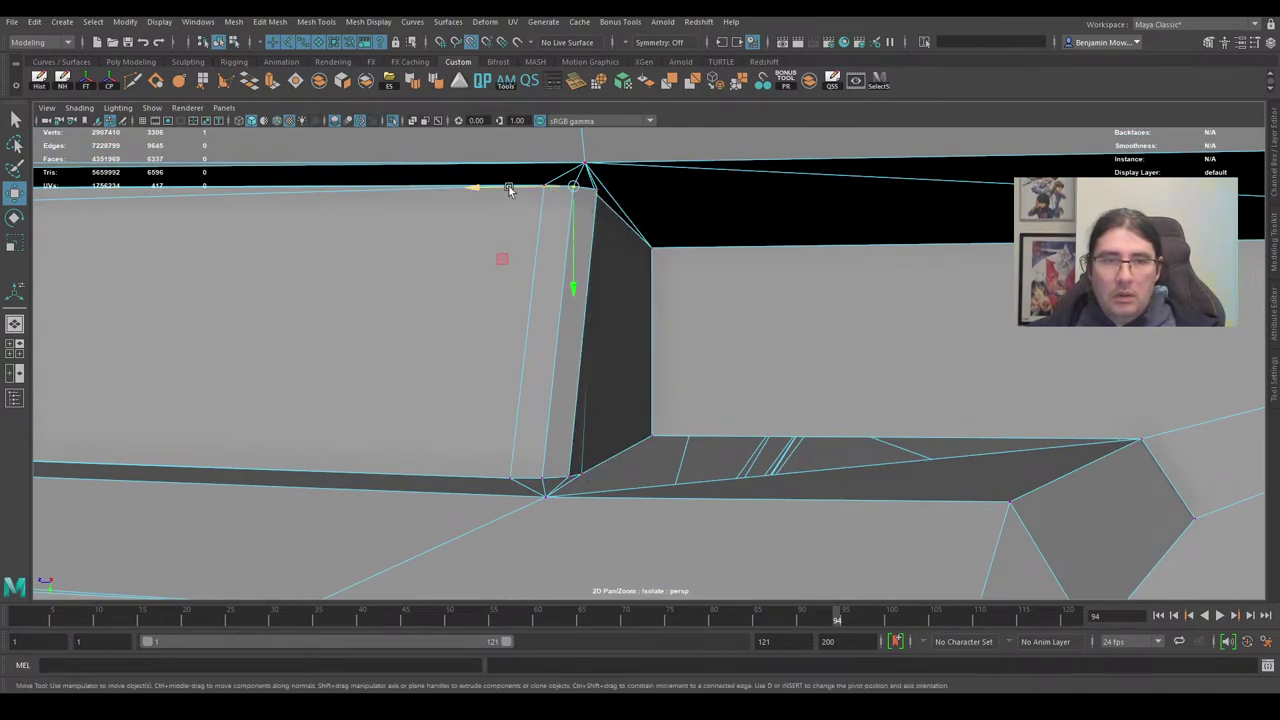
left_click_drag(509, 190, 496, 190)
middle_click_drag(535, 207, 528, 209)
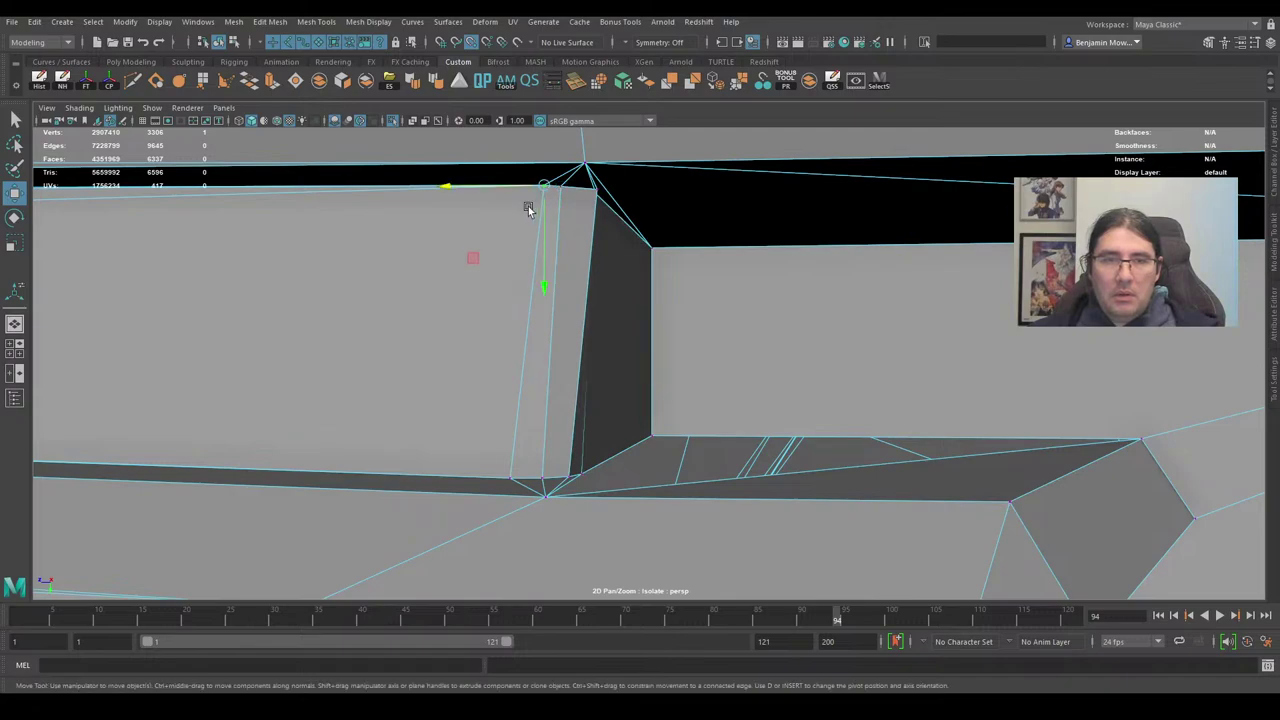
left_click_drag(491, 190, 511, 484)
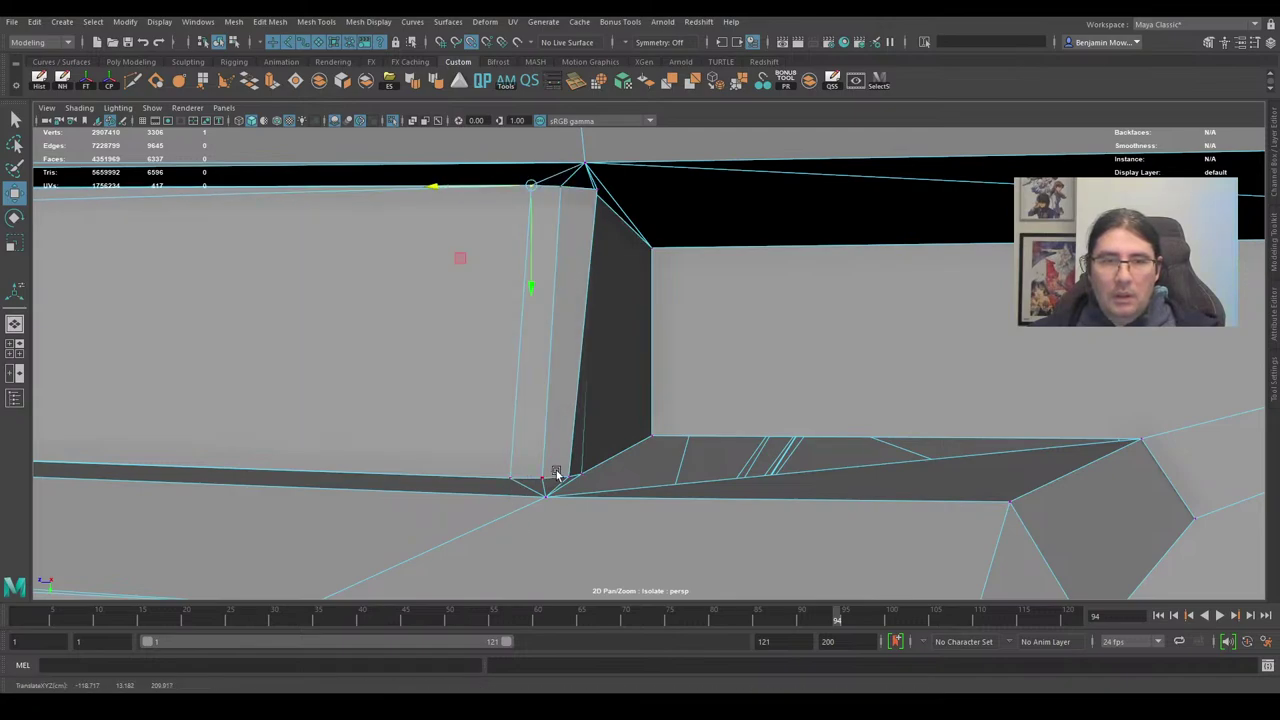
left_click(594, 193)
left_click_drag(550, 190, 568, 478)
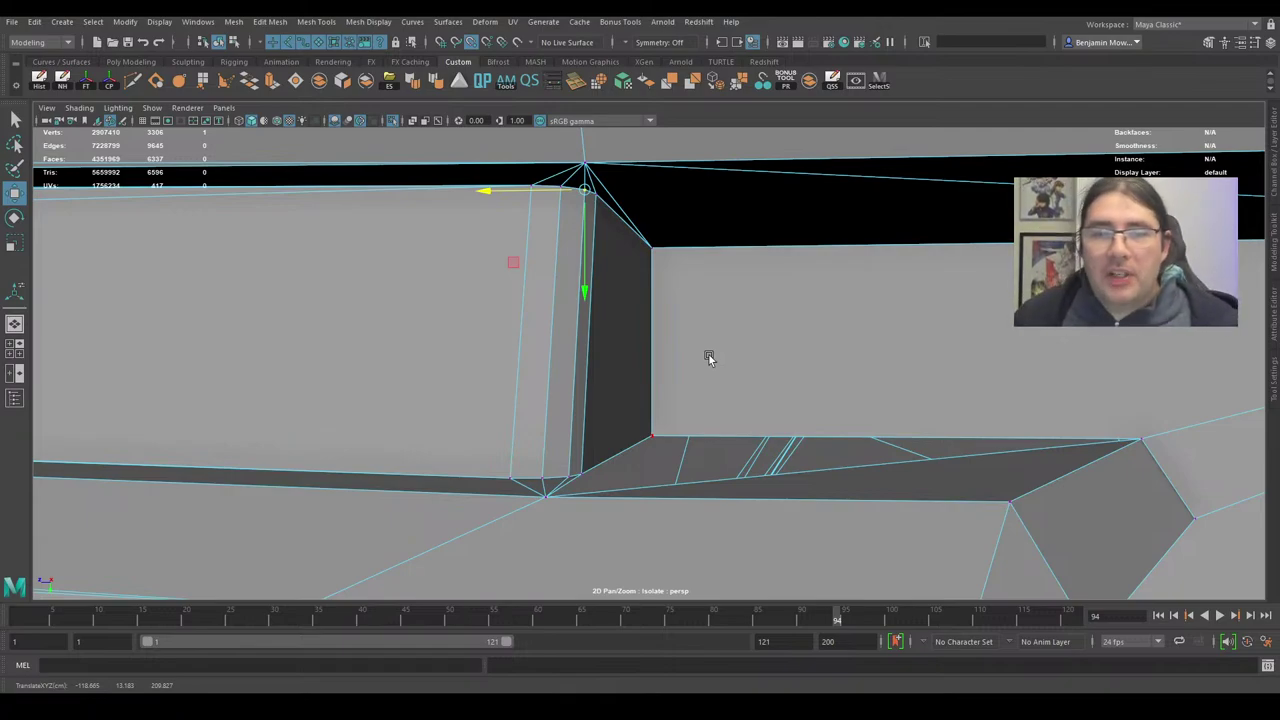
Slide the notch's two inner corner vertices along the body to line up with the outer corner vertices of the slanted panel end.
left_click_drag(626, 403, 757, 390, "alt")
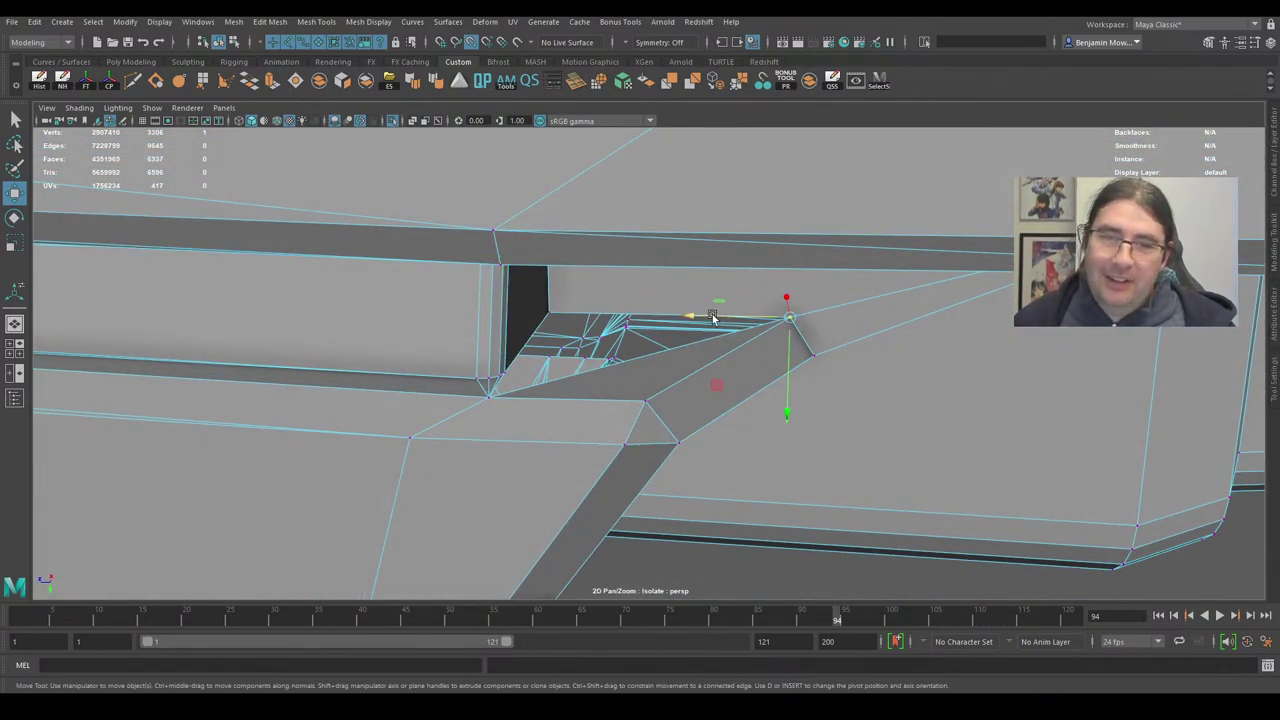
left_click_drag(712, 317, 656, 405)
left_click(773, 377)
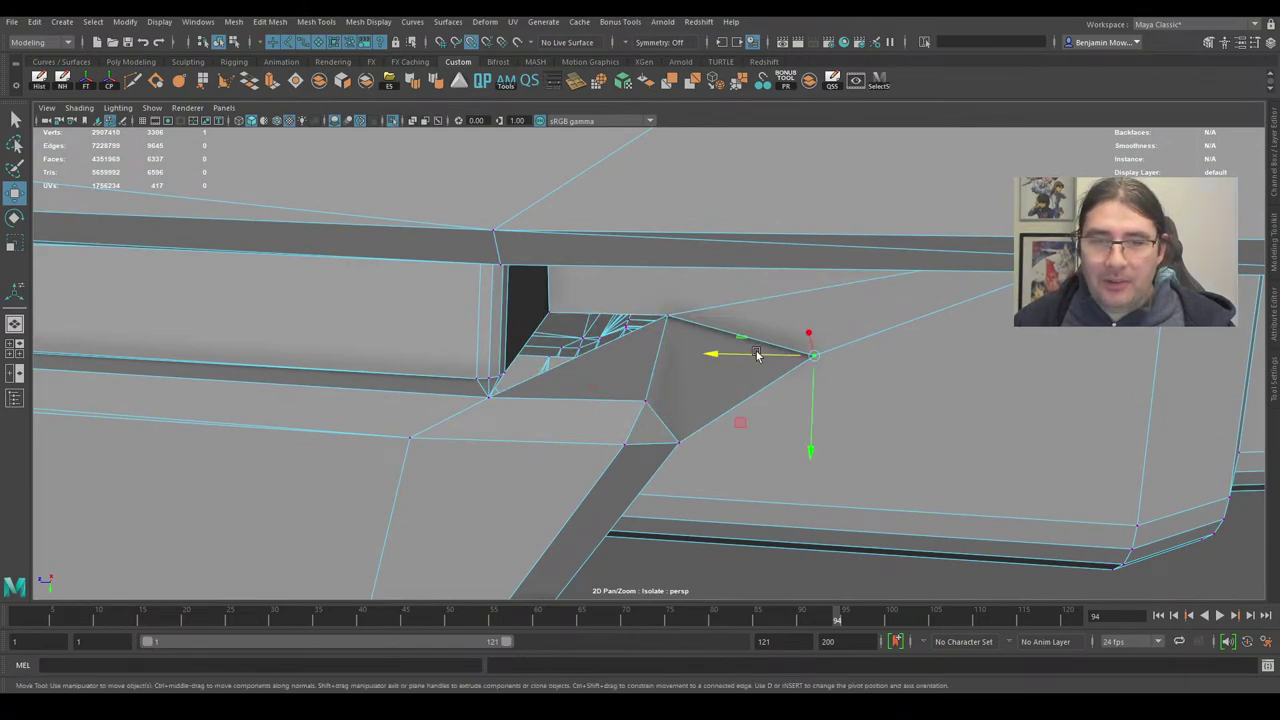
left_click_drag(757, 355, 690, 427)
Delete the surplus diagonal edge running from the notch's outer corner to the rounded lower edge of the side panel.
left_click_drag(755, 403, 642, 364, "alt")
mouse_move(690, 323)
left_mouse_down("alt")
mouse_move(671, 371)
mouse_move(620, 386)
mouse_move(694, 331)
left_mouse_up("alt")
right_click(680, 294)
right_click_drag(680, 294, 679, 256)
left_click(631, 314)
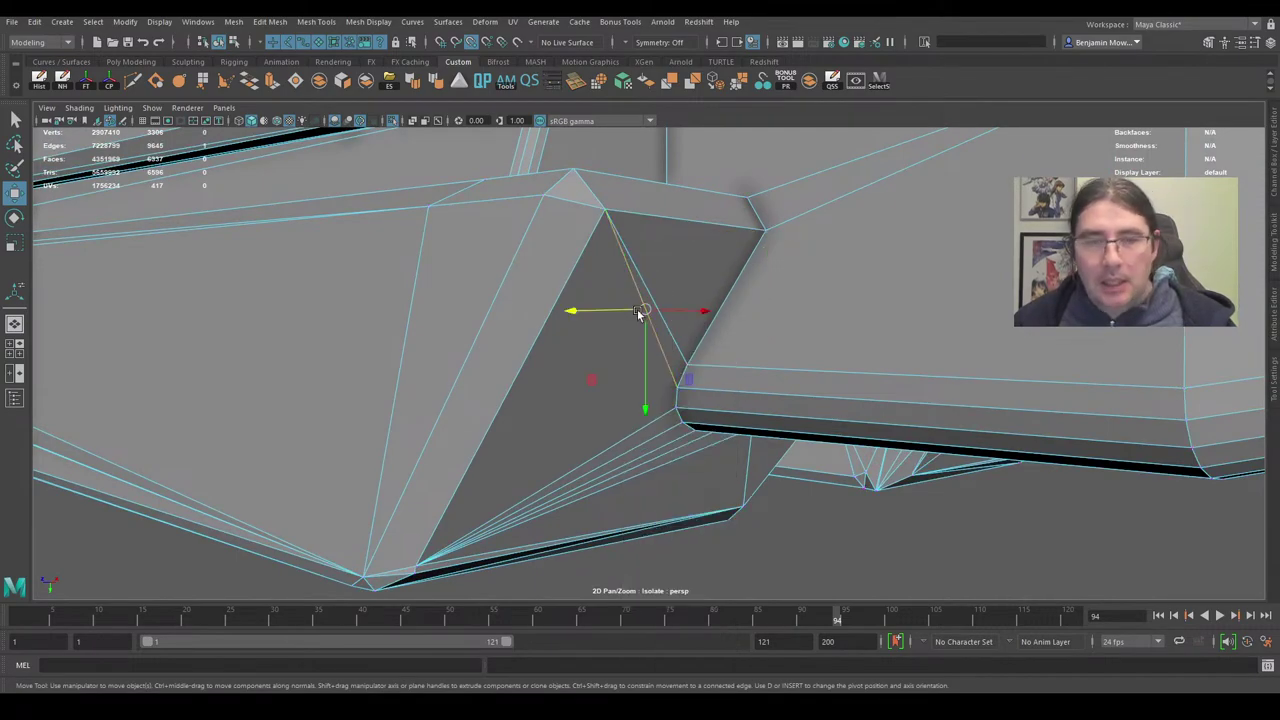
key("Delete")
Triangulate the large face below the slanted panel end and delete the surplus diagonal edge beside it.
right_click(601, 339)
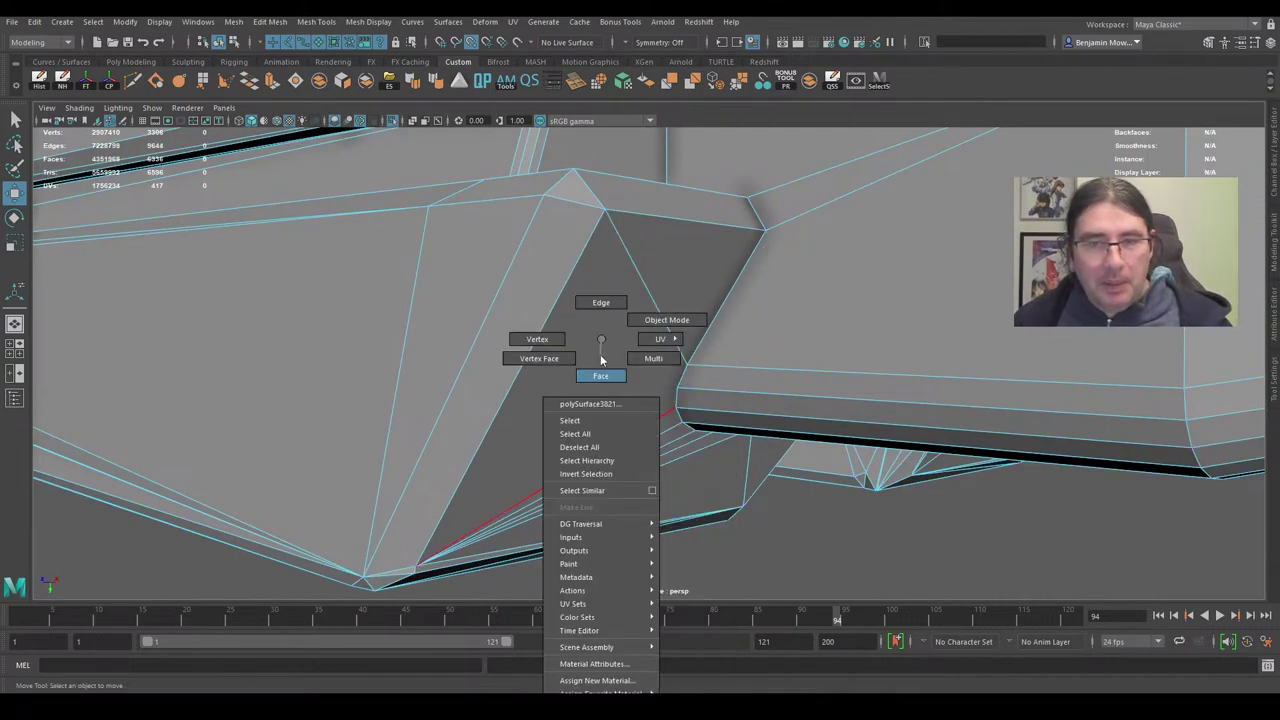
left_click(600, 375)
left_click(620, 400)
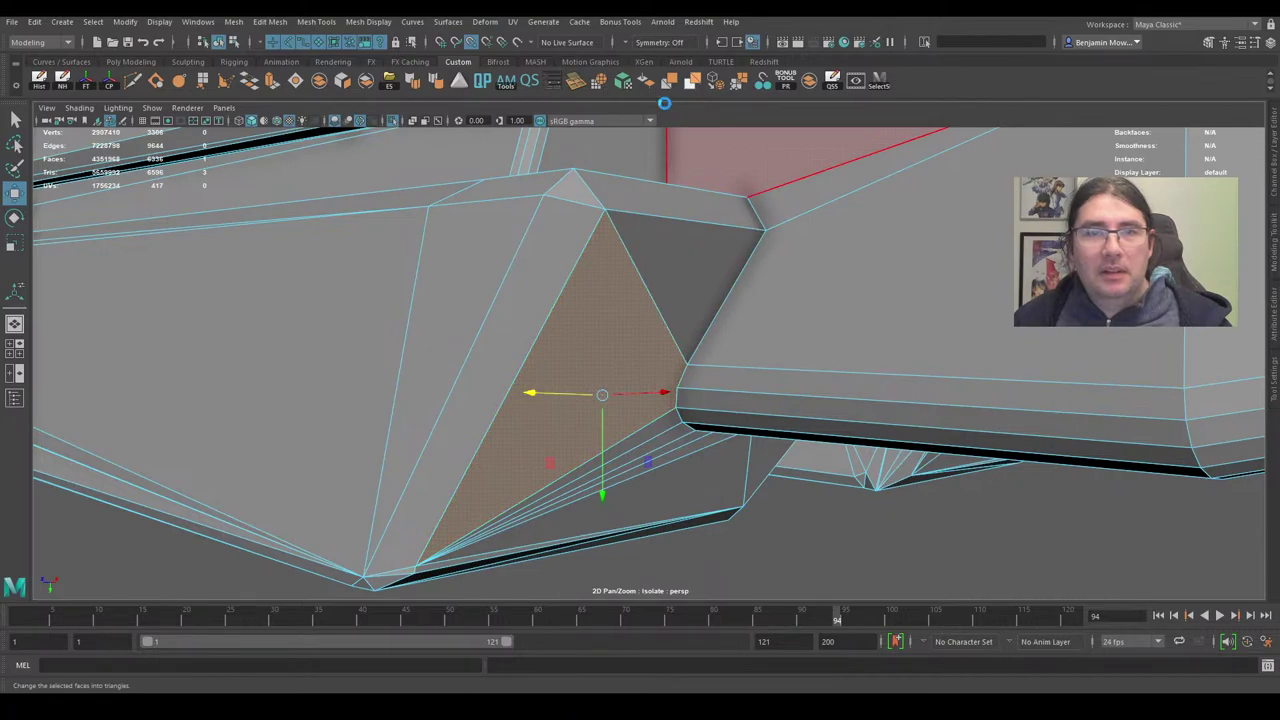
scroll(728, 262, "down", 3)
scroll(728, 264, "up", 3)
middle_click_drag(715, 258, 677, 316, "alt")
right_click_drag(641, 312, 641, 276)
left_click(607, 360)
key("Delete")
Delete the two long diagonal edges running across the side panel from the notch's inner corners.
scroll(649, 354, "down", 3)
left_click_drag(649, 354, 718, 285, "alt")
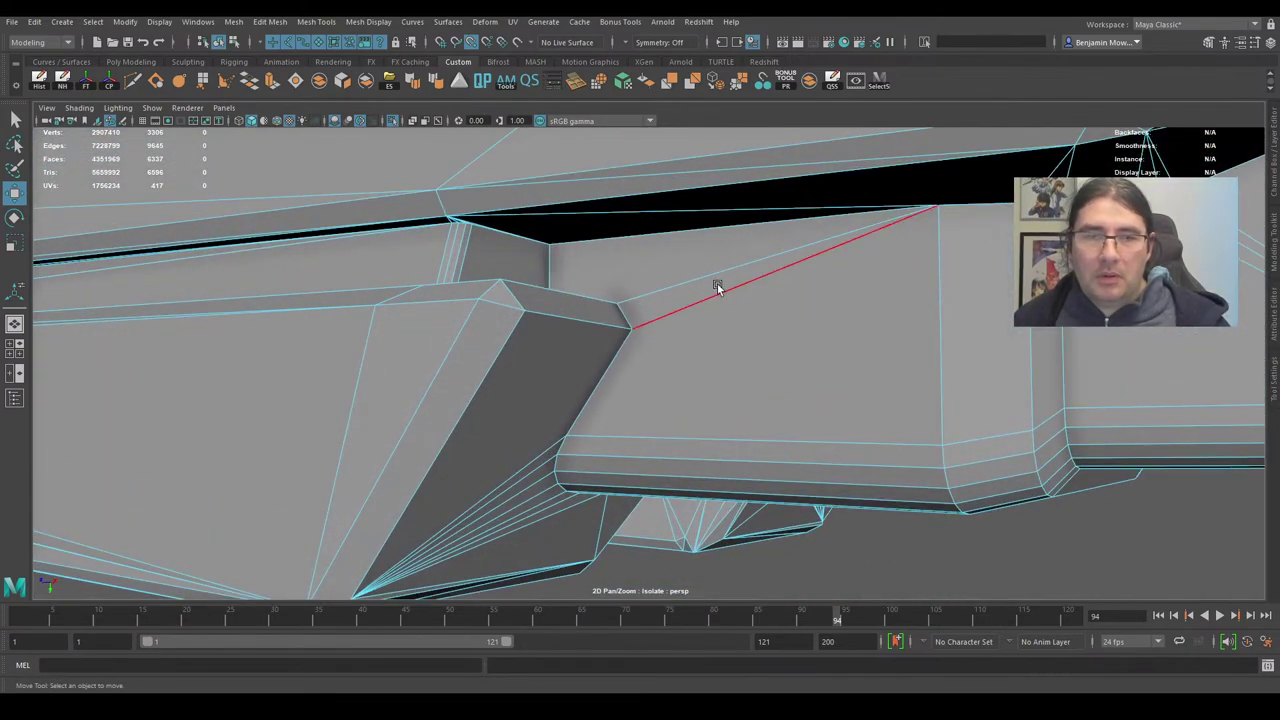
left_click(718, 287)
left_click(637, 293, "shift")
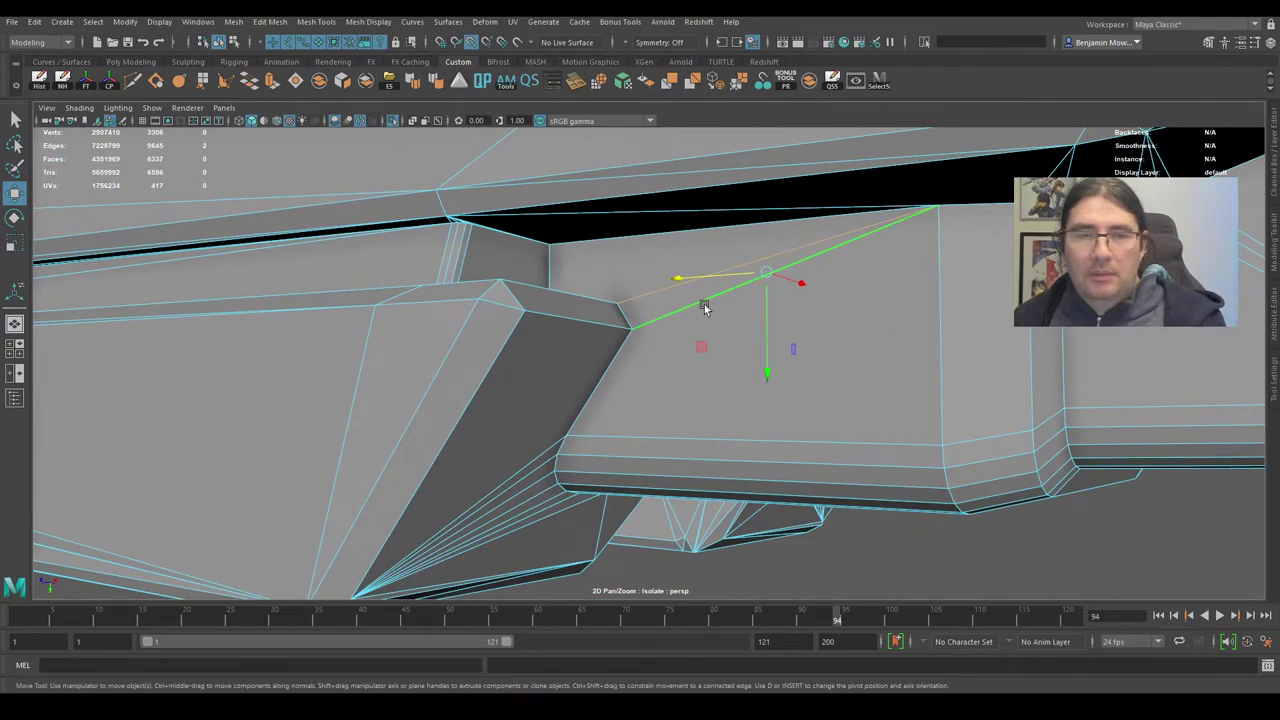
key("Delete")
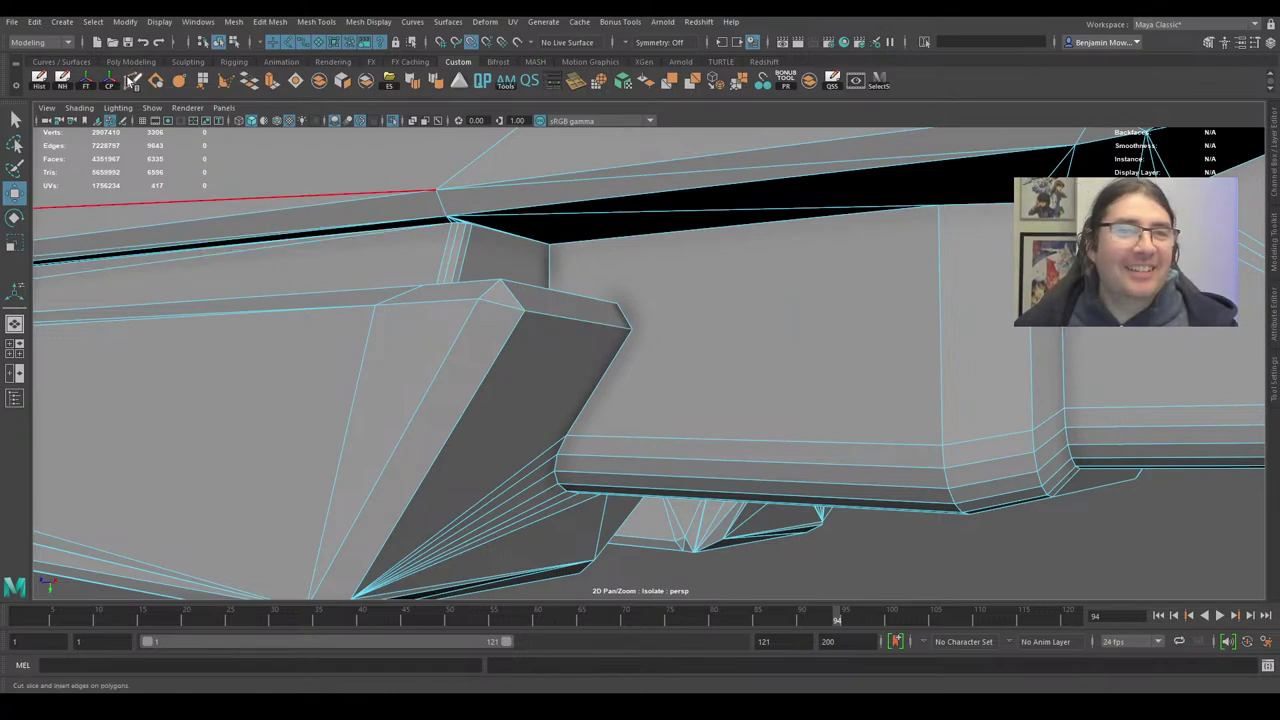
Extrude the small sloped end face of the notch and pull it outward along the body into a block.
left_click_drag(817, 444, 662, 349, "alt")
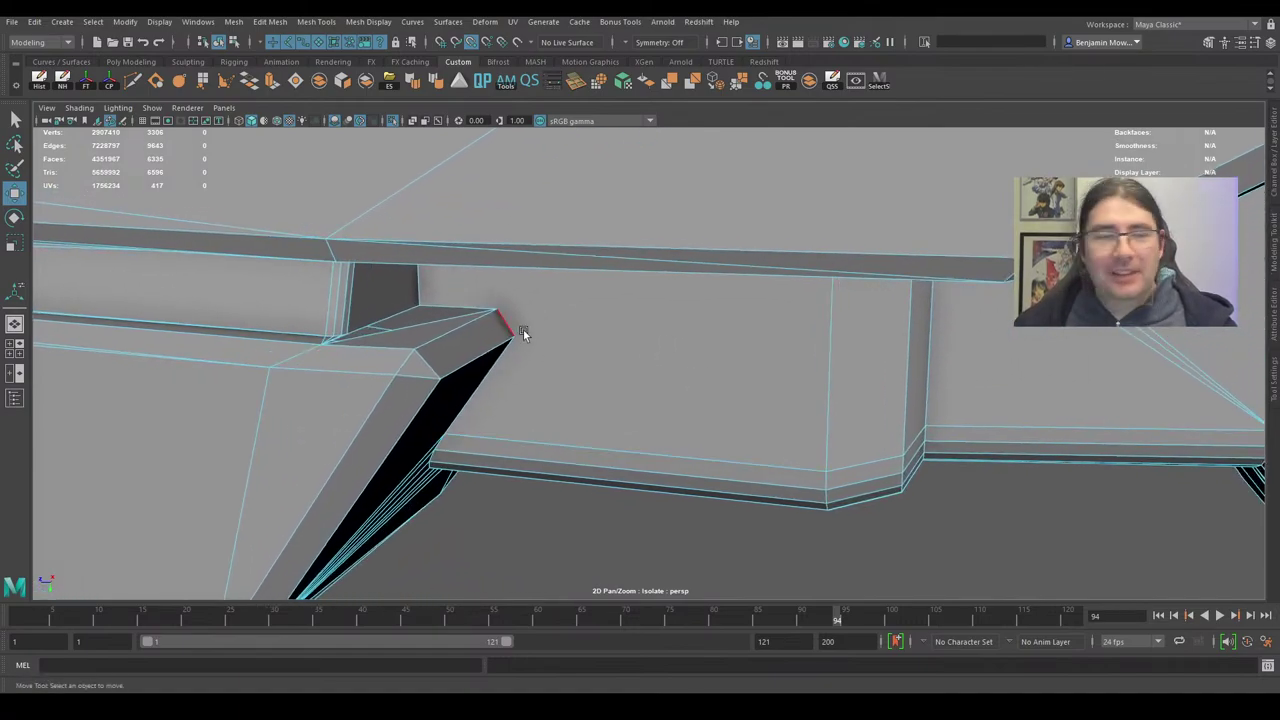
scroll(499, 370, "up", 3)
left_click_drag(483, 363, 467, 318, "alt")
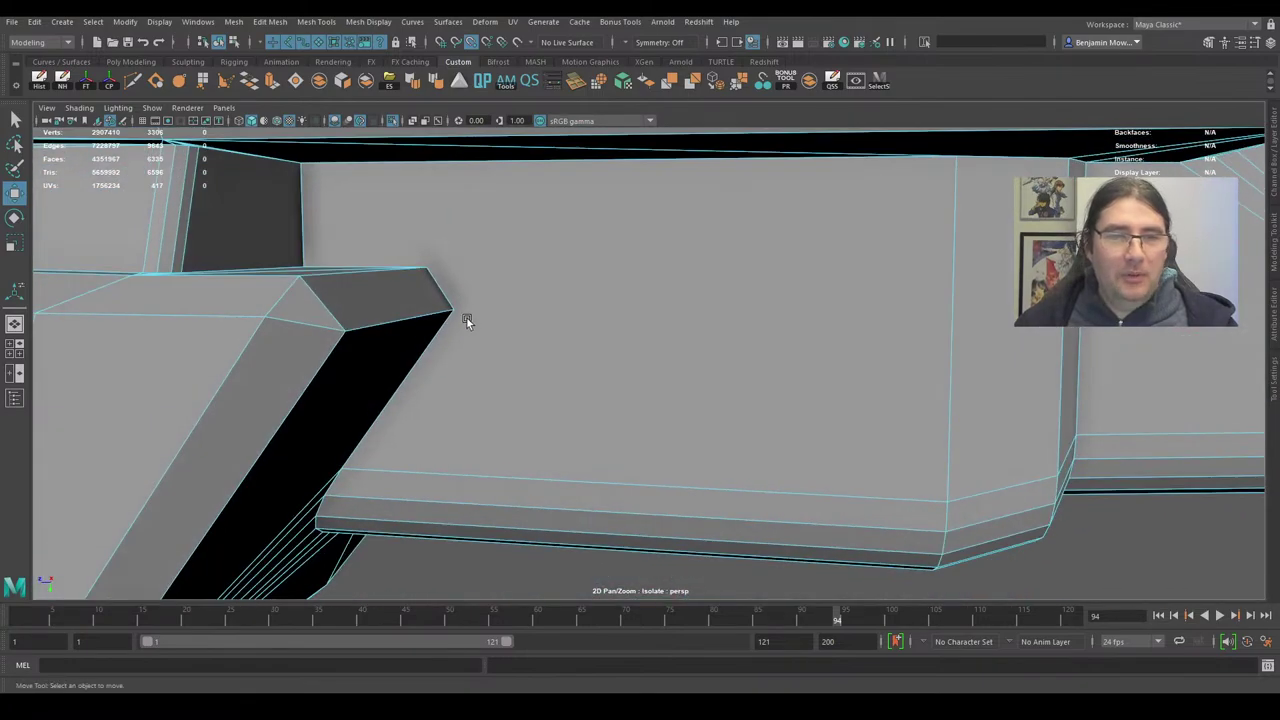
right_click_drag(292, 281, 314, 313)
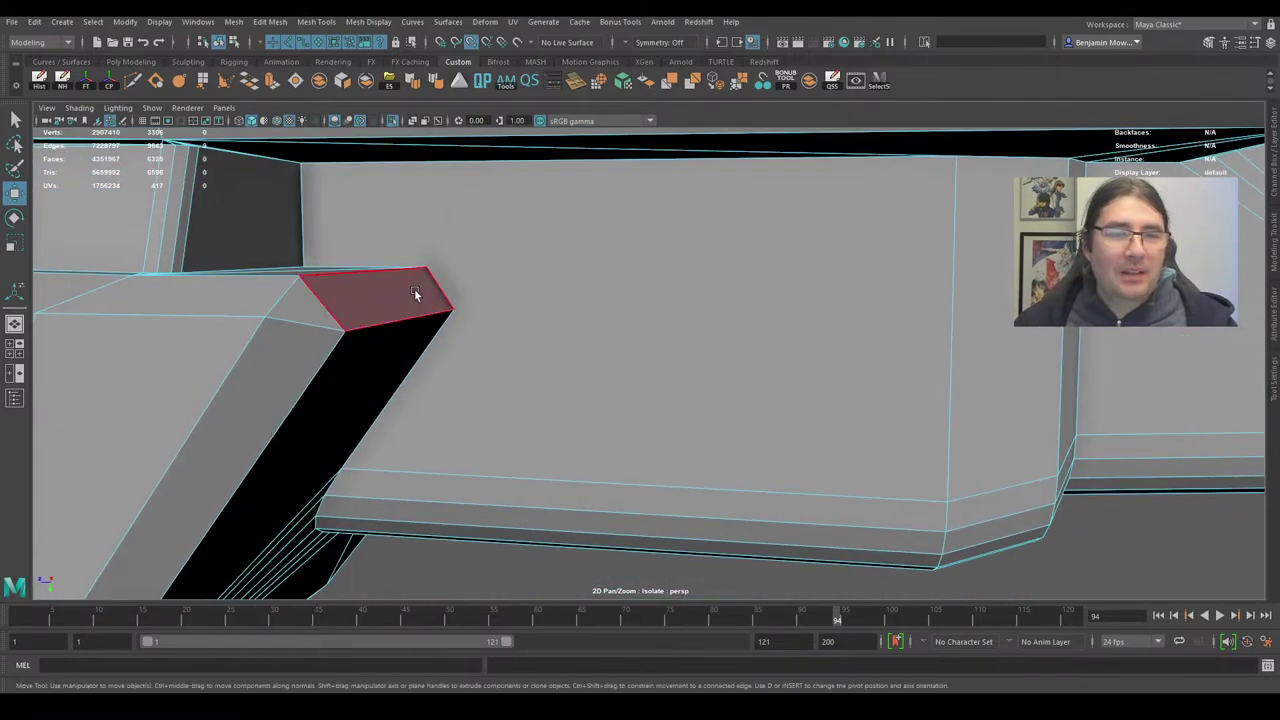
left_click(412, 292)
left_click(245, 210, "shift")
left_click(494, 234, "shift")
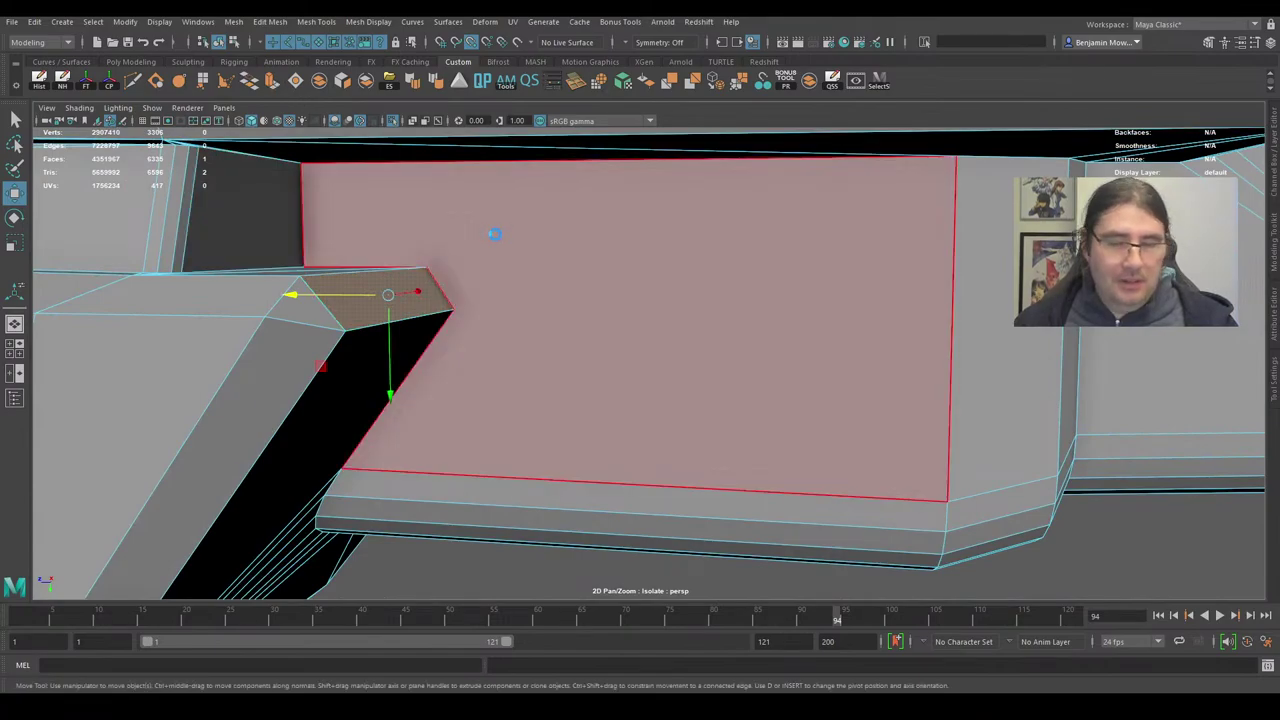
key("ctrl+e")
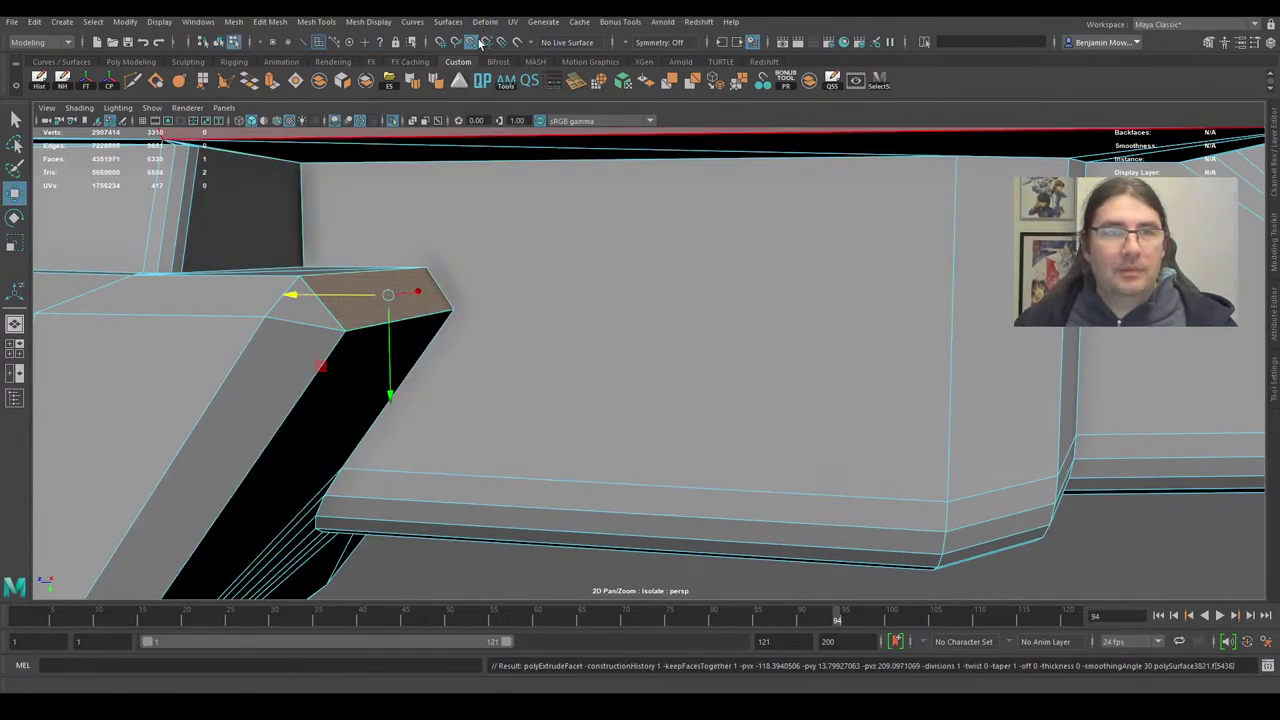
left_click_drag(330, 295, 653, 303)
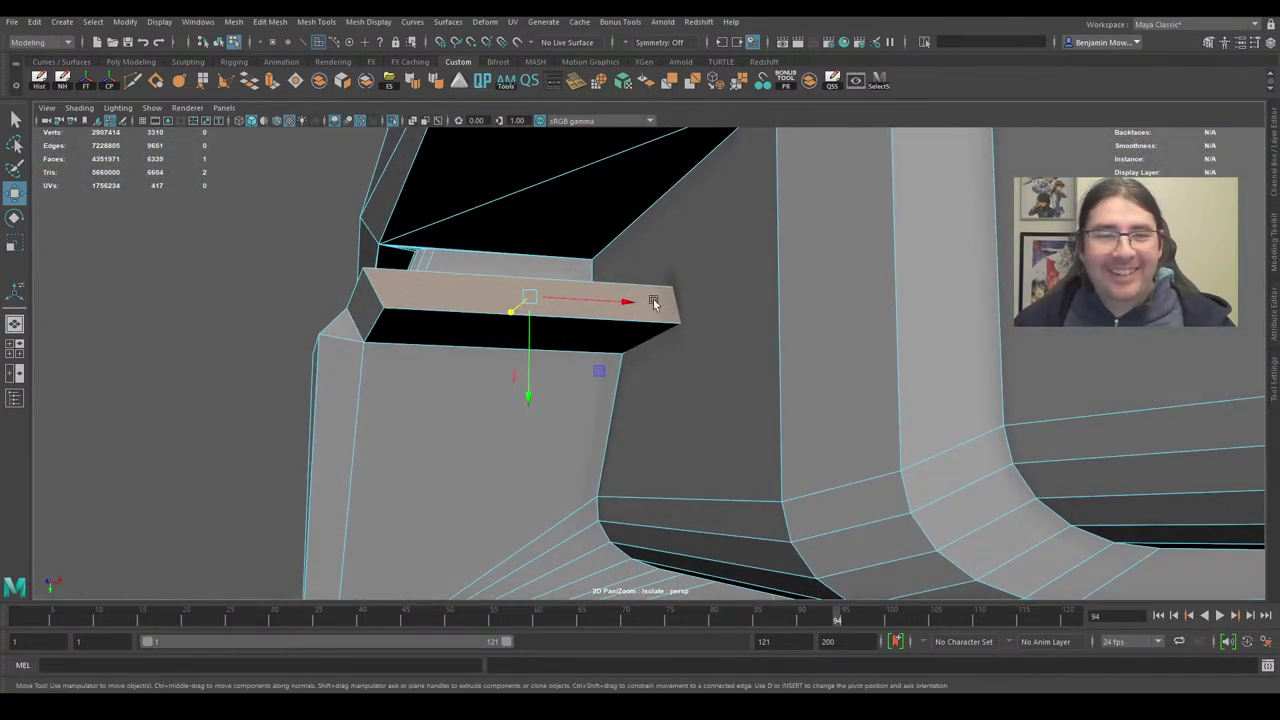
Move the inner upper corner vertex of the extruded block's end face sideways with point snapping, aligning it with the neighbouring body geometry.
right_click_drag(585, 298, 530, 293)
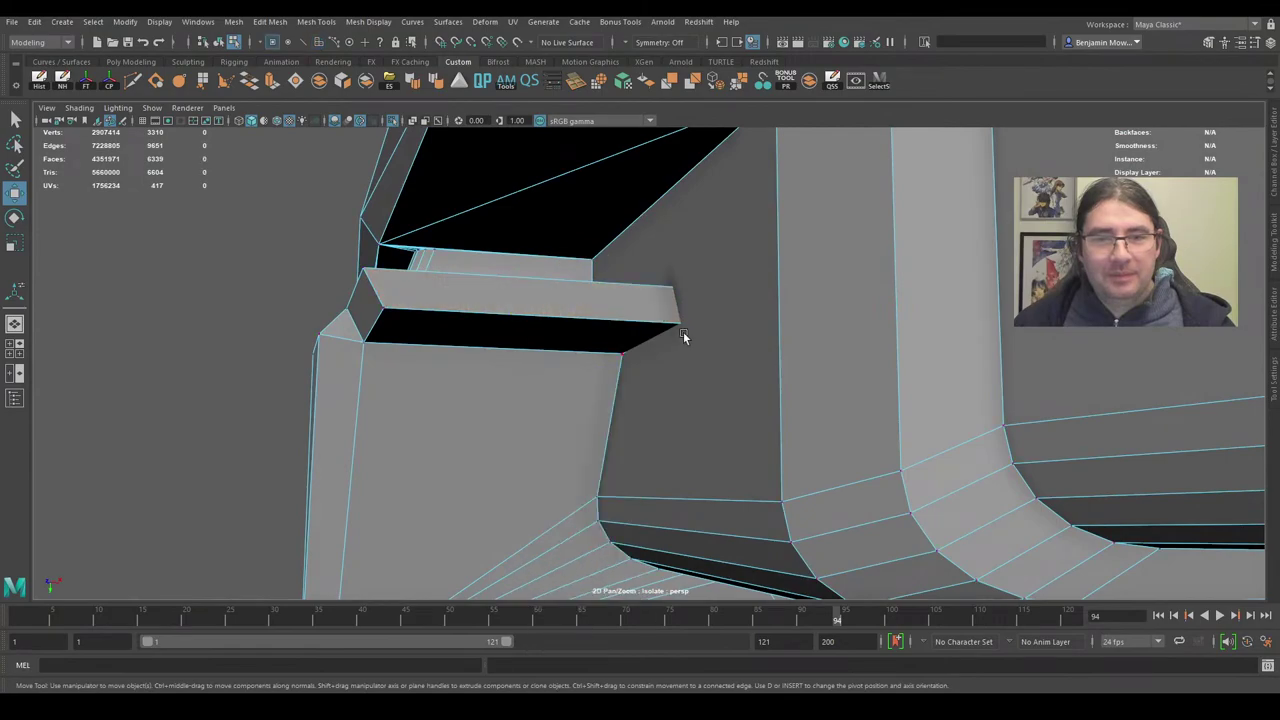
scroll(656, 345, "up", 4)
left_click_drag(654, 346, 622, 344, "alt")
left_click(494, 273)
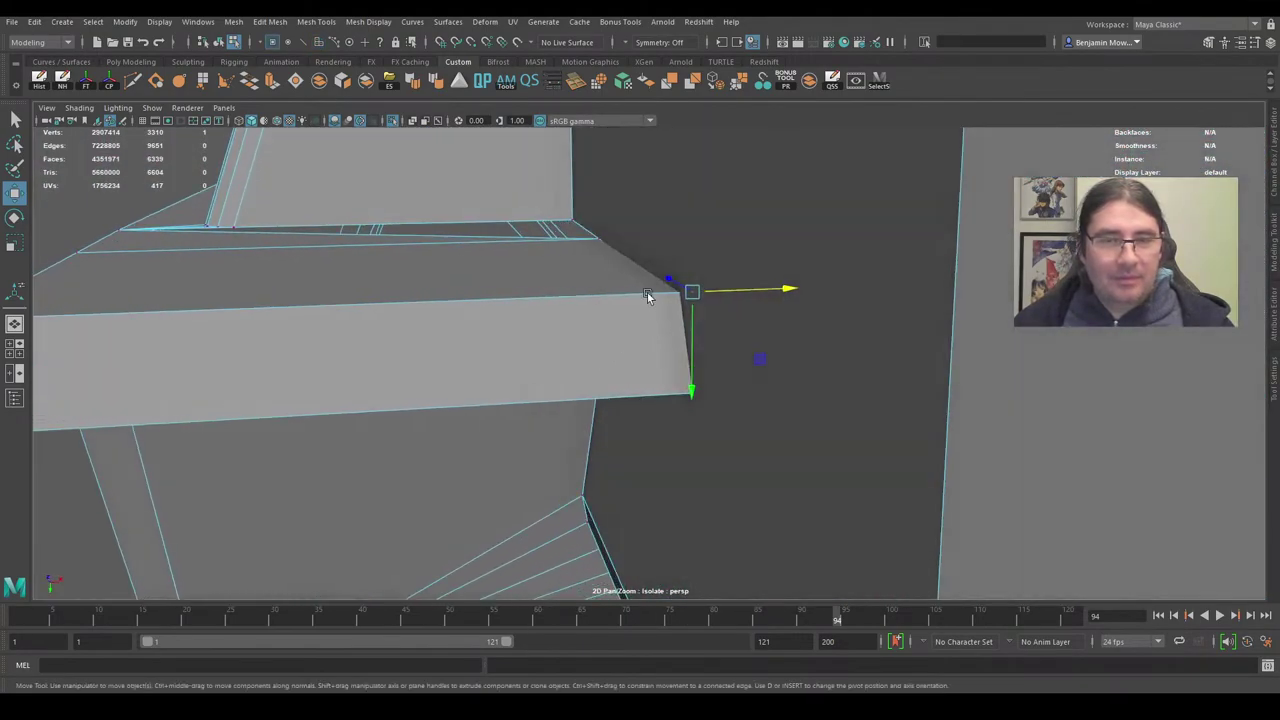
left_click(471, 43)
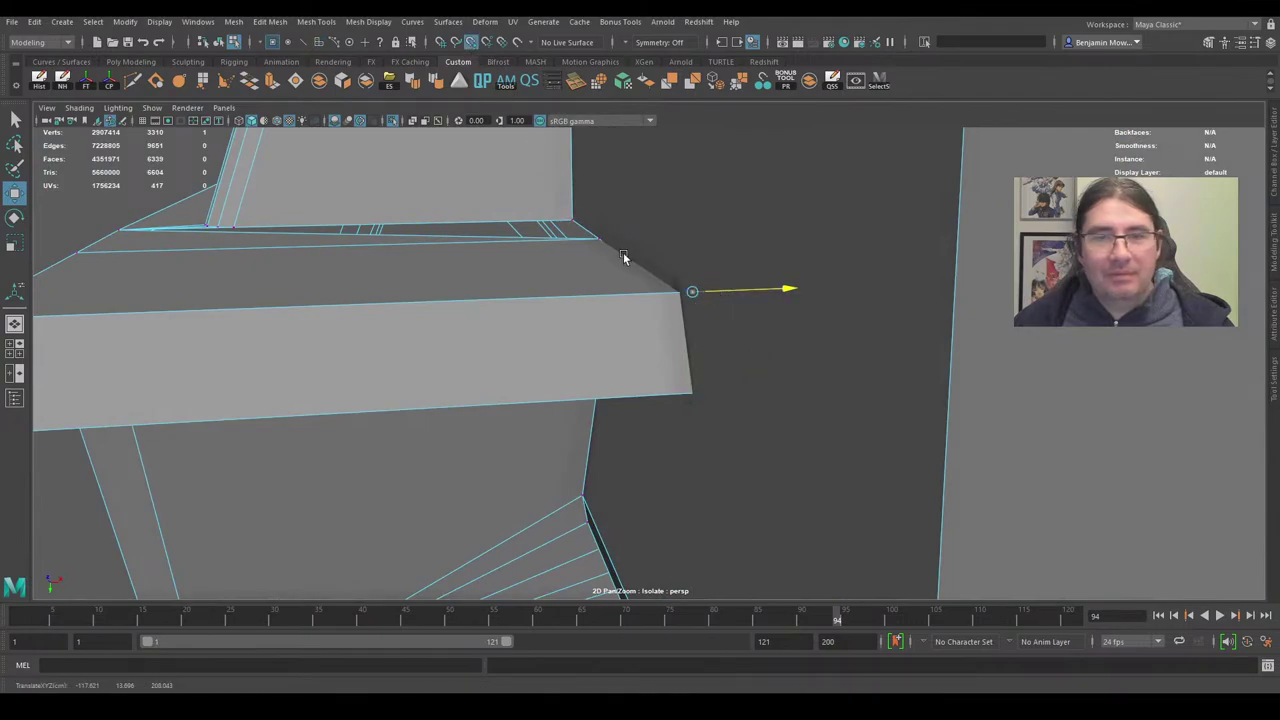
left_click_drag(782, 309, 661, 284, "alt")
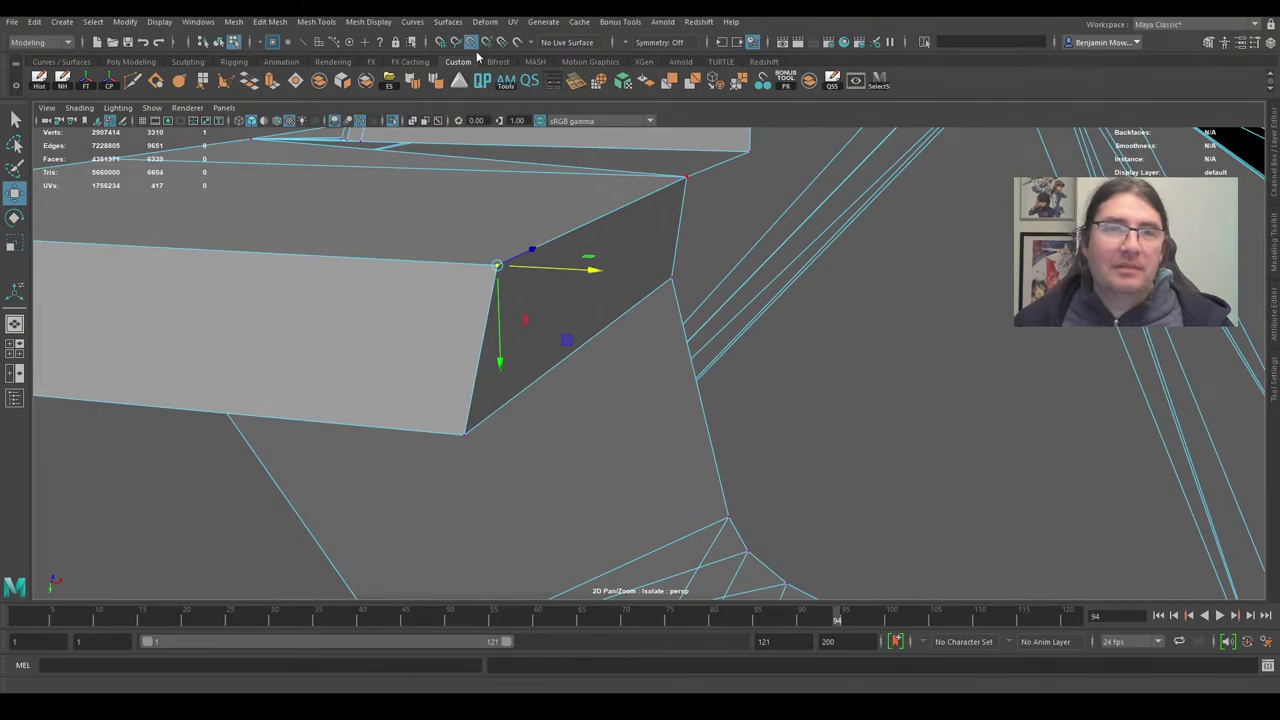
left_click_drag(545, 270, 794, 166)
scroll(694, 204, "down", 10)
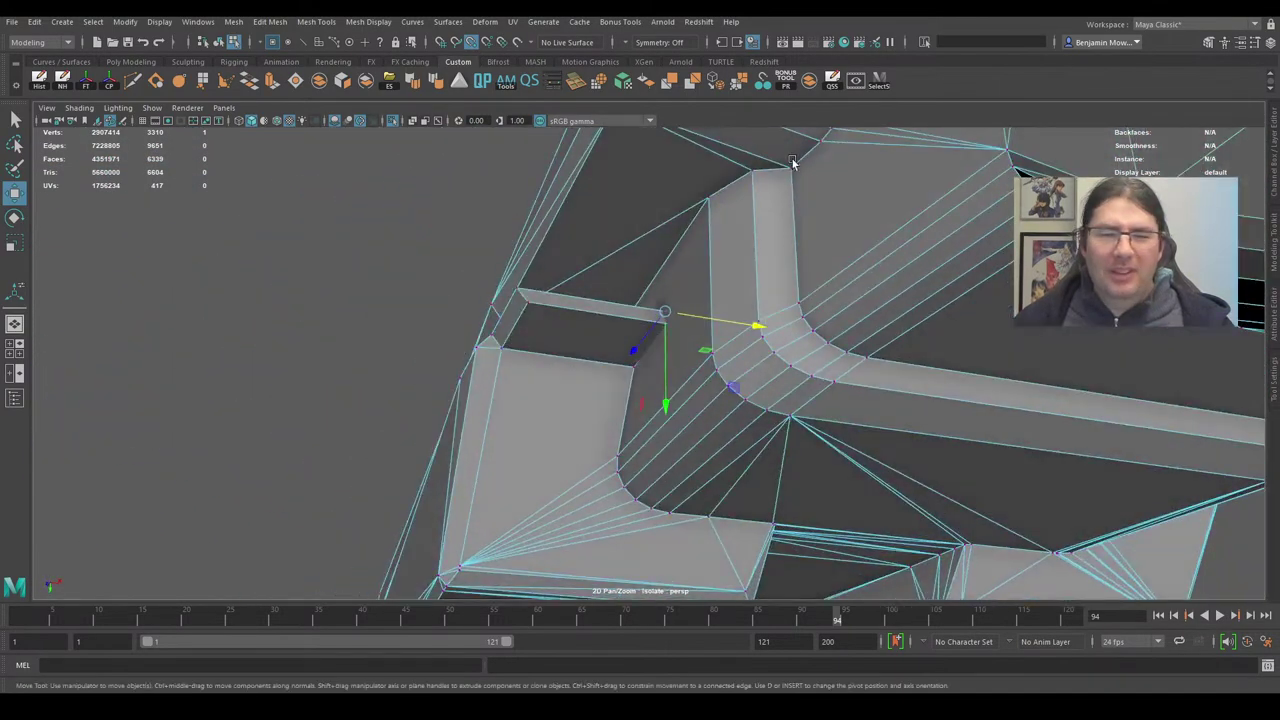
Align the remaining inner corner vertices of the extruded block's end face with the neighbouring body geometry using sideways point snapping.
scroll(720, 225, "up", 8)
left_click_drag(684, 254, 486, 300, "alt")
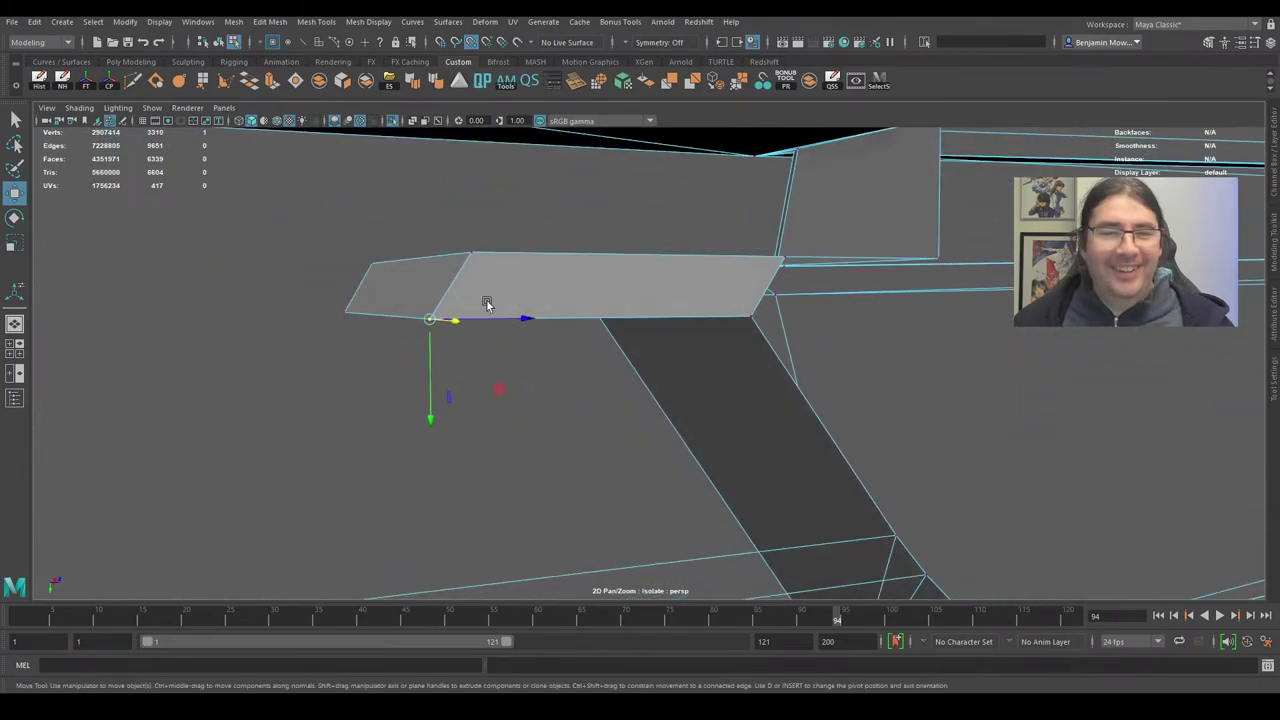
key("v")
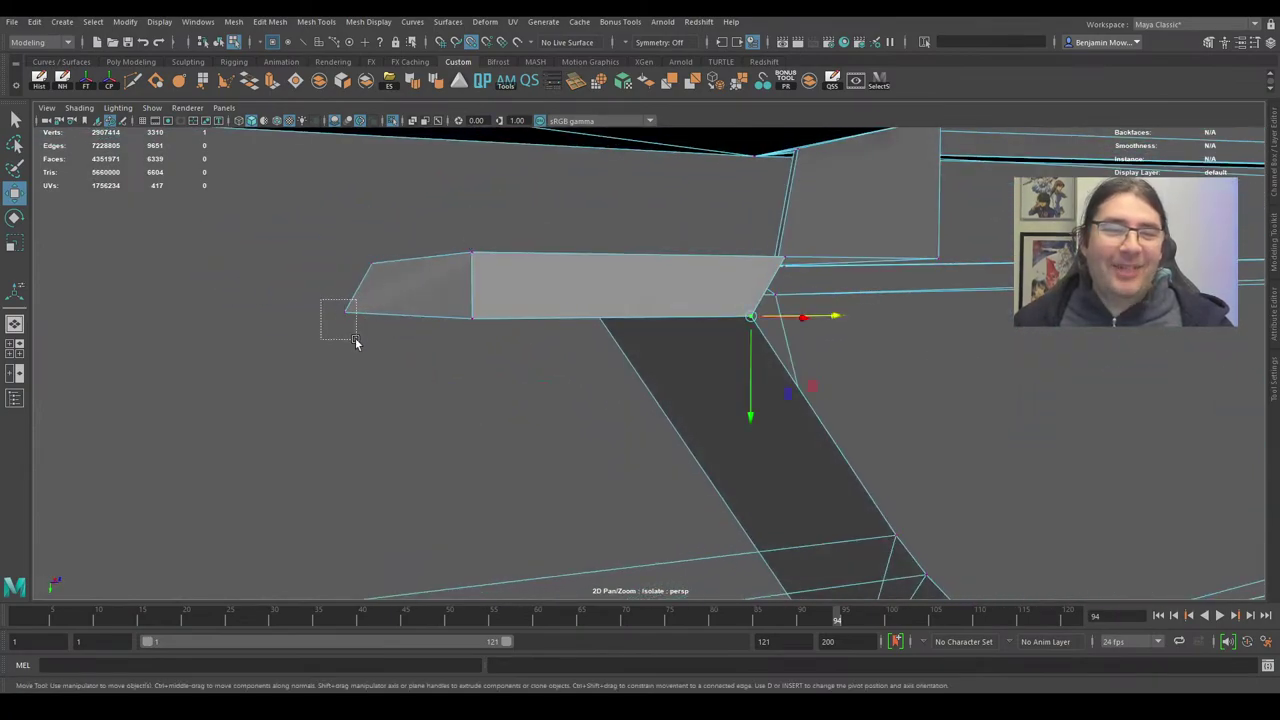
left_click_drag(371, 314, 785, 188)
Snap the vertices along the recess's rounded lower corner one by one to line up with the matching vertices on the curved upper edge.
left_click_drag(903, 200, 685, 286, "alt")
scroll(765, 252, "up", 2)
left_click_drag(765, 252, 695, 202, "alt")
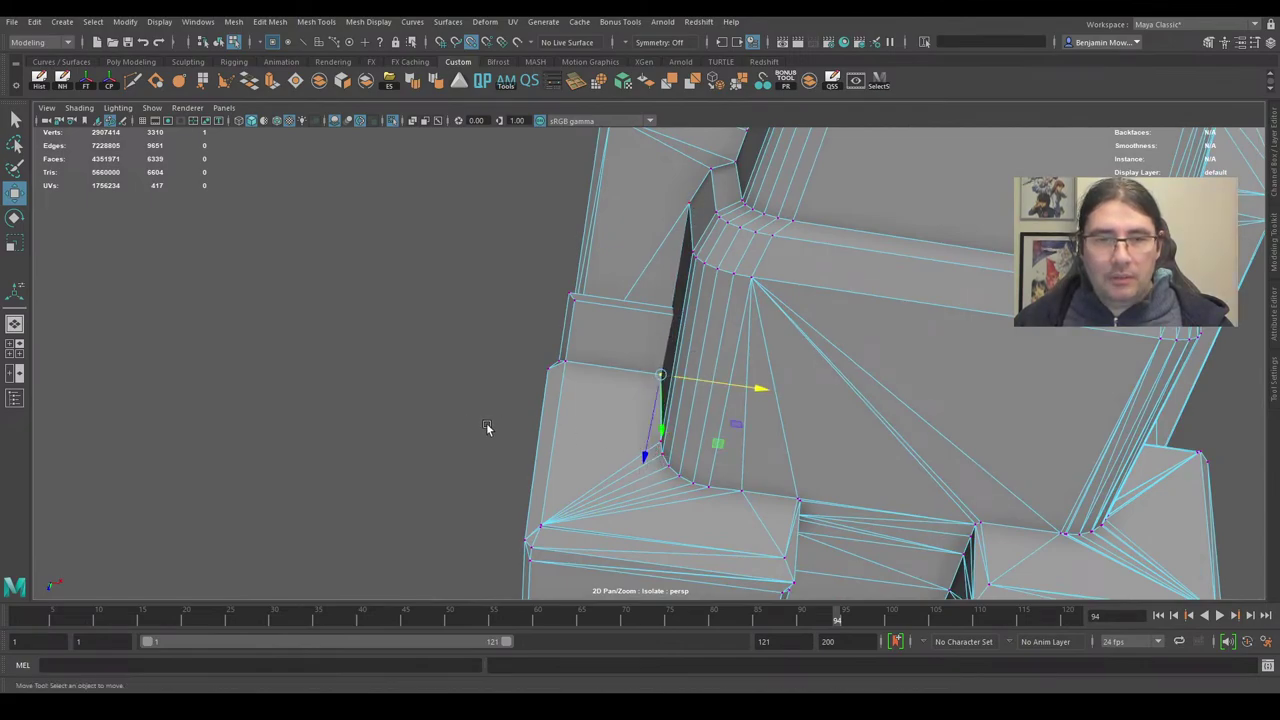
left_click(659, 433)
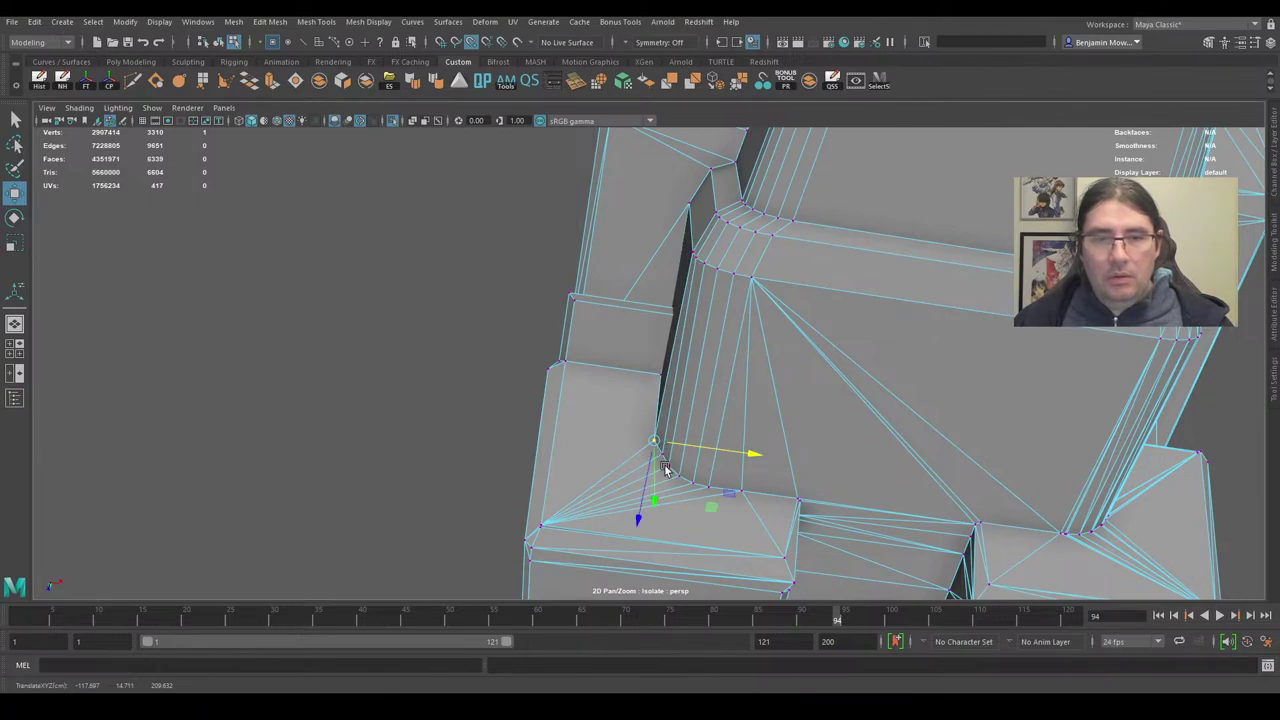
left_click_drag(689, 458, 690, 248)
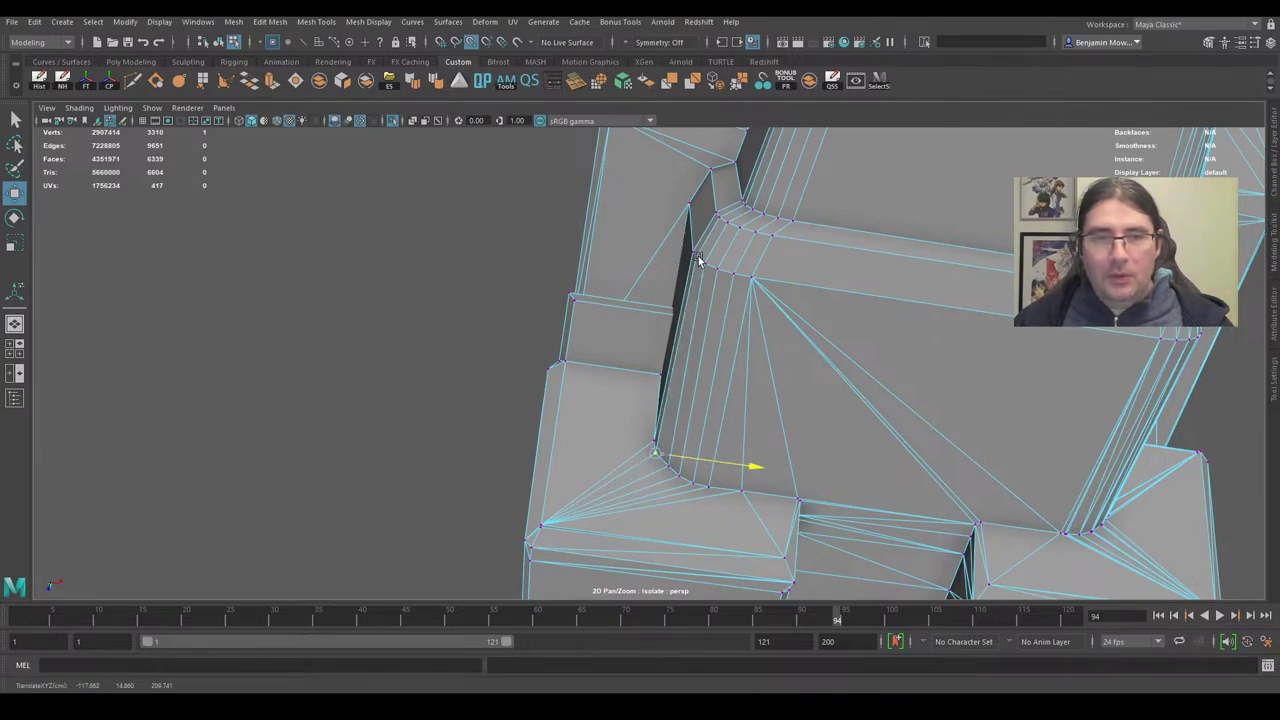
left_click(671, 468)
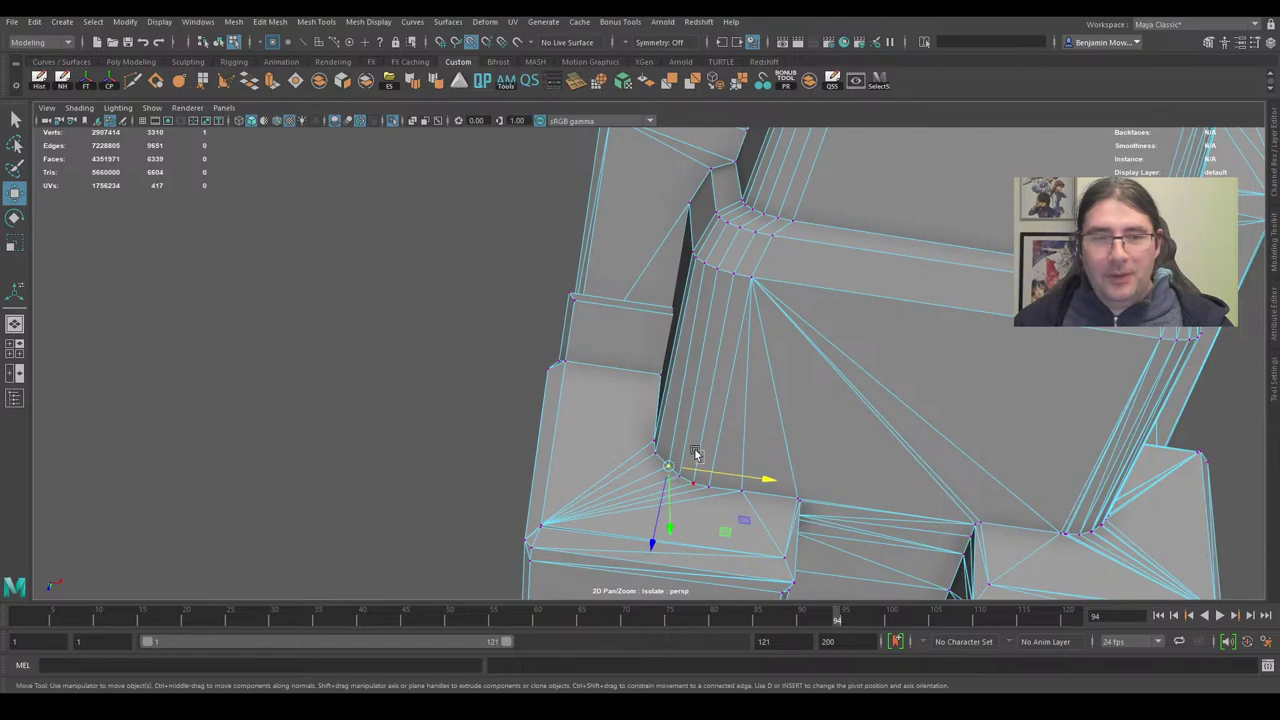
left_click_drag(710, 258, 676, 186)
left_click(666, 473)
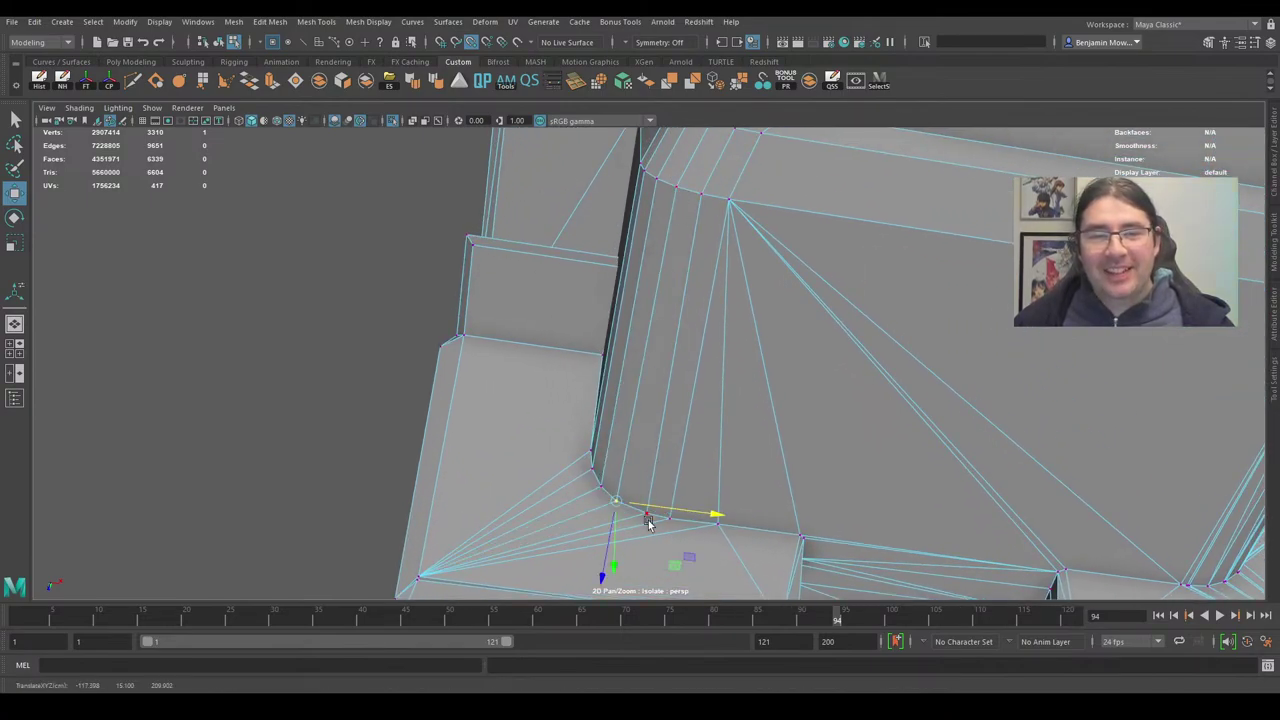
left_click_drag(648, 523, 671, 473)
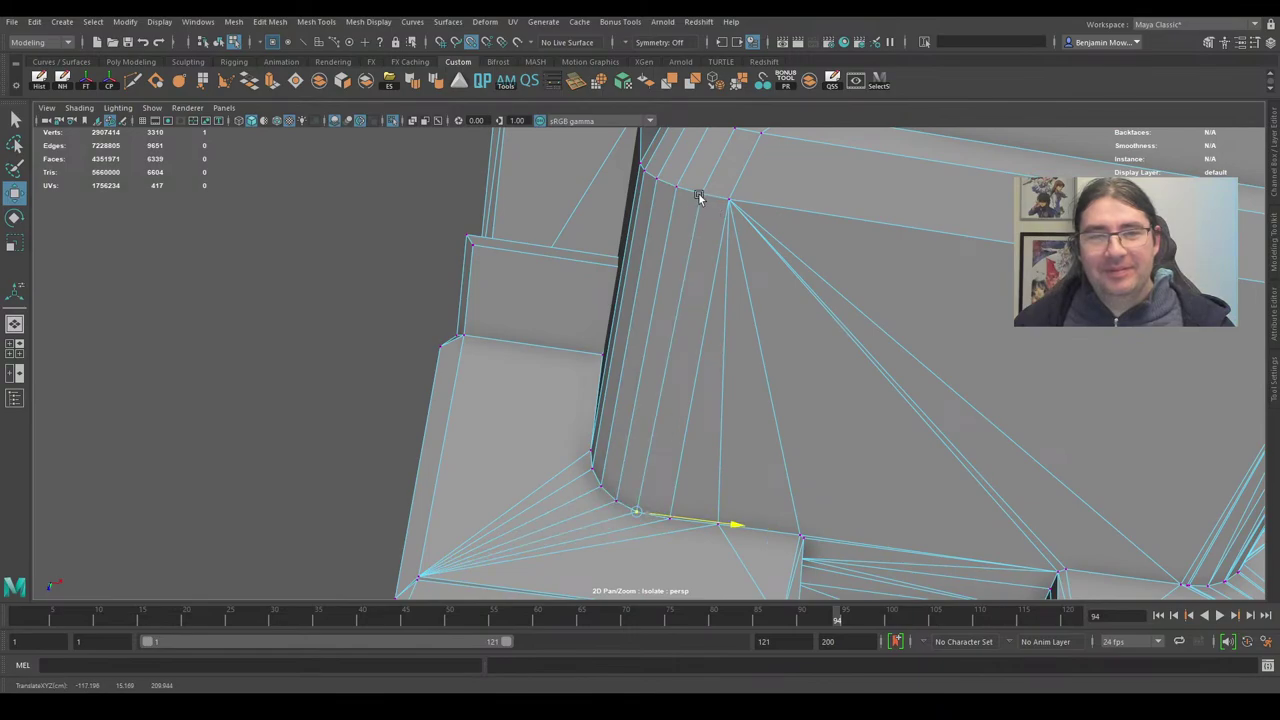
left_click_drag(699, 197, 680, 471)
left_click_drag(708, 531, 732, 492)
scroll(809, 405, "down", 3)
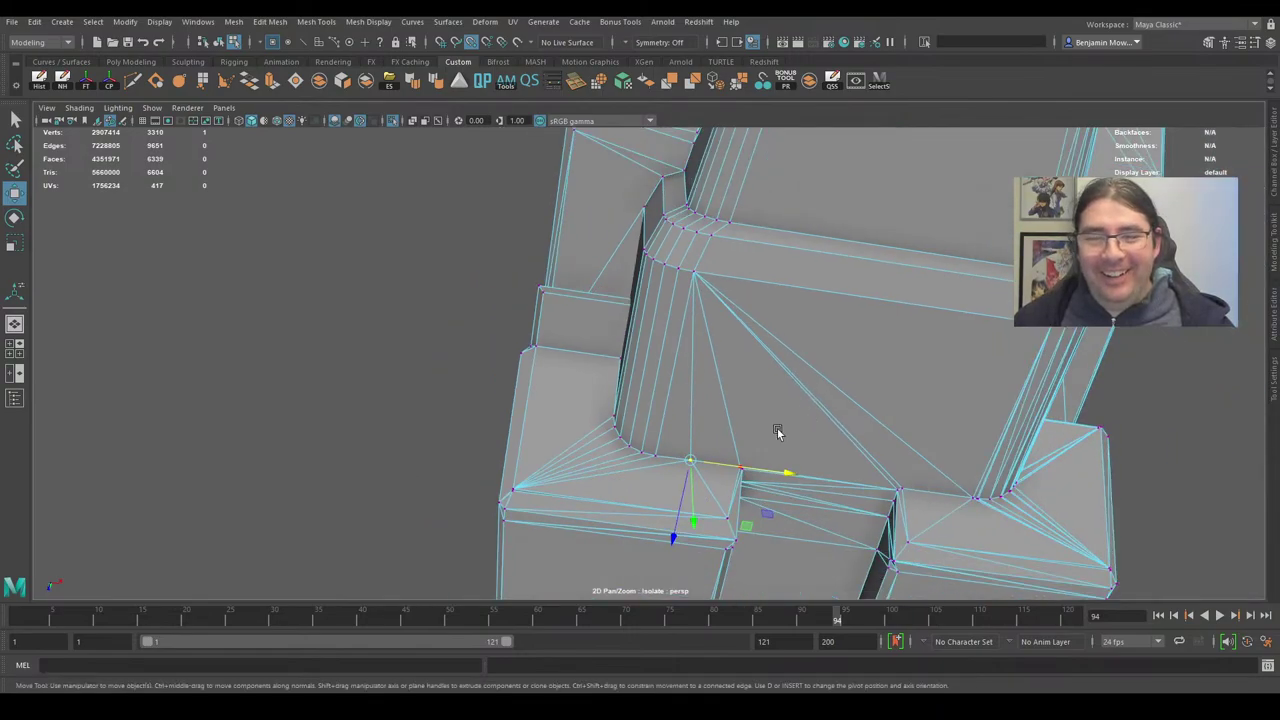
Align the vertices beside and beneath the block sideways with the recess wall's lower corner vertex using point snapping.
left_click_drag(777, 434, 792, 415, "alt")
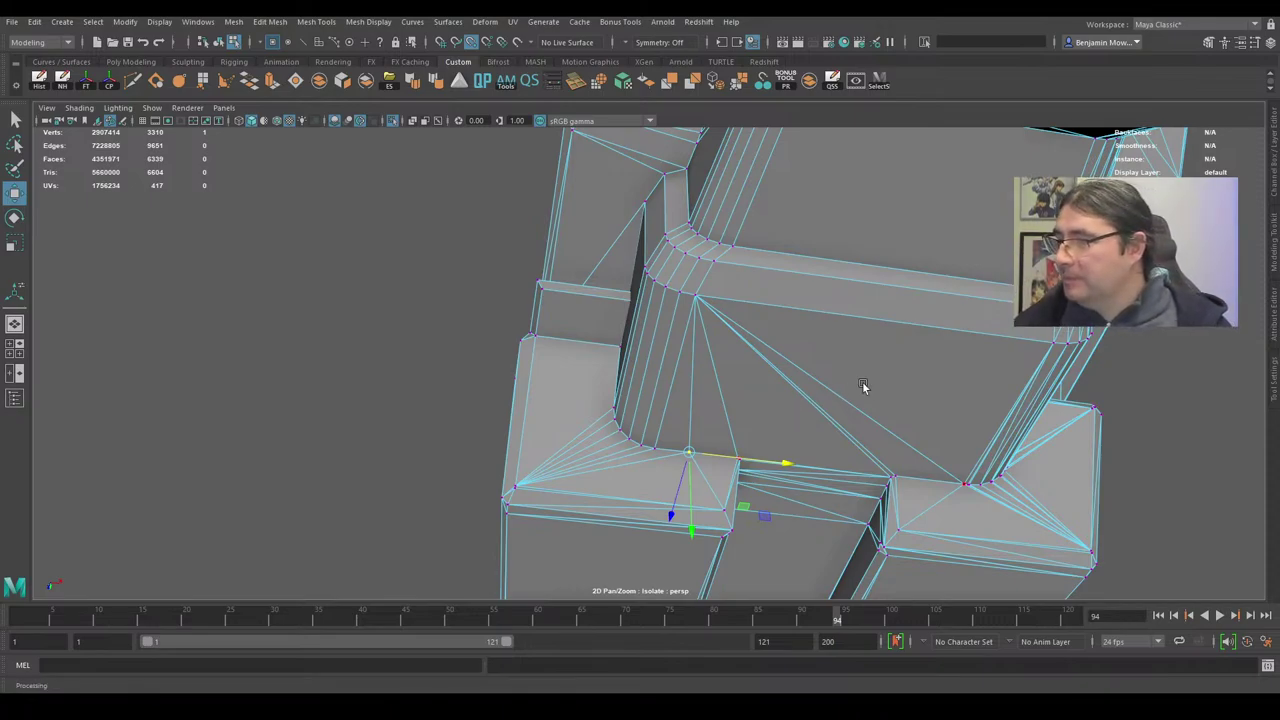
left_click_drag(863, 389, 491, 220, "alt")
right_click_drag(491, 220, 771, 323, "alt")
left_click_drag(771, 323, 780, 346, "alt")
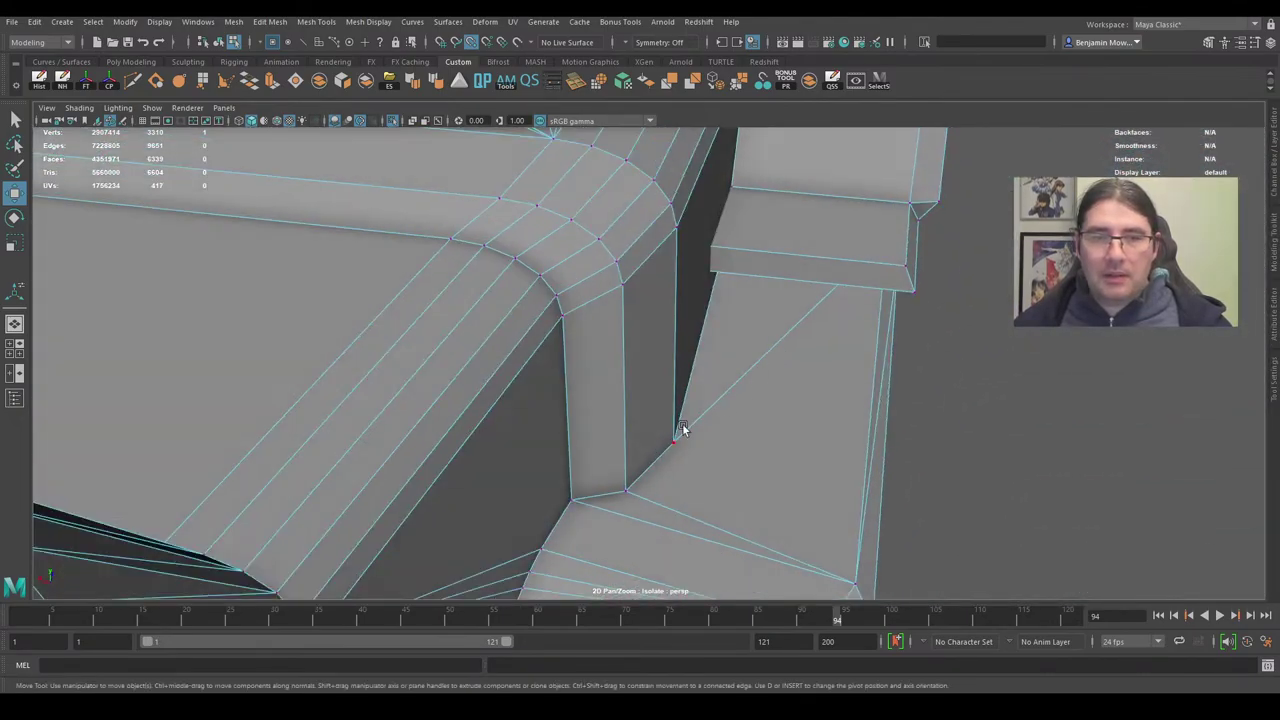
left_click(681, 427)
left_click_drag(684, 429, 794, 391, "alt")
mouse_move(794, 391)
right_mouse_down("alt")
mouse_move(748, 365)
mouse_move(778, 388)
right_mouse_up("alt")
left_click_drag(778, 388, 566, 448, "alt")
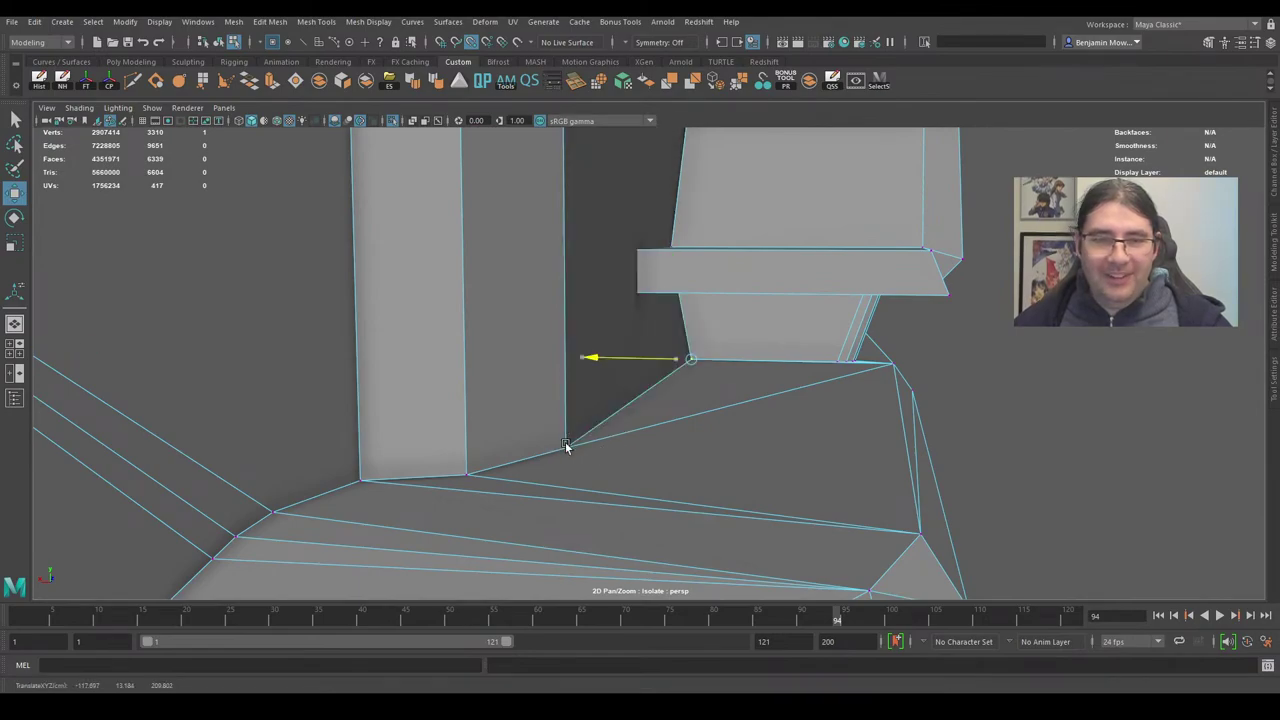
left_click_drag(662, 426, 765, 368, "alt")
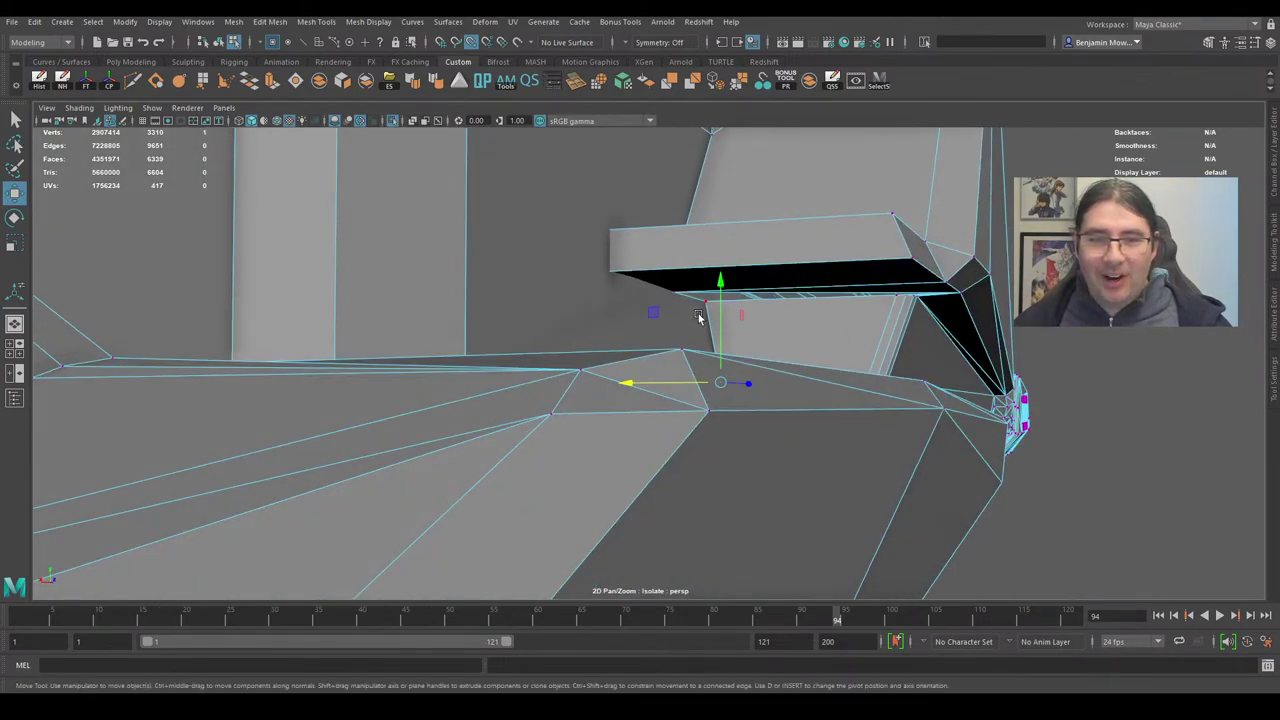
left_click_drag(698, 317, 657, 377, "alt")
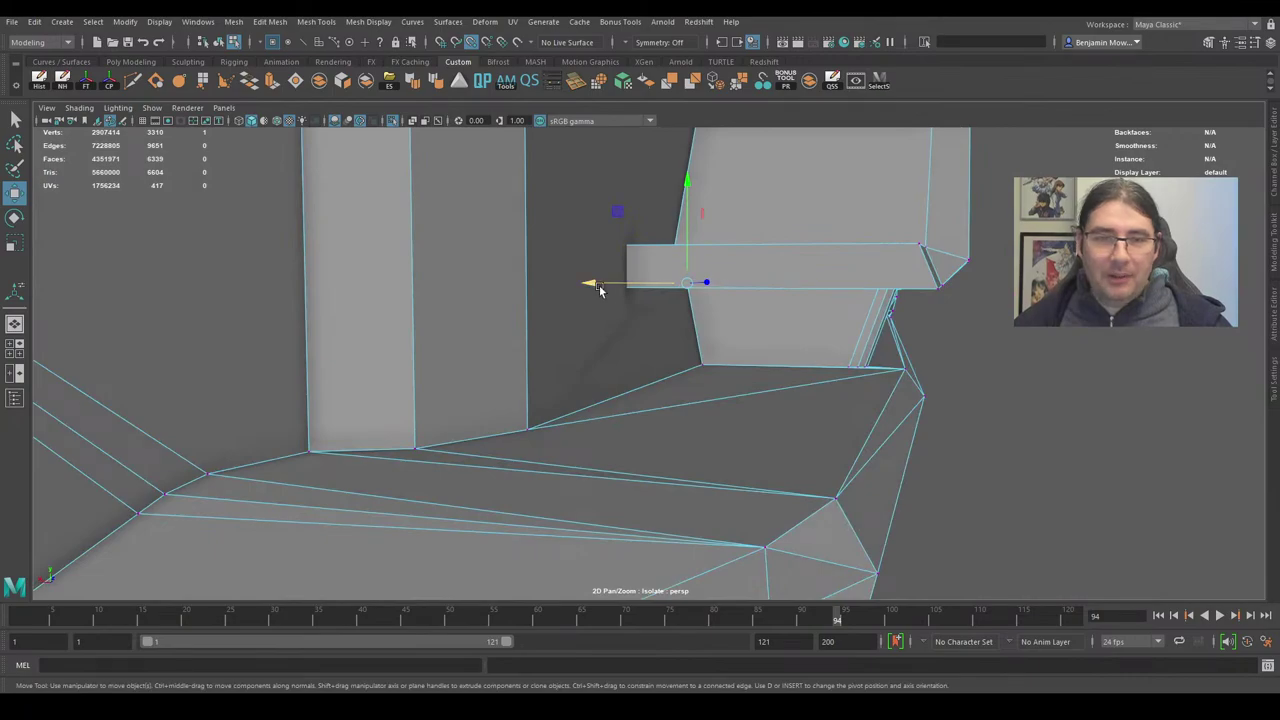
left_click_drag(599, 287, 527, 433)
left_click_drag(653, 338, 648, 440, "alt")
left_click_drag(645, 336, 592, 475, "alt")
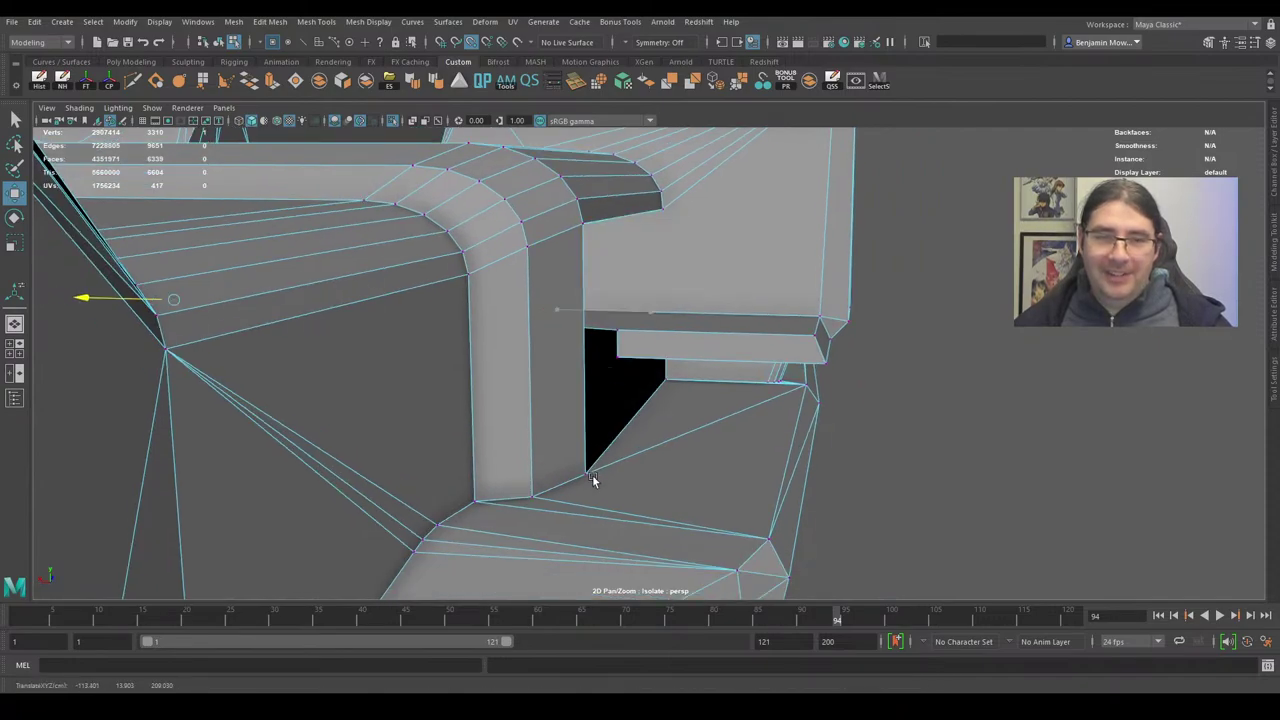
key("ctrl+z")
Snap the two inner vertices of the block's free end to the recess wall and slide them outward along the body without snapping.
mouse_move(712, 368)
left_mouse_down("alt")
mouse_move(596, 425)
mouse_move(705, 385)
left_mouse_up("alt")
right_click_drag(705, 385, 790, 385, "alt")
left_click_drag(790, 385, 810, 367, "alt")
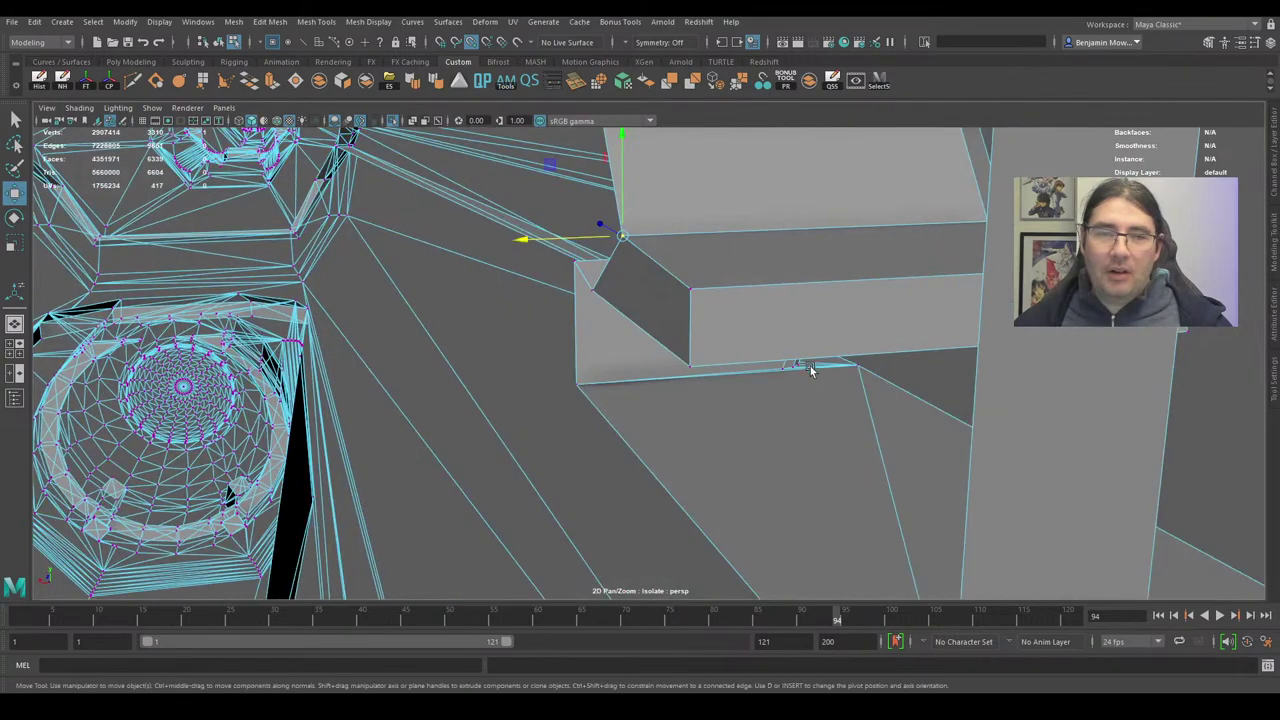
left_click_drag(683, 362, 818, 405, "alt")
left_click_drag(686, 326, 695, 328)
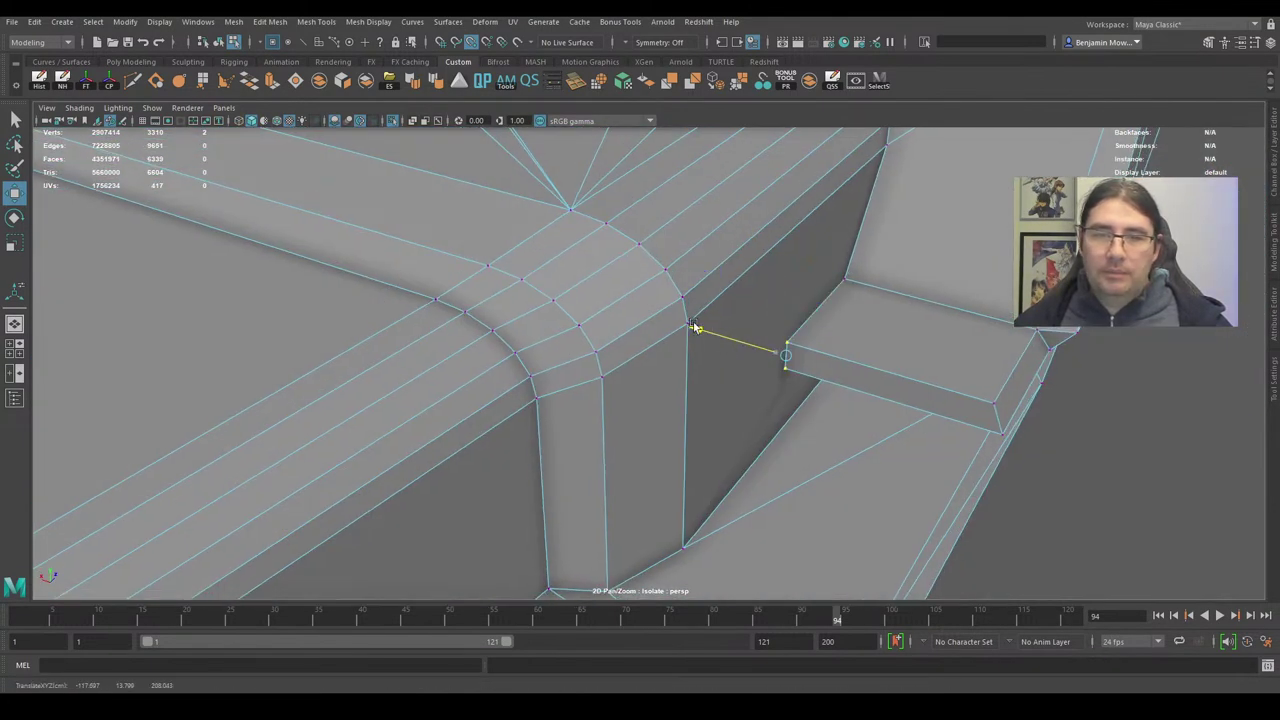
left_click_drag(989, 335, 770, 413, "alt")
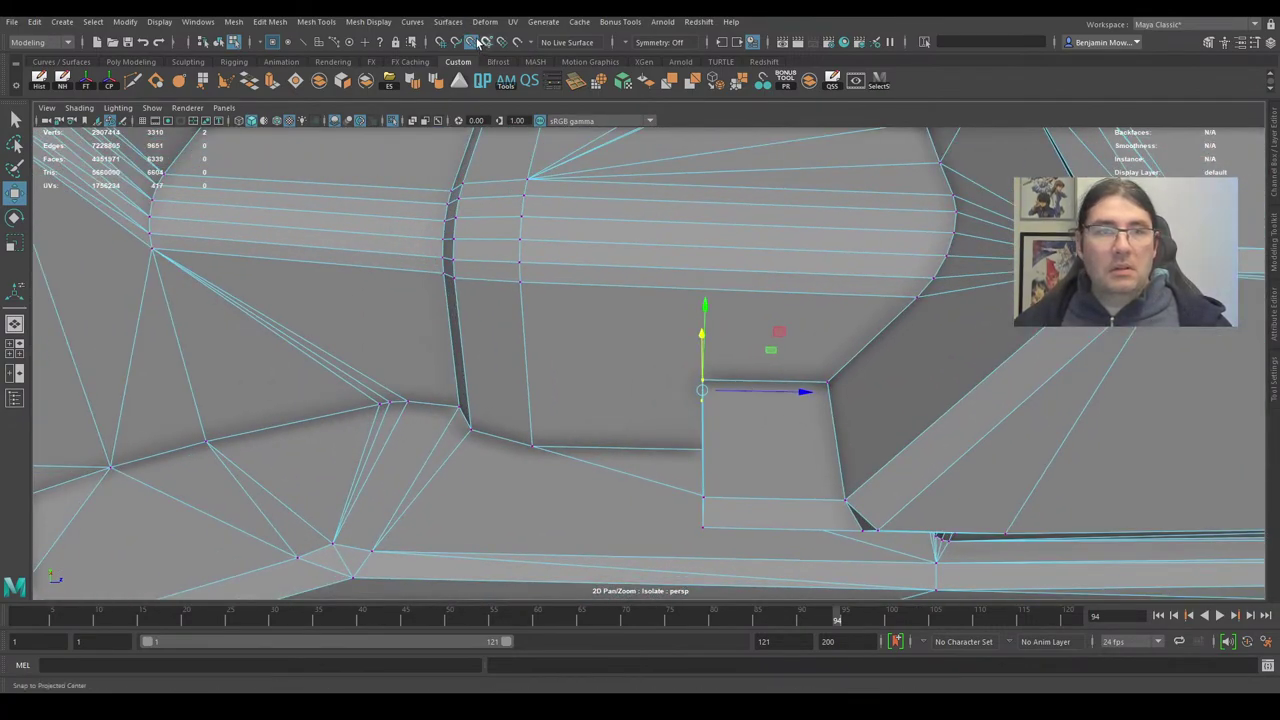
left_click_drag(720, 388, 688, 384)
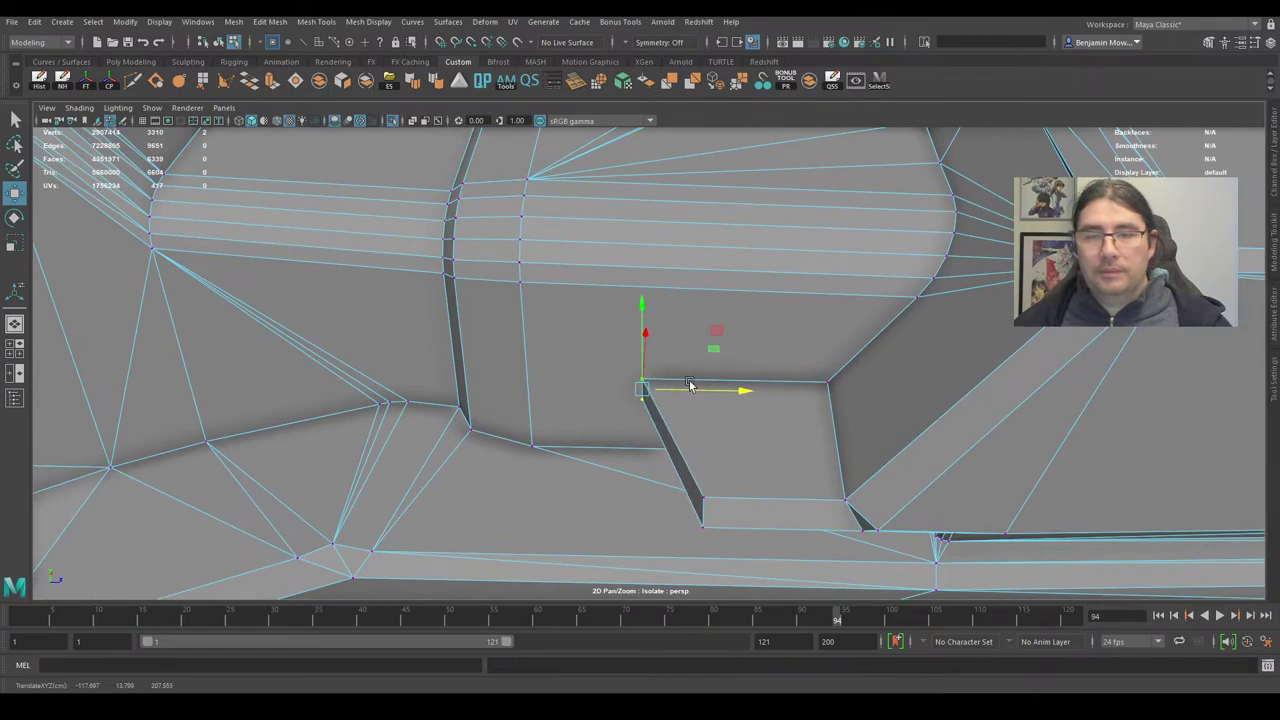
Delete the short vertical edge at the outer corner of the block's free end.
left_click_drag(854, 428, 911, 391, "alt")
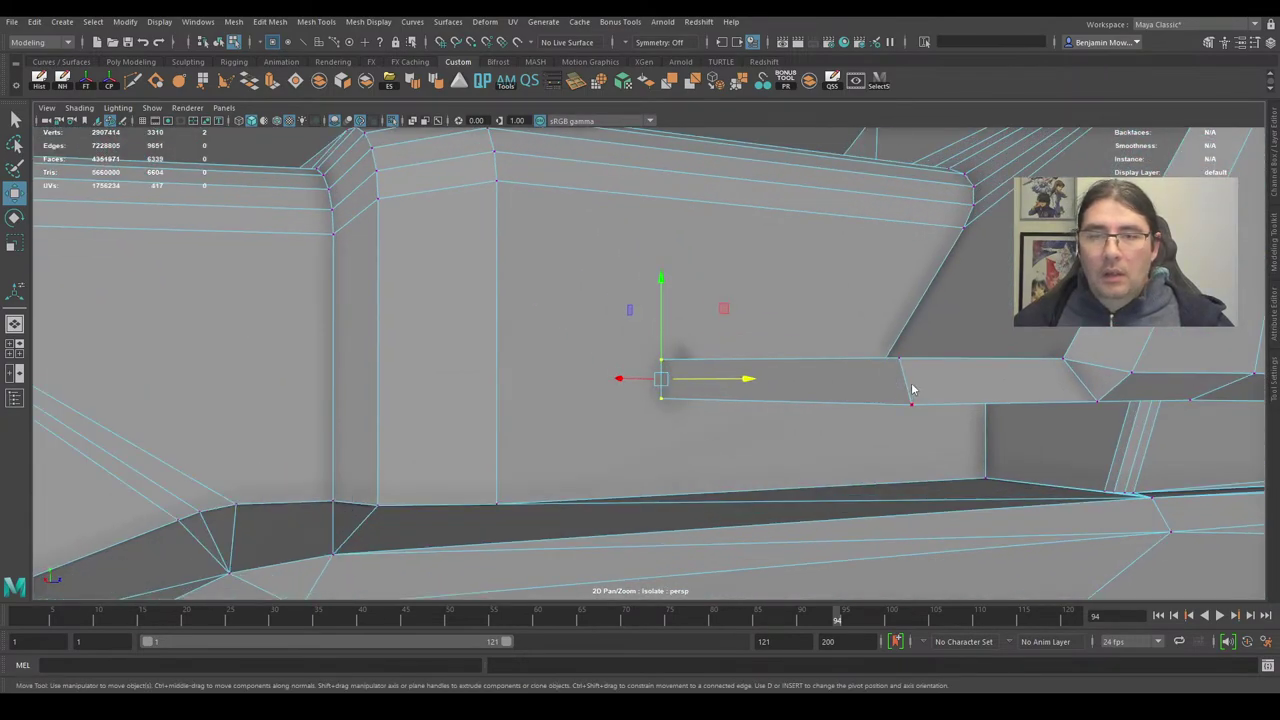
right_click_drag(909, 338, 906, 304)
left_click(905, 379)
left_click_drag(905, 379, 955, 456, "alt")
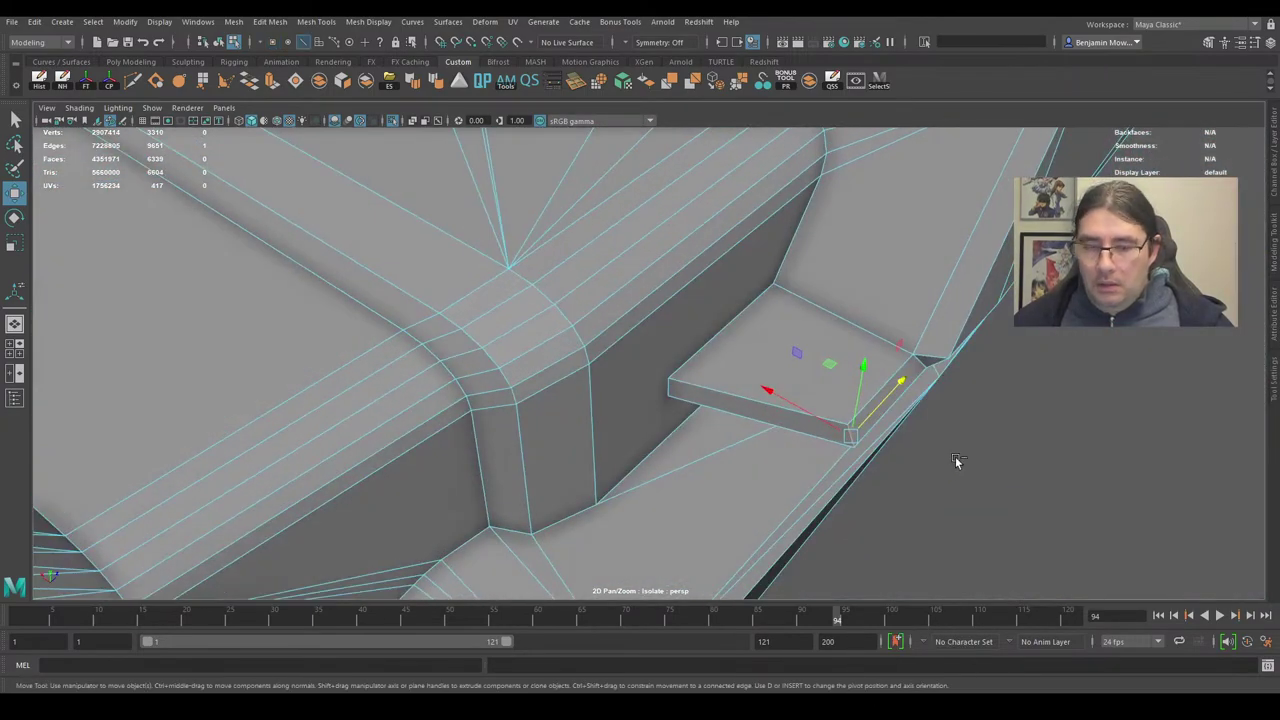
key("Delete")
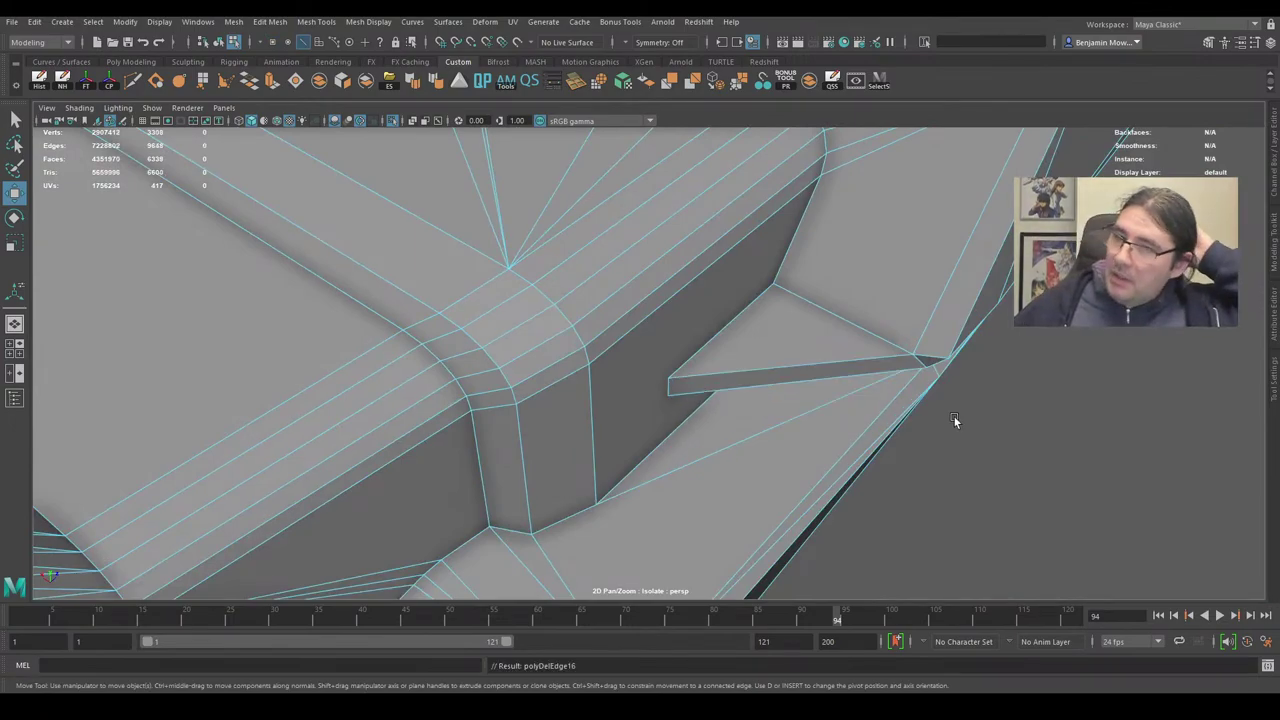
Delete the large flat recess wall face behind the block and the small adjoining face beneath it.
left_click_drag(948, 416, 894, 346, "alt")
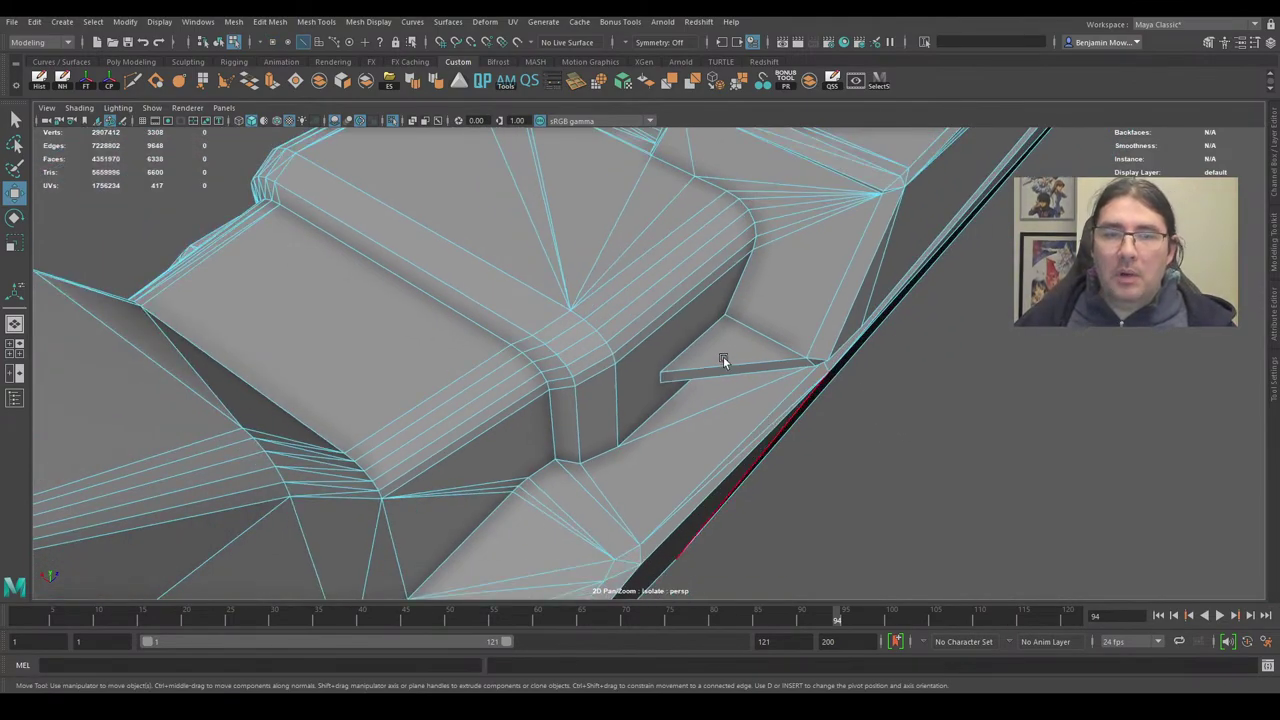
left_click_drag(723, 360, 643, 349, "alt")
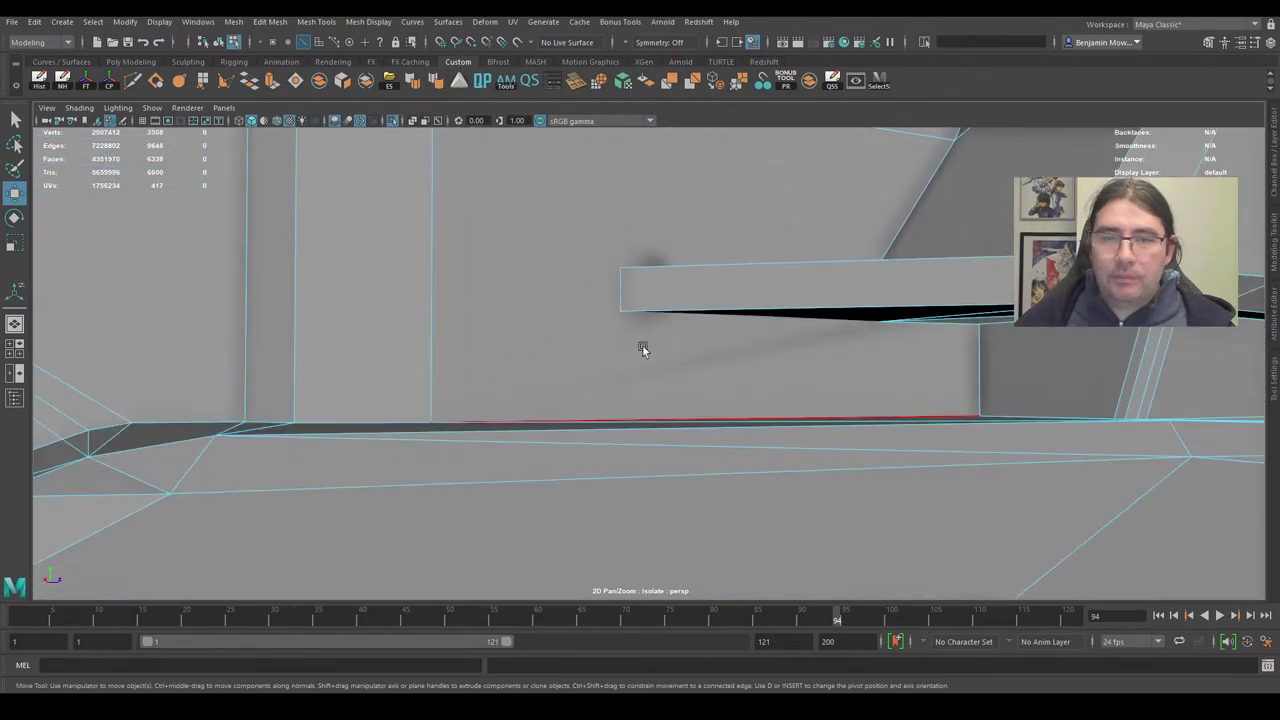
right_click_drag(643, 349, 673, 348)
left_click(673, 348)
left_click_drag(1003, 366, 844, 324, "alt")
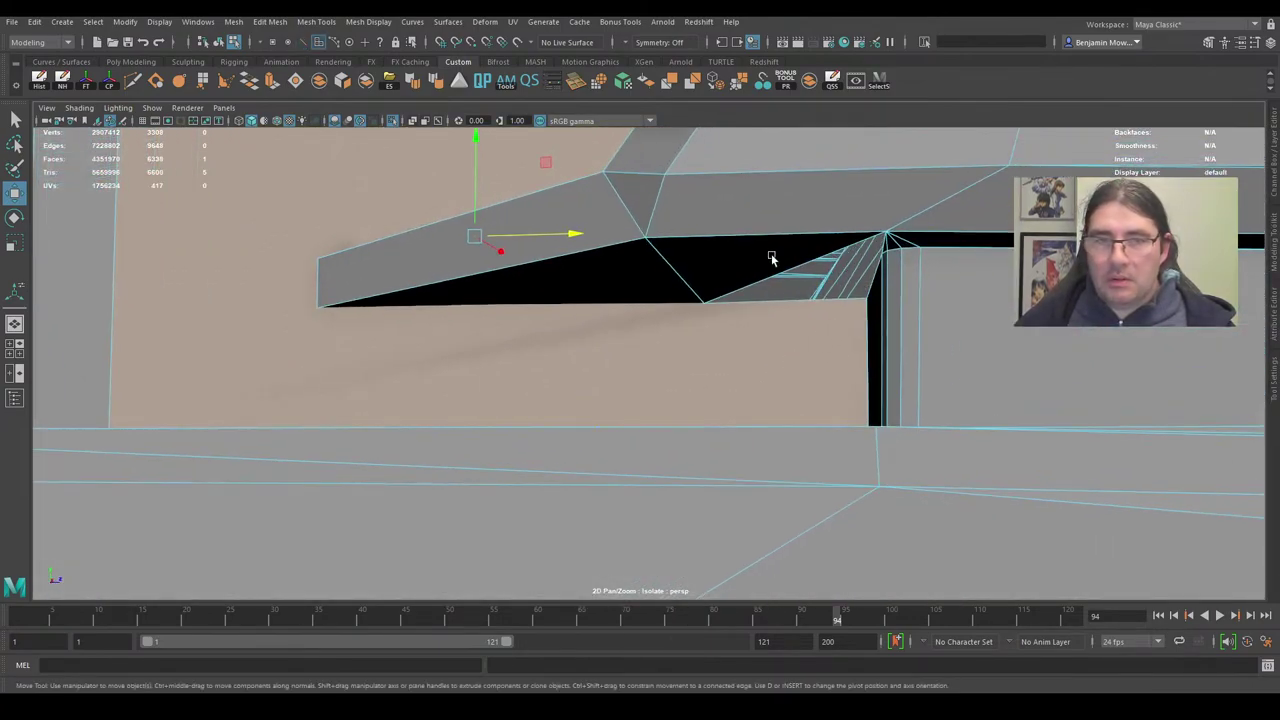
key("Delete")
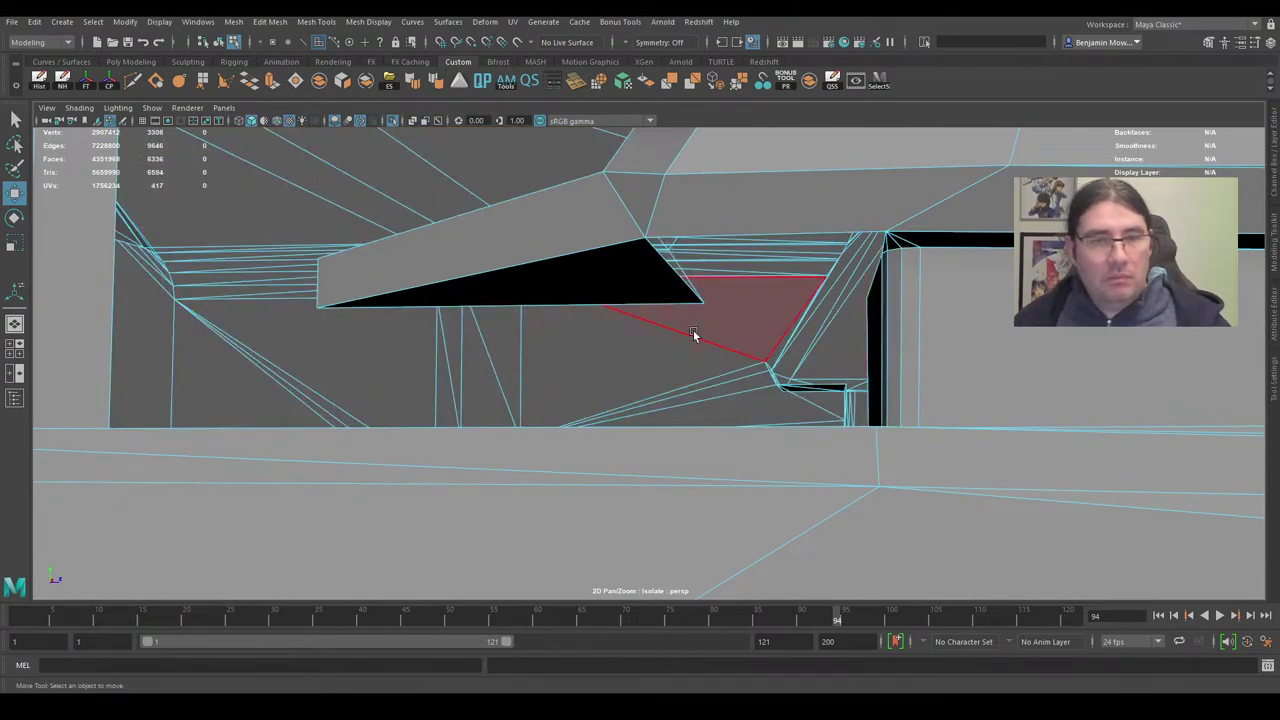
Try to bridge the block's lower edge to the body's border edge below it.
left_click_drag(693, 334, 898, 315, "alt")
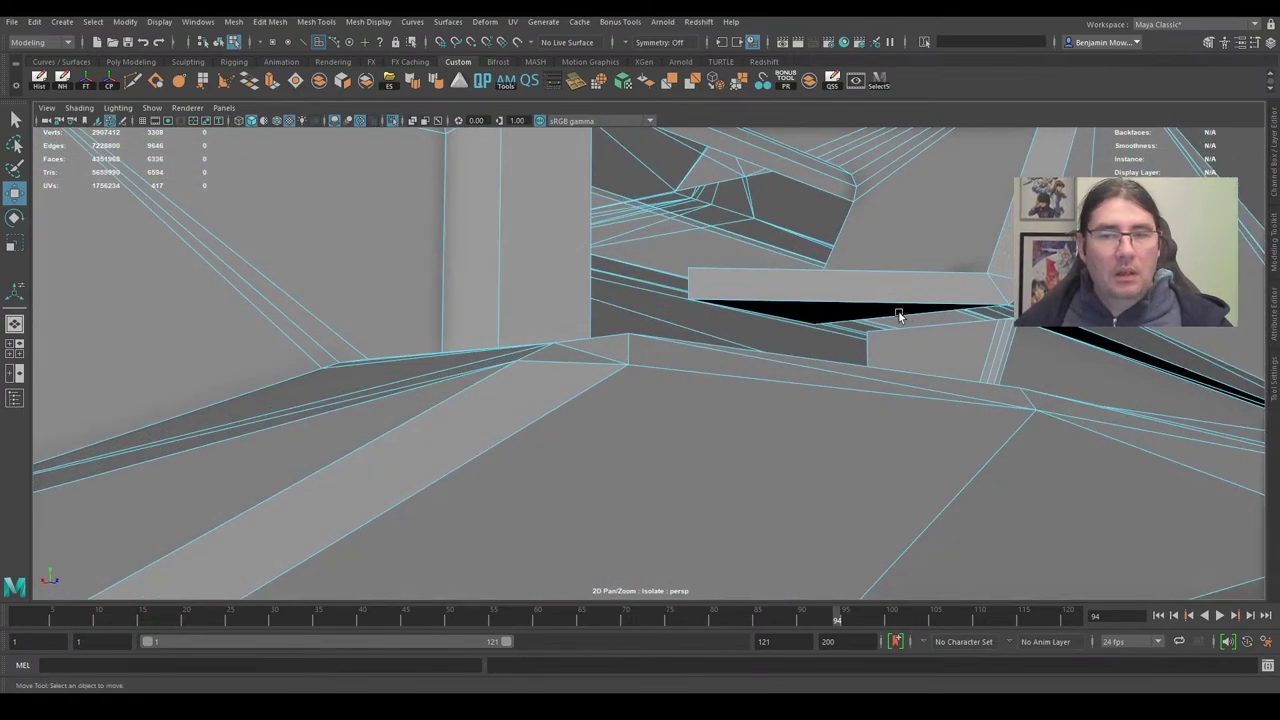
left_click(766, 310)
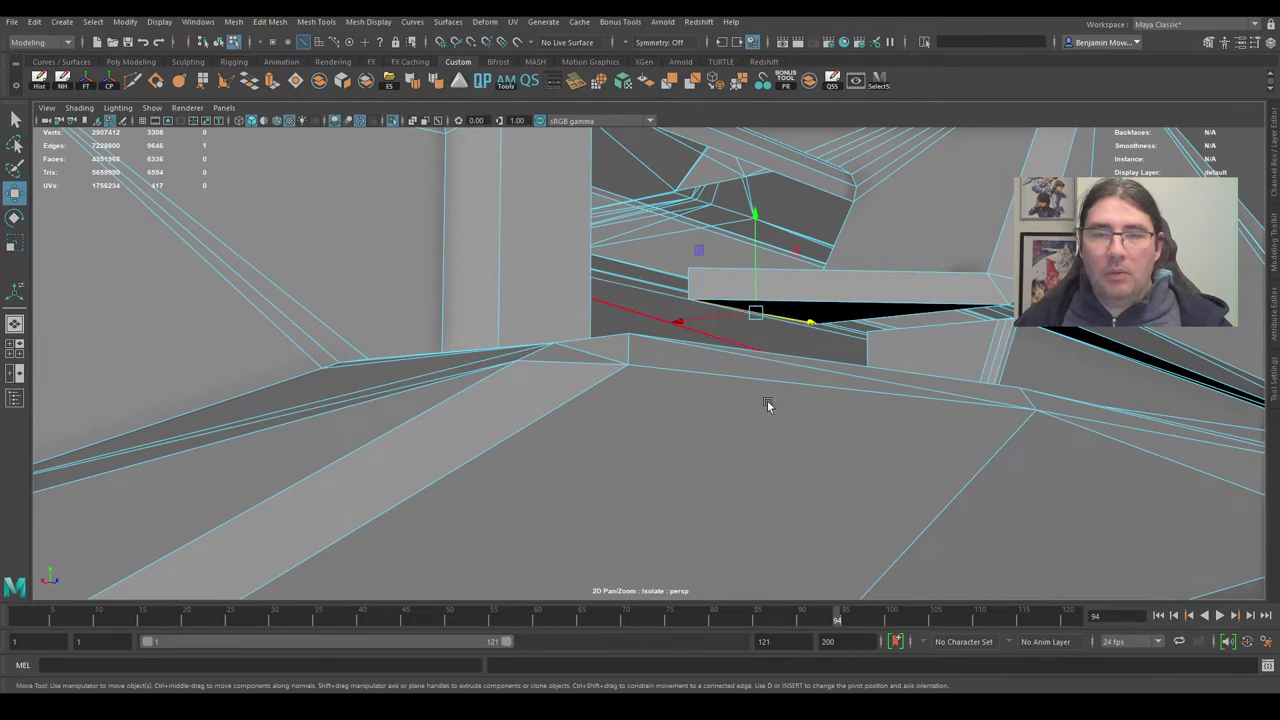
left_click_drag(767, 405, 749, 346, "alt")
left_click(749, 348, "shift")
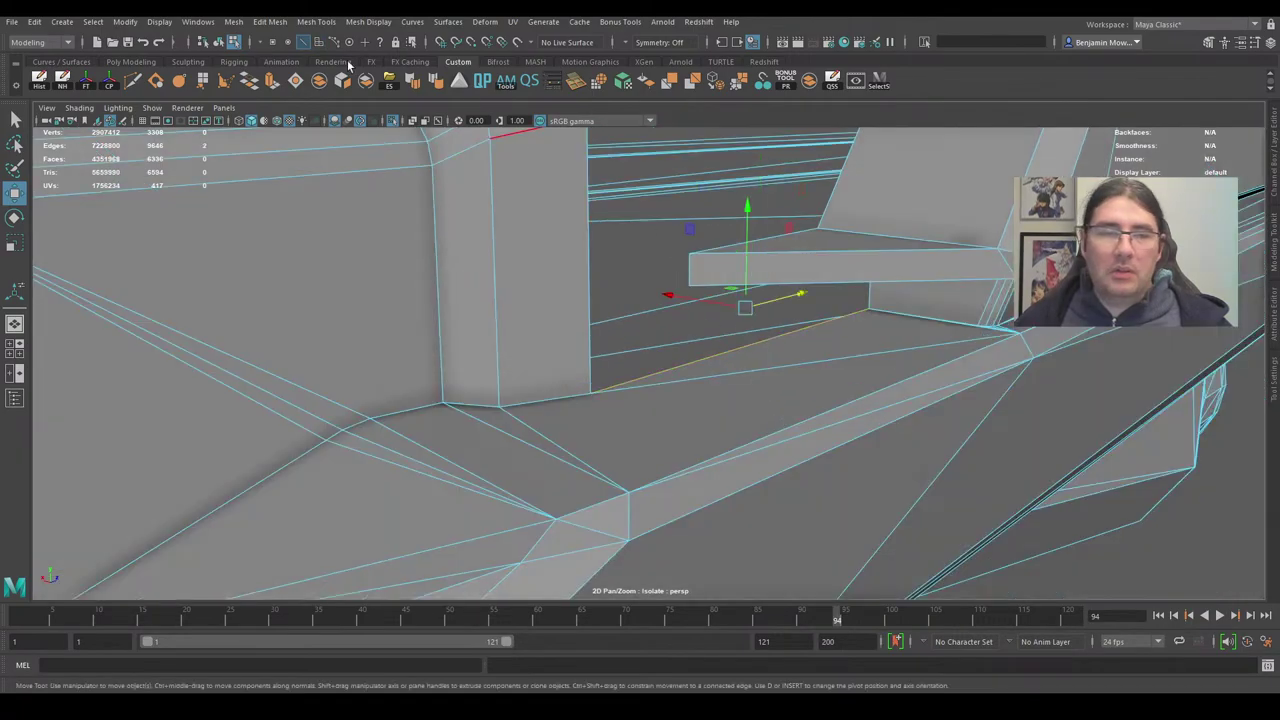
left_click(250, 84)
Delete the leftover face beneath the block that closes off its lower edge.
left_click_drag(640, 340, 704, 266, "alt")
right_click_drag(704, 266, 703, 304)
left_click(670, 274)
key("Delete")
Bridge the lower edge of the wedge-shaped block to the body's long border edge below it.
right_click_drag(589, 308, 589, 272)
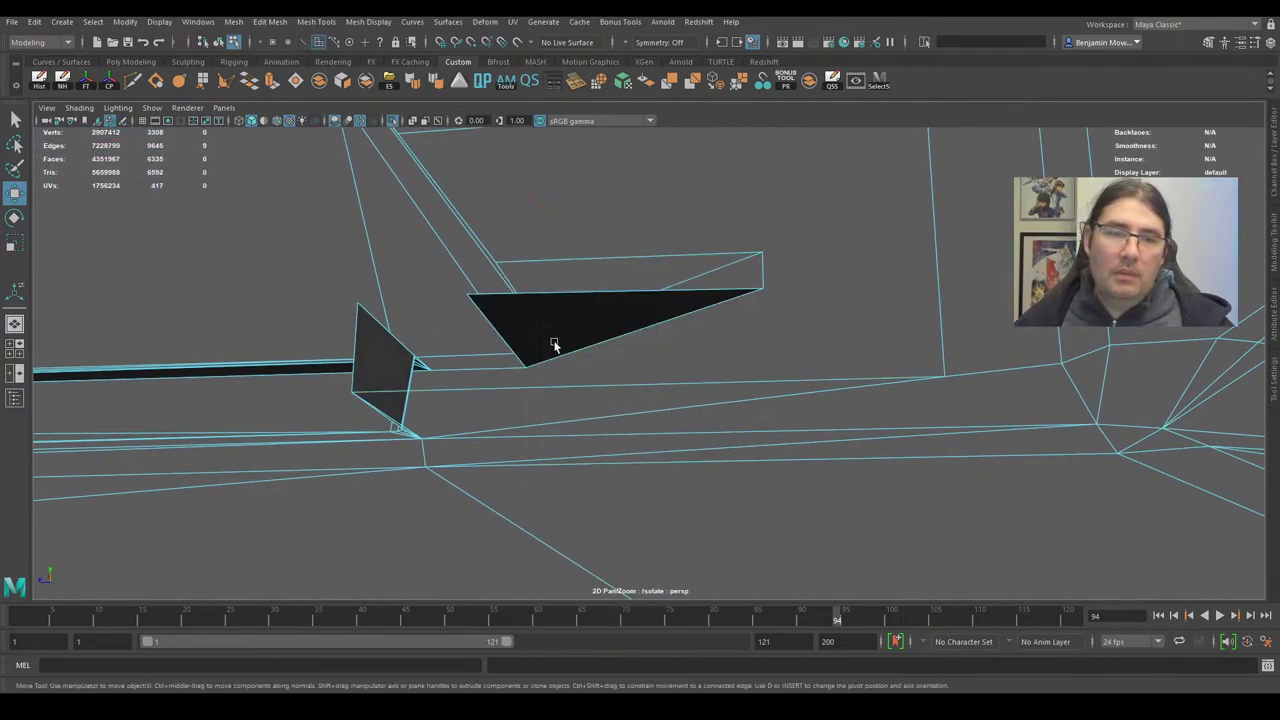
left_click(571, 295)
left_click(549, 384, "shift")
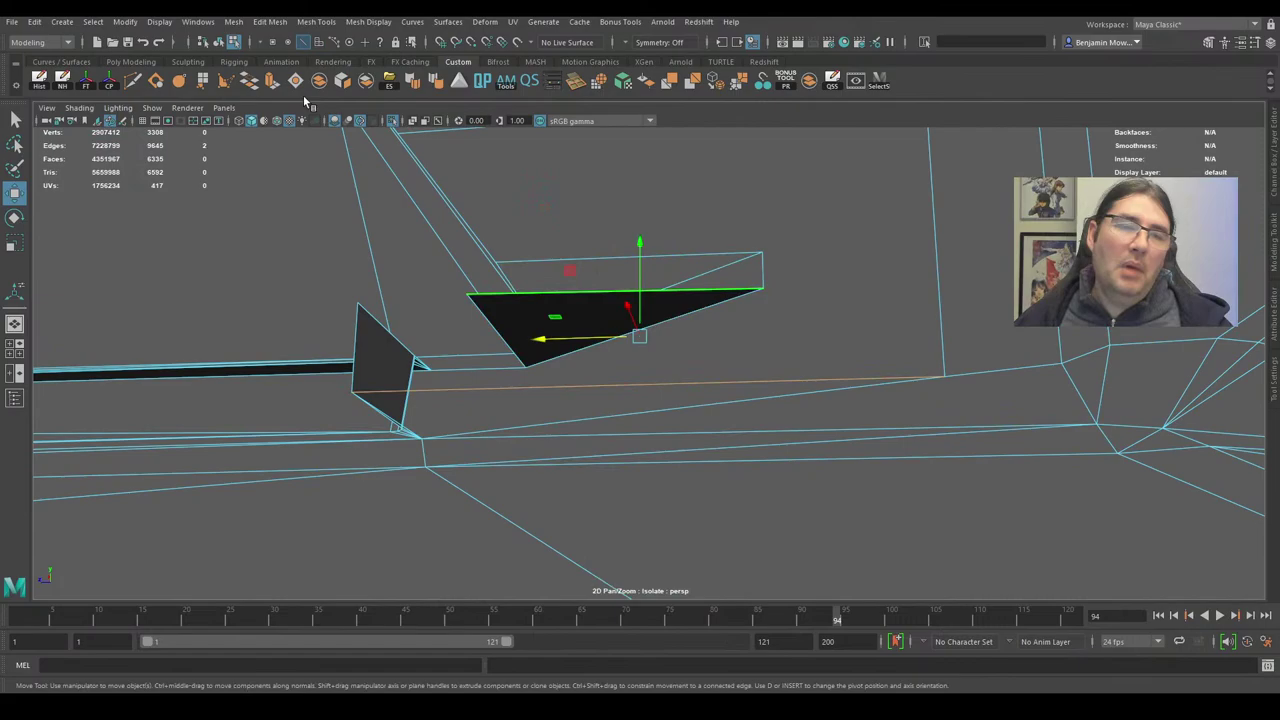
left_click(252, 86)
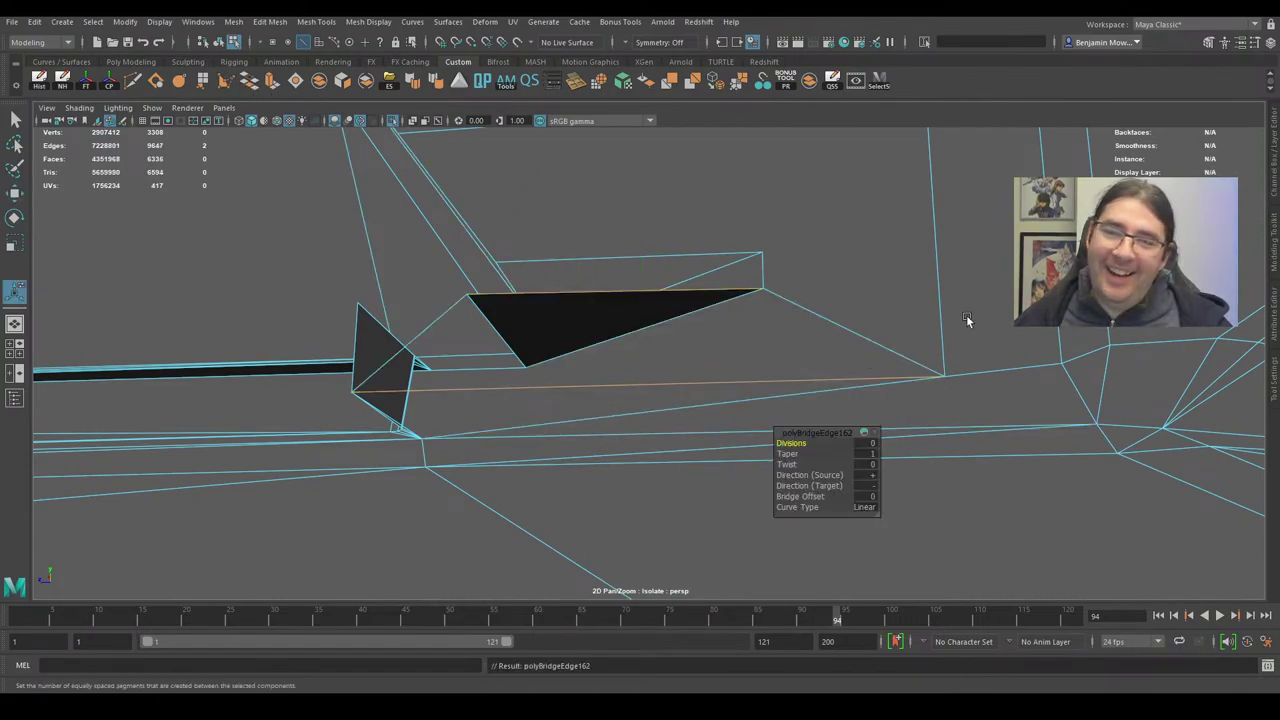
left_click_drag(969, 320, 817, 354, "alt")
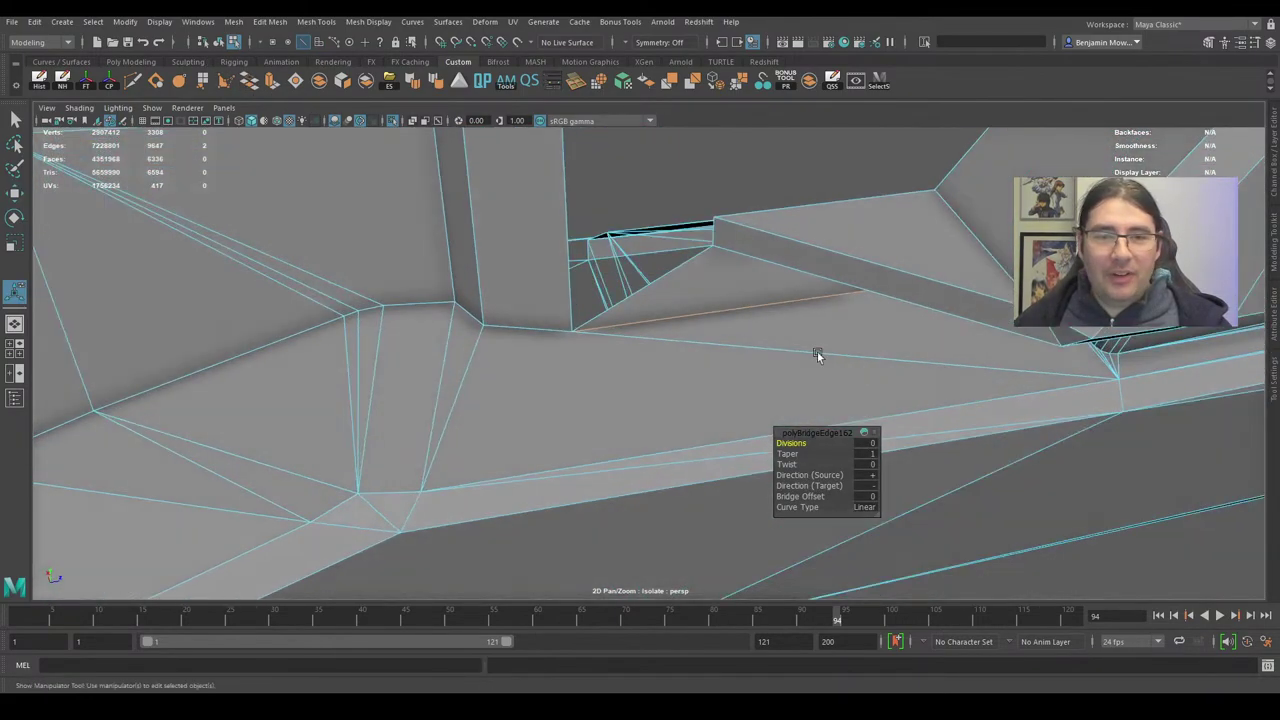
Bridge the side edge of the upright pillar to the short end edge of the wedge-shaped block.
left_click(566, 268)
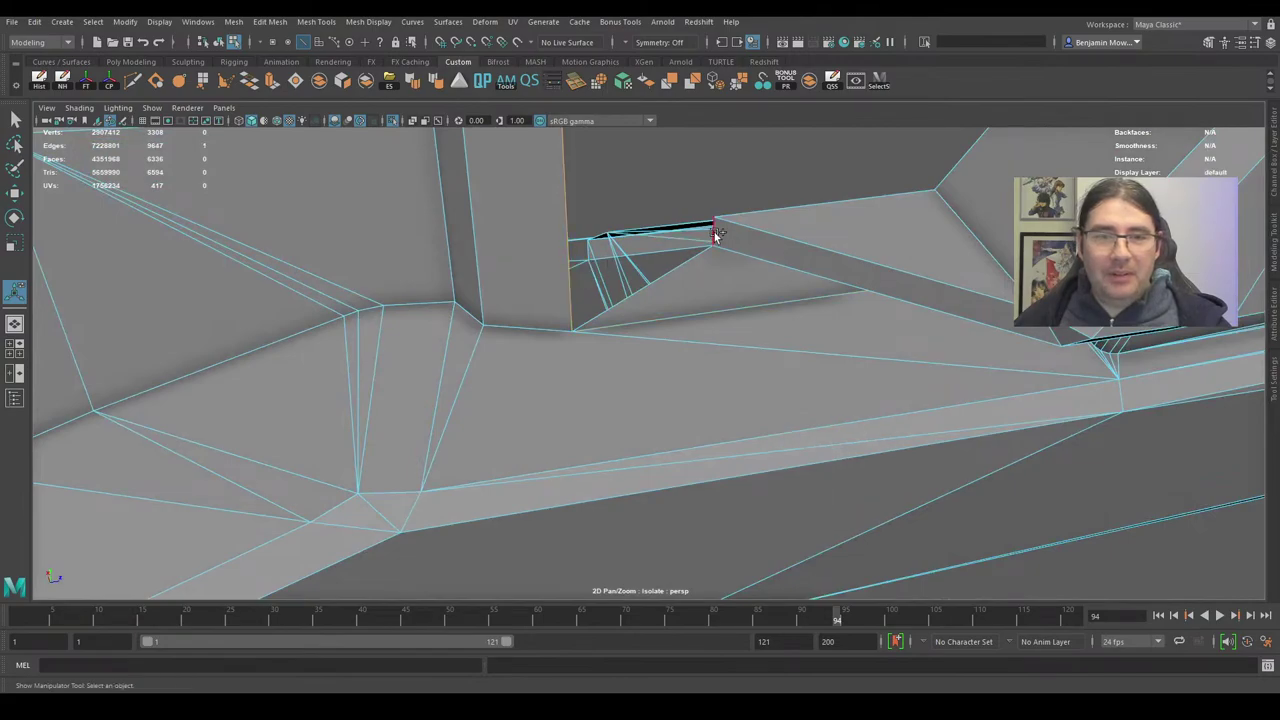
left_click(715, 234, "shift")
scroll(718, 288, "down", 3)
middle_click_drag(718, 290, 590, 372, "alt")
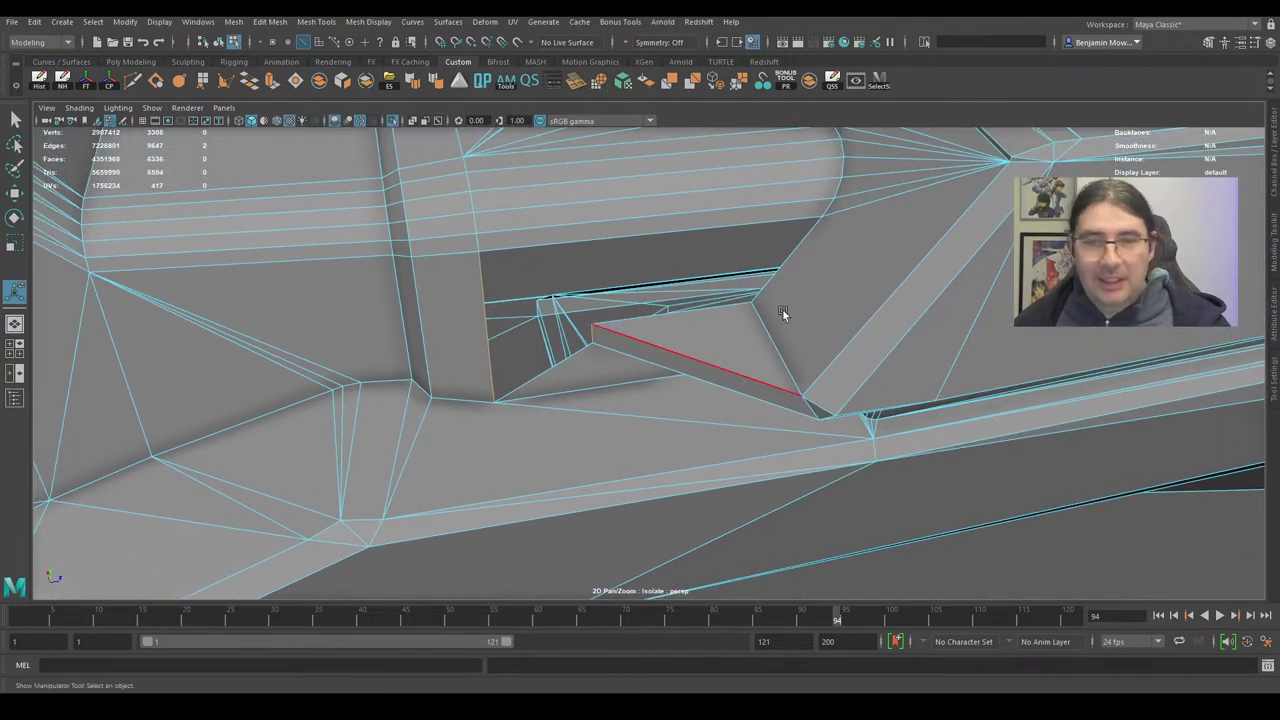
right_click_drag(782, 308, 784, 307, "shift")
Bridge the block's rear top edge to the long lower border edge of the rounded ledge above it.
left_click(686, 307)
left_click(624, 240, "shift")
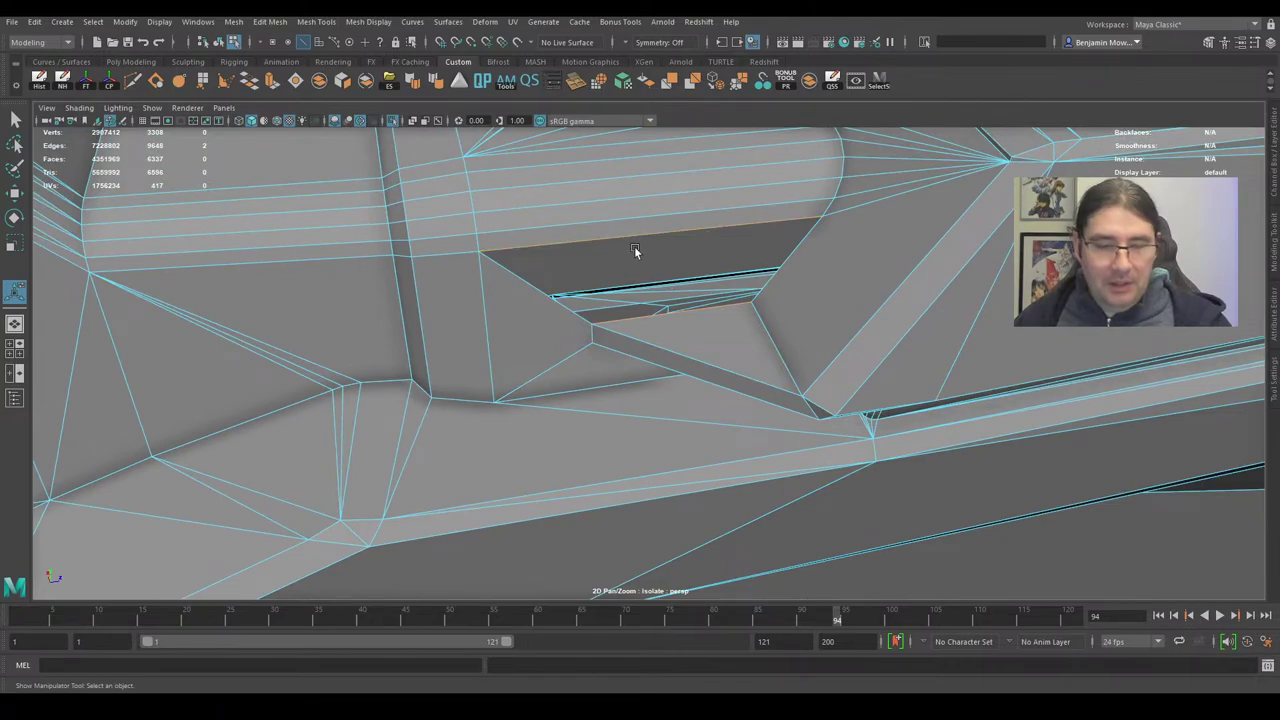
right_click_drag(636, 249, 694, 300, "shift")
Bridge the two opposite lower border edges of the notch to form its floor, and fill the small holes left around it.
left_click_drag(790, 376, 733, 285, "alt")
middle_click_drag(745, 300, 577, 210, "alt")
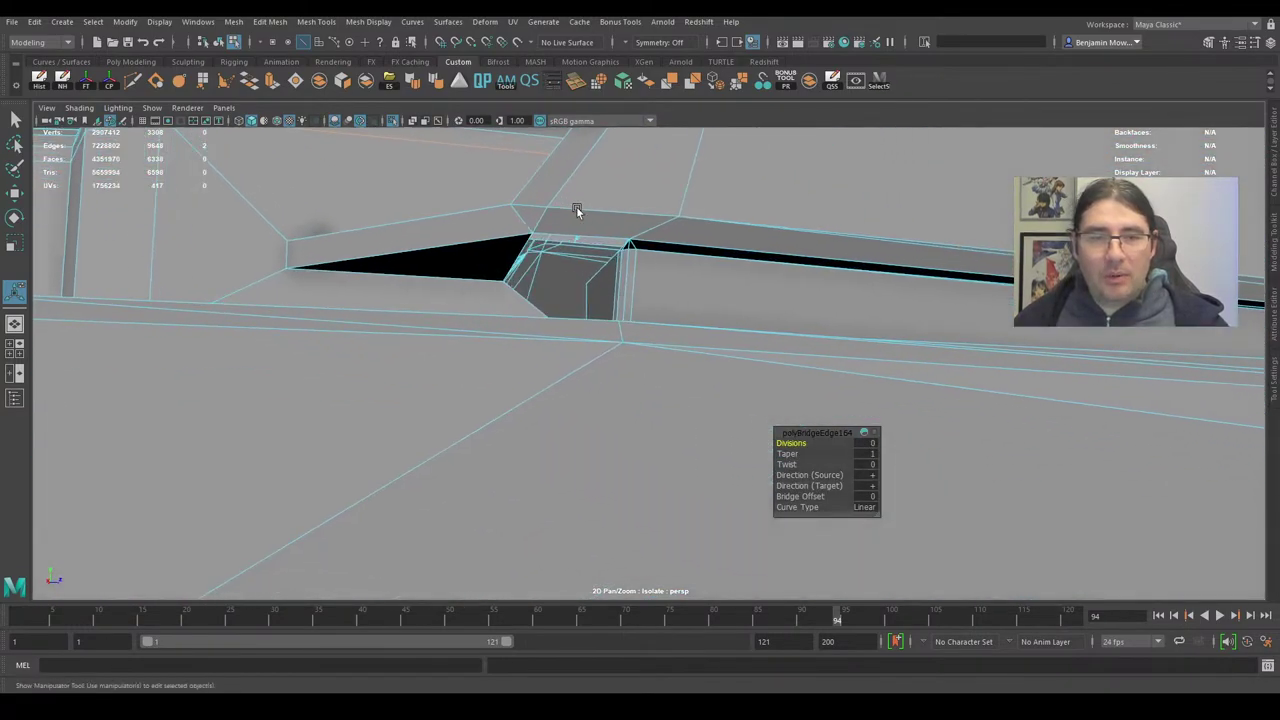
left_click_drag(576, 210, 633, 281, "alt")
left_click_drag(646, 342, 643, 300, "alt")
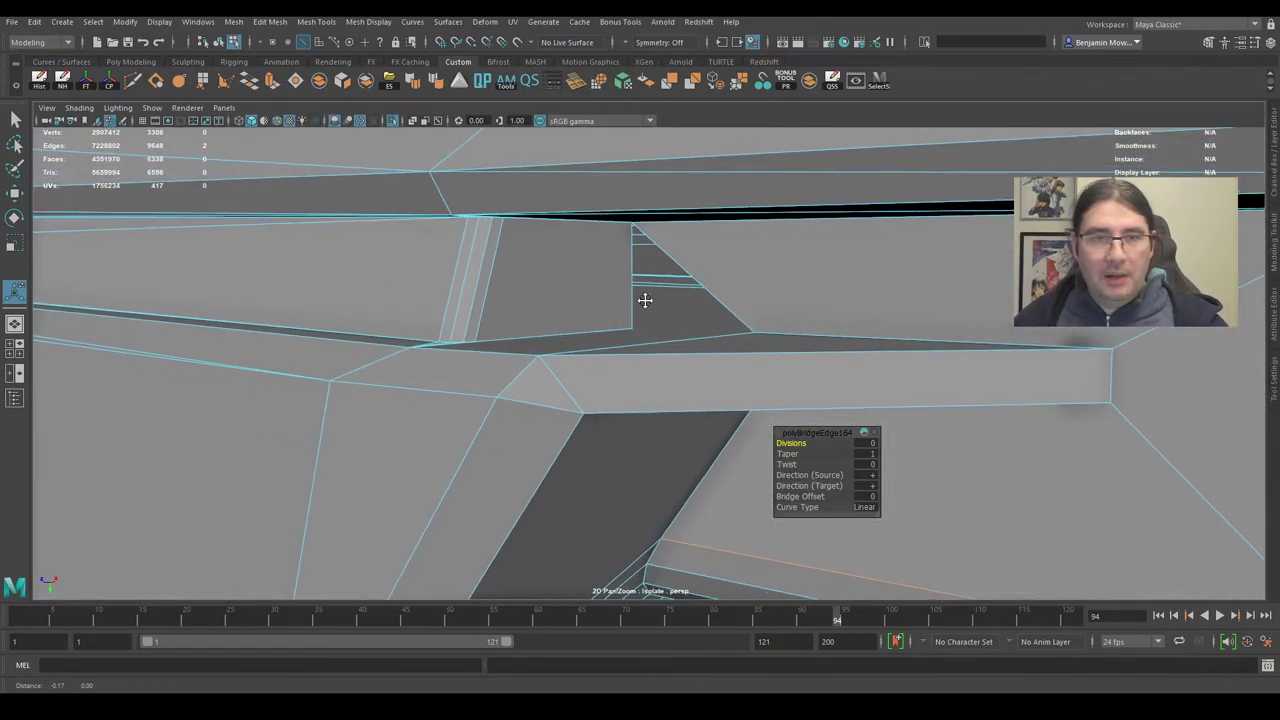
middle_click_drag(643, 300, 723, 346, "alt")
left_click_drag(723, 346, 728, 372, "alt")
middle_click_drag(728, 372, 735, 301, "alt")
left_click_drag(735, 301, 663, 317, "alt")
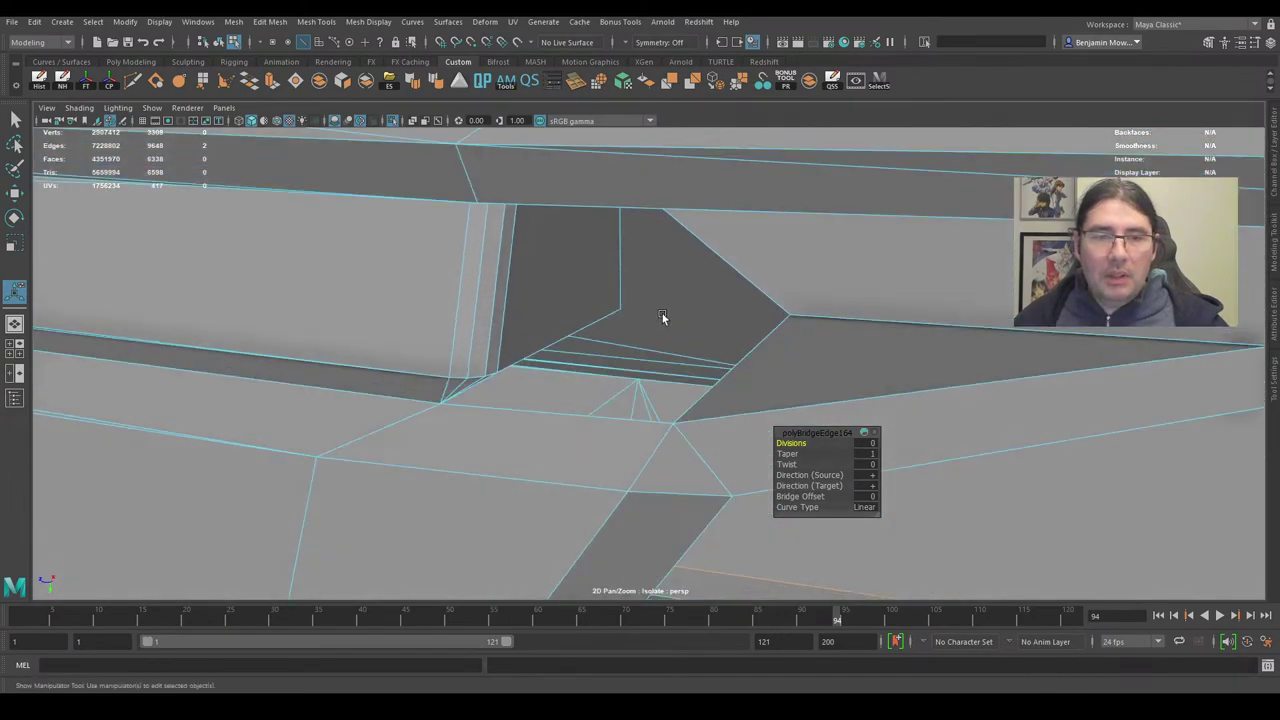
right_click_drag(529, 290, 543, 255)
double_click(565, 323)
left_click(724, 375, "shift")
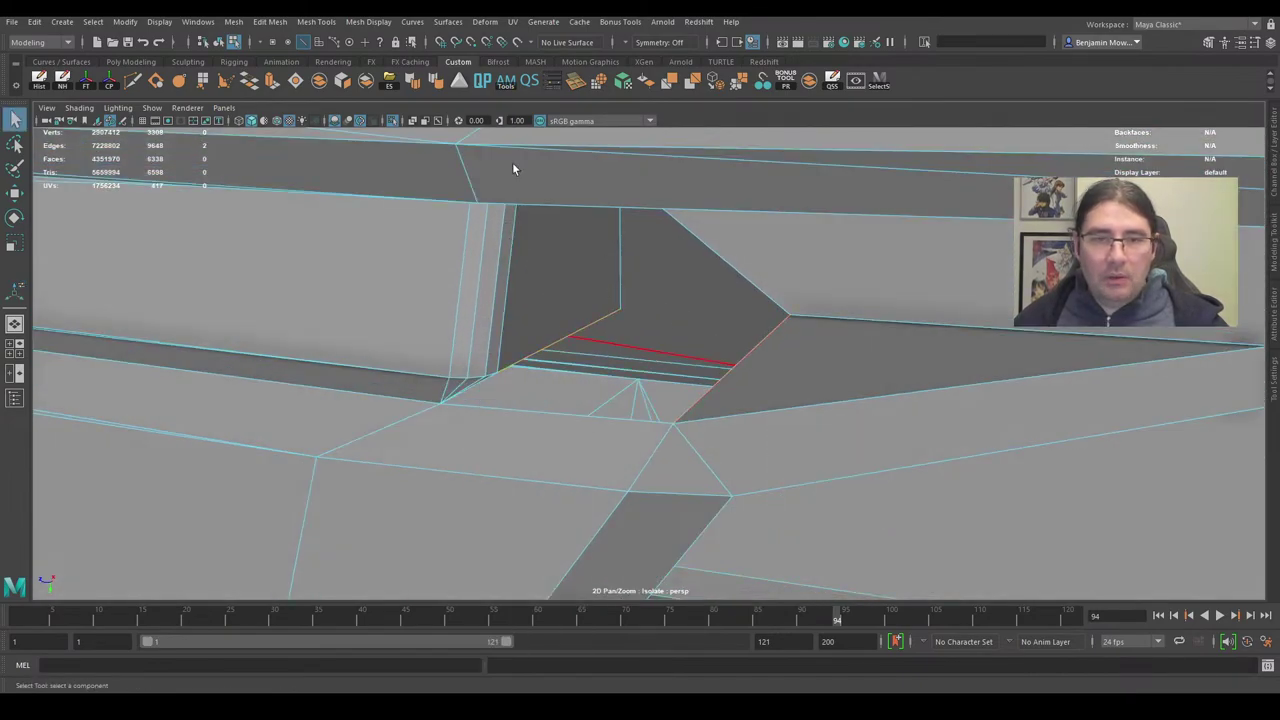
left_click(249, 82)
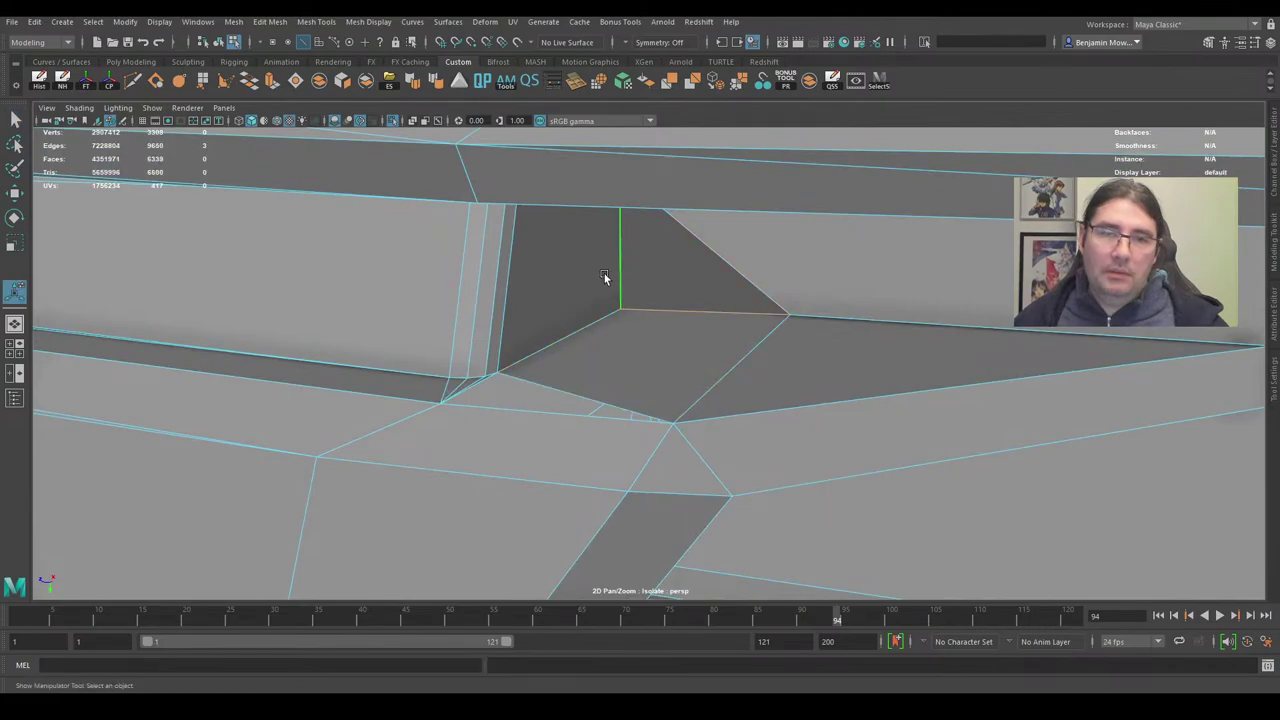
double_click(560, 384, "shift")
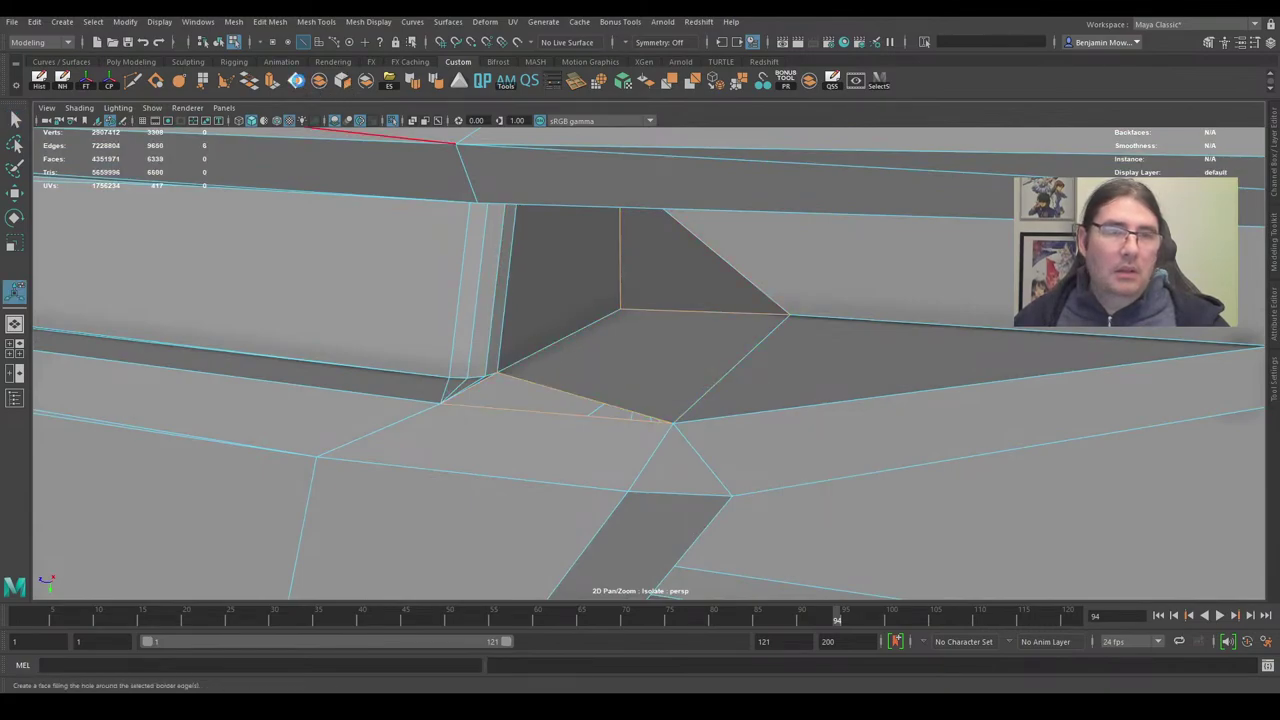
left_click(296, 80)
Combine the gun body with the separate inner mesh inside the rectangular opening of the rear section.
left_click_drag(464, 395, 788, 389, "alt")
middle_click_drag(788, 389, 628, 389, "alt")
right_click_drag(628, 389, 717, 386, "alt")
left_click_drag(717, 386, 762, 357, "alt")
middle_click_drag(762, 357, 746, 354, "alt")
left_click_drag(746, 354, 631, 360, "alt")
scroll(631, 360, "down", 5)
right_click_drag(843, 312, 905, 288)
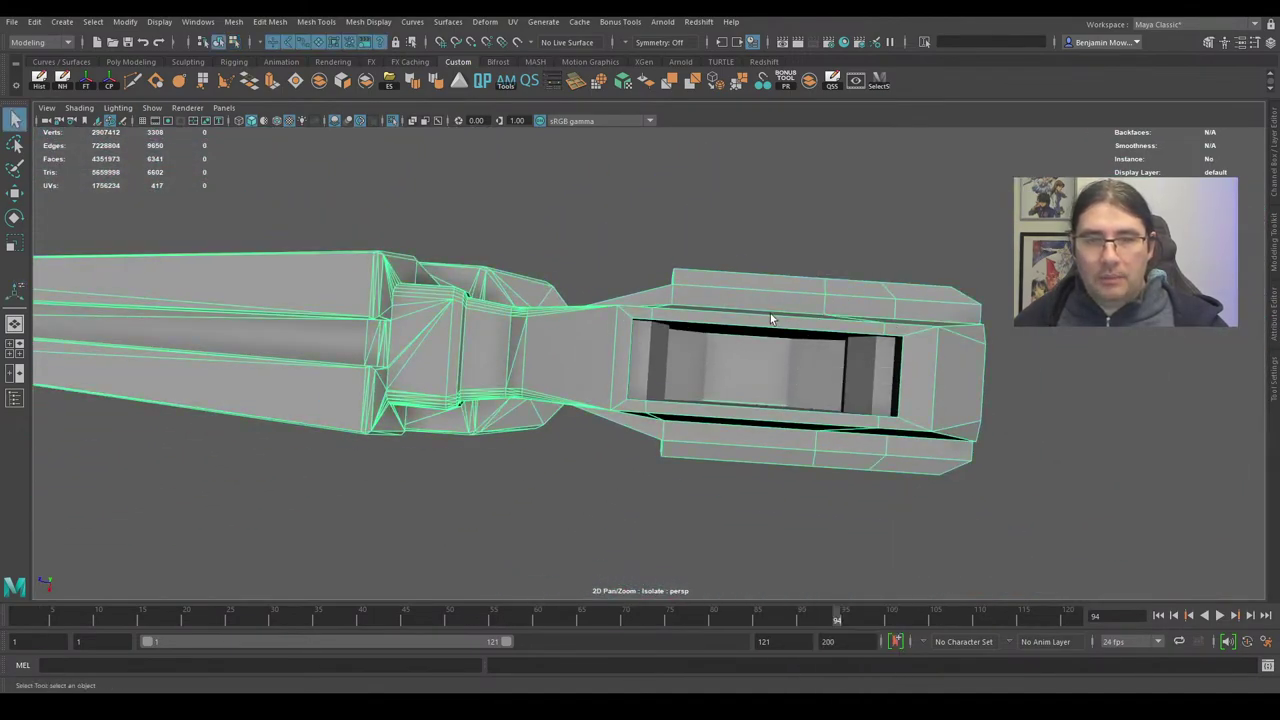
left_click(745, 372)
left_click(232, 22)
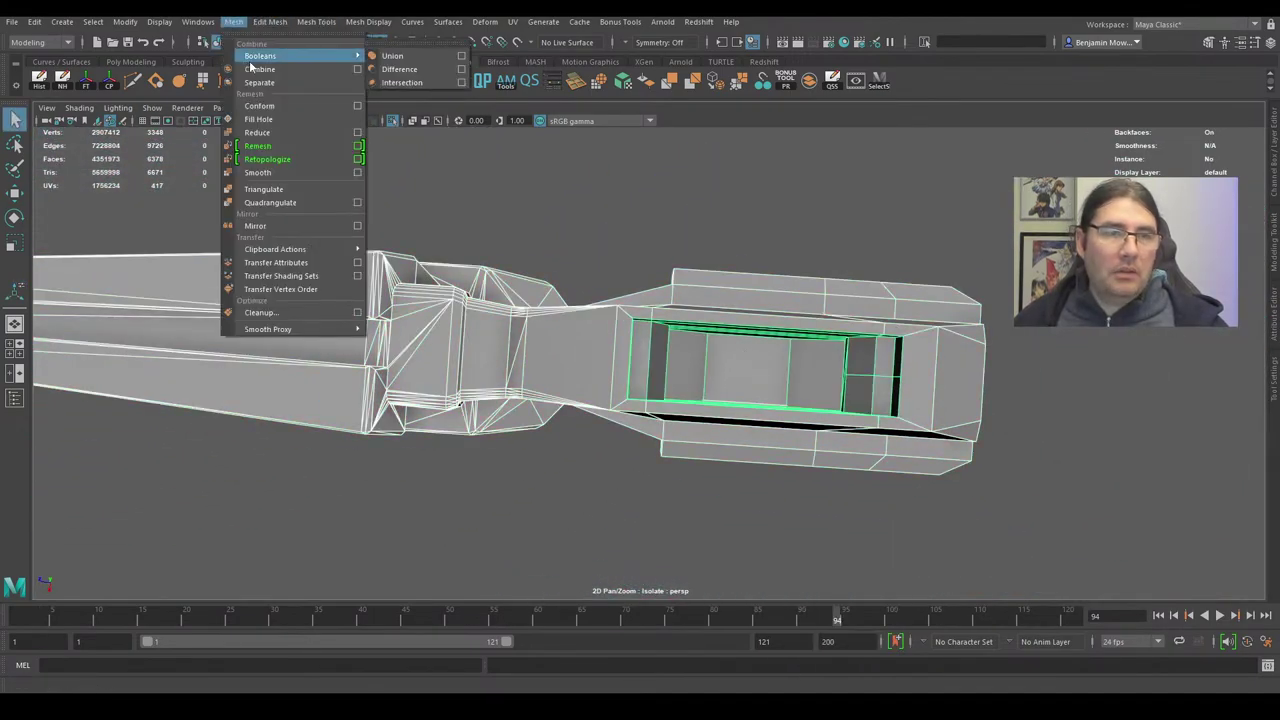
left_click(253, 70)
Merge the vertices of the gun's rear section with a distance threshold of 0.01.
right_click_drag(672, 292, 608, 292)
left_click_drag(606, 222, 1118, 594)
right_click_drag(909, 400, 909, 353, "shift")
right_click_drag(990, 338, 990, 338, "shift")
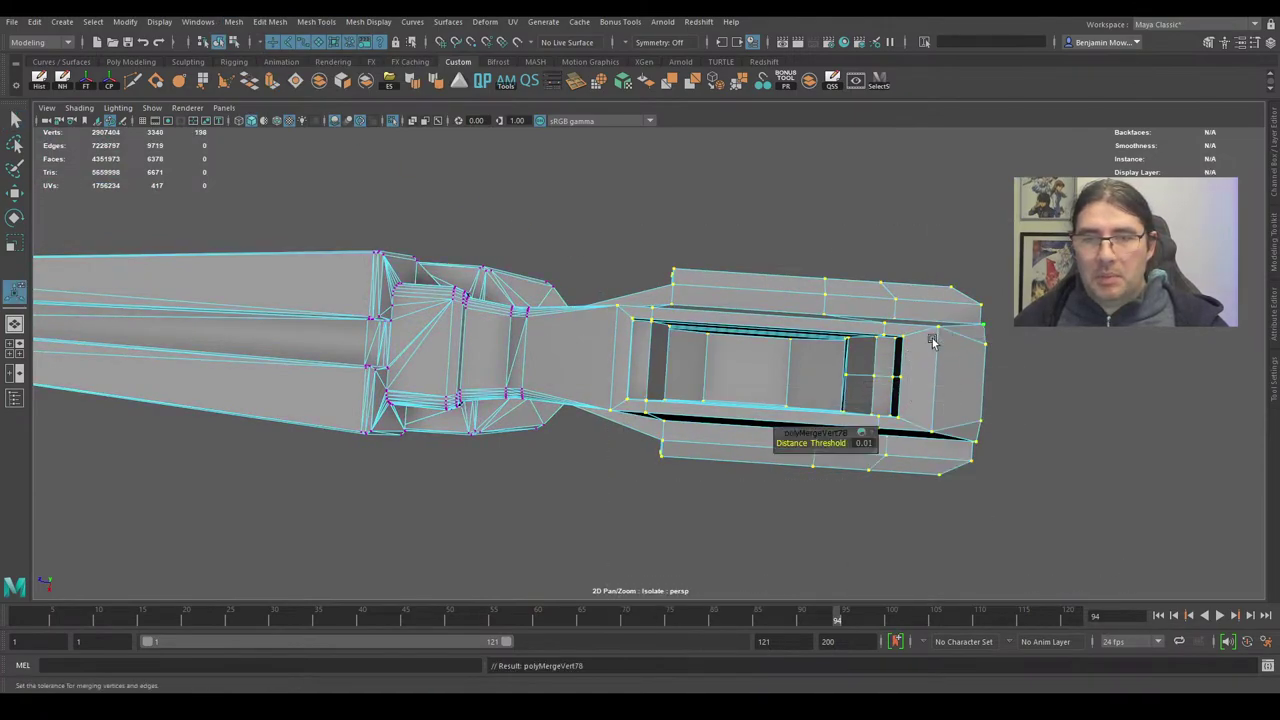
Close the long gap beneath the rounded ledge by appending polygons between its border edges.
left_click_drag(610, 307, 526, 414, "alt")
right_click_drag(526, 414, 611, 423, "alt")
left_click_drag(611, 423, 787, 447, "alt")
scroll(787, 447, "up", 3)
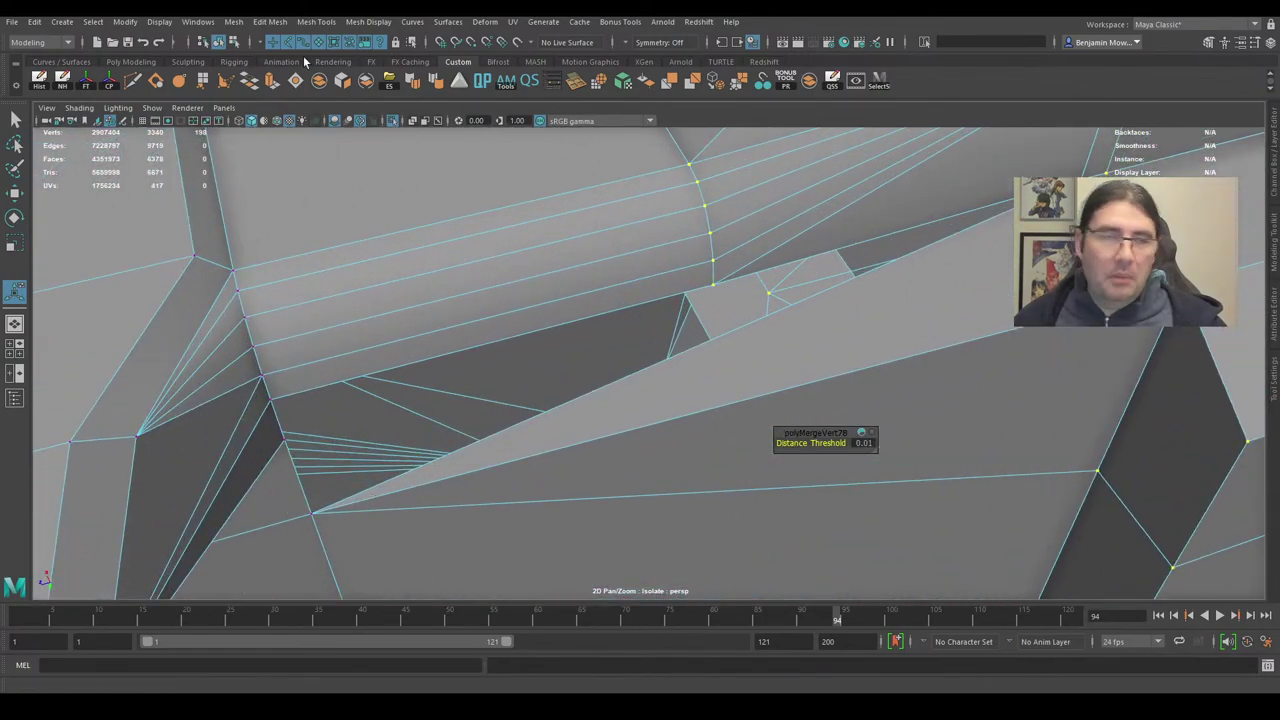
left_click(201, 82)
left_click(770, 279)
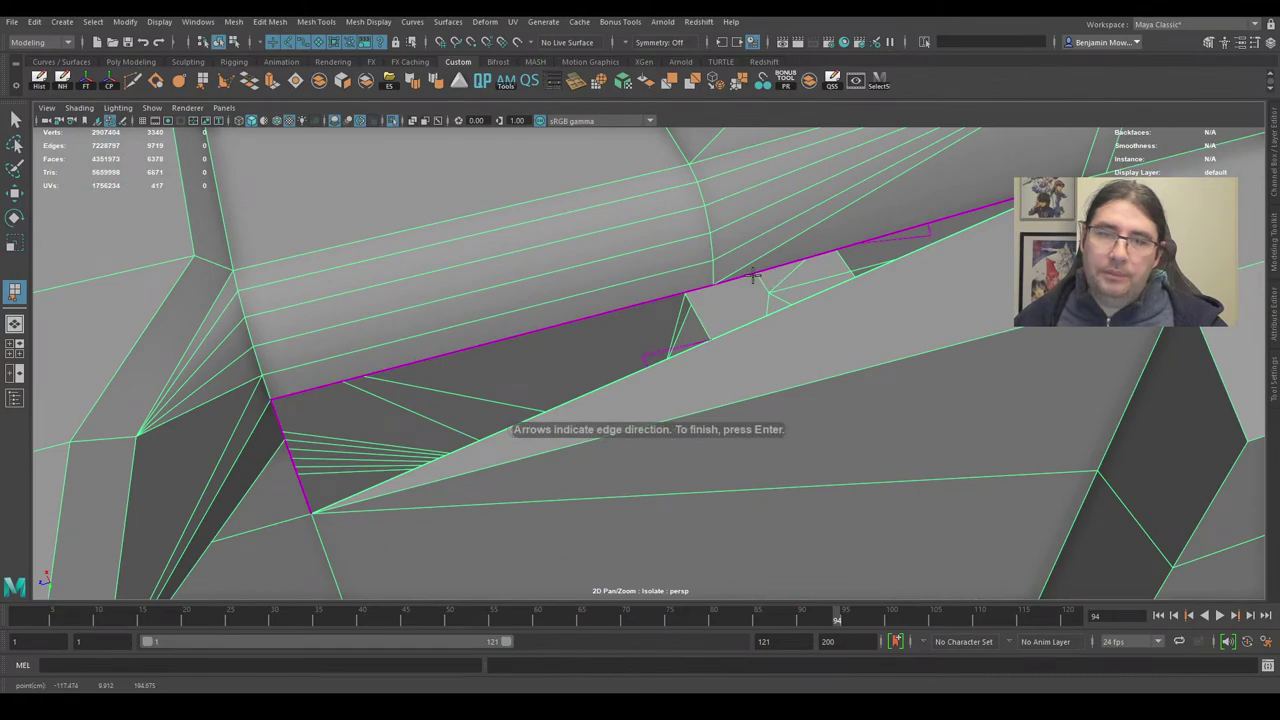
left_click(743, 272)
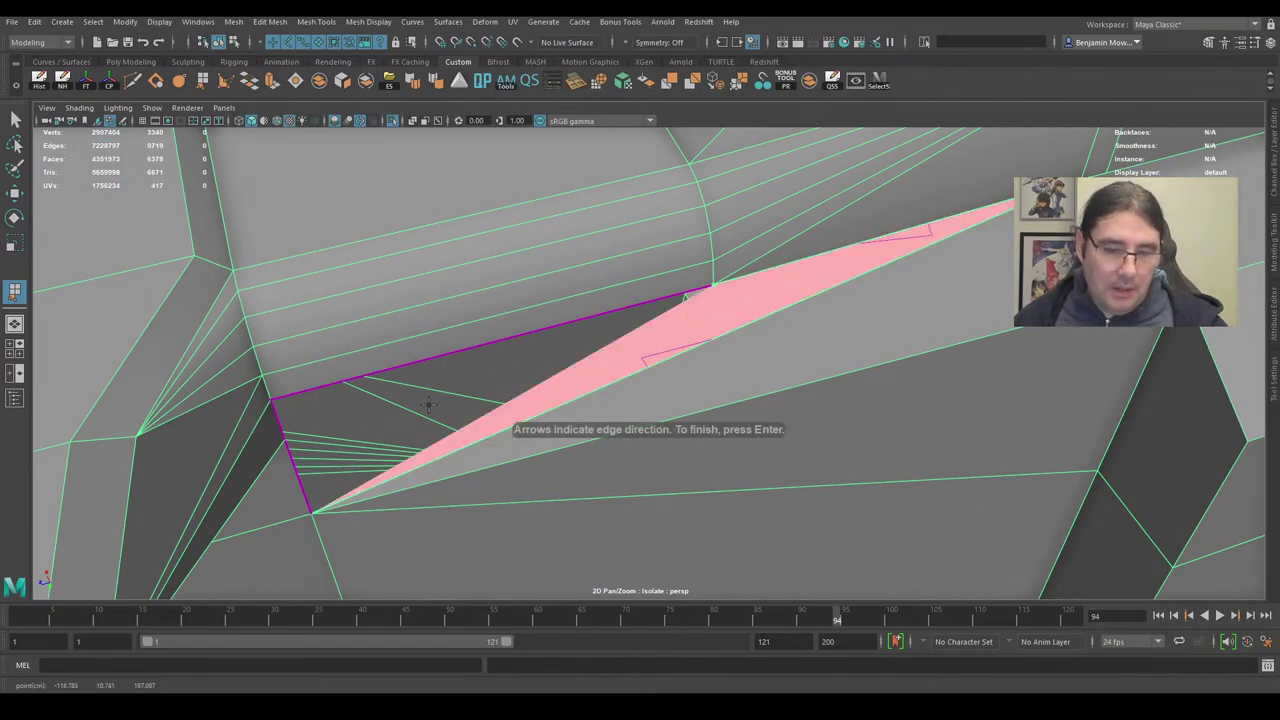
key("Return")
left_click(276, 418)
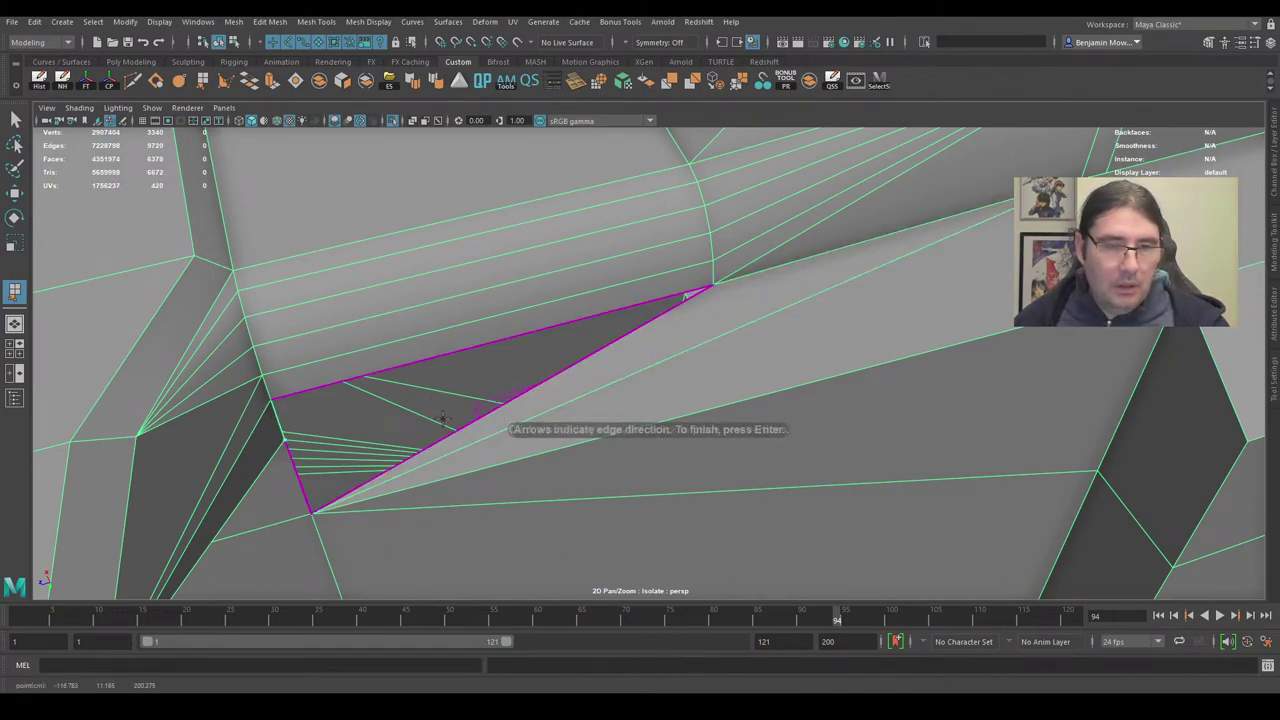
key("Return")
Append a polygon to close the narrow triangular gap under the matching rounded ledge on the other side.
left_click_drag(460, 397, 789, 351, "alt")
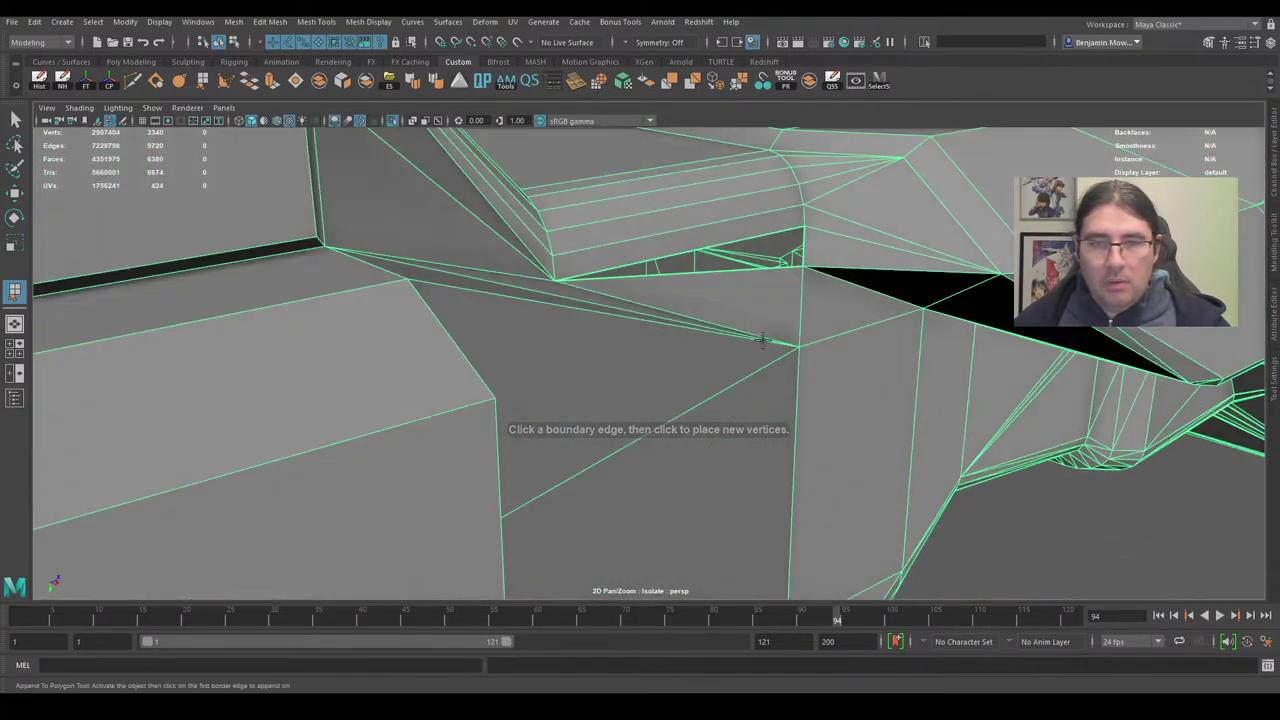
left_click(727, 271)
left_click(720, 246)
scroll(720, 246, "down", 5)
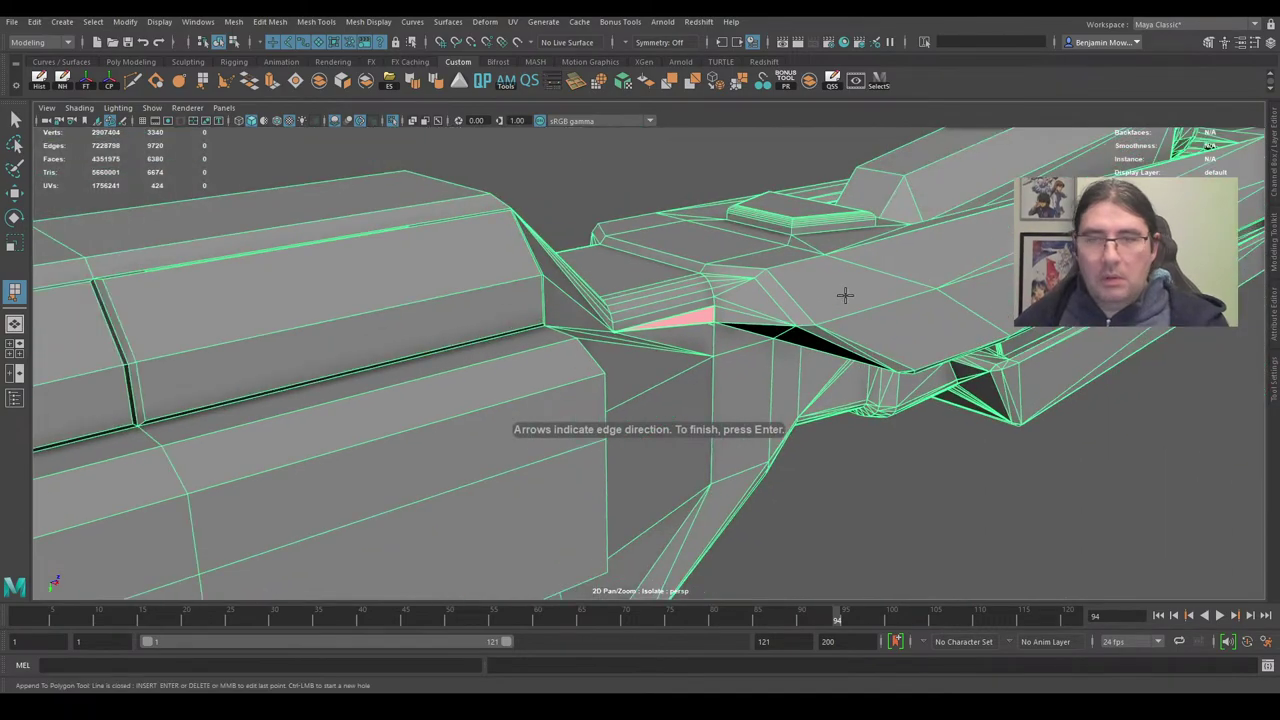
key("Return")
Start an STL export of the gun mesh and create and open a Weapons folder inside the Starfighter II folder.
left_click_drag(845, 294, 832, 313, "alt")
scroll(832, 313, "down", 5)
left_click_drag(922, 376, 806, 344, "alt")
scroll(809, 328, "down", 5)
right_click_drag(832, 320, 900, 288)
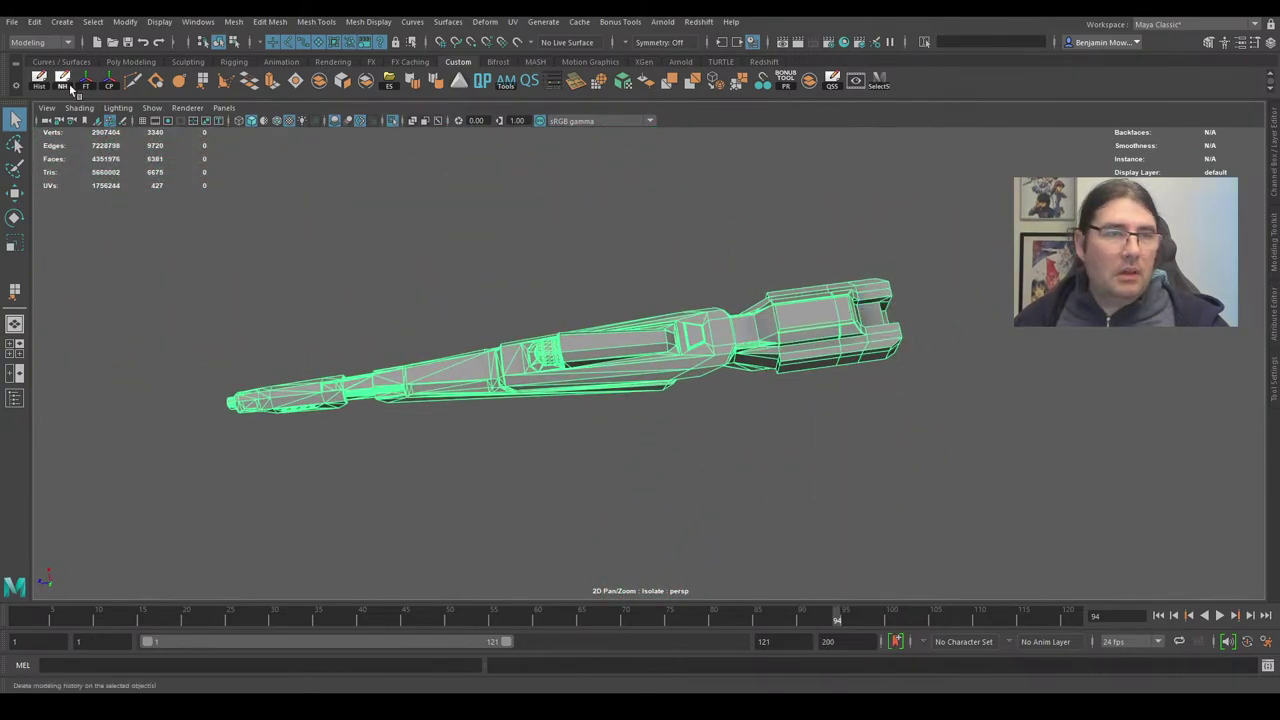
left_click(389, 80)
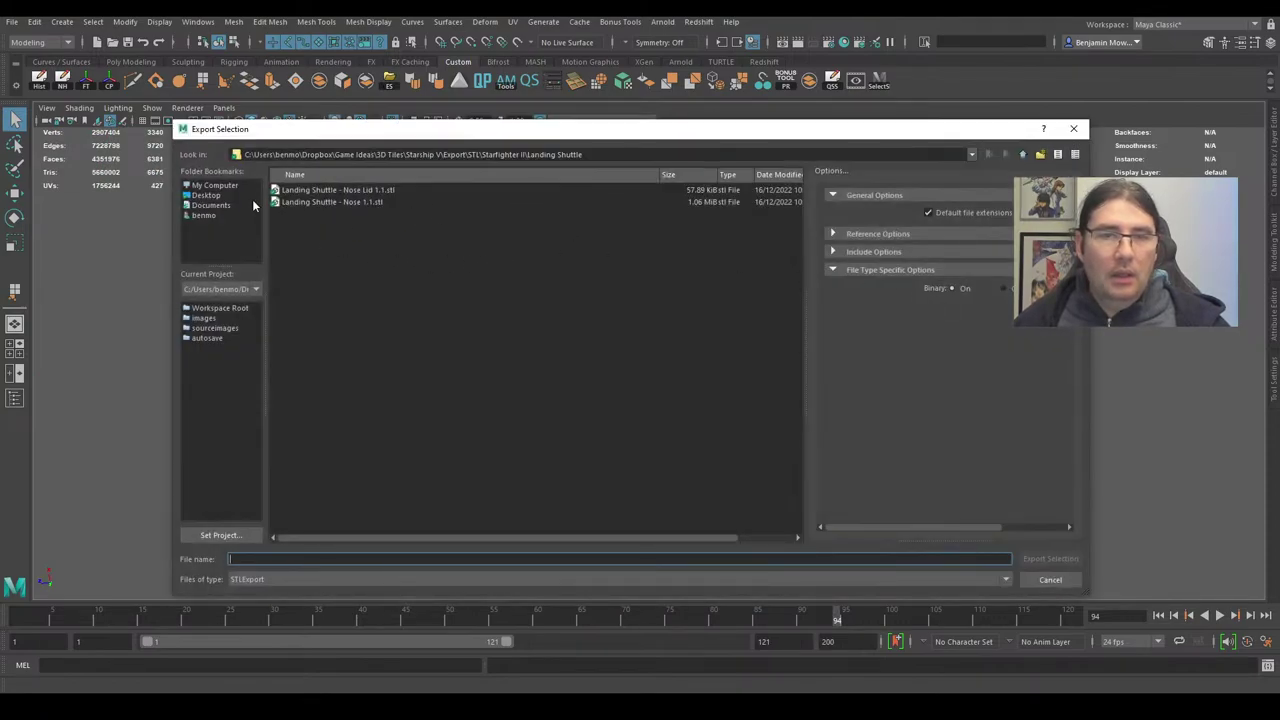
left_click(1024, 155)
left_click(307, 512)
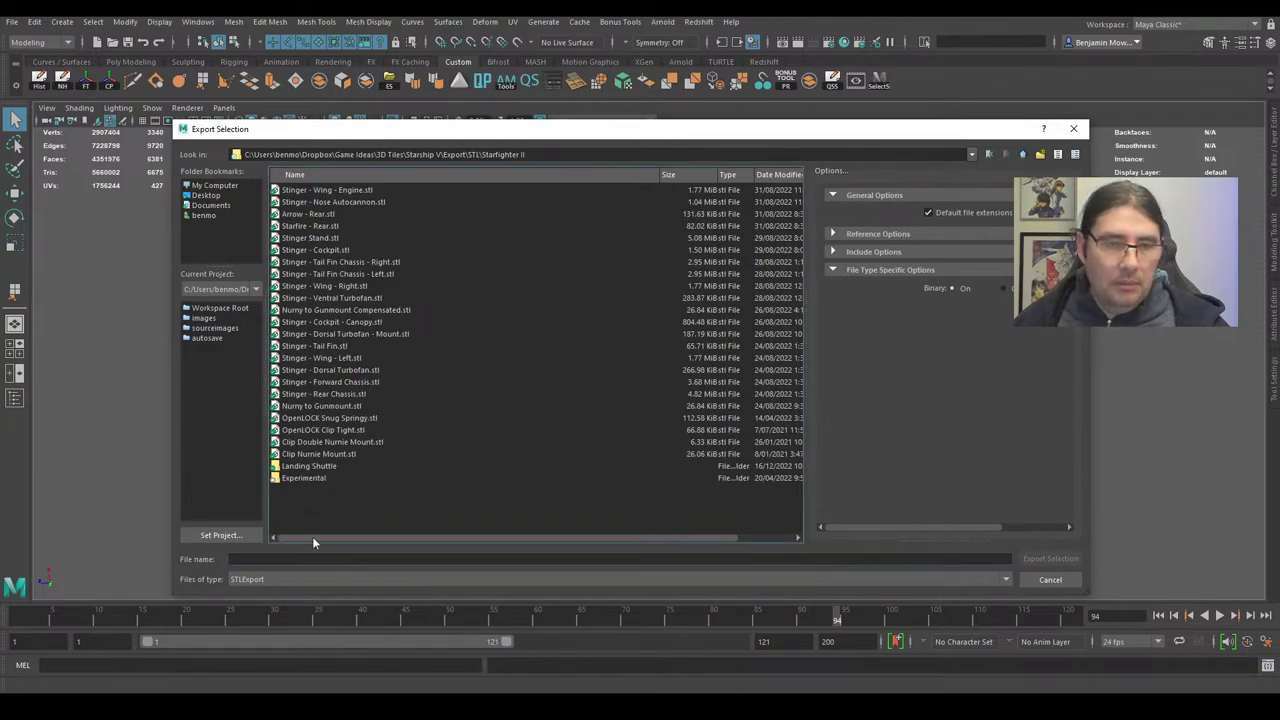
right_click(297, 509)
left_click(350, 528)
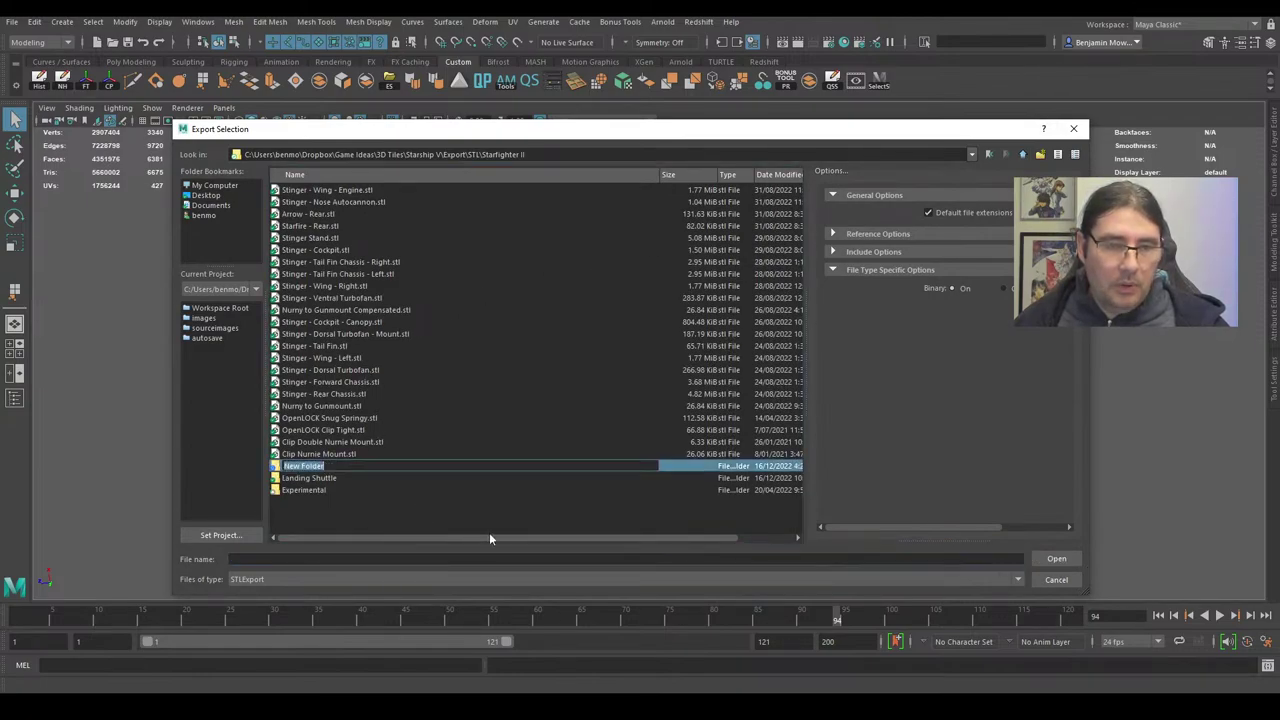
type("Weapo")
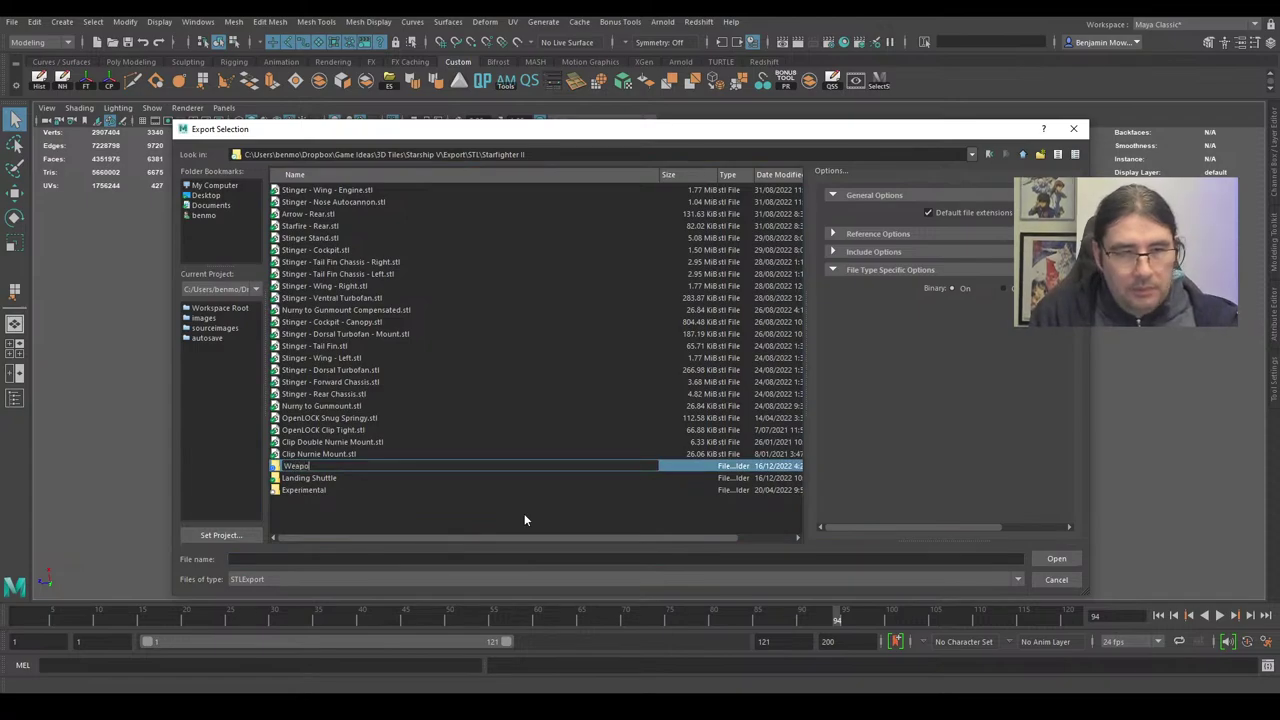
type("ns")
key("Return")
key("Return")
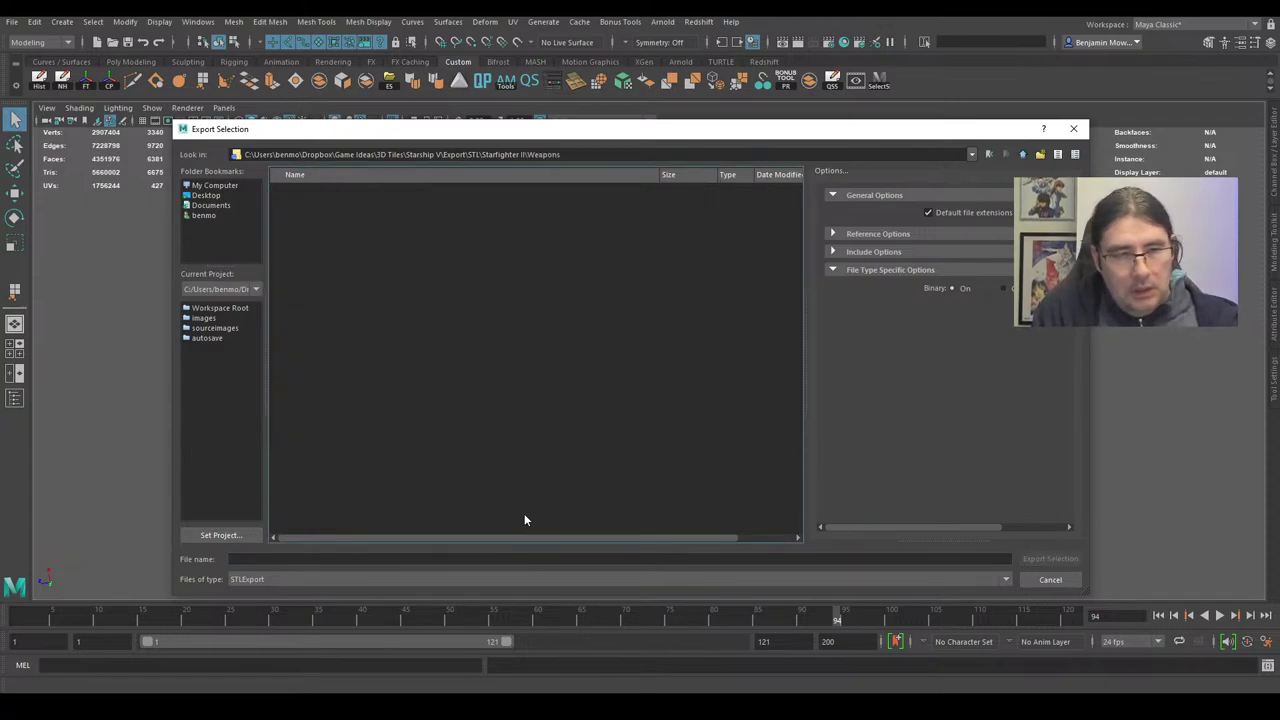
Export the selected gun as an STL file named Heavy Laser Cannon MKII.
left_click(365, 557)
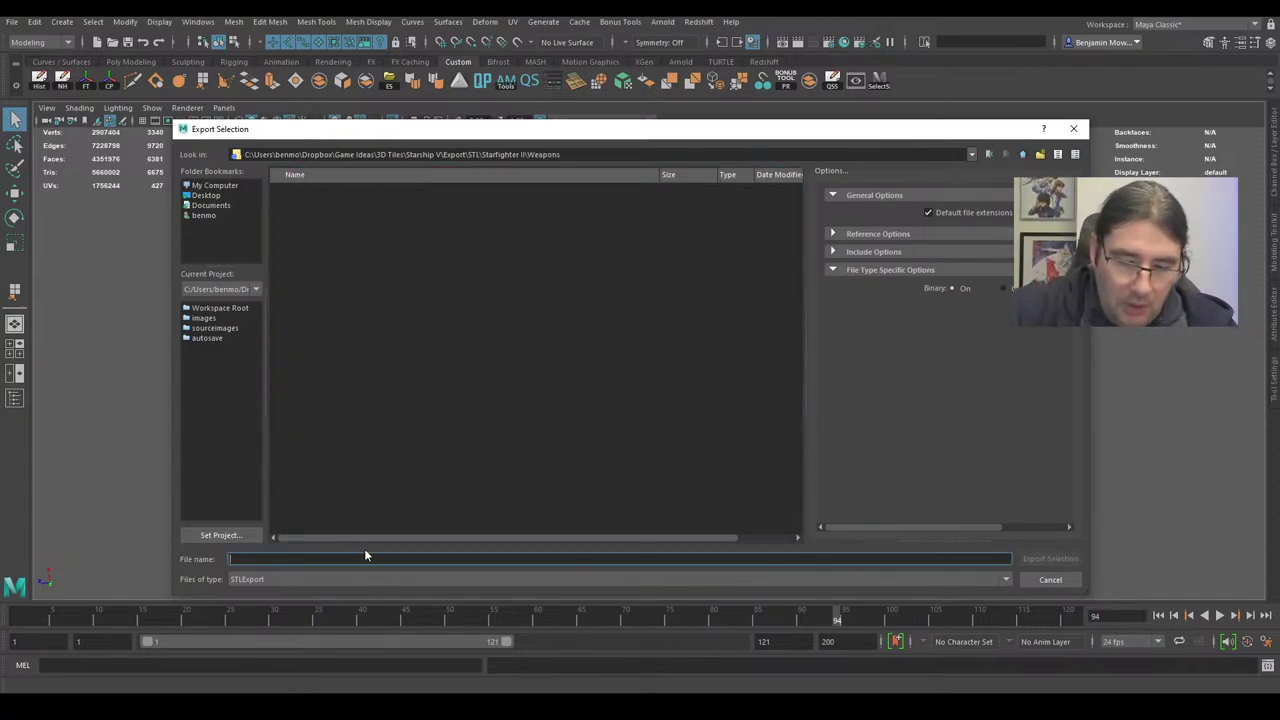
type("Laser ")
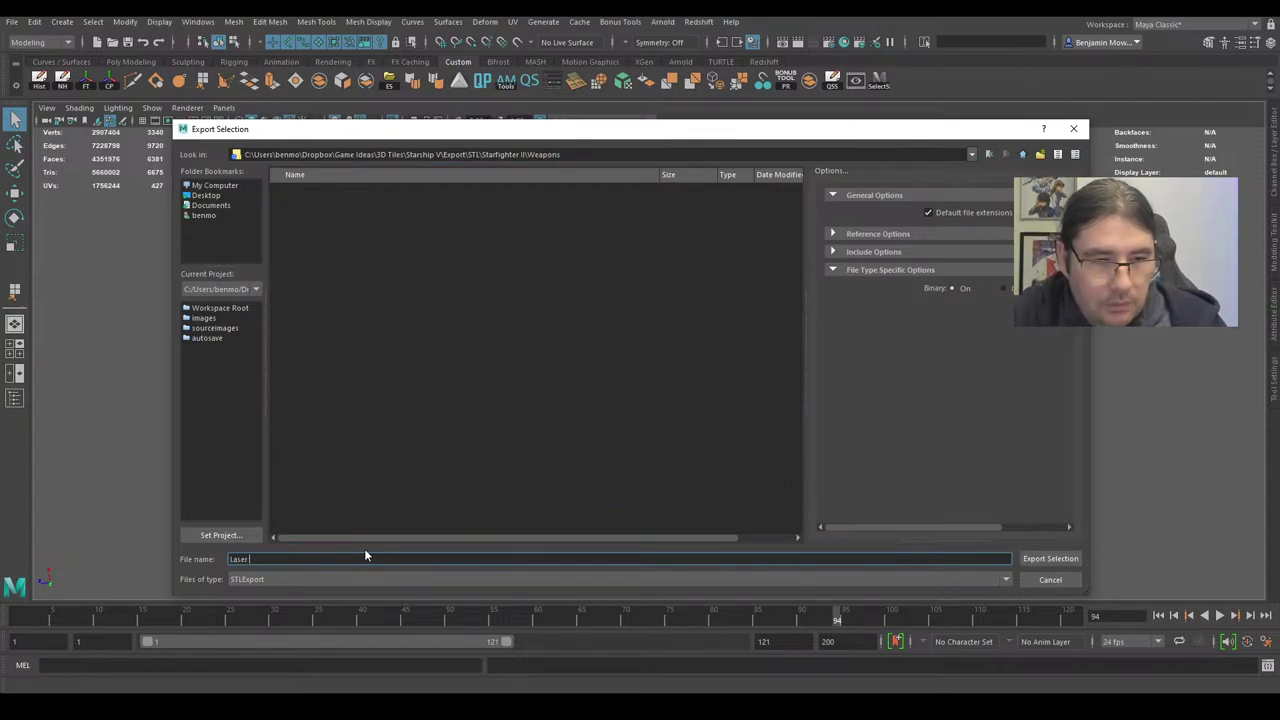
type("Cannon ")
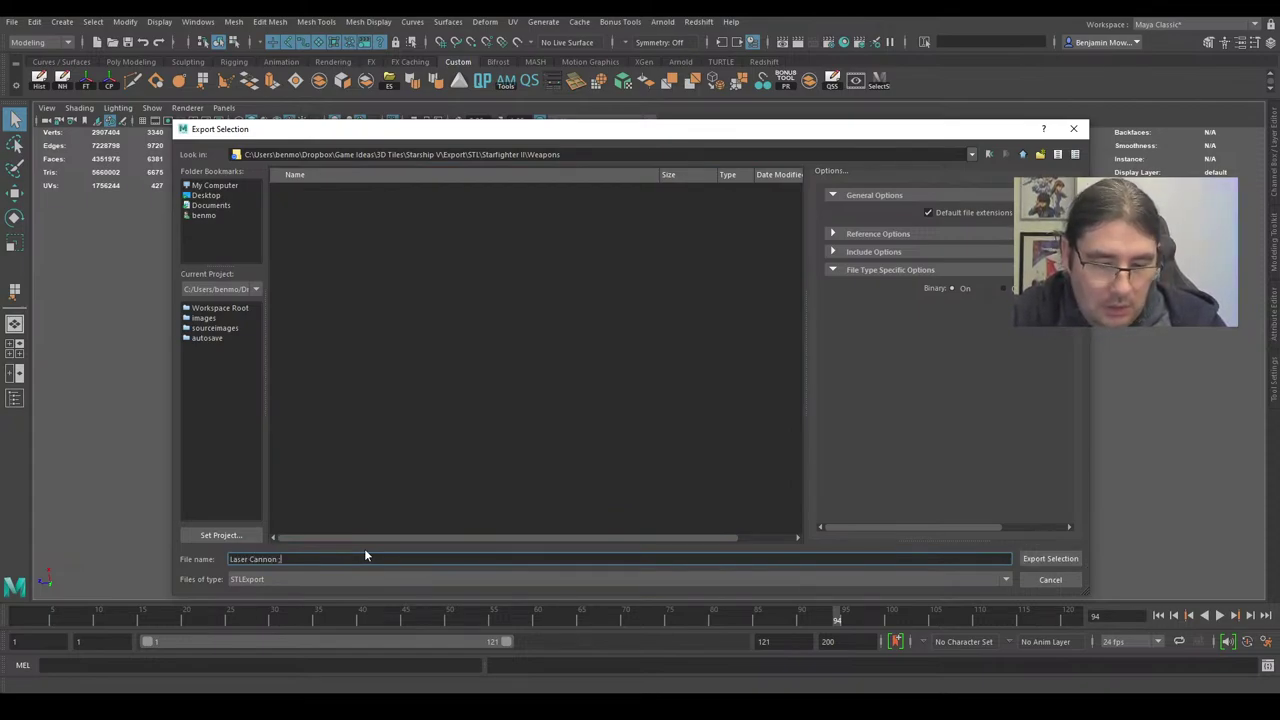
type("MKII")
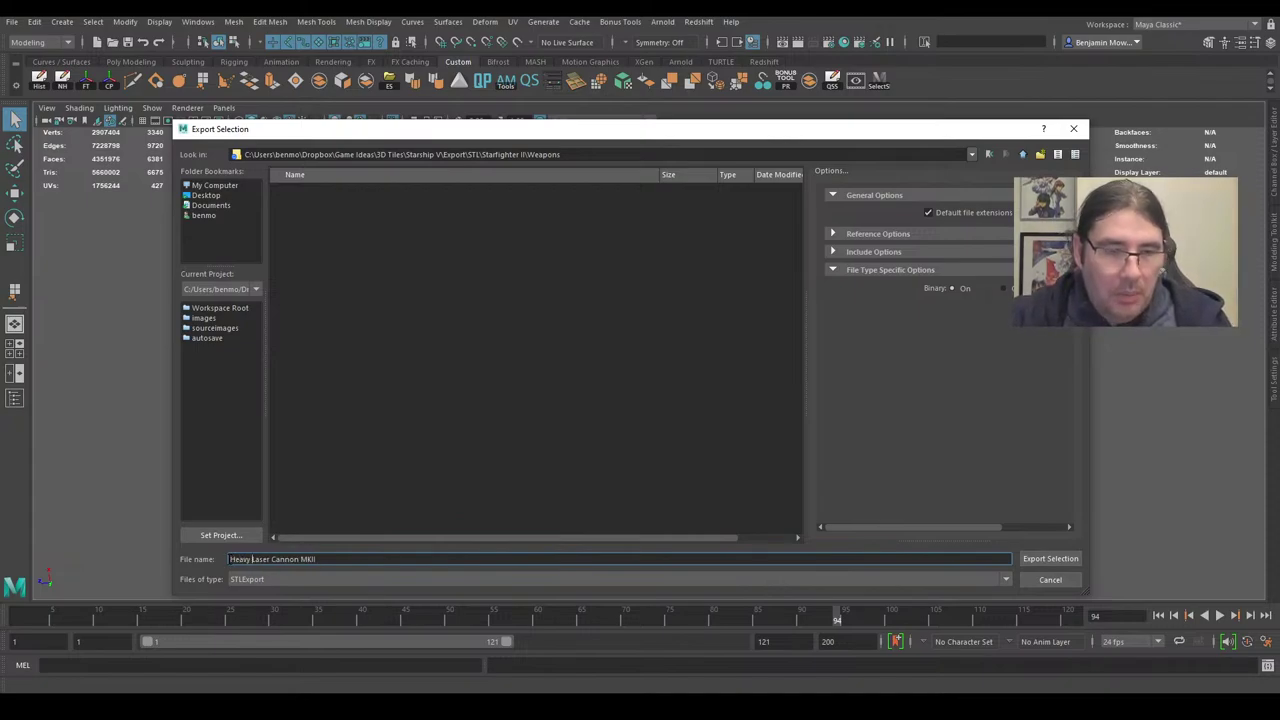
key("Return")
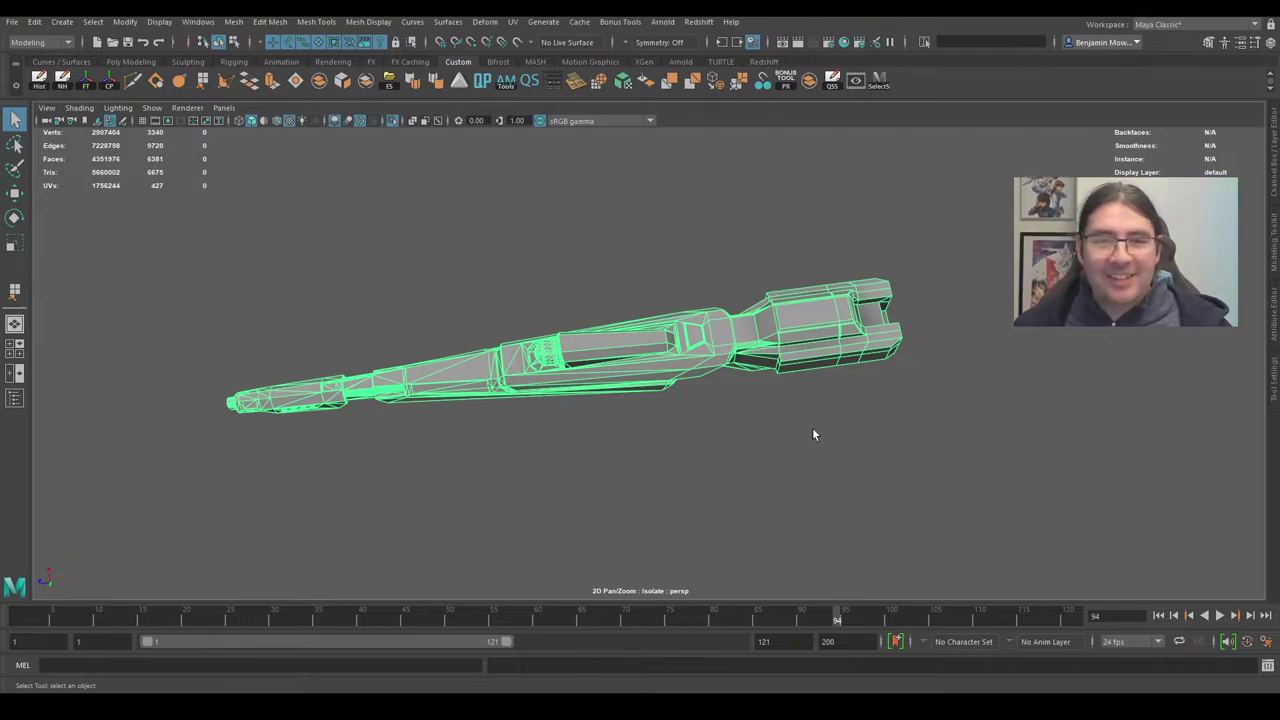
Switch to PrusaSlicer and import Heavy Laser Cannon MKII.stl from the Weapons folder inside Starfighter II.
scroll(813, 429, "up", 1)
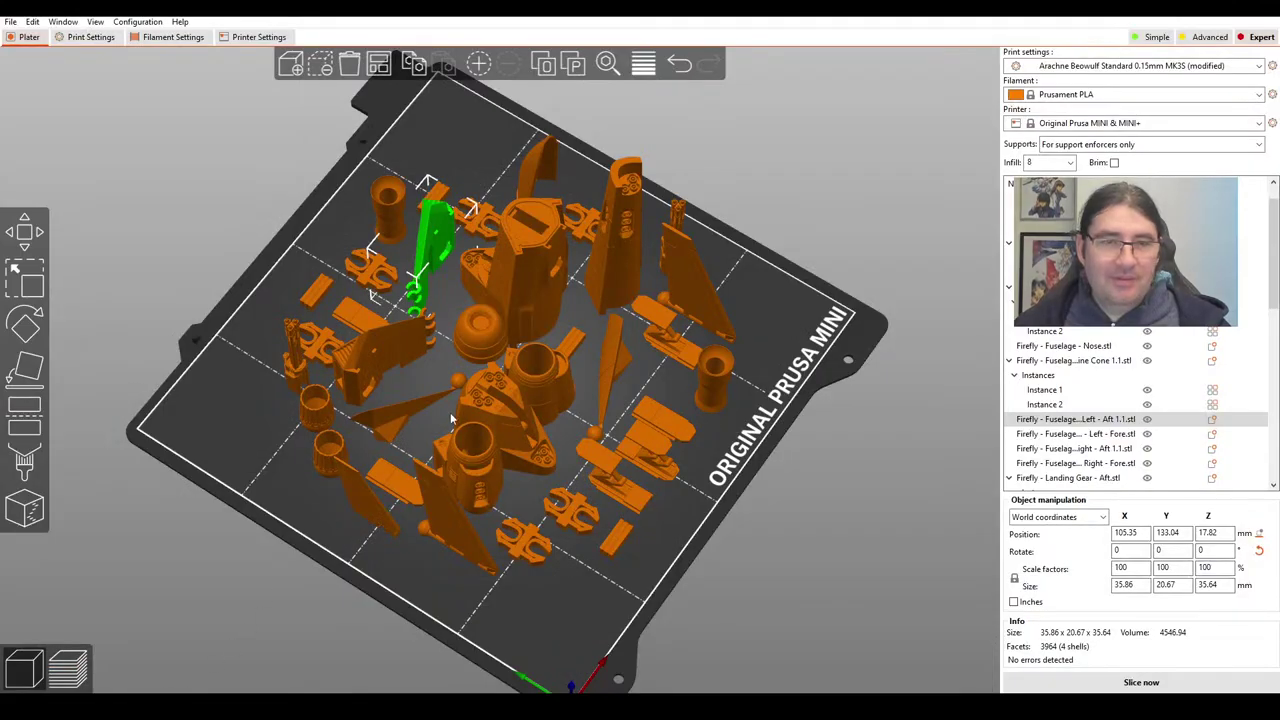
left_click(291, 63)
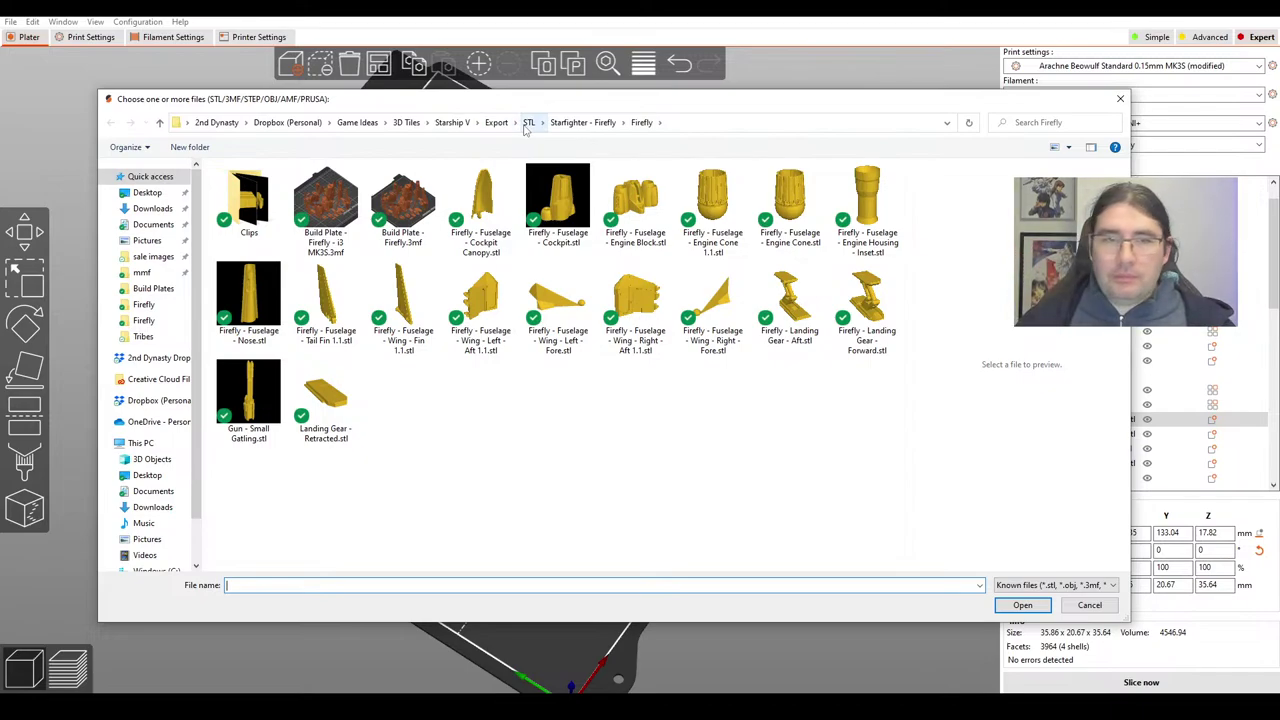
left_click(600, 122)
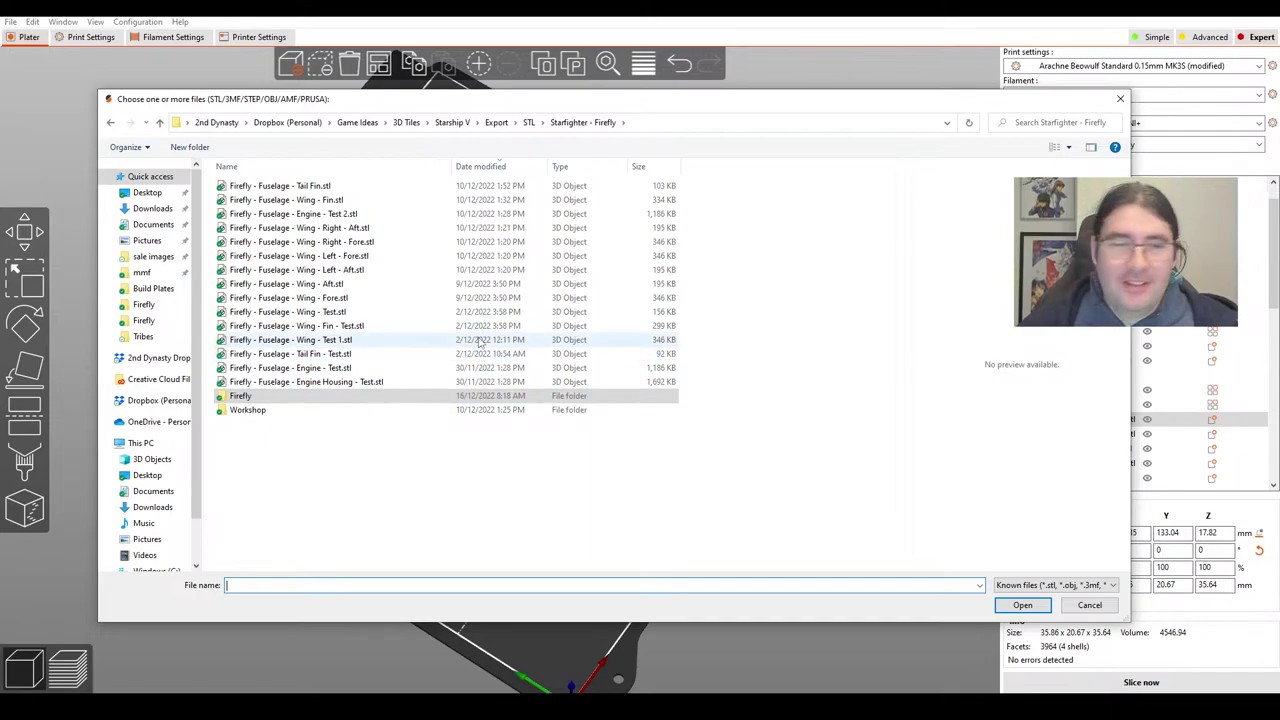
left_click(400, 485)
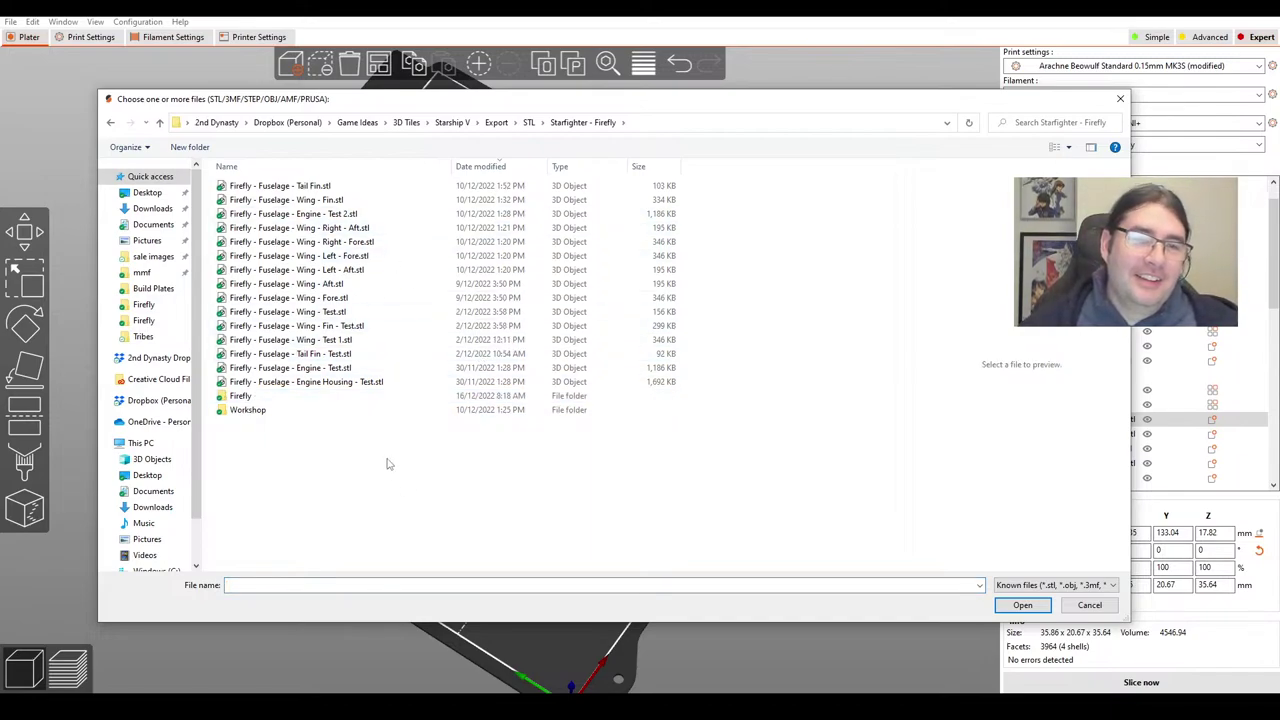
left_click(528, 122)
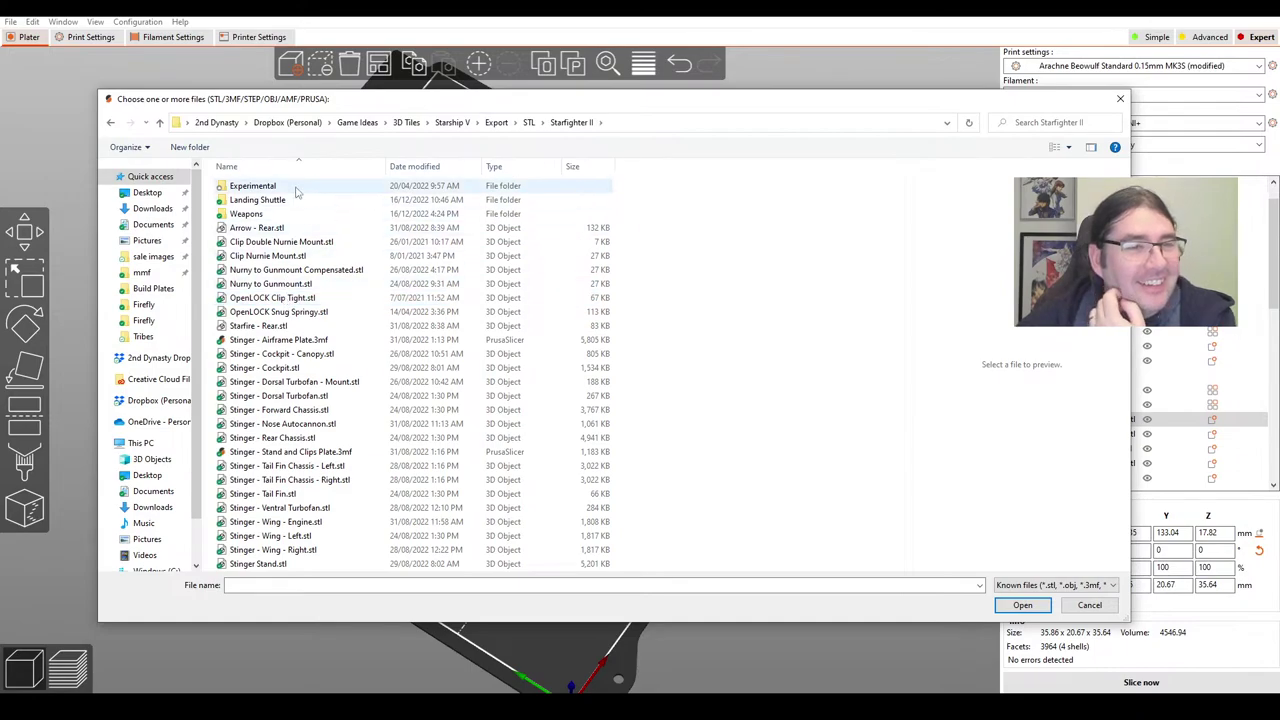
double_click(278, 216)
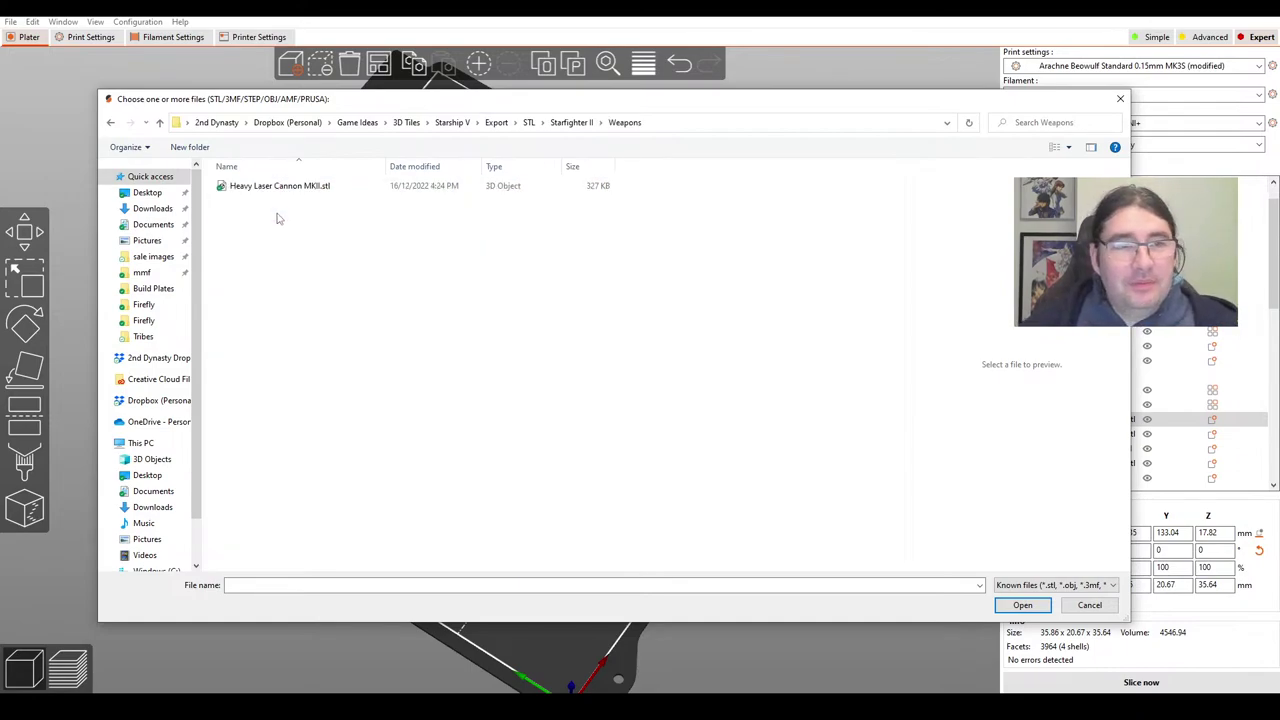
left_click(1022, 605)
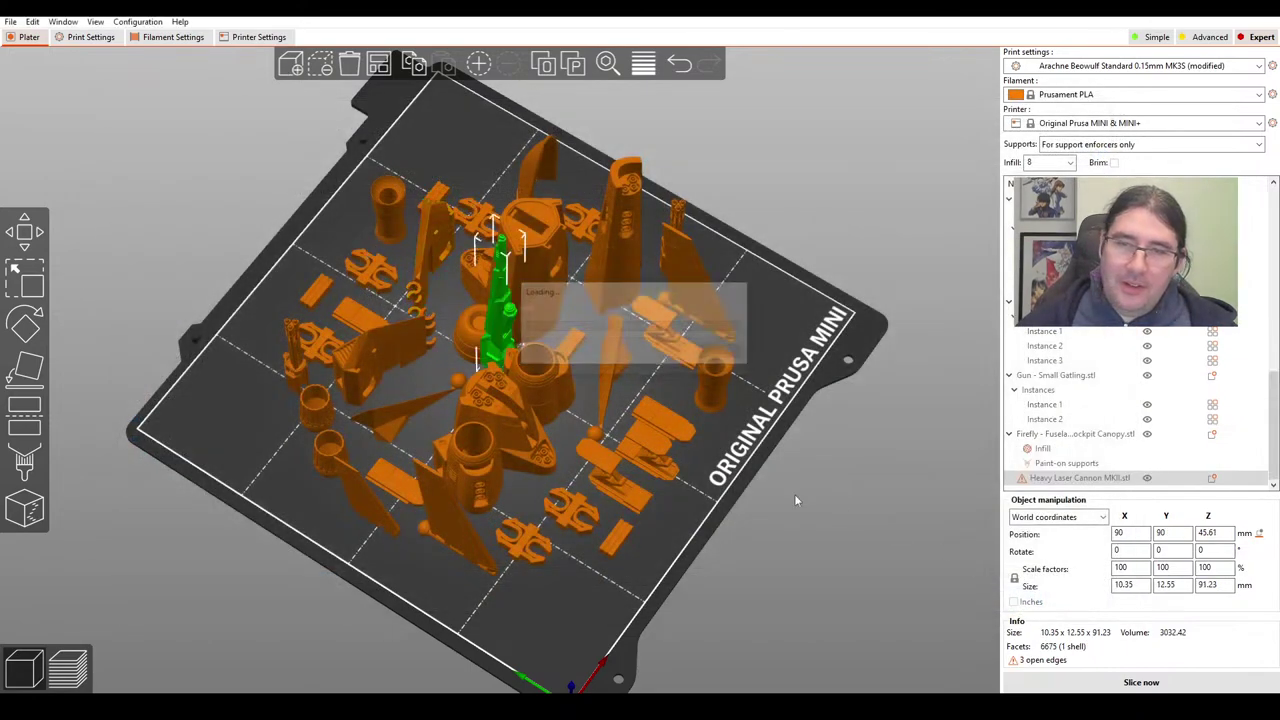
Auto-arrange the objects on the build plate and view the imported cannon among the Firefly parts.
left_click(391, 67)
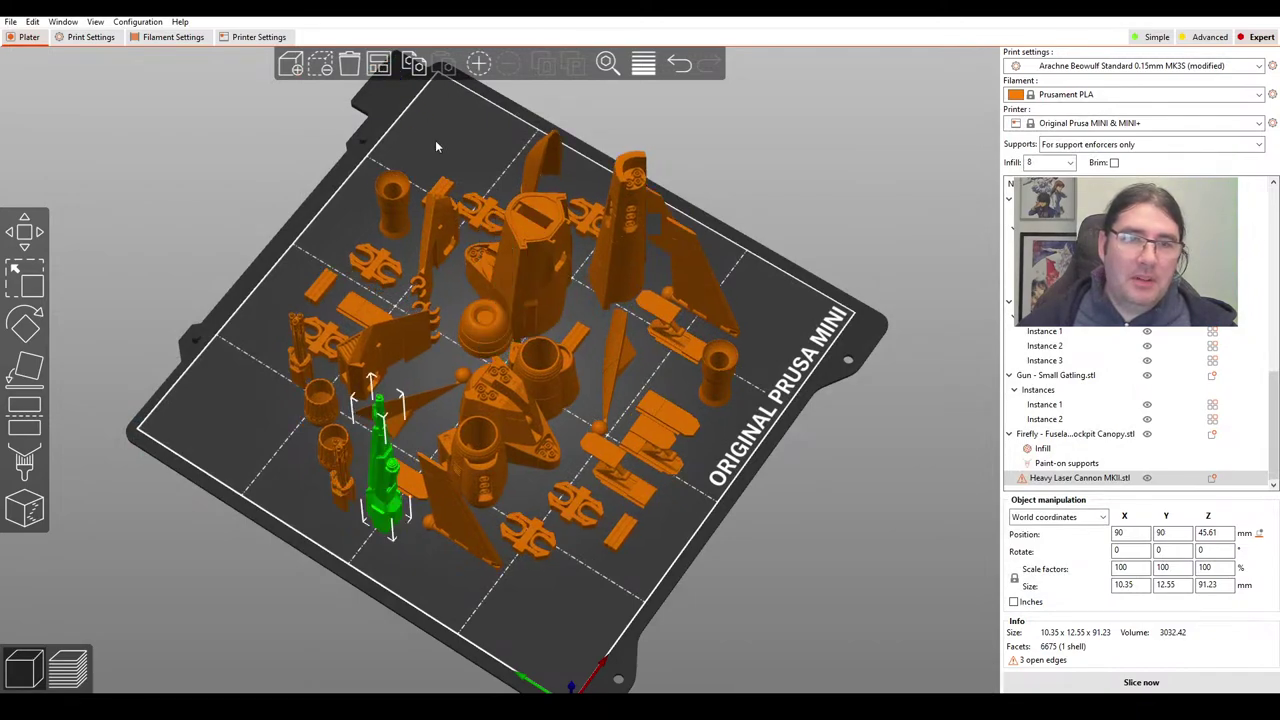
scroll(490, 335, "up", 4)
middle_click_drag(537, 488, 850, 436)
scroll(855, 439, "up", 4)
left_click_drag(732, 432, 771, 371)
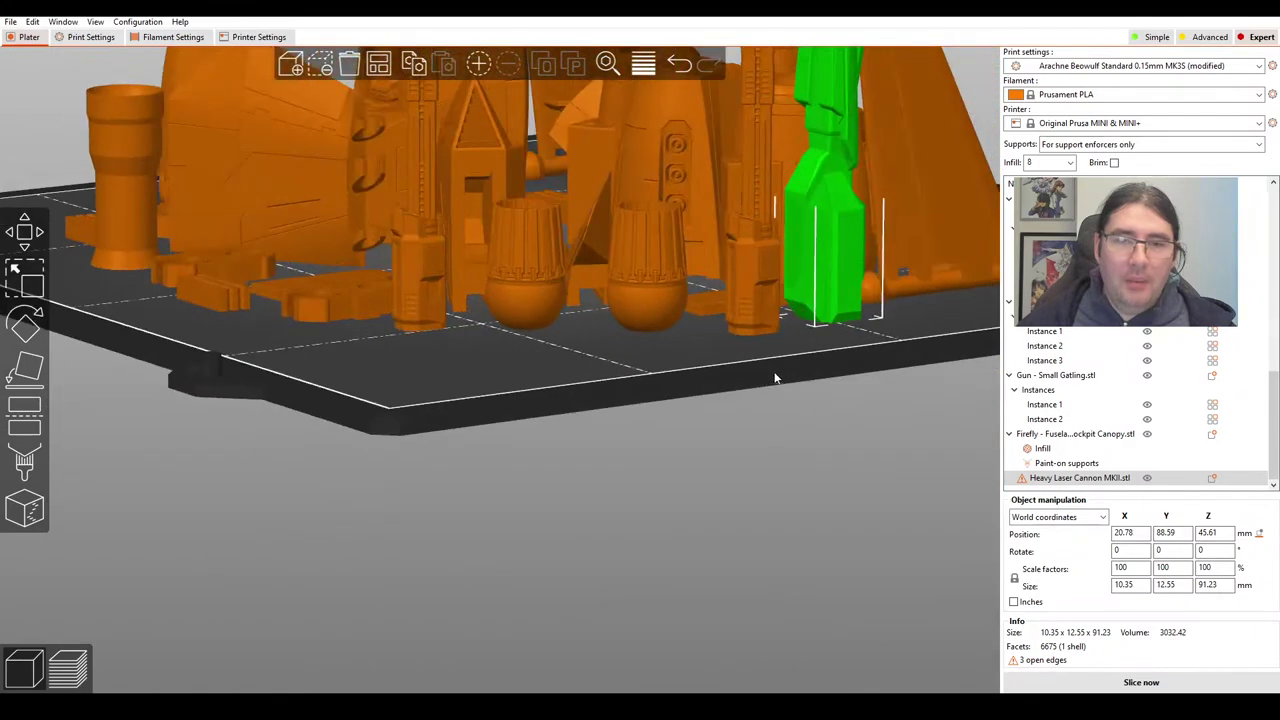
scroll(608, 472, "down", 4)
scroll(590, 430, "down", 2)
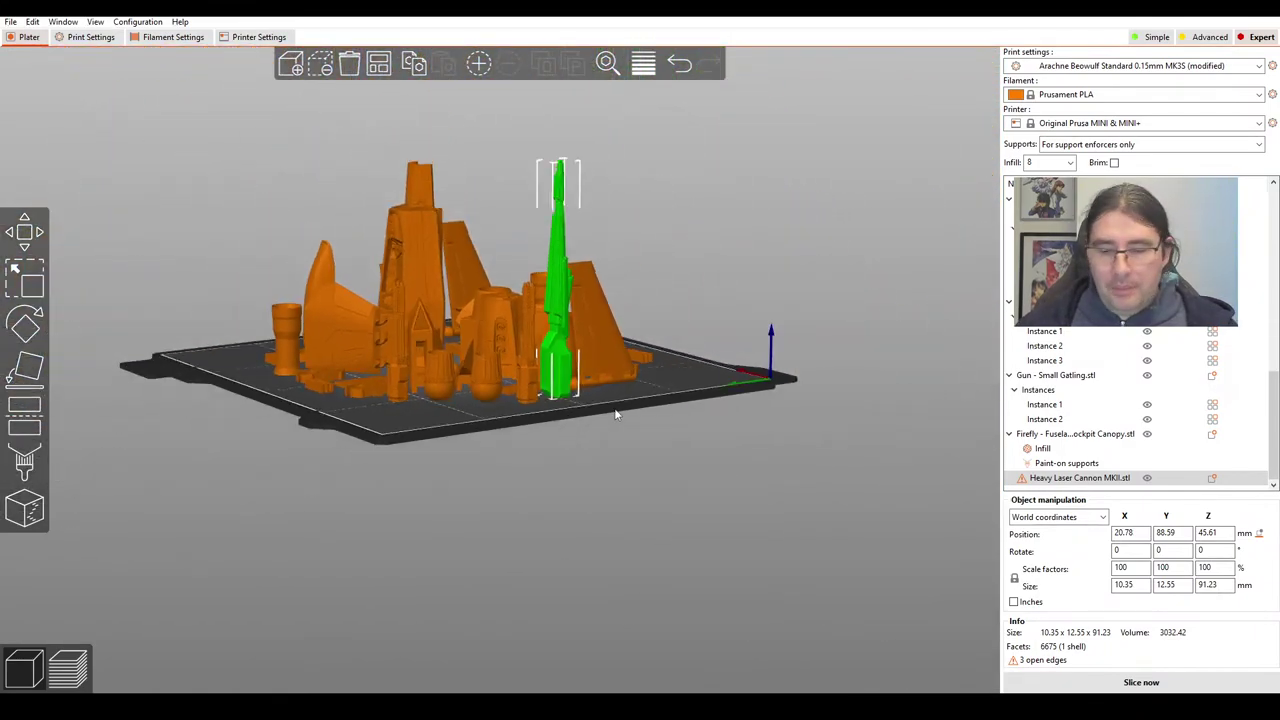
Delete all objects from the build plate and import Heavy Laser Cannon MKII.stl again on its own.
key("Delete")
left_click(353, 66)
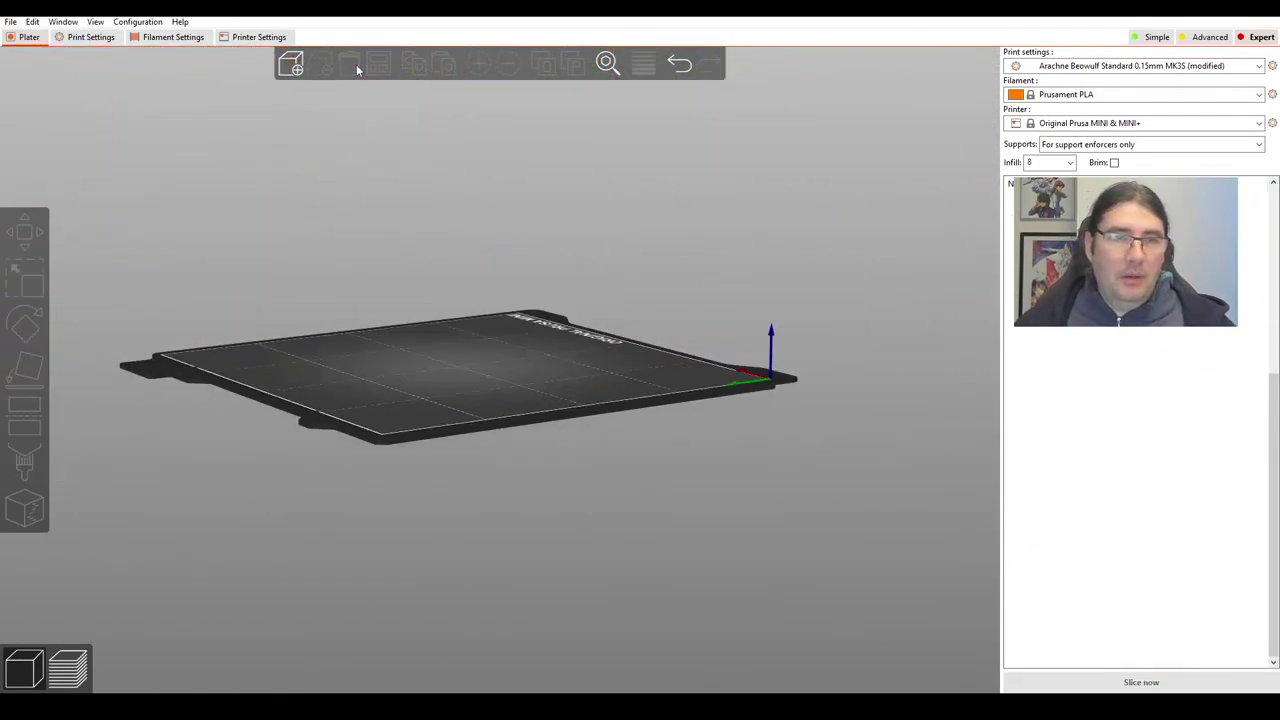
left_click(290, 64)
left_click(1022, 605)
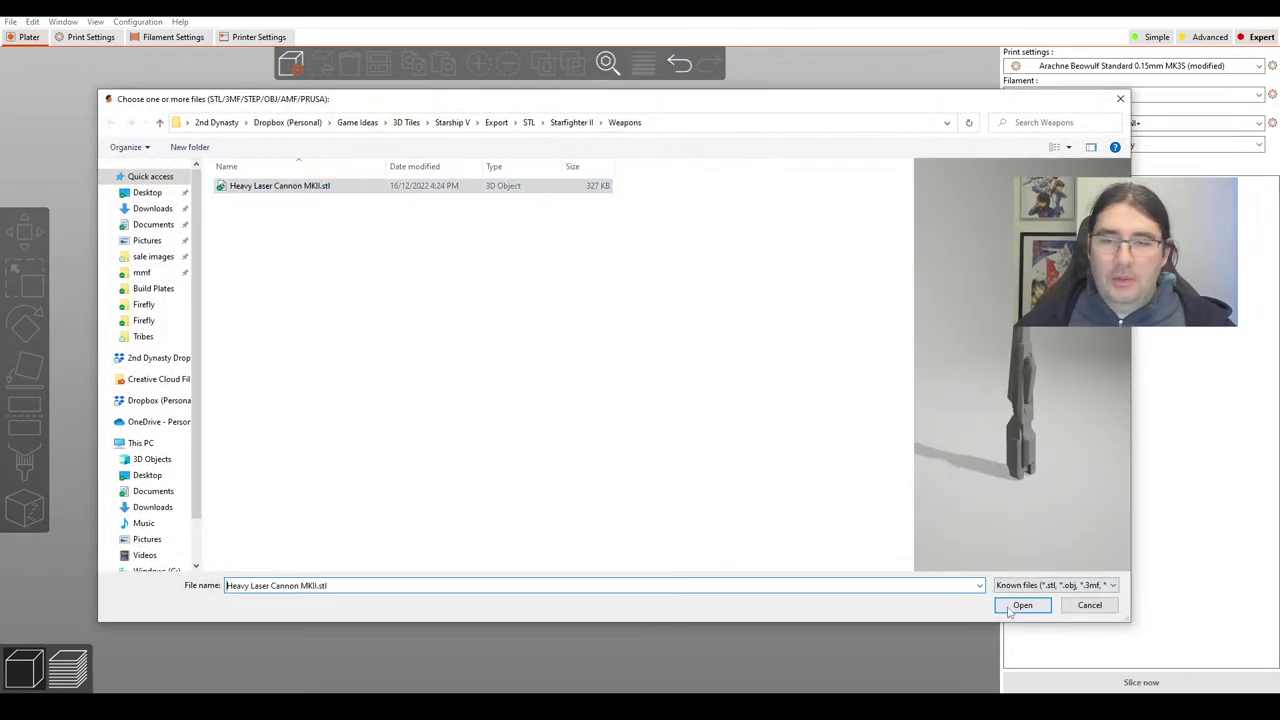
Repair the cannon mesh's open edges and slice the model.
scroll(566, 451, "up", 5)
left_click_drag(561, 450, 730, 395)
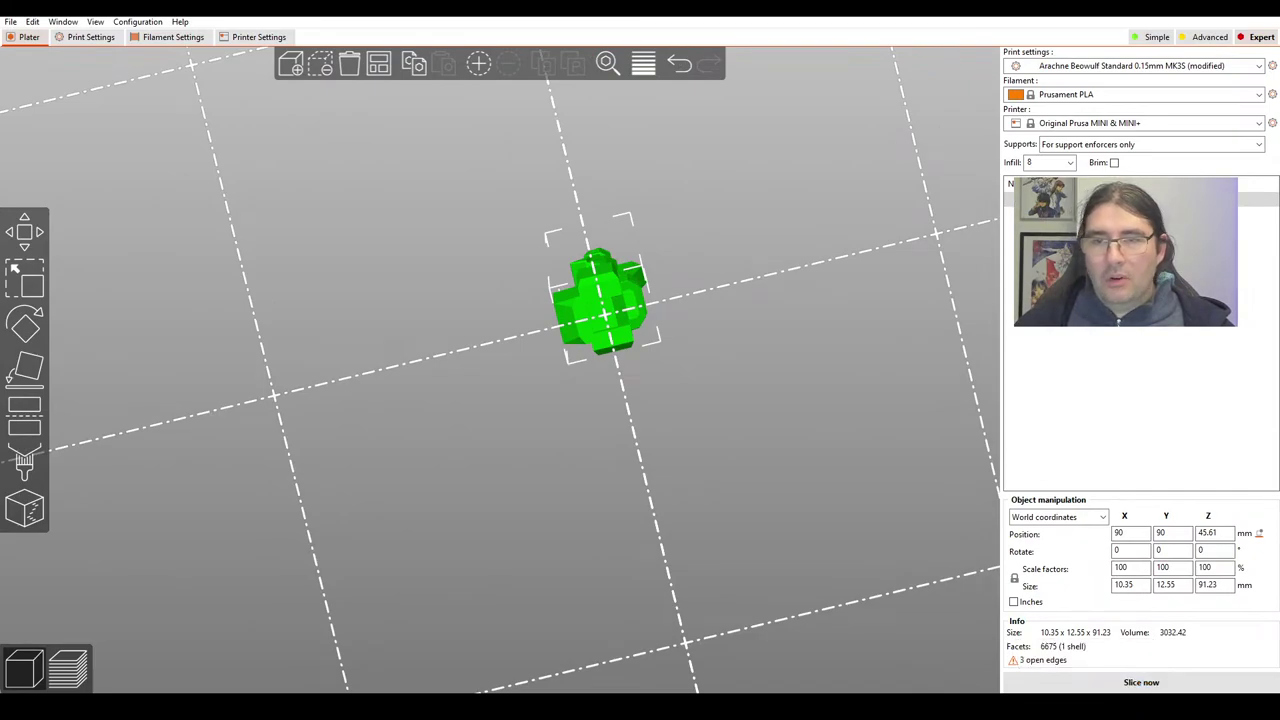
left_click(1018, 201)
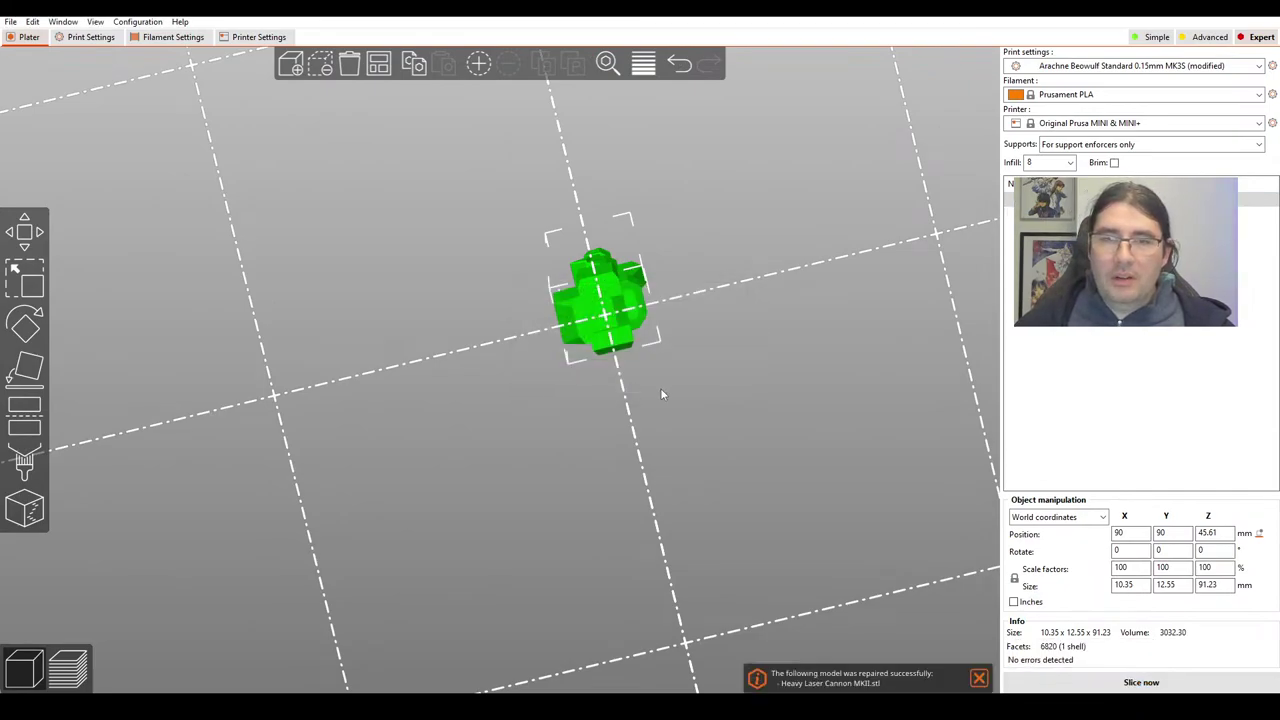
left_click_drag(655, 431, 683, 427)
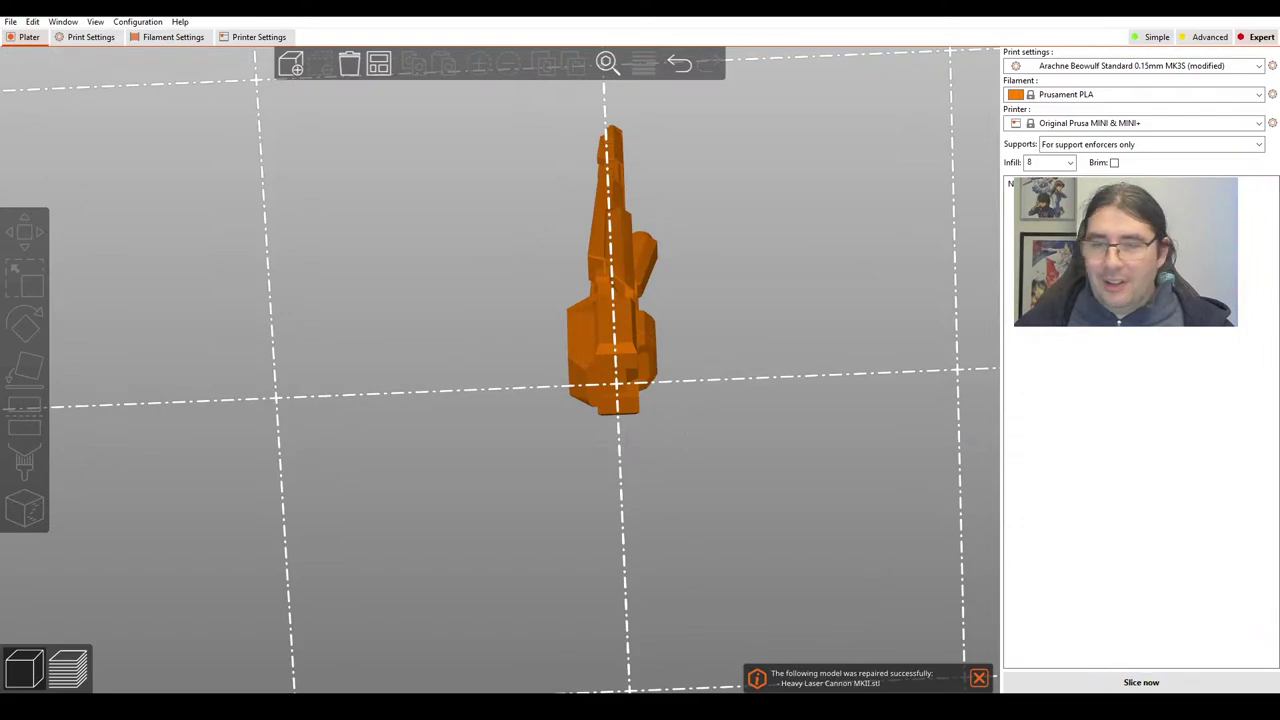
left_click(1232, 685)
Examine the sliced preview of the cannon's base block, checking its overhangs, recessed slots and side walls.
scroll(662, 438, "up", 5)
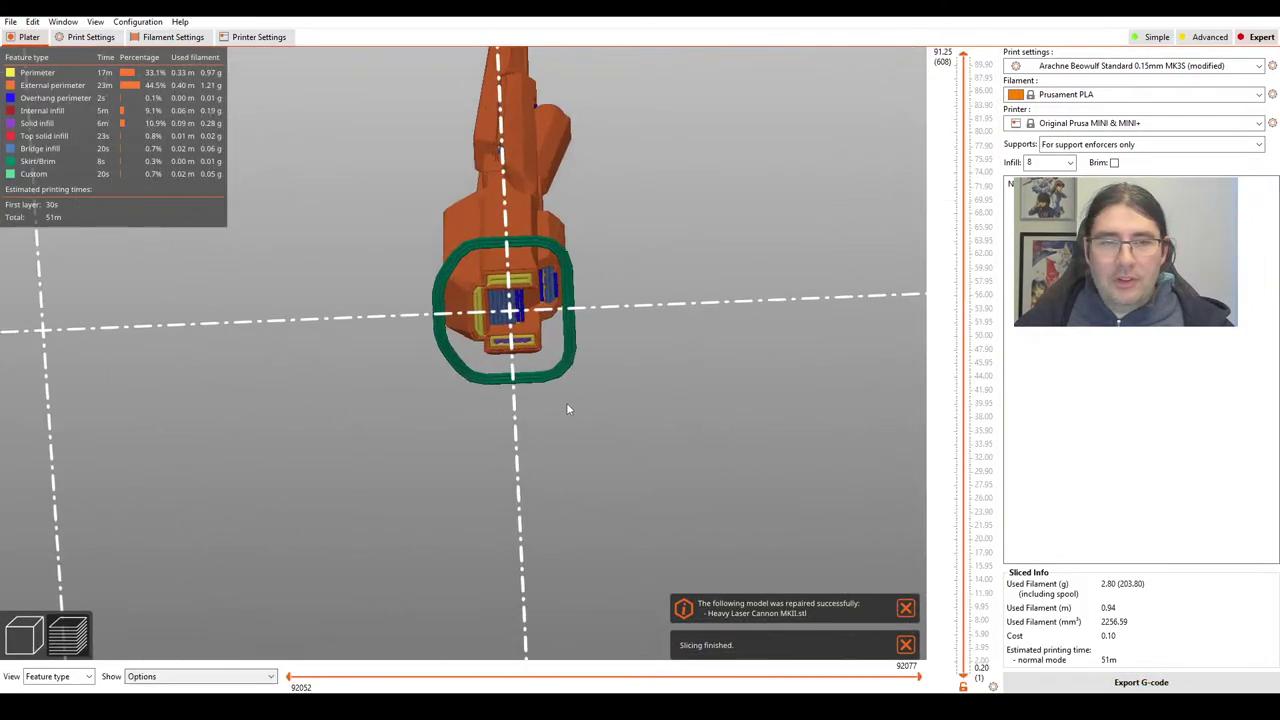
left_click_drag(568, 402, 700, 379)
scroll(700, 379, "up", 10)
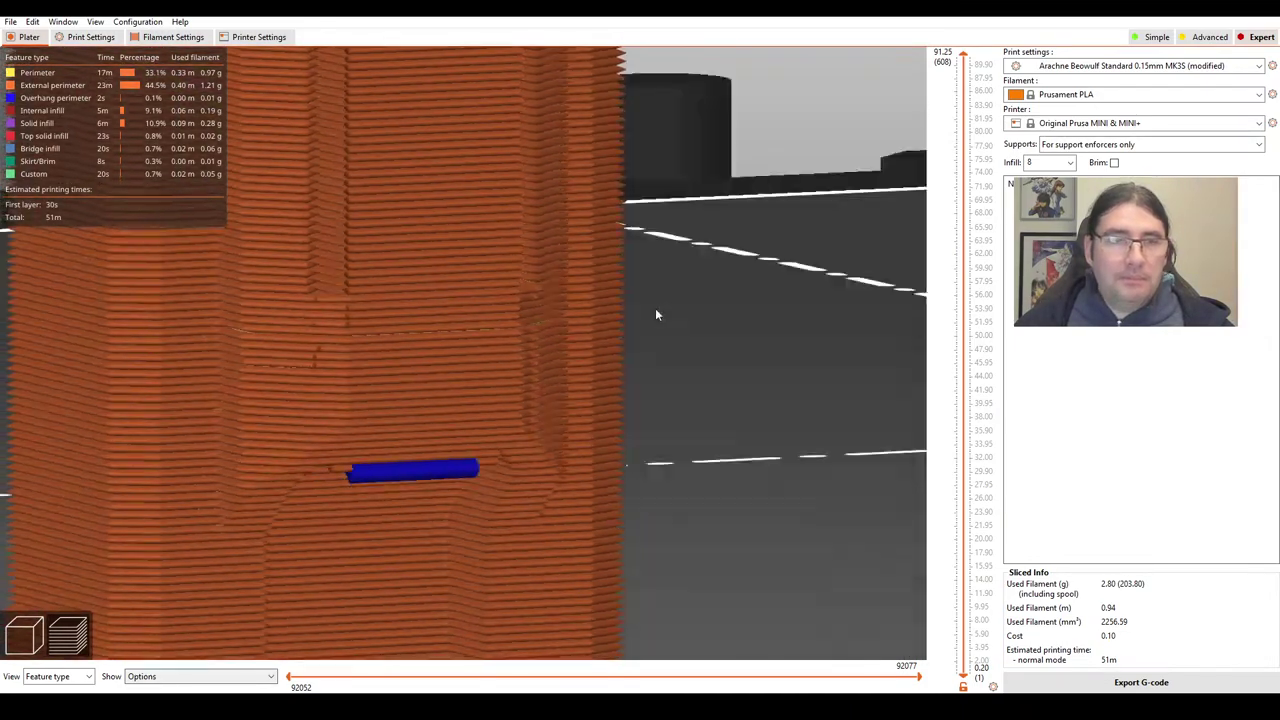
left_click_drag(656, 315, 696, 432)
scroll(692, 431, "down", 8)
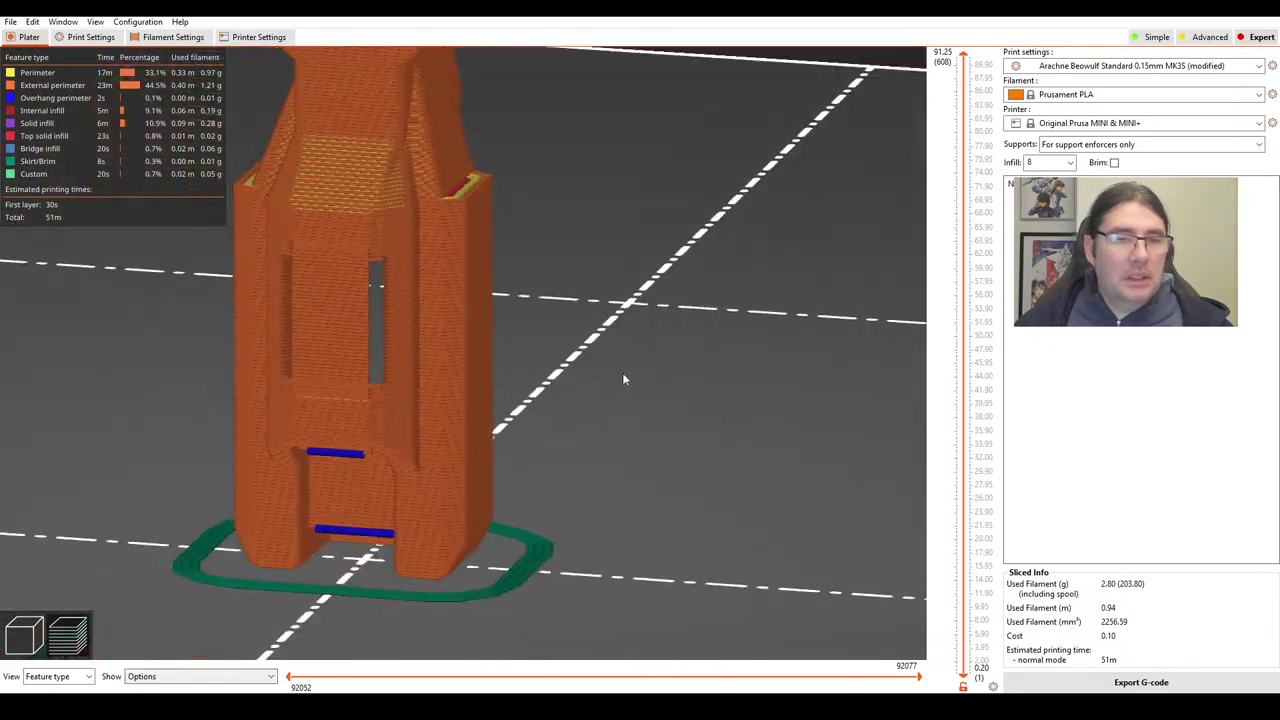
left_click_drag(622, 377, 598, 264)
left_click_drag(698, 321, 774, 363)
scroll(774, 363, "up", 3)
right_click_drag(774, 363, 660, 380)
left_click_drag(660, 380, 646, 406)
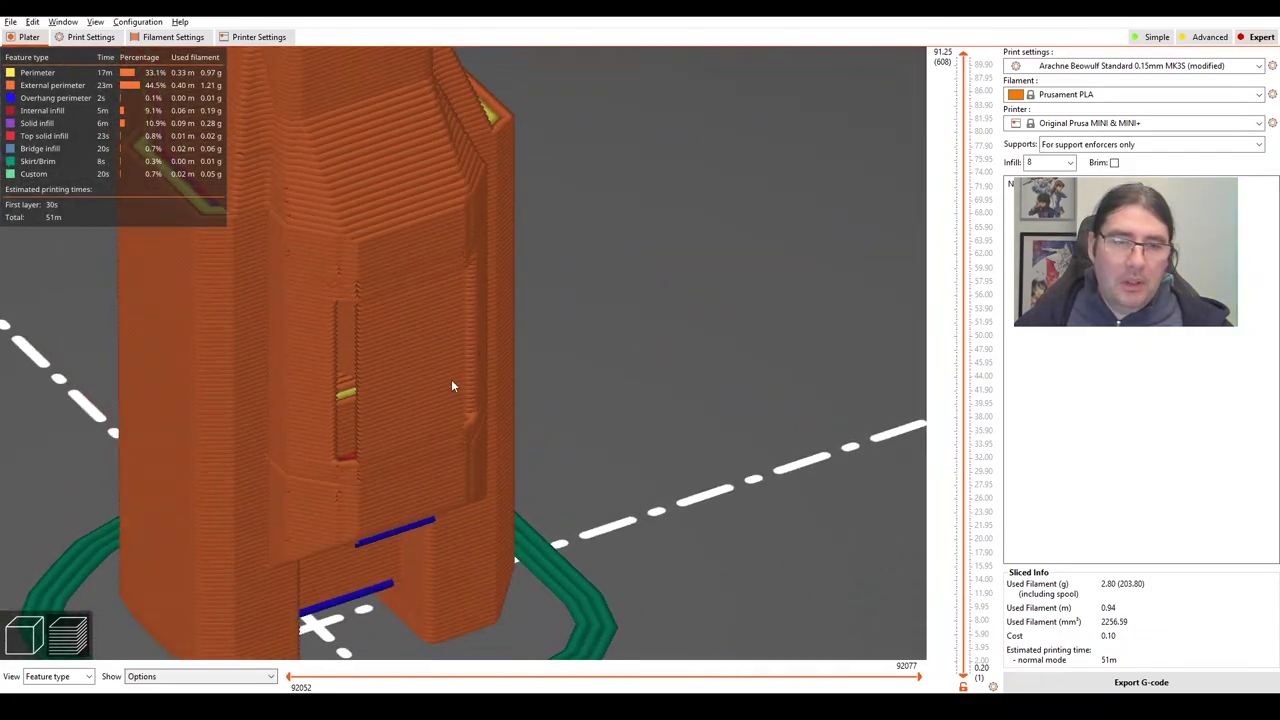
left_click_drag(451, 386, 560, 362)
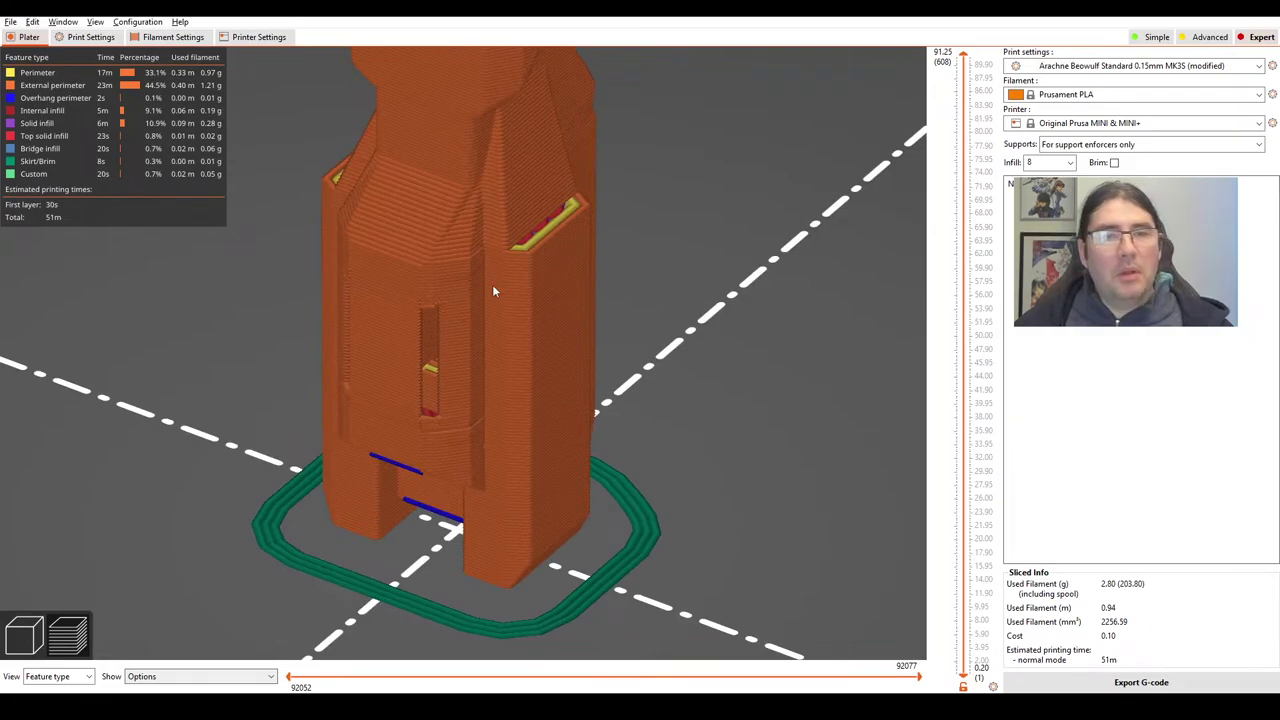
Inspect the first layer on the cannon's underside, comparing the feet, bridged centre, skirt and seam.
left_click_drag(492, 291, 760, 256)
scroll(585, 318, "up", 4)
left_click_drag(620, 415, 449, 195)
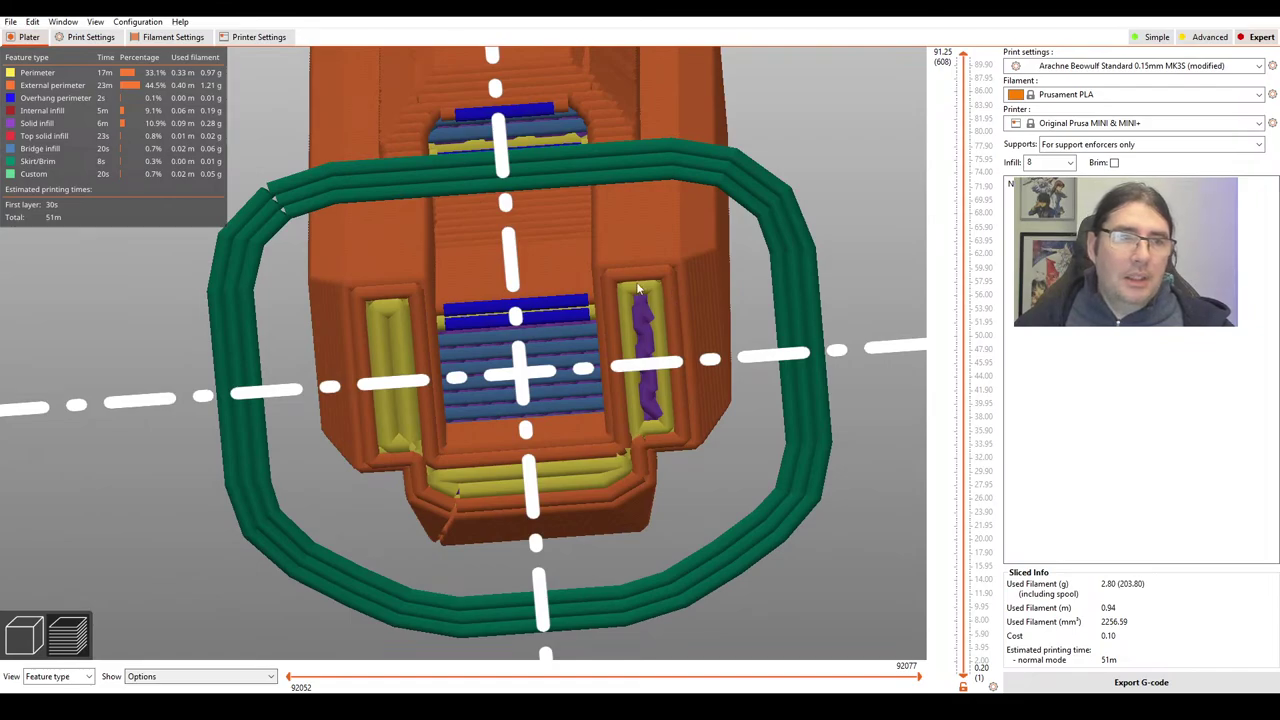
left_click_drag(641, 320, 577, 321)
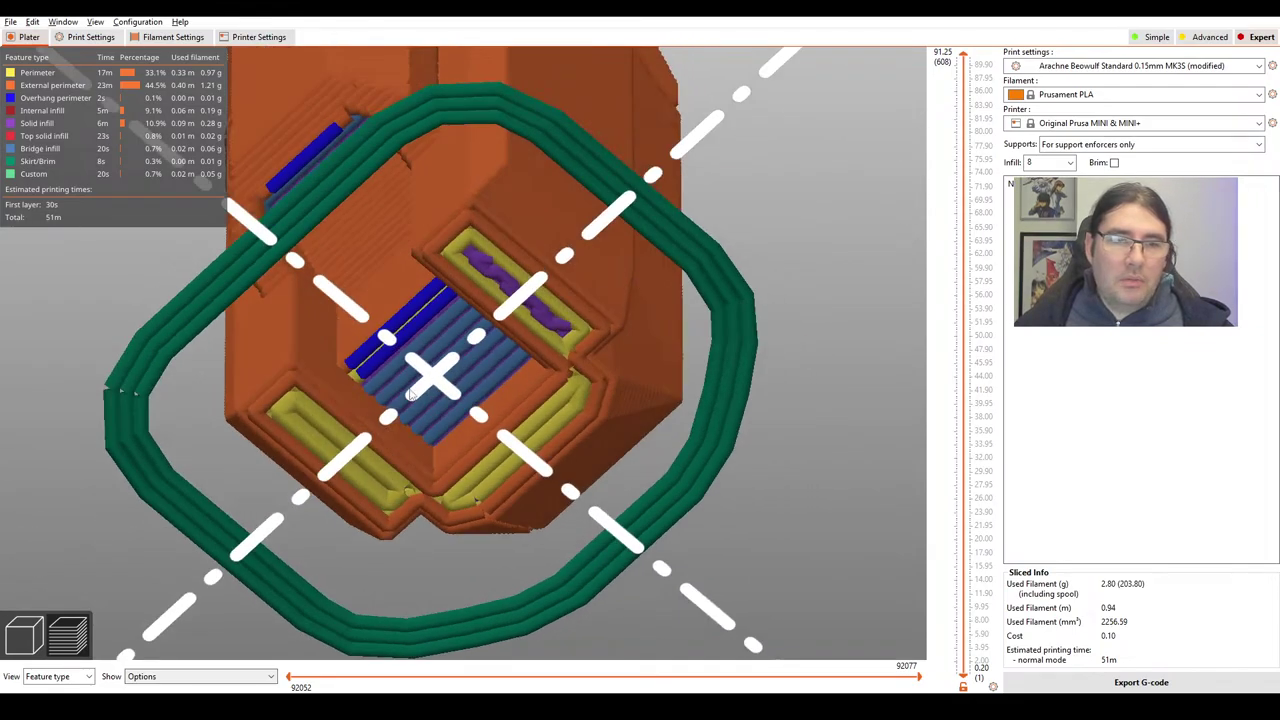
left_click_drag(411, 393, 499, 385)
scroll(524, 368, "up", 5)
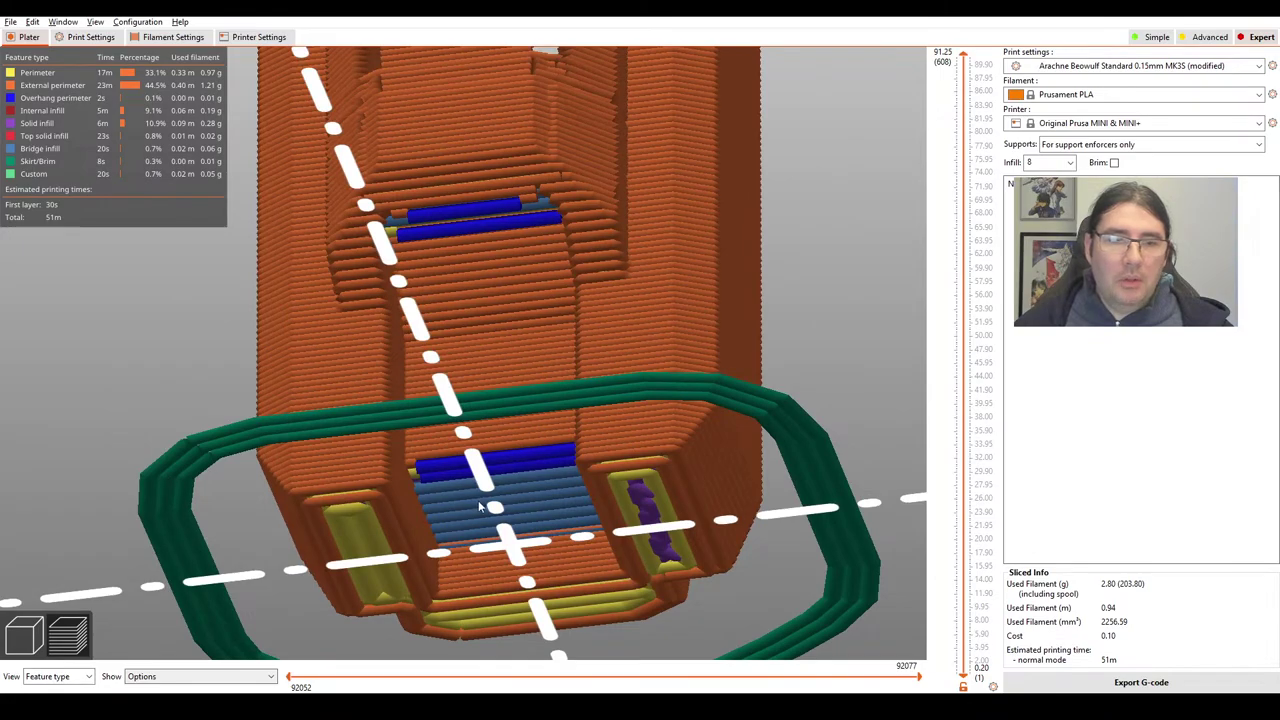
left_click_drag(480, 508, 490, 399)
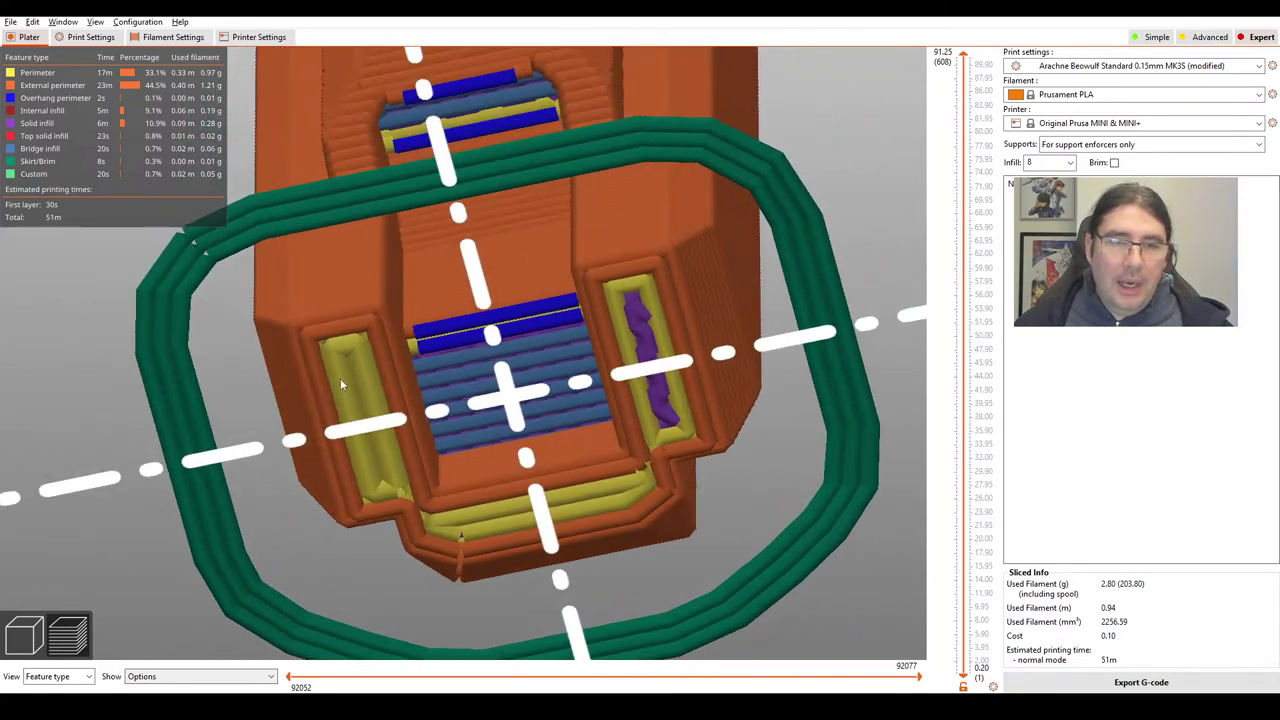
left_click_drag(625, 325, 645, 293)
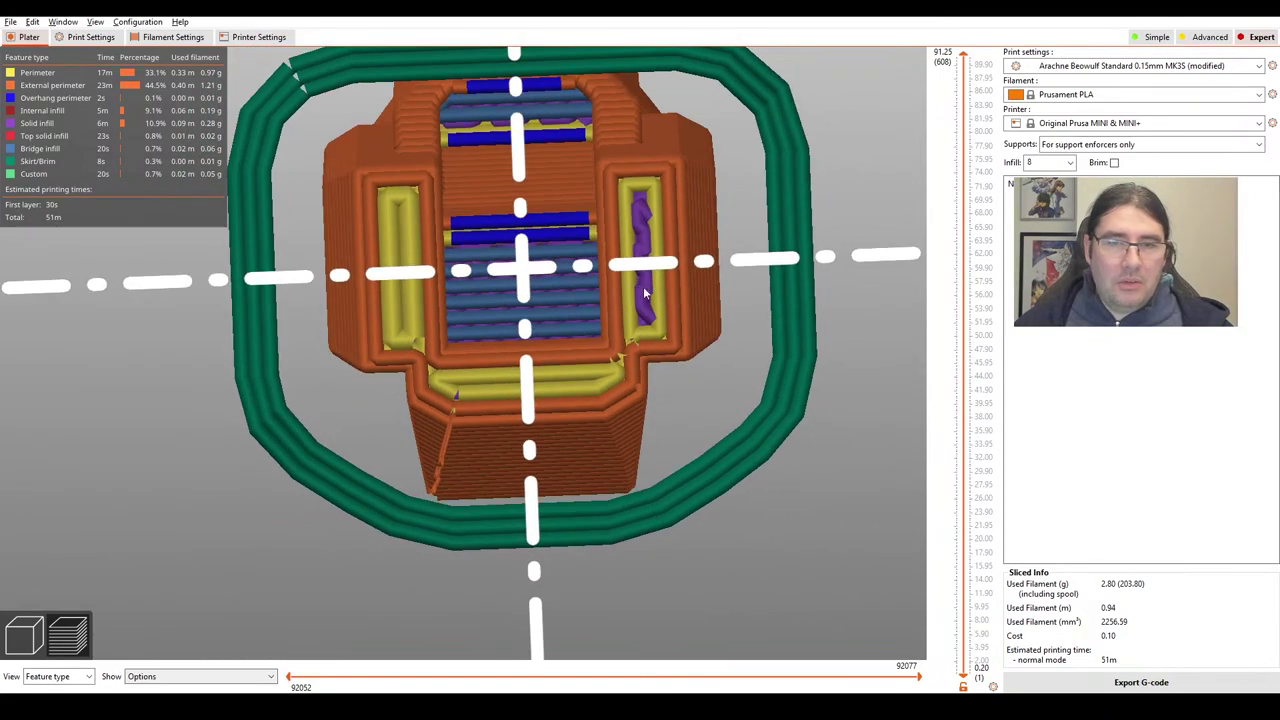
right_click_drag(641, 216, 673, 263)
scroll(677, 284, "up", 2)
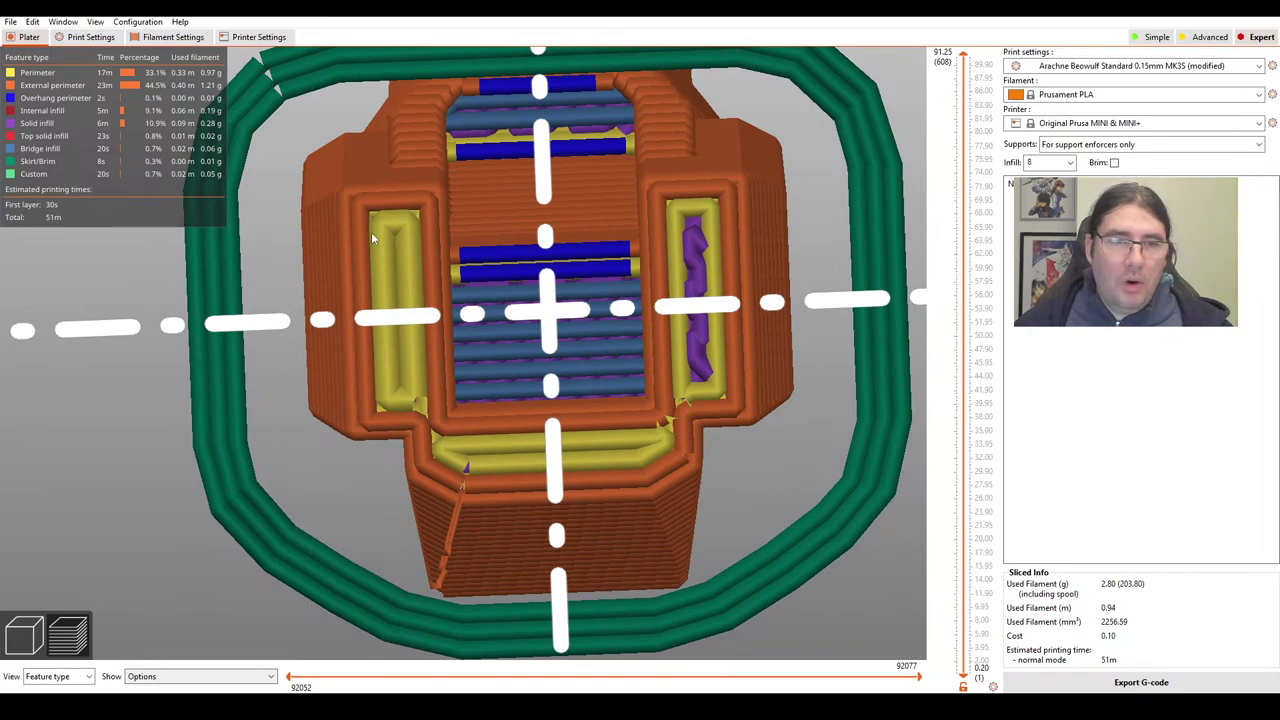
scroll(394, 213, "down", 3)
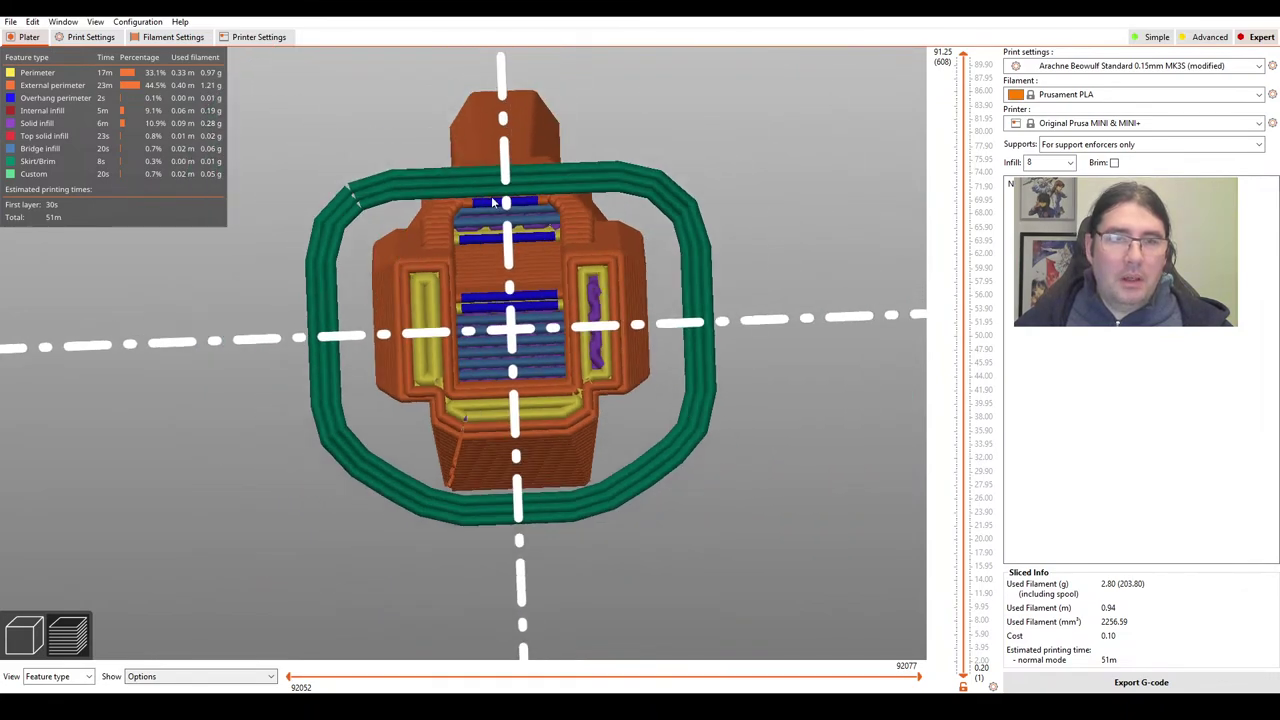
scroll(488, 343, "down", 2)
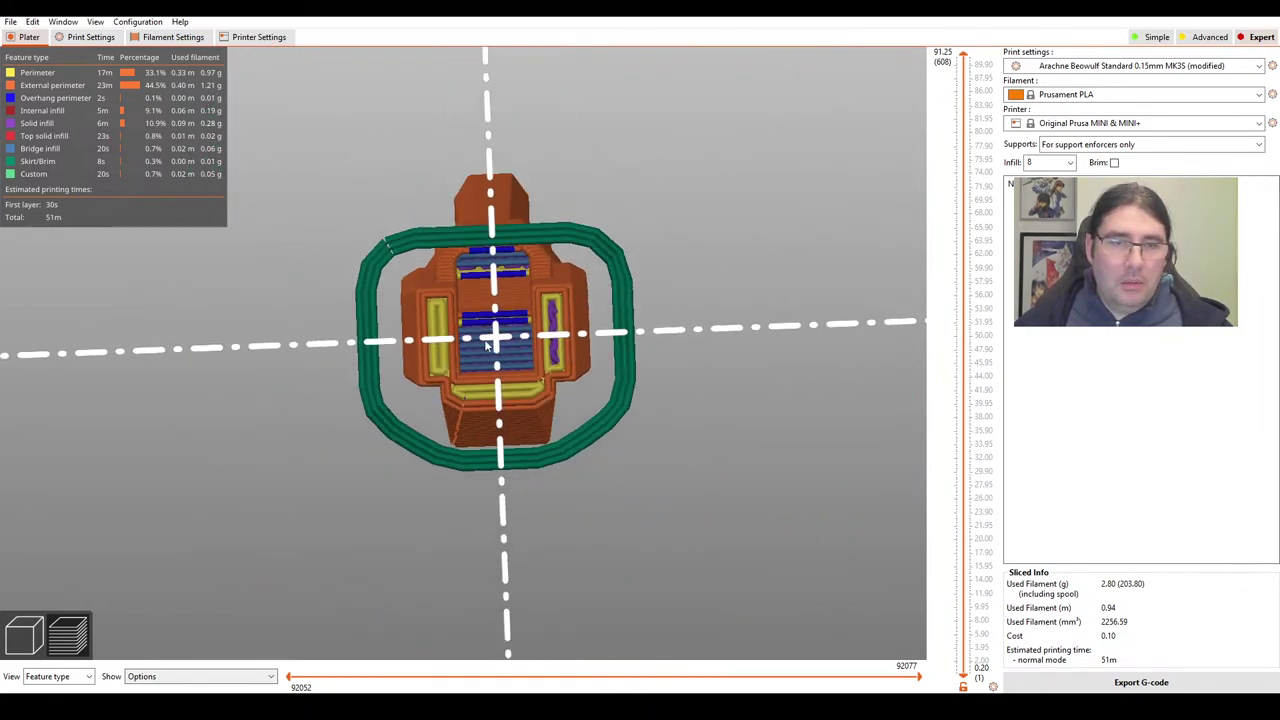
left_click_drag(499, 425, 646, 428)
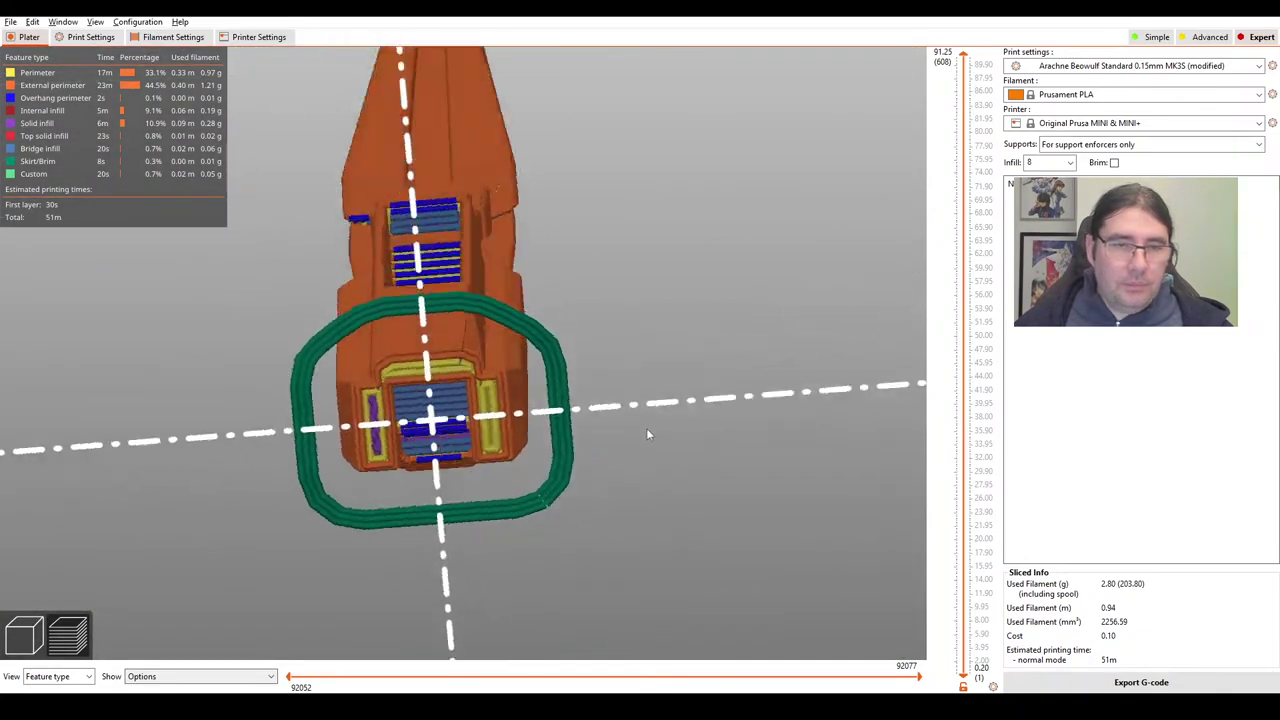
scroll(560, 340, "up", 3)
scroll(556, 330, "up", 3)
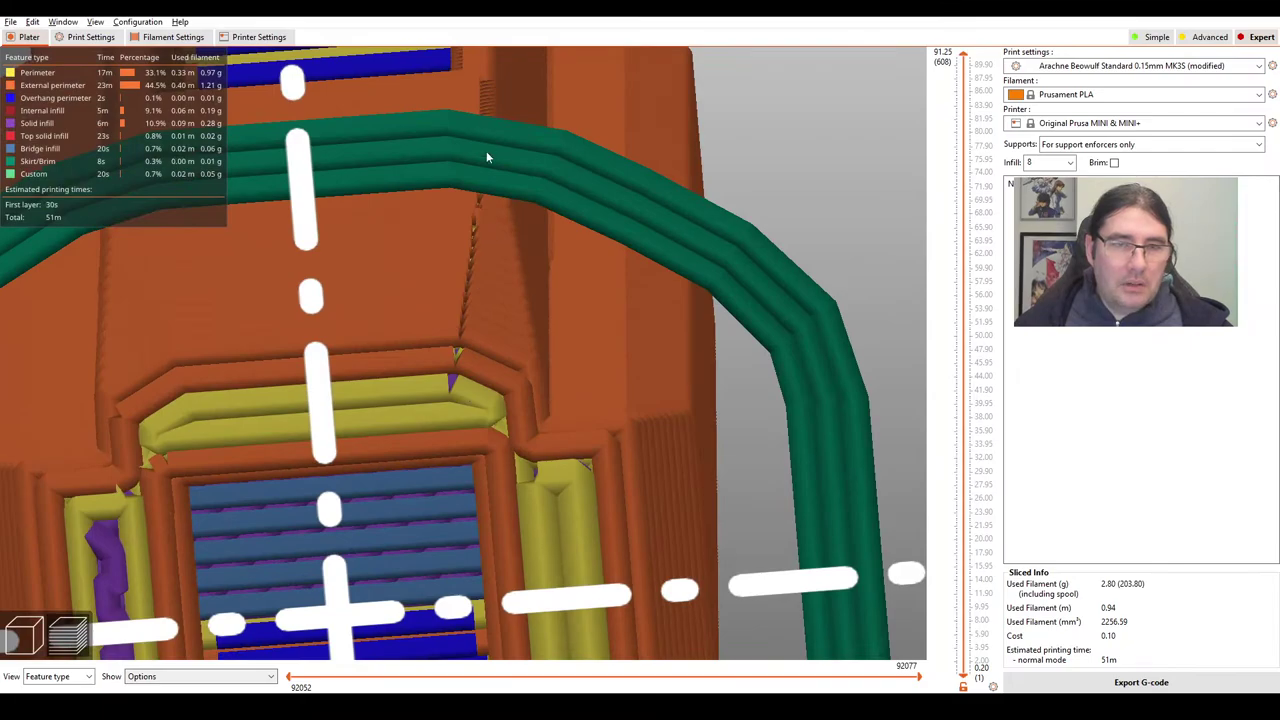
Examine the sliced base opening, sloped shoulders and narrow neck up to the cannon's middle body.
scroll(466, 297, "down", 5)
left_click_drag(485, 204, 477, 280)
right_click_drag(477, 280, 527, 347)
scroll(527, 347, "up", 6)
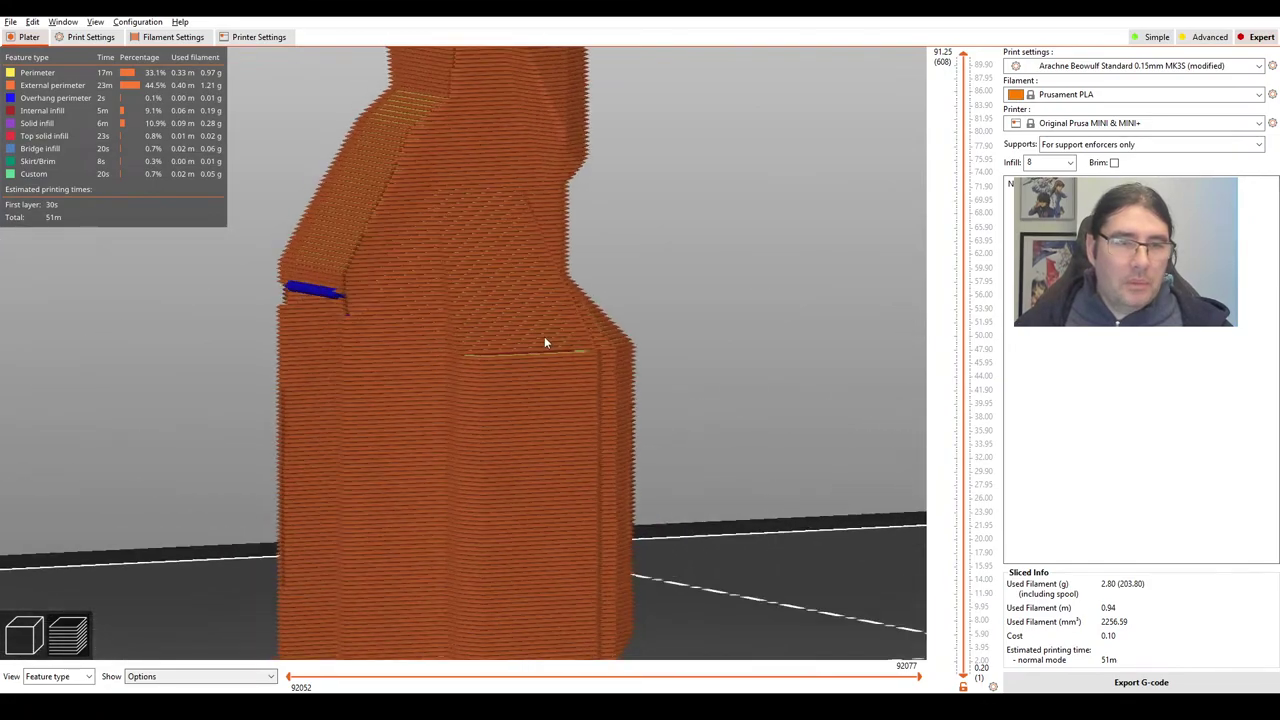
left_click_drag(545, 343, 572, 346)
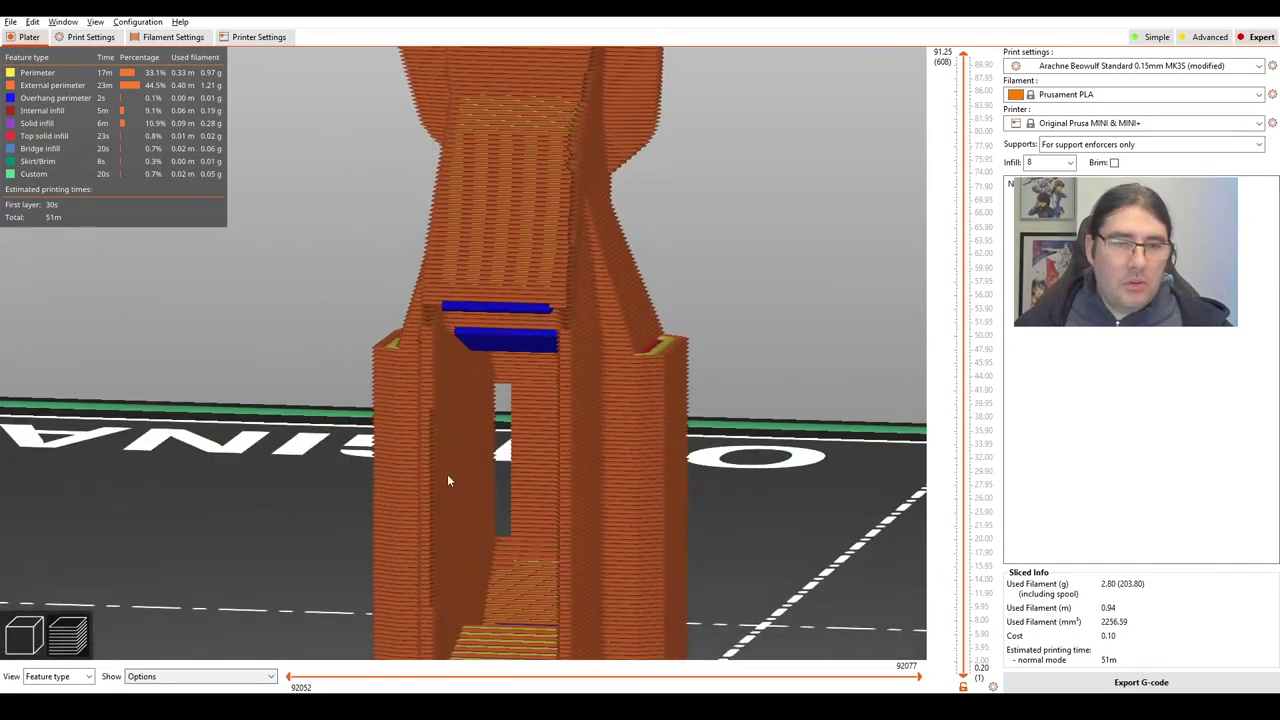
scroll(512, 441, "down", 6)
left_click_drag(516, 387, 483, 424)
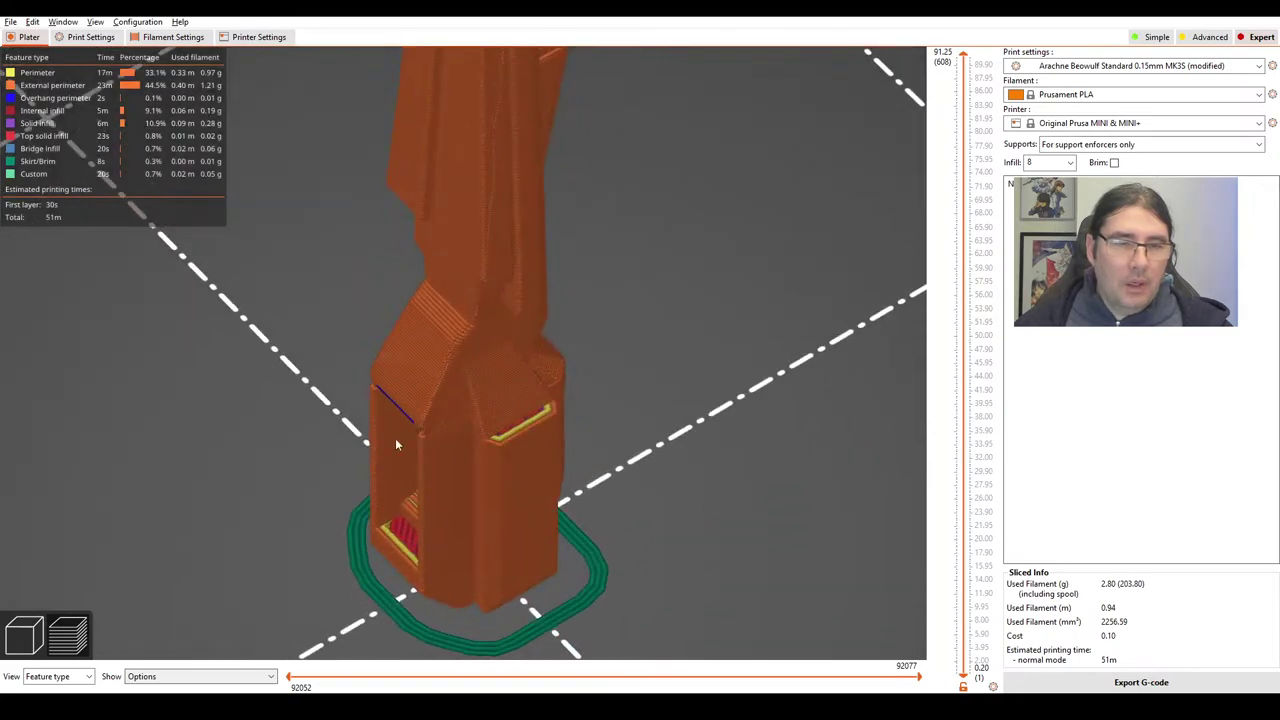
left_click_drag(397, 460, 626, 383)
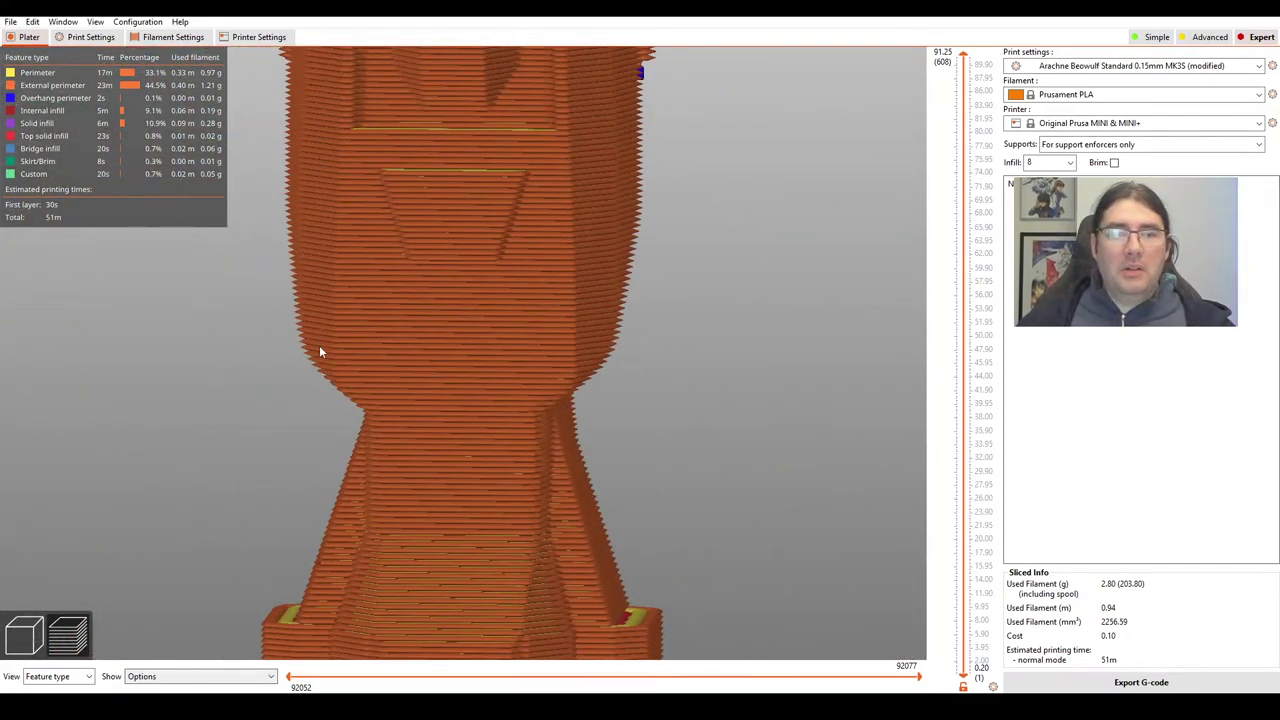
left_click_drag(519, 464, 534, 436)
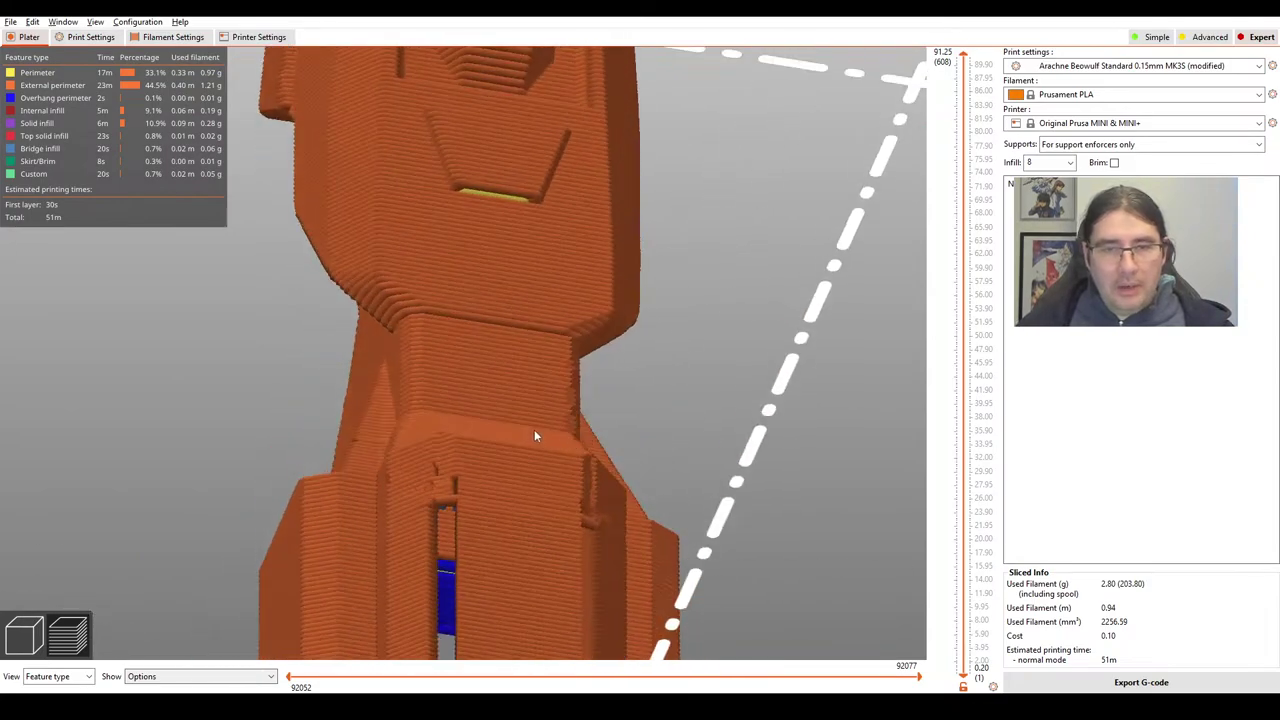
Examine the sliced middle body from all around, checking its stepped undersides, narrow neck, small overhangs and barrel top.
left_click_drag(598, 249, 534, 352)
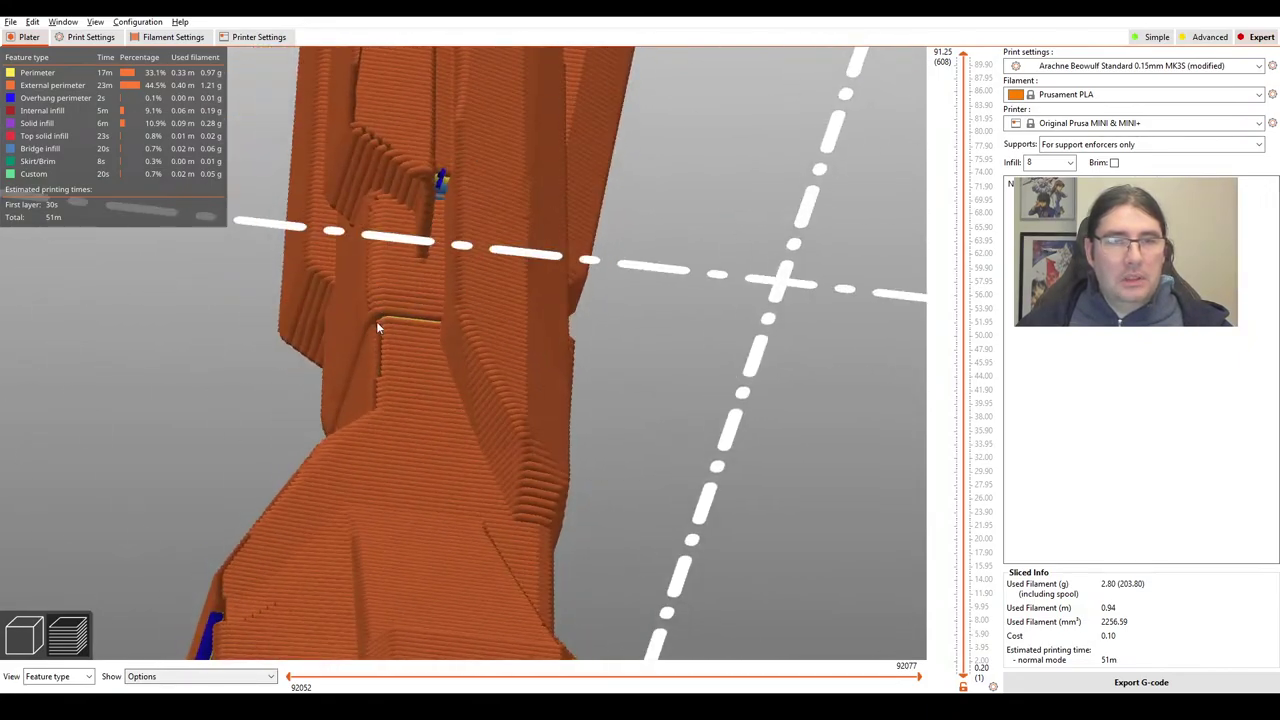
left_click_drag(377, 326, 545, 170)
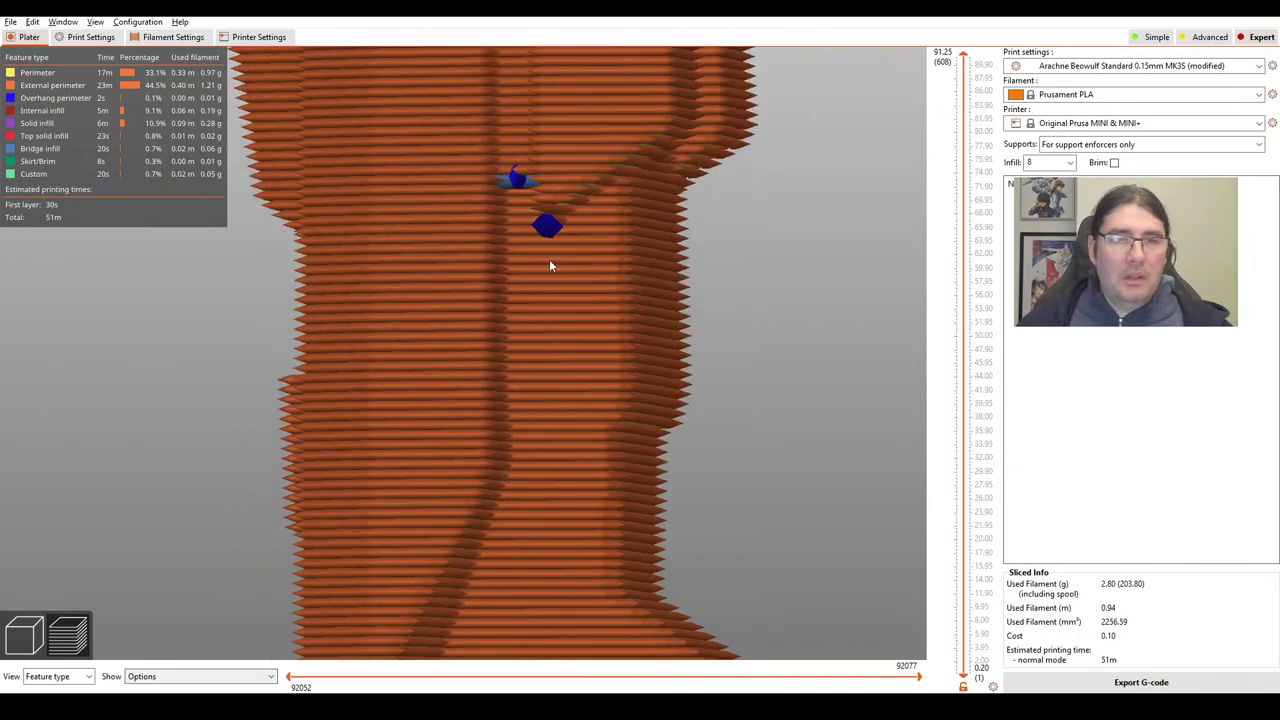
left_click_drag(549, 266, 475, 327)
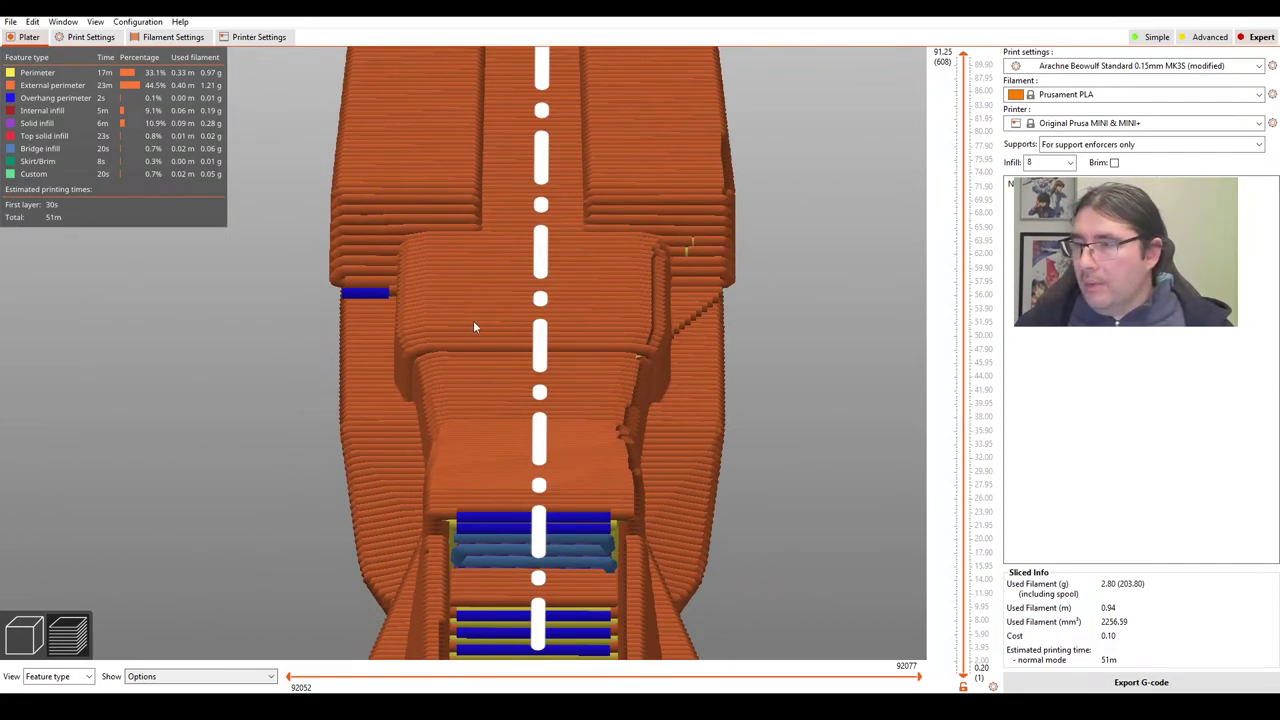
left_click_drag(474, 320, 440, 297)
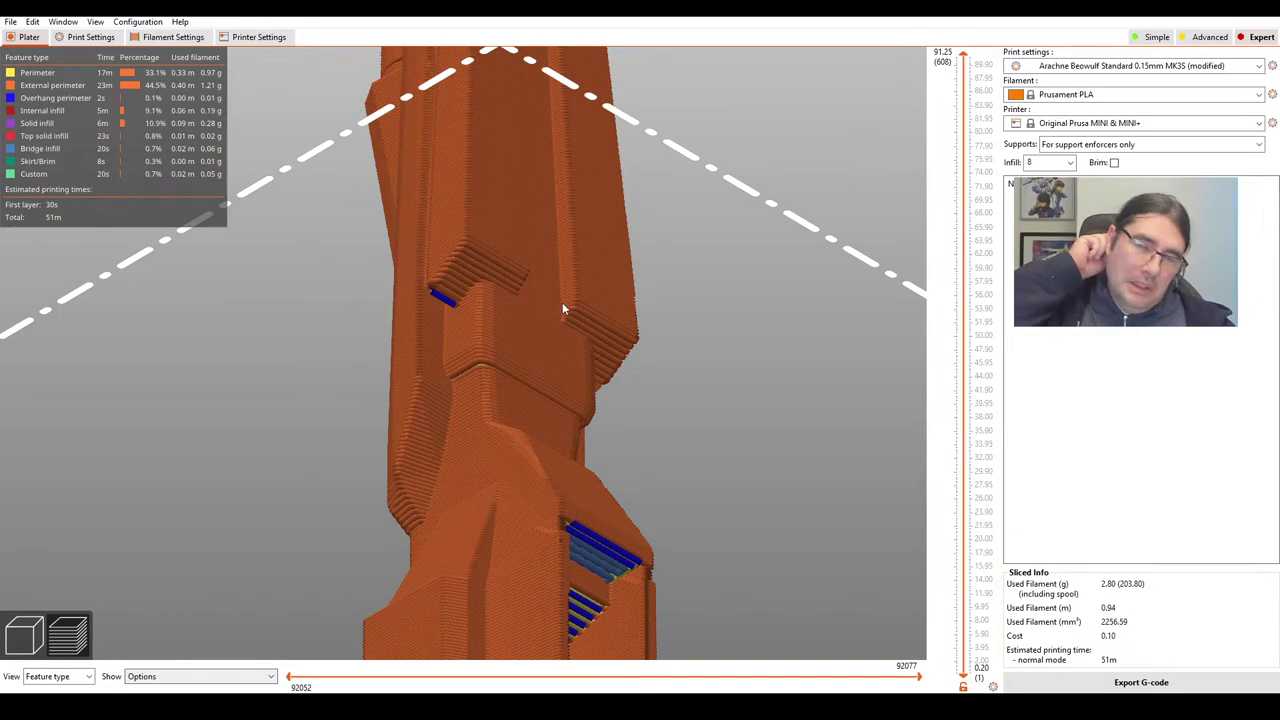
left_click_drag(562, 305, 452, 307)
left_click_drag(606, 368, 514, 354)
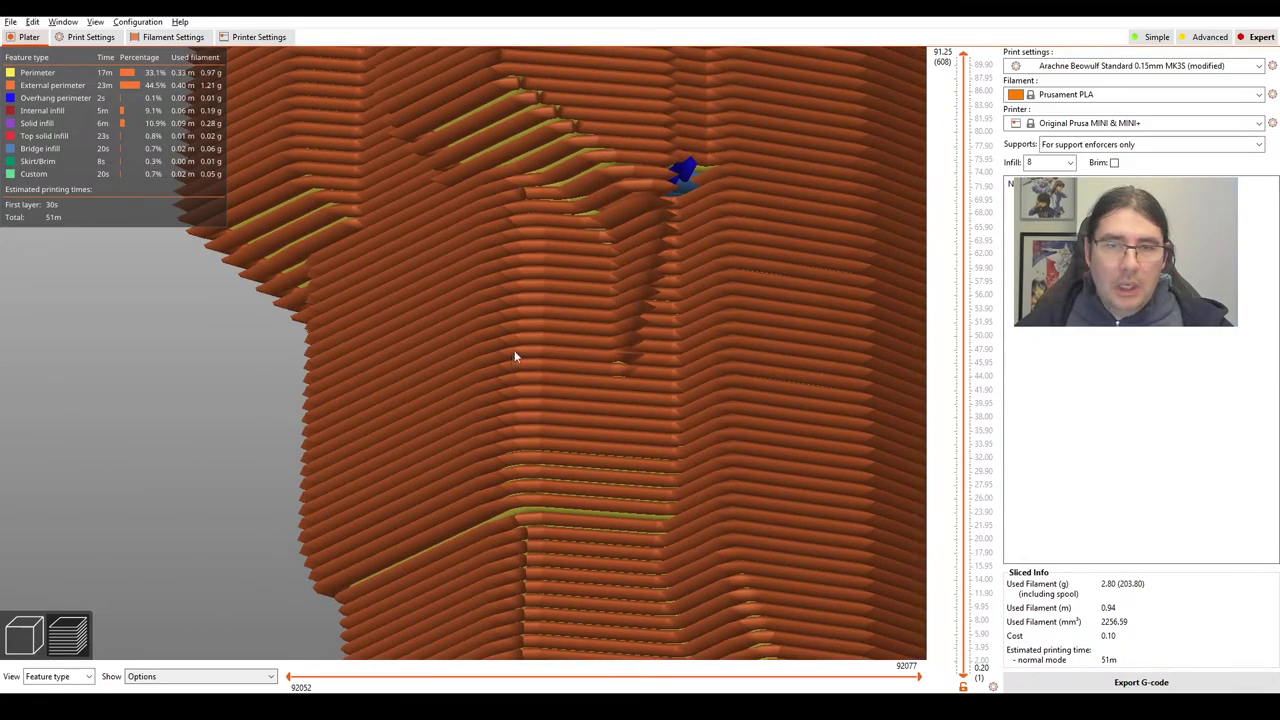
left_click_drag(580, 157, 592, 270)
scroll(592, 265, "up", 5)
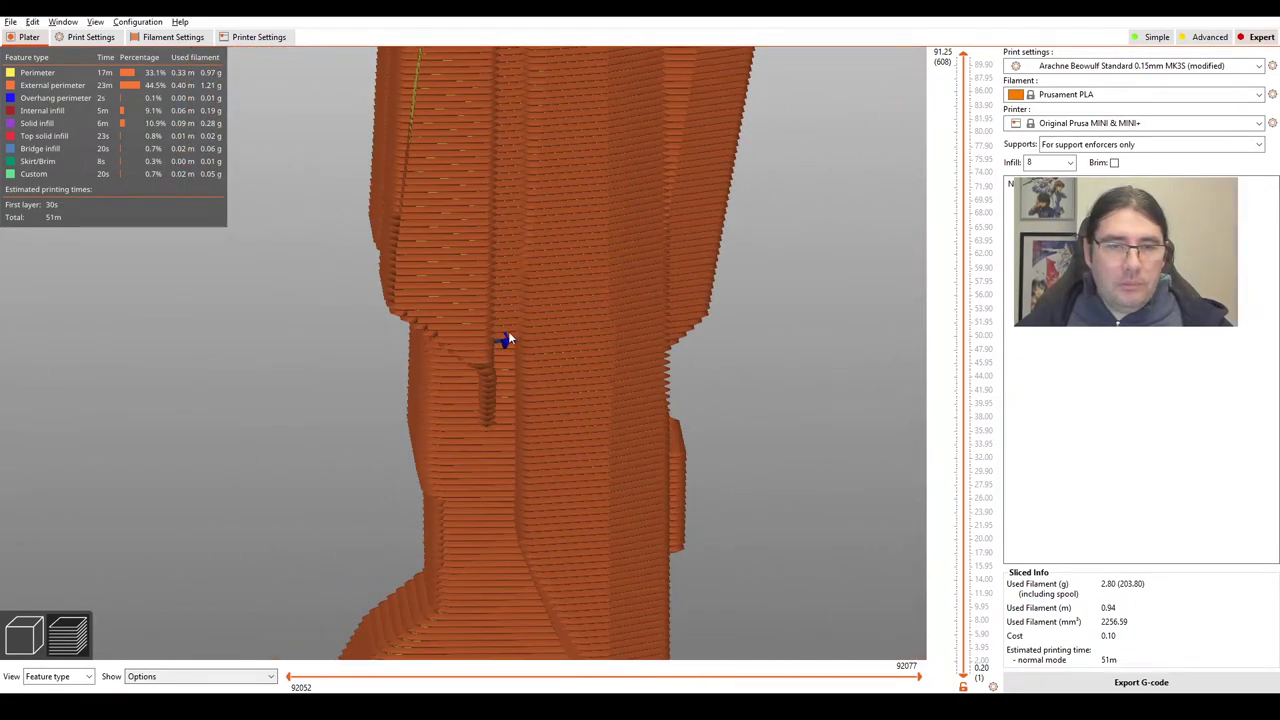
scroll(615, 325, "down", 10)
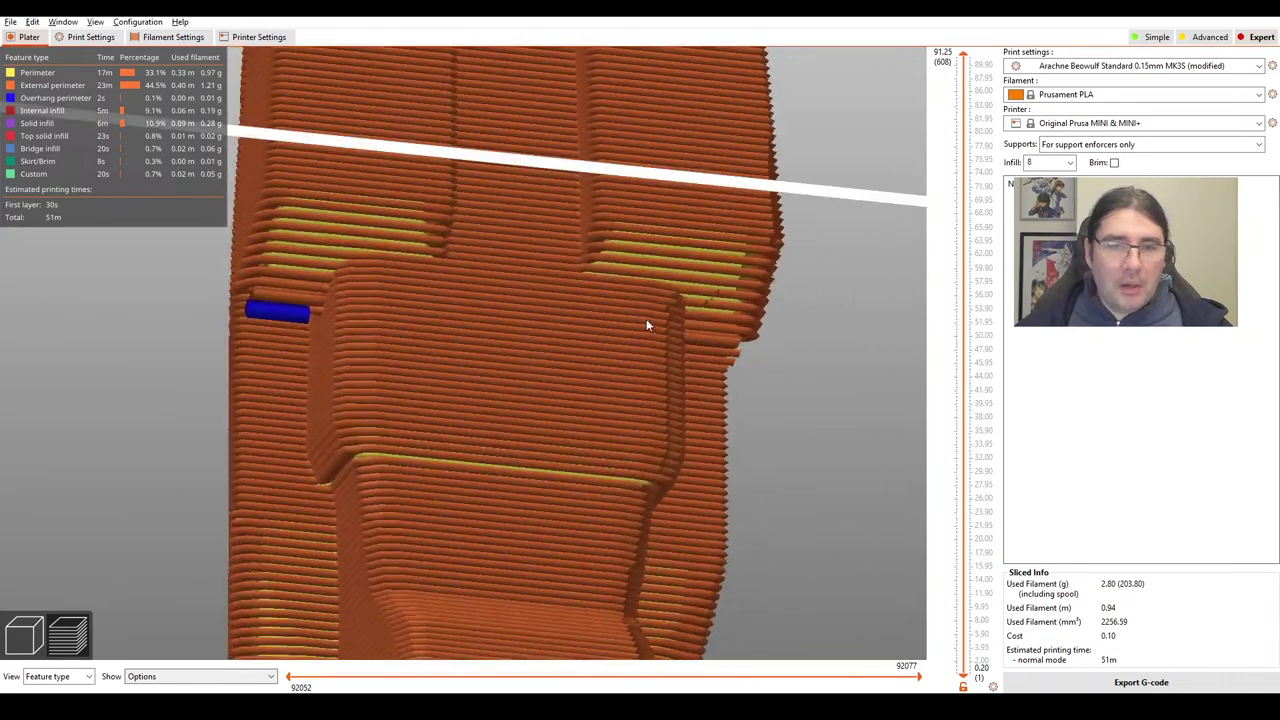
left_click_drag(623, 318, 576, 405)
right_click_drag(558, 329, 552, 394)
scroll(552, 394, "up", 3)
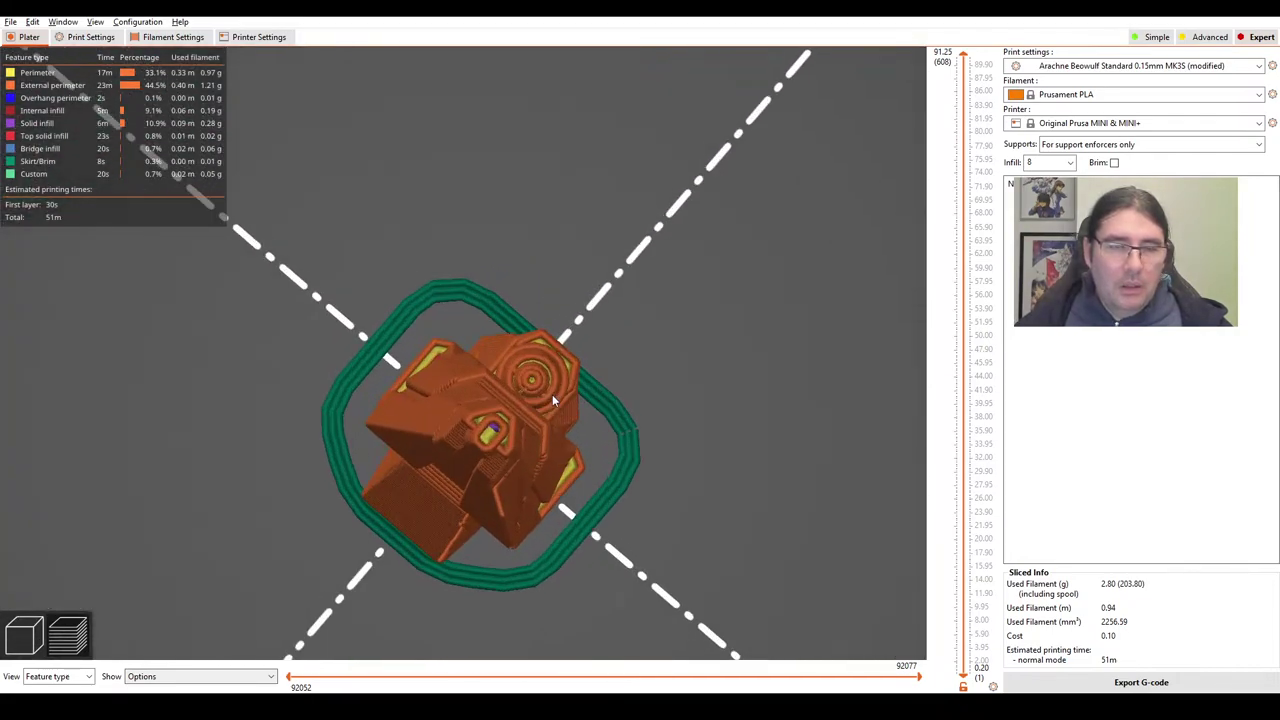
Examine the side wall of the sliced base block, checking the narrow slot, seam marks and bridged lower recess.
left_click_drag(552, 394, 551, 448)
scroll(697, 336, "down", 5)
right_click_drag(552, 443, 566, 240)
scroll(562, 300, "up", 6)
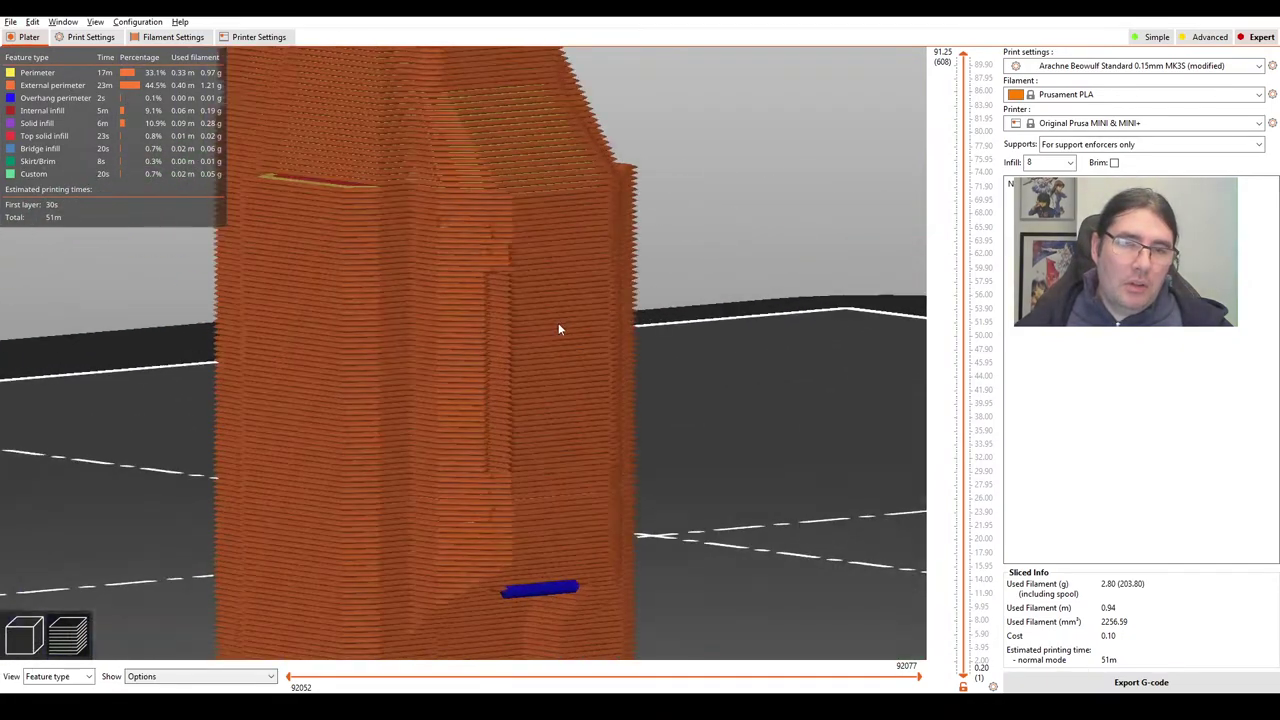
mouse_move(558, 323)
left_mouse_down()
mouse_move(621, 354)
mouse_move(608, 377)
mouse_move(531, 209)
mouse_move(535, 321)
left_mouse_up()
left_click_drag(430, 470, 442, 417)
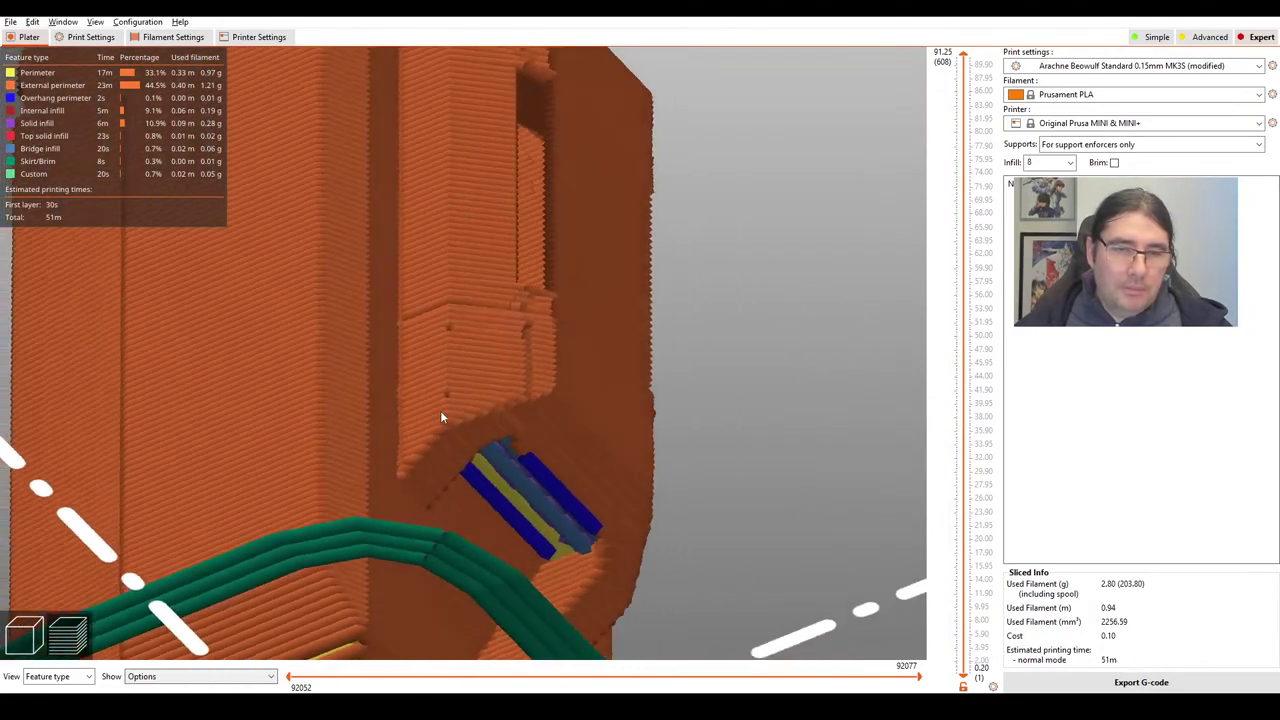
Start seam painting on the cannon with a 0.77 brush and enforce the seam along the side panel's lower corner edge.
left_click(28, 638)
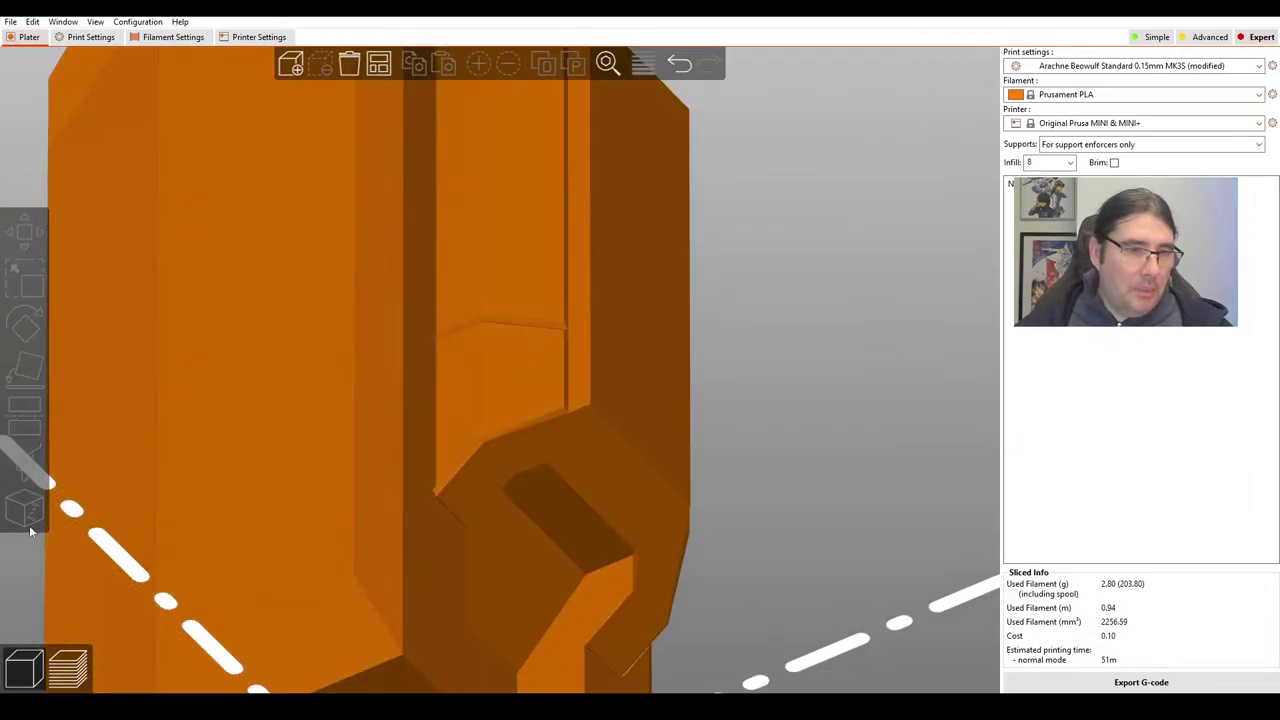
left_click(240, 441)
left_click(25, 508)
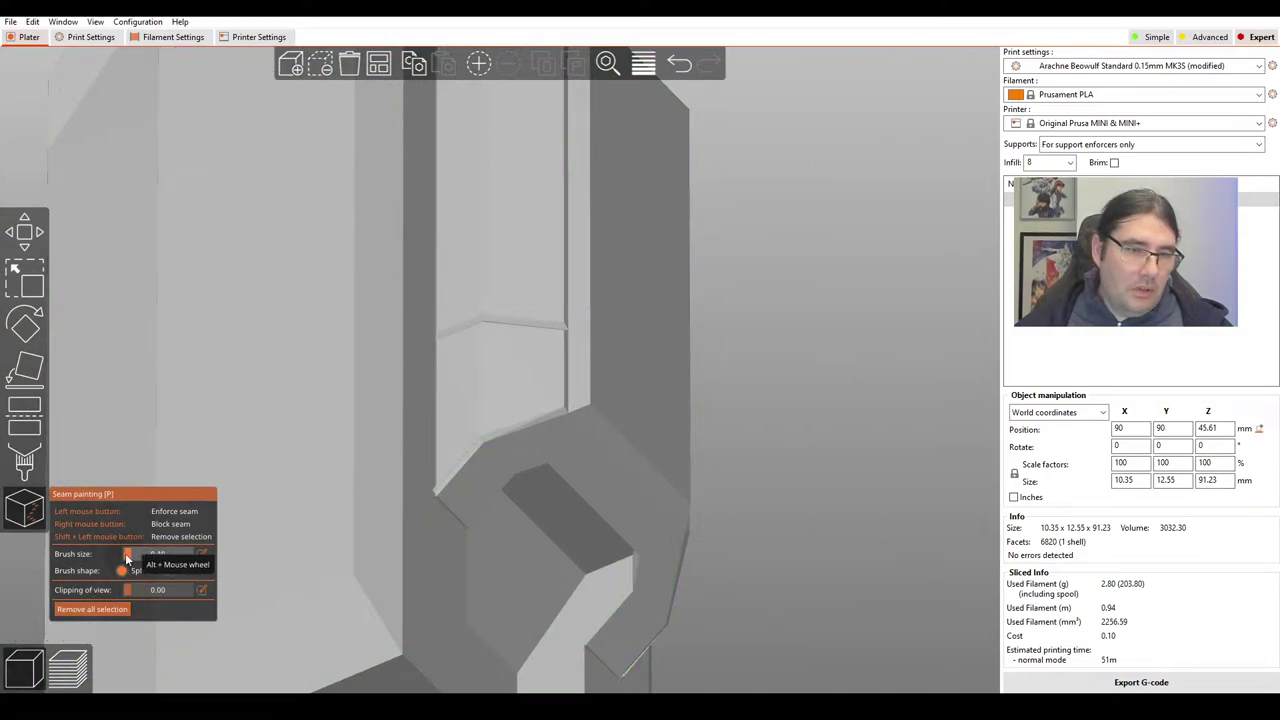
left_click_drag(126, 556, 130, 556)
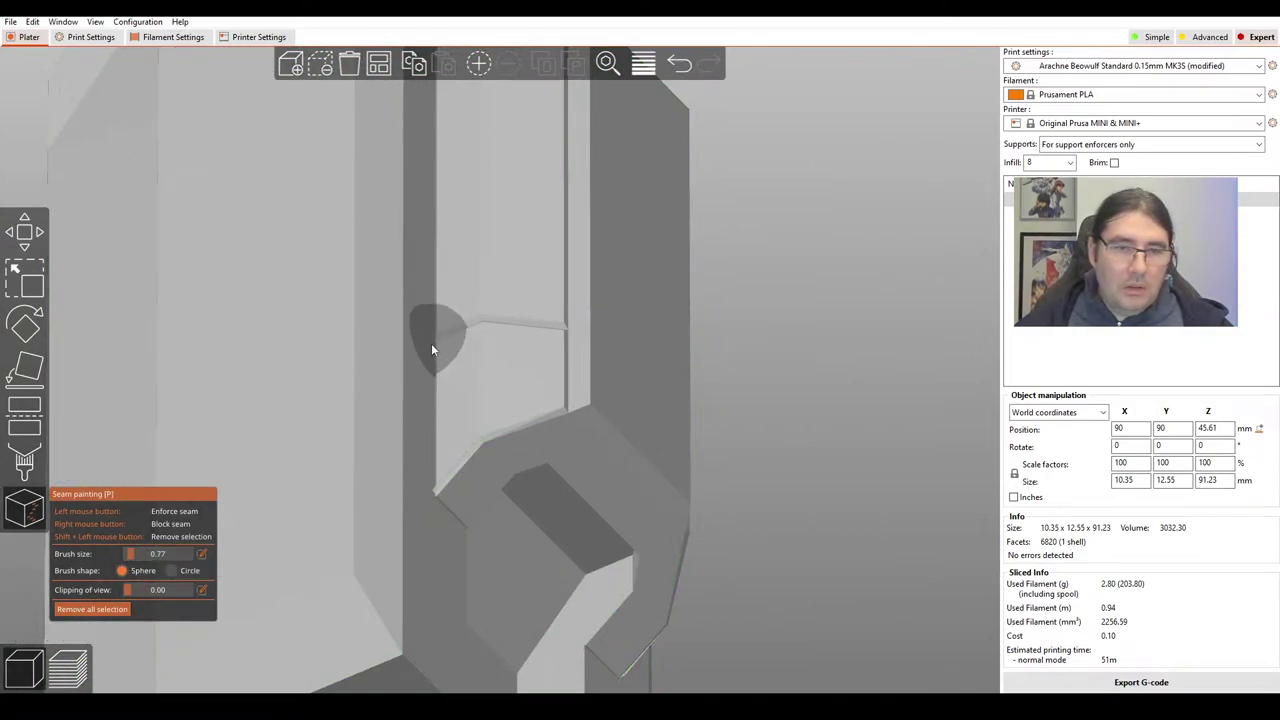
left_click_drag(431, 347, 422, 414)
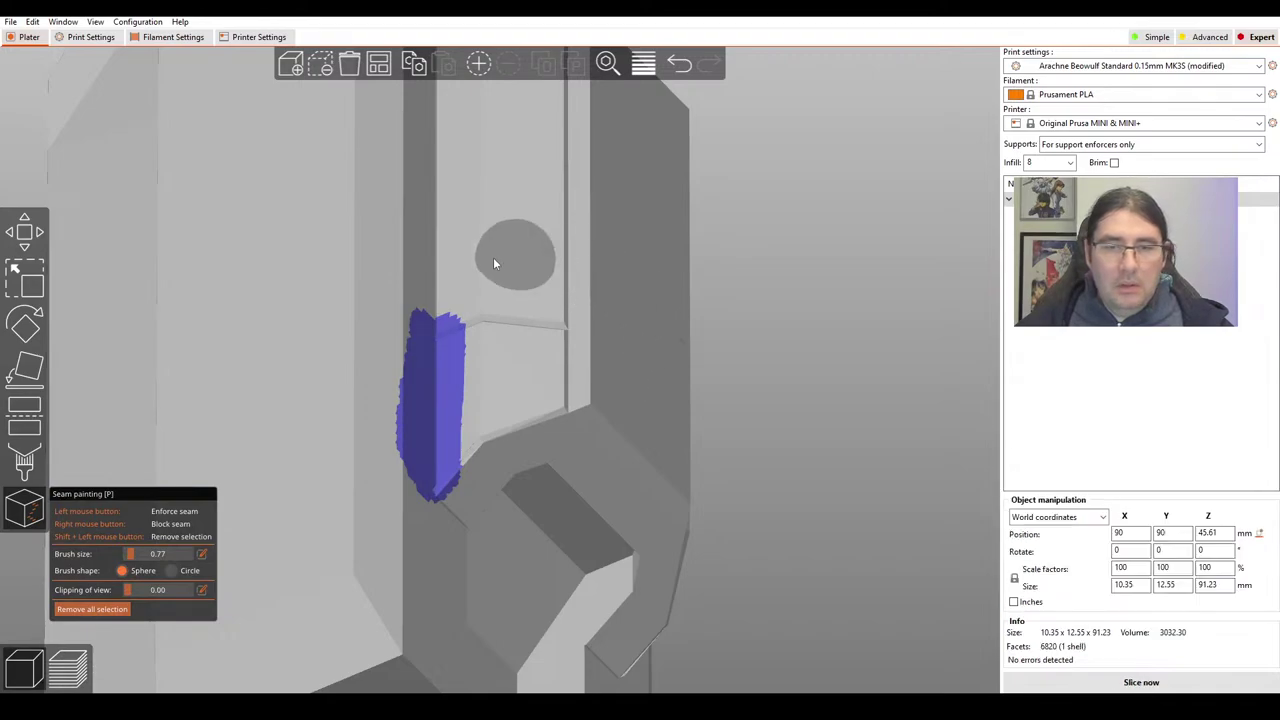
Undo the stray seam patch on the side panel and extend the enforced seam up the full corner edge.
middle_click_drag(493, 257, 518, 518)
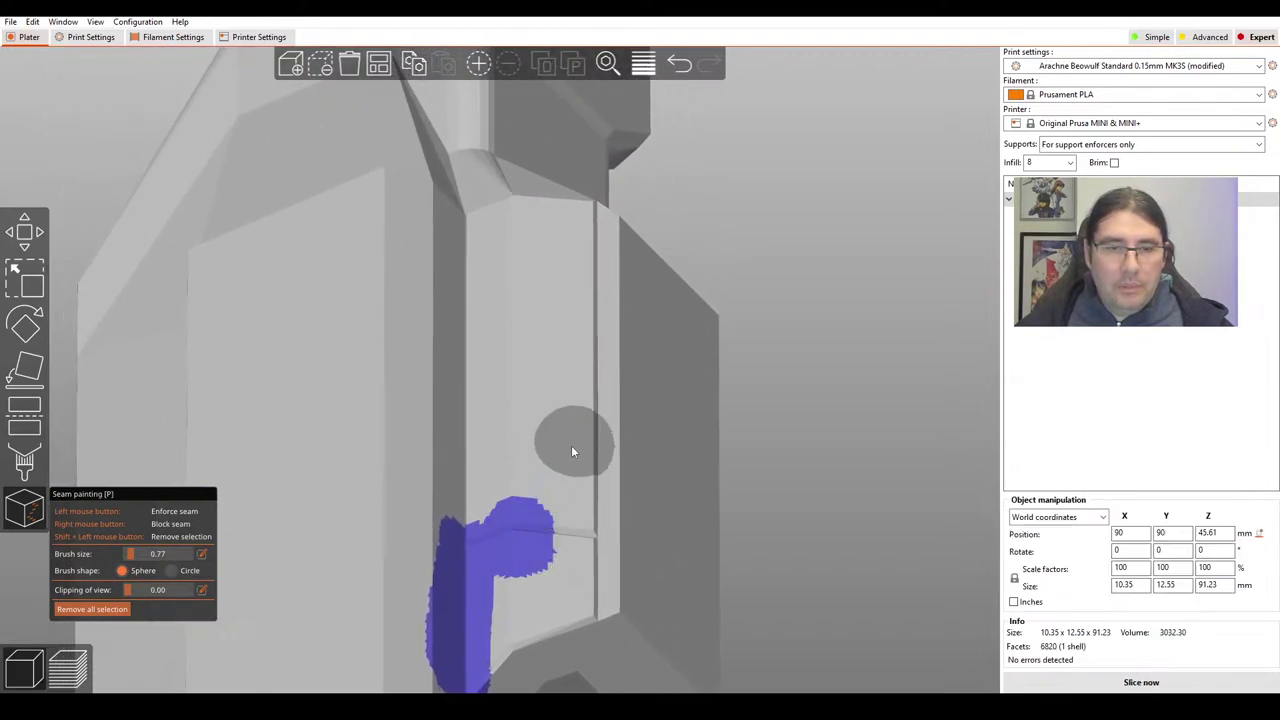
key("ctrl+z")
left_click_drag(467, 229, 460, 332)
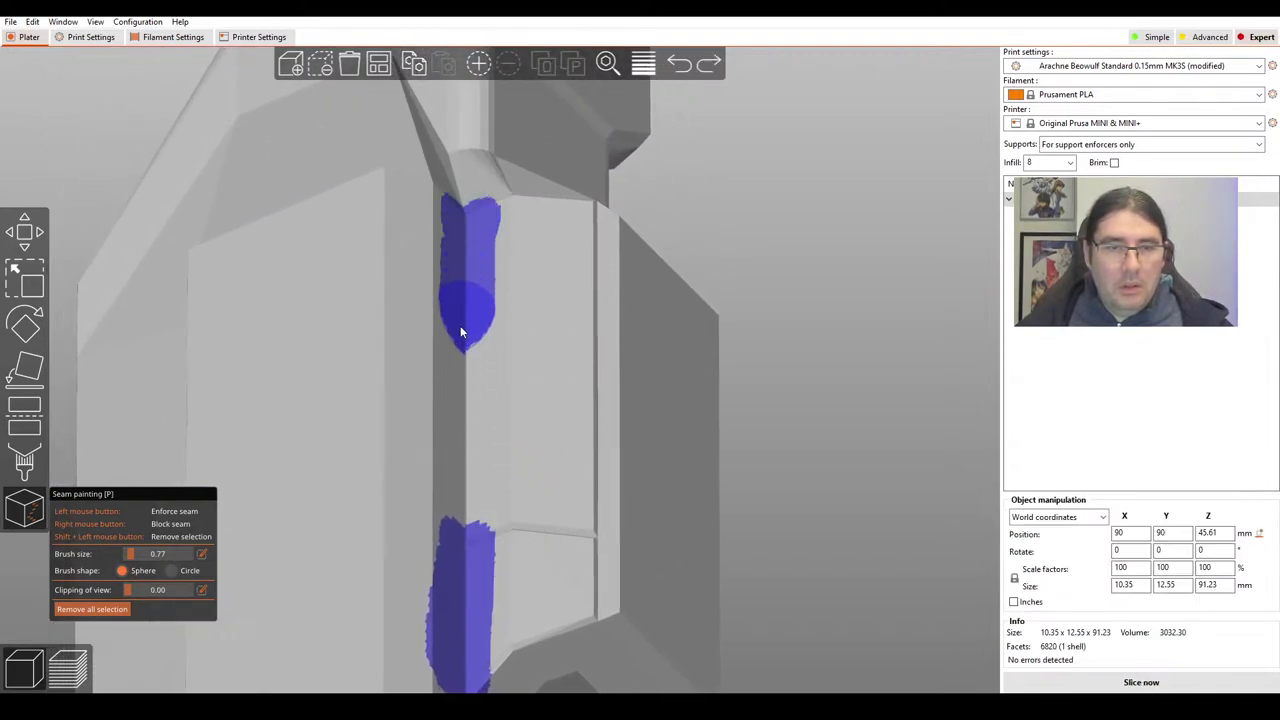
left_click_drag(465, 519, 466, 521)
scroll(845, 484, "down", 4)
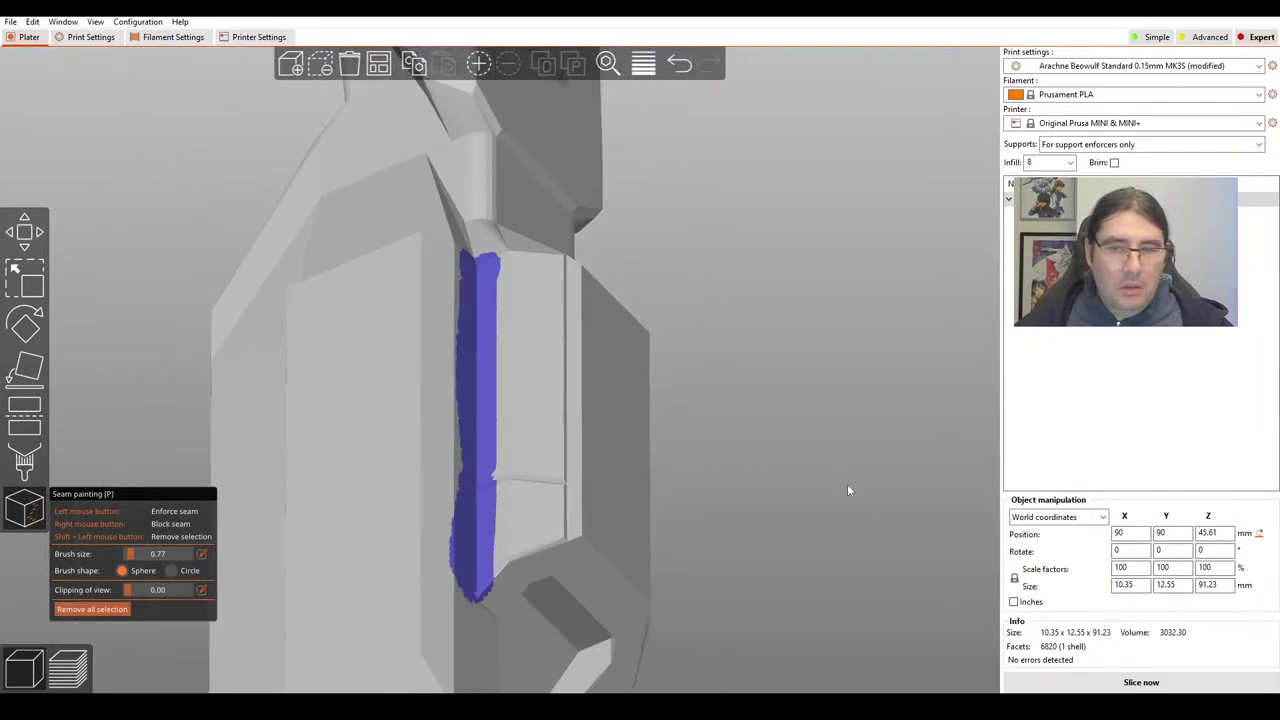
Reslice the cannon and inspect the seam along the base block's side panel and slot.
middle_click_drag(848, 486, 834, 413)
left_click(1108, 686)
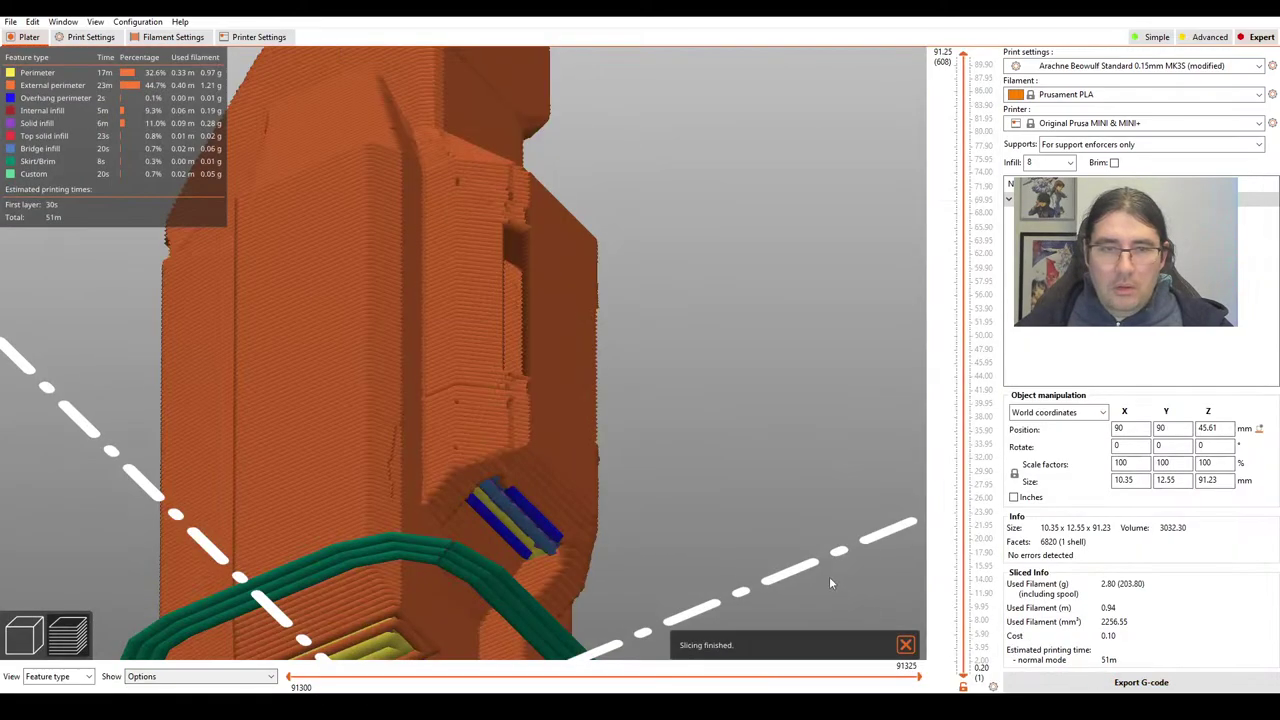
scroll(685, 510, "up", 4)
left_click_drag(690, 510, 692, 583)
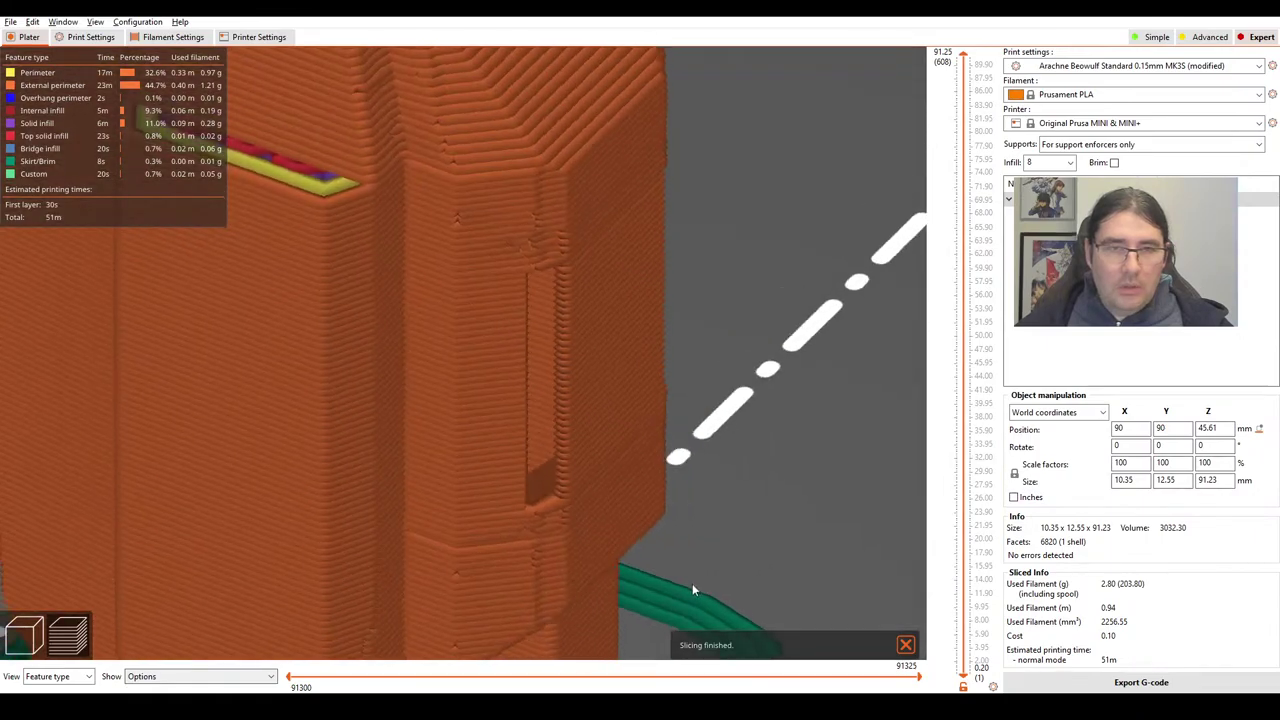
left_click_drag(821, 384, 509, 456)
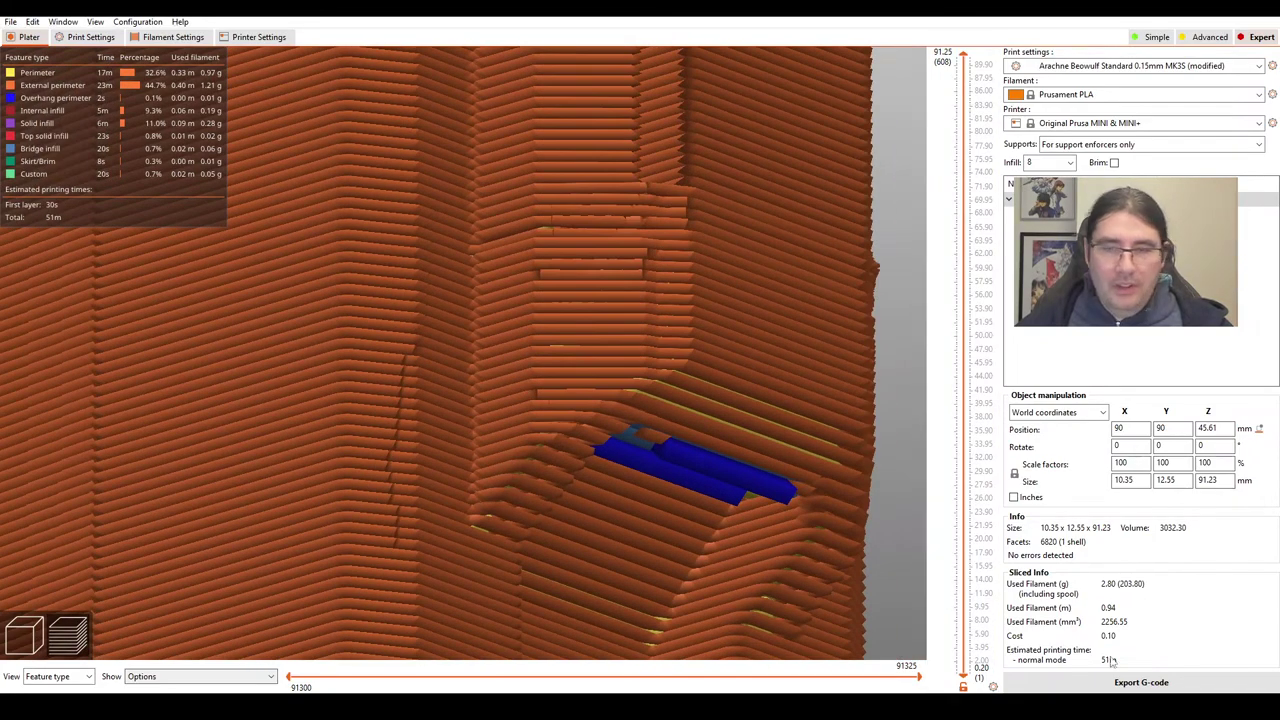
Block the seam along the outer wall beside the enforced strip and around the top of the side panel.
left_click(24, 636)
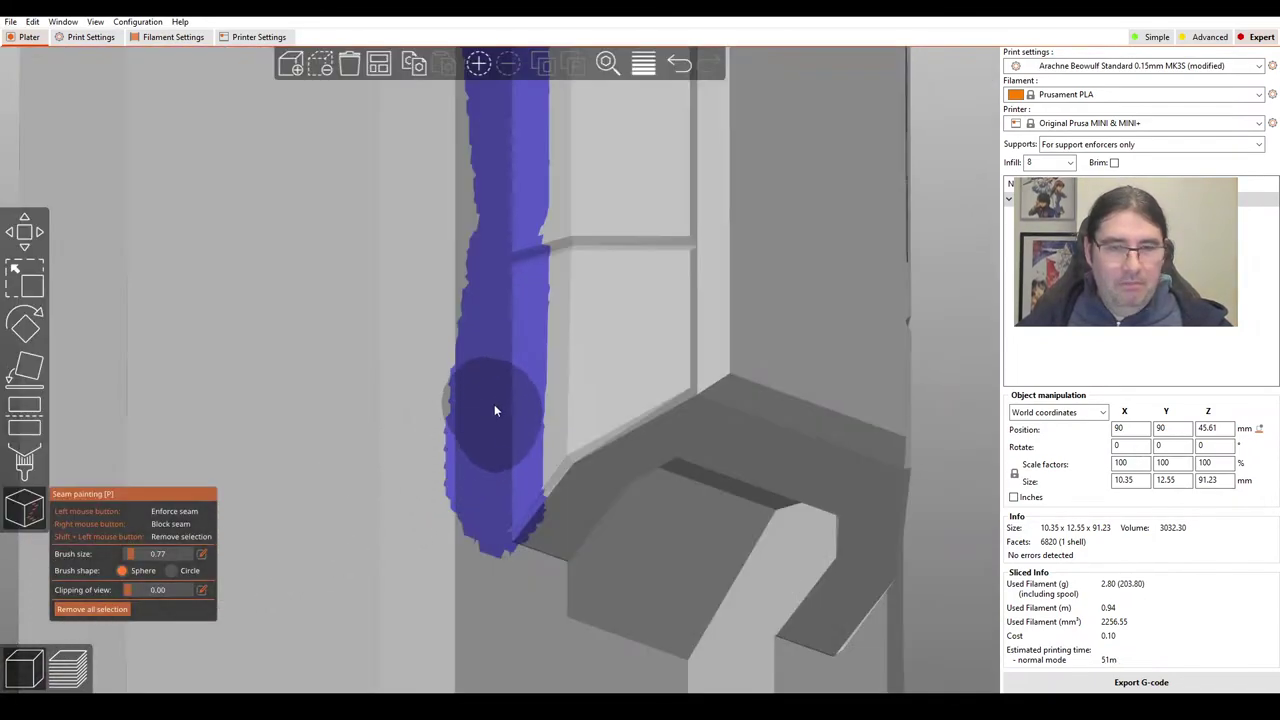
mouse_move(431, 382)
left_mouse_down("ctrl")
mouse_move(431, 444)
mouse_move(431, 380)
left_mouse_up("ctrl")
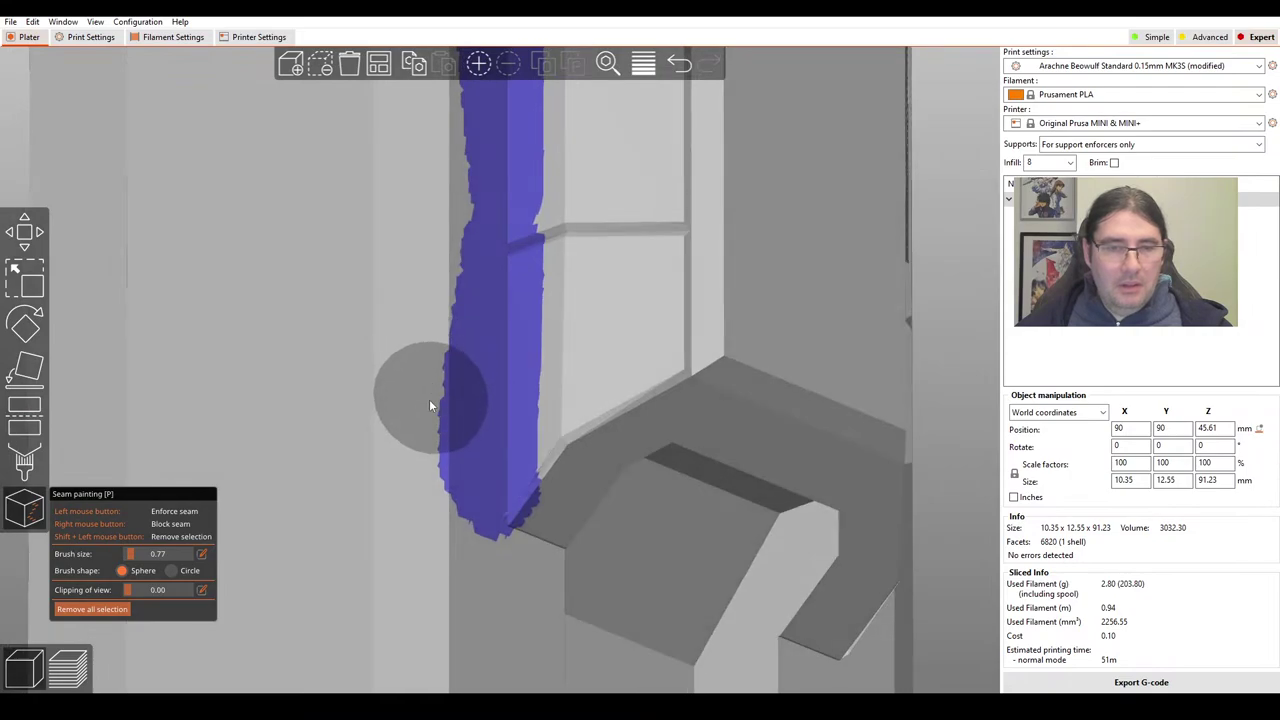
right_click_drag(444, 342, 426, 578)
mouse_move(429, 228)
right_mouse_down()
mouse_move(412, 264)
mouse_move(419, 331)
right_mouse_up()
scroll(436, 215, "down", 6)
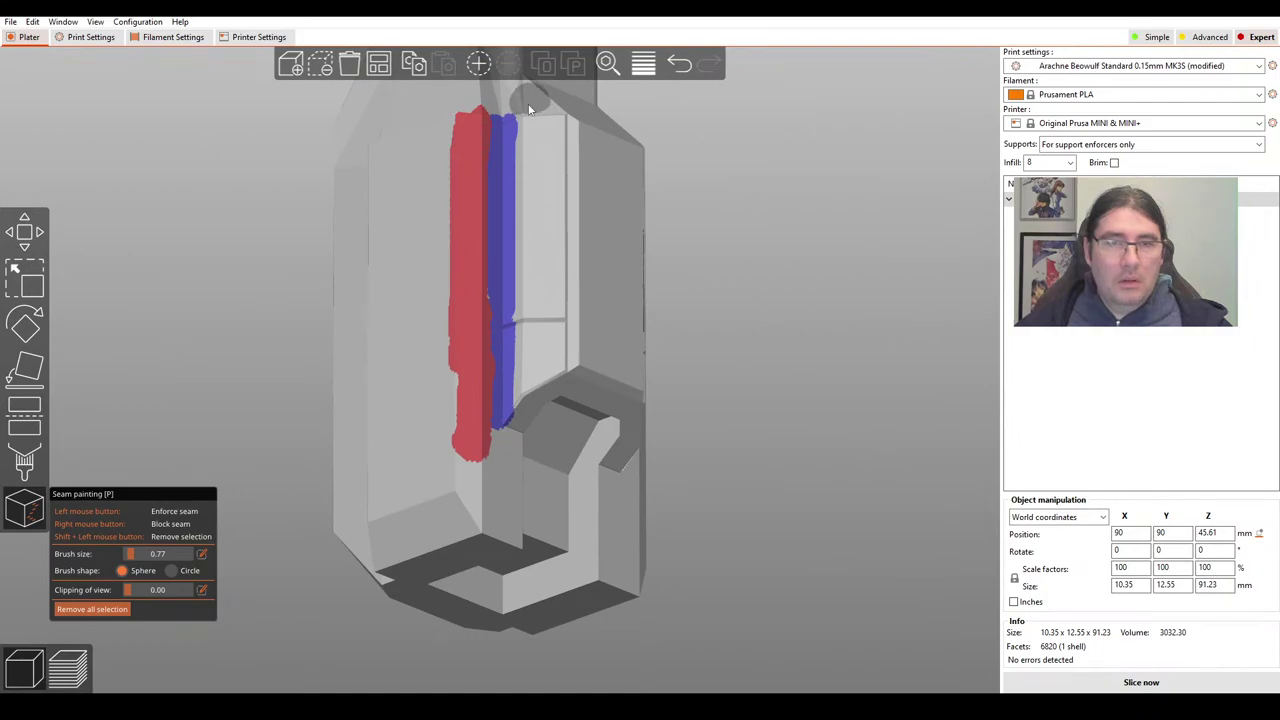
mouse_move(530, 157)
right_mouse_down()
mouse_move(510, 112)
mouse_move(495, 118)
right_mouse_up()
Reslice the cannon with the blocked seam areas and inspect the base block's sides and open recess.
key("ctrl+r")
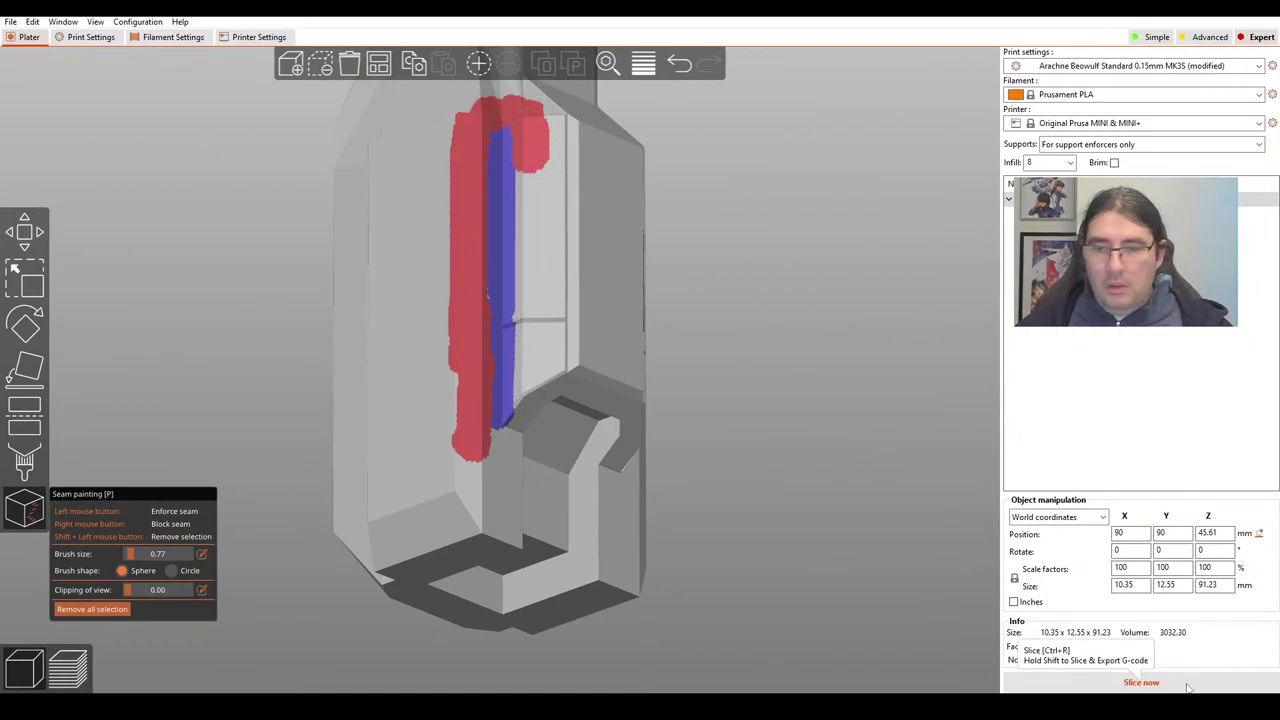
left_click_drag(816, 470, 812, 515)
scroll(484, 336, "down", 5)
left_click_drag(760, 302, 568, 413)
left_click_drag(862, 314, 757, 426)
Enforce the seam down the inner corner of the base block's deep recess, reslice, and inspect the recess.
left_click(23, 650)
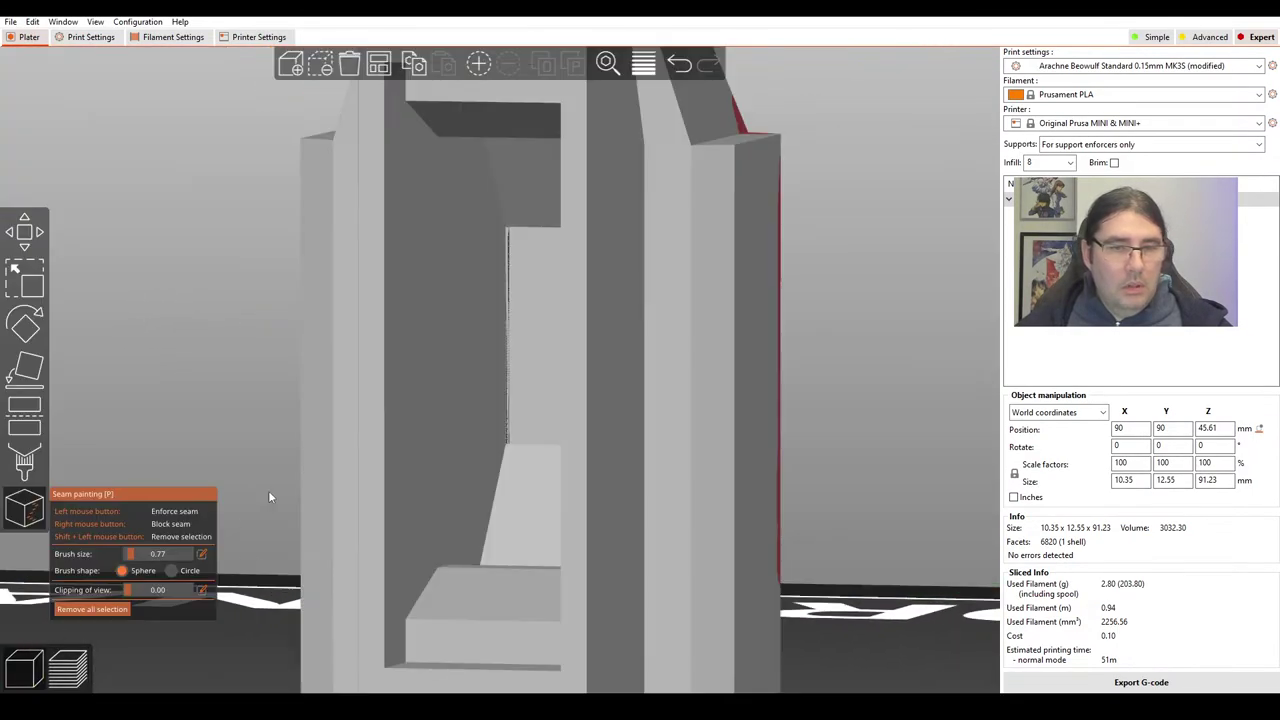
left_click_drag(437, 140, 445, 578)
scroll(515, 547, "down", 8)
scroll(695, 465, "up", 6)
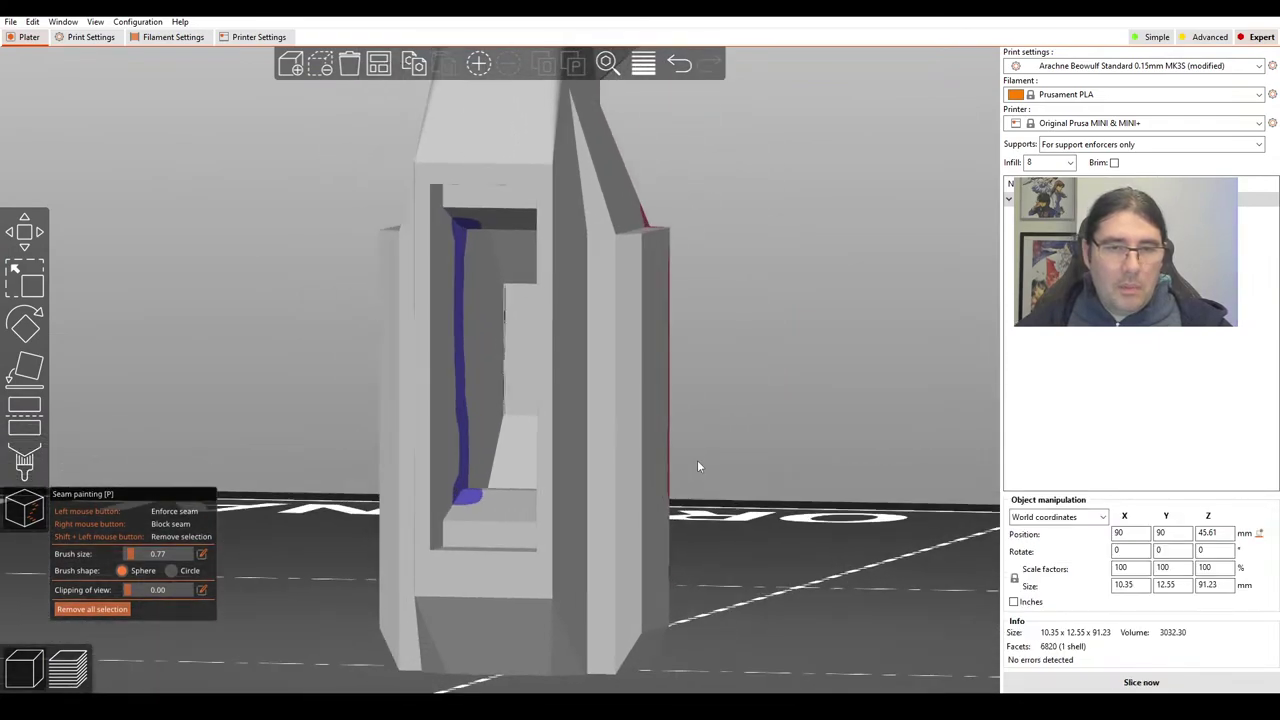
left_click(1097, 683)
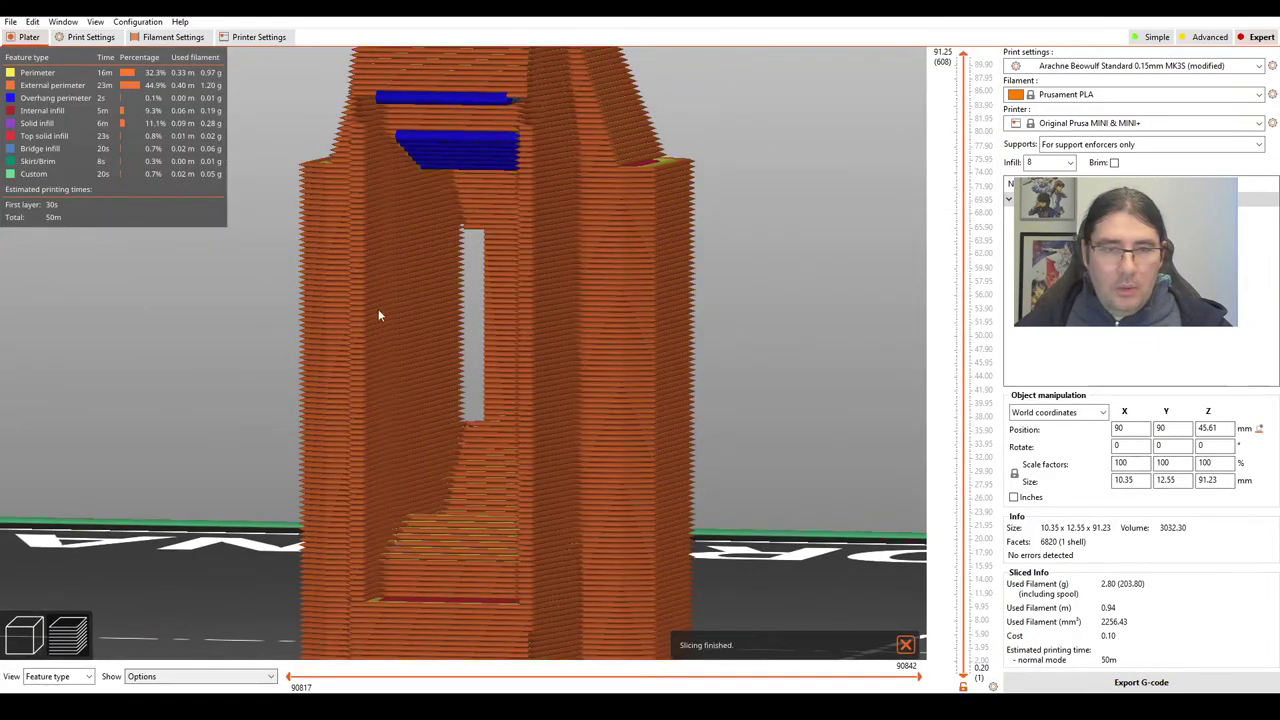
left_click_drag(758, 365, 774, 391)
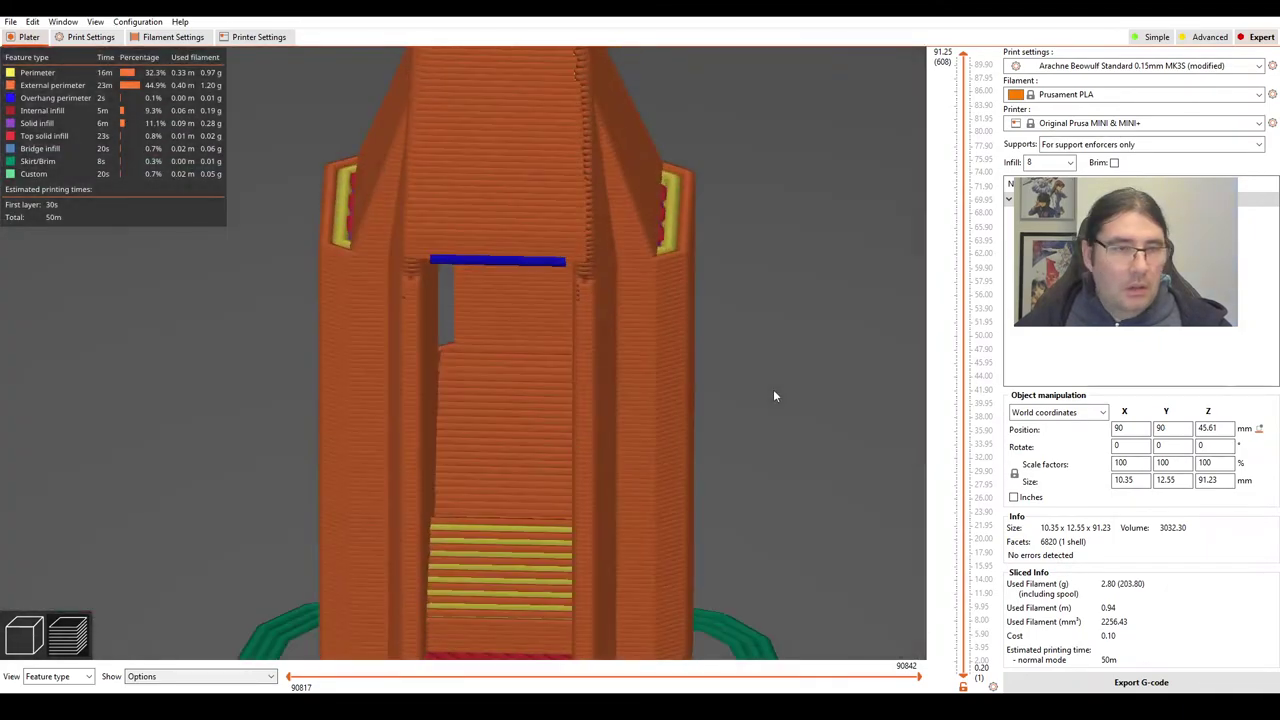
left_click(24, 635)
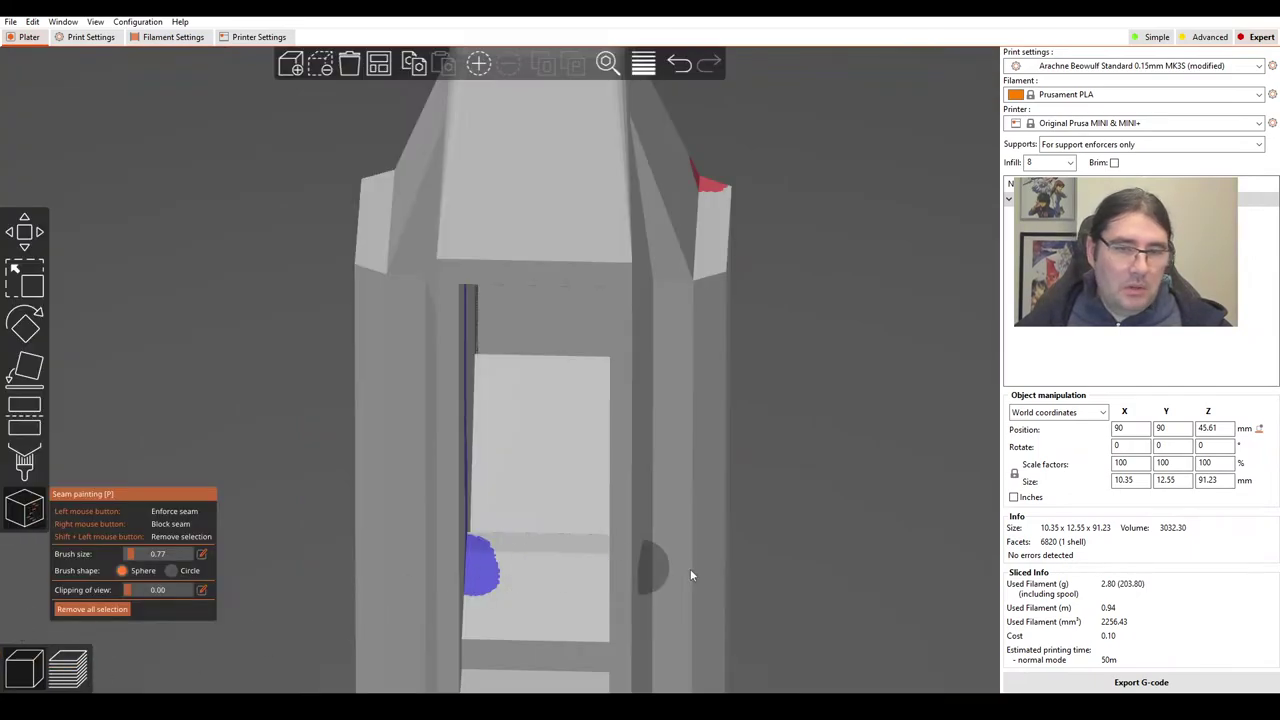
left_click(1141, 682)
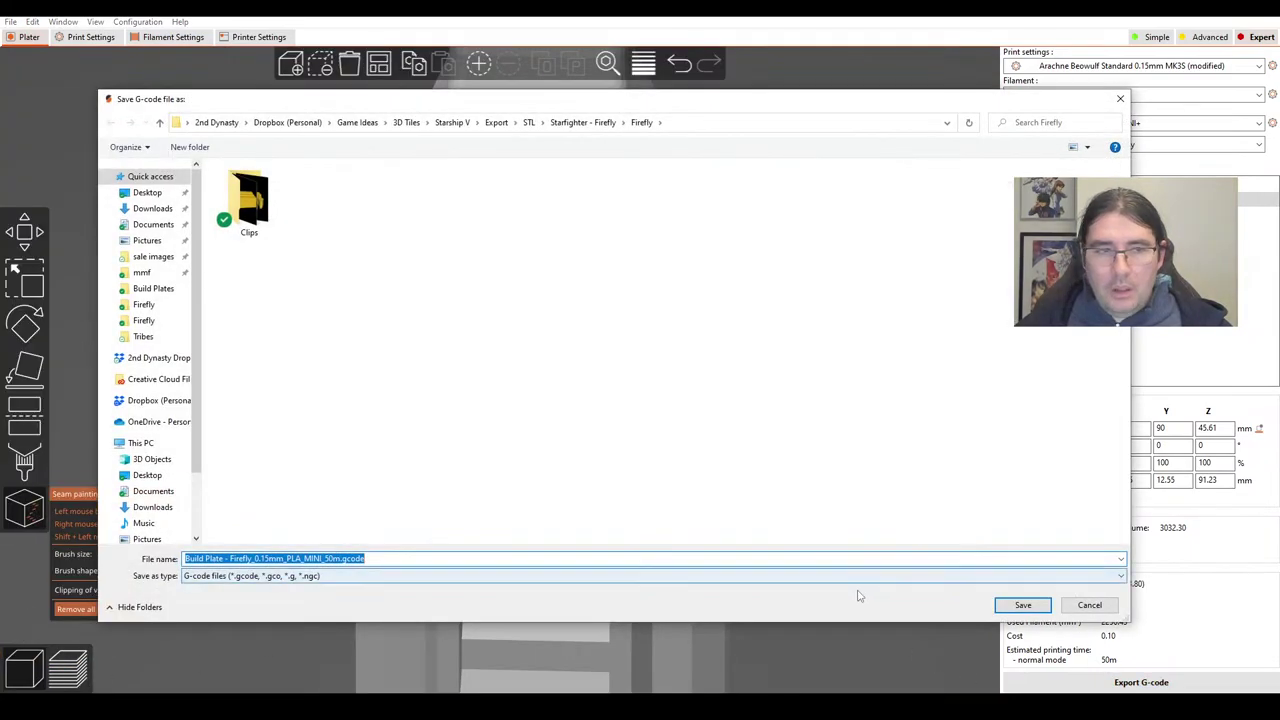
left_click(1089, 605)
left_click(68, 668)
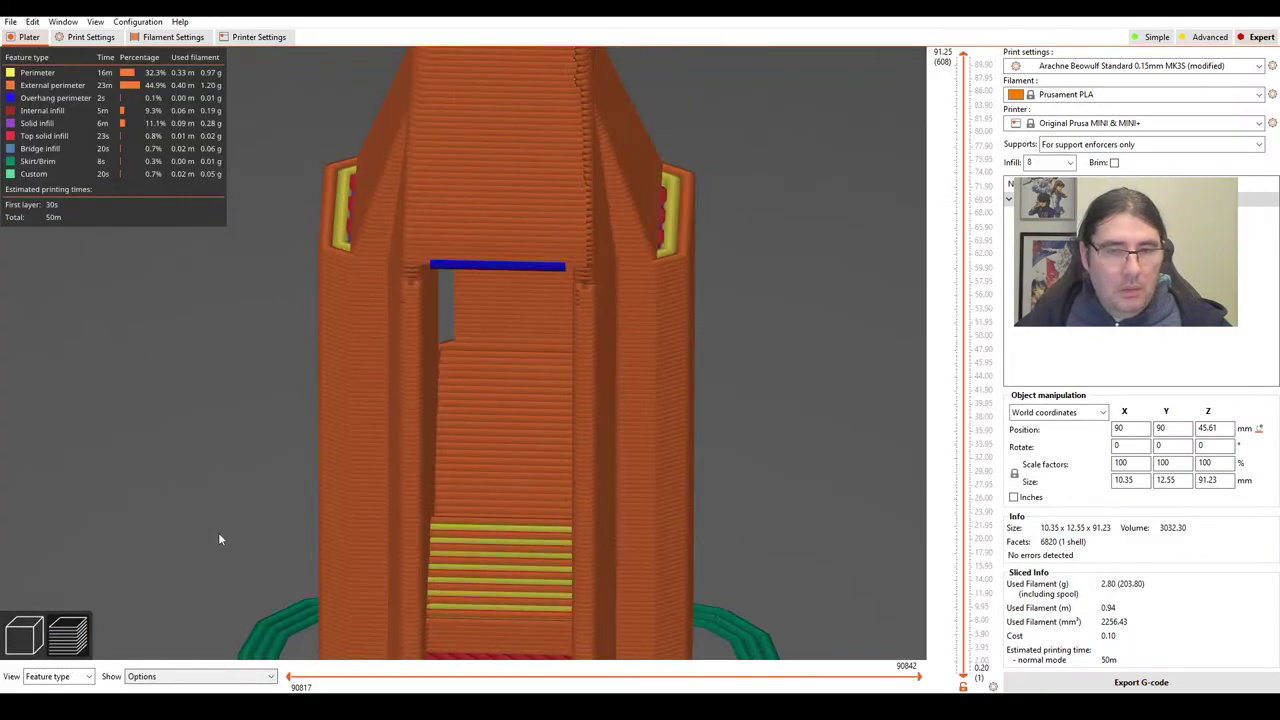
Examine the resliced base block's side panel, checking the seam around its narrow slot and the adjoining walls.
left_click_drag(218, 532, 372, 510)
scroll(197, 482, "up", 5)
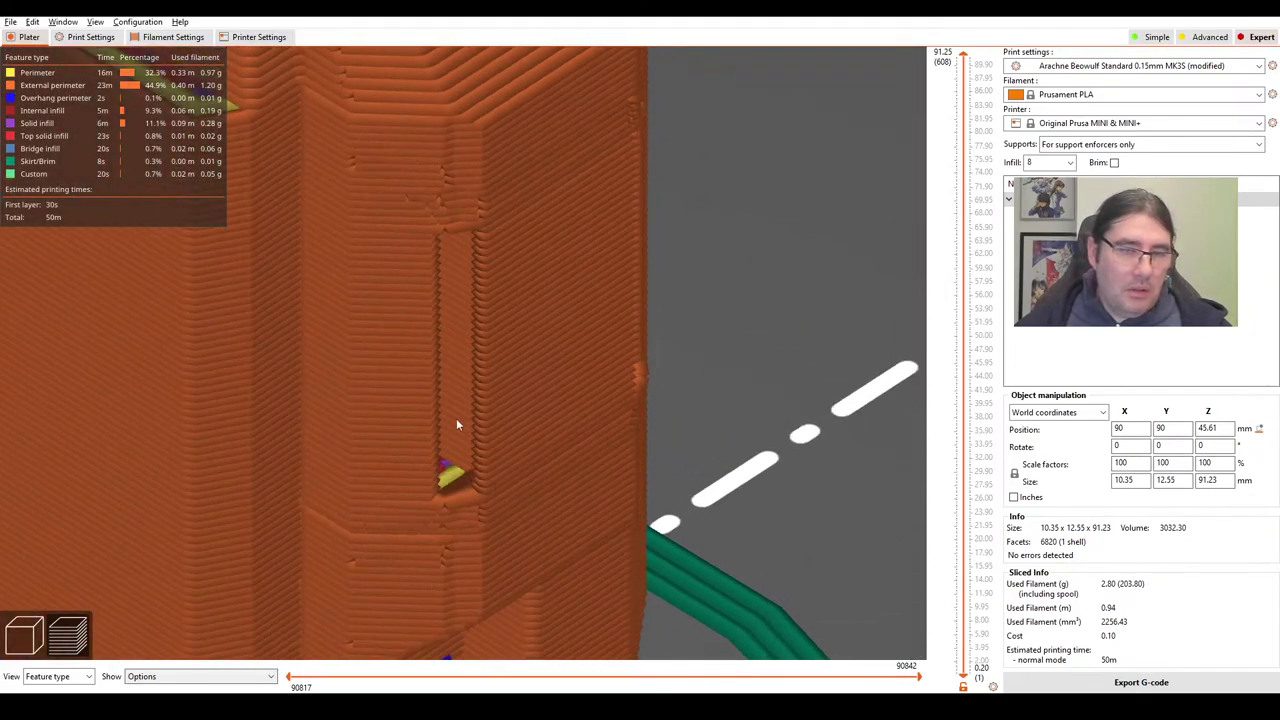
left_click_drag(582, 483, 50, 577)
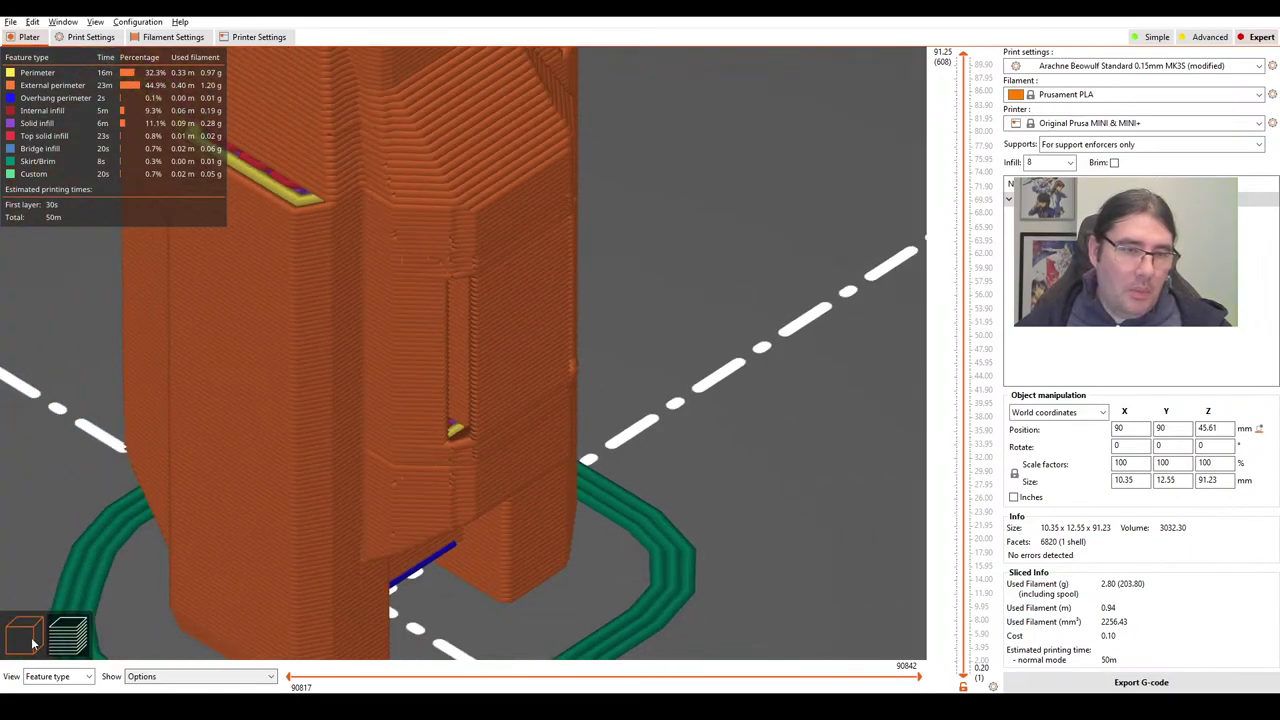
mouse_move(613, 538)
left_mouse_down()
mouse_move(650, 505)
mouse_move(636, 484)
mouse_move(600, 490)
mouse_move(628, 441)
mouse_move(618, 399)
mouse_move(613, 449)
mouse_move(465, 251)
left_mouse_up()
Return to the editable model and examine the base block's unpainted side panel and narrow slot with the seam brush resized.
left_click(42, 627)
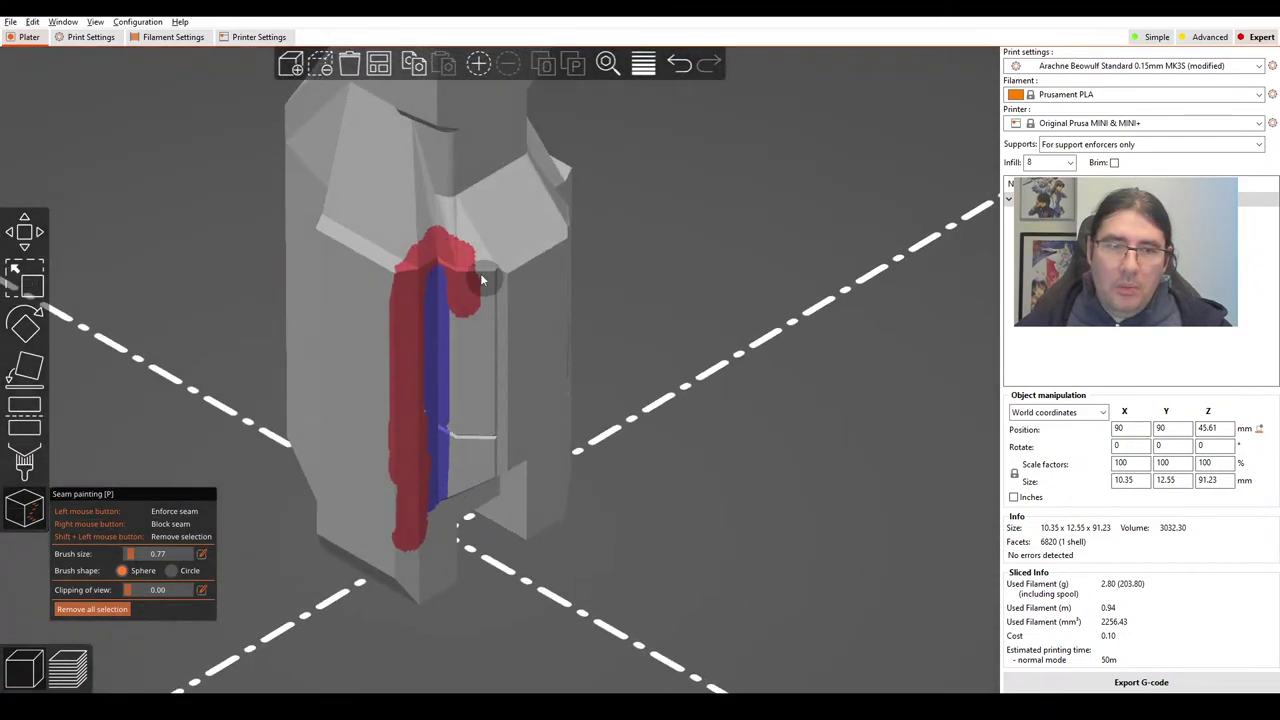
mouse_move(738, 438)
left_mouse_down()
mouse_move(689, 271)
mouse_move(608, 318)
mouse_move(674, 331)
mouse_move(657, 375)
left_mouse_up()
scroll(657, 375, "up", 12, "alt")
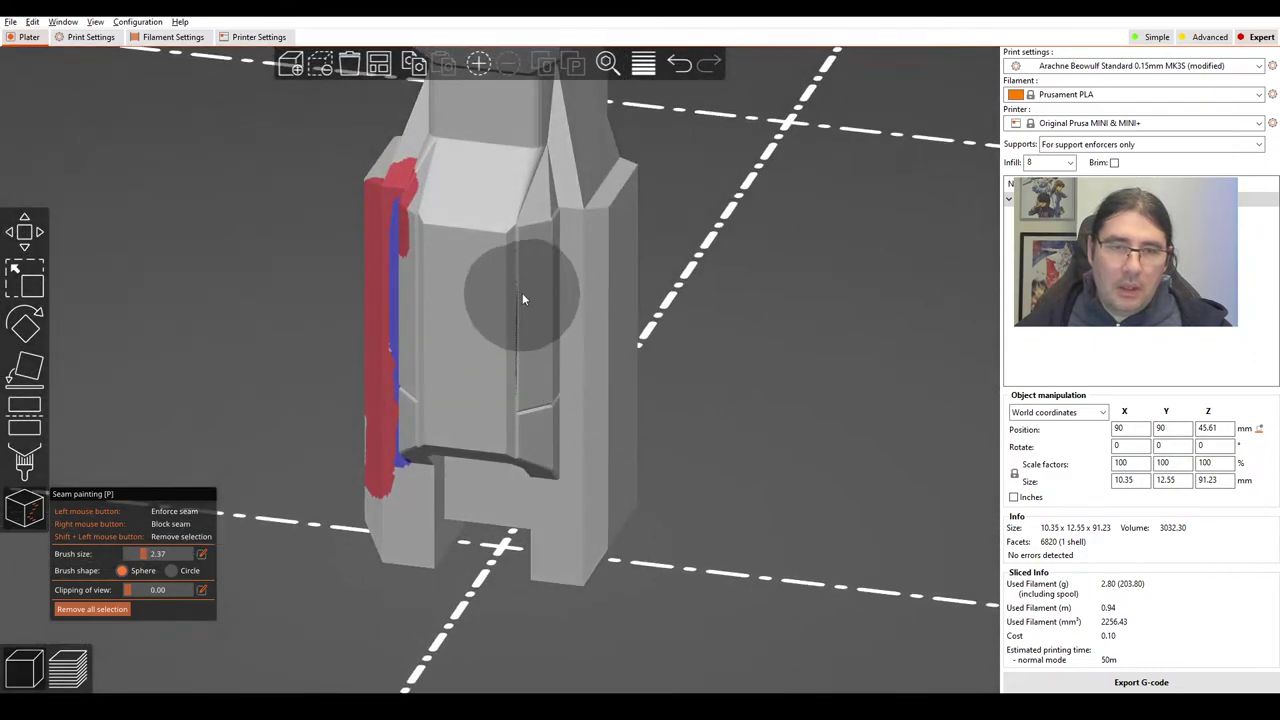
scroll(521, 305, "down", 8, "alt")
scroll(520, 310, "up", 5)
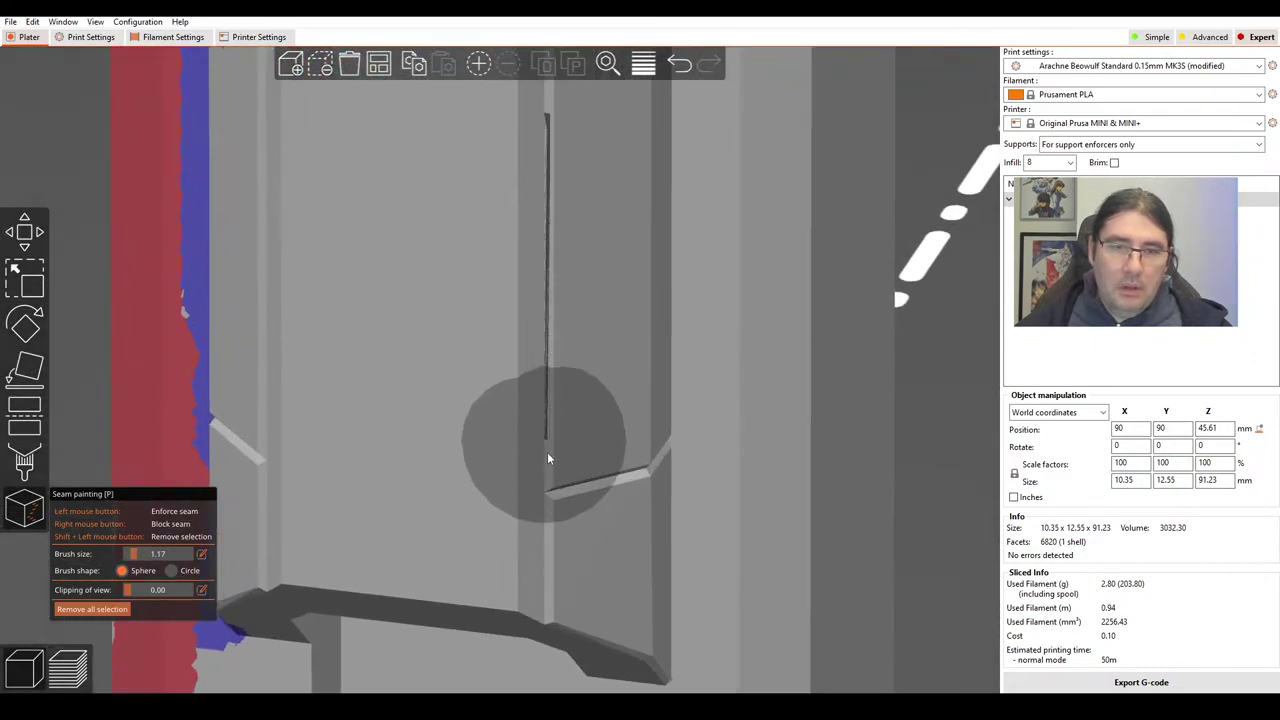
scroll(547, 452, "down", 2)
scroll(361, 369, "down", 3)
scroll(552, 387, "down", 4, "alt")
mouse_move(809, 377)
left_mouse_down()
mouse_move(685, 345)
mouse_move(653, 362)
mouse_move(695, 384)
left_mouse_up()
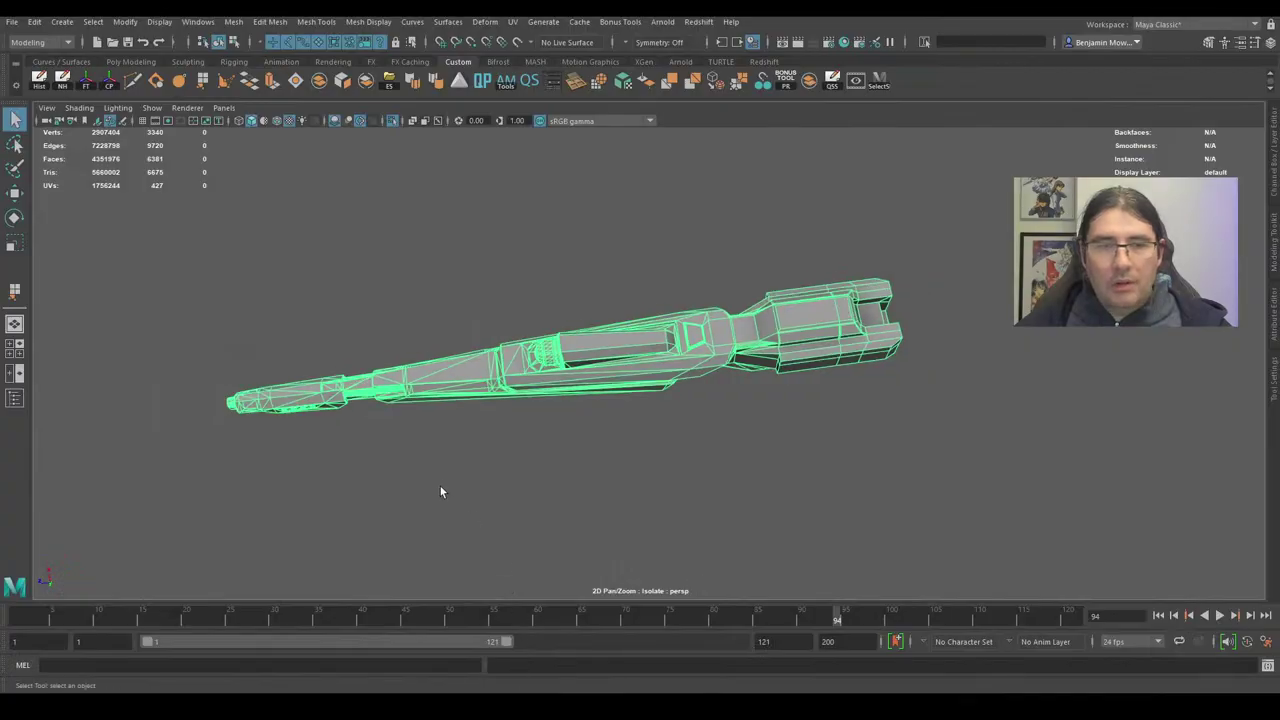
Switch to Maya and examine the isolated cannon's rear block, viewing its shape in shaded and wireframe display.
left_click_drag(440, 491, 680, 431, "alt")
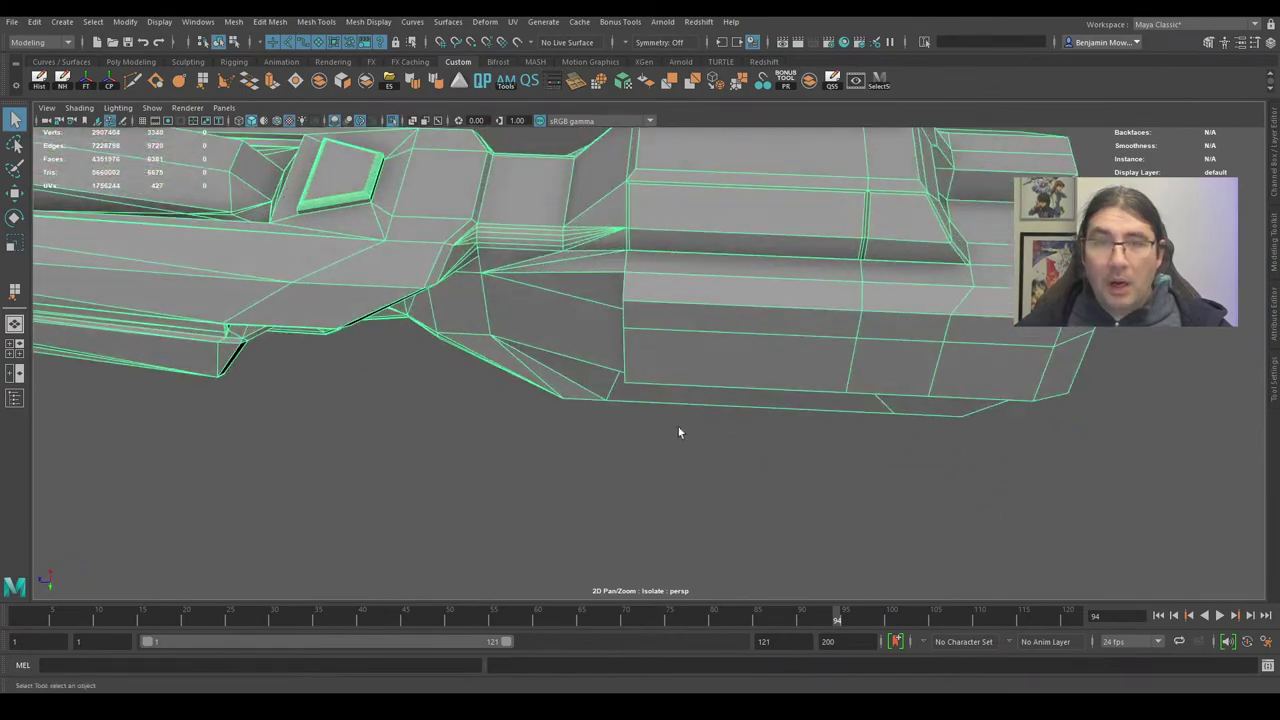
middle_click_drag(680, 431, 541, 531, "alt")
left_click_drag(540, 530, 707, 252, "alt")
key("4")
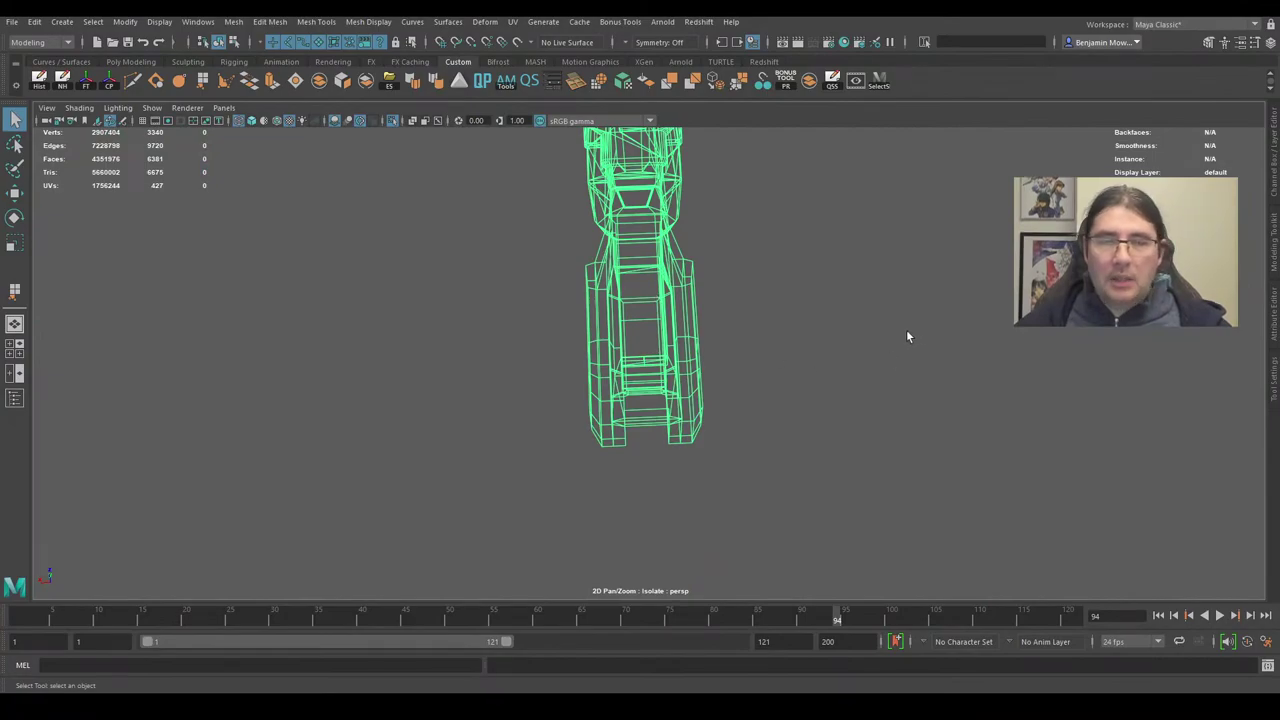
left_click_drag(907, 337, 621, 267, "alt")
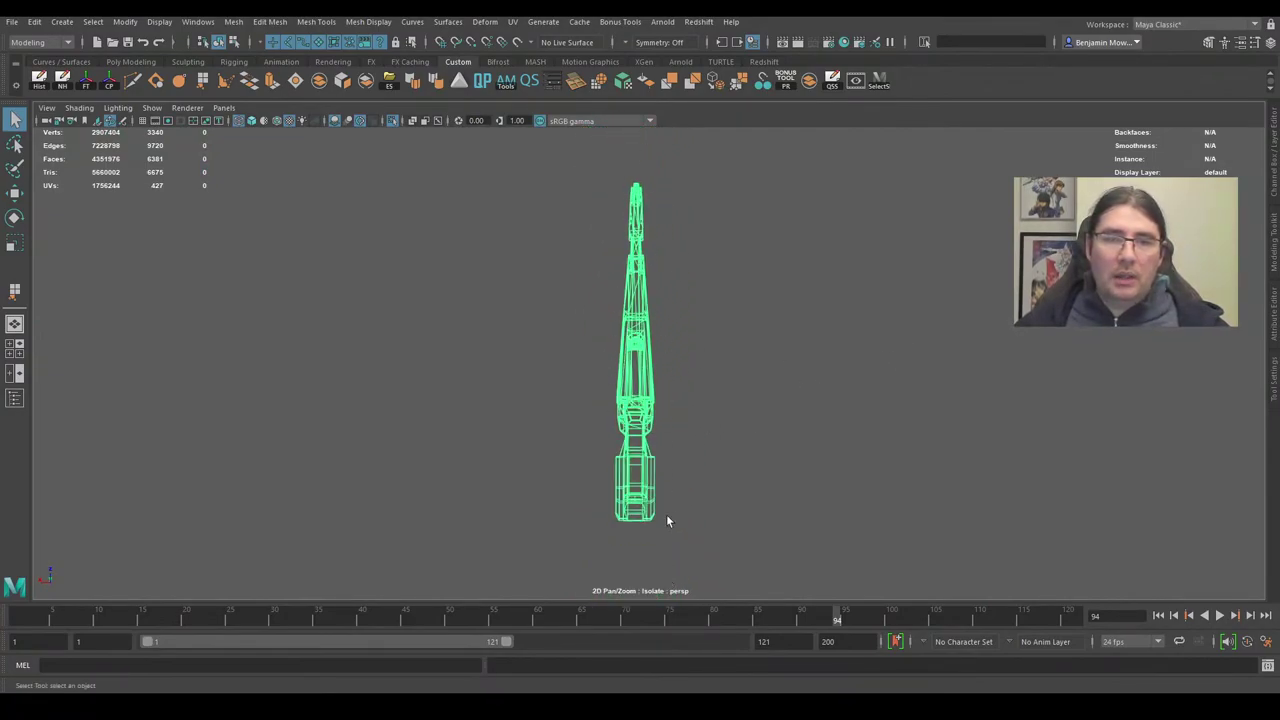
left_click_drag(668, 521, 814, 457, "alt")
Exit isolation to show the whole scene in textured shading, with the cannon framed beneath the red-nosed fighter.
key("ctrl+1")
mouse_move(700, 486)
left_mouse_down("alt")
mouse_move(651, 286)
mouse_move(601, 270)
left_mouse_up("alt")
scroll(657, 350, "up", 4)
key("6")
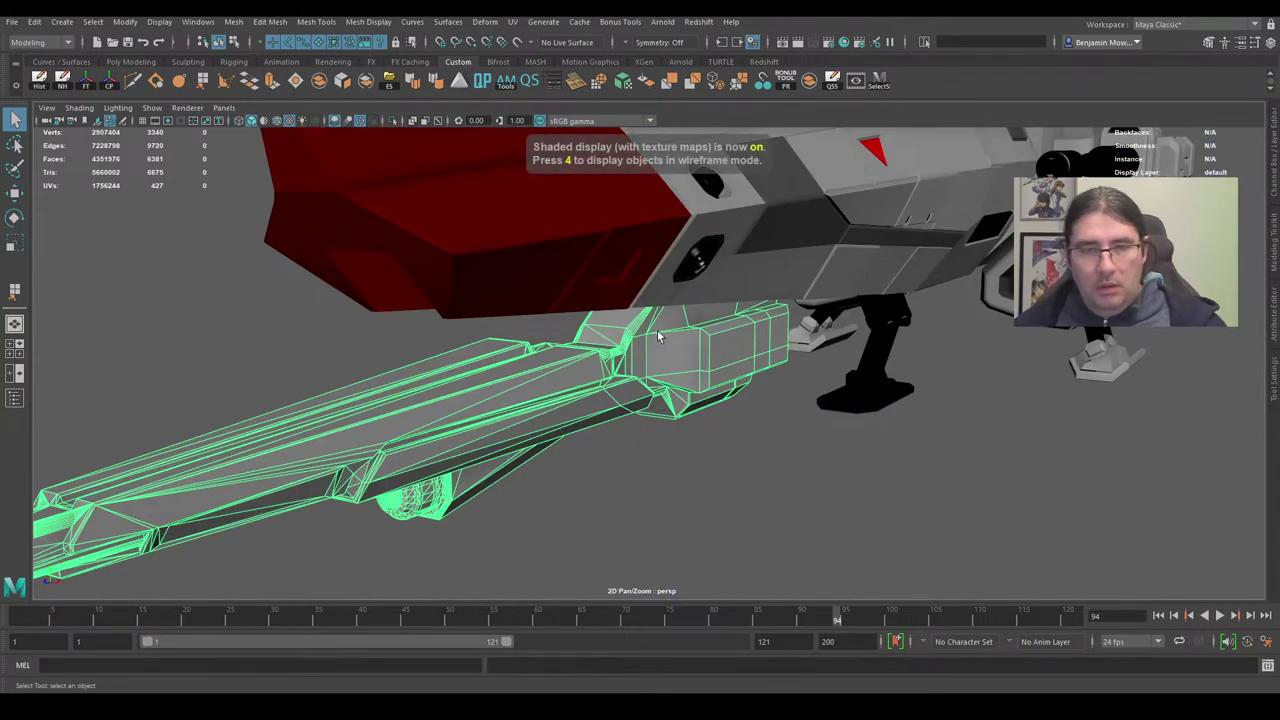
left_click_drag(658, 337, 570, 366, "alt")
scroll(874, 370, "down", 5)
scroll(570, 366, "up", 3)
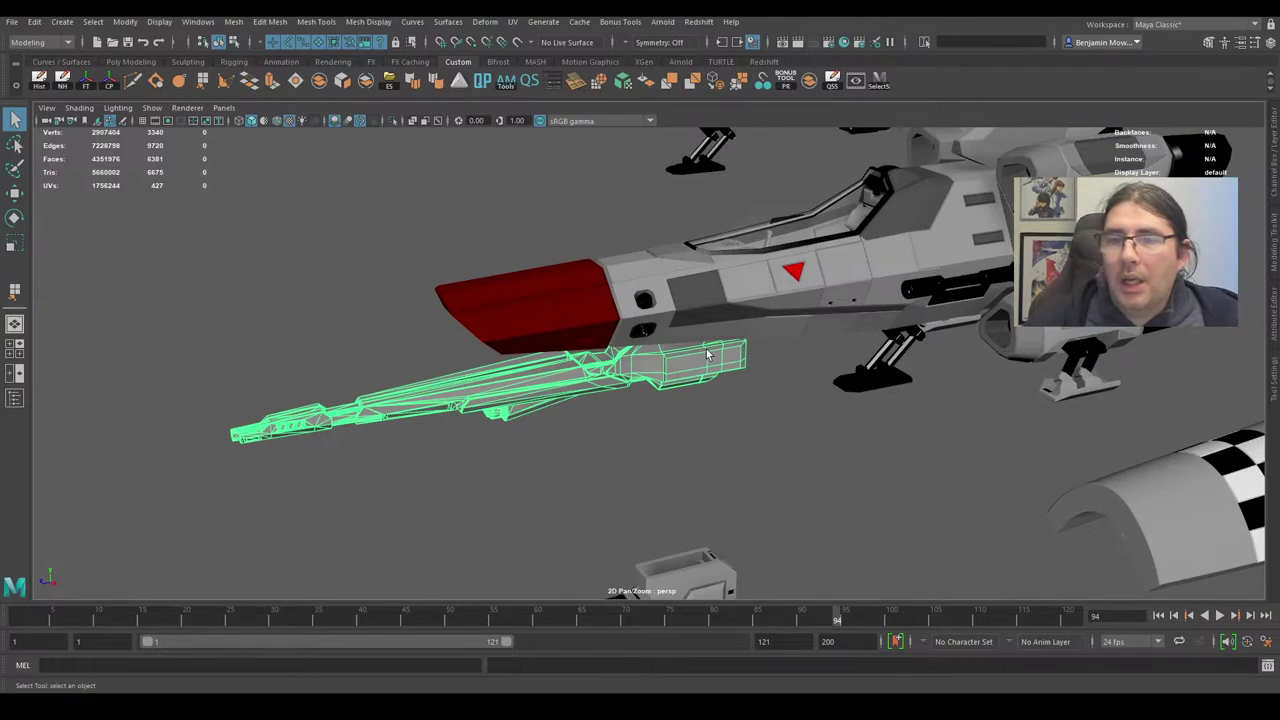
Turn on scene lighting for the viewport and deselect the cannon to view it lit under the fighter.
left_click(304, 121)
left_click(590, 442)
scroll(584, 437, "down", 3)
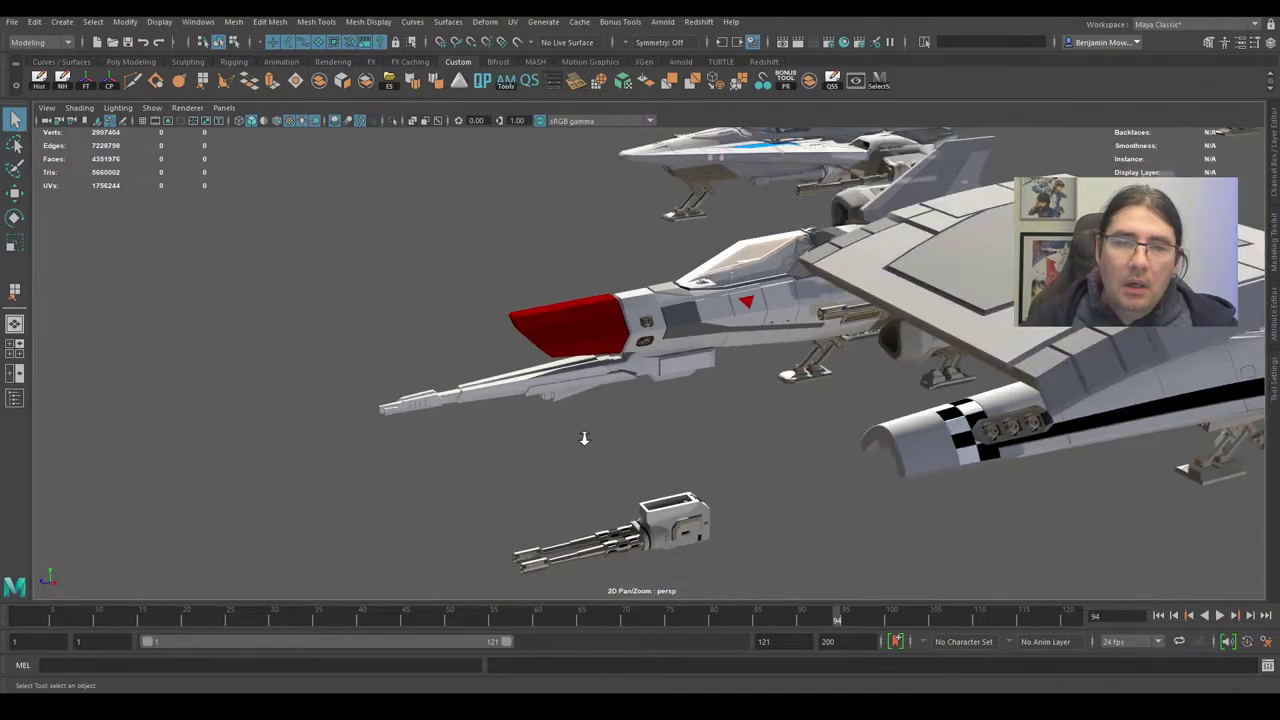
mouse_move(584, 437)
left_mouse_down("alt")
mouse_move(623, 437)
mouse_move(591, 430)
left_mouse_up("alt")
scroll(591, 430, "up", 3)
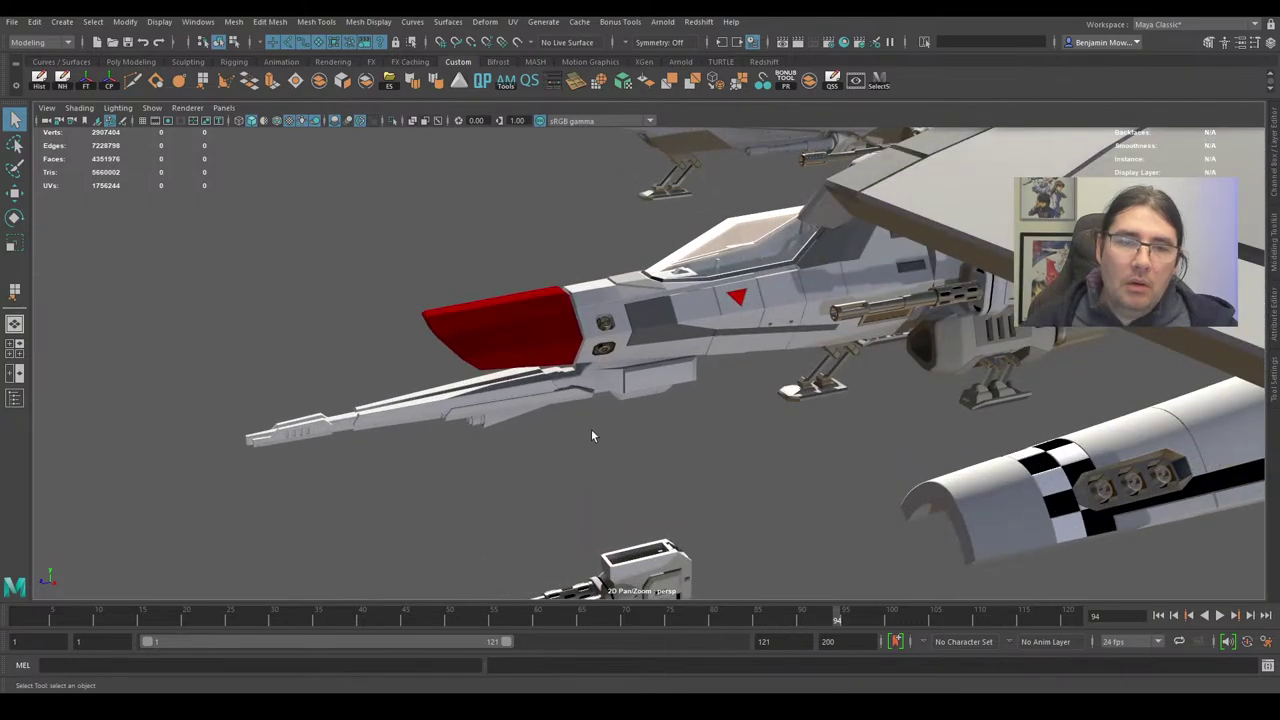
Assign the existing phongMetal material to the cannon under the fighter's nose and clear the selection.
left_click(523, 396)
right_click(524, 339)
mouse_move(522, 692)
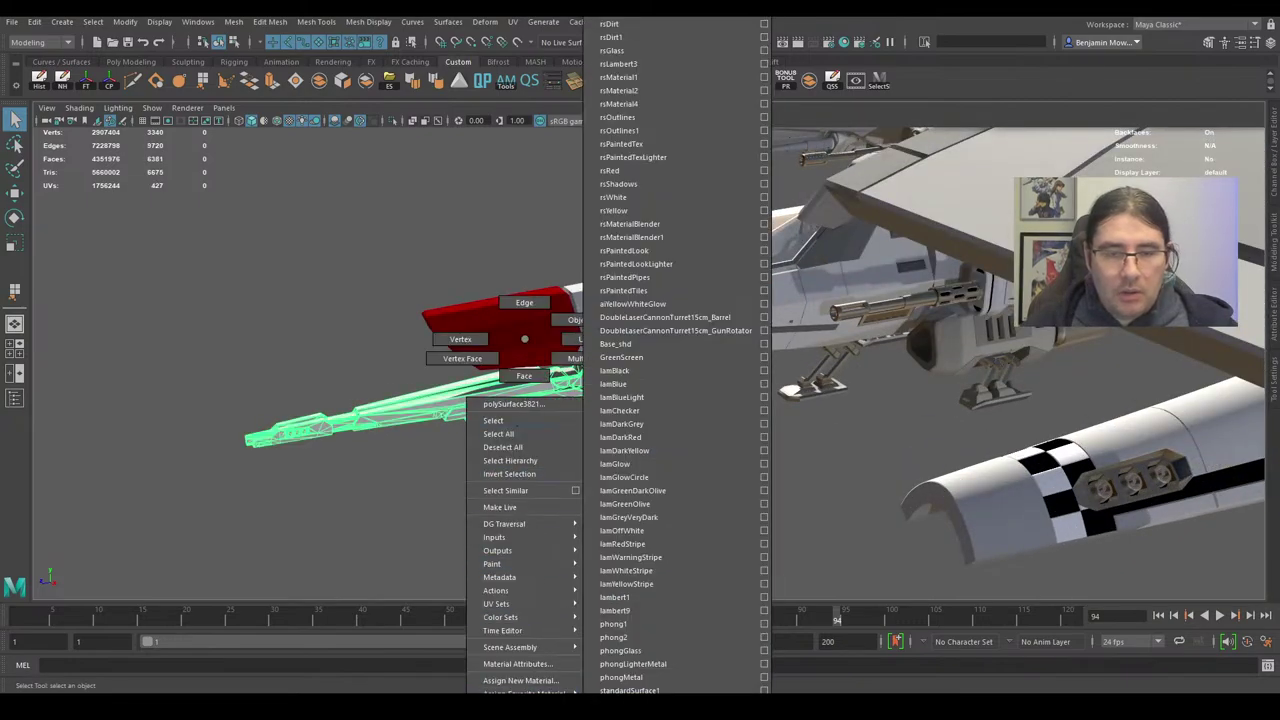
left_click(658, 675)
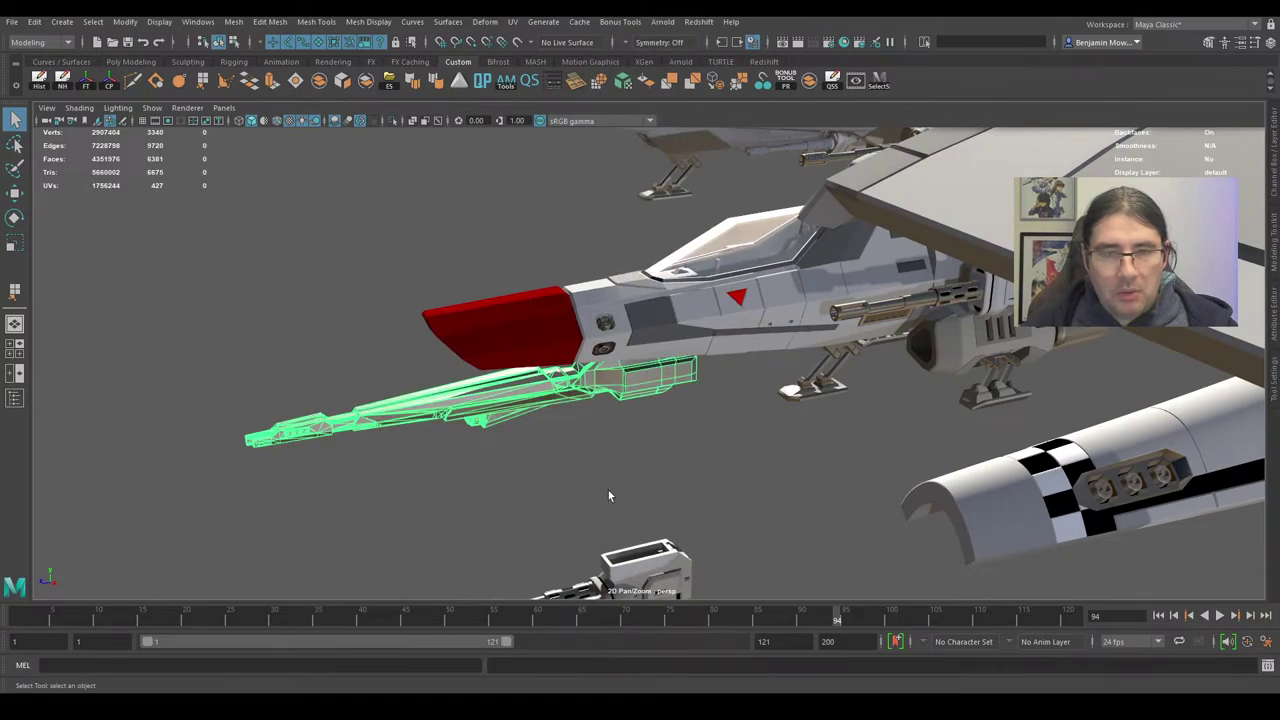
left_click(608, 491)
Examine the cannon mounted under the red-nosed fighter from the front and from above, both up close and farther away.
scroll(608, 480, "down", 4)
left_click_drag(609, 460, 650, 478, "alt")
left_click(665, 490)
left_click_drag(721, 516, 778, 388, "alt")
left_click(733, 451)
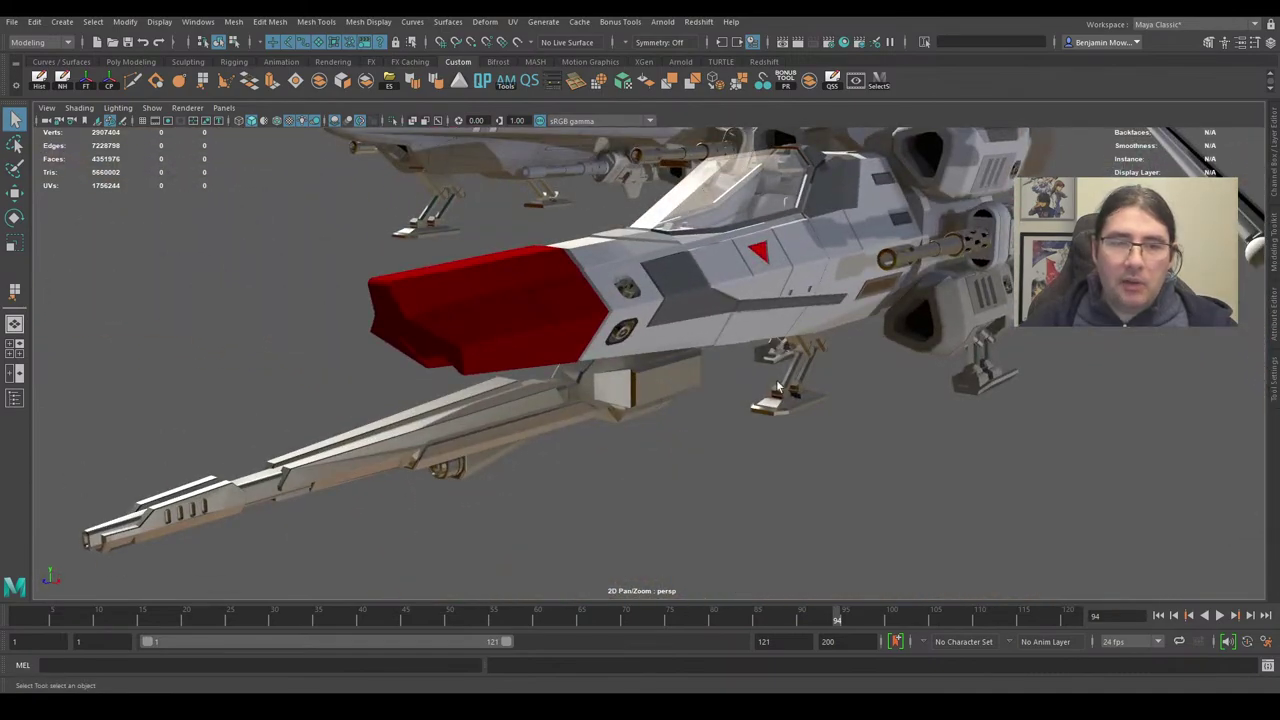
right_click_drag(778, 388, 509, 393, "alt")
right_click_drag(705, 361, 815, 418, "alt")
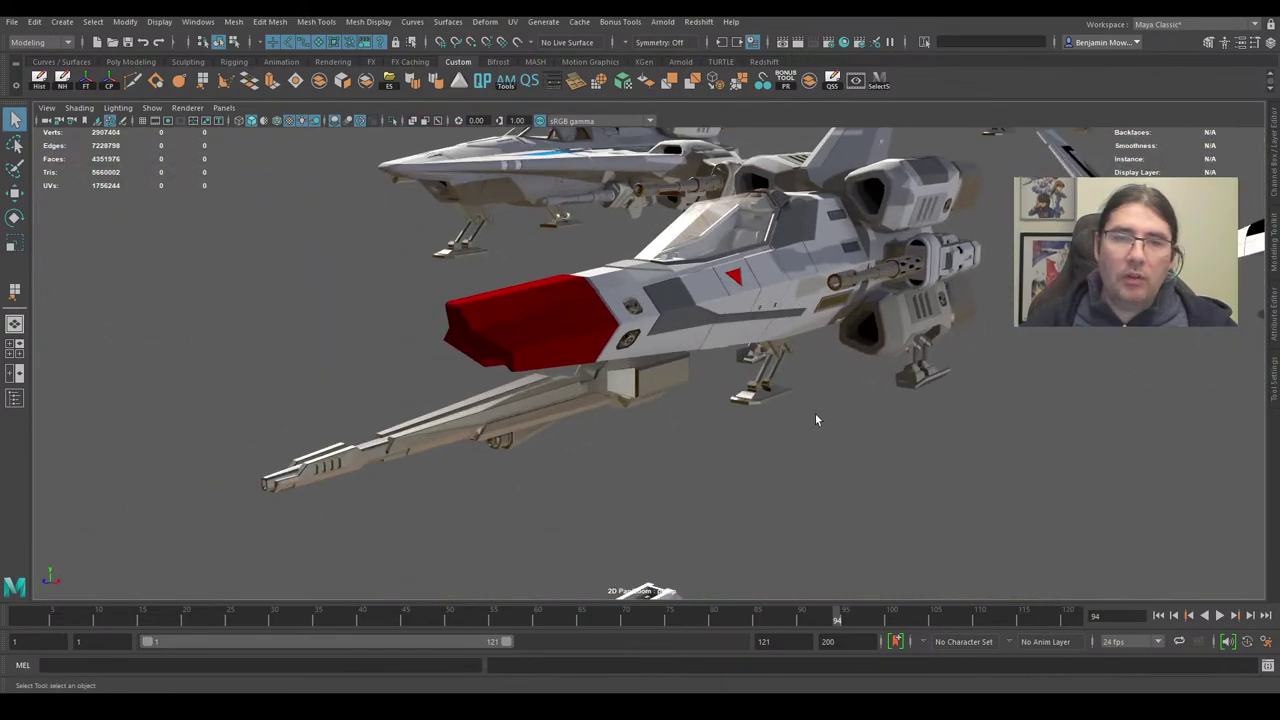
left_click_drag(815, 418, 827, 395, "alt")
right_click_drag(827, 395, 735, 397, "alt")
left_click_drag(817, 399, 770, 466, "alt")
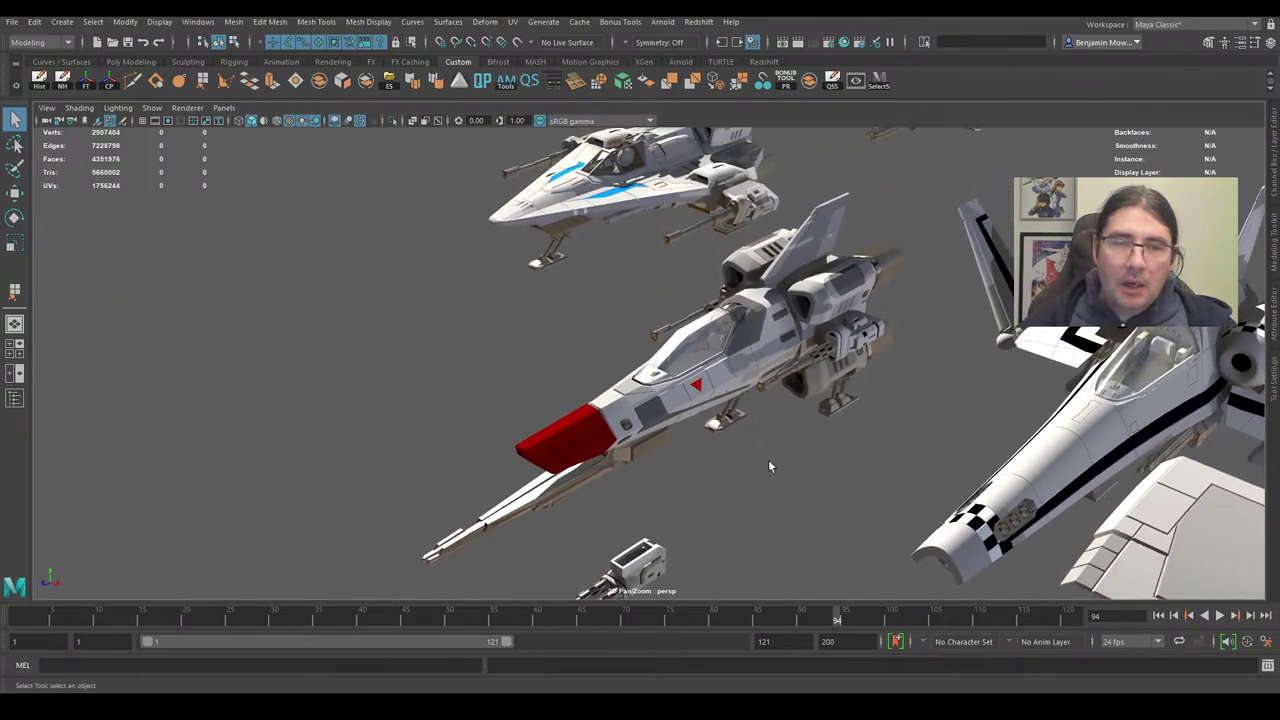